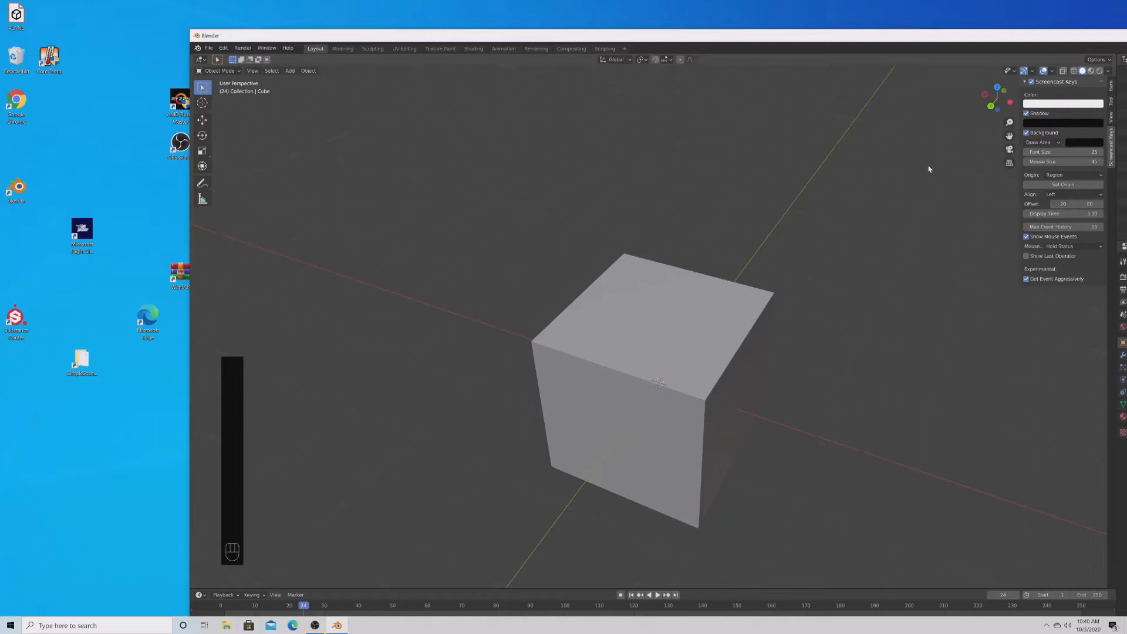
Switch to Google Chrome and bring the New York and Long Island area into view in Google Maps.
key("super")
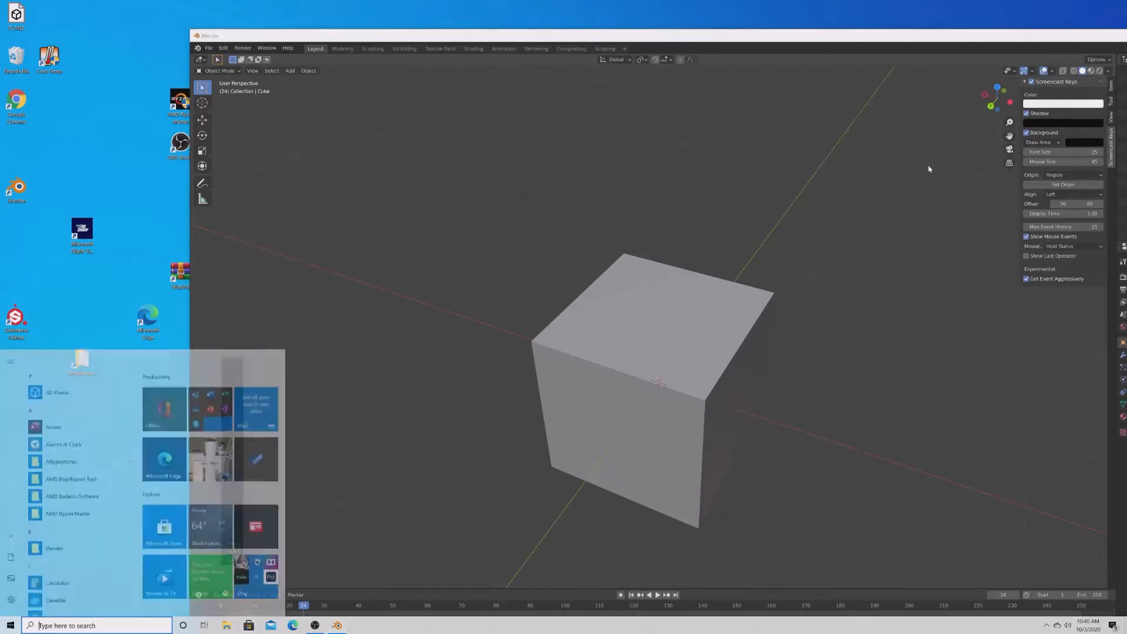
type("chrome")
key("Return")
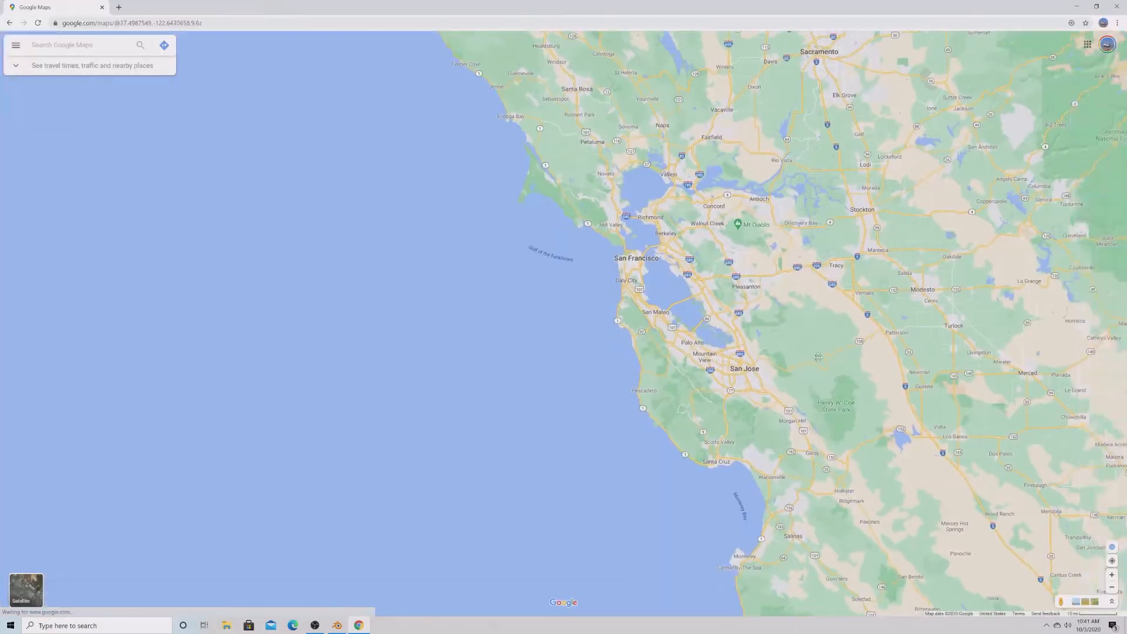
left_click_drag(1057, 252, 680, 337)
scroll(680, 337, "down", 3)
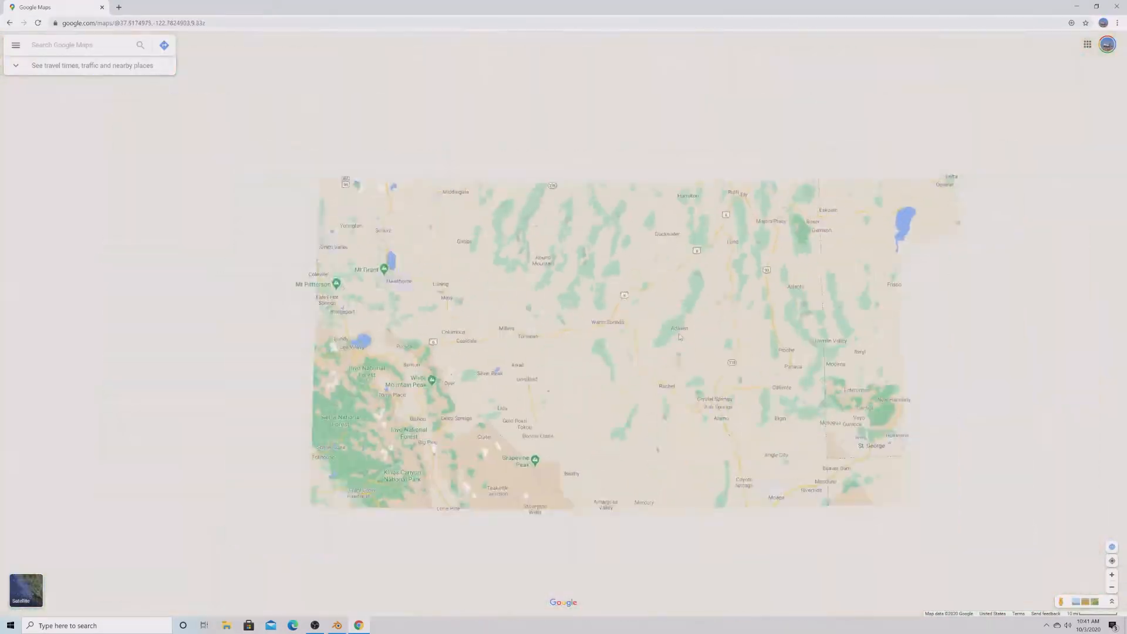
scroll(680, 337, "down", 5)
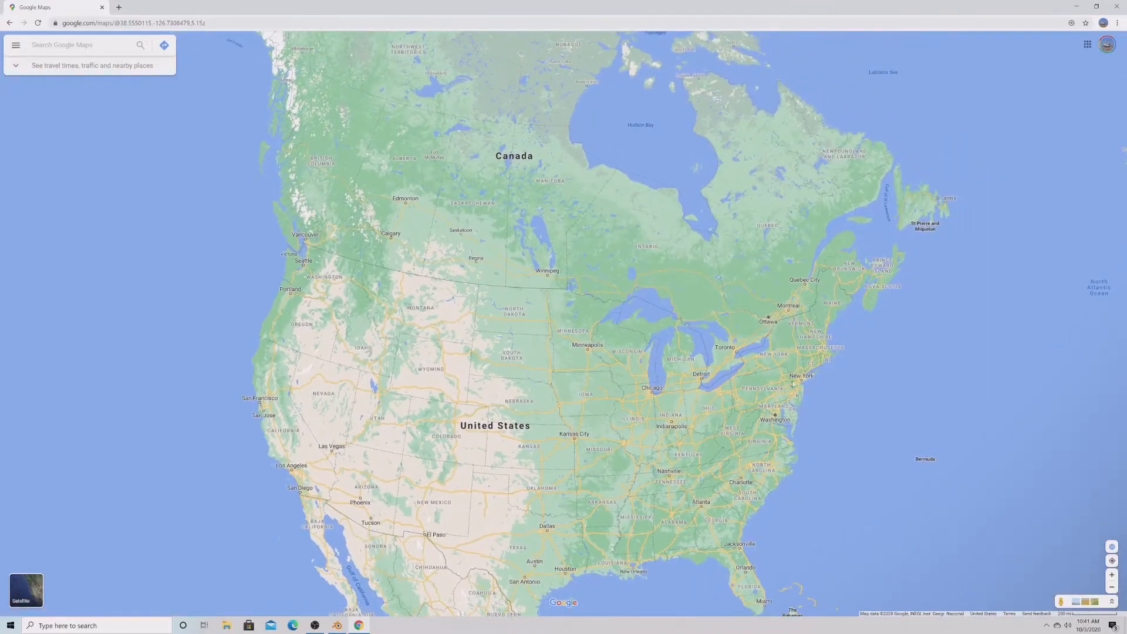
scroll(792, 385, "up", 5)
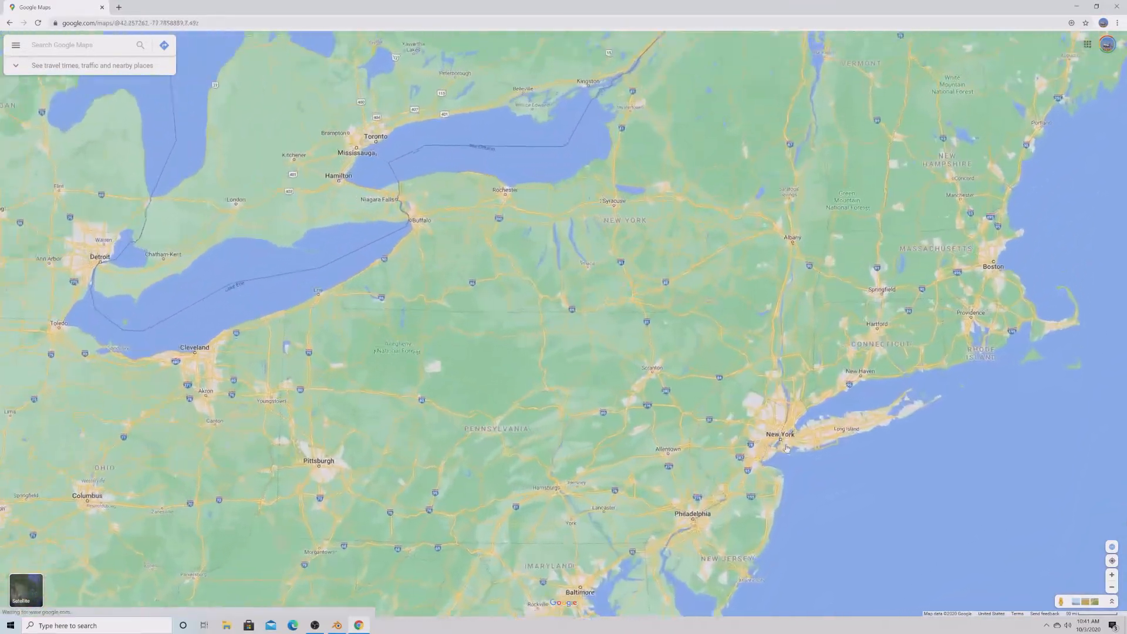
scroll(787, 448, "up", 9)
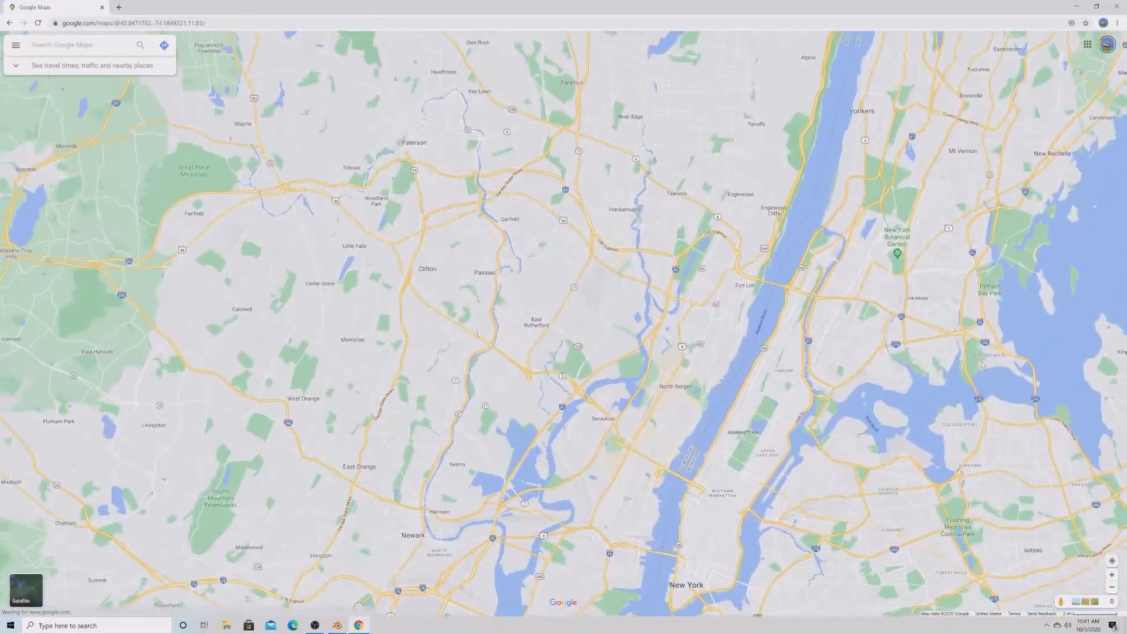
left_click_drag(984, 365, 618, 429)
left_click_drag(892, 357, 621, 420)
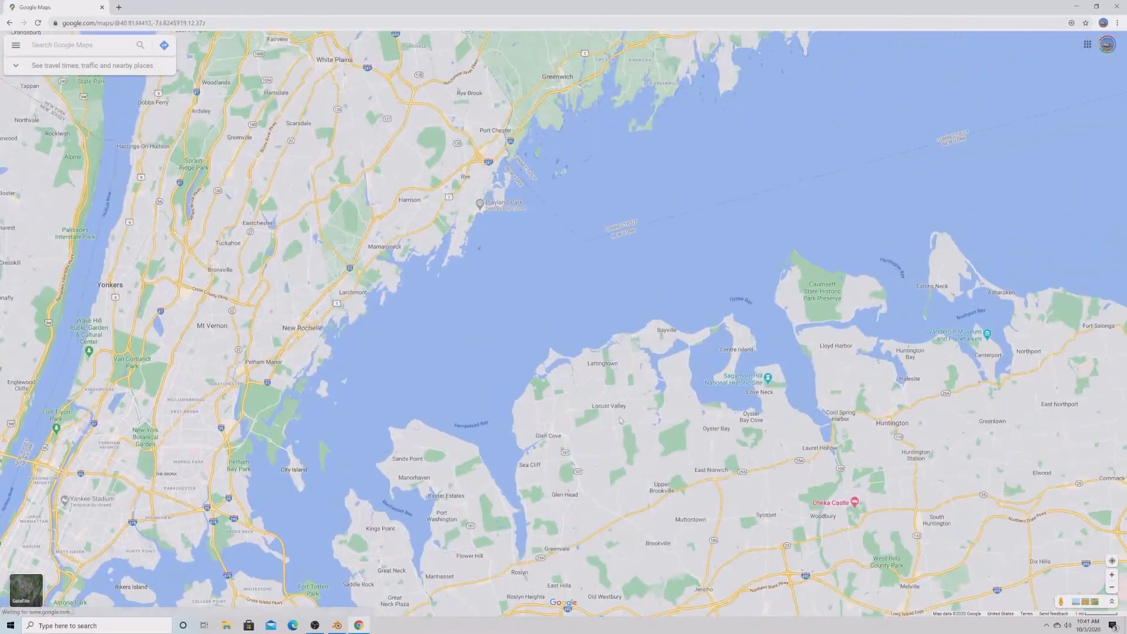
scroll(574, 459, "down", 2)
left_click_drag(731, 462, 335, 473)
Show satellite imagery on the map and zoom in on LaGuardia Airport.
left_click(16, 586)
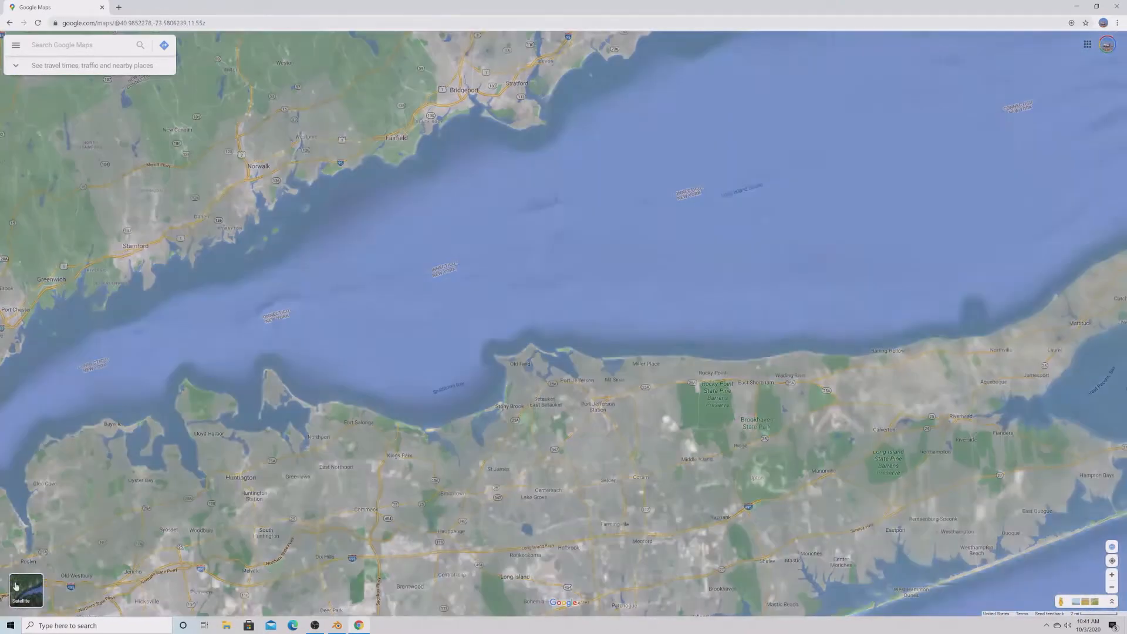
scroll(552, 492, "down", 3)
left_click_drag(395, 551, 714, 468)
scroll(517, 419, "up", 6)
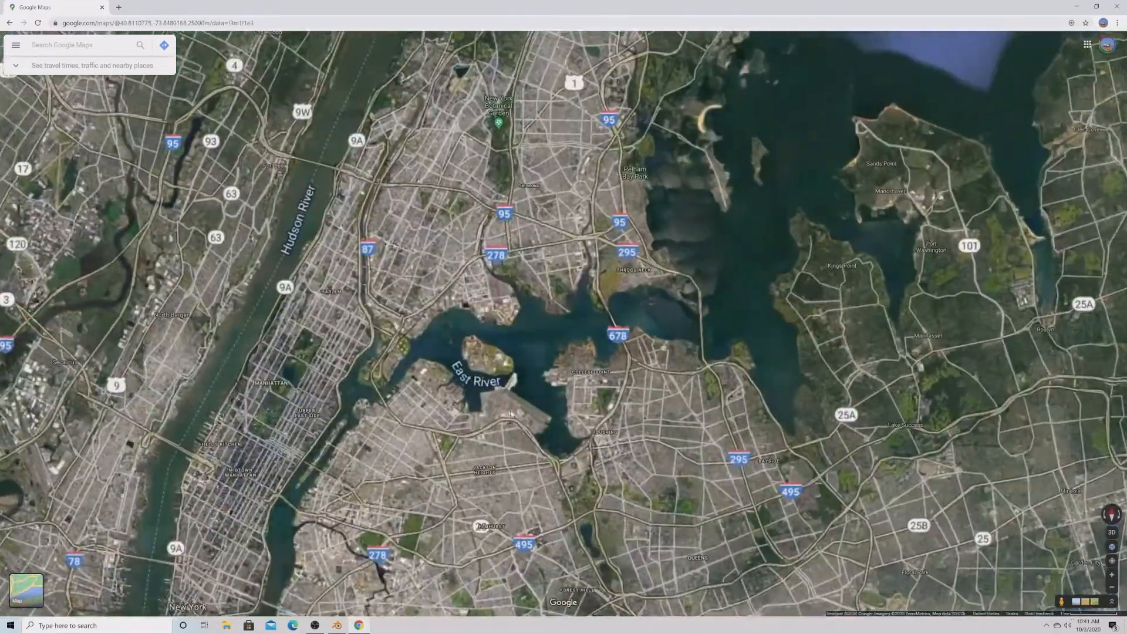
scroll(511, 414, "up", 10)
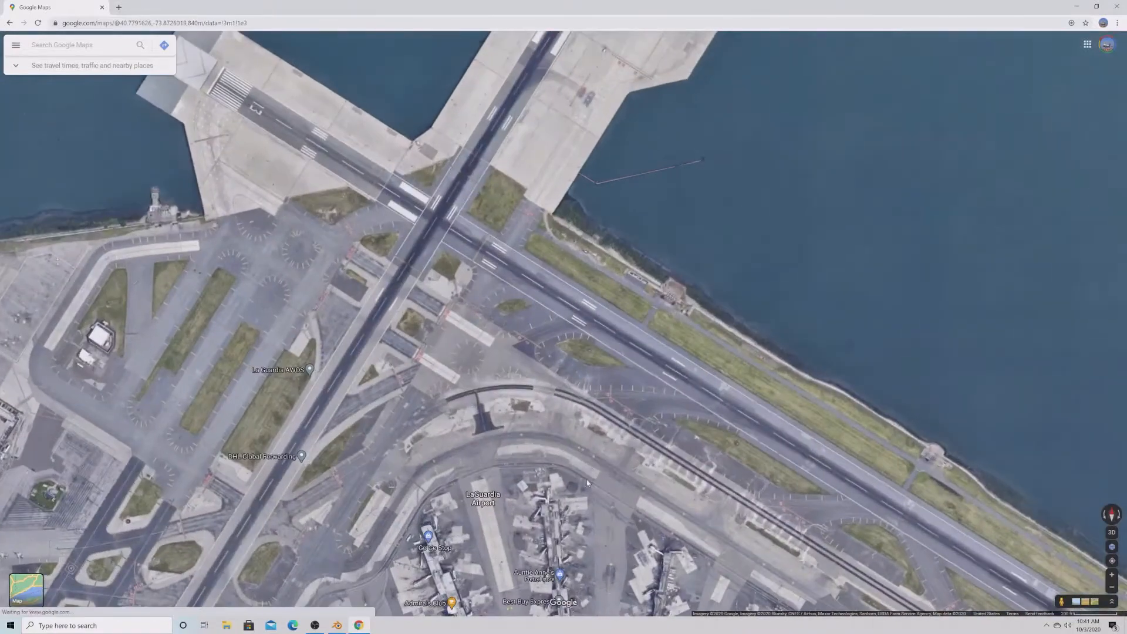
Examine LaGuardia Airport's terminal buildings and concourses in a tilted 3D view.
left_click_drag(587, 484, 451, 382, "ctrl")
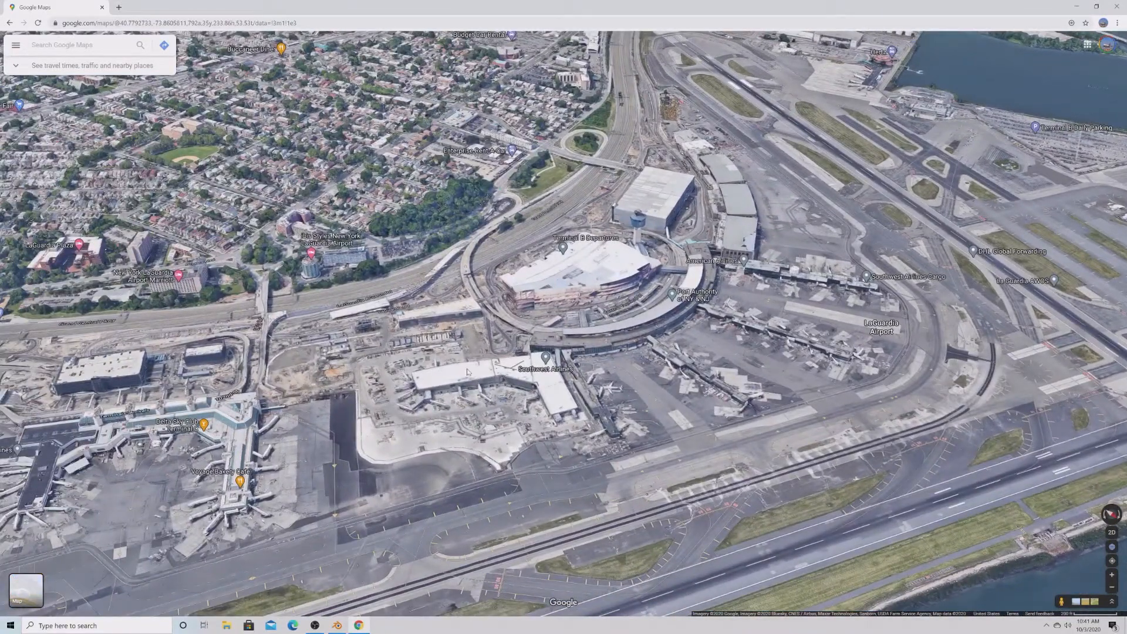
scroll(547, 315, "up", 3)
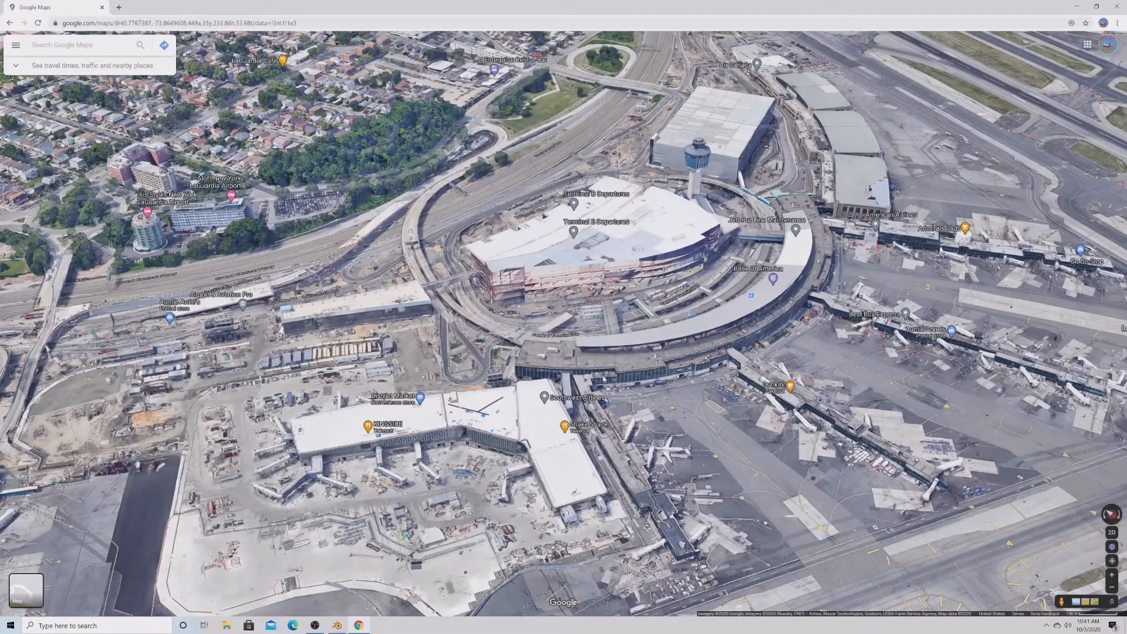
scroll(603, 380, "down", 2)
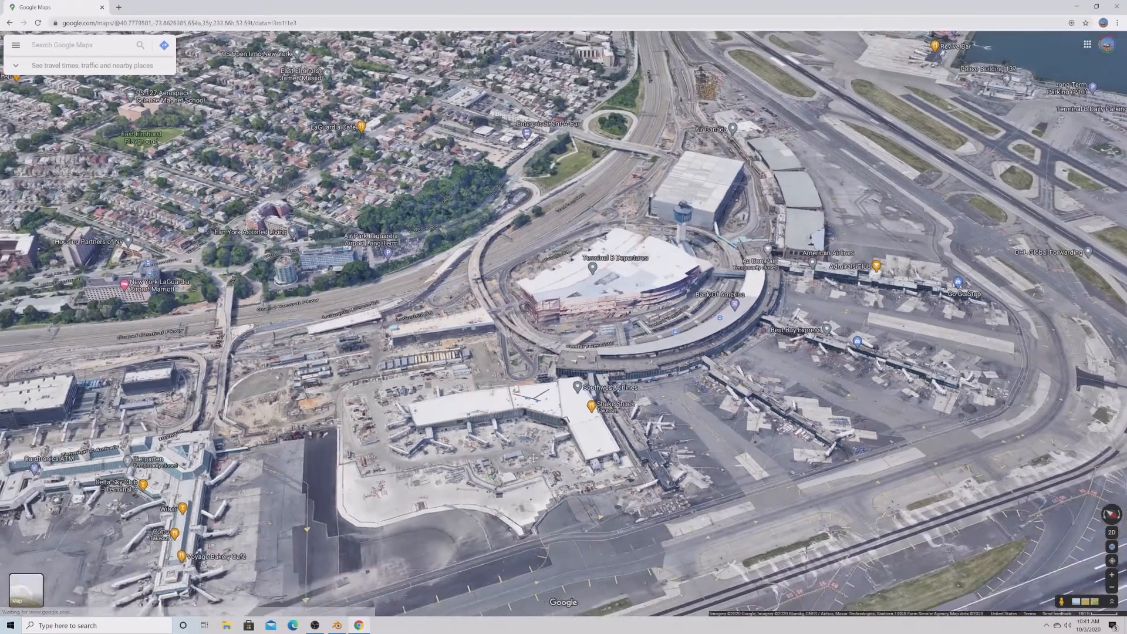
left_click_drag(533, 458, 737, 320)
left_click_drag(562, 419, 730, 408)
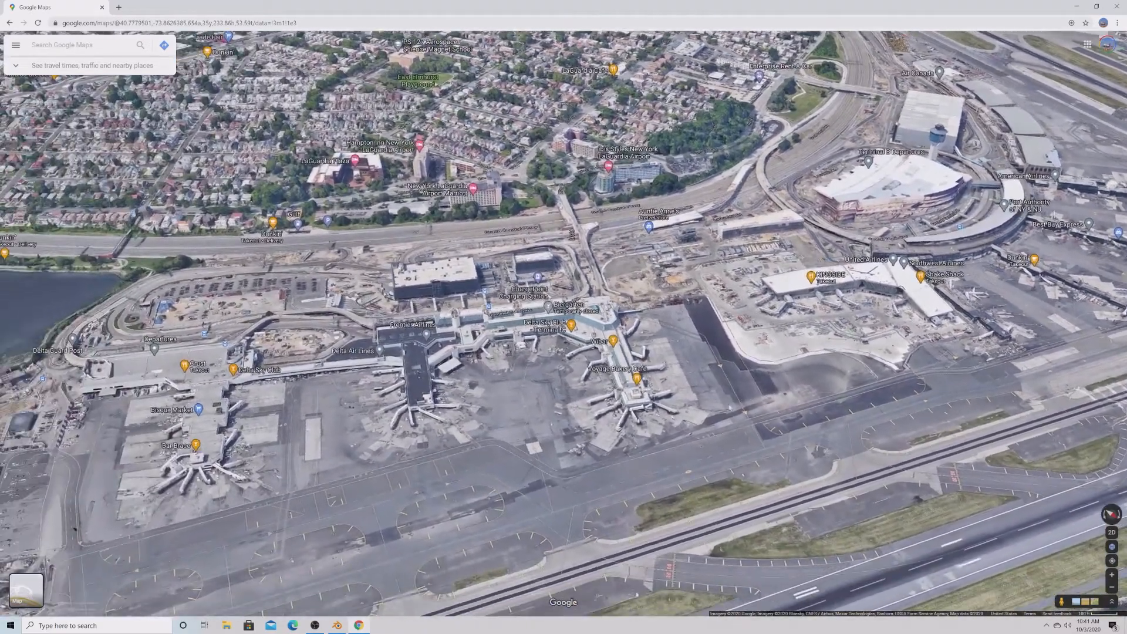
scroll(759, 273, "up", 3)
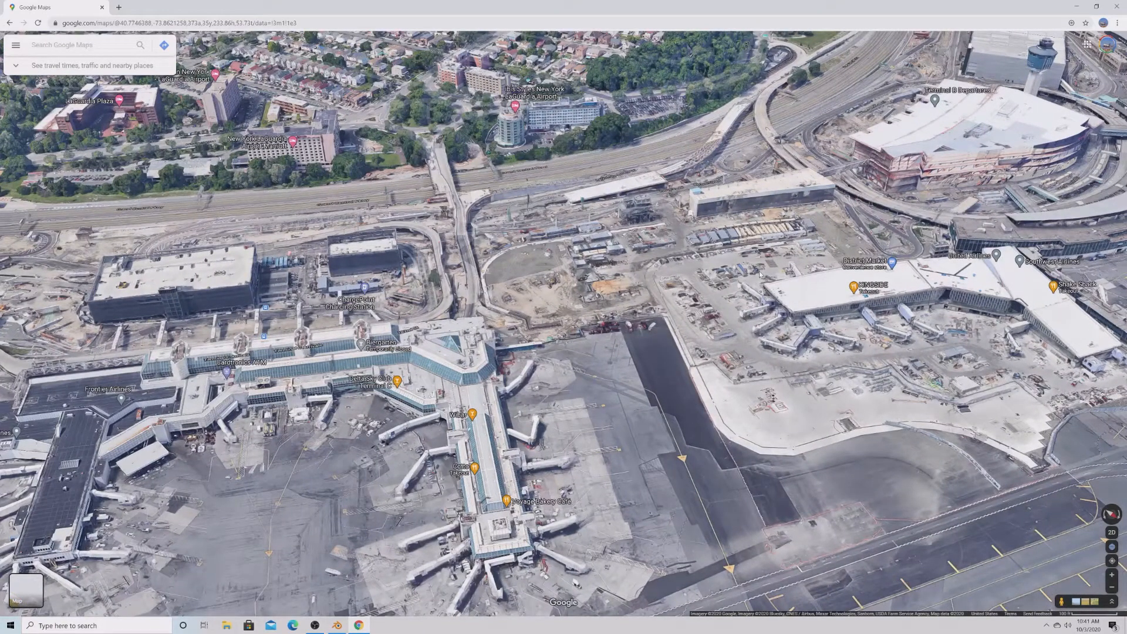
left_click_drag(1068, 188, 573, 286)
Return the map to a north-up top view framing the terminals and capture that area as a rectangular snip.
left_click_drag(688, 363, 657, 577, "ctrl")
left_click(1112, 515)
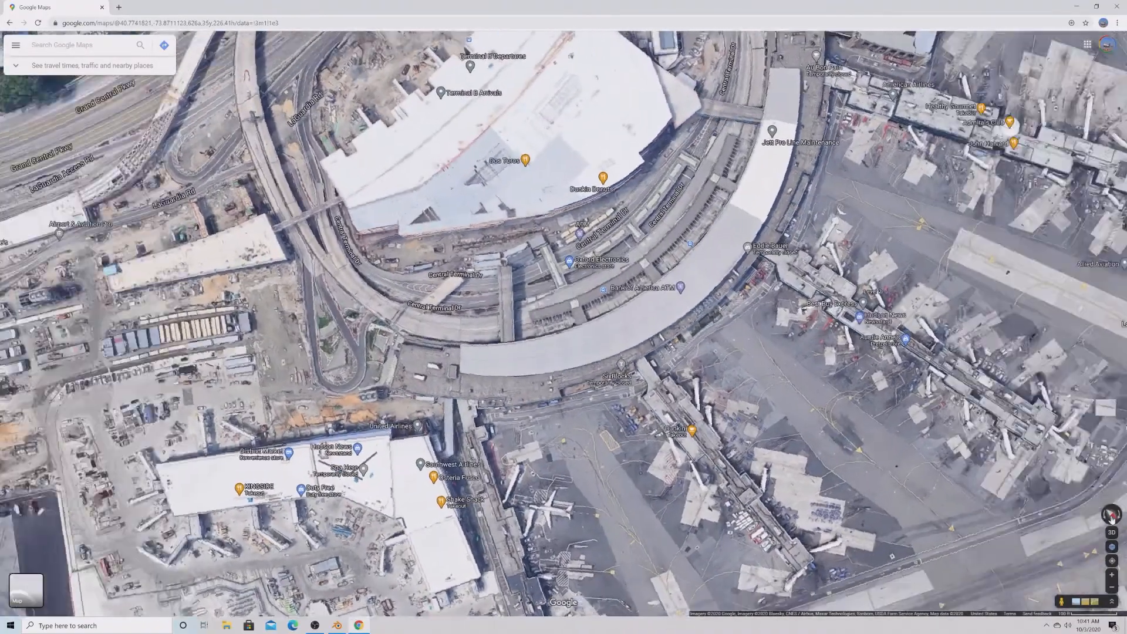
scroll(599, 368, "down", 3)
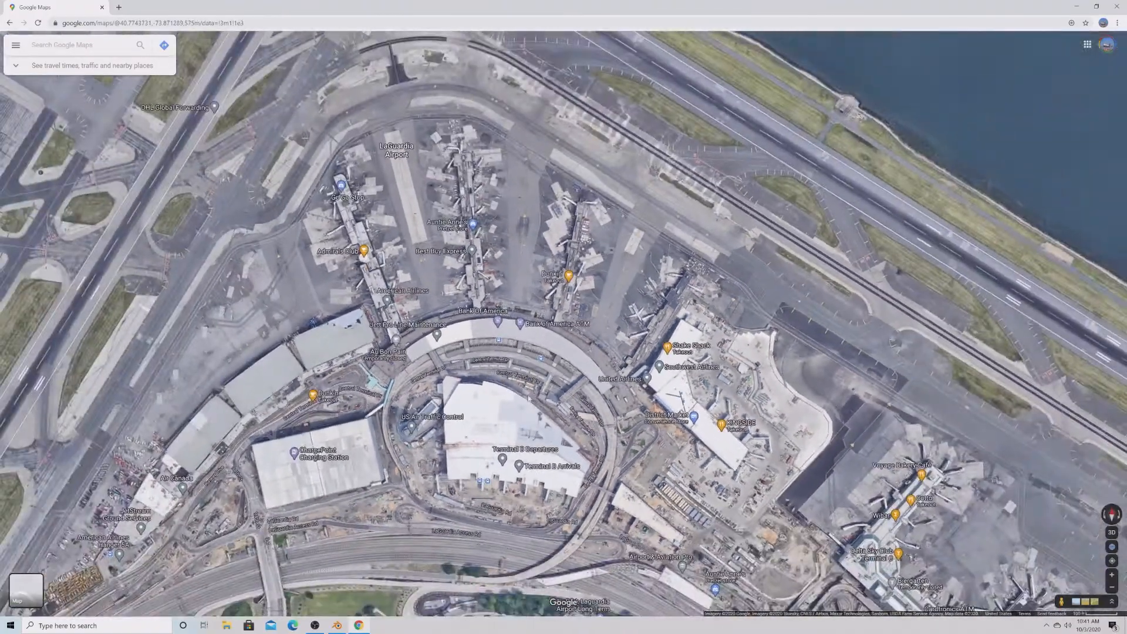
left_click_drag(578, 465, 473, 382)
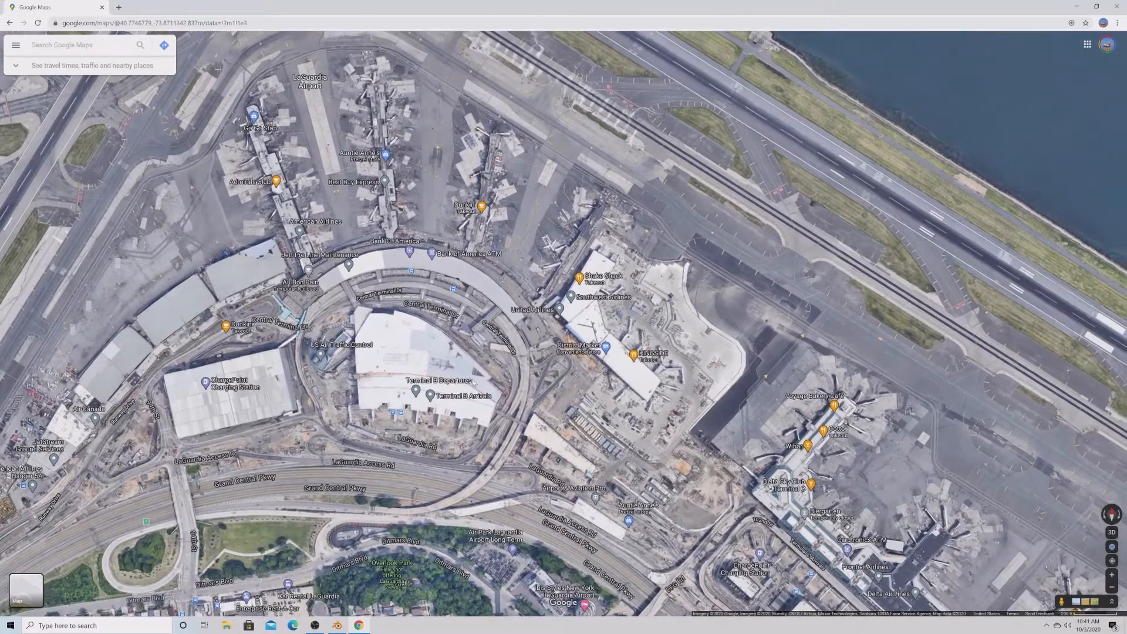
key("super+shift+s")
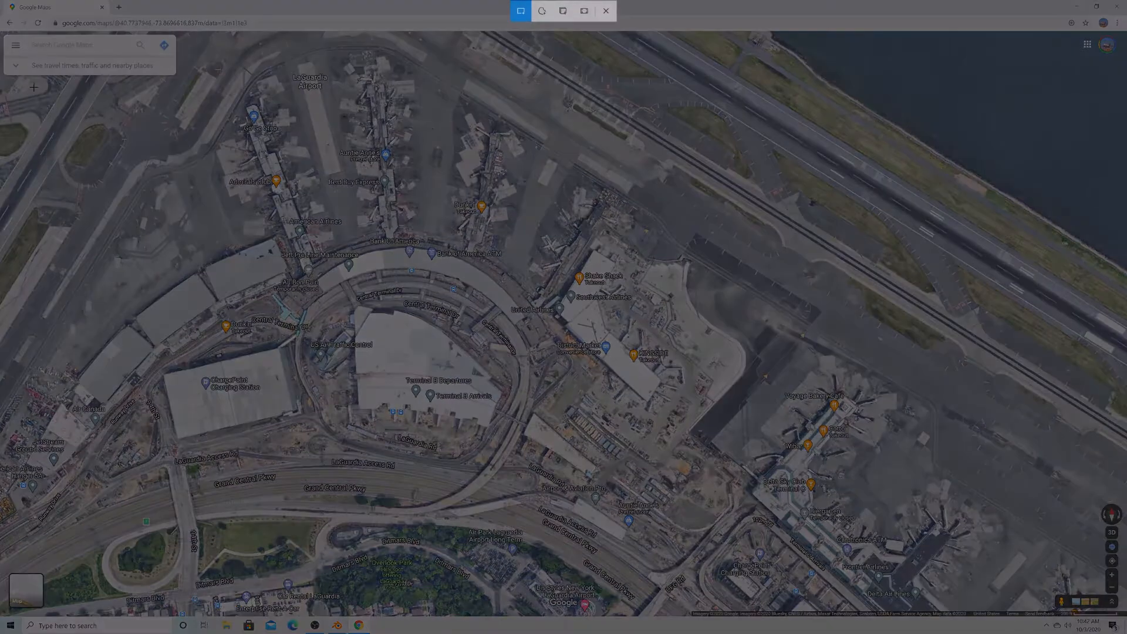
left_click_drag(7, 79, 1004, 607)
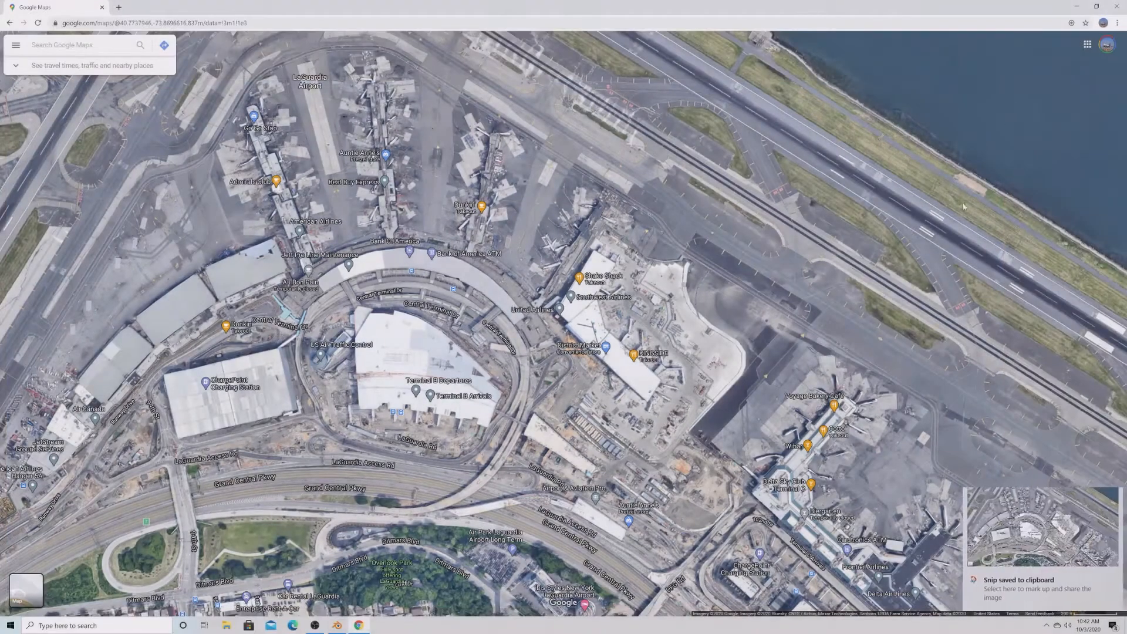
Open the captured snip in Snip & Sketch and save it as PNG file KLGARef1 in the Pictures reference folder.
left_click(975, 528)
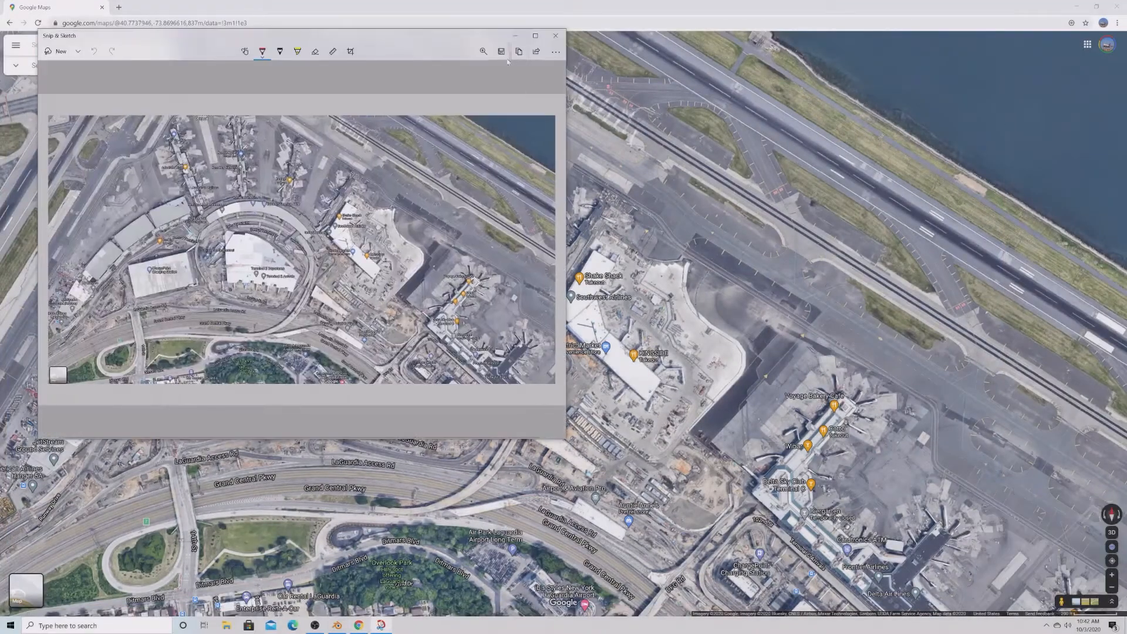
left_click(501, 51)
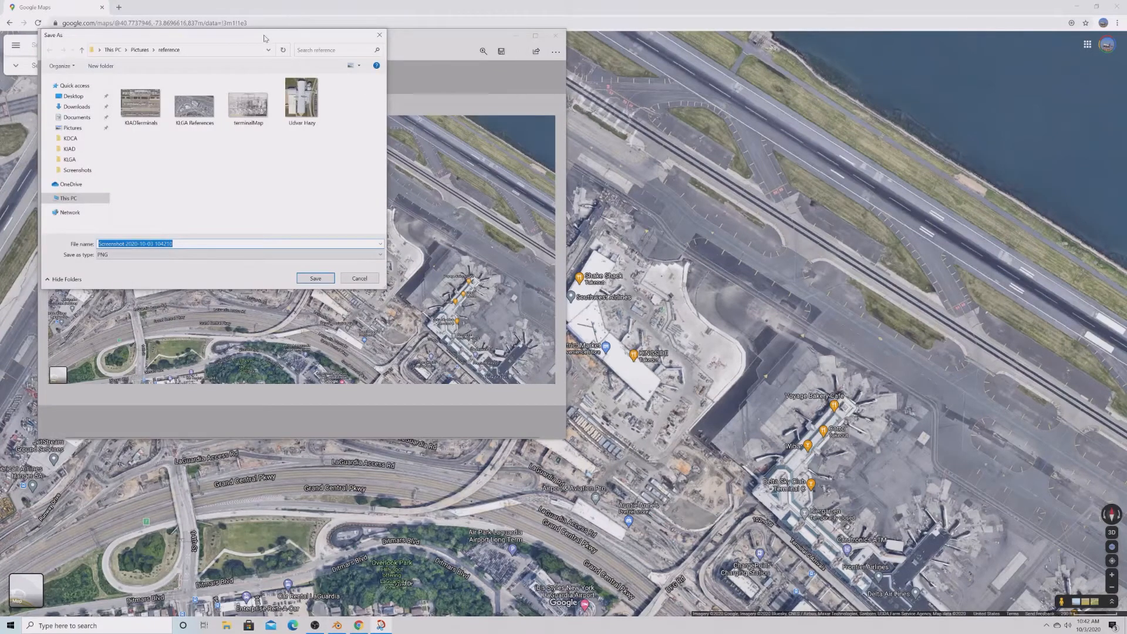
left_click_drag(264, 38, 933, 123)
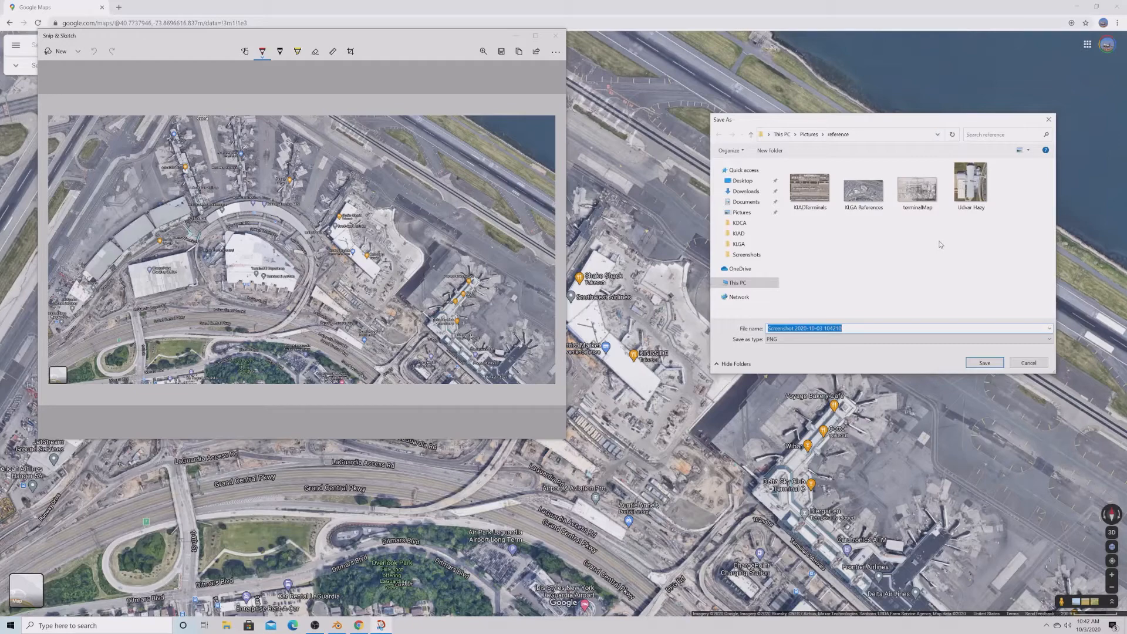
type("LGAR")
key("BackSpace")
key("BackSpace")
key("BackSpace")
key("BackSpace")
type("K")
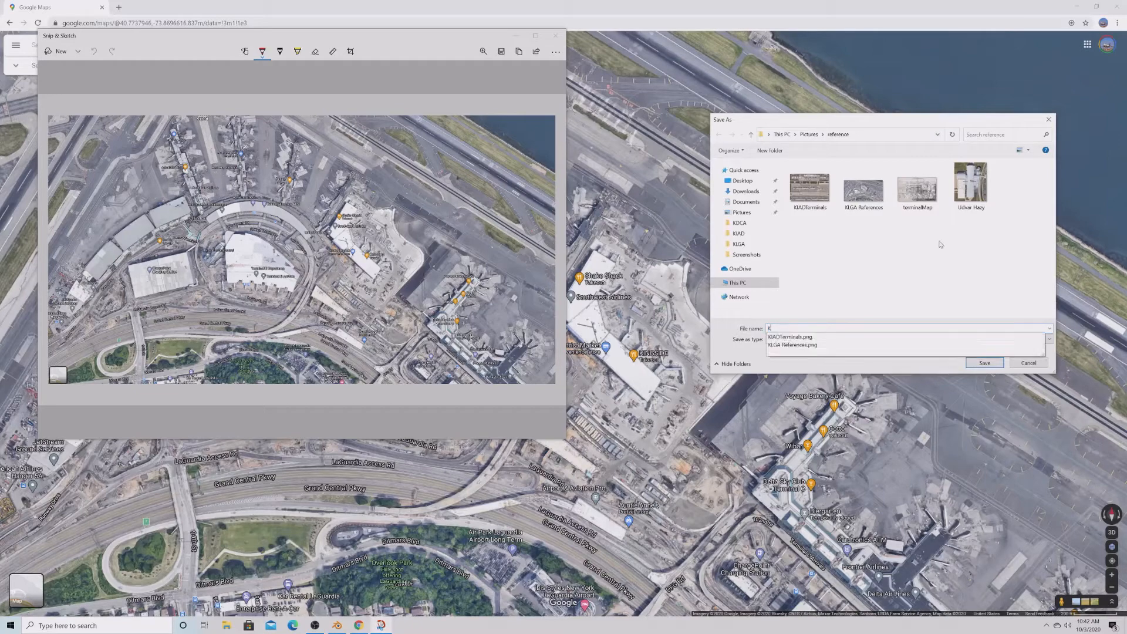
type("LGARE")
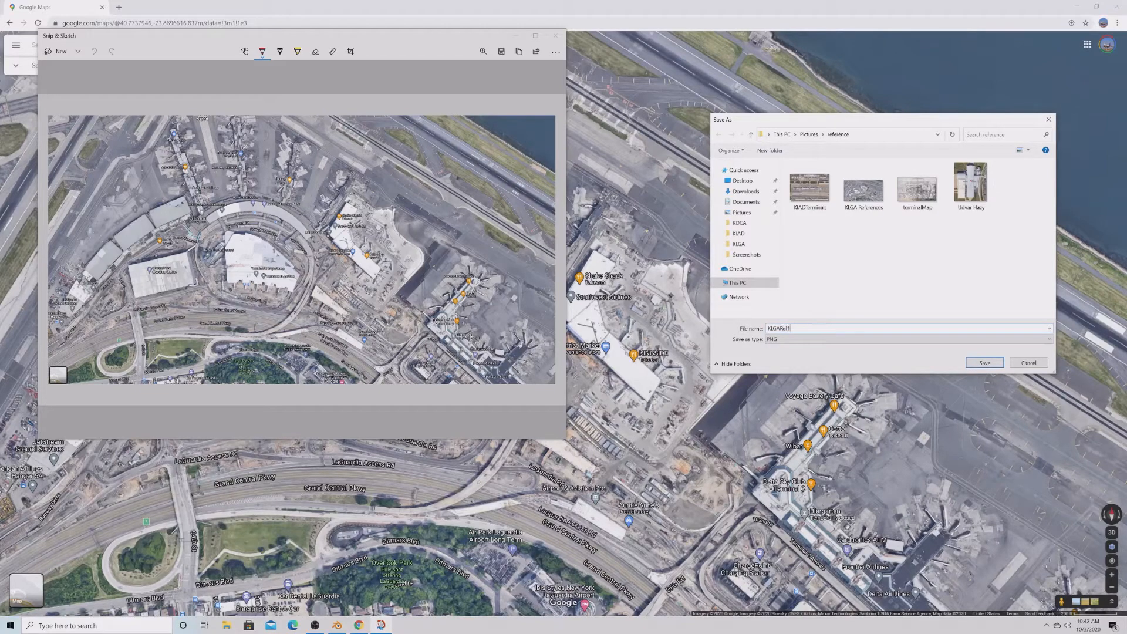
key("Return")
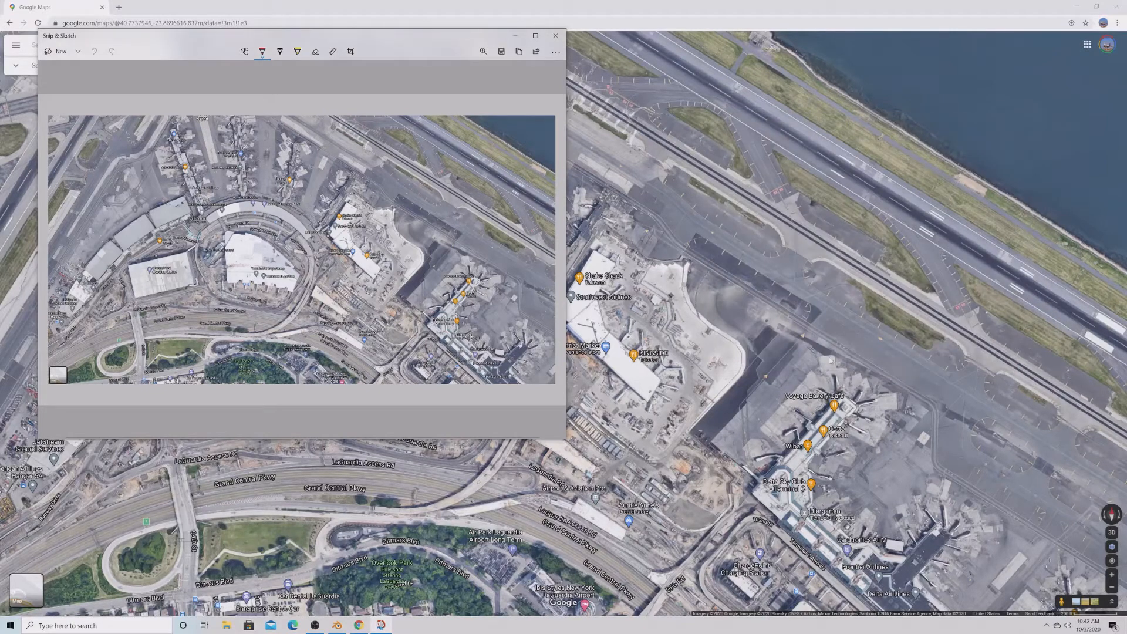
Switch to Blender and maximize its window.
left_click(337, 625)
scroll(512, 428, "down", 8)
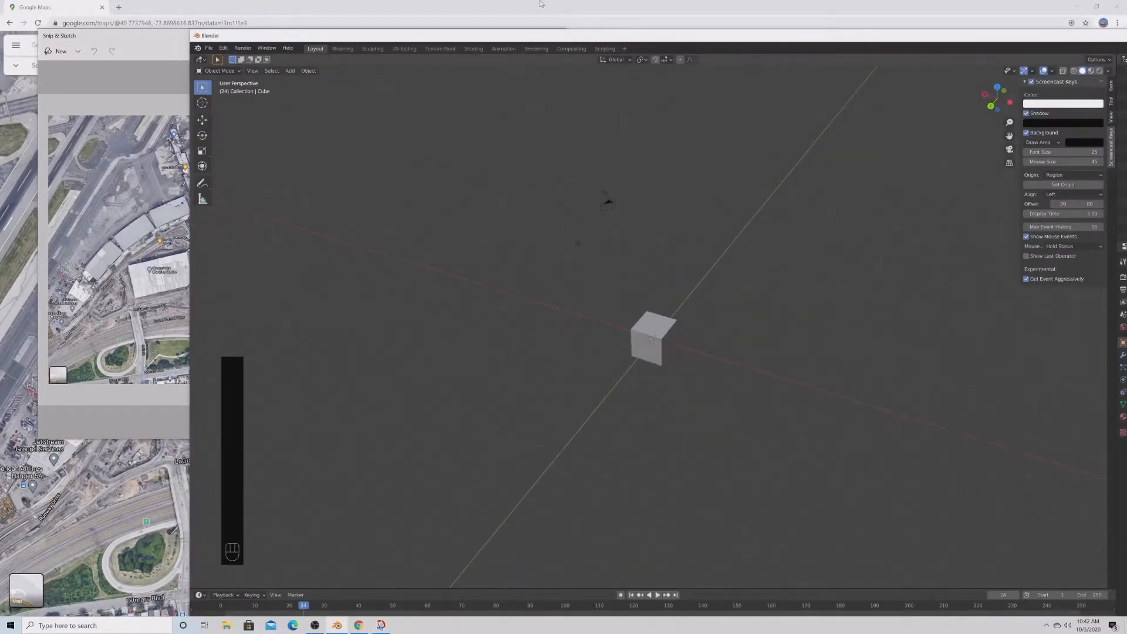
double_click(570, 38)
middle_click_drag(516, 306, 550, 370)
scroll(541, 355, "up", 2)
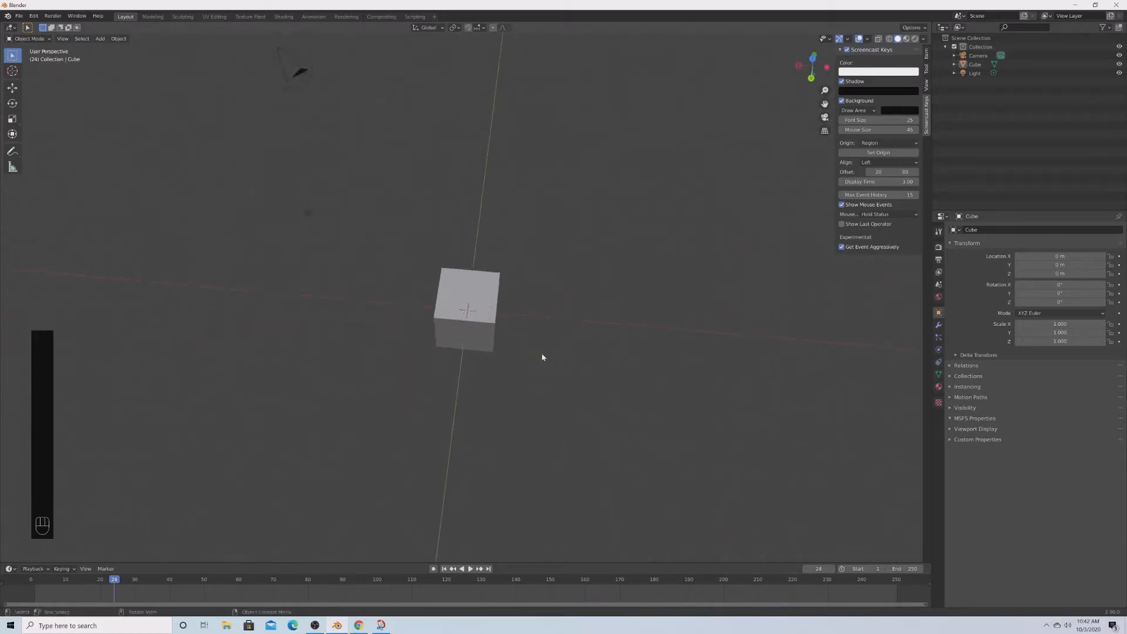
scroll(538, 354, "up", 8)
scroll(539, 356, "down", 7)
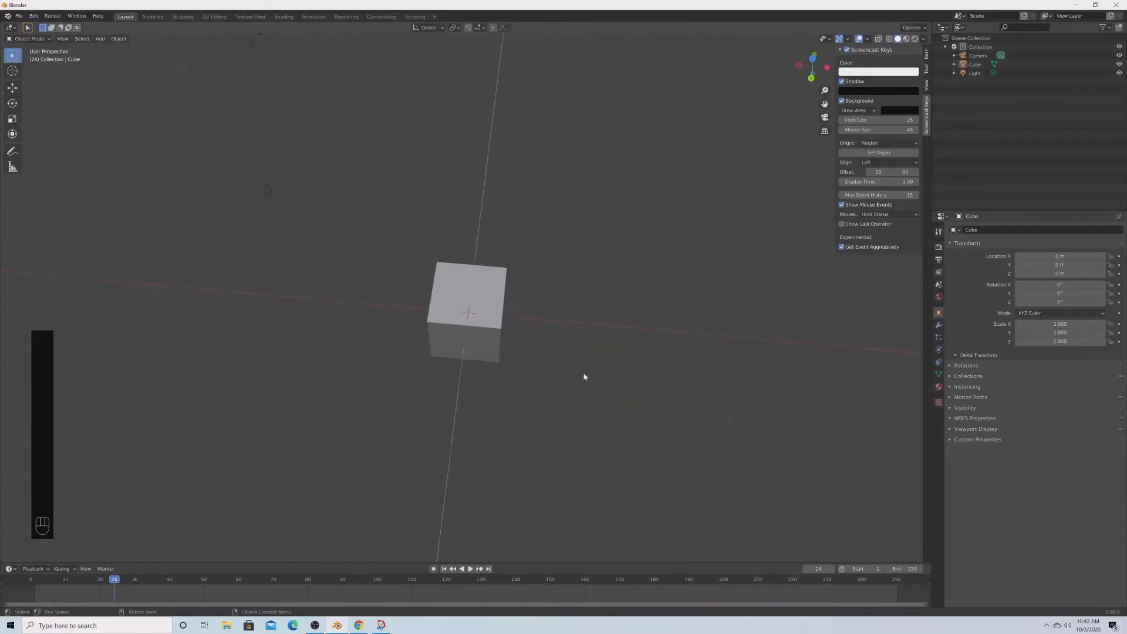
mouse_move(611, 373)
middle_mouse_down("shift")
mouse_move(501, 386)
mouse_move(611, 385)
middle_mouse_up("shift")
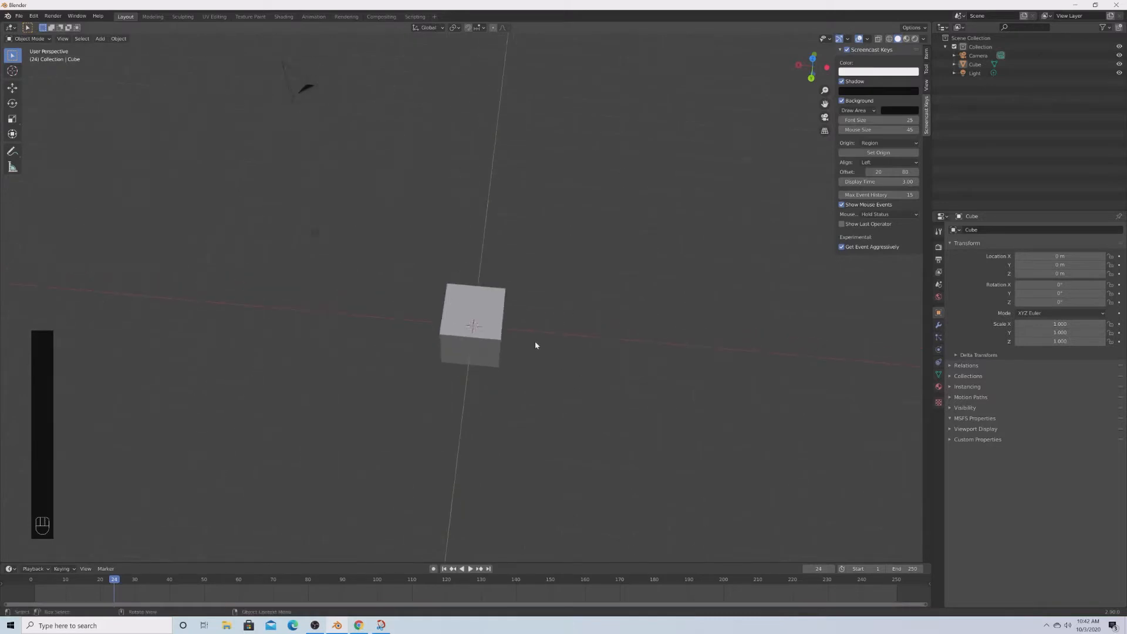
middle_click_drag(692, 423, 642, 410)
scroll(532, 320, "down", 2)
Select the default cube, switching it briefly into Edit Mode and back to Object Mode.
left_click(494, 324)
key("Tab")
key("Tab")
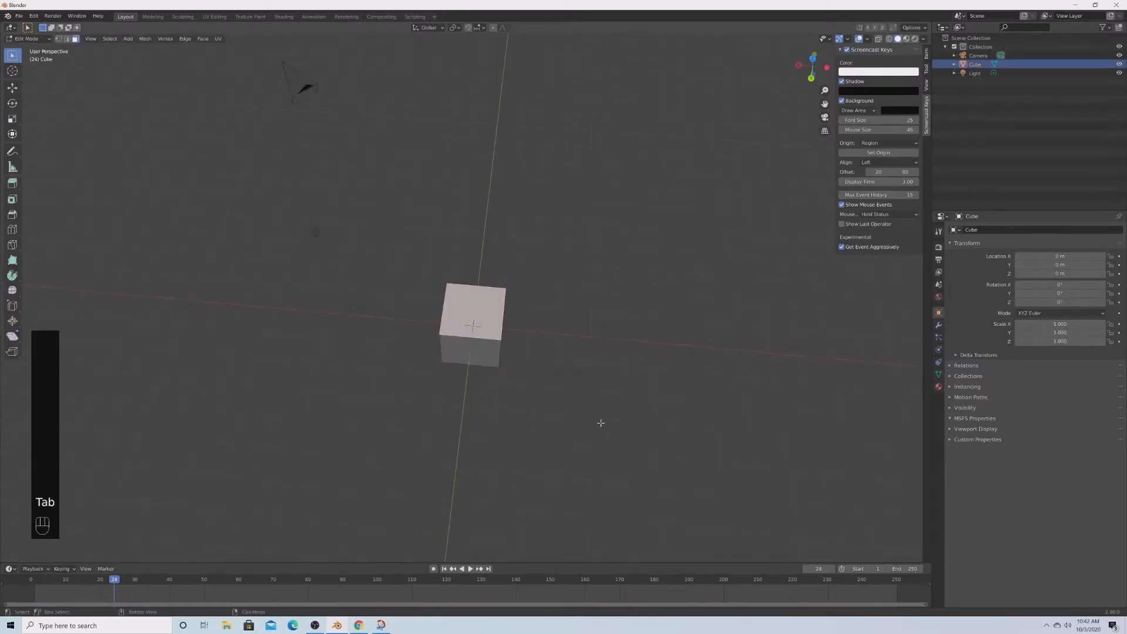
scroll(652, 510, "up", 6)
scroll(635, 479, "down", 3)
scroll(635, 480, "down", 8)
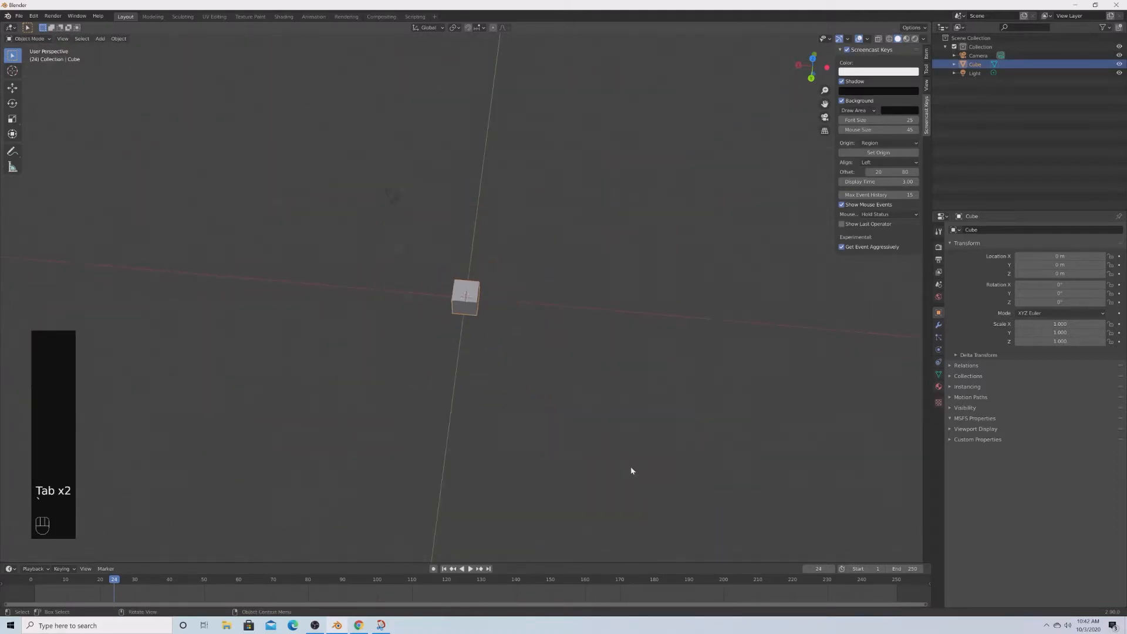
middle_click_drag(631, 470, 671, 440)
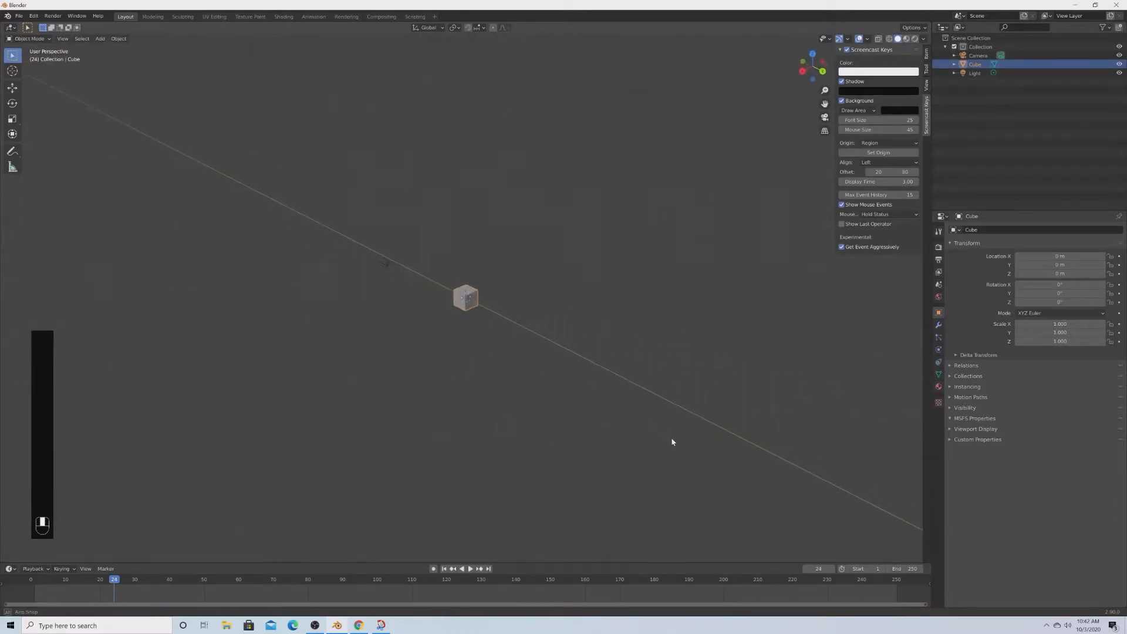
scroll(520, 355, "up", 8)
scroll(521, 357, "up", 3)
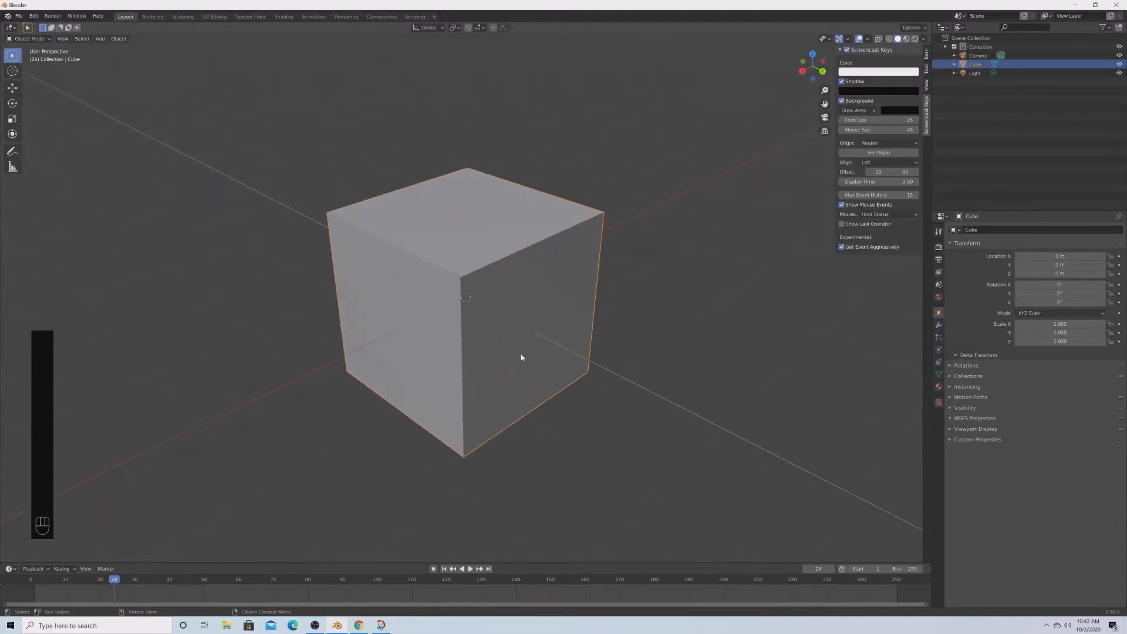
scroll(521, 355, "up", 1)
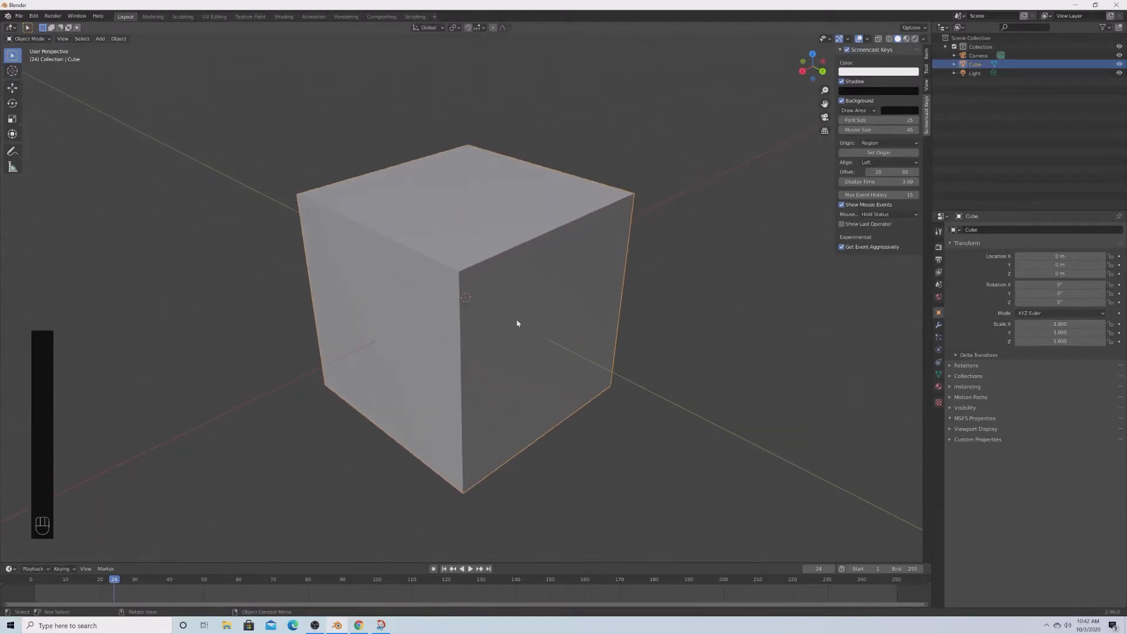
In top view, add KLGARef1.png from the Pictures reference folder to the scene as a reference image.
scroll(518, 327, "down", 5)
key("grave")
left_click(482, 193)
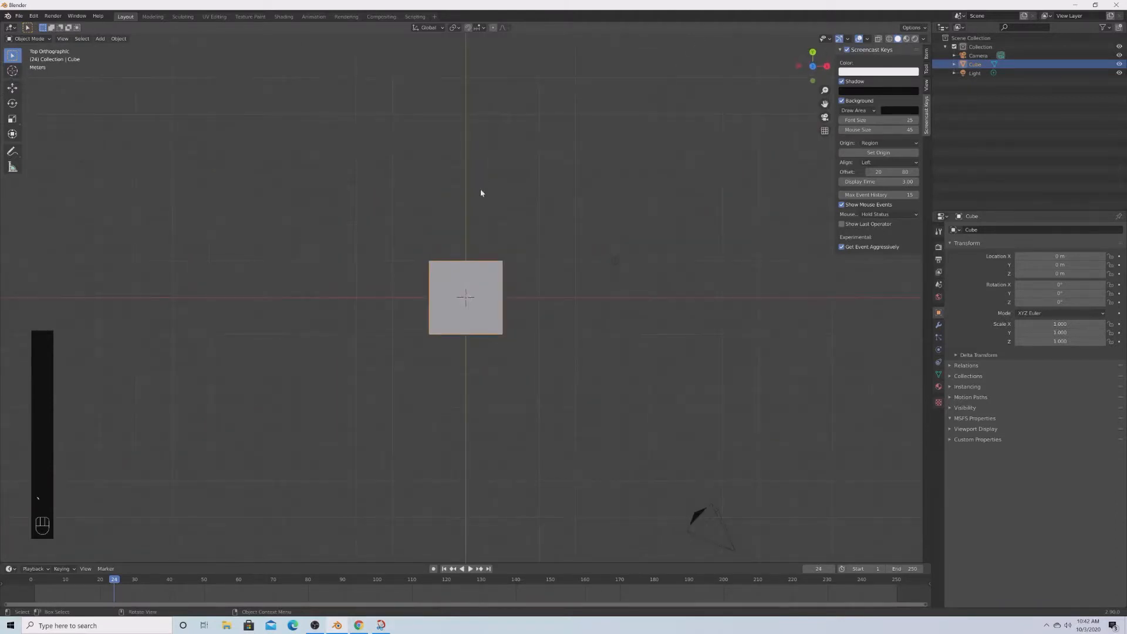
scroll(480, 193, "up", 3)
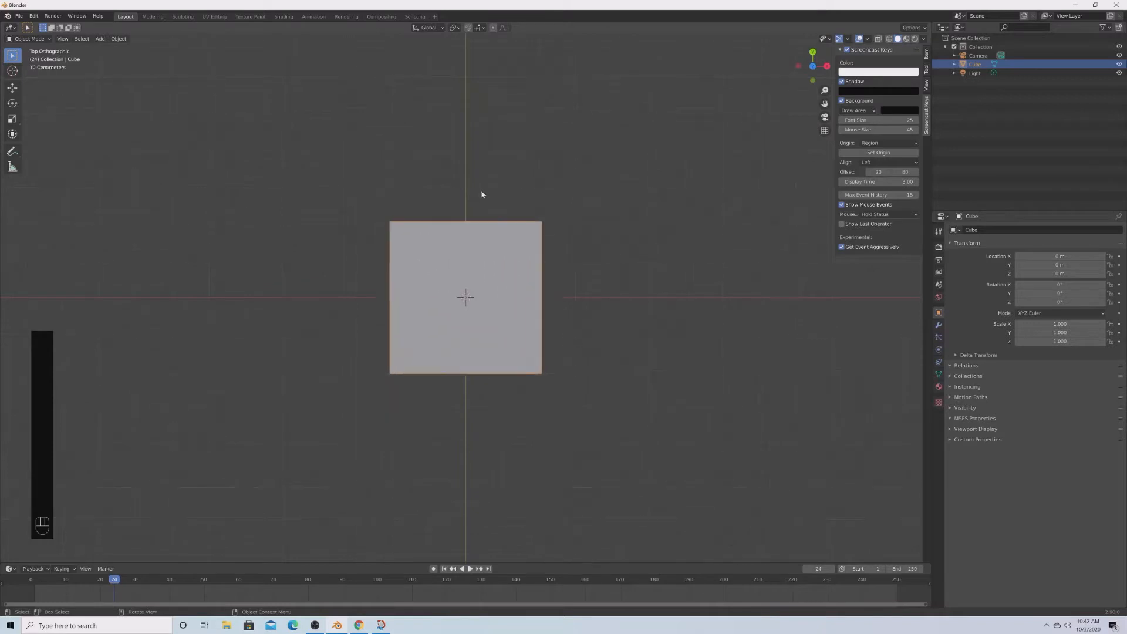
scroll(481, 194, "down", 9)
key("shift+a")
mouse_move(482, 192)
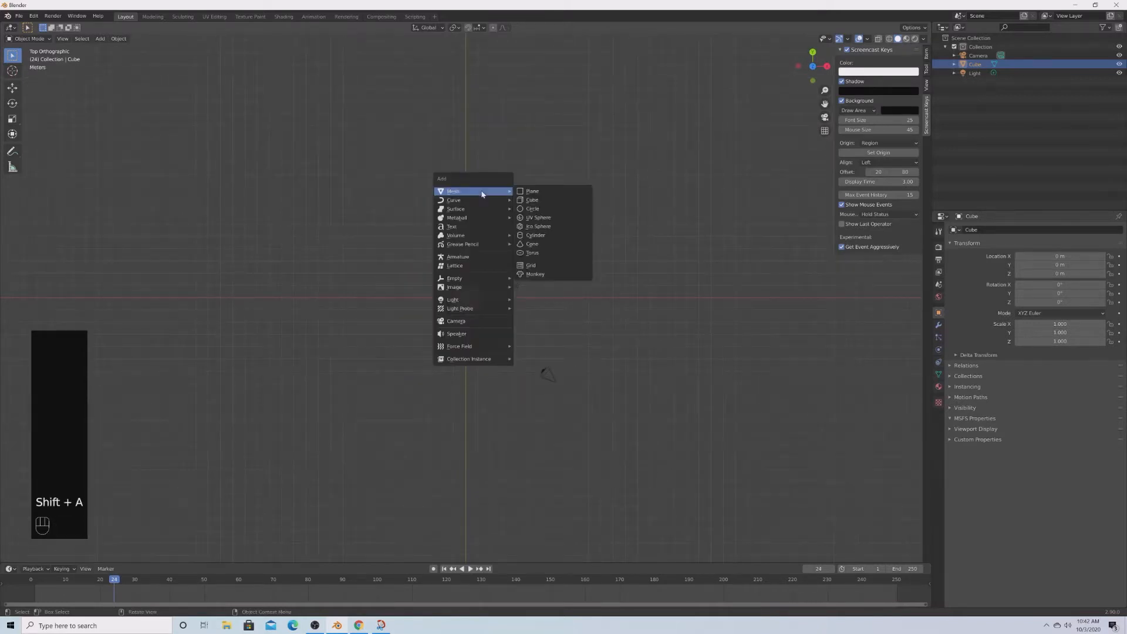
mouse_move(487, 287)
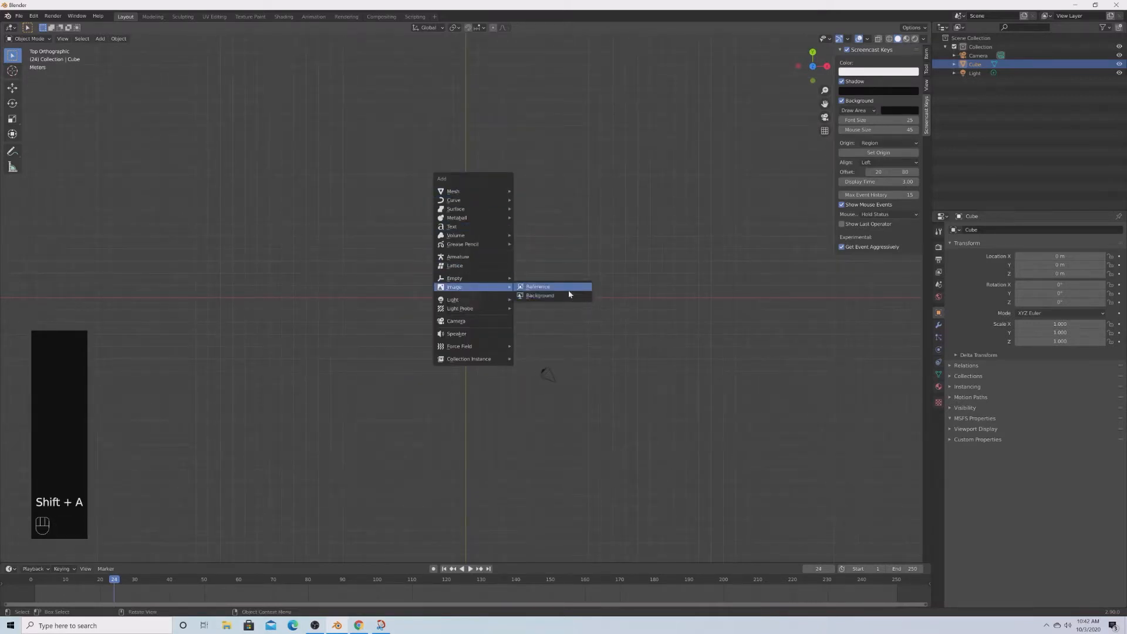
left_click(568, 287)
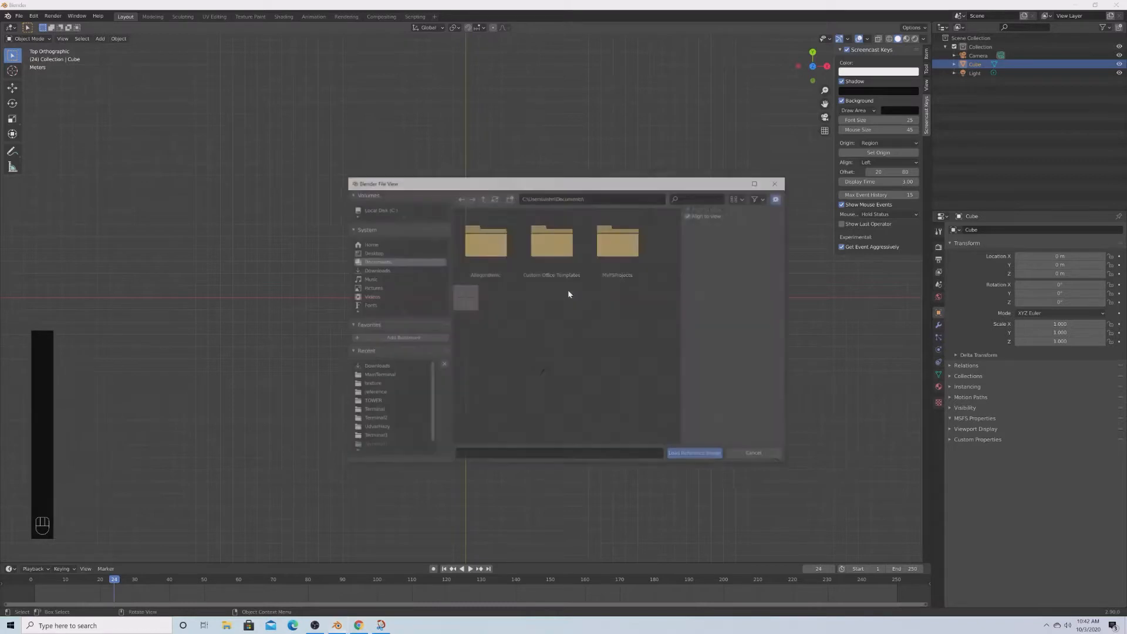
left_click(384, 385)
left_click(401, 392)
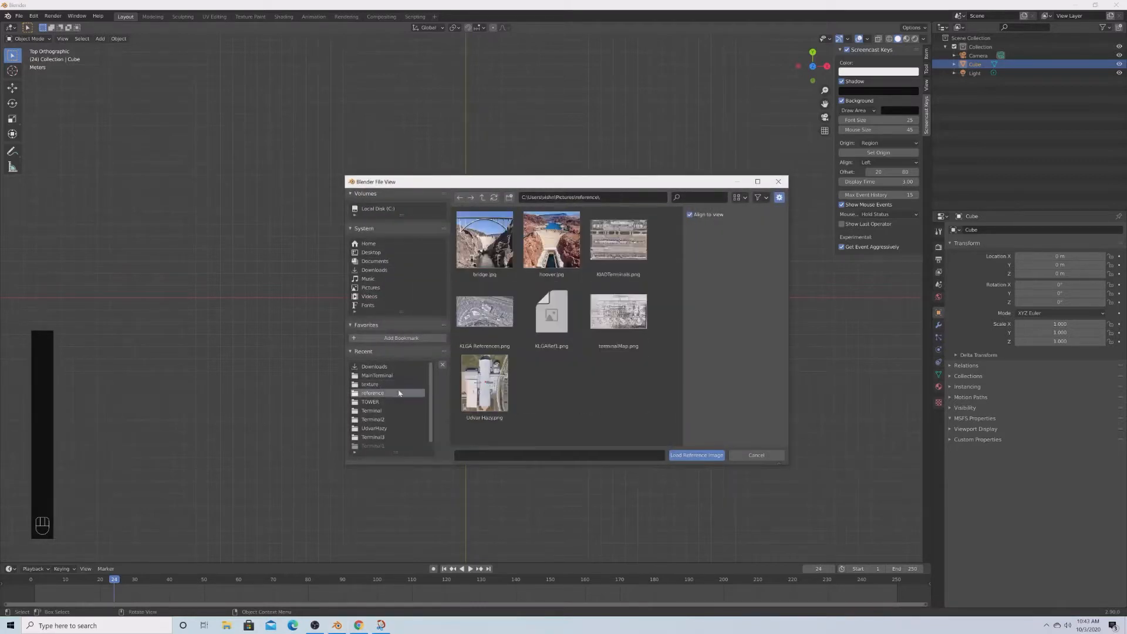
double_click(557, 317)
Scale the airport reference image up to a scale of about 19.
key("s")
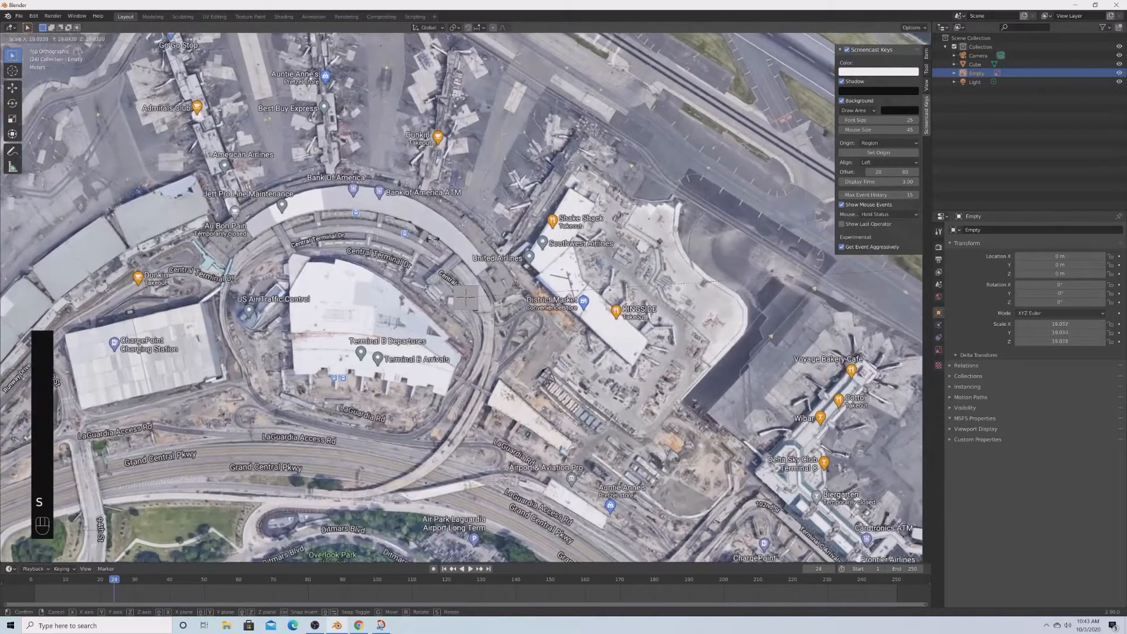
left_click(434, 239)
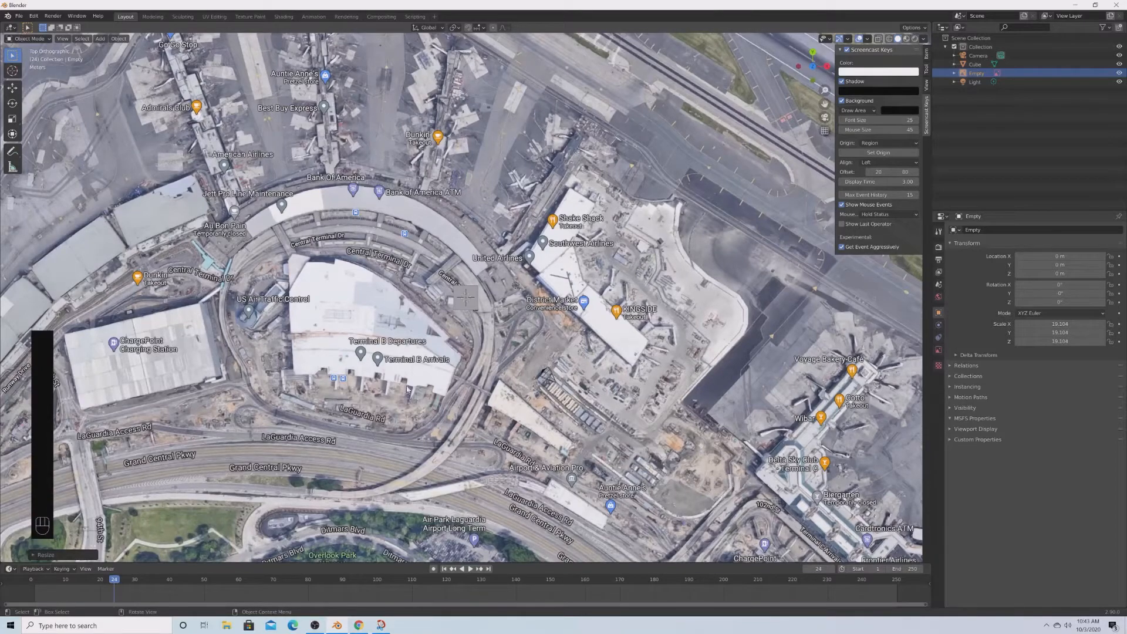
scroll(384, 412, "down", 4)
key("shift+a")
mouse_move(393, 380)
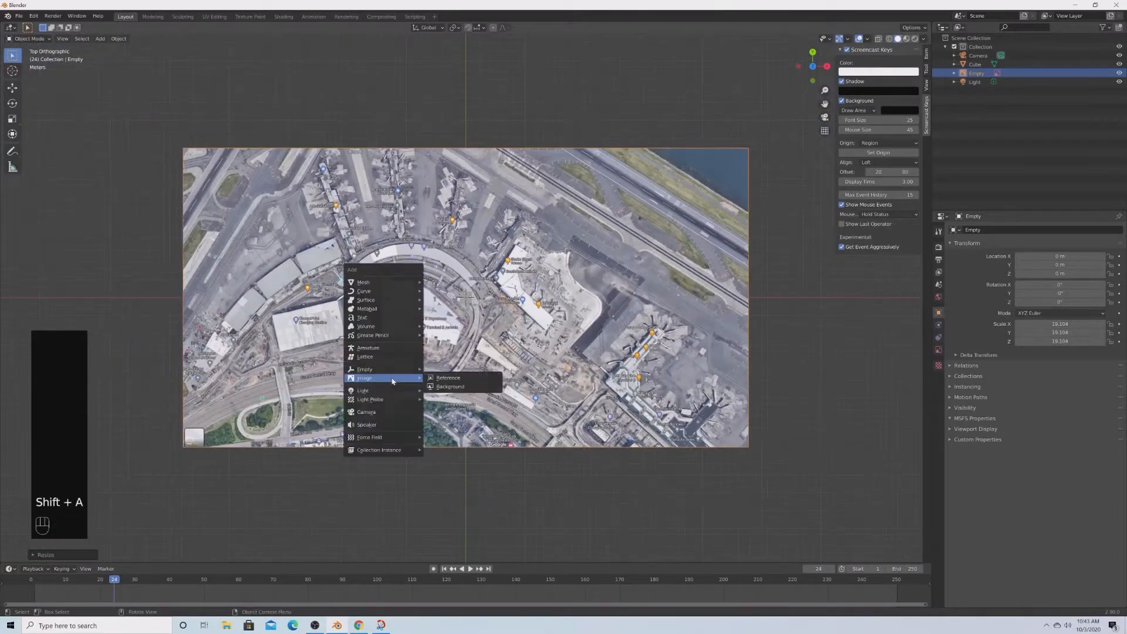
left_click(450, 378)
scroll(551, 312, "up", 5)
scroll(550, 311, "down", 4)
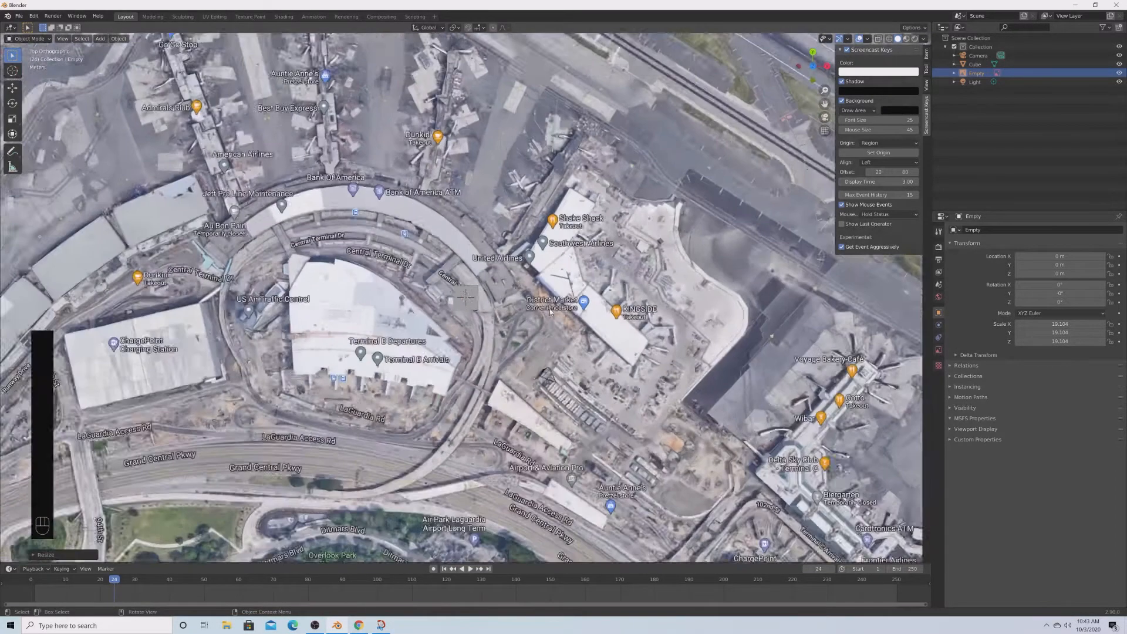
Set the scene's unit system to Imperial in the scene's unit settings.
middle_click_drag(572, 432, 505, 369)
scroll(505, 369, "up", 5)
scroll(505, 368, "down", 8)
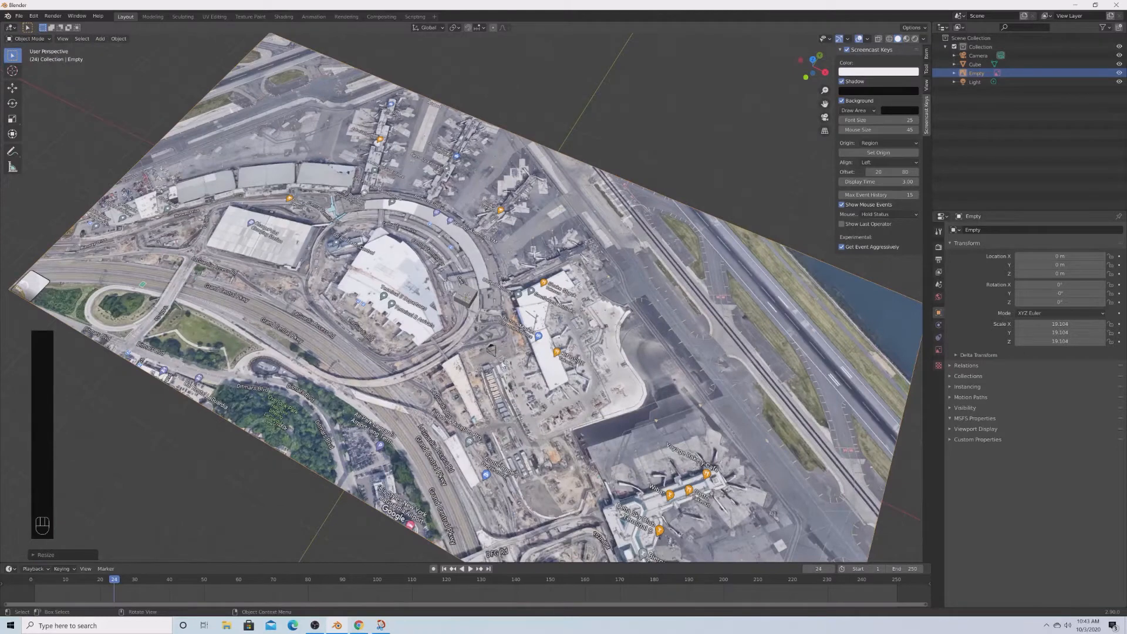
left_click(938, 284)
left_click(1005, 276)
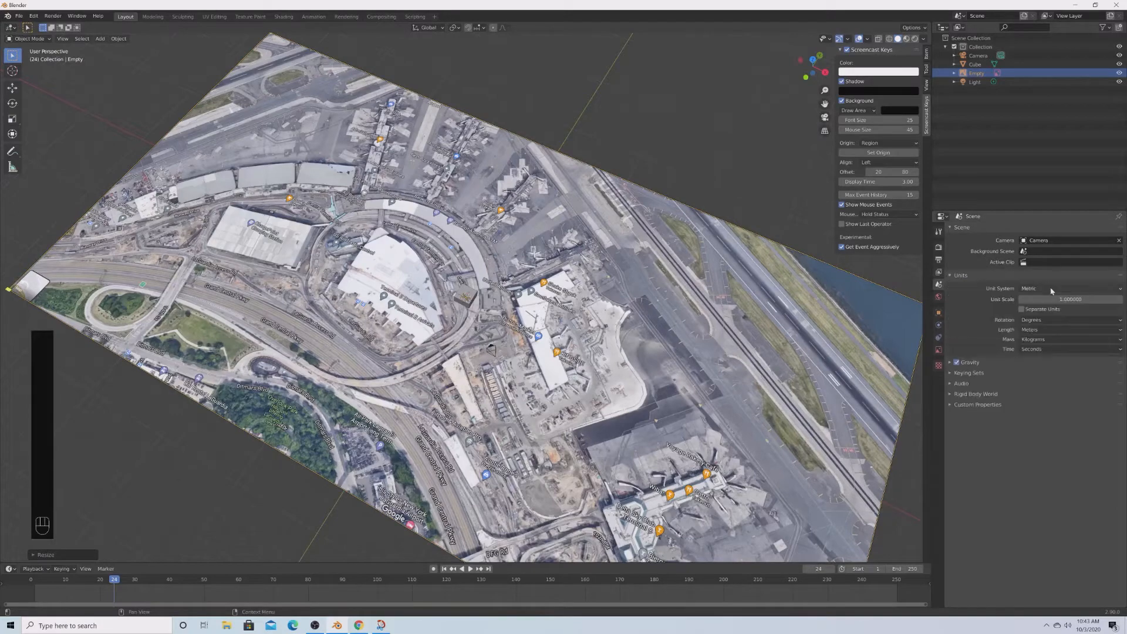
left_click(1040, 288)
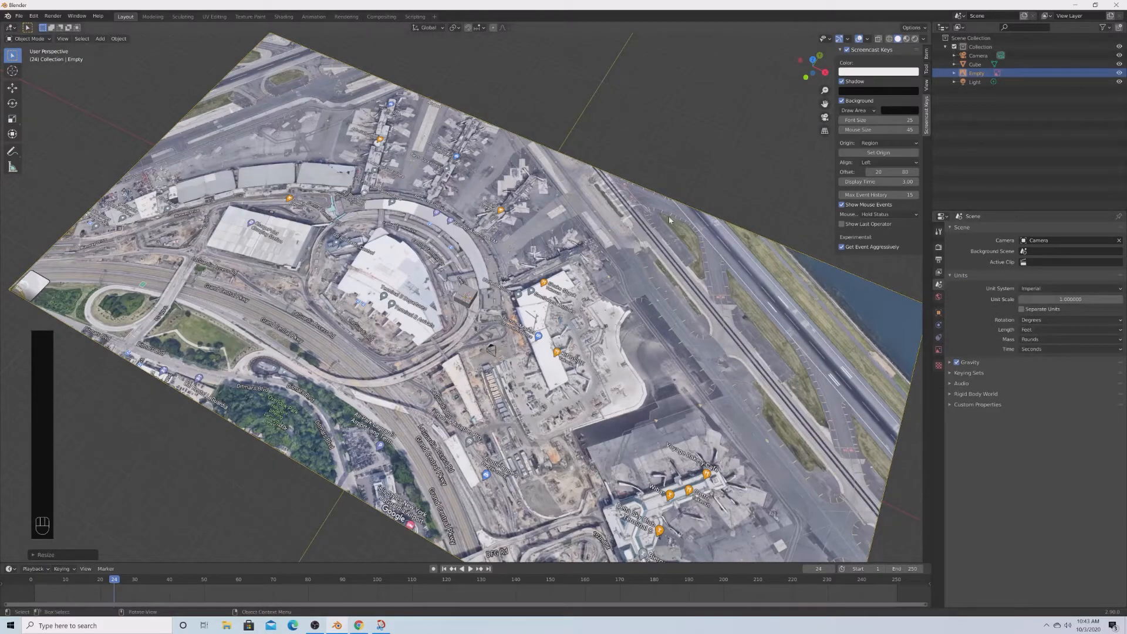
scroll(538, 302, "up", 3)
scroll(532, 285, "down", 3)
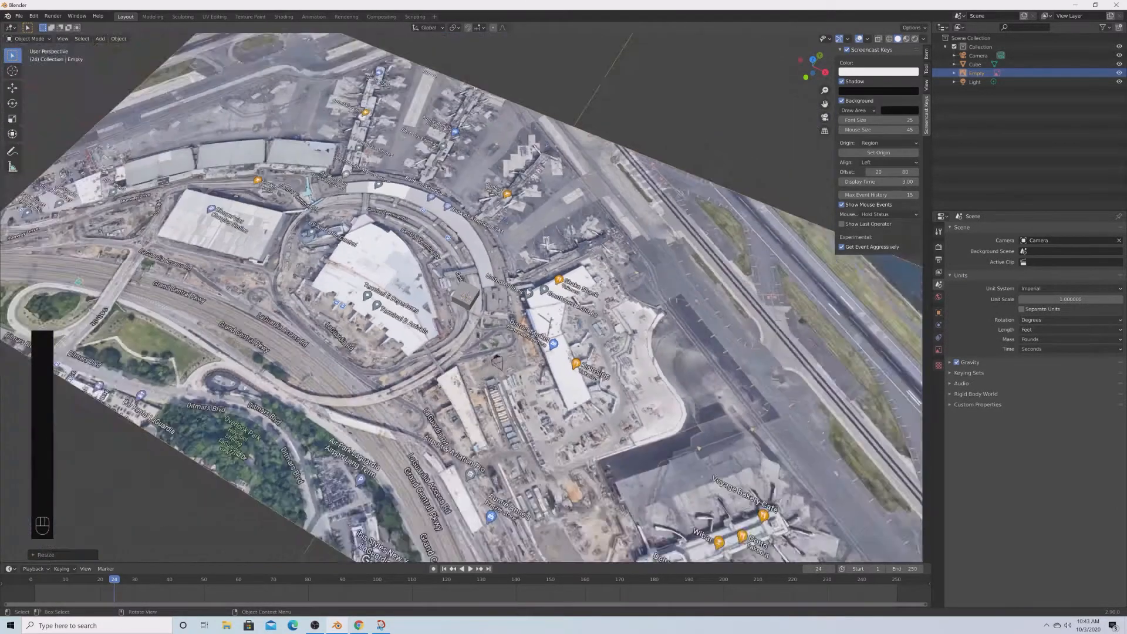
scroll(527, 270, "up", 2)
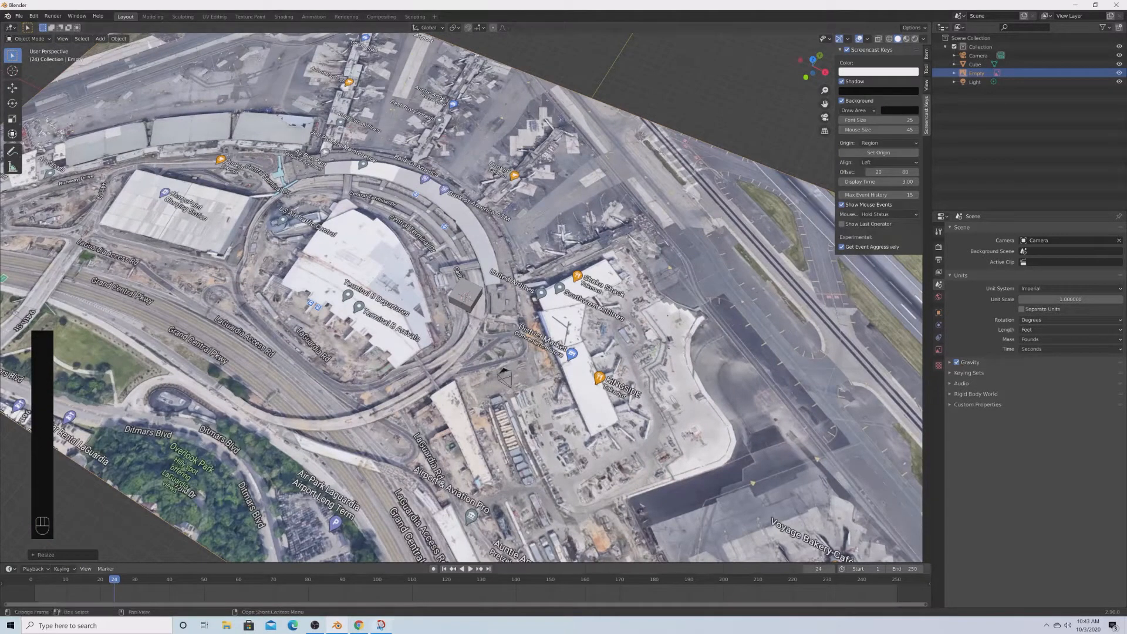
Switch to Google Maps in Chrome and, in a north-up view, measure the straight-line distance between the curved Terminal B building's west and east ends.
left_click(359, 626)
scroll(494, 300, "up", 3)
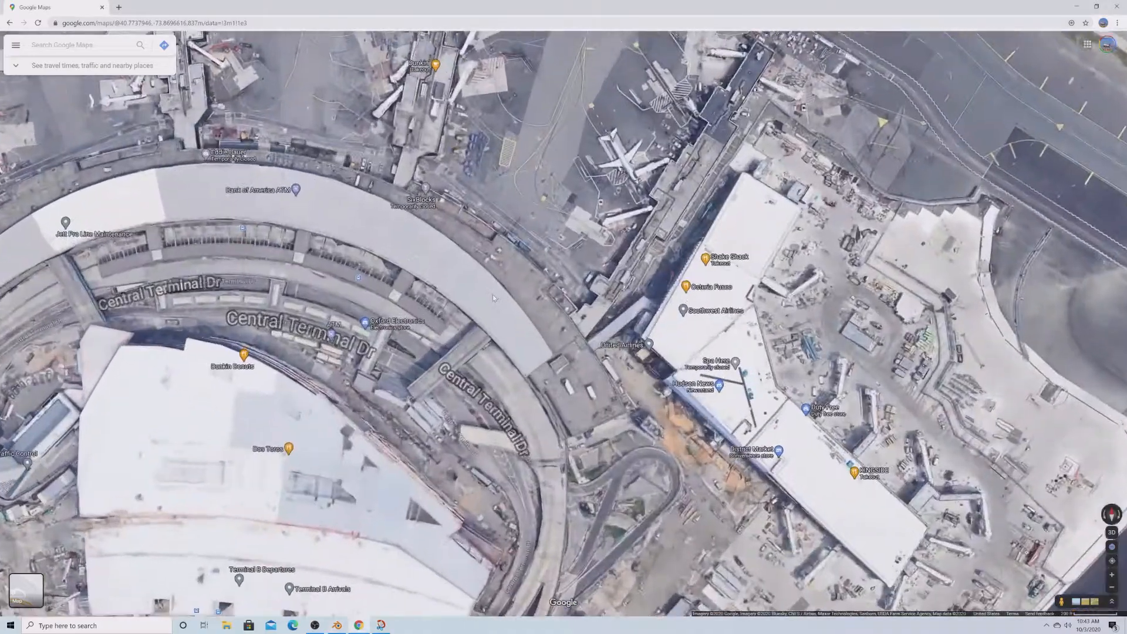
scroll(494, 301, "down", 1)
scroll(494, 300, "down", 2)
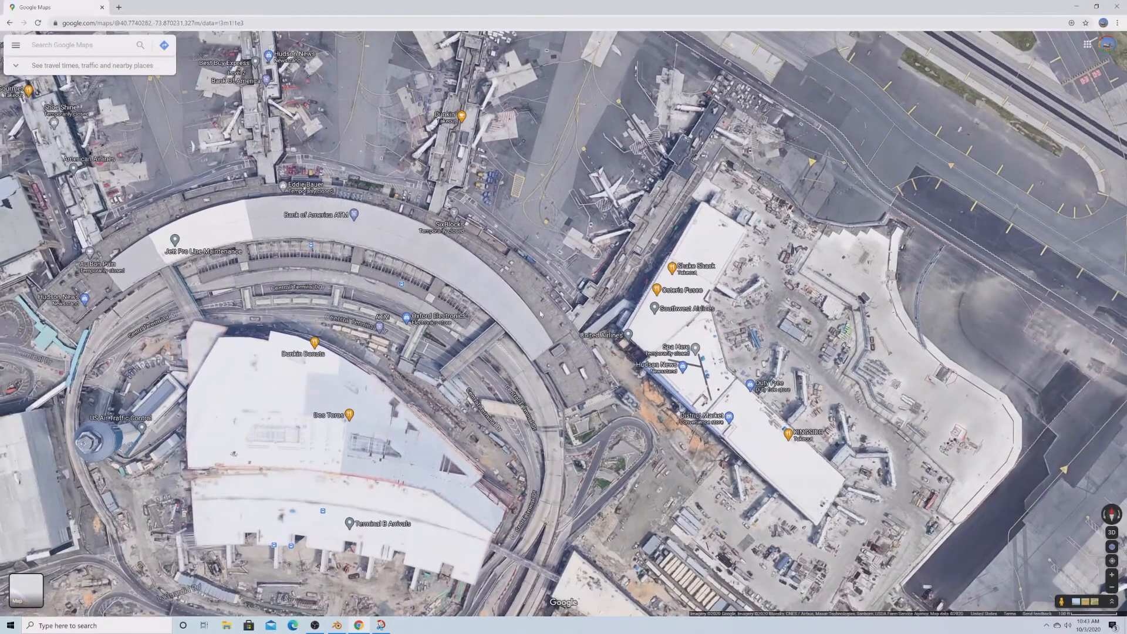
left_click_drag(494, 301, 633, 304, "ctrl")
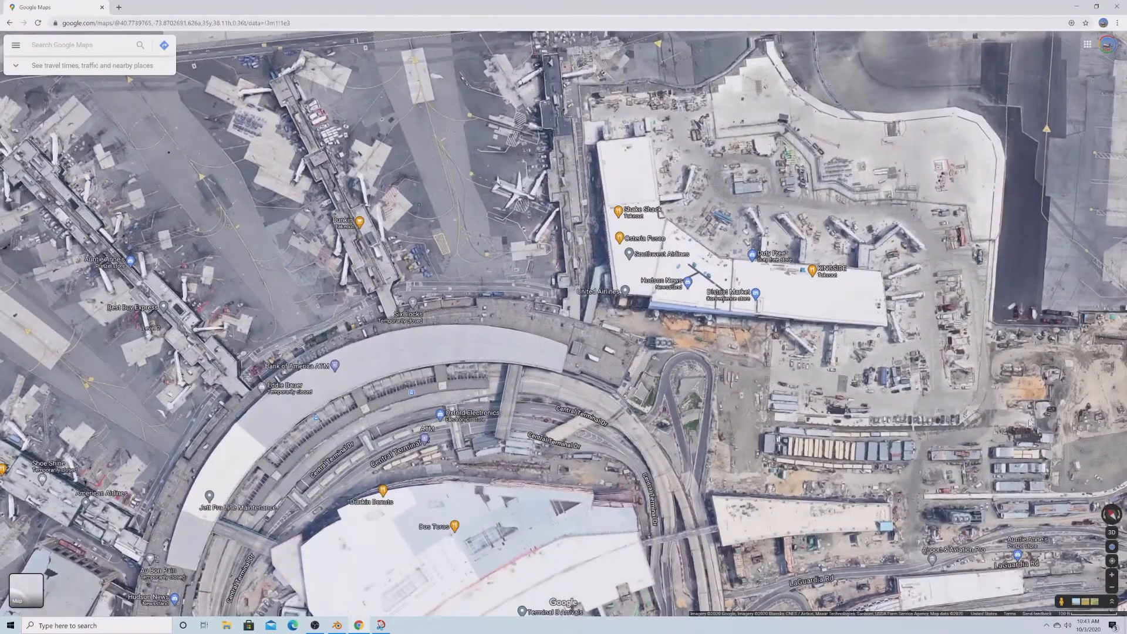
left_click(1113, 514)
left_click_drag(66, 324, 227, 365)
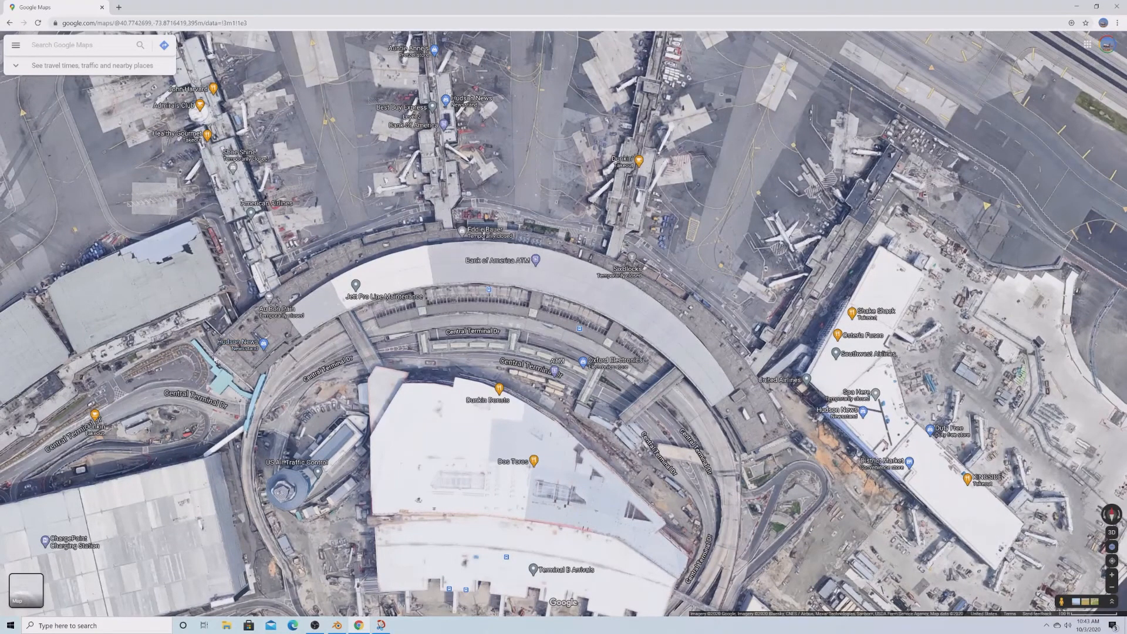
right_click(215, 359)
left_click(249, 478)
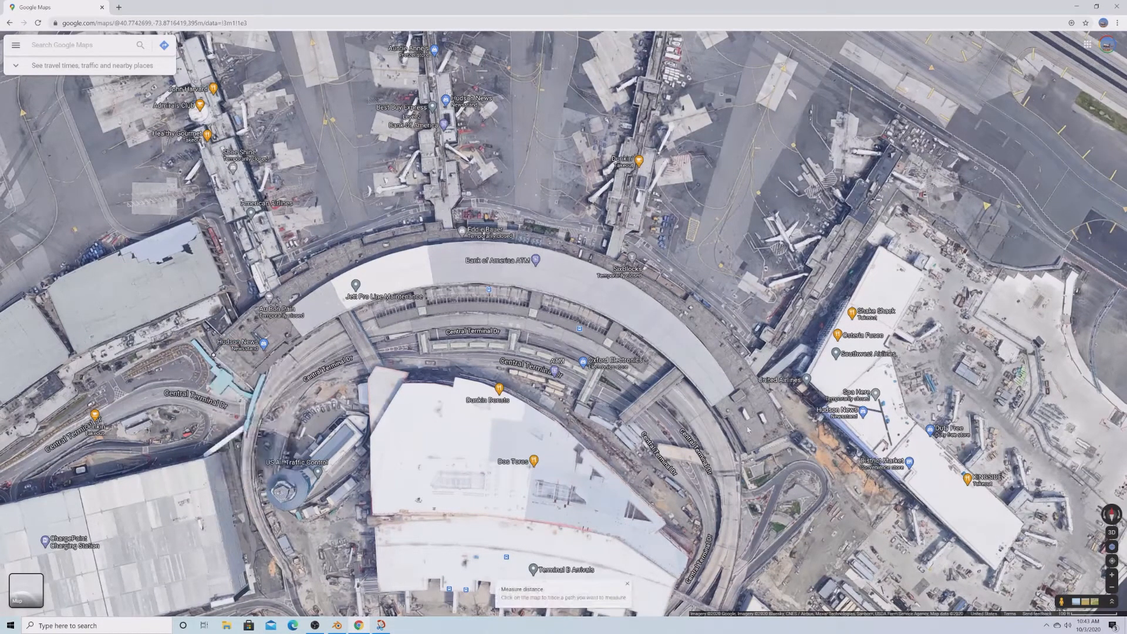
left_click(790, 436)
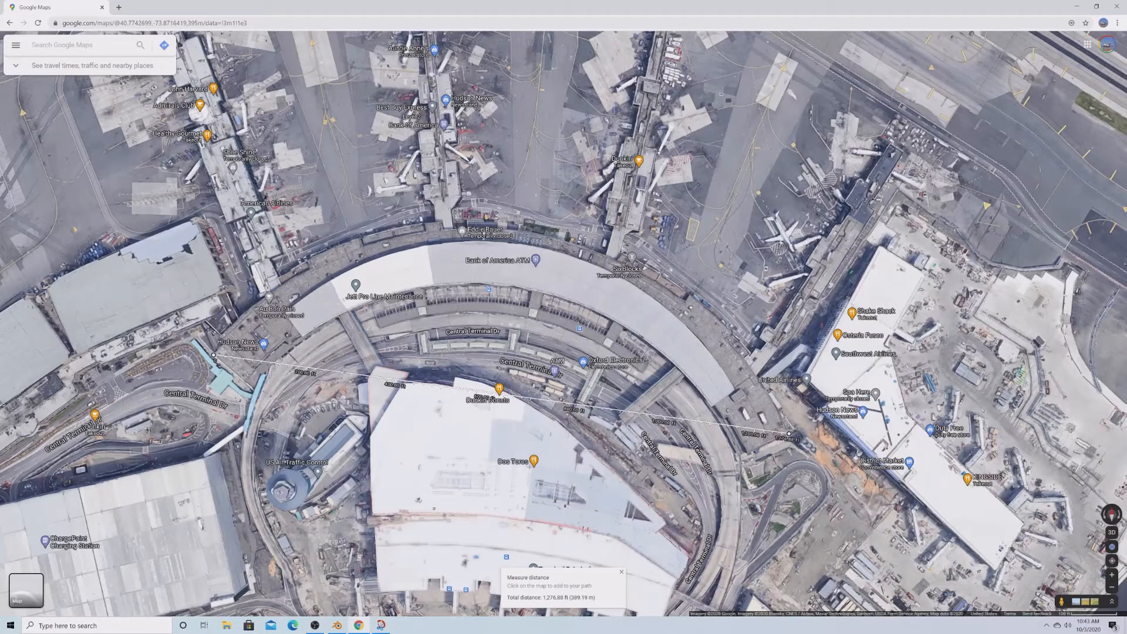
Switch to Blender, select the cube and set its X dimension to 1277 ft.
left_click(337, 626)
left_click(461, 297)
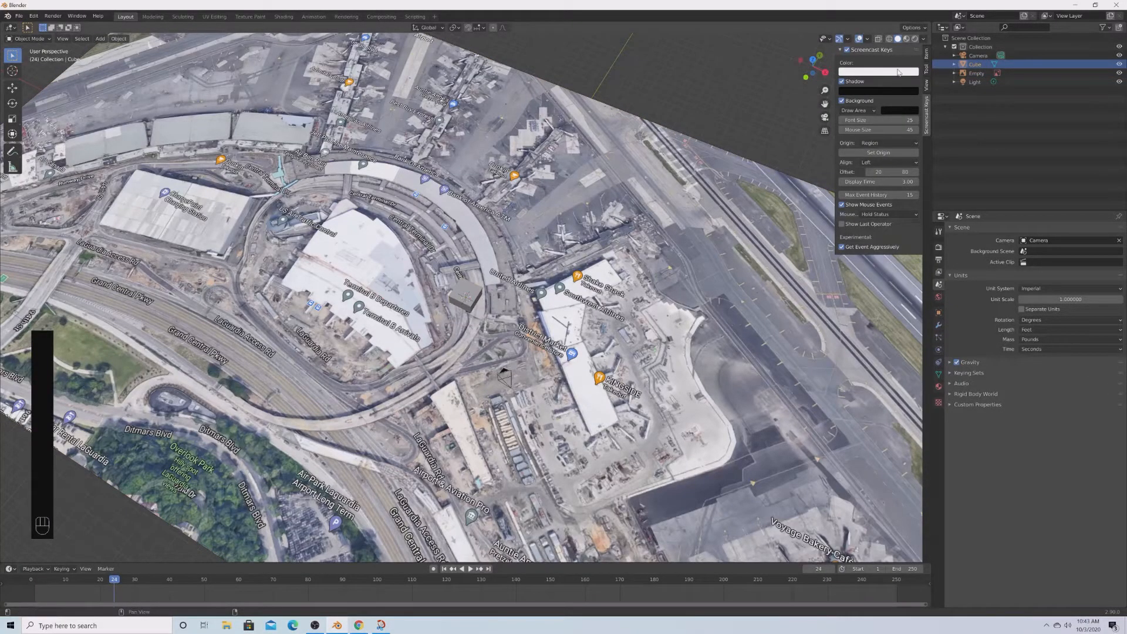
left_click(928, 55)
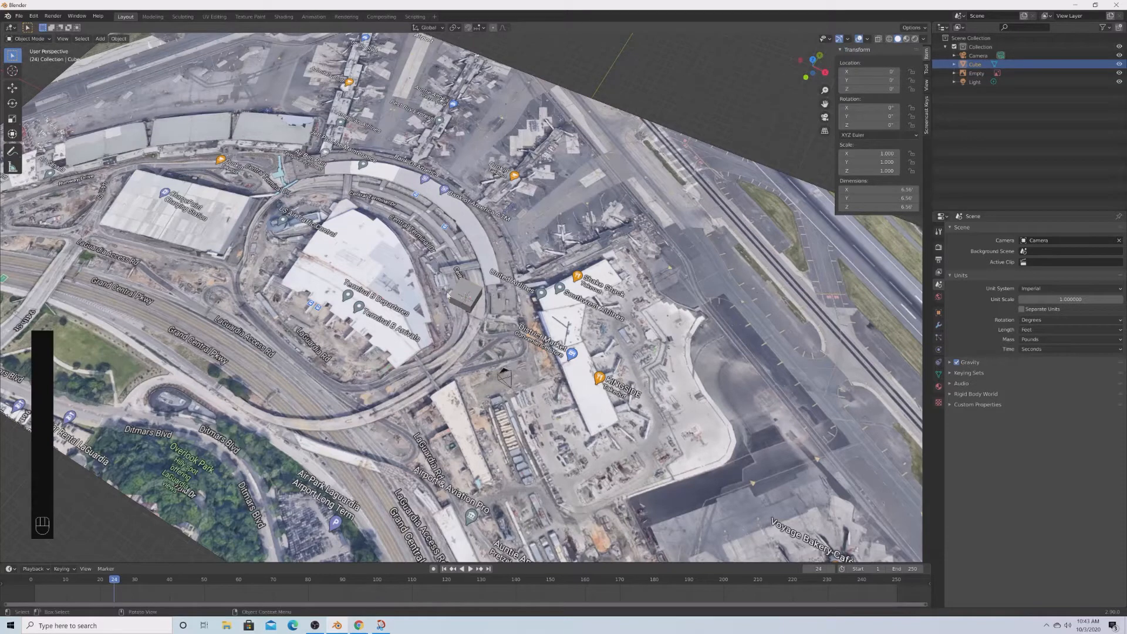
left_click(869, 190)
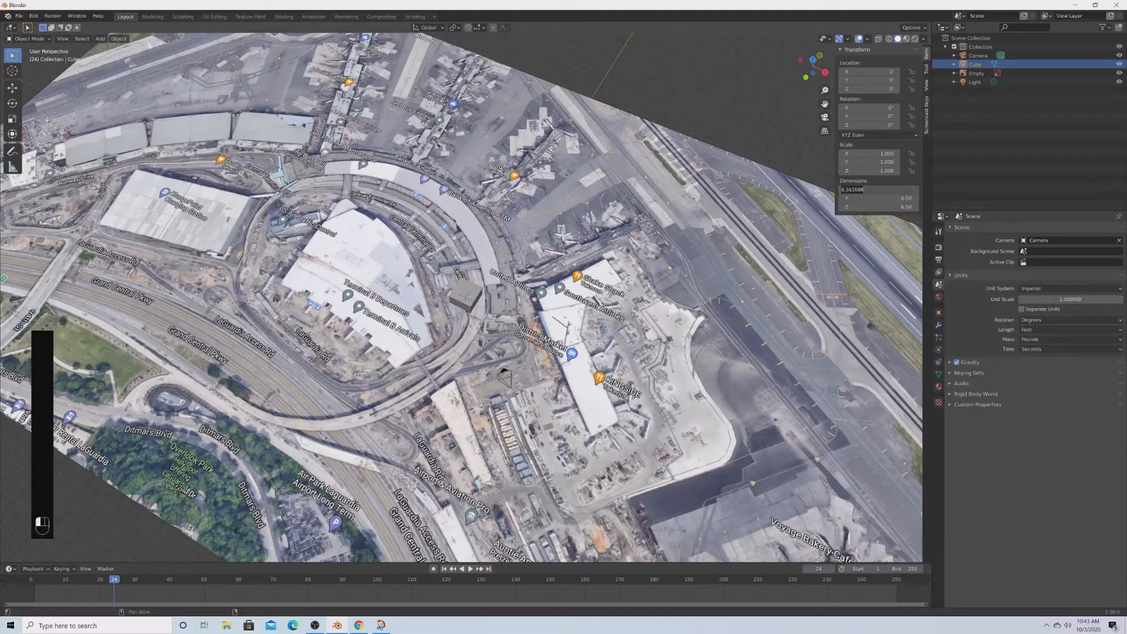
type("1277")
key("Return")
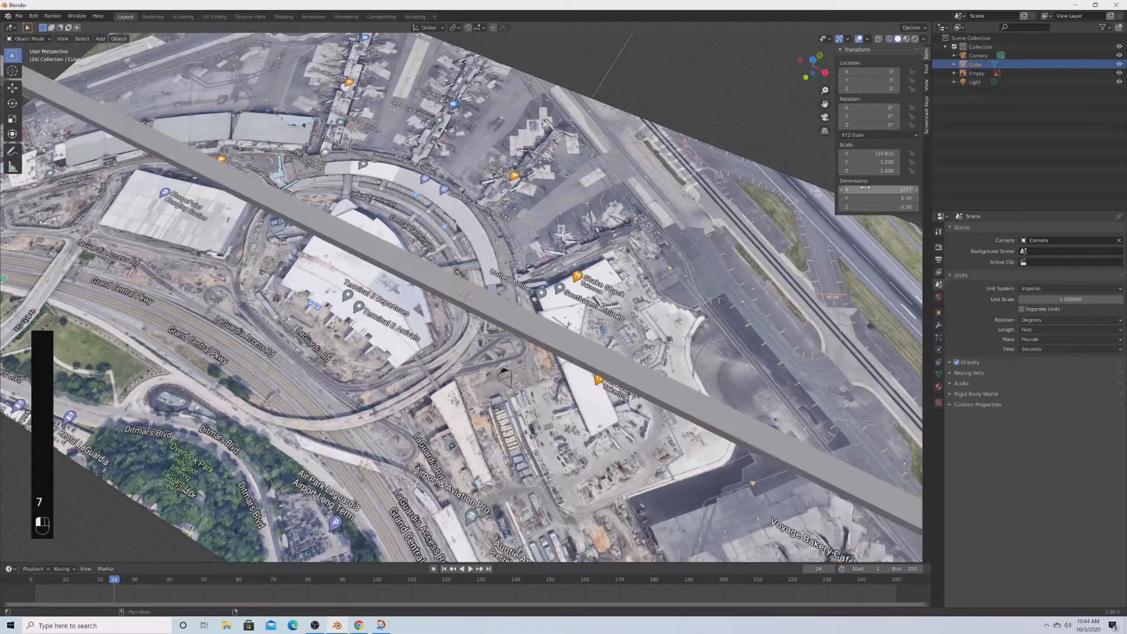
In top view, select the reference image and scale it up to about 178.
scroll(532, 334, "down", 8)
scroll(531, 335, "down", 2)
key("Escape")
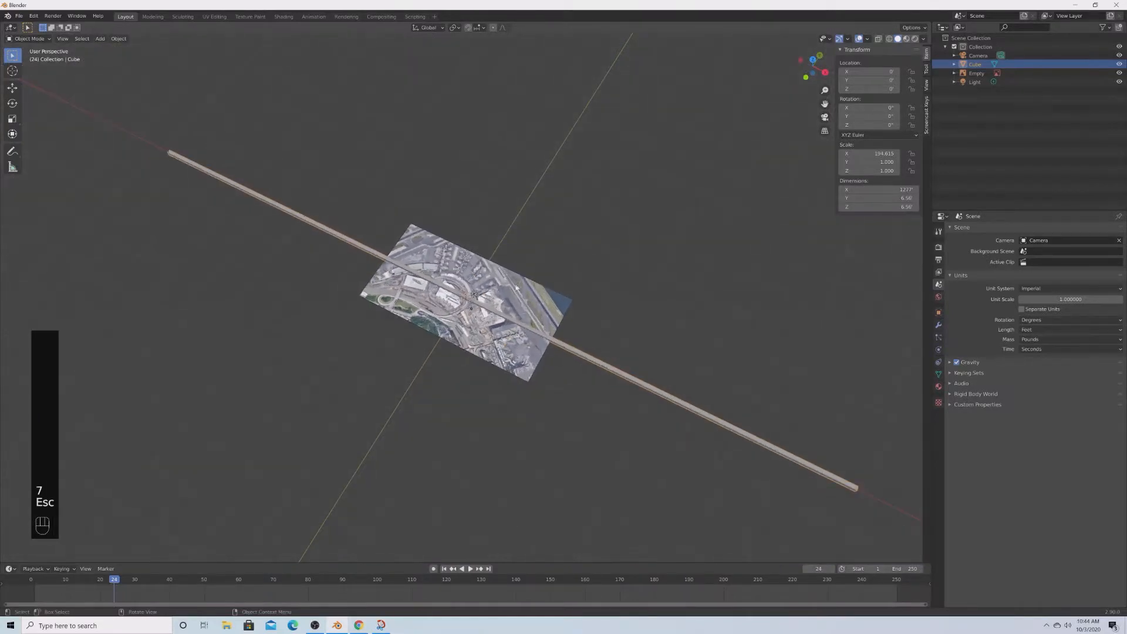
key("grave")
left_click(500, 223)
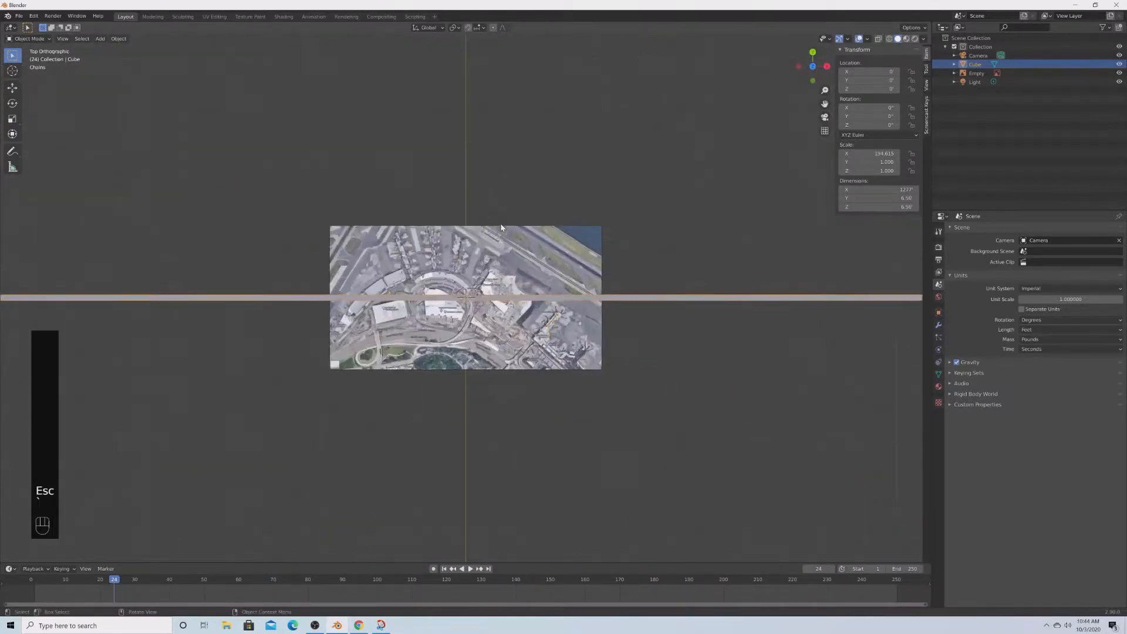
left_click(502, 239)
key("s")
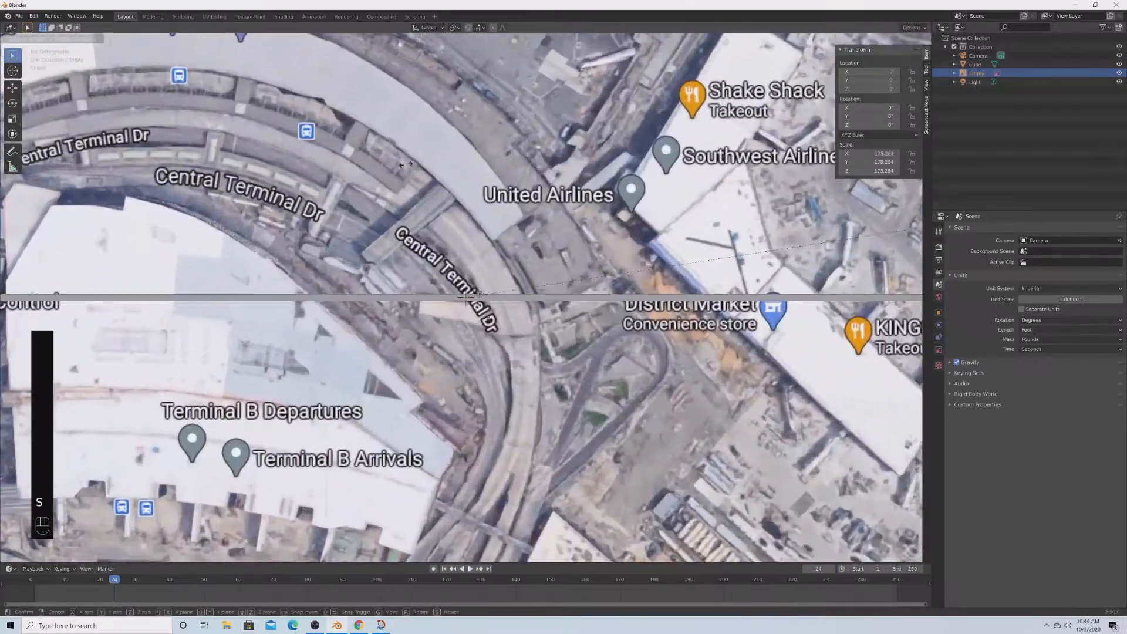
left_click(417, 191)
Enlarge the reference image to a scale of about 407 and move it so the curved Terminal B building lies around the origin.
scroll(417, 191, "down", 7)
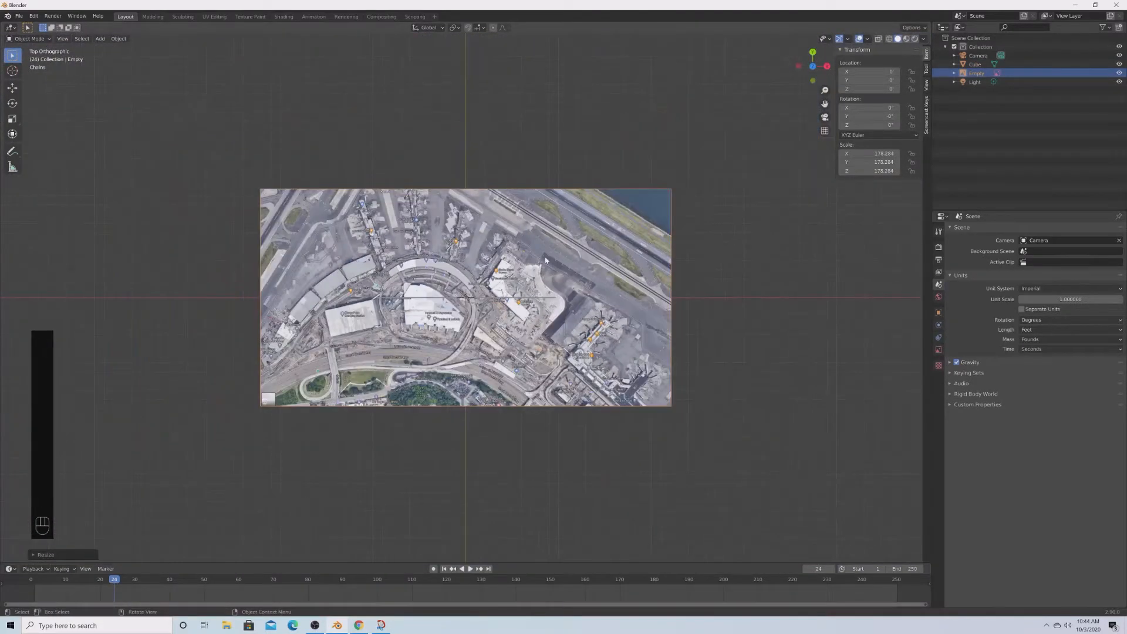
key("s")
key("g")
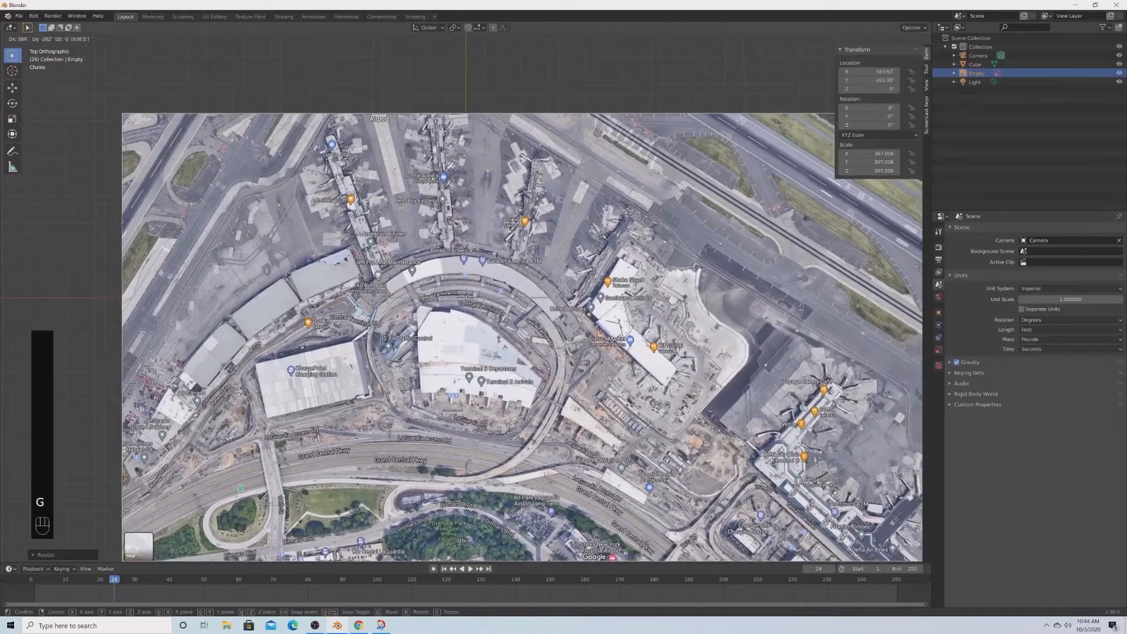
left_click(502, 286)
key("s")
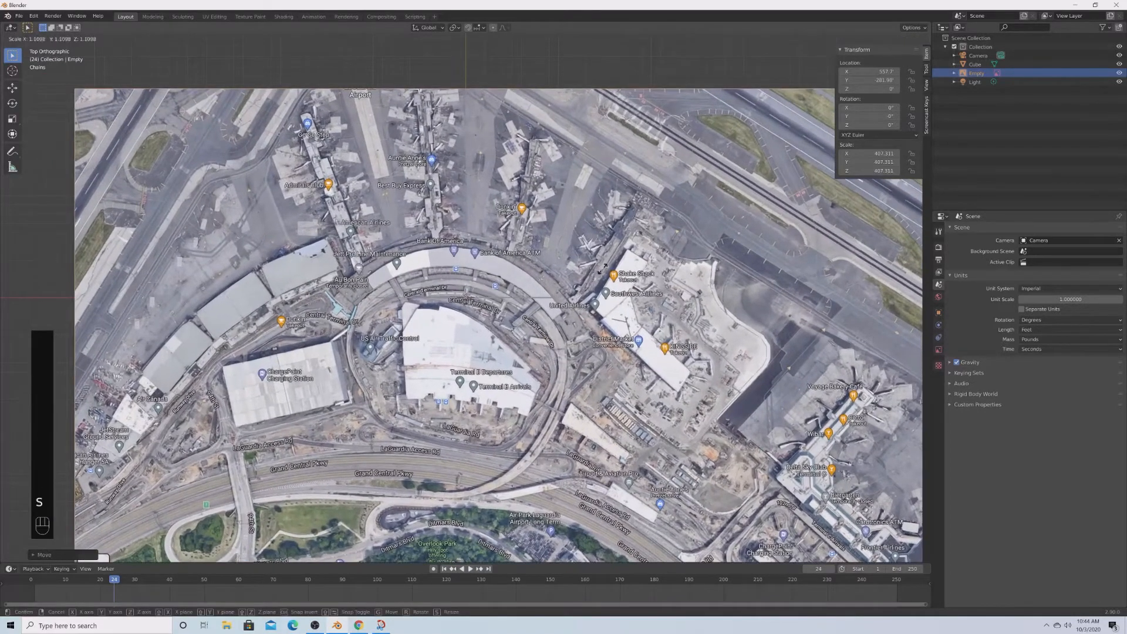
left_click(502, 286)
Select the stretched cube and rotate it about 12.7° around the Z axis.
left_click(502, 301)
key("r")
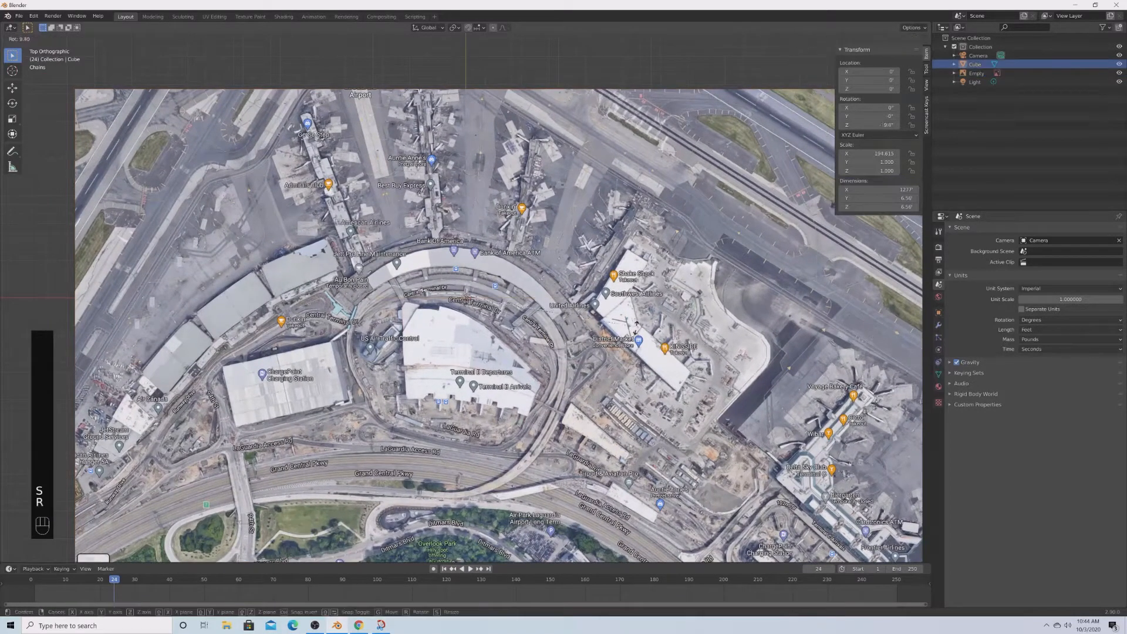
left_click(636, 338)
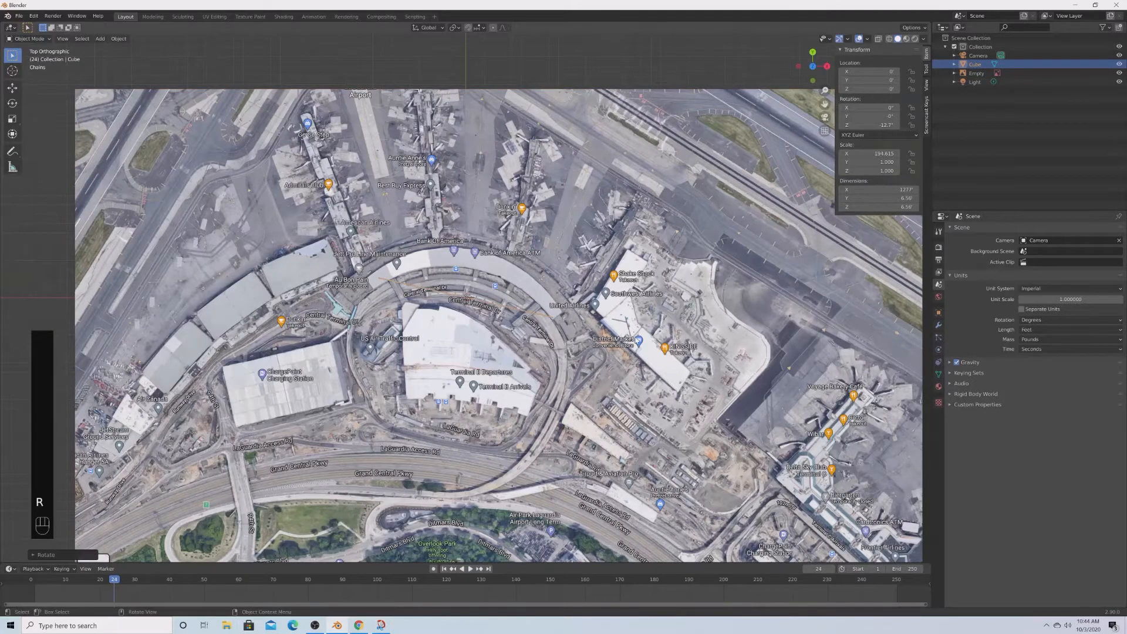
Scale the reference image down to about 326 and shift it so the curved terminal lines up with the stretched cube.
scroll(646, 339, "up", 2)
left_click(752, 349)
key("s")
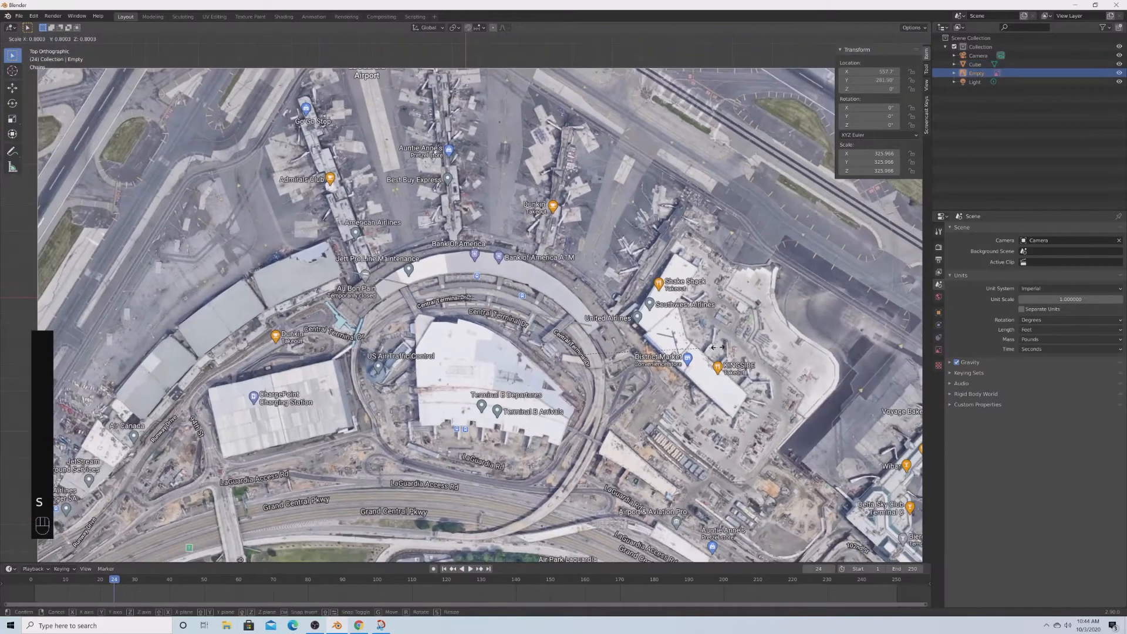
left_click(721, 346)
key("g")
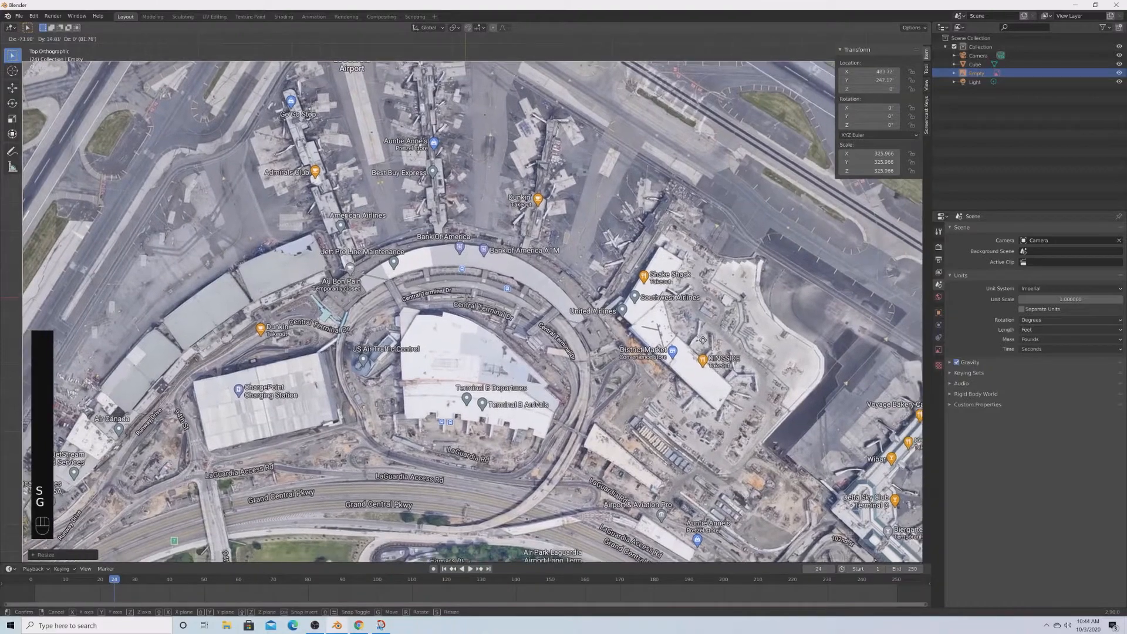
left_click(697, 346)
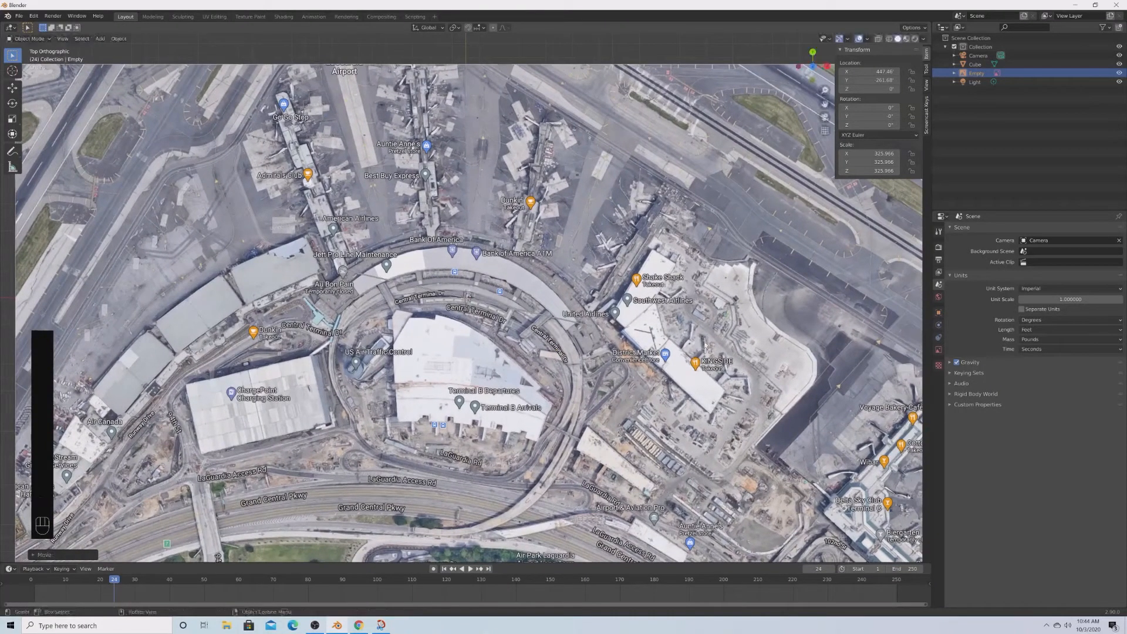
Rotate the reference image about 2.7°, enlarge it to a scale of about 370 and reposition it against the cube.
key("r")
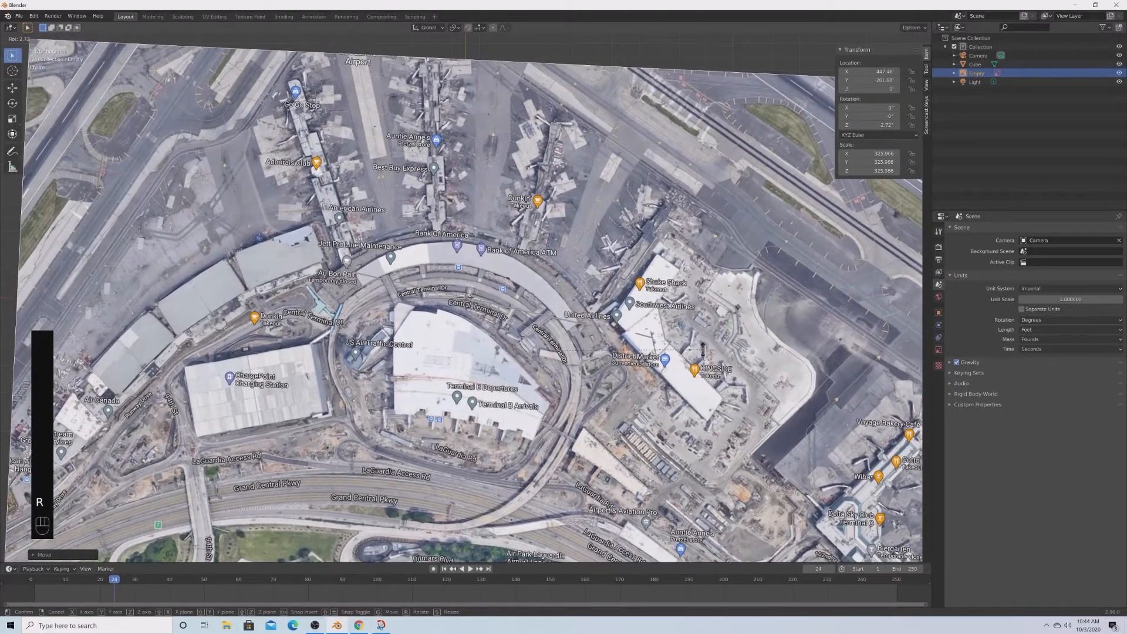
left_click(704, 350)
key("s")
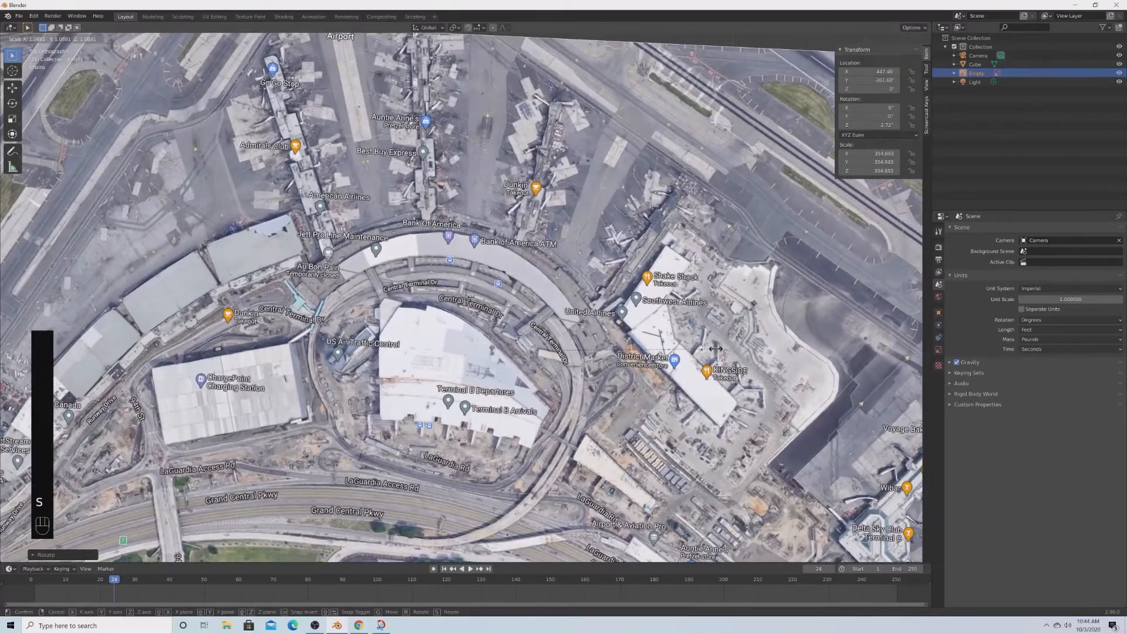
left_click(722, 349)
key("g")
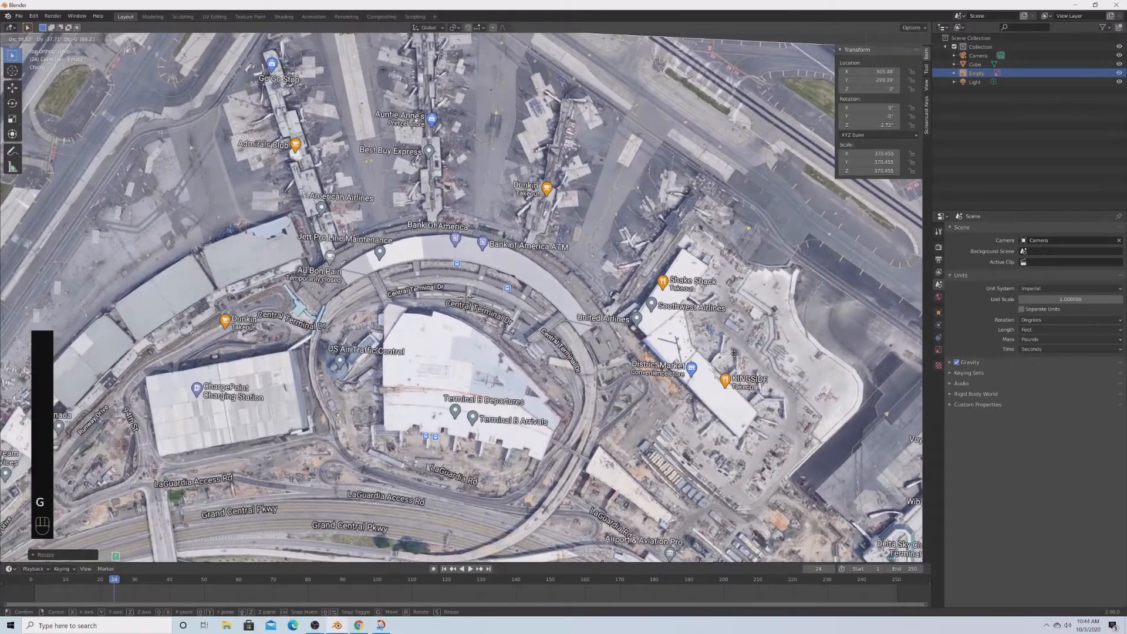
left_click(734, 354)
Select the stretched measuring cube over the terminal and delete it.
scroll(735, 355, "up", 4)
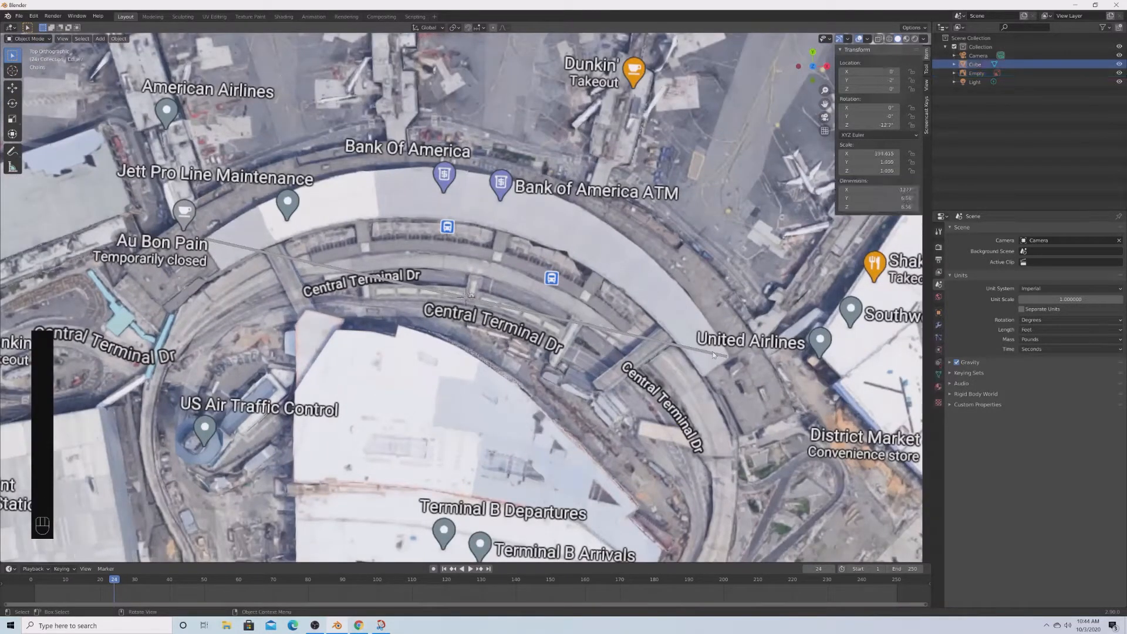
key("x")
left_click(711, 357)
scroll(709, 358, "down", 4)
Set the viewport's clip end distance to 10000 ft so the whole reference image can be displayed in perspective.
middle_click_drag(709, 359, 634, 372)
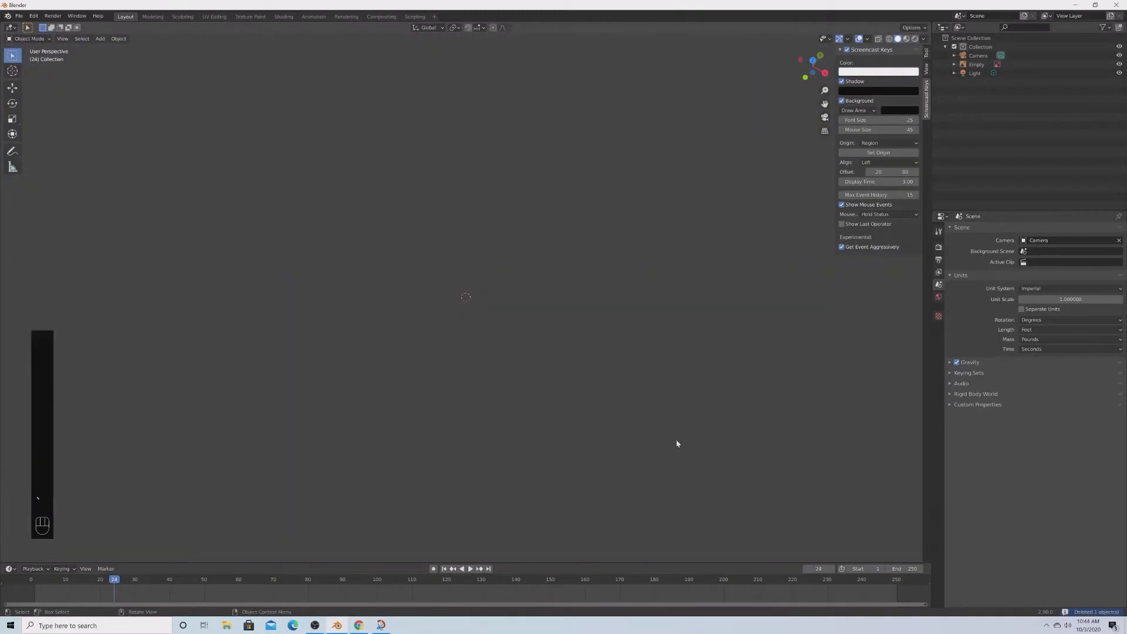
scroll(672, 439, "up", 1)
scroll(663, 435, "down", 1)
scroll(658, 432, "up", 3)
scroll(648, 427, "down", 1)
scroll(649, 430, "down", 1)
middle_click_drag(656, 455, 586, 436)
middle_click_drag(818, 406, 464, 446)
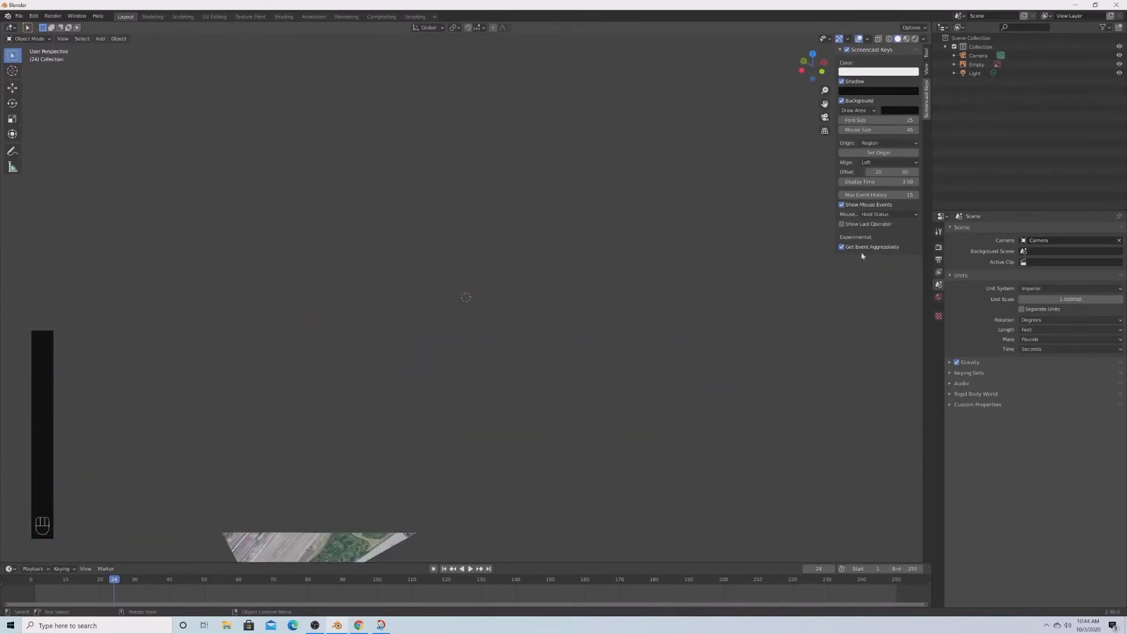
left_click(927, 68)
left_click(895, 81)
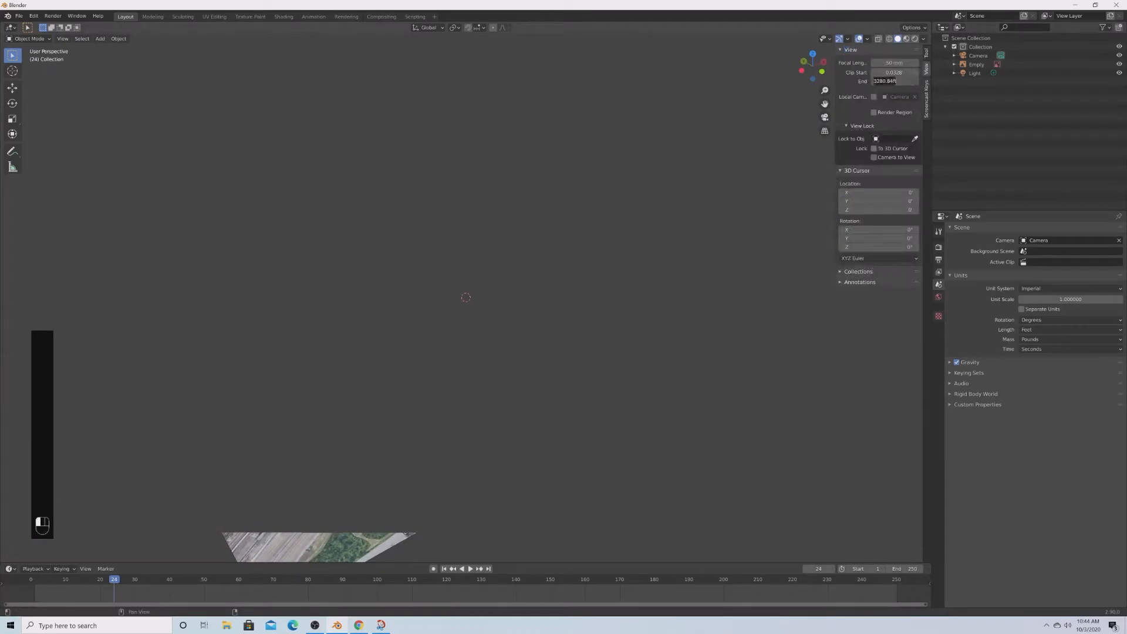
type("10000")
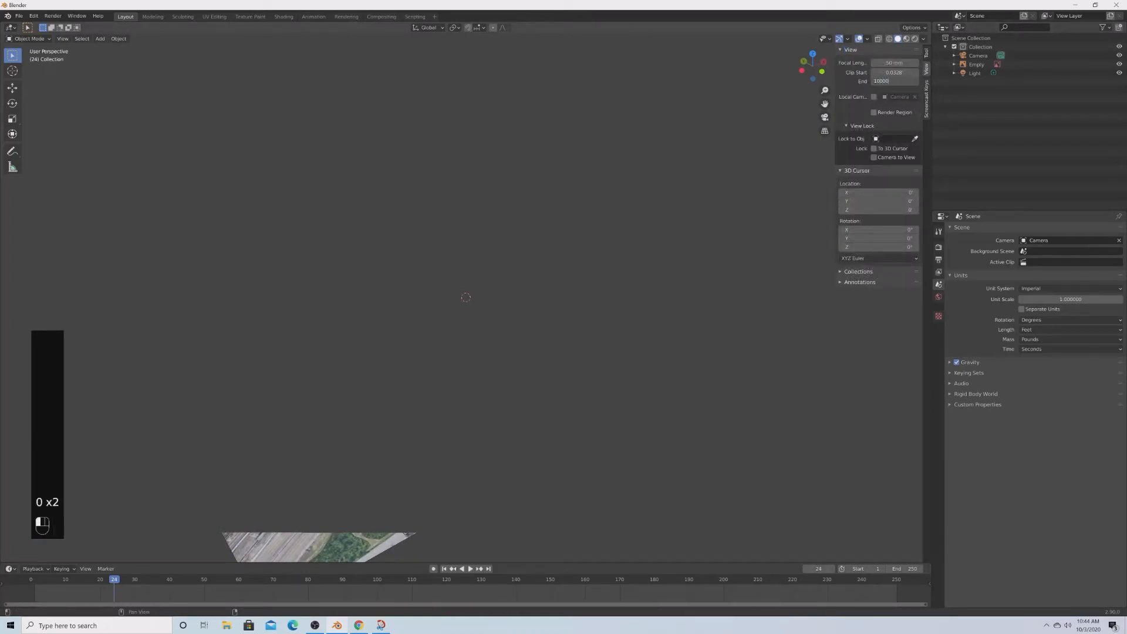
key("Return")
scroll(709, 181, "up", 7)
middle_click_drag(712, 179, 587, 250)
scroll(587, 242, "down", 3)
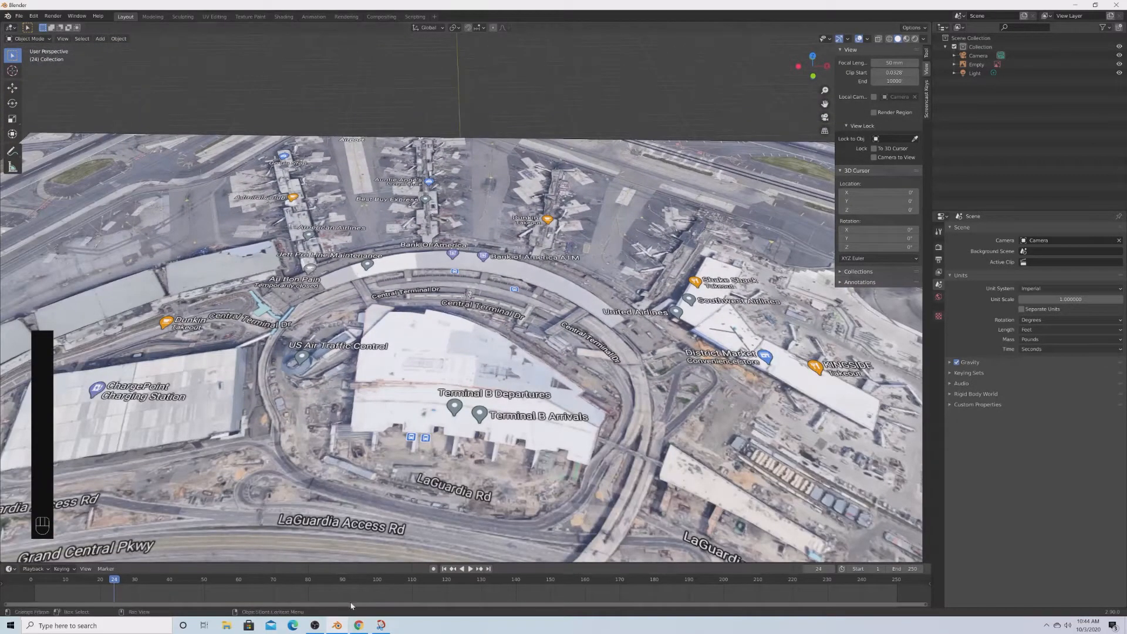
Switch to Google Maps, clear the distance measurement and examine the curved Terminal B building in 3D from several sides.
left_click(359, 625)
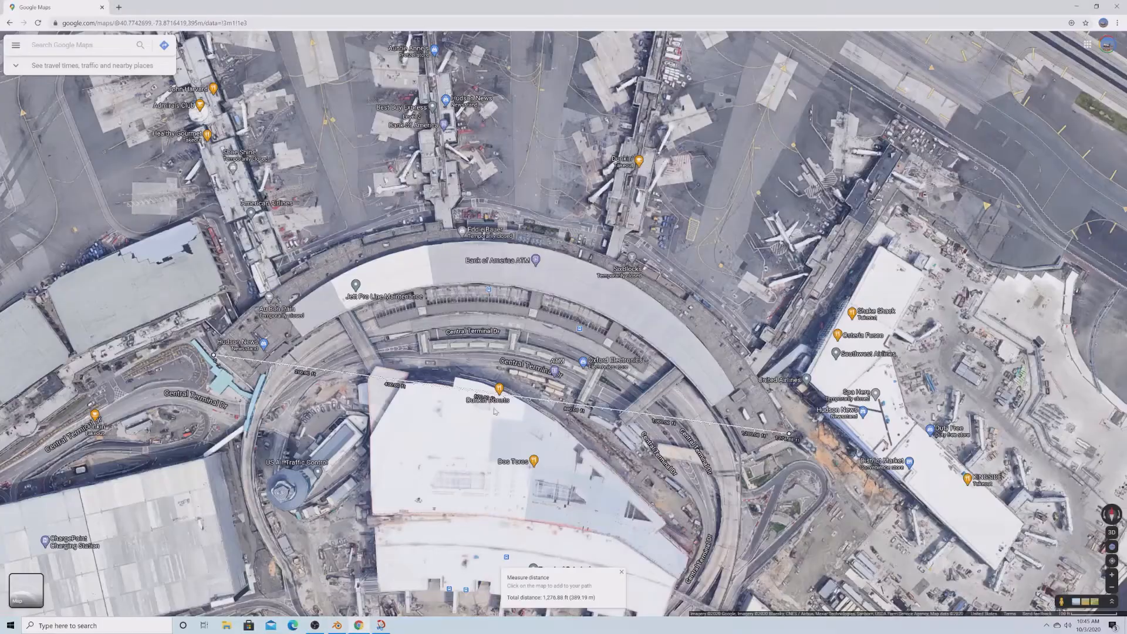
left_click(622, 572)
left_click_drag(869, 388, 587, 256, "ctrl")
scroll(617, 351, "up", 3)
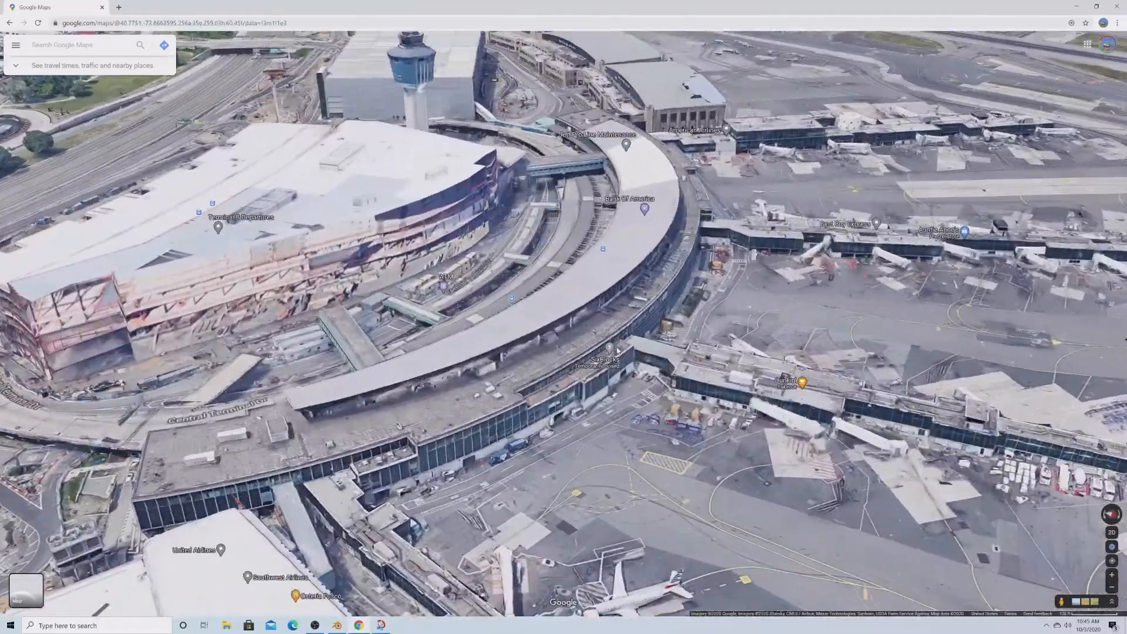
left_click_drag(616, 351, 527, 377, "ctrl")
left_click_drag(661, 435, 884, 313)
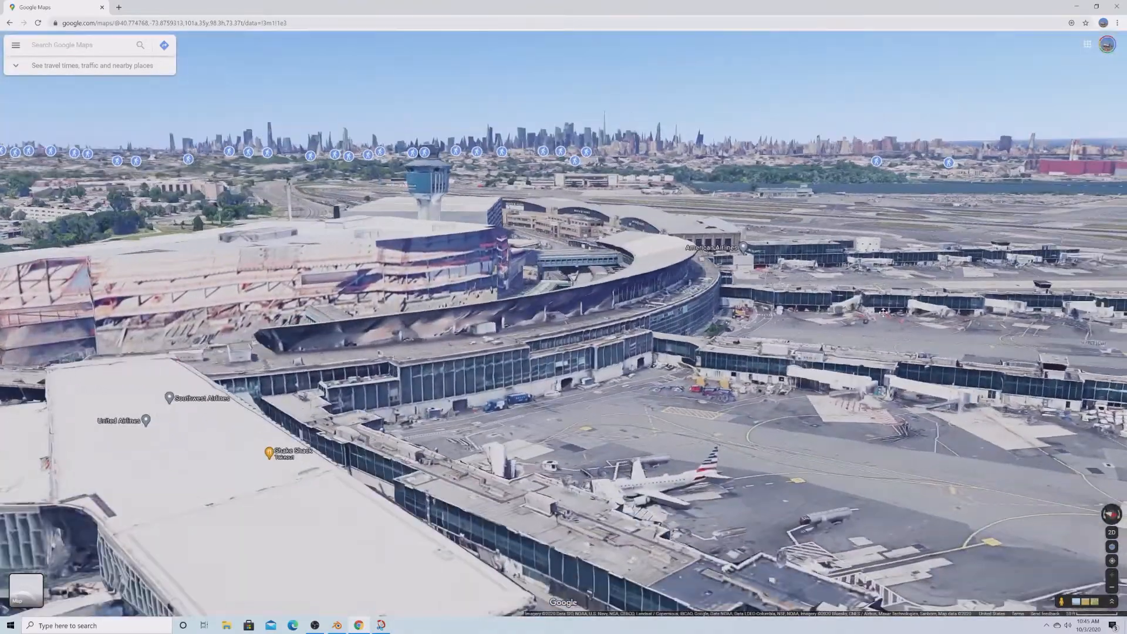
scroll(574, 347, "up", 5)
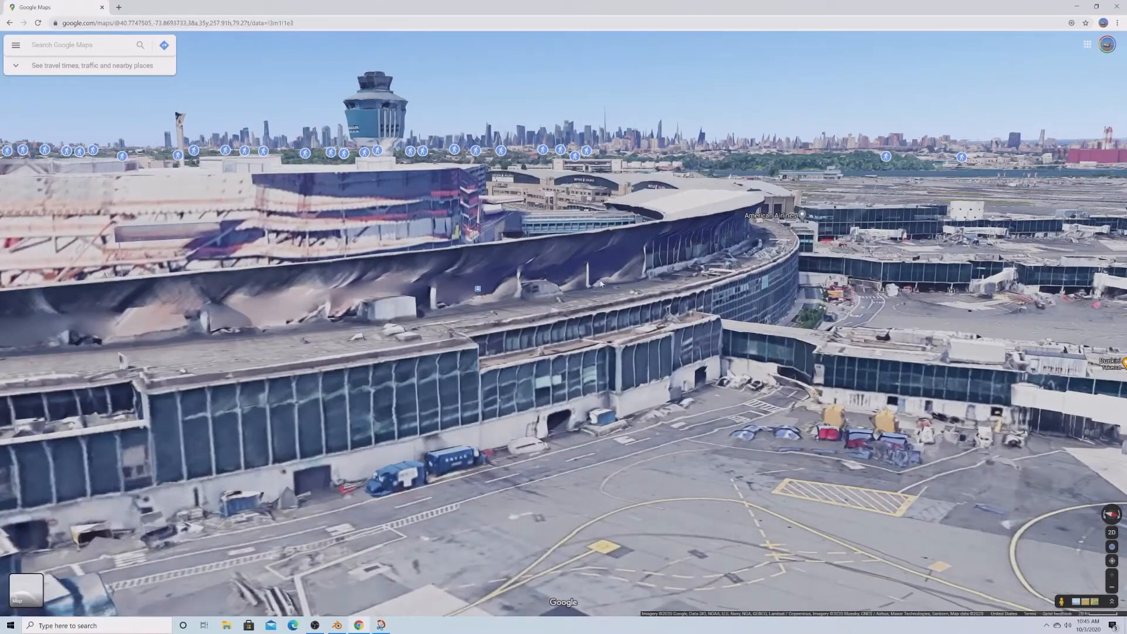
left_click_drag(601, 284, 517, 437, "ctrl")
scroll(390, 422, "down", 3)
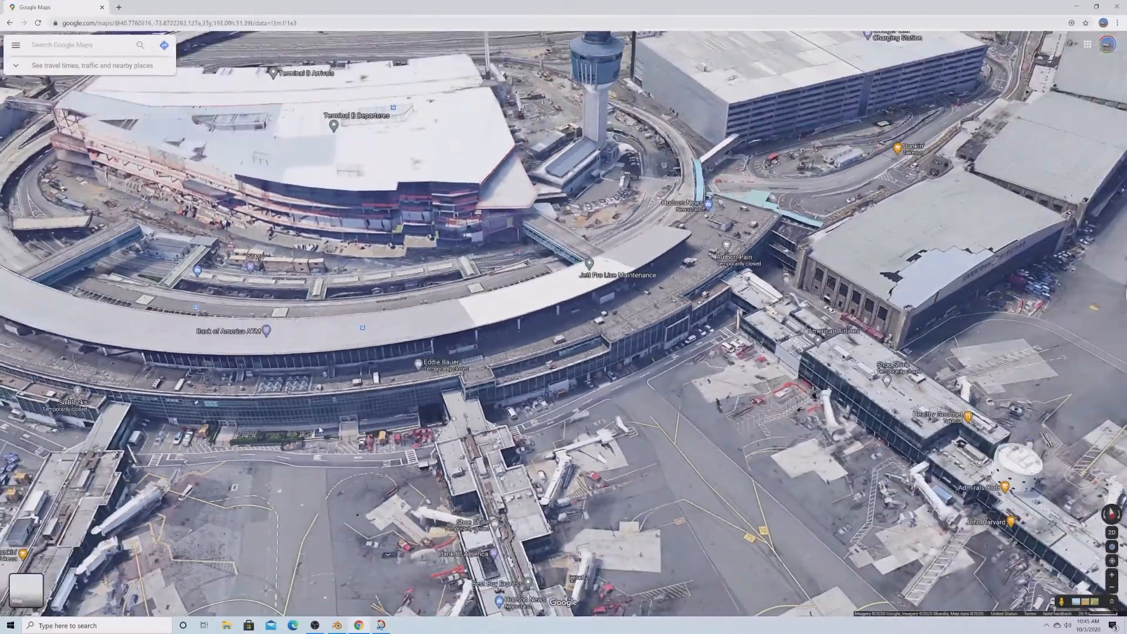
left_click_drag(391, 421, 482, 420)
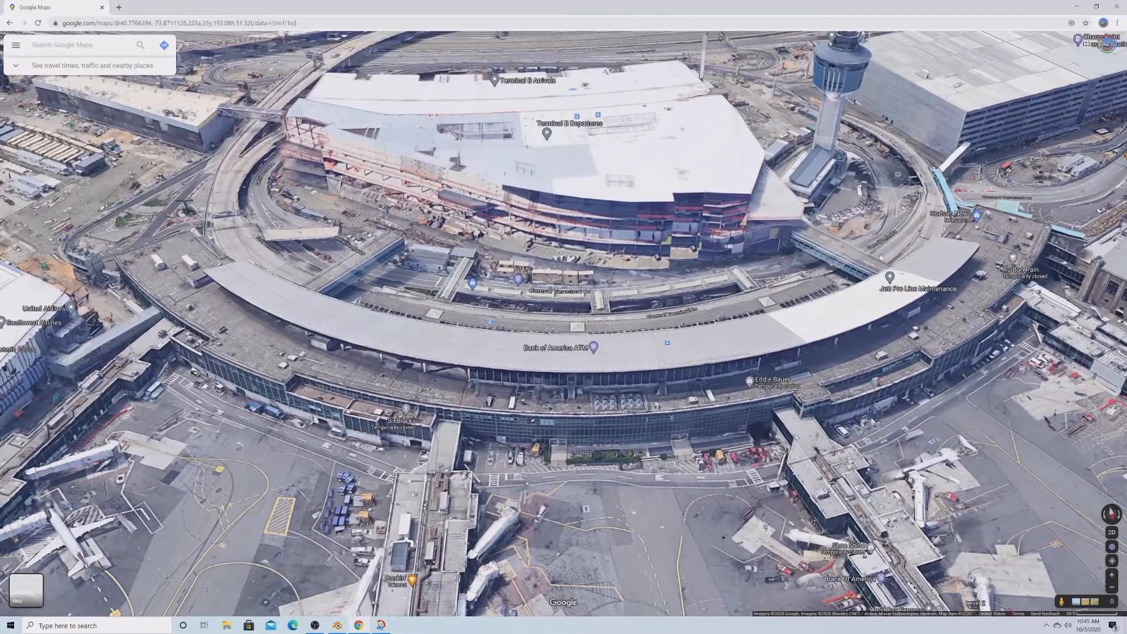
left_click_drag(533, 421, 598, 411, "ctrl")
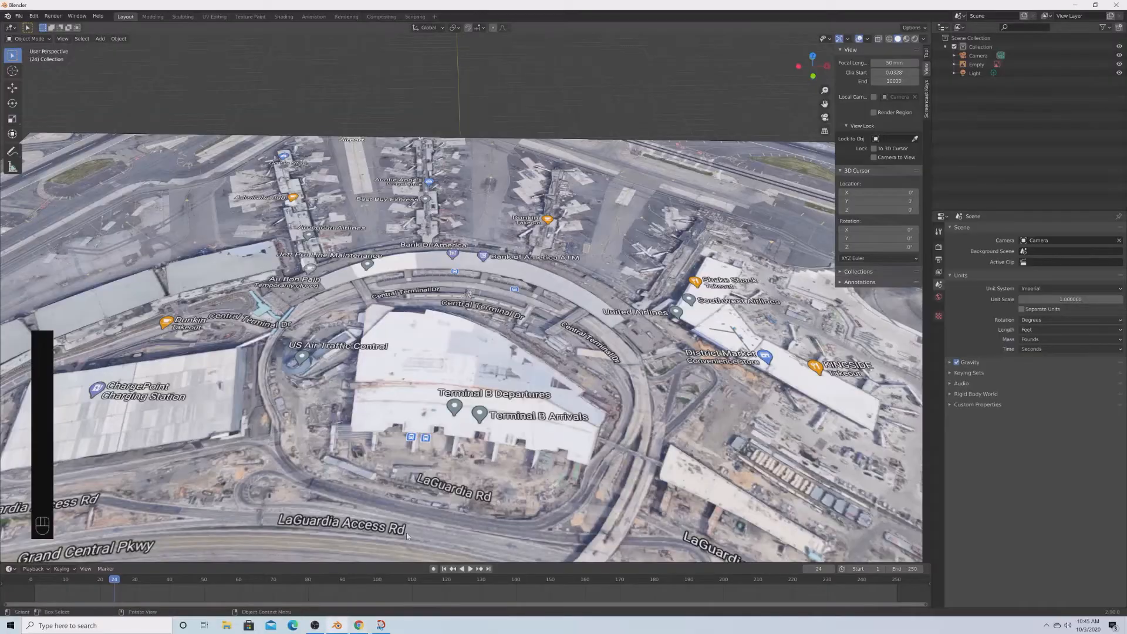
Return to Blender and add a mesh circle with 100 vertices at the origin.
scroll(406, 534, "up", 2)
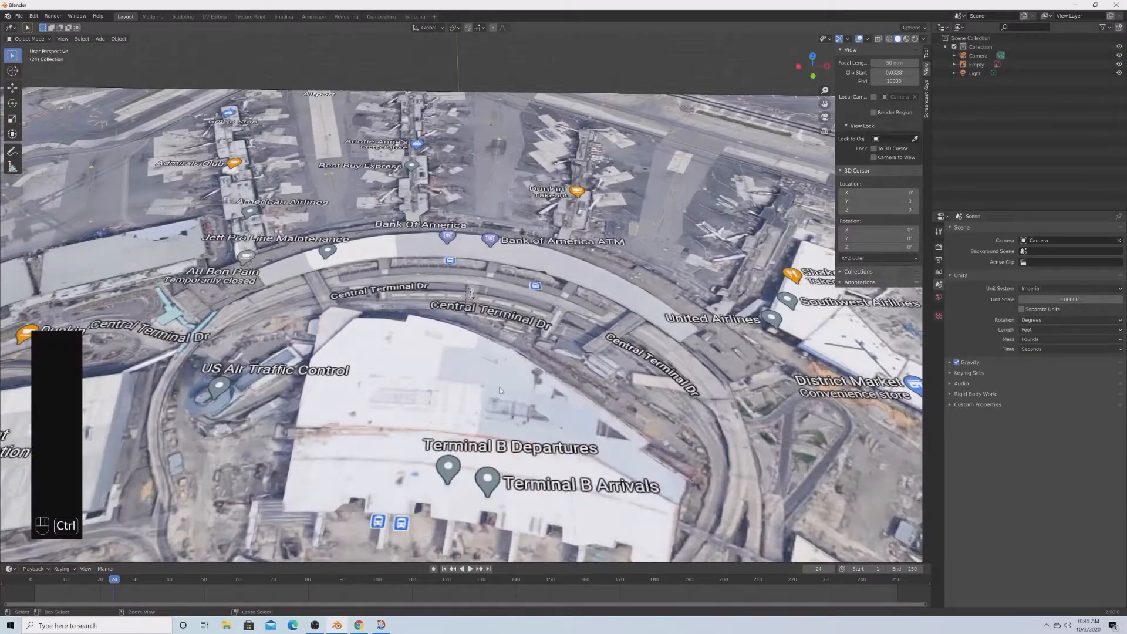
key("shift+a")
key("shift+a")
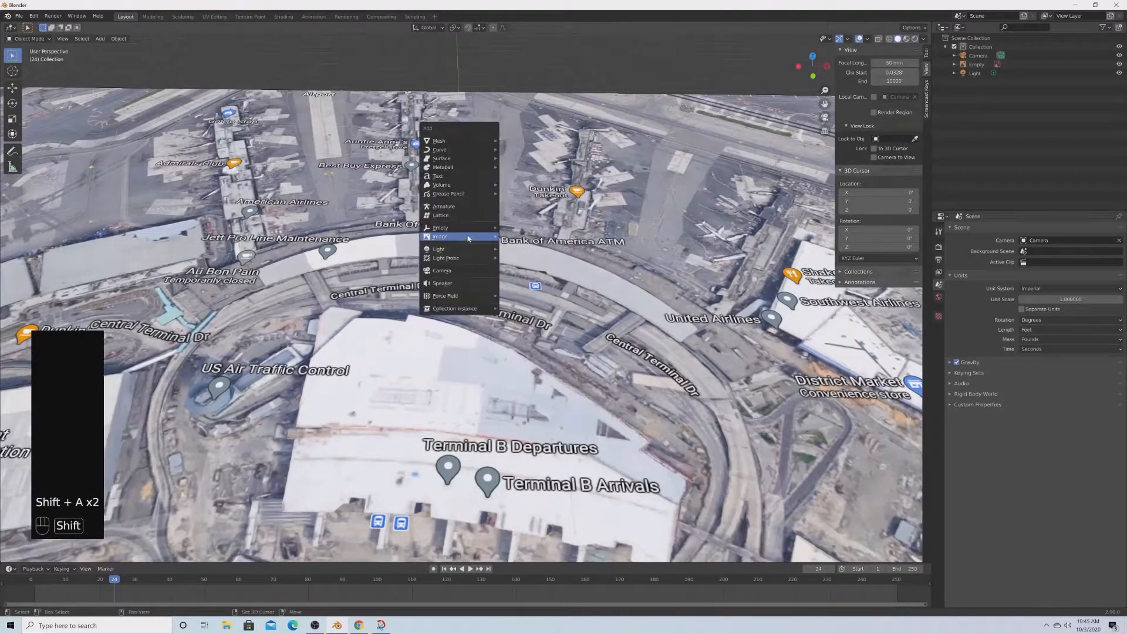
mouse_move(464, 141)
left_click(564, 158)
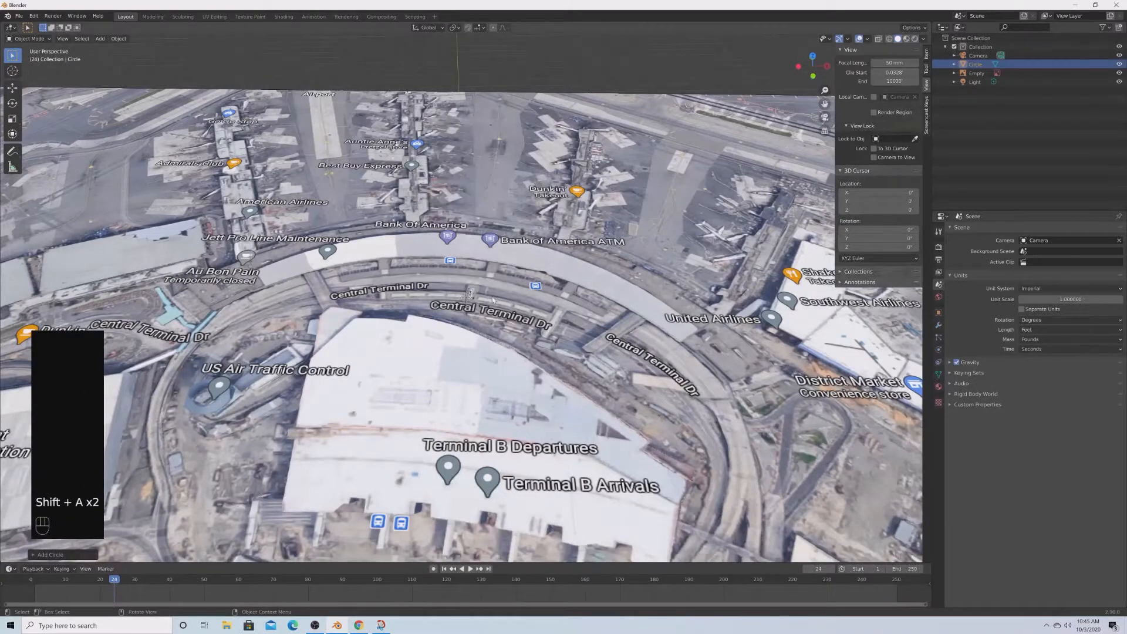
scroll(492, 299, "up", 2)
left_click(51, 555)
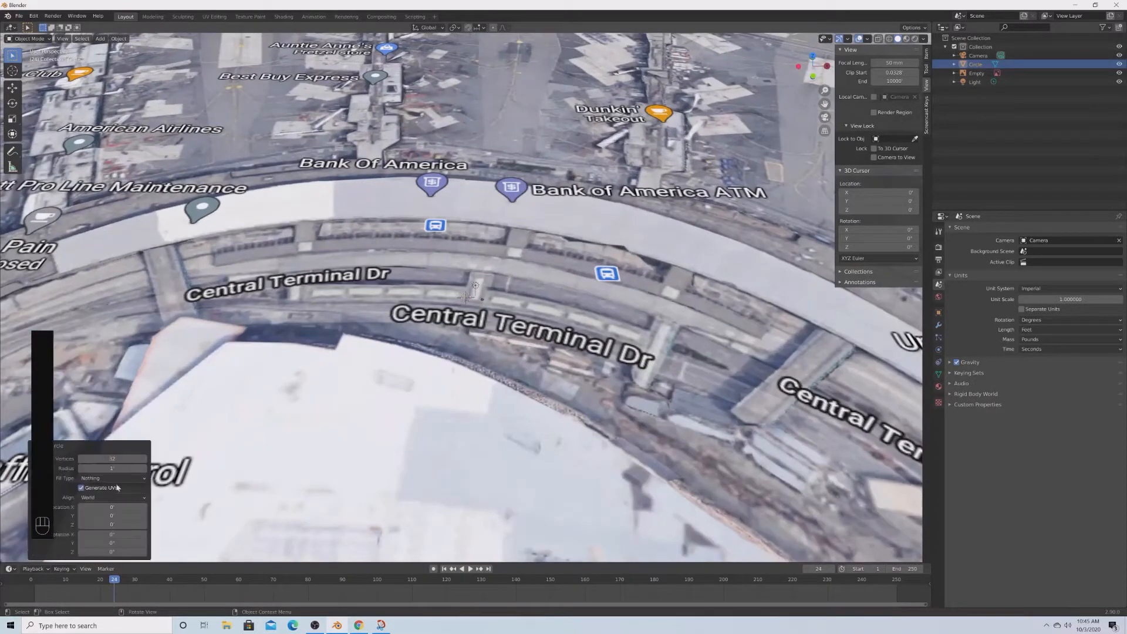
left_click(114, 460)
In top view, scale the circle up by about 60.6 and again by about 12.1 to approach the terminal's curvature.
scroll(378, 353, "down", 4)
key("grave")
left_click(487, 294)
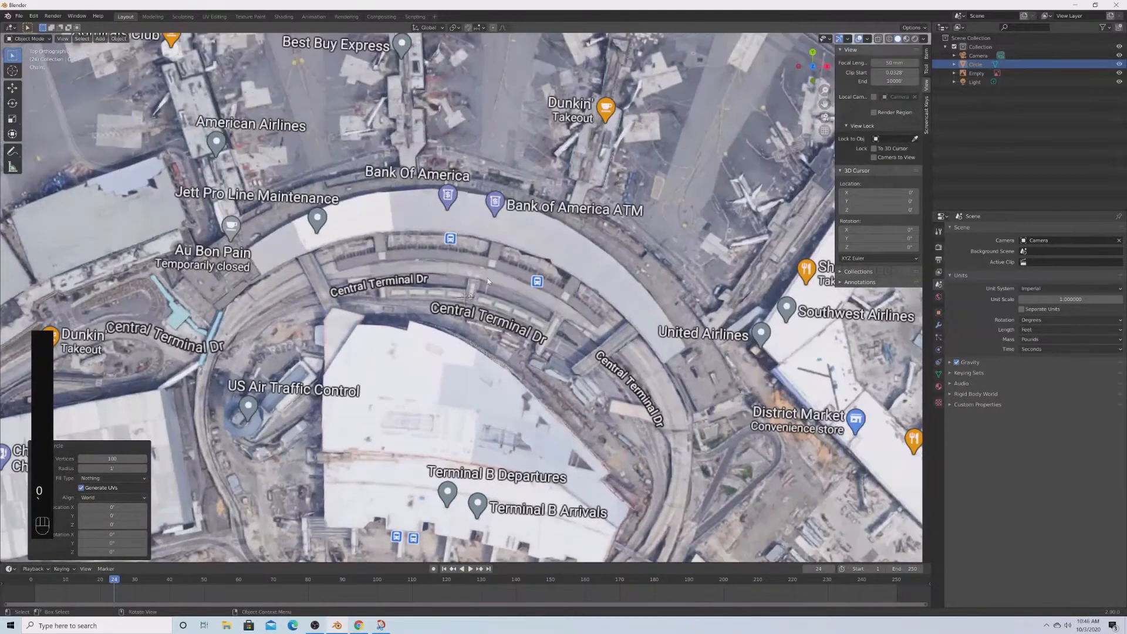
scroll(488, 282, "down", 1)
key("s")
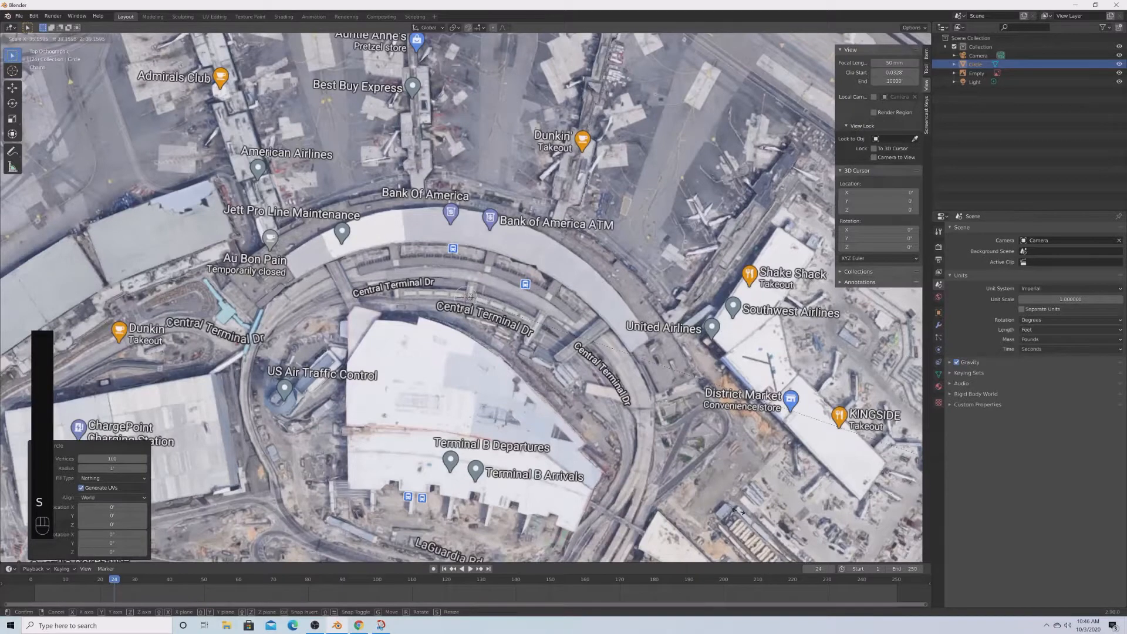
left_click(82, 187)
key("s")
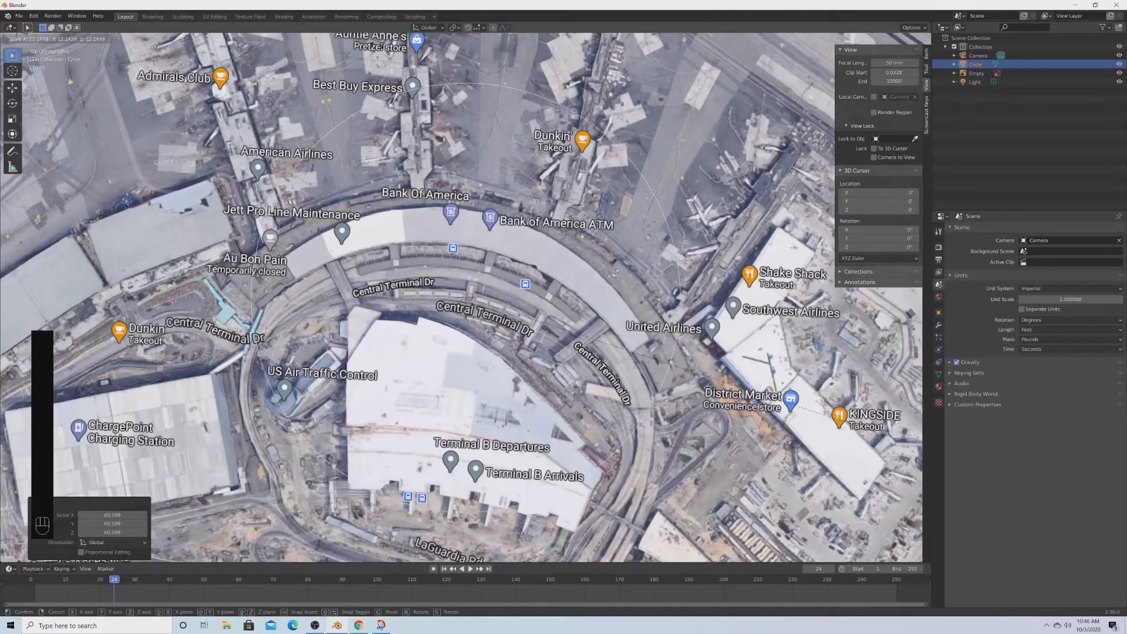
left_click(908, 431)
Move the circle about 502 ft along Y and about 90 ft along X to bring its arc onto the curved terminal.
key("g")
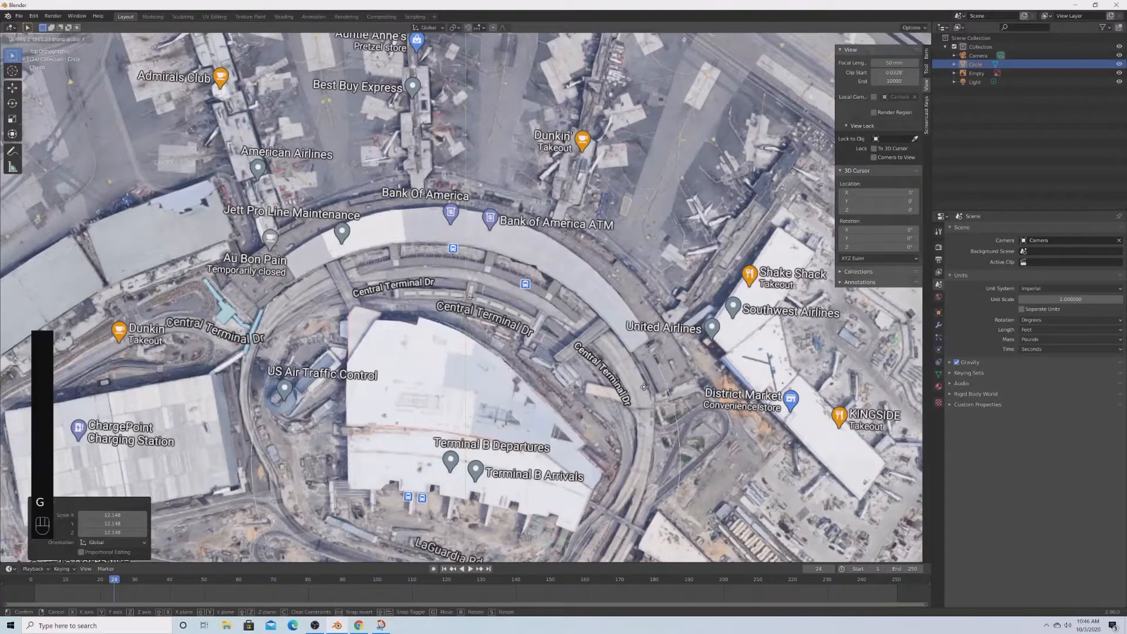
left_click(650, 373)
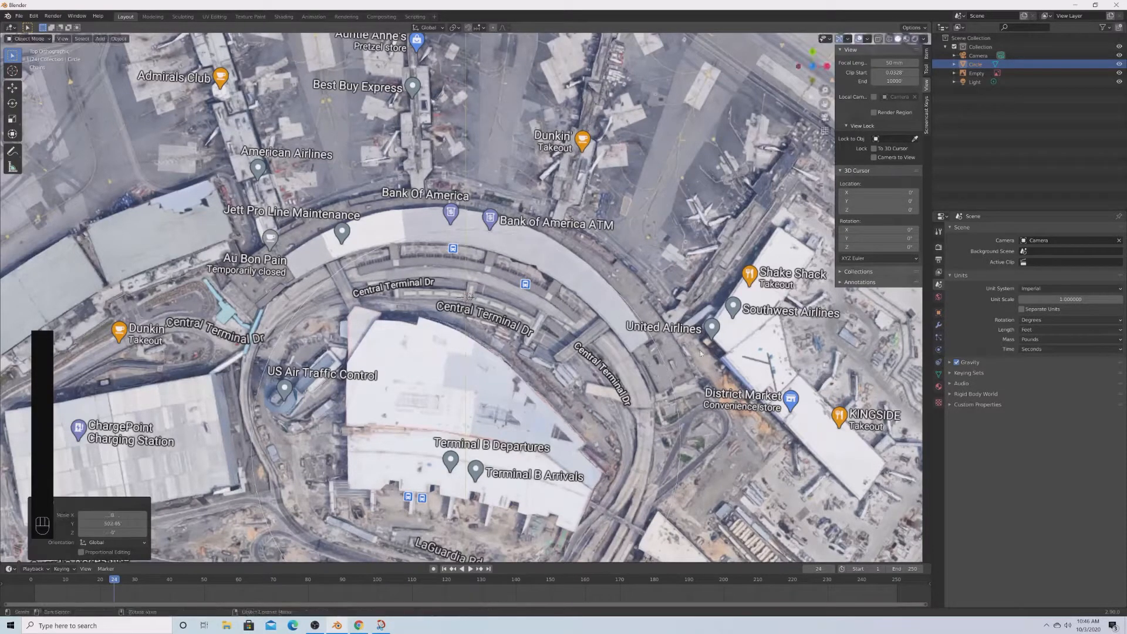
key("g")
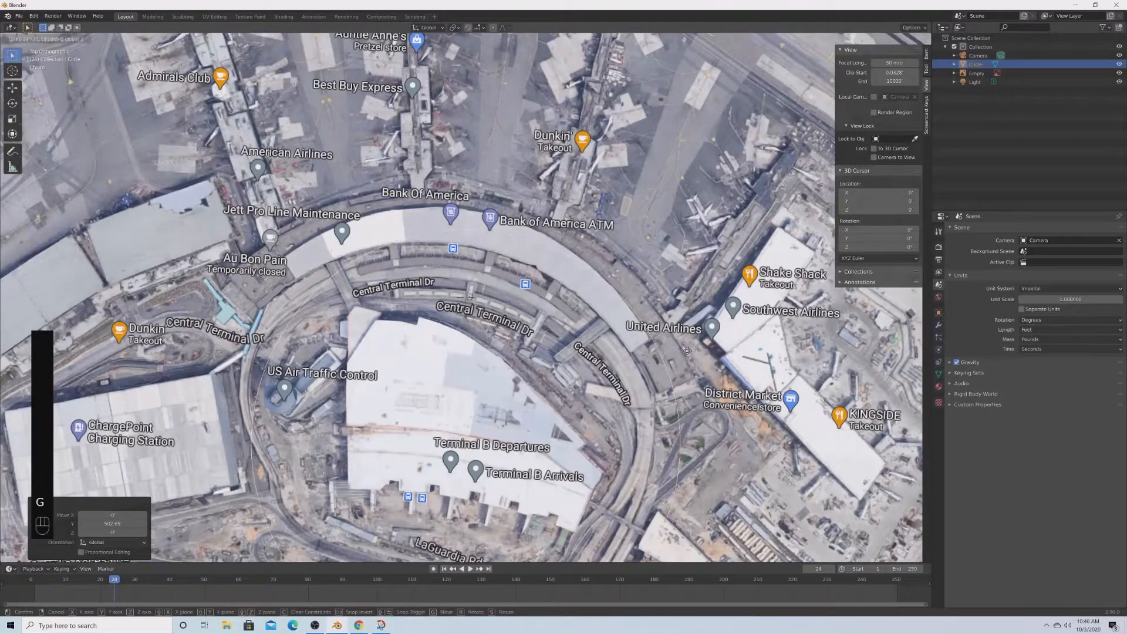
key("x")
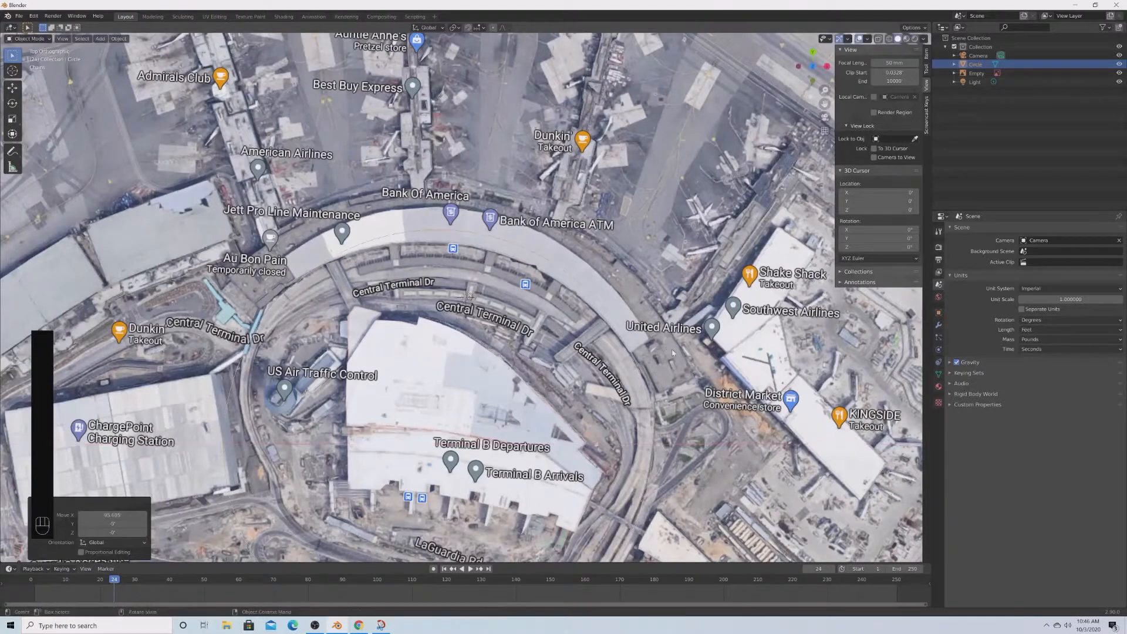
Squash the circle slightly along the Y axis and reposition it so its arc follows the curved terminal.
key("s")
key("x")
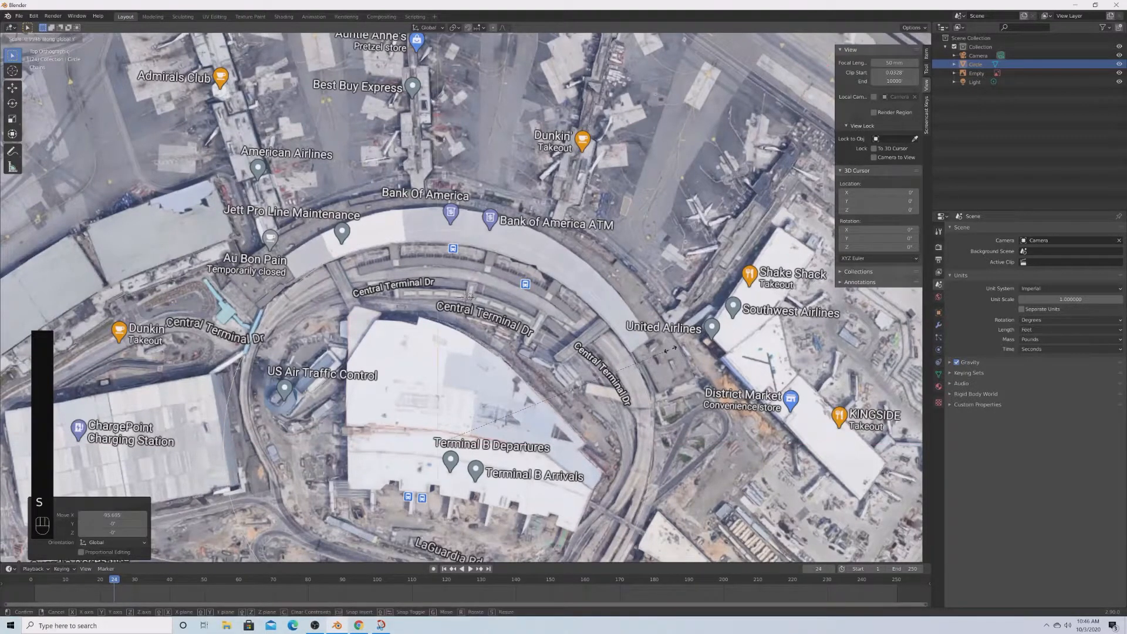
left_click(642, 353)
key("g")
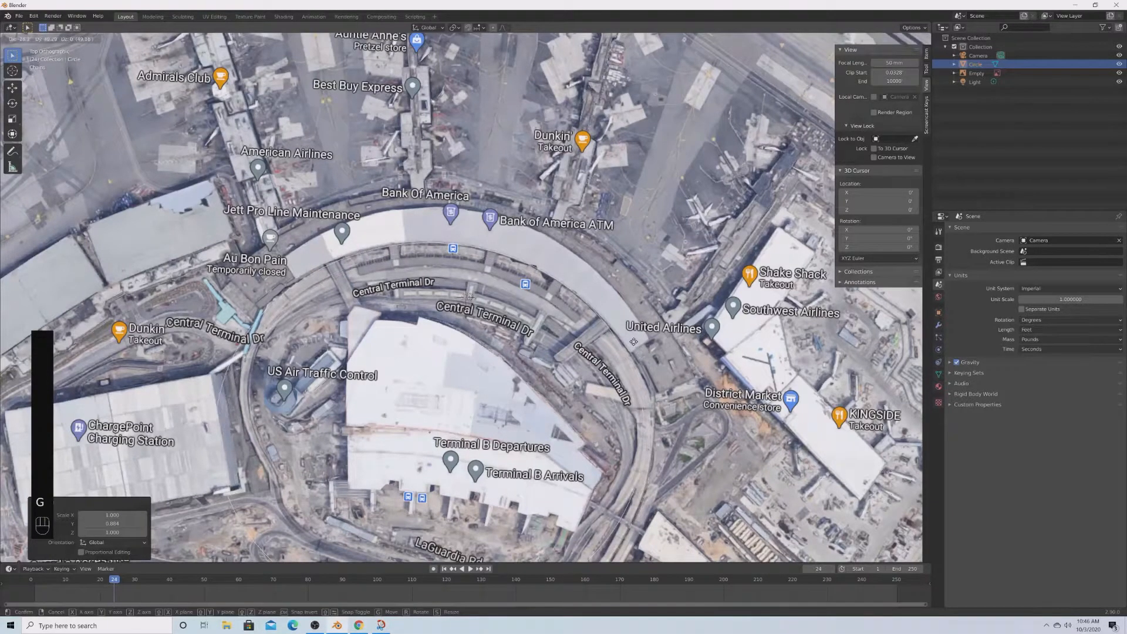
left_click(634, 345)
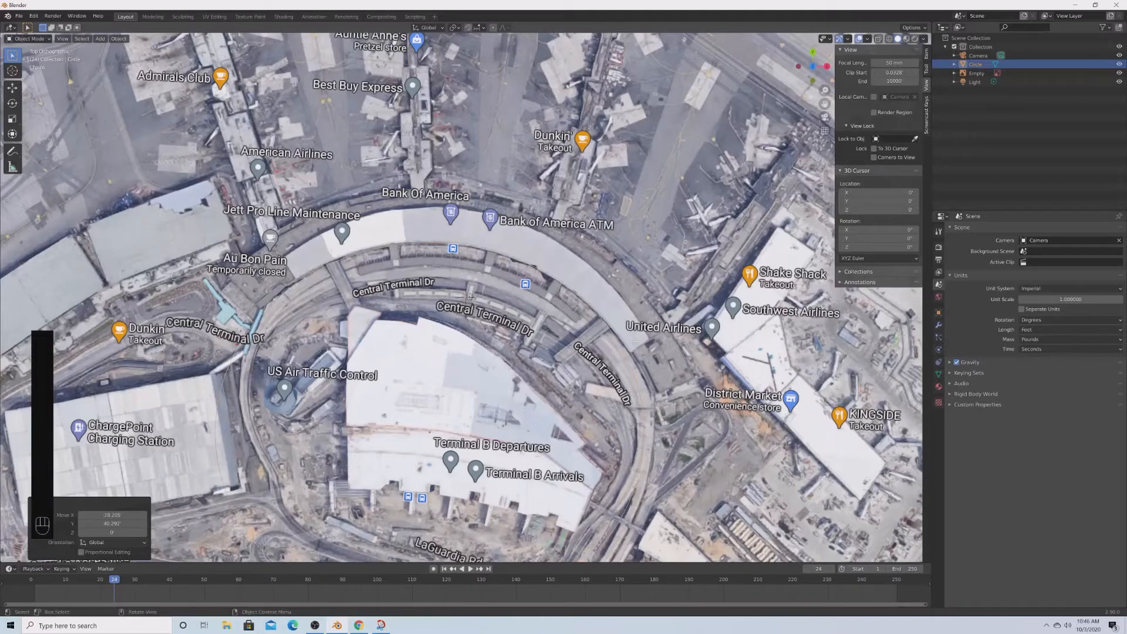
key("Tab")
scroll(634, 343, "up", 7)
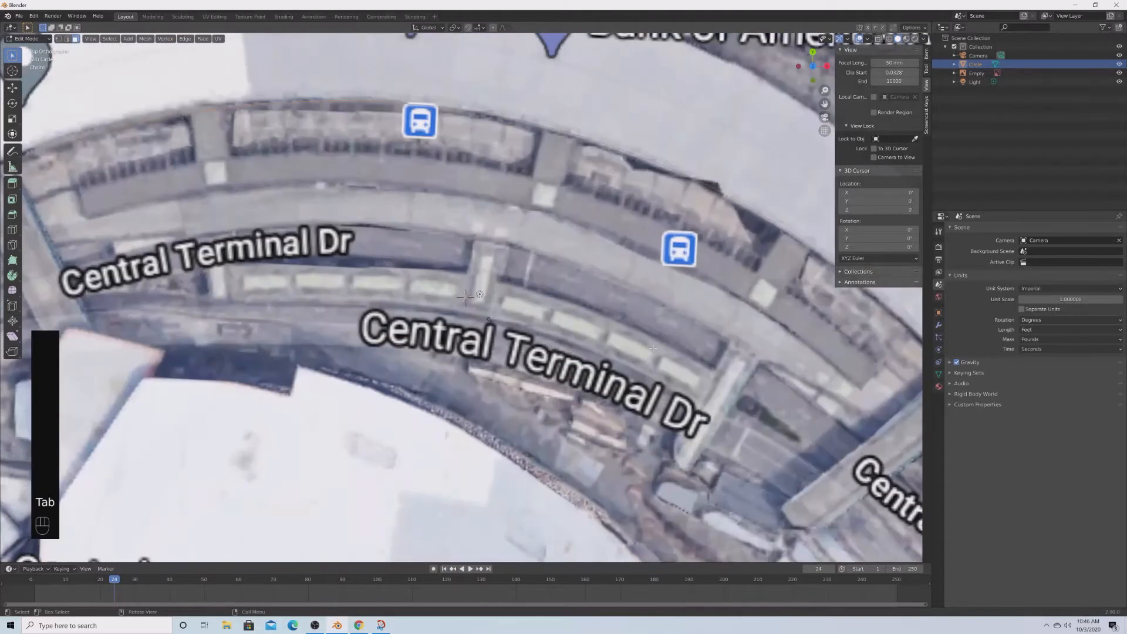
scroll(465, 297, "down", 7)
key("1")
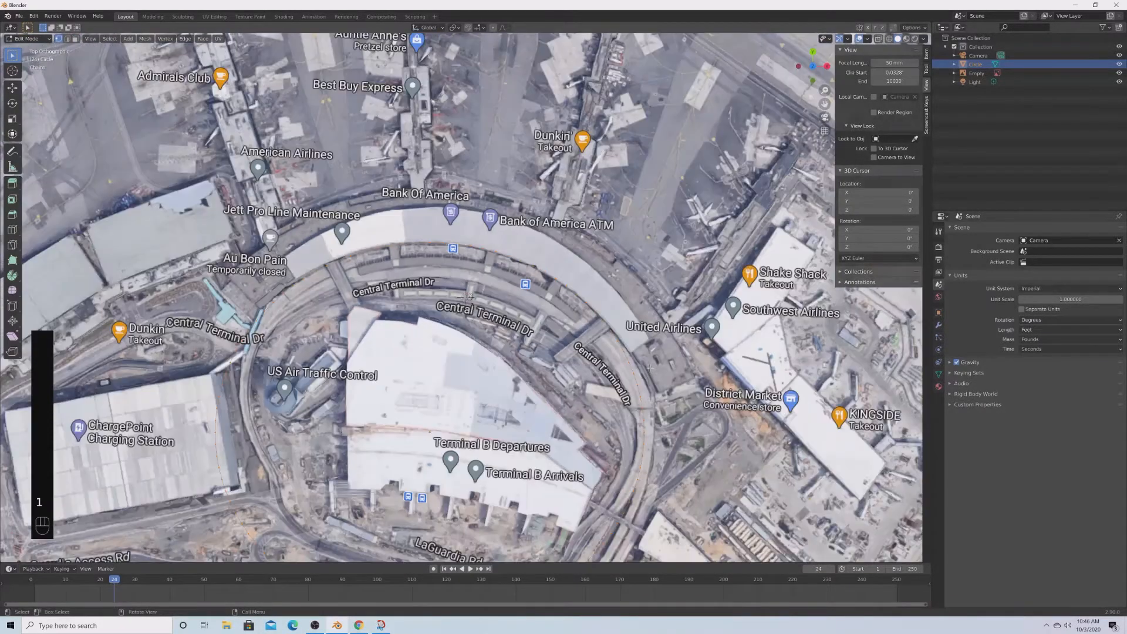
middle_click_drag(470, 295, 660, 330)
key("Tab")
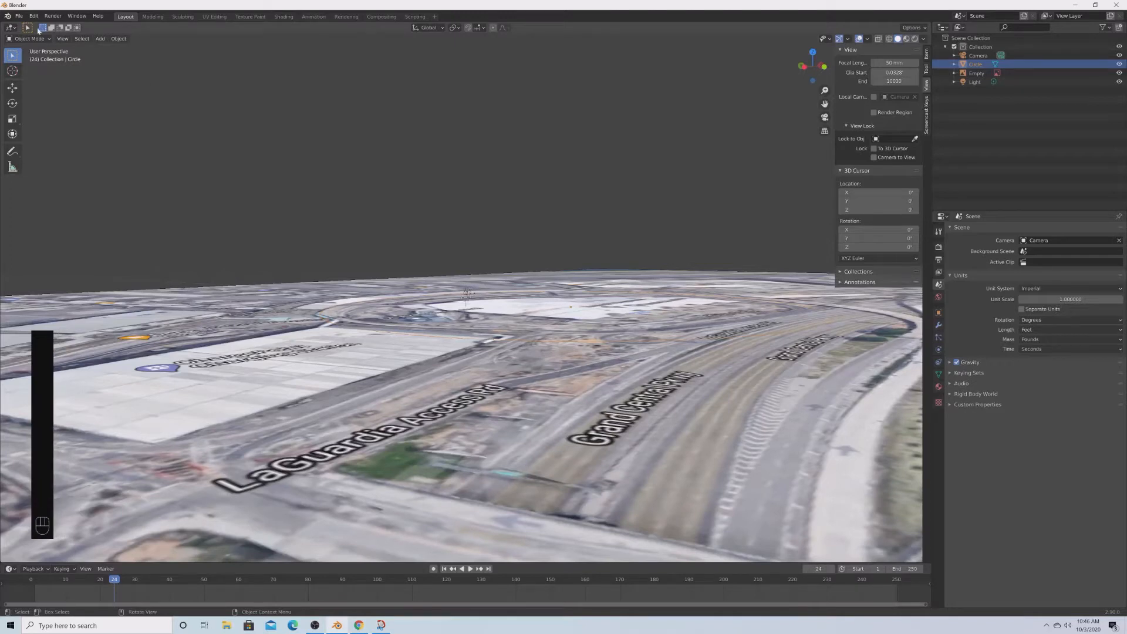
scroll(566, 275, "down", 3)
key("g")
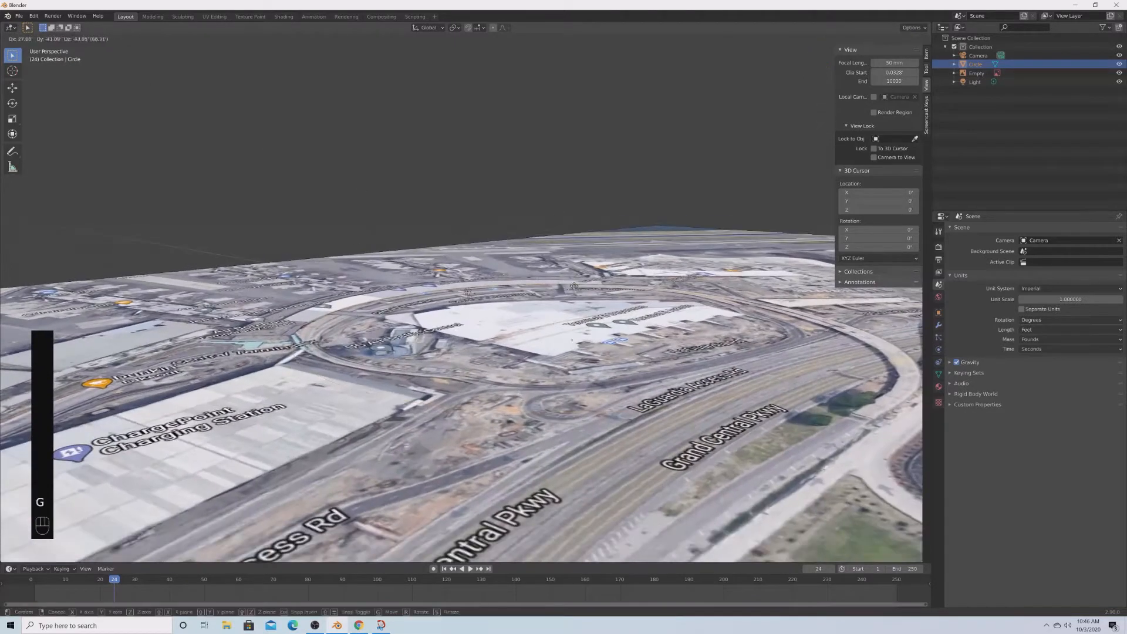
In Edit Mode with edge selection, examine the circle's arc against the curved terminal from several angles.
key("Tab")
middle_click_drag(597, 265, 517, 311)
scroll(461, 289, "up", 3)
middle_click_drag(461, 286, 533, 283)
scroll(460, 289, "down", 2)
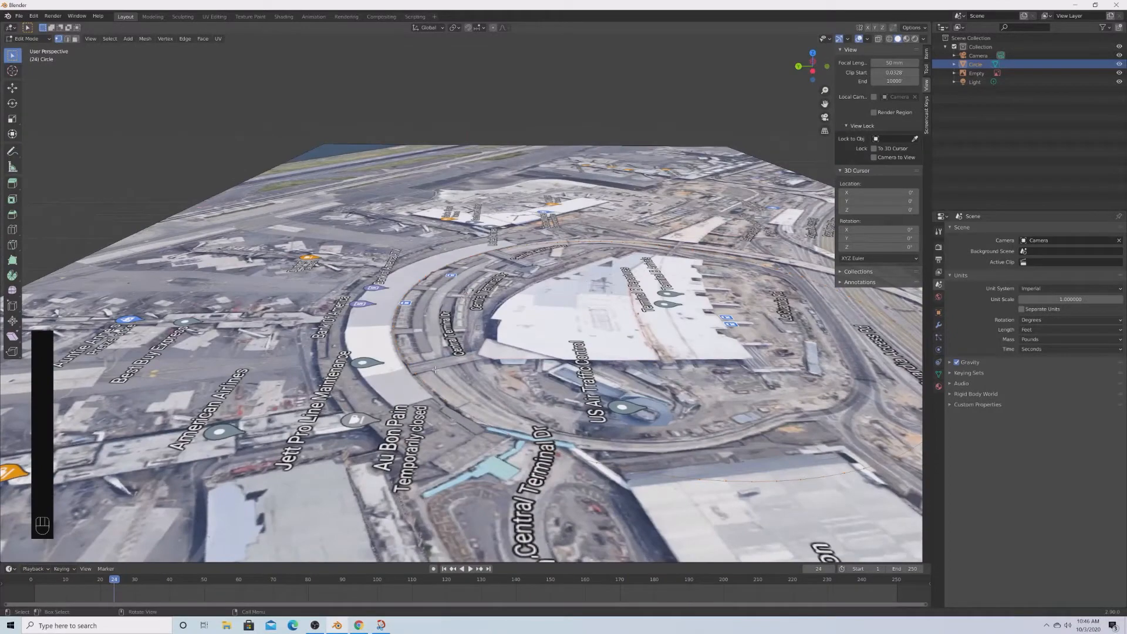
key("2")
key("2")
key("2")
scroll(352, 353, "up", 3)
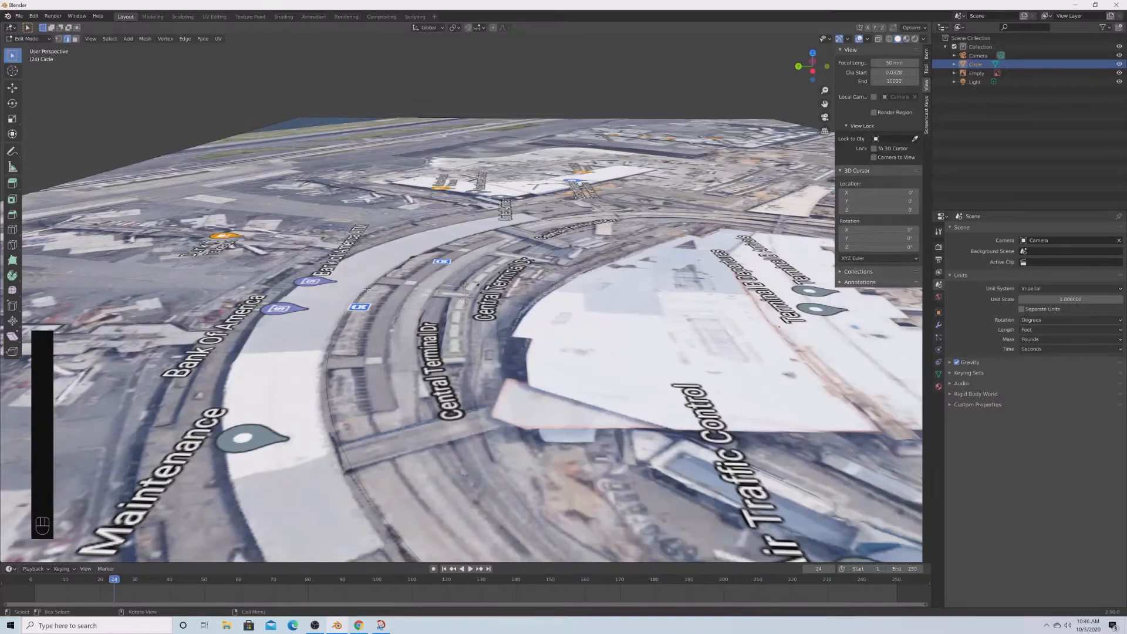
key("g")
scroll(465, 474, "up", 2)
scroll(465, 474, "down", 2)
middle_click_drag(599, 262, 467, 332)
scroll(468, 332, "down", 3)
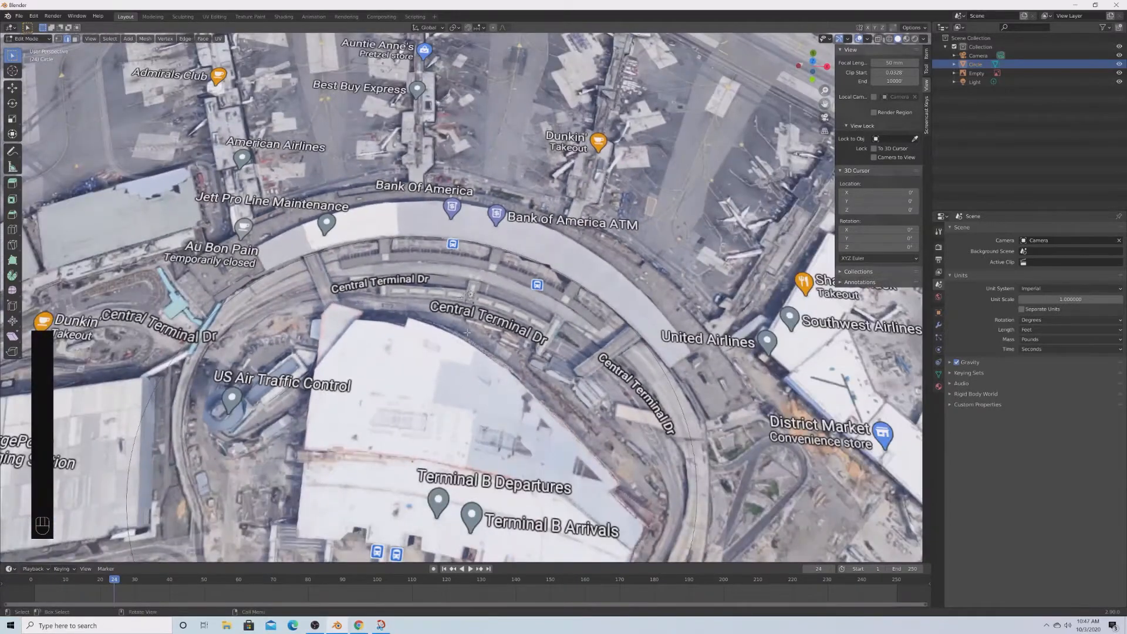
Switch to vertex selection and try to move a single vertex of the arc near the United Airlines end of the terminal.
key("1")
scroll(617, 359, "up", 2)
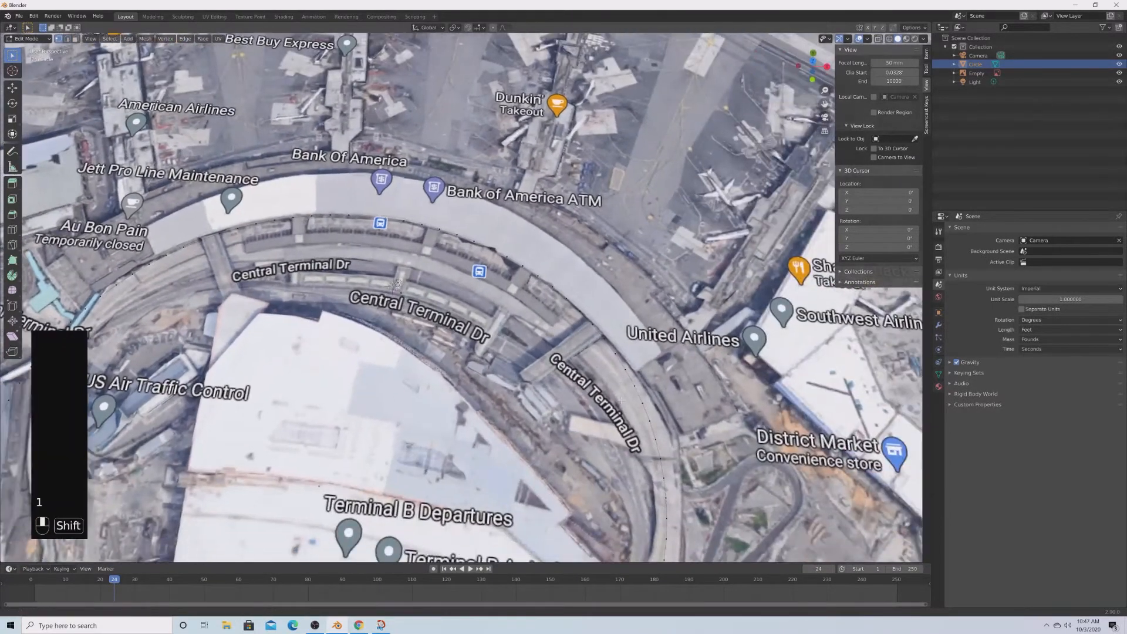
scroll(640, 388, "up", 2)
middle_click_drag(640, 388, 636, 387, "shift")
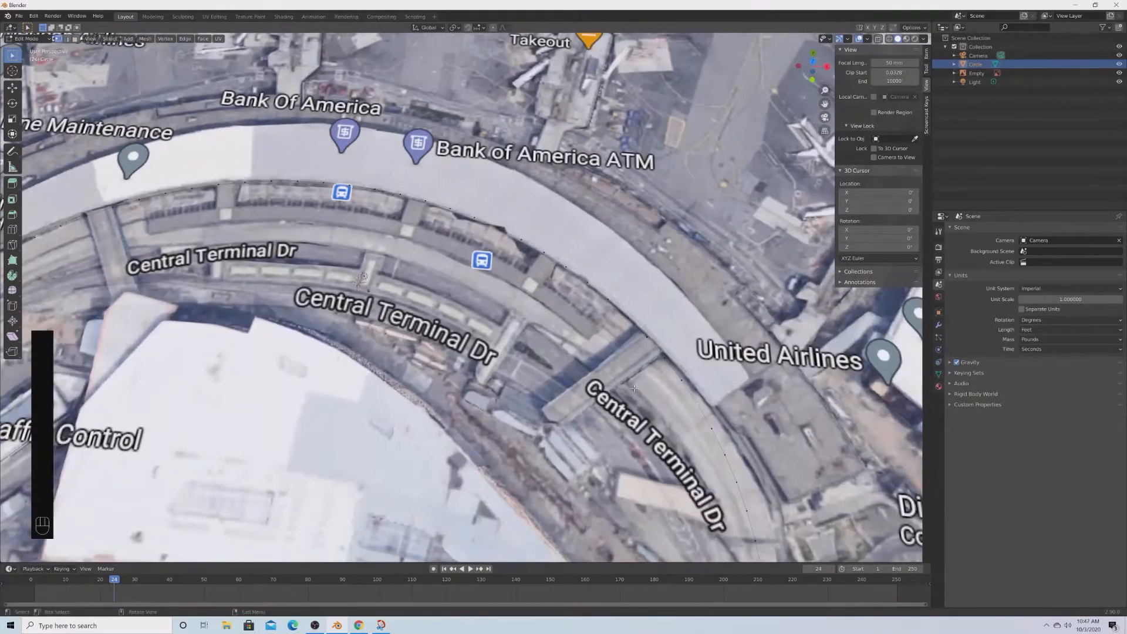
scroll(528, 381, "down", 1)
middle_click_drag(512, 381, 474, 314, "shift")
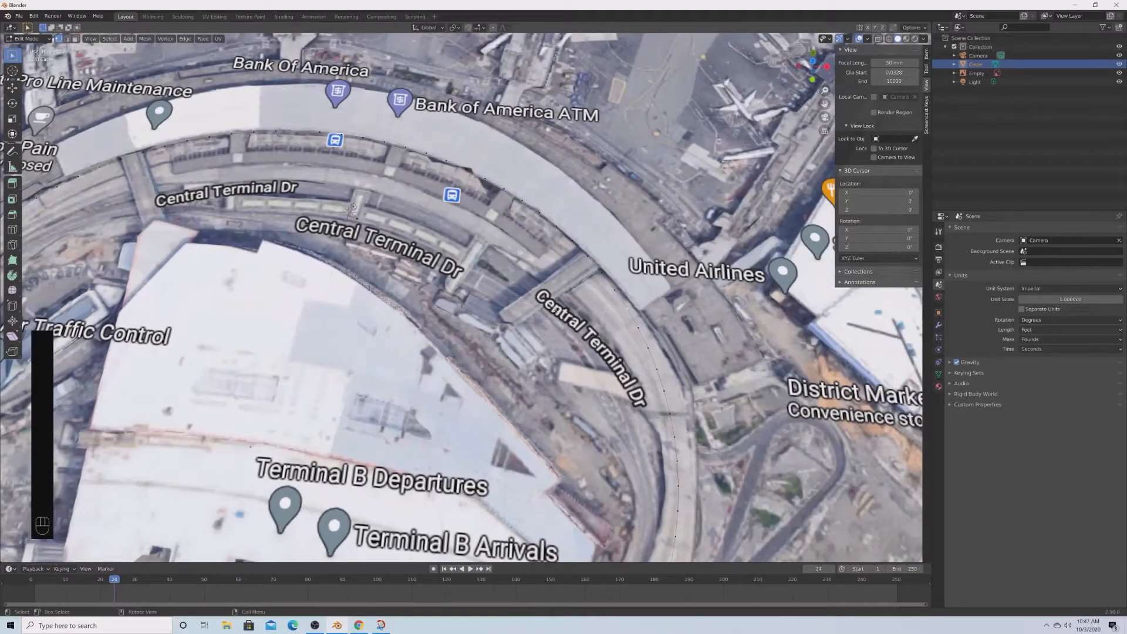
scroll(653, 315, "up", 3)
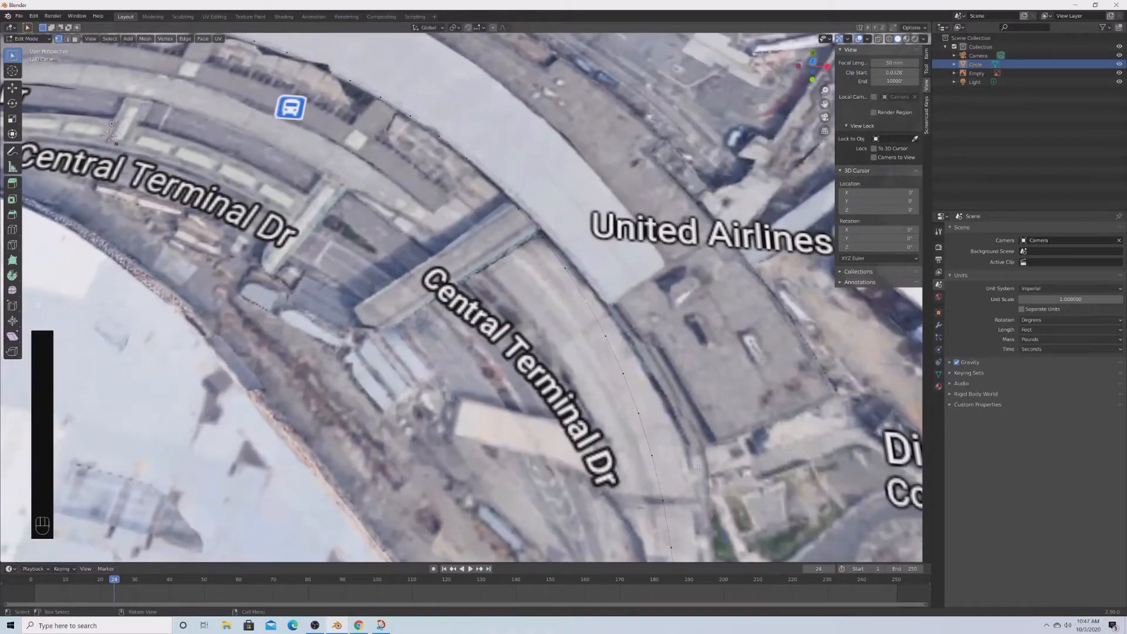
scroll(693, 498, "down", 4)
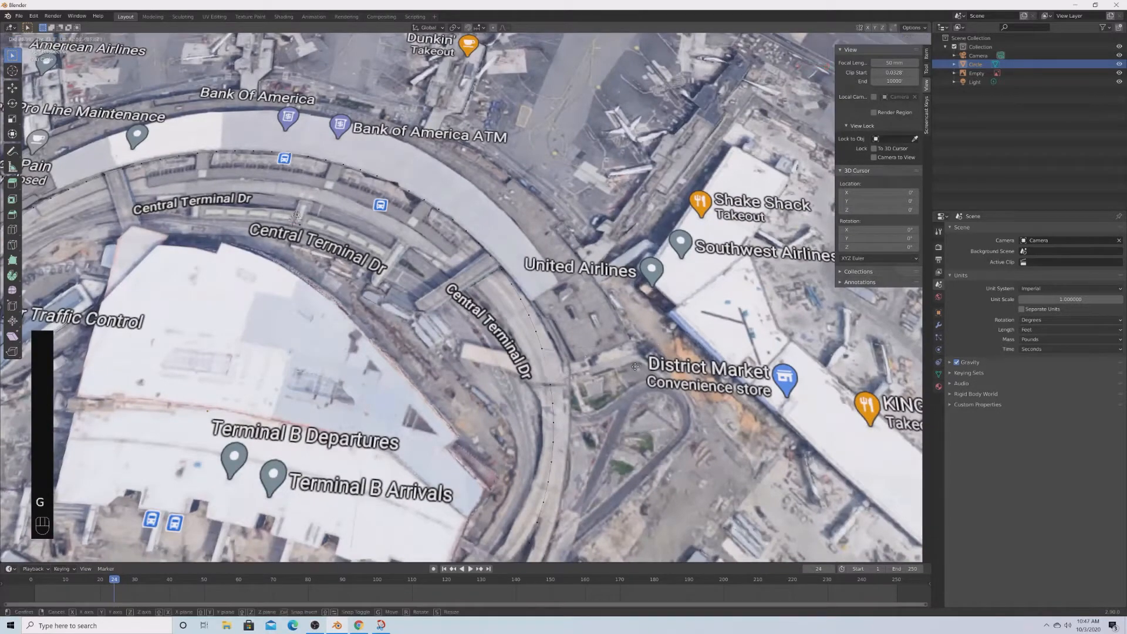
key("g")
scroll(612, 374, "up", 5)
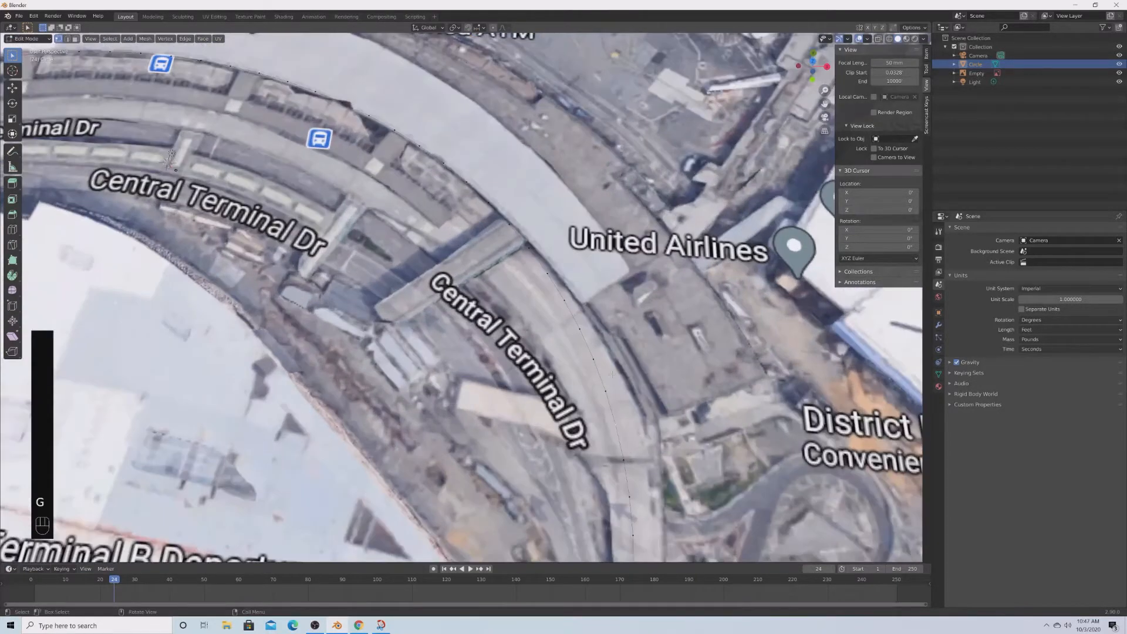
scroll(633, 357, "down", 4)
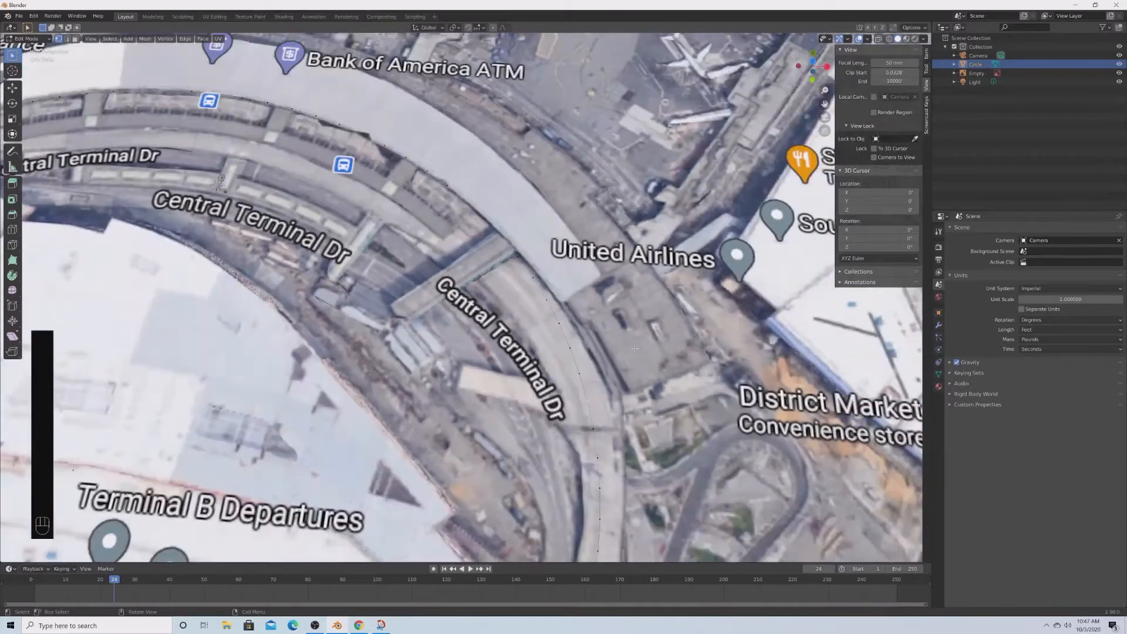
Enable proportional editing and pull the arc near United Airlines toward the terminal's inner edge, using a proportional size of about 129 ft.
scroll(626, 366, "up", 1)
key("o")
scroll(604, 395, "down", 1)
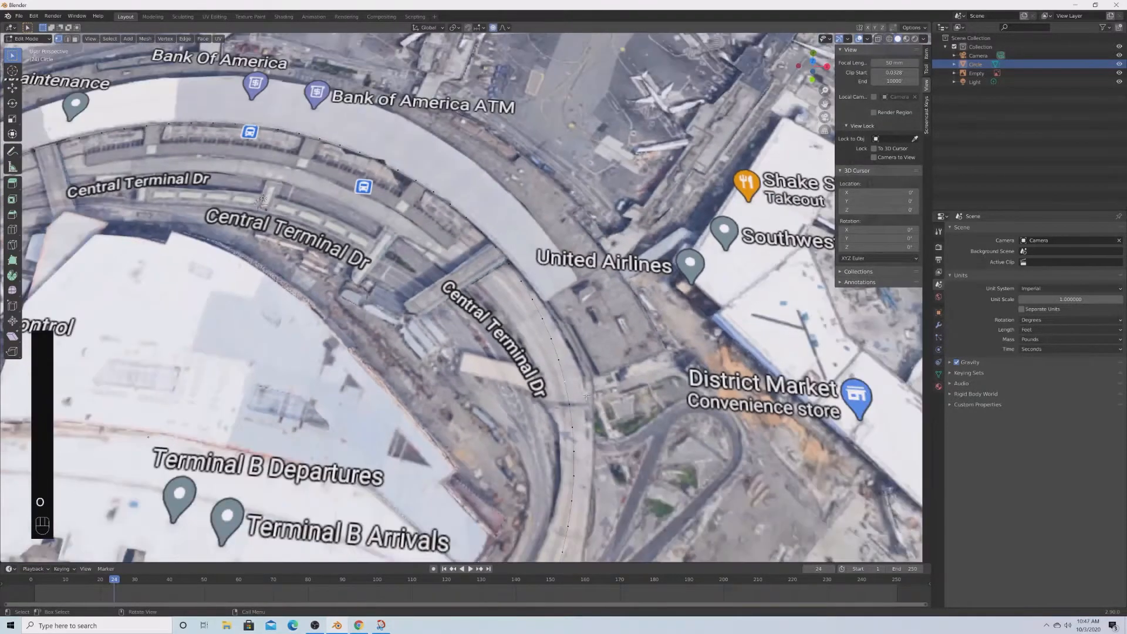
key("g")
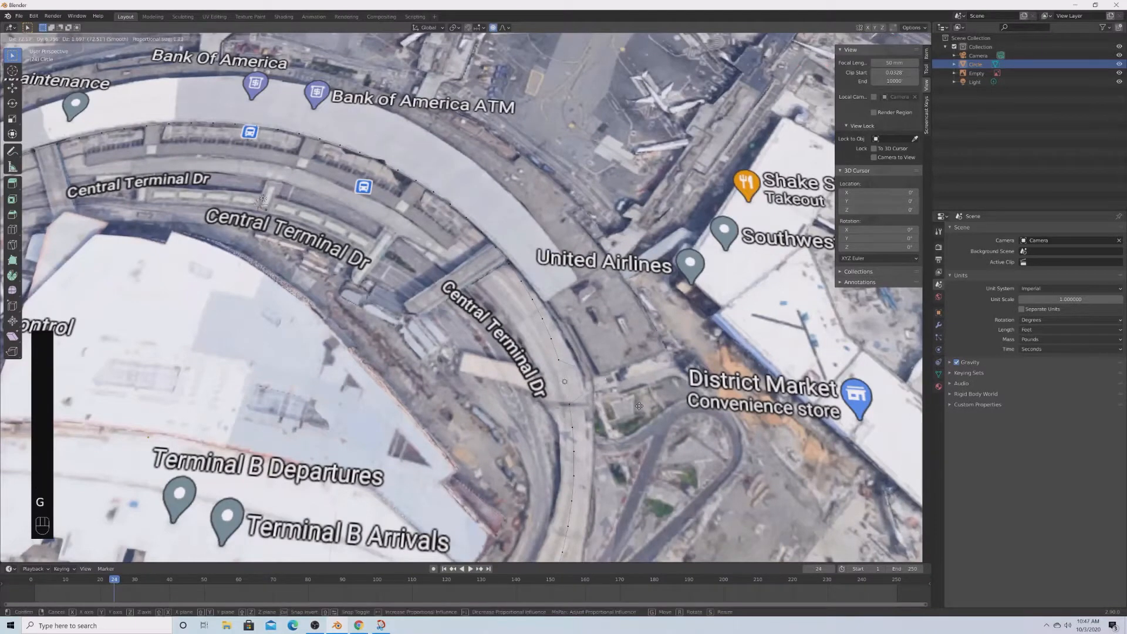
scroll(639, 406, "down", 20)
scroll(640, 406, "down", 7)
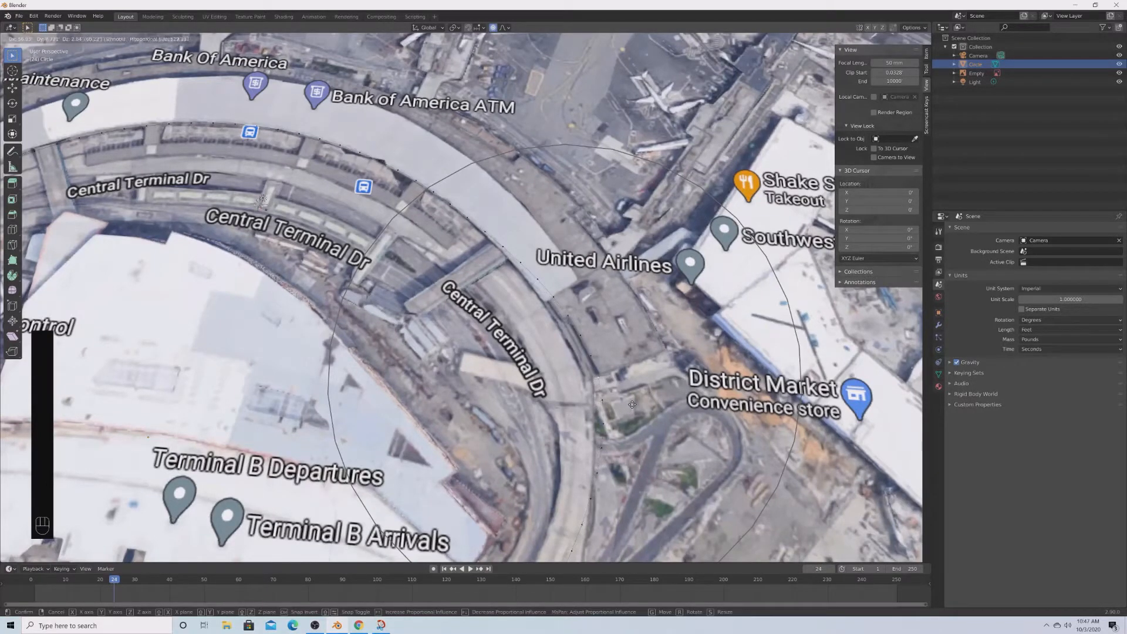
left_click(632, 403)
Move the arc's end near Au Bon Pain about -12.2 ft in X and -4.6 ft in Y with smooth proportional editing.
scroll(414, 212, "down", 2)
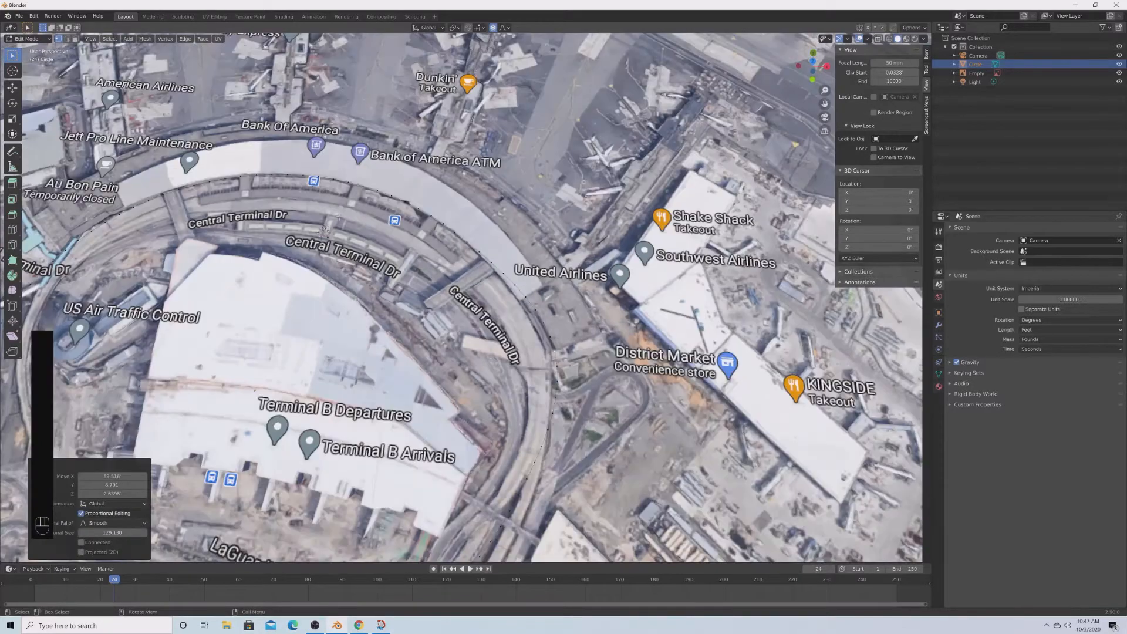
middle_click_drag(279, 305, 632, 350, "shift")
scroll(631, 350, "up", 1)
scroll(423, 300, "up", 6)
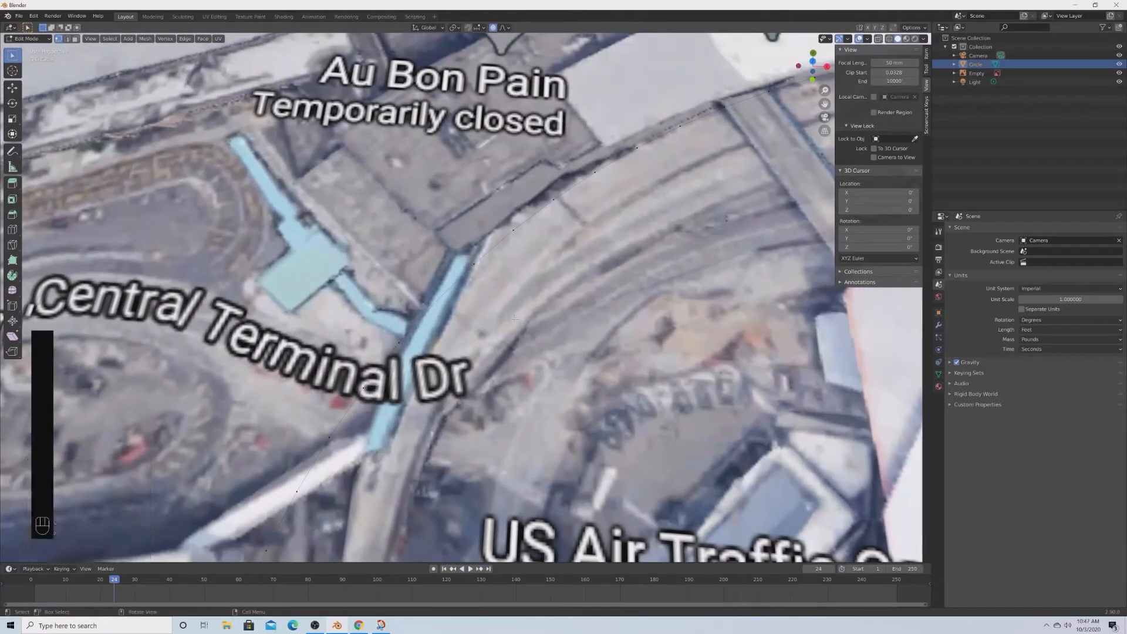
key("g")
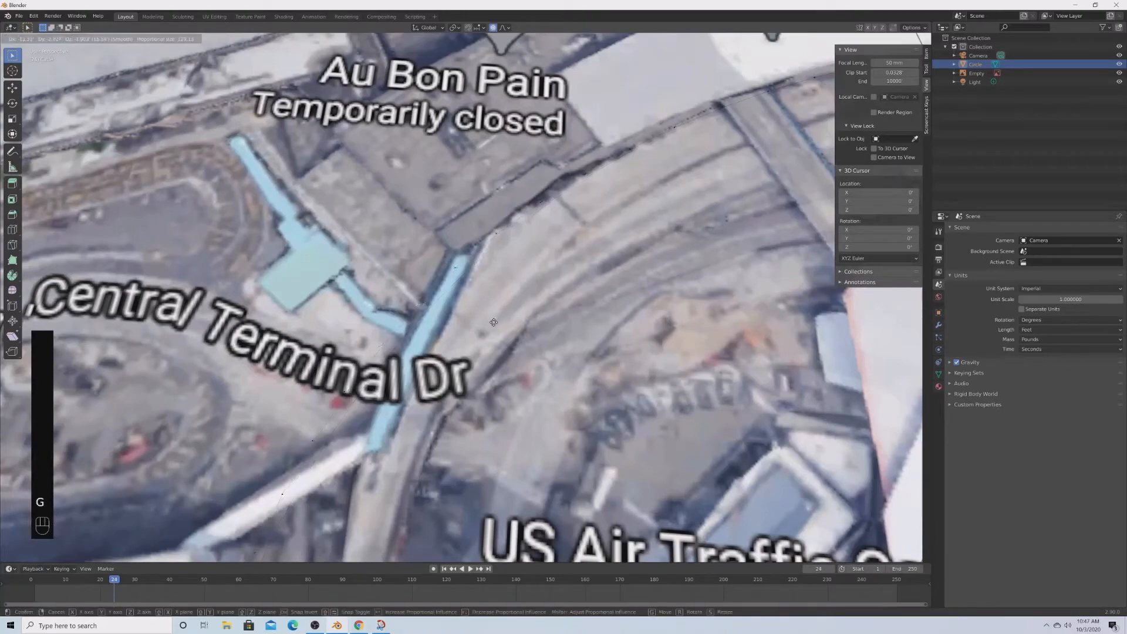
left_click(493, 323)
Turn off proportional editing and return to the top view of the terminal.
scroll(528, 323, "down", 5)
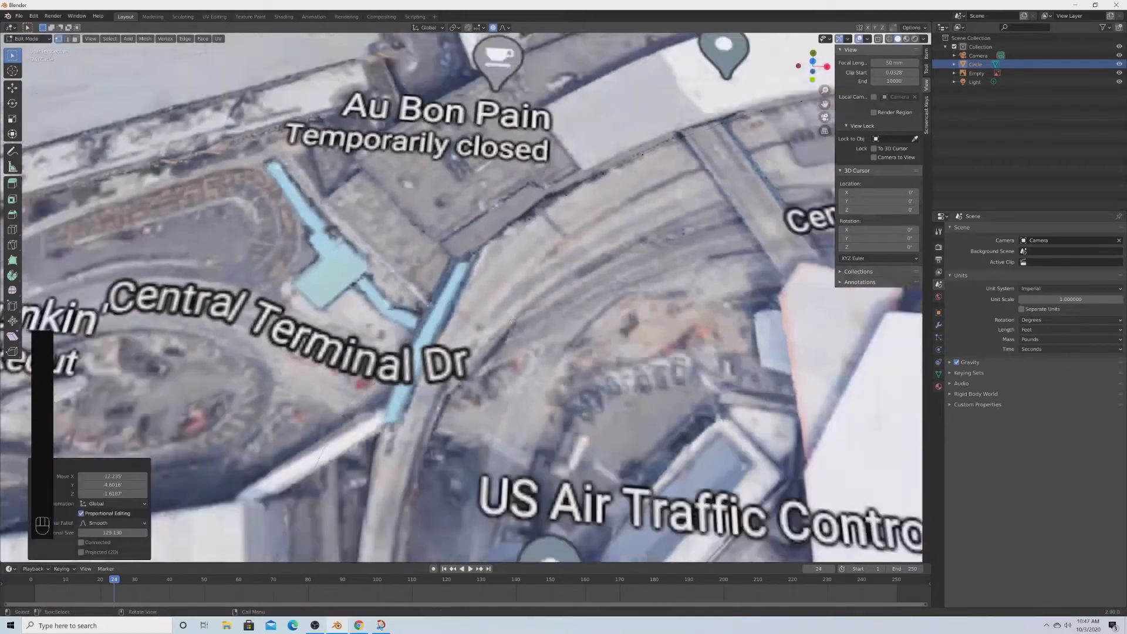
middle_click_drag(551, 324, 530, 346, "shift")
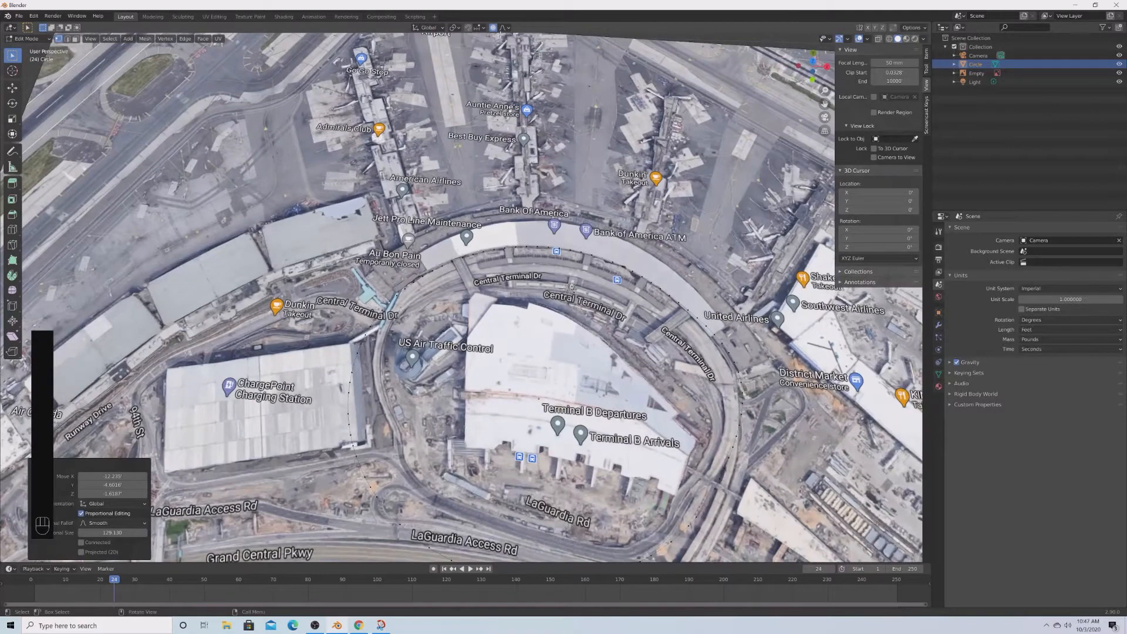
left_click(503, 27)
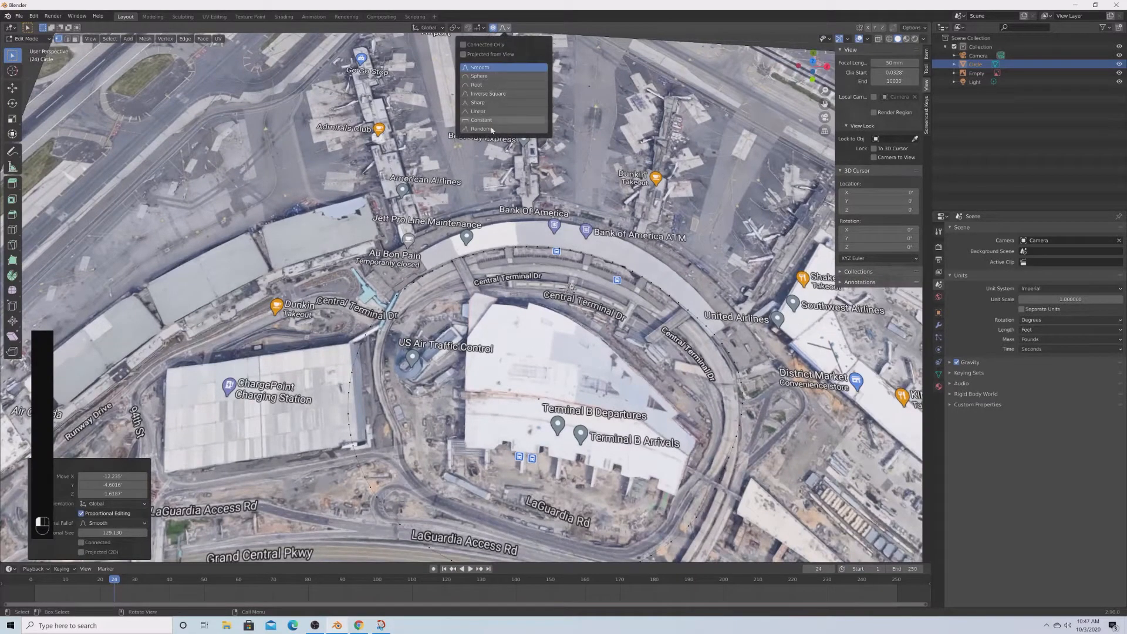
left_click(504, 28)
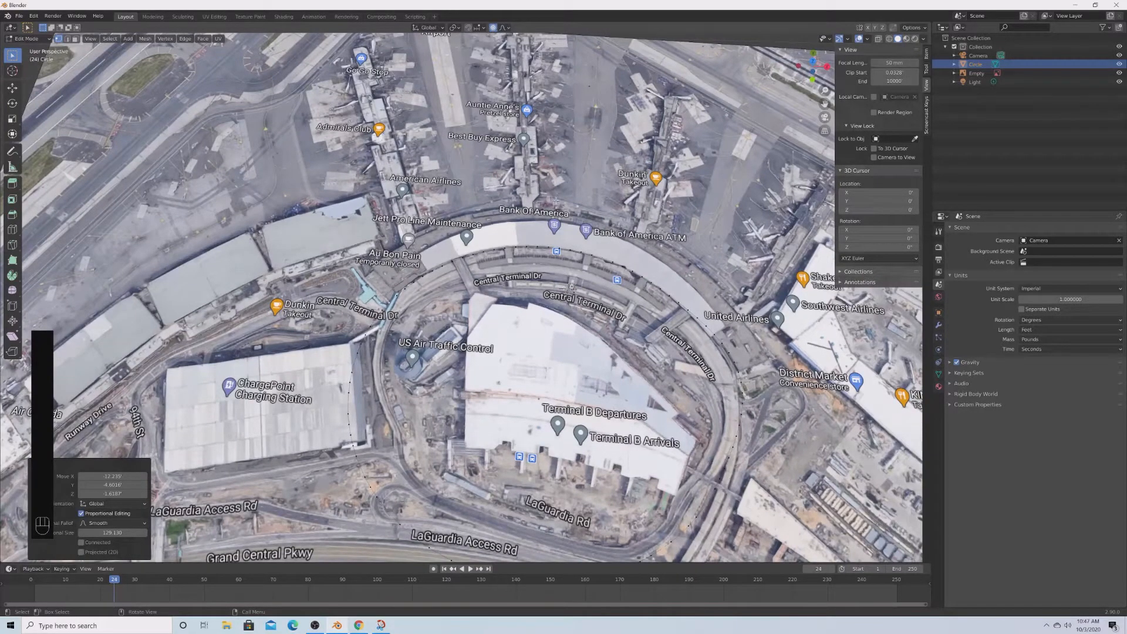
key("o")
mouse_move(528, 344)
middle_mouse_down()
mouse_move(517, 329)
mouse_move(541, 348)
middle_mouse_up()
key("grave")
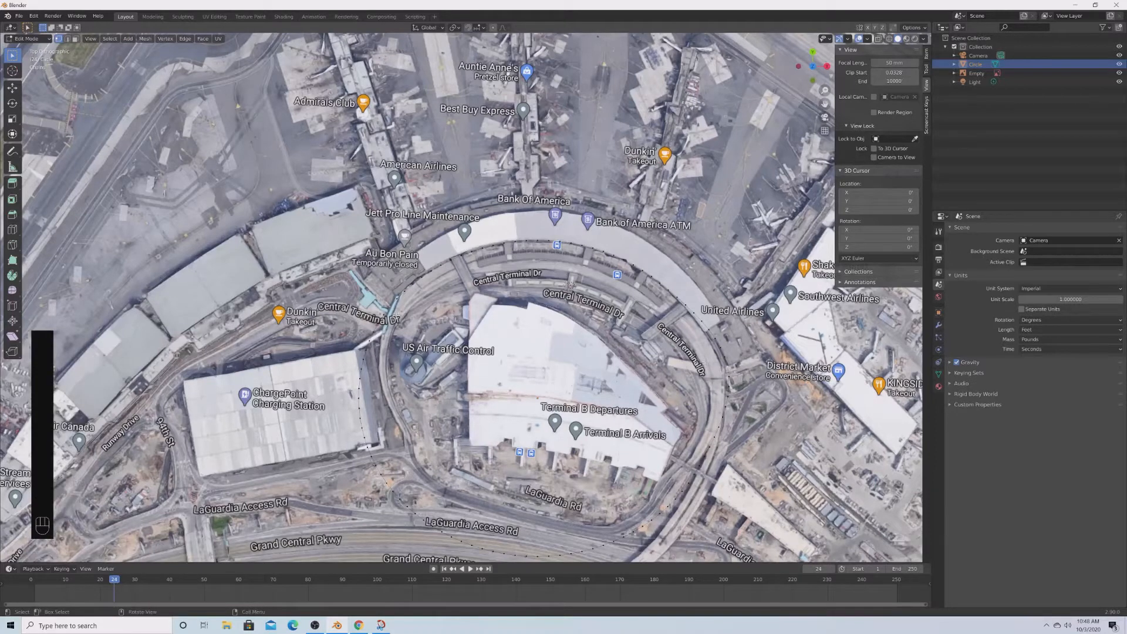
Clear the selection, then box-select and circle-select the circle's vertices that lie outside the curved terminal arc.
key("alt+a")
key("b")
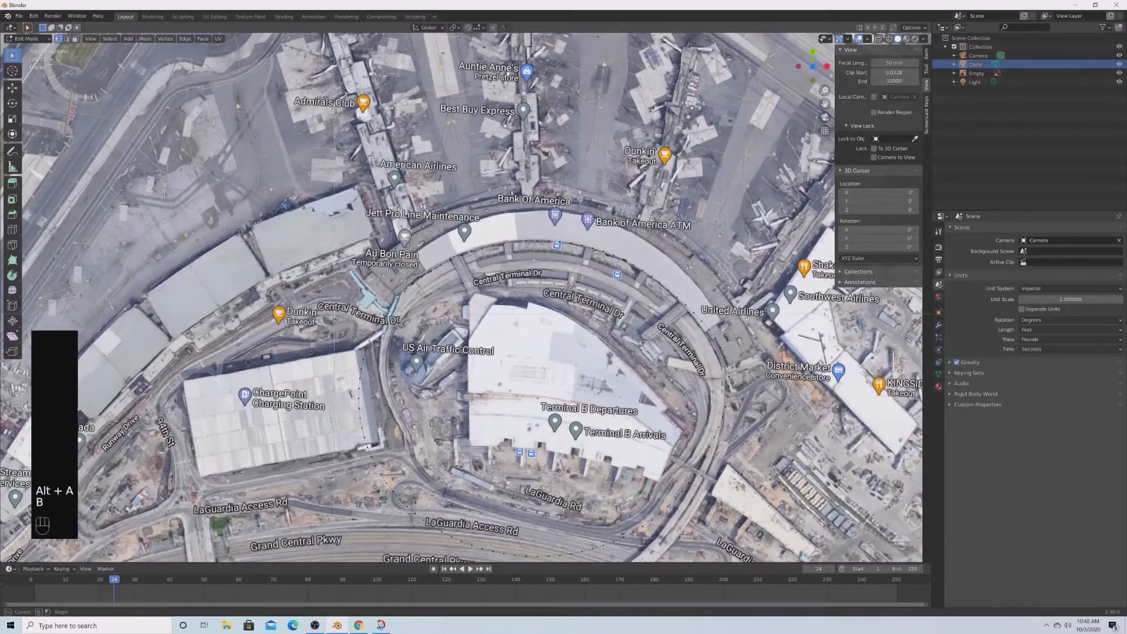
left_click_drag(767, 530, 698, 298)
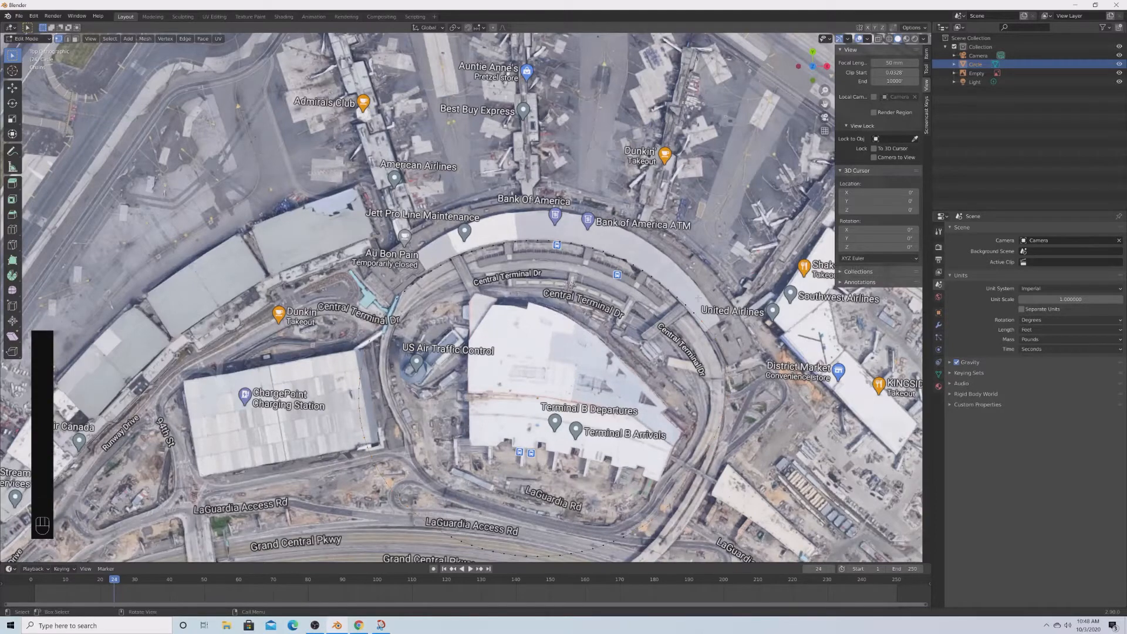
scroll(749, 336, "up", 3)
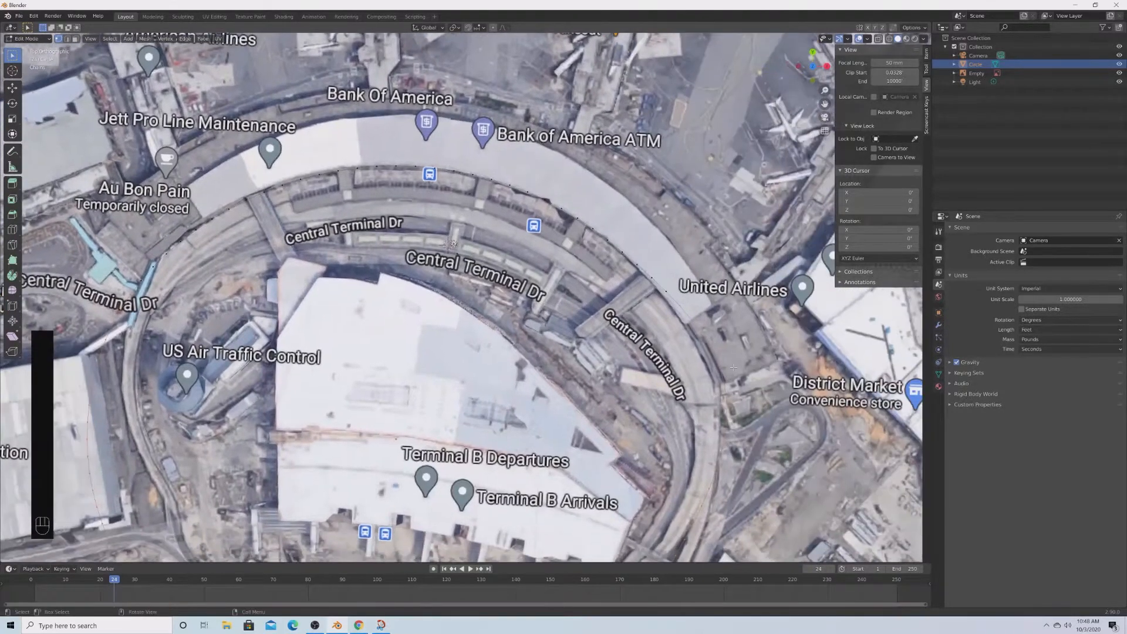
key("c")
key("shift")
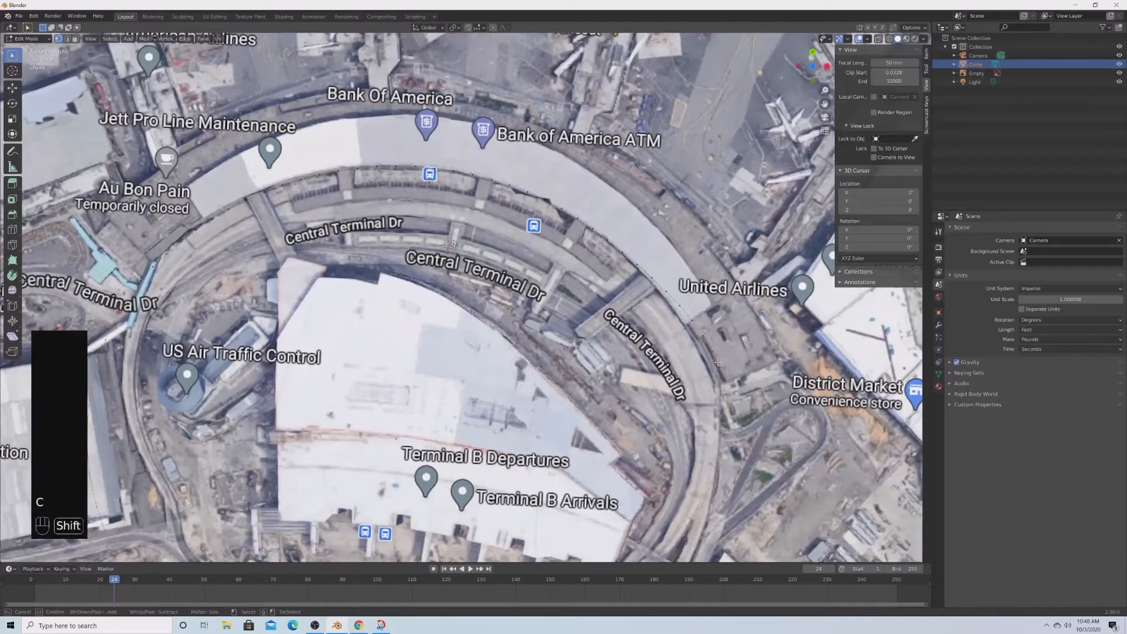
middle_click_drag(710, 348, 767, 352)
Try deleting the selected part of the circle, check the remainder in Object Mode, and undo the deletion.
key("x")
left_click(566, 315)
key("Tab")
scroll(726, 424, "up", 1)
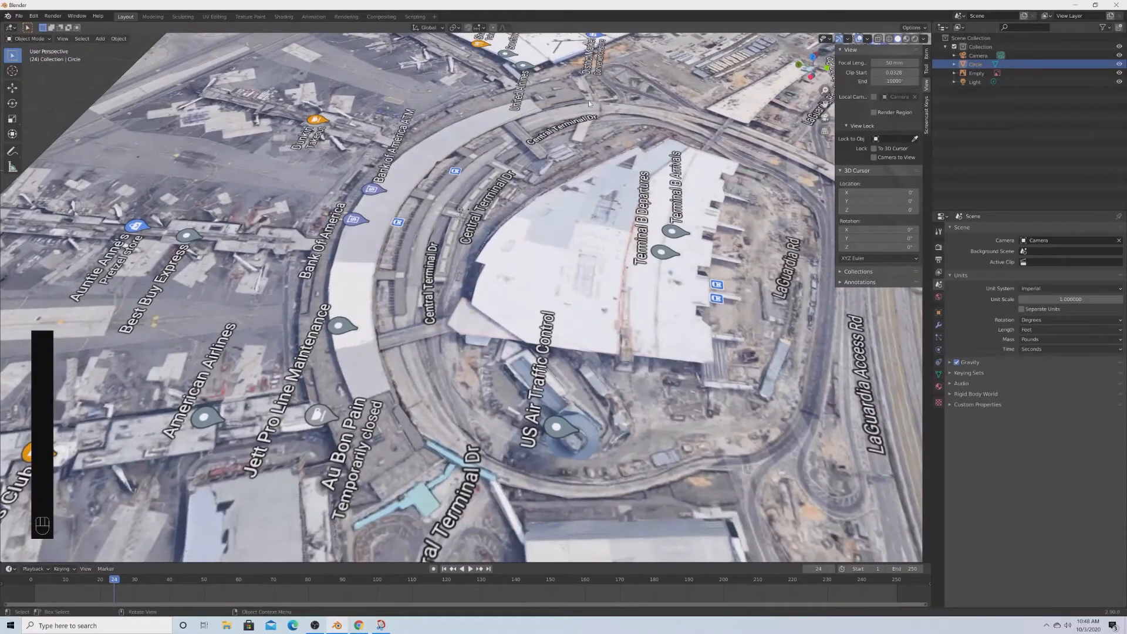
key("Tab")
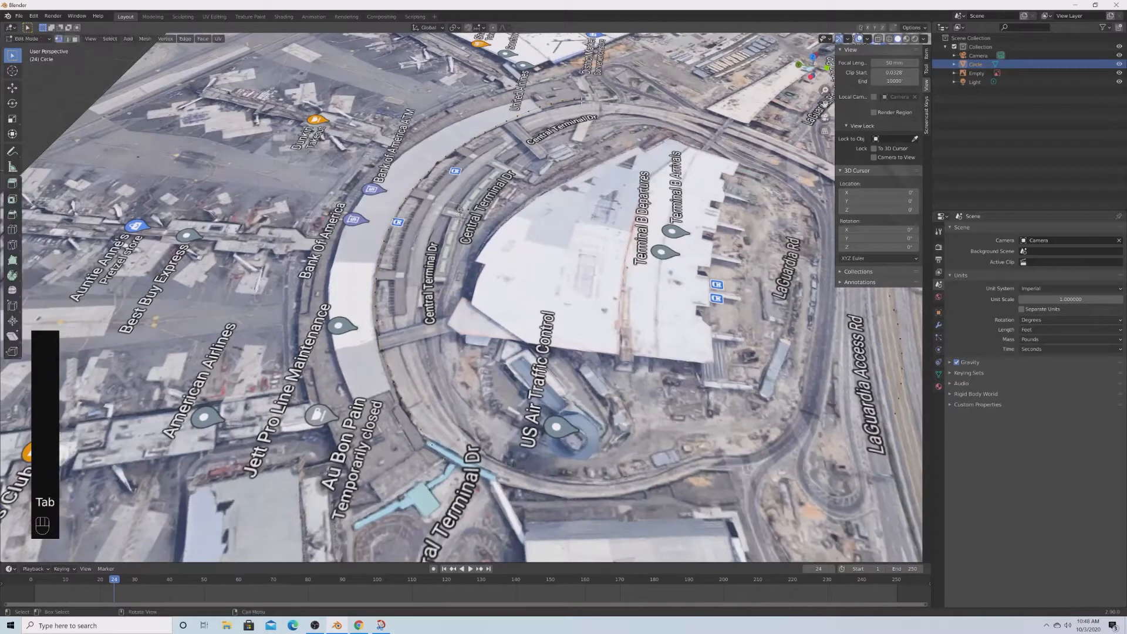
key("ctrl+z")
key("ctrl+z")
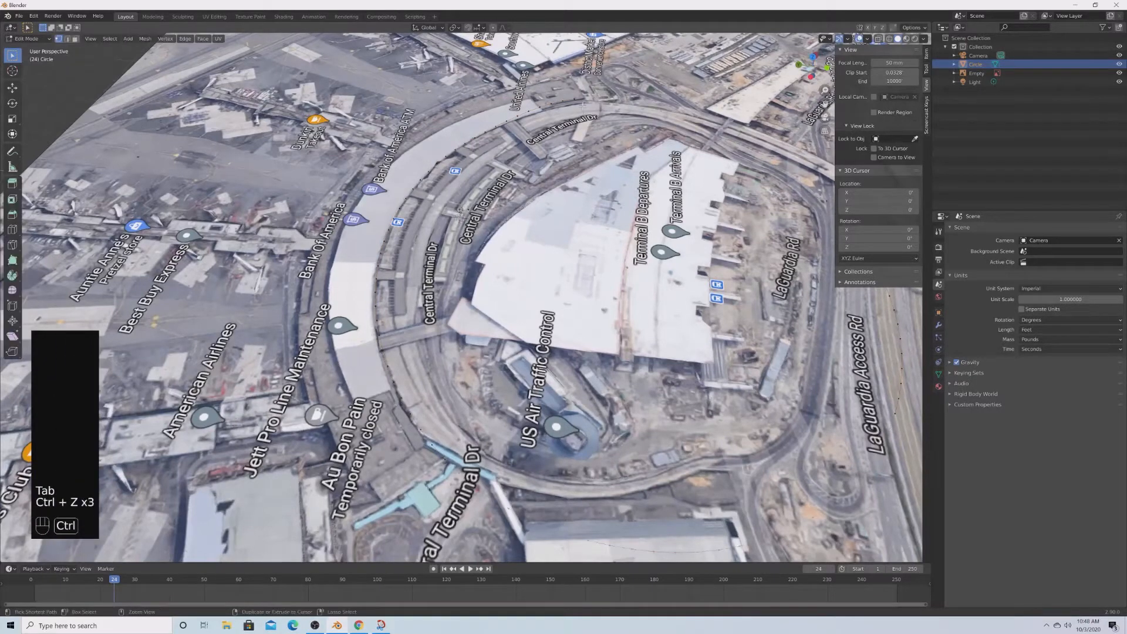
Delete the selected vertices outside the terminal arc and return to Object Mode.
key("x")
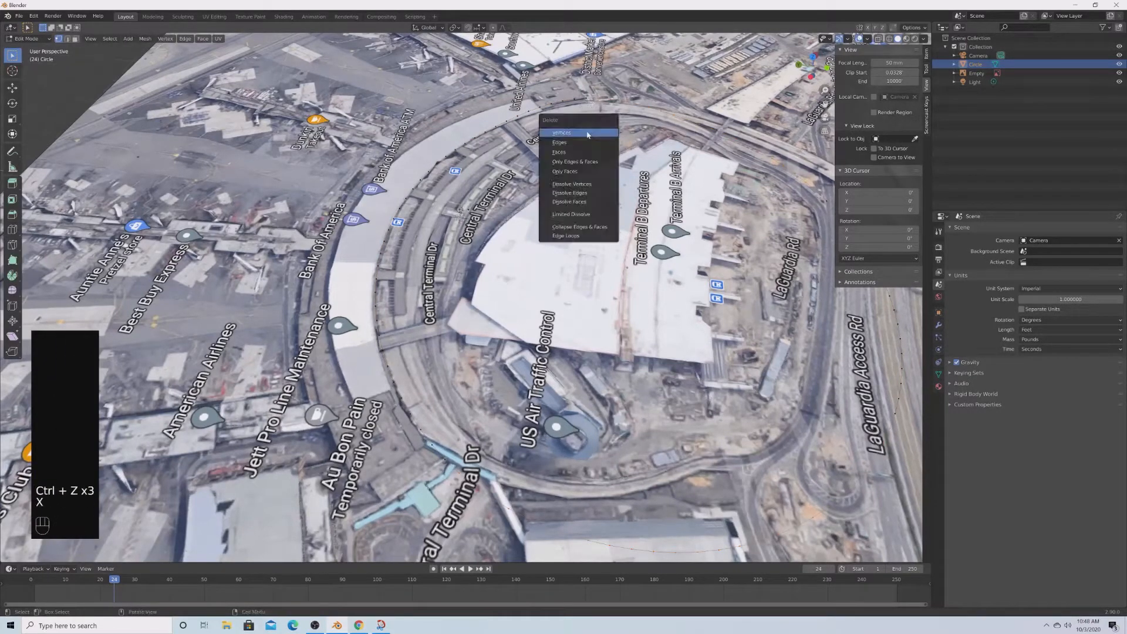
left_click(588, 133)
key("Tab")
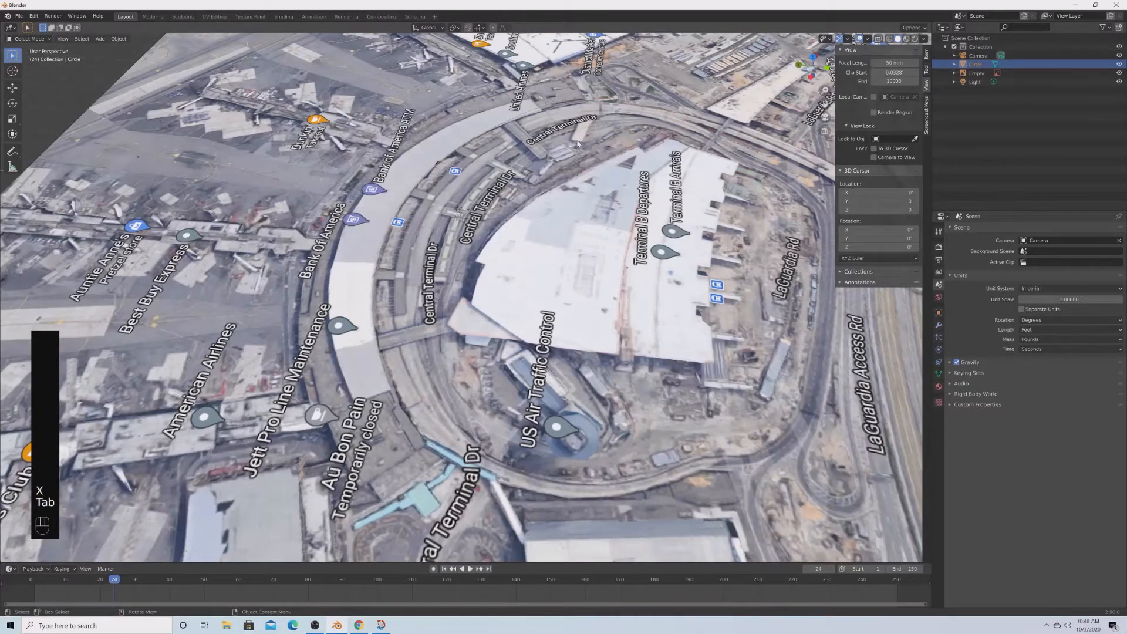
middle_click_drag(578, 142, 394, 114)
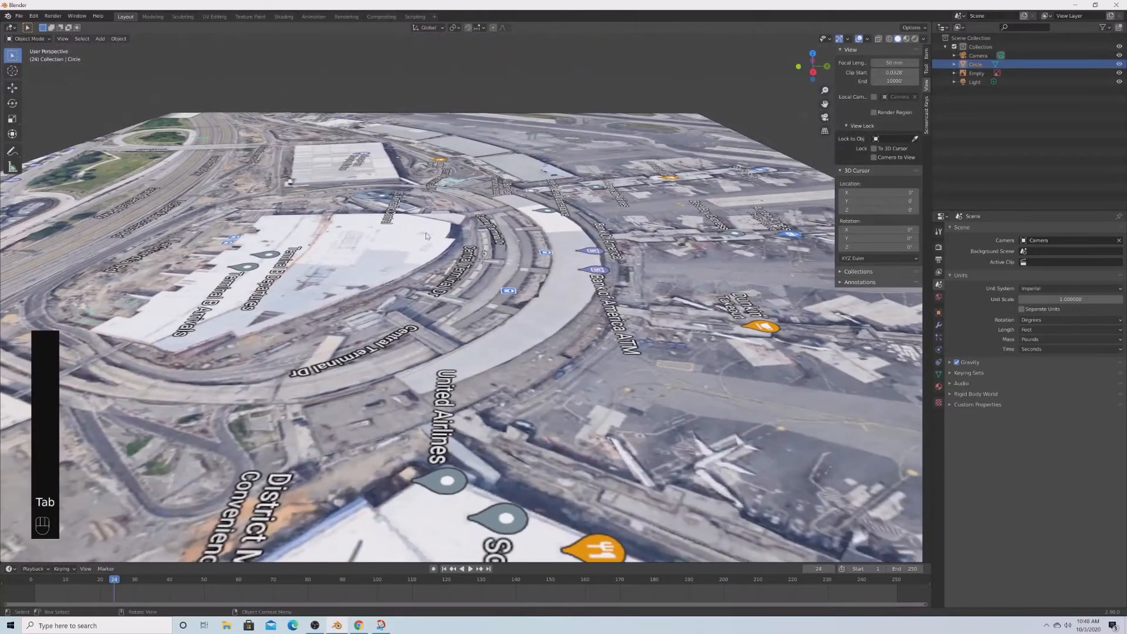
Return to the top view, split the 3D viewport into two side by side, and show the new one in wireframe without its sidebar.
key("grave")
left_click(429, 160)
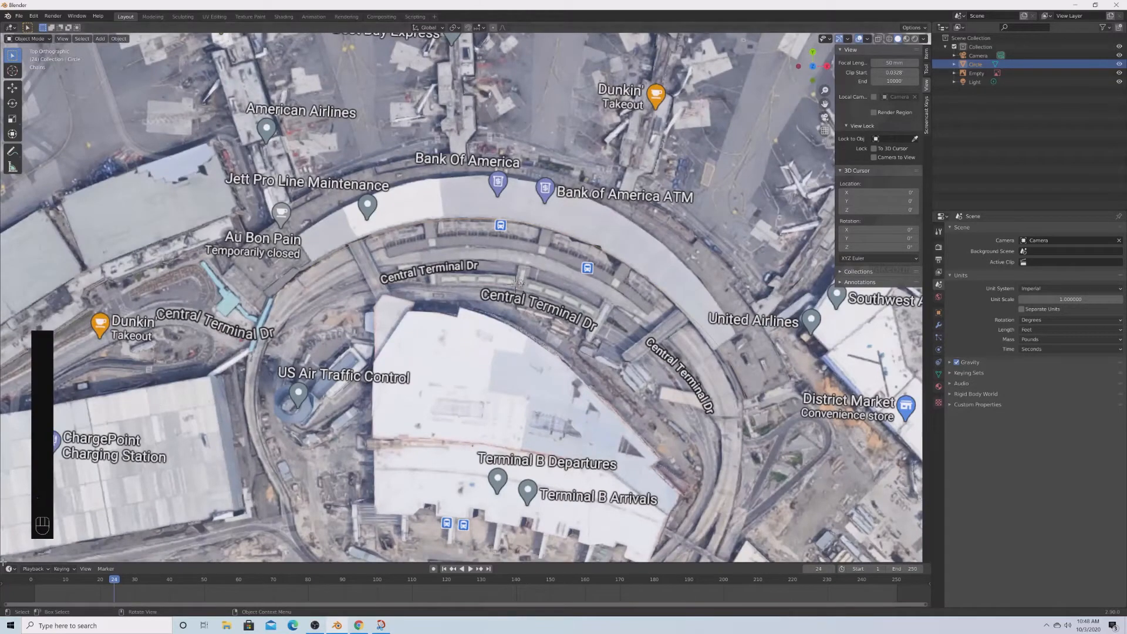
left_click_drag(3, 562, 534, 329)
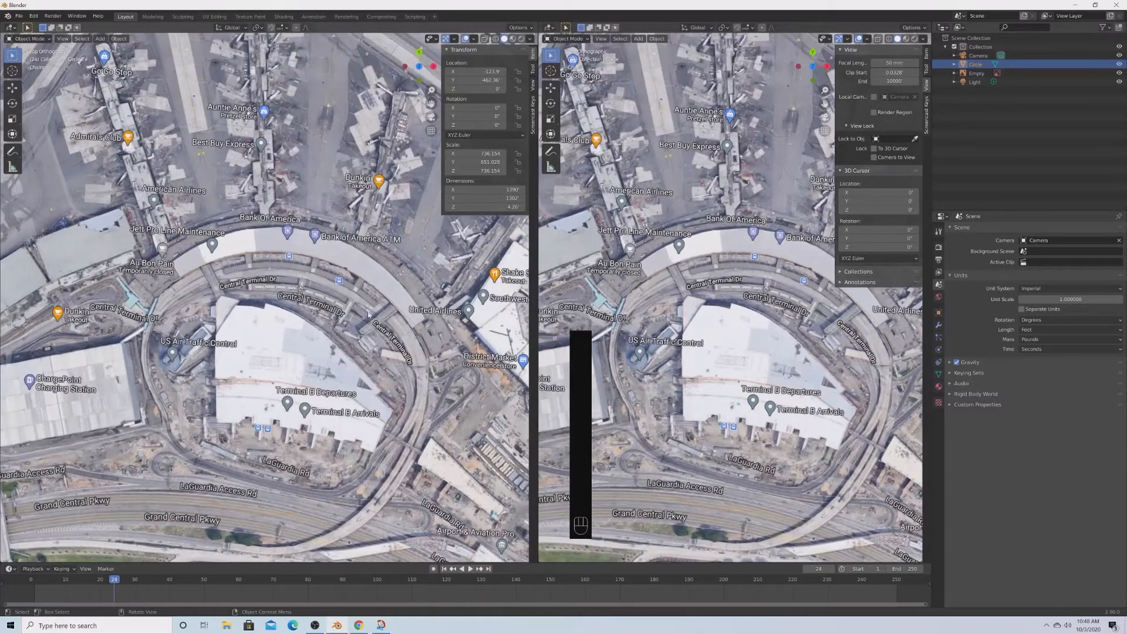
key("n")
key("z")
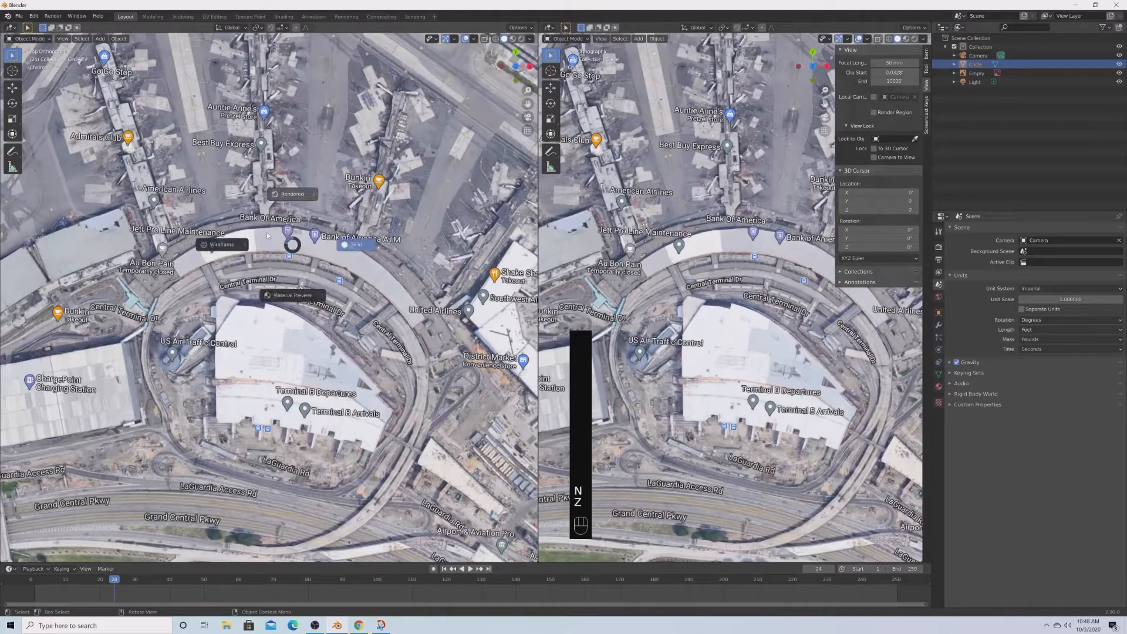
left_click(226, 244)
Set the solid viewport to a perspective view of the terminal and keep the wireframe viewport in top view.
mouse_move(240, 276)
middle_mouse_down()
mouse_move(226, 220)
mouse_move(335, 218)
middle_mouse_up()
scroll(335, 258, "up", 4)
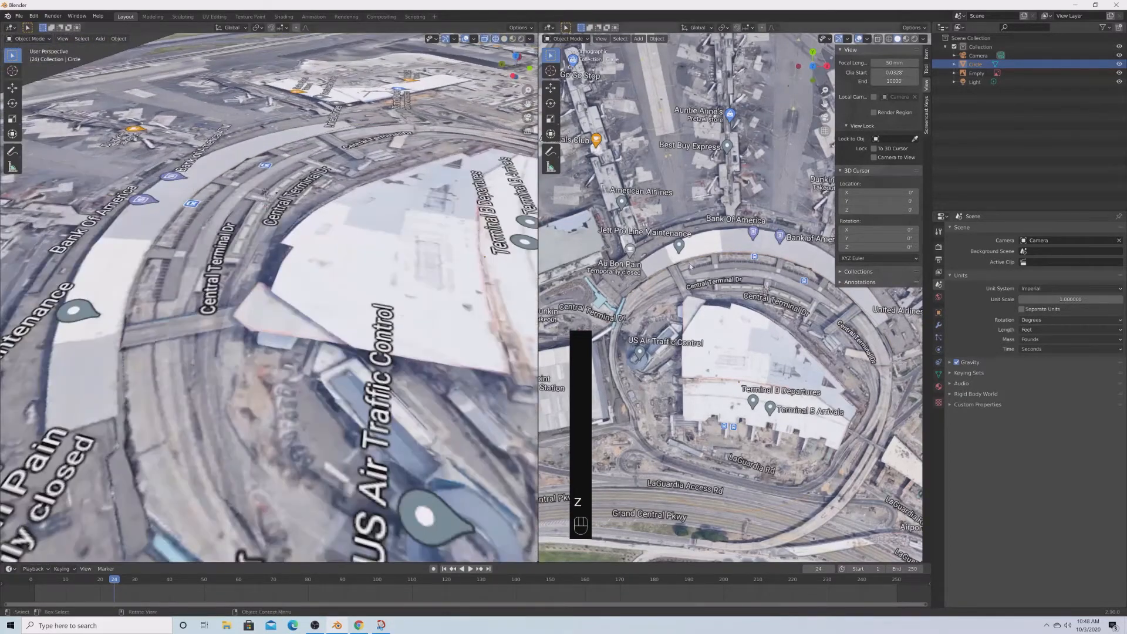
middle_click_drag(691, 266, 775, 323)
scroll(775, 323, "up", 3)
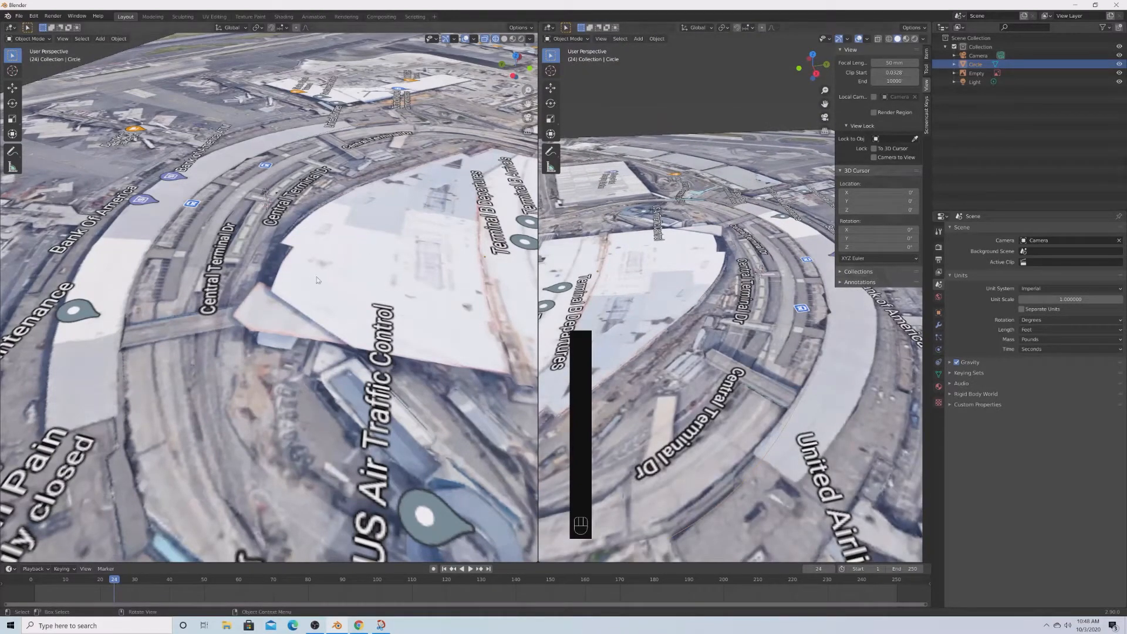
key("KP_7")
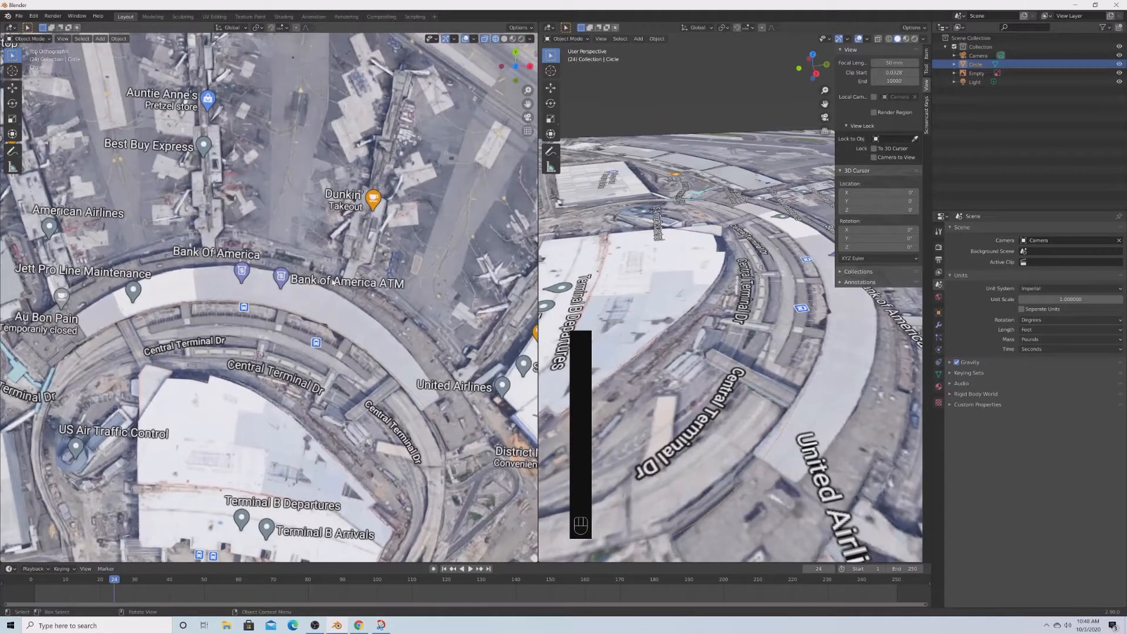
Extrude all the arc's vertices along the Y axis across the width of the curved terminal roof.
key("Tab")
key("a")
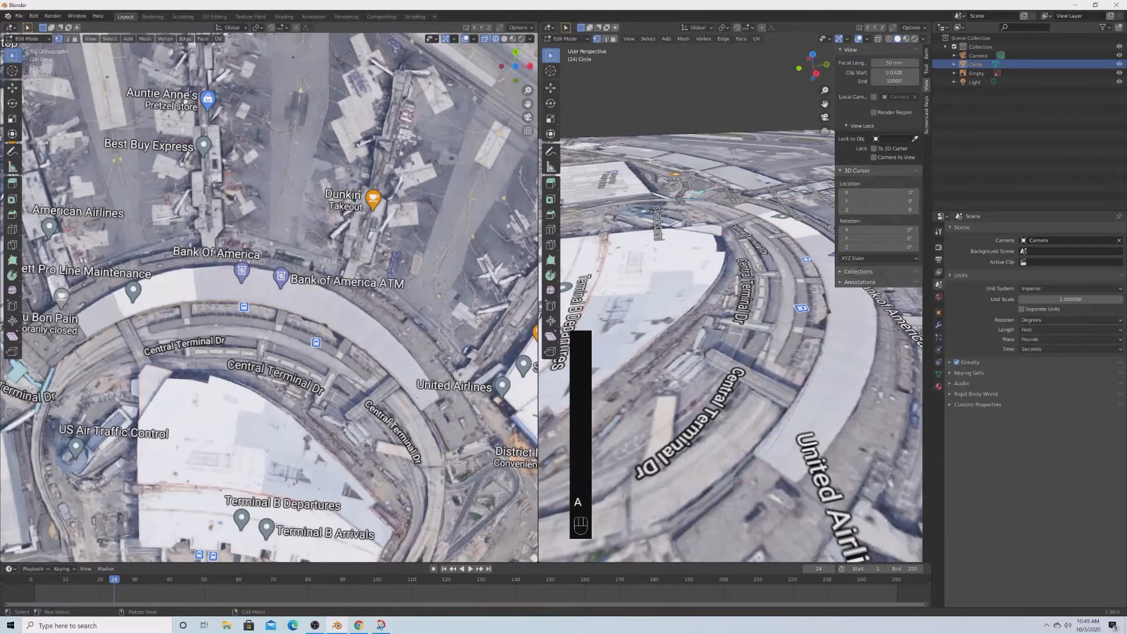
key("e")
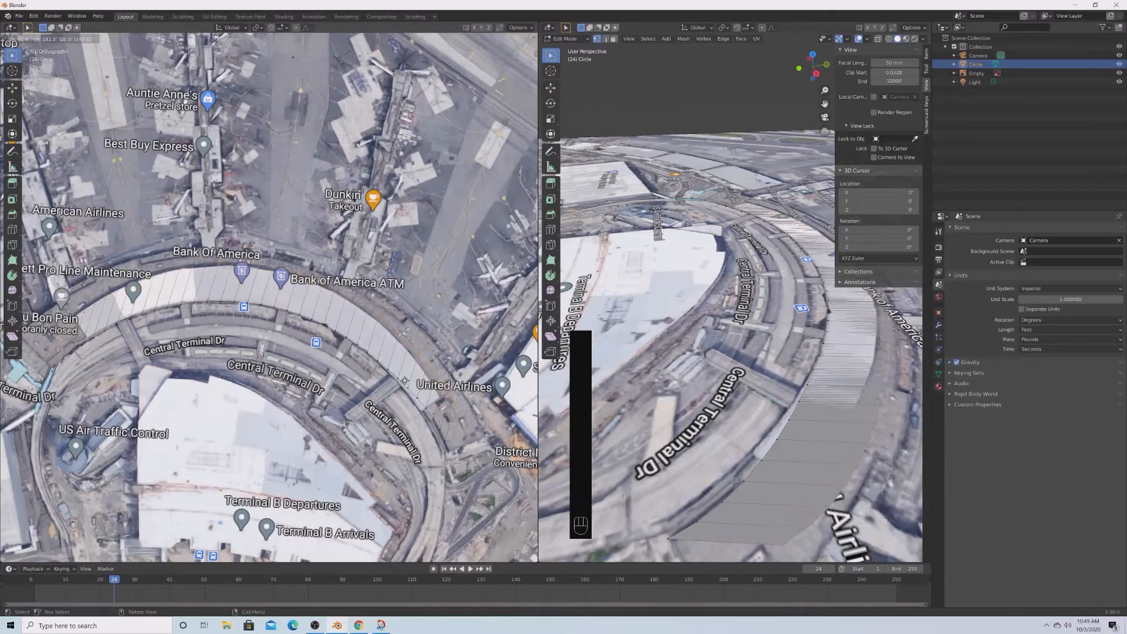
key("y")
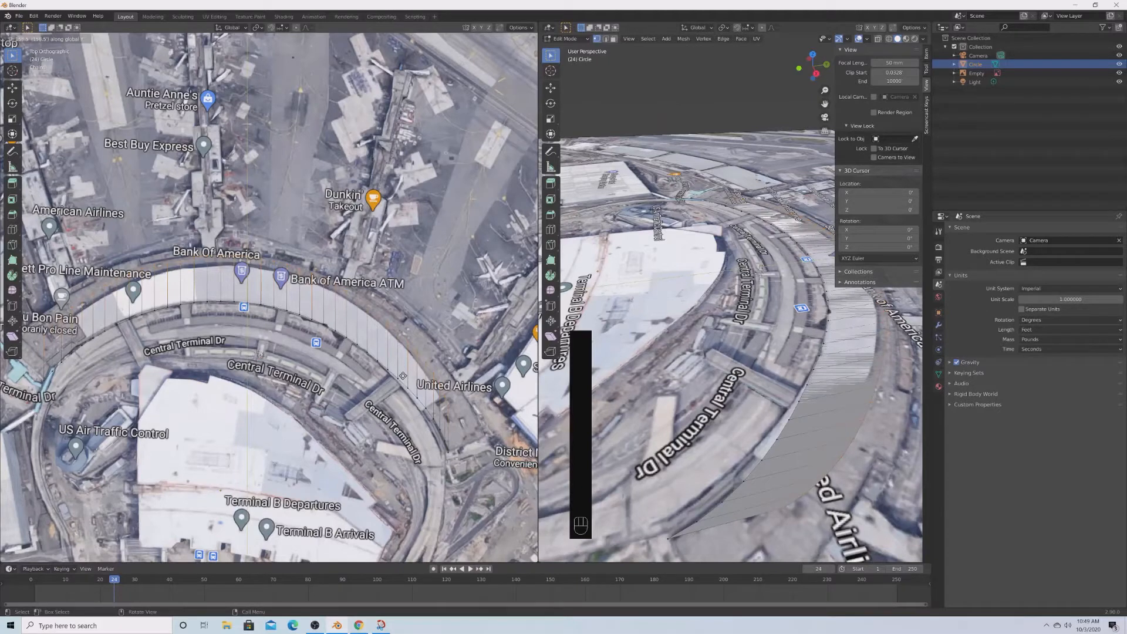
left_click(403, 376)
Scale the extruded edge of the arc by 1.411 to widen the strip towards its ends.
key("s")
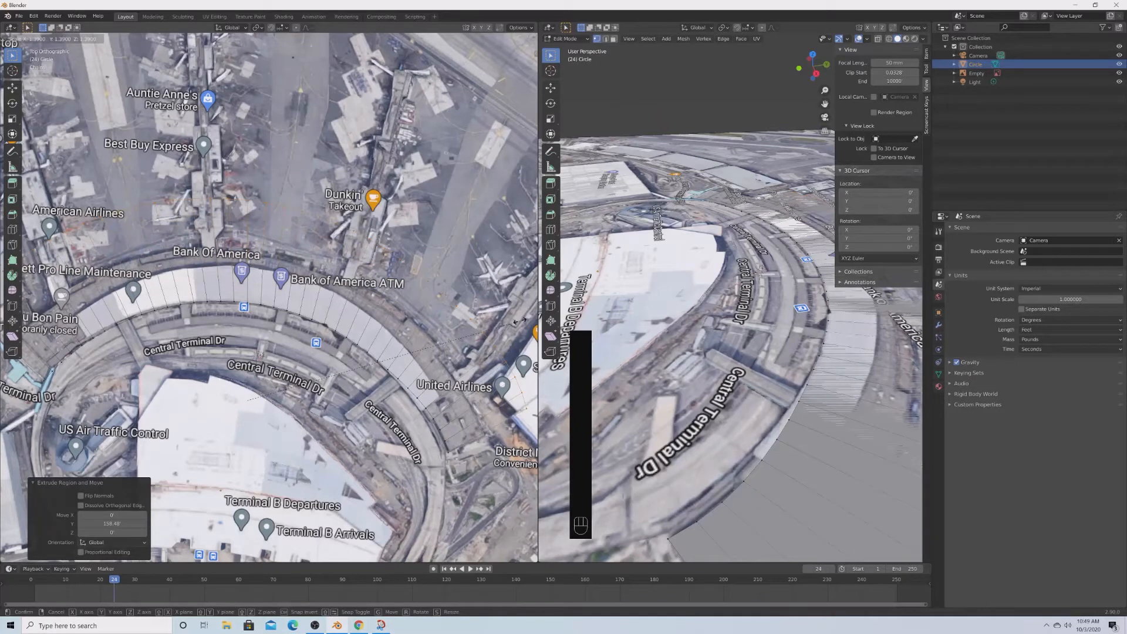
left_click(521, 321)
middle_click_drag(405, 371, 491, 360, "shift")
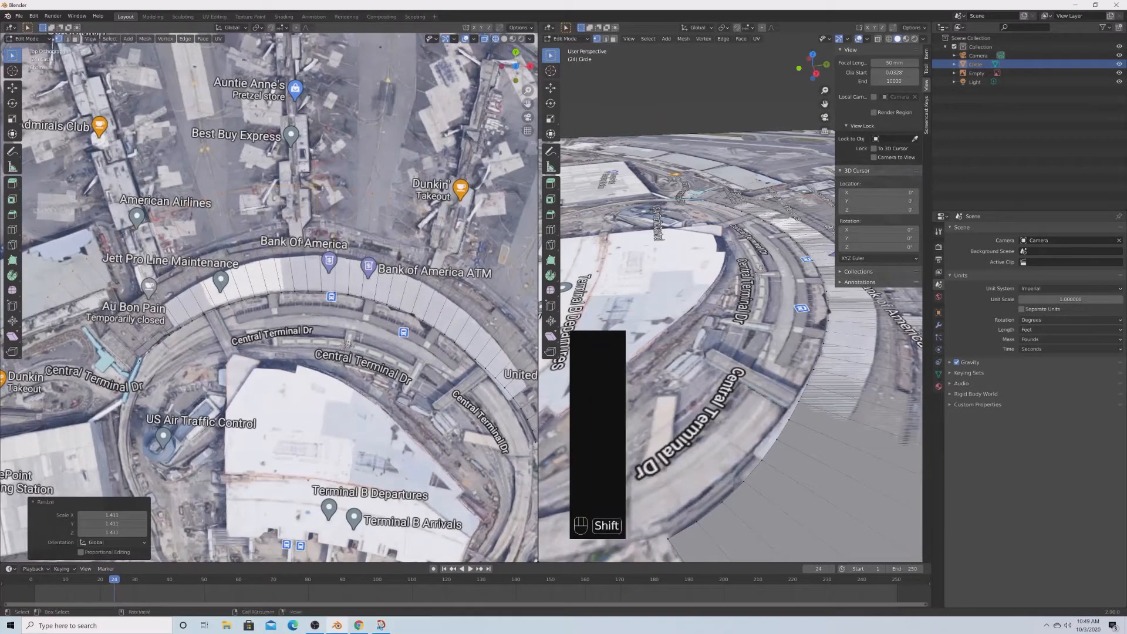
middle_click_drag(347, 342, 301, 340, "shift")
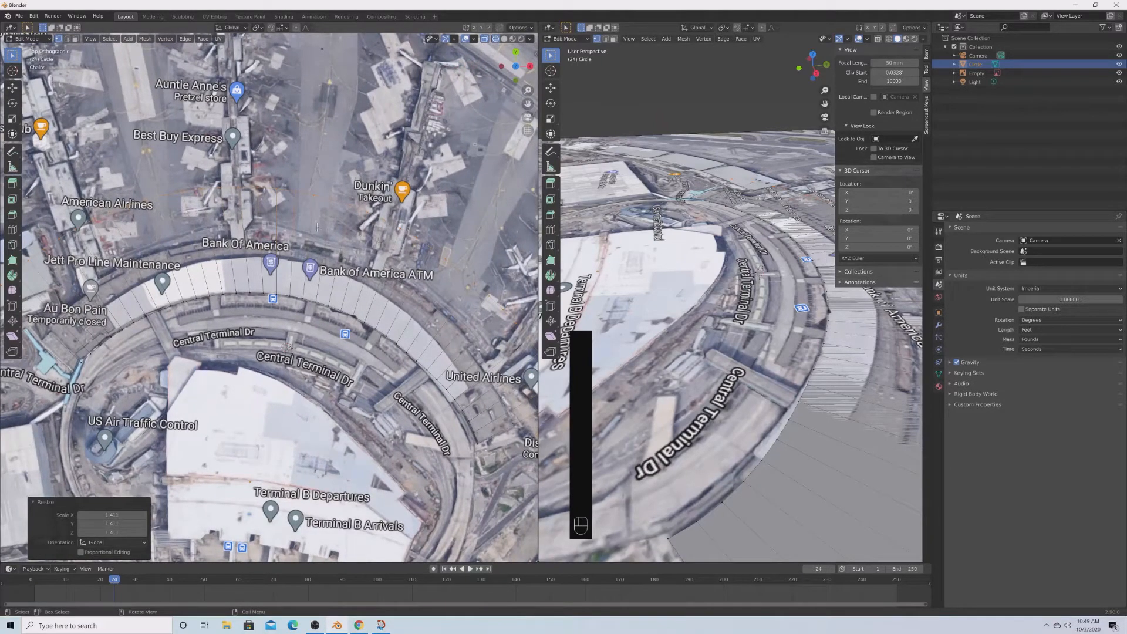
Fit the extruded edge to the terminal roof's outline by scaling it down, moving it along Y, and scaling it by 1.014.
key("g")
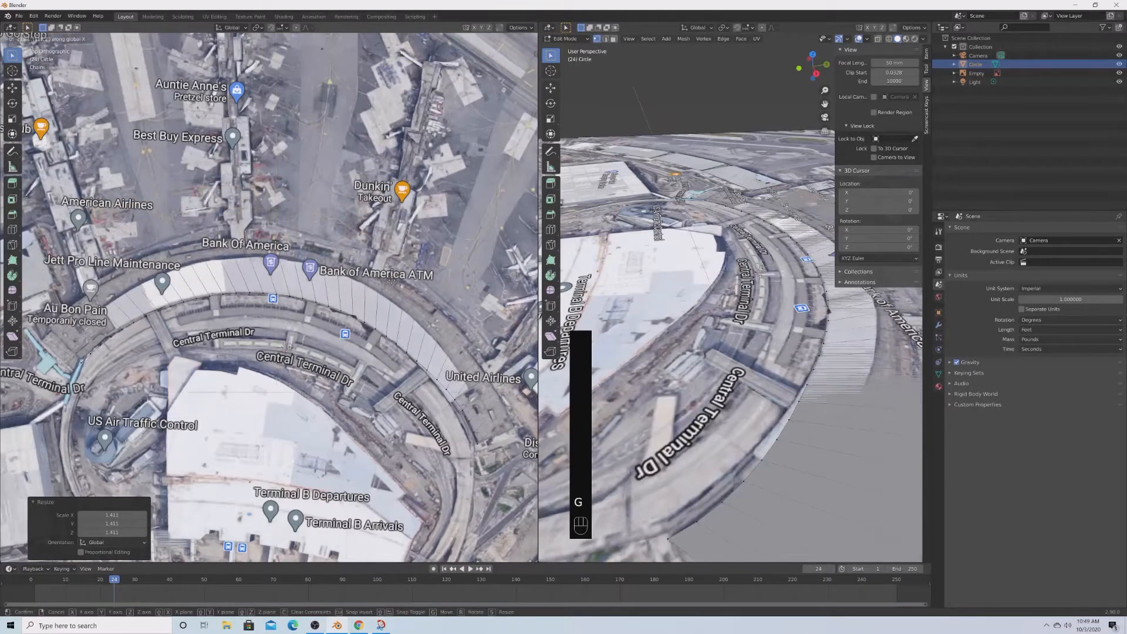
right_click(366, 274)
key("s")
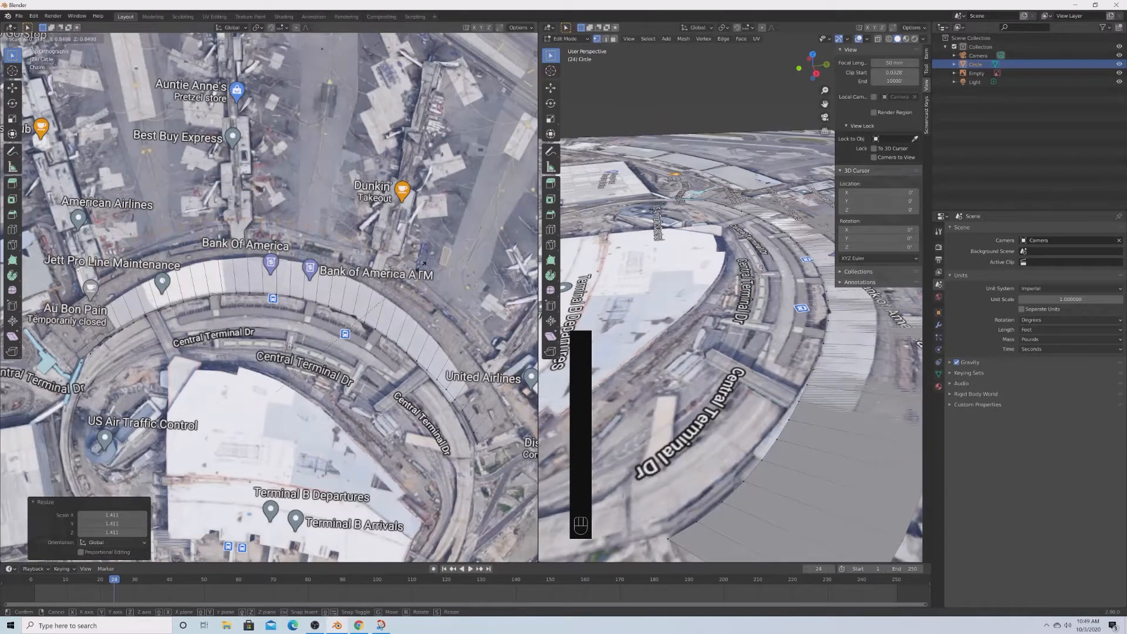
key("g")
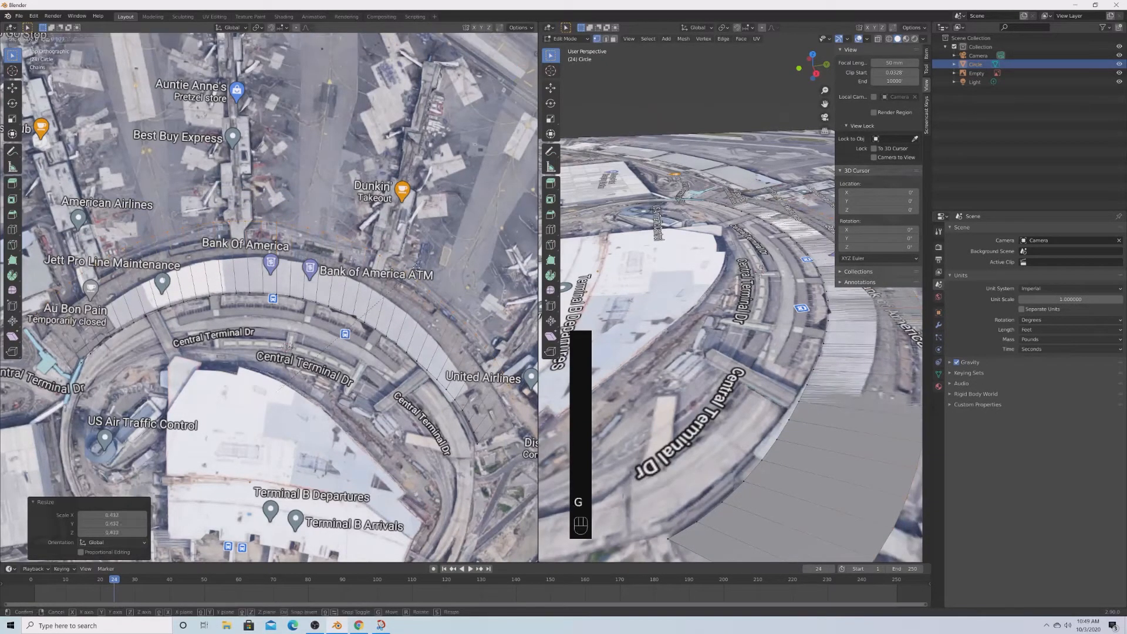
key("y")
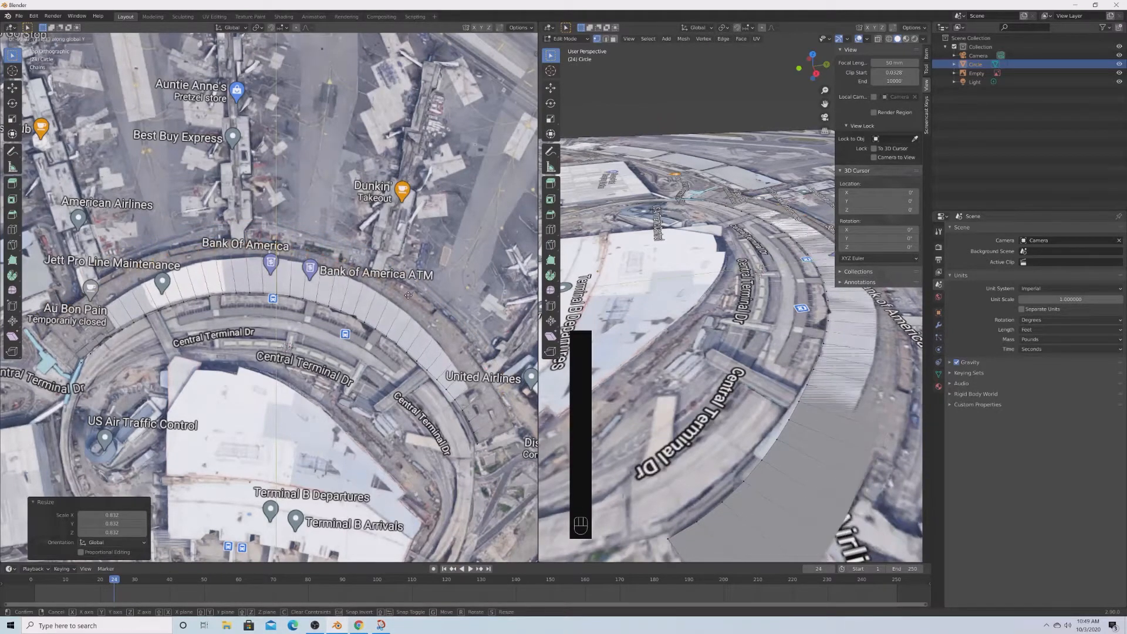
left_click(408, 296)
key("s")
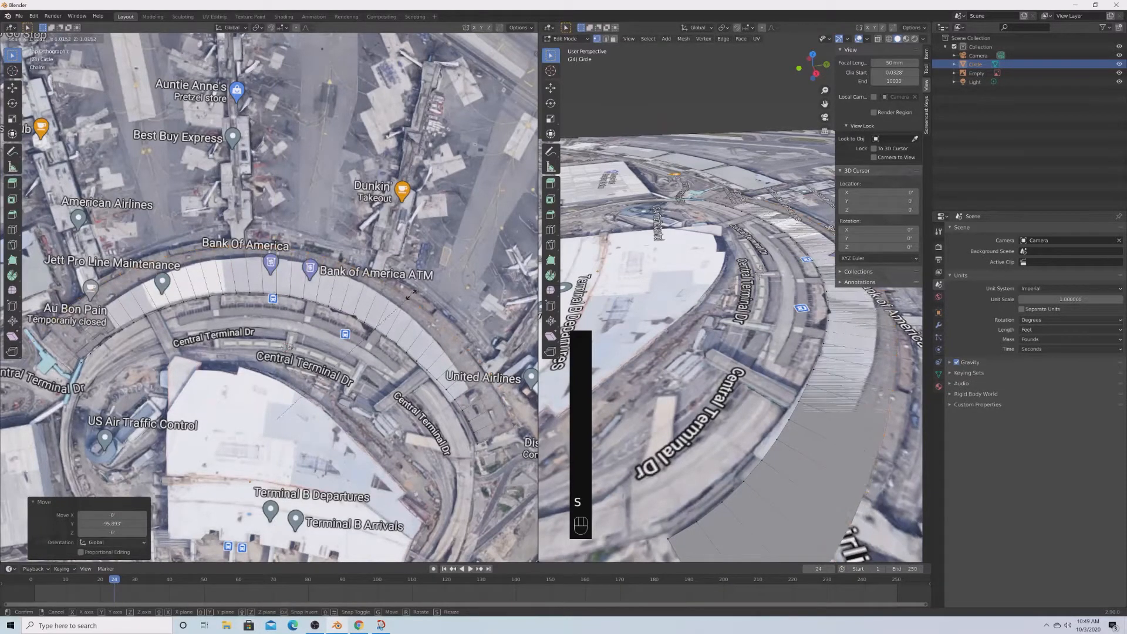
left_click(411, 295)
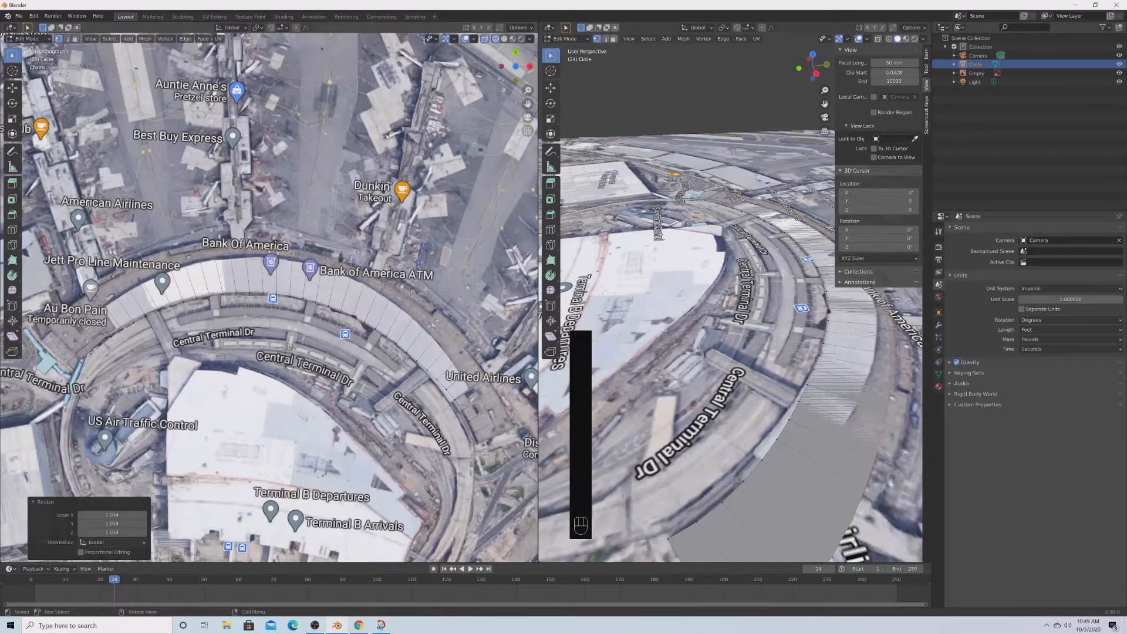
Return to Object Mode and lower the satellite reference image along its local Z axis by about 132 ft, below the curved strip.
key("Tab")
middle_click_drag(775, 382, 782, 397)
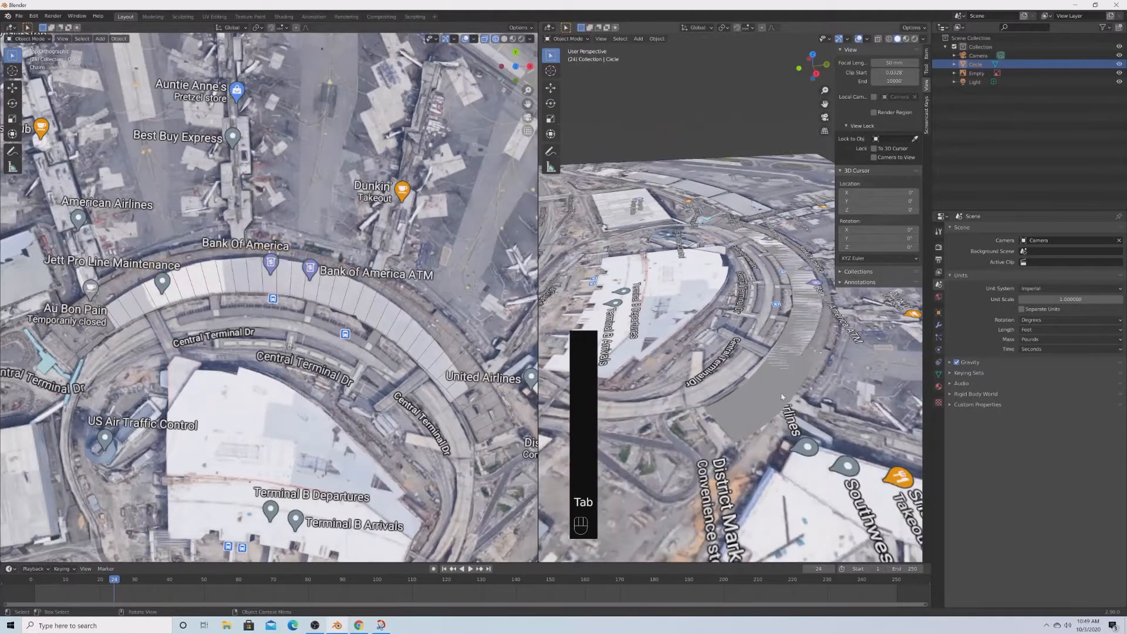
left_click(842, 403)
key("g")
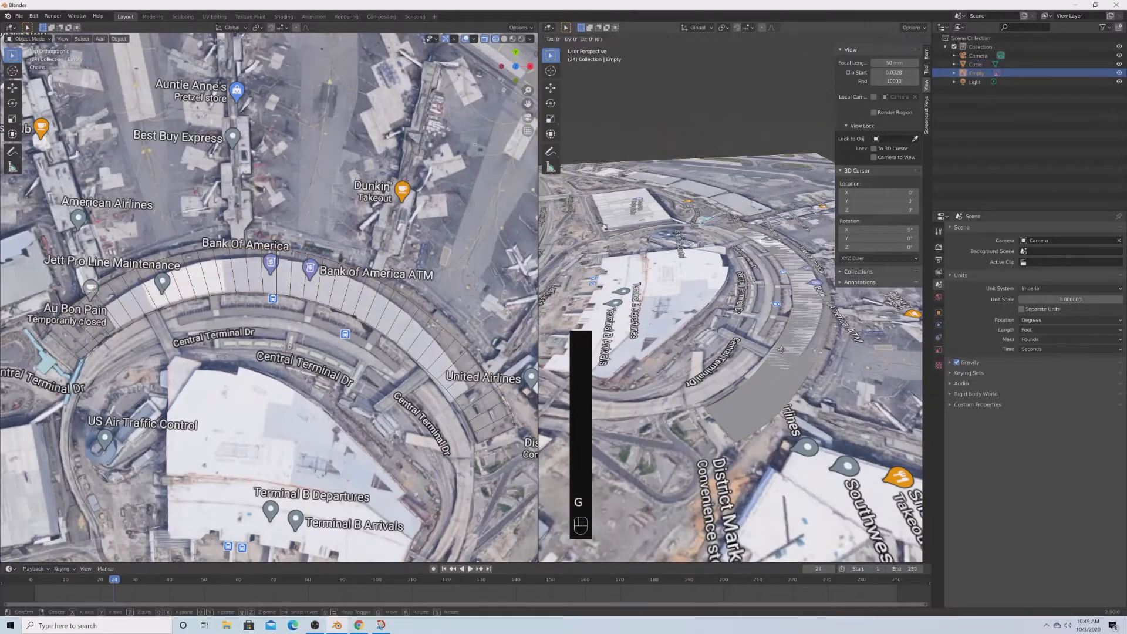
key("z")
key("z")
left_click(788, 381)
middle_click_drag(789, 379, 791, 365)
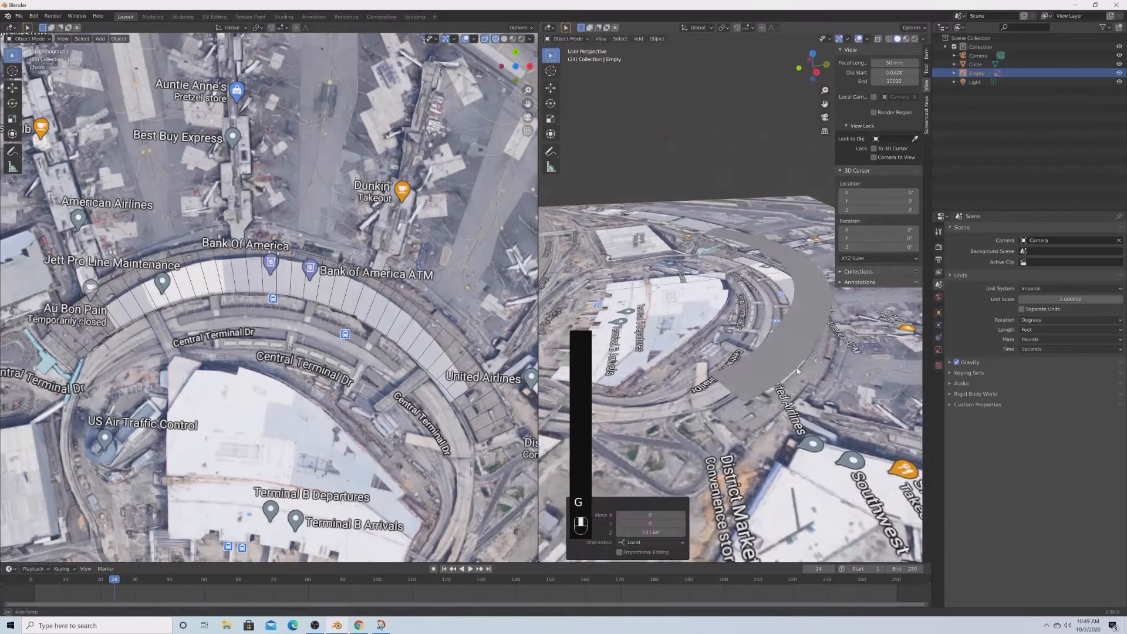
Select the curved strip and enter Edit Mode with nothing selected, viewing it at a low angle above the reference image.
left_click_drag(791, 365, 779, 347)
middle_click_drag(780, 347, 754, 322)
left_click(673, 294)
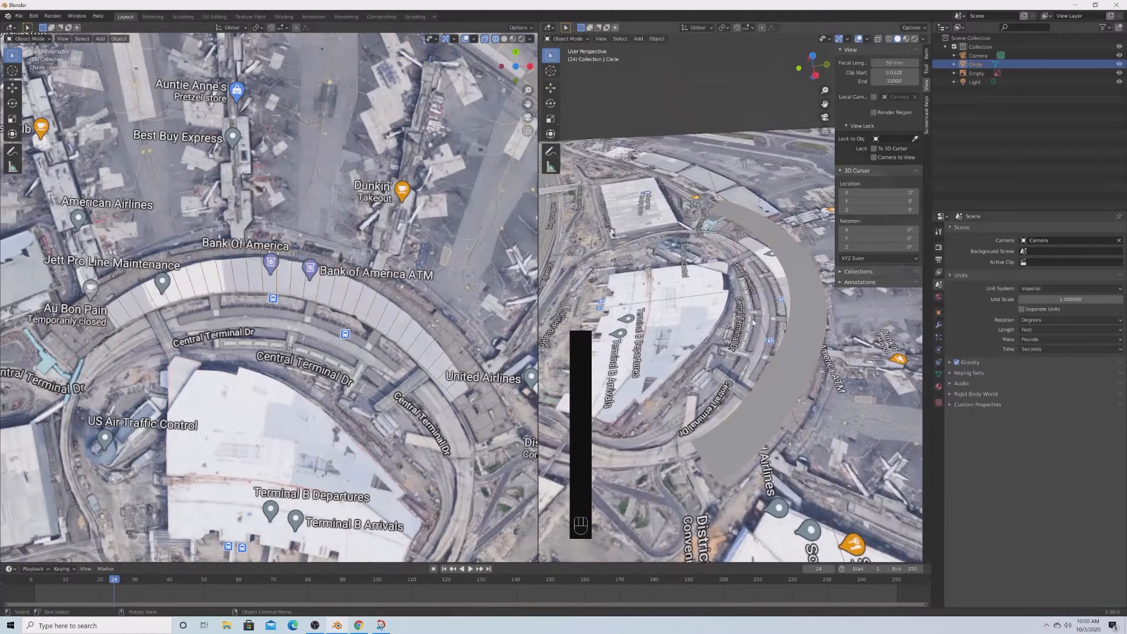
scroll(754, 323, "up", 3)
middle_click_drag(802, 434, 637, 395)
scroll(777, 409, "up", 2)
key("Tab")
key("alt+a")
middle_click_drag(696, 396, 800, 387)
scroll(800, 387, "down", 1)
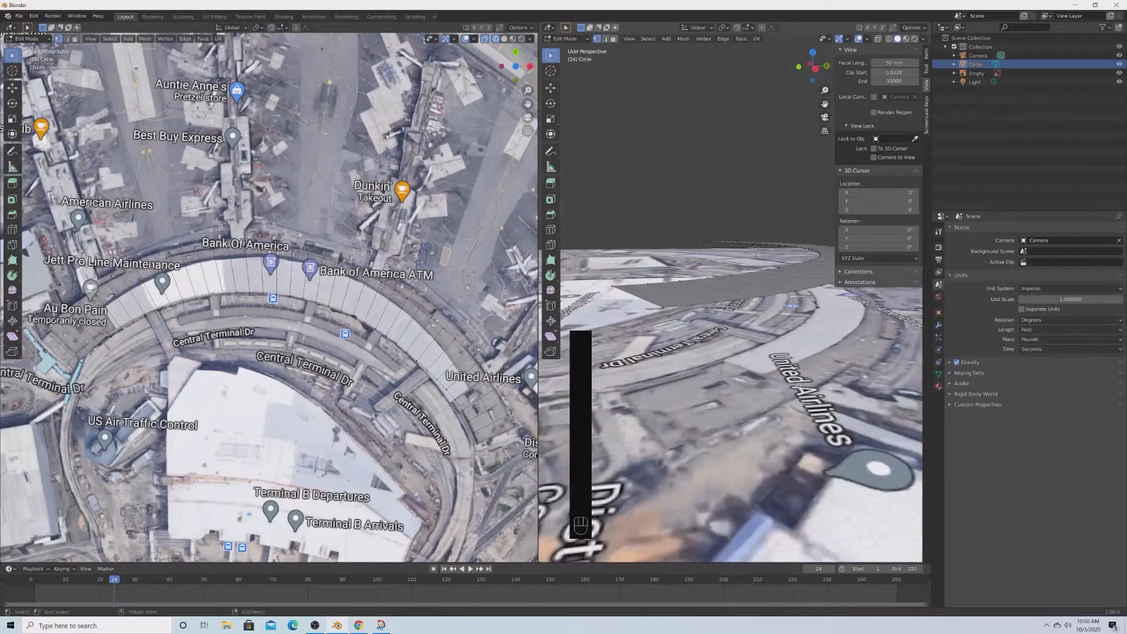
scroll(800, 386, "up", 1)
scroll(801, 379, "down", 5)
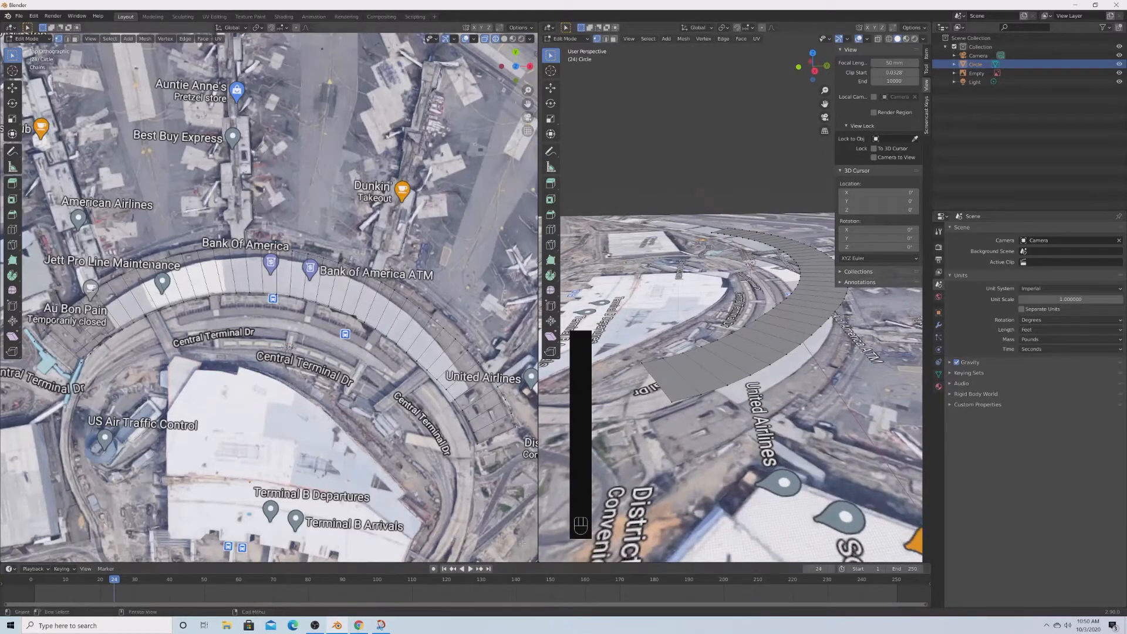
Switch to Google Maps in Chrome to examine the curved terminal roof in 3D, then return to Blender.
left_click(360, 625)
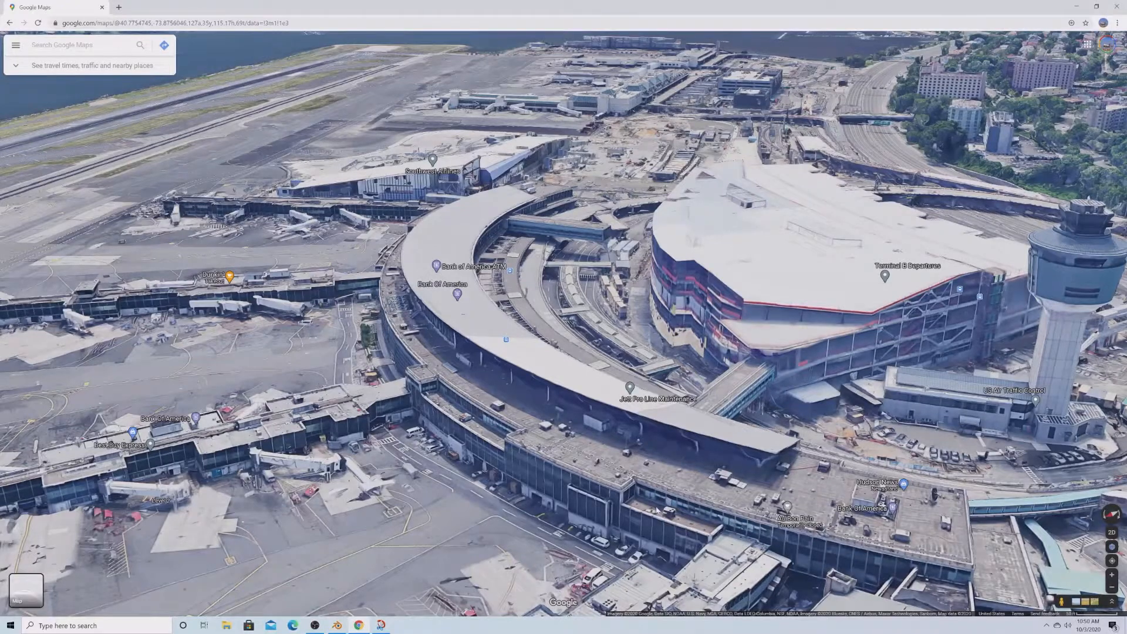
scroll(658, 510, "down", 3)
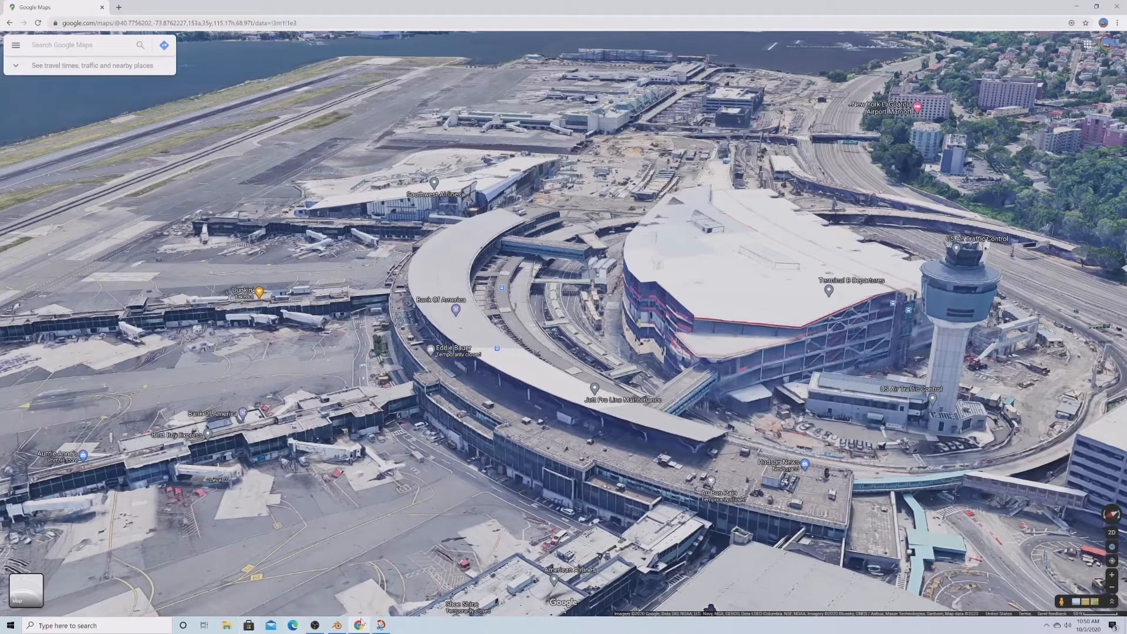
left_click(337, 625)
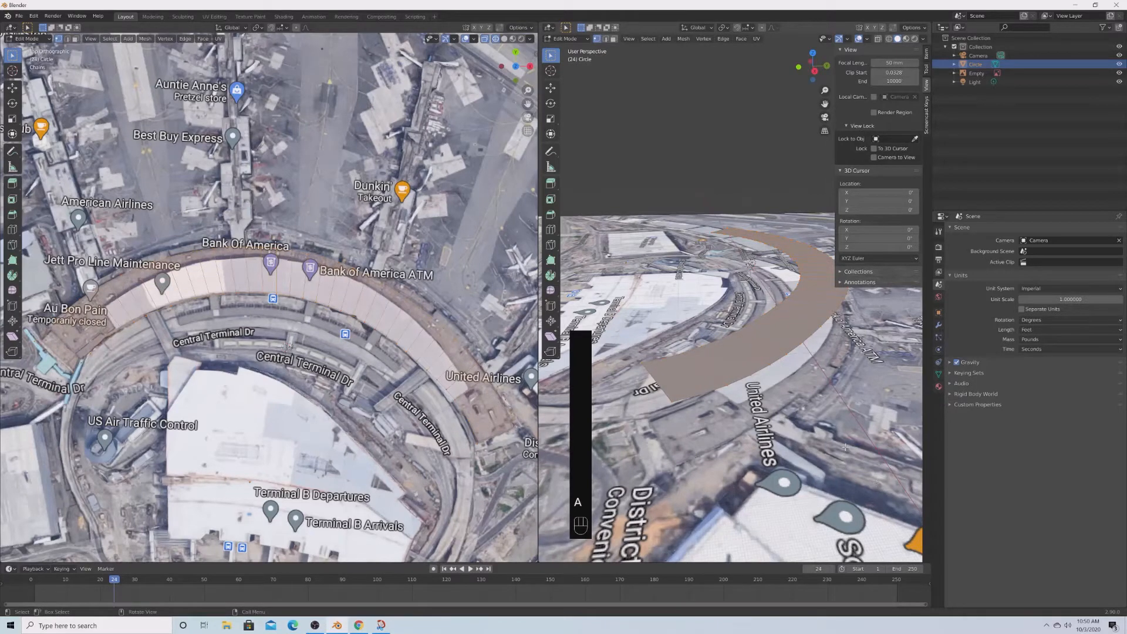
key("e")
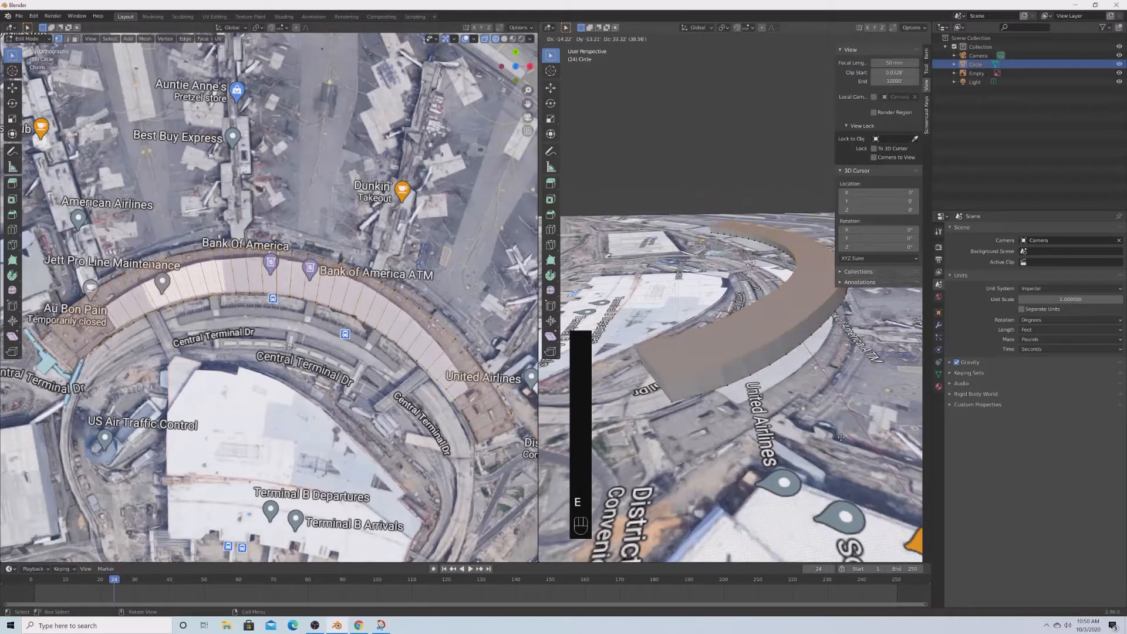
key("z")
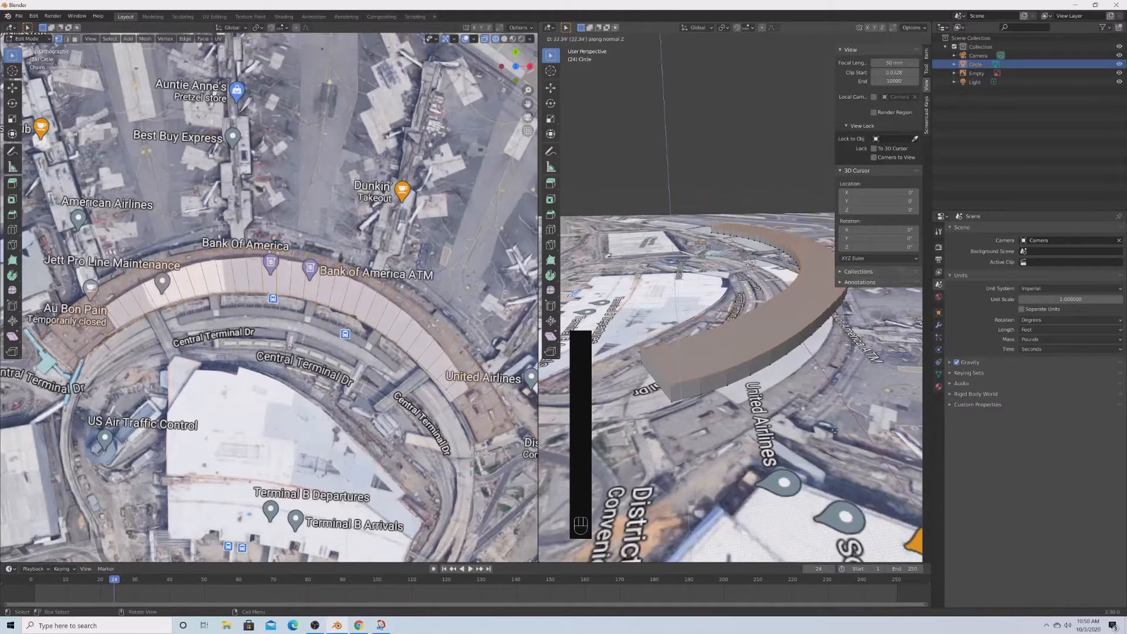
key("z")
key("z")
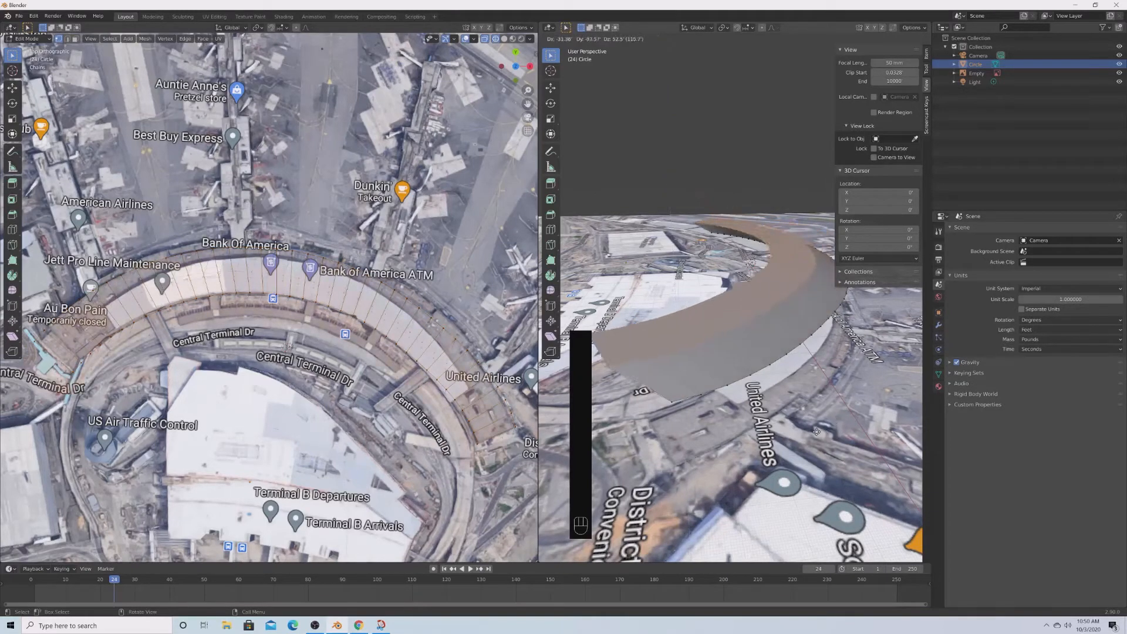
right_click(817, 432)
key("z")
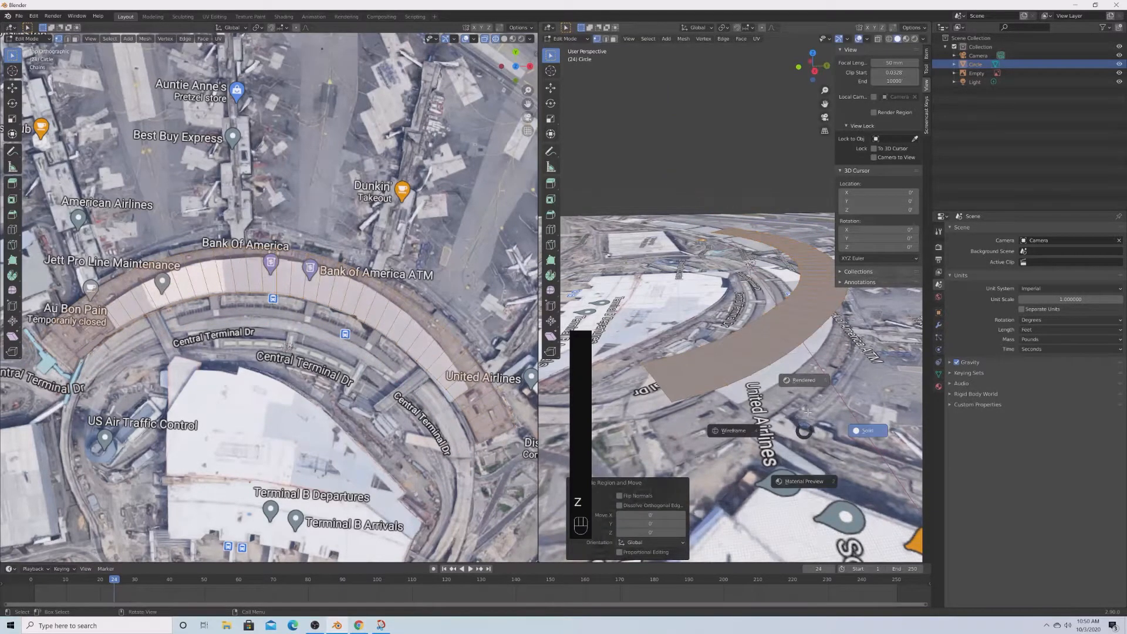
left_click(809, 414)
key("Escape")
key("Escape")
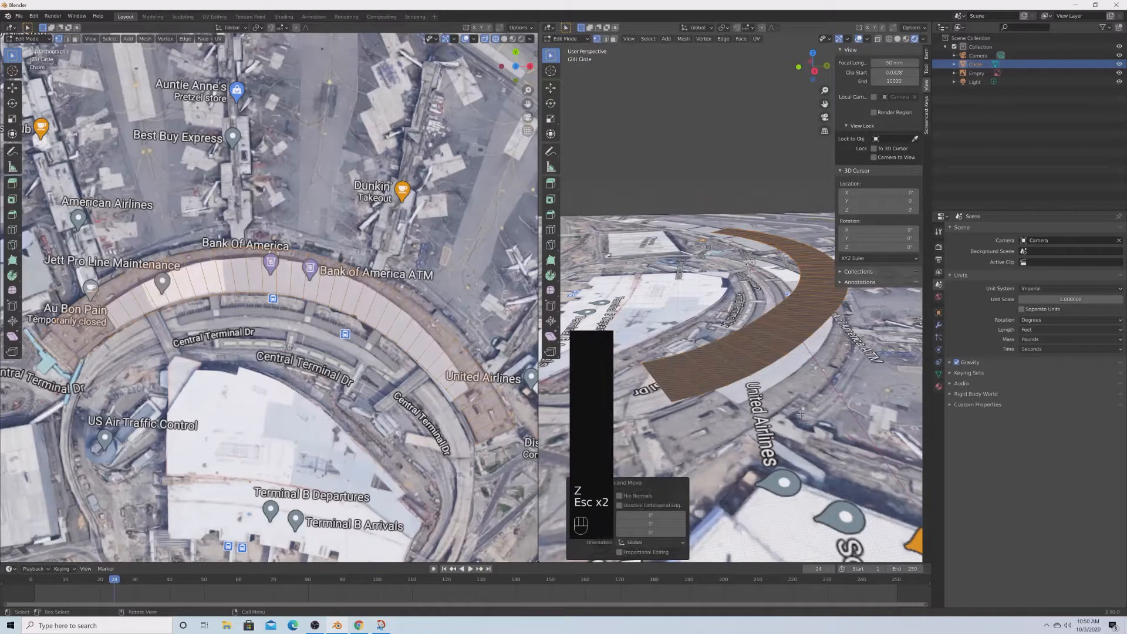
key("ctrl+z")
key("ctrl+z")
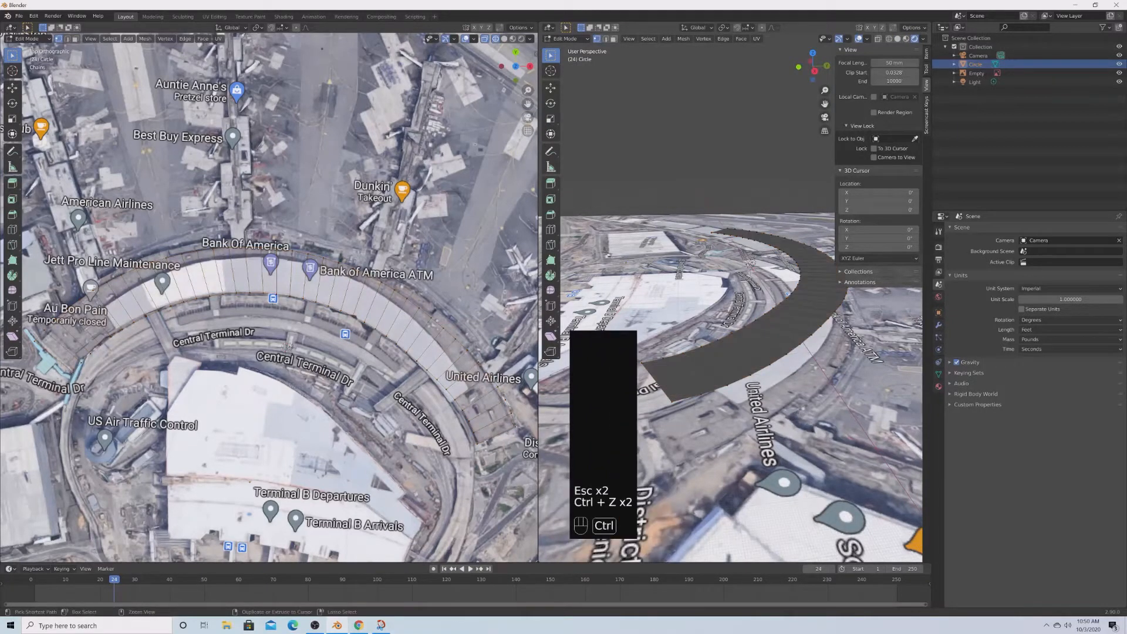
key("z")
left_click(810, 414)
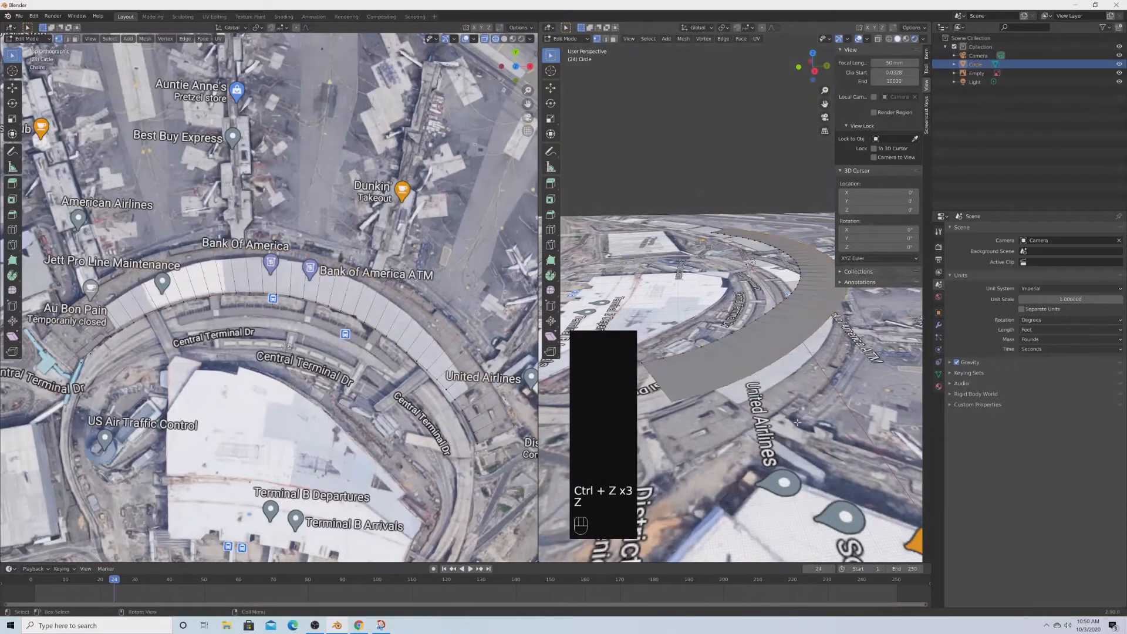
Select the whole curved strip and extrude it upward along Z by about 61 ft.
scroll(797, 423, "up", 2)
key("a")
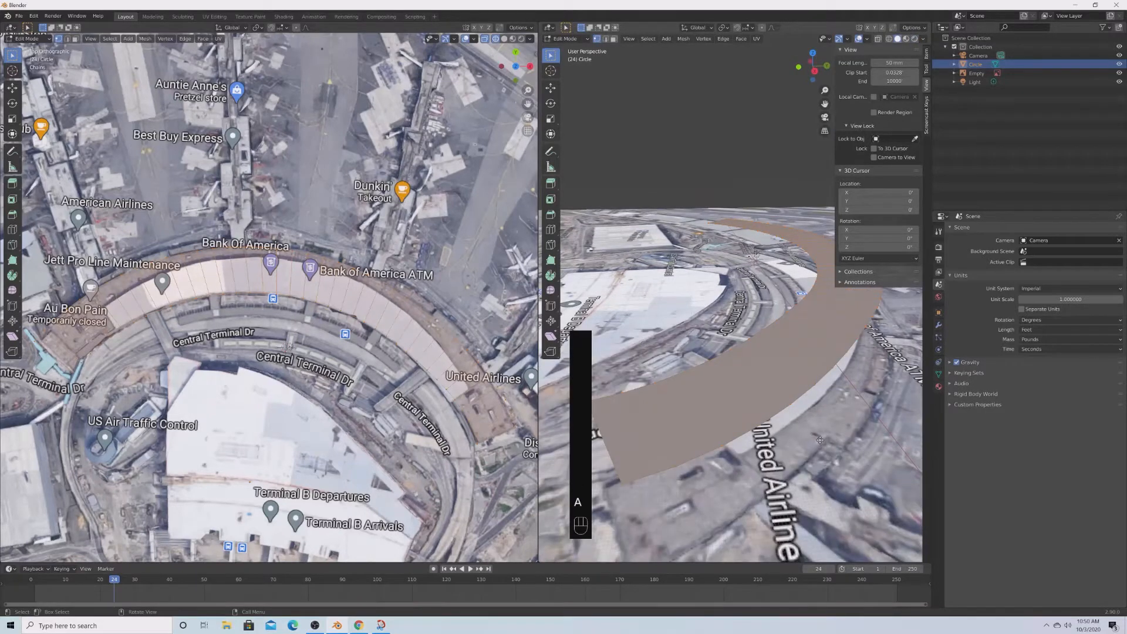
key("e")
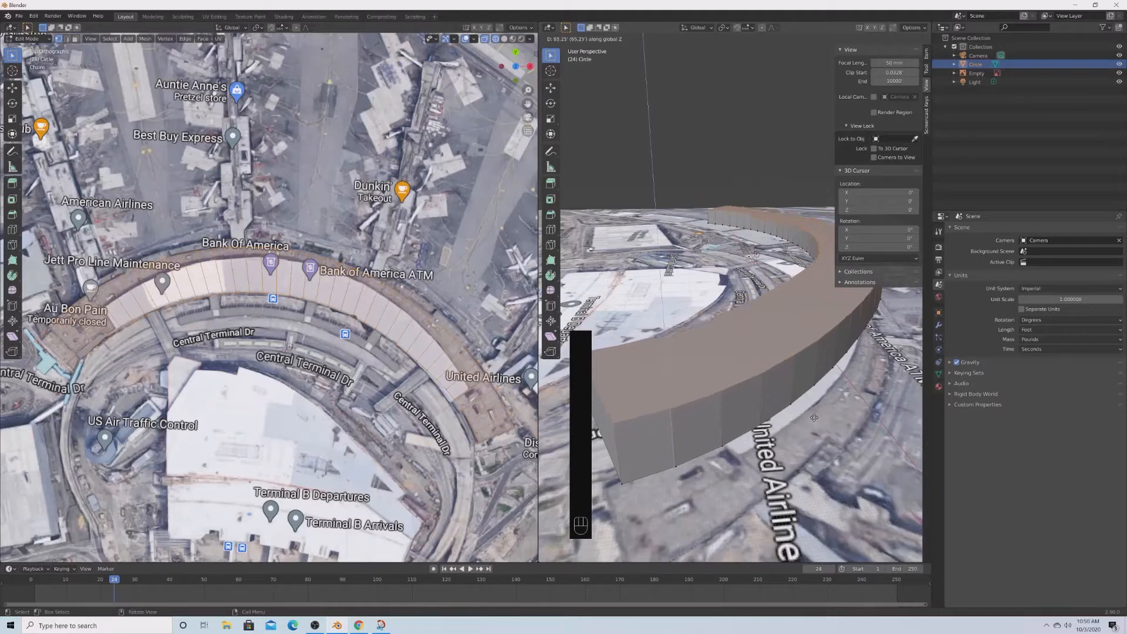
left_click(815, 418)
middle_click_drag(815, 417, 714, 484)
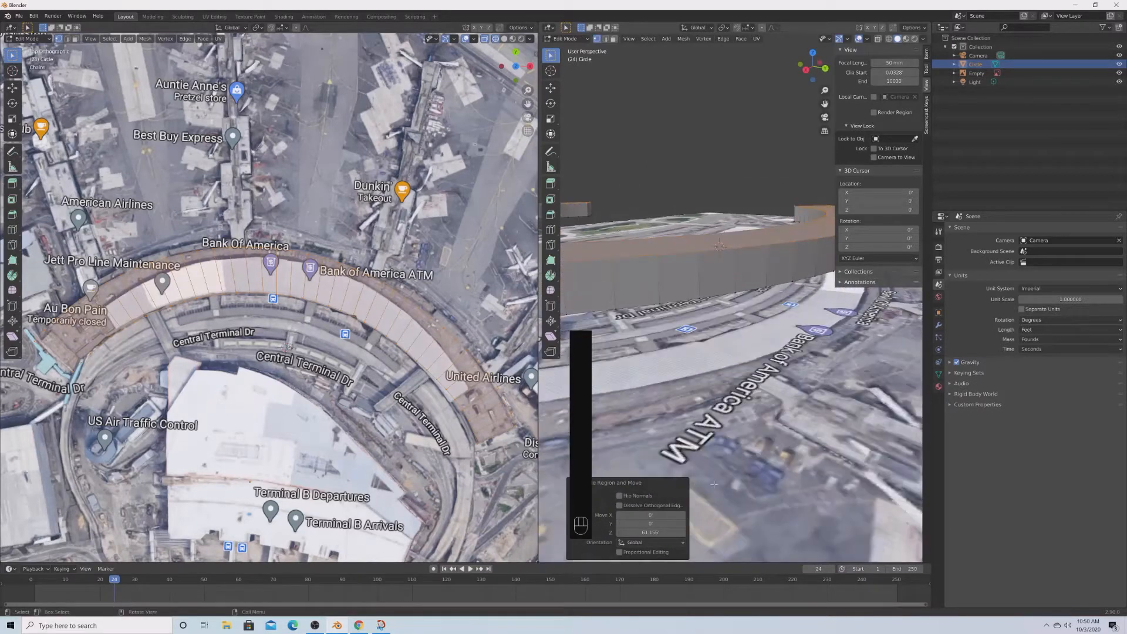
left_click(365, 630)
left_click(343, 628)
Box-select the leftover arc piece separate from the terminal strip in wireframe, delete its vertices, and return to solid shading.
scroll(751, 361, "down", 8)
middle_click_drag(726, 357, 839, 389)
key("alt+a")
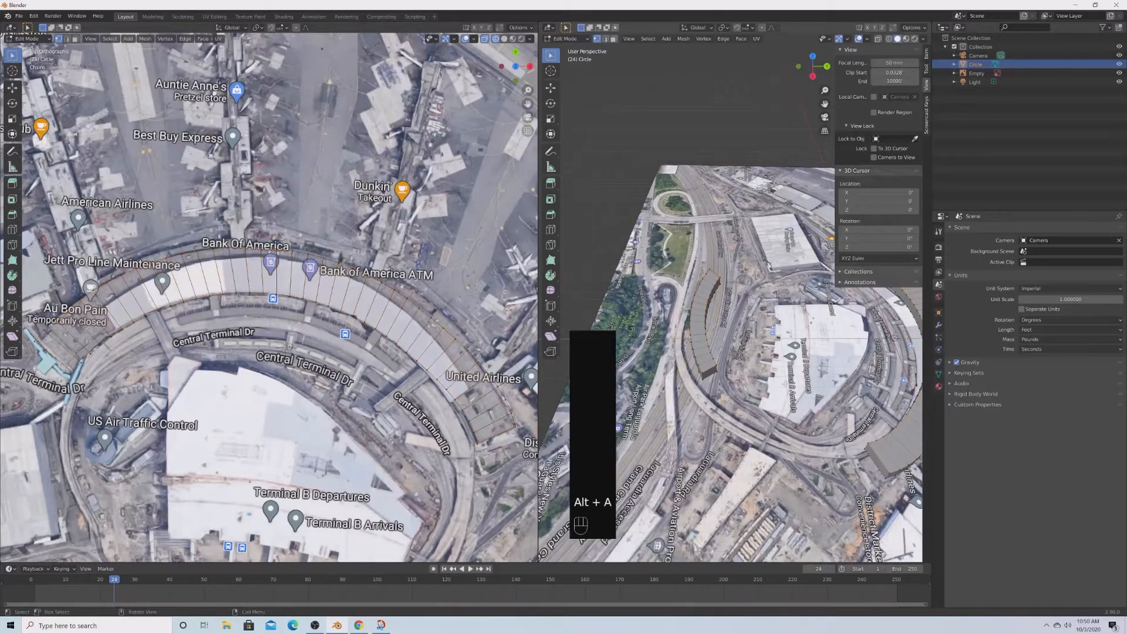
key("z")
left_click(728, 378)
key("b")
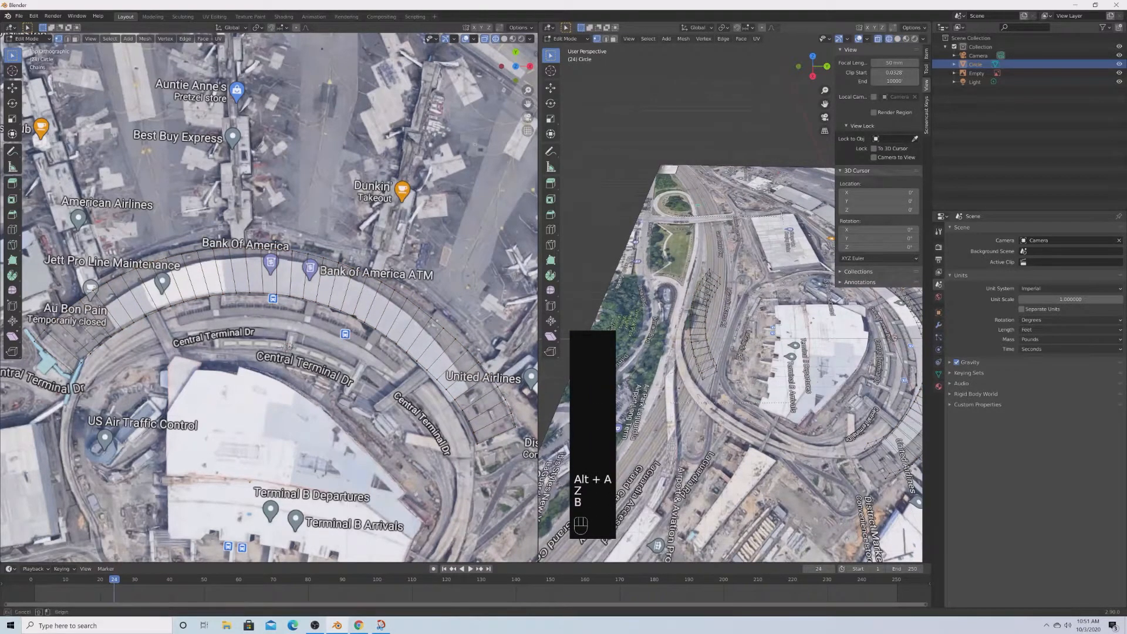
left_click_drag(782, 217, 783, 218)
key("z")
left_click(836, 260)
key("x")
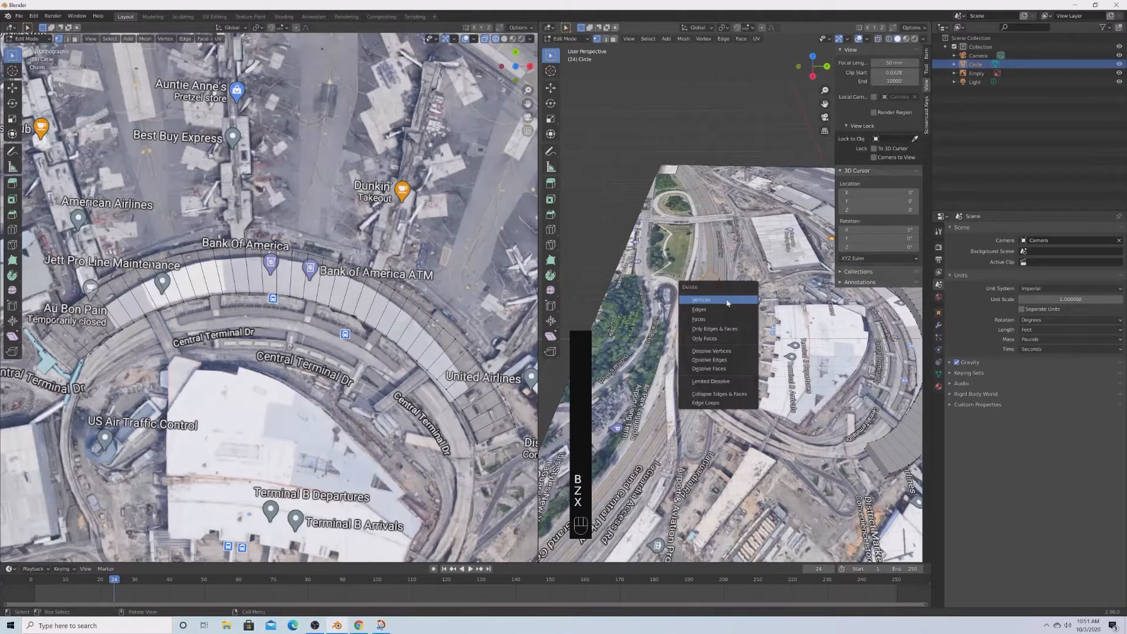
left_click(728, 301)
middle_click_drag(728, 302, 770, 360)
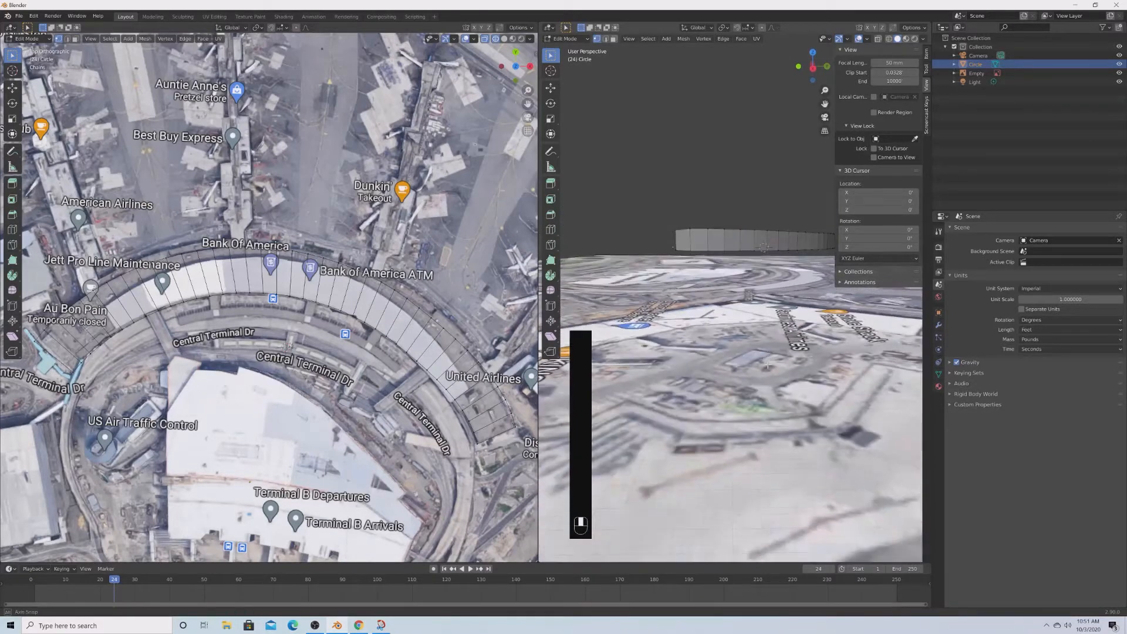
Box-select only the top of the extruded terminal strip in wireframe and return to solid shading.
key("z")
scroll(707, 342, "down", 4)
middle_click_drag(707, 343, 737, 273)
key("alt+a")
key("b")
left_click_drag(704, 266, 794, 239)
middle_click_drag(781, 253, 759, 335)
key("z")
left_click(821, 335)
scroll(821, 338, "up", 5)
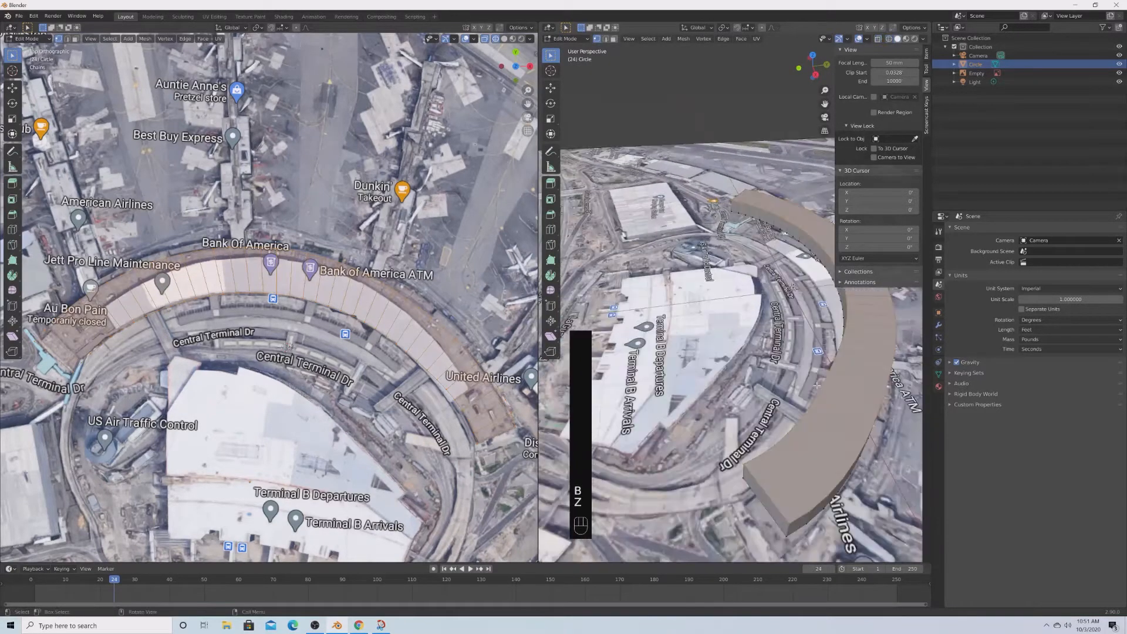
middle_click_drag(839, 377, 766, 369, "shift")
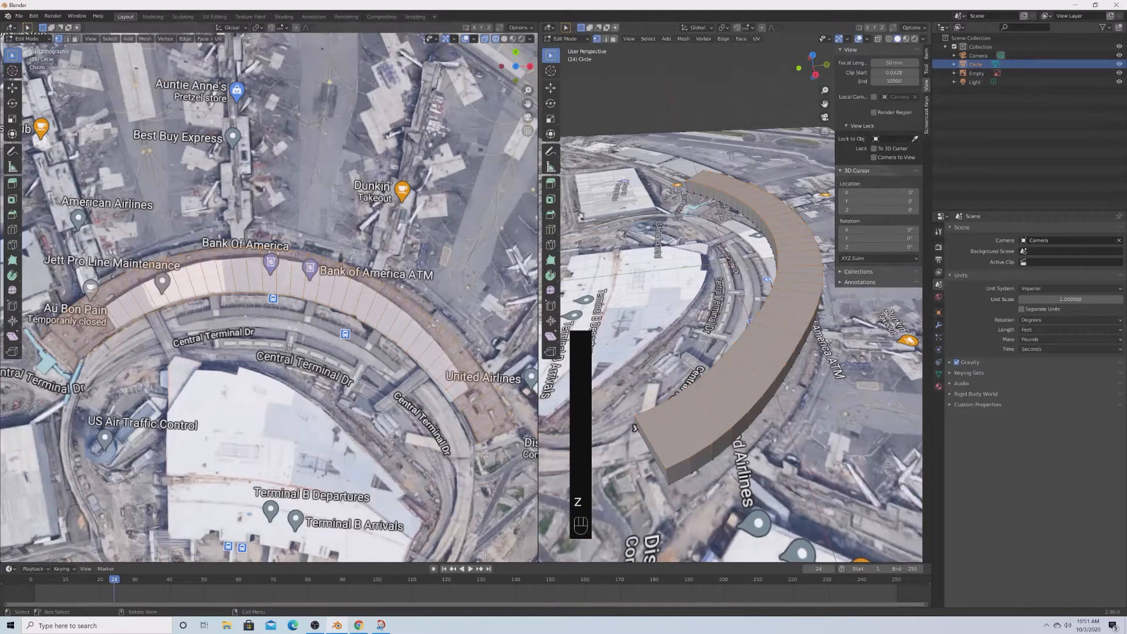
Check the terminal's height in Google Maps in Chrome, and in Blender raise the selected top along Z by about 21 ft.
left_click(359, 624)
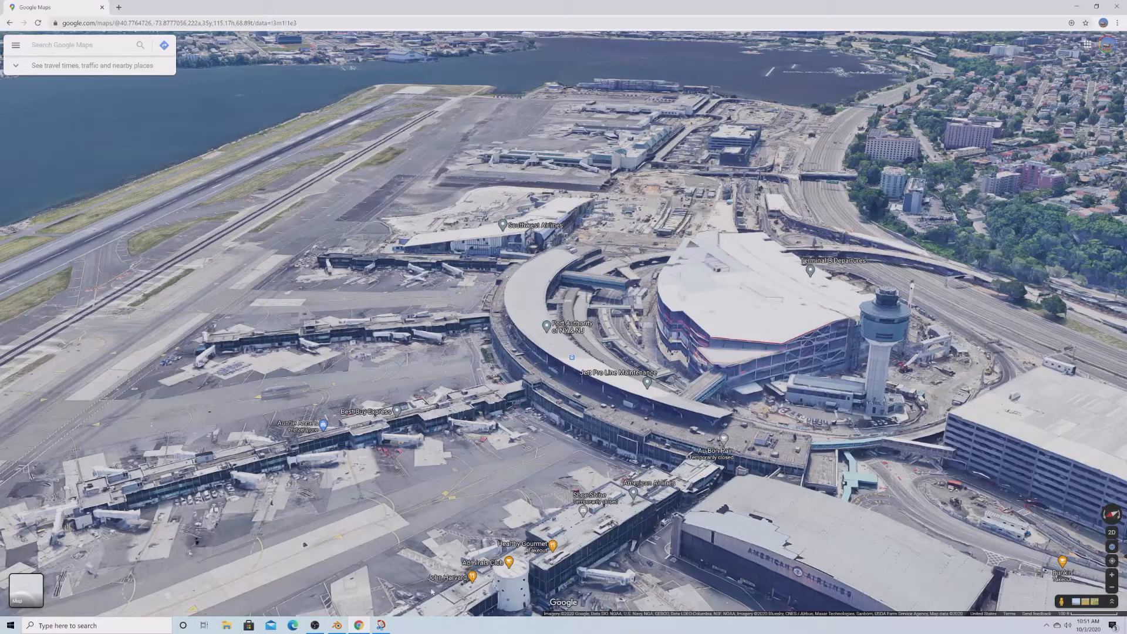
left_click(334, 625)
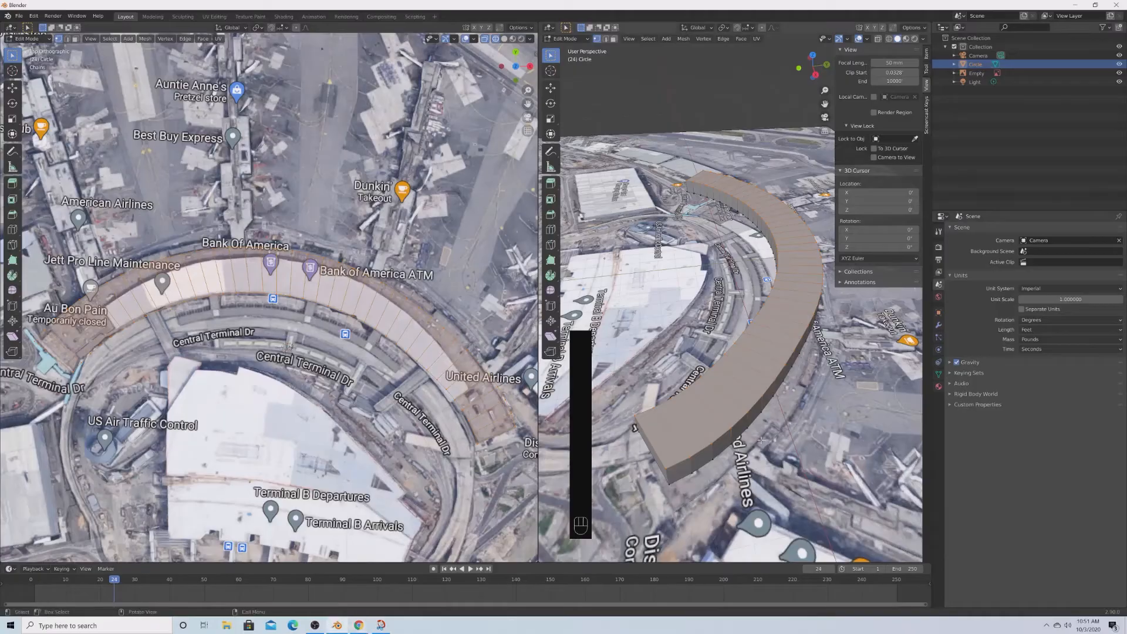
middle_click_drag(800, 466, 751, 420)
key("g")
key("z")
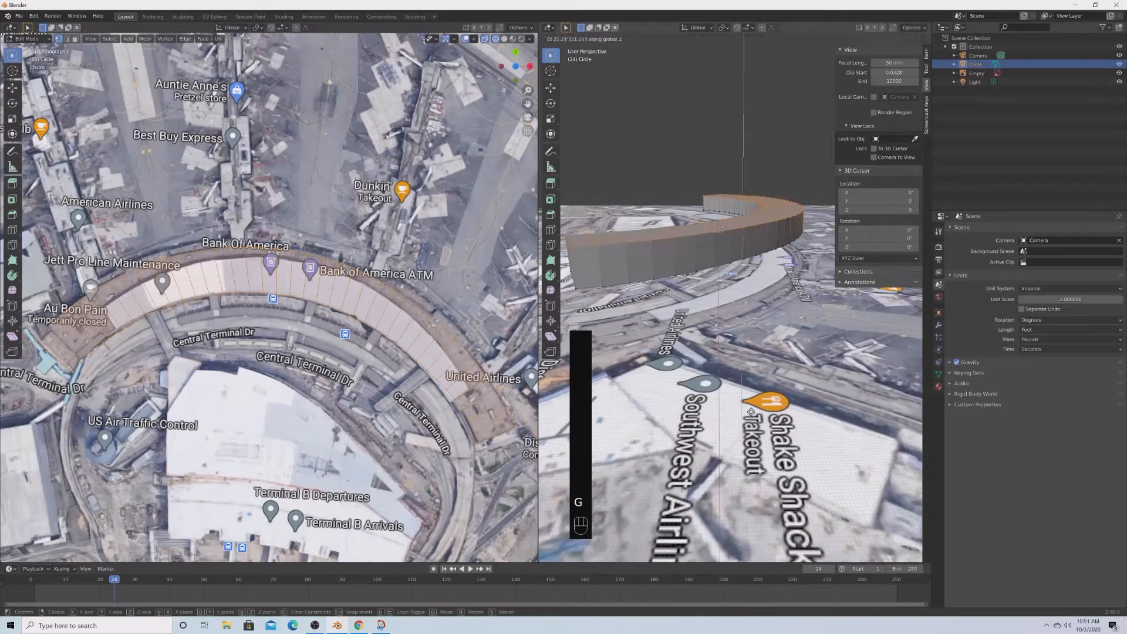
left_click(752, 411)
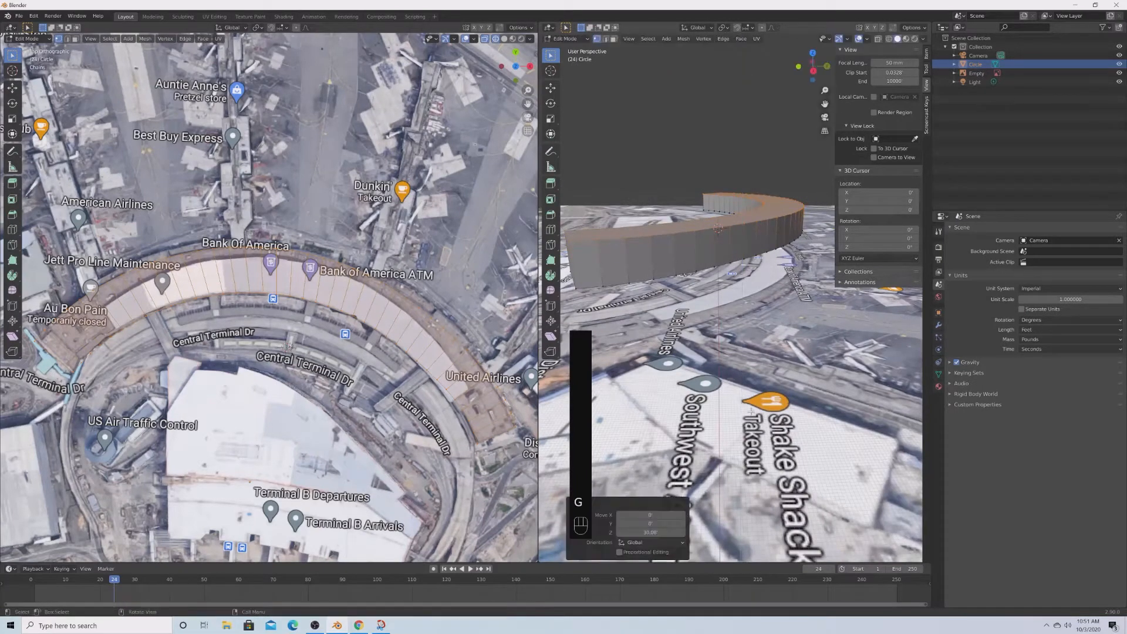
Examine the roof beside the control tower in Google Maps, and in Blender lower the strip's top by about 7.8 ft along Z.
left_click(359, 624)
scroll(788, 386, "up", 4)
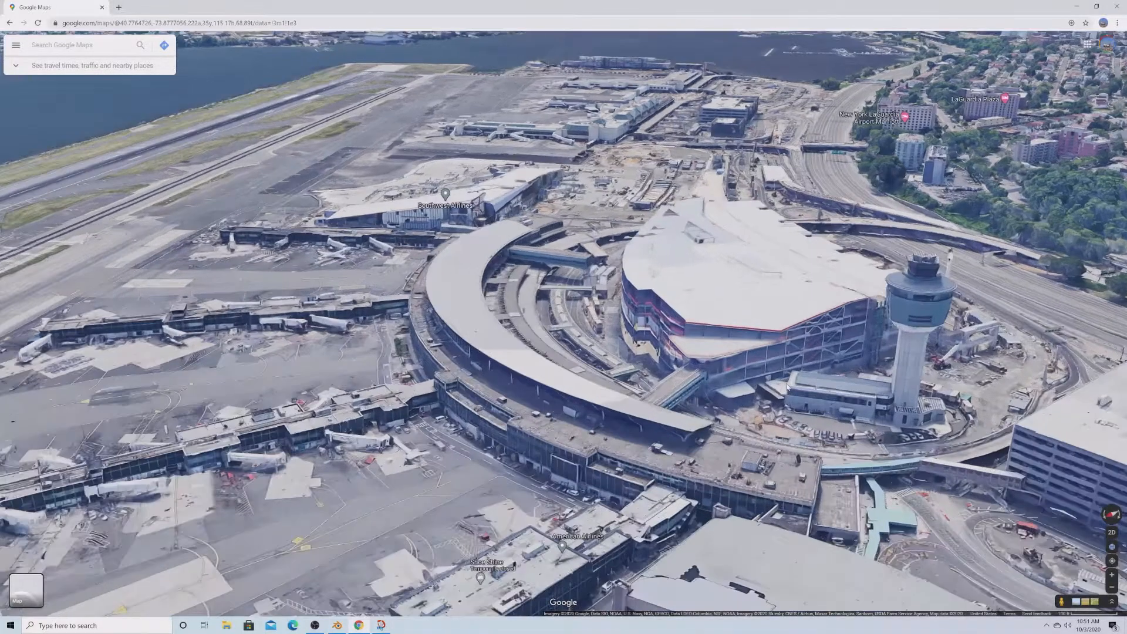
left_click_drag(787, 386, 616, 451, "ctrl")
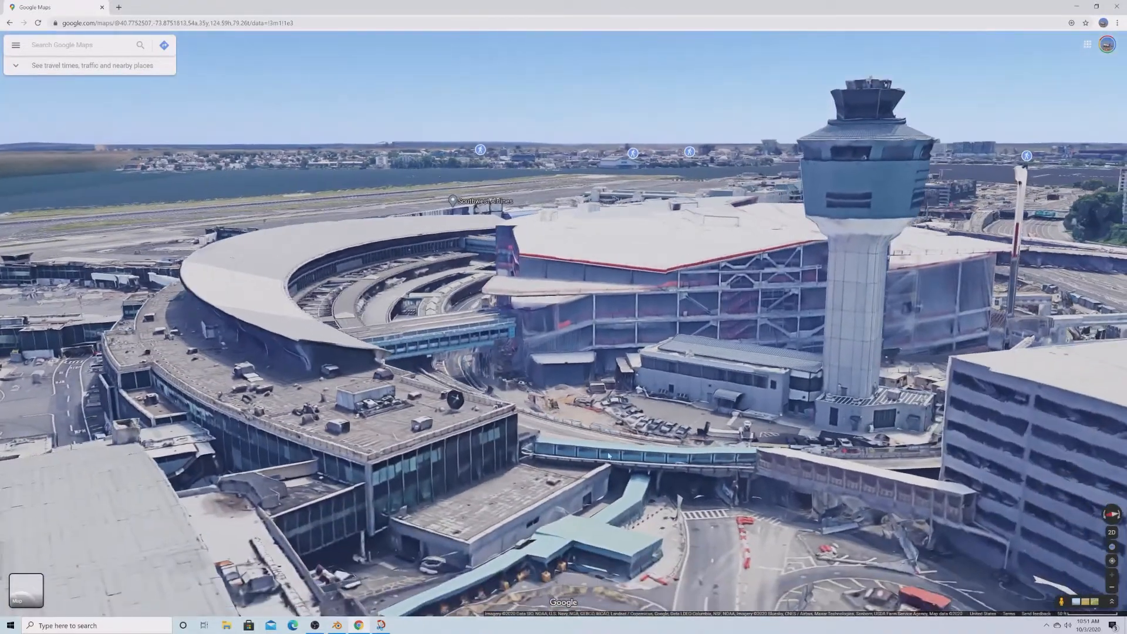
left_click(336, 626)
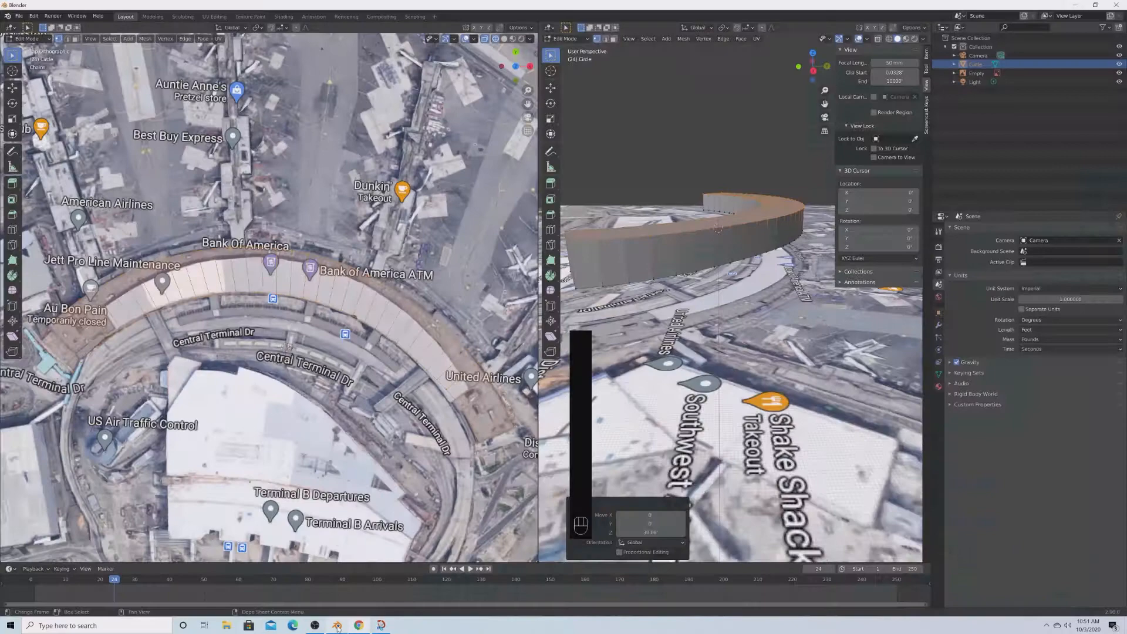
key("g")
key("z")
left_click(743, 380)
mouse_move(743, 380)
middle_mouse_down()
mouse_move(743, 397)
mouse_move(756, 388)
middle_mouse_up()
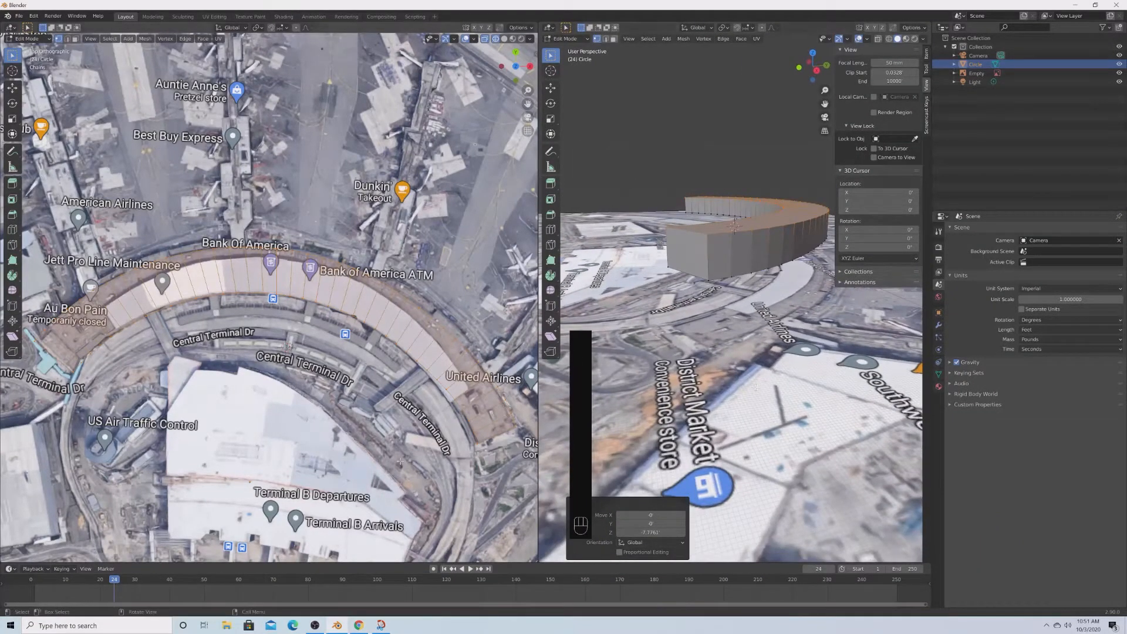
Compare the strip with Google Maps again, deselect everything in Blender, and inspect the block's end near Au Bon Pain.
left_click(344, 627)
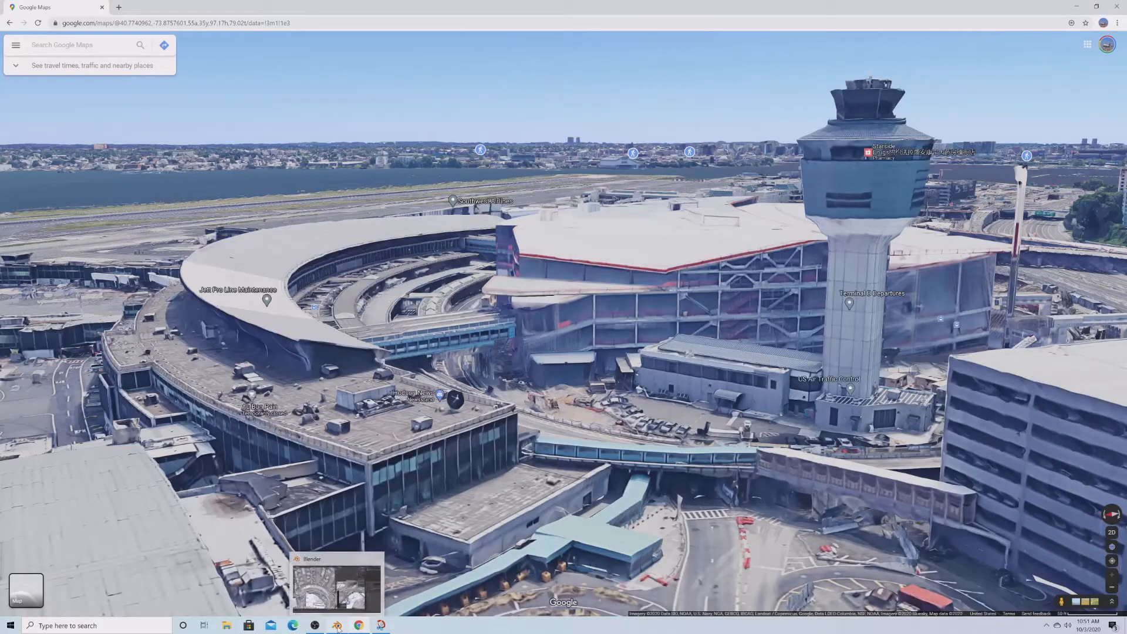
left_click(338, 627)
key("alt+a")
middle_click_drag(721, 383, 865, 404)
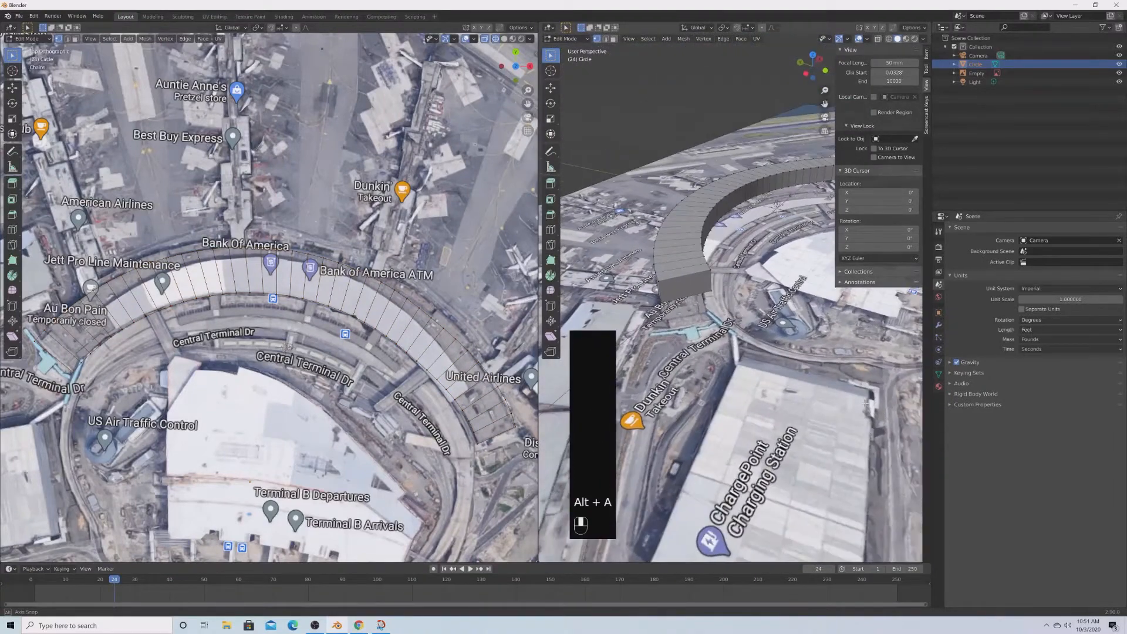
scroll(705, 405, "up", 5)
middle_click_drag(697, 406, 740, 412)
scroll(718, 421, "down", 7)
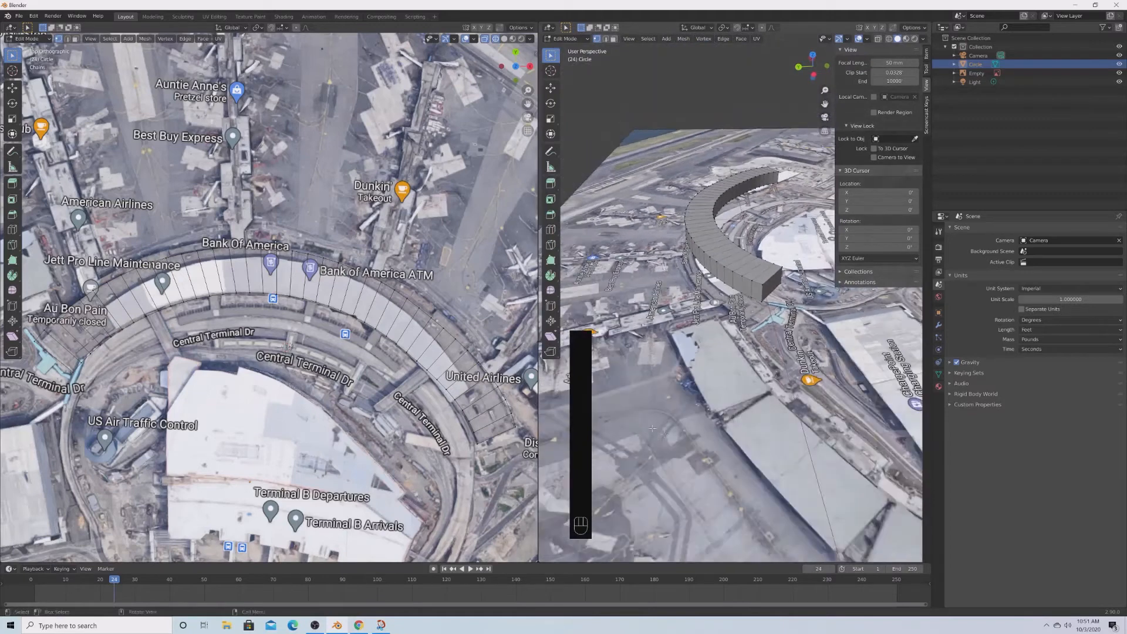
Switch to Google Maps in Chrome to examine the terminal's roof, facade and lower concourse from the apron side, and return to Blender.
left_click(359, 626)
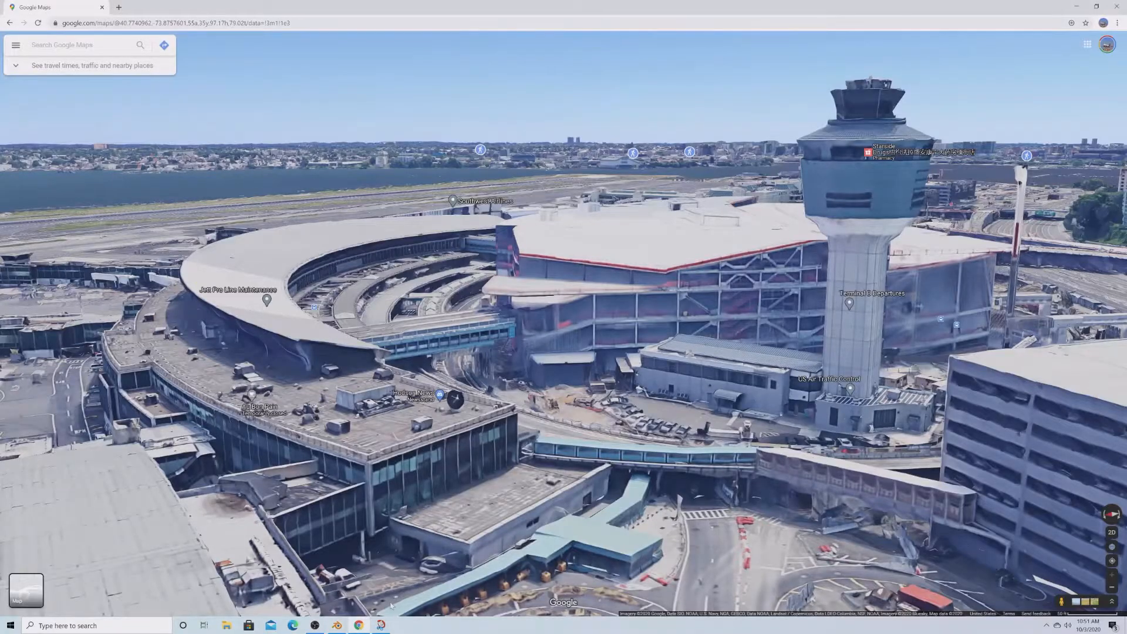
scroll(364, 438, "down", 4)
left_click_drag(365, 440, 560, 434, "ctrl")
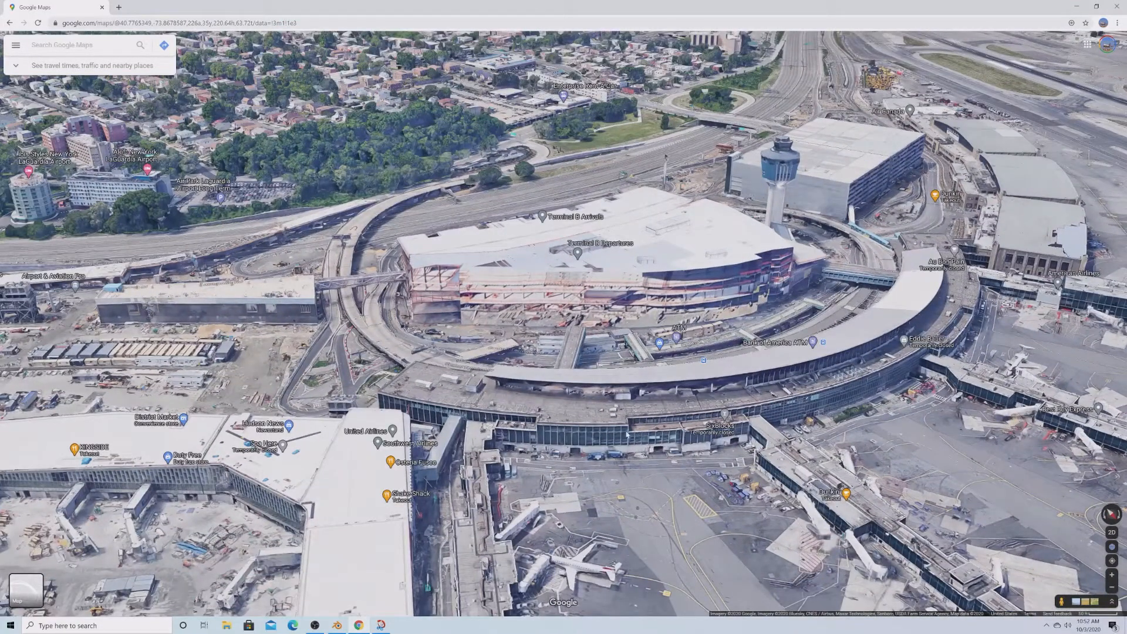
left_click_drag(969, 299, 582, 352)
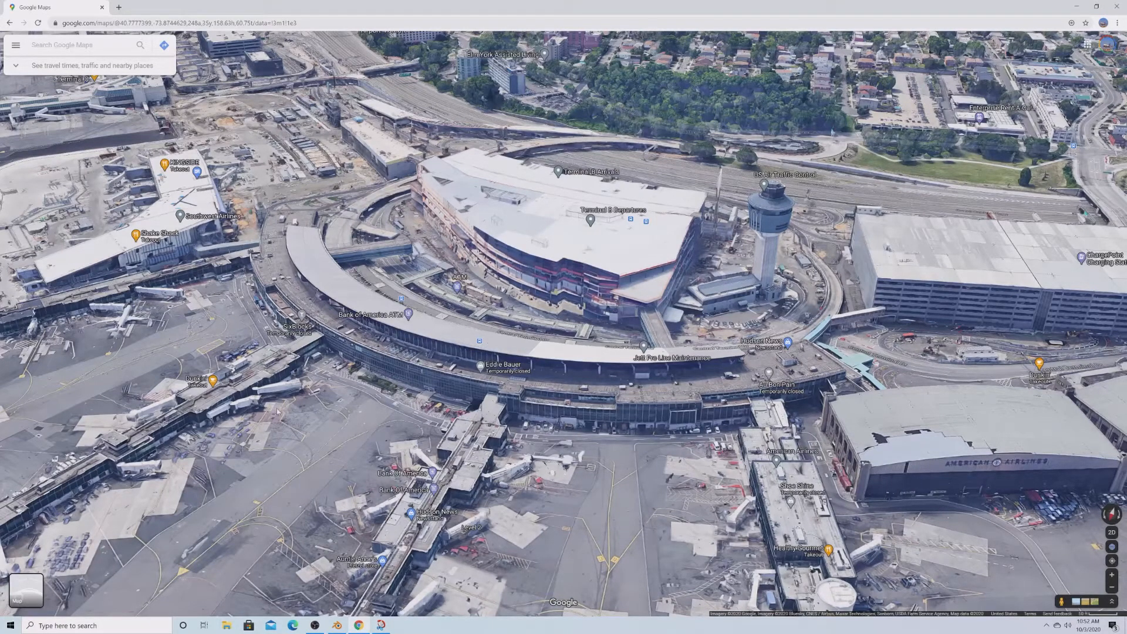
left_click_drag(406, 459, 279, 351, "ctrl")
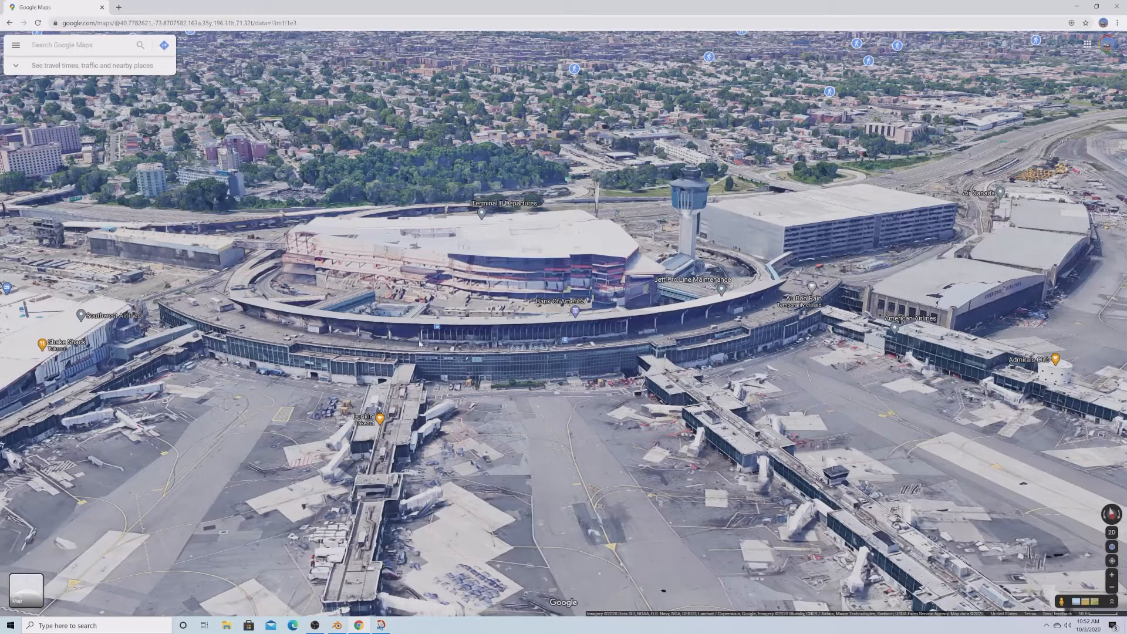
scroll(420, 344, "up", 4)
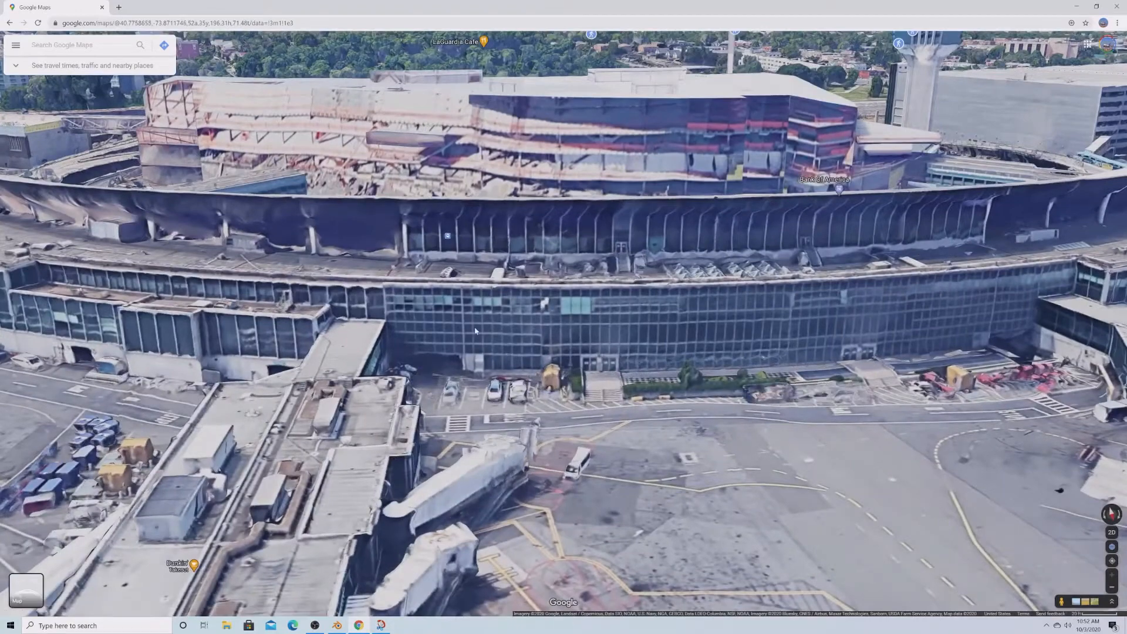
left_click_drag(477, 331, 411, 399, "ctrl")
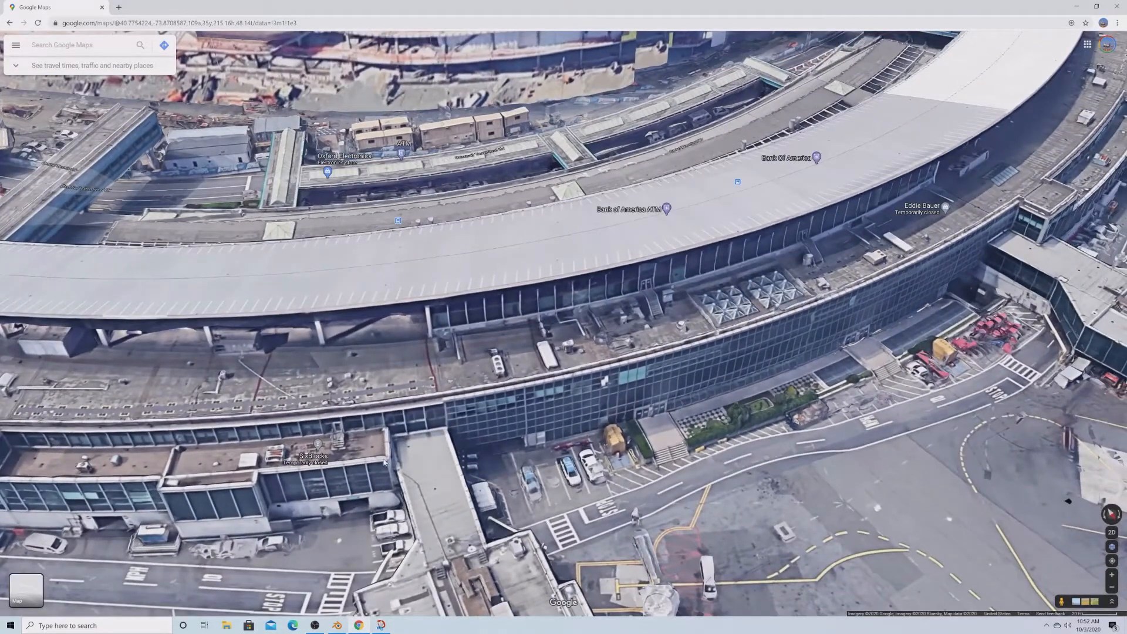
scroll(385, 456, "down", 5)
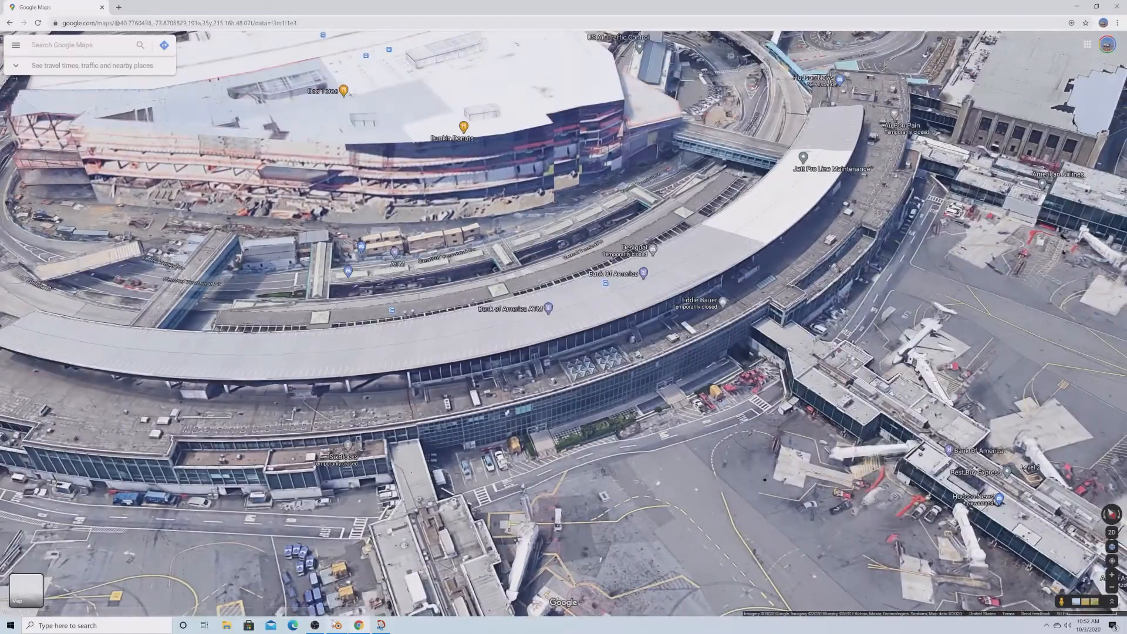
left_click(337, 624)
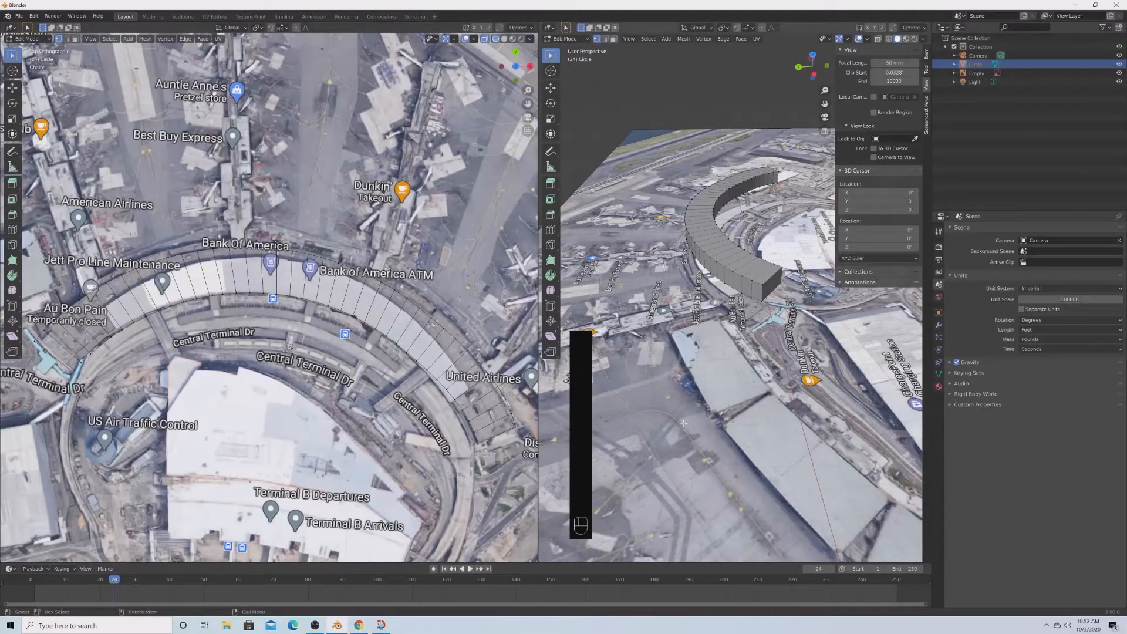
View the strip's end near United Airlines in Blender and examine the same end's roof edge and lower levels in Google Maps.
middle_click_drag(683, 422, 814, 400)
scroll(813, 399, "down", 5)
middle_click_drag(740, 393, 840, 414, "shift")
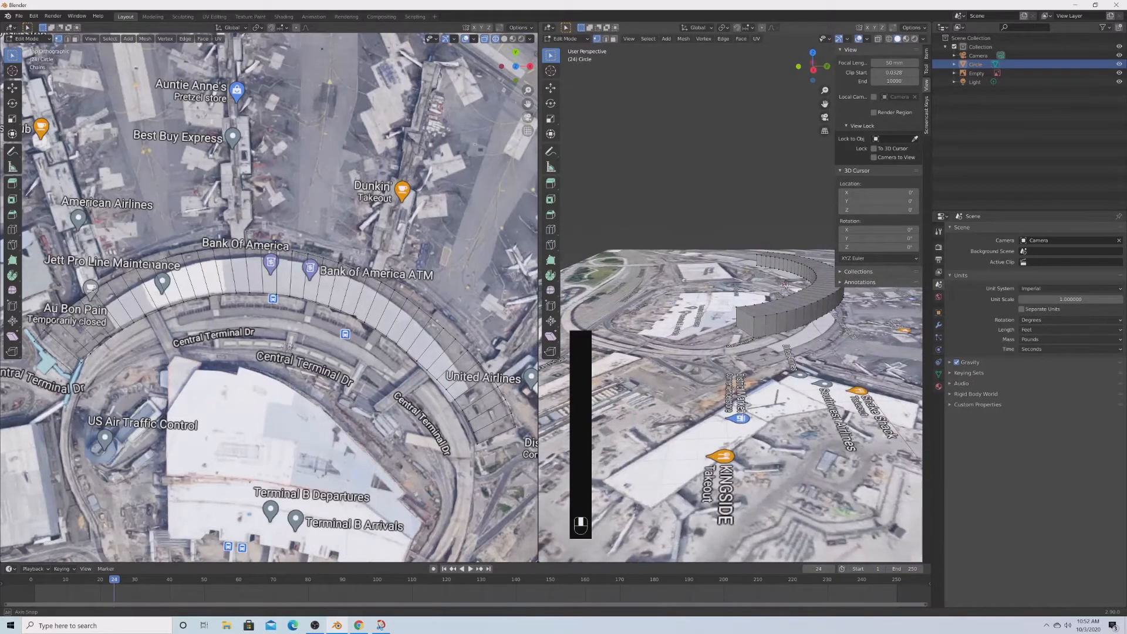
scroll(776, 400, "up", 4)
left_click(359, 625)
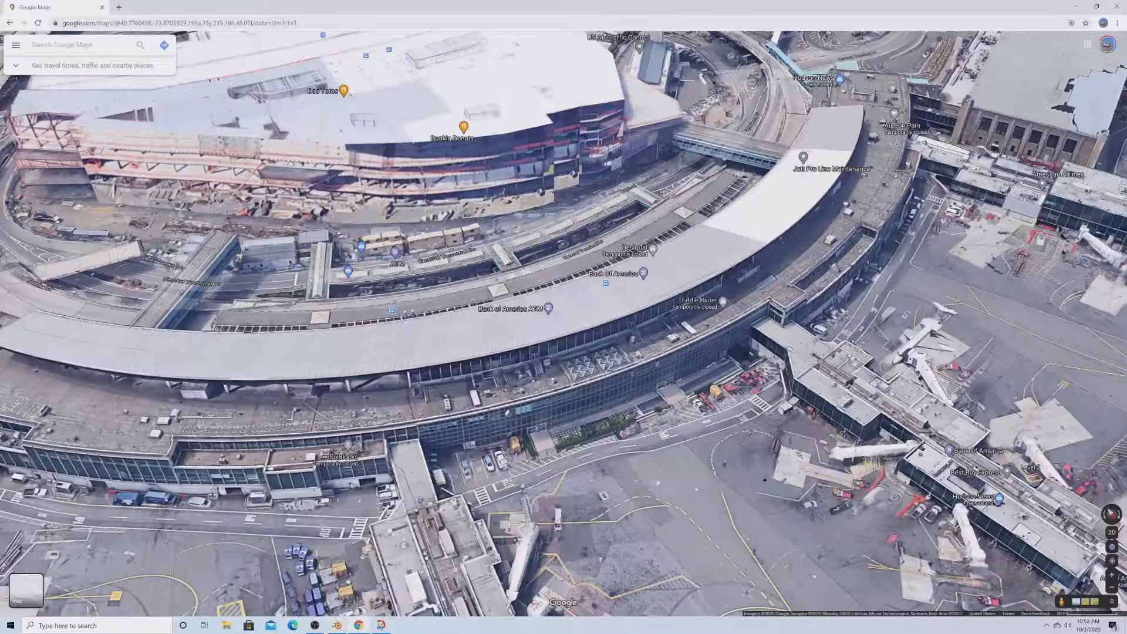
scroll(507, 413, "down", 2)
left_click_drag(508, 399, 596, 418, "ctrl")
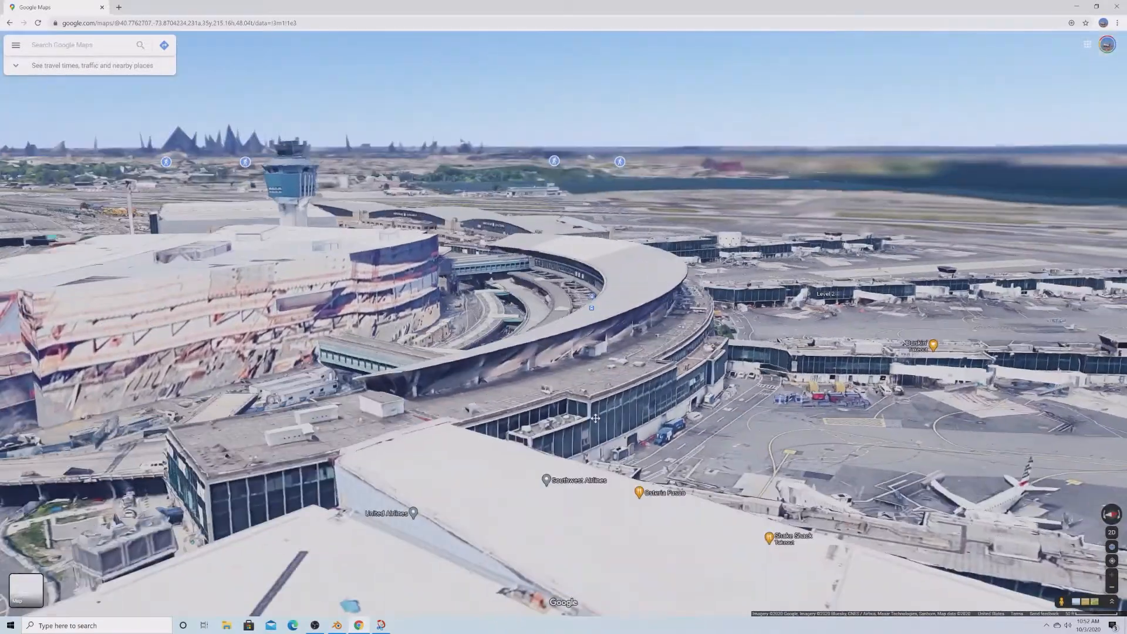
scroll(591, 418, "up", 3)
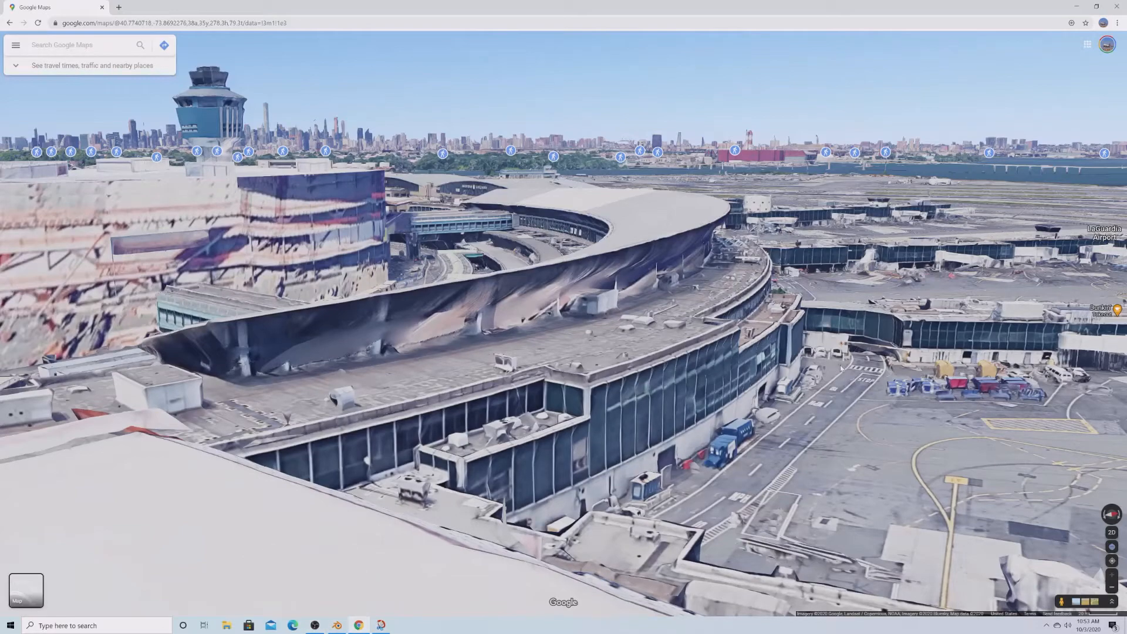
left_click_drag(814, 379, 231, 412, "ctrl")
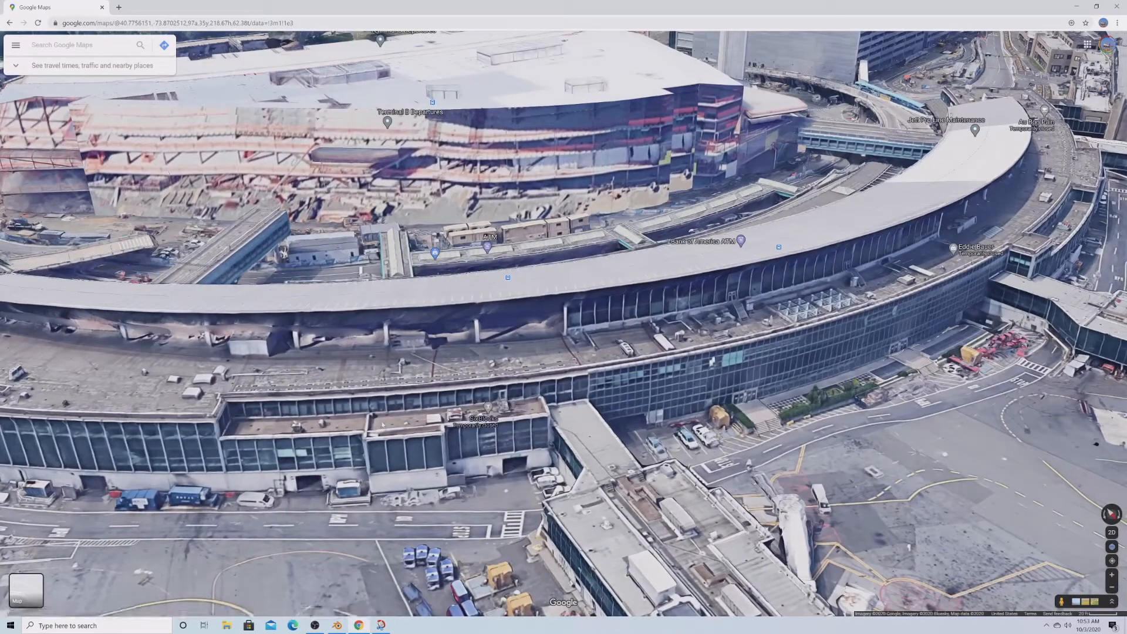
scroll(782, 380, "down", 2)
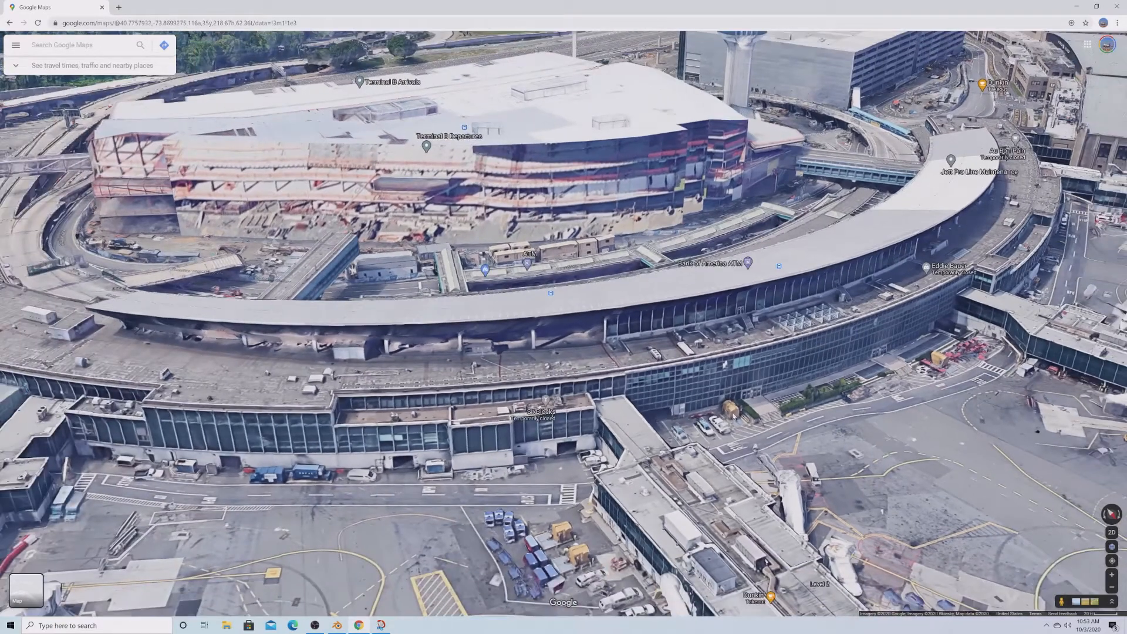
left_click(338, 627)
scroll(846, 376, "up", 2)
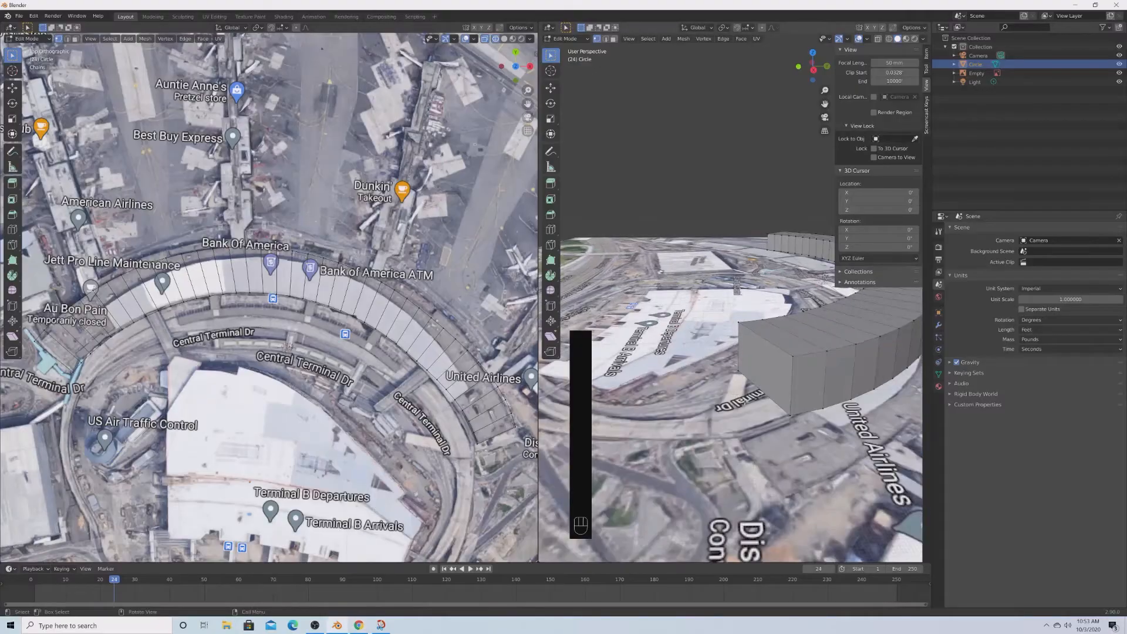
Add one horizontal loop cut around the curved block's sides, sliding it by a factor of about 0.264.
middle_click_drag(863, 376, 742, 376, "shift")
scroll(755, 386, "down", 2)
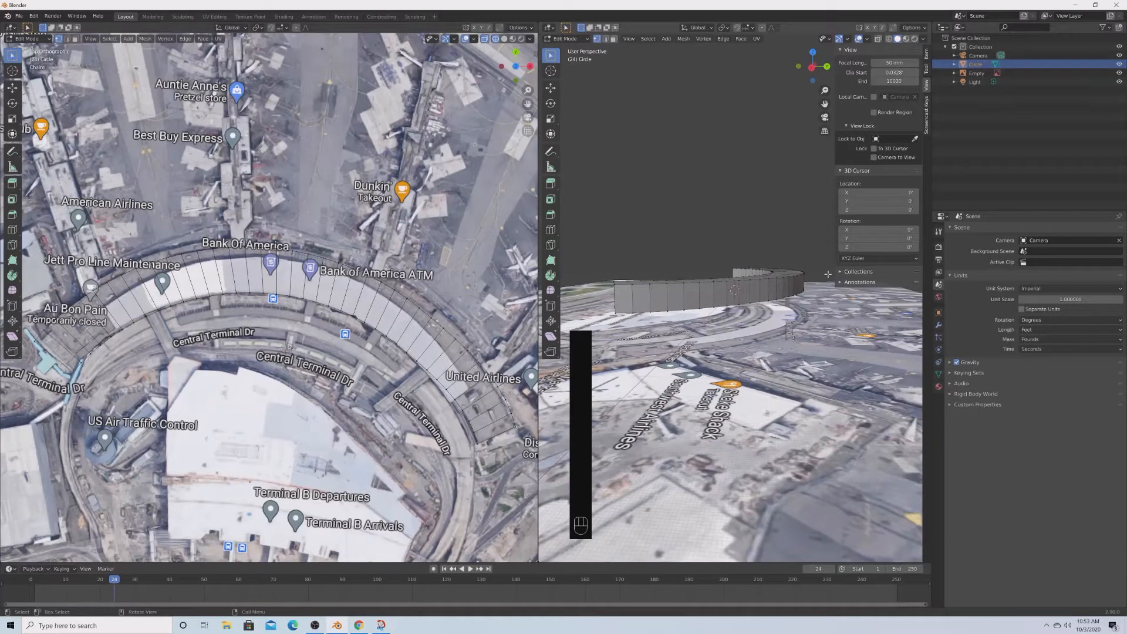
key("ctrl+r")
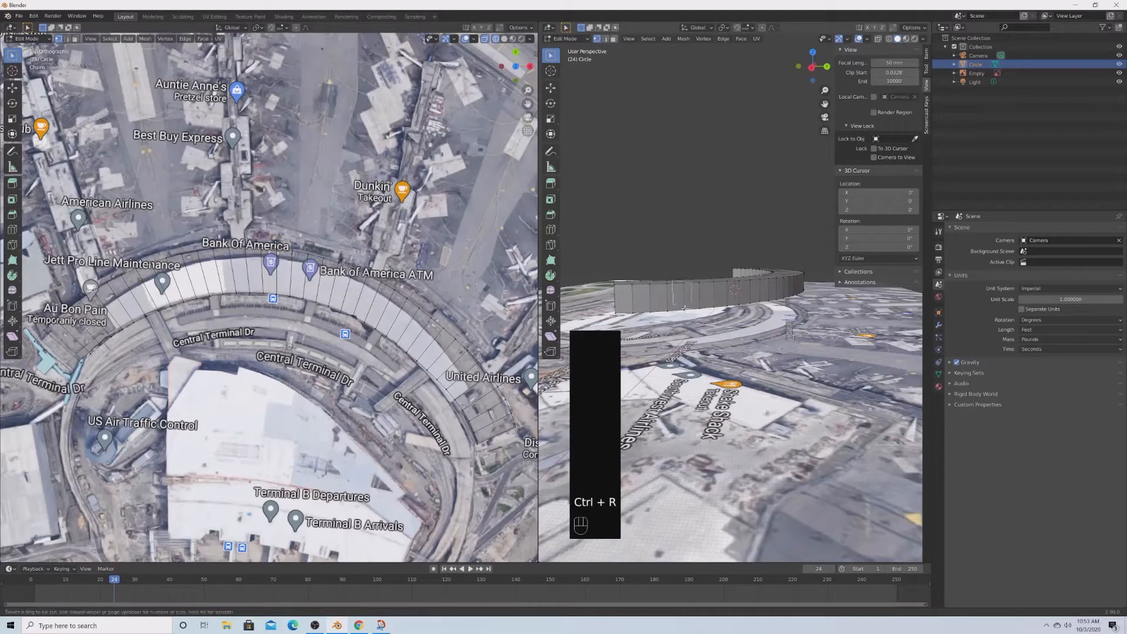
left_click(682, 291)
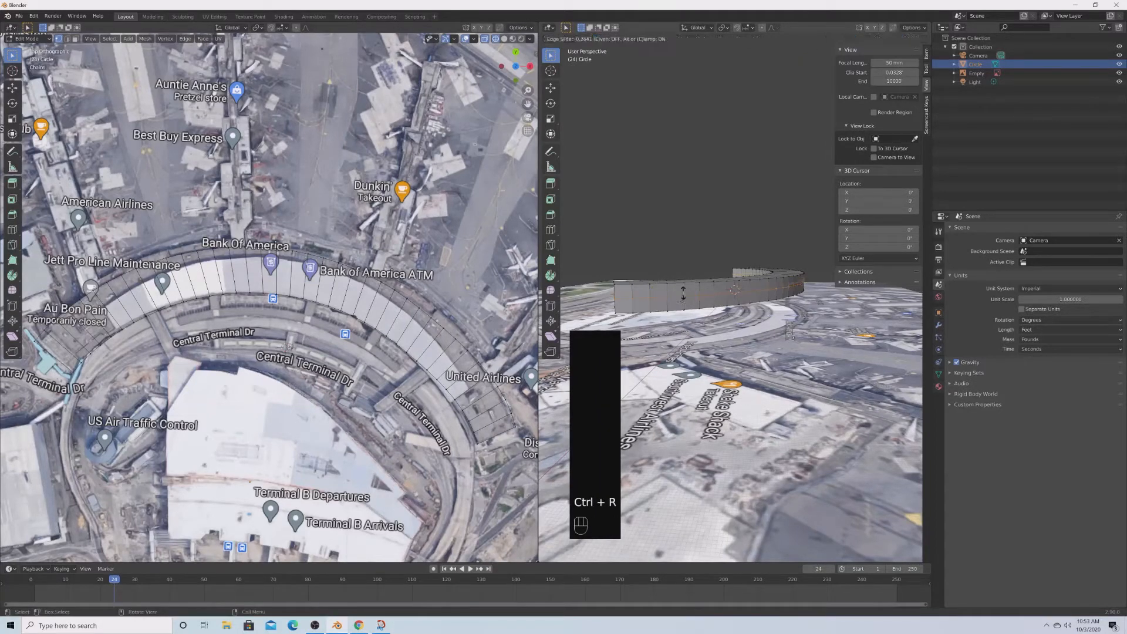
left_click(682, 292)
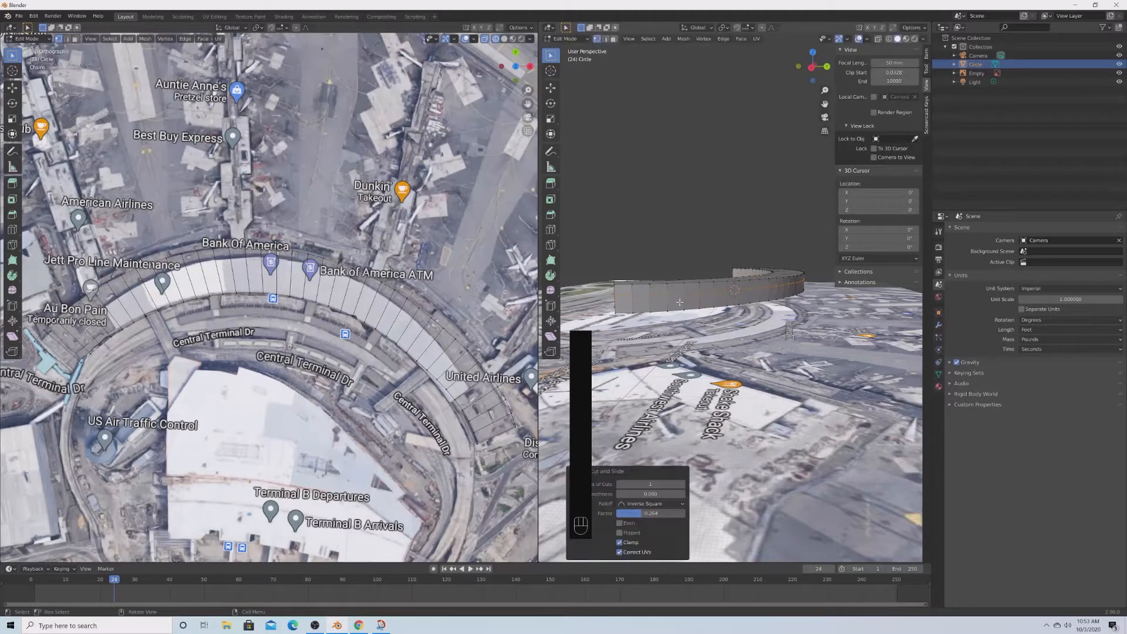
middle_click_drag(683, 292, 588, 427)
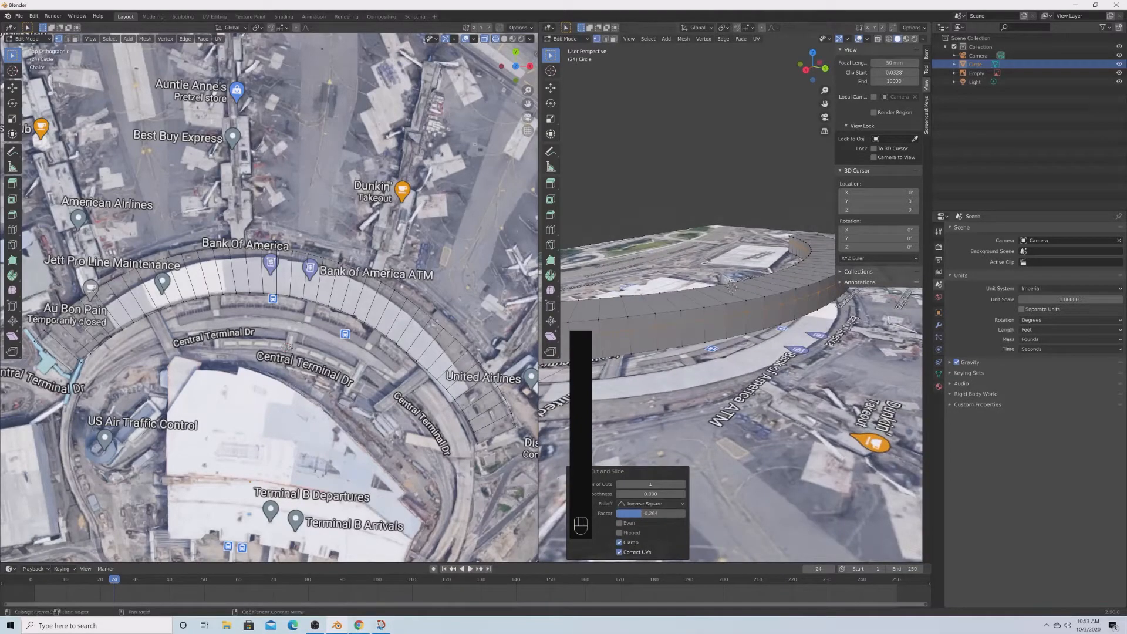
Check the facade levels in Google Maps, and in Blender move the new edge loop about 2.4 ft along Z.
left_click(360, 626)
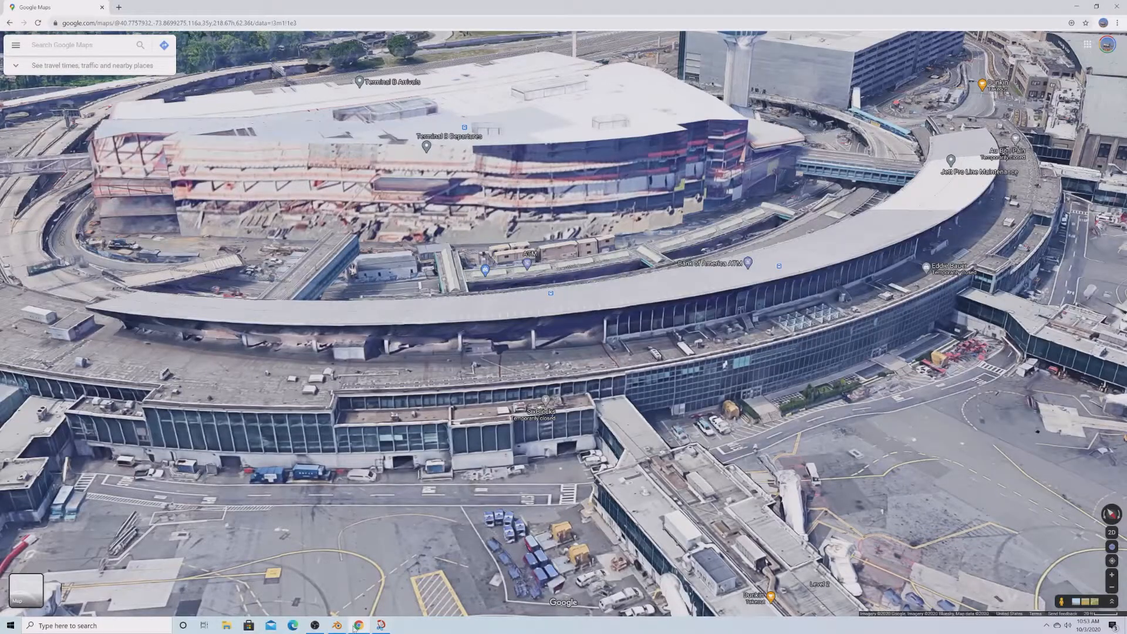
left_click(356, 627)
key("g")
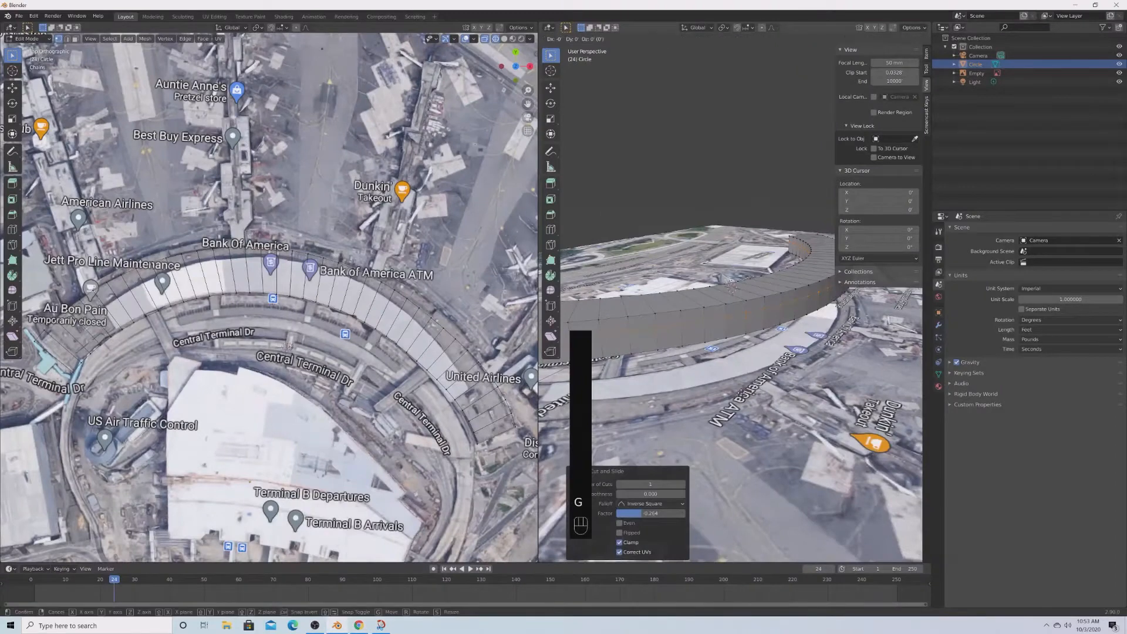
key("z")
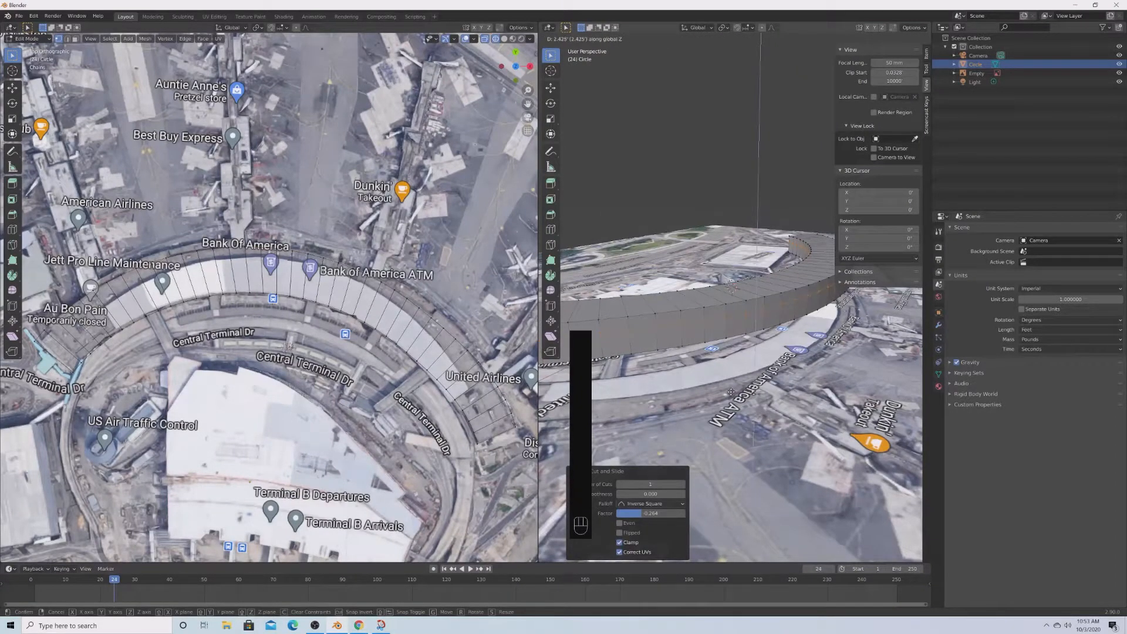
left_click(731, 392)
Inspect the split side walls near United Airlines in Blender and compare them with the terminal's facade and concourse levels in Google Maps.
scroll(765, 373, "up", 8)
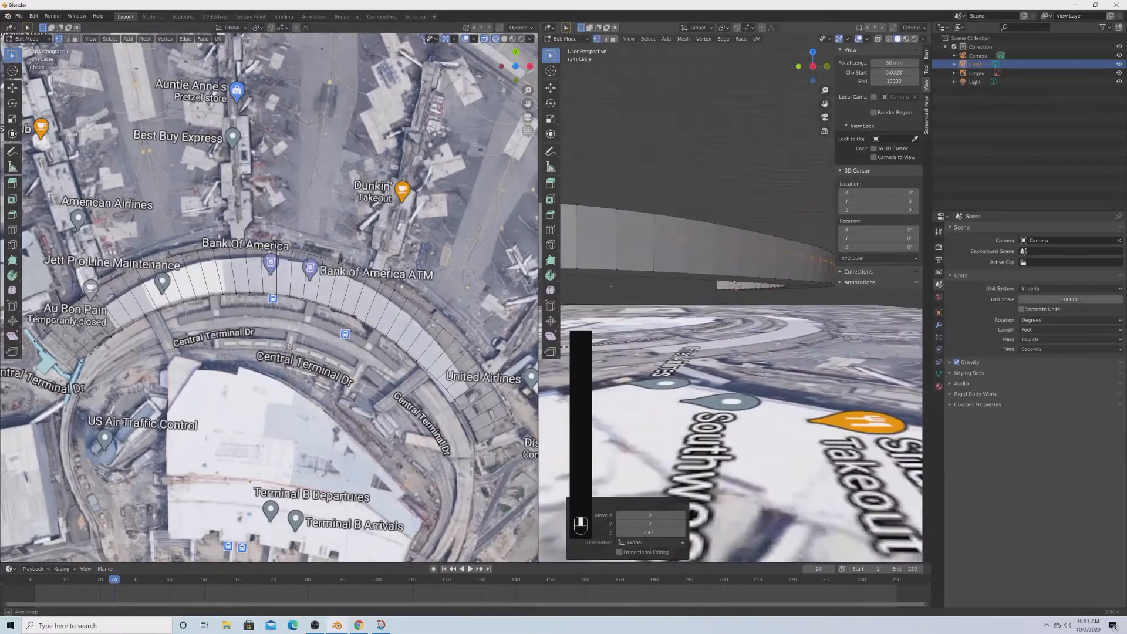
middle_click_drag(765, 373, 769, 381)
scroll(770, 381, "up", 3)
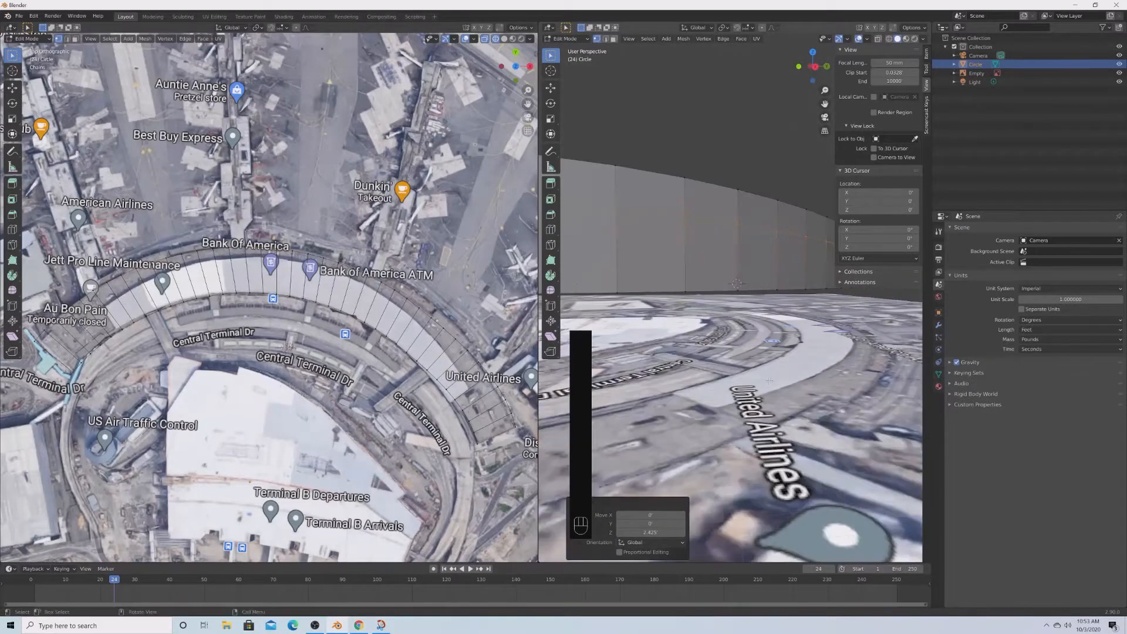
scroll(769, 381, "down", 4)
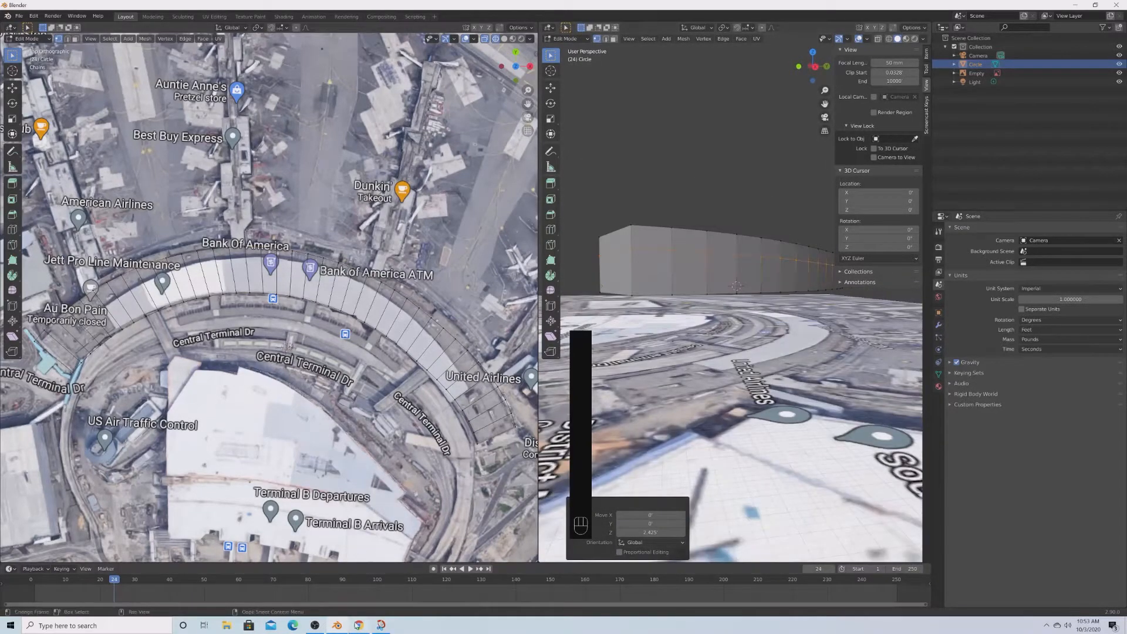
left_click(358, 626)
left_click(336, 626)
scroll(839, 367, "up", 3)
middle_click_drag(840, 367, 916, 376)
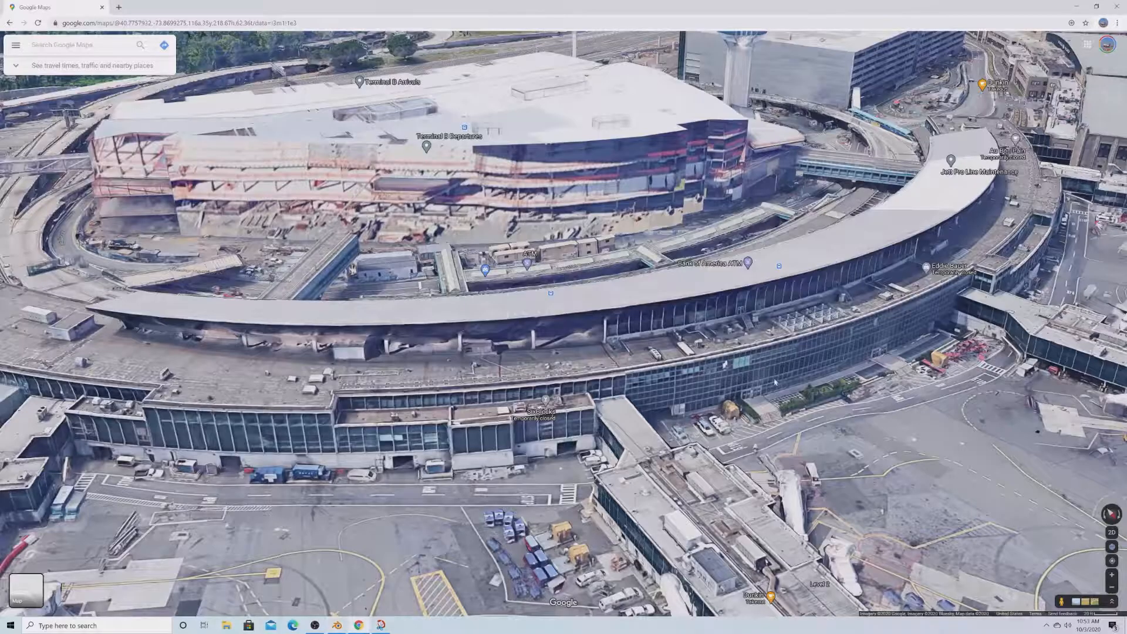
left_click_drag(775, 382, 938, 375)
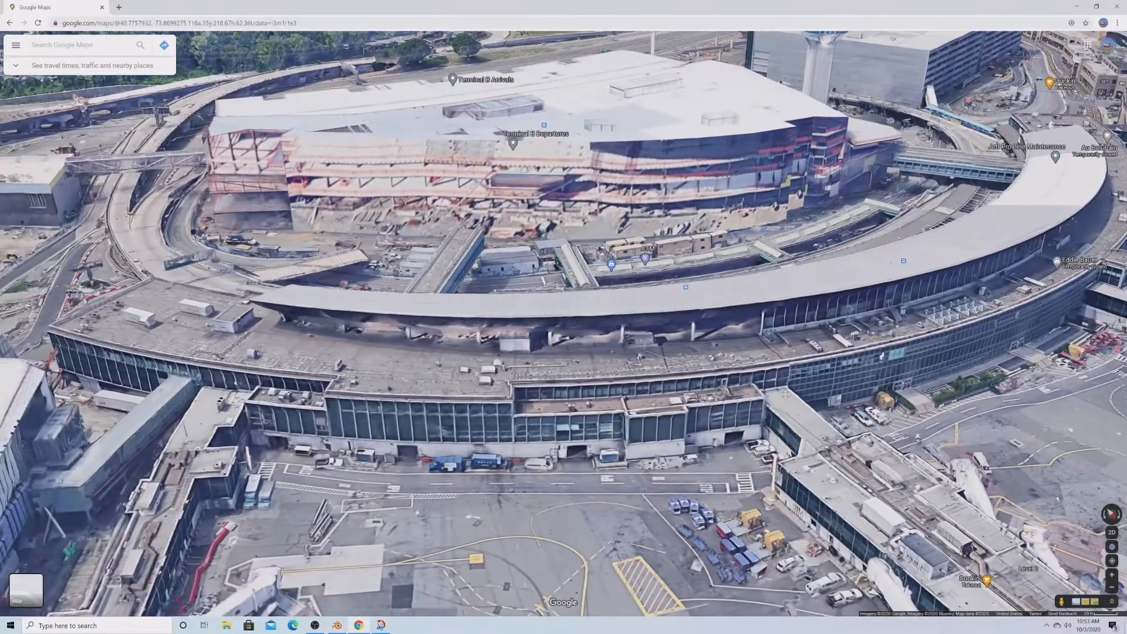
left_click_drag(652, 441, 530, 460, "ctrl")
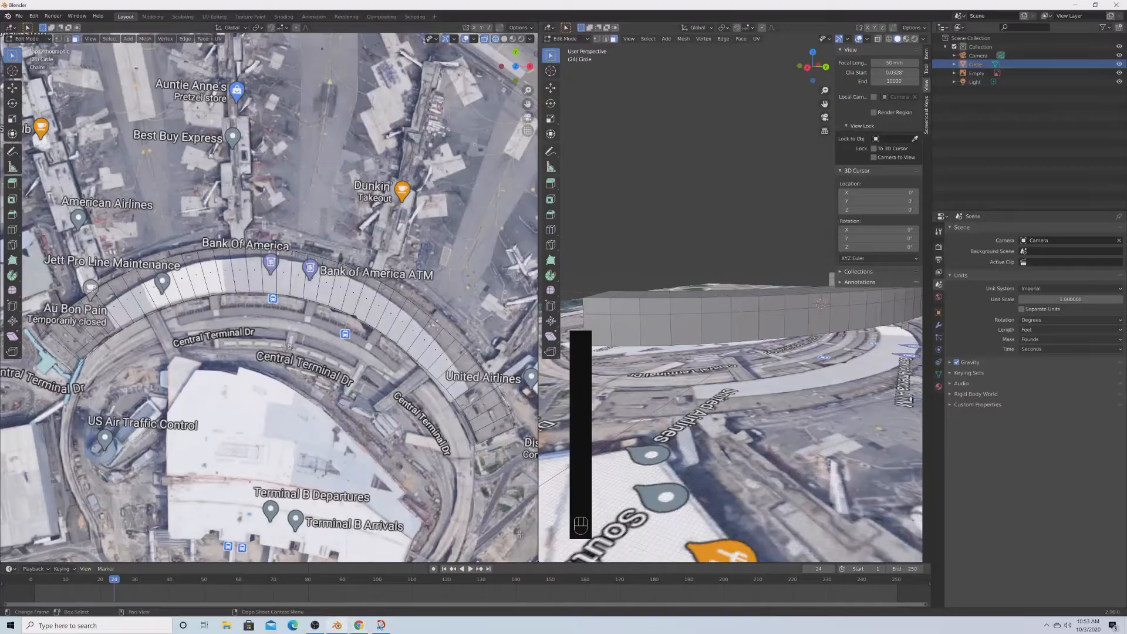
In Blender, select three adjacent faces in the lower row of the block's outer side between Bank of America ATM and United Airlines.
scroll(416, 429, "up", 5)
scroll(416, 429, "up", 1)
middle_click_drag(415, 429, 316, 448, "shift")
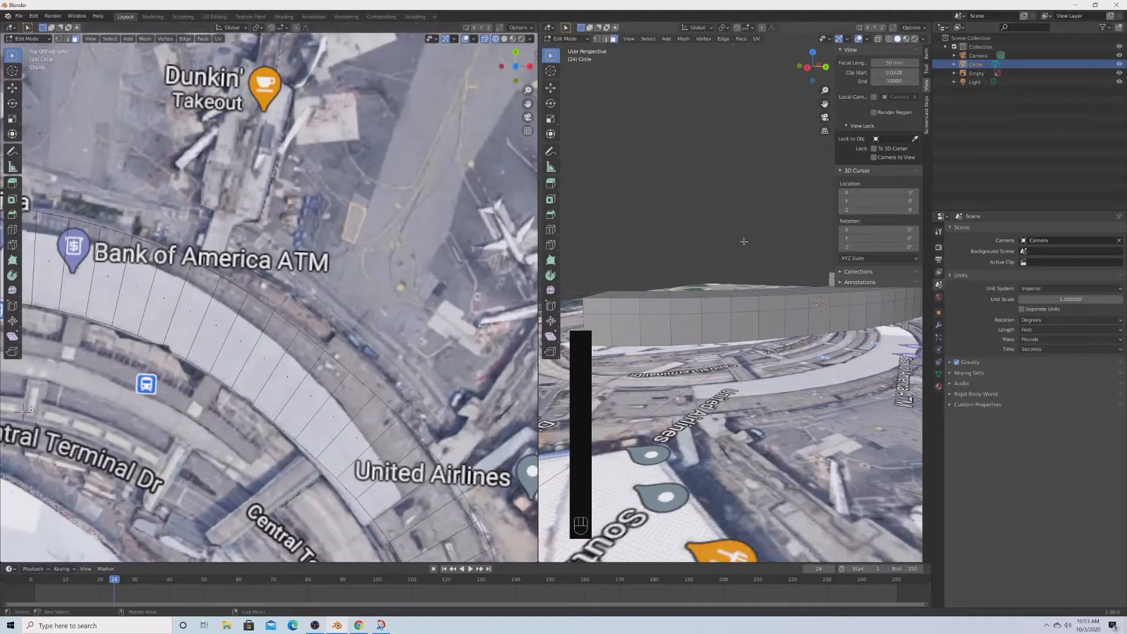
left_click(339, 357)
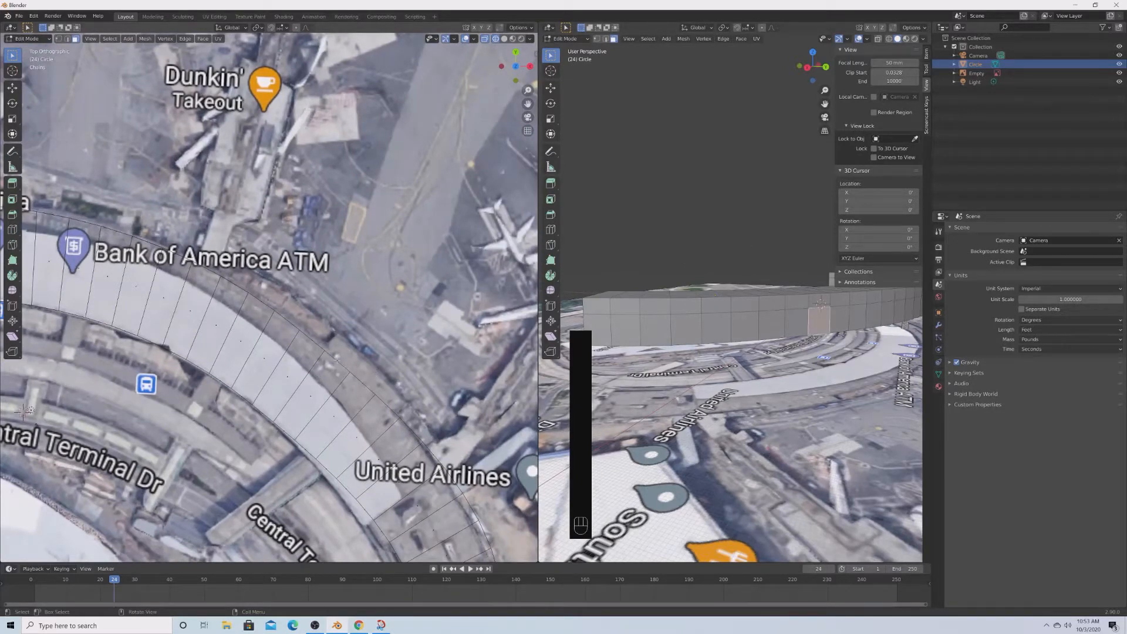
left_click(363, 384, "shift")
left_click(385, 404, "shift")
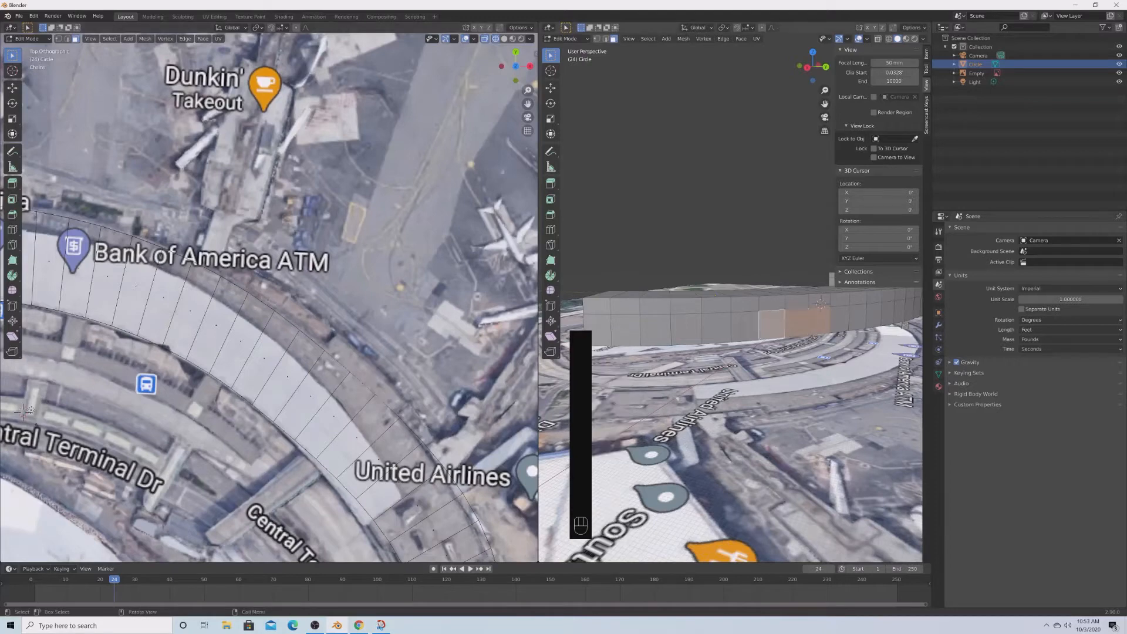
middle_click_drag(791, 327, 818, 317)
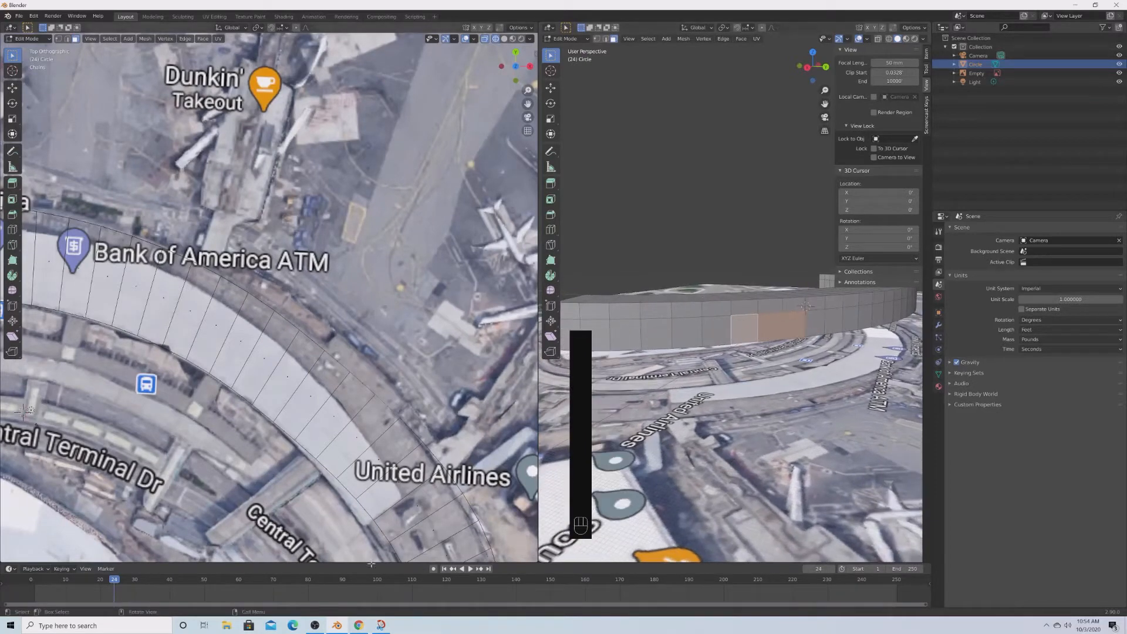
Add the three upper-row faces directly above the selected lower faces to the selection.
left_click(748, 311, "shift")
left_click(769, 304, "shift")
left_click(807, 307, "shift")
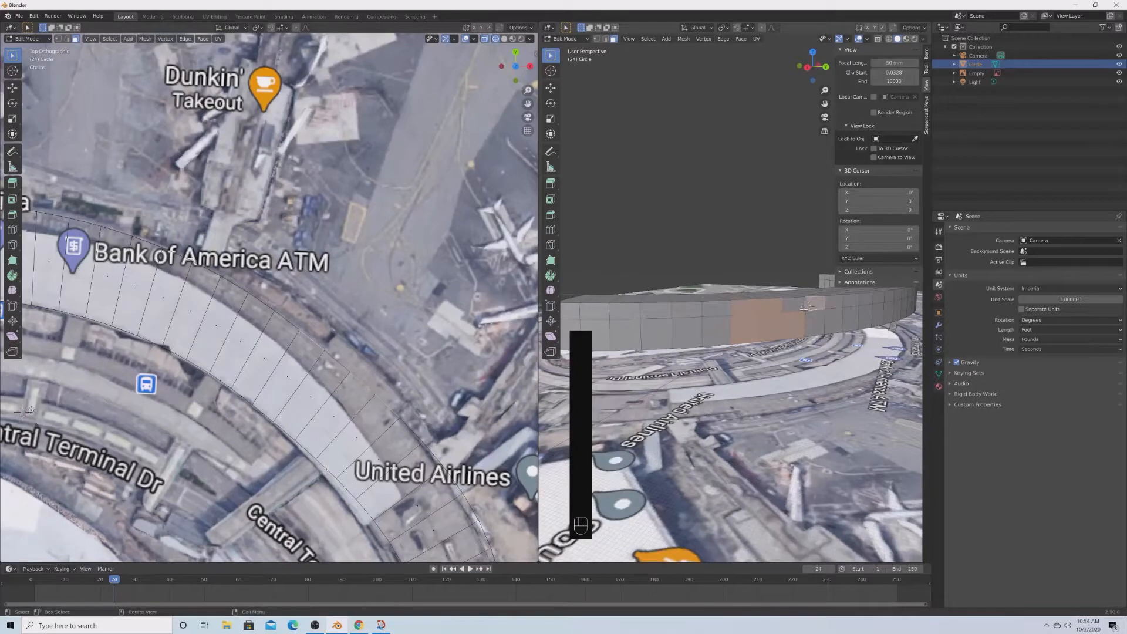
key("ctrl+z")
left_click(799, 306, "shift")
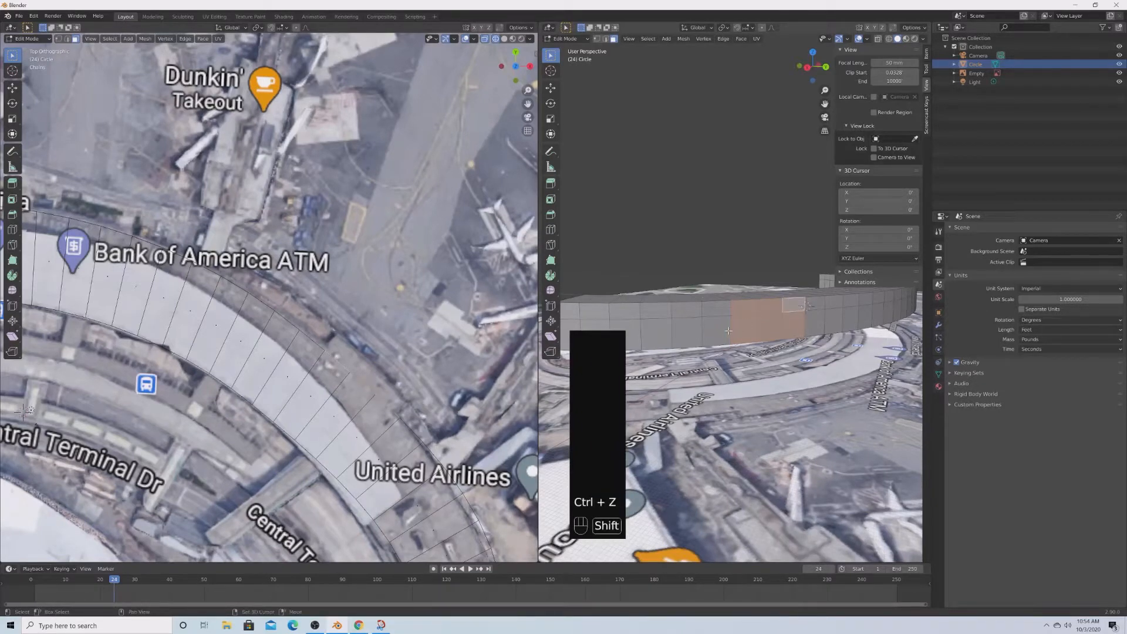
Extend the selection with two more lower-row faces toward the United Airlines end, checking the concourse in Google Maps.
middle_click_drag(408, 418, 352, 379, "shift")
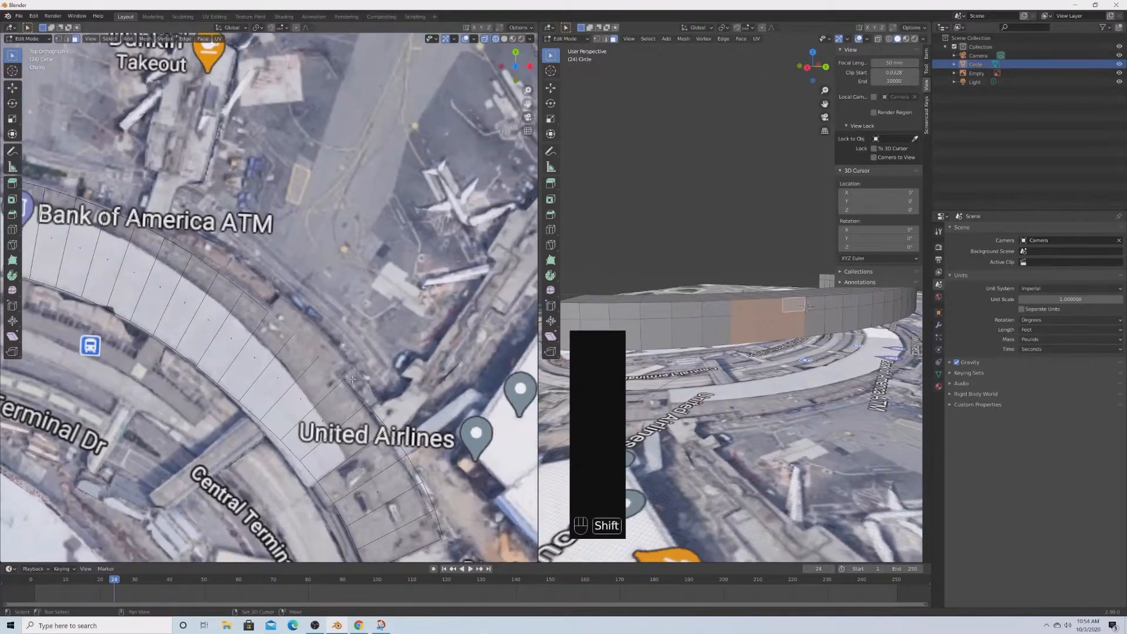
left_click(697, 337, "shift")
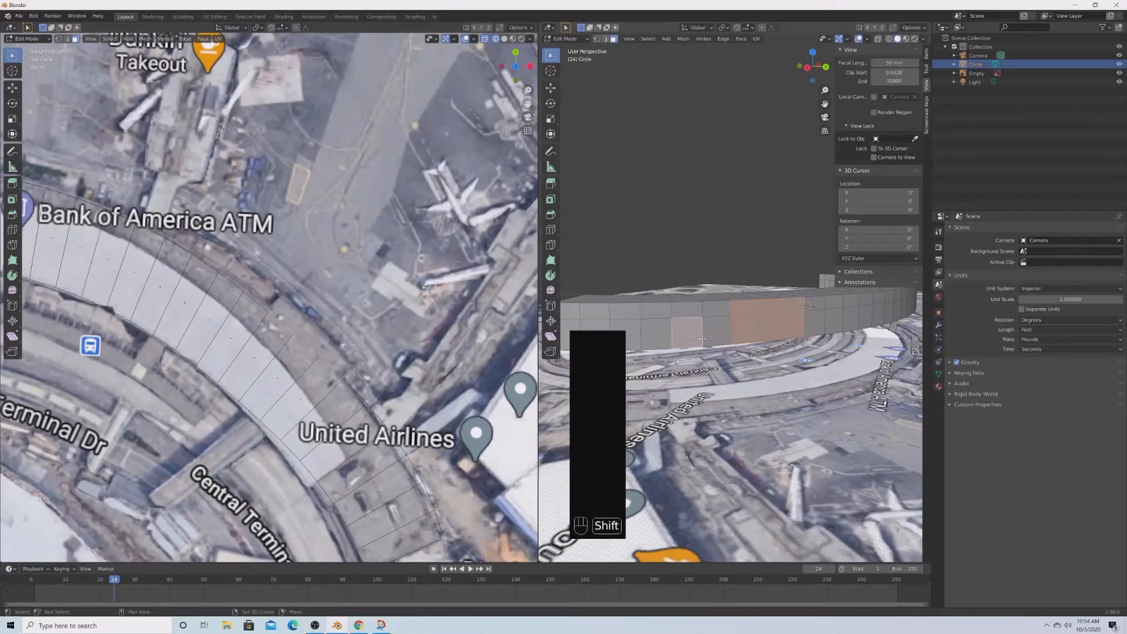
key("ctrl+z")
left_click(712, 335, "shift")
left_click(354, 624)
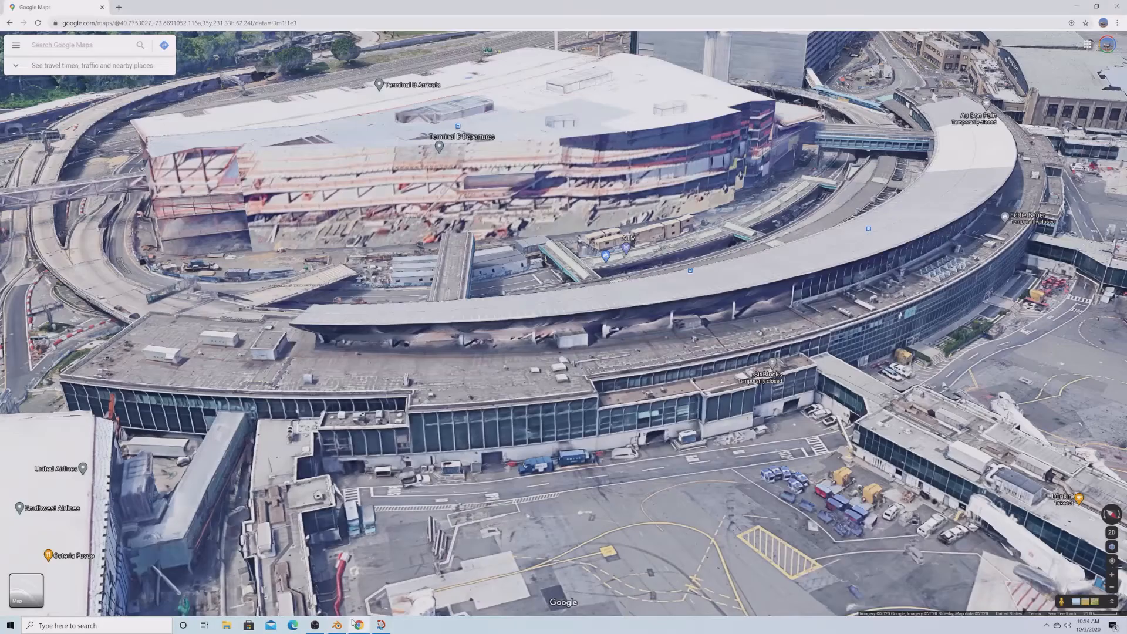
left_click(337, 625)
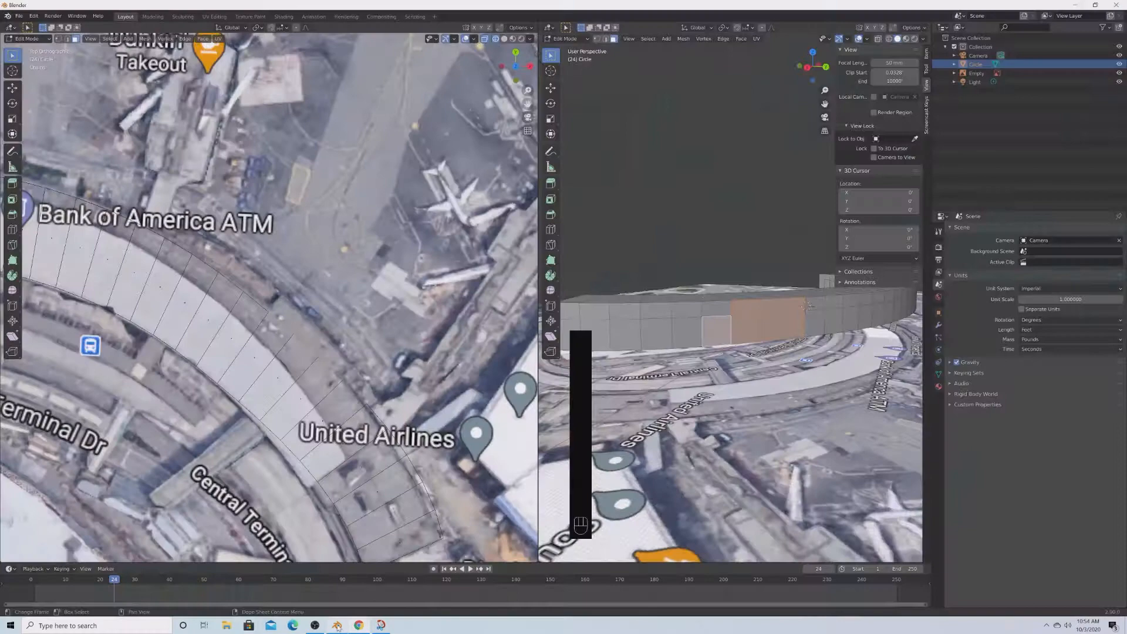
left_click(687, 331, "shift")
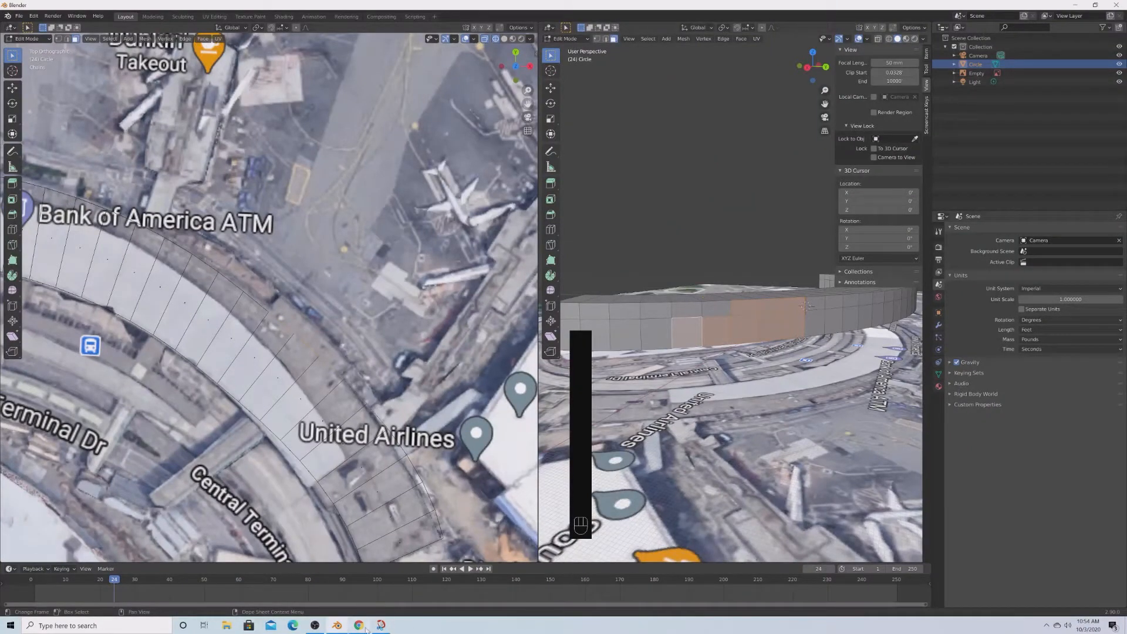
Close the extra Blender instance showing the splash screen and return to the terminal model.
left_click(365, 627)
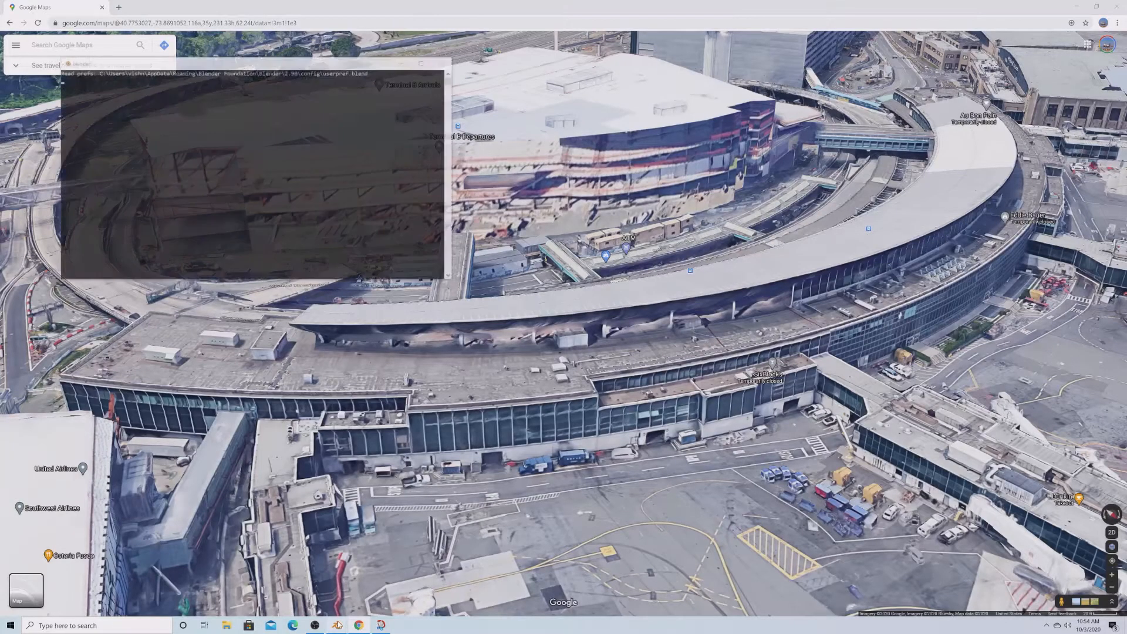
left_click(338, 625)
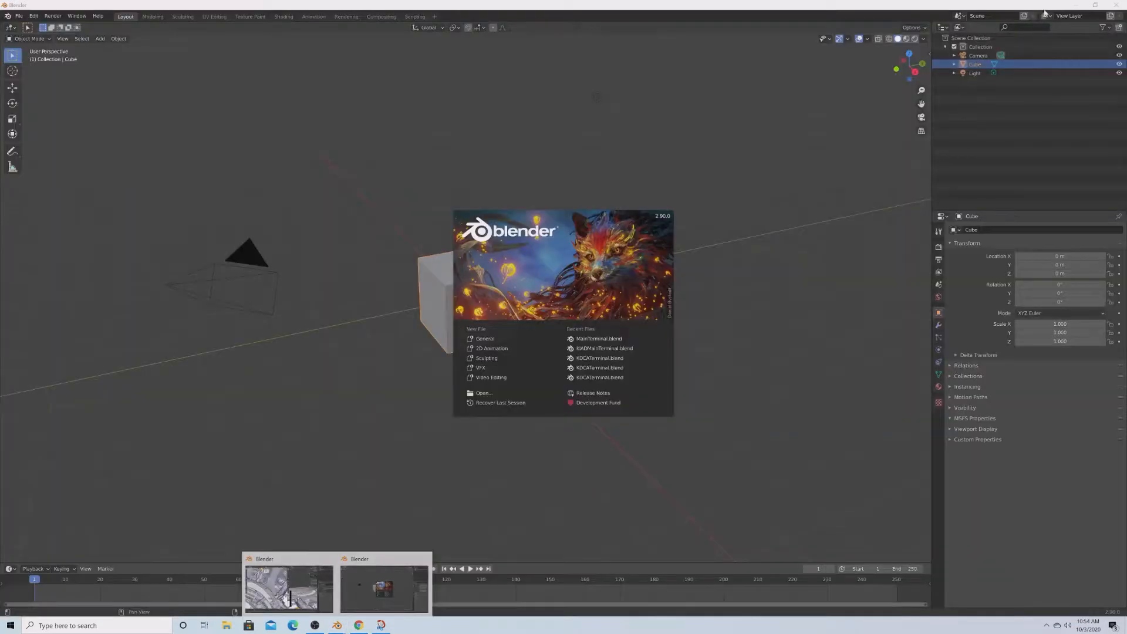
left_click(1118, 5)
left_click(336, 627)
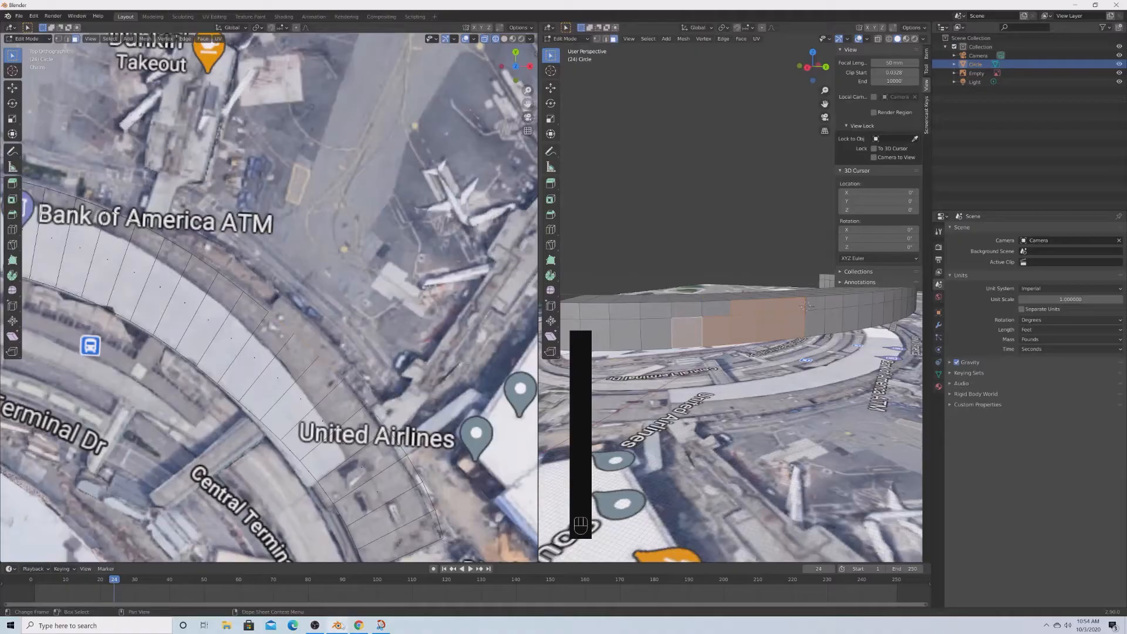
Extend the face selection with four more lower-row faces of the outer side toward Bank of America ATM.
middle_click_drag(816, 317, 774, 362, "shift")
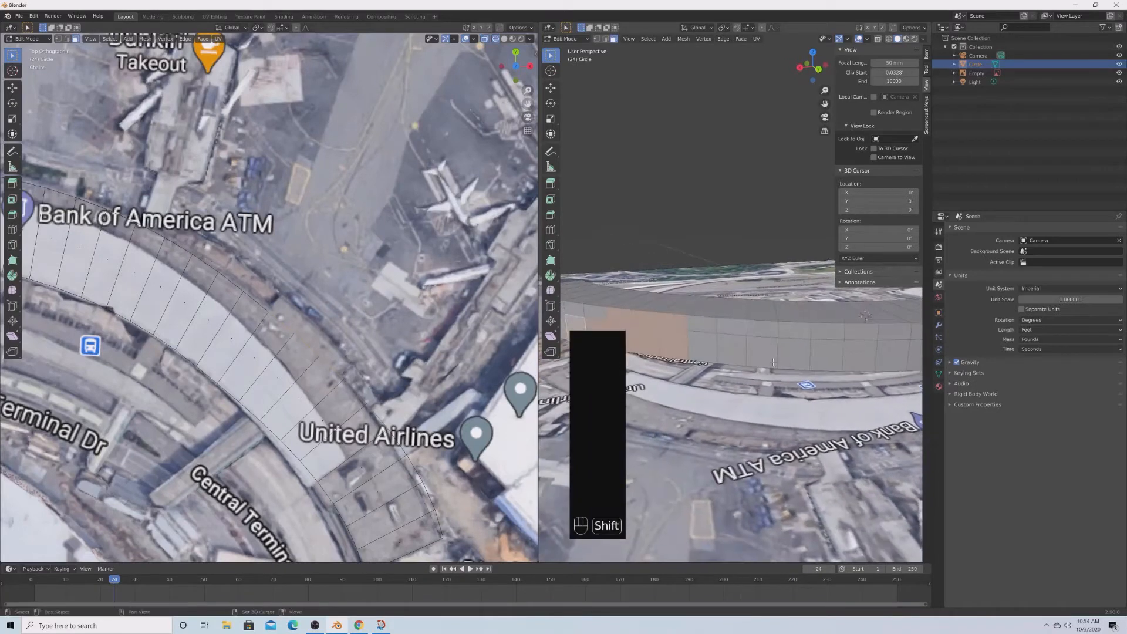
left_click(700, 349, "shift")
left_click(734, 348, "shift")
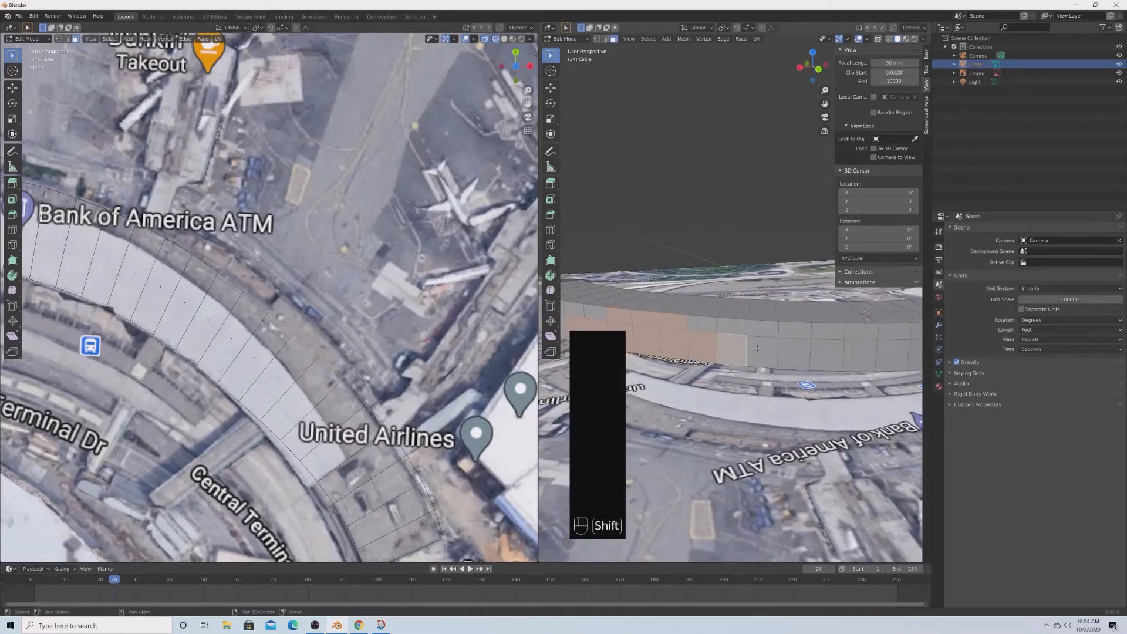
left_click(769, 347, "shift")
left_click(792, 347, "shift")
View the selected faces from a tilted angle in the reference viewport, restore its top view, and inspect the block near Jett Pro Line Maintenance.
key("z")
key("z")
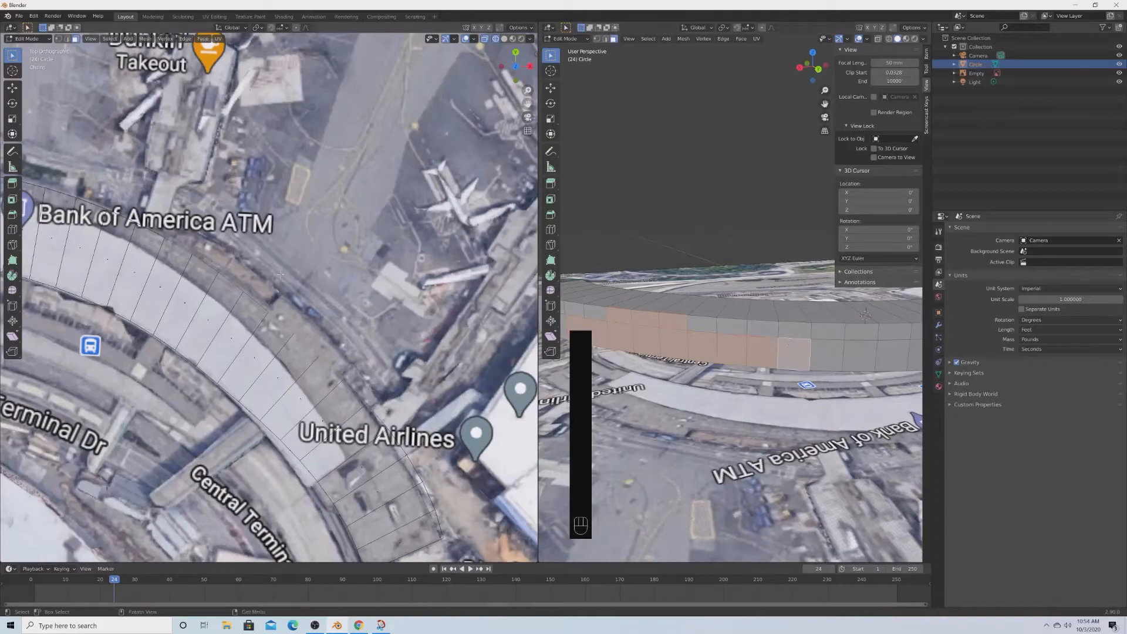
left_click(153, 266)
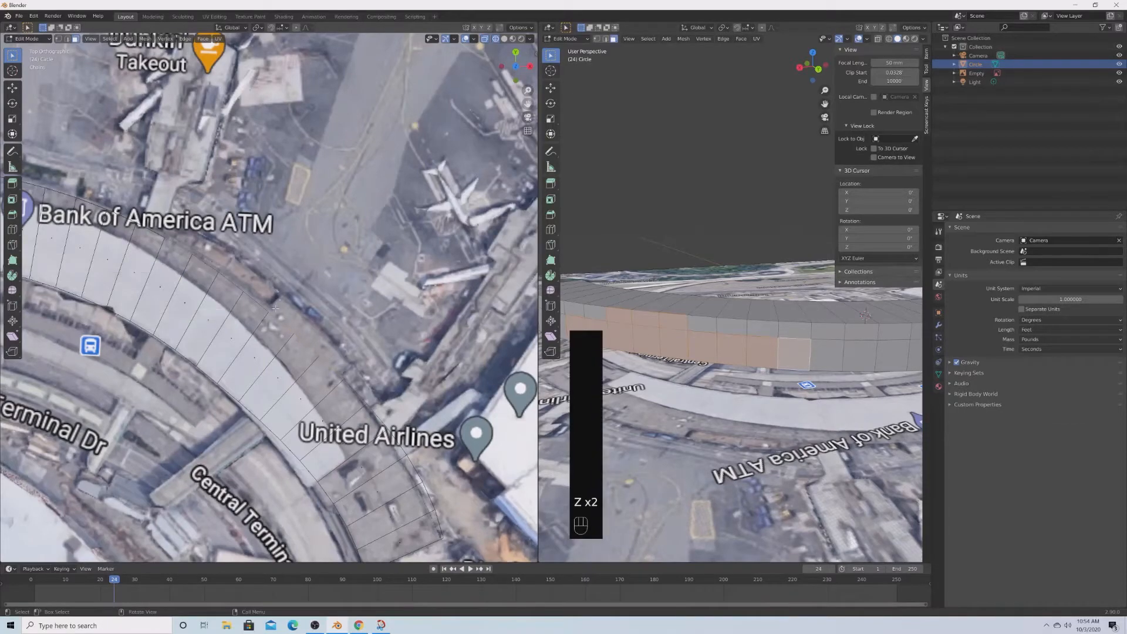
mouse_move(153, 265)
middle_mouse_down()
mouse_move(119, 263)
mouse_move(120, 297)
middle_mouse_up()
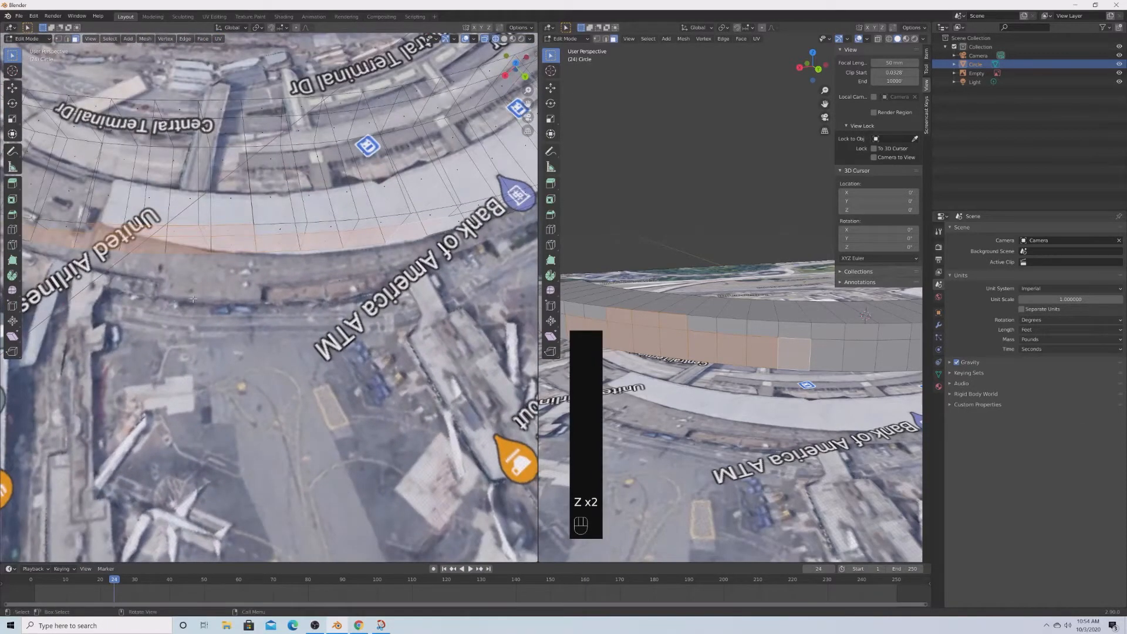
mouse_move(193, 299)
middle_mouse_down()
mouse_move(188, 314)
mouse_move(201, 316)
middle_mouse_up()
key("grave")
left_click(201, 203)
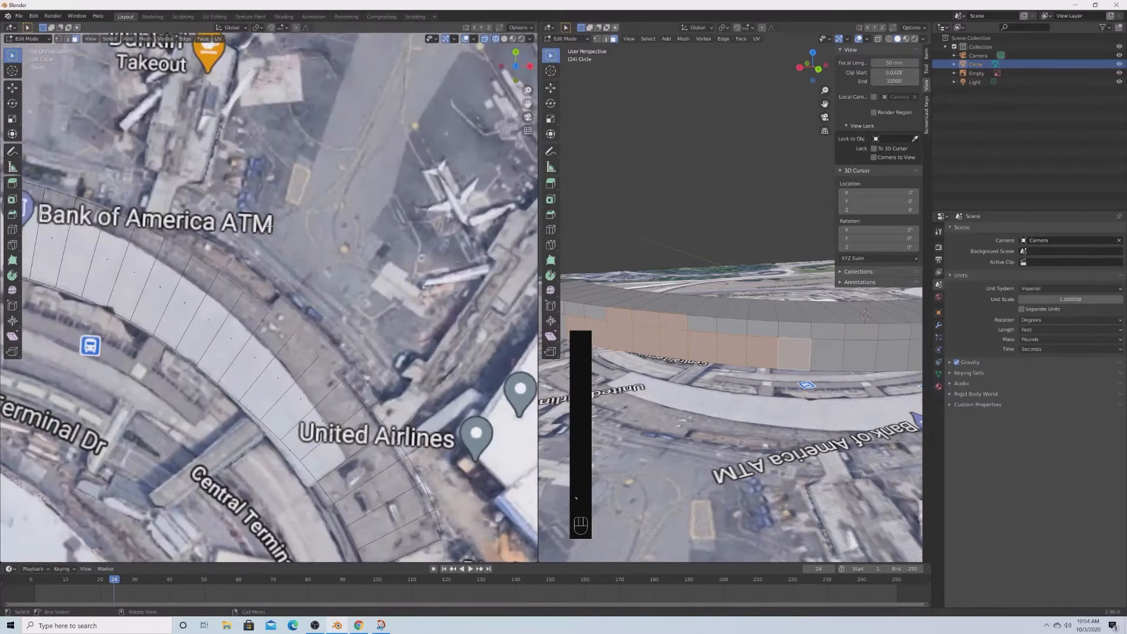
middle_click_drag(844, 377, 717, 388)
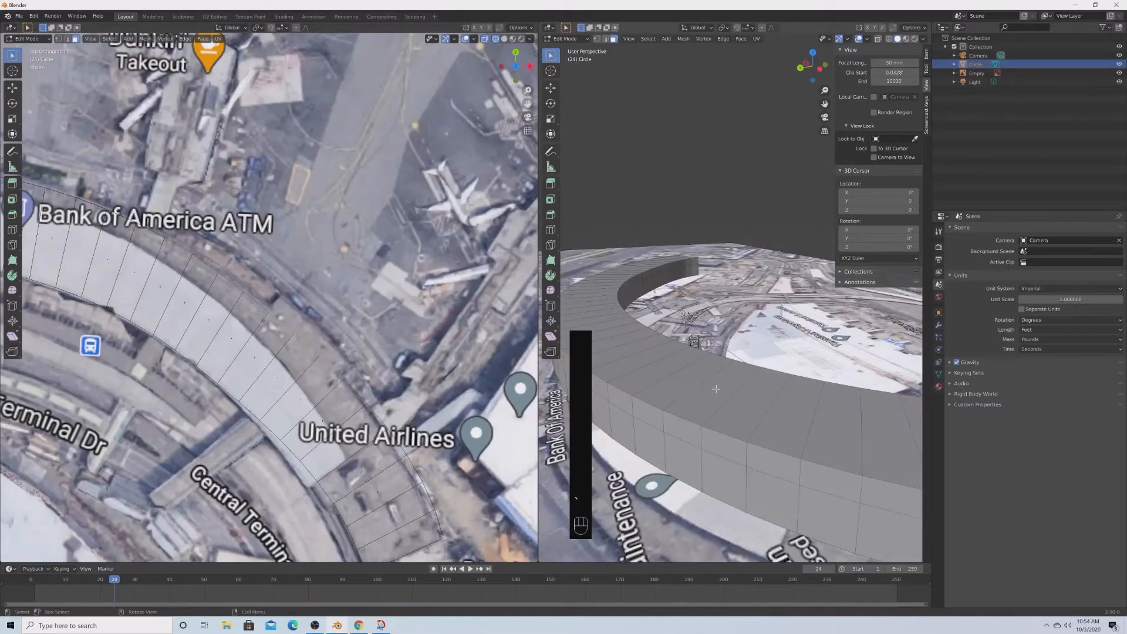
Select two adjacent faces on the block's outer side from a tilted reference view near Jett Pro Line Maintenance, and restore the top view.
scroll(720, 389, "down", 5)
scroll(719, 389, "up", 1)
scroll(258, 252, "down", 1)
middle_click_drag(258, 252, 270, 303, "shift")
scroll(459, 302, "up", 2)
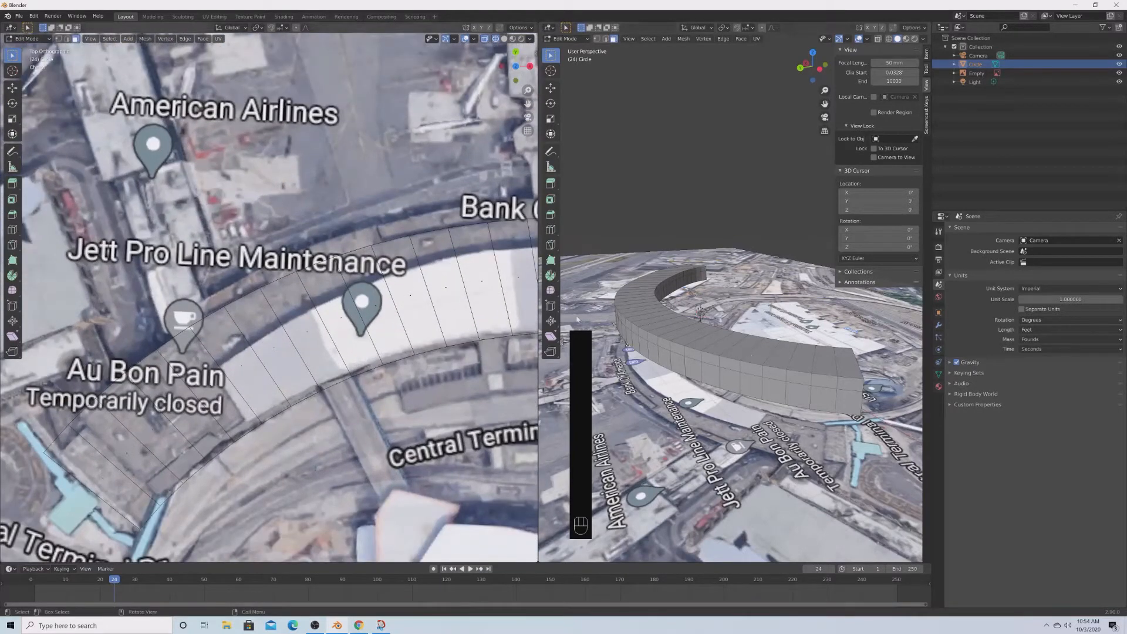
middle_click_drag(145, 297, 323, 255)
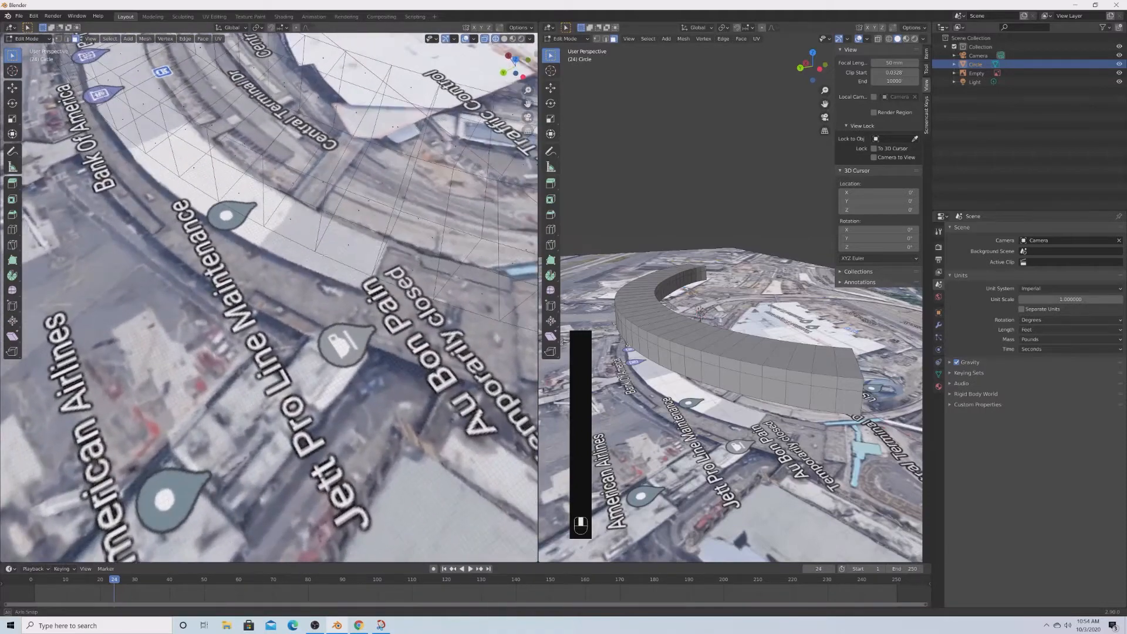
left_click(289, 184, "shift")
left_click(241, 163, "shift")
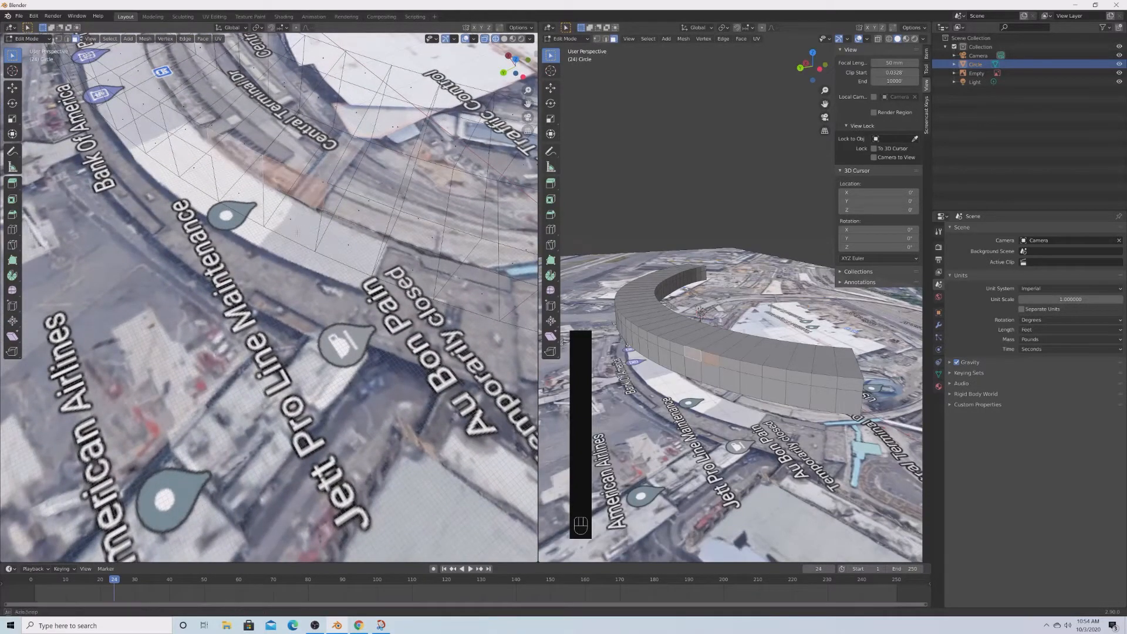
middle_click_drag(241, 164, 228, 192)
key("grave")
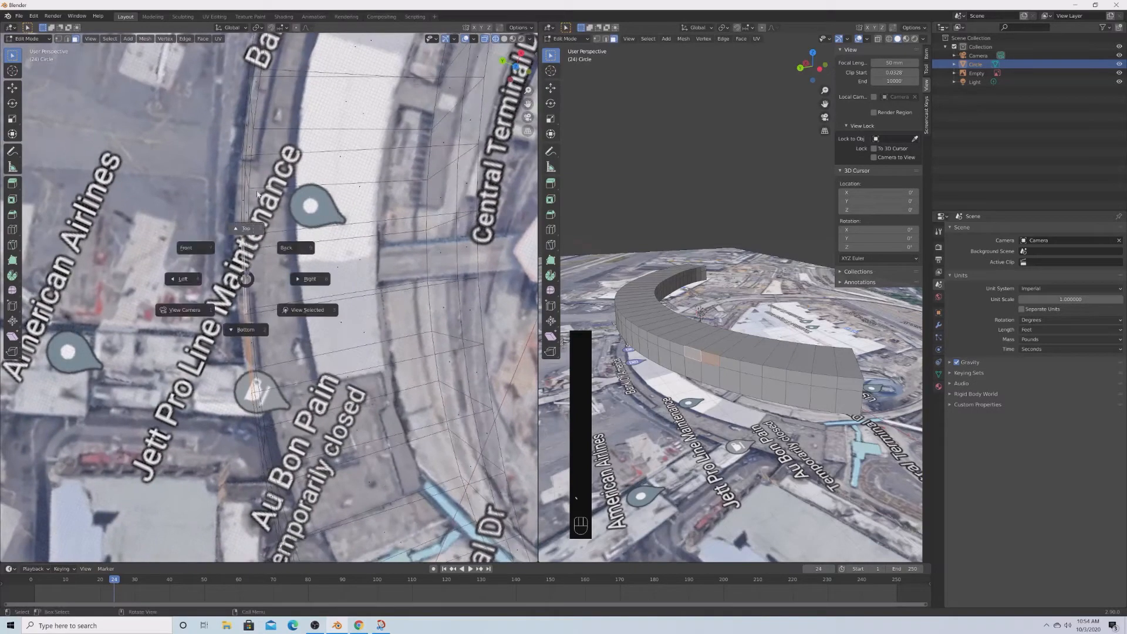
left_click(248, 220)
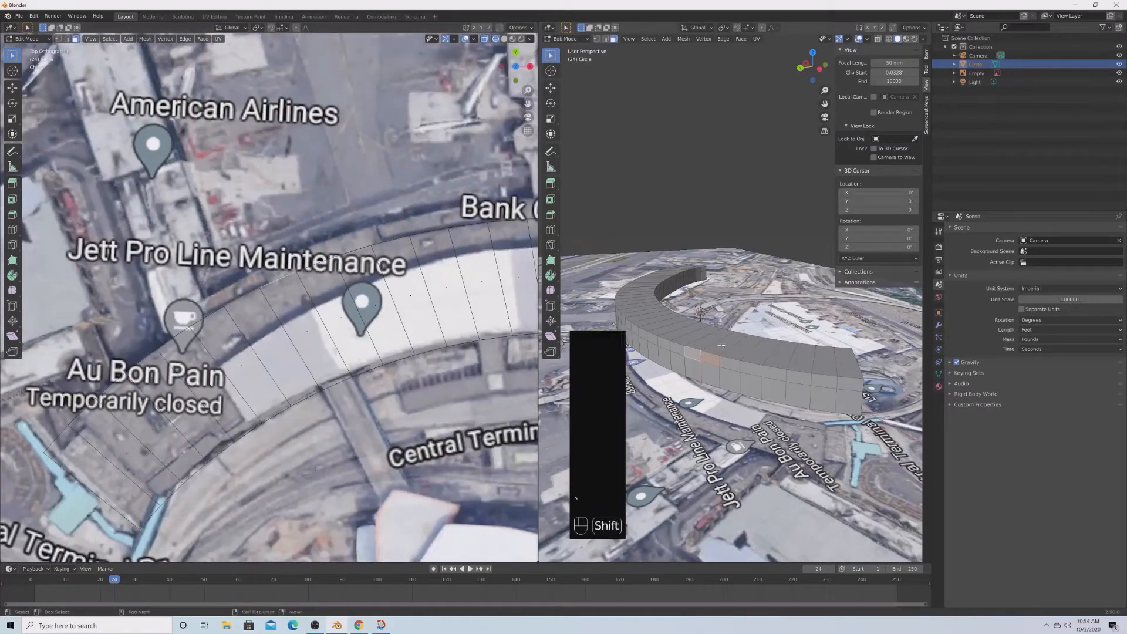
Extend the selection with more neighbouring faces along the block's outer side toward Bank of America.
left_click(661, 345, "shift")
left_click(651, 355, "shift")
middle_click_drag(653, 355, 692, 349)
left_click(718, 347, "shift")
middle_click_drag(369, 253, 245, 282, "shift")
left_click(700, 343, "shift")
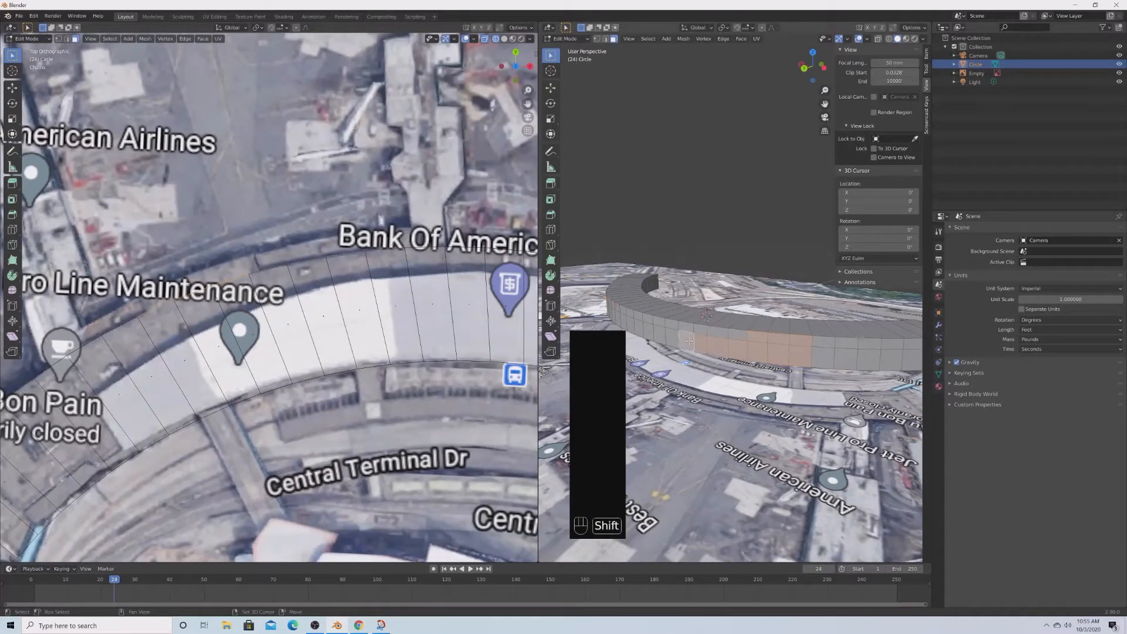
left_click(673, 339, "shift")
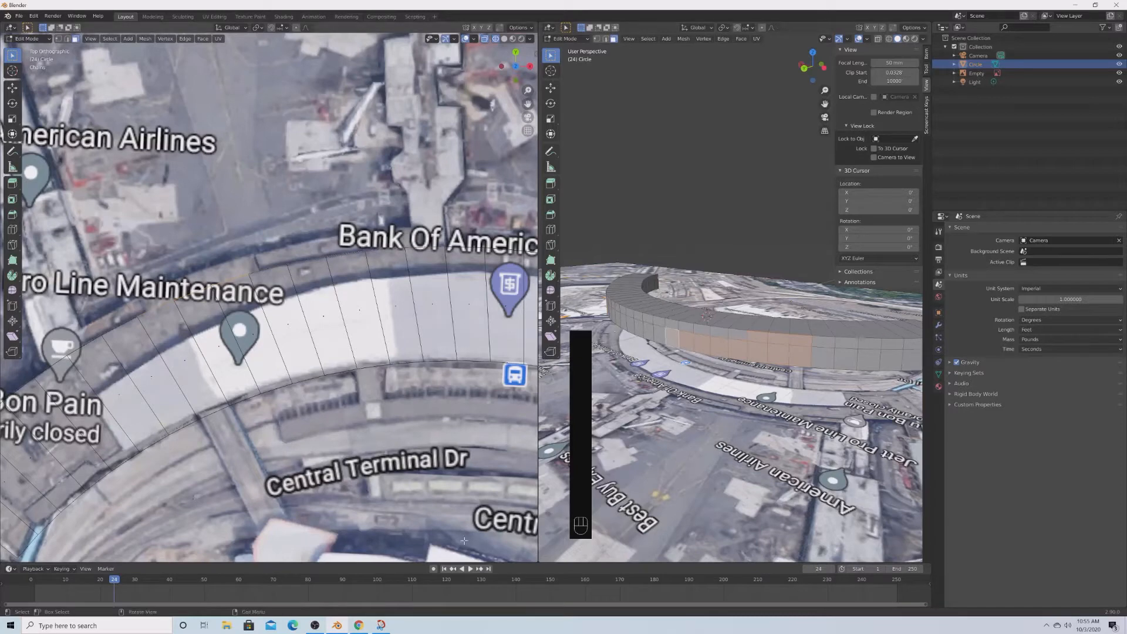
Switch to Google Maps to examine the terminal's projecting concourse sections in 3D, and return to the Blender model.
left_click(359, 625)
left_click_drag(971, 304, 376, 285, "ctrl")
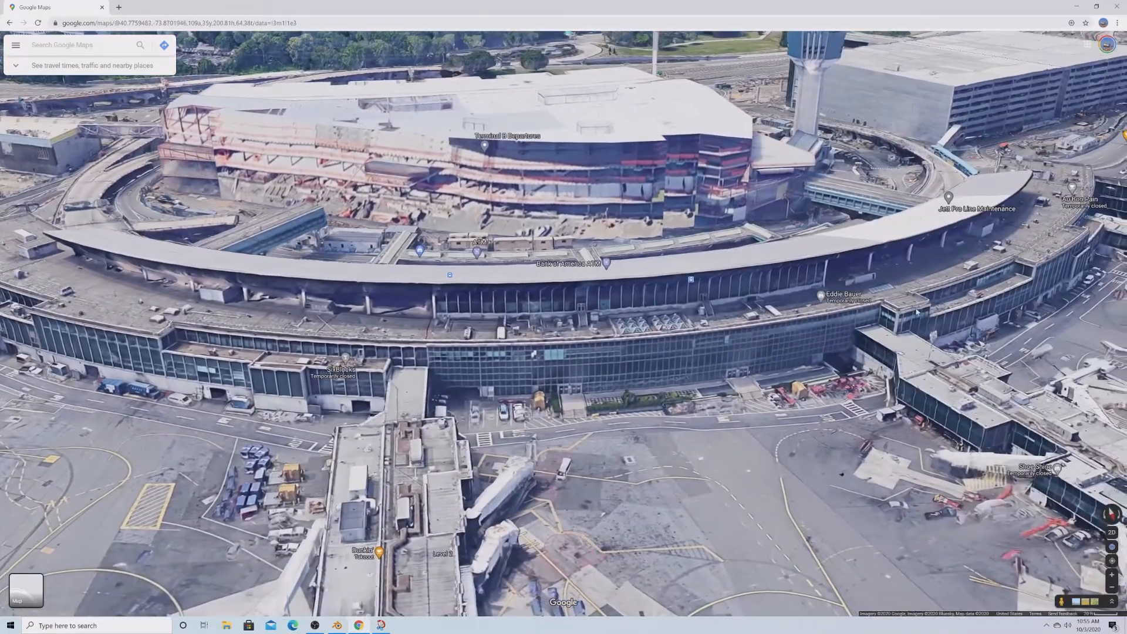
left_click(338, 628)
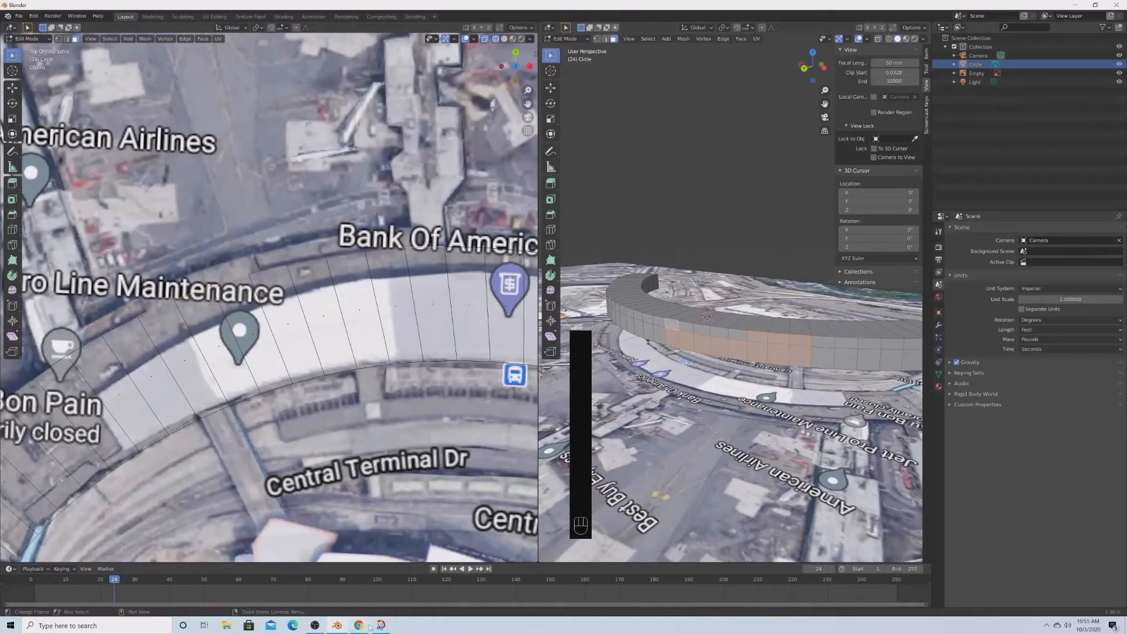
key("alt+Tab")
left_click_drag(867, 353, 898, 234)
key("alt+Tab")
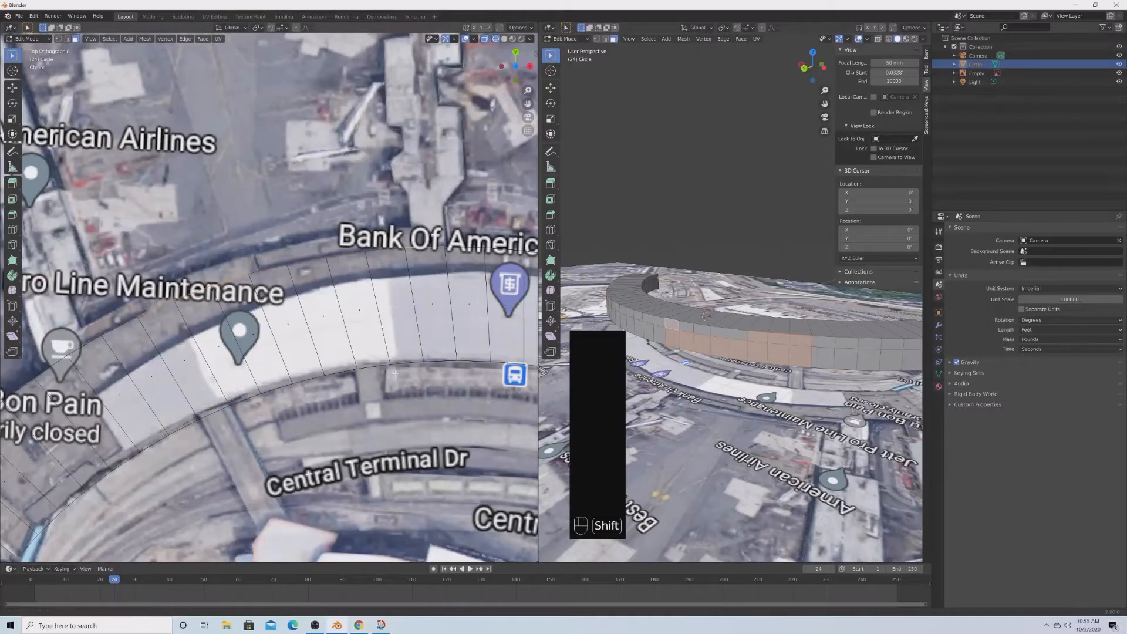
Add one more outer-side face toward Au Bon Pain to the selection and extrude the selected faces outward.
middle_click_drag(306, 329, 420, 297, "shift")
middle_click_drag(916, 351, 844, 366, "shift")
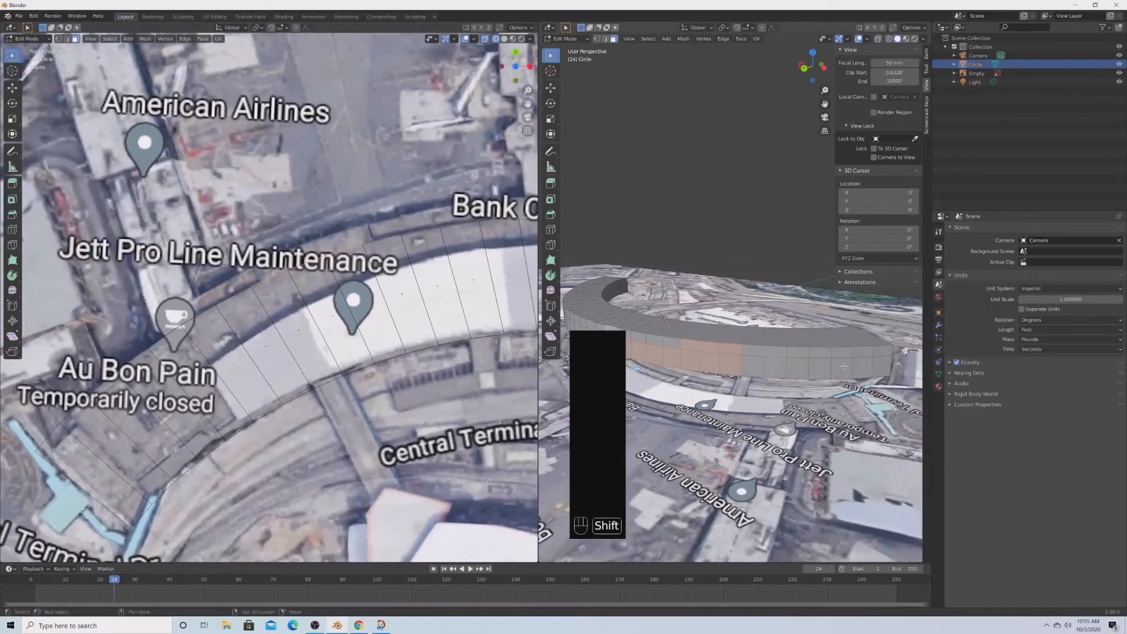
left_click(774, 366, "shift")
middle_click_drag(773, 367, 563, 359)
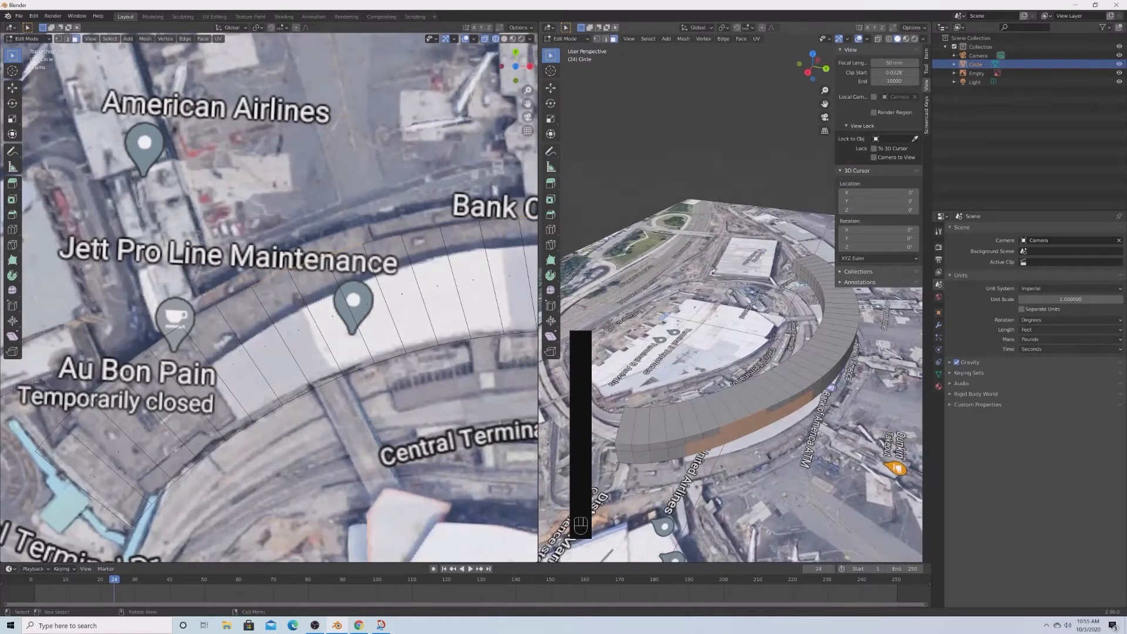
scroll(432, 408, "down", 1)
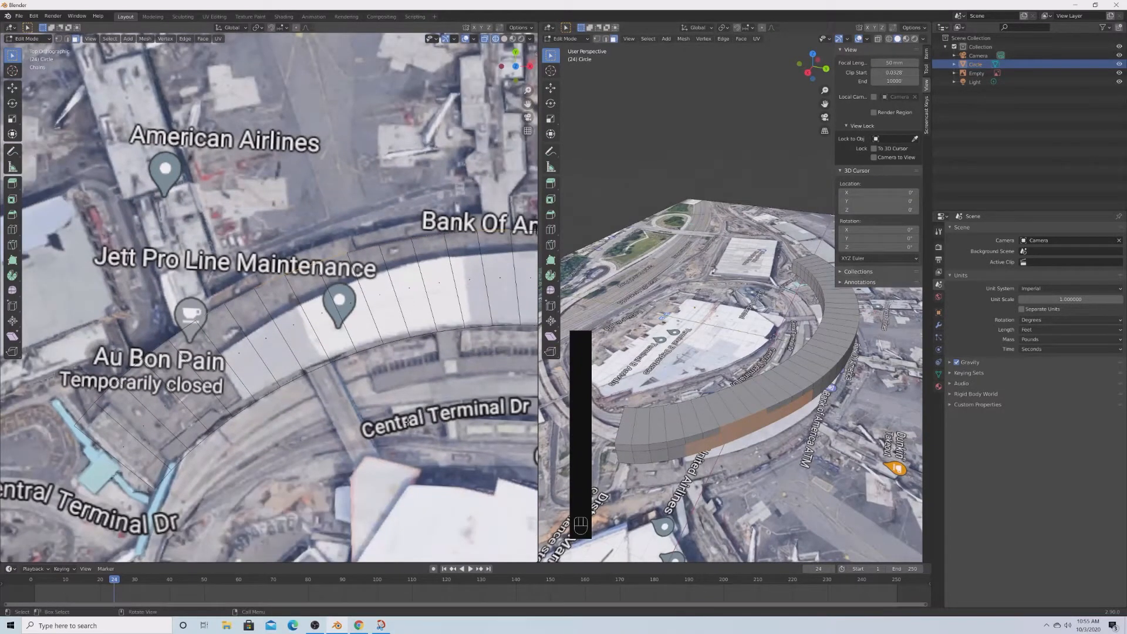
key("e")
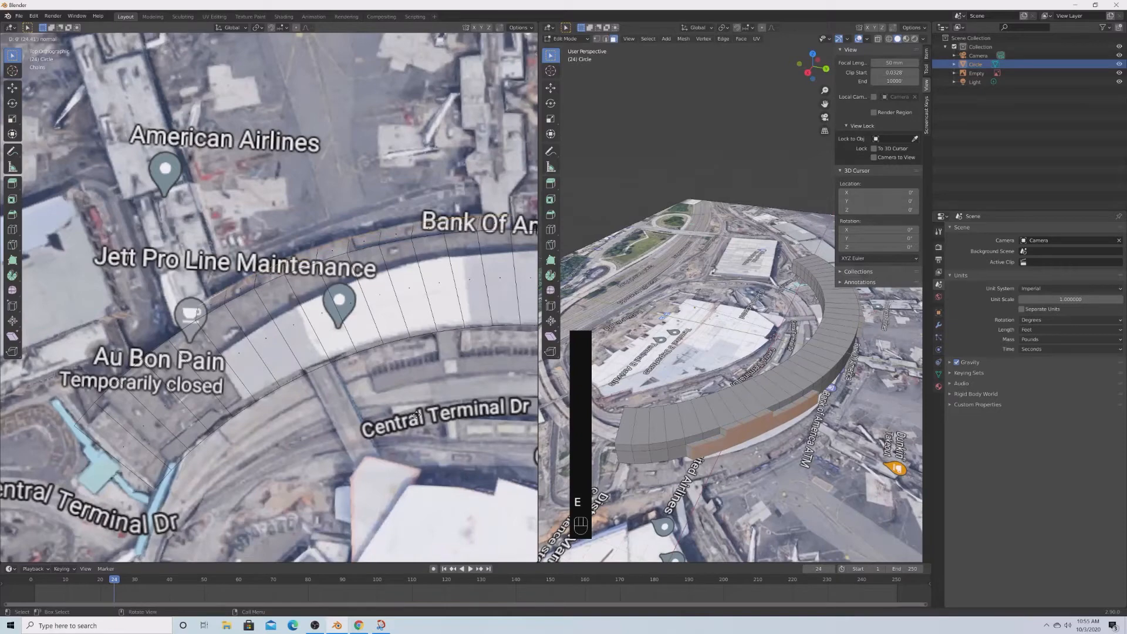
left_click(417, 415)
middle_click_drag(517, 385, 228, 371, "shift")
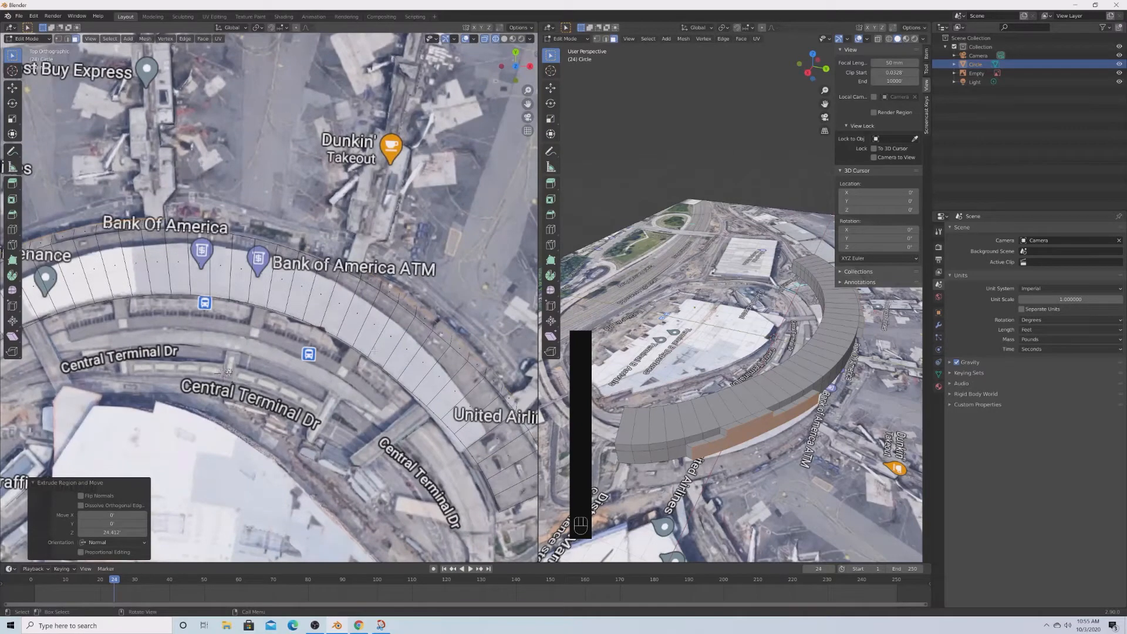
Scale the extruded faces horizontally with the Z axis locked, after cancelling a uniform scale.
key("s")
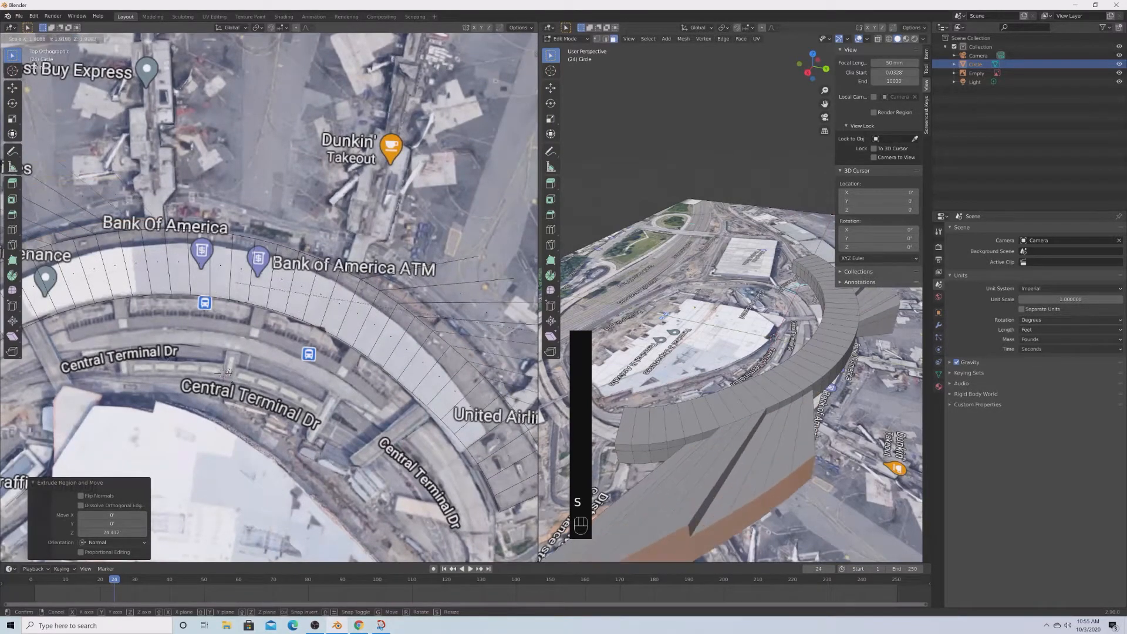
right_click(523, 336)
mouse_move(794, 501)
middle_mouse_down()
mouse_move(796, 450)
mouse_move(799, 499)
middle_mouse_up()
key("s")
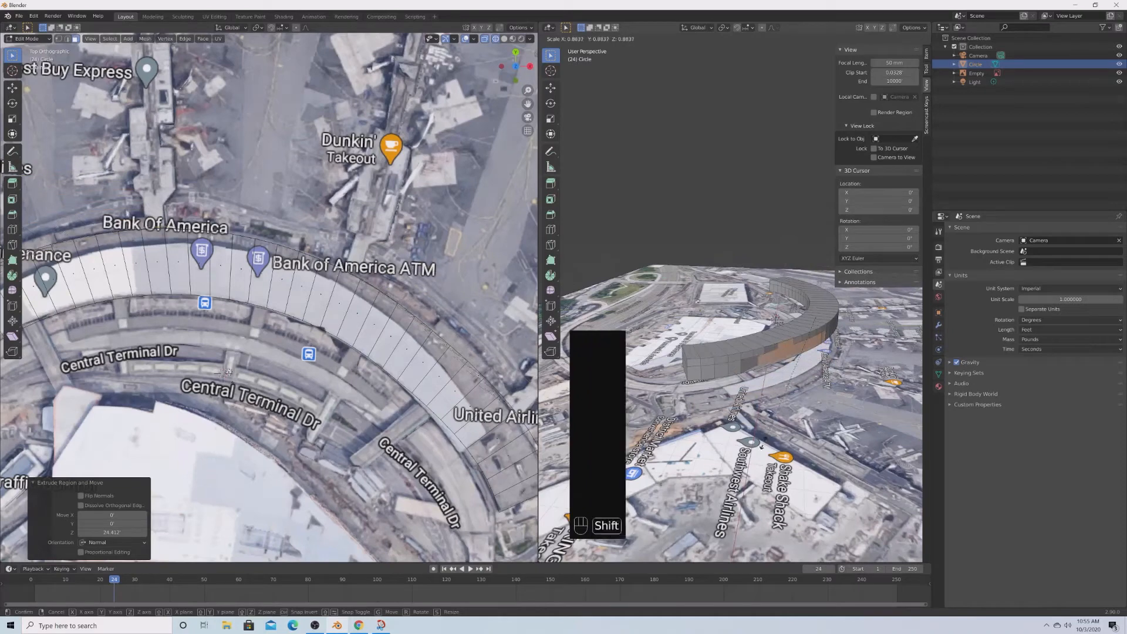
key("shift+z")
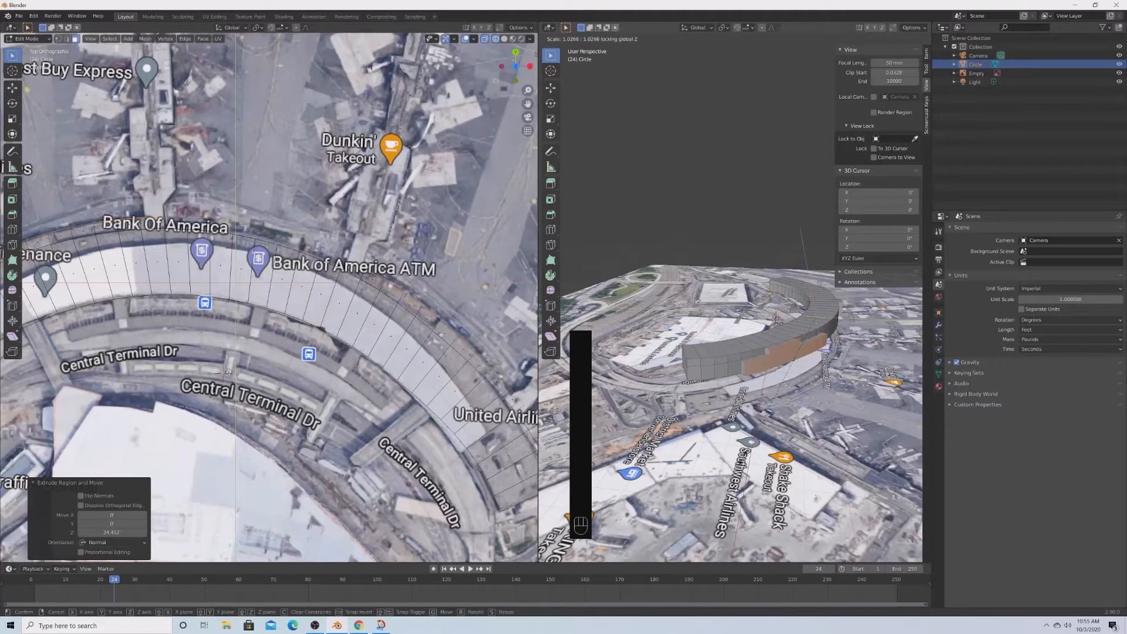
left_click(229, 372)
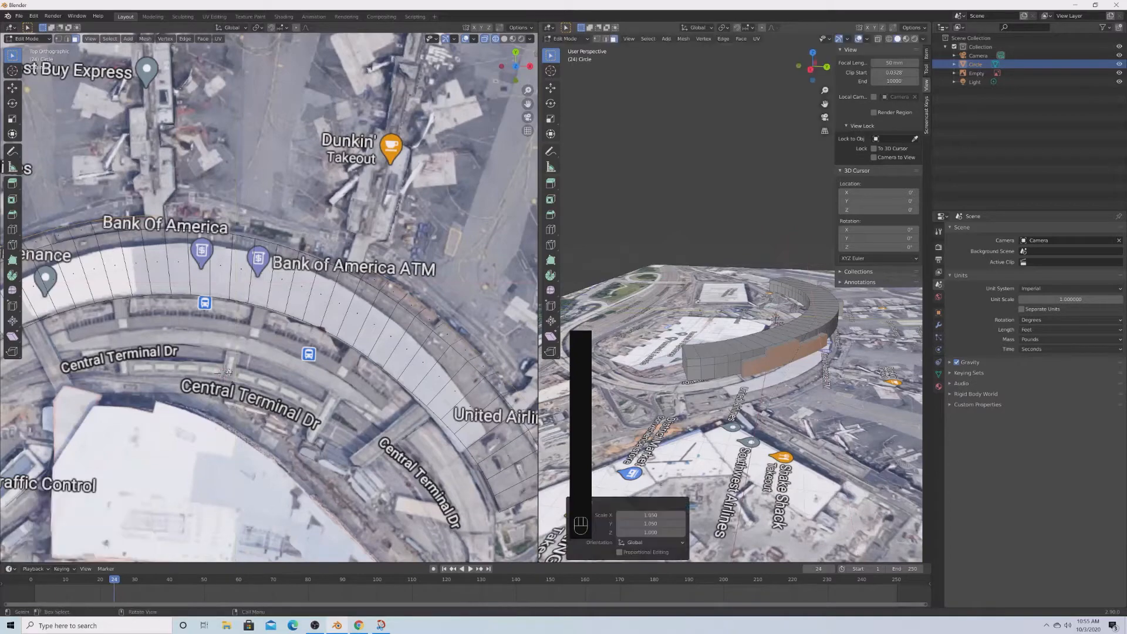
middle_click_drag(228, 371, 91, 347, "shift")
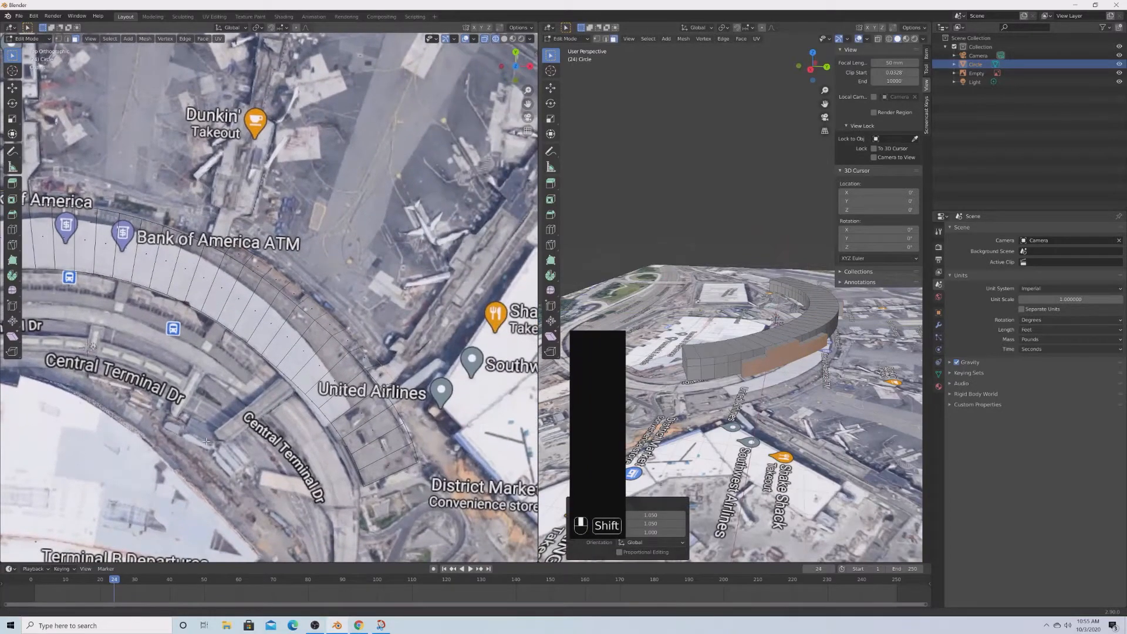
scroll(206, 442, "up", 5)
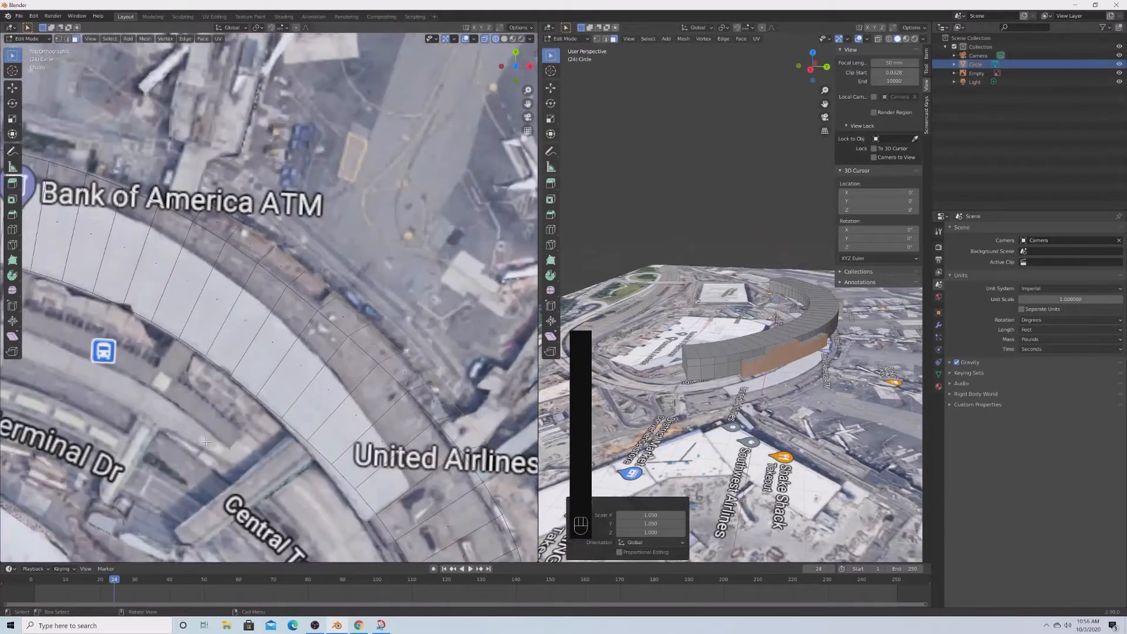
Leave Edit Mode and inspect the extruded section in perspective and along the whole terminal in the reference view.
middle_click_drag(846, 442, 761, 432)
key("Tab")
scroll(350, 430, "down", 3)
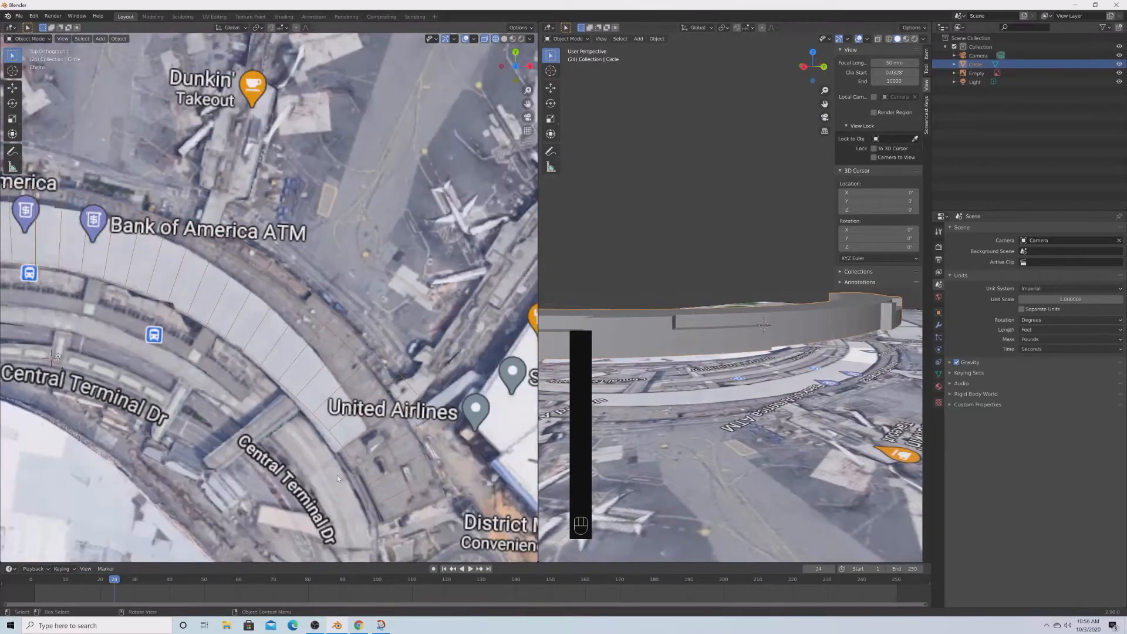
middle_click_drag(327, 449, 83, 521, "shift")
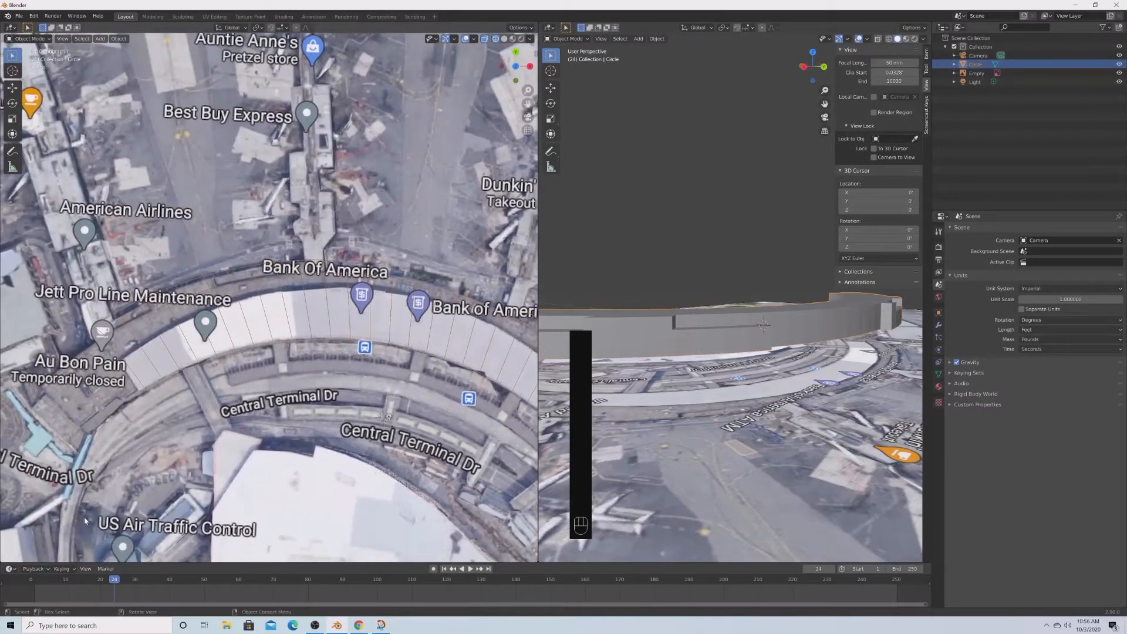
scroll(193, 449, "down", 1)
middle_click_drag(222, 441, 167, 428, "shift")
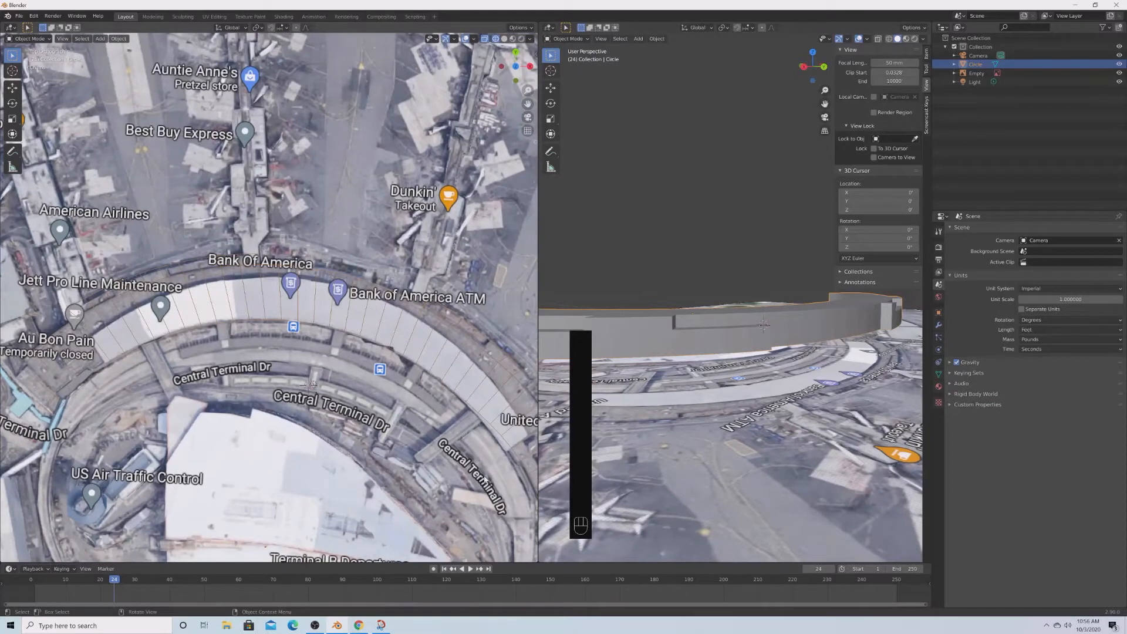
Save the project to the Desktop as KLGATerminal.blend.
key("ctrl")
key("ctrl+s")
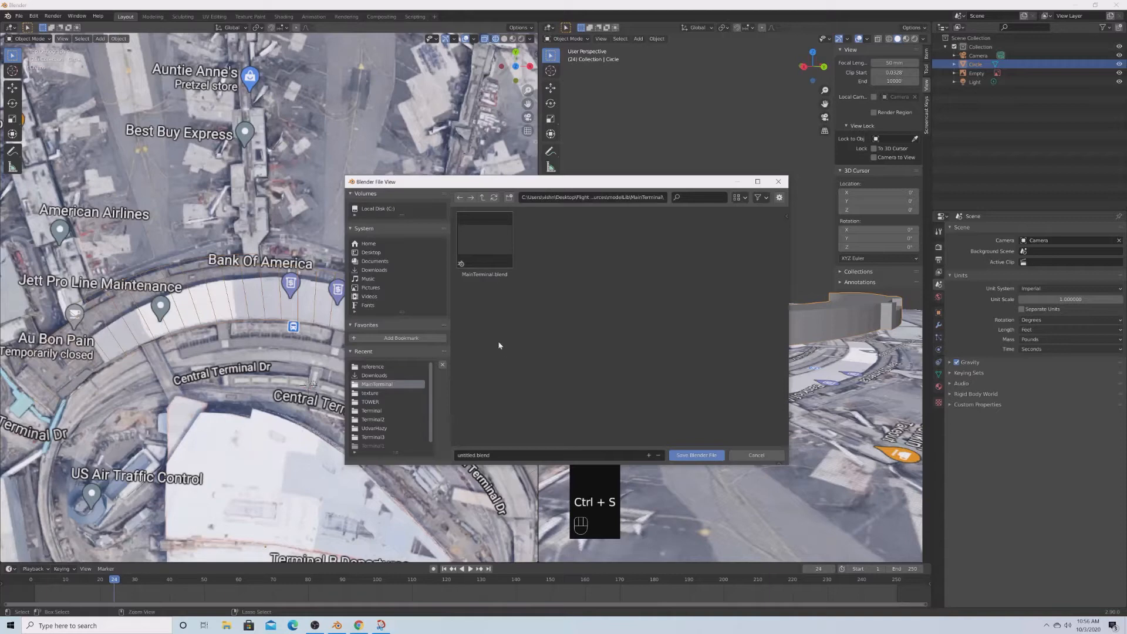
left_click(371, 252)
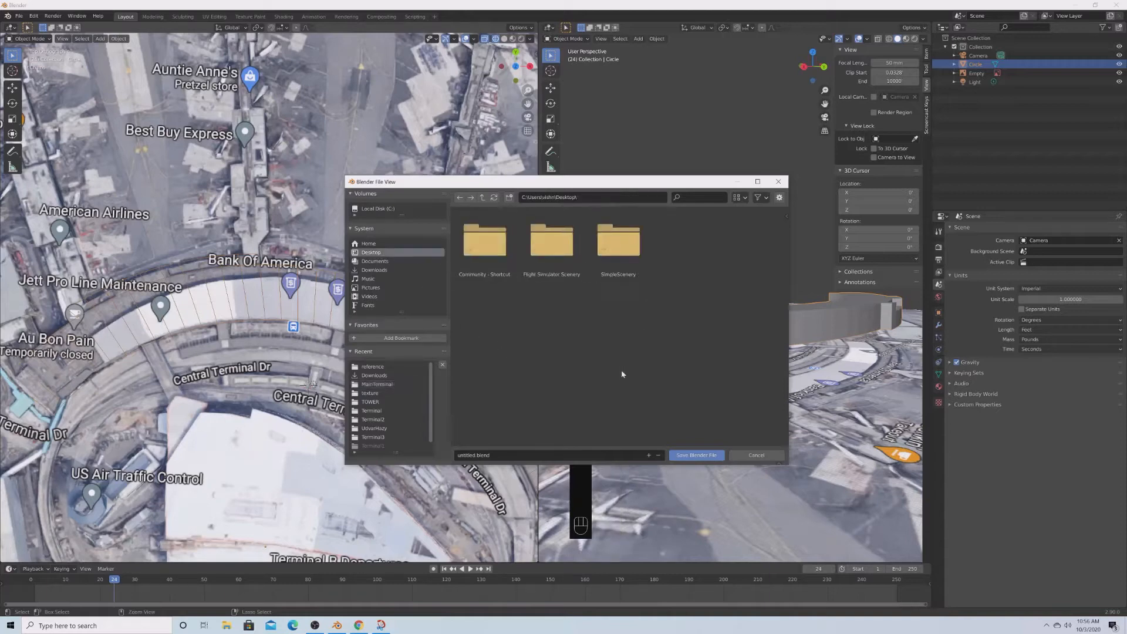
left_click(559, 455)
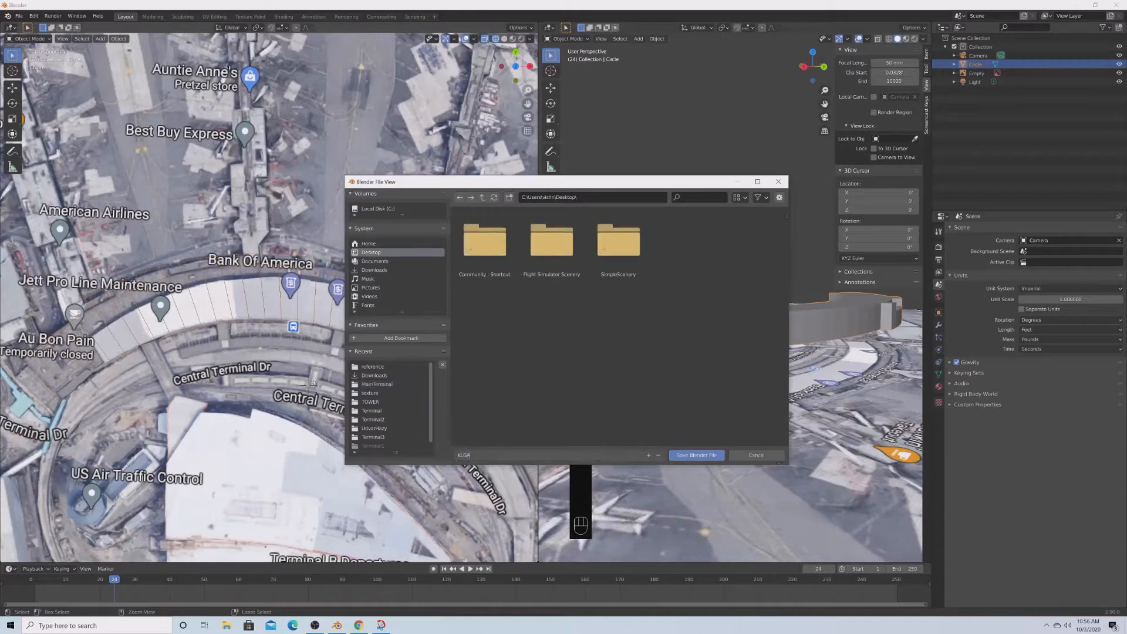
type("KLGATerminal")
key("Return")
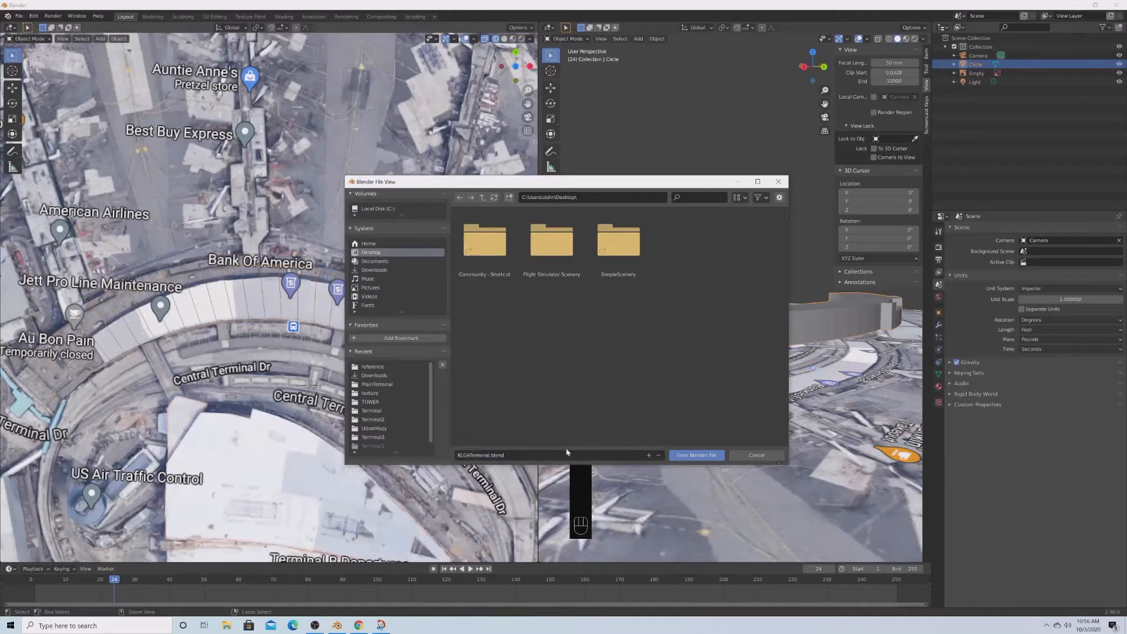
left_click(687, 456)
Inspect the extruded section and the United Airlines end of the block, and compare them with the terminal in Google Maps' 3D view.
scroll(686, 460, "up", 4)
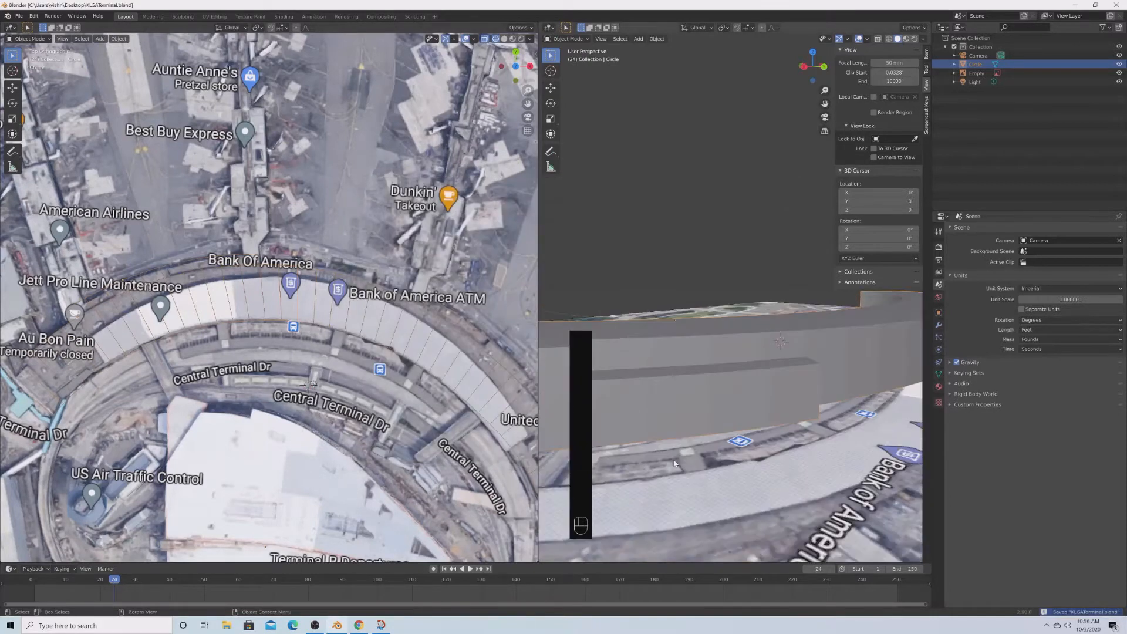
scroll(674, 464, "down", 2)
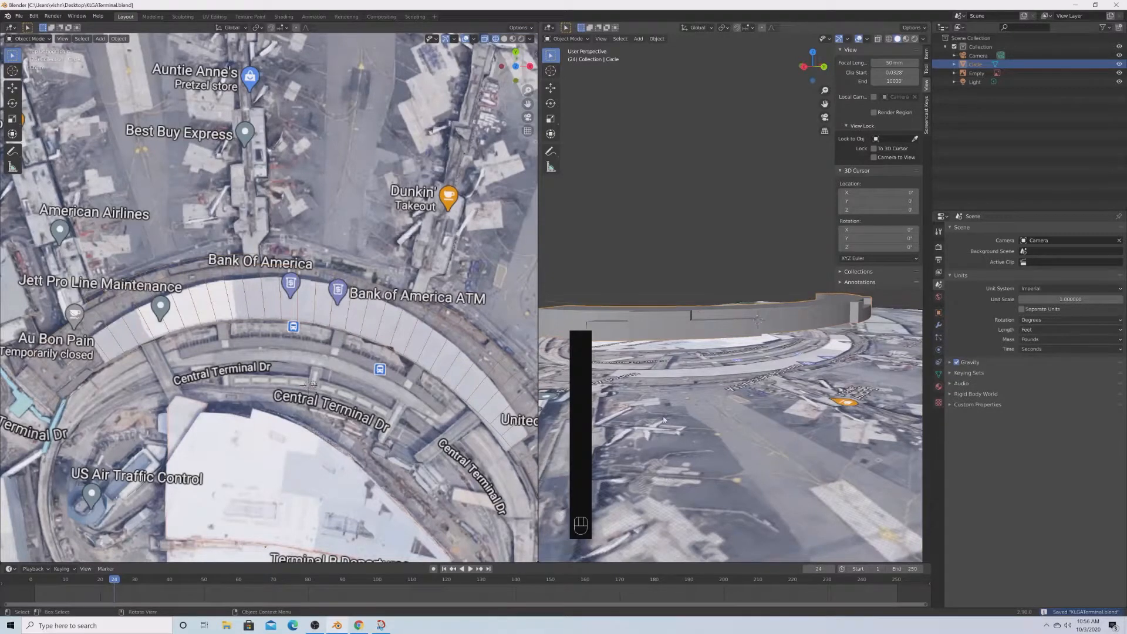
middle_click_drag(664, 419, 797, 429)
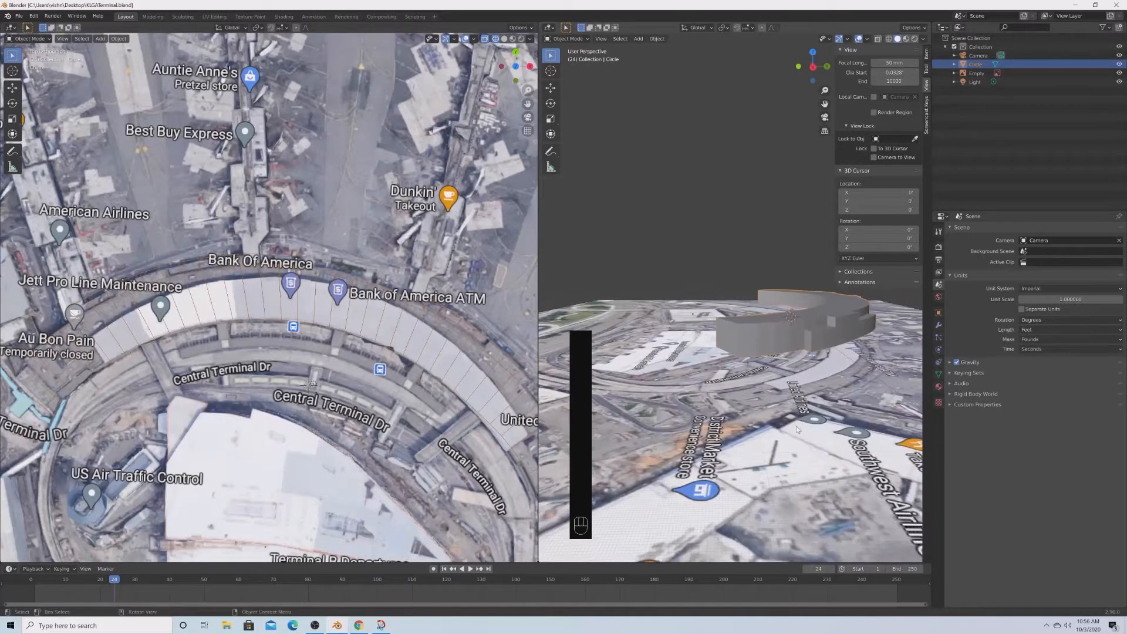
scroll(797, 430, "up", 3)
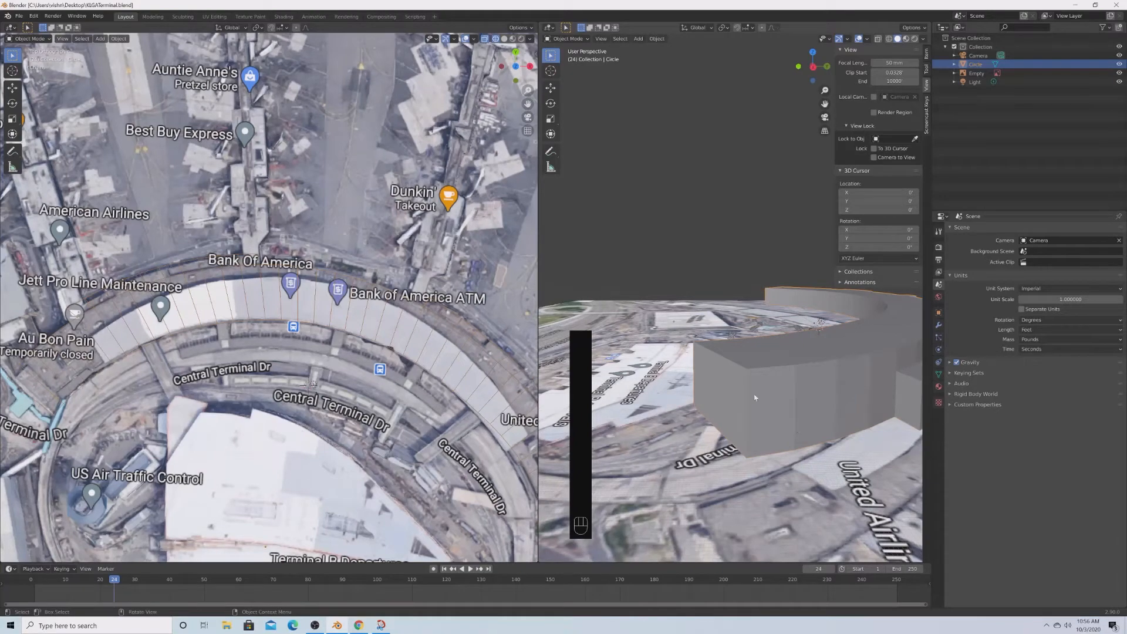
middle_click_drag(755, 398, 688, 463)
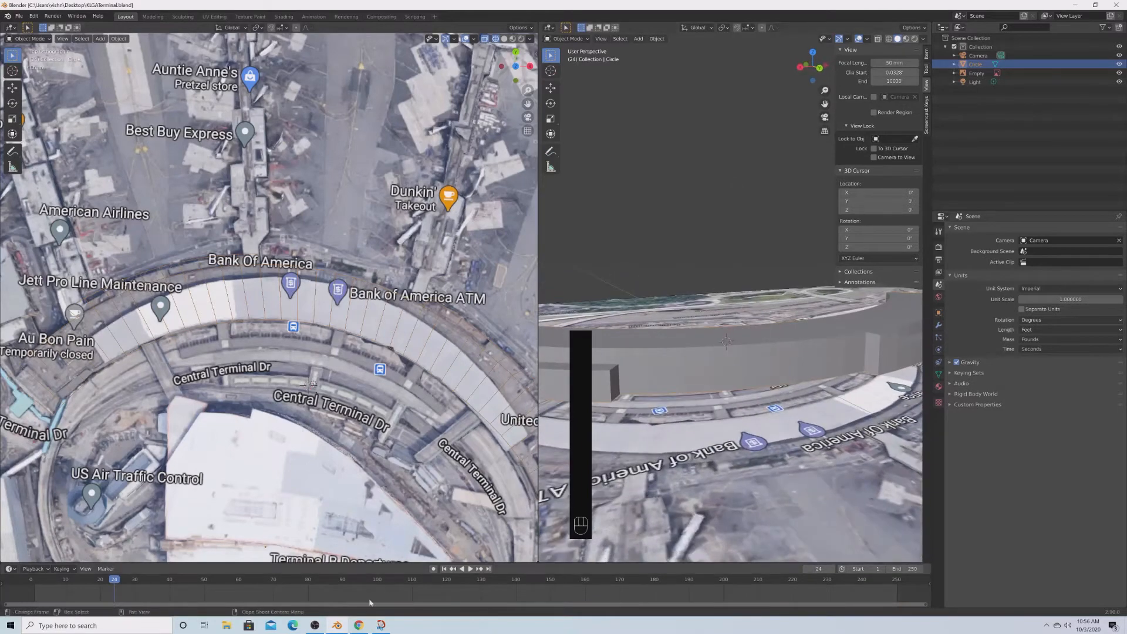
left_click(358, 625)
scroll(470, 344, "down", 3)
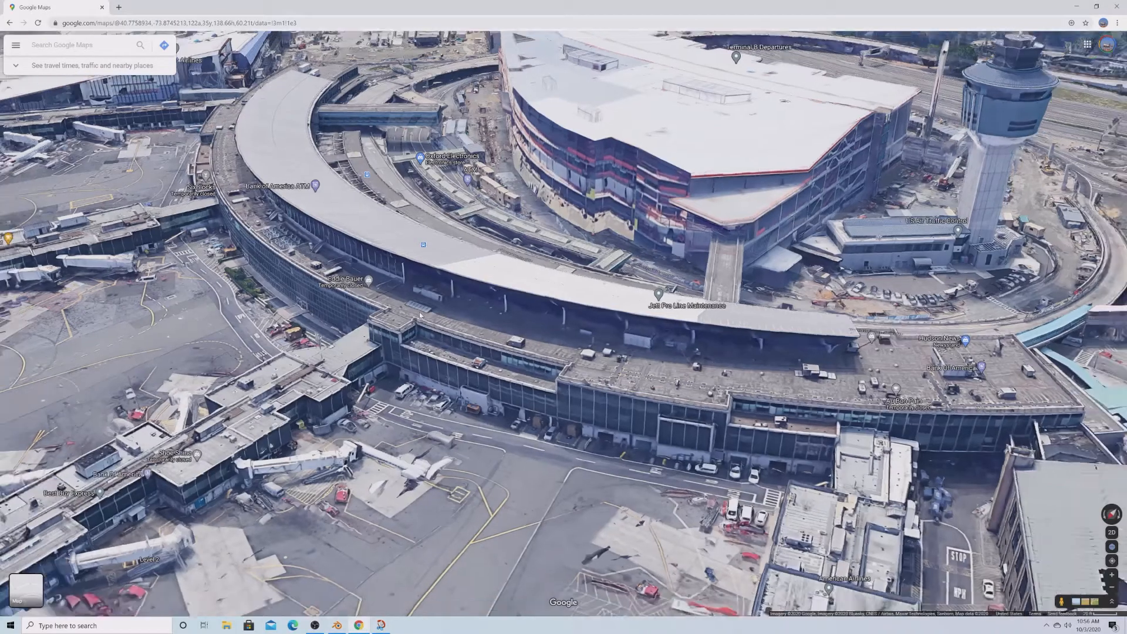
left_click_drag(344, 341, 699, 345, "ctrl")
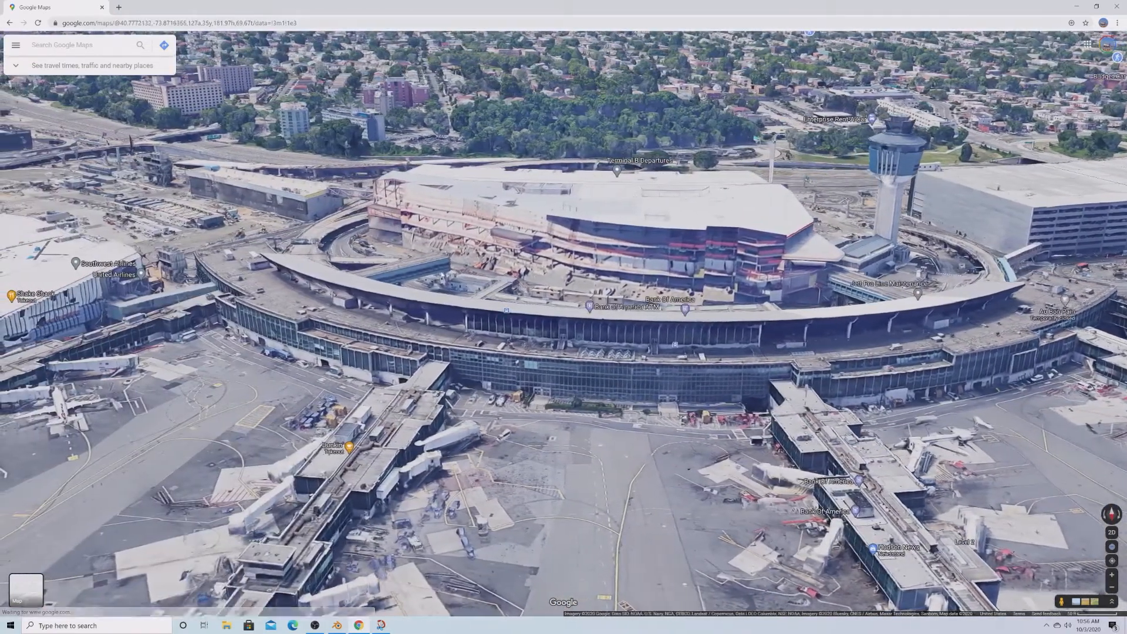
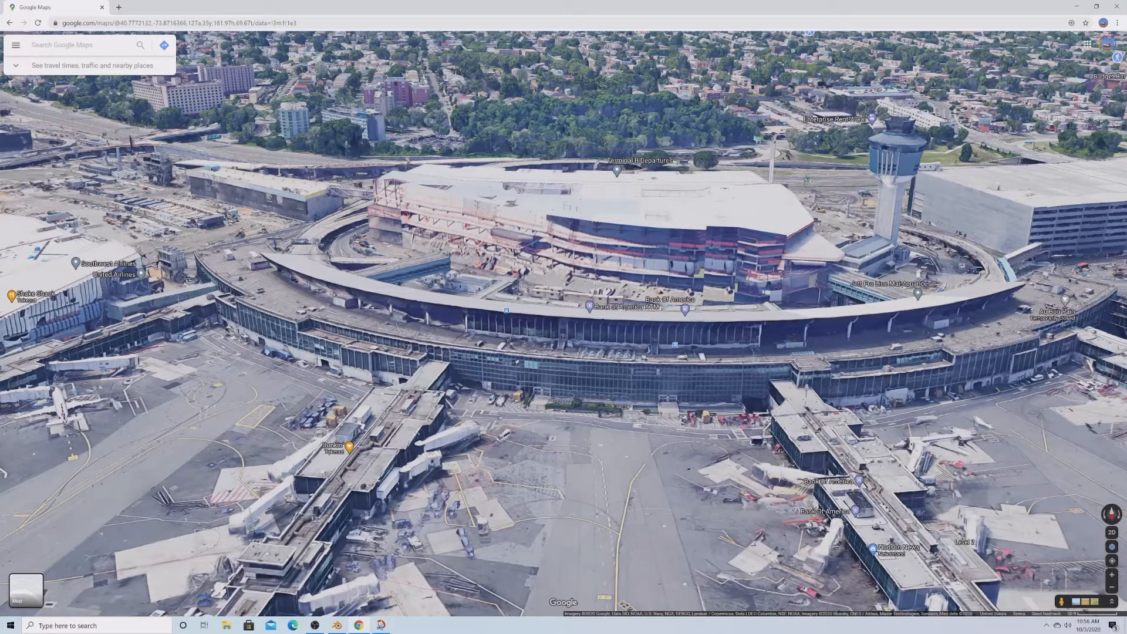
Switch to Blender, add a 100-vertex circle mesh and scale it up to roughly the size of the terminal curve.
left_click(332, 623)
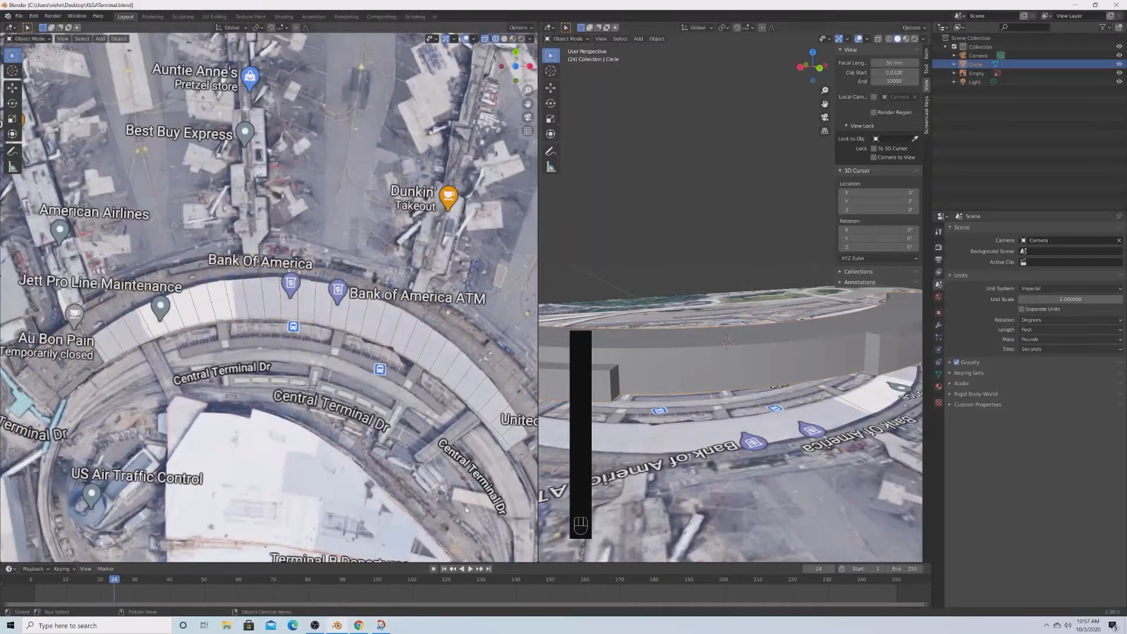
scroll(466, 510, "down", 1)
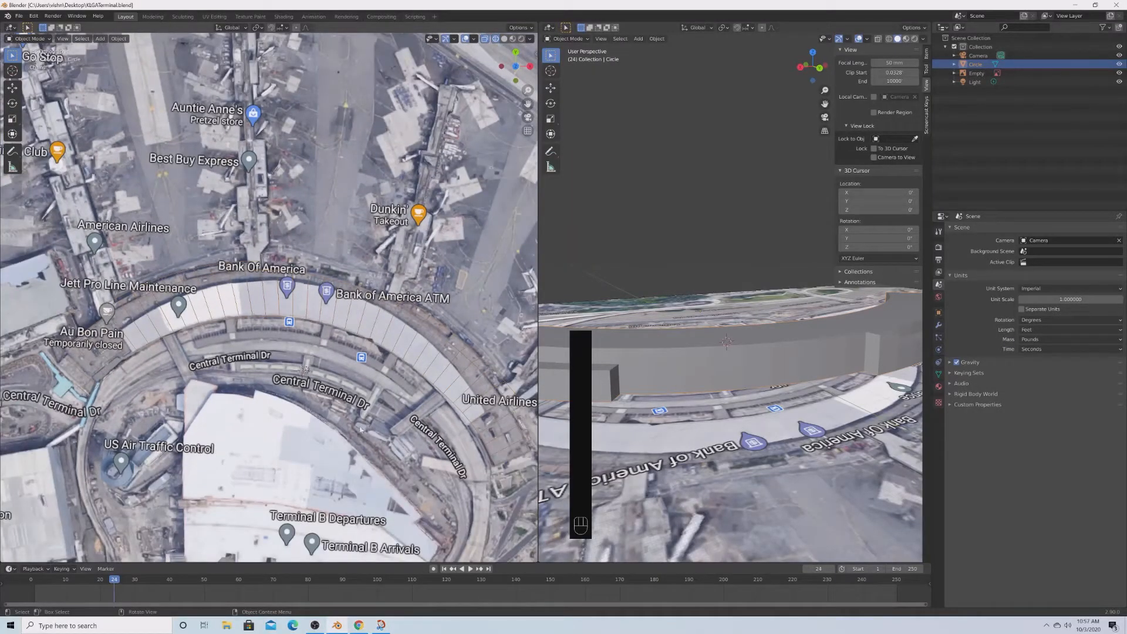
key("shift+a")
left_click(407, 431)
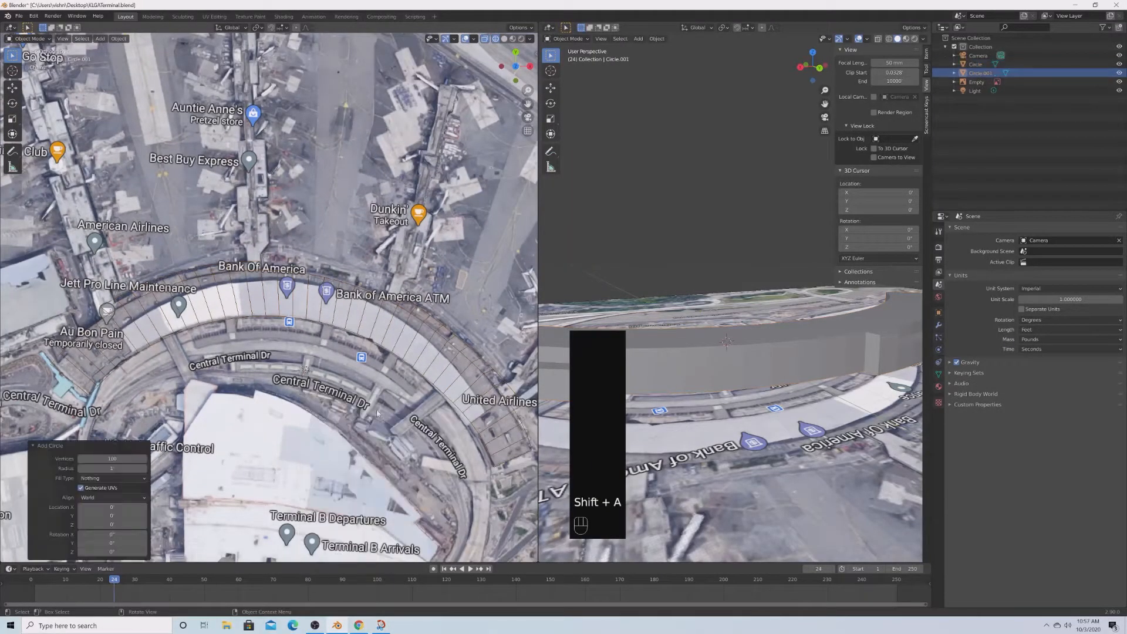
key("s")
left_click(336, 373)
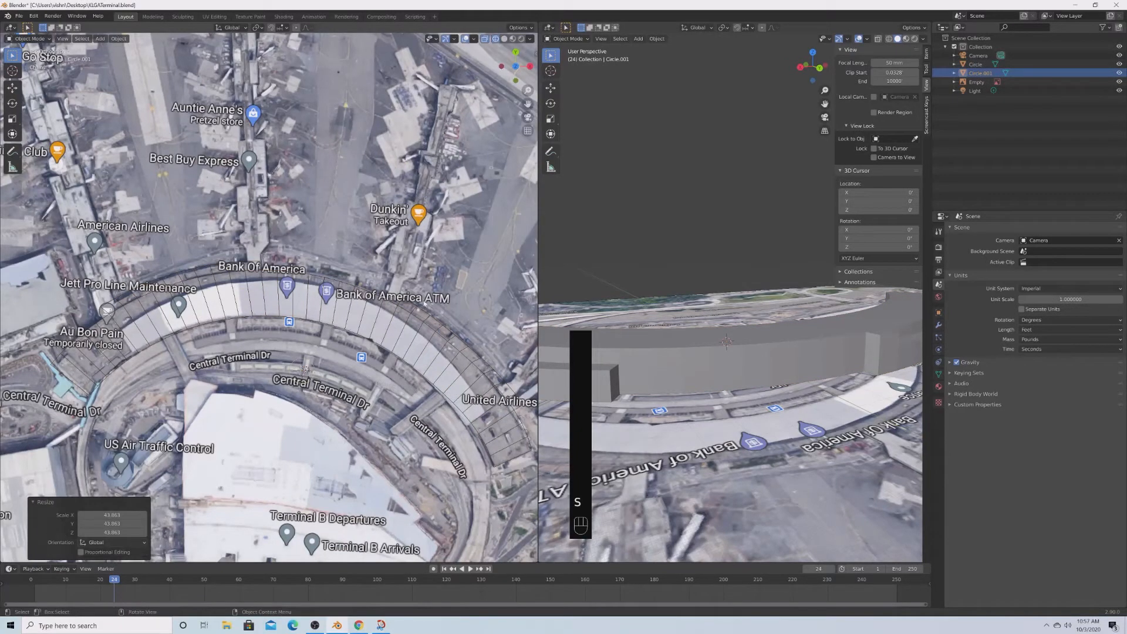
key("s")
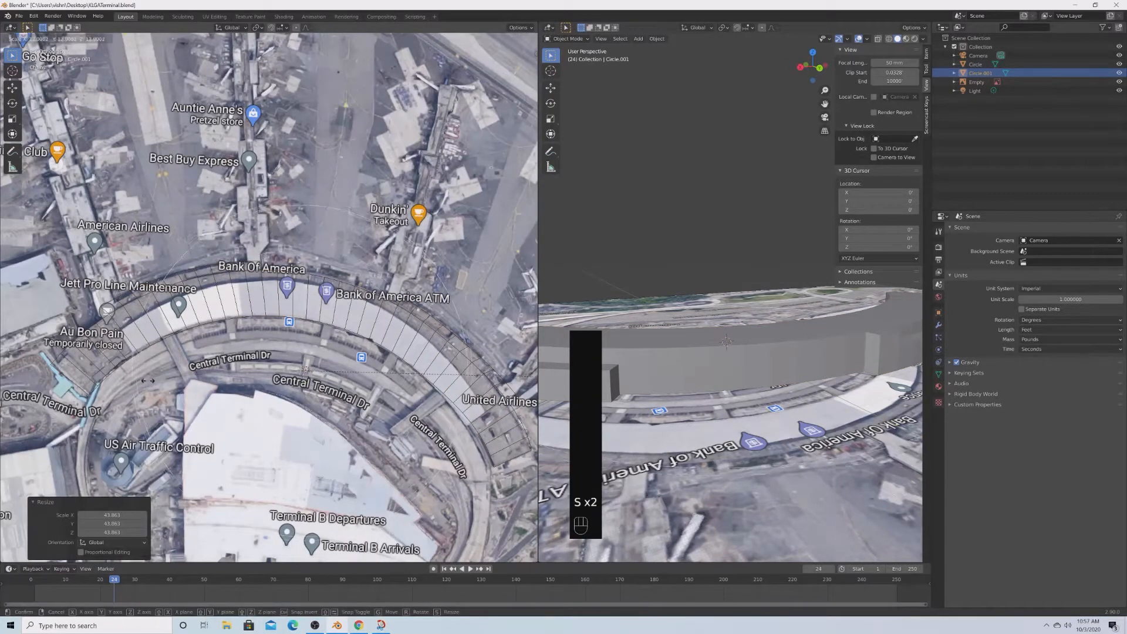
left_click(139, 382)
Move the new circle along Y, stretch it by about 1.15 along X and reposition it against the white roof's inner curve.
key("g")
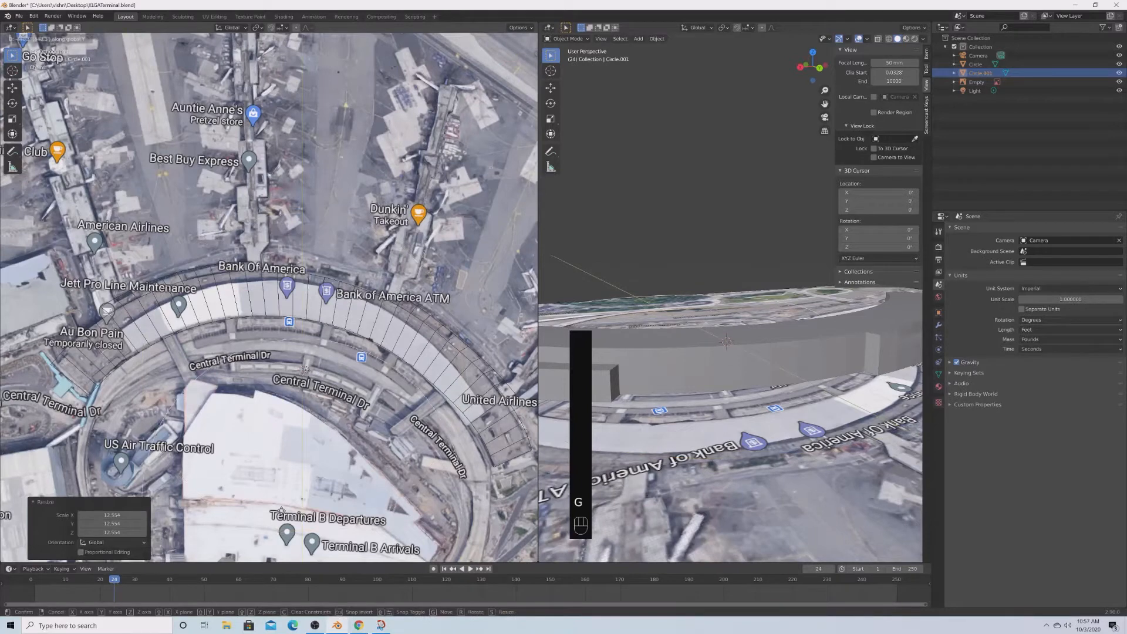
left_click(353, 493)
key("s")
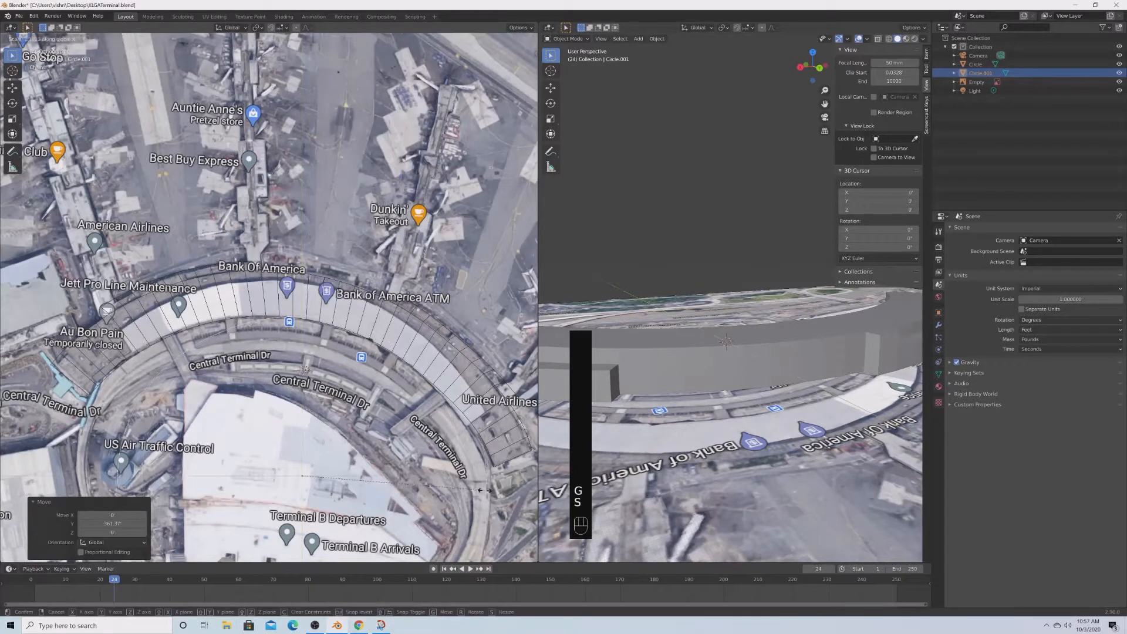
left_click(467, 489)
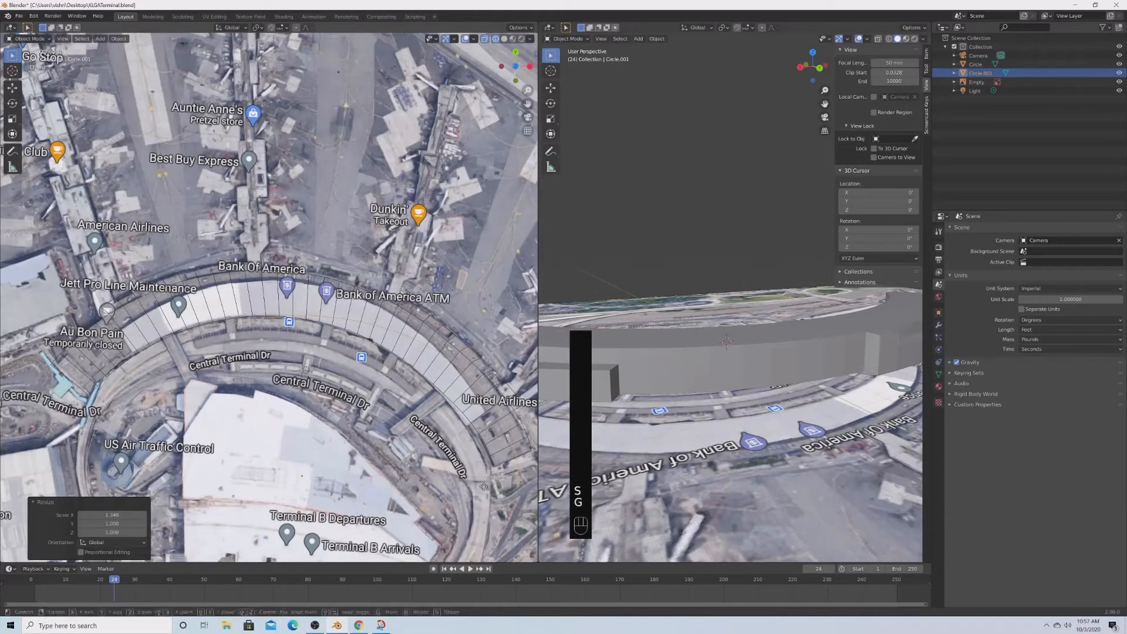
key("g")
key("z")
left_click(458, 487)
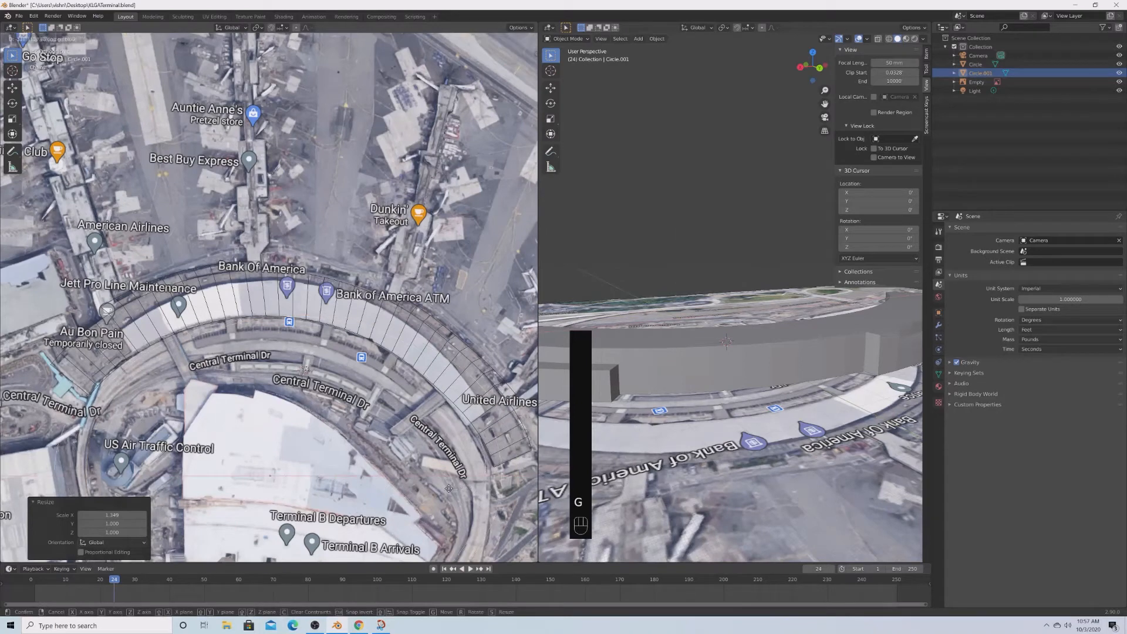
In Edit Mode, shift the circle's vertex near United Airlines onto the roof's inner edge using proportional editing with a size of about 189.
key("Tab")
key("alt+a")
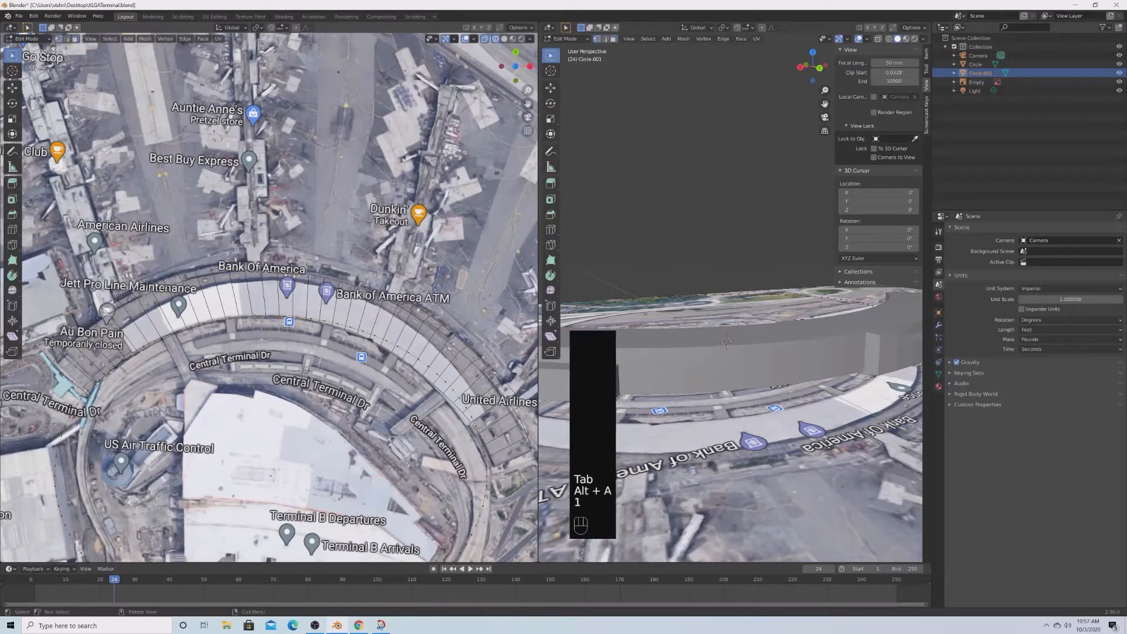
key("1")
key("o")
scroll(470, 408, "down", 2)
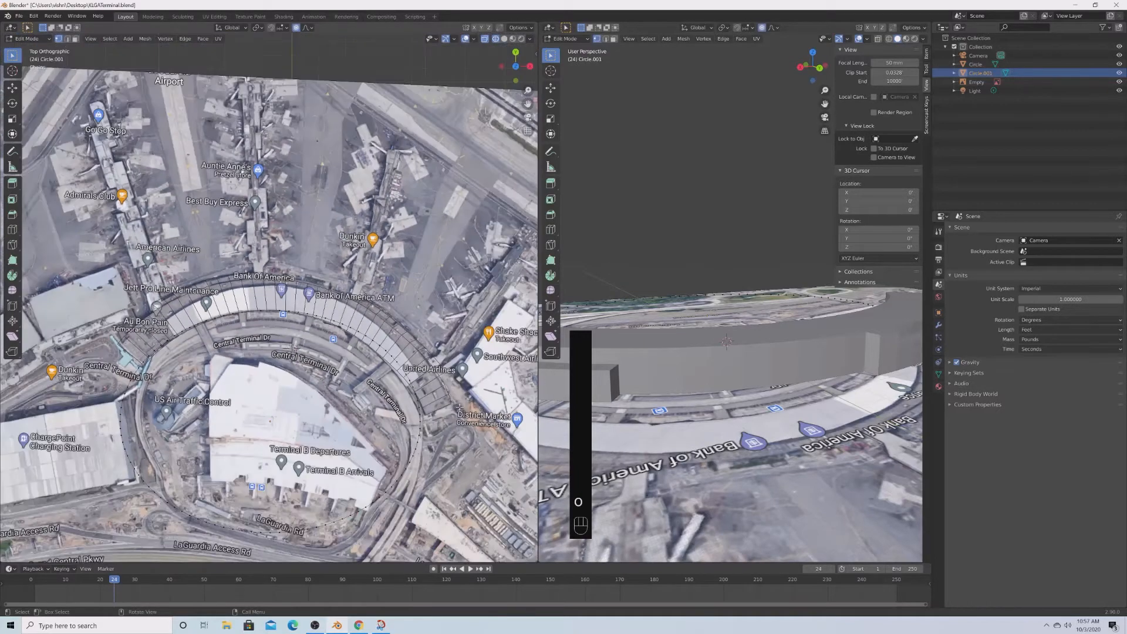
scroll(460, 409, "up", 1)
scroll(460, 405, "down", 1)
key("grave")
scroll(451, 361, "up", 3)
middle_click_drag(450, 356, 378, 321, "shift")
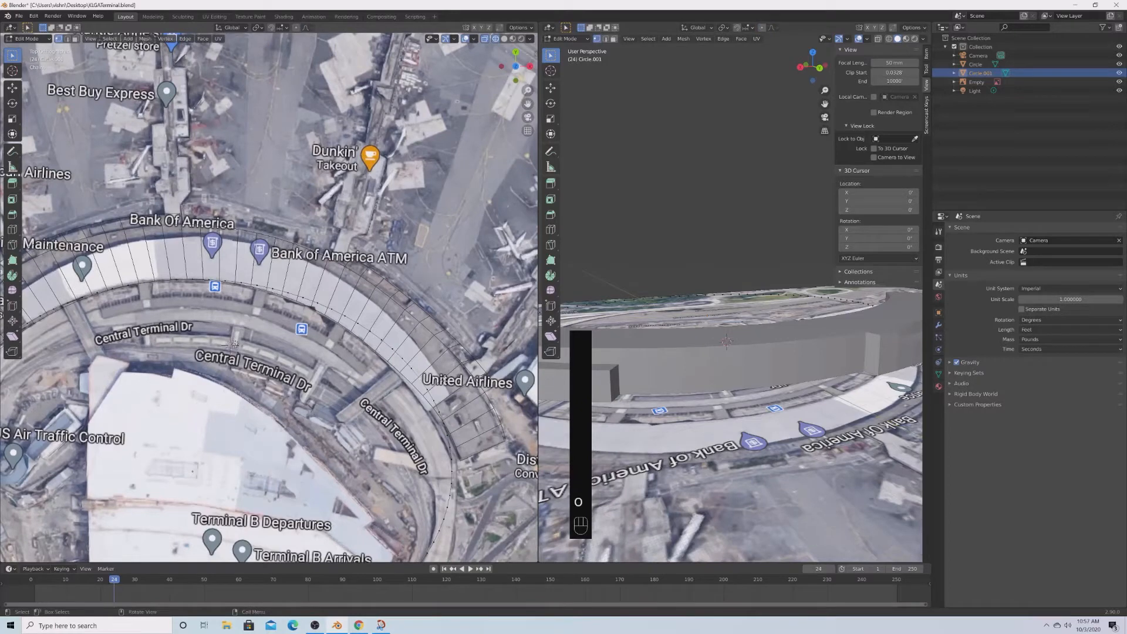
key("o")
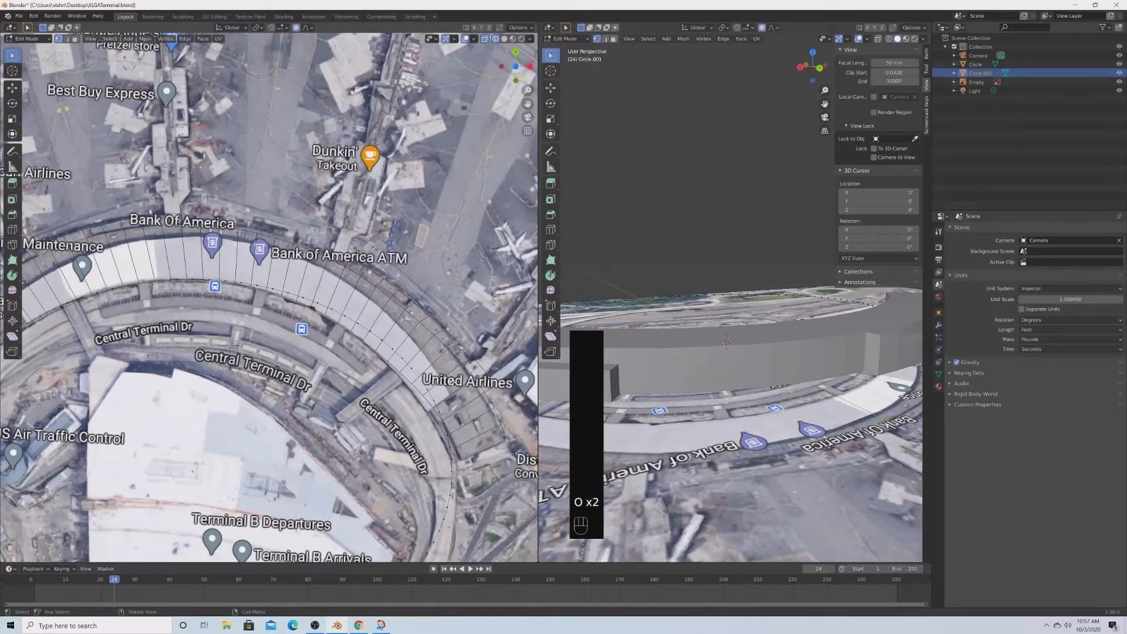
key("g")
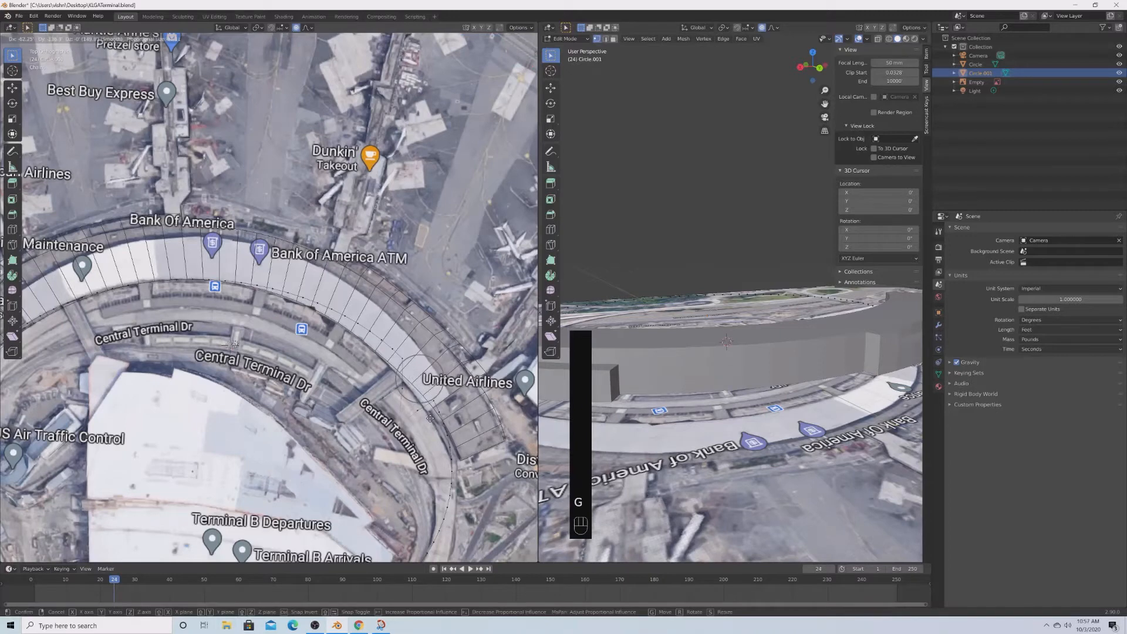
scroll(434, 414, "down", 5)
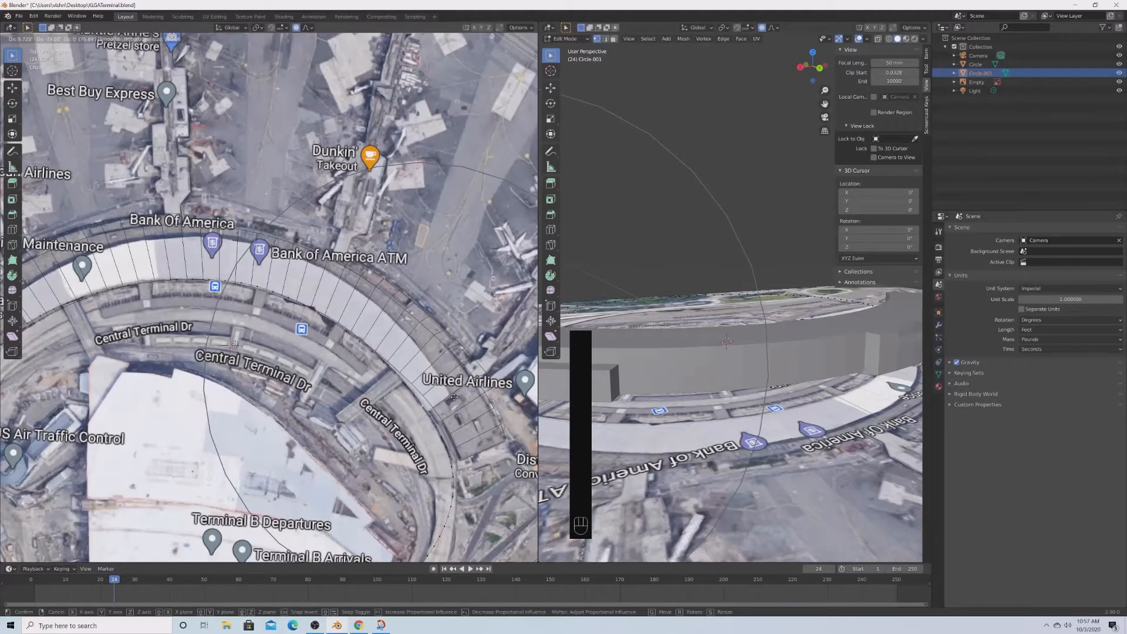
left_click(454, 394)
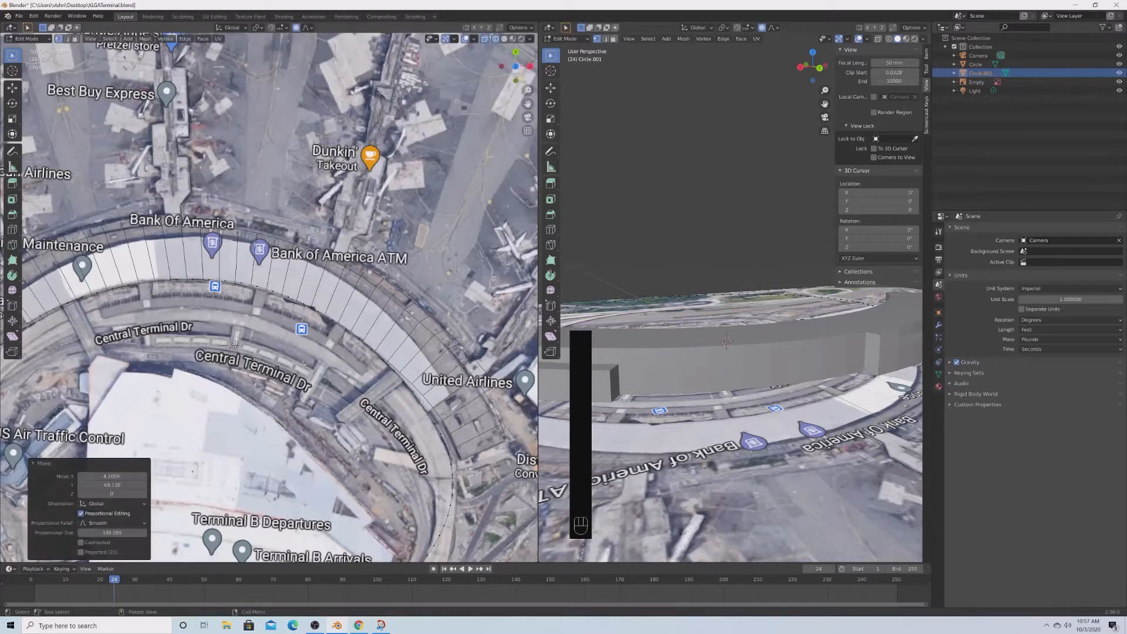
Move the circle's vertex near Au Bon Pain onto the roof's inner edge with proportional editing.
middle_click_drag(302, 362, 465, 353, "shift")
middle_click_drag(243, 387, 336, 387, "shift")
scroll(336, 387, "up", 1)
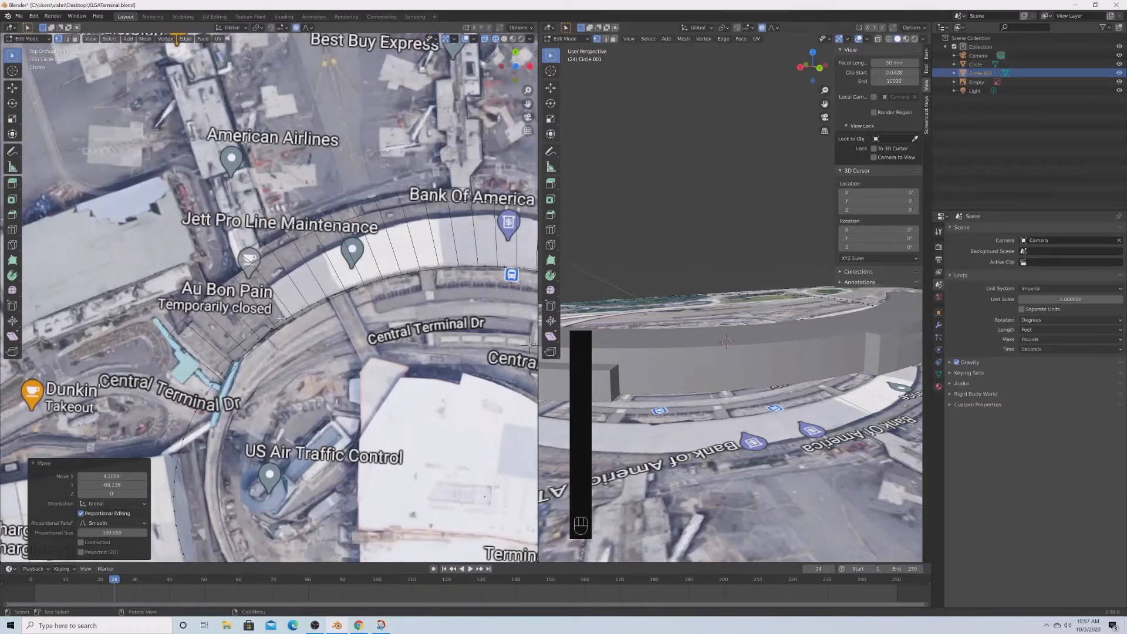
key("g")
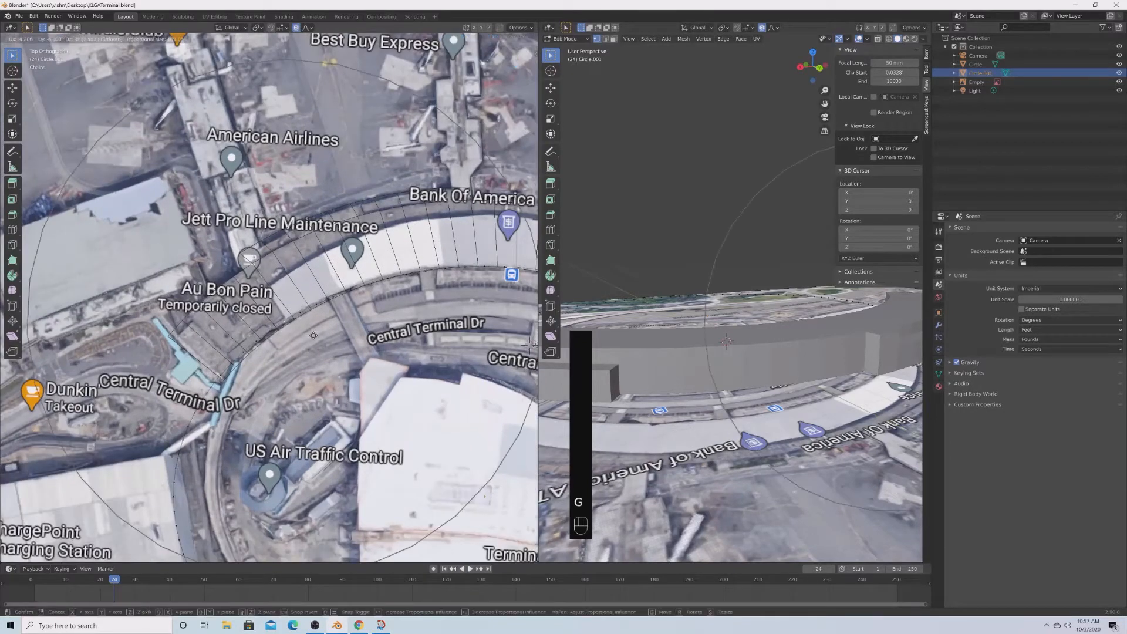
left_click(314, 335)
Delete the circle's vertices outside the terminal's roof curve, keeping only the arc, and leave Edit Mode.
scroll(311, 335, "down", 5)
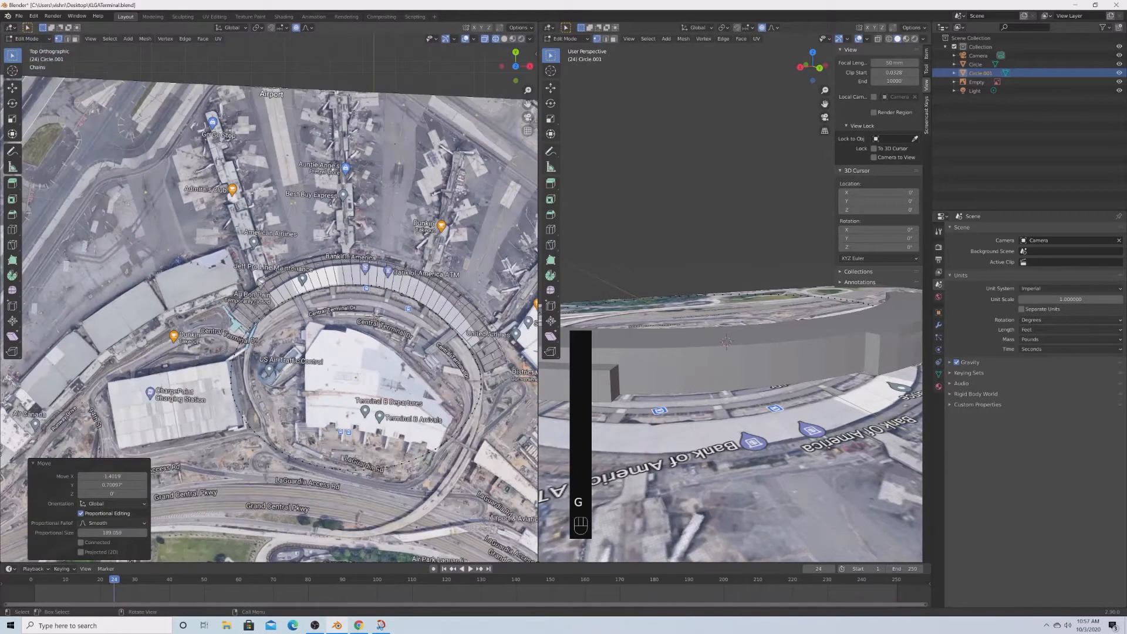
key("alt+a")
key("c")
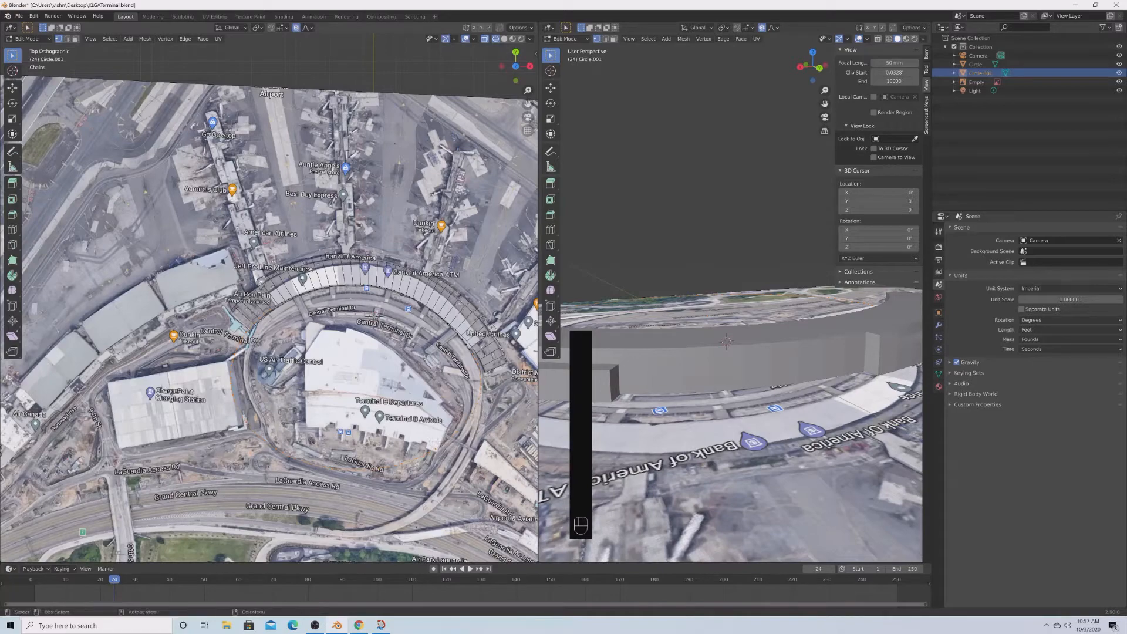
key("x")
key("Tab")
Select the whole remaining arc in Edit Mode and extrude it outward across the white roof strip.
scroll(452, 416, "up", 5)
middle_click_drag(452, 415, 149, 401, "shift")
key("Tab")
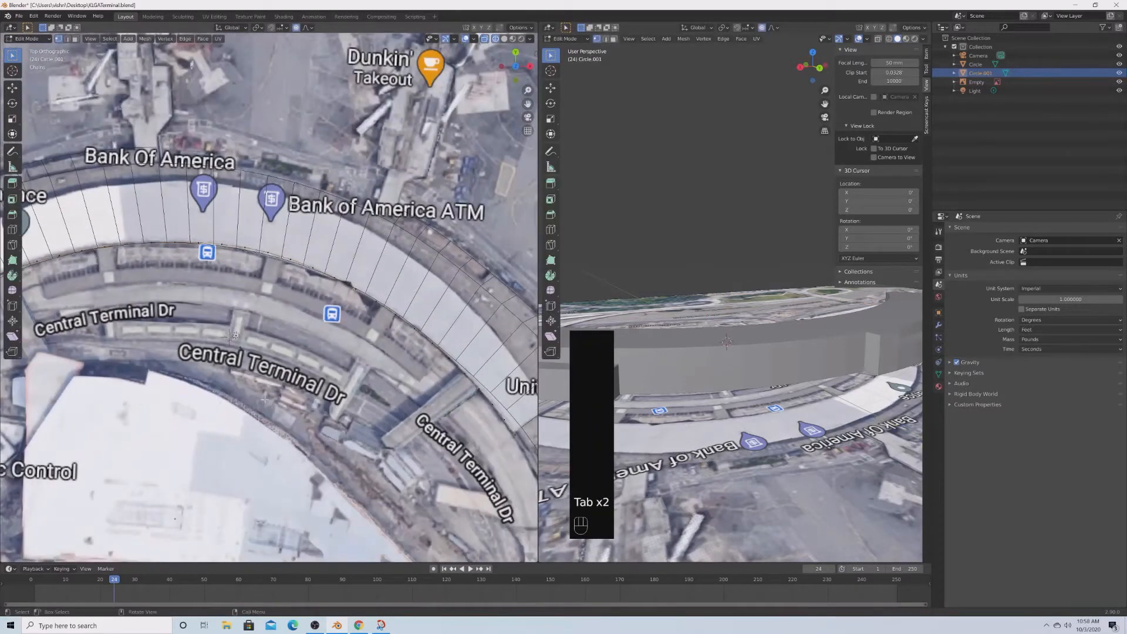
key("a")
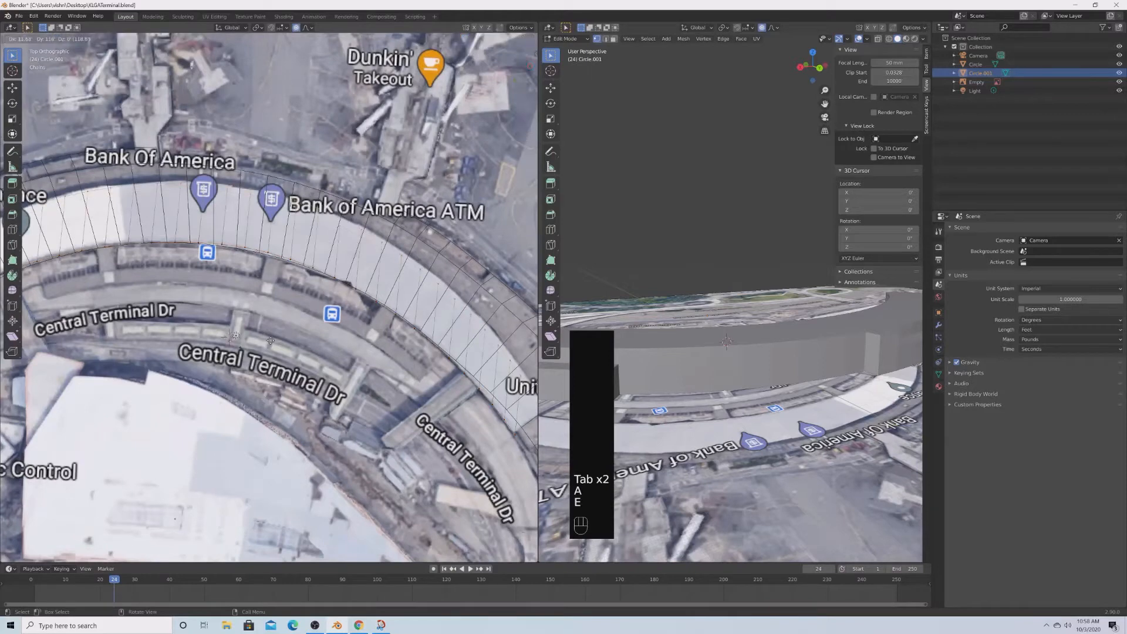
key("e")
left_click(379, 371)
scroll(378, 371, "down", 1)
scroll(429, 383, "down", 1)
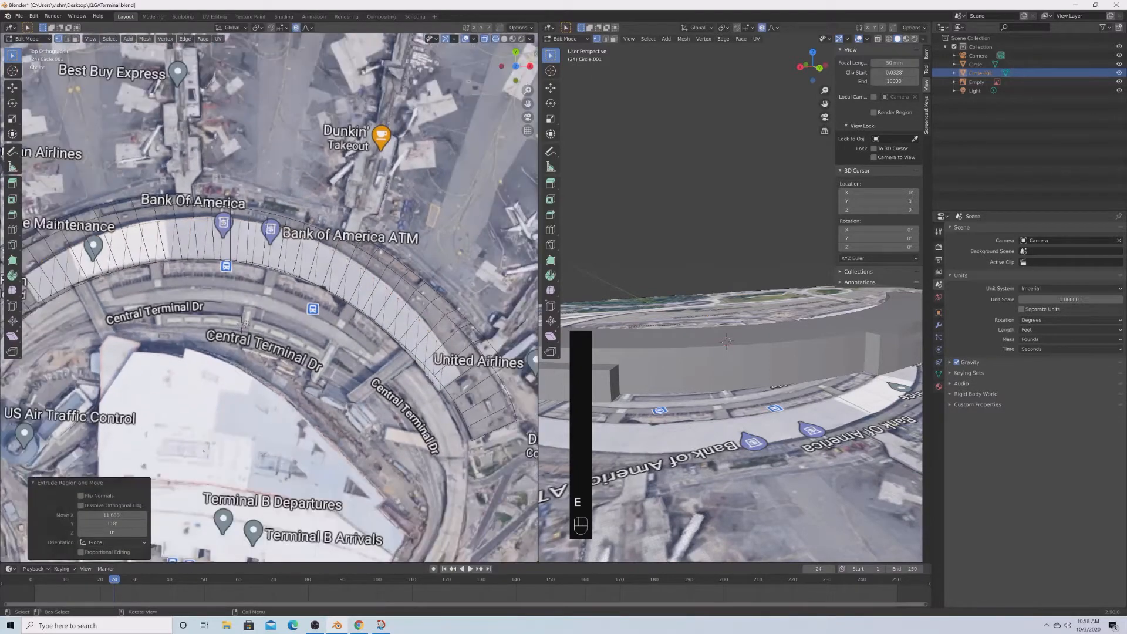
Turn proportional editing off and scale the extruded arc up uniformly to follow the white roof's outer edge.
key("s")
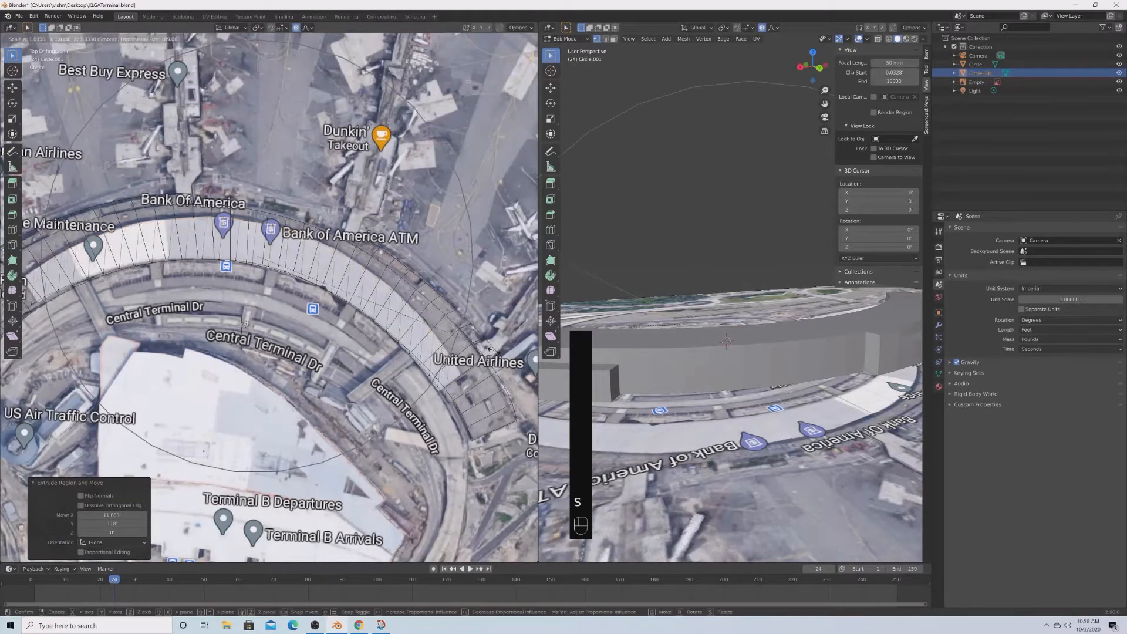
left_click(487, 350)
key("o")
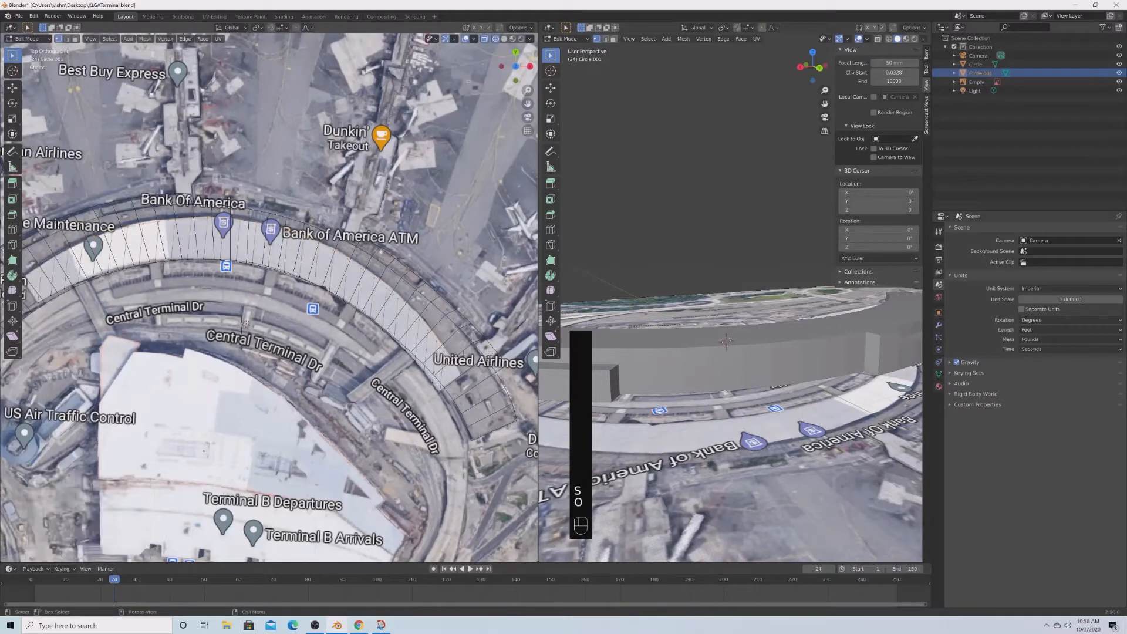
key("s")
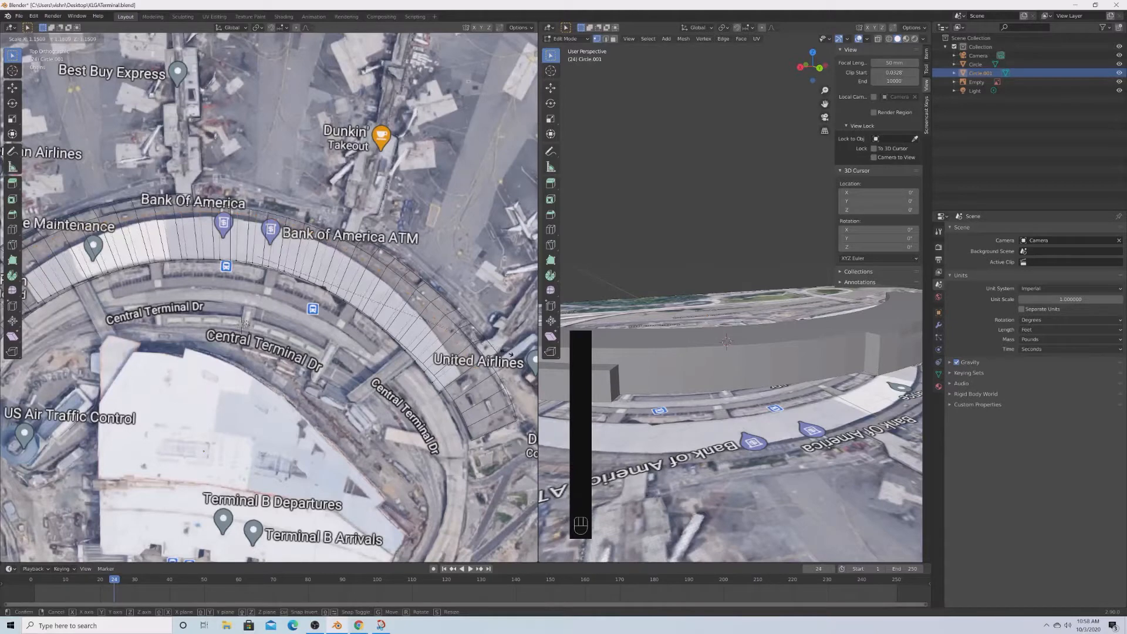
left_click(489, 354)
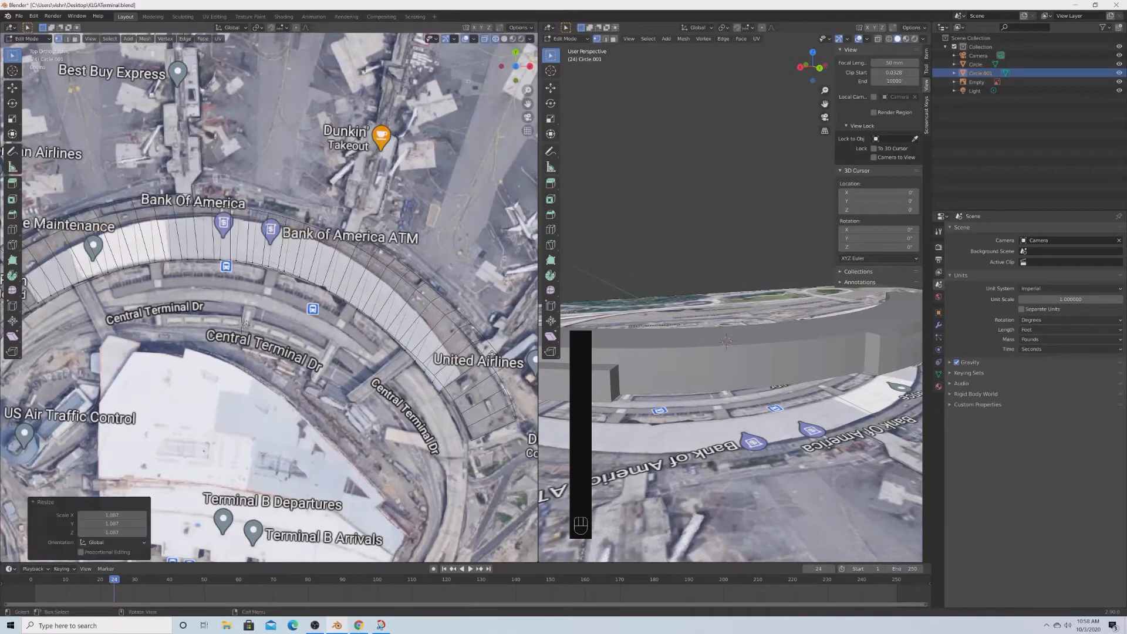
key("g")
right_click(489, 359)
Move the extruded arc's end vertex near United Airlines onto the roof corner with proportional editing on and a size of about 37.
key("alt+a")
key("g")
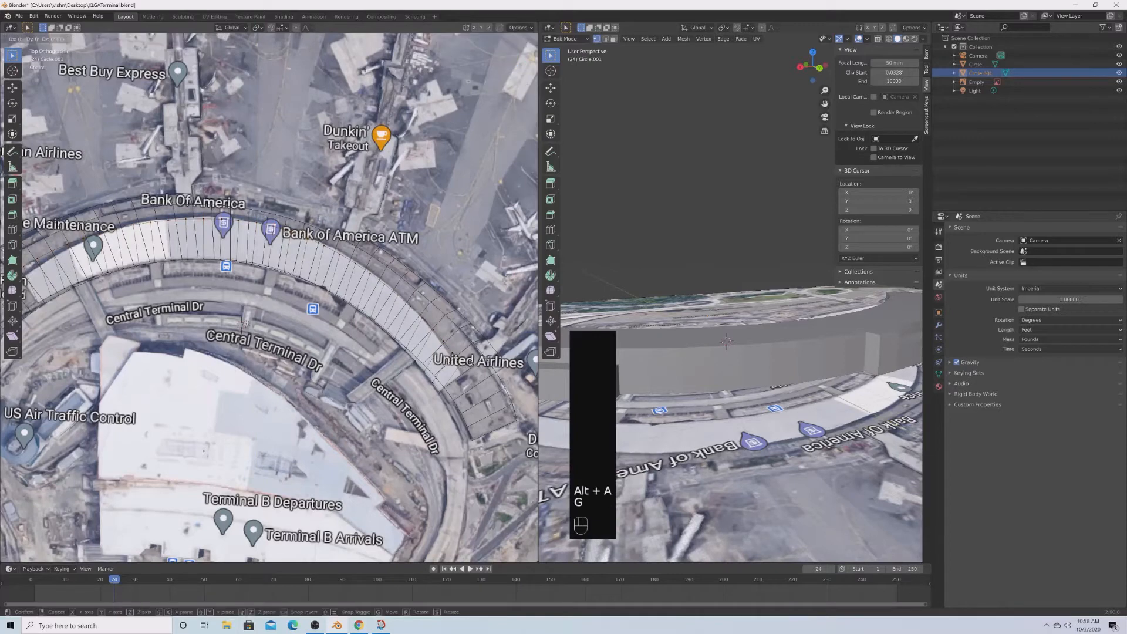
right_click(468, 375)
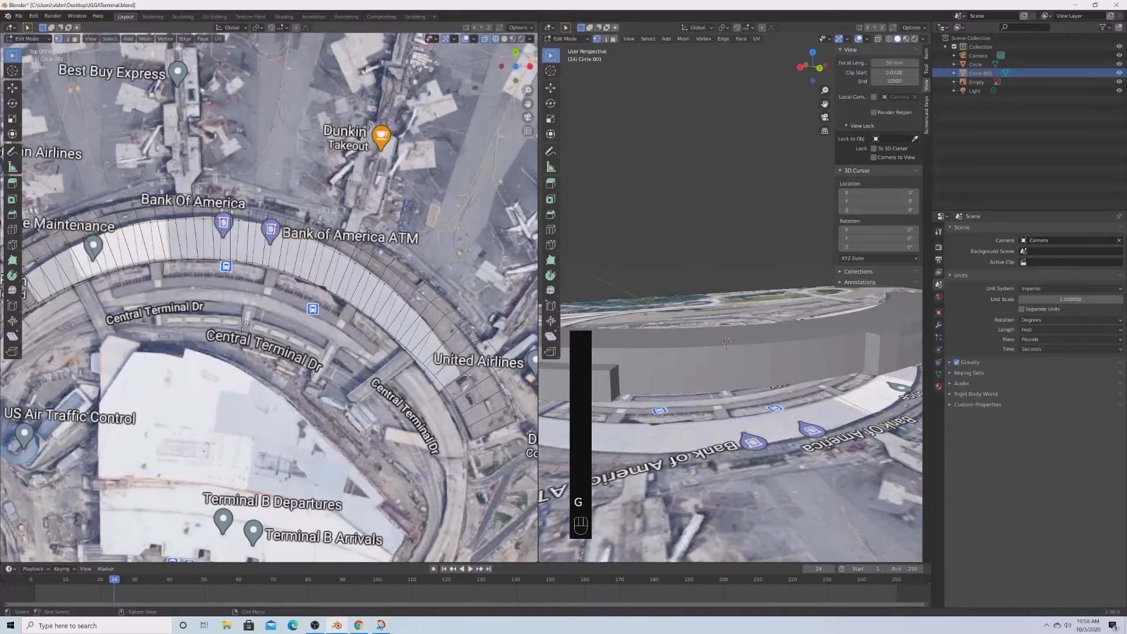
key("o")
key("g")
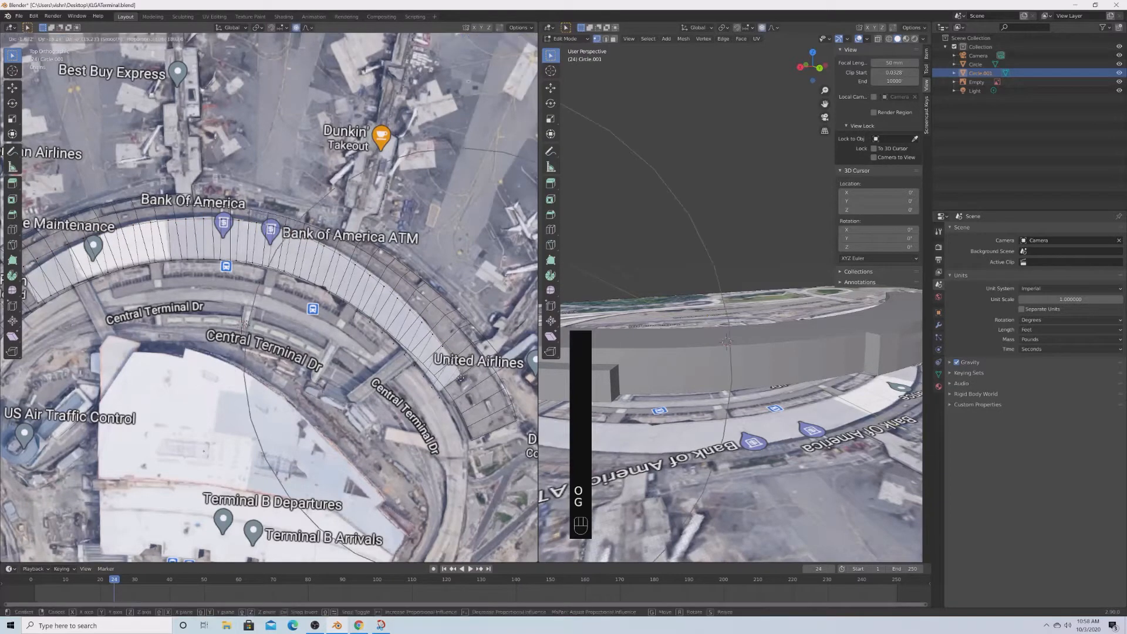
scroll(461, 378, "up", 11)
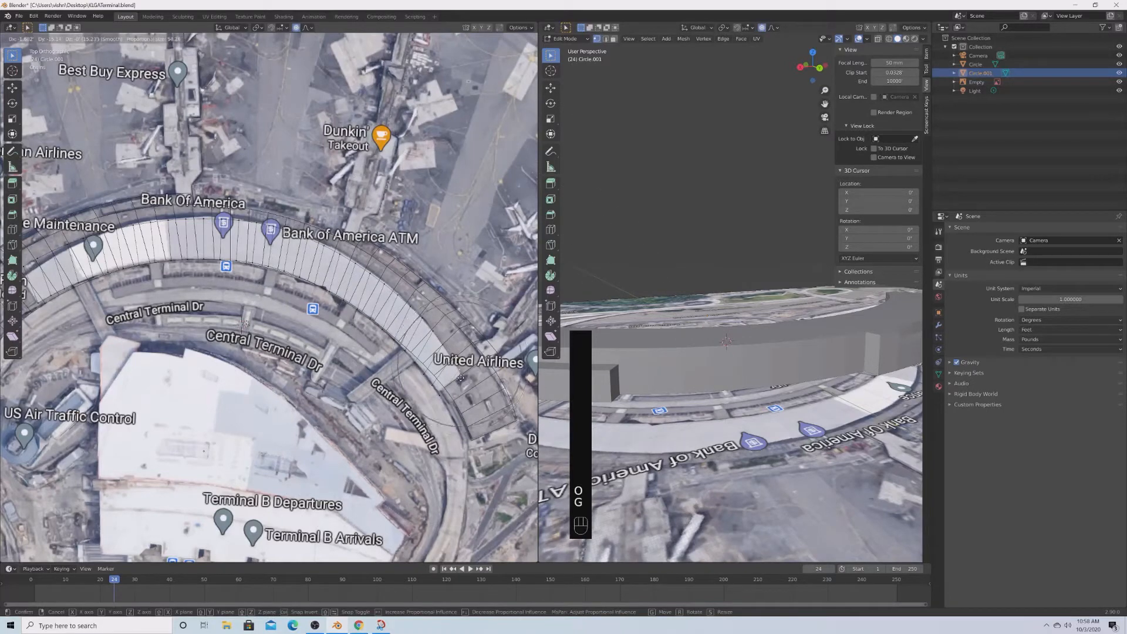
scroll(461, 379, "up", 3)
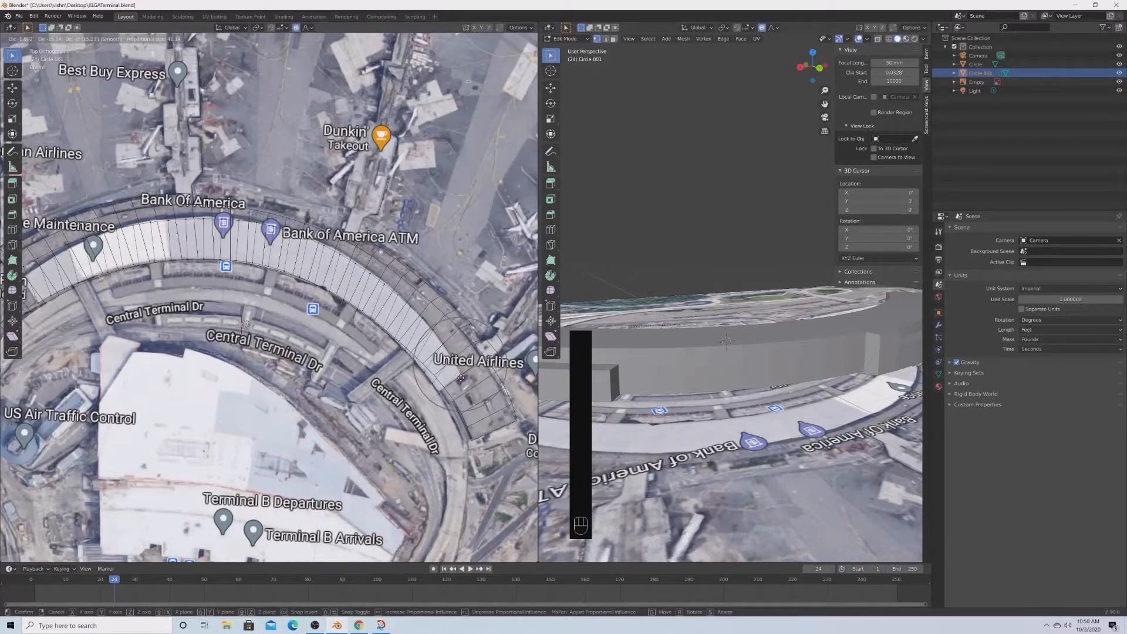
left_click(462, 382)
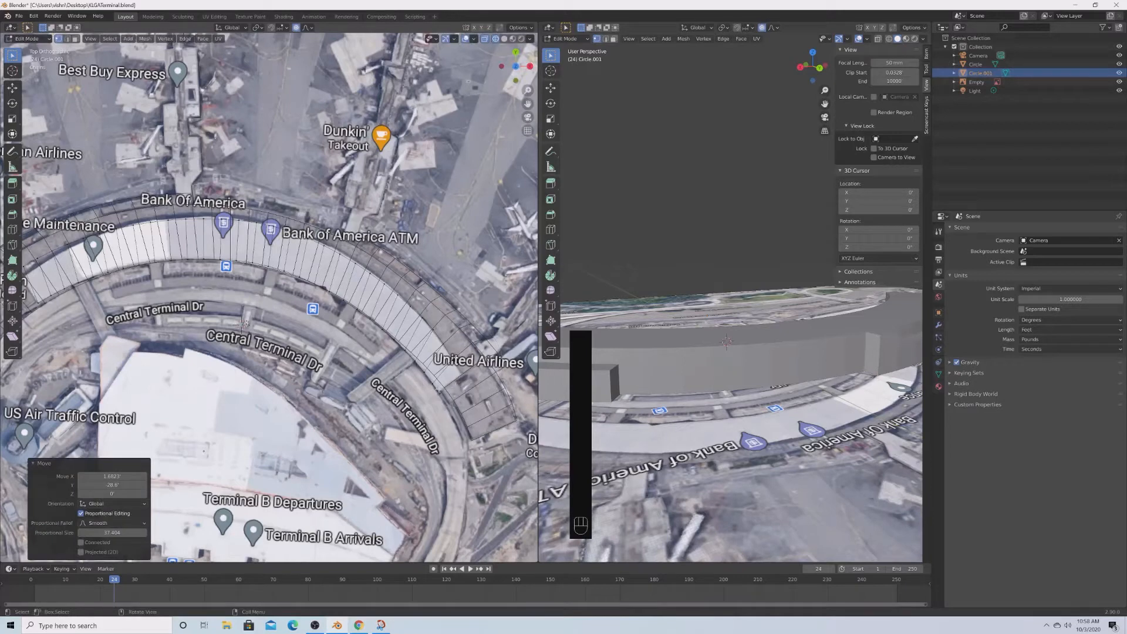
middle_click_drag(439, 388, 650, 392, "shift")
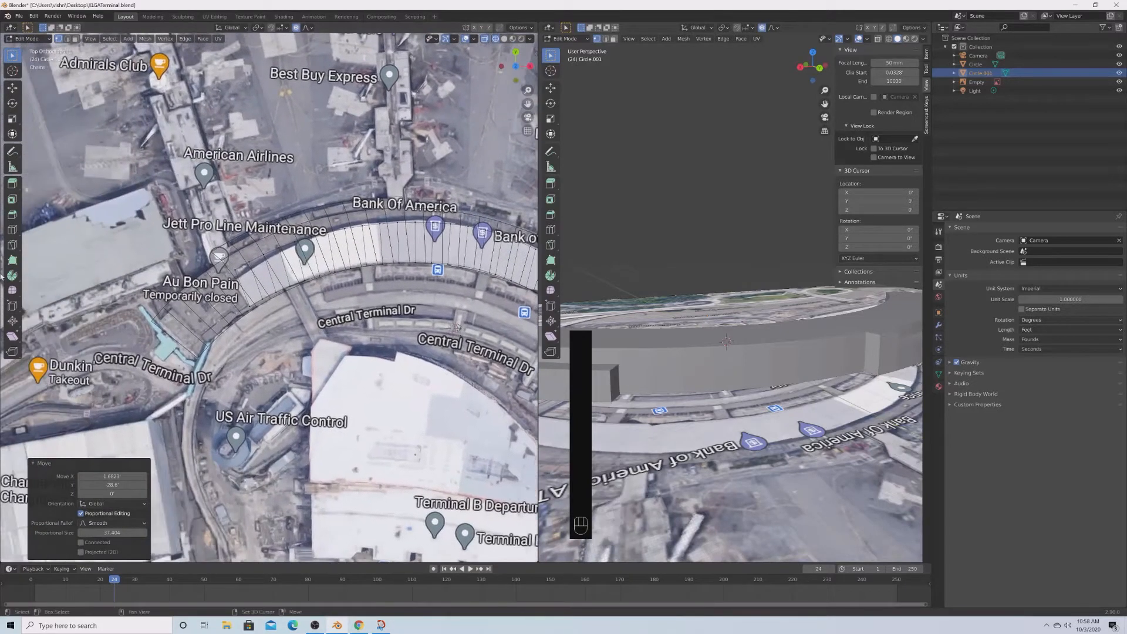
Move the extruded arc's end vertex near Au Bon Pain onto the white roof's corner with proportional editing, and leave Edit Mode.
key("g")
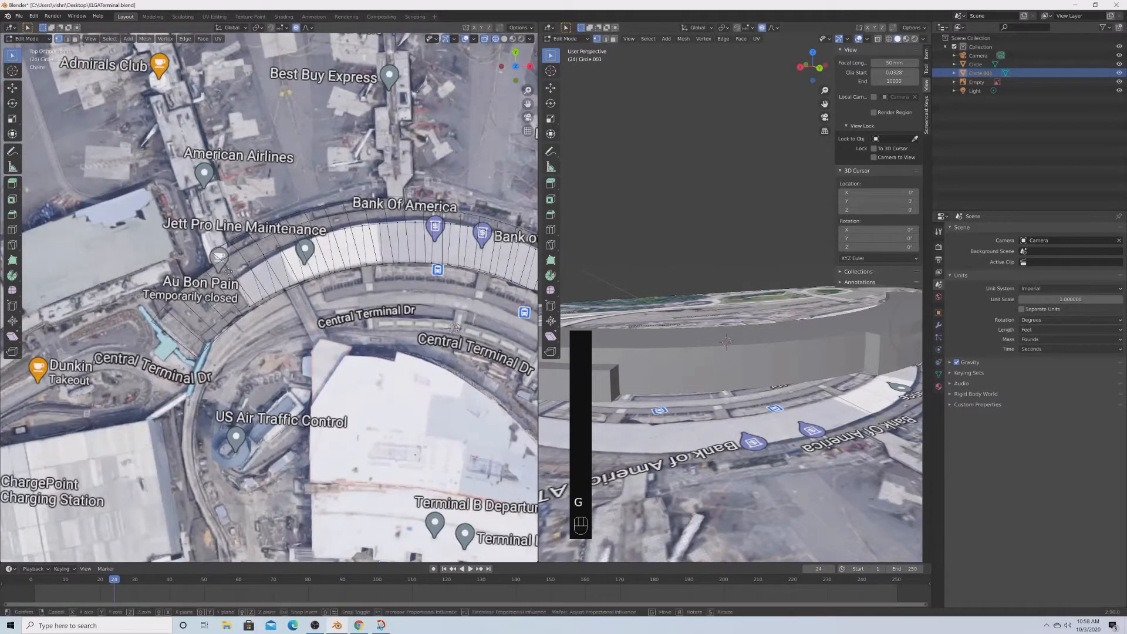
scroll(230, 277, "down", 5)
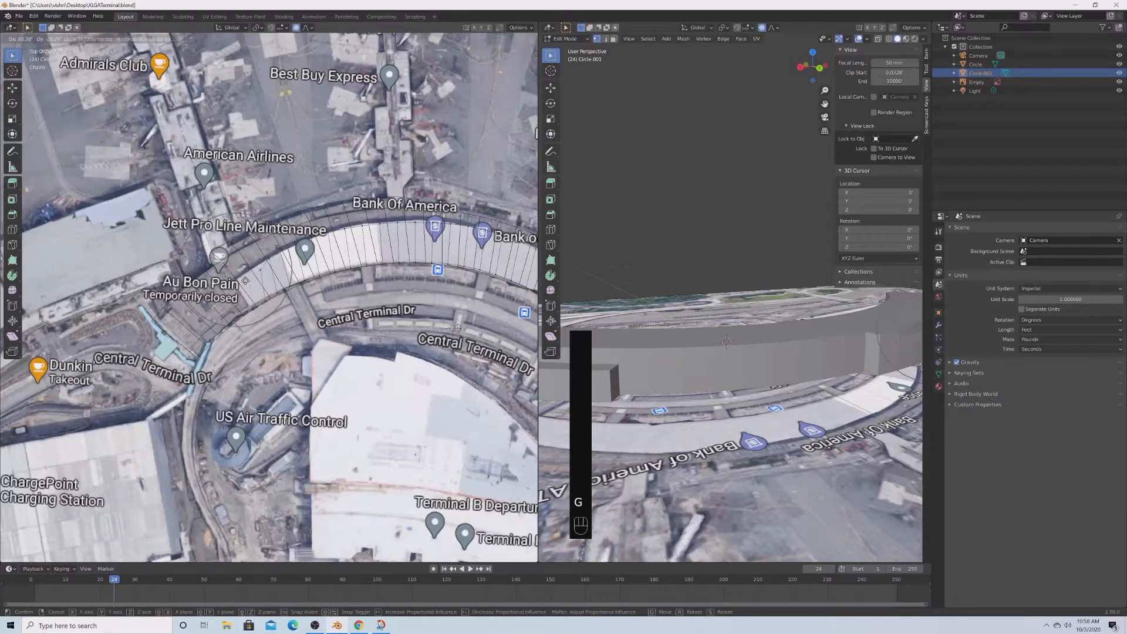
scroll(230, 284, "down", 3)
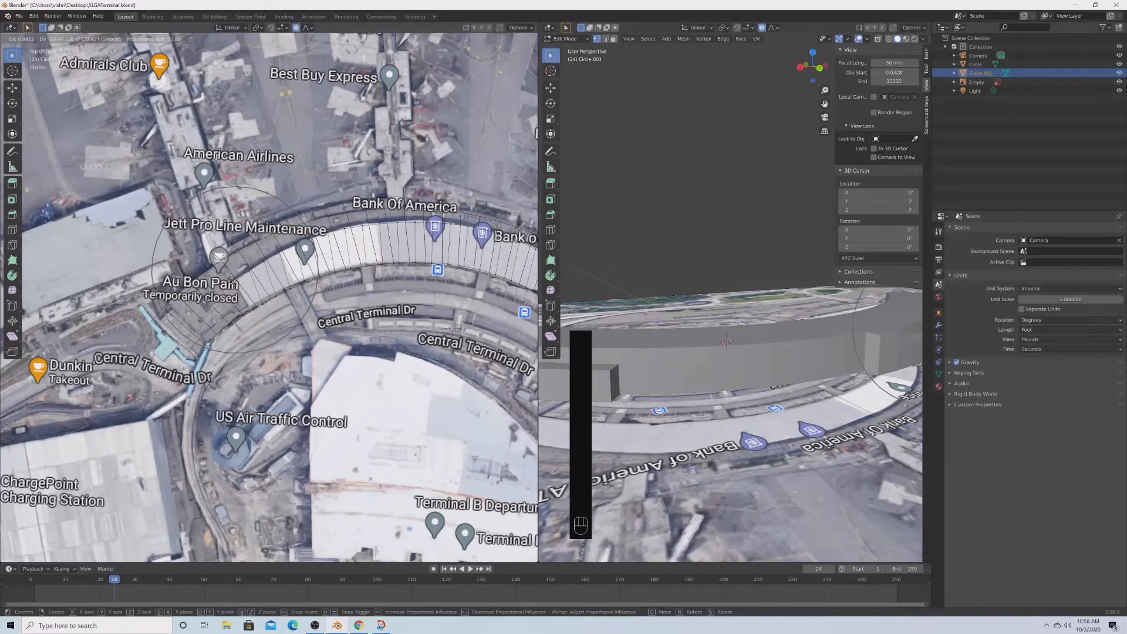
left_click(231, 283)
key("g")
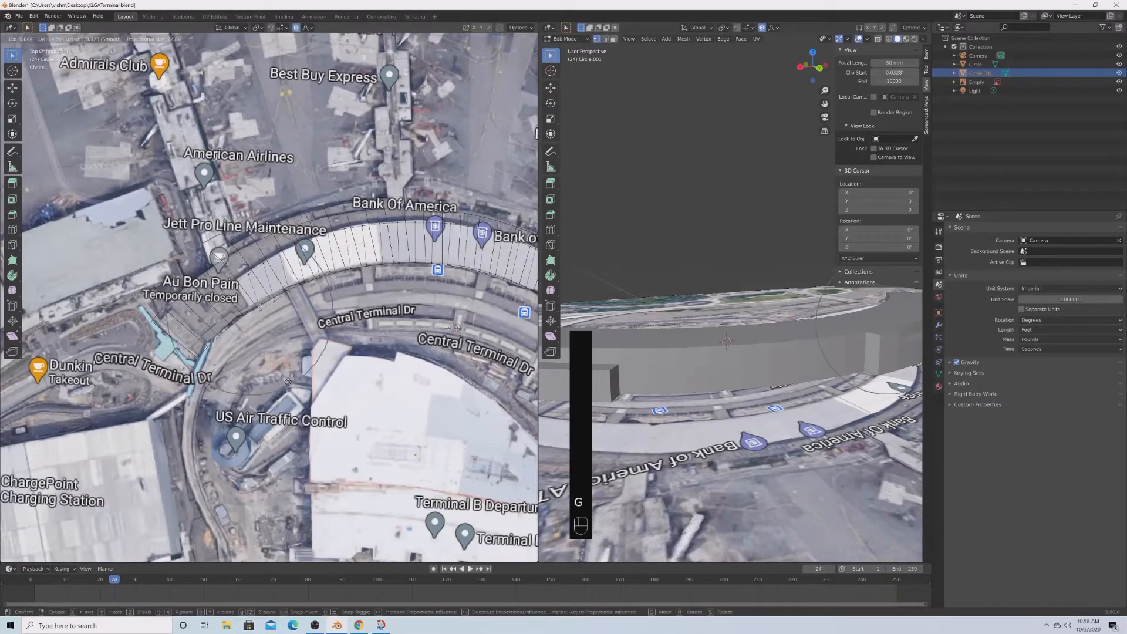
scroll(288, 375, "up", 2)
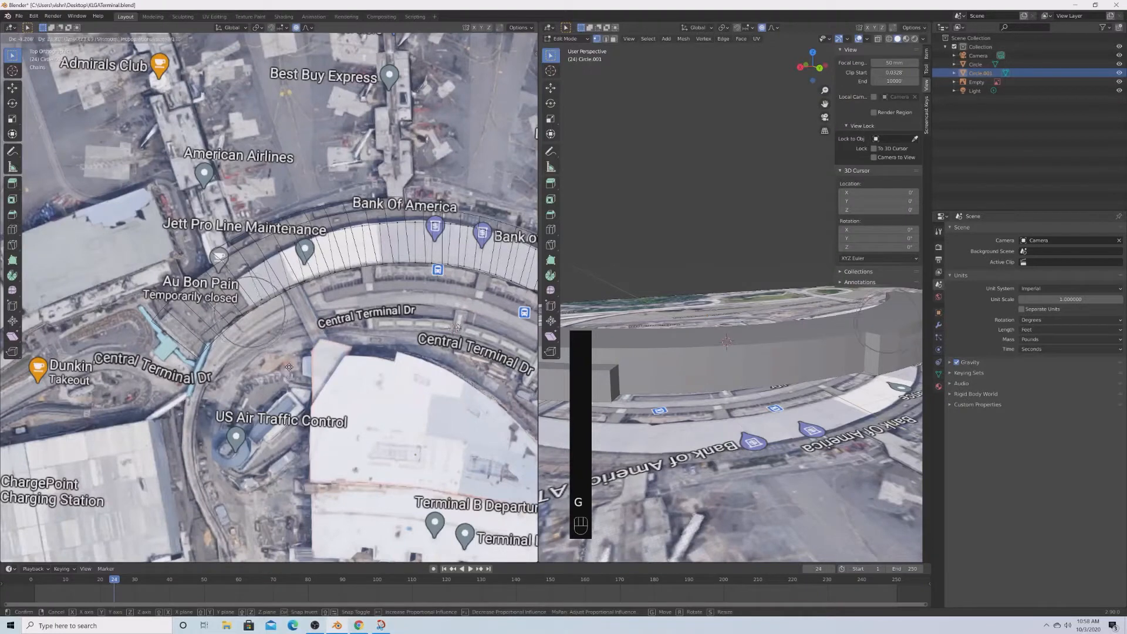
scroll(288, 370, "down", 2)
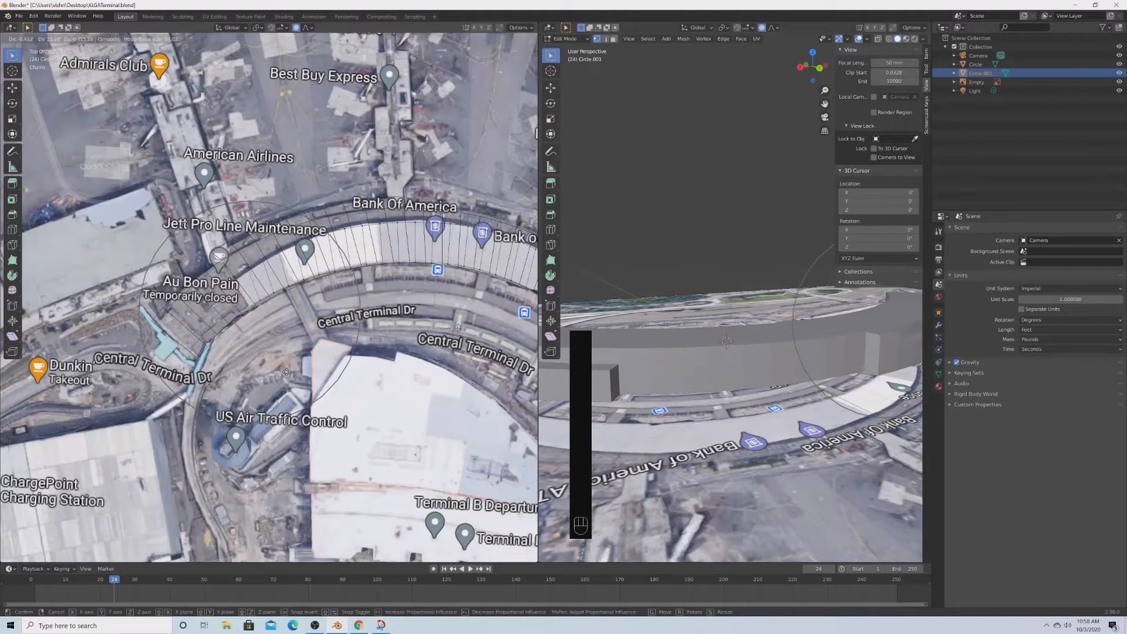
left_click(289, 370)
key("Tab")
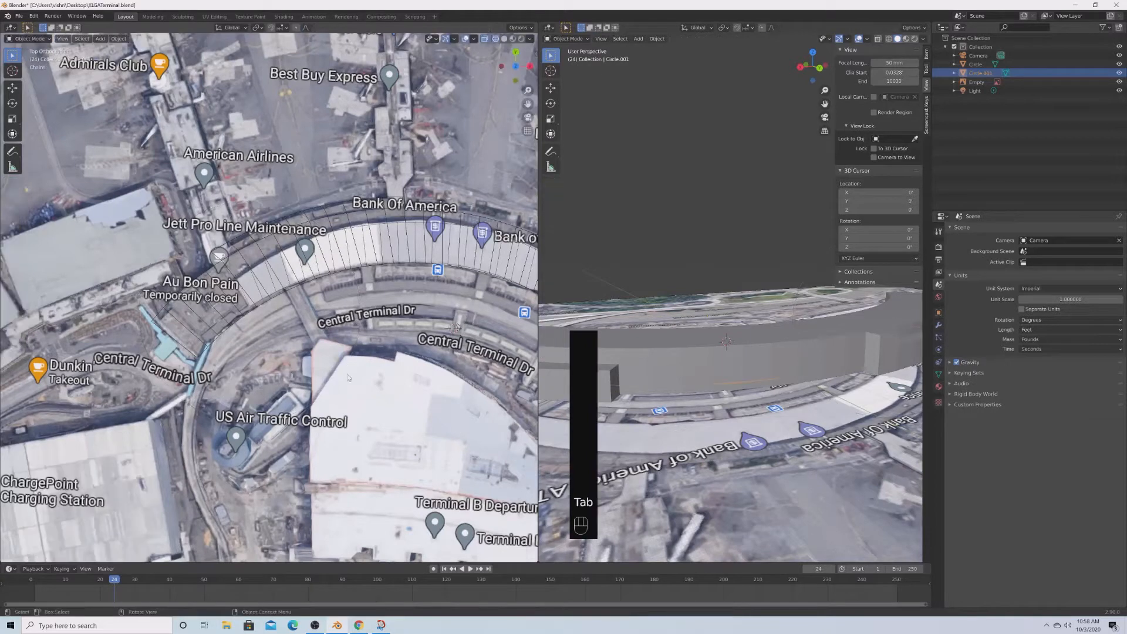
Raise the roof strip 112.9' along the global Z axis so it sits above the concourse.
middle_click_drag(776, 389, 681, 379)
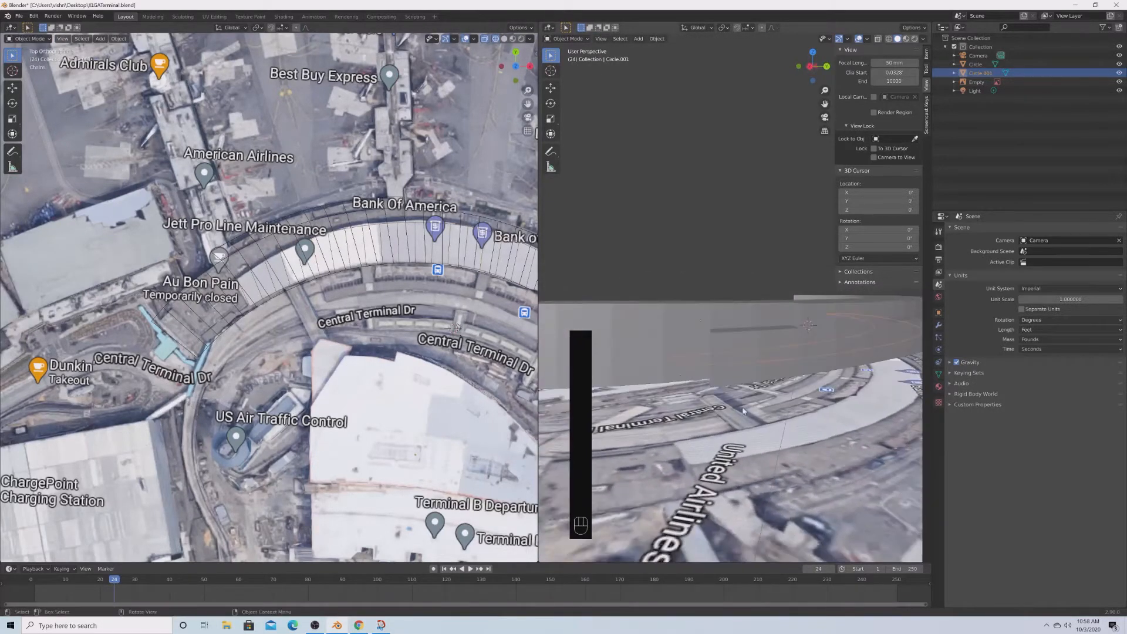
key("g")
key("z")
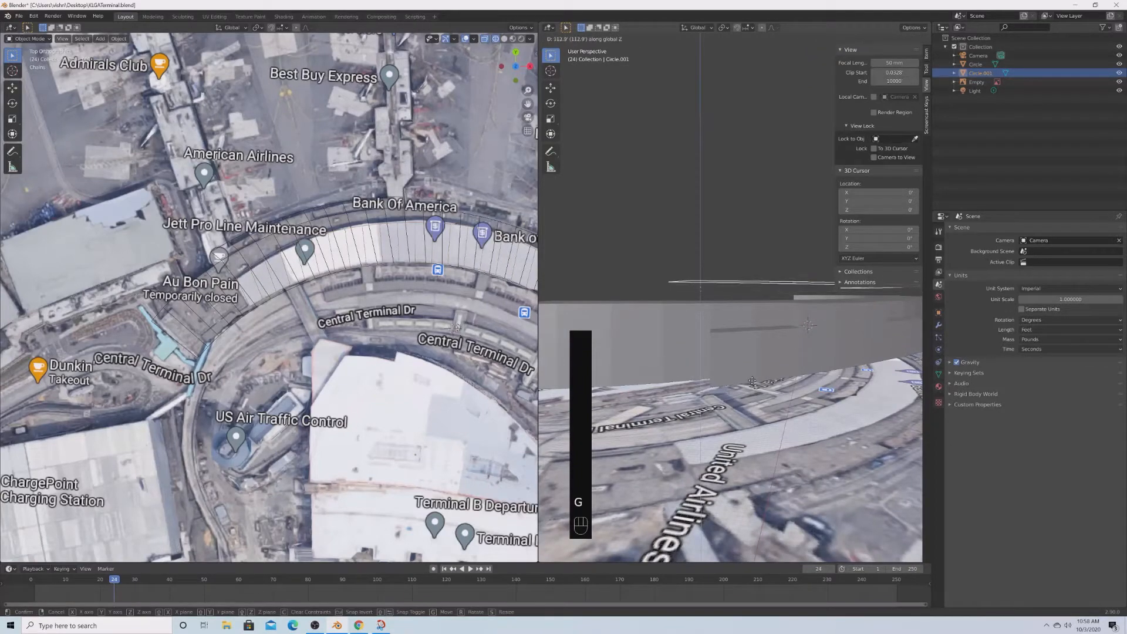
left_click(752, 377)
middle_click_drag(752, 378, 705, 425)
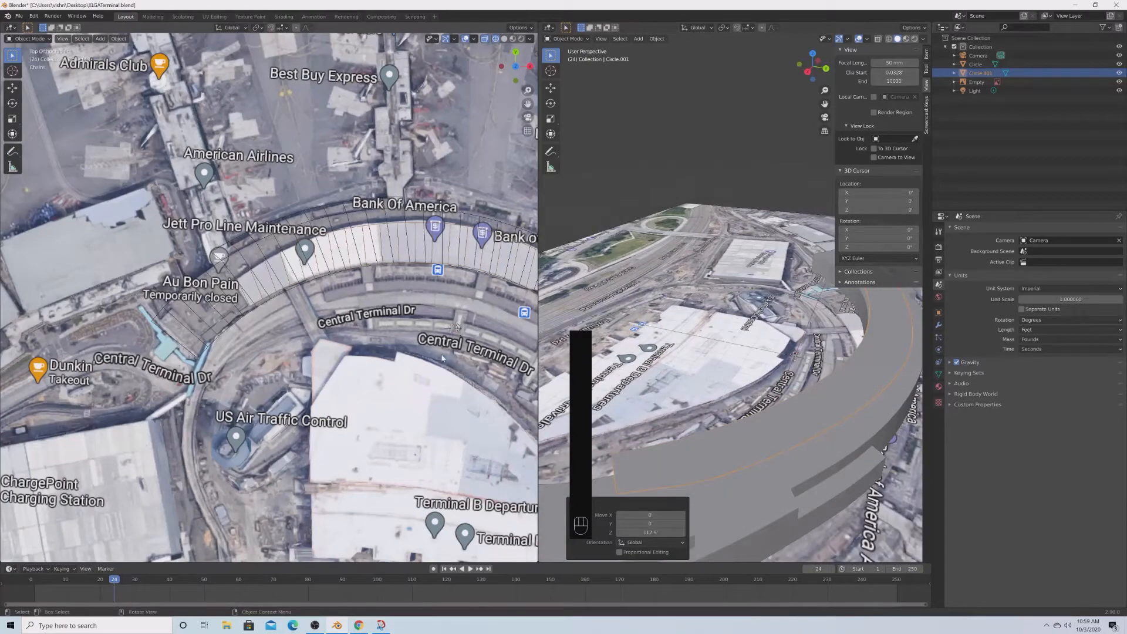
Turn proportional editing off, move the roof strip's outer-edge vertex near United Airlines onto the white roof's edge, and leave Edit Mode.
middle_click_drag(472, 352, 274, 309, "shift")
scroll(403, 319, "up", 2)
scroll(403, 319, "up", 2)
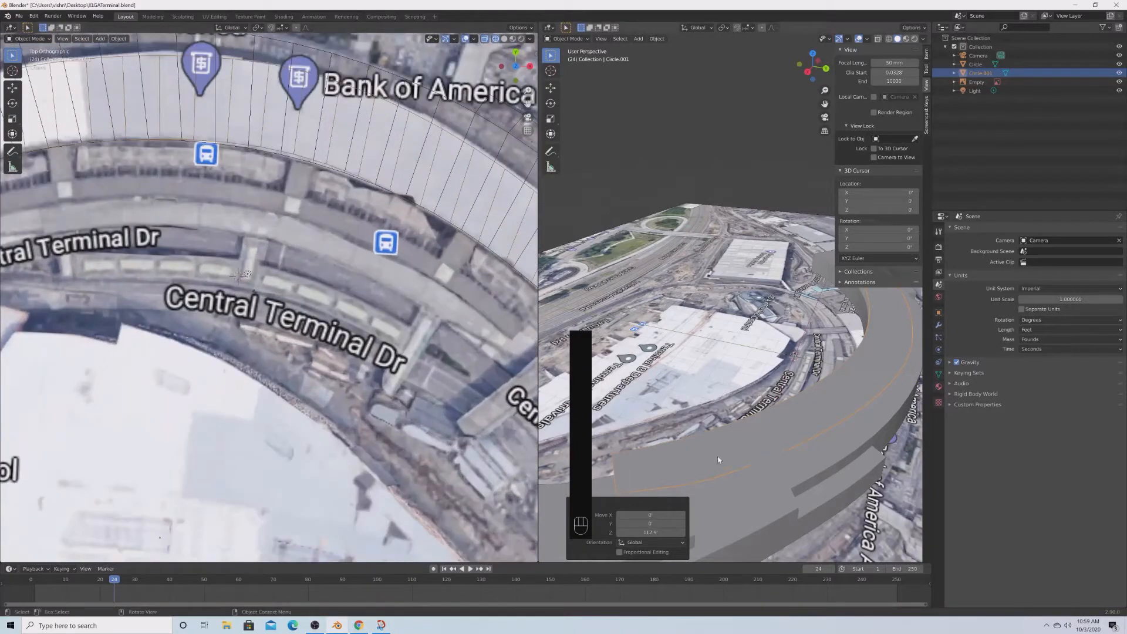
left_click(720, 484)
key("Tab")
key("Tab")
left_click(714, 479)
key("Tab")
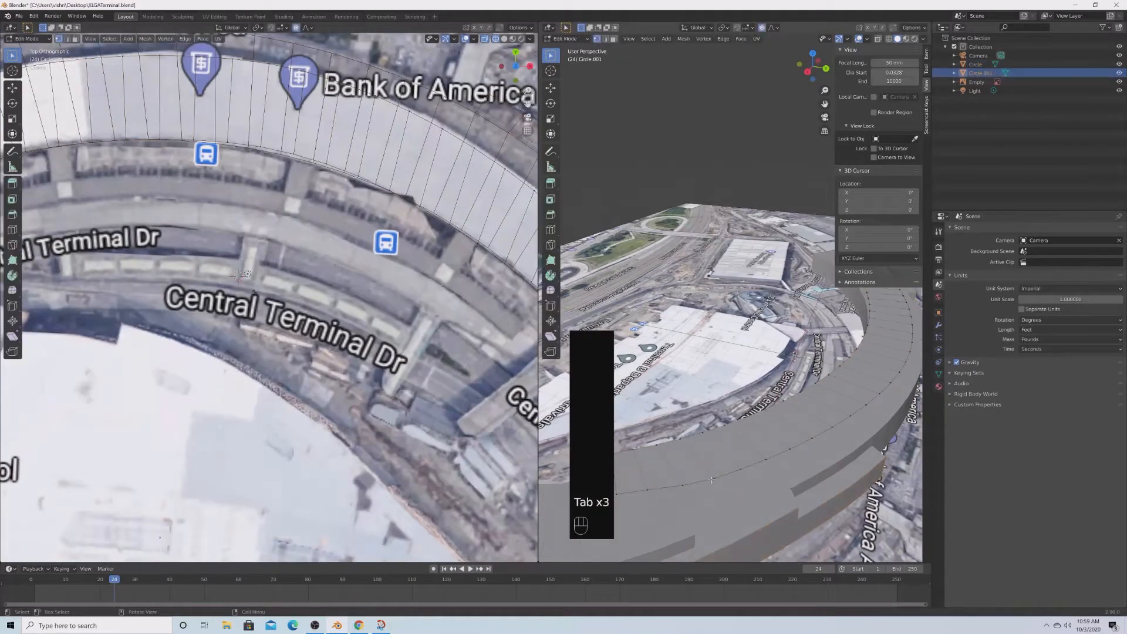
middle_click_drag(239, 274, 33, 277, "shift")
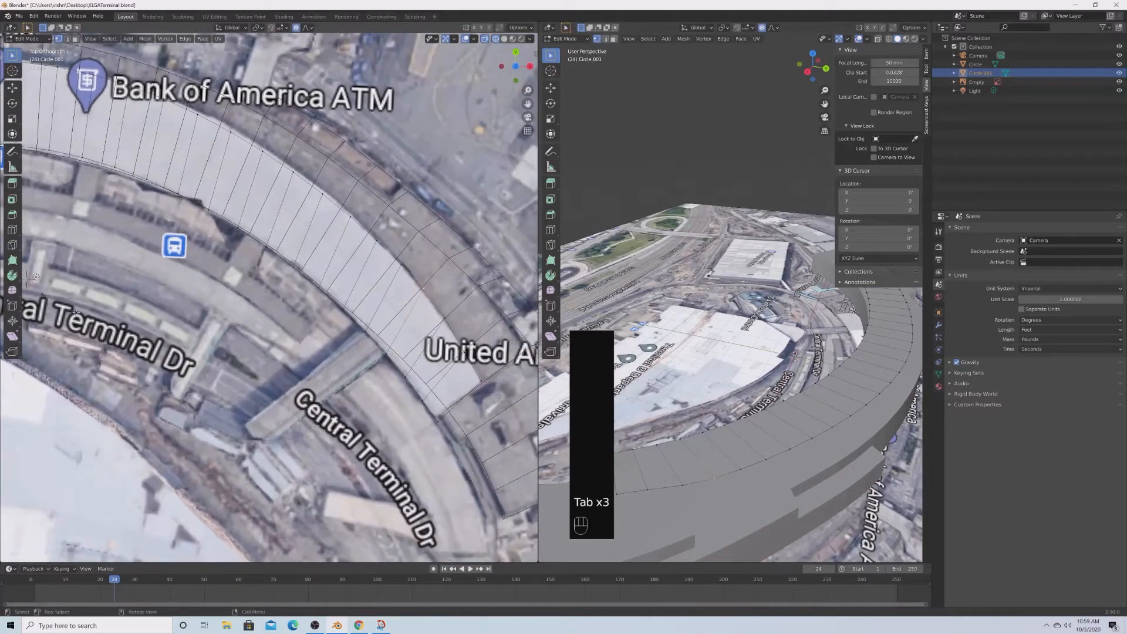
key("o")
key("g")
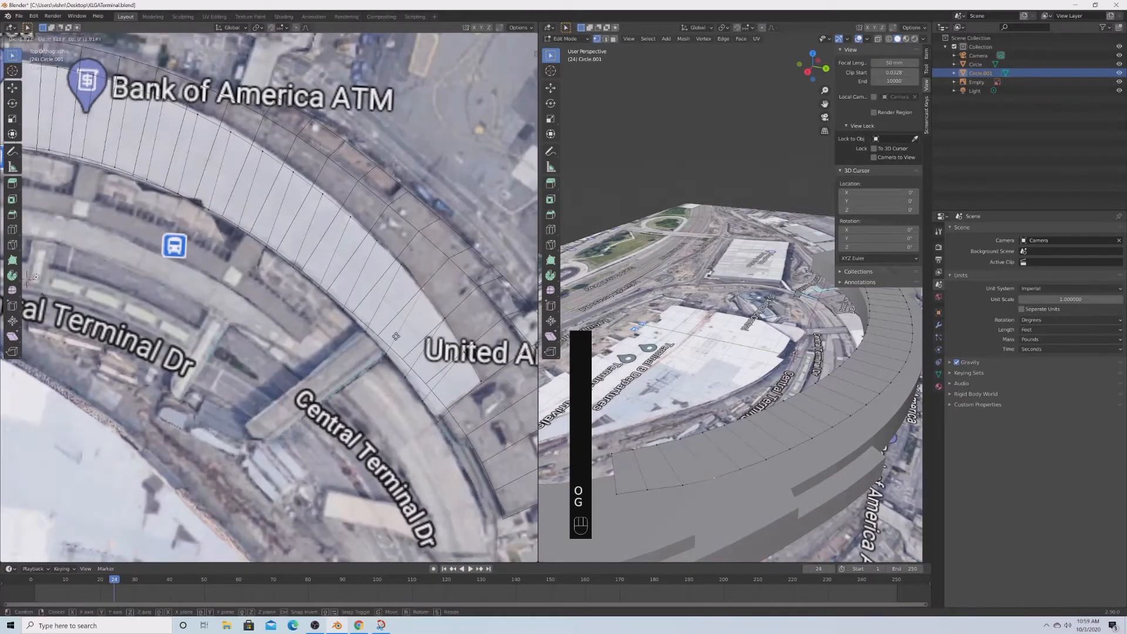
key("Tab")
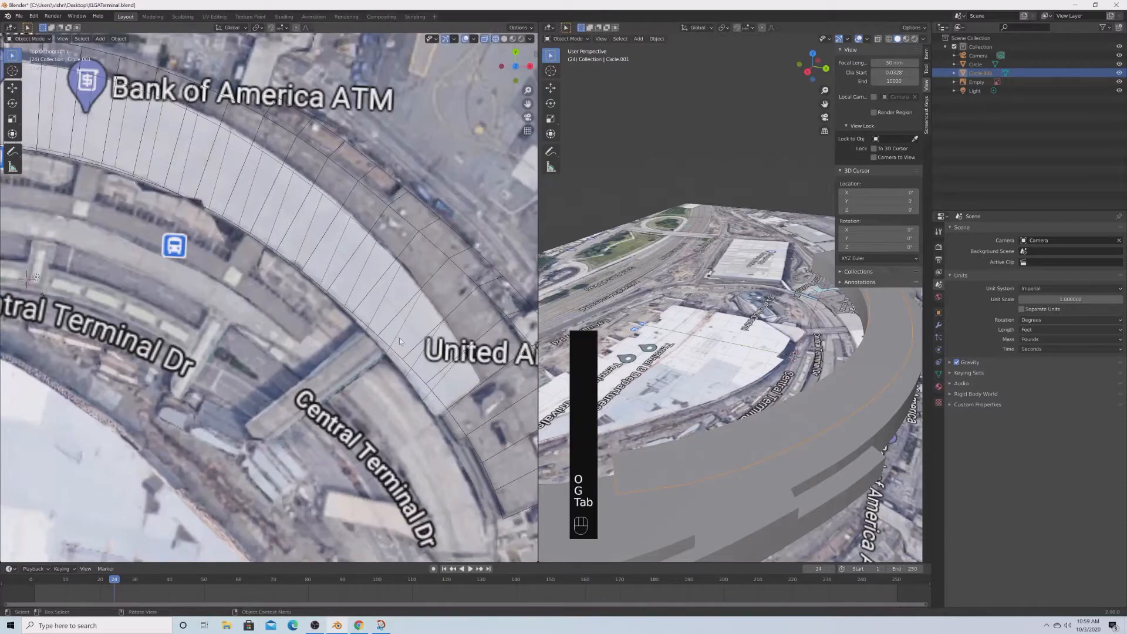
key("Tab")
key("g")
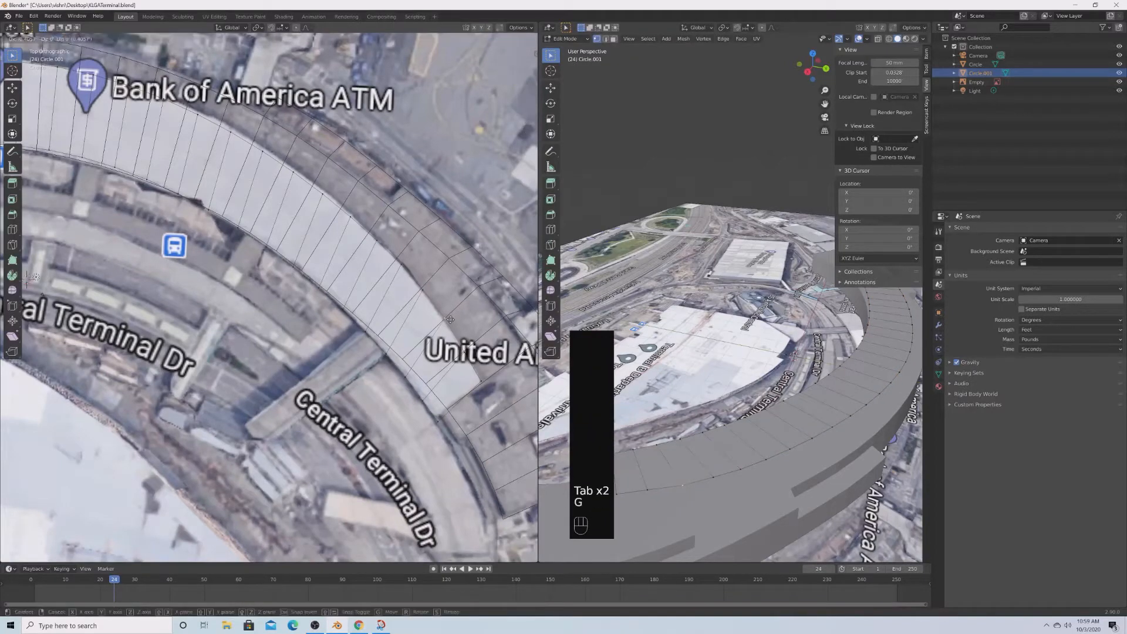
left_click(451, 320)
key("Tab")
scroll(479, 352, "up", 1)
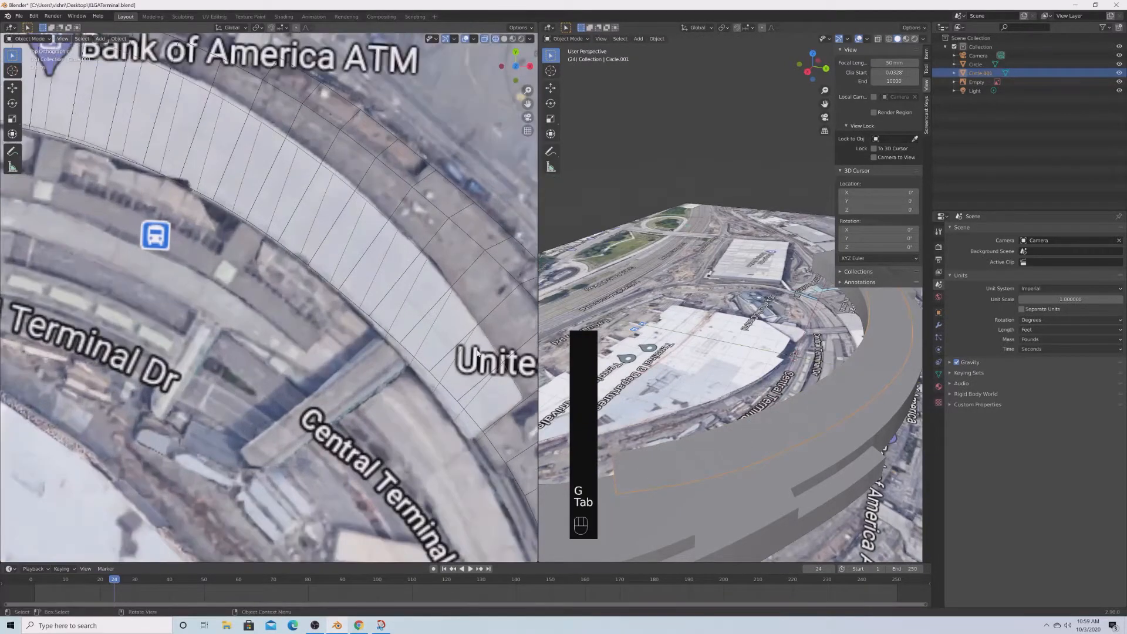
scroll(478, 352, "down", 2)
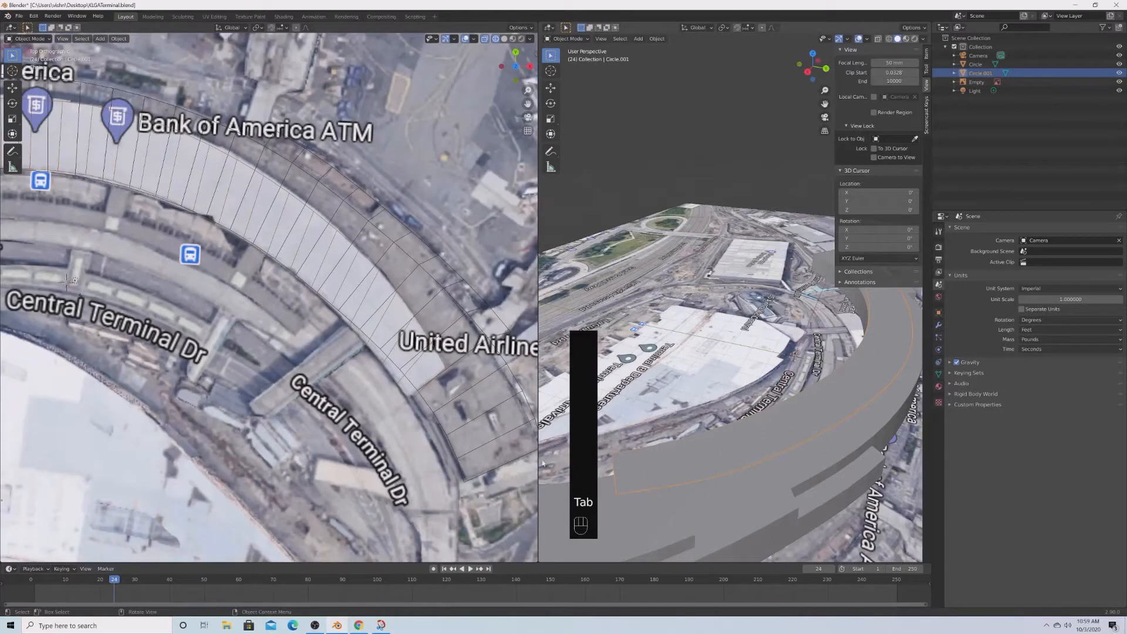
Switch to Google Maps and examine the shape of the curved white roof's end up close in the 3D view.
key("alt+Tab")
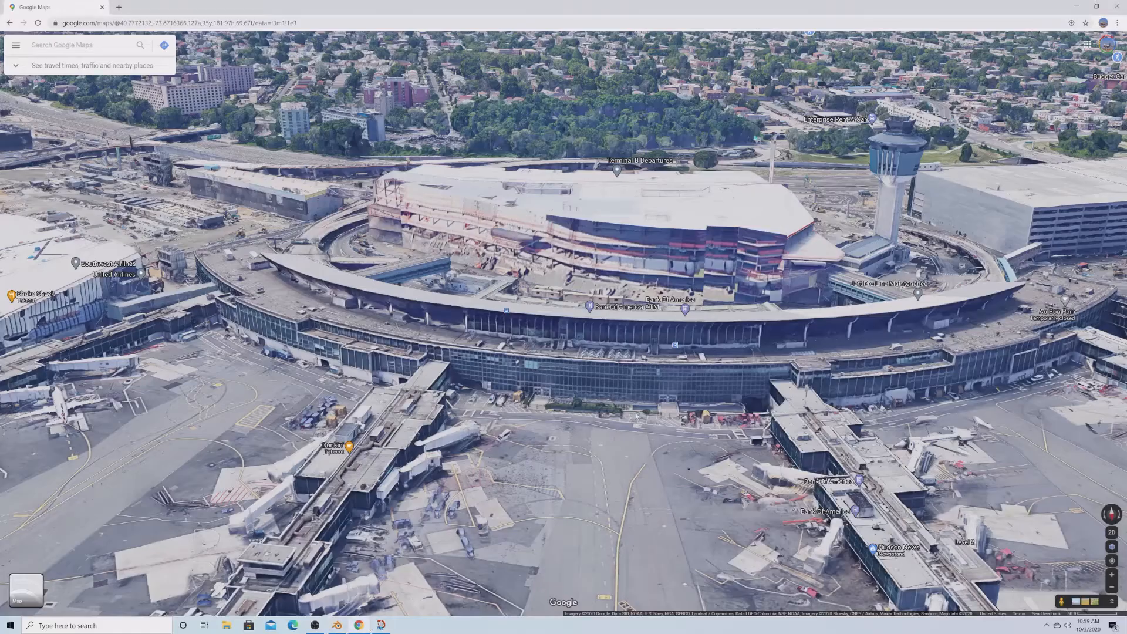
left_click_drag(367, 352, 585, 389, "ctrl")
scroll(543, 439, "up", 5)
left_click_drag(734, 382, 717, 457)
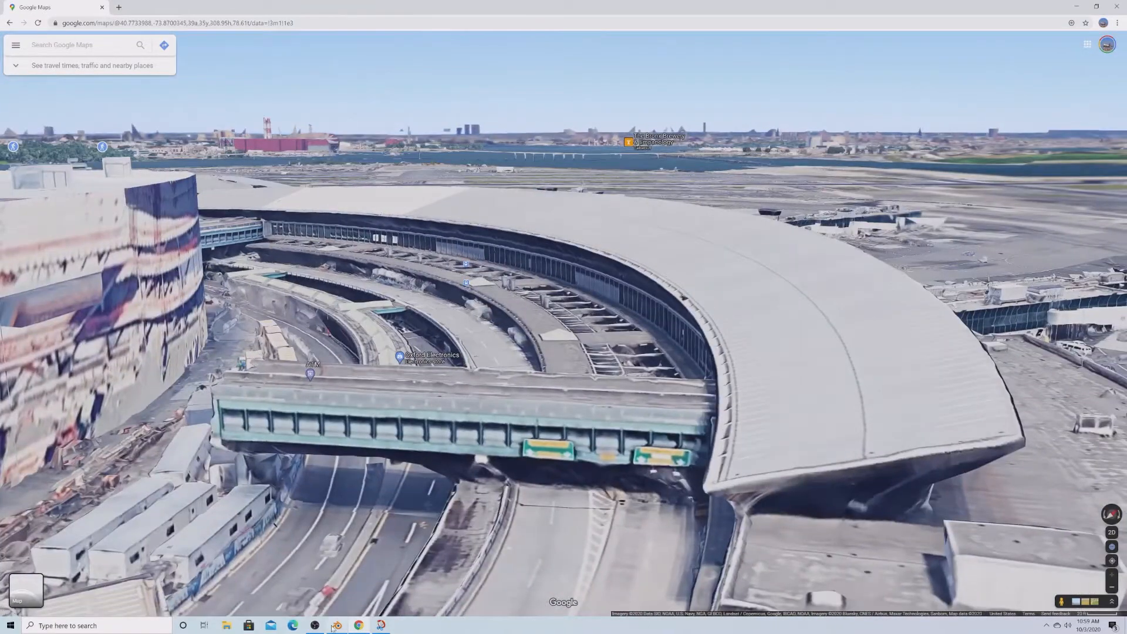
Switch to Blender, try extruding the entire curved roof surface into a thin slab, and undo the attempt.
key("alt+Tab")
key("Tab")
key("a")
middle_click_drag(724, 467, 773, 441)
key("e")
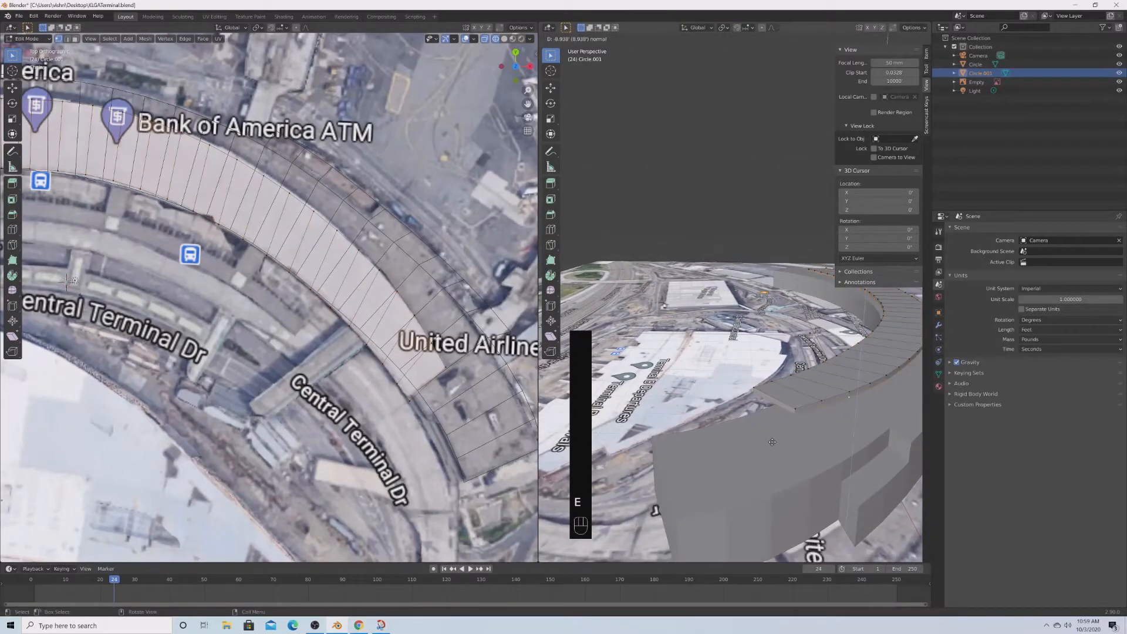
left_click(773, 441)
key("Tab")
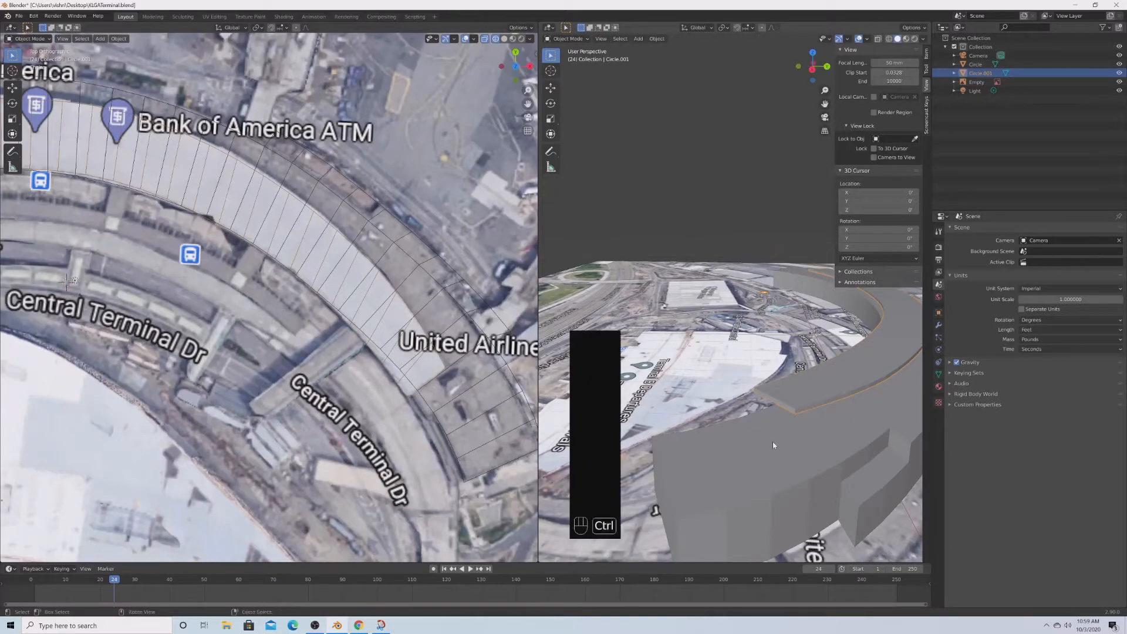
key("ctrl+z")
key("ctrl+z")
key("ctrl+z")
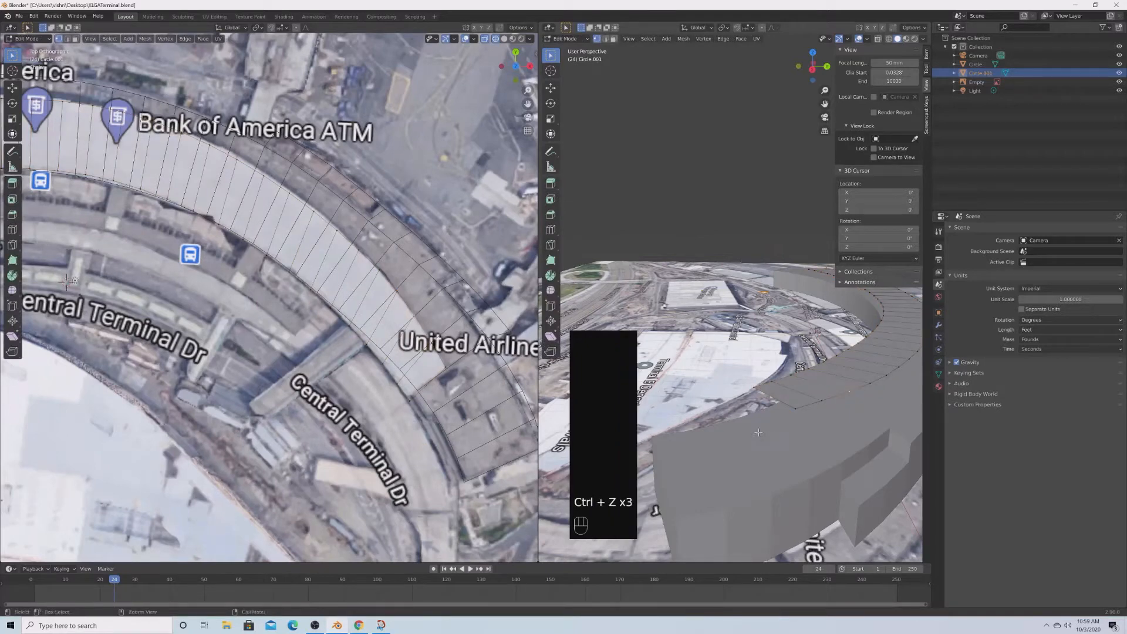
Select the outer edge loop of the curved roof surface and raise it about 24 ft along Z.
key("alt+a")
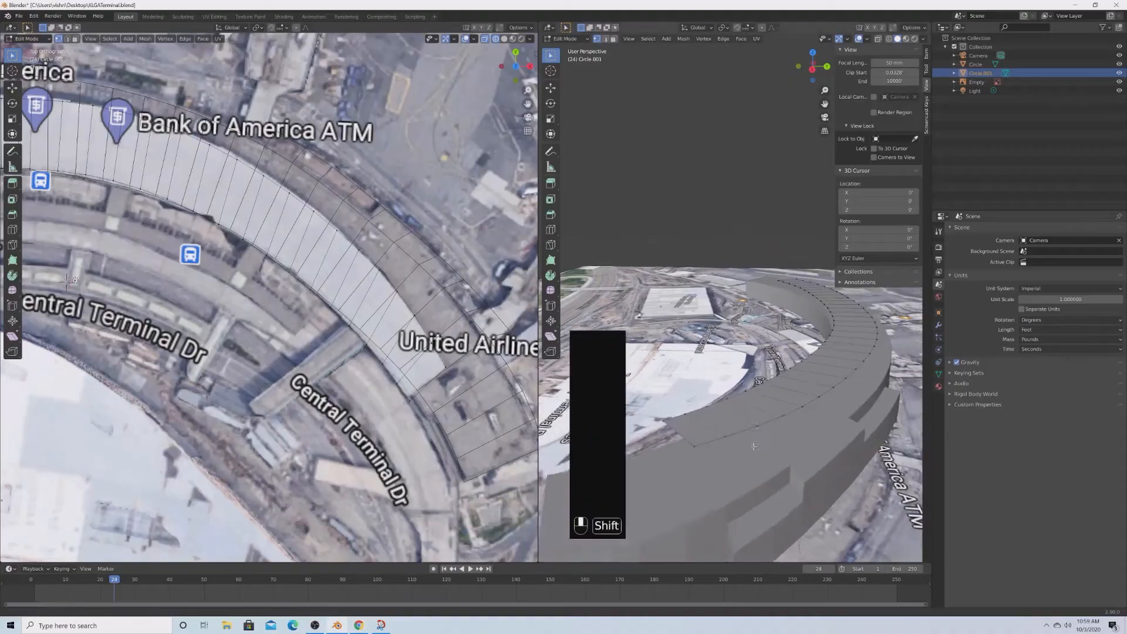
left_click(794, 411, "alt")
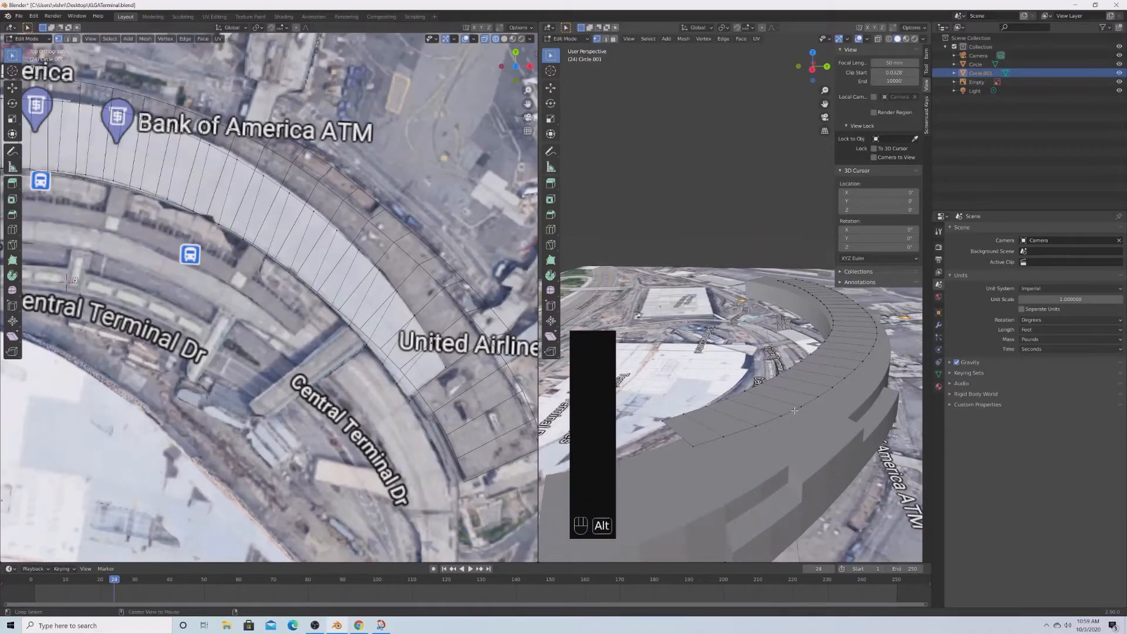
key("alt+a")
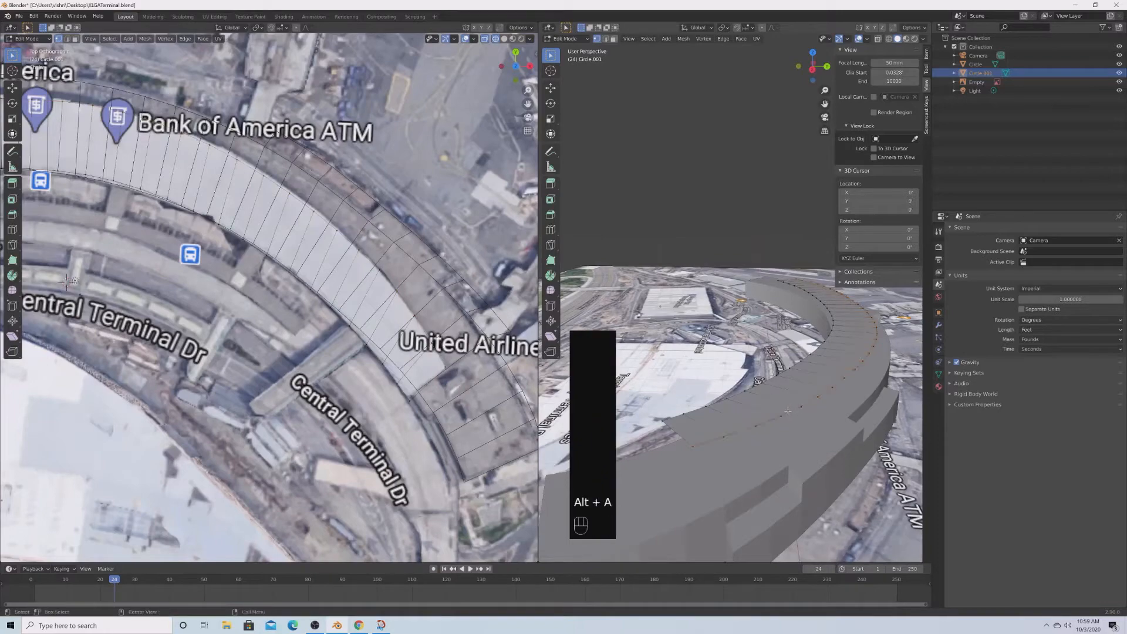
middle_click_drag(794, 416, 834, 402)
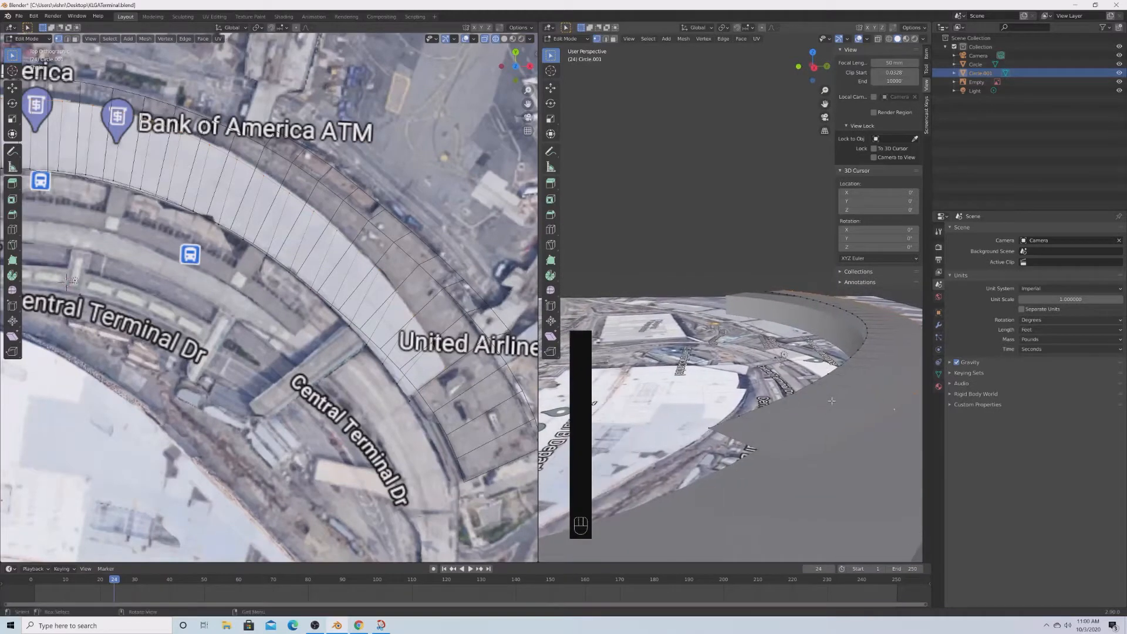
key("g")
key("z")
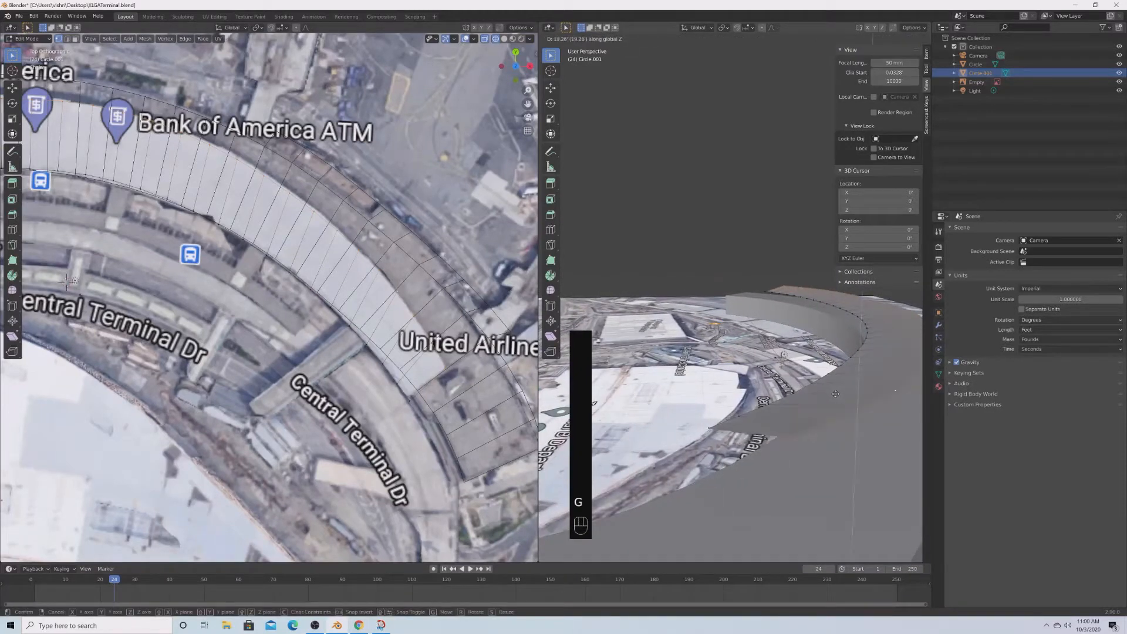
middle_click_drag(834, 420, 816, 410)
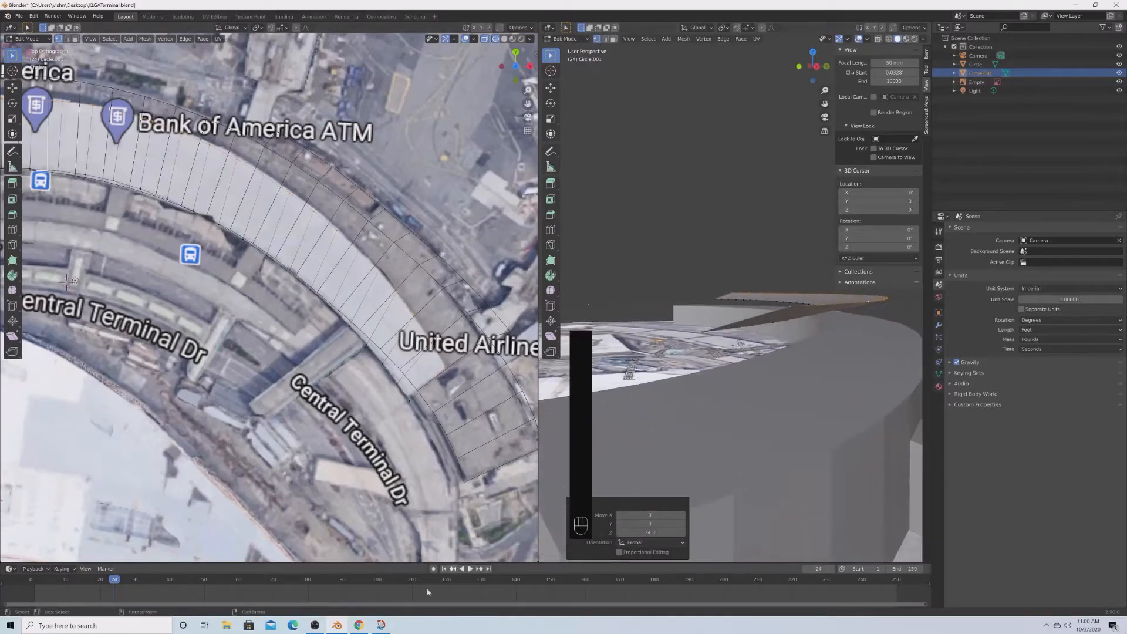
Check the terminal roof in Google Maps, return to Blender, and extrude the entire roof surface downward about 4 ft.
left_click(359, 626)
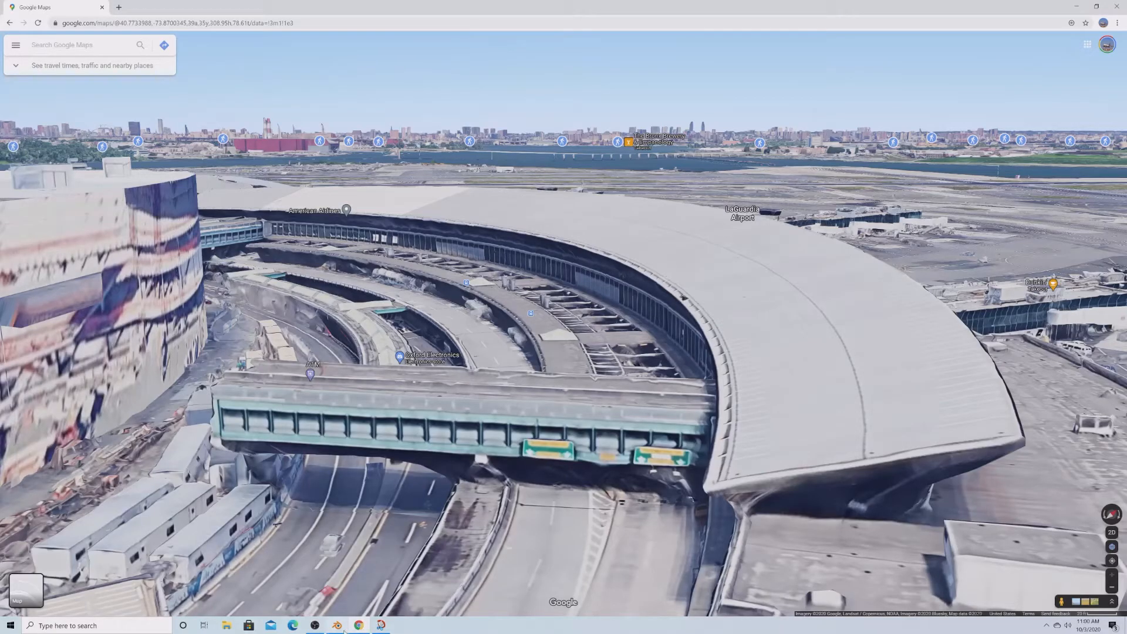
left_click(337, 625)
key("a")
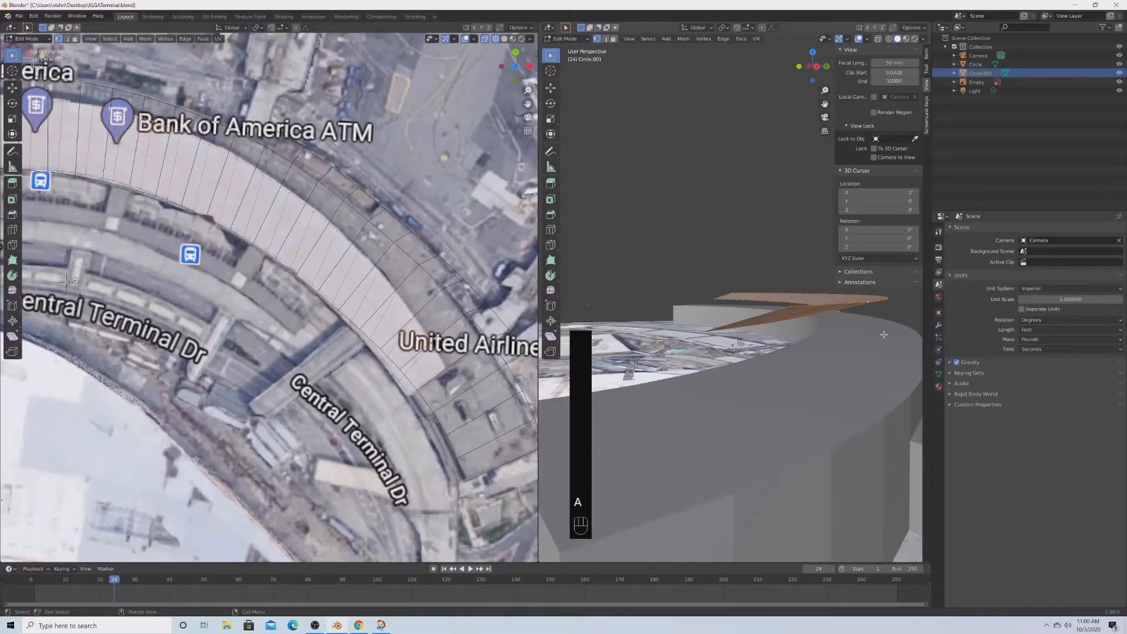
key("e")
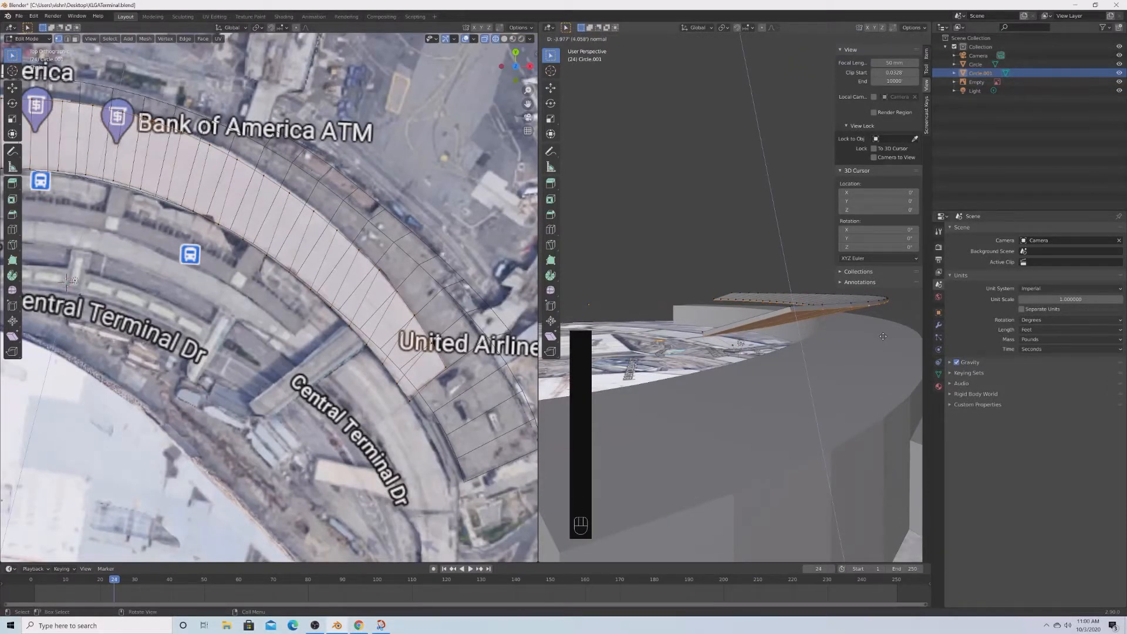
left_click(883, 336)
middle_click_drag(883, 336, 676, 338)
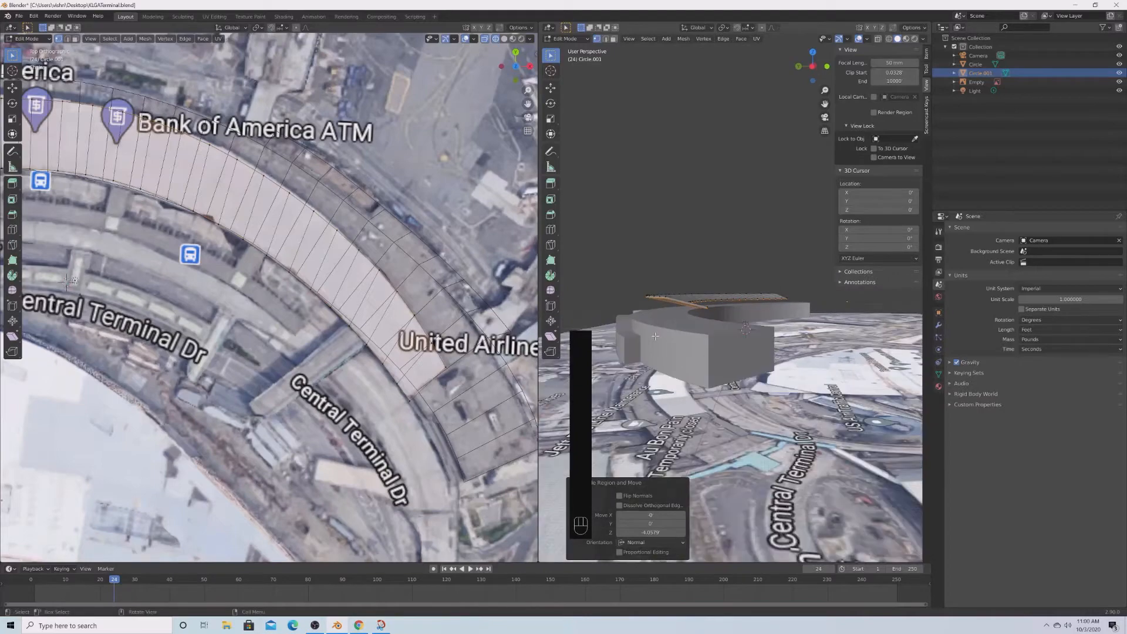
key("Tab")
scroll(698, 335, "up", 6)
scroll(698, 336, "down", 6)
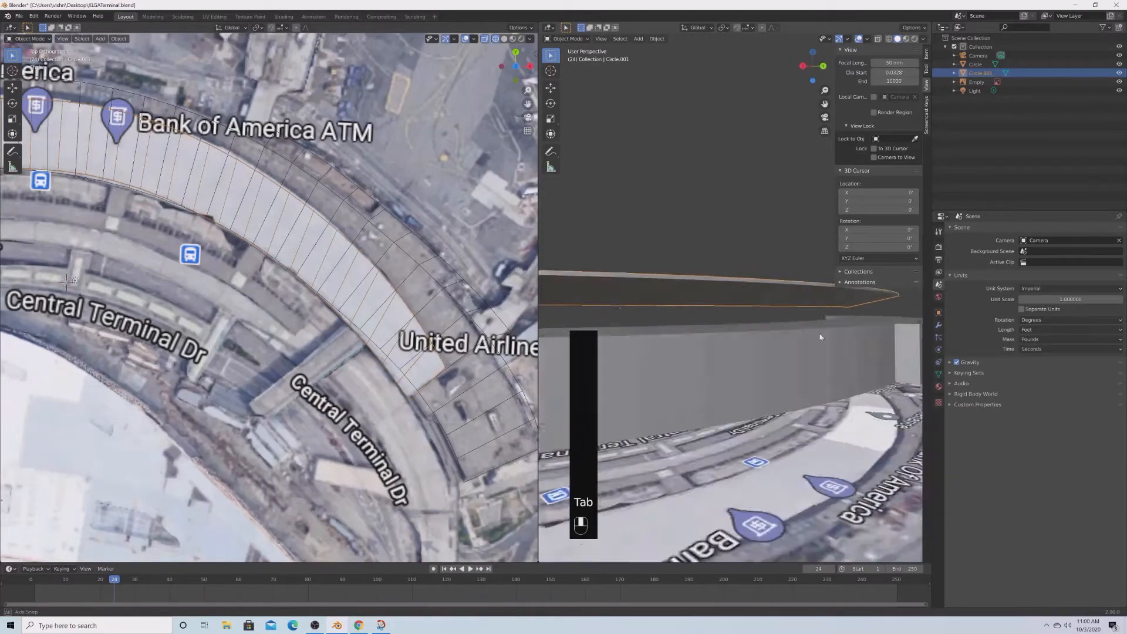
Select both the upper and lower outer edge loops of the thickened roof in vertex selection mode.
middle_click_drag(830, 354, 807, 360)
scroll(843, 355, "up", 4)
key("Tab")
scroll(822, 356, "up", 1)
key("alt+a")
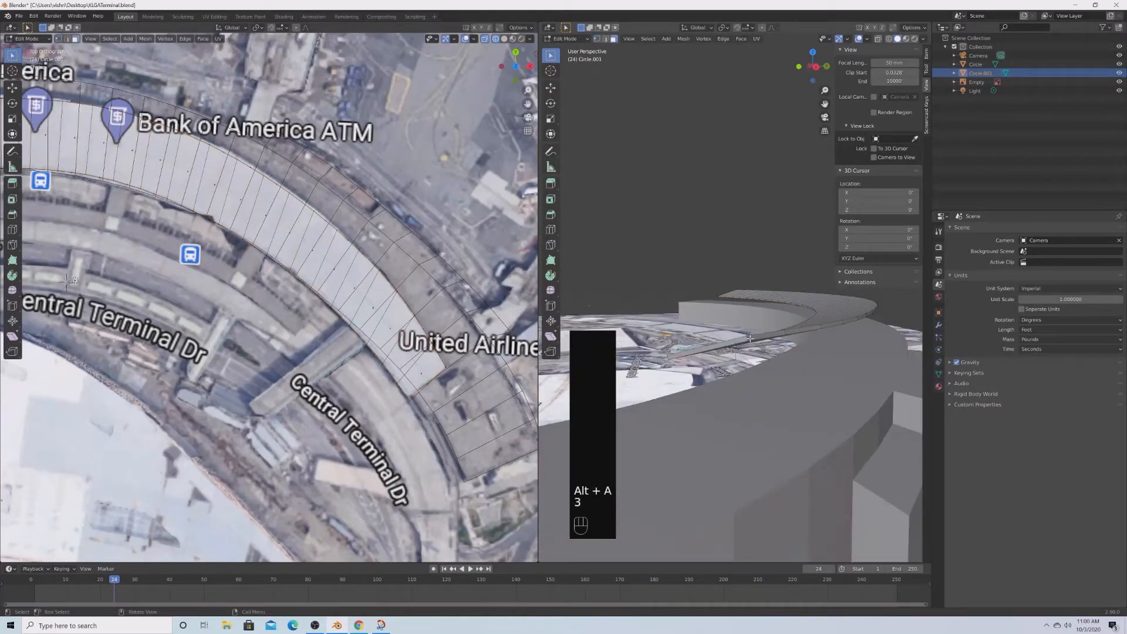
key("1")
middle_click_drag(750, 339, 817, 398)
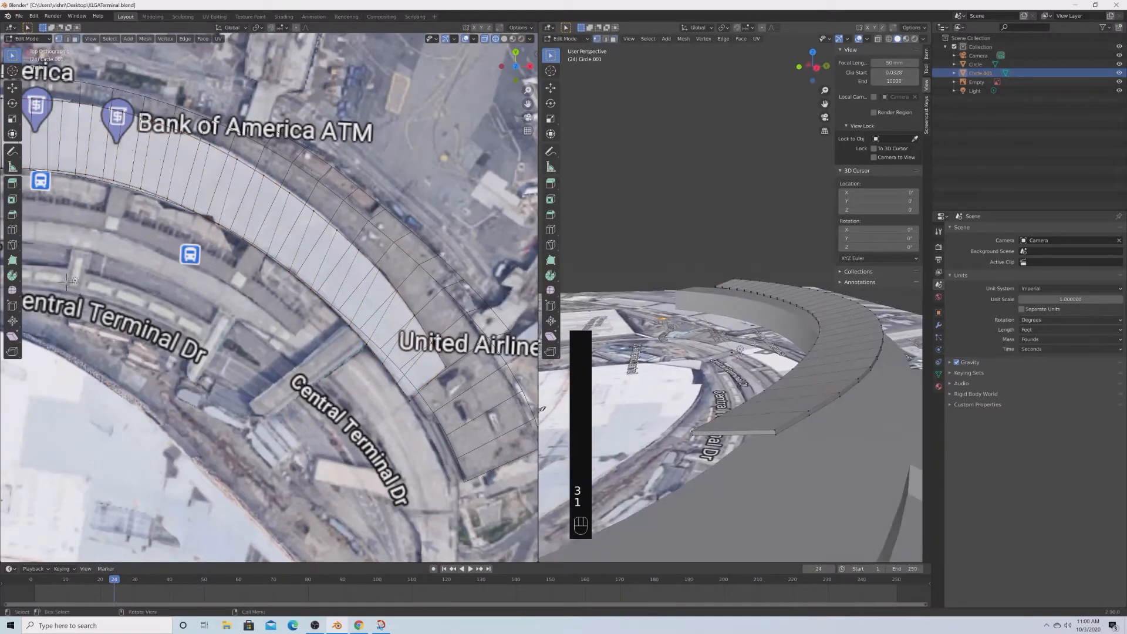
left_click(820, 404, "alt+shift")
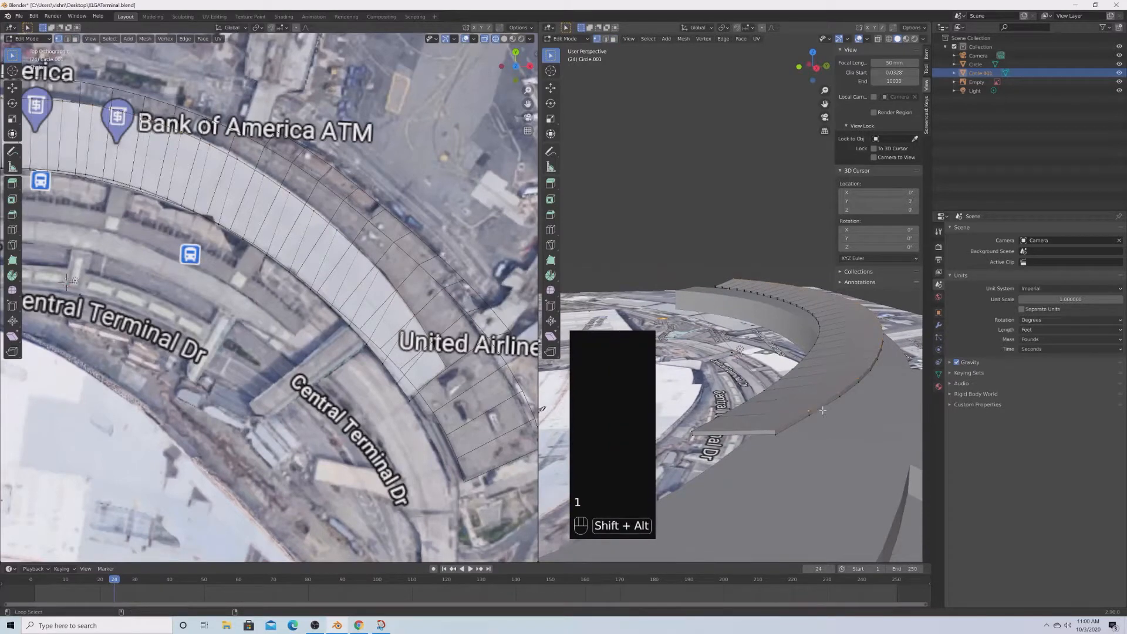
key("g")
key("z")
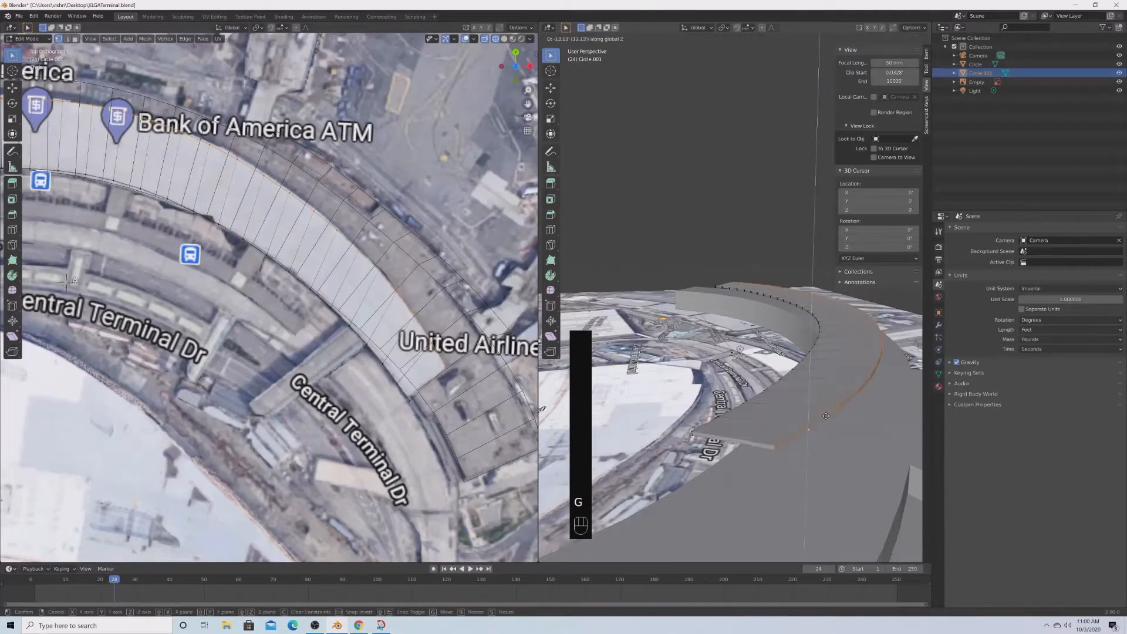
key("y")
right_click(701, 388)
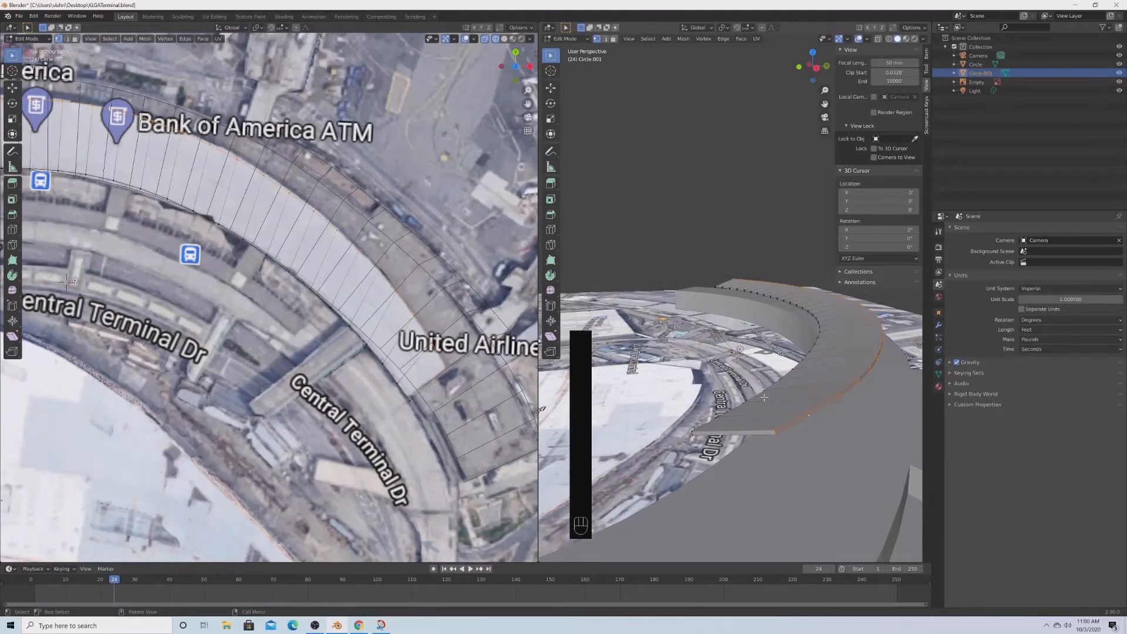
Switch to Google Maps and examine the curved terminal roof from the airfield side.
key("alt+Tab")
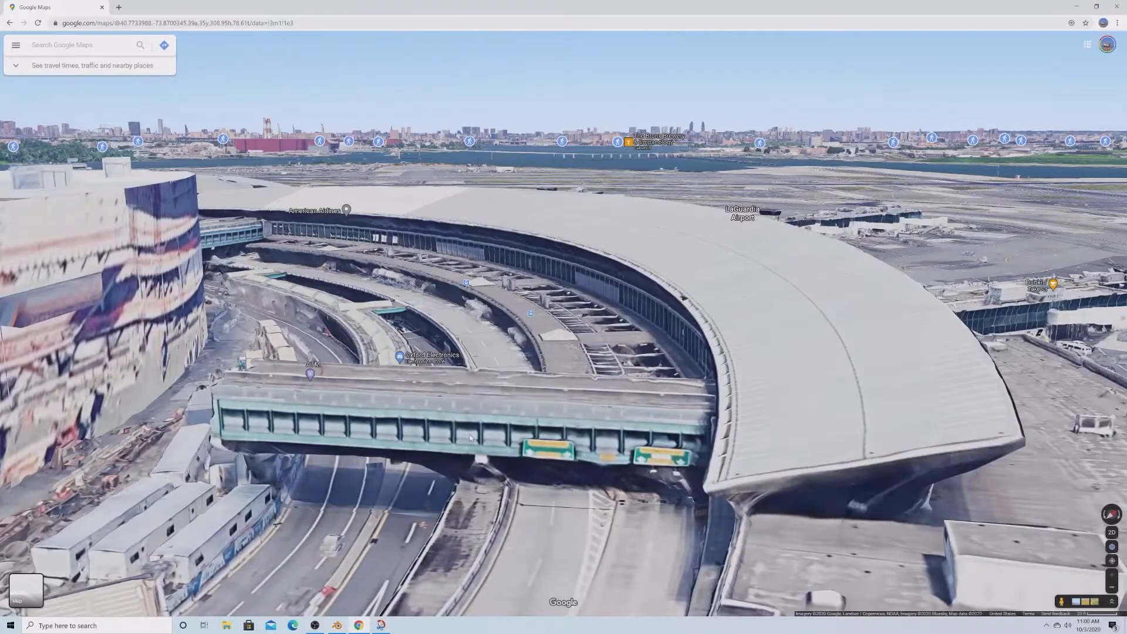
scroll(471, 438, "down", 3)
right_click(679, 462)
left_click(636, 451)
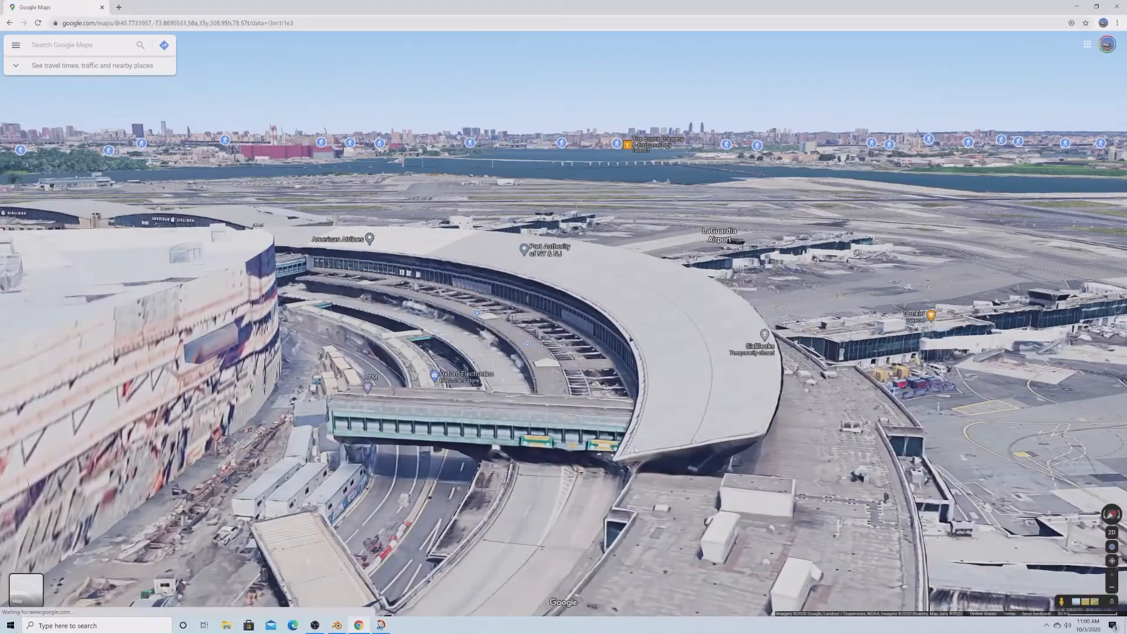
left_click_drag(636, 450, 14, 400, "ctrl")
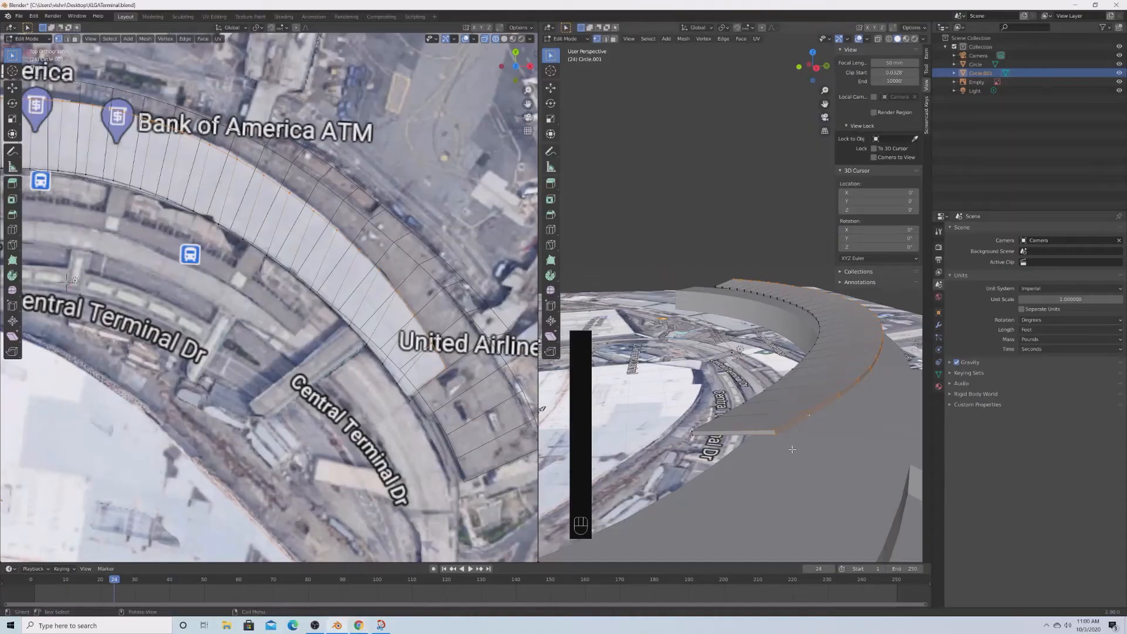
Back in Blender's Object Mode, lower the whole roof about 18.3 ft along Z toward the terminal building.
key("Tab")
middle_click_drag(792, 449, 604, 448)
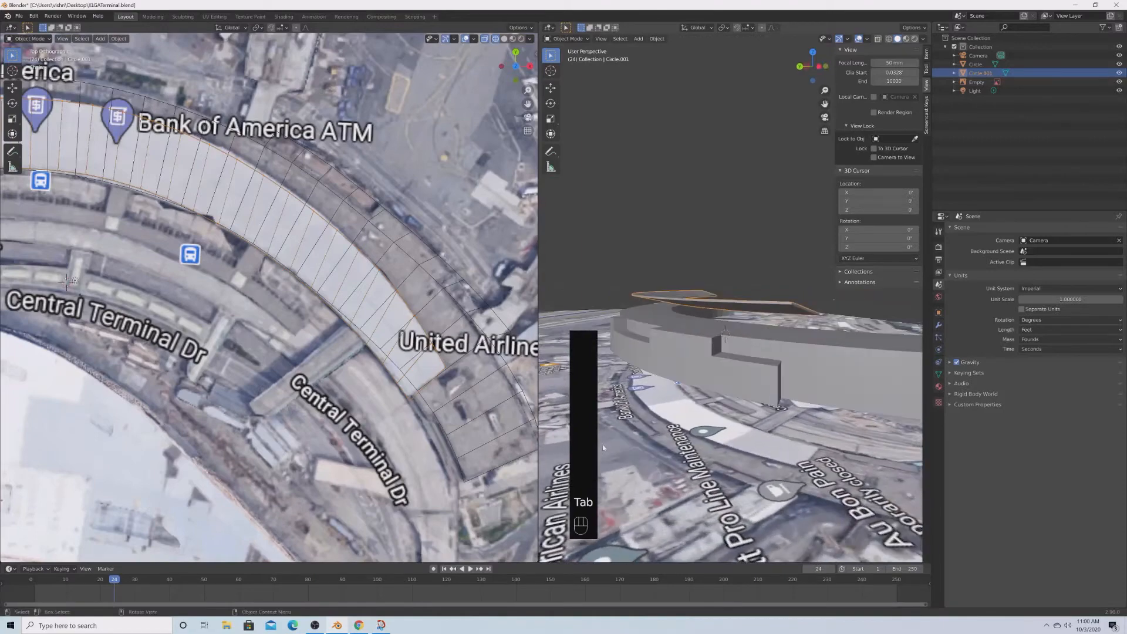
key("g")
key("z")
left_click(753, 354)
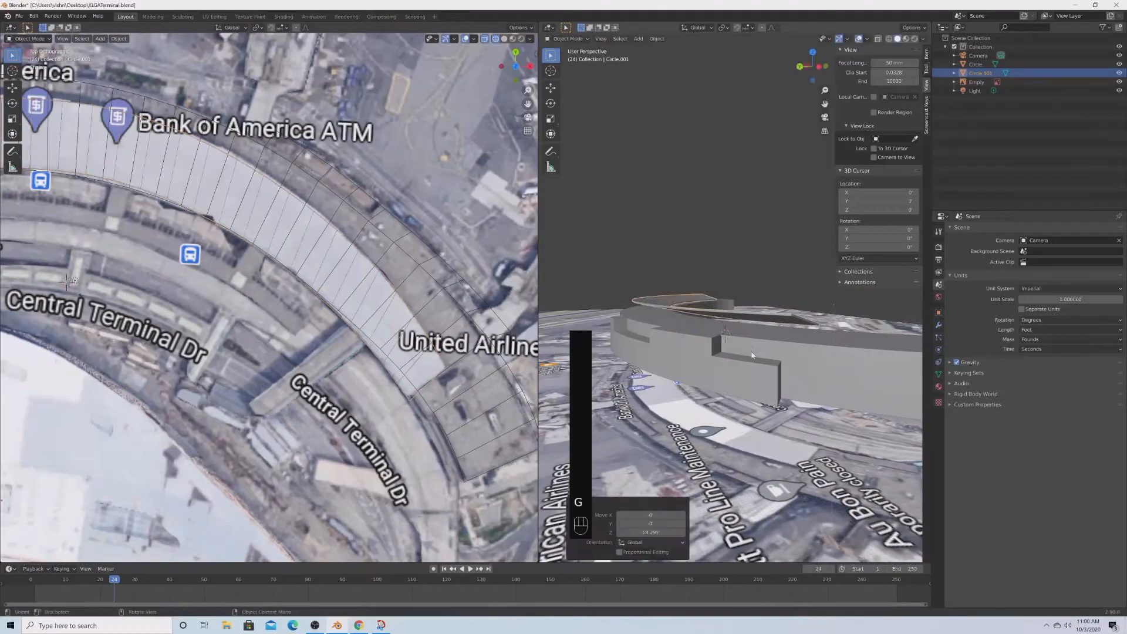
middle_click_drag(754, 354, 713, 383)
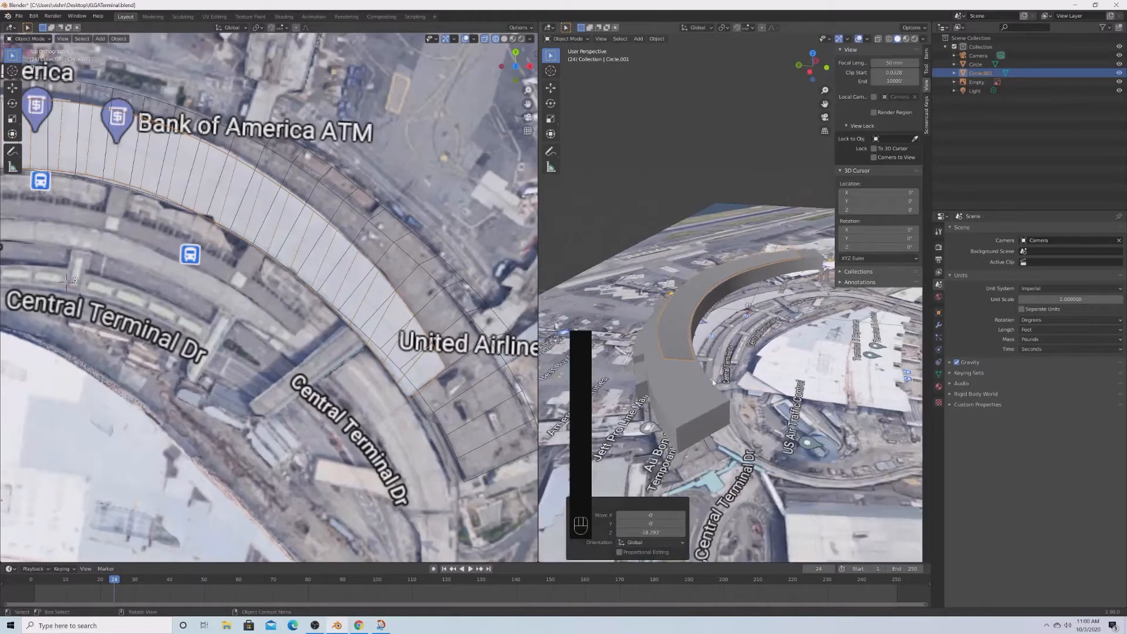
Check the roof slope in Google Maps, return to Blender, and raise the roof's outer edge loops about 14 ft along Z.
left_click(363, 624)
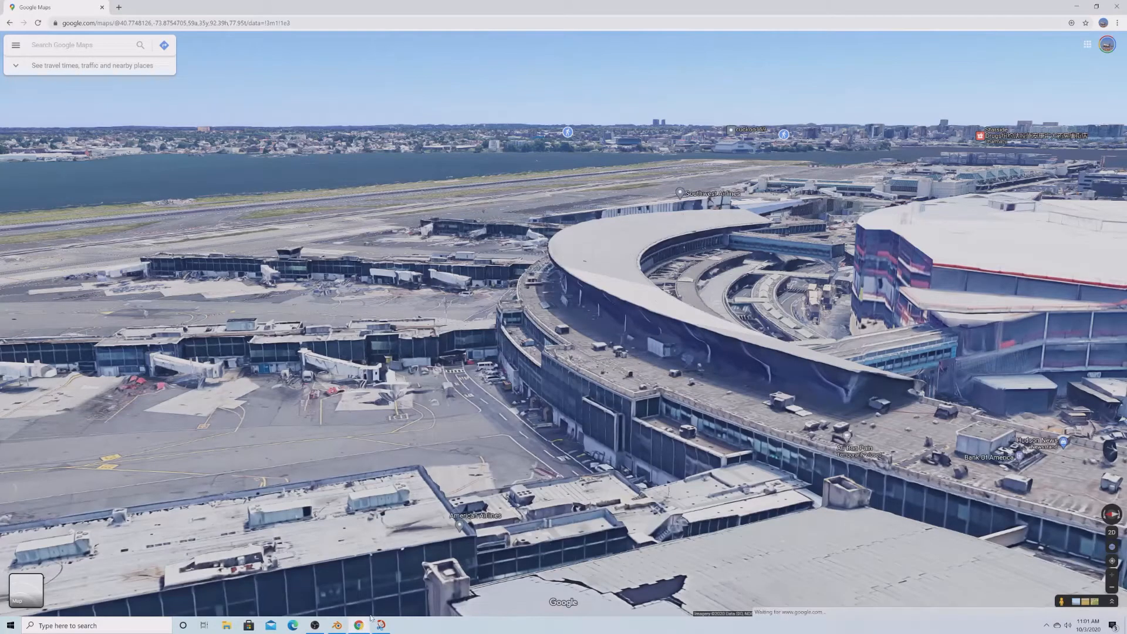
left_click(337, 625)
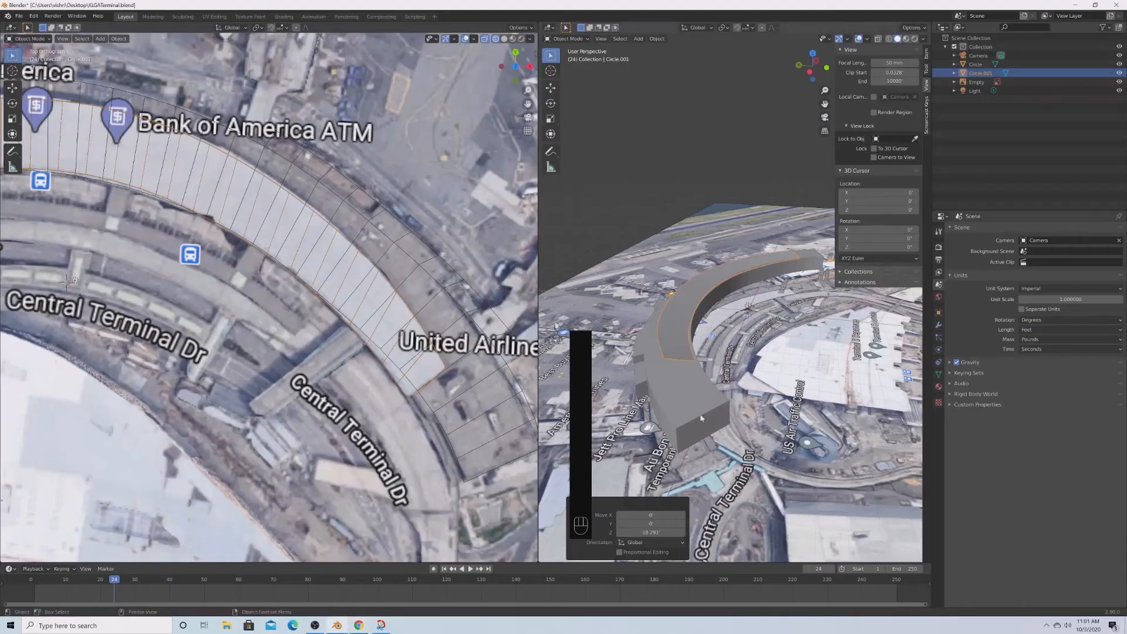
scroll(670, 404, "up", 5)
middle_click_drag(670, 411, 692, 386)
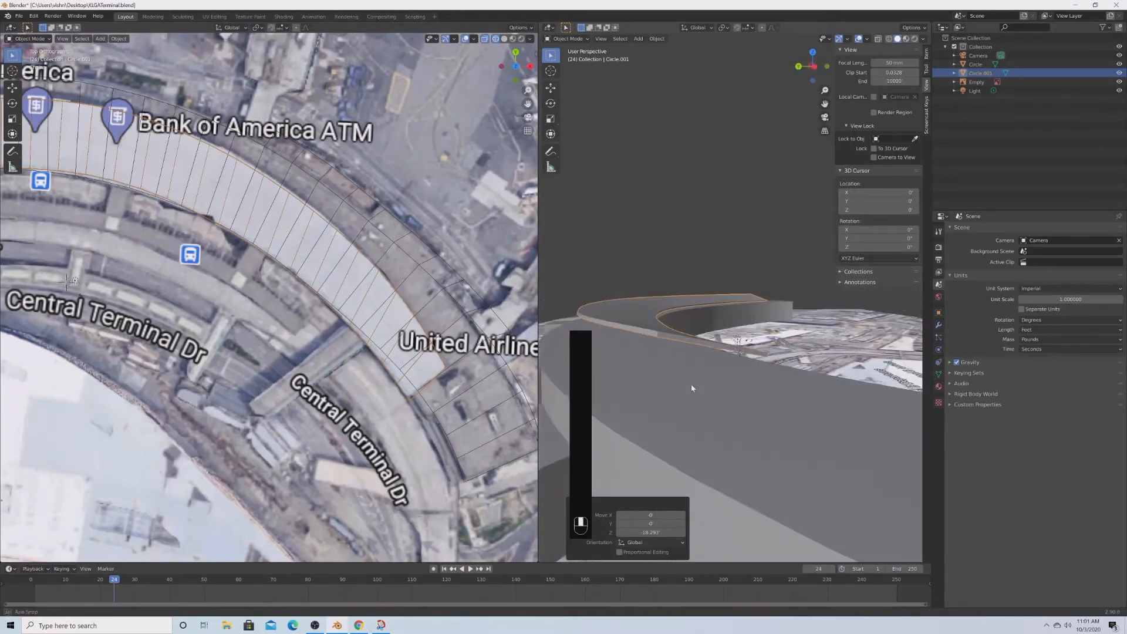
key("alt+a")
left_click(686, 355)
key("Tab")
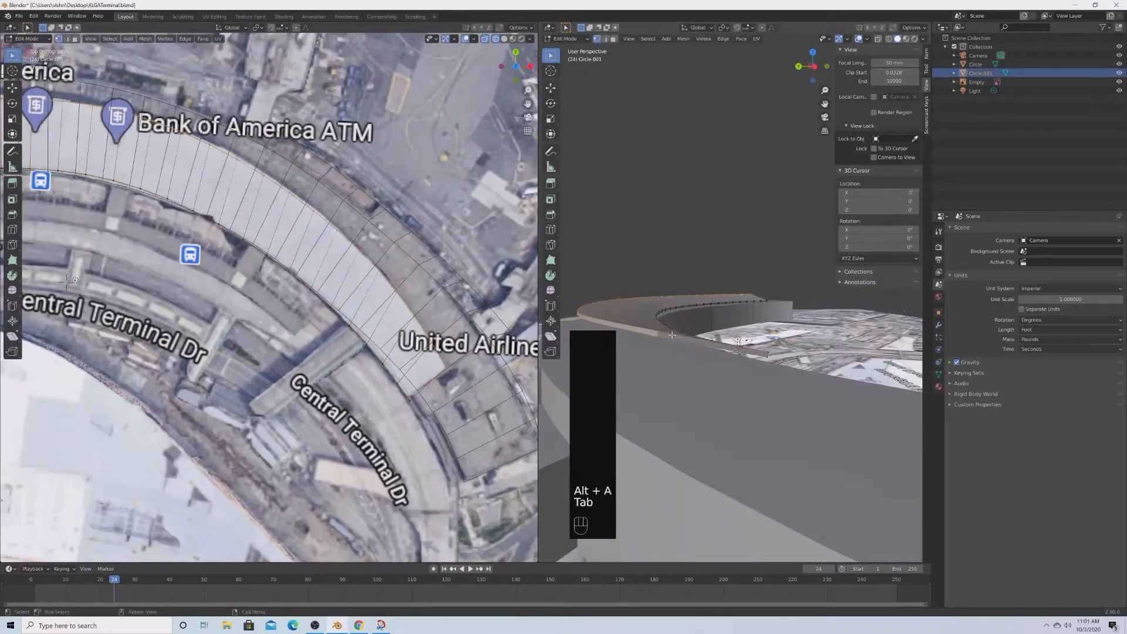
key("g")
key("z")
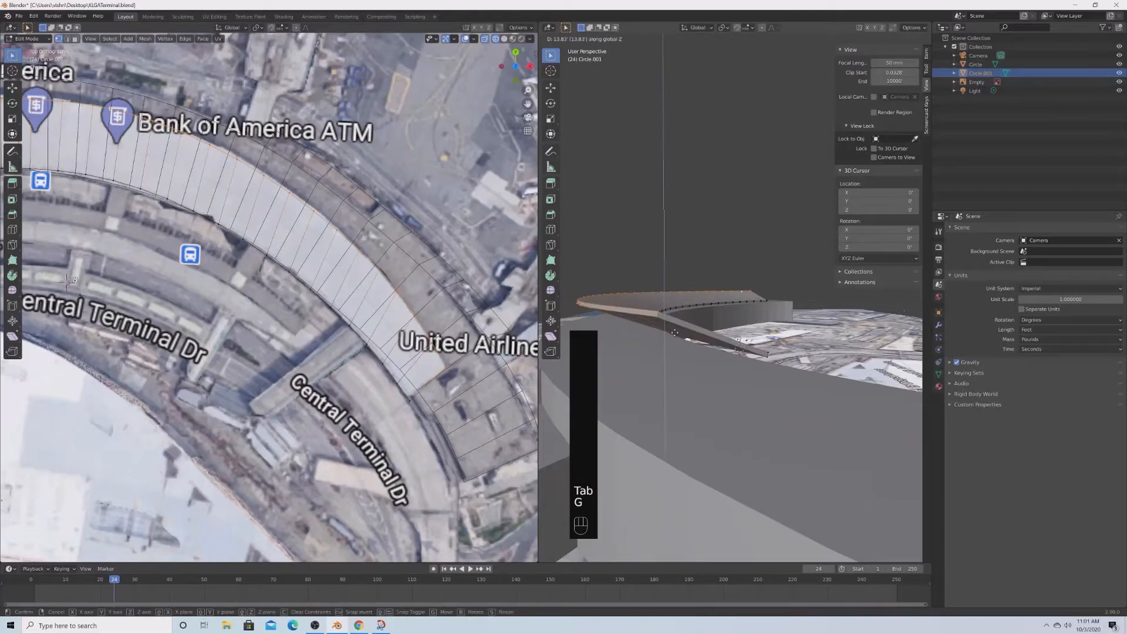
left_click(675, 332)
key("Tab")
middle_click_drag(675, 332, 735, 421)
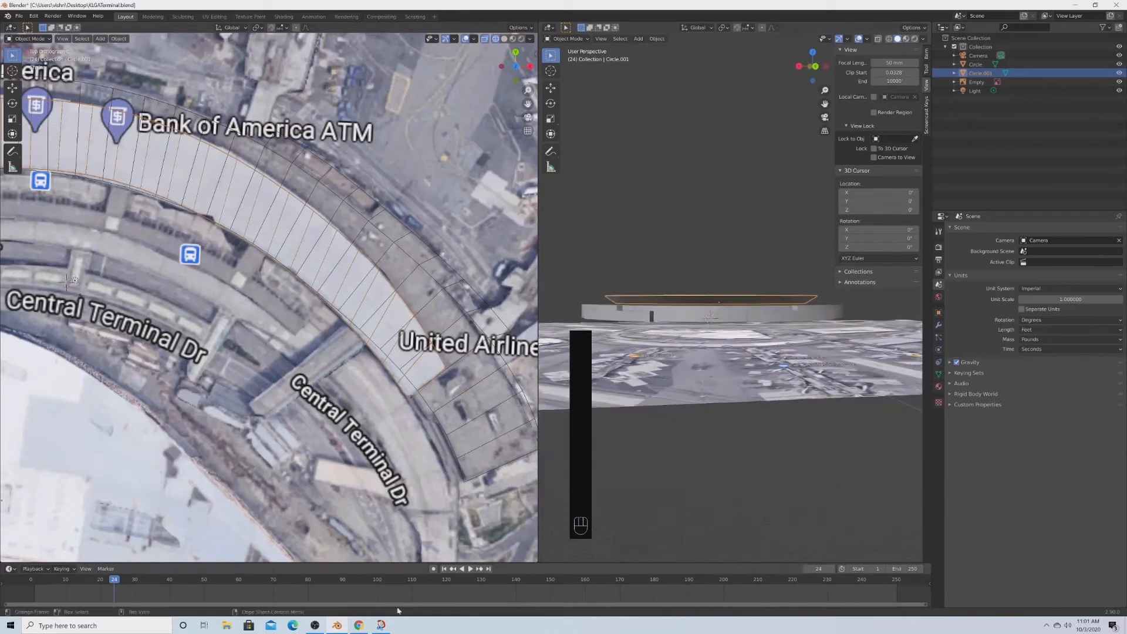
Switch to Google Maps and examine the terminal's airside facade and roof overhang from a higher angle.
left_click(358, 625)
scroll(842, 375, "up", 3)
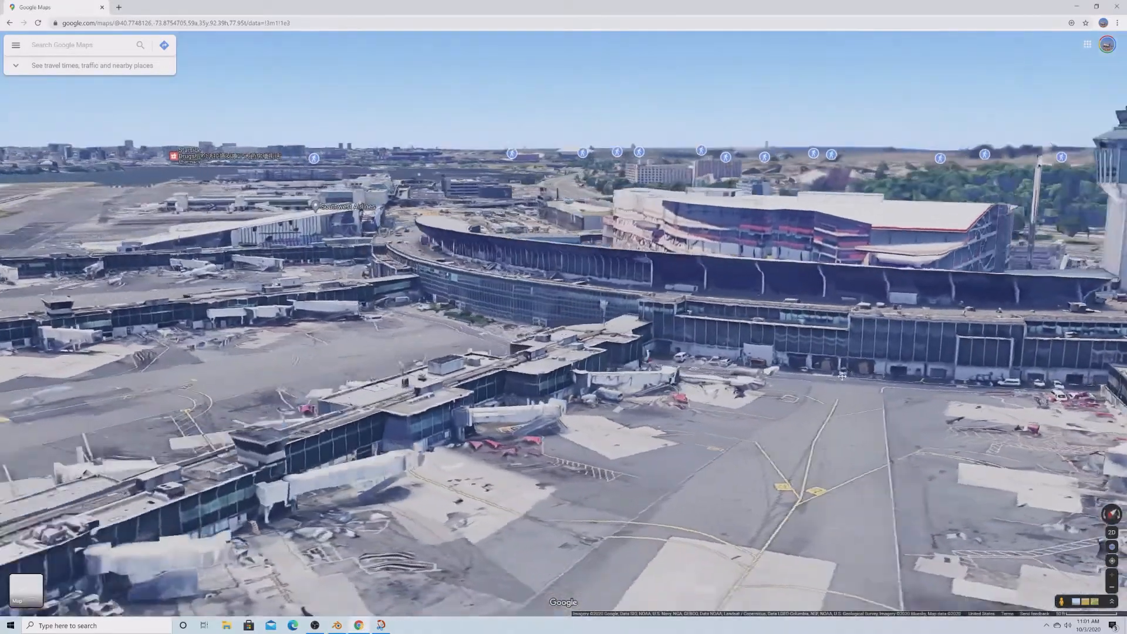
left_click_drag(842, 376, 951, 469, "ctrl")
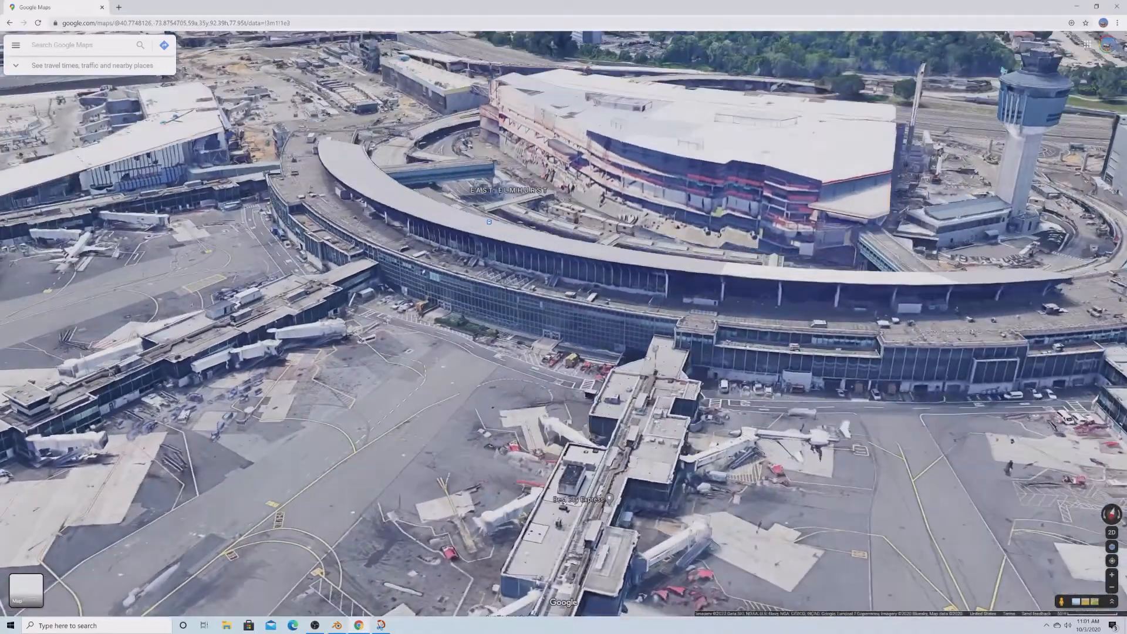
Switch back to Blender, leave the roof mesh, and open the terminal building mesh beneath it in Edit Mode.
left_click(337, 625)
scroll(675, 414, "up", 4)
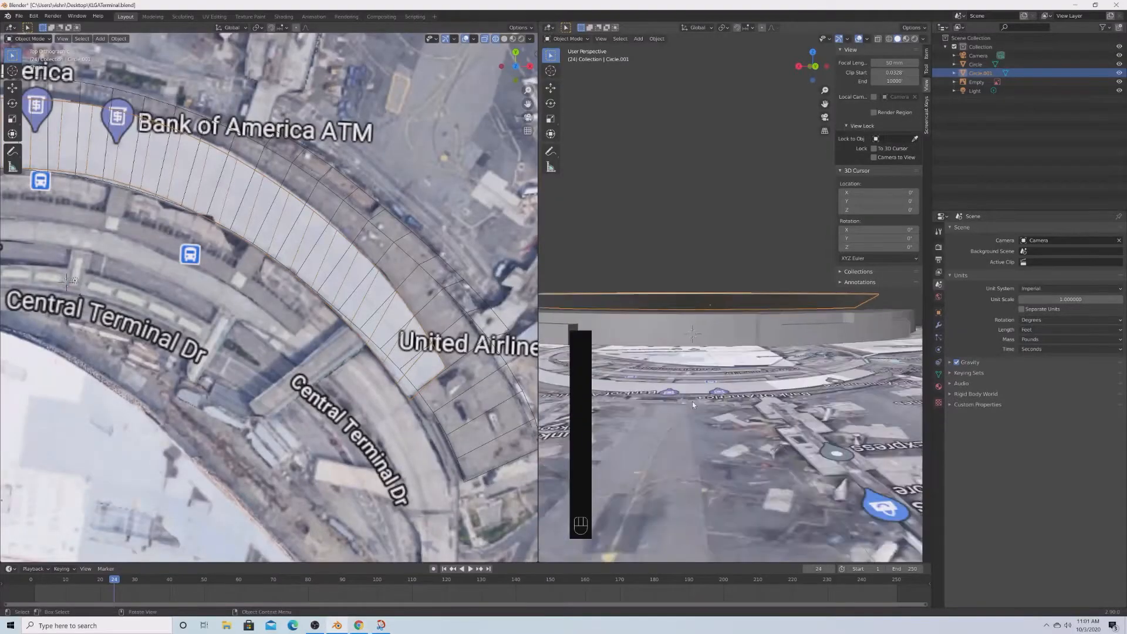
middle_click_drag(692, 401, 698, 422)
key("Tab")
key("Tab")
key("Tab")
key("Tab")
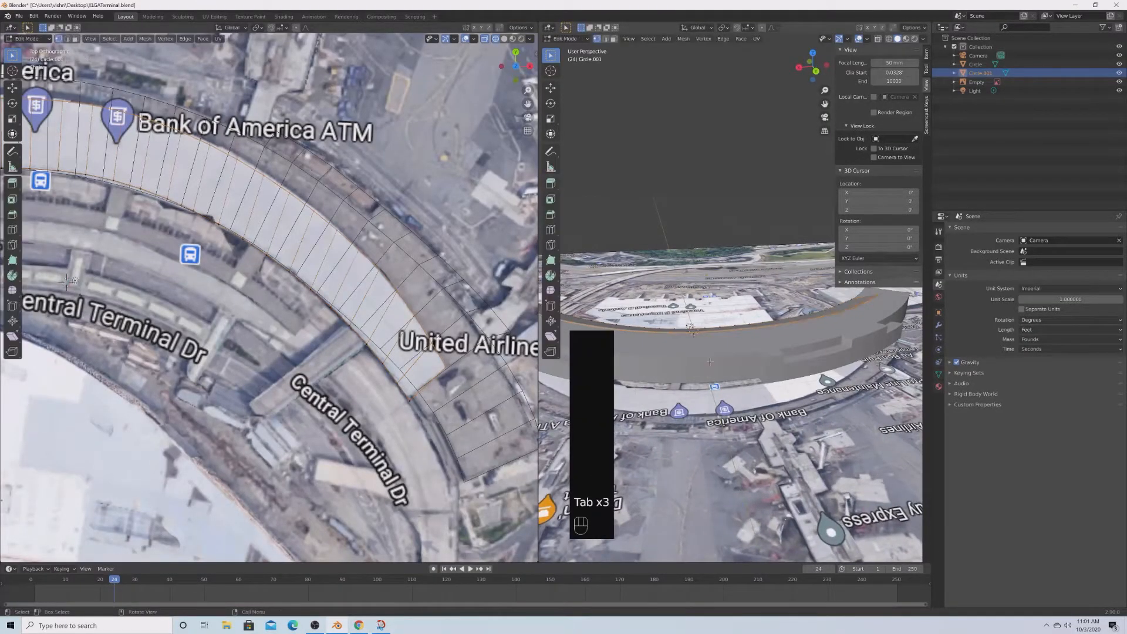
left_click(711, 356)
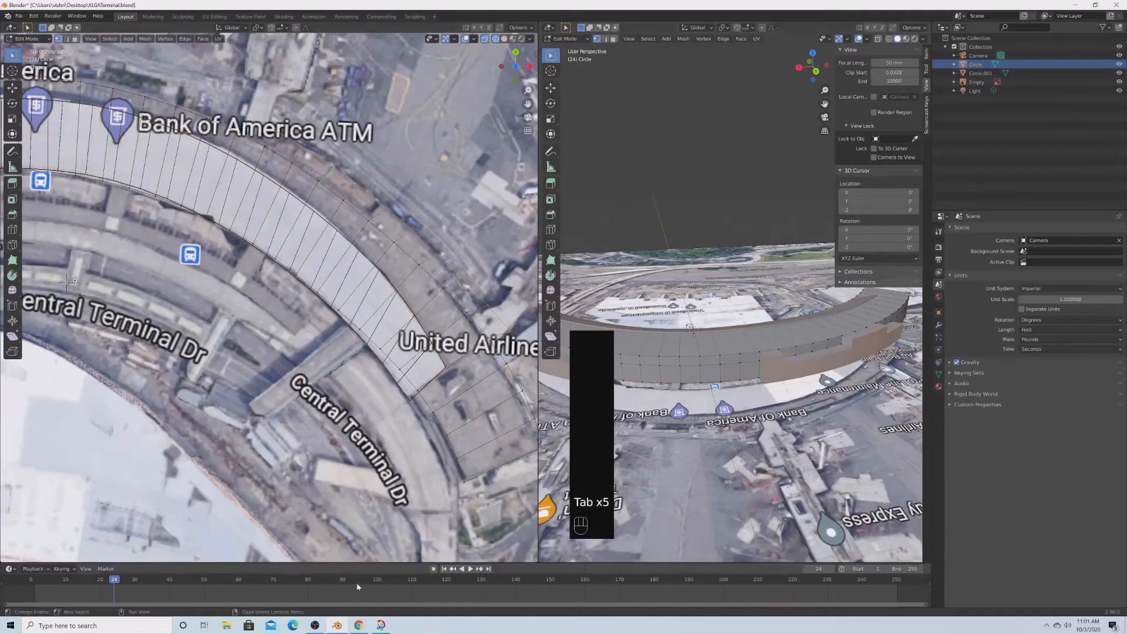
Check the terminal facade in Google Maps, return to Blender, and add one loop cut along the building's top with a slide factor of about 0.12.
left_click(359, 625)
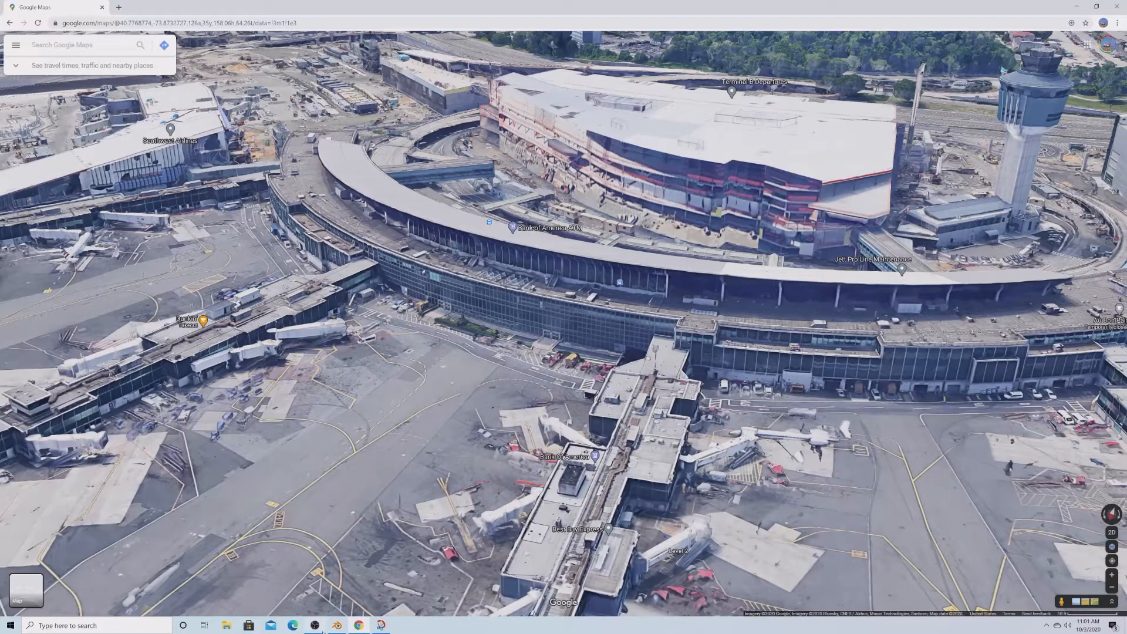
left_click(337, 626)
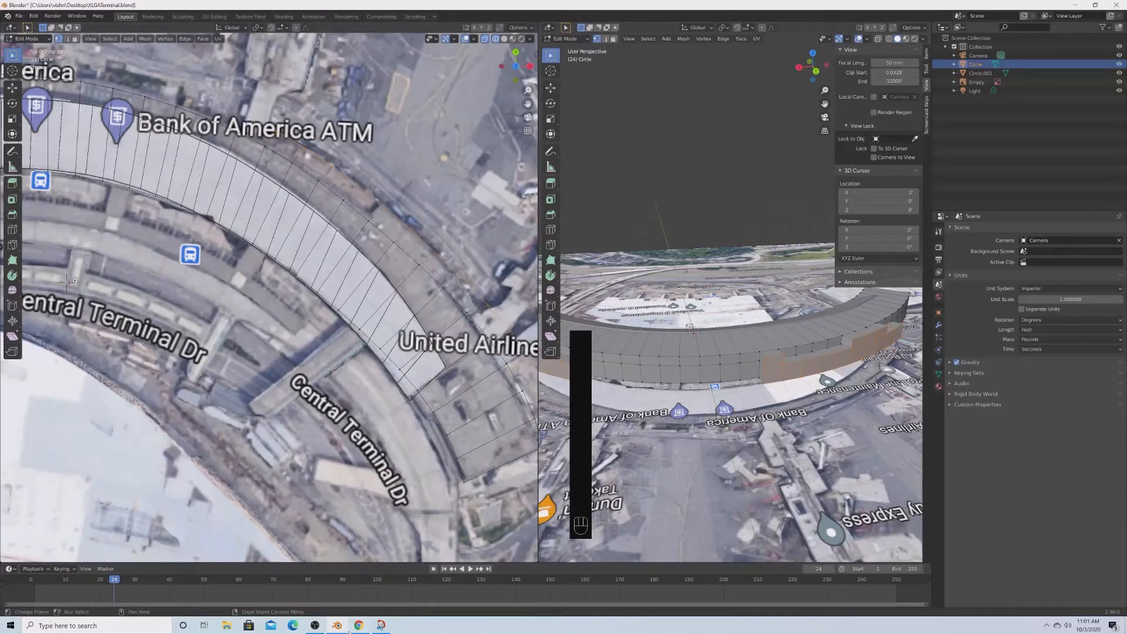
left_click(382, 626)
left_click(929, 168)
scroll(706, 346, "up", 3)
scroll(707, 346, "down", 4)
middle_click_drag(707, 347, 751, 336)
key("alt+a")
key("ctrl+r")
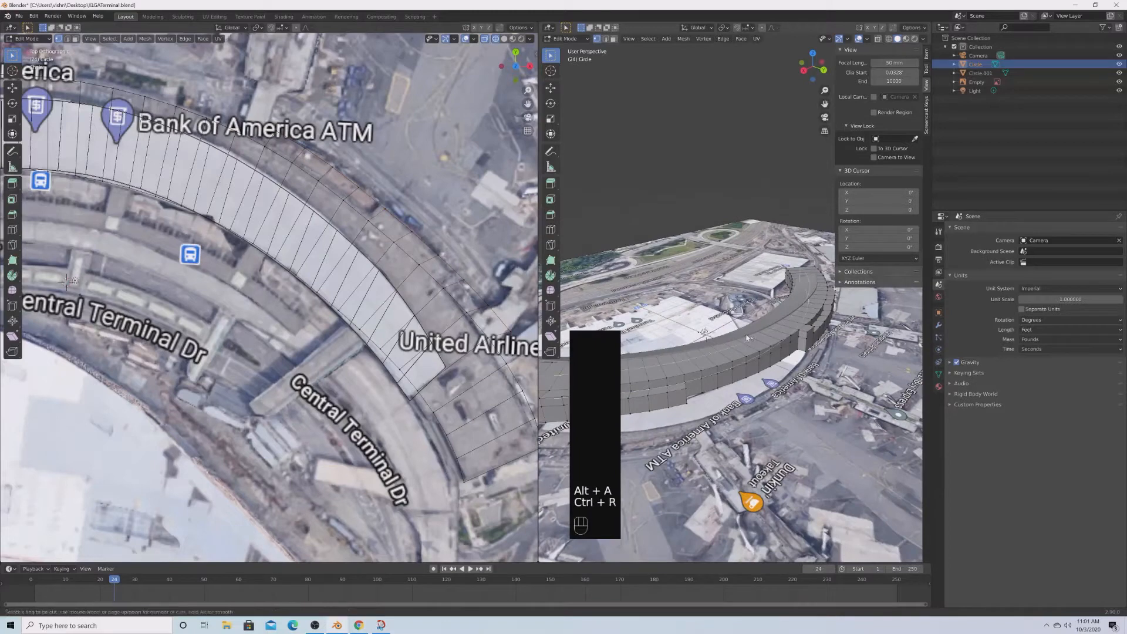
left_click(747, 338)
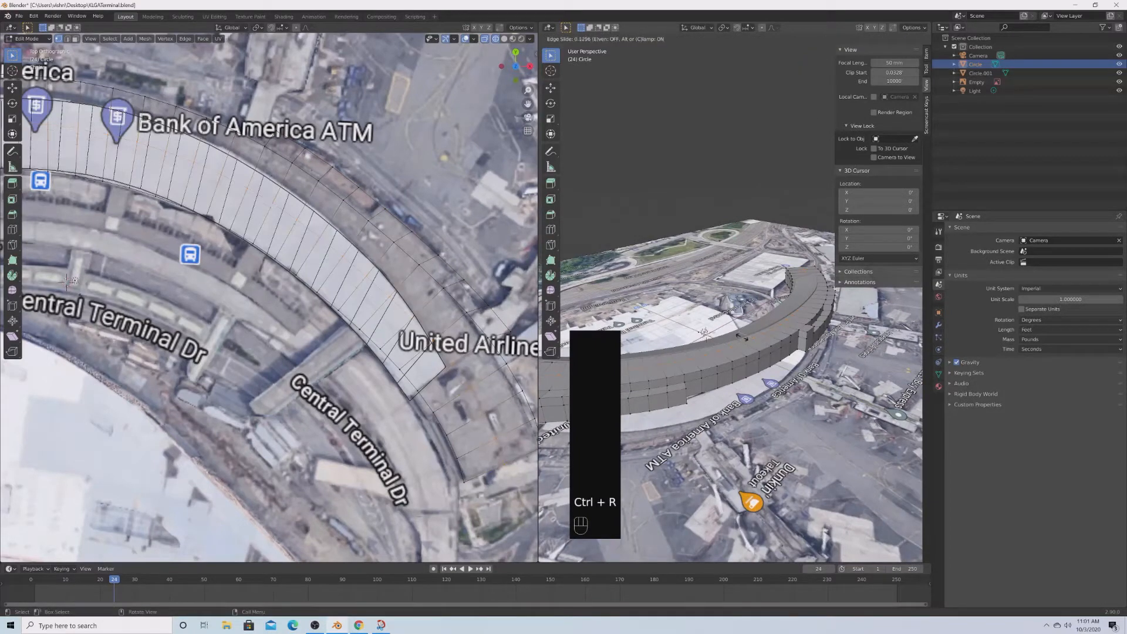
left_click(746, 339)
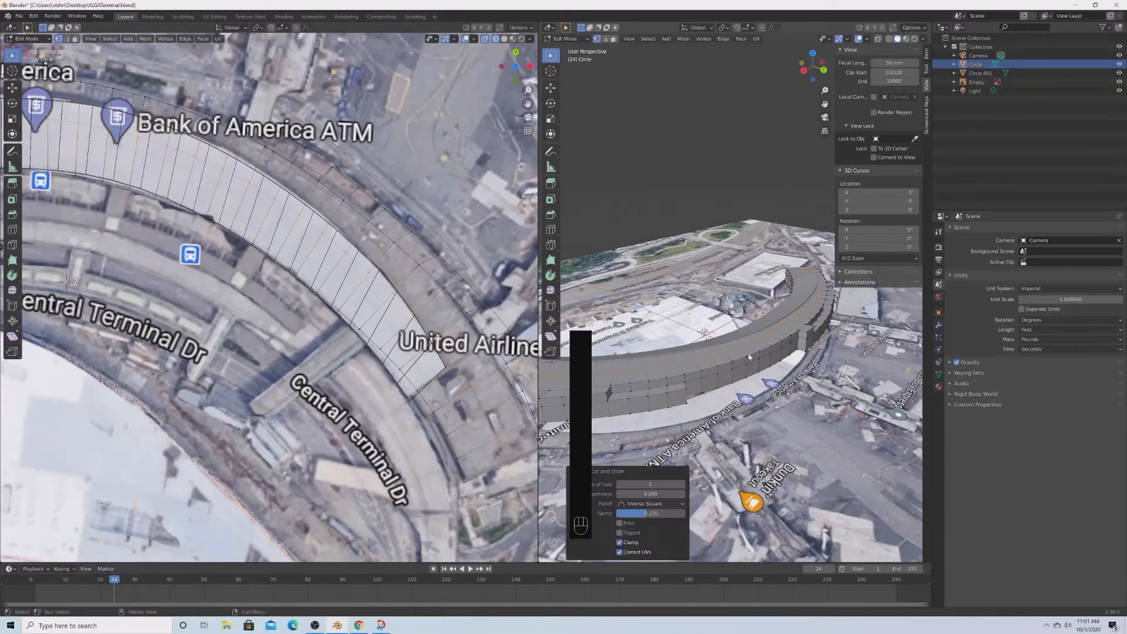
Extrude the middle run of the terminal's inner top faces upward about 51.9 ft along Z to form an upper level under the roof.
middle_click_drag(747, 340, 762, 302, "shift")
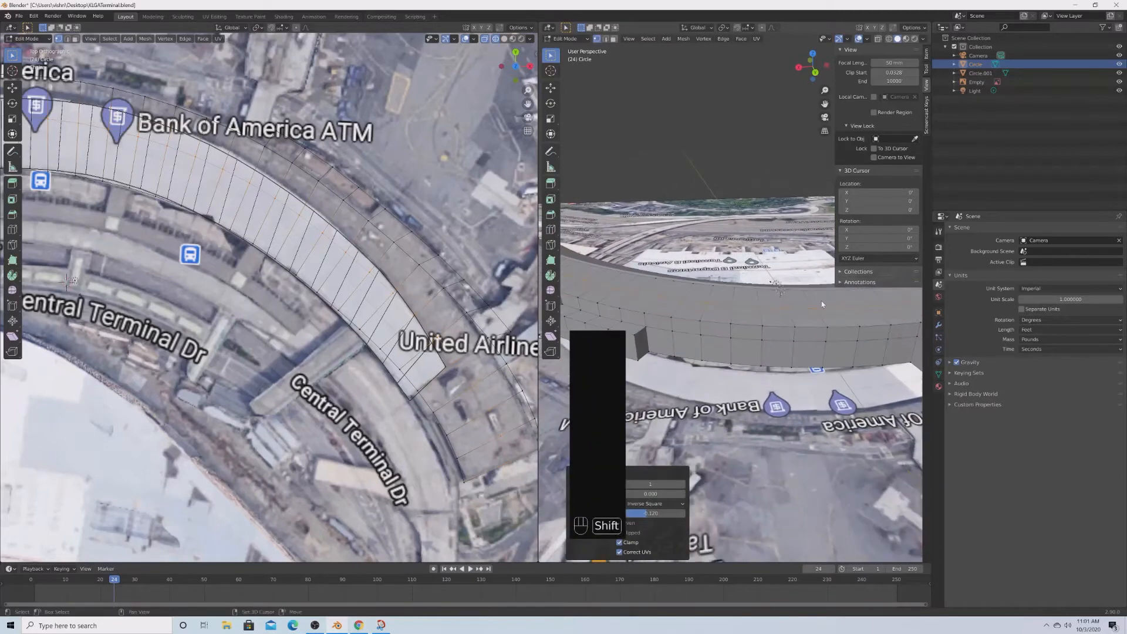
key("3")
left_click(699, 294)
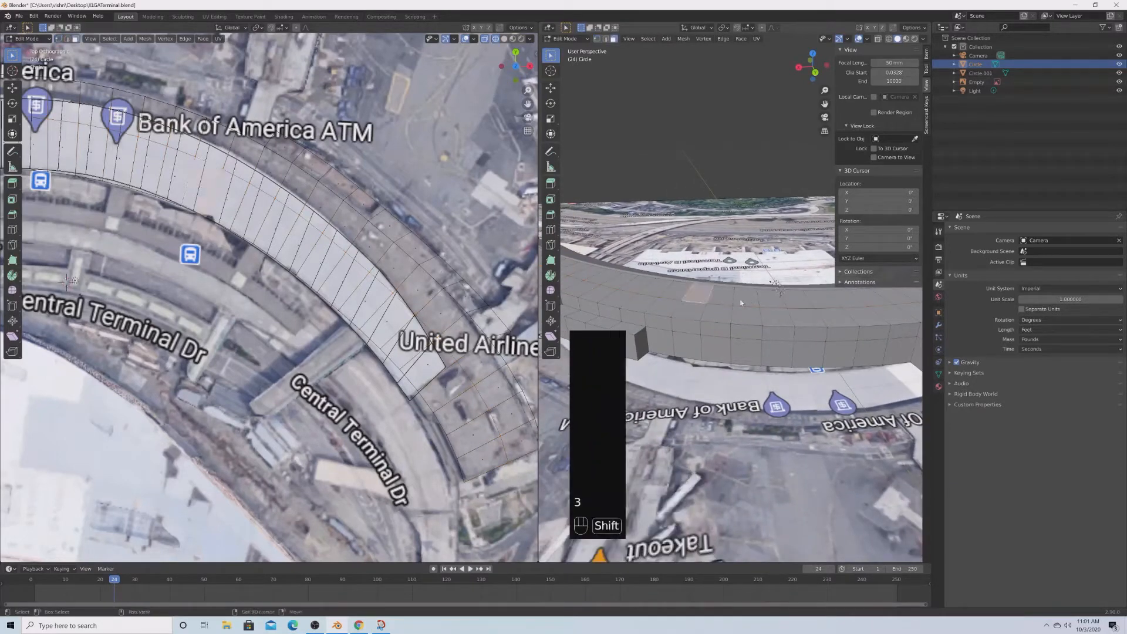
left_click(726, 298, "shift")
left_click(753, 304, "shift")
left_click(780, 302, "shift")
left_click(811, 302, "shift")
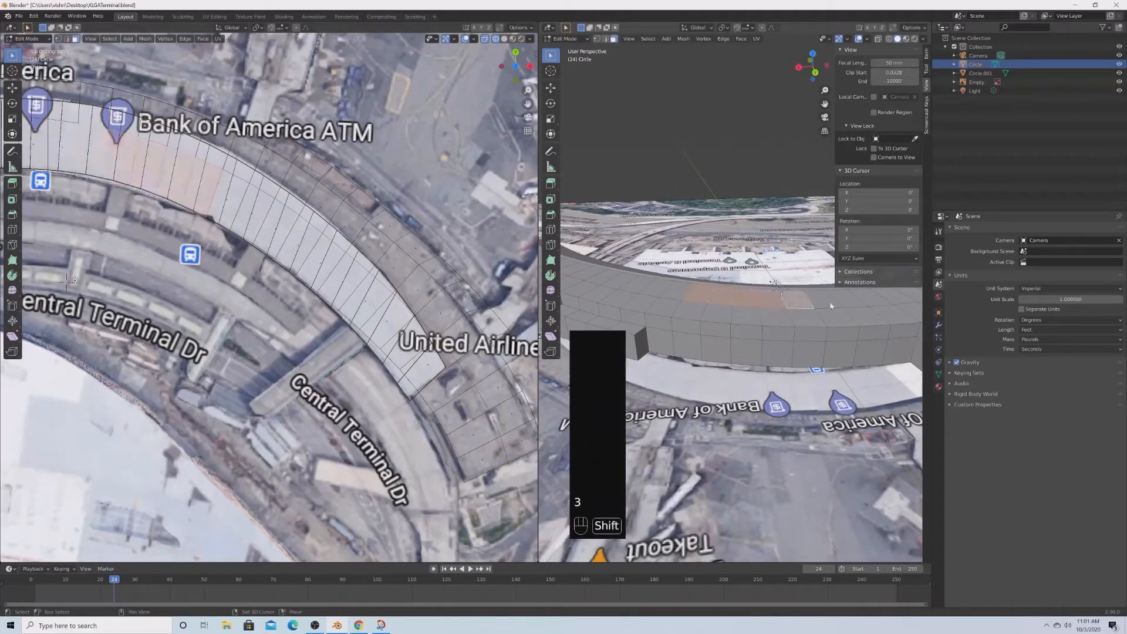
left_click(833, 304, "shift")
middle_click_drag(835, 303, 762, 401, "shift")
left_click(768, 298, "shift")
left_click(740, 297, "shift")
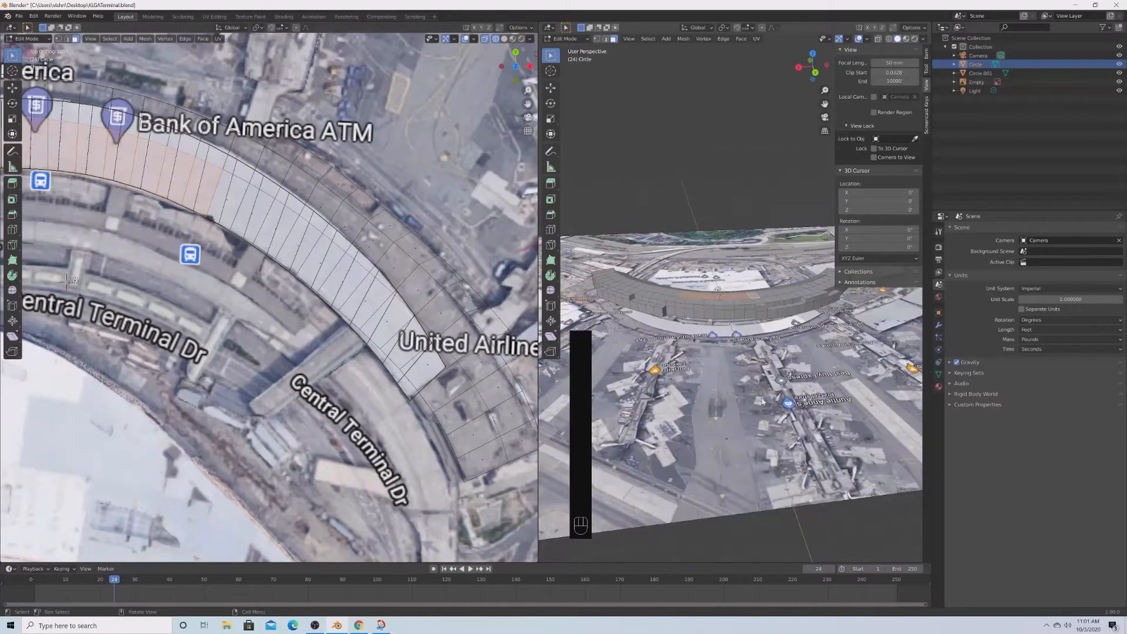
scroll(762, 401, "up", 4)
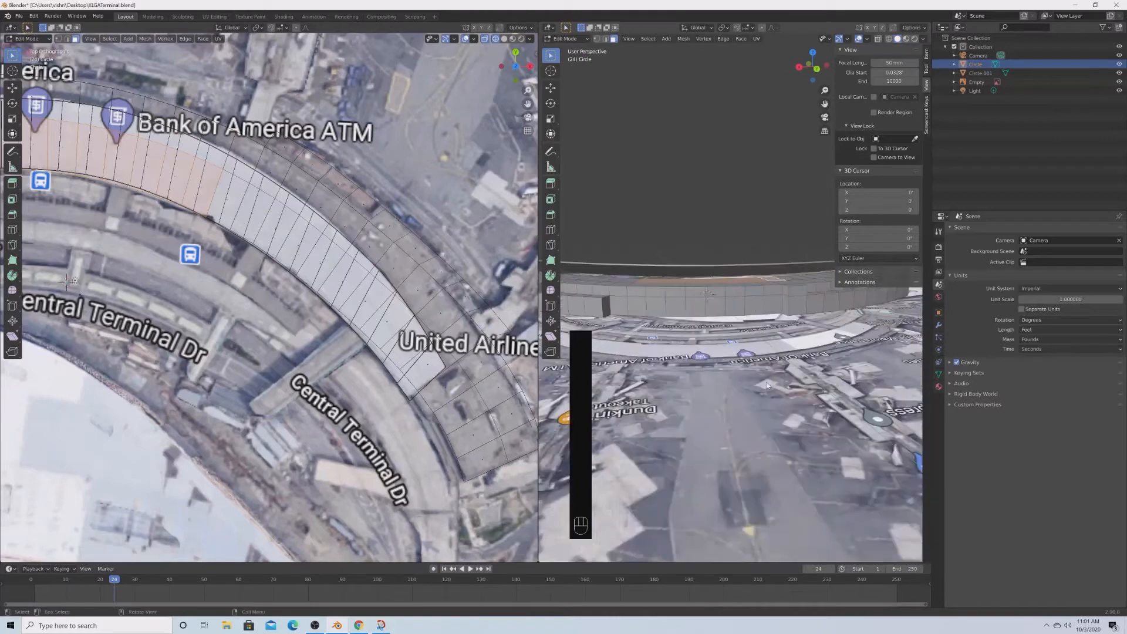
key("e")
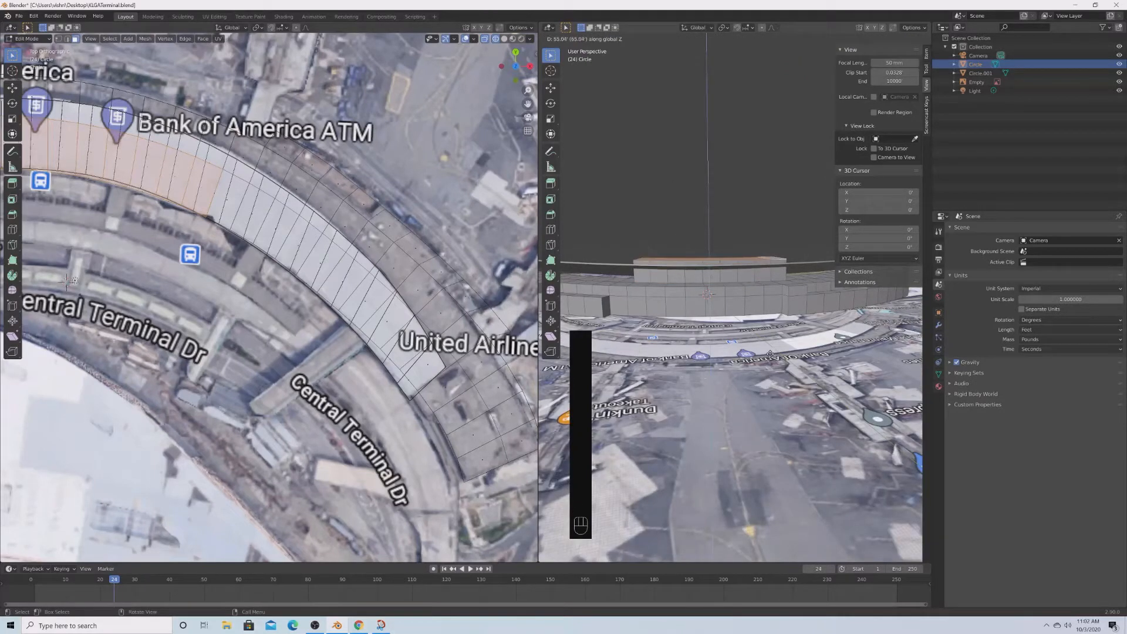
left_click(765, 359)
middle_click_drag(765, 359, 814, 388)
scroll(814, 388, "up", 3)
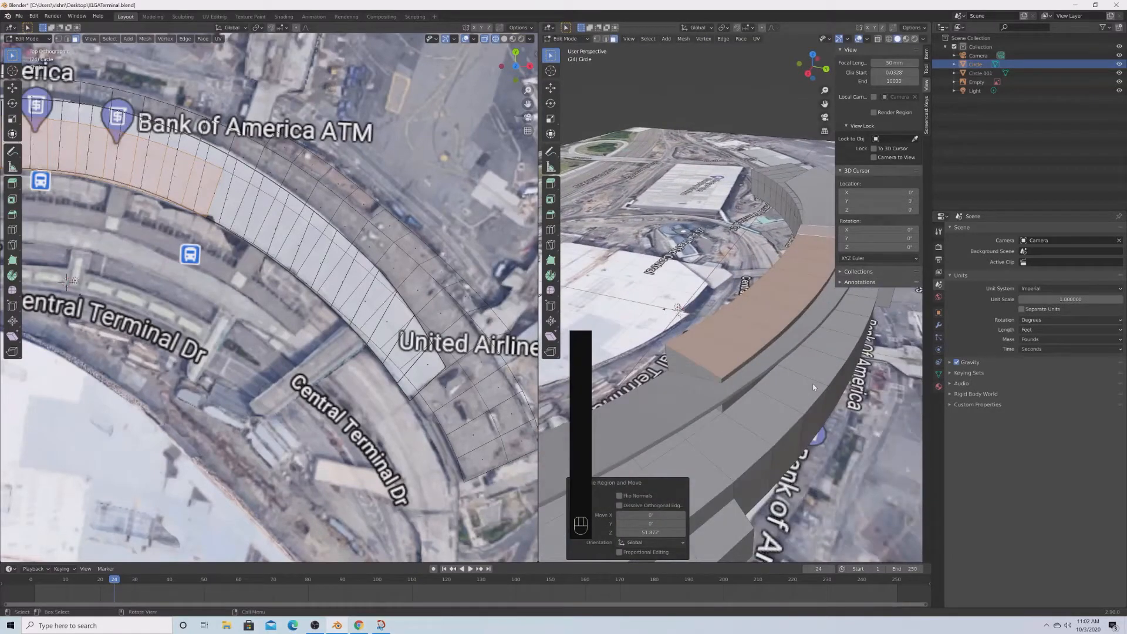
Lower the extruded upper level's top faces about 7 ft along Z and clear the selection.
key("g")
key("z")
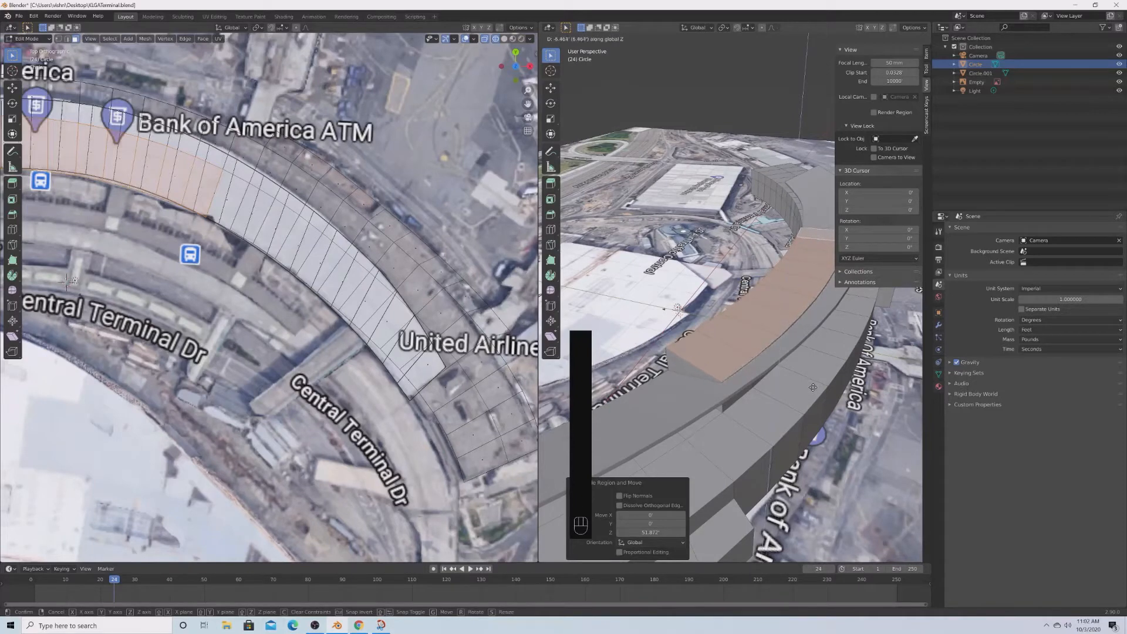
left_click(814, 390)
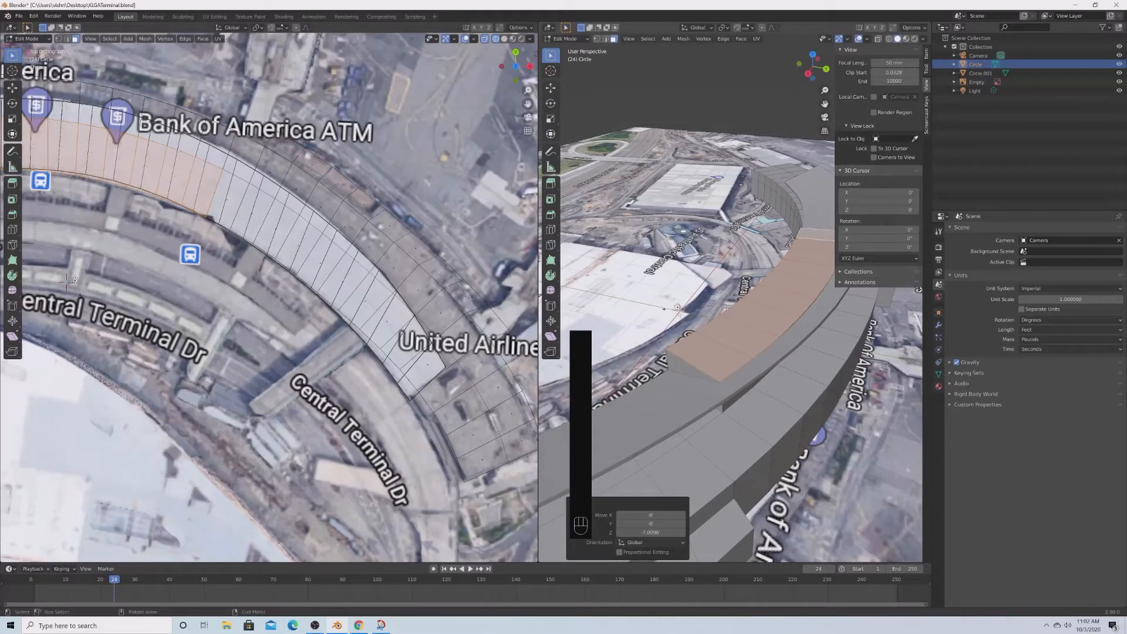
key("alt+a")
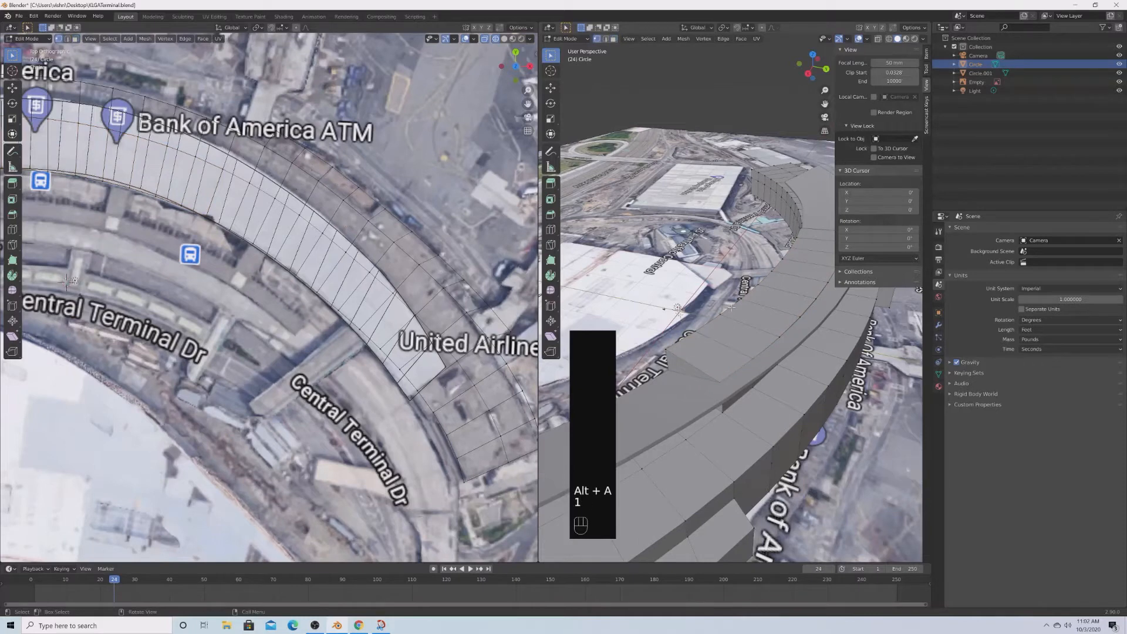
Lower the upper level's inner top edge about 36.4 ft along Z so it sits below the sloping roof.
middle_click_drag(741, 317, 704, 312)
scroll(746, 306, "up", 3)
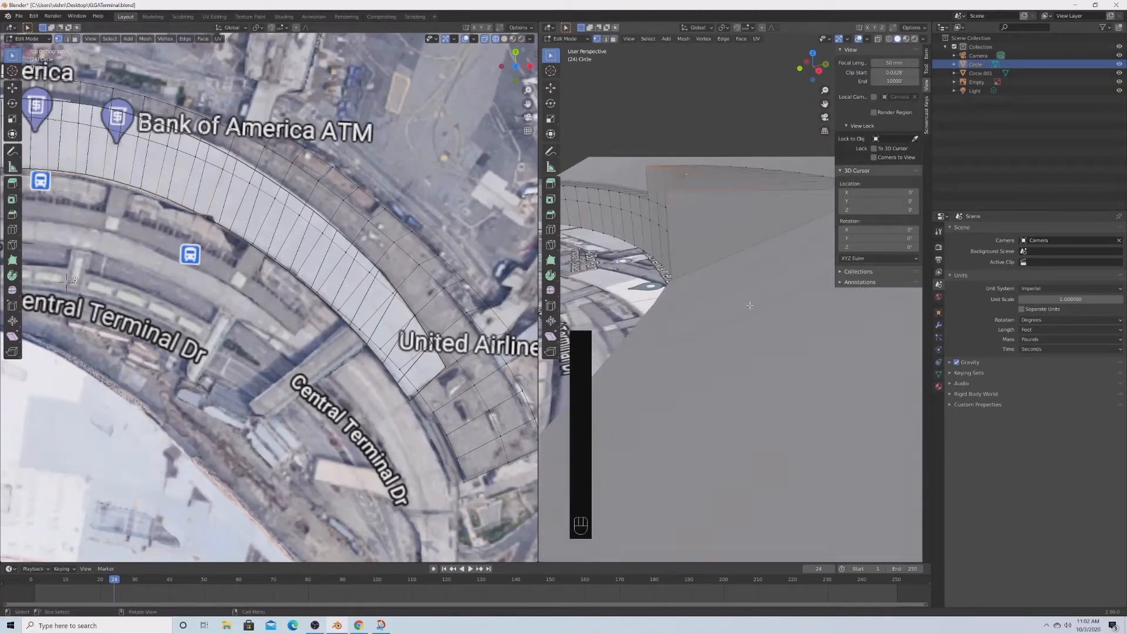
key("g")
key("z")
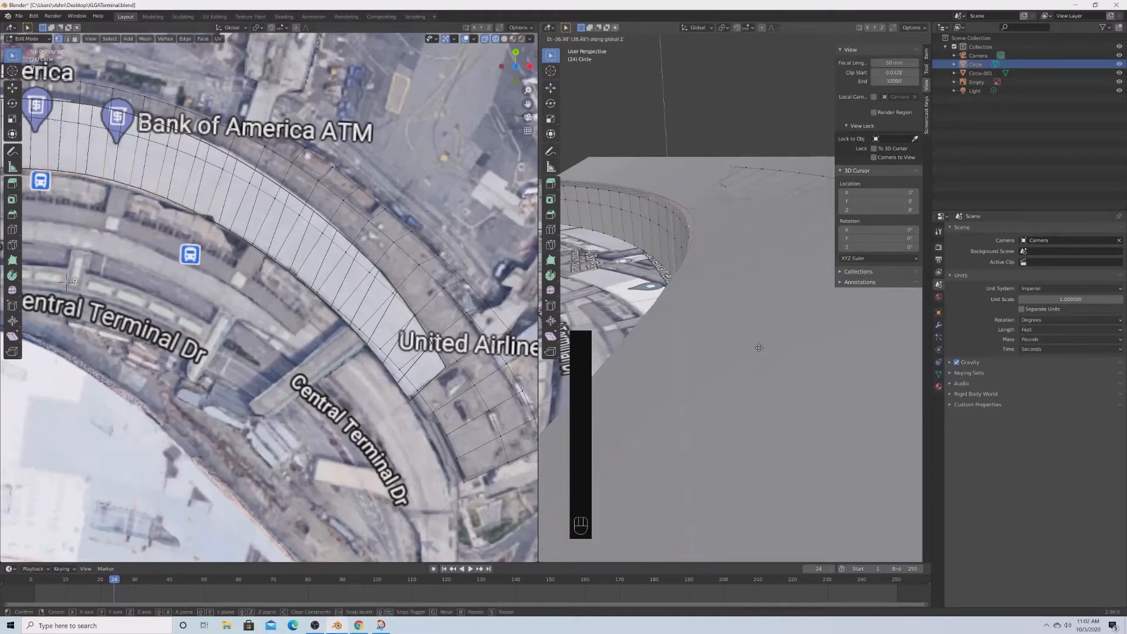
left_click(760, 348)
Lower the upper level's other protruding top edge along Z to beneath the roof surface and return to Object Mode.
middle_click_drag(785, 311, 705, 339, "shift")
key("alt+a")
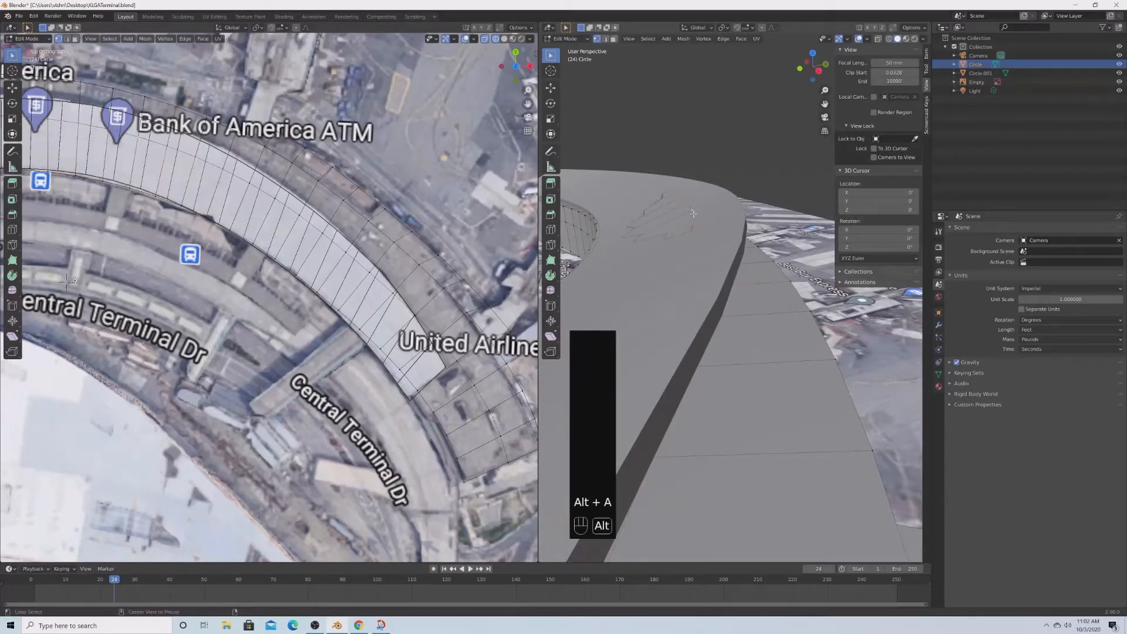
key("g")
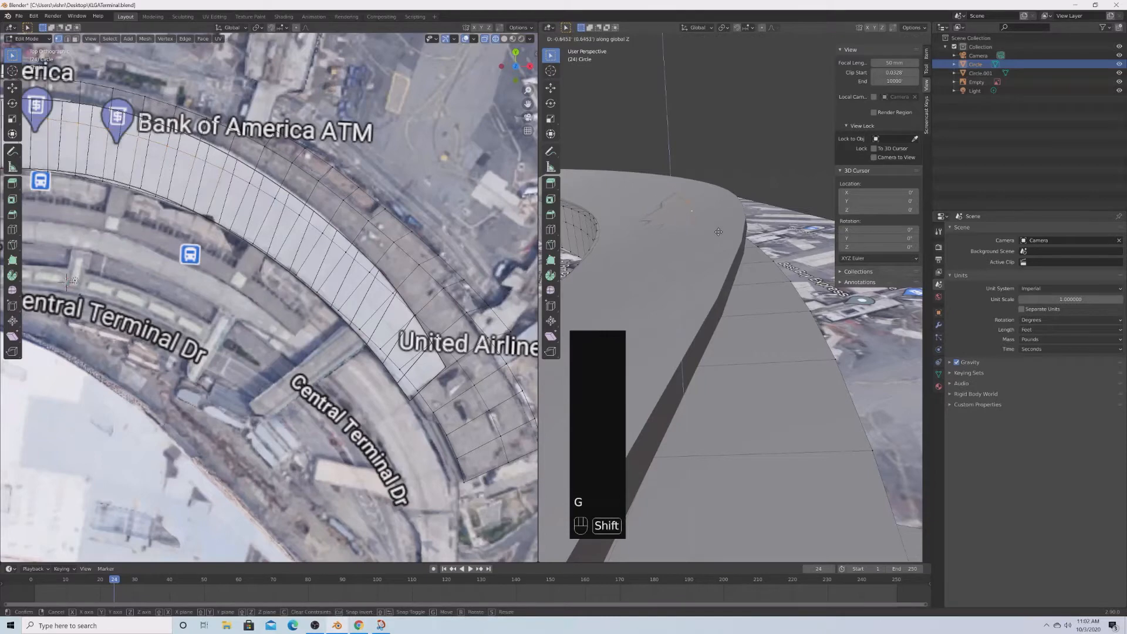
left_click(713, 250)
key("Tab")
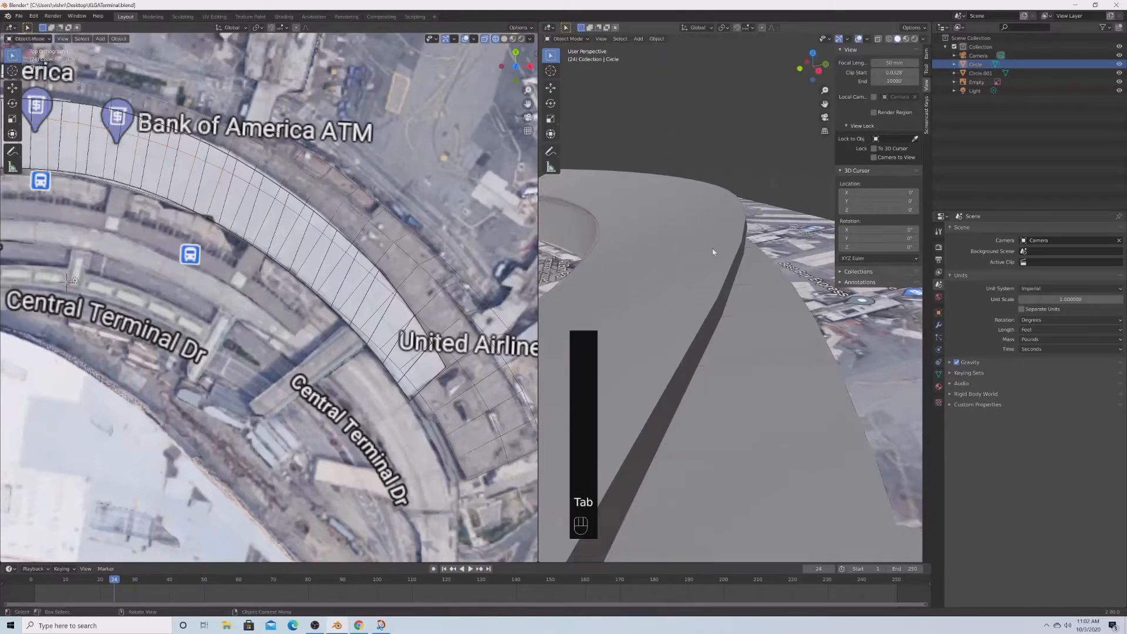
Compare the upper level beneath the roof with the Google Maps terminal view and save the Blender file.
middle_click_drag(715, 252, 593, 274)
key("alt+a")
middle_click_drag(728, 299, 728, 330, "shift")
scroll(728, 329, "up", 4)
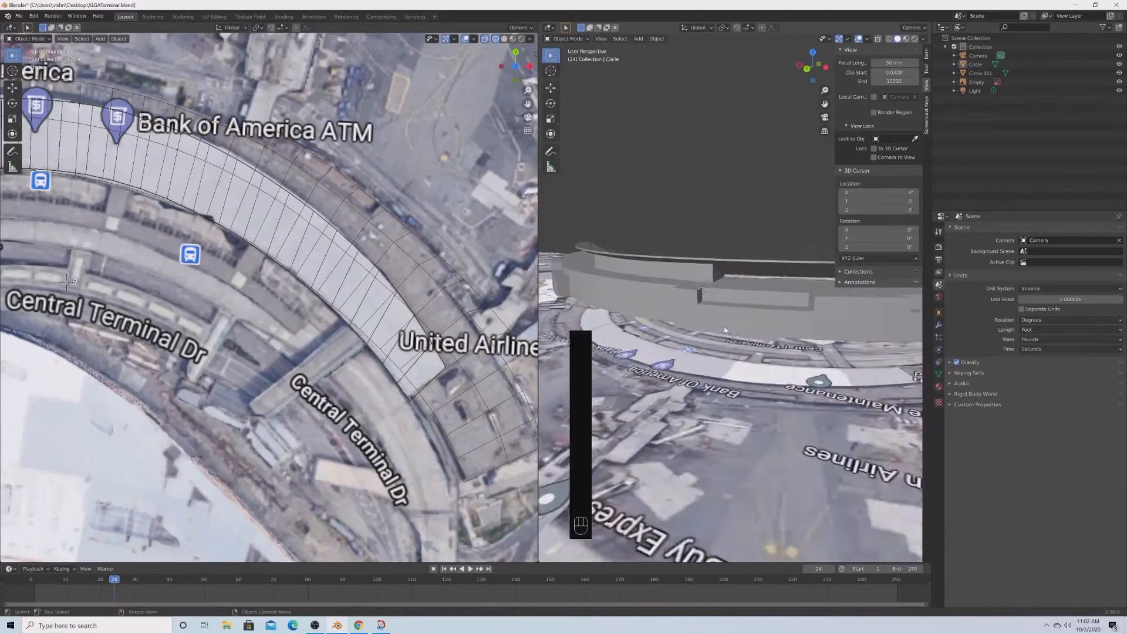
scroll(728, 330, "down", 2)
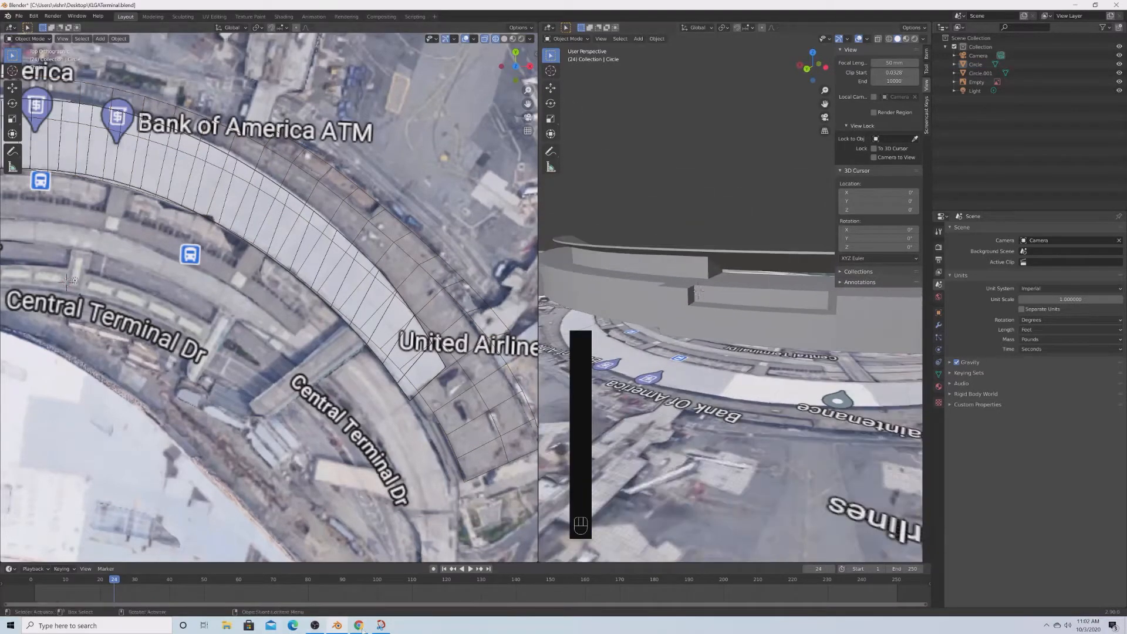
key("alt+Tab")
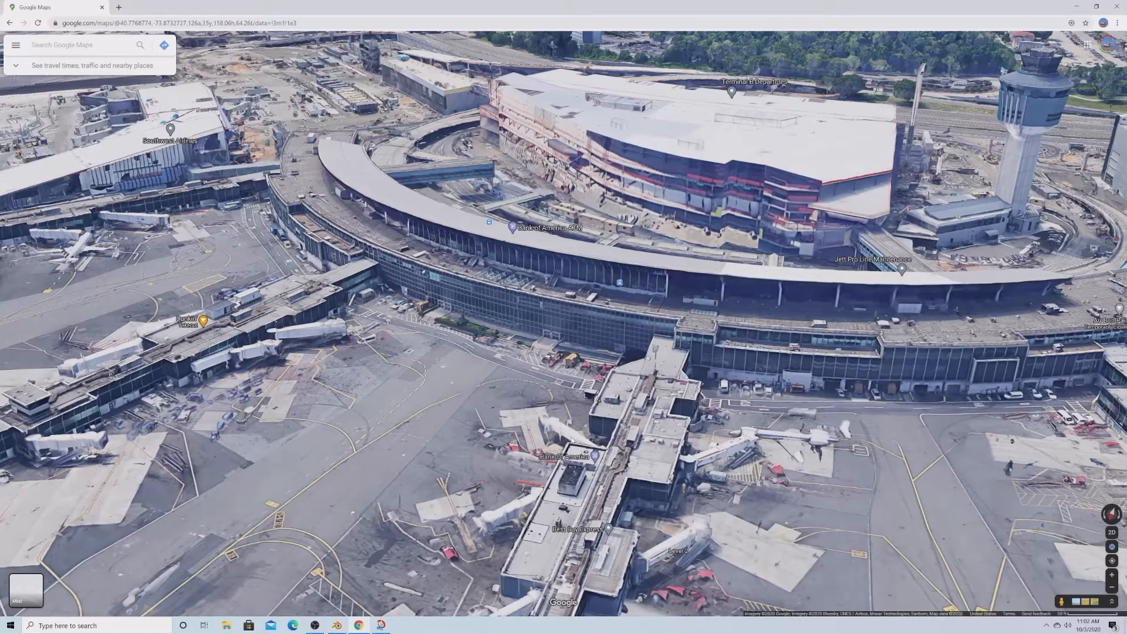
left_click(338, 625)
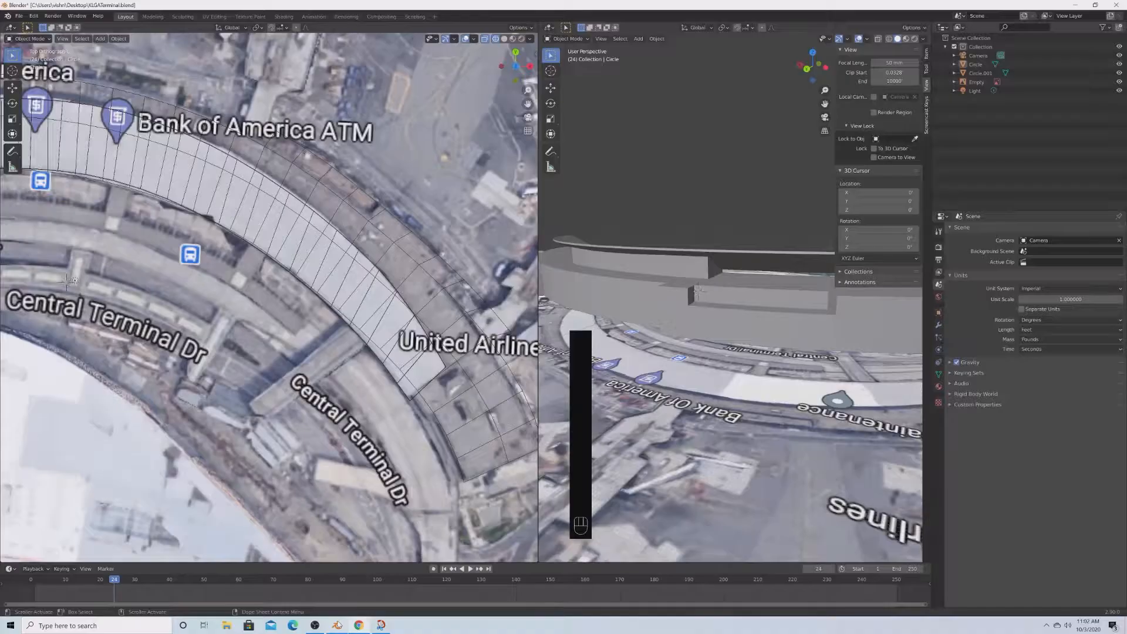
middle_click_drag(588, 376, 838, 384)
key("ctrl+s")
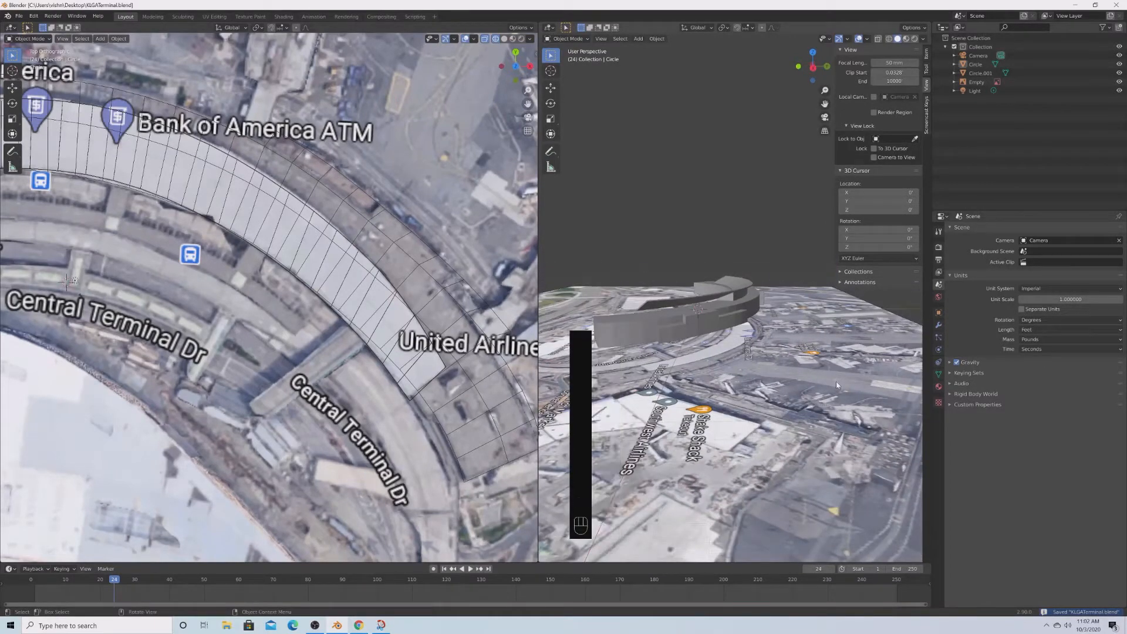
Switch to Google Maps and examine the roof columns and glazed airside facade up close from a low angle.
left_click(360, 624)
scroll(438, 508, "up", 1)
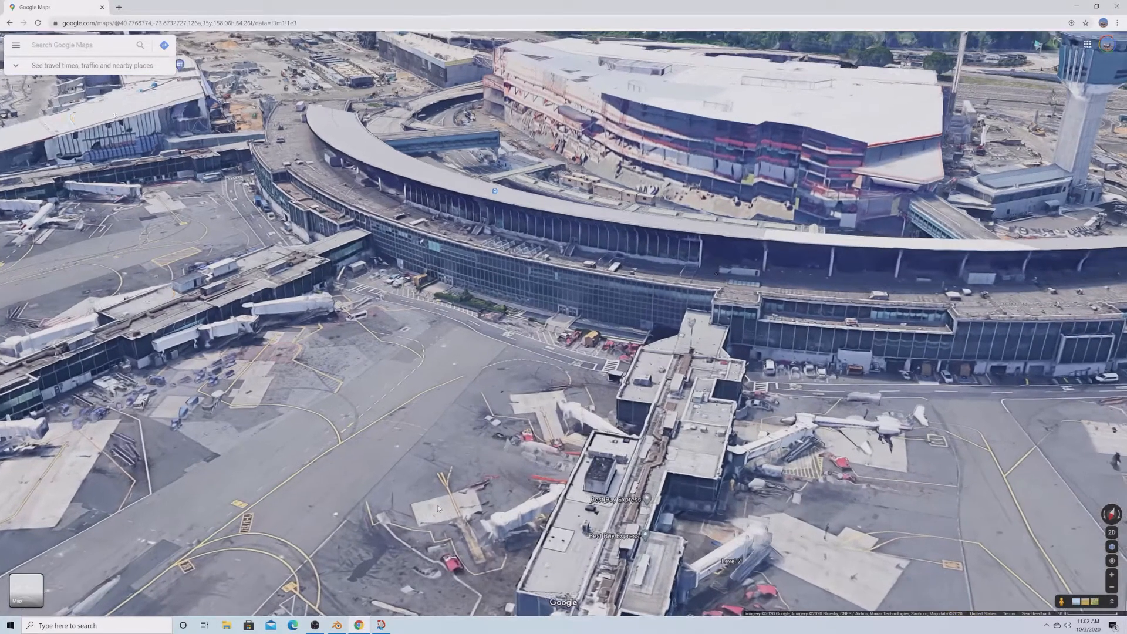
scroll(491, 442, "up", 1)
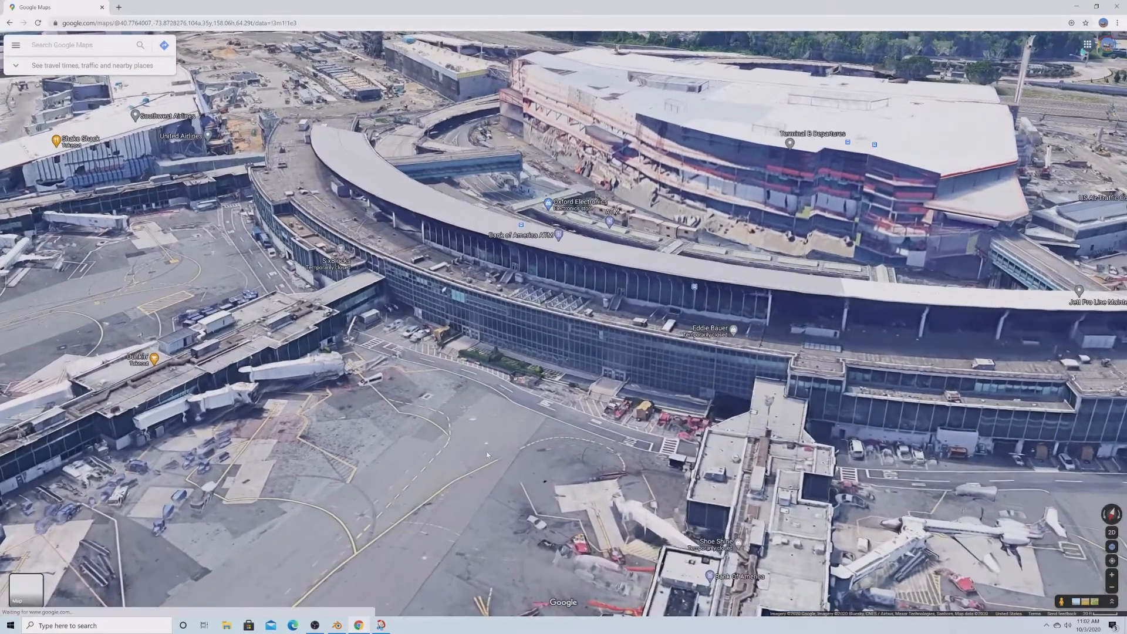
left_click_drag(491, 441, 422, 378)
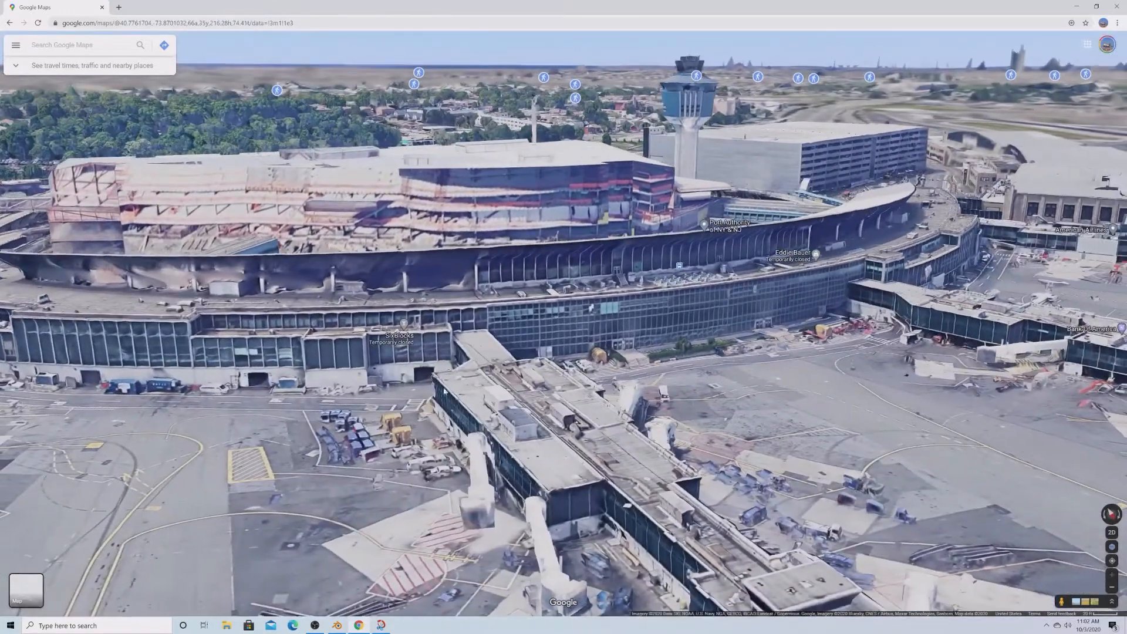
mouse_move(338, 630)
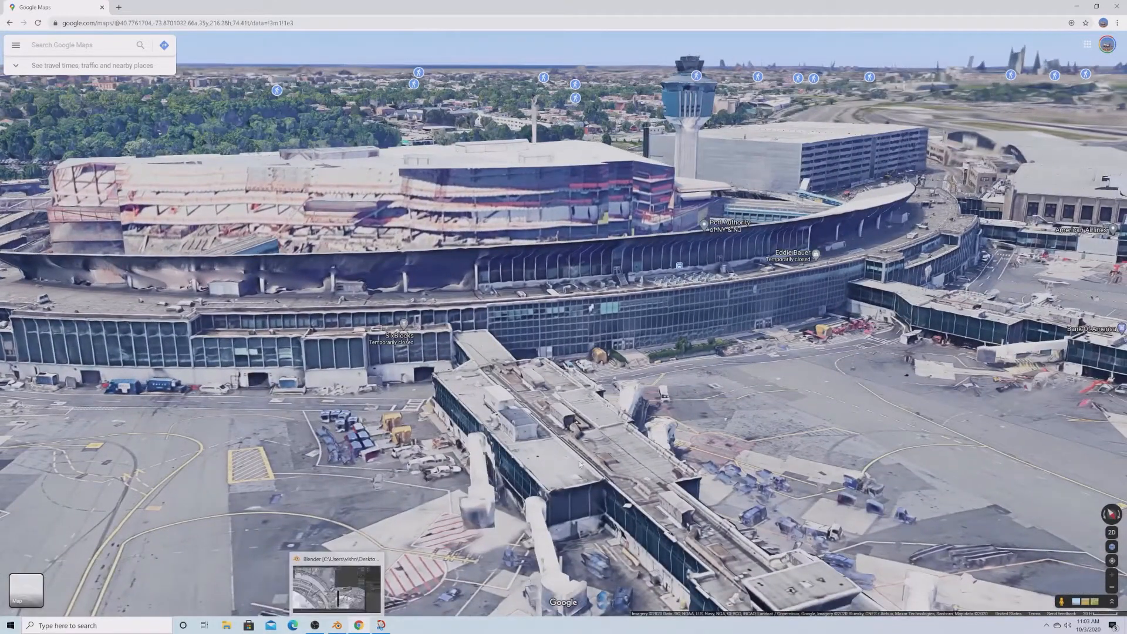
scroll(570, 601, "up", 2)
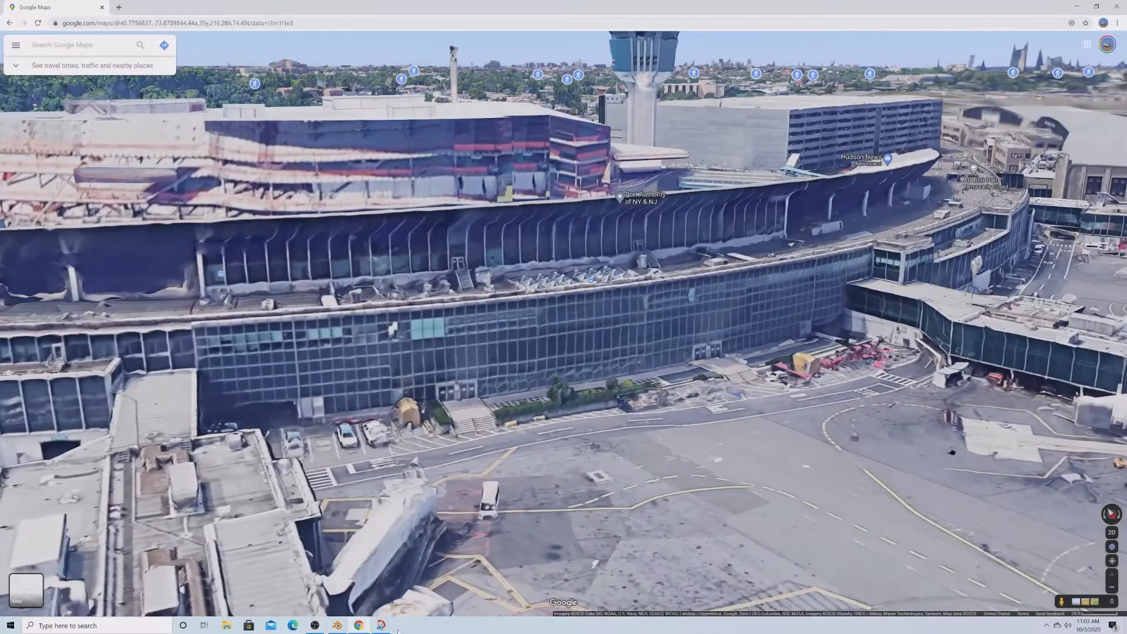
Return to Blender, add a cylinder mesh for a roof column and scale it about 21 times along Z.
left_click(337, 626)
middle_click_drag(637, 311, 669, 355)
key("shift+a")
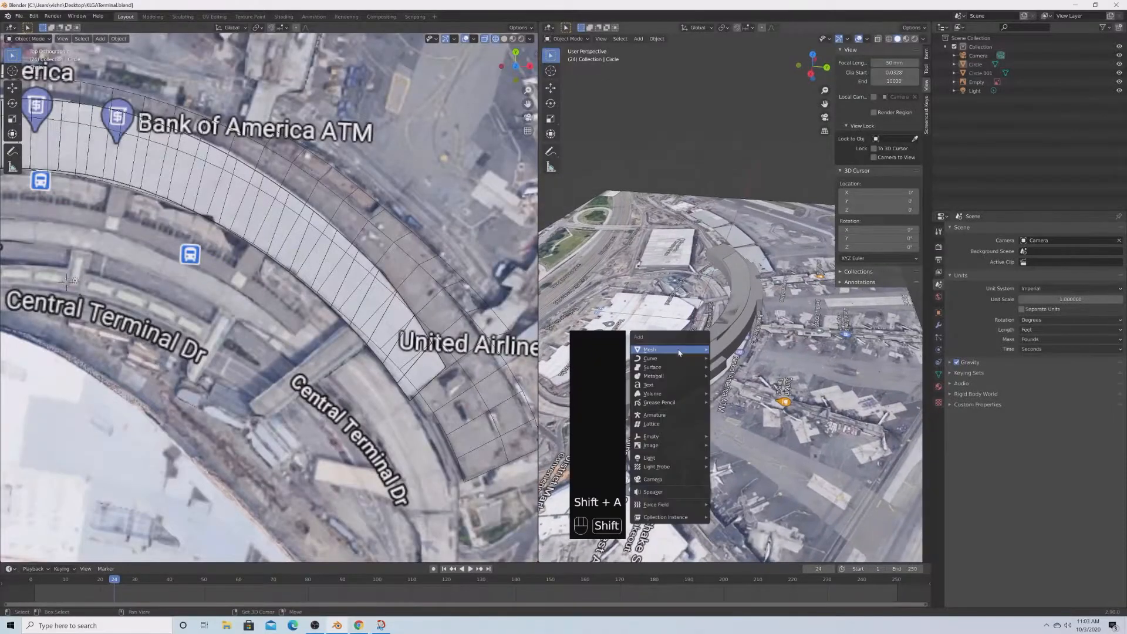
mouse_move(678, 350)
left_click(732, 393)
key("s")
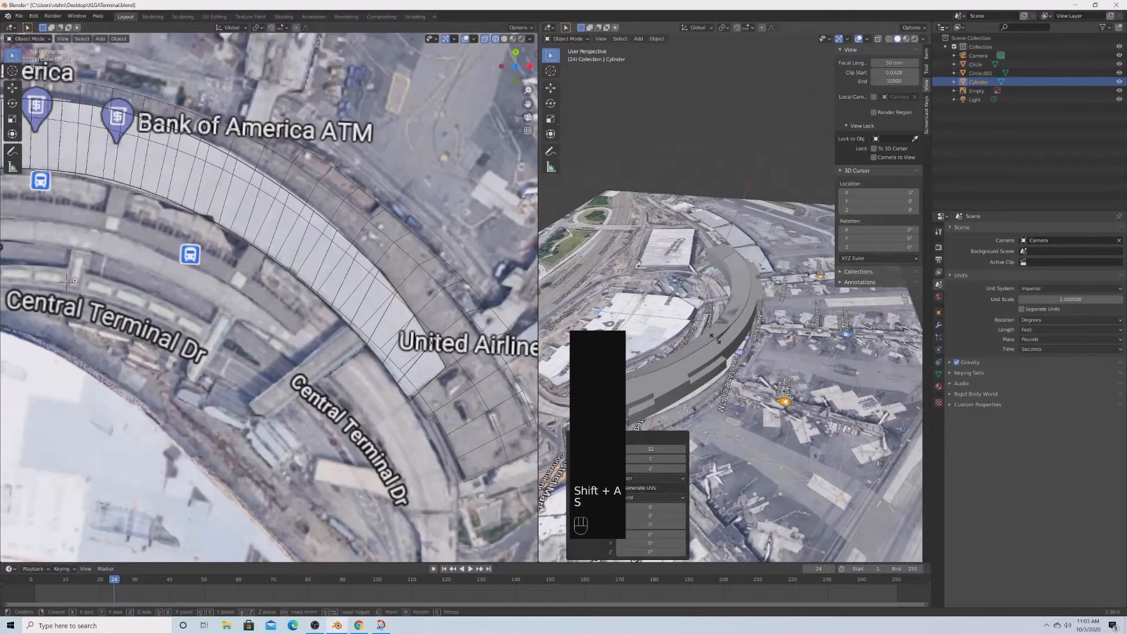
key("z")
left_click(741, 221)
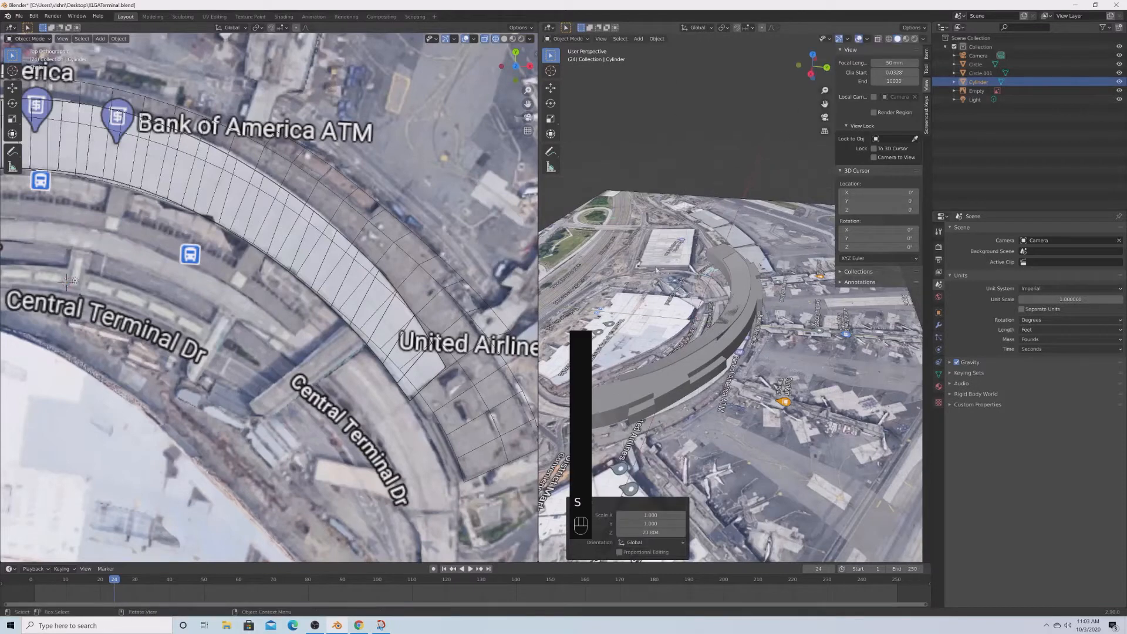
Thicken the column cylinder by scaling it about 1.5 times in X and Y, excluding Z.
scroll(657, 270, "up", 8)
middle_click_drag(657, 271, 782, 296, "shift")
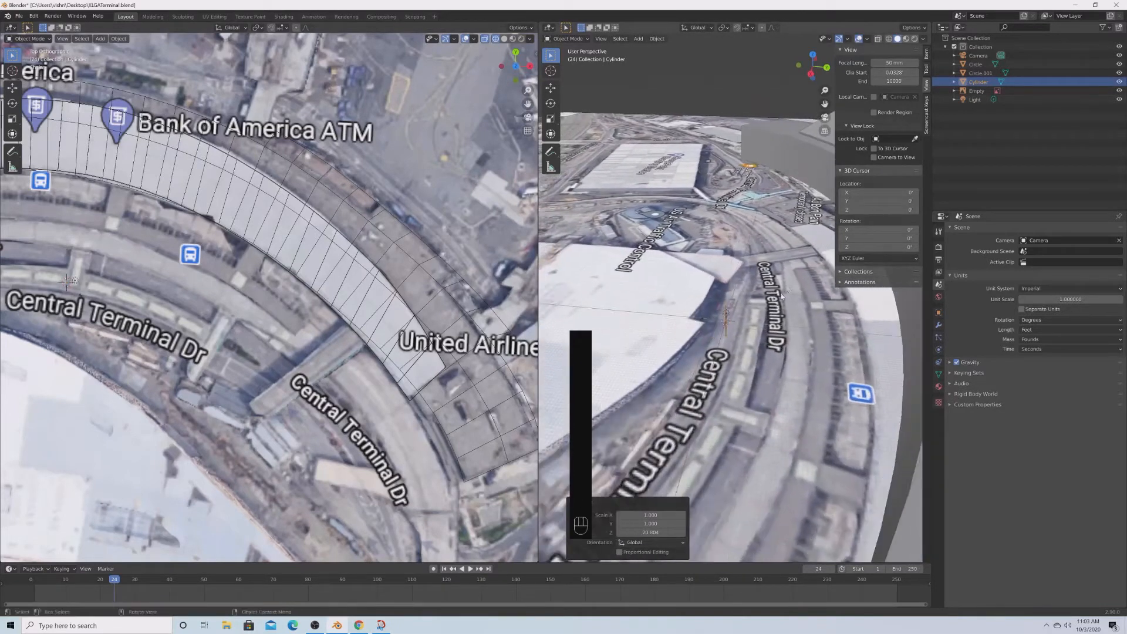
key("shift+s")
key("s")
key("shift+z")
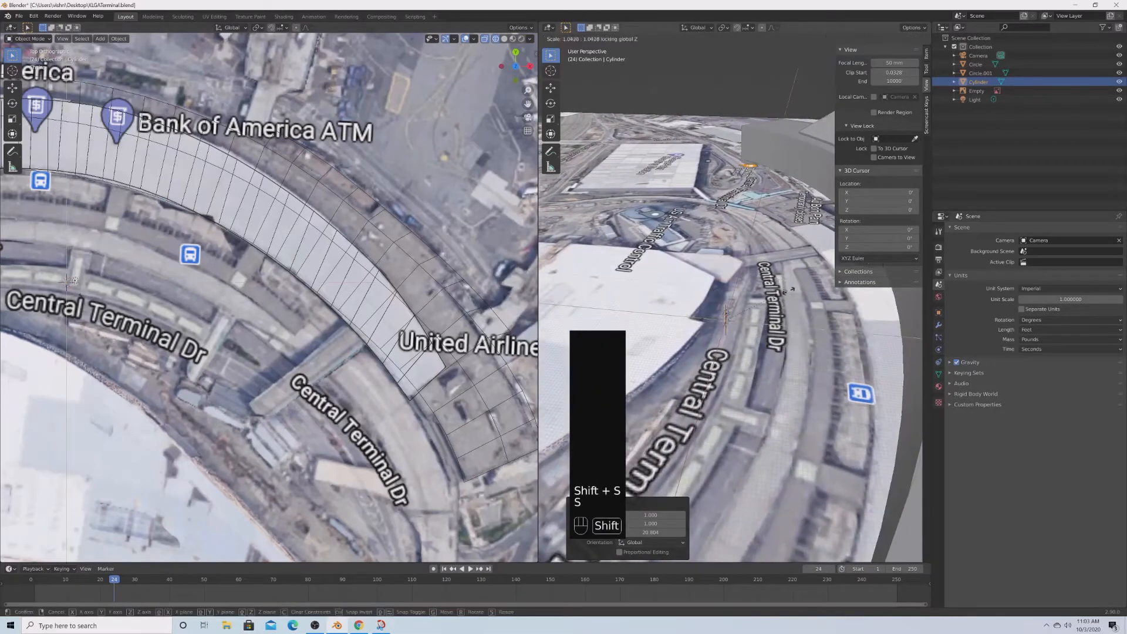
left_click(820, 293)
middle_click_drag(820, 294, 752, 303)
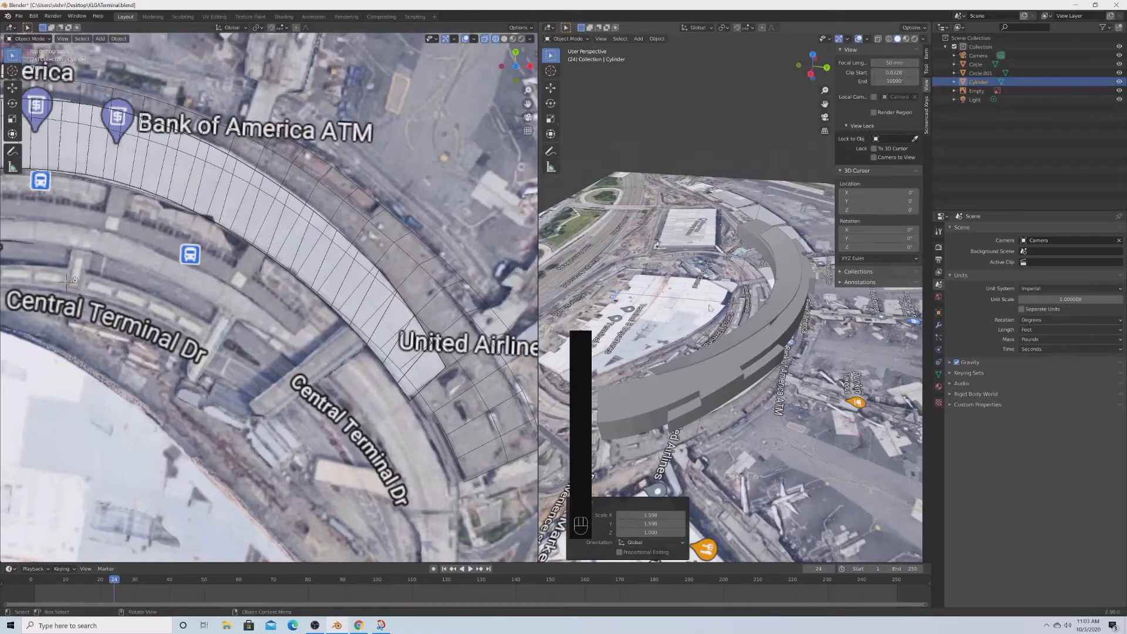
Move the column cylinder in the top view about 368 ft in X and 177 ft in Y, near the roof's end by United Airlines.
middle_click_drag(762, 413, 802, 390)
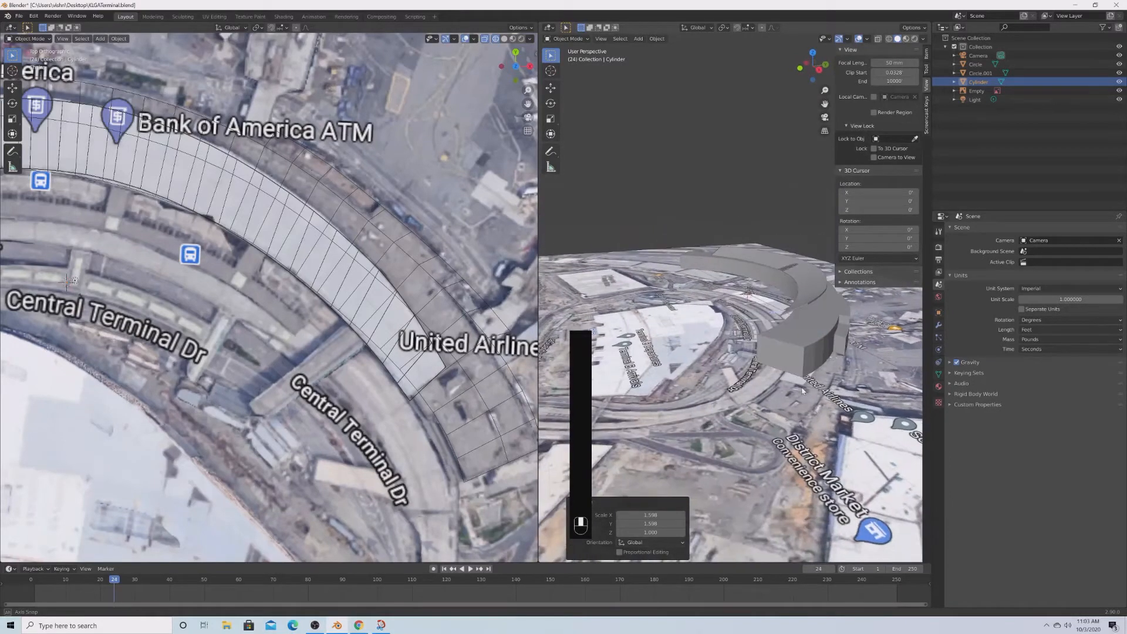
scroll(268, 380, "down", 8)
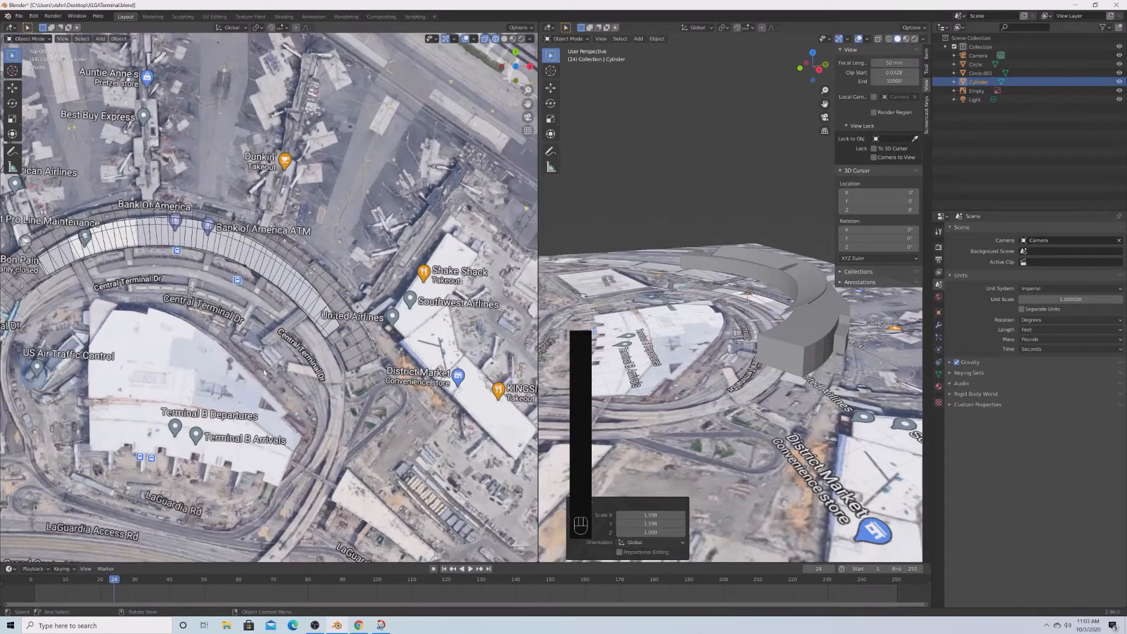
scroll(200, 357, "up", 5)
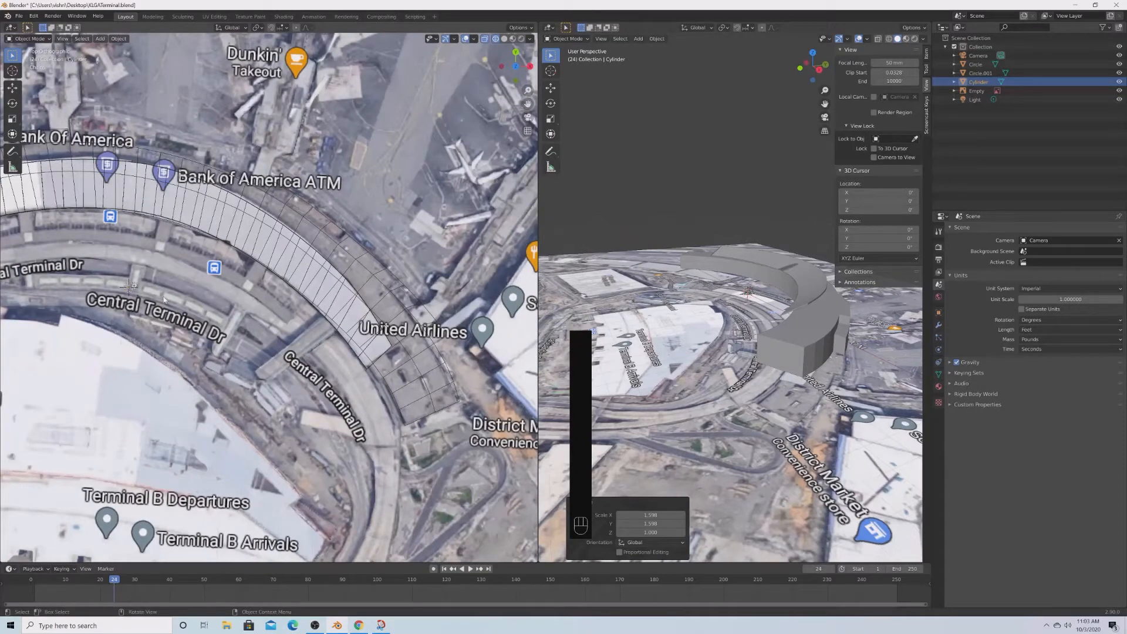
key("g")
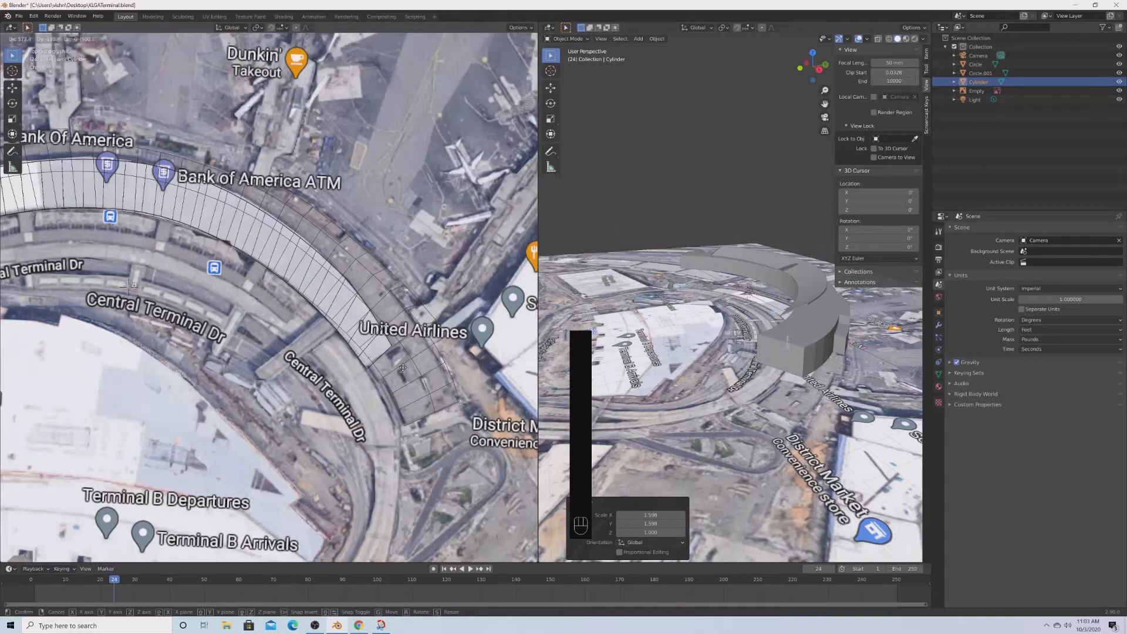
left_click(401, 371)
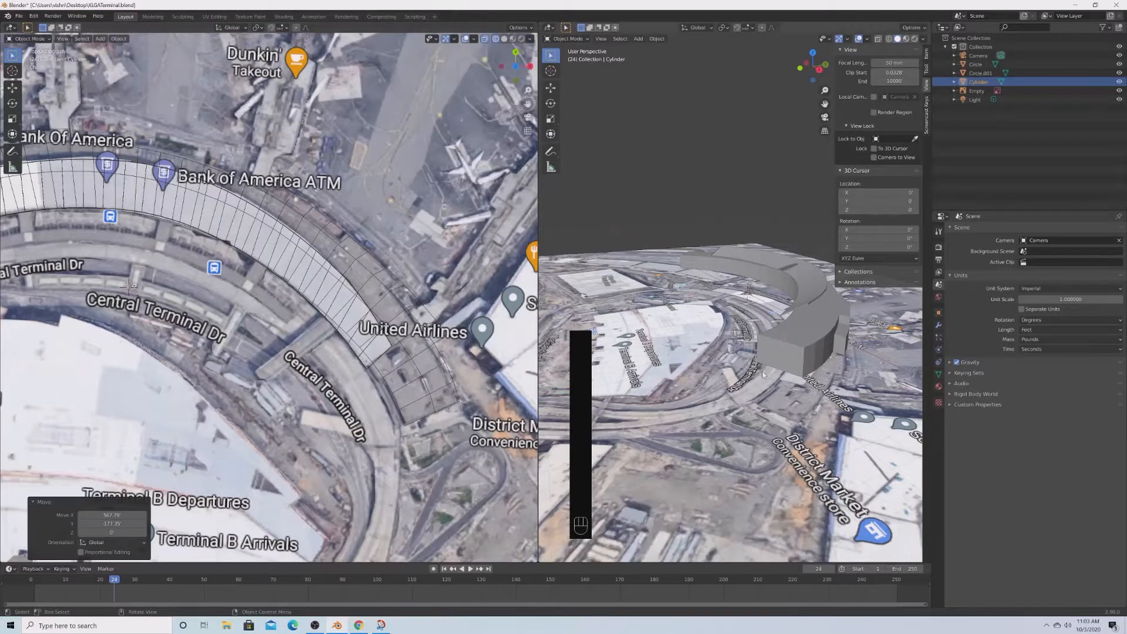
Open the curved upper roof mesh in Edit Mode, clear its vertex selection and turn on proportional editing.
middle_click_drag(762, 371, 749, 395)
middle_click_drag(832, 394, 734, 395, "shift")
left_click(735, 339)
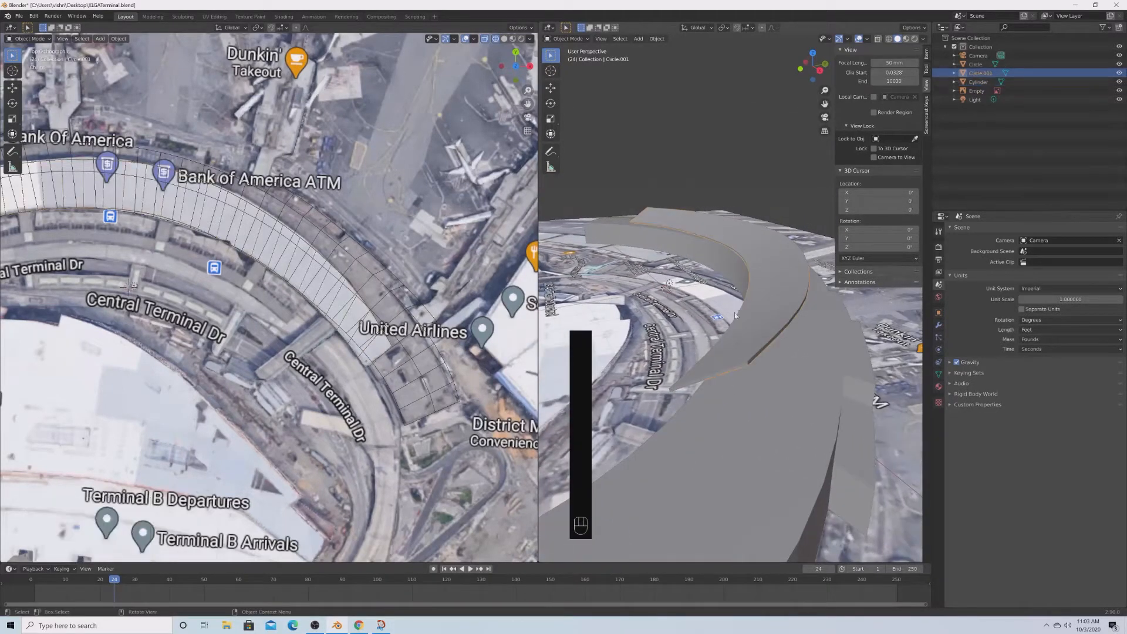
key("g")
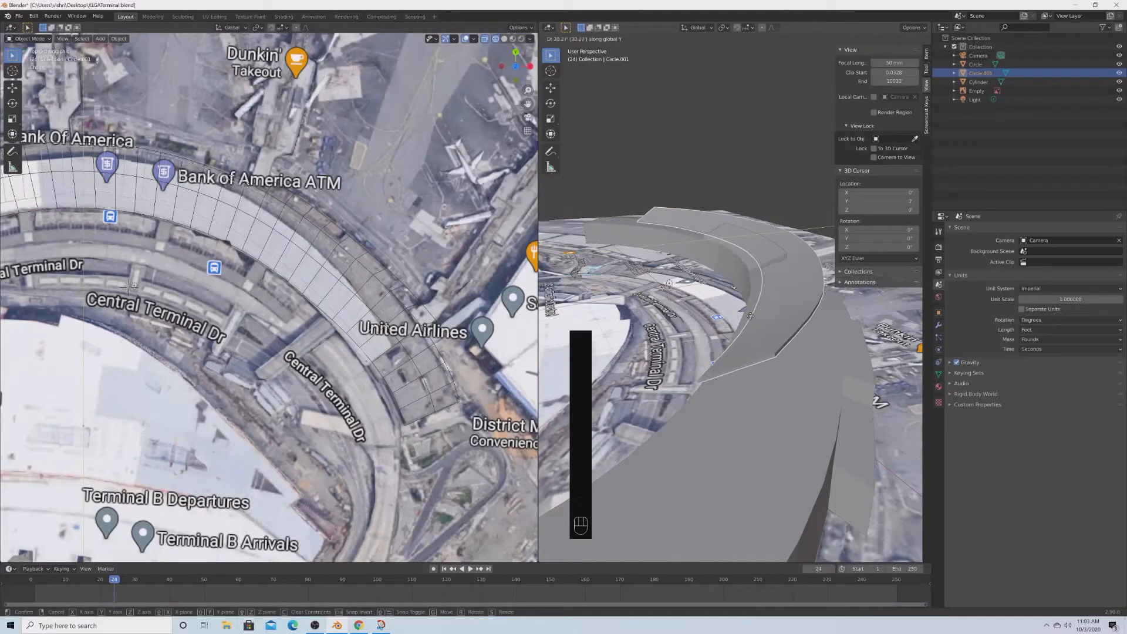
right_click(752, 316)
key("Tab")
scroll(364, 329, "up", 3)
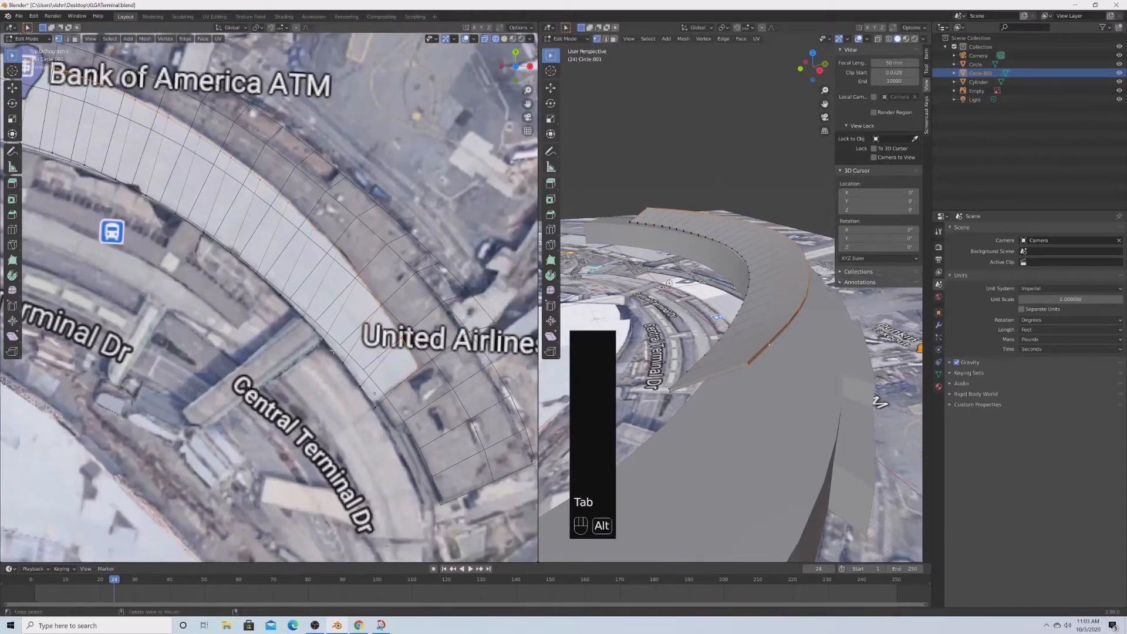
key("alt+a")
key("c")
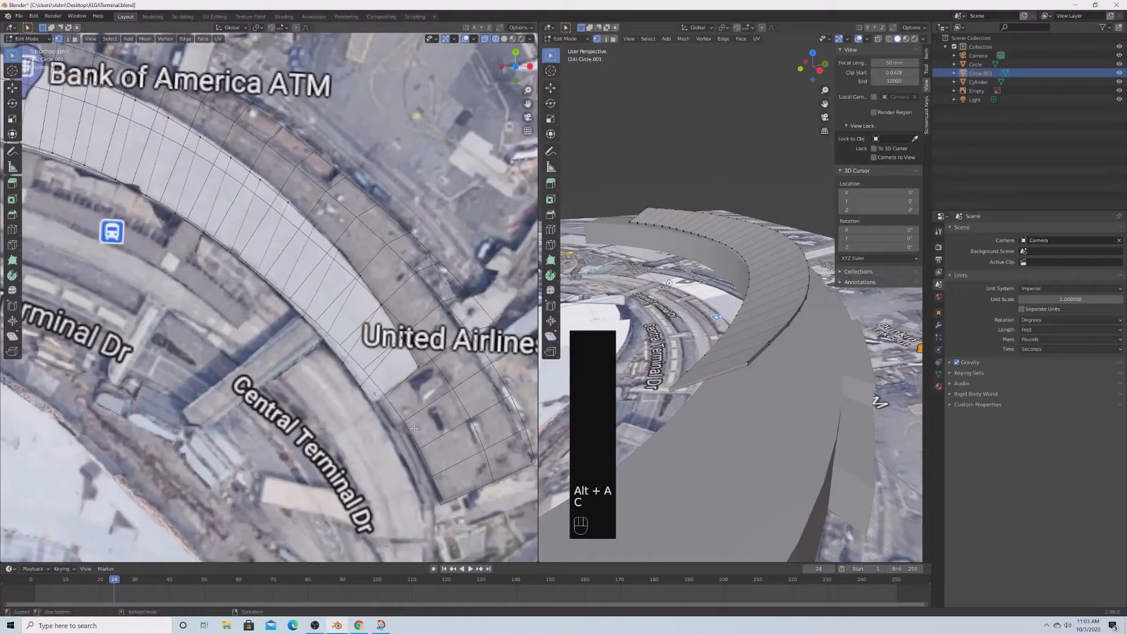
key("o")
Shift the roof's end vertices near United Airlines to the map outline using a widened proportional falloff, and return to Object Mode.
scroll(413, 432, "up", 2)
scroll(413, 431, "down", 3)
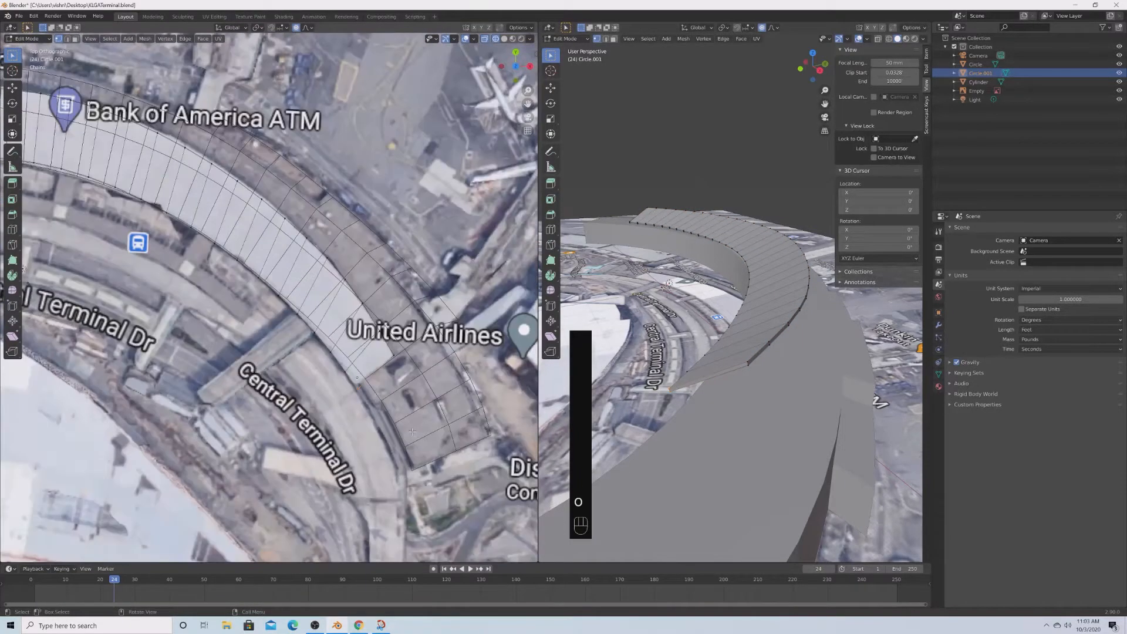
scroll(403, 424, "up", 2)
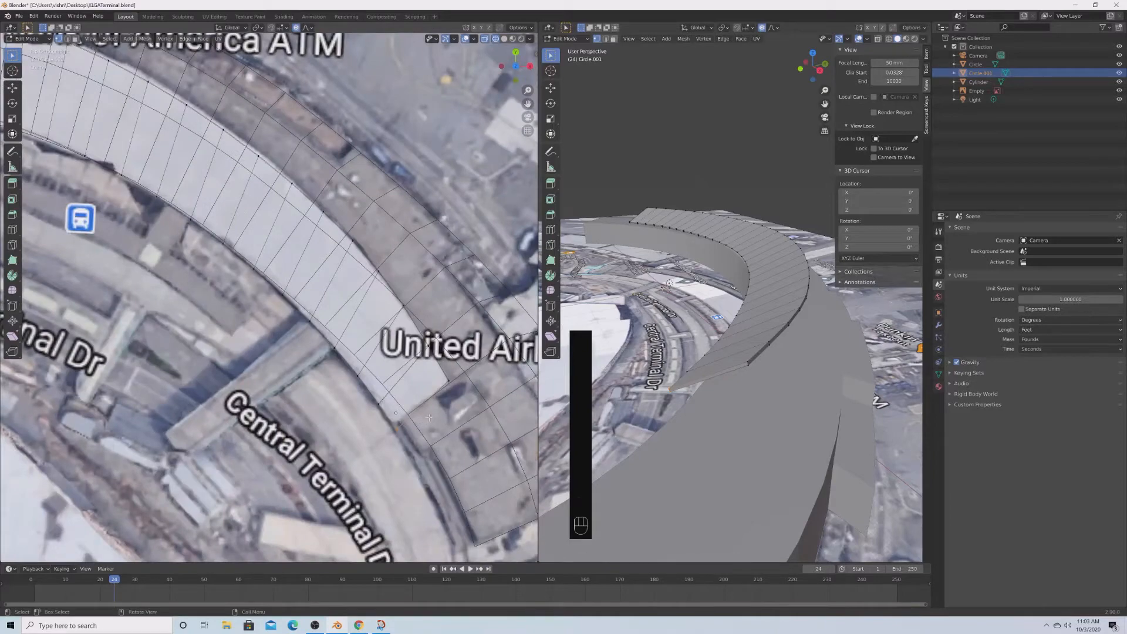
scroll(414, 416, "up", 2)
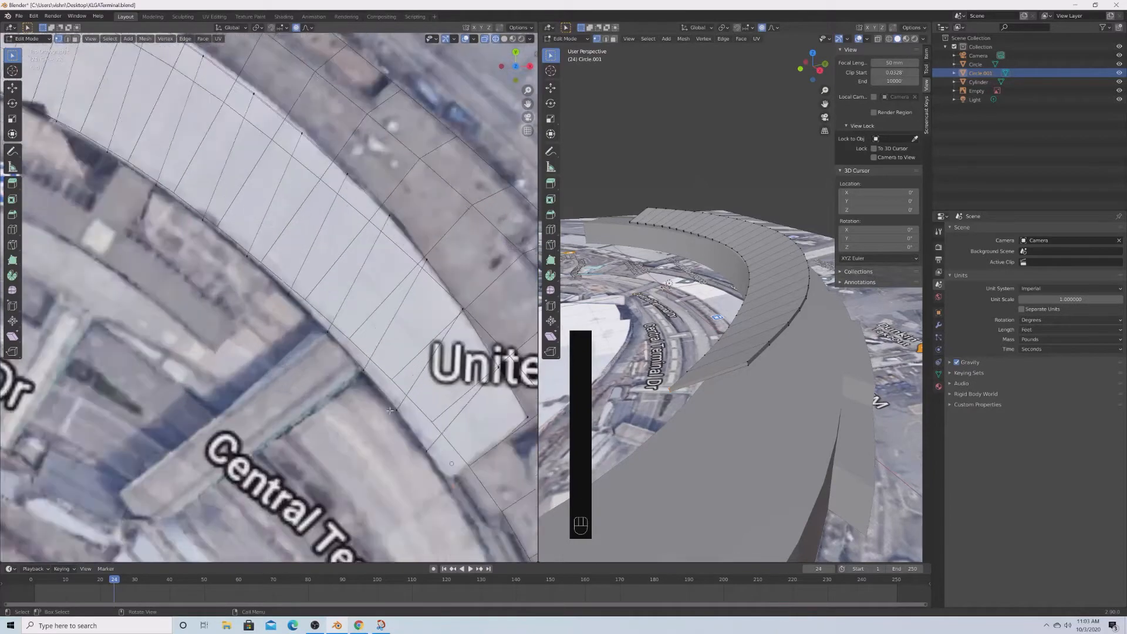
scroll(405, 415, "down", 3)
key("Escape")
key("g")
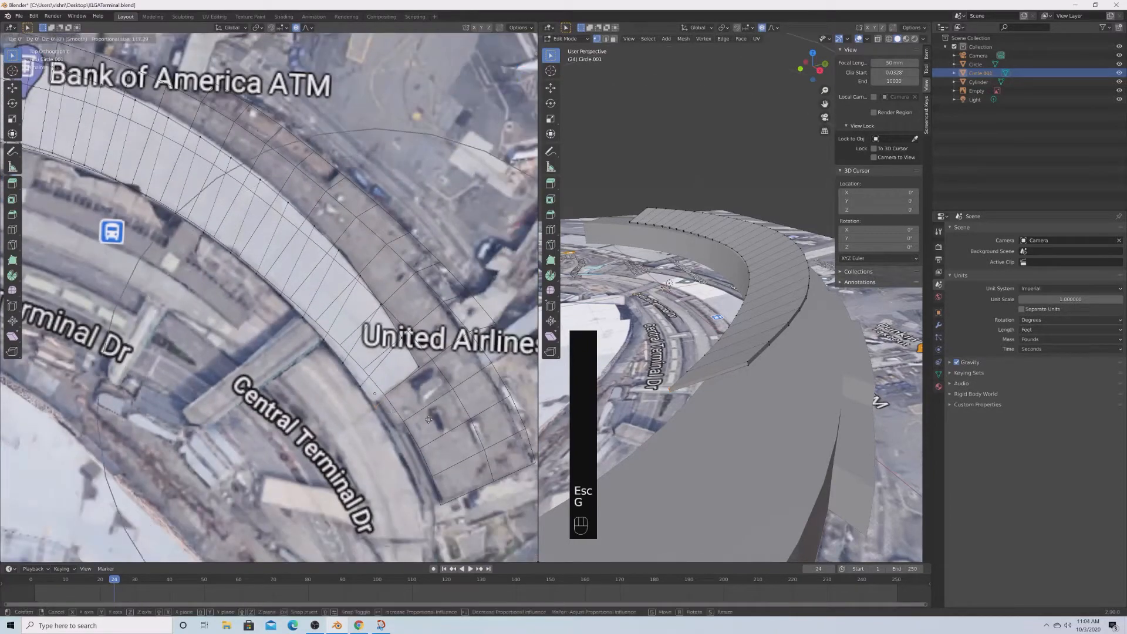
scroll(426, 421, "up", 5)
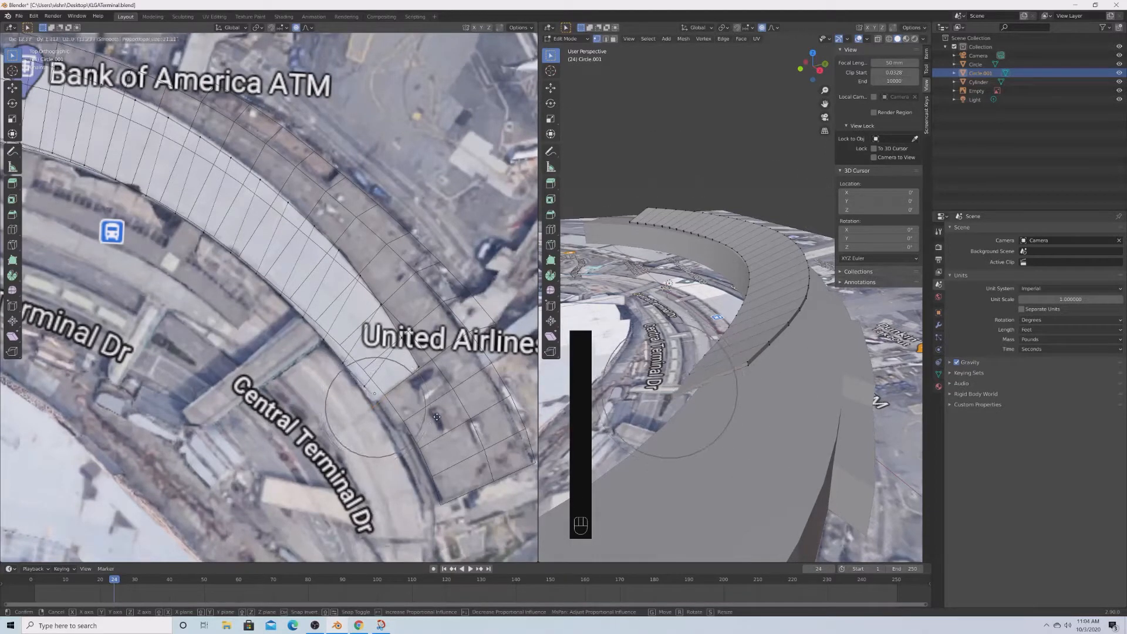
left_click(438, 408)
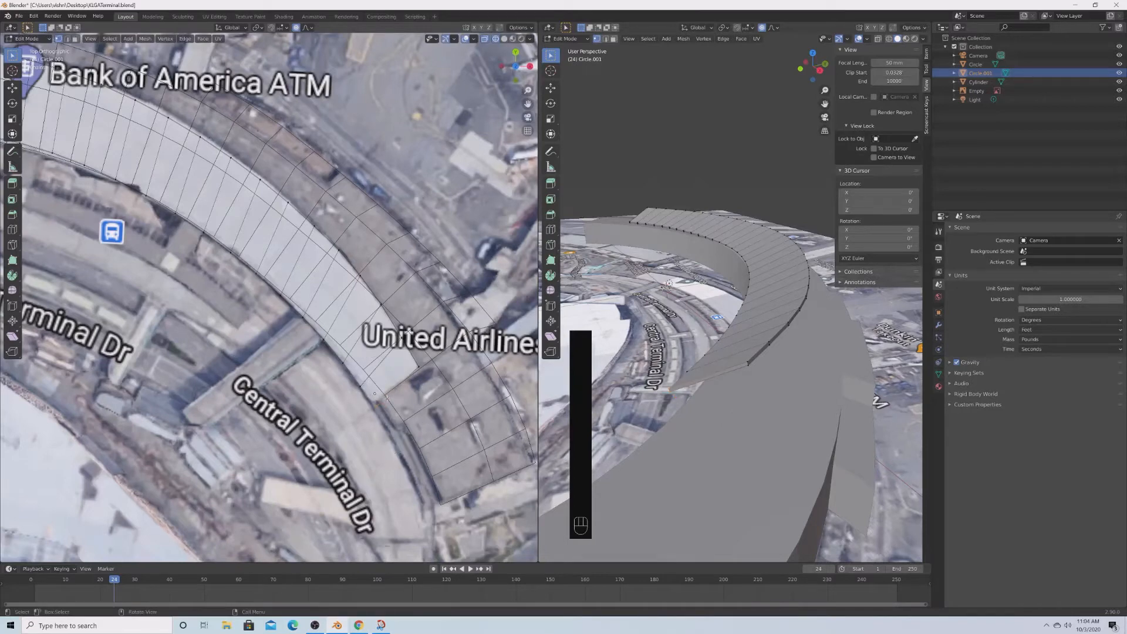
key("g")
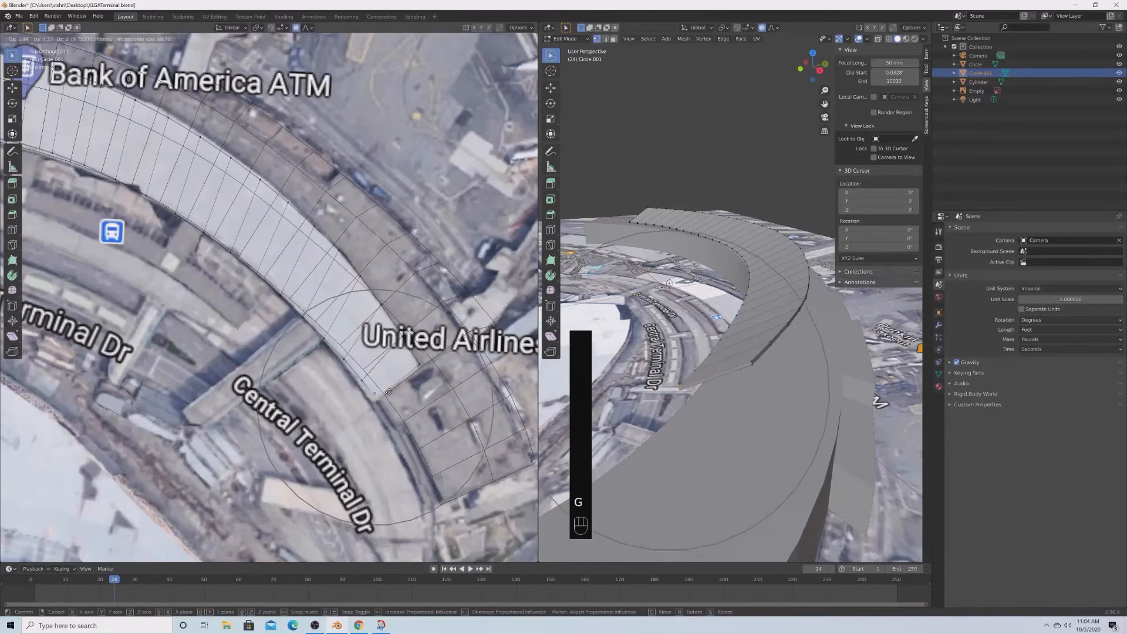
scroll(389, 393, "down", 5)
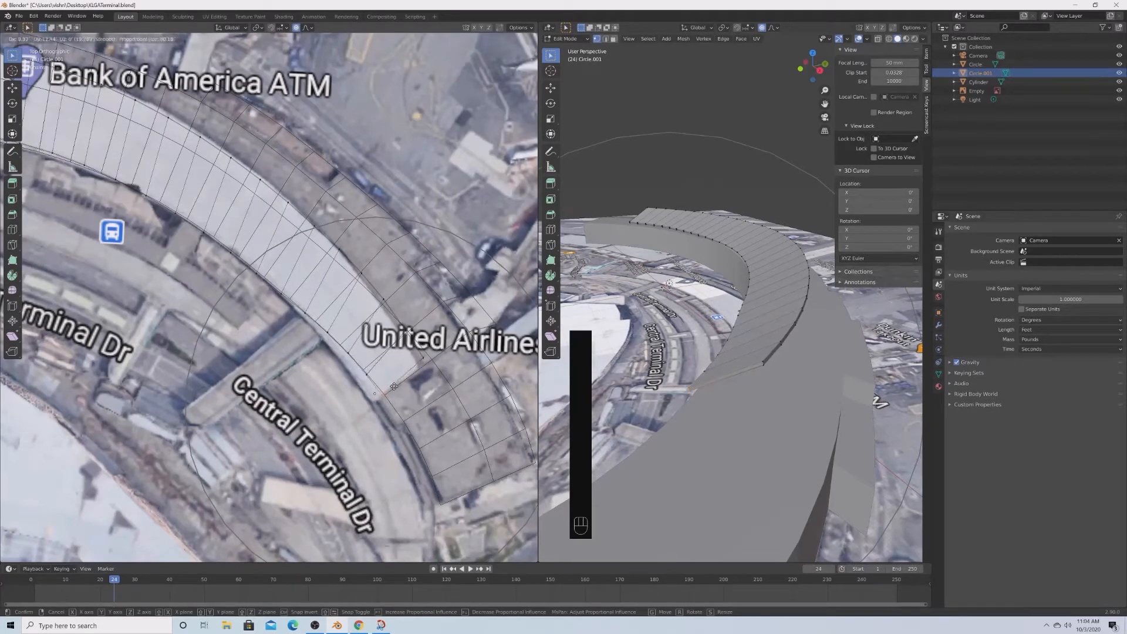
scroll(395, 385, "down", 5)
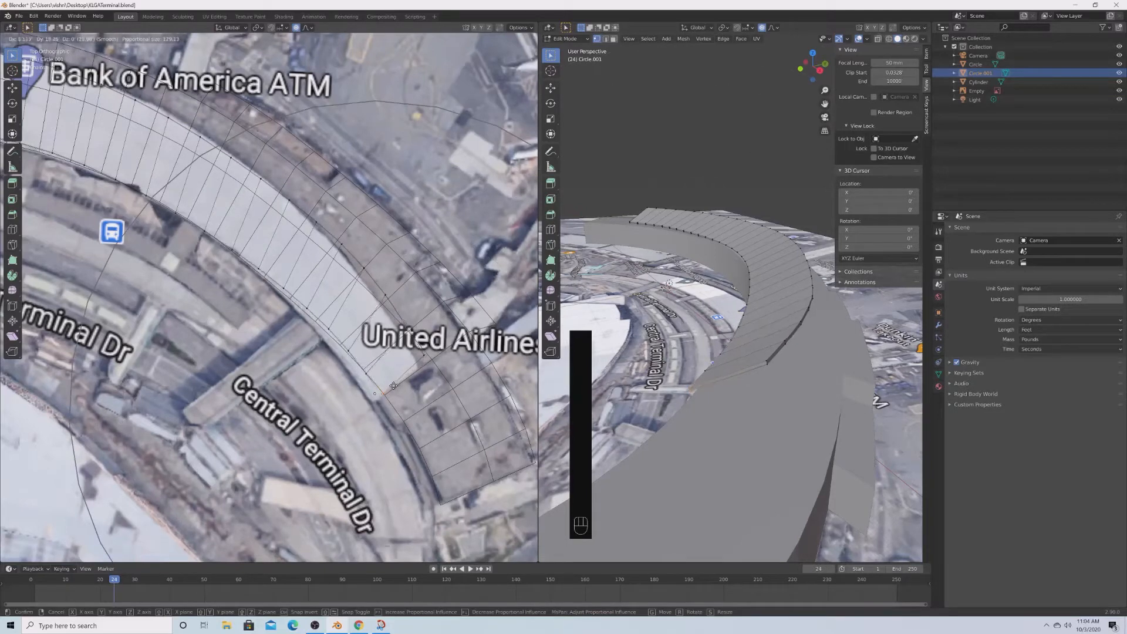
left_click(395, 386)
key("Tab")
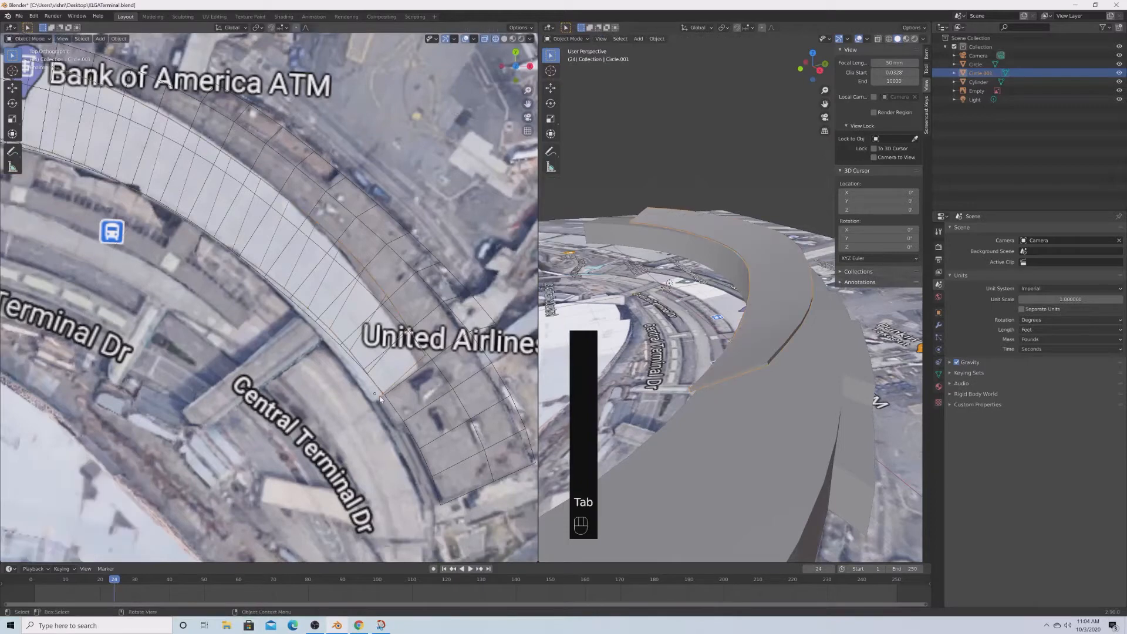
Select the column cylinder and raise it about 108 ft along Z, above the lower terminal's roof.
left_click(376, 398)
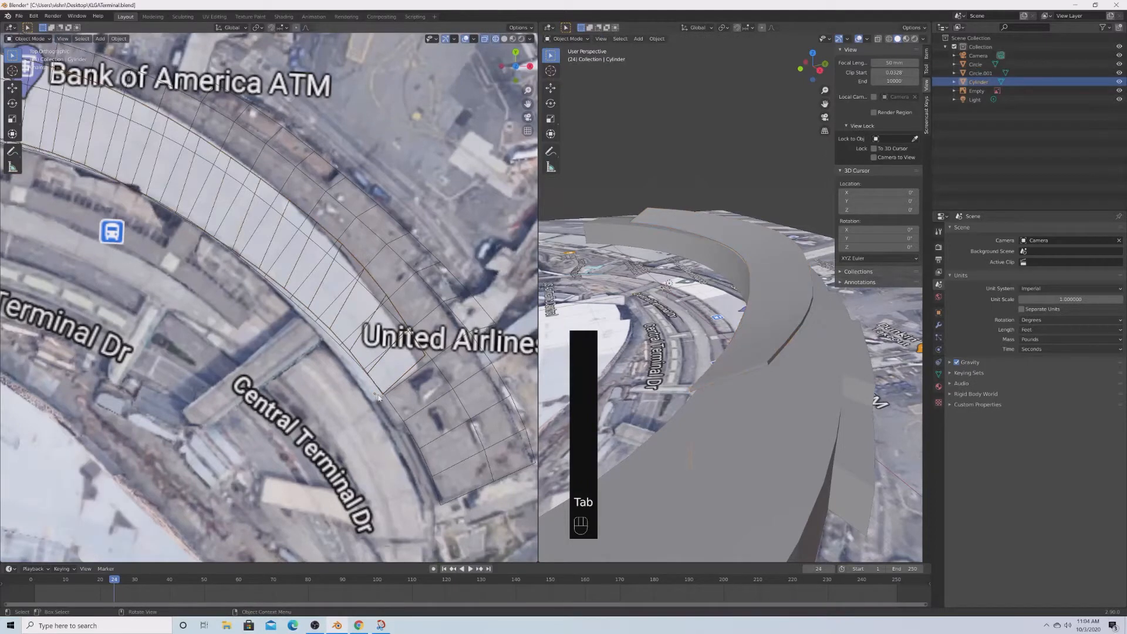
scroll(672, 410, "up", 5)
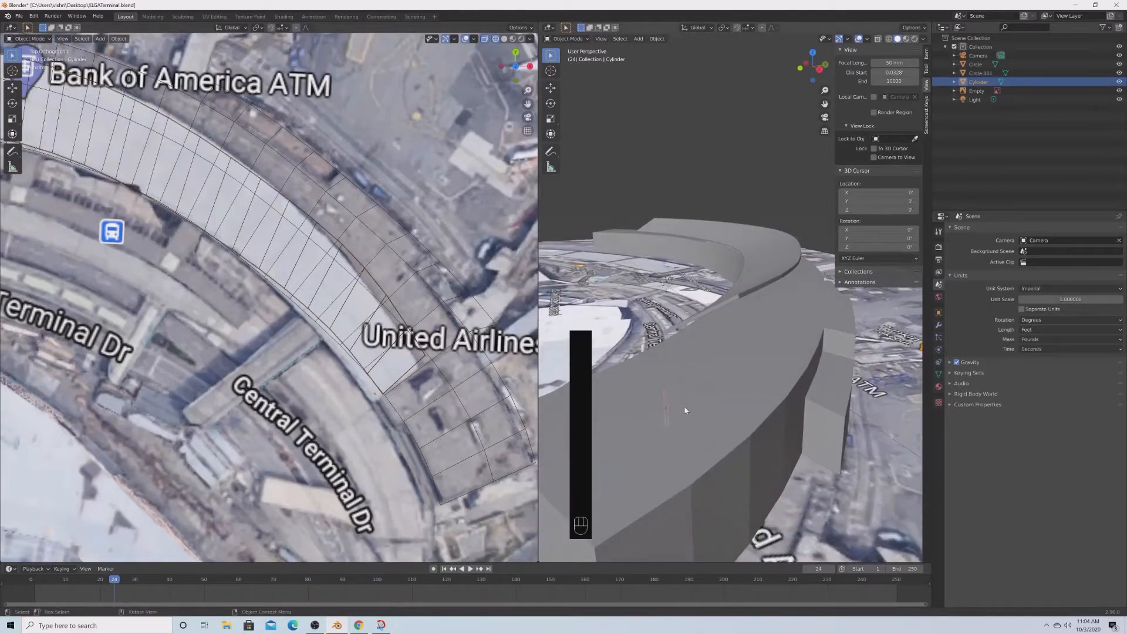
key("g")
key("z")
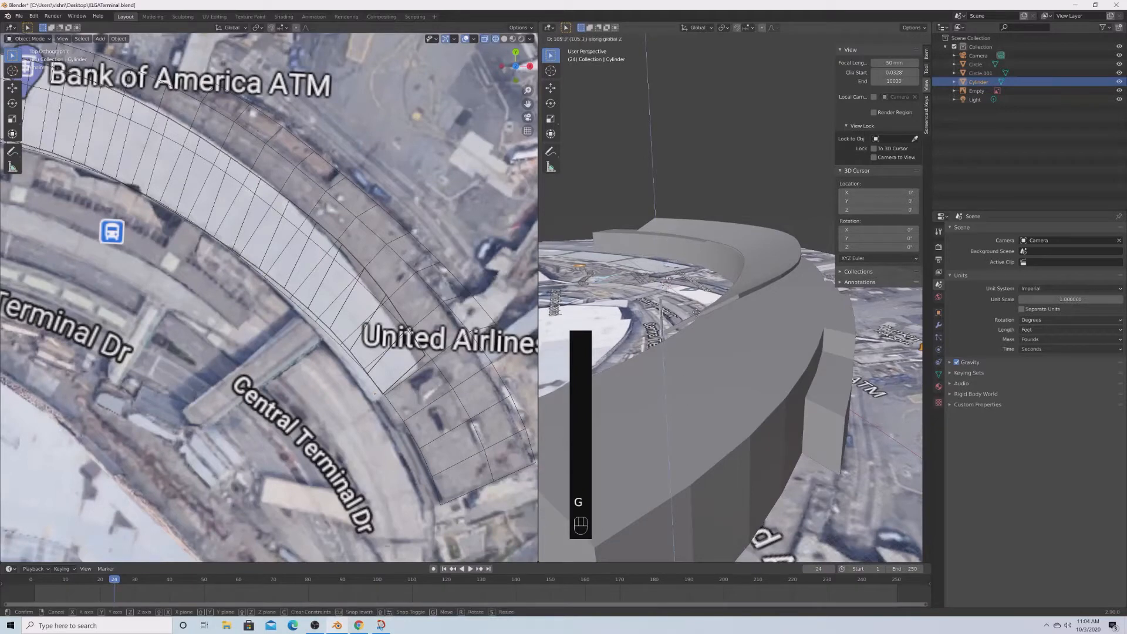
left_click(690, 330)
Position the column horizontally near the end of the upper roof, adjust its height along Z and deselect it.
key("g")
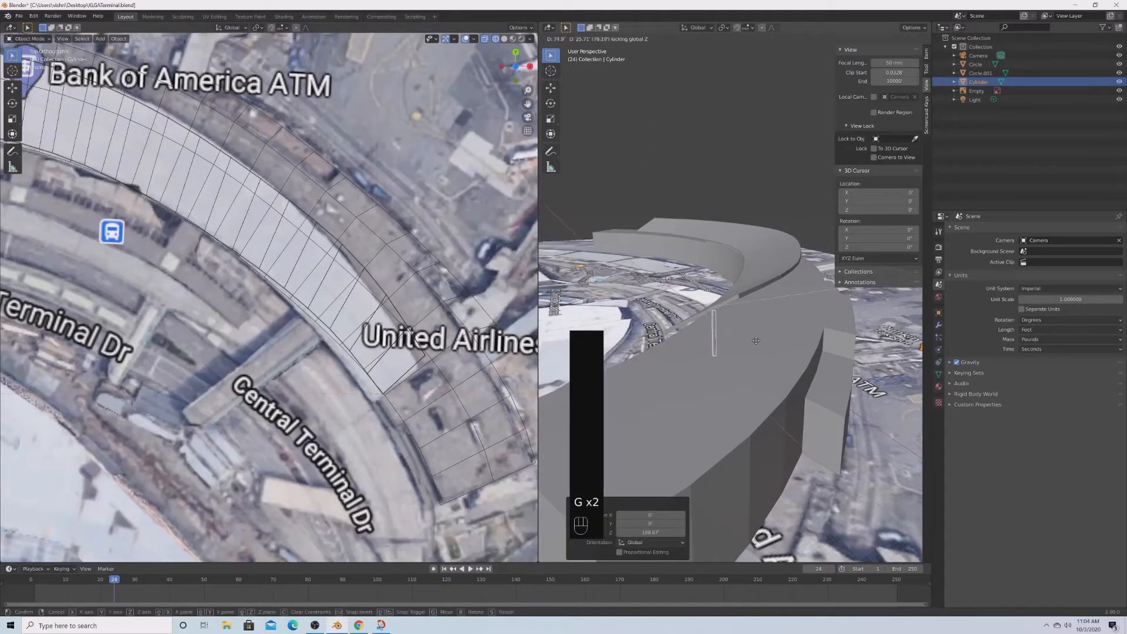
left_click(751, 333)
middle_click_drag(752, 333, 651, 376)
key("g")
key("z")
left_click(743, 360)
key("alt+a")
middle_click_drag(652, 376, 775, 371, "shift")
scroll(763, 376, "down", 1)
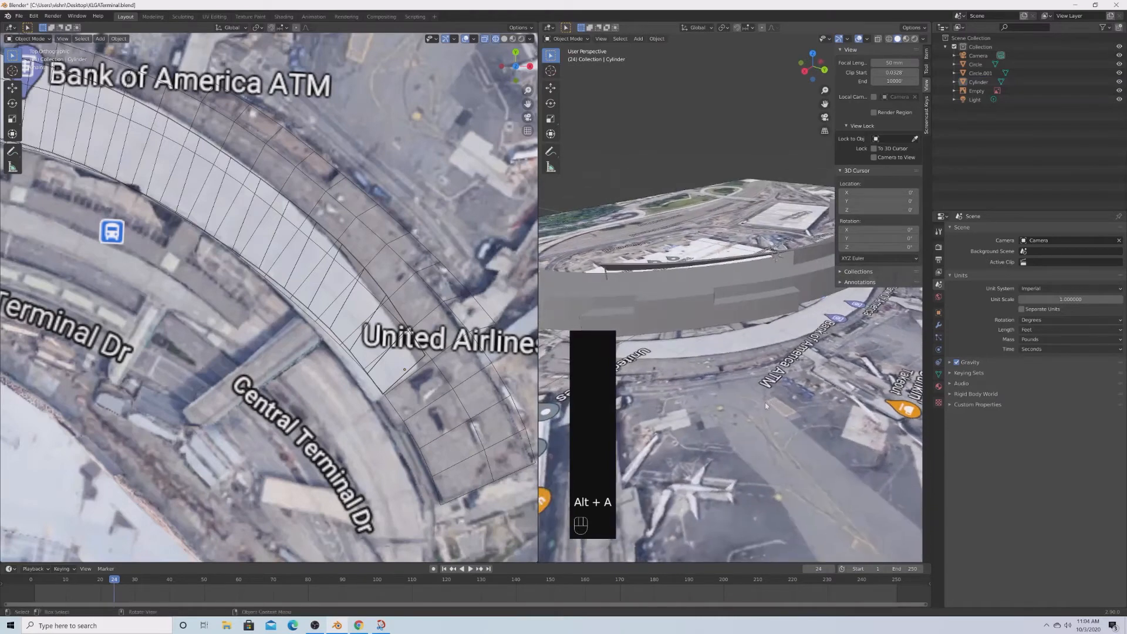
Switch to Google Maps and examine the column spacing beneath the roof farther along the airside facade.
left_click(357, 628)
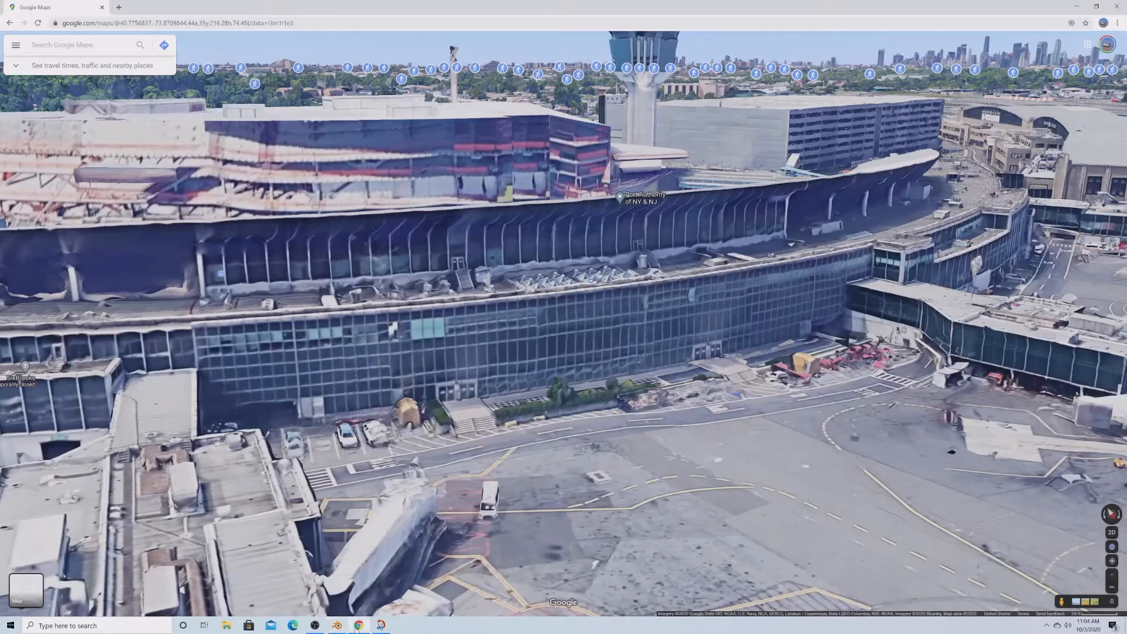
left_click_drag(442, 469, 728, 469)
left_click_drag(405, 273, 834, 283)
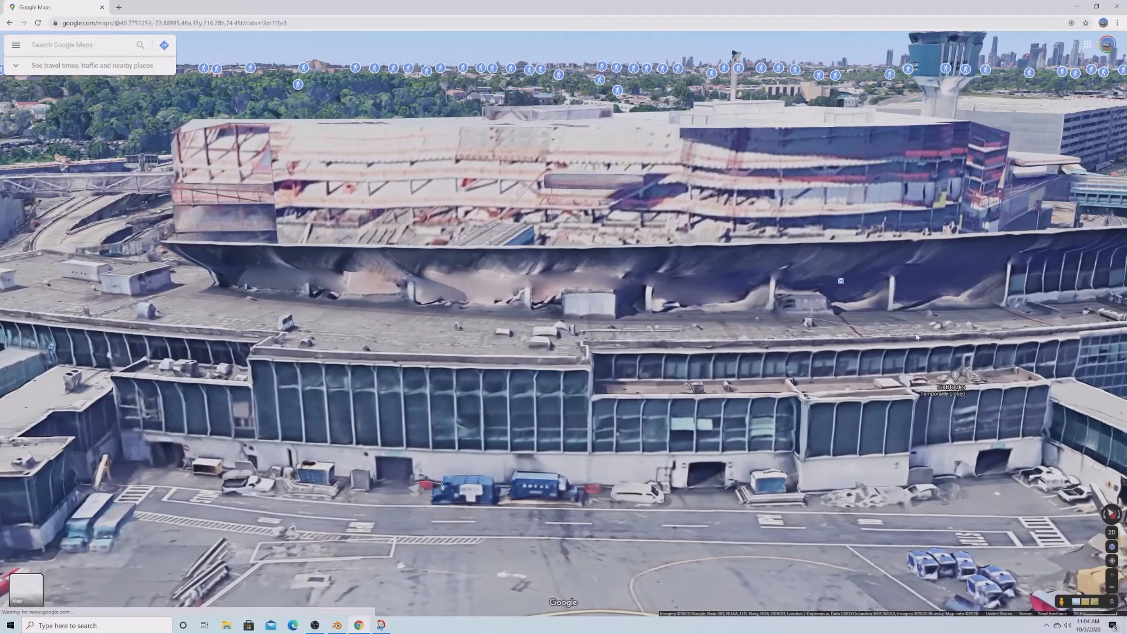
Return to Blender, add a Bezier circle in the top view and scale it uniformly by about 18.2.
left_click(337, 625)
middle_click_drag(646, 352, 763, 280)
key("shift+a")
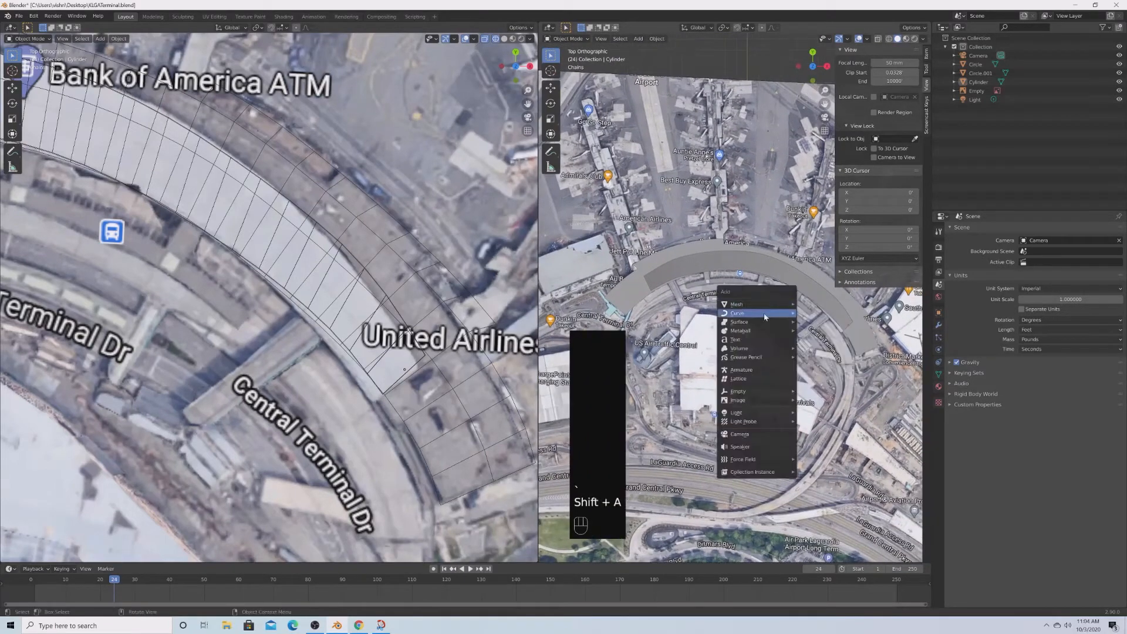
mouse_move(767, 314)
left_click(842, 322)
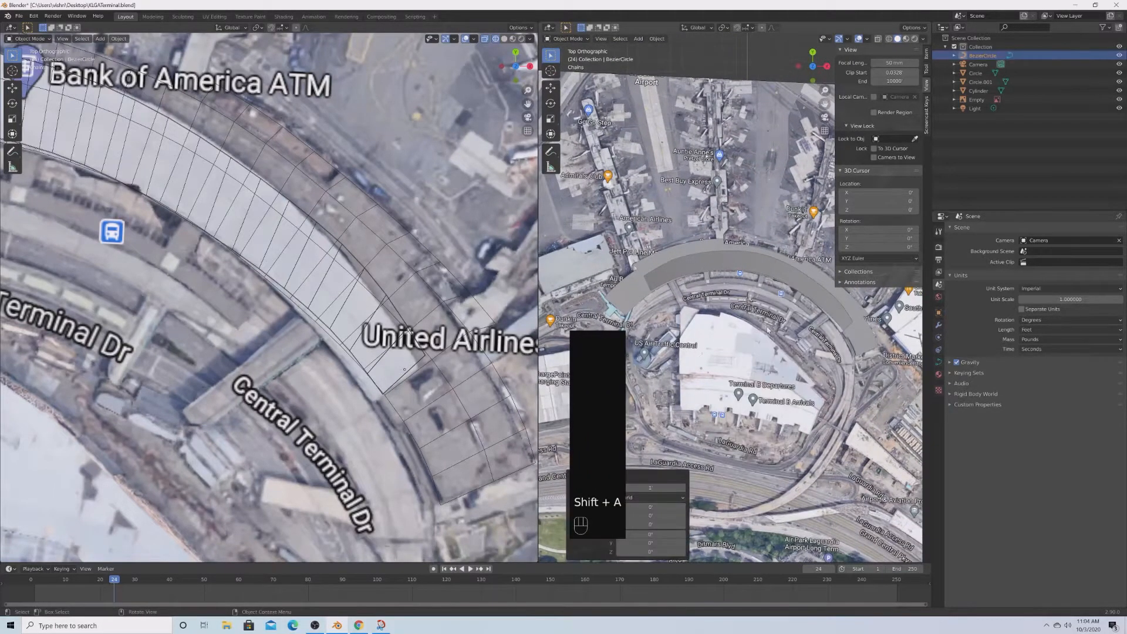
key("s")
left_click(739, 475)
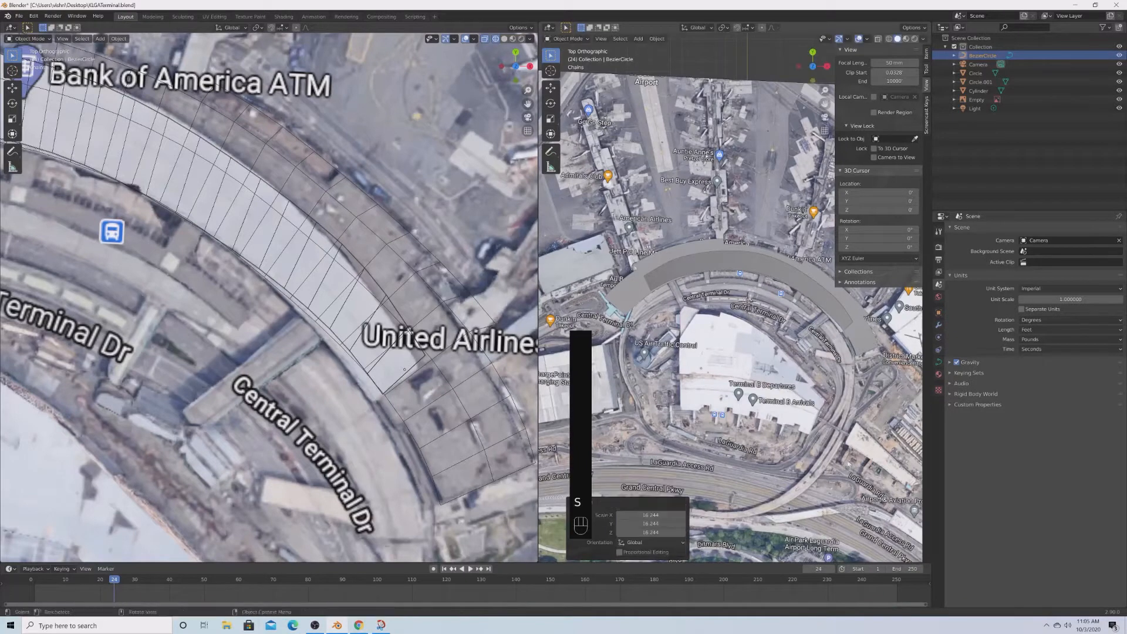
Scale the Bezier circle further to approach the terminal's curve and move it about -98 ft along the Y axis.
key("s")
left_click(717, 457)
key("s")
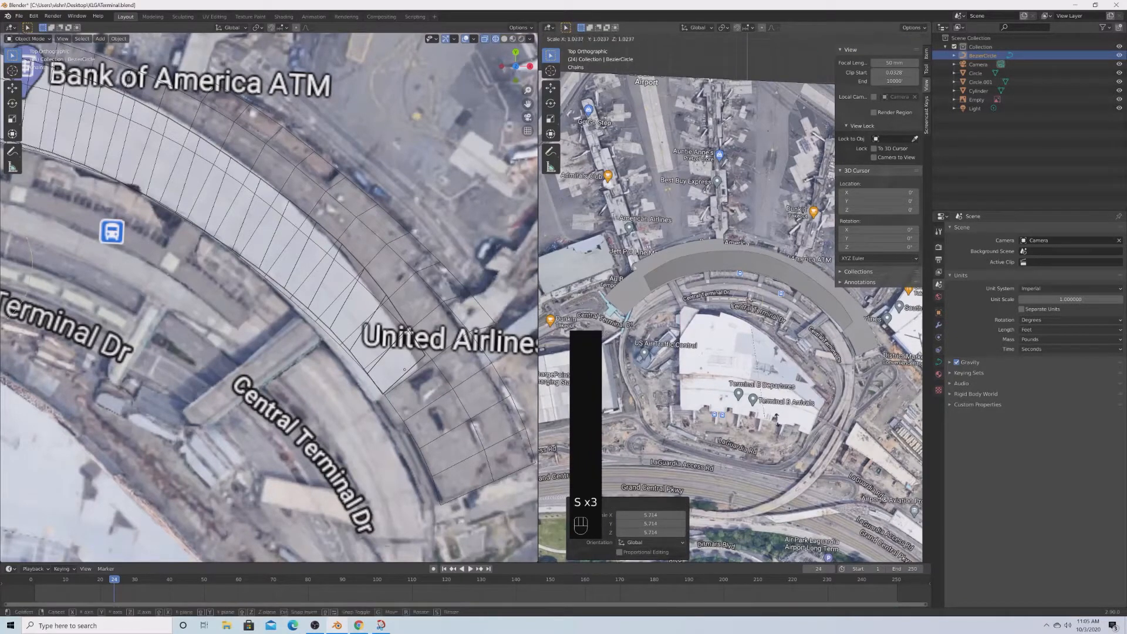
left_click(565, 510)
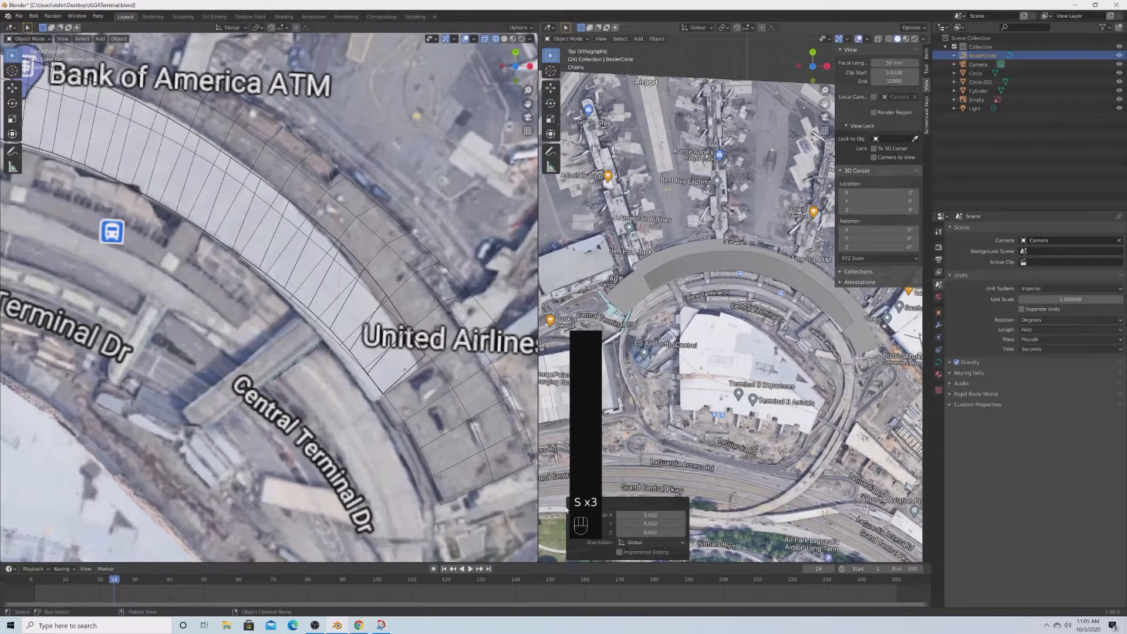
key("g")
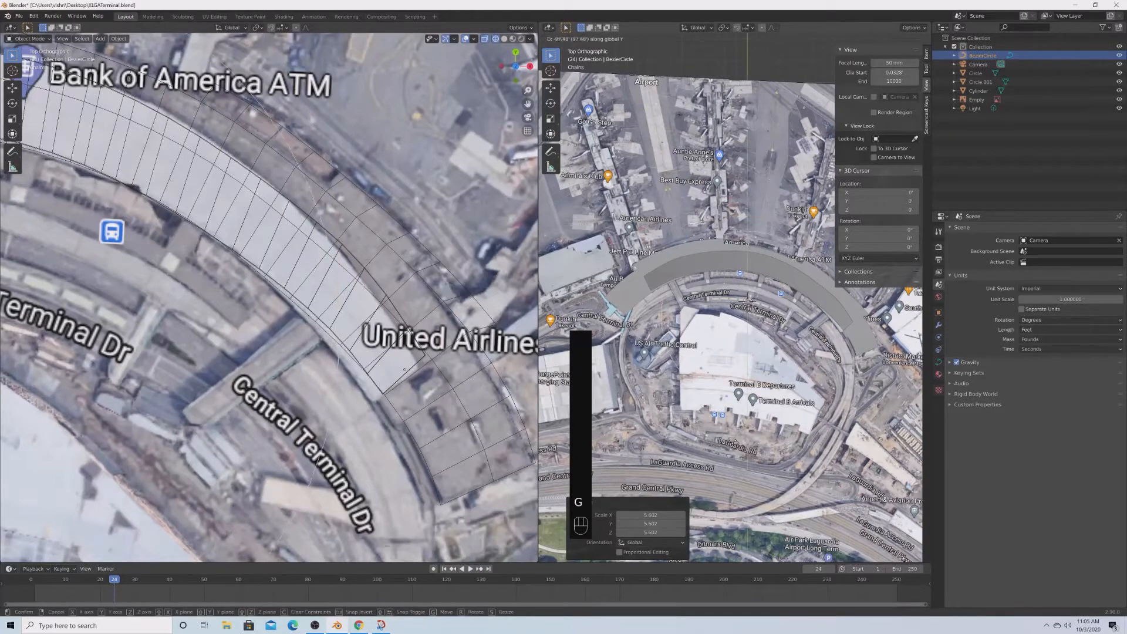
left_click(744, 477)
In Edit Mode, move the Bezier circle's west control point up and outward with proportional editing, and show the viewport as wireframe.
key("Tab")
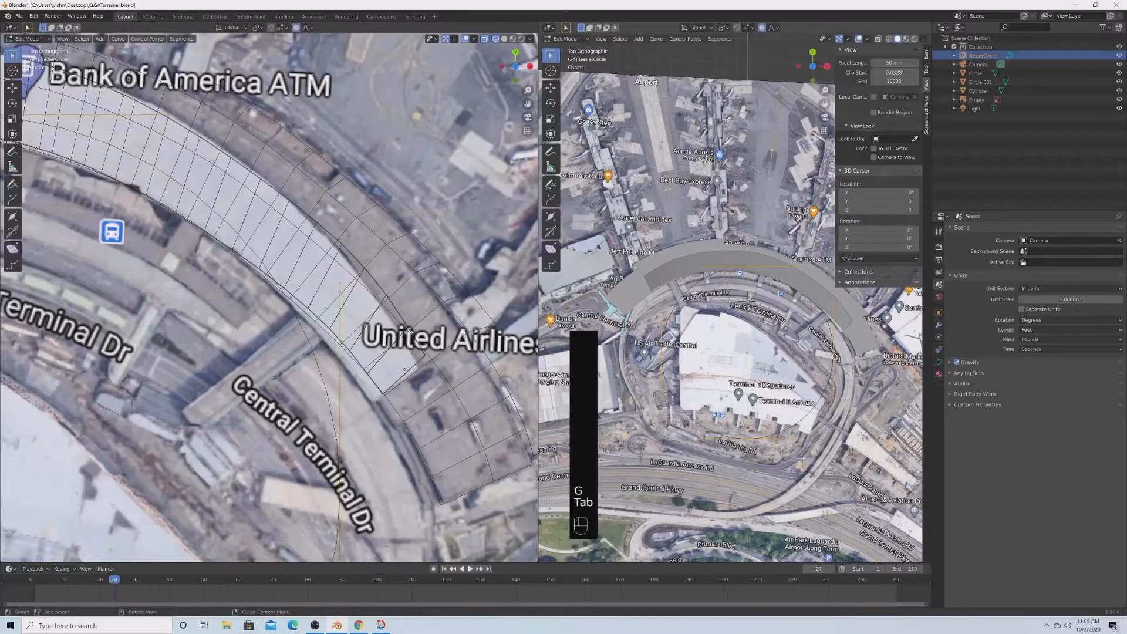
left_click(659, 355)
key("g")
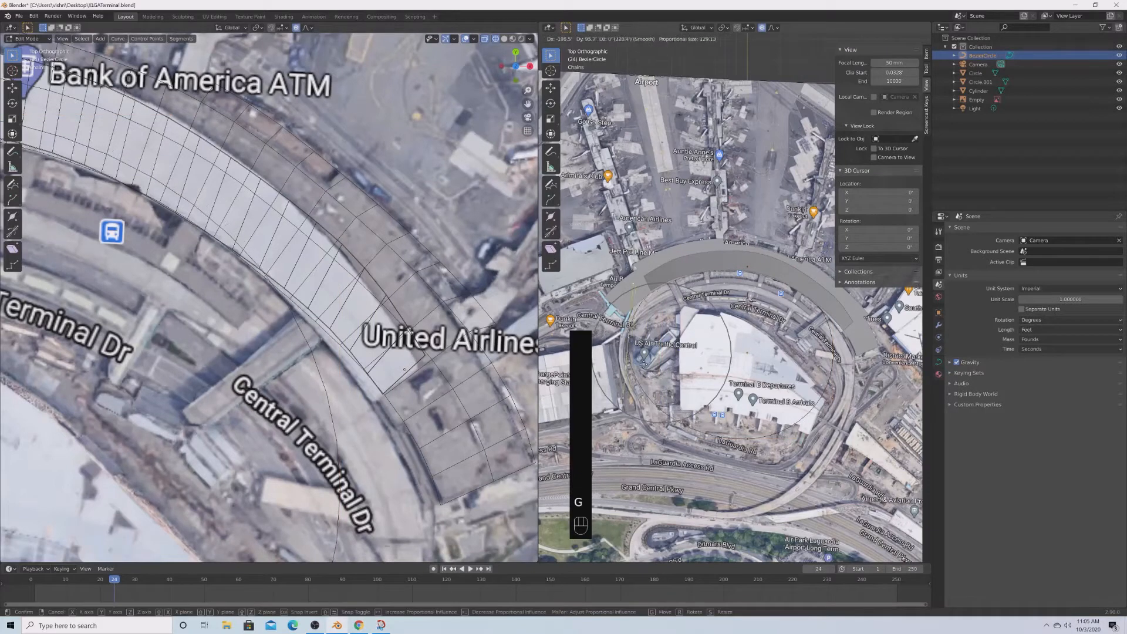
left_click(639, 360)
key("z")
left_click(590, 368)
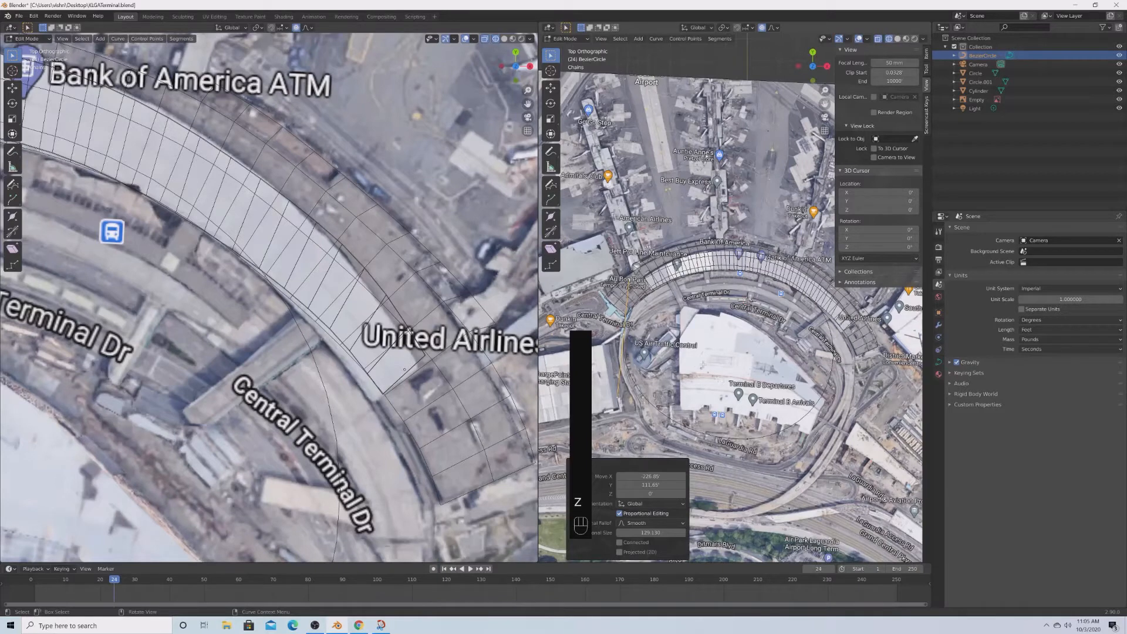
Reposition the Bezier circle's east and north control points with proportional editing so the curve follows the terminal's arc.
left_click(833, 368)
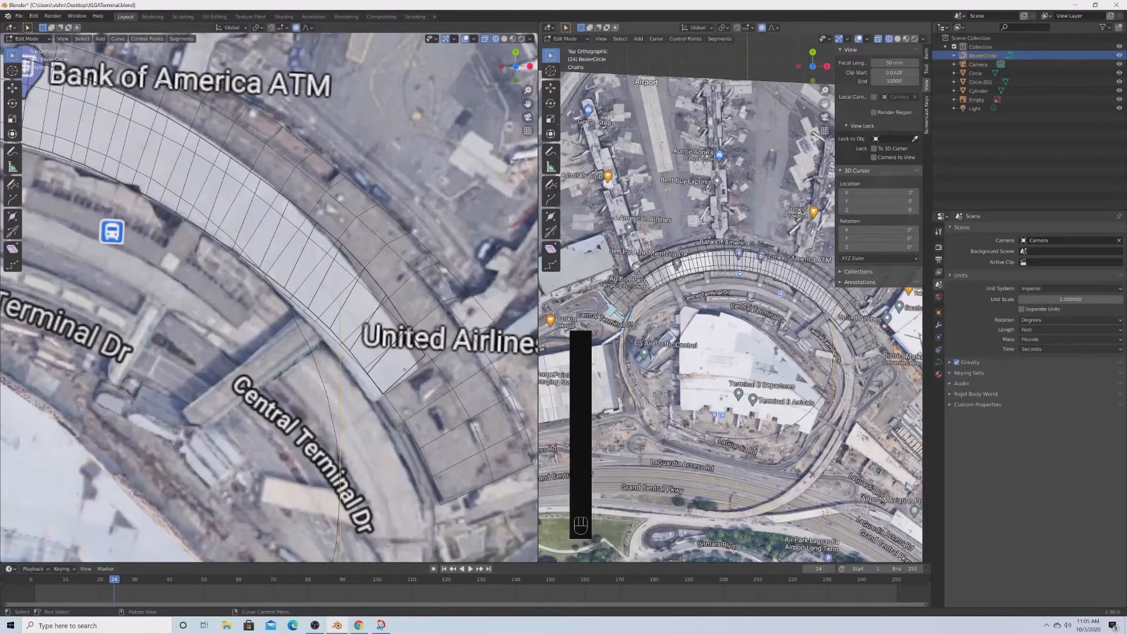
key("g")
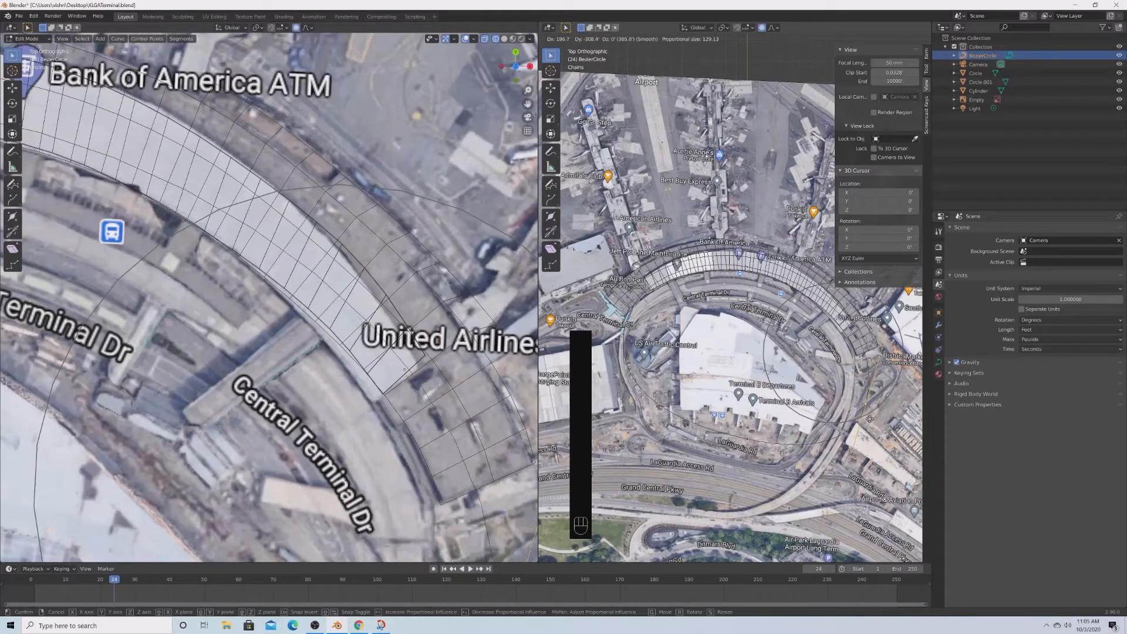
left_click(410, 332)
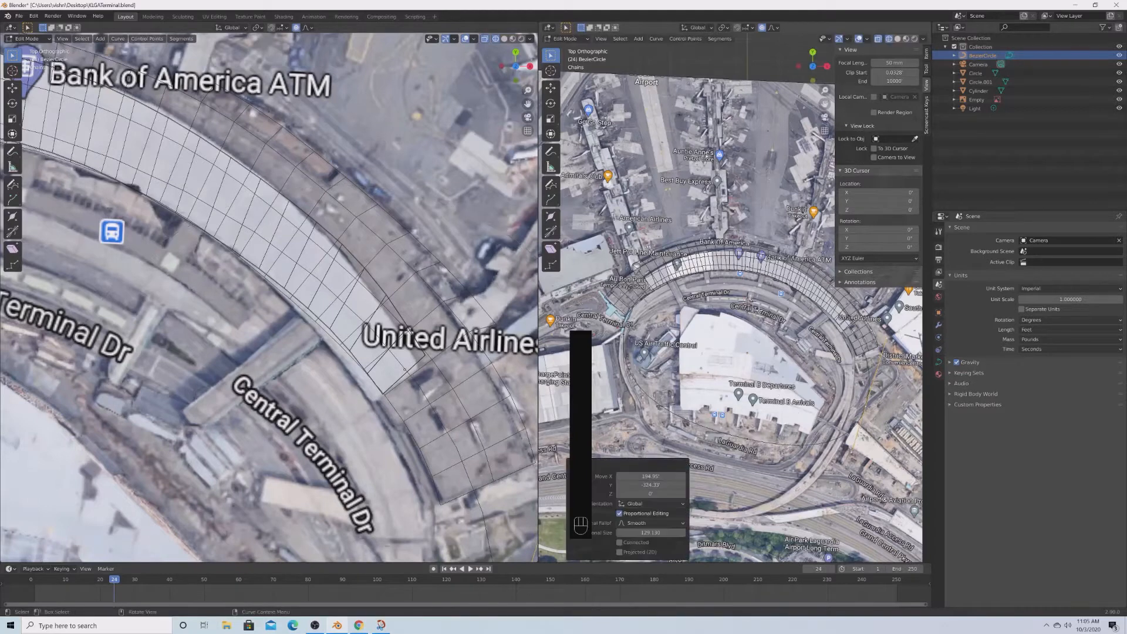
left_click(747, 269)
key("g")
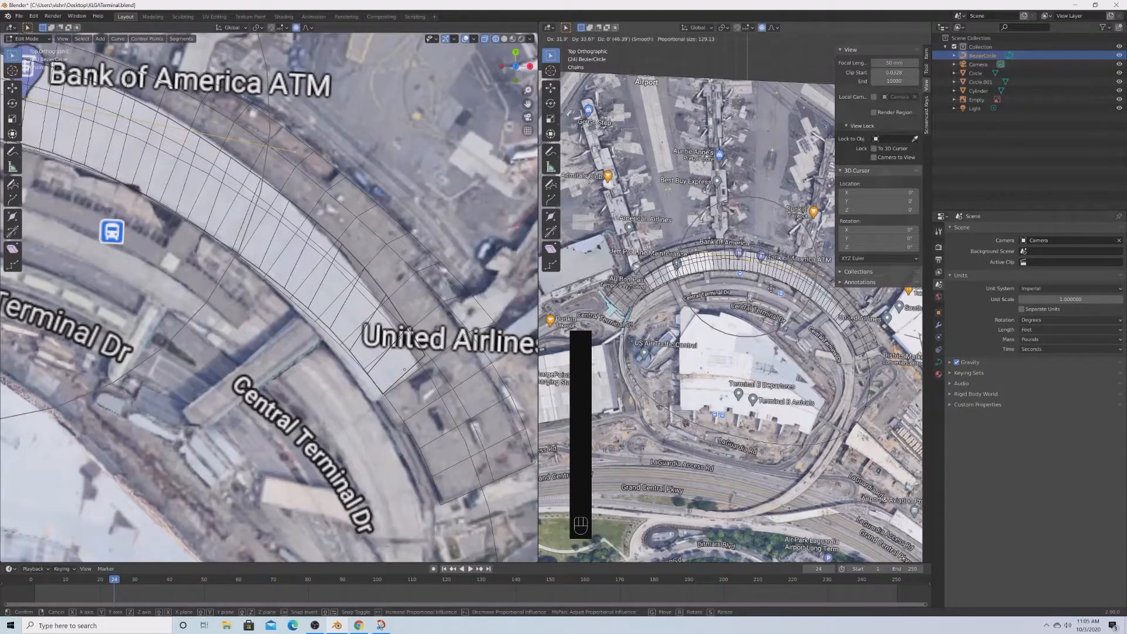
left_click(769, 292)
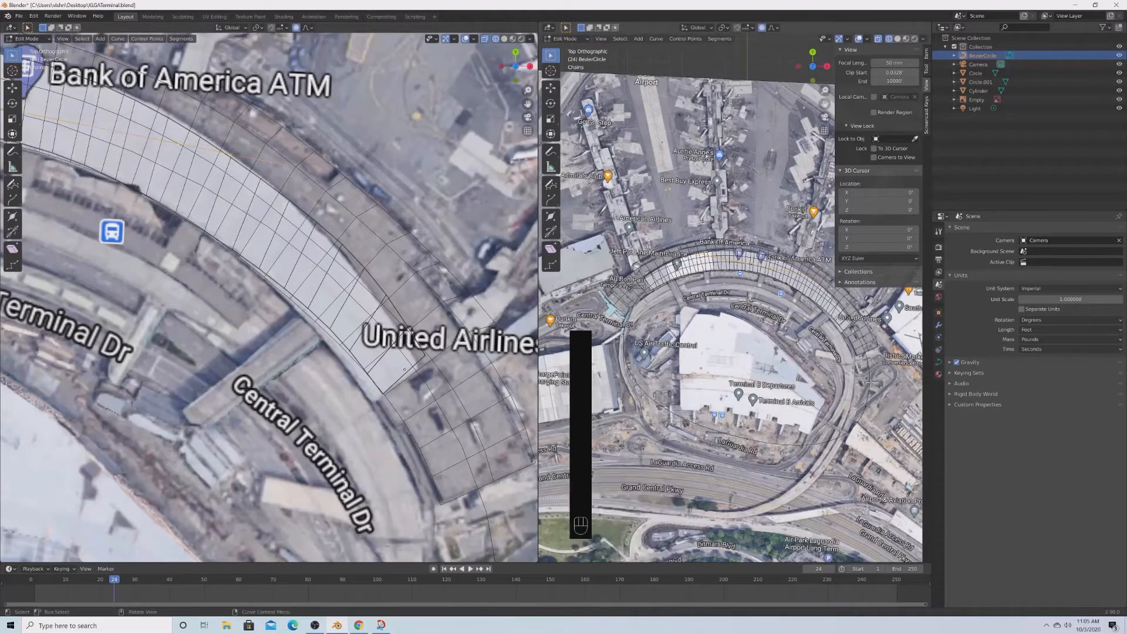
key("g")
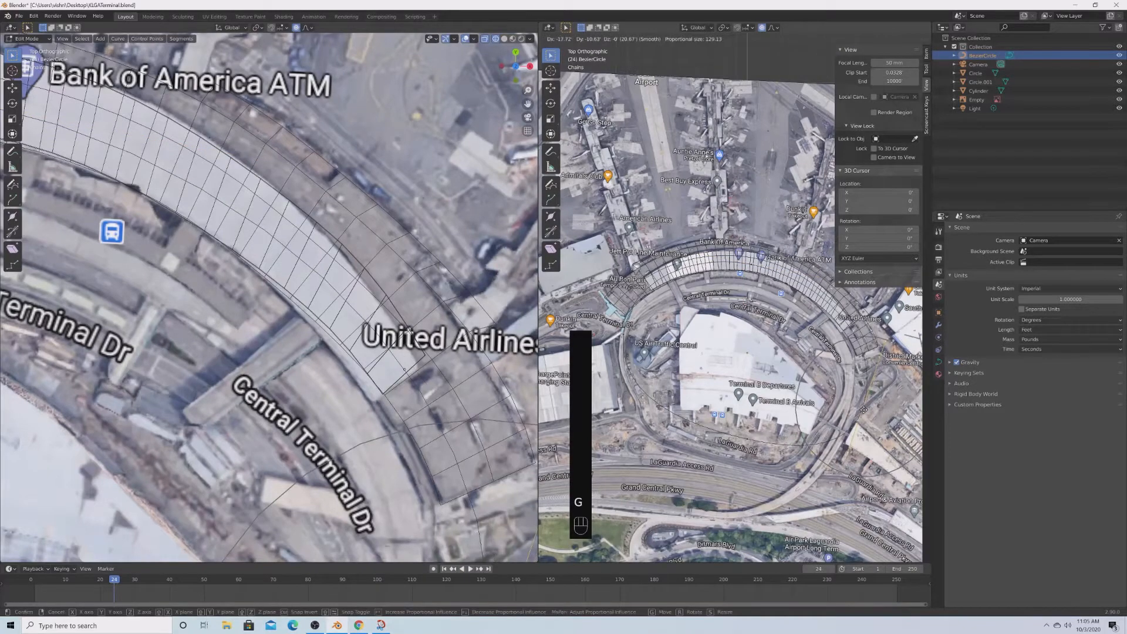
left_click(863, 409)
Return the Bezier circle to Object Mode and switch the viewport to shaded display.
key("Tab")
middle_click_drag(862, 410, 741, 352)
key("z")
mouse_move(748, 468)
middle_mouse_down()
mouse_move(801, 417)
mouse_move(817, 459)
middle_mouse_up()
key("grave")
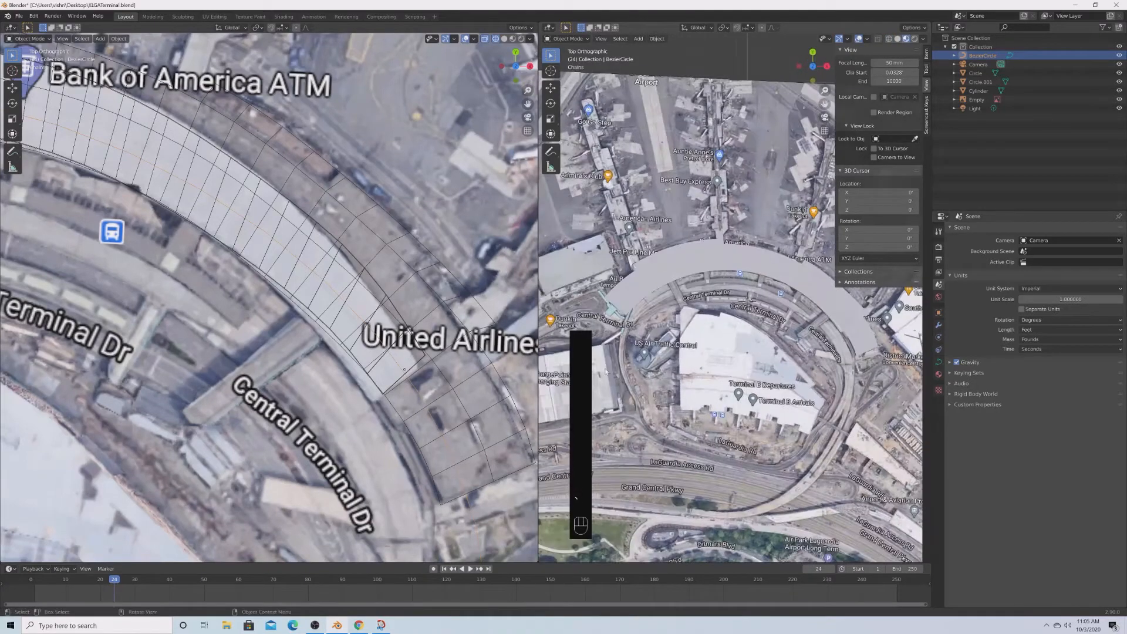
Examine the curve and terminal model from above and at an angle against the map reference.
scroll(294, 376, "down", 4)
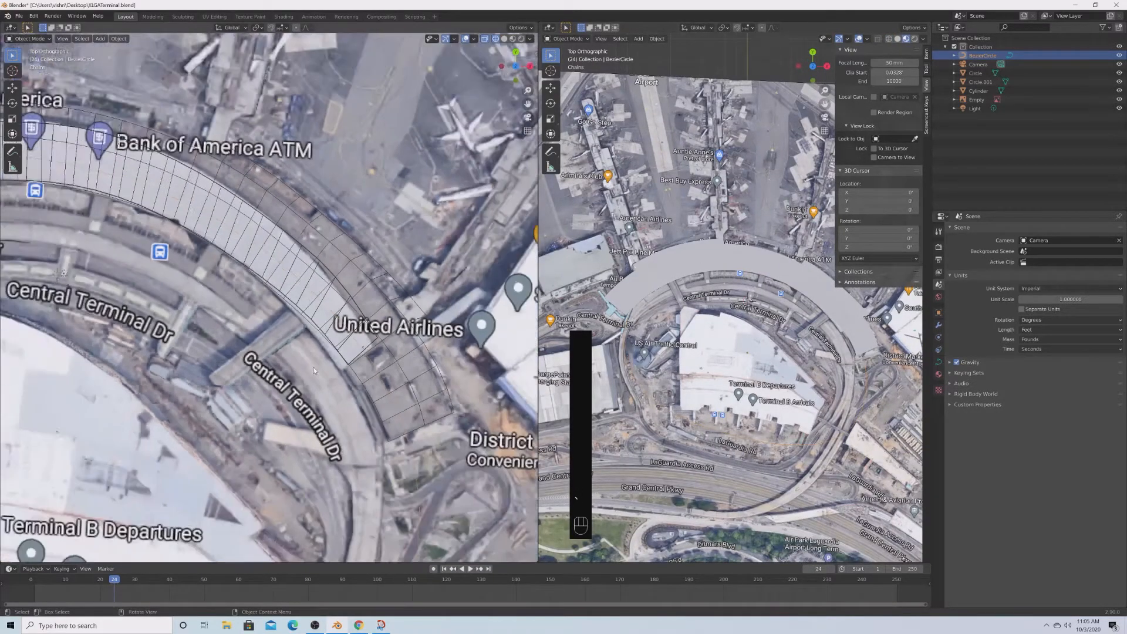
middle_click_drag(292, 388, 292, 375)
key("grave")
left_click(297, 336)
middle_click_drag(330, 333, 510, 364, "shift")
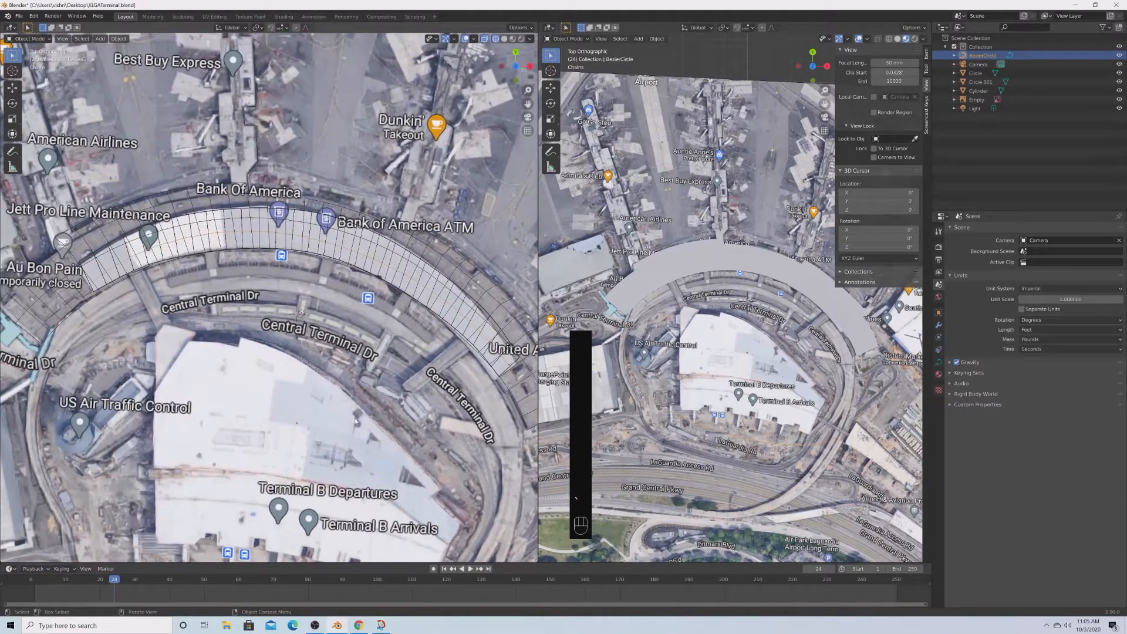
middle_click_drag(418, 431, 375, 385)
scroll(857, 434, "up", 3)
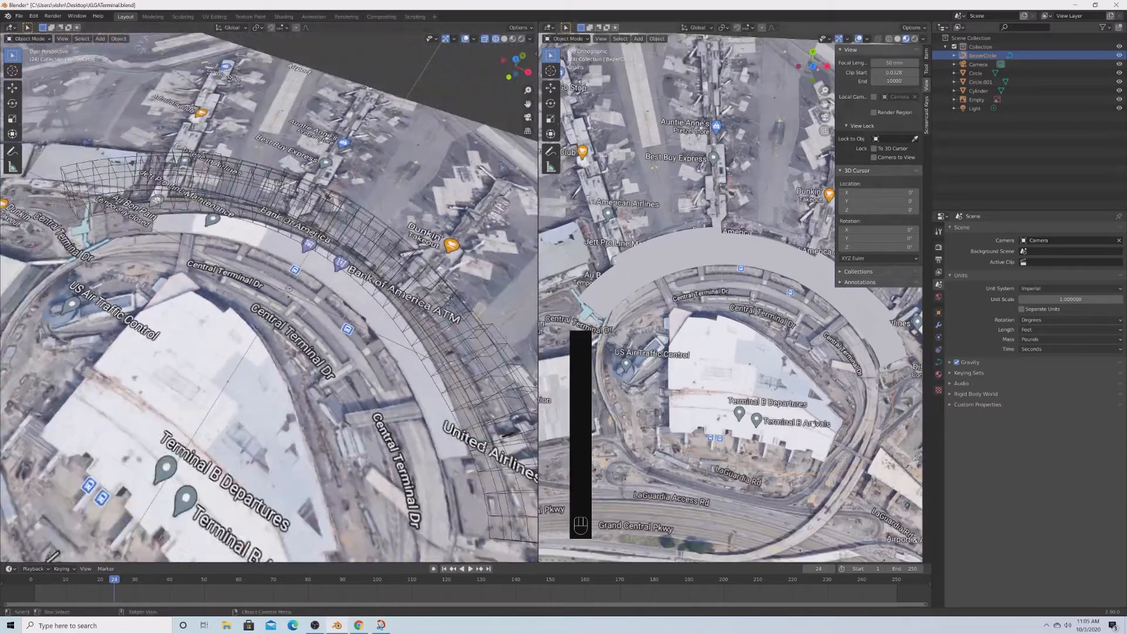
middle_click_drag(875, 447, 727, 294)
Select the column cylinder and add an Array modifier with a count of 20 and a relative X offset factor of about 7.4.
left_click(734, 299)
scroll(737, 309, "up", 4)
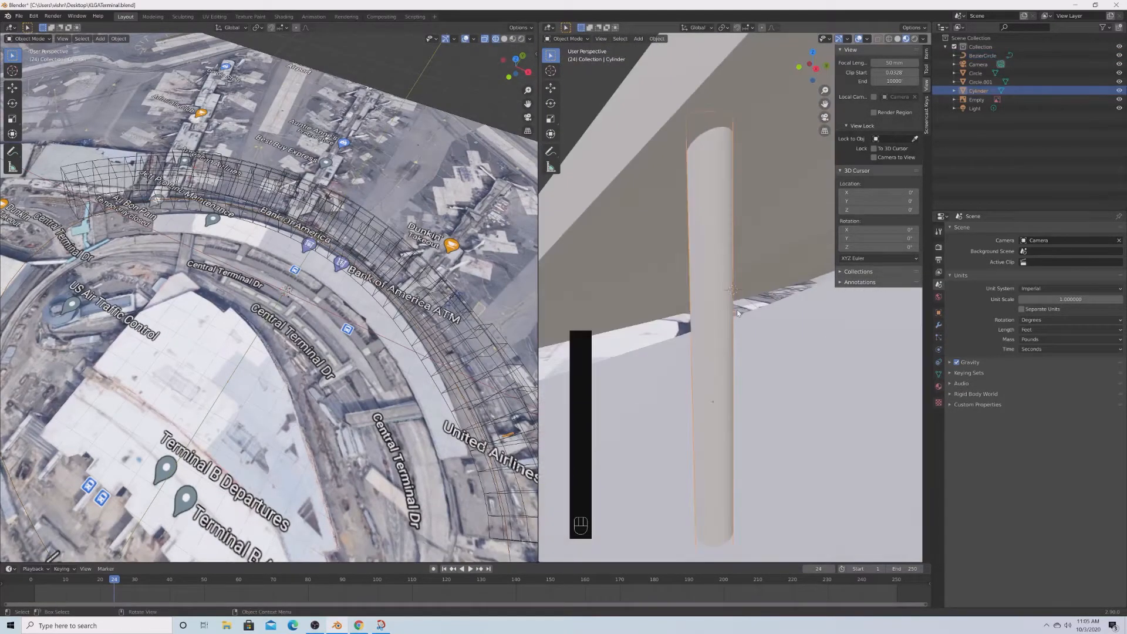
scroll(737, 309, "down", 4)
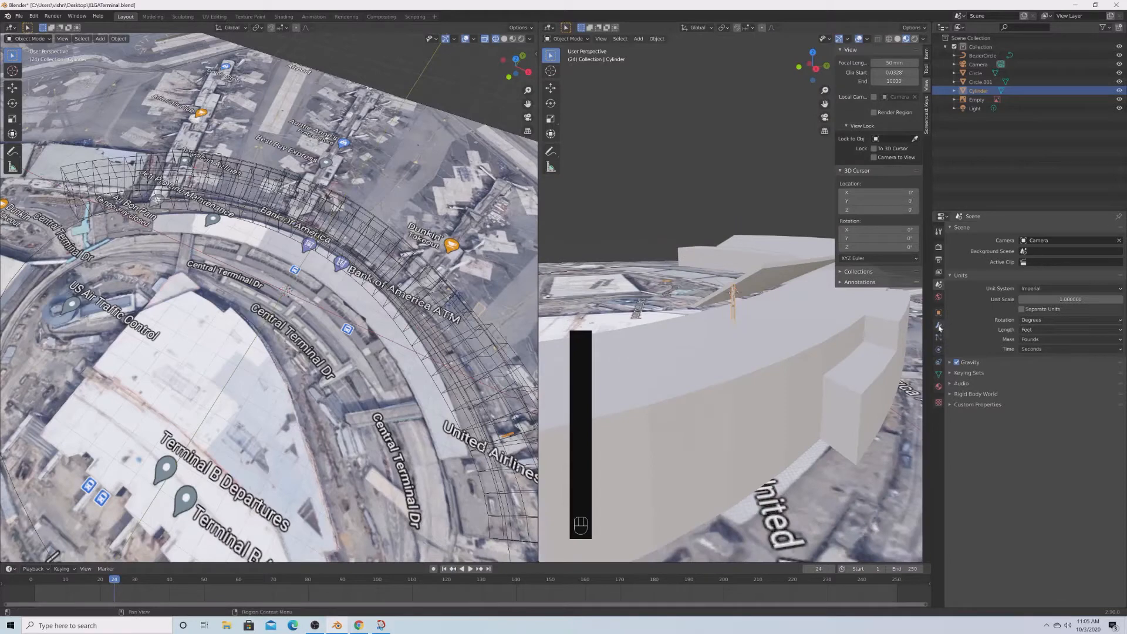
left_click(939, 326)
left_click(975, 250)
left_click(954, 260)
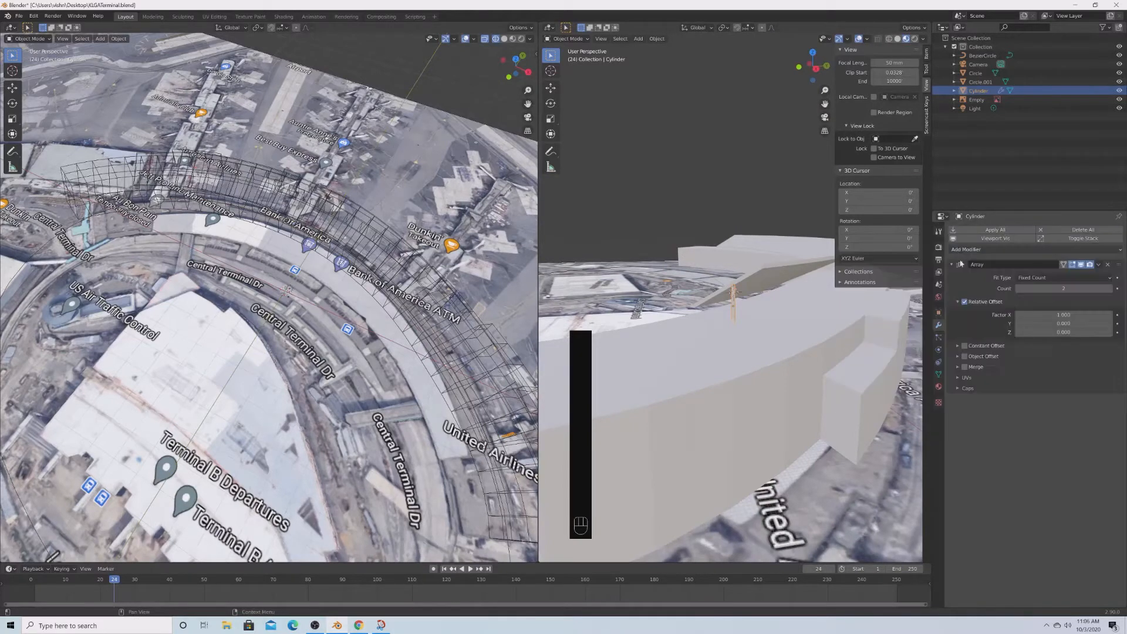
left_click_drag(1064, 315, 1115, 289, "shift")
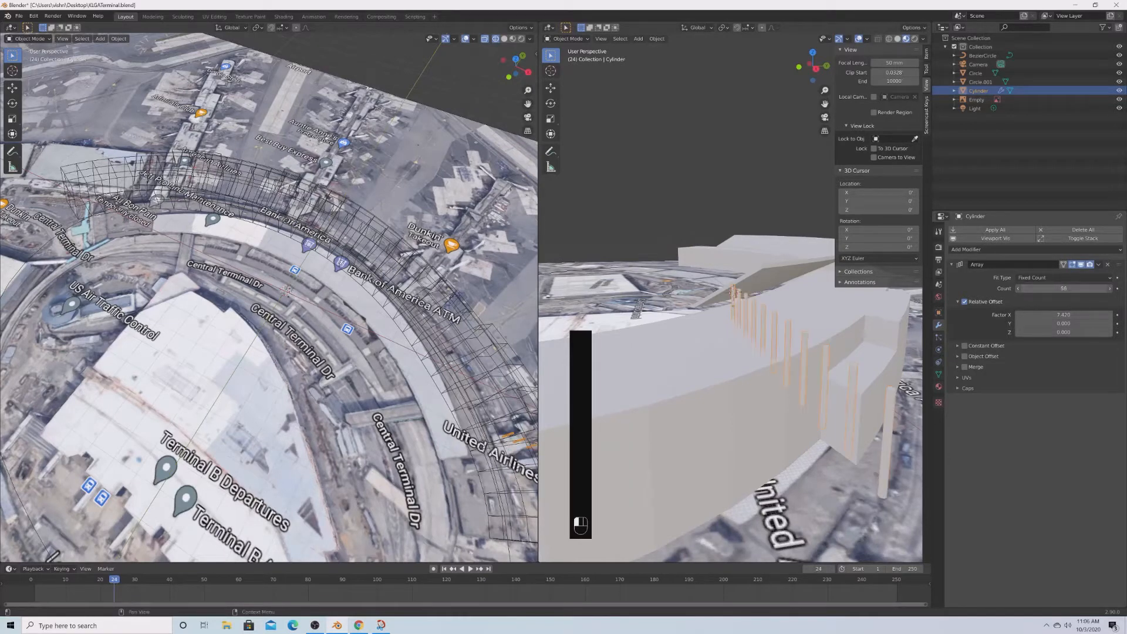
Set the array's relative X offset factor to 0 and its Y factor to about 7.45.
left_click(1066, 324)
left_click(1067, 315)
left_click(1066, 316)
key("Return")
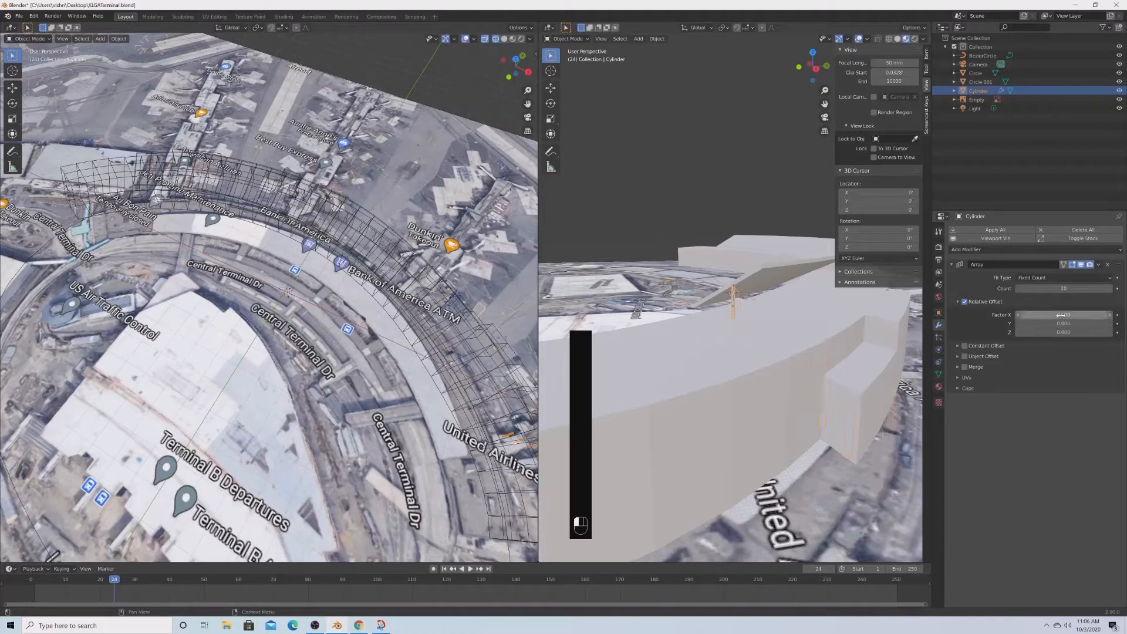
left_click_drag(1065, 324, 1123, 323, "shift")
key("grave")
left_click(462, 290)
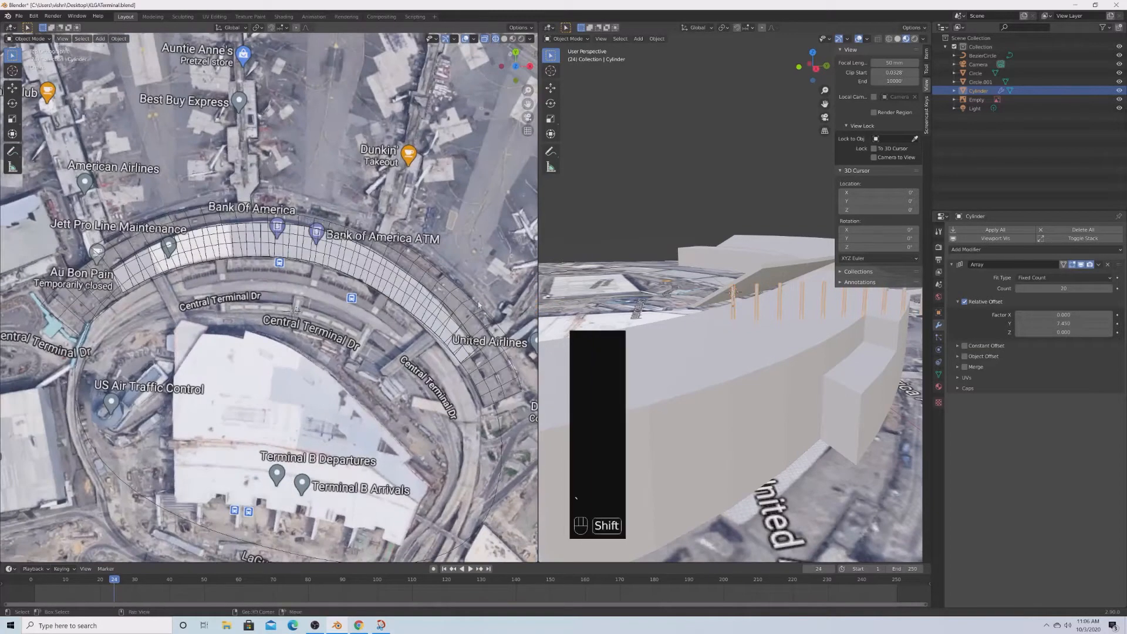
Add a Curve modifier to the columns with BezierCircle as the curve object, and adjust the array's relative Y offset factor.
middle_click_drag(793, 347, 598, 332)
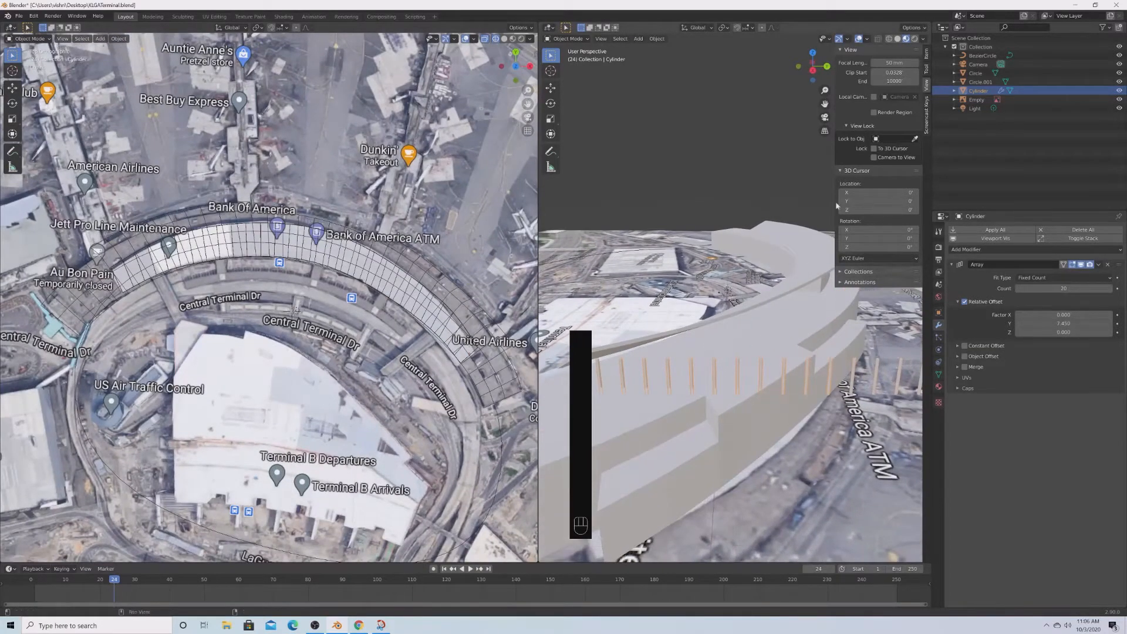
scroll(679, 309, "down", 4)
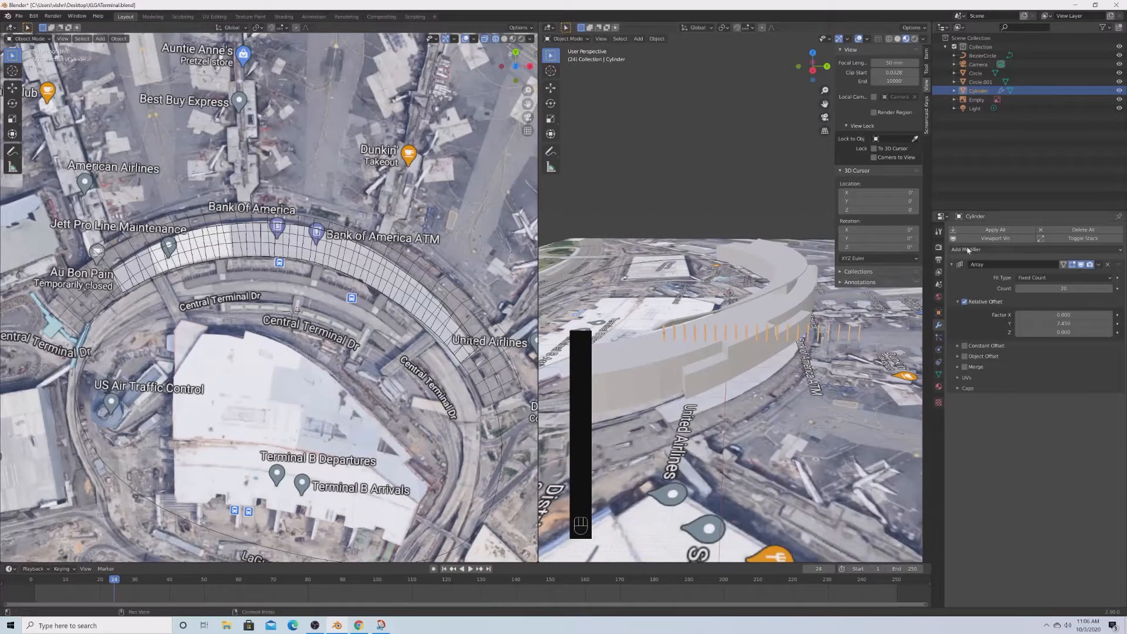
left_click(986, 249)
left_click(1002, 288)
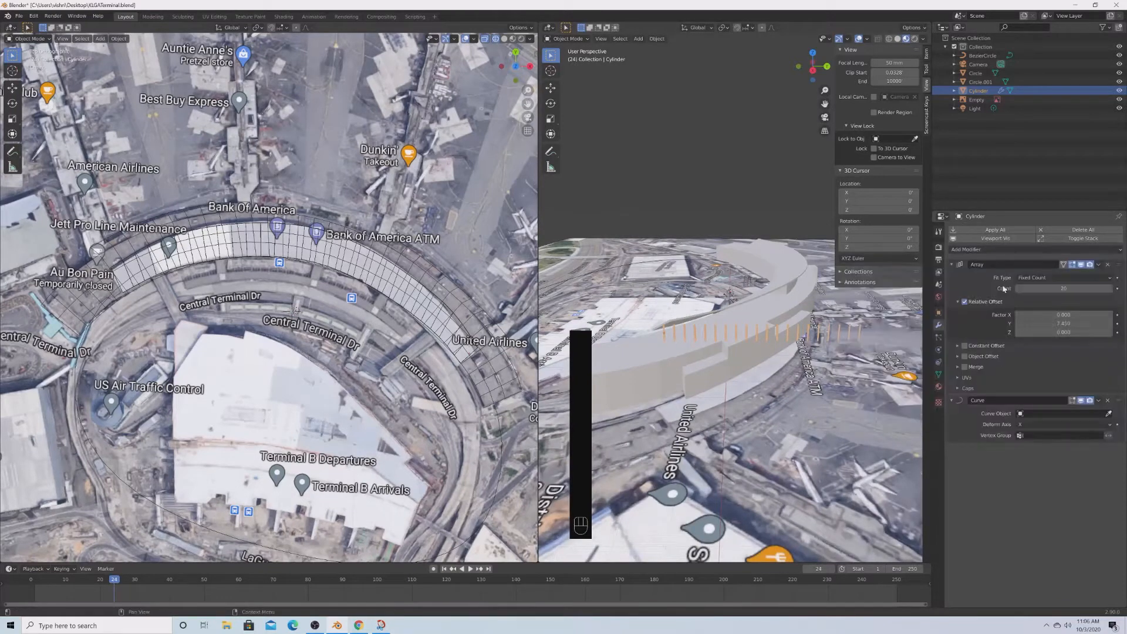
left_click(1109, 414)
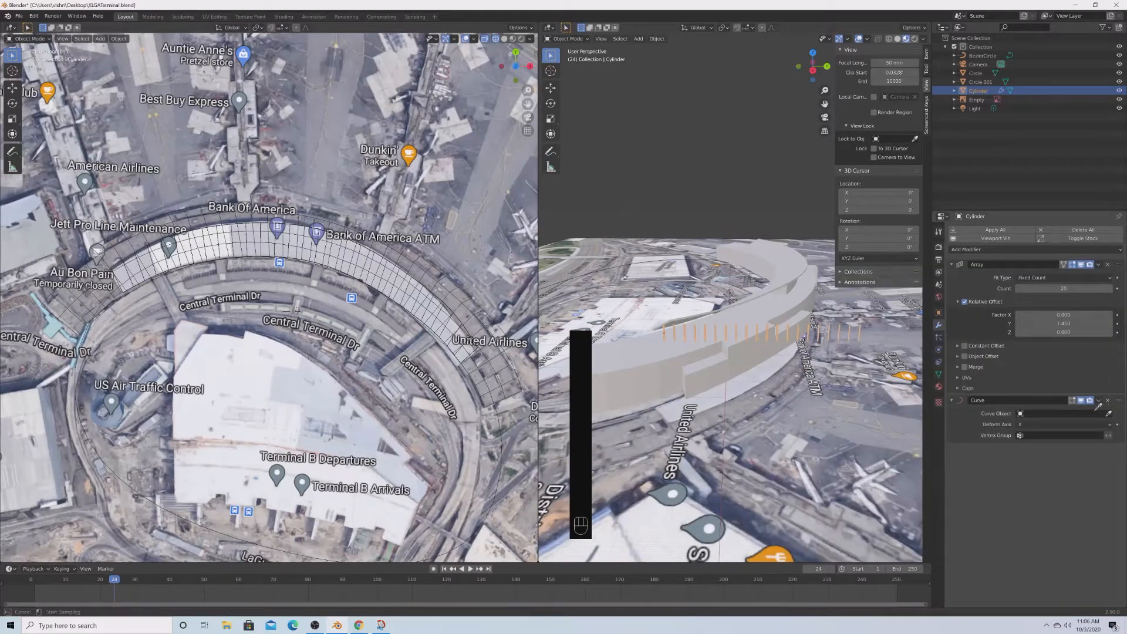
left_click(1066, 414)
left_click(1039, 426)
middle_click_drag(787, 394, 700, 383)
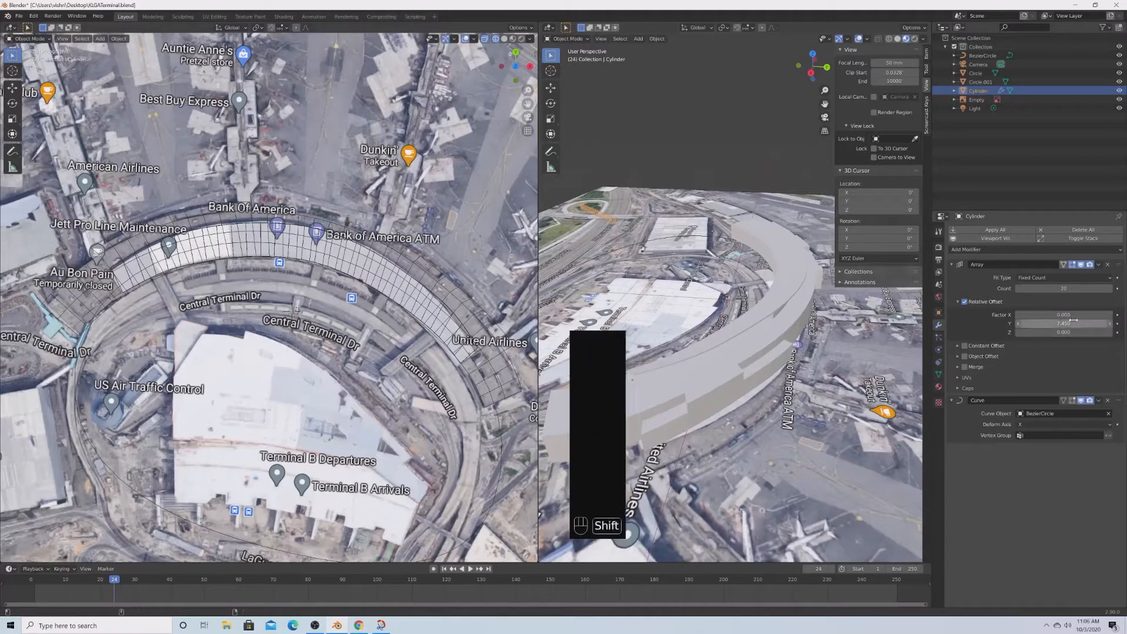
left_click_drag(1064, 323, 1050, 323, "shift")
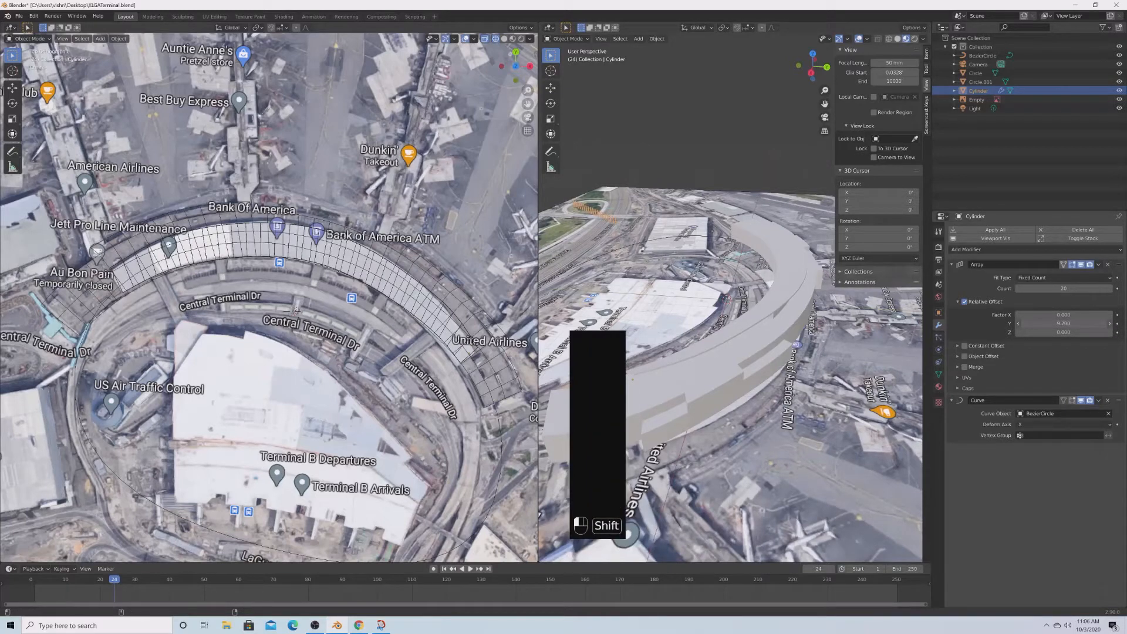
Locate the curve-deformed columns beyond the terminal and move them along their local X axis.
key("grave")
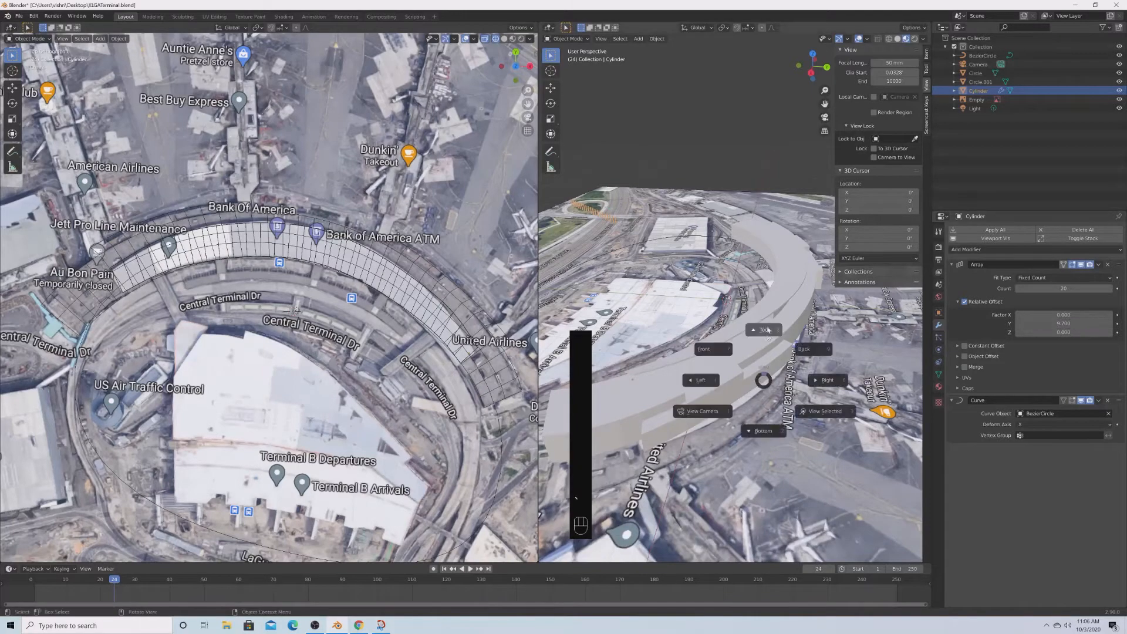
left_click(763, 344)
key("grave")
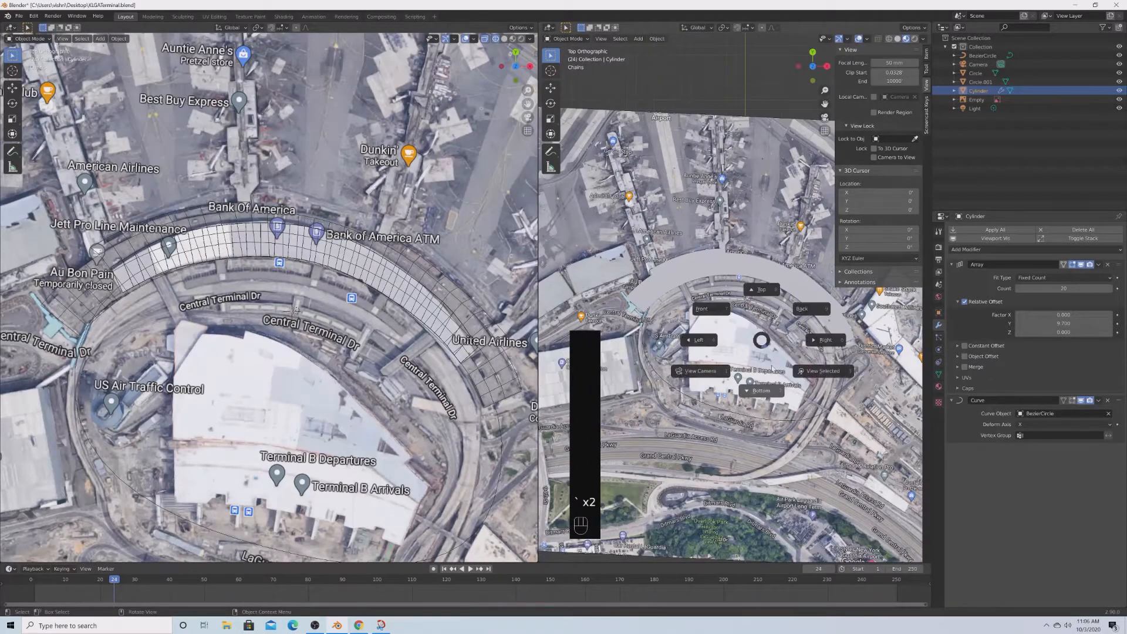
left_click(767, 344)
key("grave")
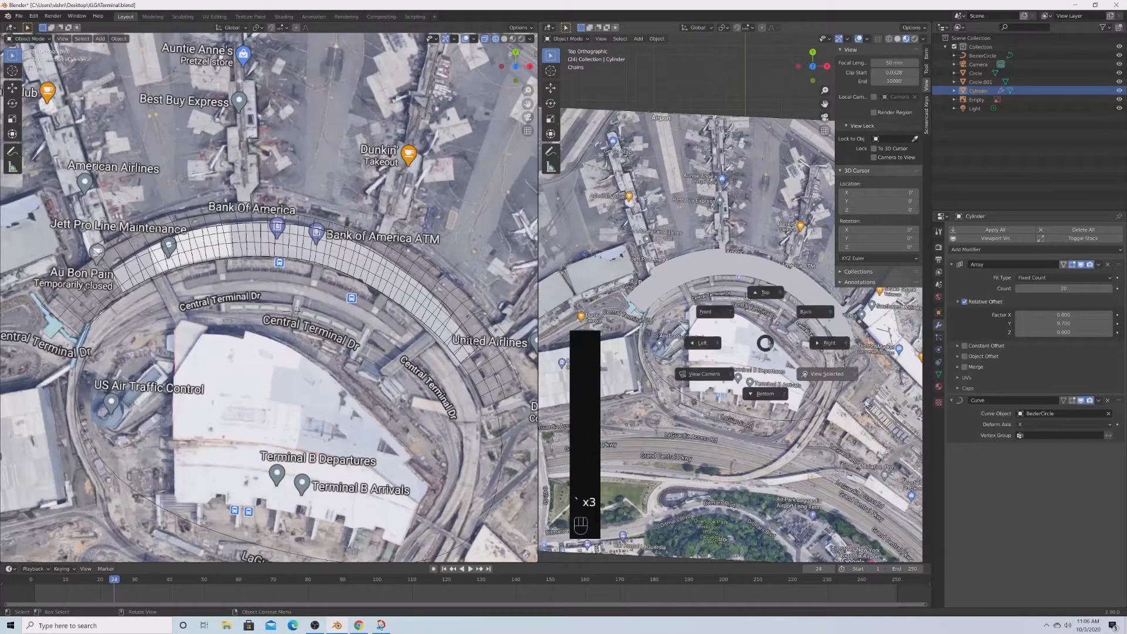
left_click(828, 374)
middle_click_drag(866, 420, 797, 332)
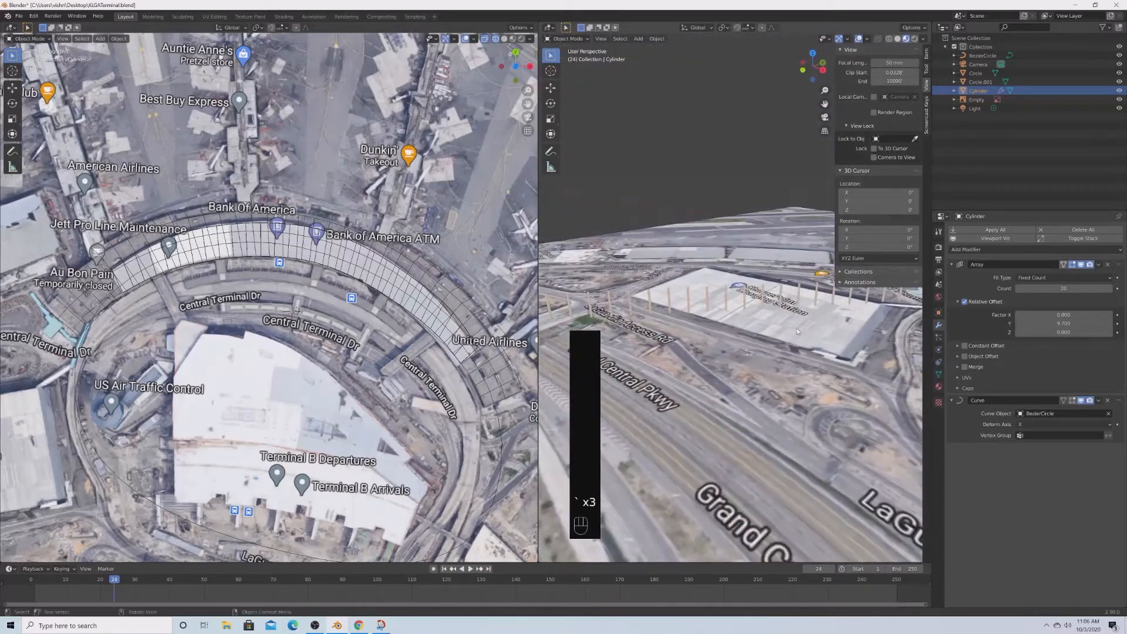
key("g")
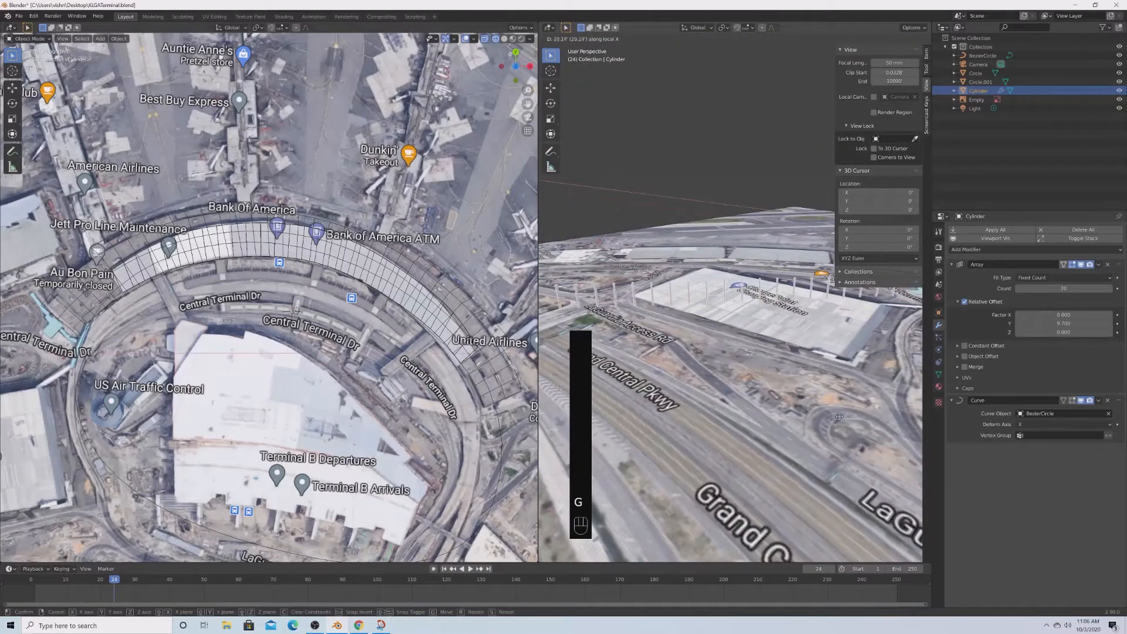
left_click(741, 517)
Move the columns about -1141 ft along the global Y axis to shift them along the curve toward the terminal.
middle_click_drag(798, 463, 750, 367)
key("g")
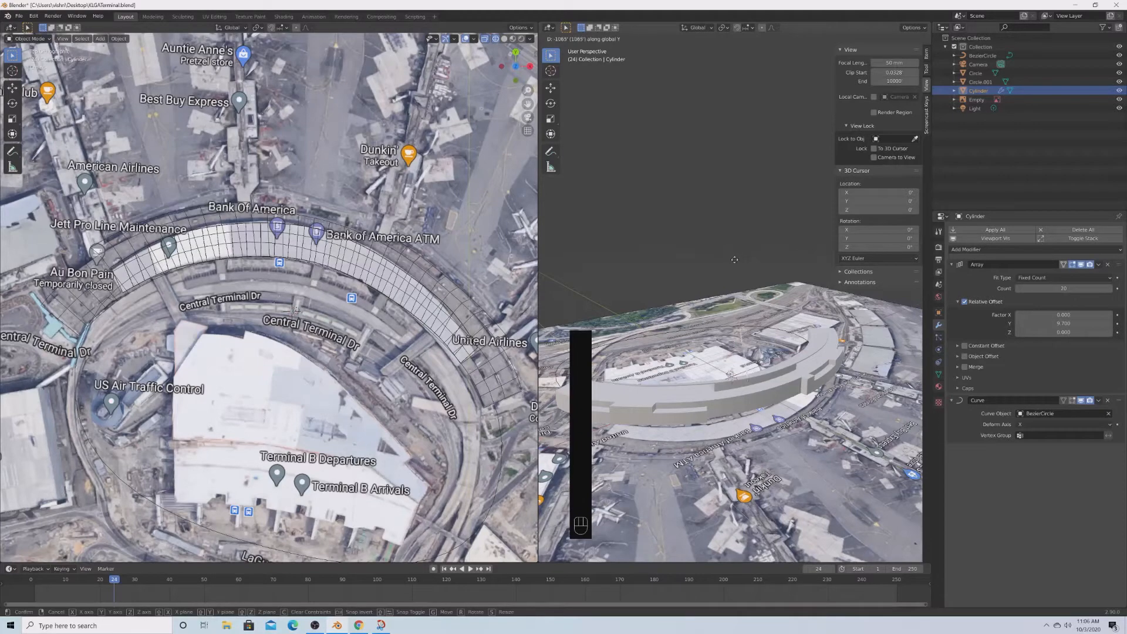
left_click(735, 255)
scroll(763, 329, "up", 4)
middle_click_drag(840, 411, 834, 382, "shift")
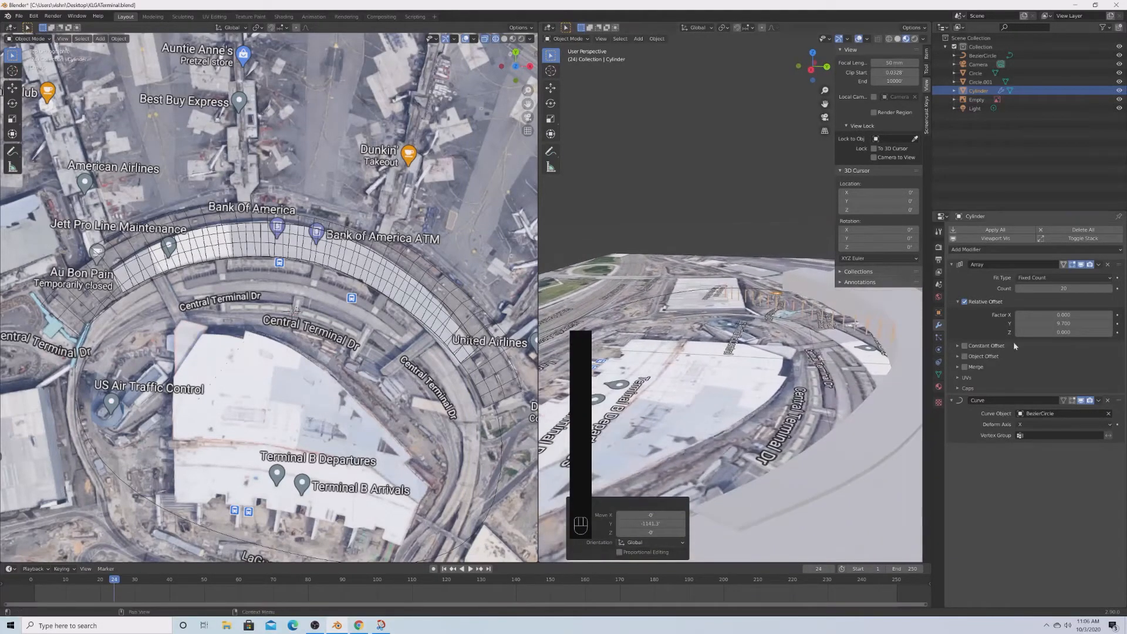
Set the column array's relative offset factors to 9 in X and 0 in Y.
left_click(1067, 320)
type("0")
left_click(1022, 314)
type("9")
key("Return")
middle_click_drag(899, 528, 741, 341)
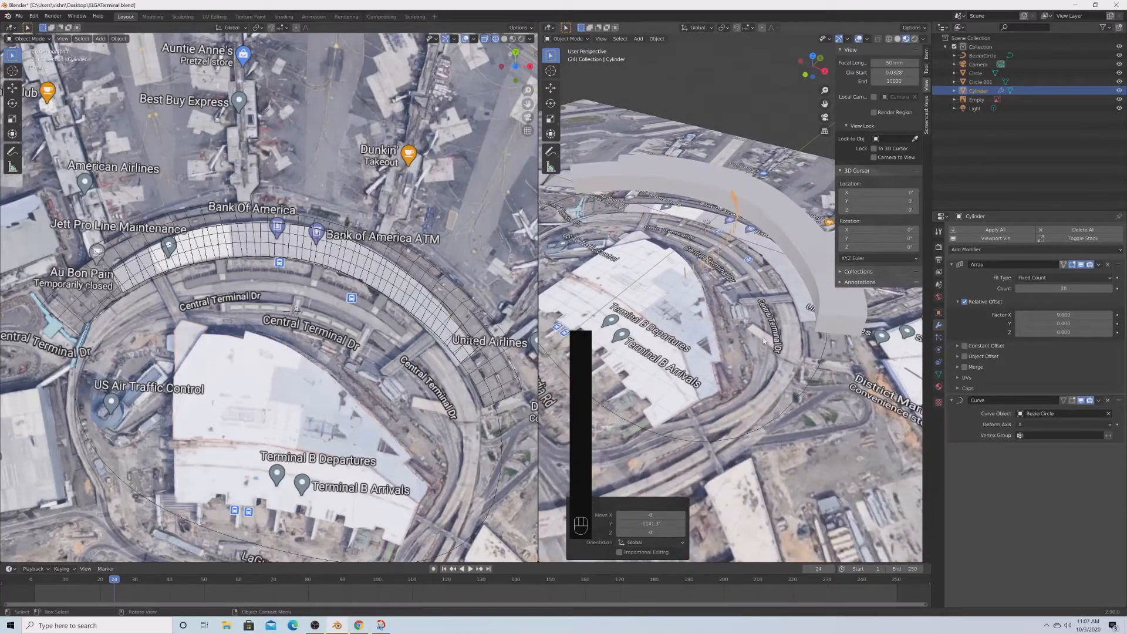
Move the columns about 78 ft along the global X axis to shift them along the curve.
key("g")
key("x")
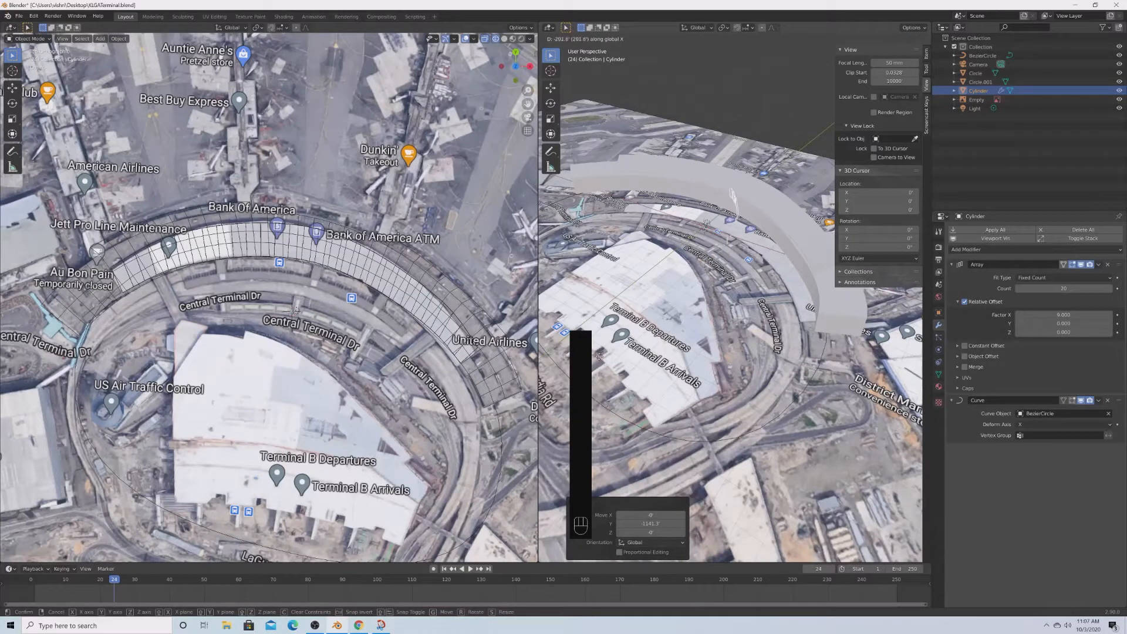
left_click(701, 477)
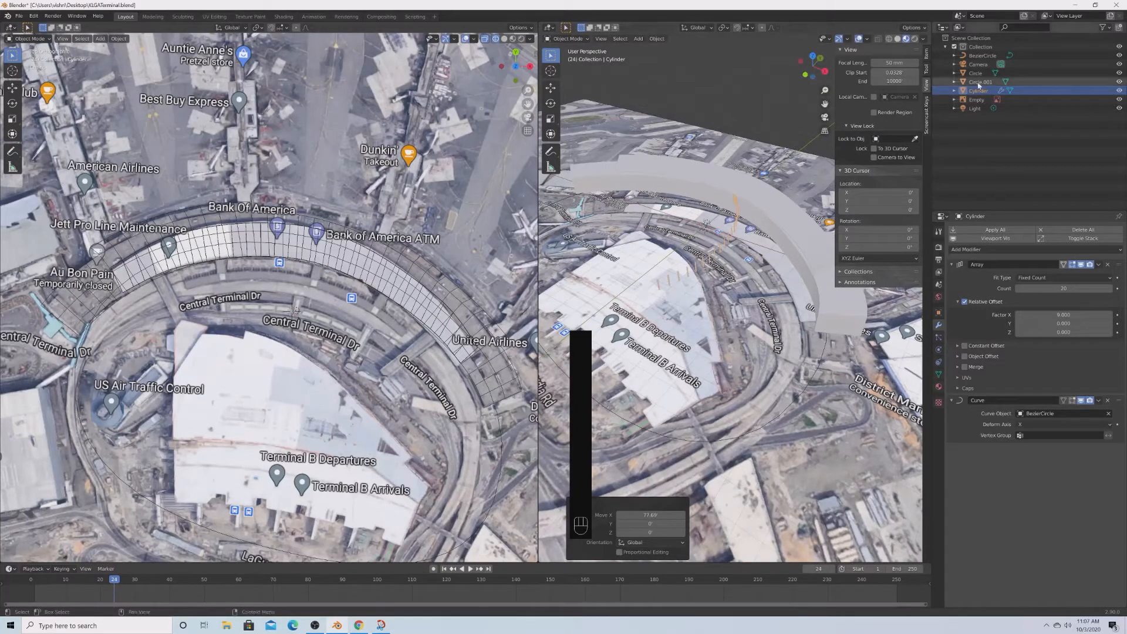
In Edit Mode, move the whole column mesh in the horizontal plane with Z locked and proportional editing on.
left_click(980, 56)
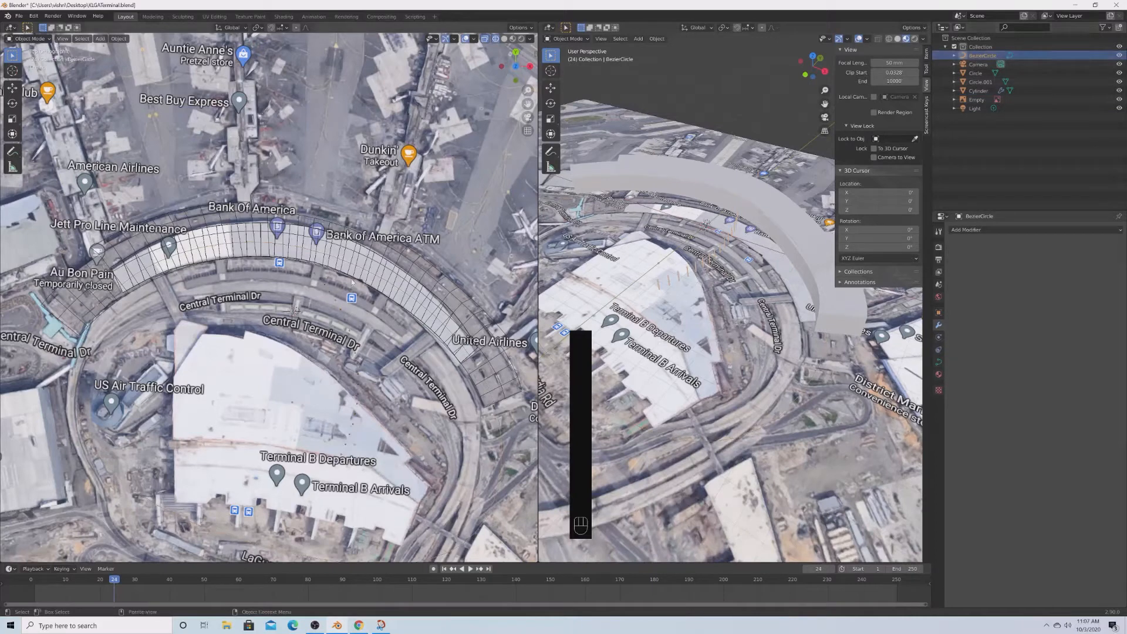
left_click(317, 277)
left_click(318, 277)
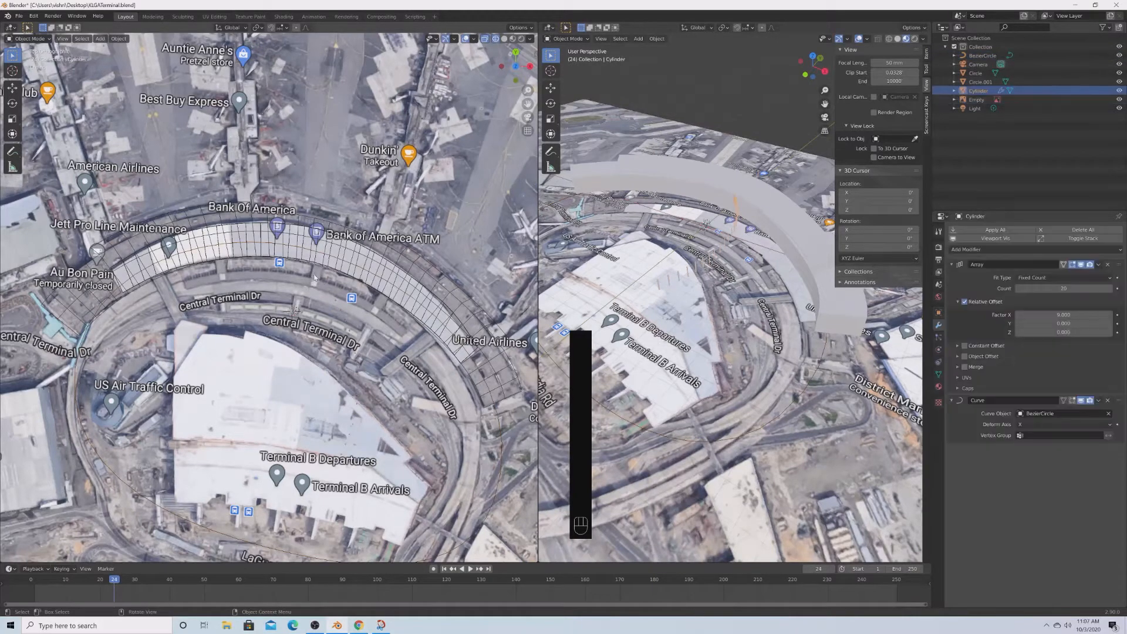
key("Tab")
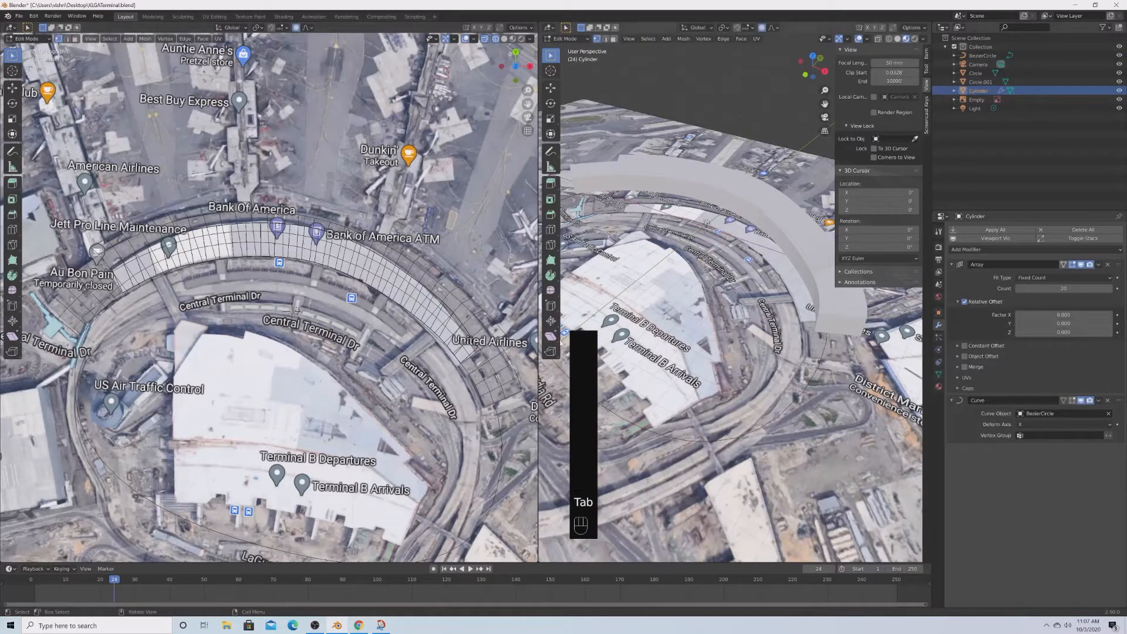
key("grave")
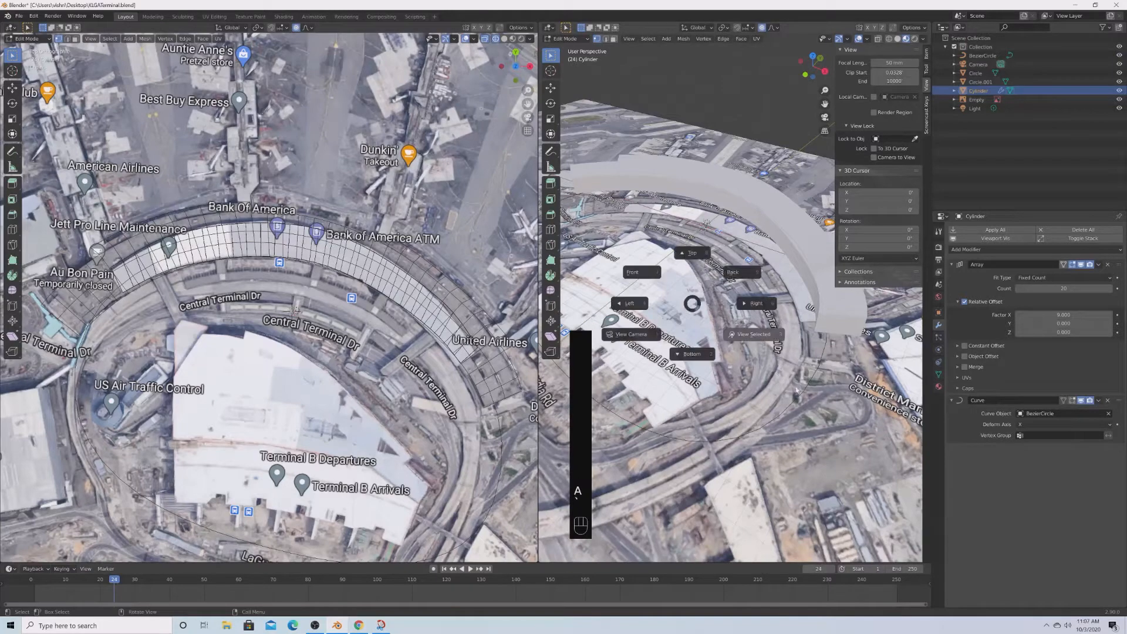
left_click(756, 337)
middle_click_drag(800, 390, 671, 351)
scroll(747, 380, "down", 12)
key("g")
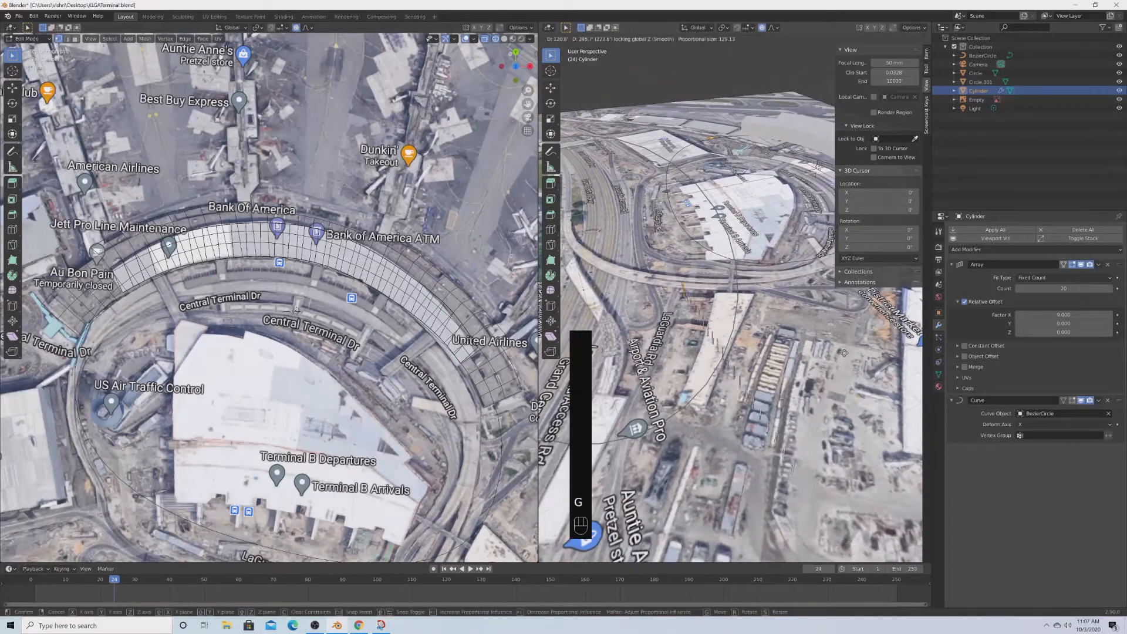
left_click(930, 329)
key("Tab")
Remove the Array modifier from the columns, leaving only the Curve modifier.
scroll(721, 277, "down", 3)
scroll(720, 276, "up", 4)
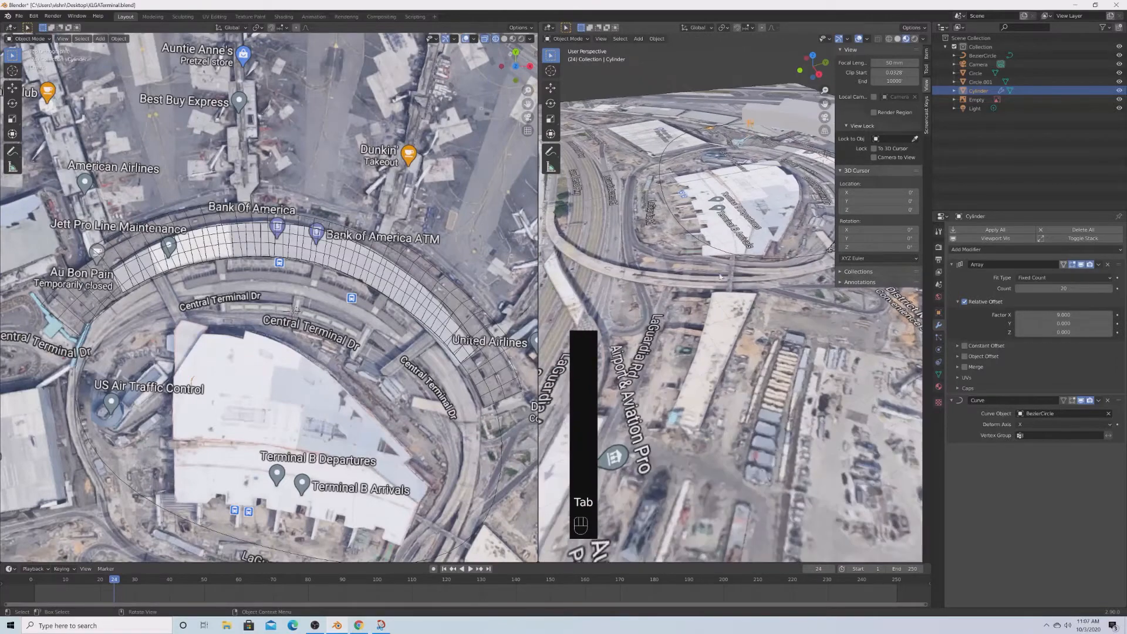
scroll(710, 268, "up", 8)
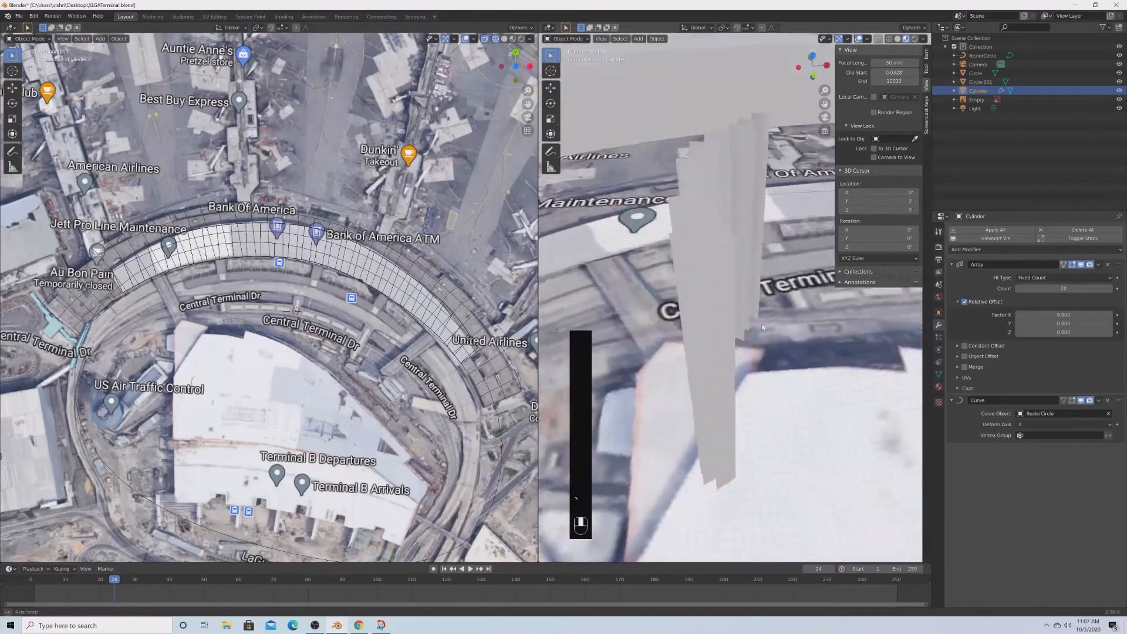
scroll(801, 347, "down", 8)
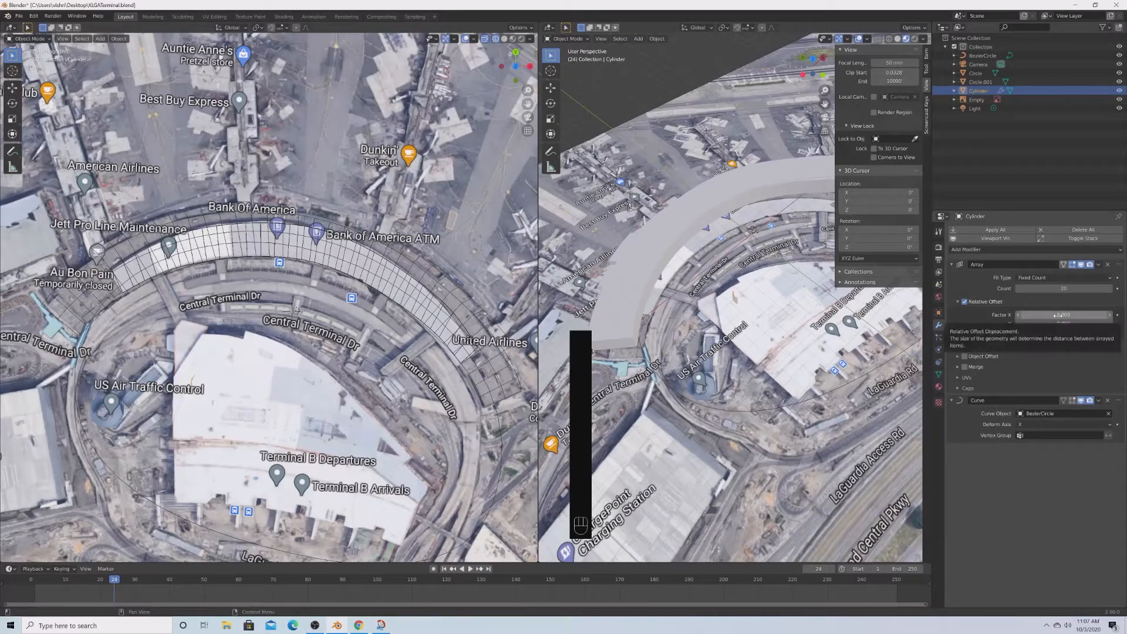
left_click(1109, 265)
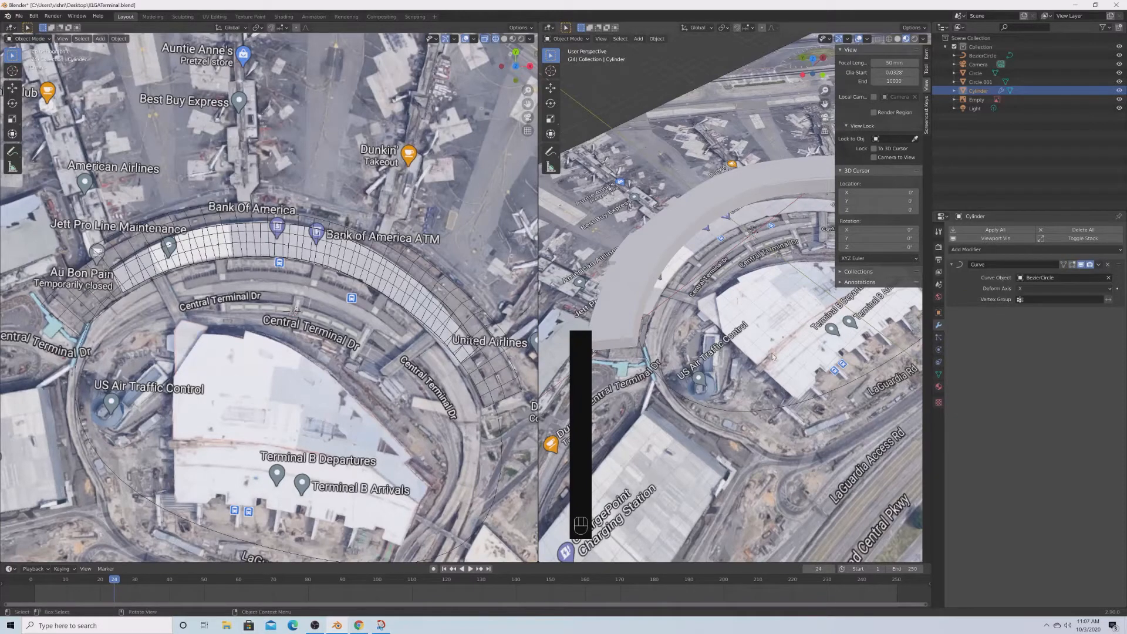
Try moving the curve-deformed column in the horizontal plane with Z locked, from the top and perspective views.
key("grave")
middle_click_drag(763, 333, 633, 307, "shift")
key("shift+z")
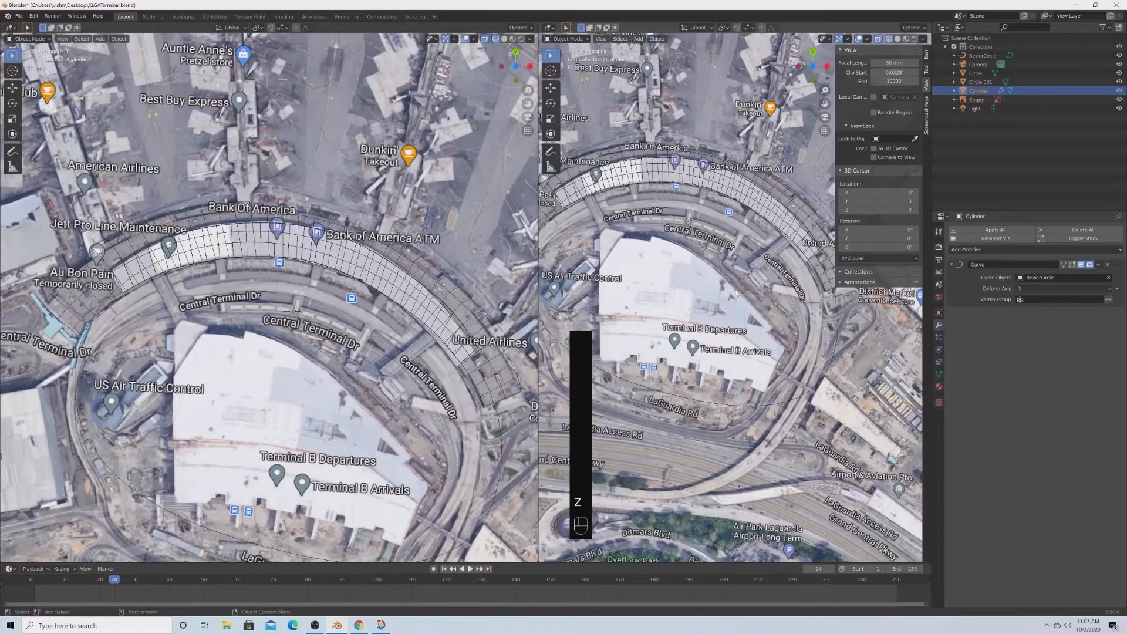
key("g")
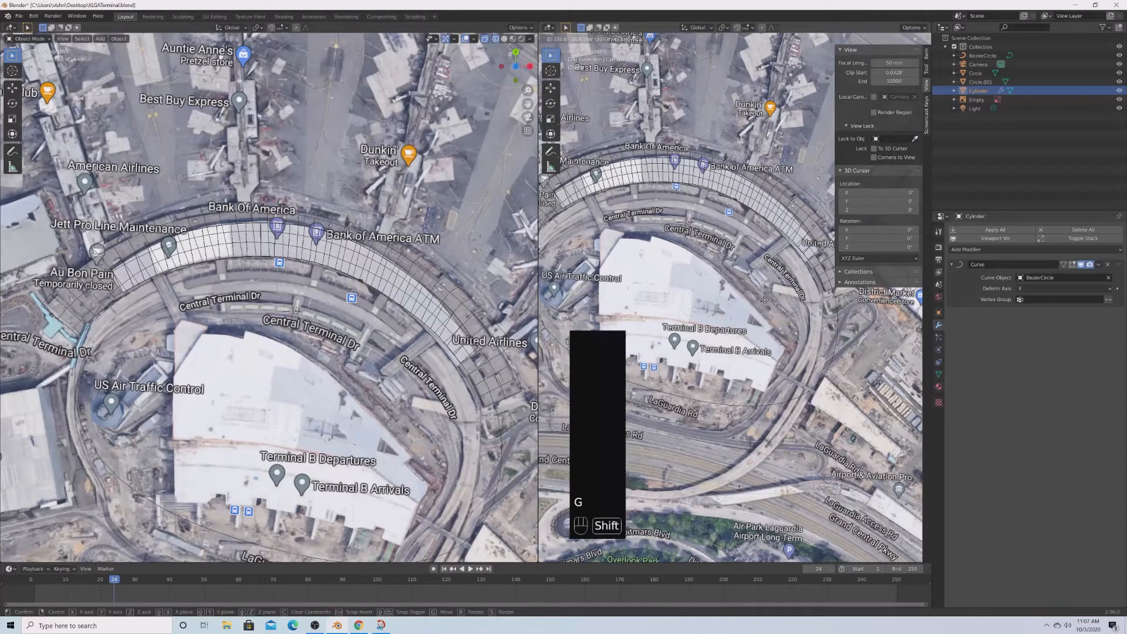
left_click(825, 205)
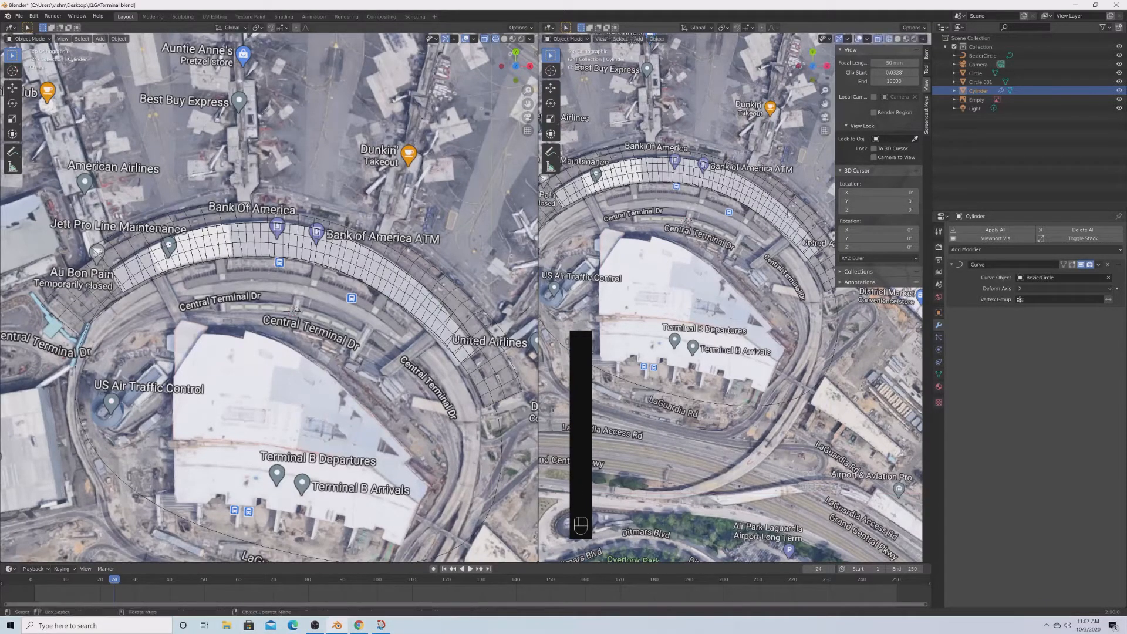
scroll(344, 355, "down", 1)
scroll(345, 355, "up", 1)
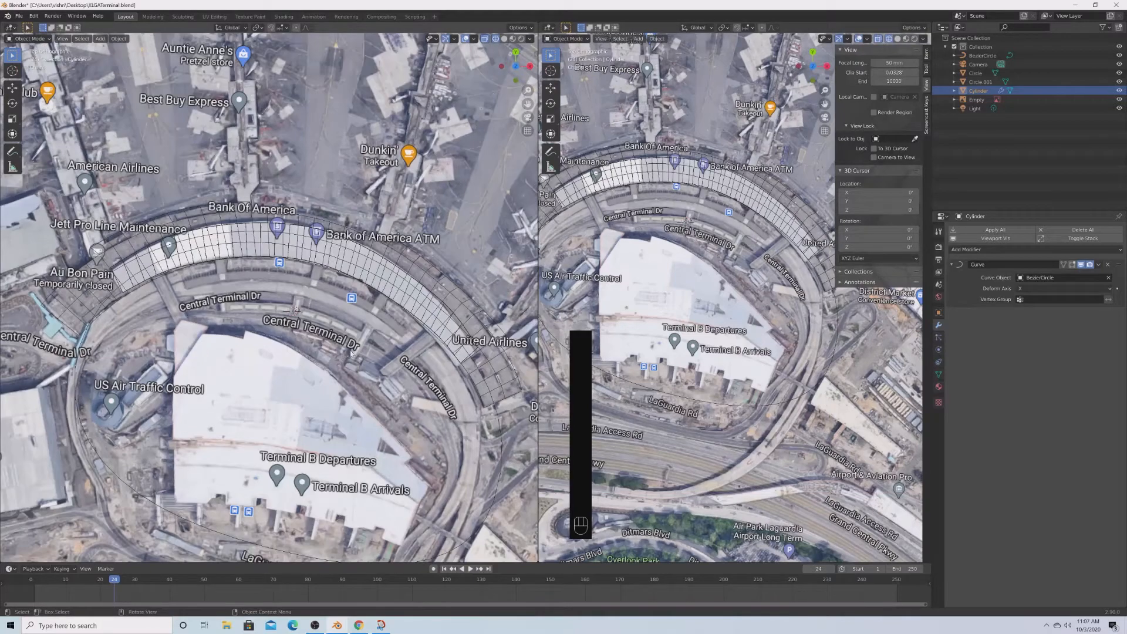
middle_click_drag(351, 352, 757, 329)
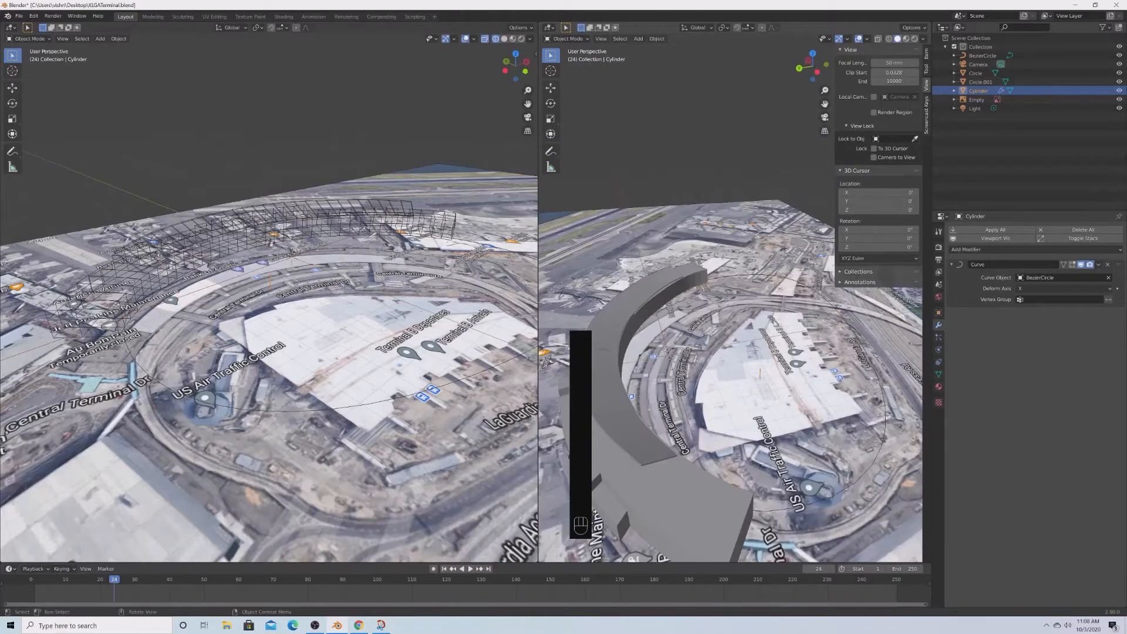
key("g")
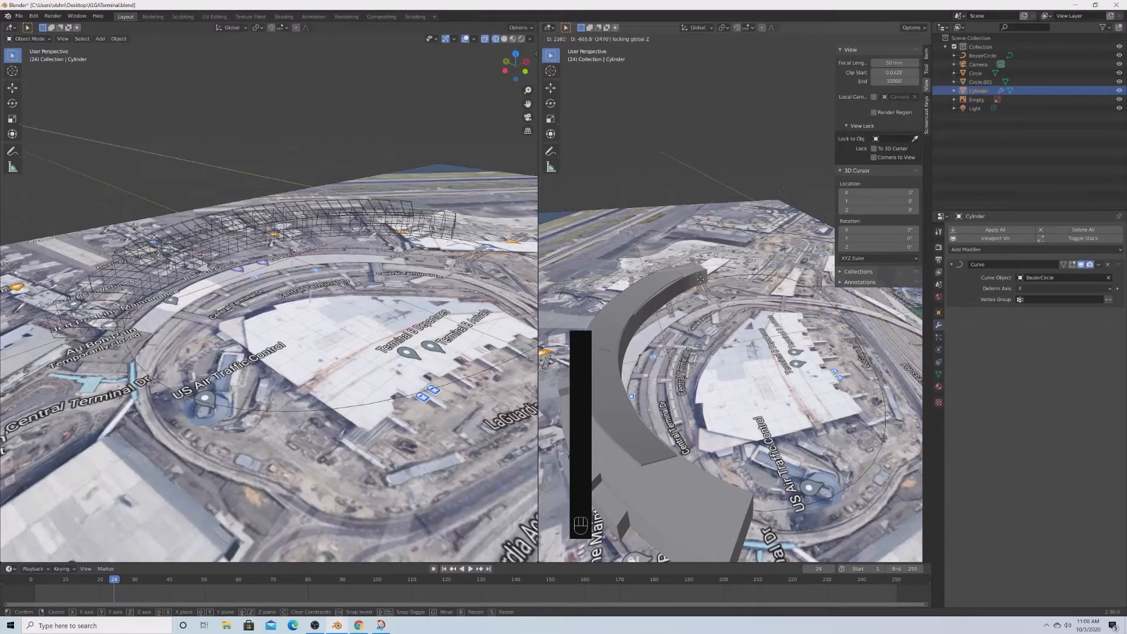
left_click(700, 279)
Apply the scale and rotation of the BezierCircle curve.
left_click(758, 277)
key("ctrl+a")
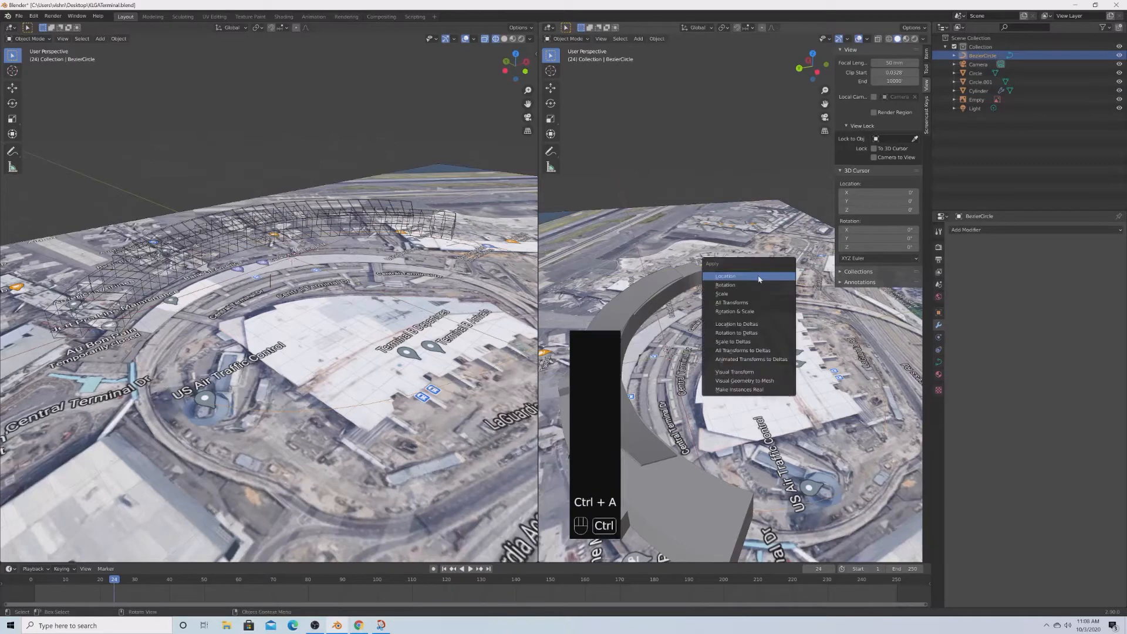
left_click(757, 293)
key("ctrl+a")
left_click(755, 284)
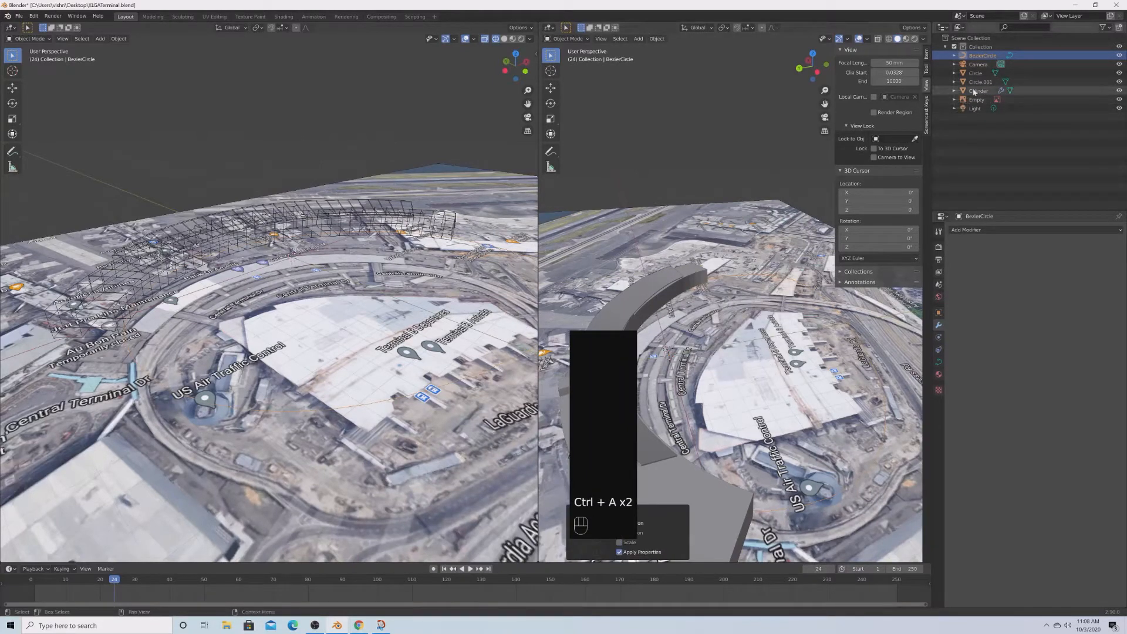
Try moving the BezierCircle freely and the column in the horizontal plane with Z locked.
key("g")
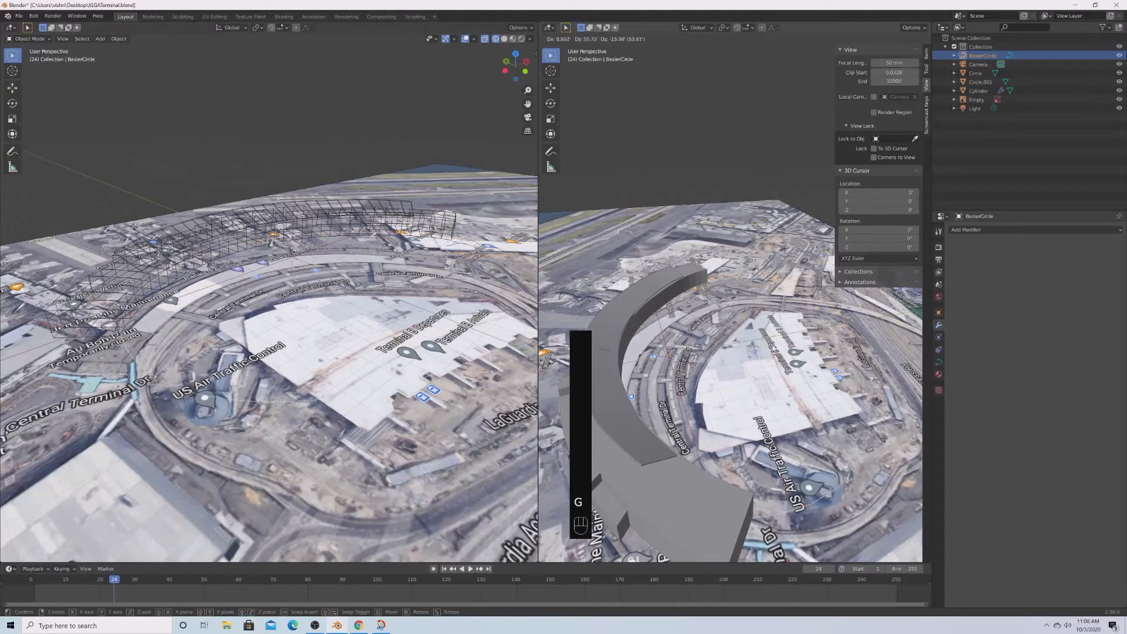
left_click(757, 284)
left_click(978, 91)
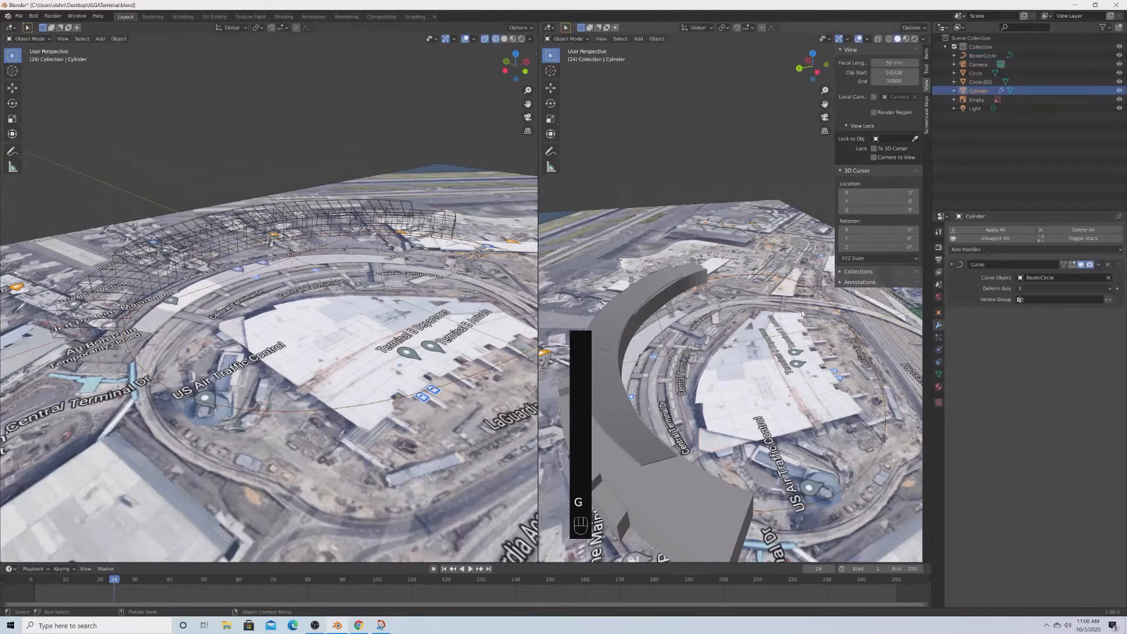
key("g")
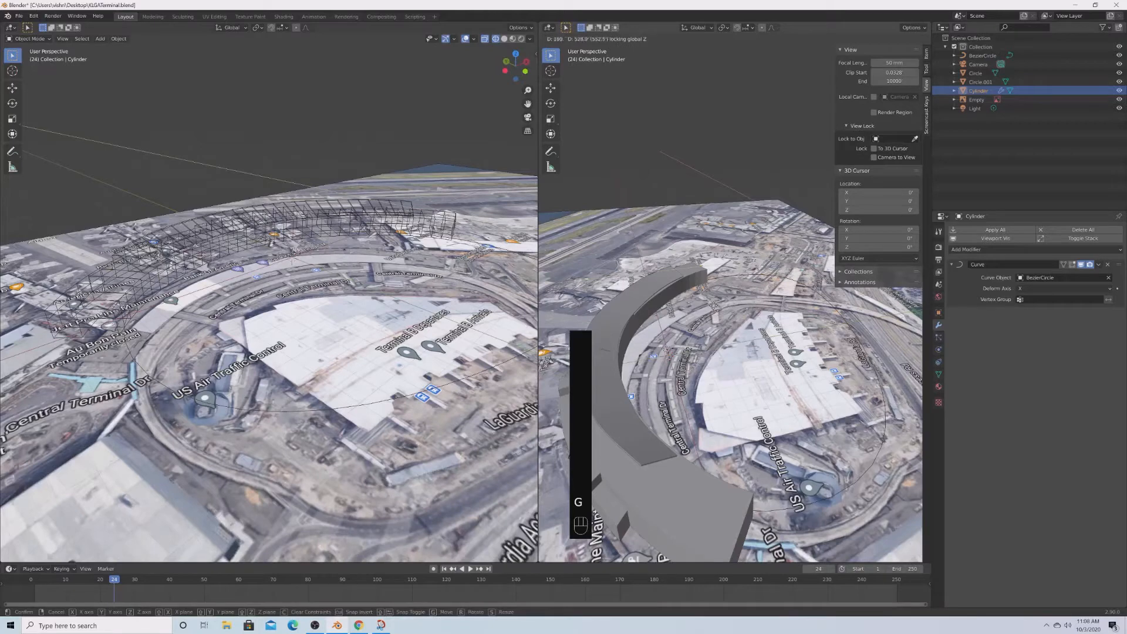
left_click(674, 229)
Frame the curve-deformed column and examine its shape up close.
key("grave")
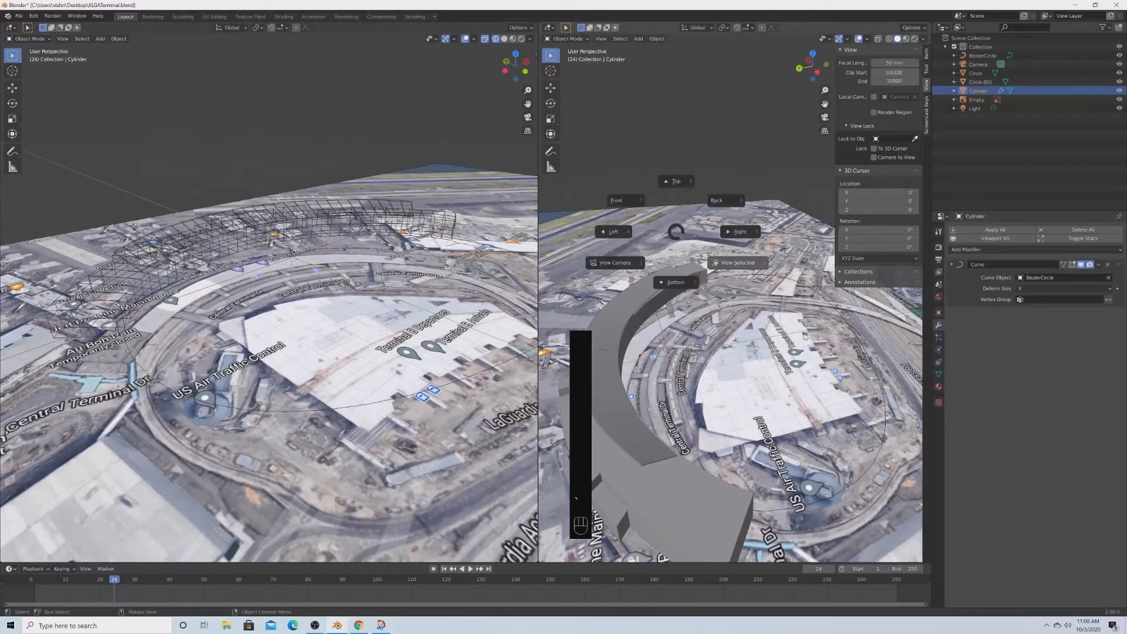
left_click(736, 262)
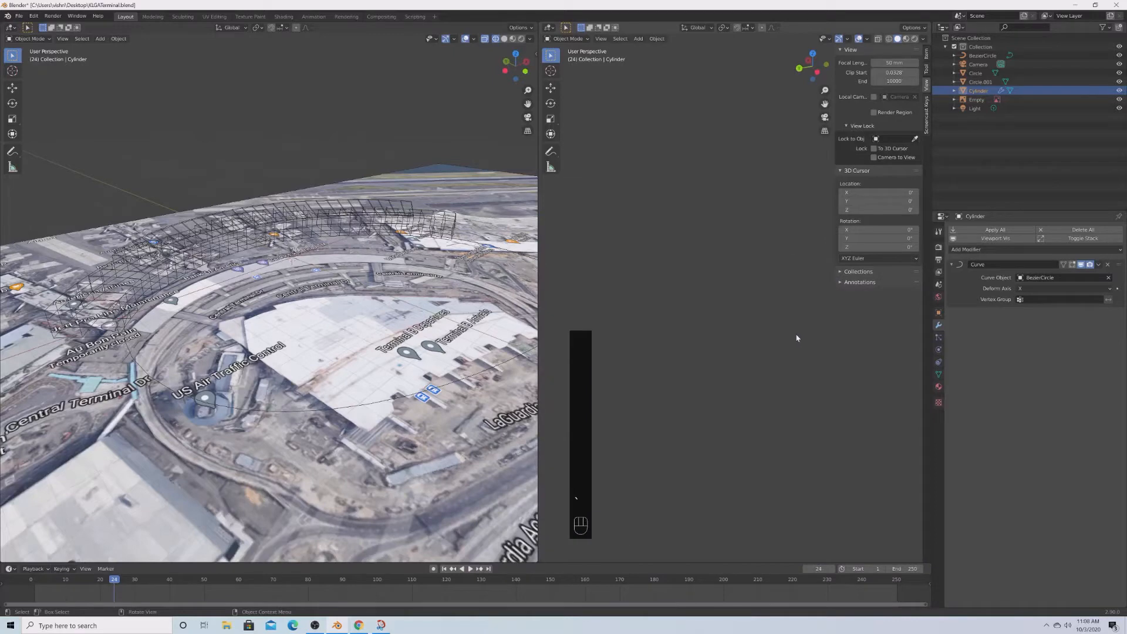
middle_click_drag(795, 342, 847, 398)
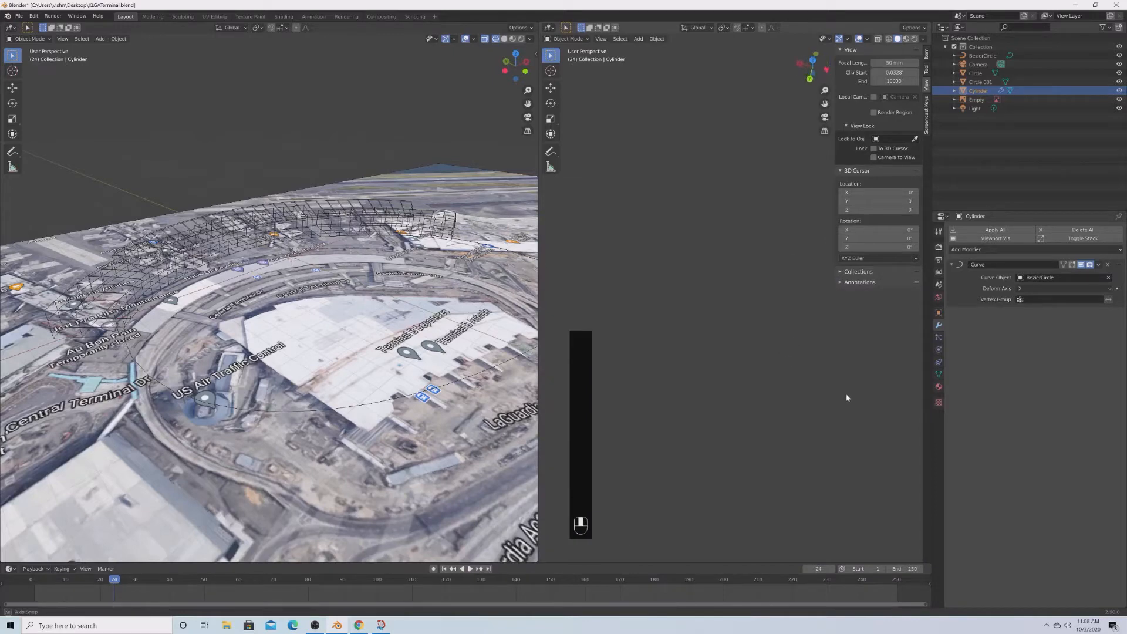
middle_click_drag(743, 375, 745, 365)
scroll(746, 365, "down", 3)
scroll(746, 366, "down", 2)
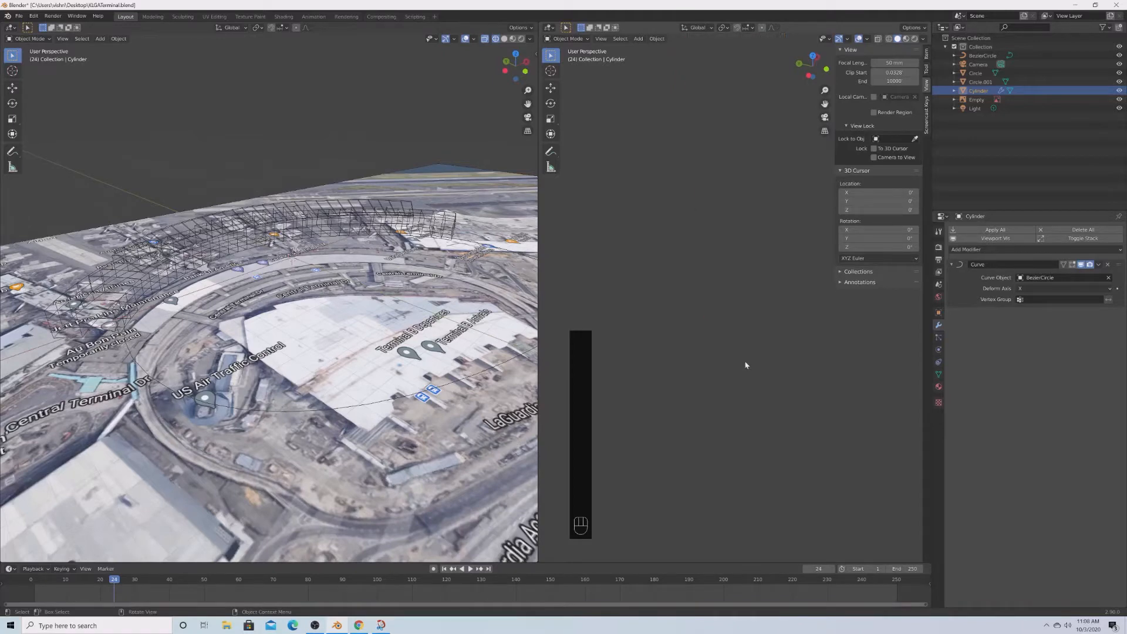
scroll(745, 365, "up", 5)
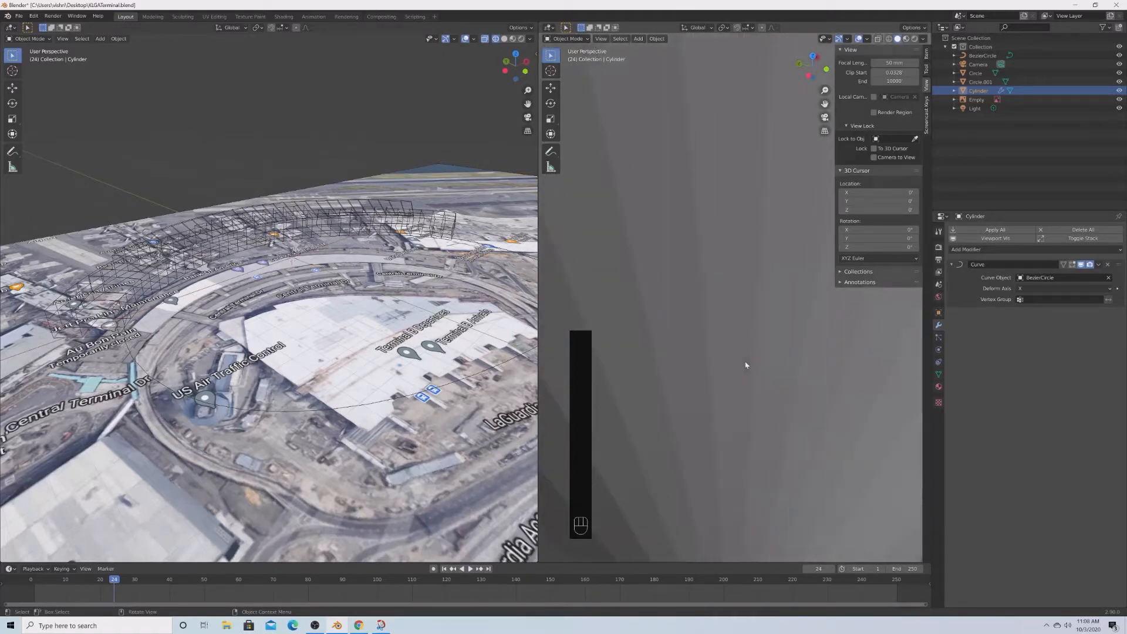
scroll(746, 365, "down", 4)
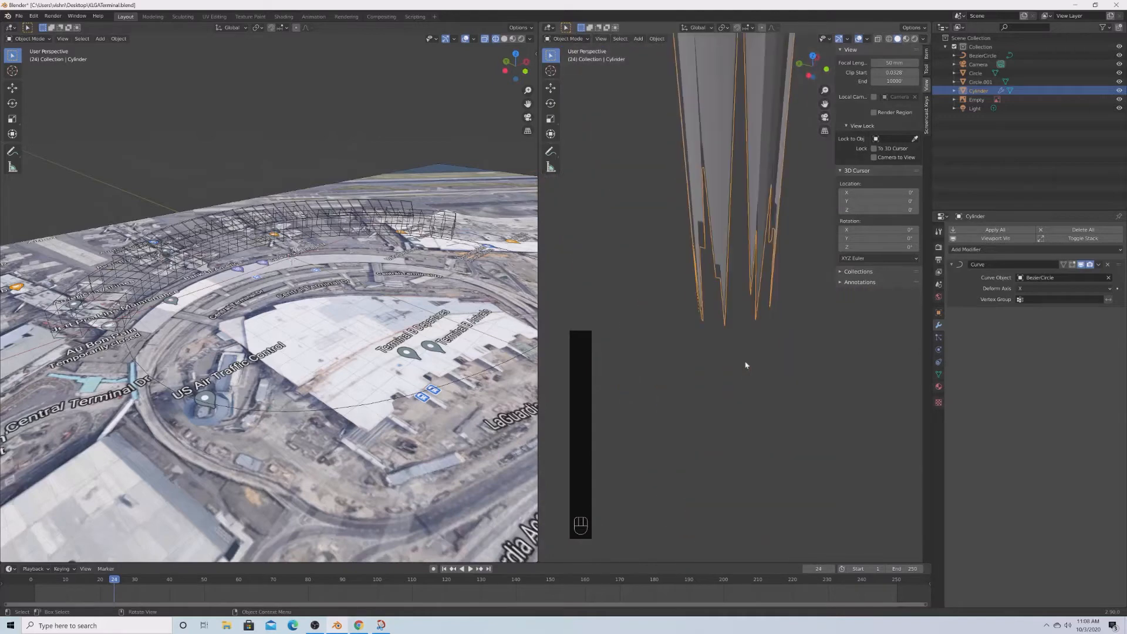
Delete the column cylinder and the BezierCircle curve, and merge the two viewports into one.
key("x")
left_click(746, 365)
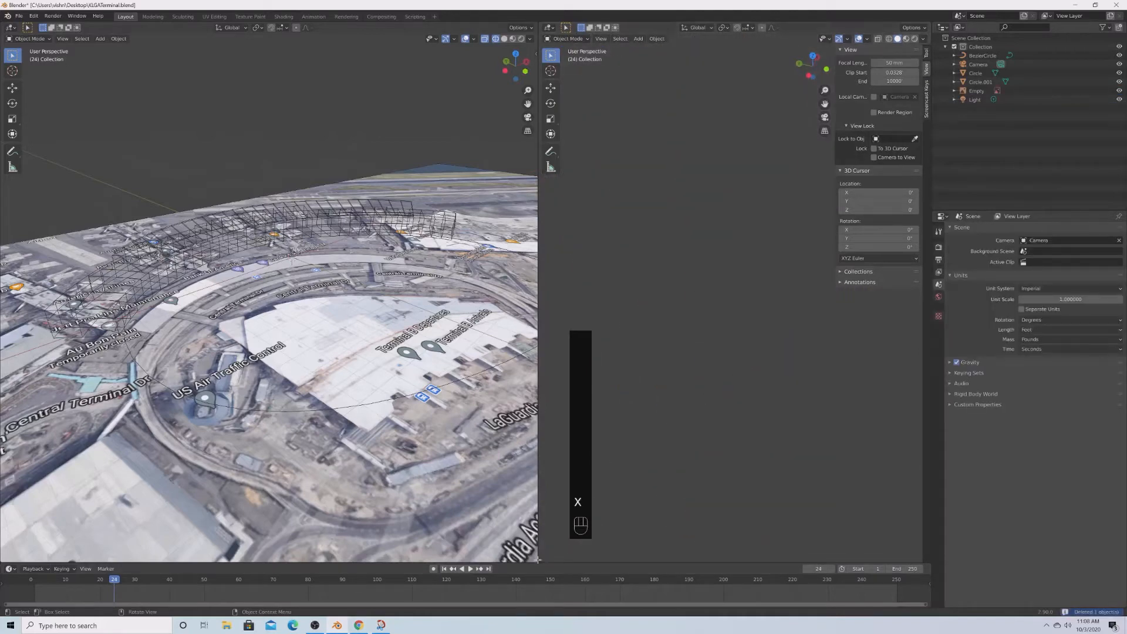
left_click_drag(537, 560, 623, 547)
left_click(982, 55)
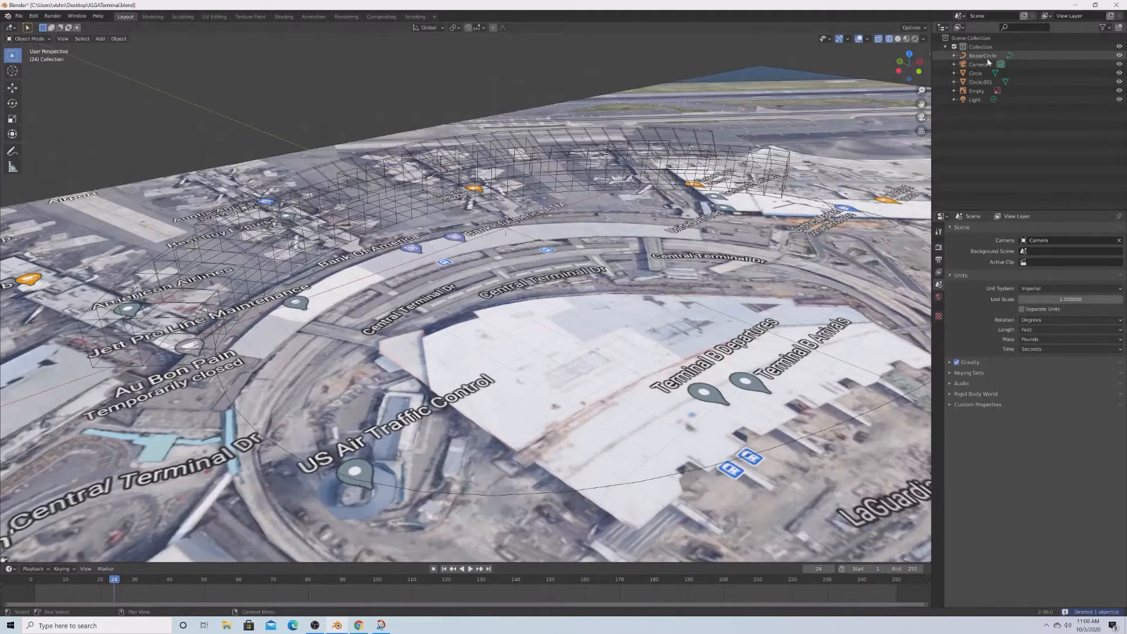
key("x")
left_click(649, 171)
Add a 32-vertex mesh cylinder with 1 ft radius and 2 ft depth at the world origin and frame it.
middle_click_drag(658, 174, 716, 202)
key("shift+a")
mouse_move(741, 203)
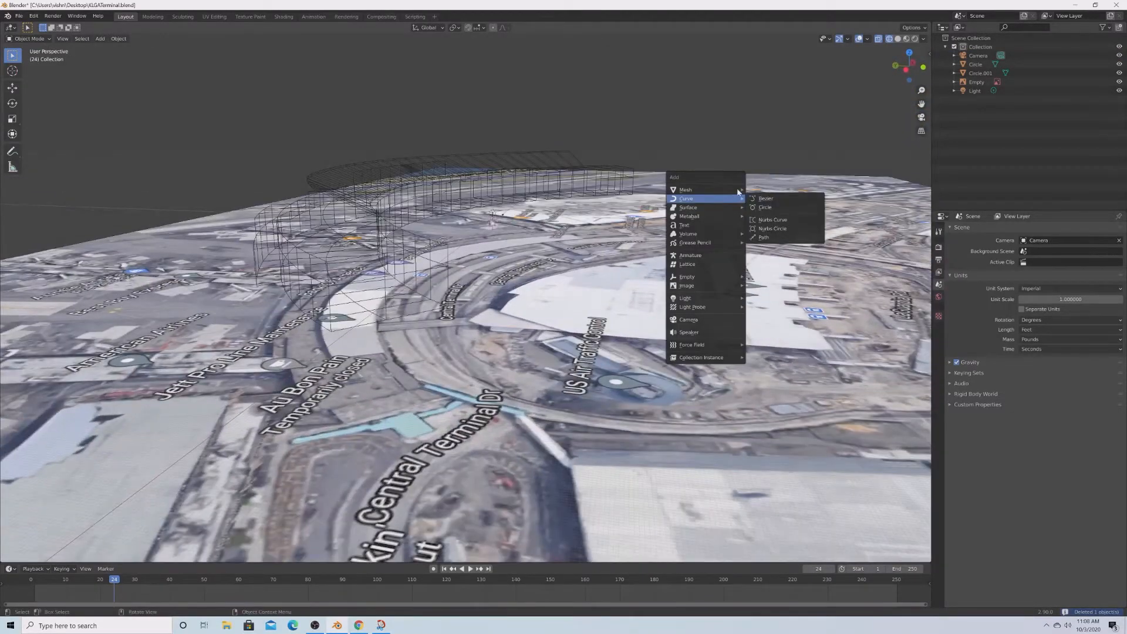
left_click(773, 234)
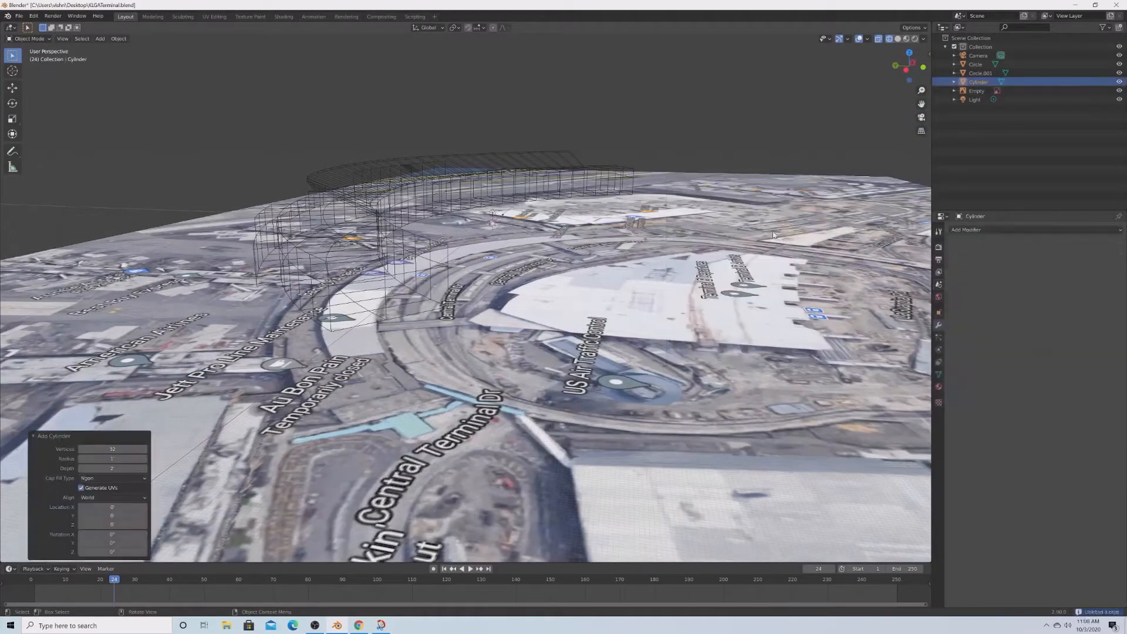
key("z")
key("KP_Decimal")
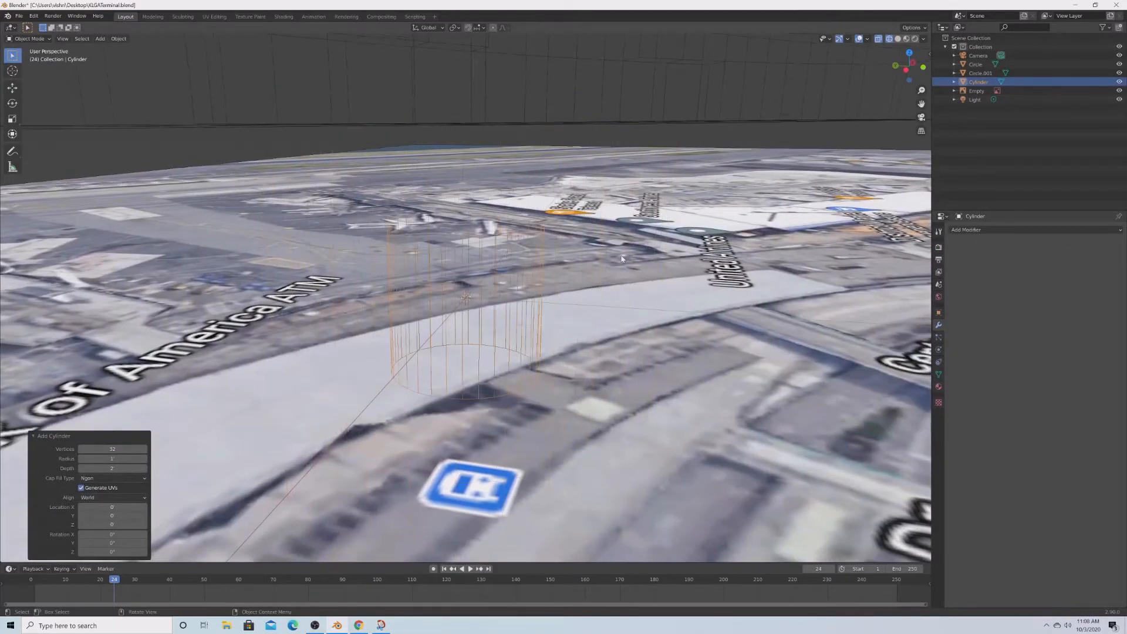
Switch the 3D viewport from wireframe to Solid shading.
key("z")
left_click(528, 249)
key("z")
left_click(556, 298)
key("z")
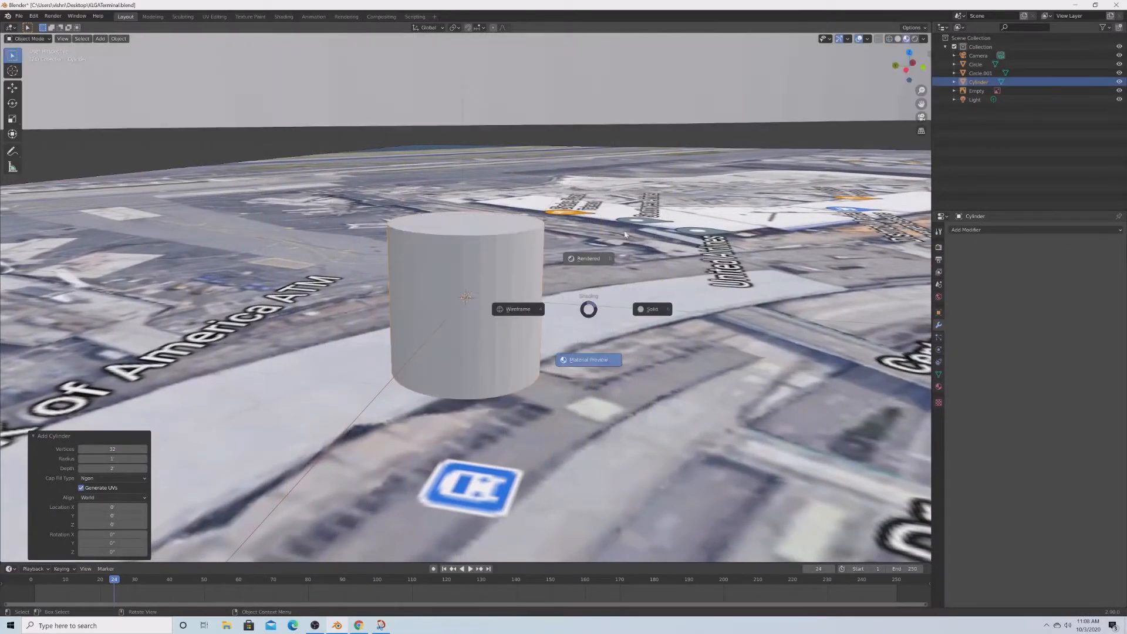
left_click(649, 310)
Split the 3D viewport in two and set one half to a wireframe top view showing the whole curved roof.
left_click_drag(2, 564, 588, 470)
key("grave")
left_click(313, 287)
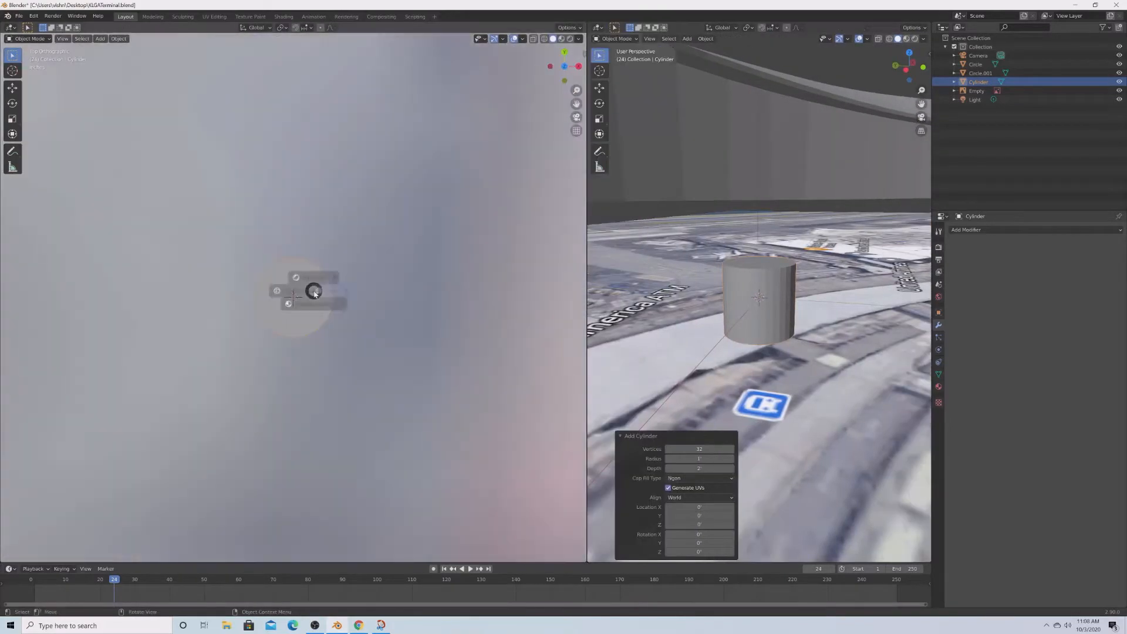
scroll(358, 317, "down", 8)
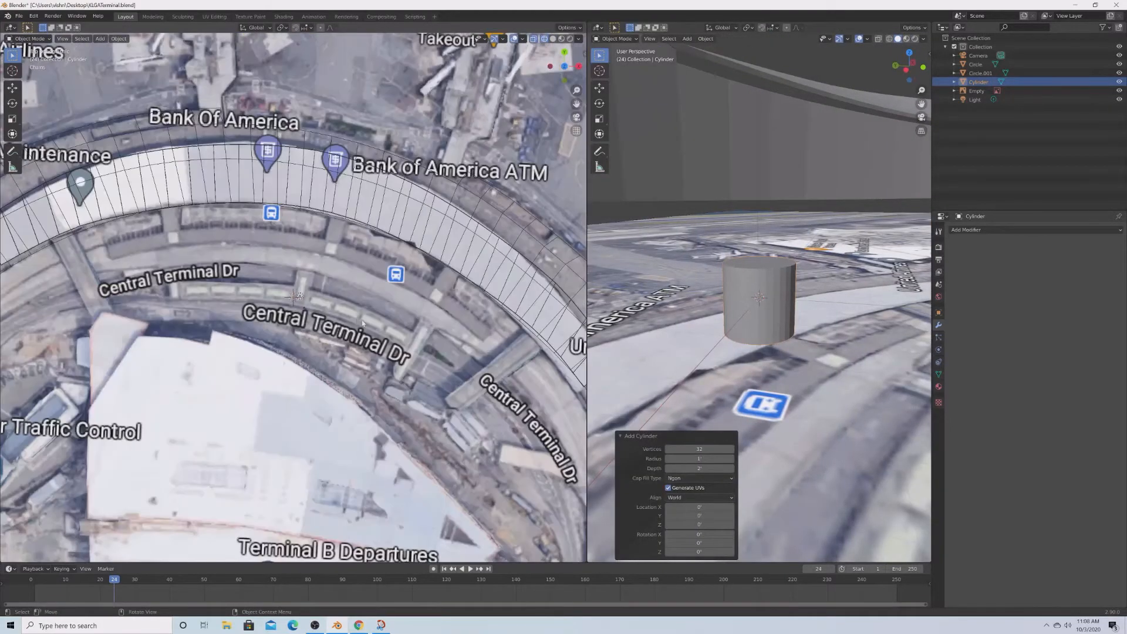
Move the cylinder to the roof's end near the United Airlines label and raise it about 101 ft along Z.
key("g")
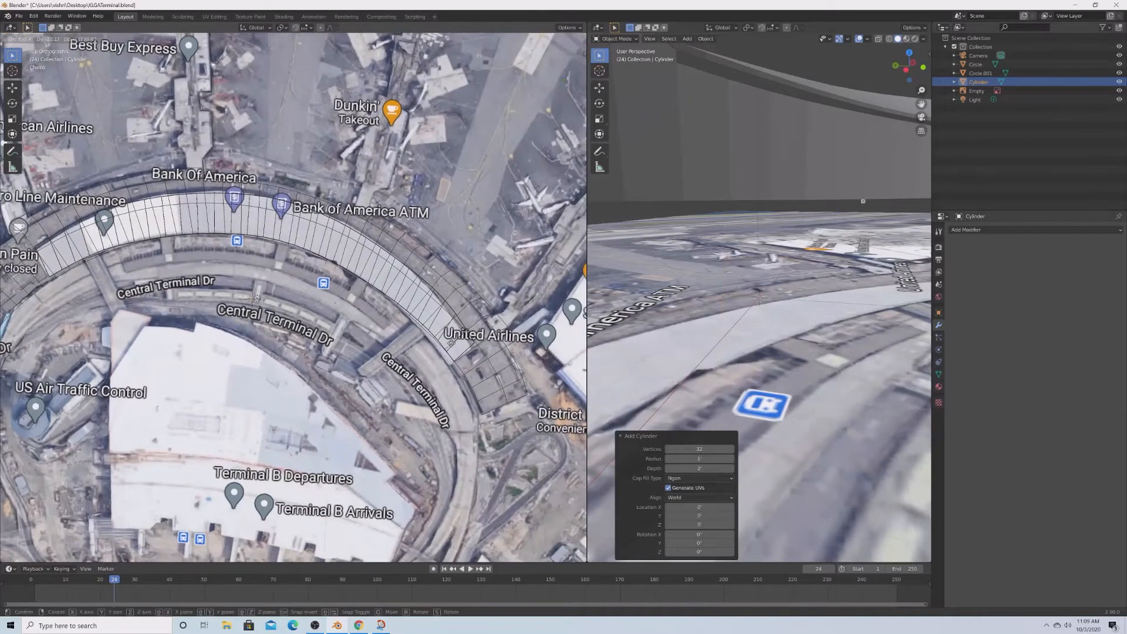
left_click(567, 389)
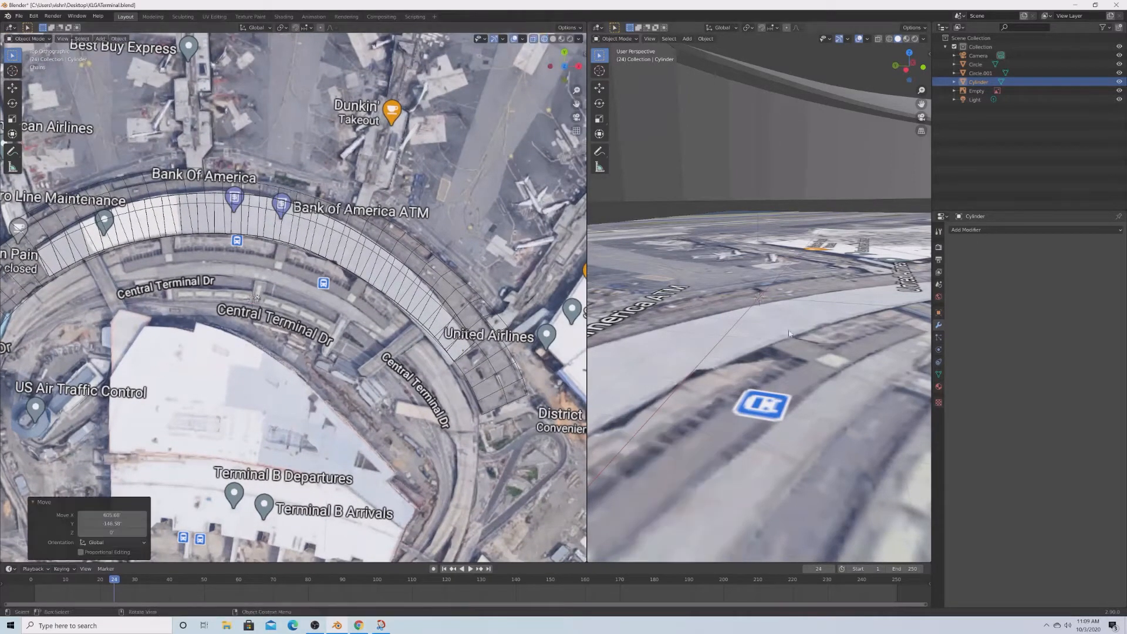
key("KP_Decimal")
middle_click_drag(726, 392, 801, 376)
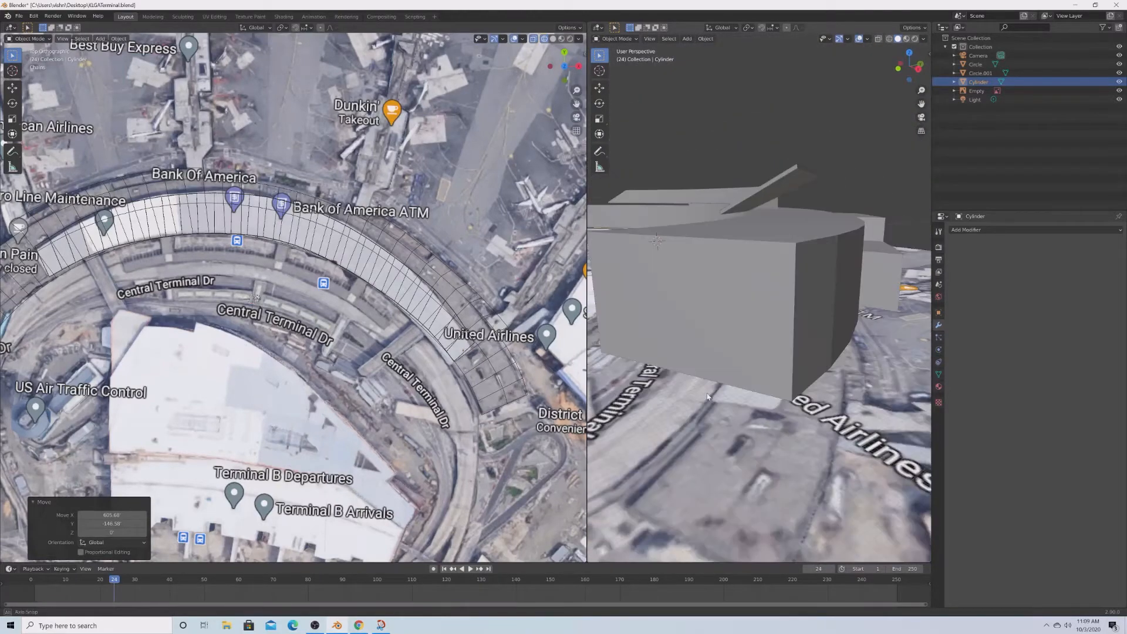
key("g")
key("z")
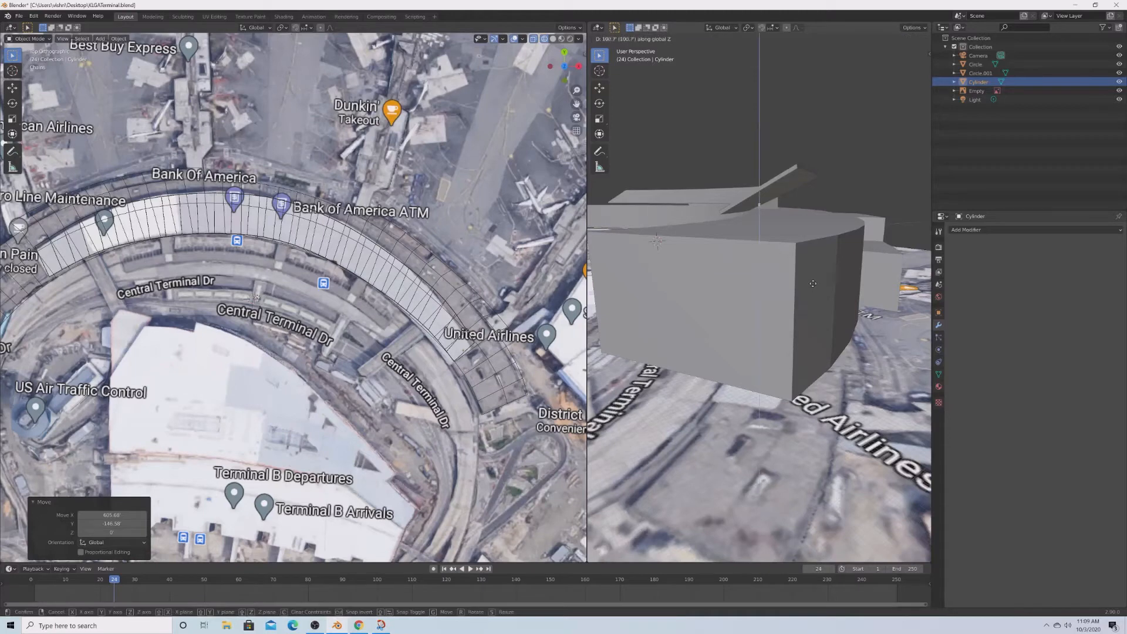
left_click(812, 285)
Stretch the cylinder along Z in two passes into a tall, thin column at the roof.
key("s")
key("z")
left_click(743, 72)
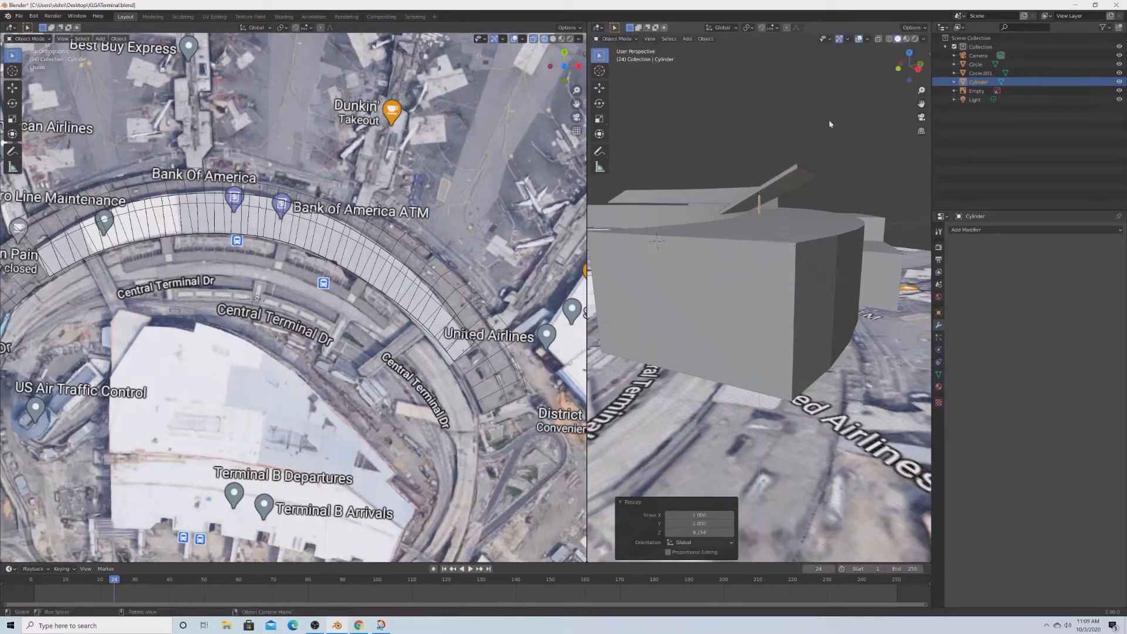
key("s")
key("z")
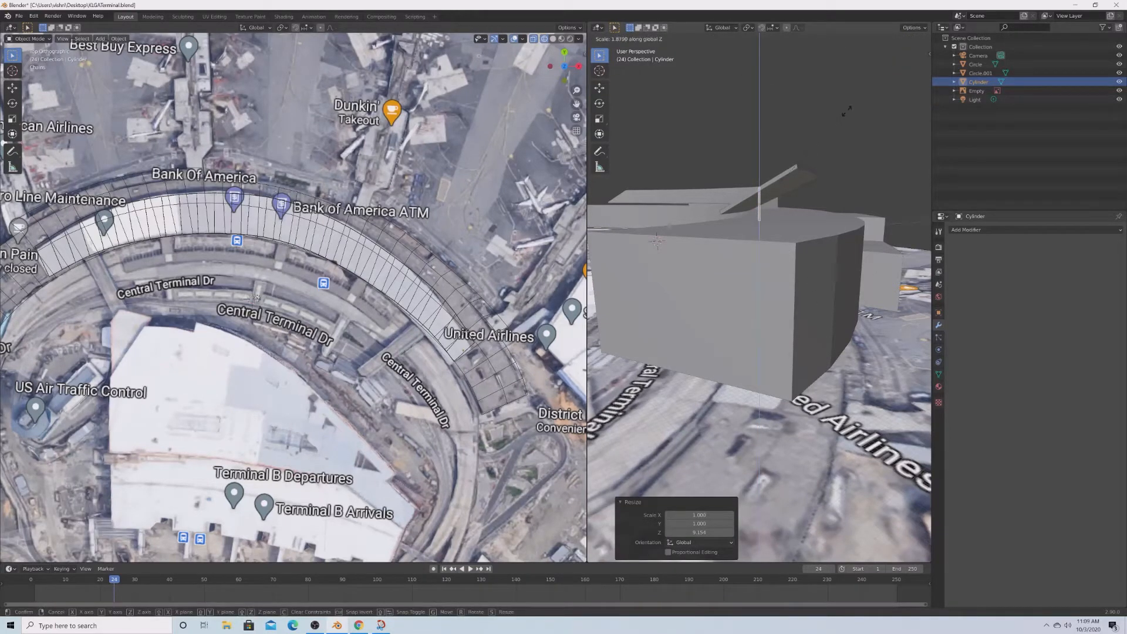
left_click(847, 111)
Thicken the column to slightly more than double in X and Y, and scale it by about 2.07 along Z.
middle_click_drag(847, 111, 766, 189)
scroll(841, 189, "up", 4)
key("shift+s")
left_click(767, 199)
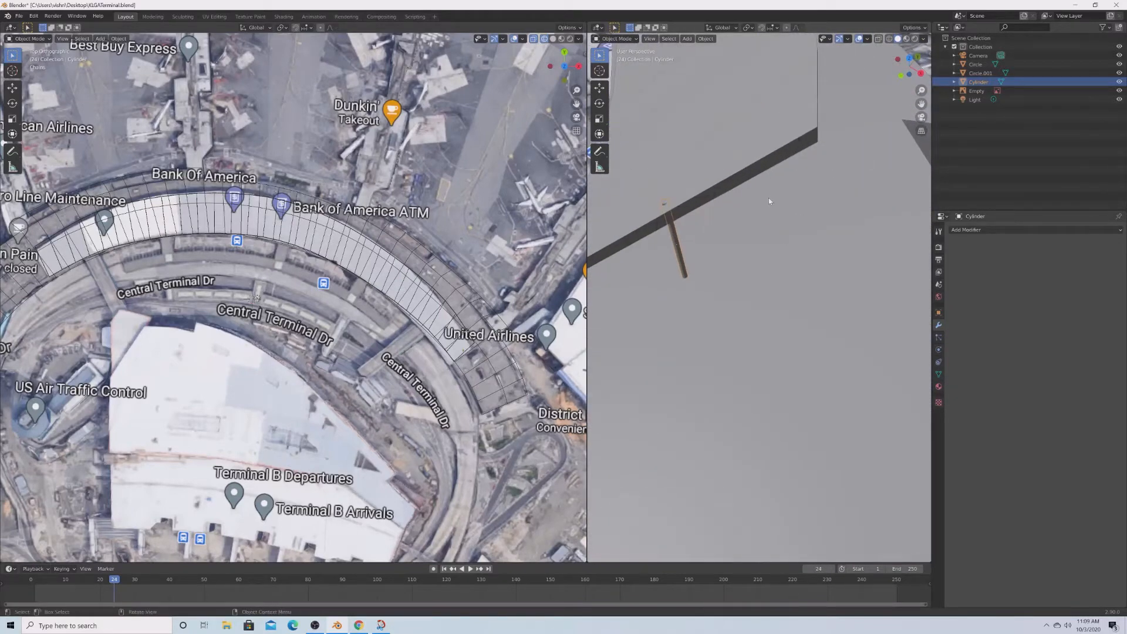
key("s")
key("shift+z")
left_click(897, 188)
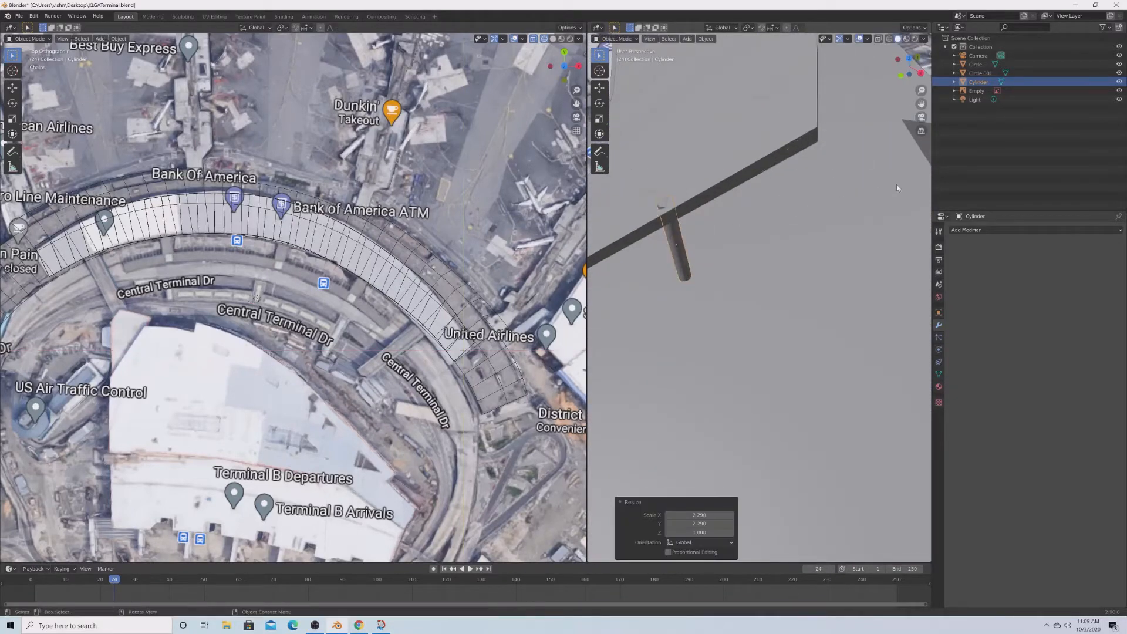
key("s")
key("z")
left_click(810, 188)
Move the column along the roof edge with Z locked, and shorten it along Z to fit between building and roof.
middle_click_drag(810, 189, 750, 200)
key("g")
key("shift+z")
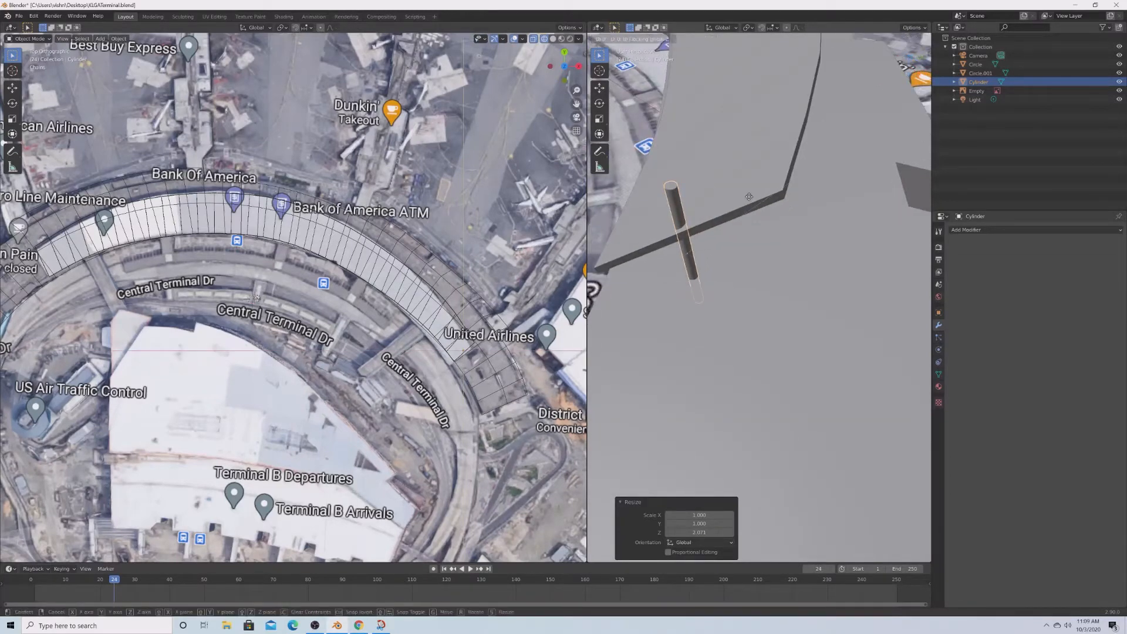
left_click(790, 190)
key("s")
key("z")
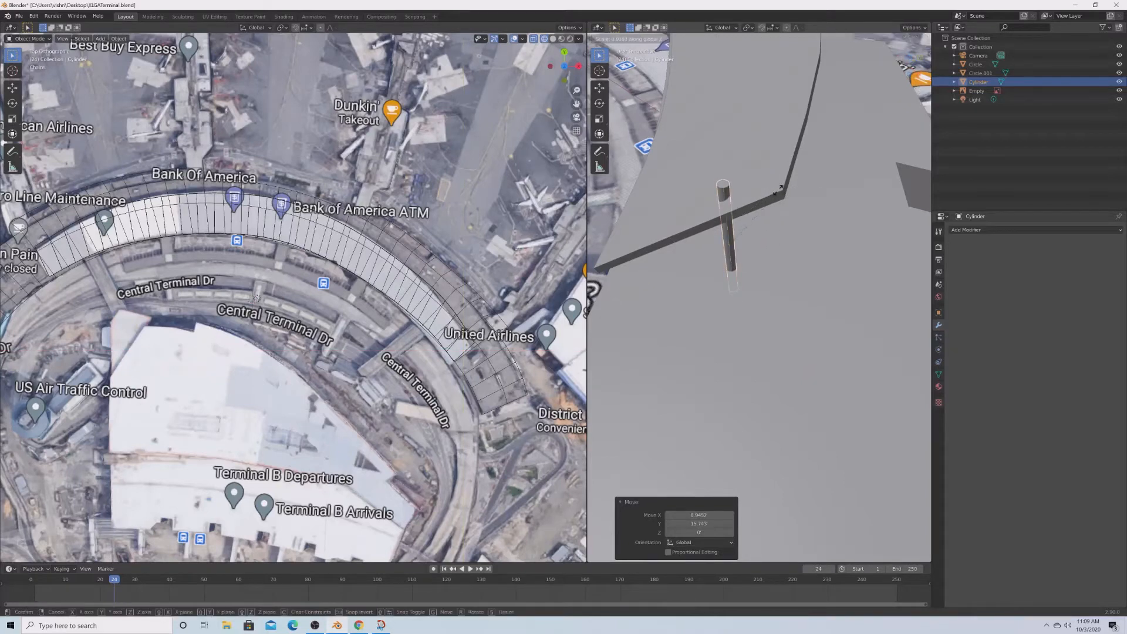
left_click(752, 193)
Duplicate the column twice, spacing the copies northwest along the curved roof from the United Airlines end.
middle_click_drag(750, 194, 771, 254)
key("alt+a")
left_click(749, 262)
left_click(749, 262)
scroll(421, 261, "up", 4)
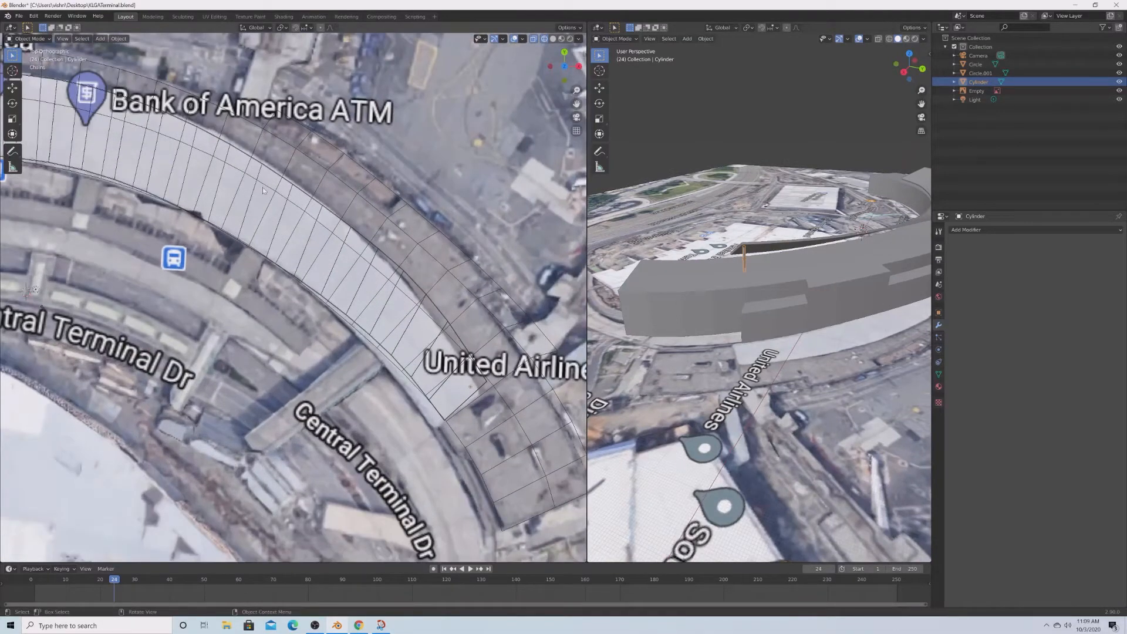
key("shift+d")
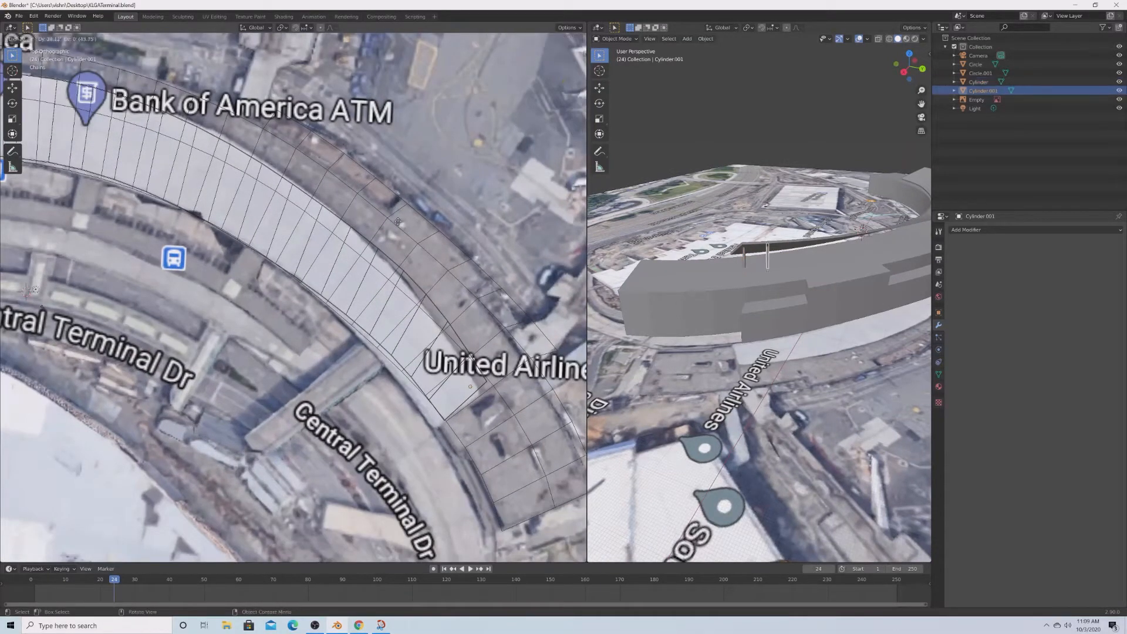
left_click(350, 151)
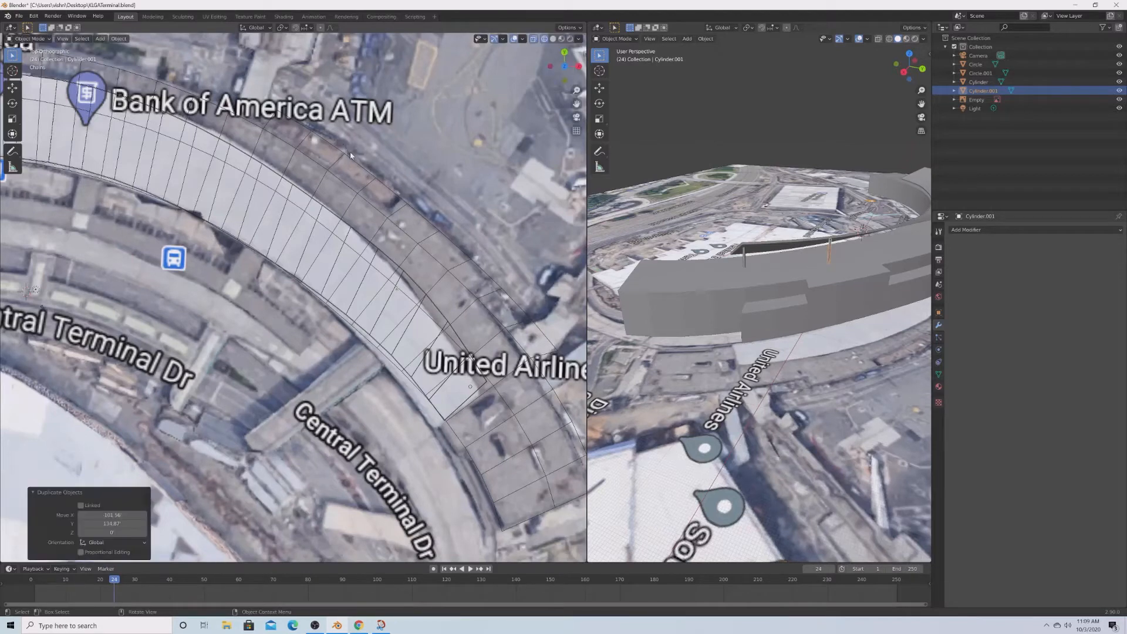
key("shift+d")
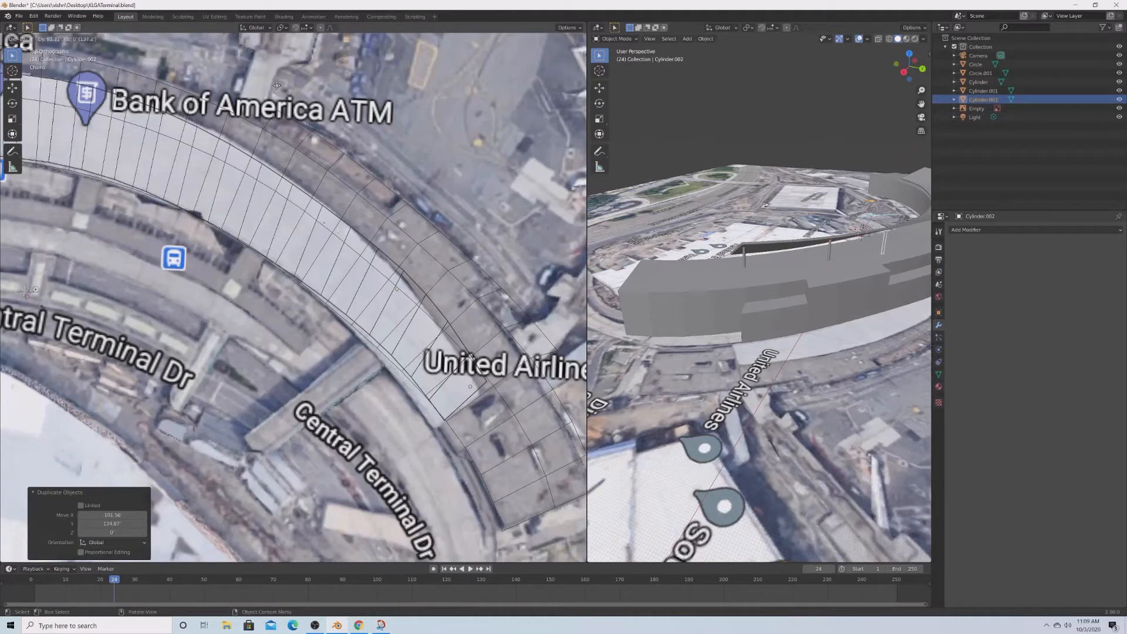
left_click(270, 82)
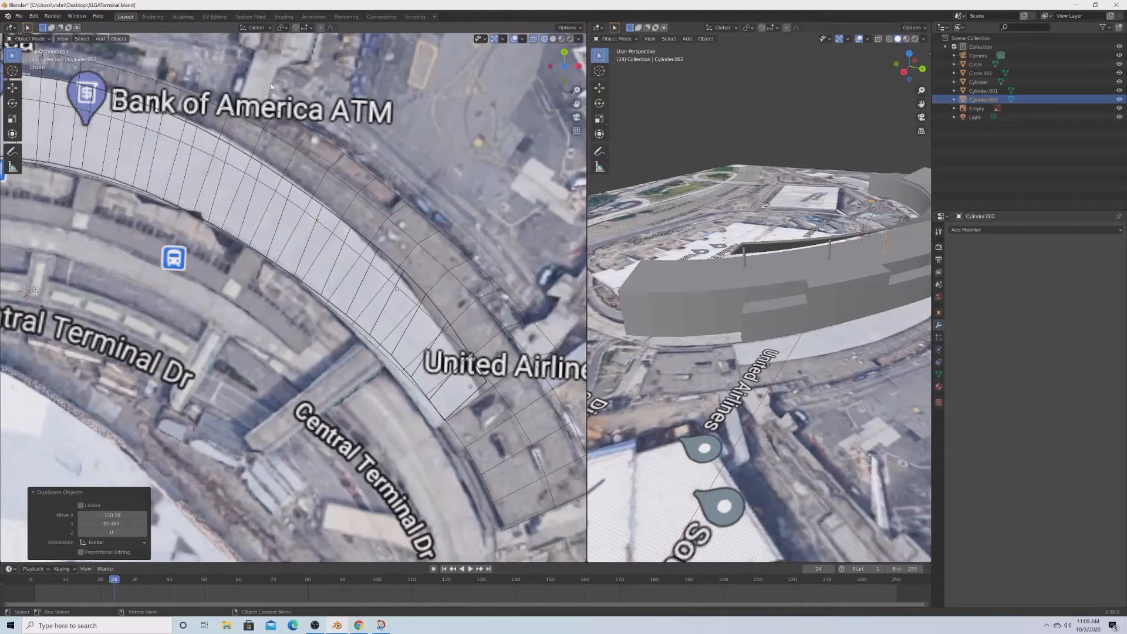
Nudge the second column copy slightly southwest in plan to line it up under the roof edge.
middle_click_drag(273, 88, 358, 163, "shift")
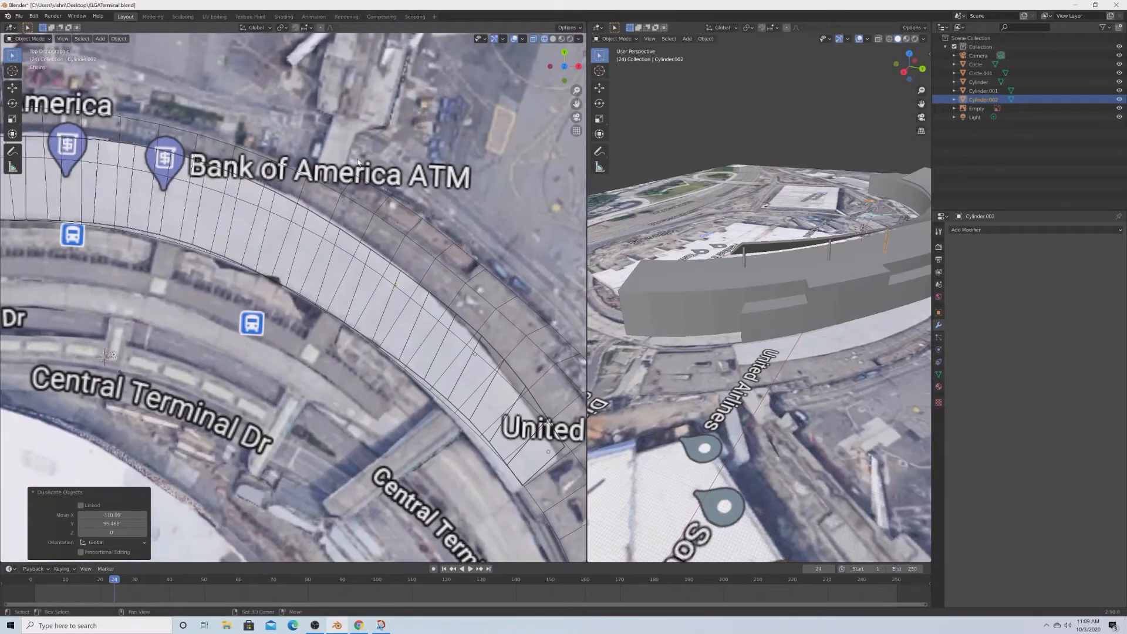
scroll(746, 276, "up", 10)
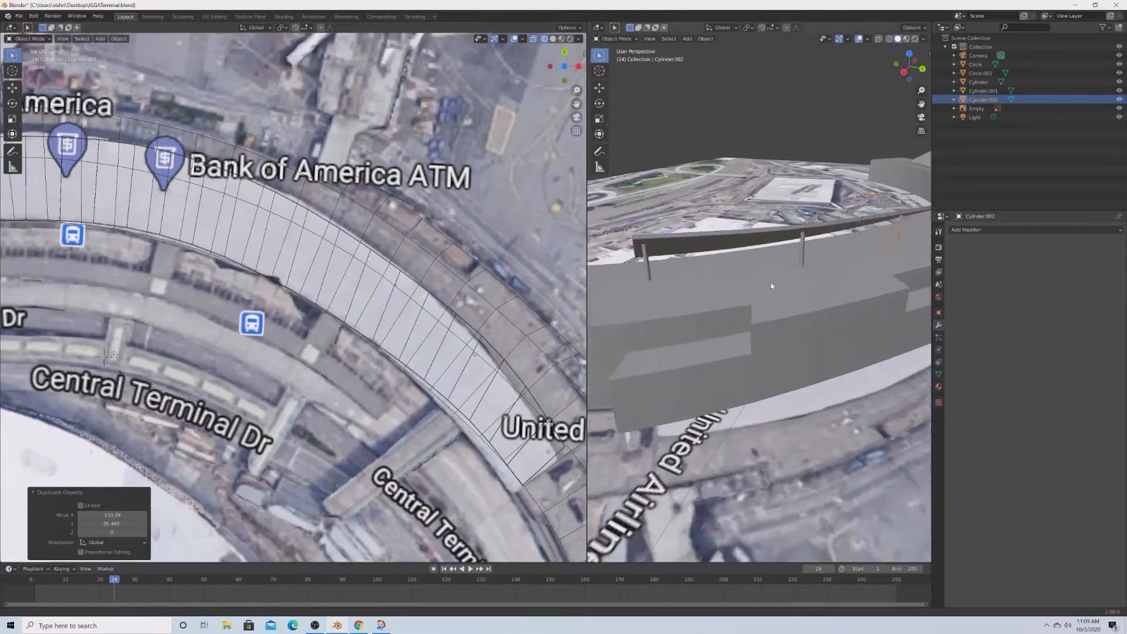
middle_click_drag(767, 261, 611, 303)
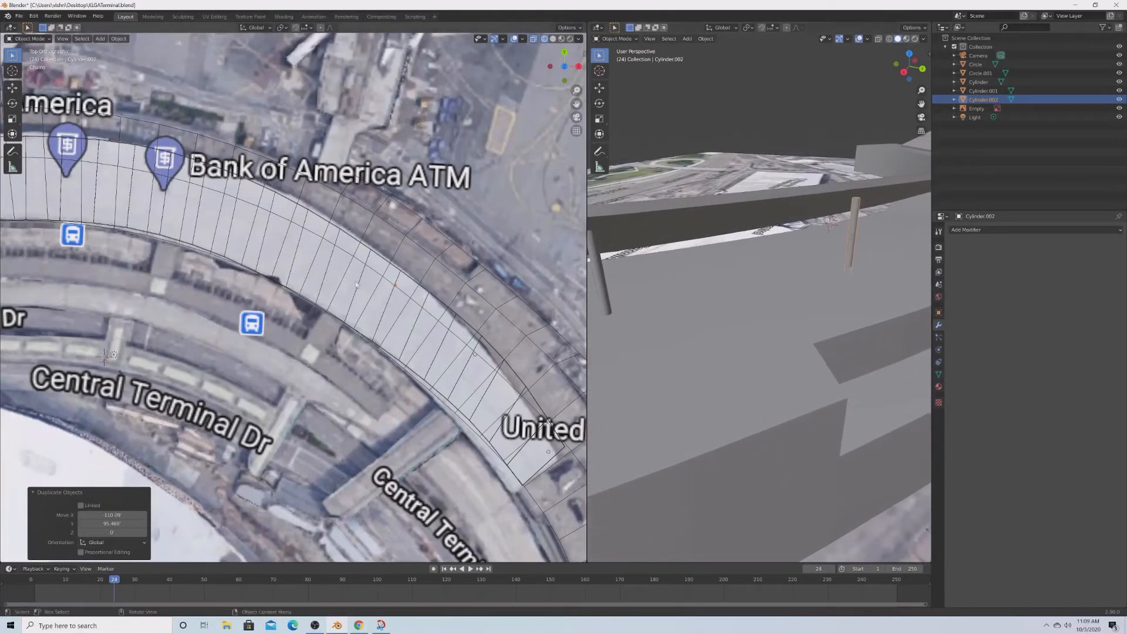
key("g")
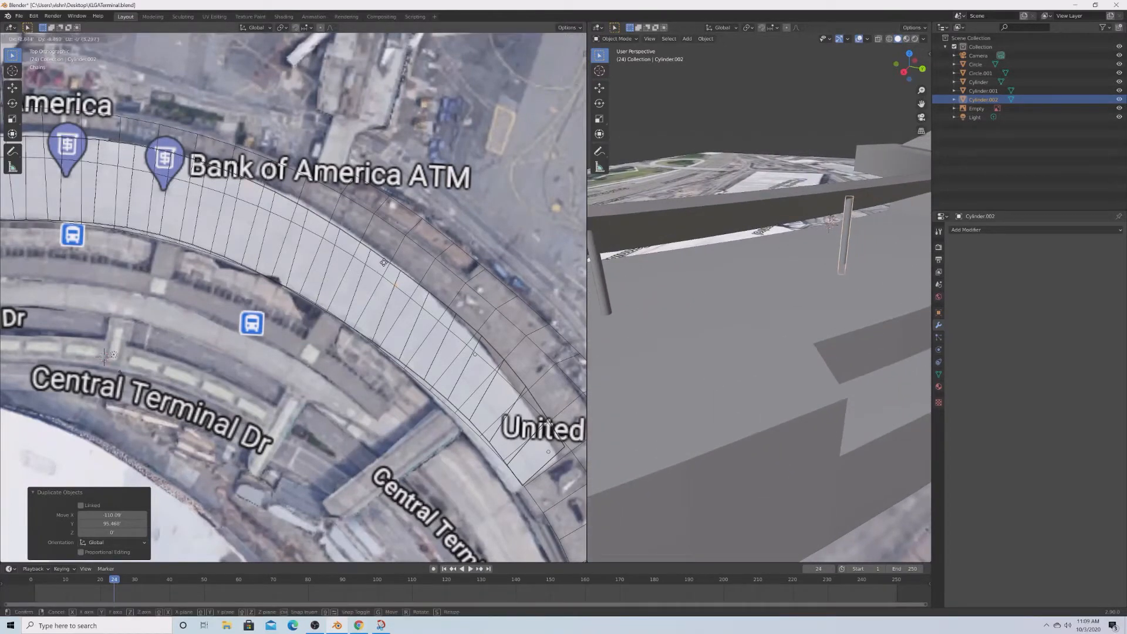
left_click(383, 263)
Duplicate the column further northwest along the roof and shift the copy with Z locked to sit beneath the roof edge.
key("shift+d")
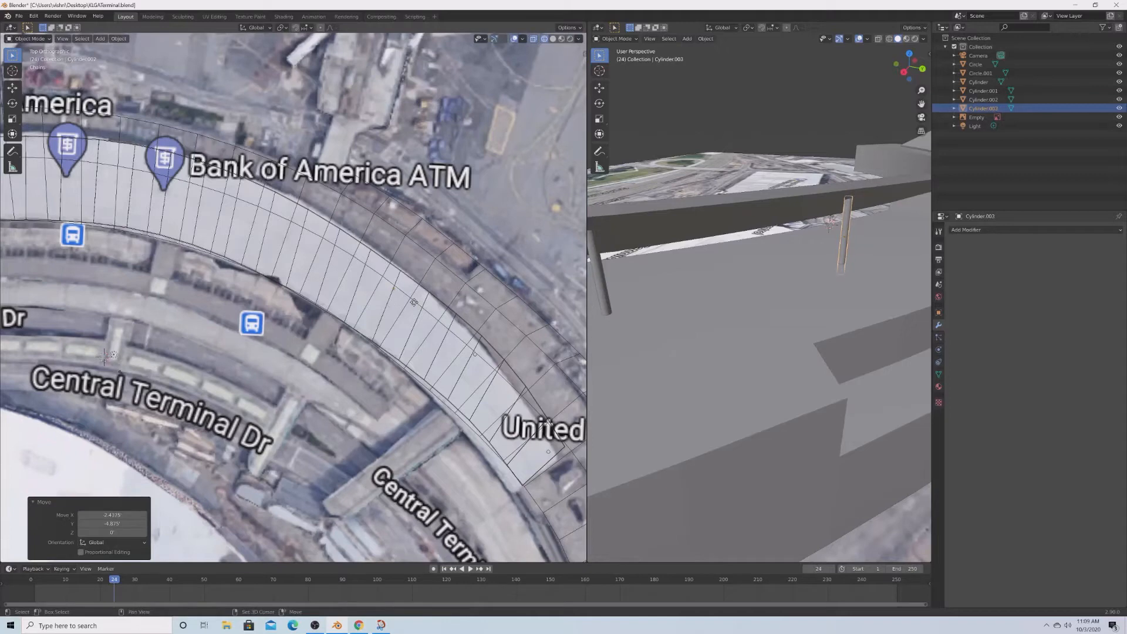
left_click(268, 219)
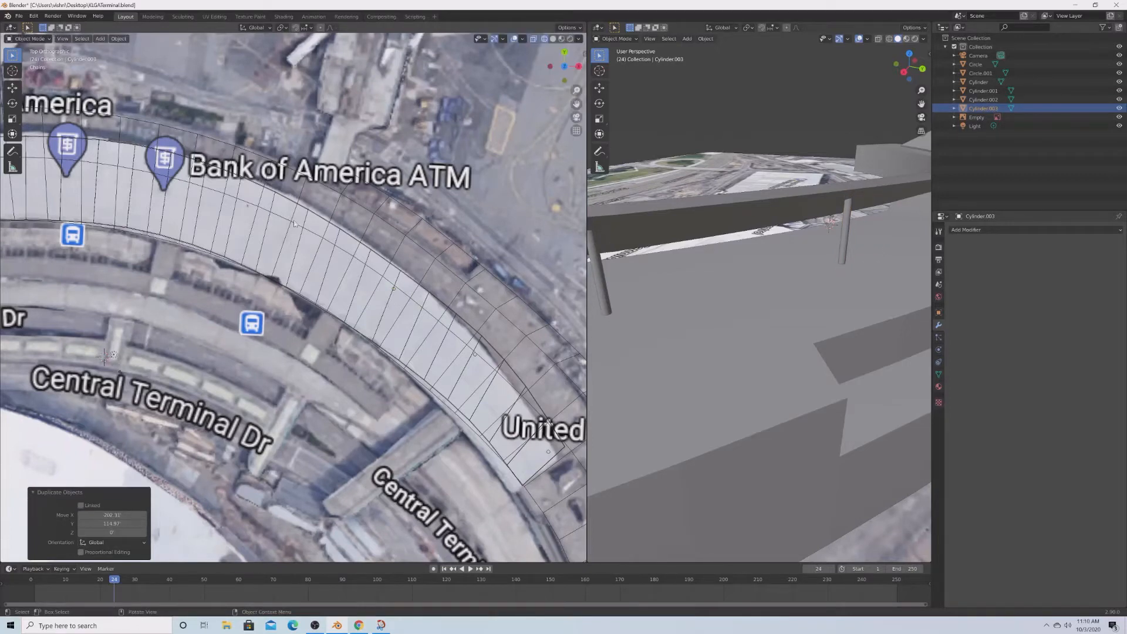
scroll(850, 270, "down", 4)
middle_click_drag(851, 270, 681, 279, "shift")
middle_click_drag(916, 337, 734, 337)
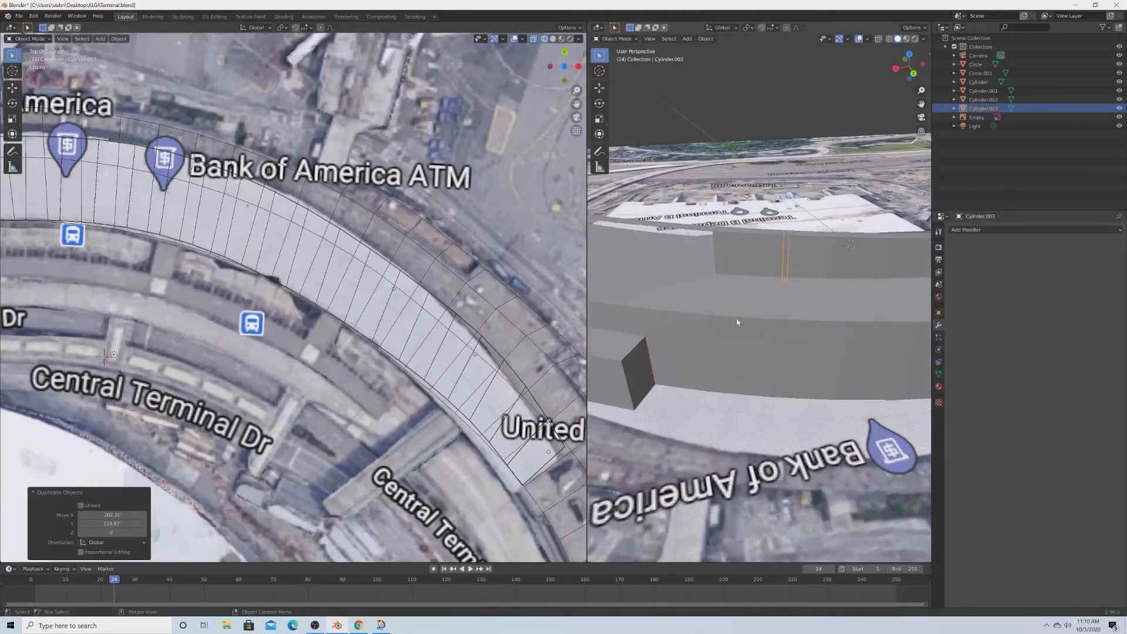
key("g")
key("shift+z")
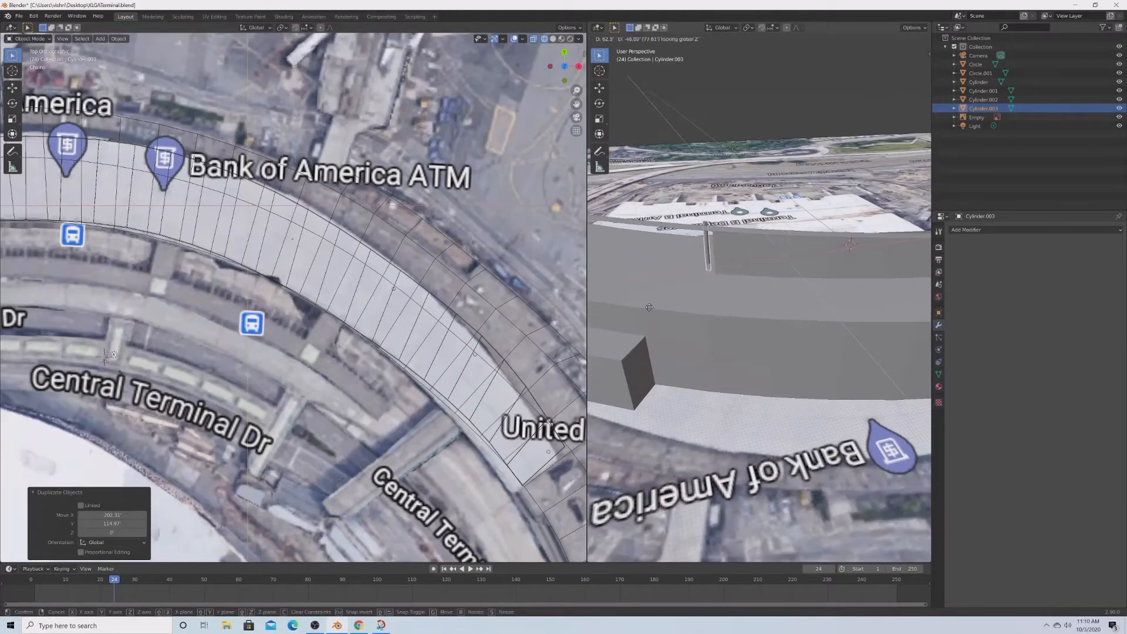
left_click(656, 316)
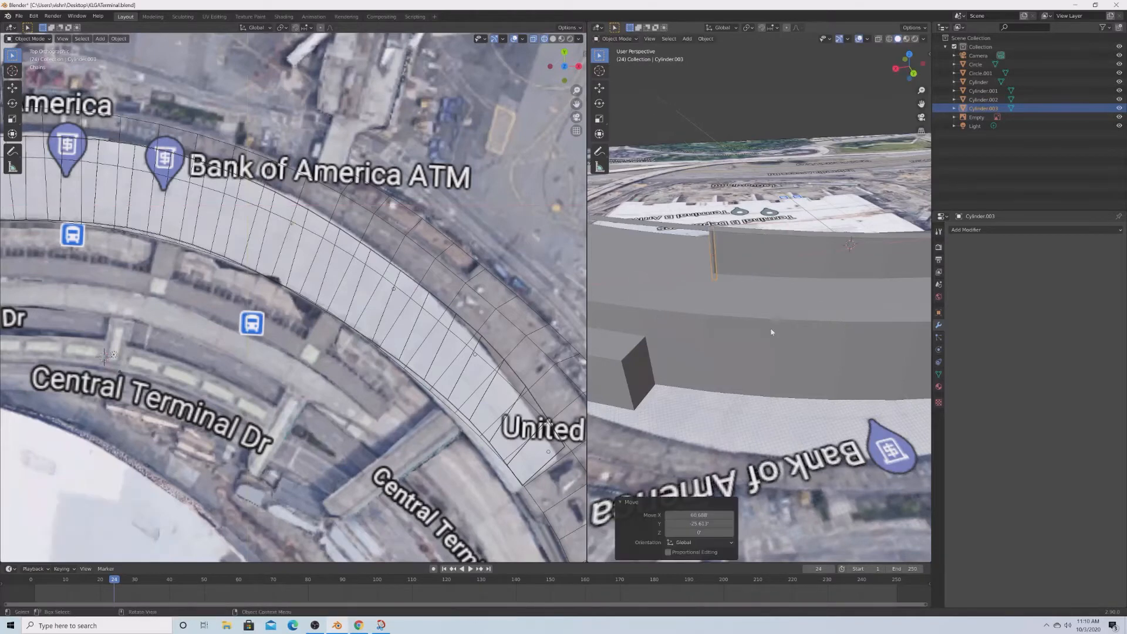
Duplicate the third column copy with Z locked, placing the new one about 468 ft west near the Jett Pro Line Maintenance label.
middle_click_drag(773, 329, 819, 320)
key("alt+a")
left_click(630, 302)
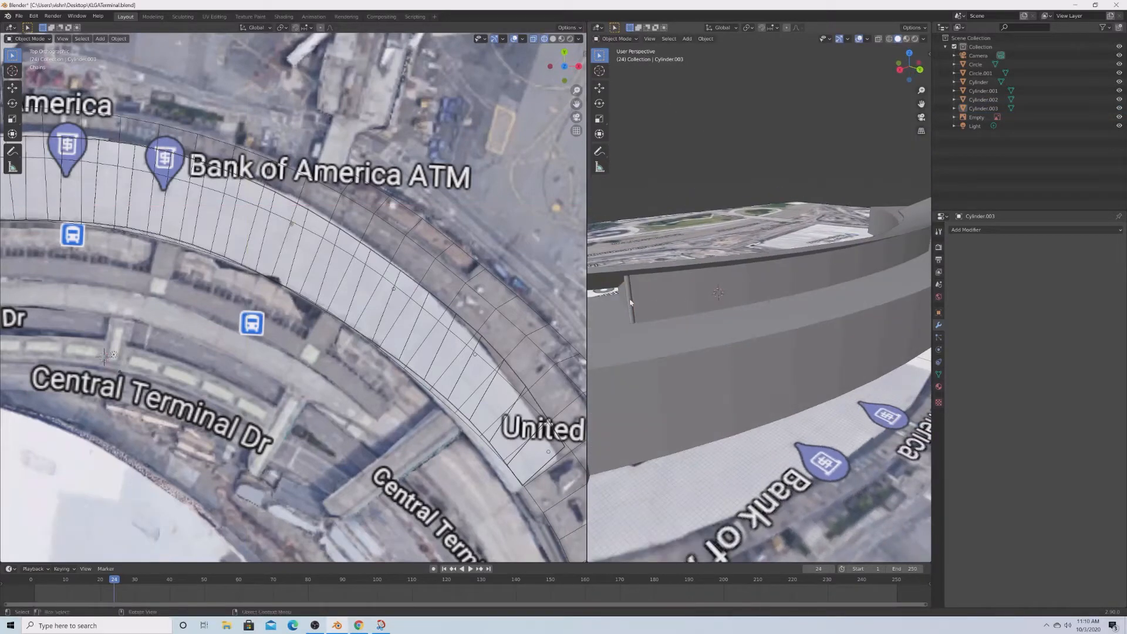
middle_click_drag(207, 270, 516, 372, "shift")
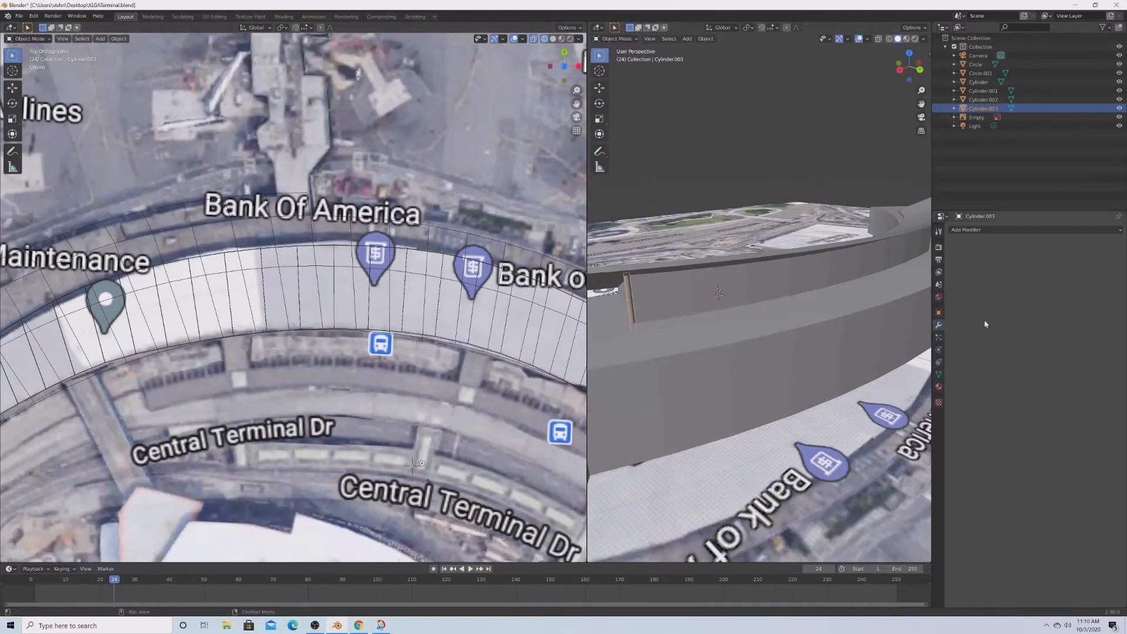
scroll(882, 319, "down", 2)
middle_click_drag(879, 320, 613, 341)
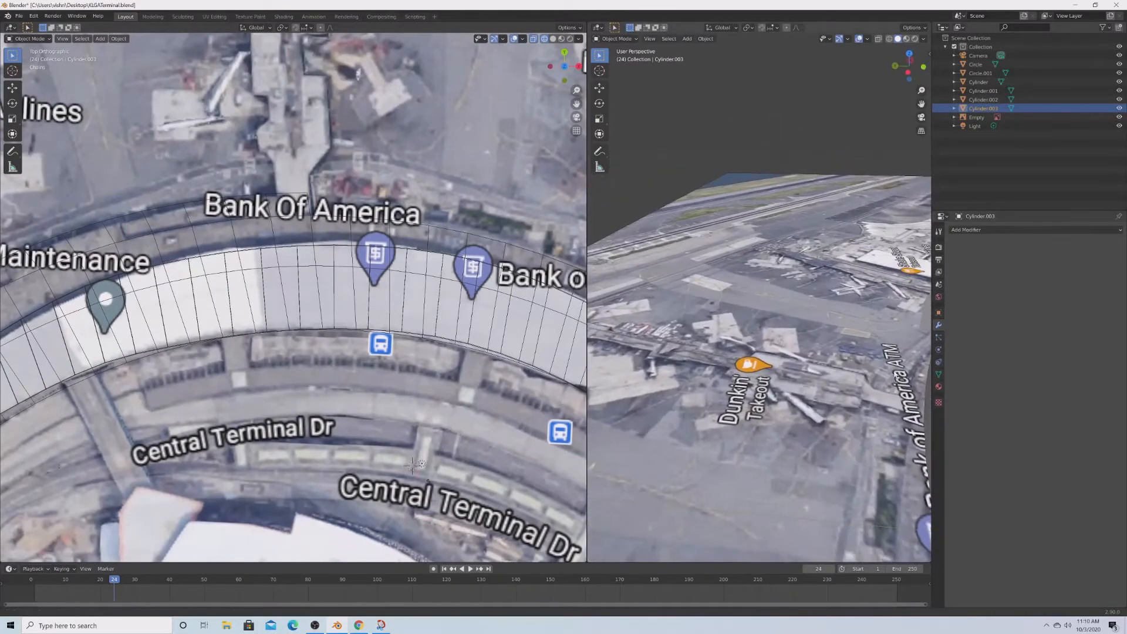
middle_click_drag(834, 376, 822, 308, "shift")
scroll(767, 301, "down", 3)
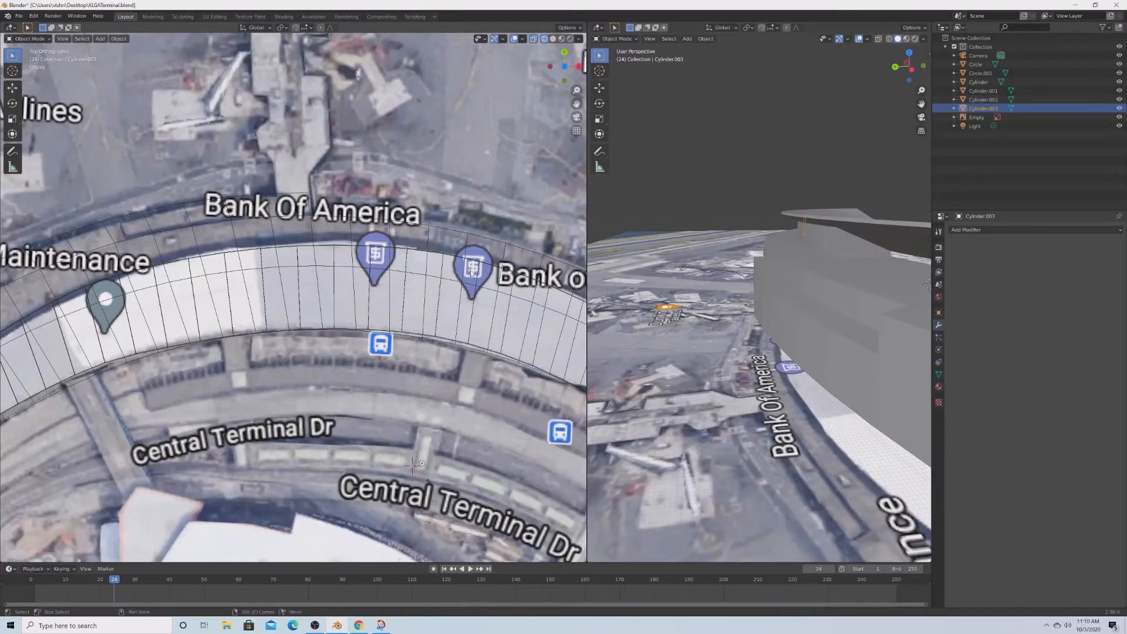
key("shift+d")
key("shift+z")
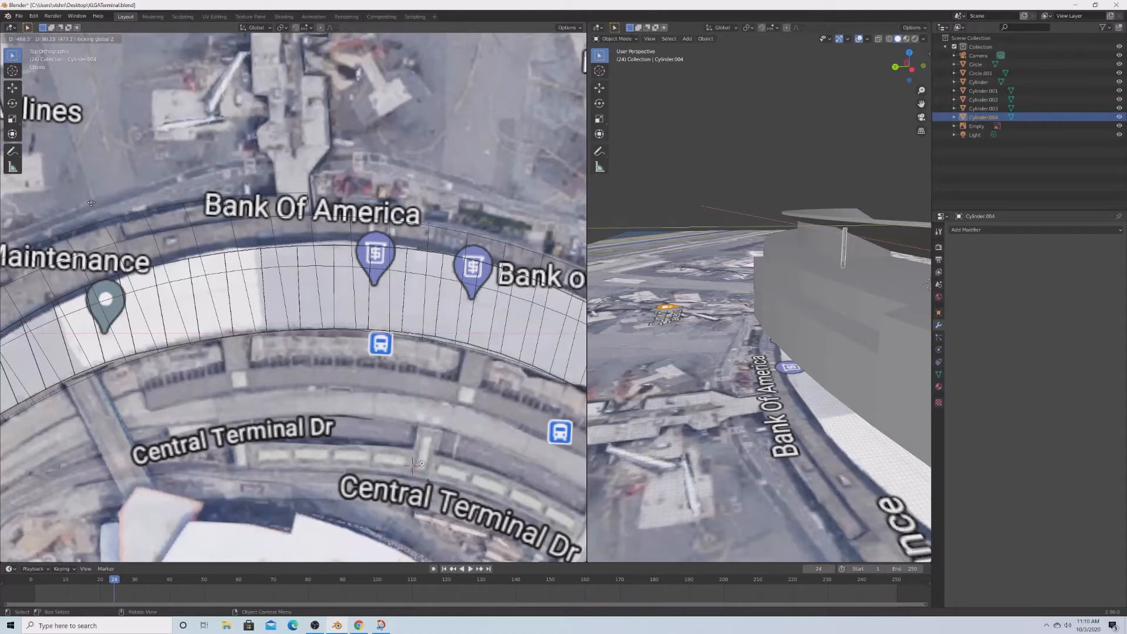
left_click(91, 203)
Duplicate the column three more times, spacing the copies southwest beneath the roof toward its Au Bon Pain end.
middle_click_drag(823, 340, 726, 320)
middle_click_drag(207, 349, 403, 297, "shift")
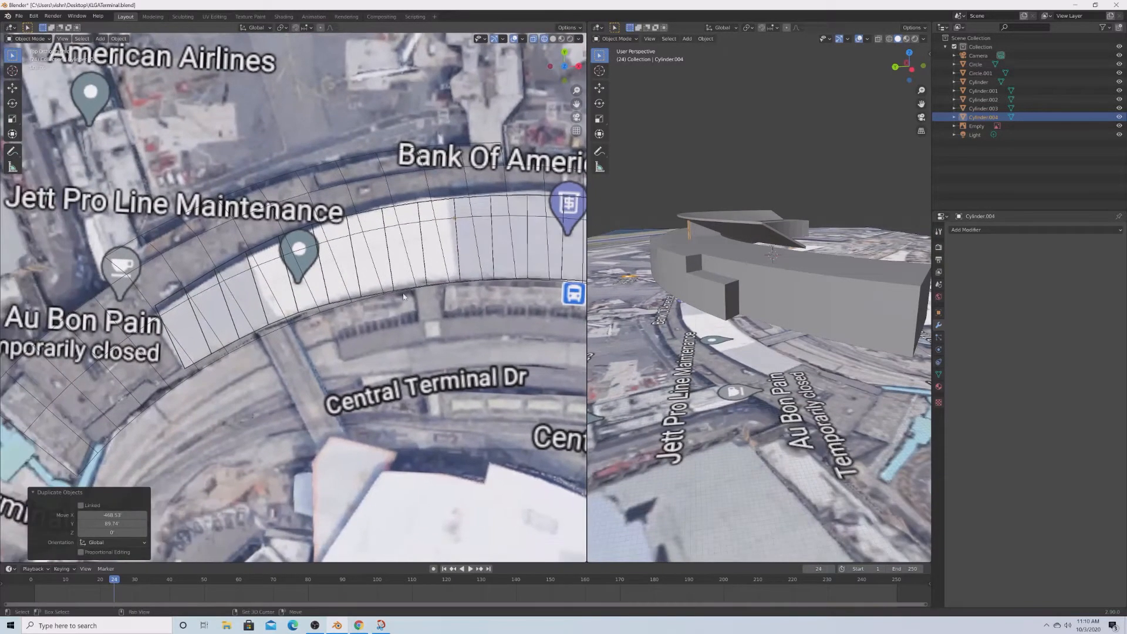
key("shift+d")
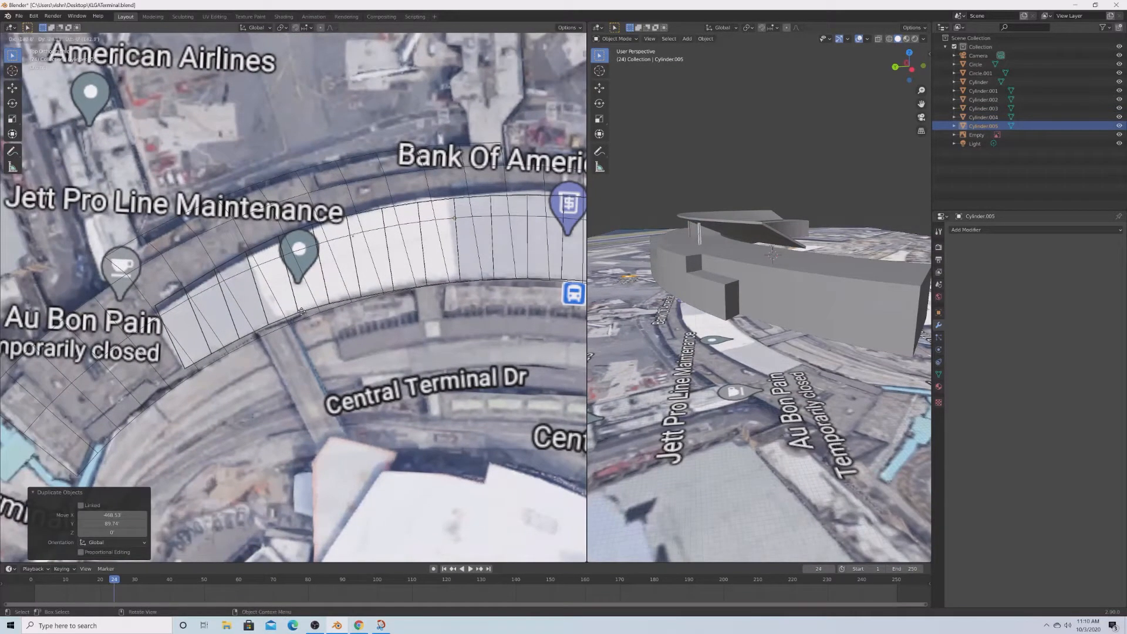
left_click(299, 310)
key("shift+d")
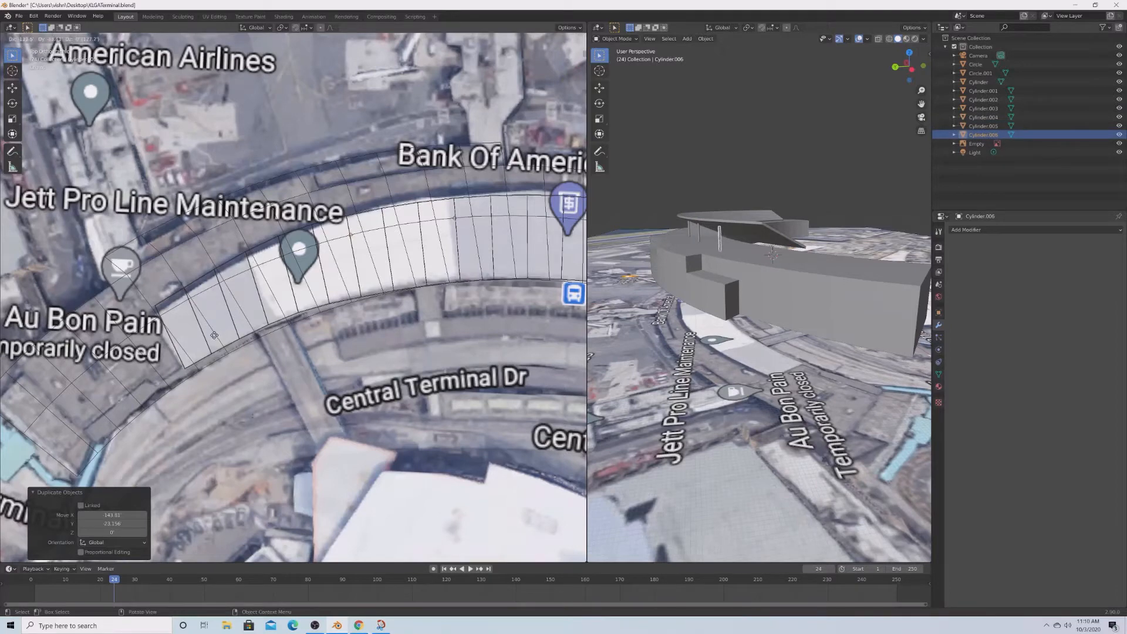
left_click(215, 339)
key("shift+d")
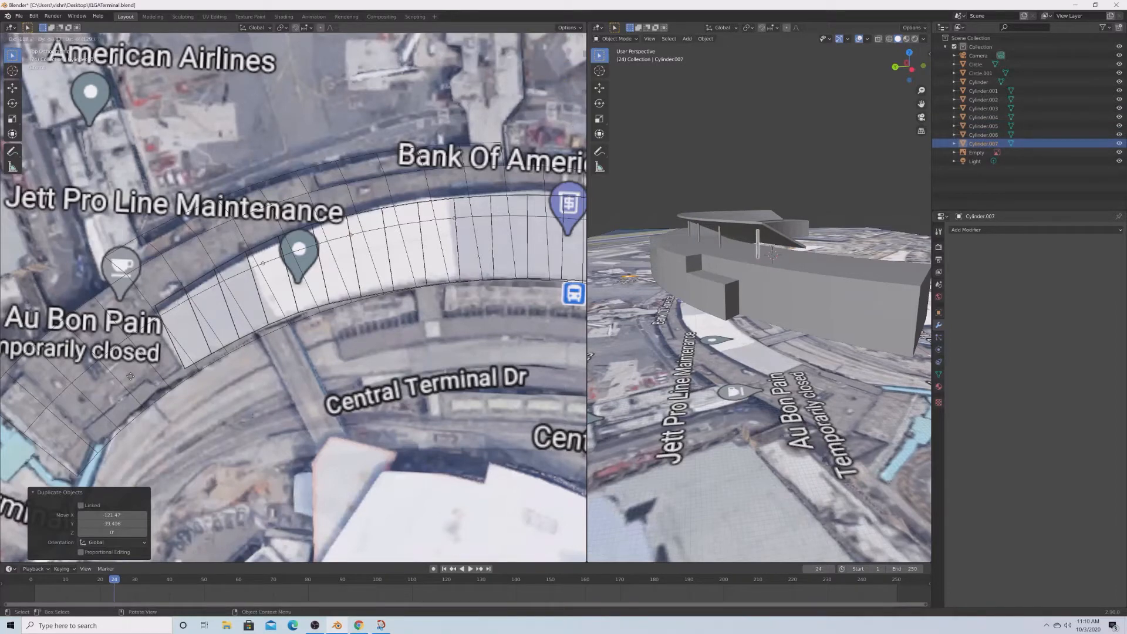
left_click(133, 376)
Nudge the last column copy slightly in plan with Z locked so it sits under the roof's western end.
scroll(694, 298, "up", 5)
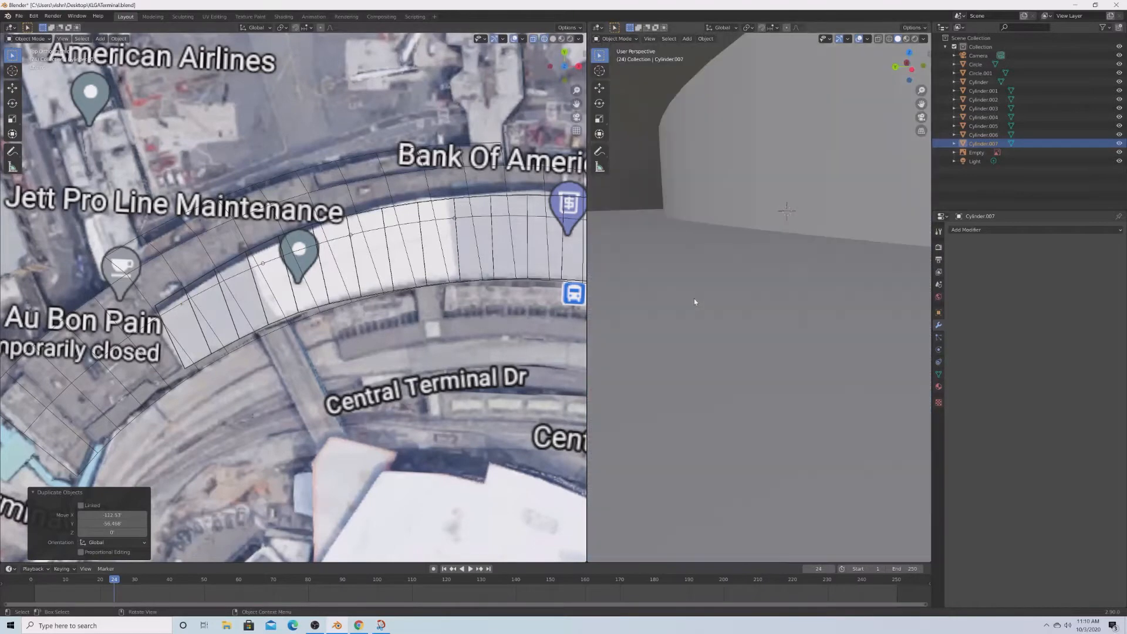
scroll(694, 301, "down", 3)
key("g")
key("shift+z")
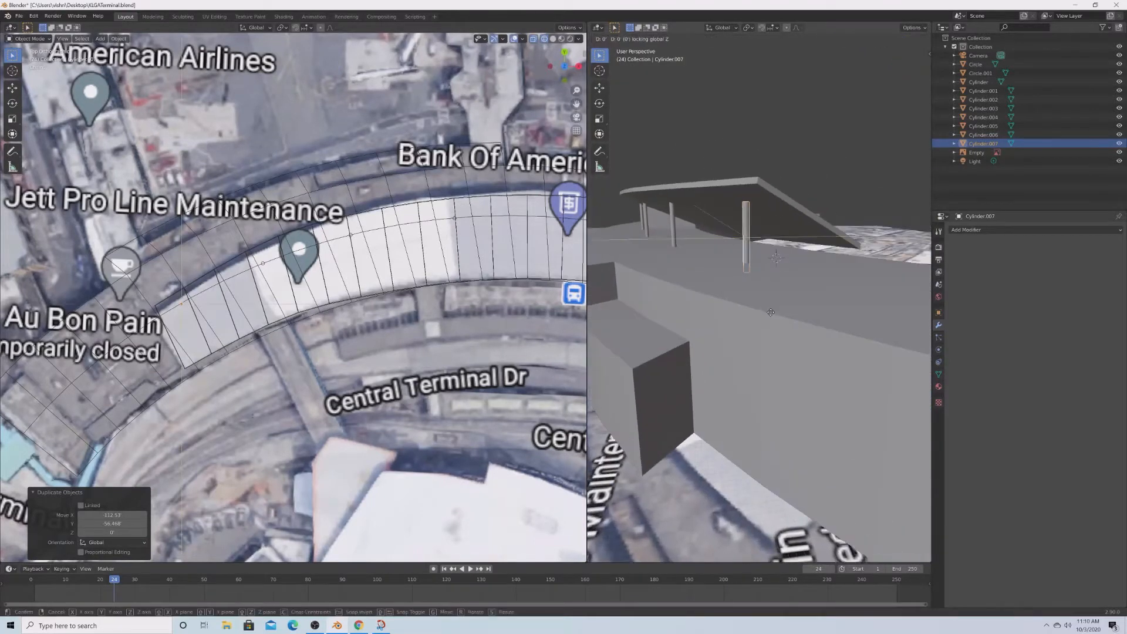
left_click(780, 306)
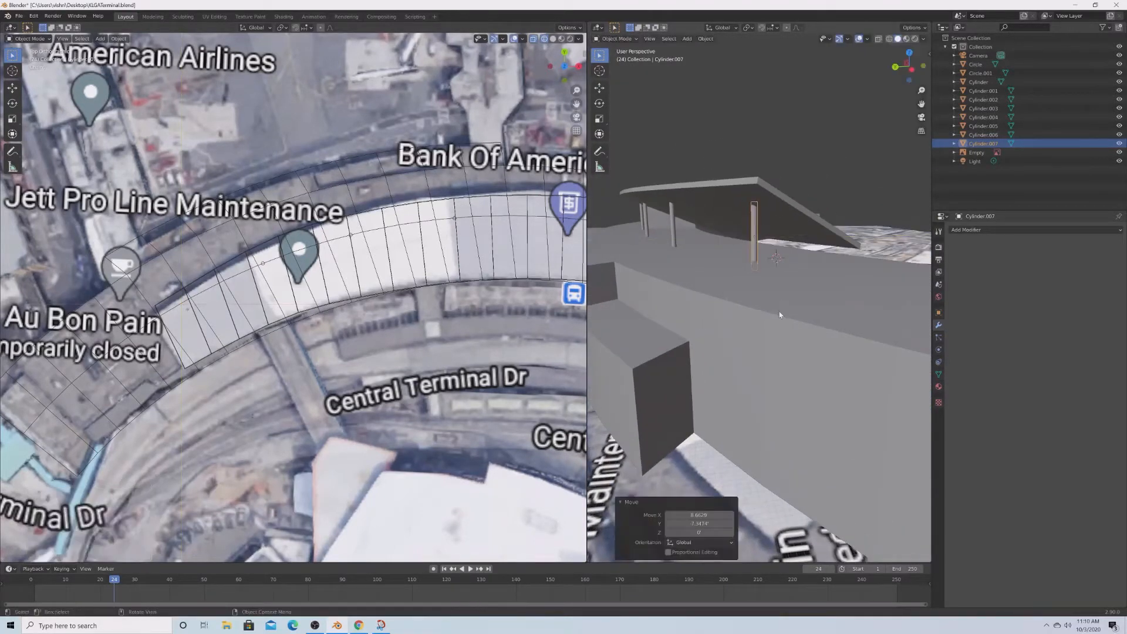
Save the terminal project file.
middle_click_drag(781, 306, 927, 323)
key("ctrl+s")
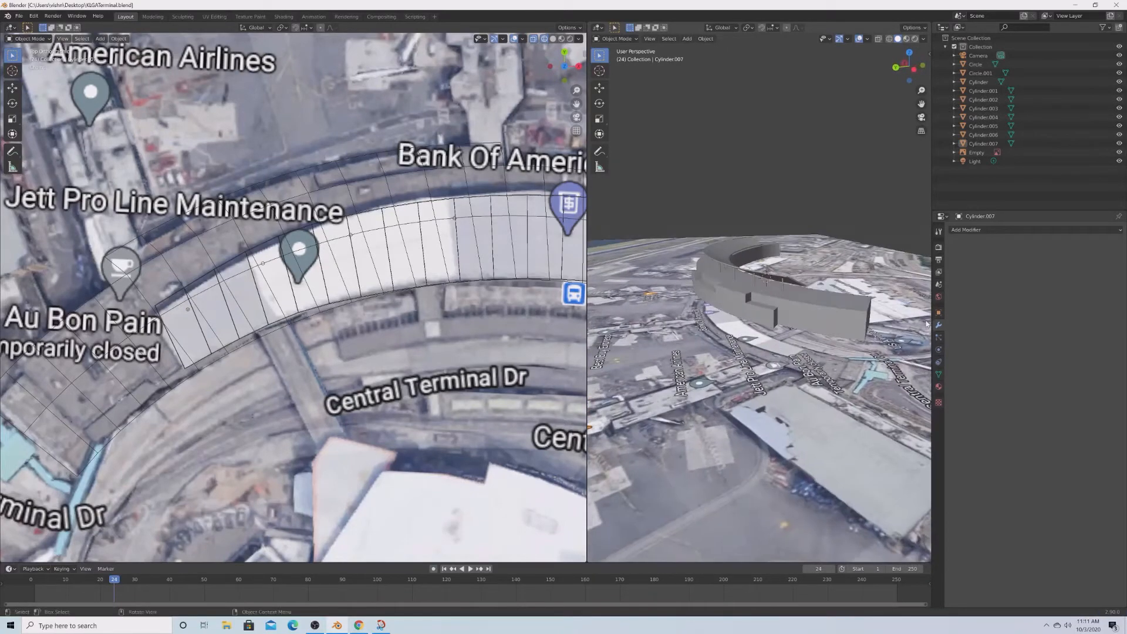
key("ctrl+s")
scroll(868, 311, "up", 3)
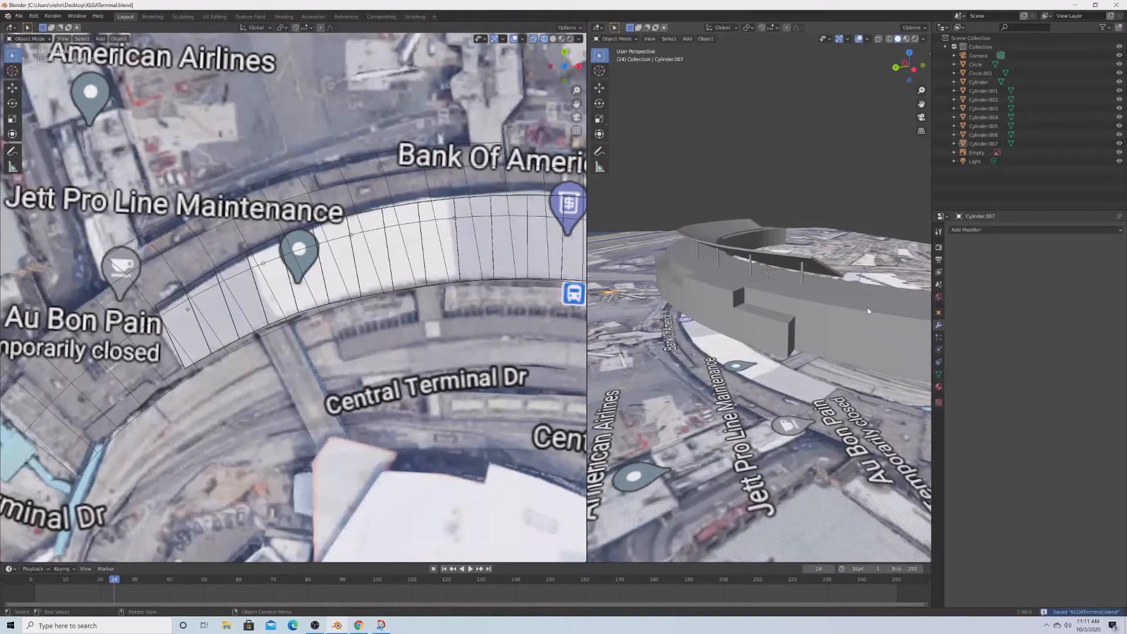
scroll(868, 312, "up", 4)
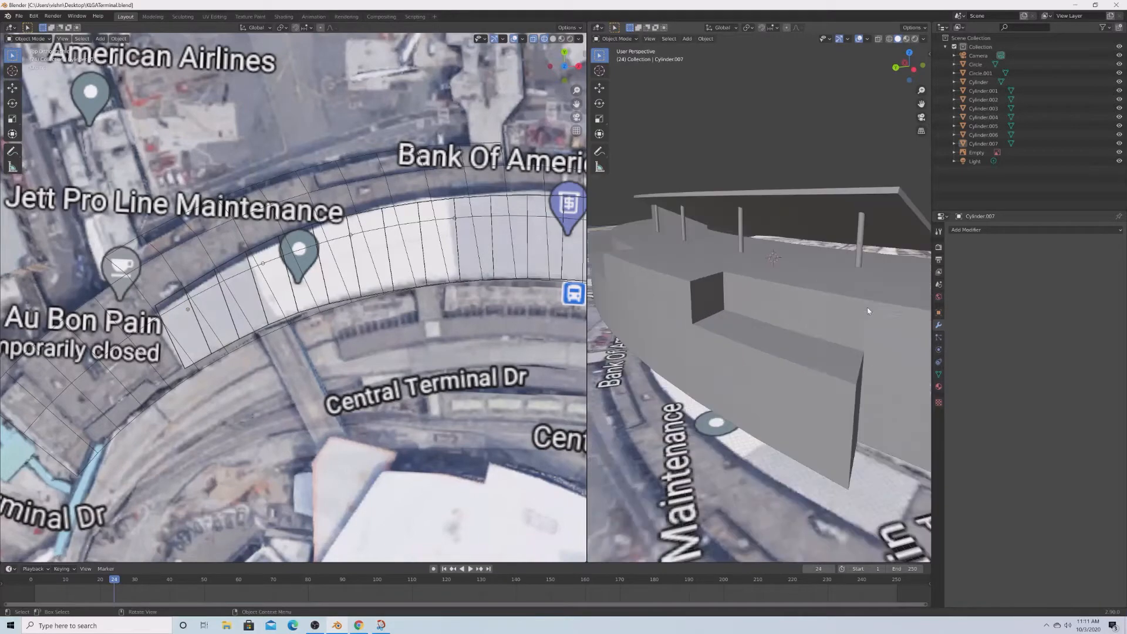
Select the curved terminal building in place of the column and check its mesh in Edit Mode.
middle_click_drag(780, 342, 845, 399)
key("Tab")
middle_click_drag(700, 299, 883, 368)
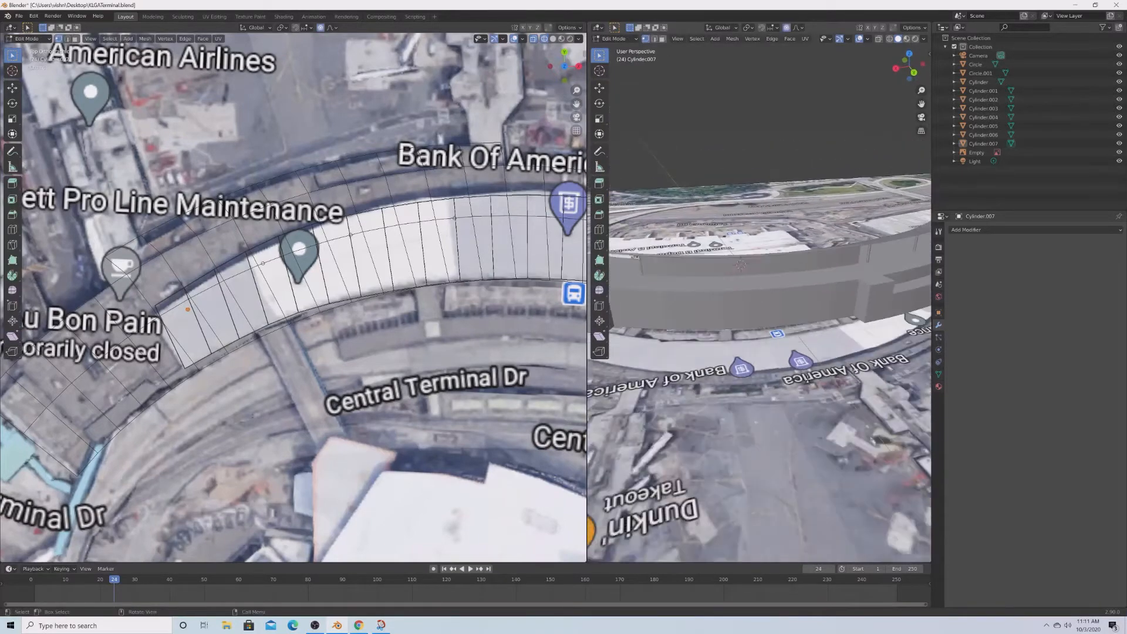
key("Tab")
left_click(669, 323)
left_click(667, 319)
key("Tab")
middle_click_drag(667, 318, 760, 353)
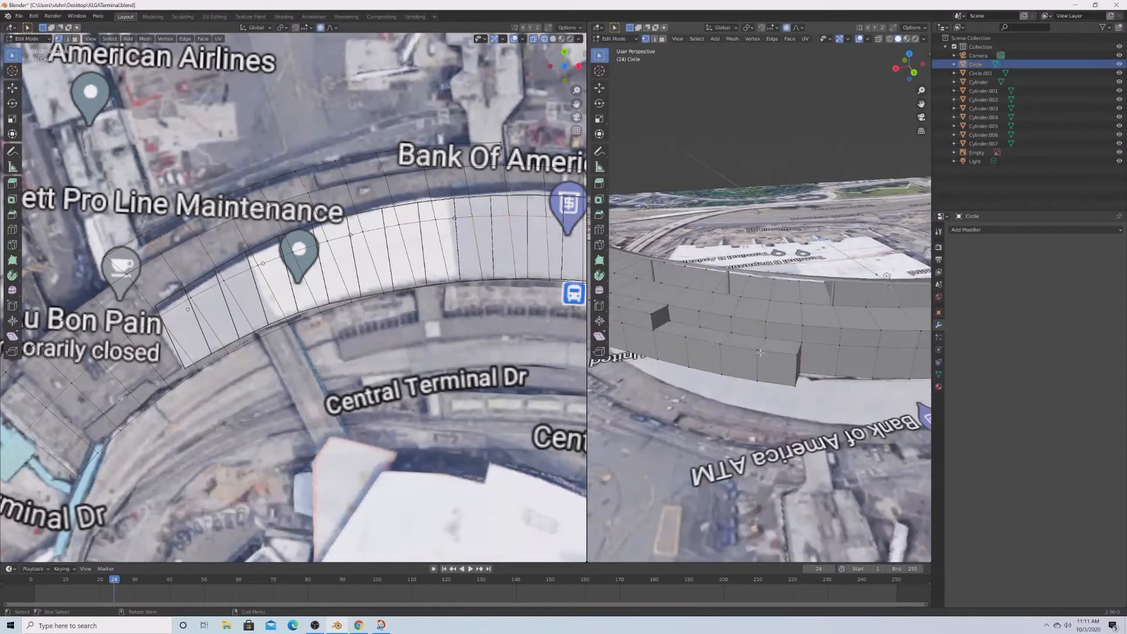
key("Tab")
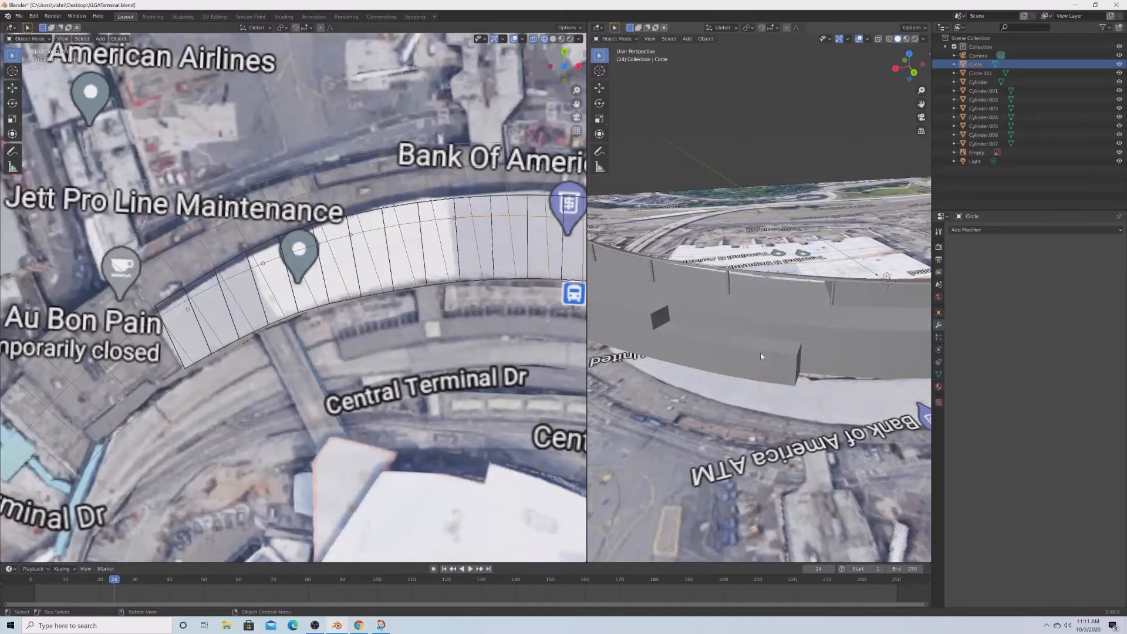
Show the terminal building's mesh in Edit Mode from the top in wireframe, near the Bank of America ATM label.
key("grave")
left_click(762, 303)
mouse_move(775, 251)
middle_mouse_down("shift")
mouse_move(734, 357)
mouse_move(747, 382)
middle_mouse_up("shift")
key("Tab")
scroll(735, 356, "up", 2)
key("z")
left_click(710, 386)
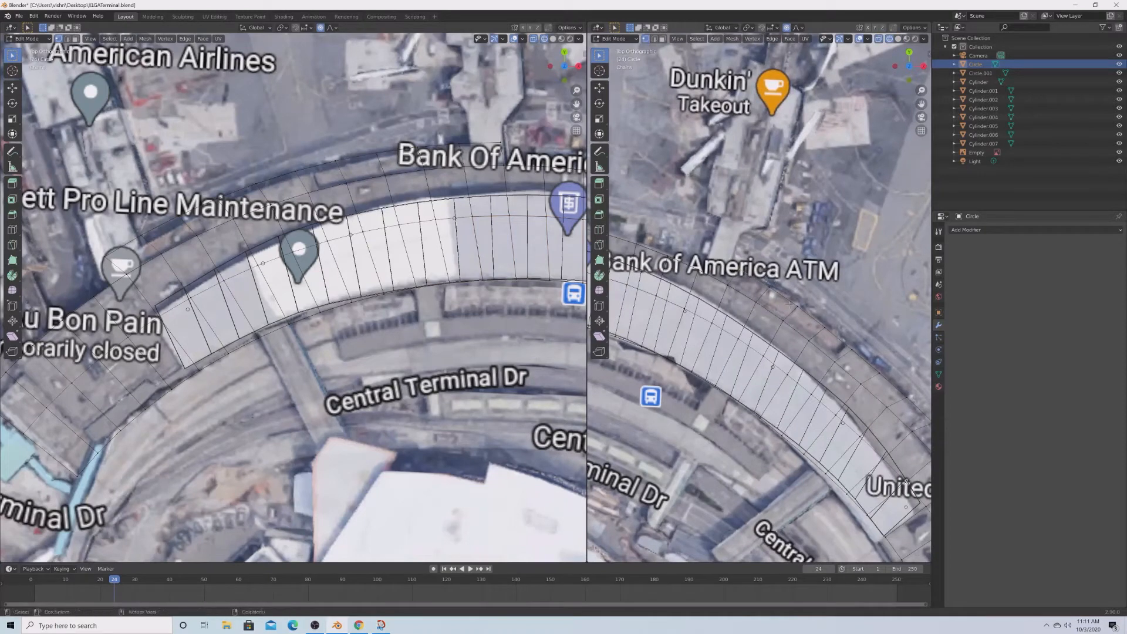
key("g")
scroll(782, 297, "up", 10)
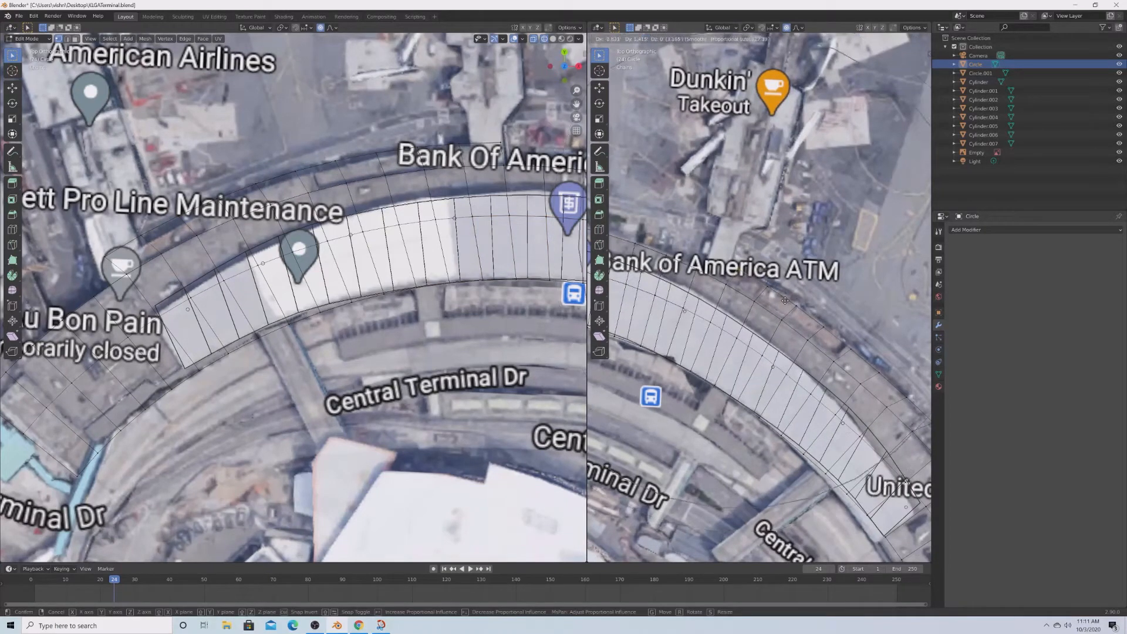
scroll(777, 294, "up", 8)
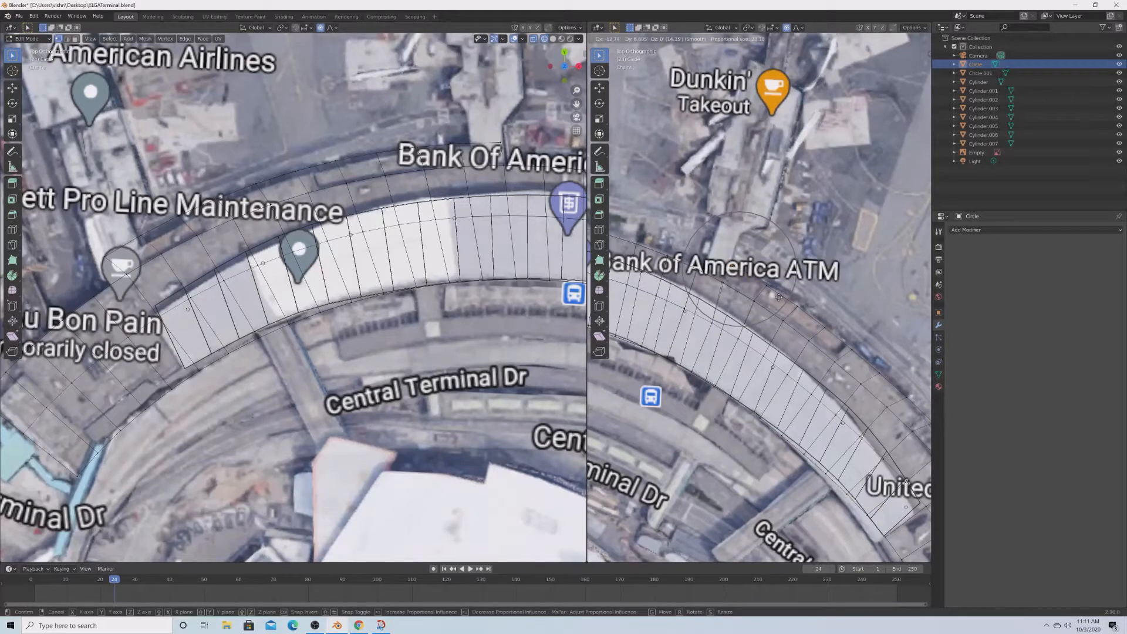
right_click(779, 297)
Move the terminal's outer-edge vertex beside the Bank of America ATM label with proportional editing to follow the map.
key("g")
scroll(802, 282, "up", 2)
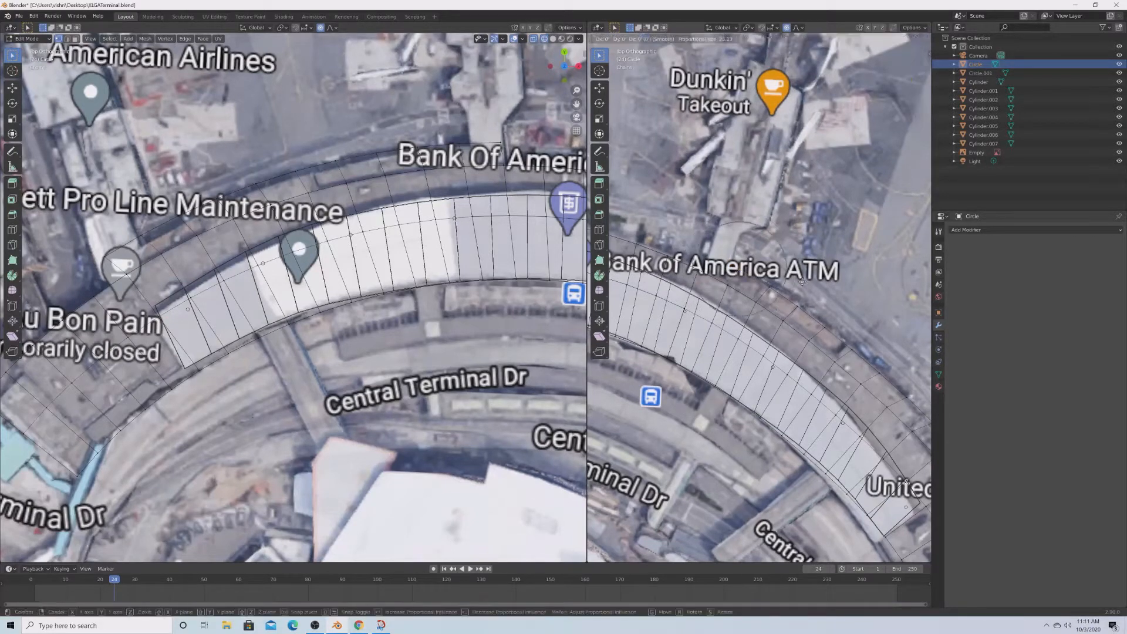
scroll(802, 283, "up", 3)
left_click(799, 281)
Adjust the terminal's outer-edge vertices near the United Airlines label with proportional editing to match the map.
middle_click_drag(800, 281, 699, 237, "shift")
left_click(859, 400)
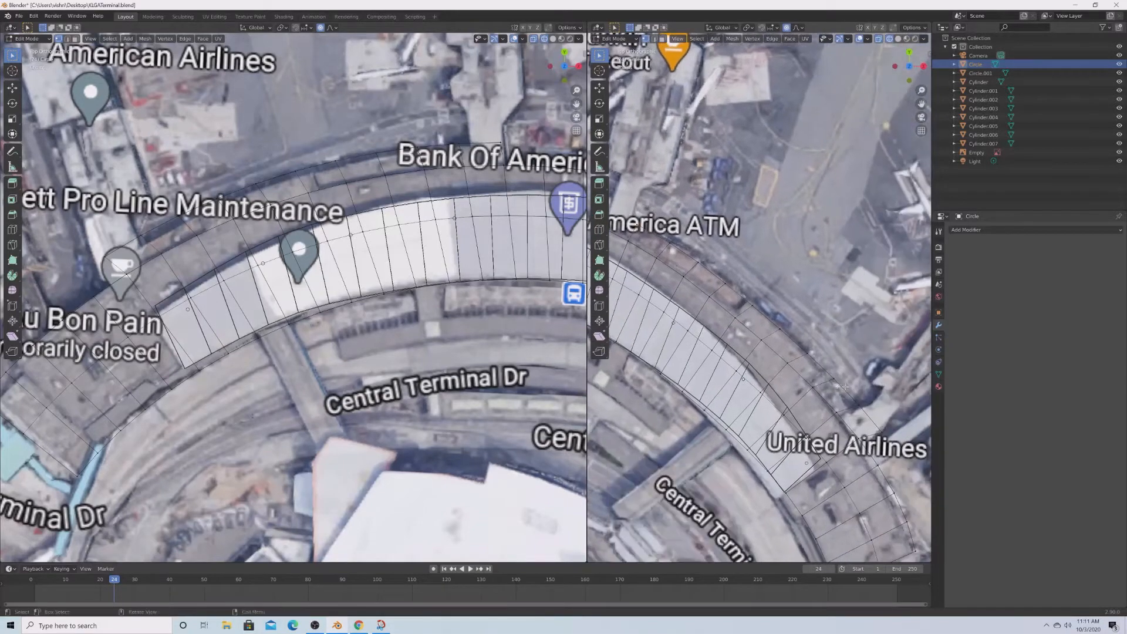
scroll(859, 401, "down", 2)
key("c")
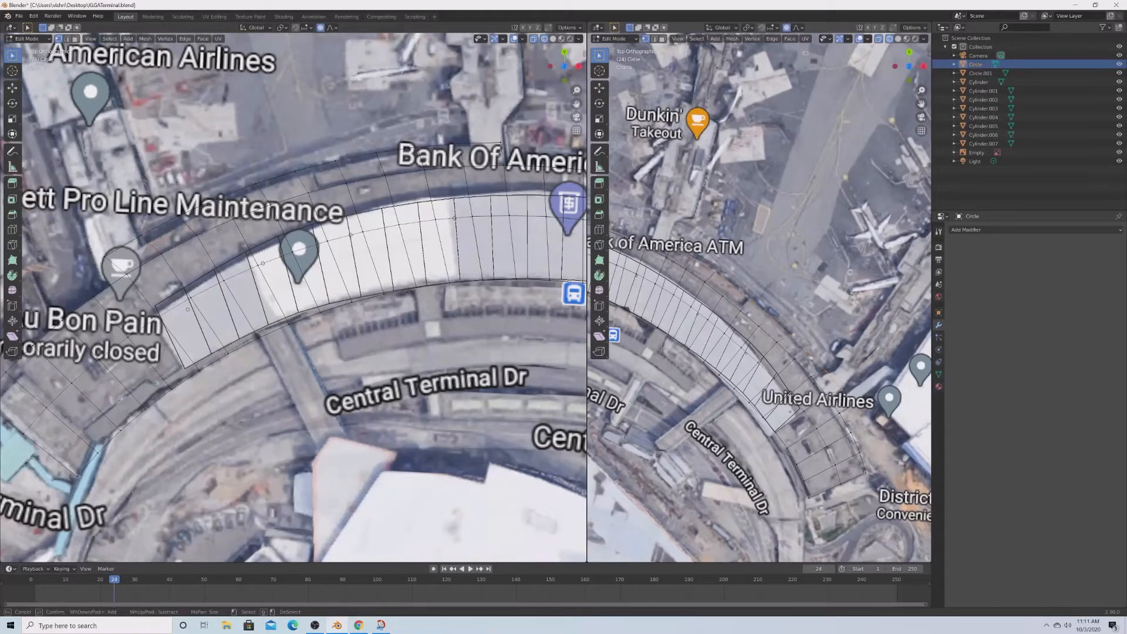
key("Escape")
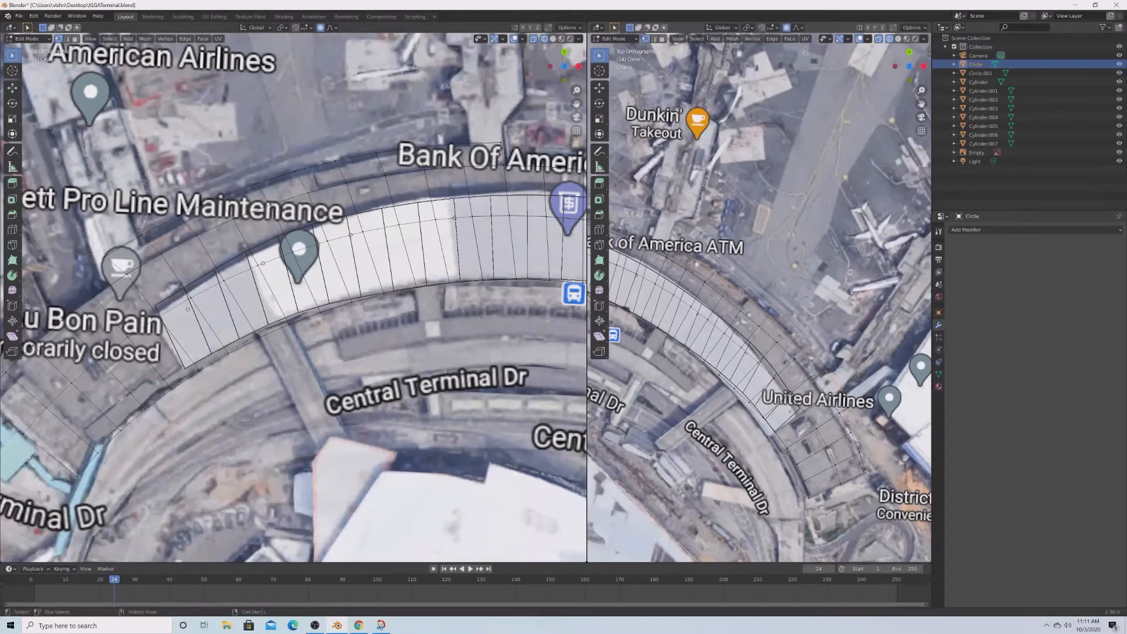
key("g")
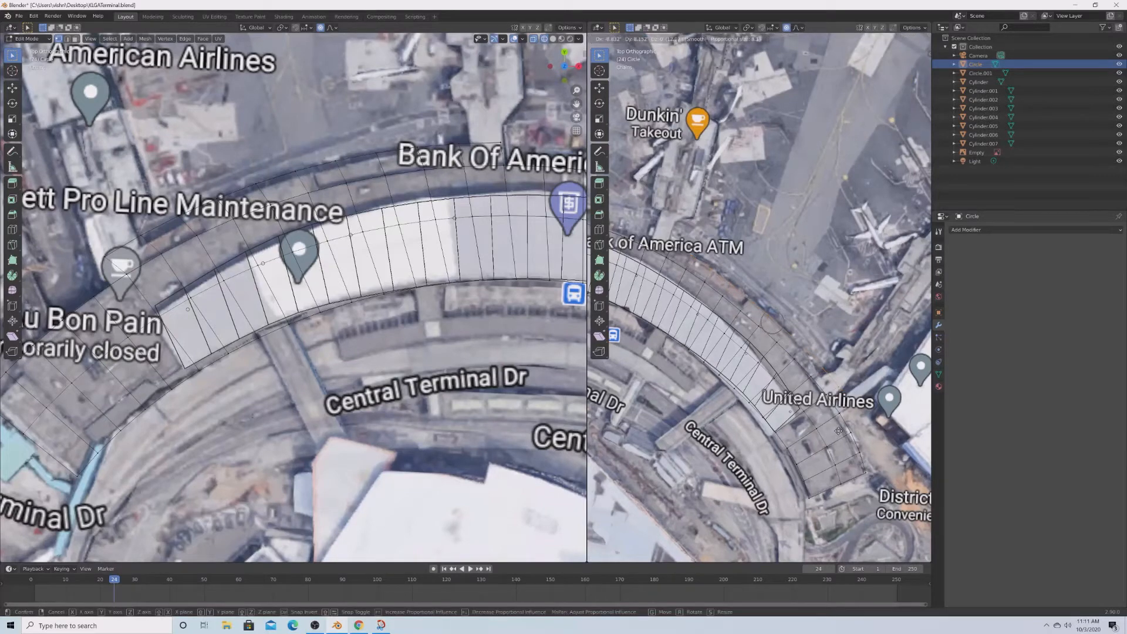
scroll(839, 432, "up", 1)
left_click(843, 433)
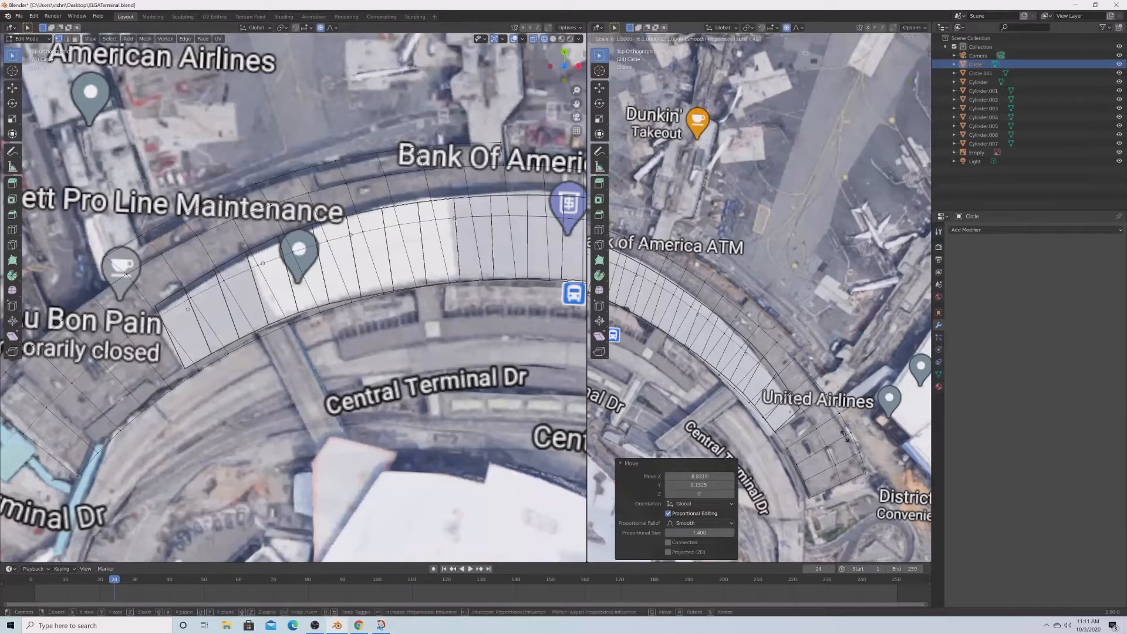
Move the terminal's outer-edge vertices north of the Jett Pro Line Maintenance label east in plan with proportional editing turned off.
key("Tab")
middle_click_drag(734, 393, 846, 446, "shift")
scroll(749, 388, "up", 2)
key("Tab")
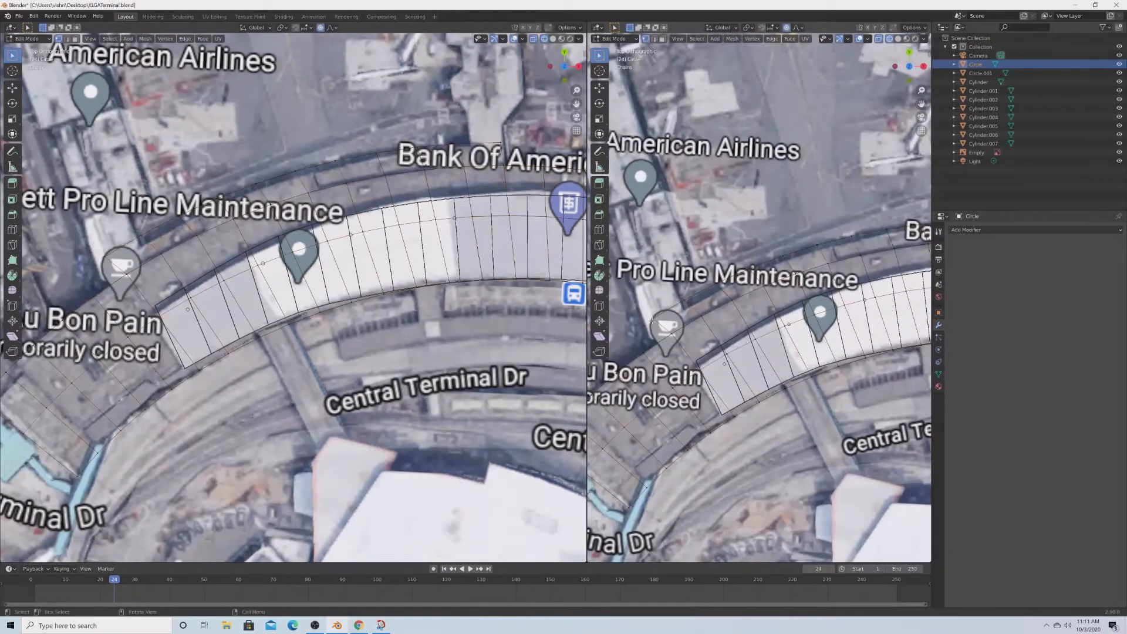
scroll(659, 317, "down", 1)
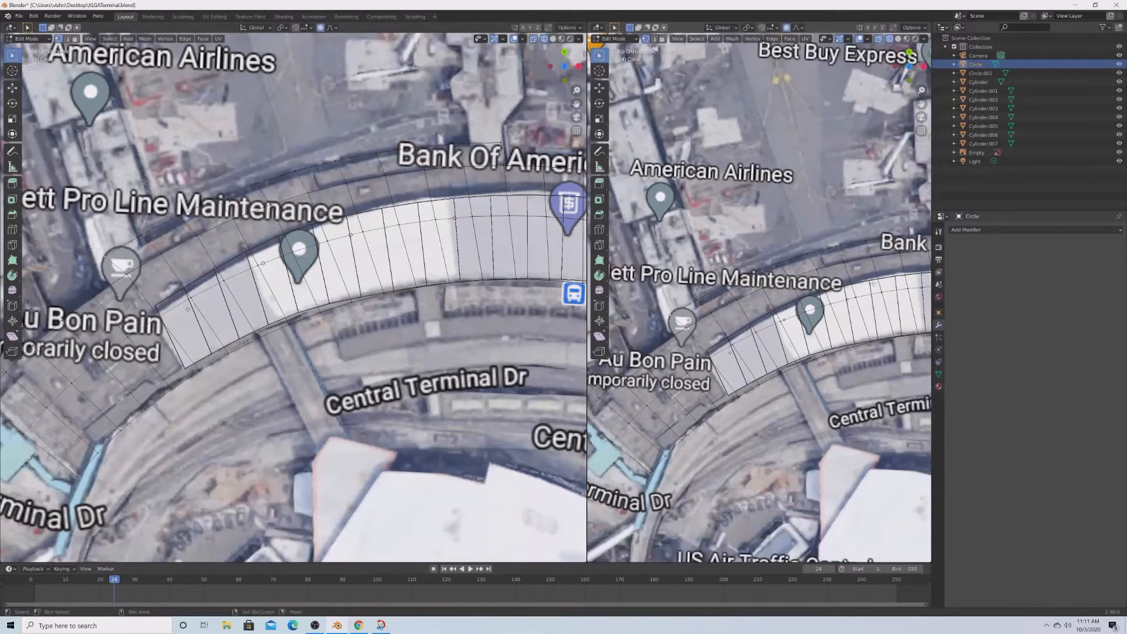
middle_click_drag(928, 258, 743, 313, "shift")
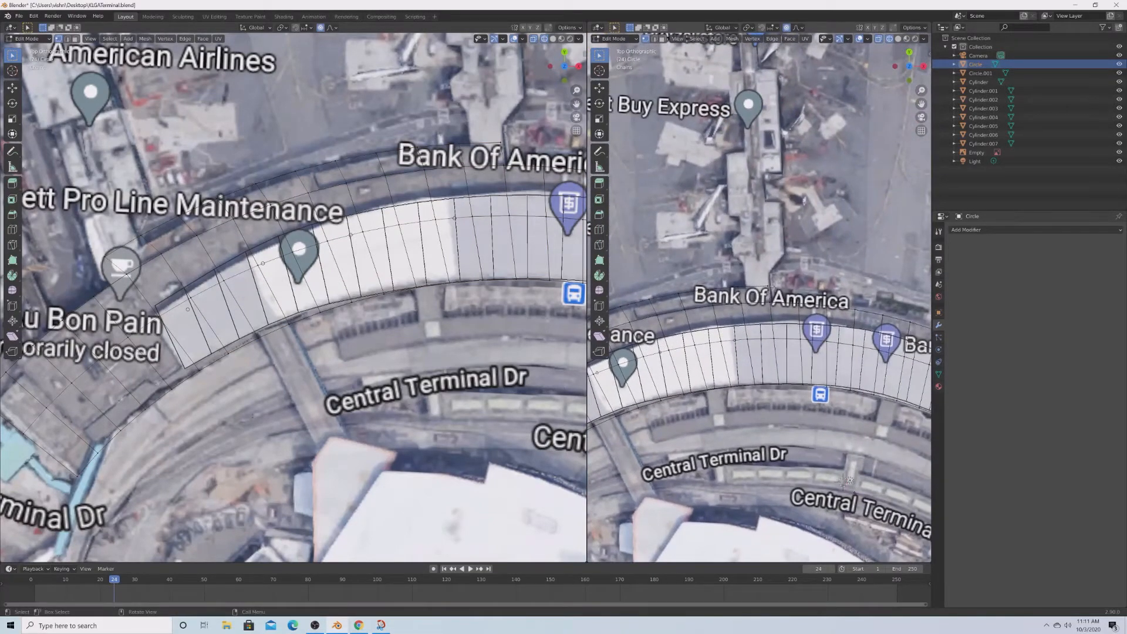
key("c")
left_click_drag(623, 299, 612, 306)
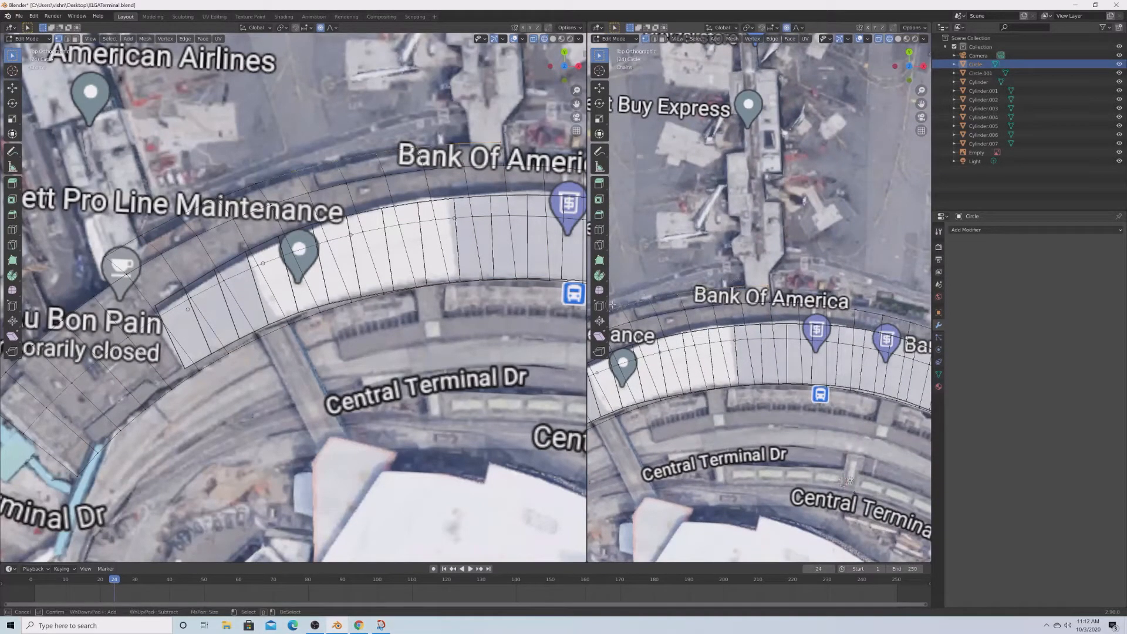
key("Escape")
middle_click_drag(630, 331, 792, 326, "shift")
key("c")
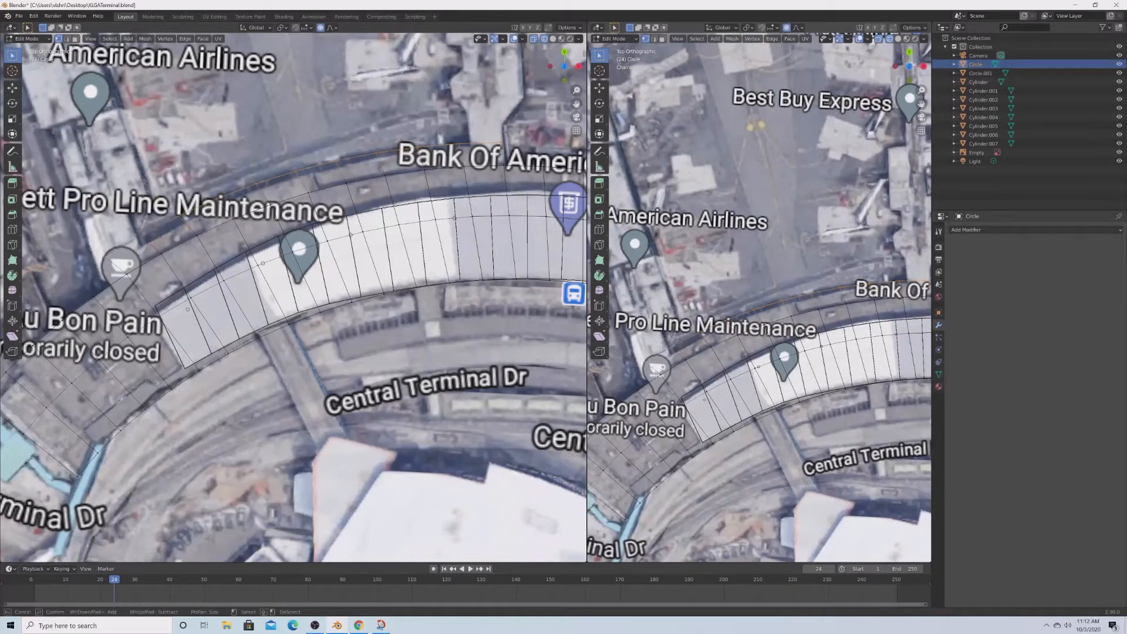
key("Escape")
key("g")
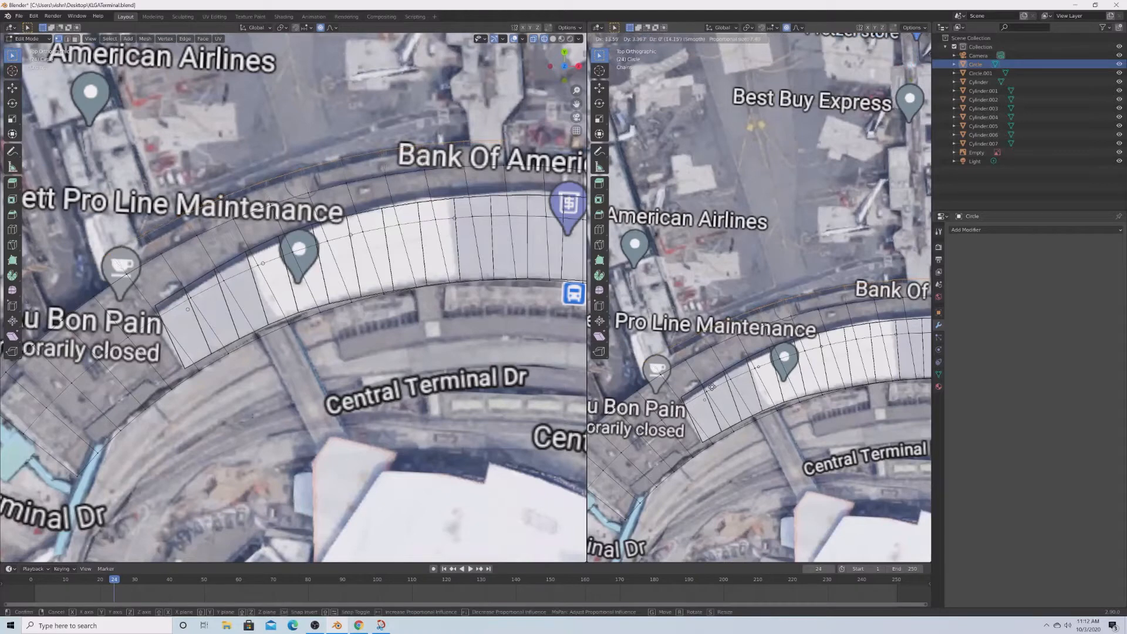
key("o")
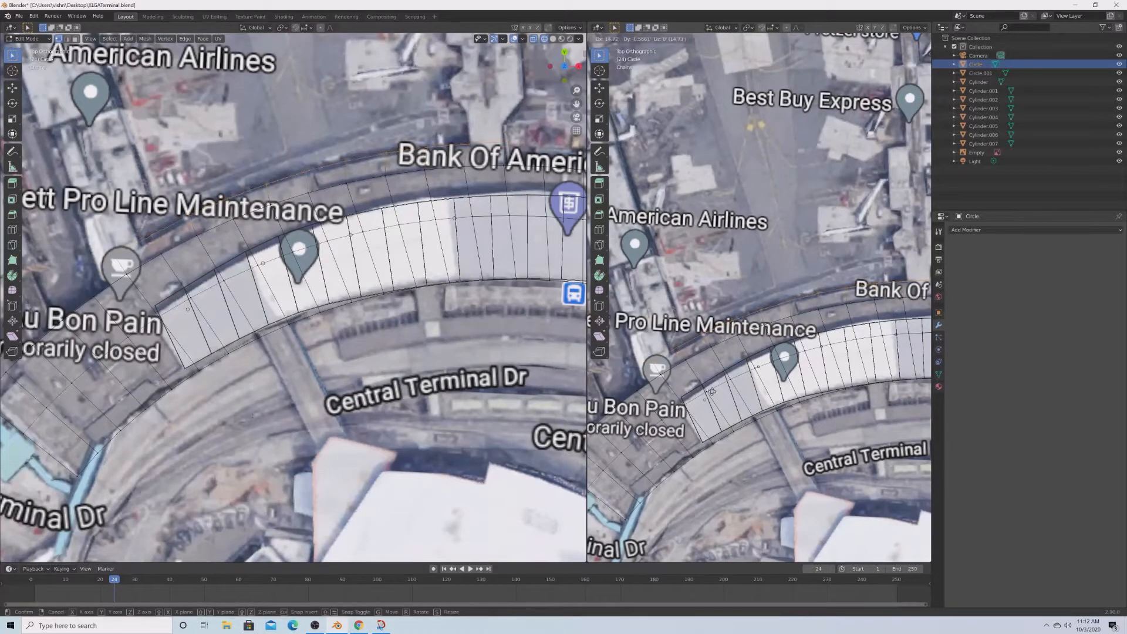
left_click(711, 391)
Return to Object Mode and switch from wireframe to a shaded perspective view of the terminal.
middle_click_drag(767, 393, 712, 327, "shift")
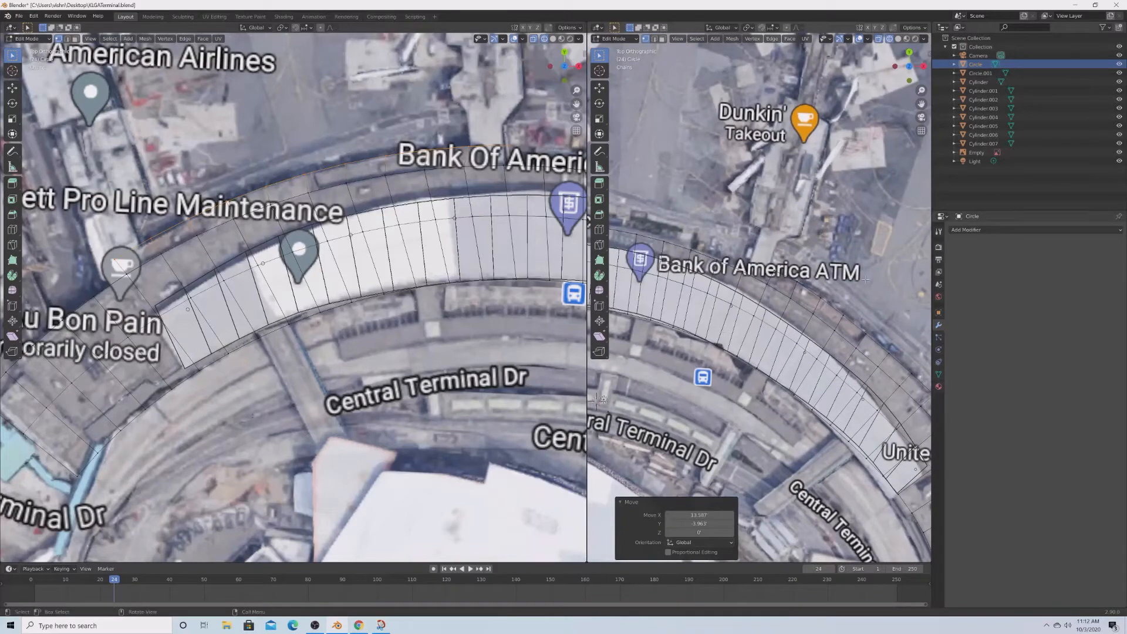
key("Tab")
scroll(758, 306, "down", 2)
key("z")
left_click(762, 418)
middle_click_drag(762, 418, 840, 367)
left_click(686, 323)
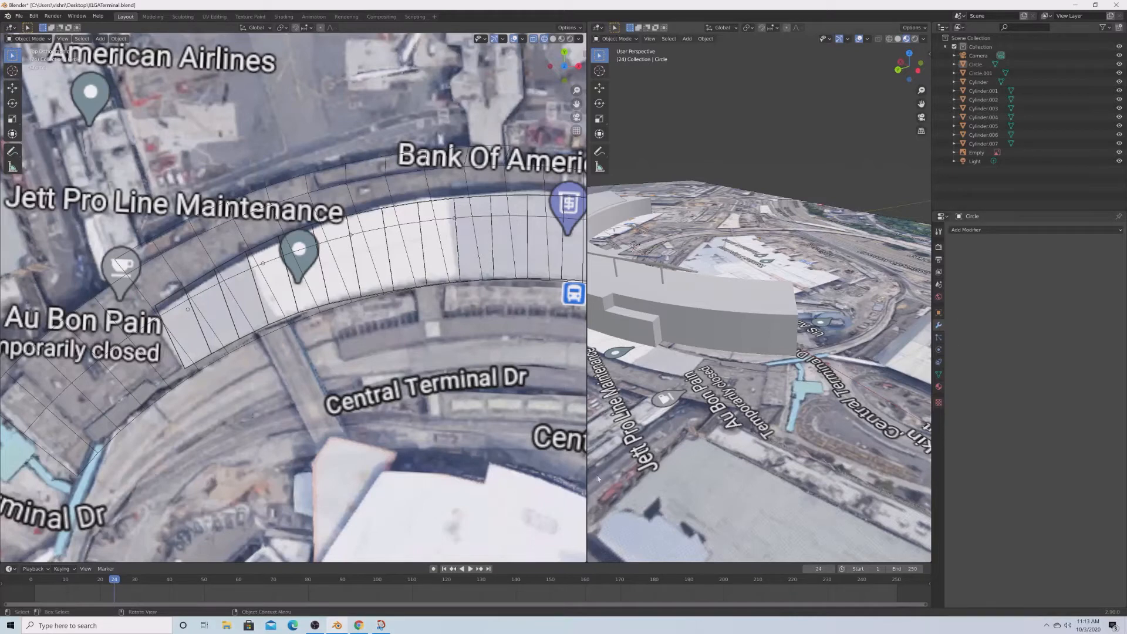
Switch to Google Maps in Chrome and examine LaGuardia's curved terminal and concourses in the 3D view.
left_click(358, 625)
scroll(403, 511, "down", 5)
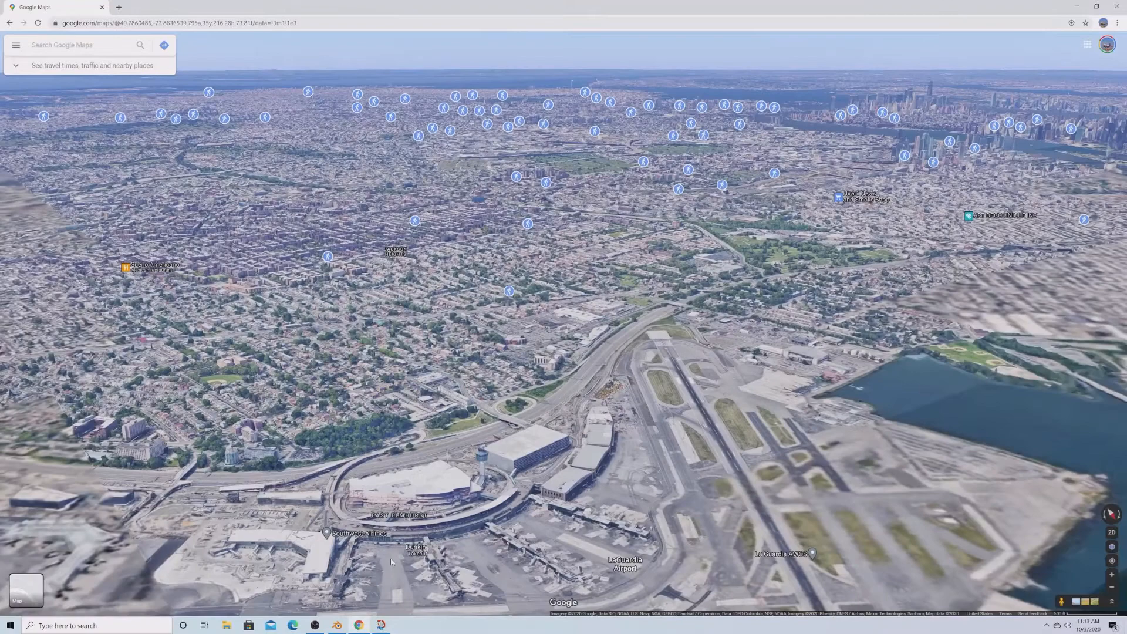
left_click_drag(391, 562, 434, 481)
left_click_drag(581, 528, 391, 373)
scroll(477, 448, "up", 5)
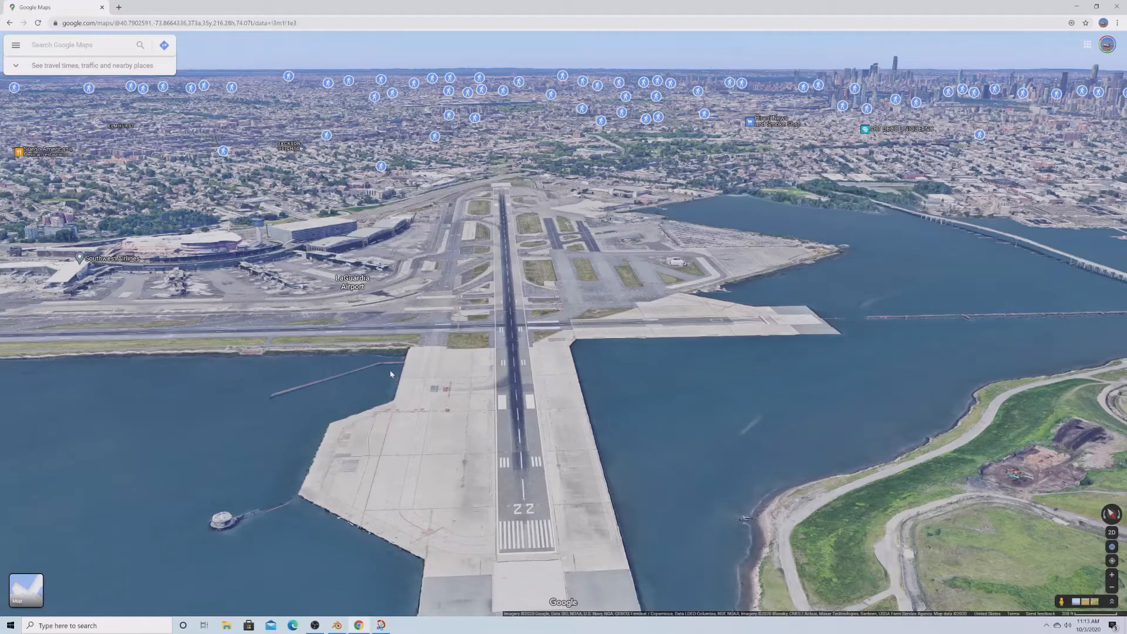
left_click_drag(390, 370, 502, 456)
scroll(540, 426, "up", 4)
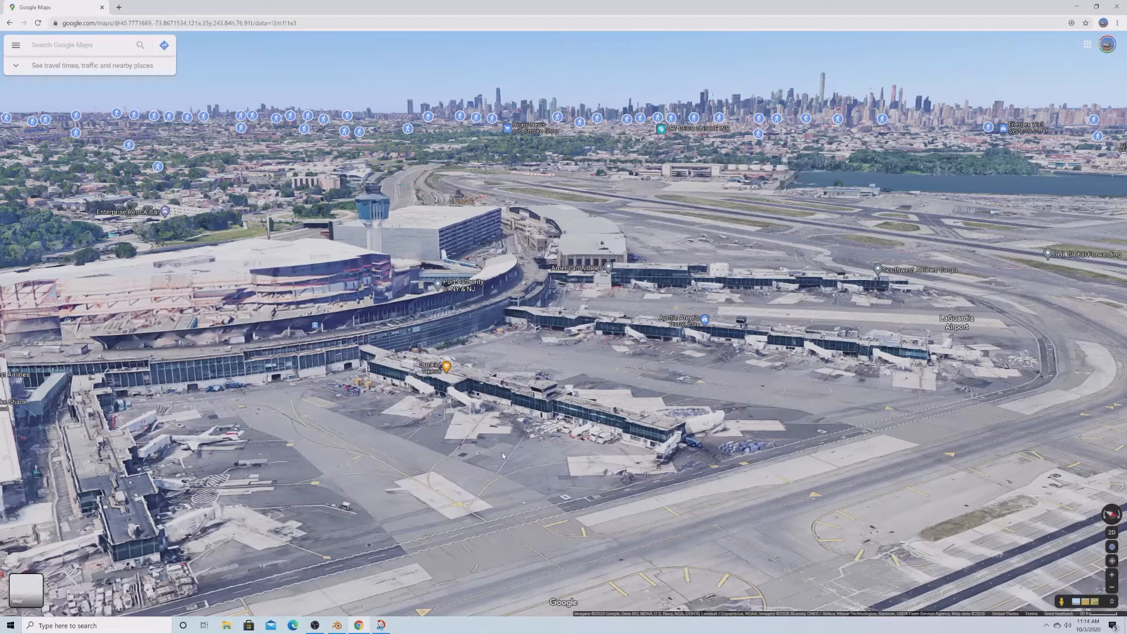
Open 3dassets.one in a new browser tab and search it for concrete.
key("ctrl+t")
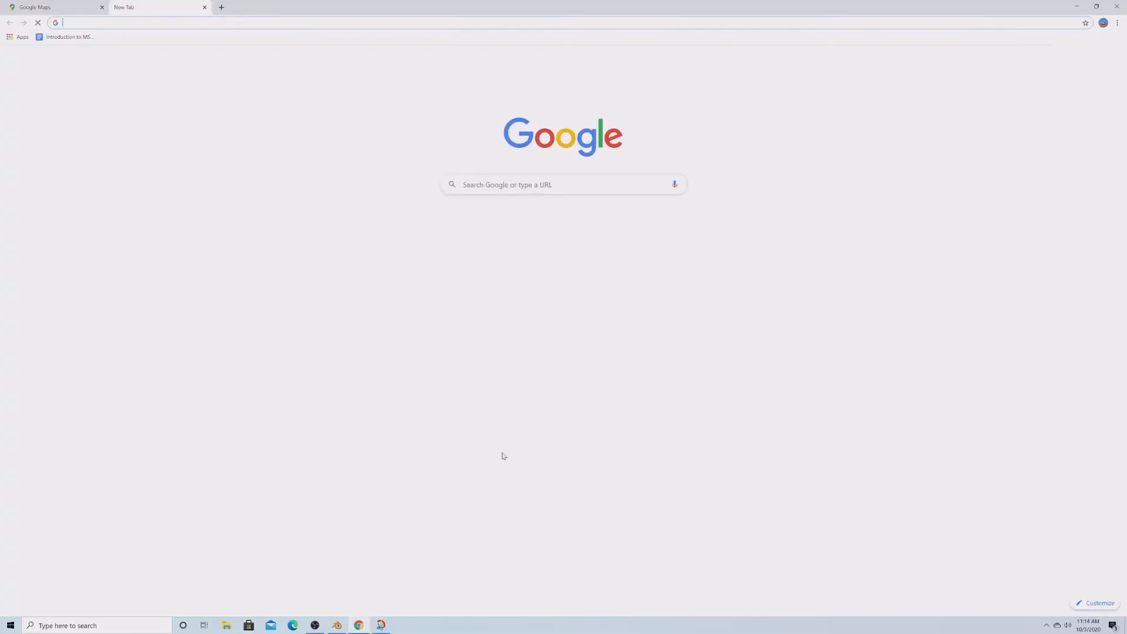
type("3dassets.one")
key("Return")
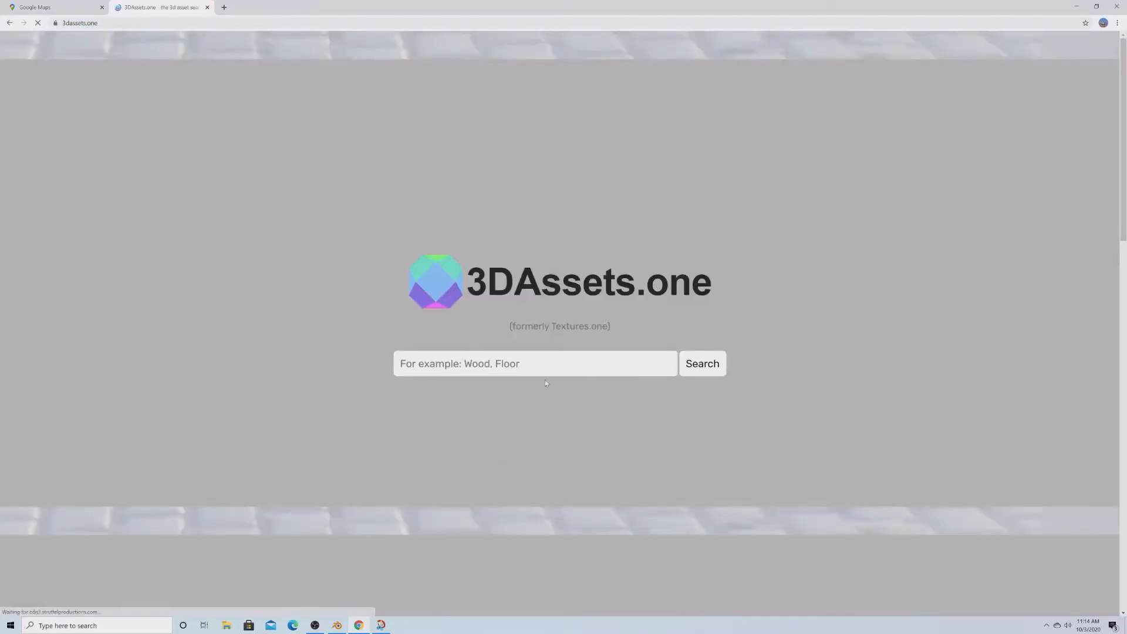
left_click(544, 365)
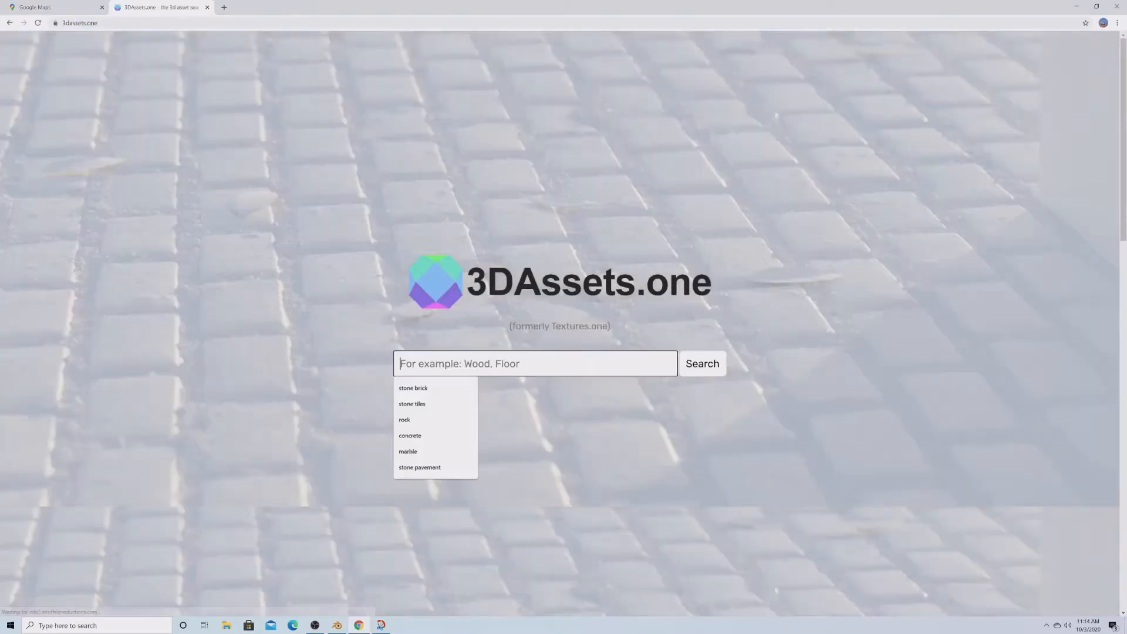
type("concrete")
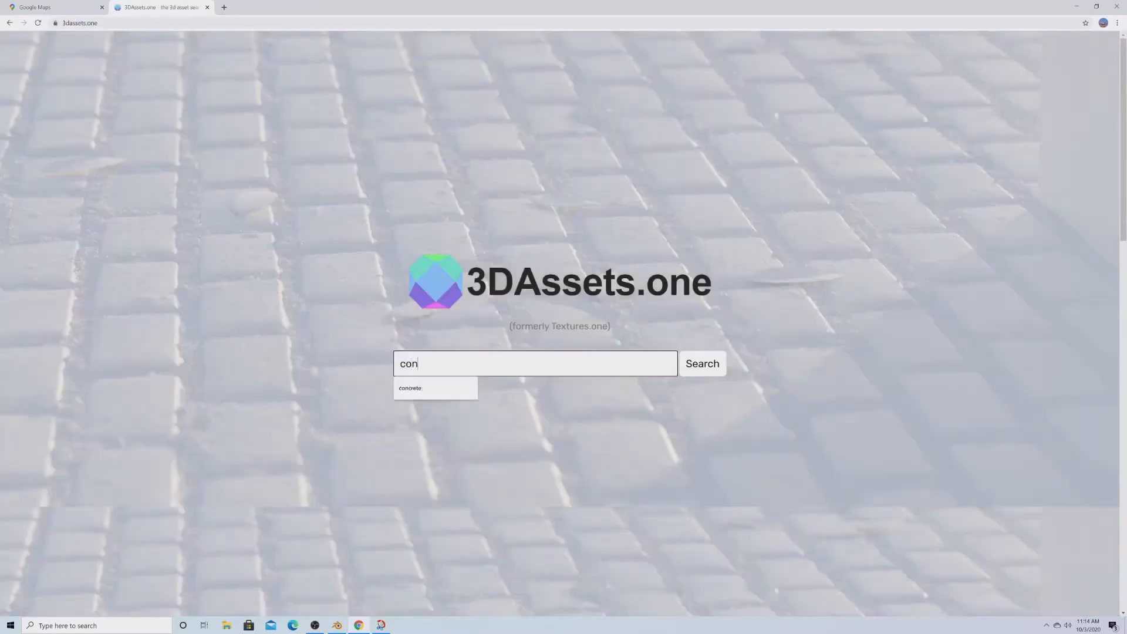
key("Return")
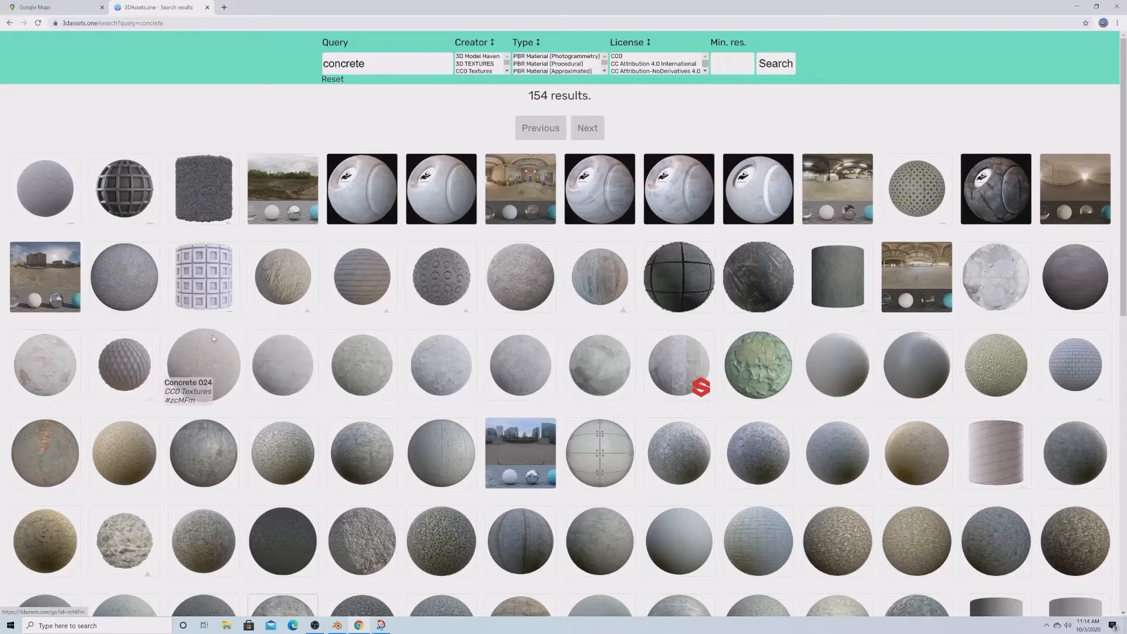
Open the Concrete 024 material page and review its preview, texture details and download options.
left_click(230, 363)
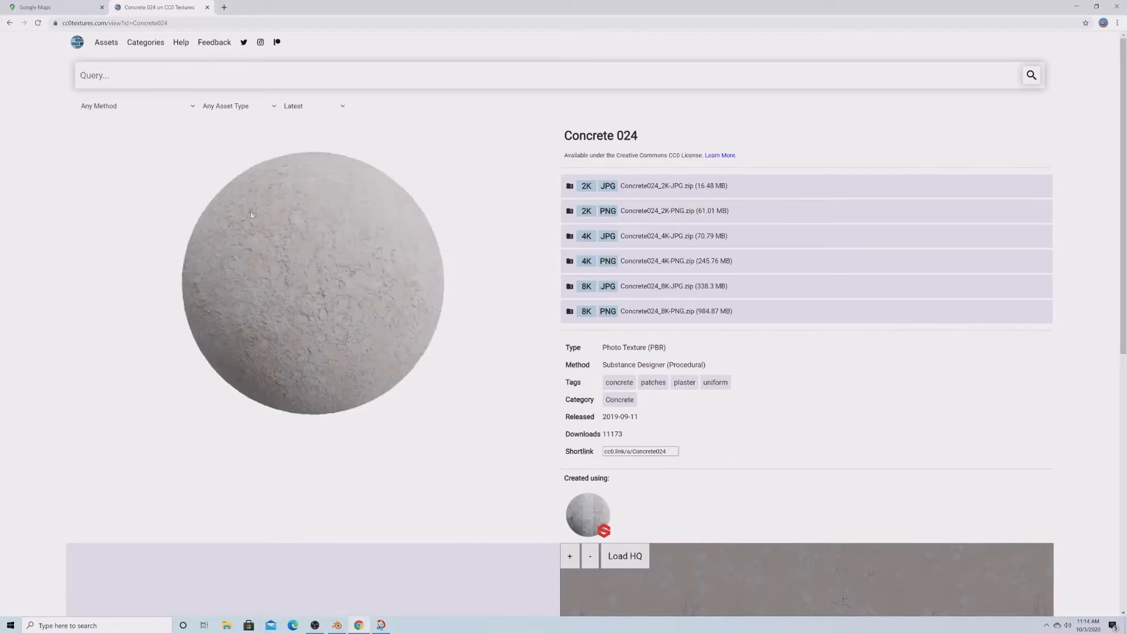
scroll(262, 319, "down", 2)
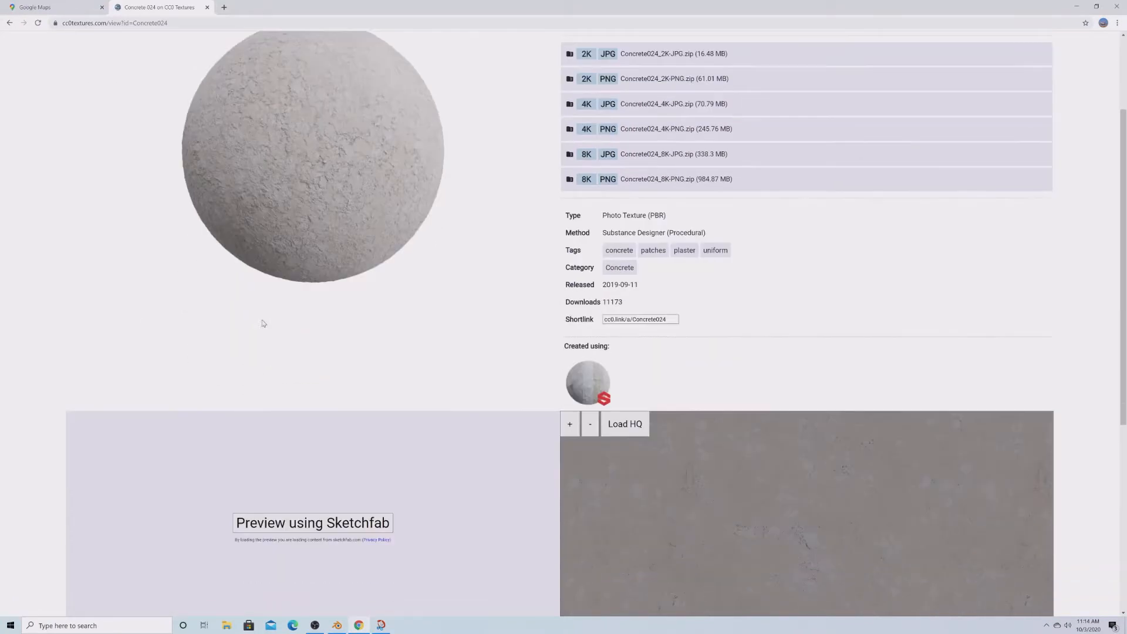
scroll(262, 320, "up", 1)
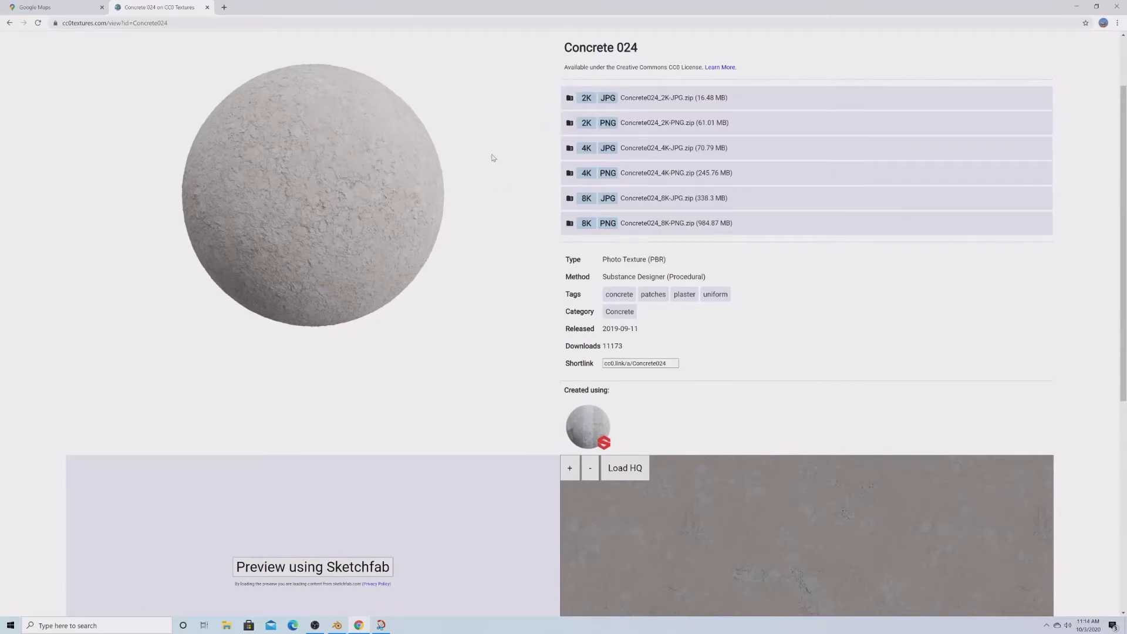
scroll(423, 256, "up", 2)
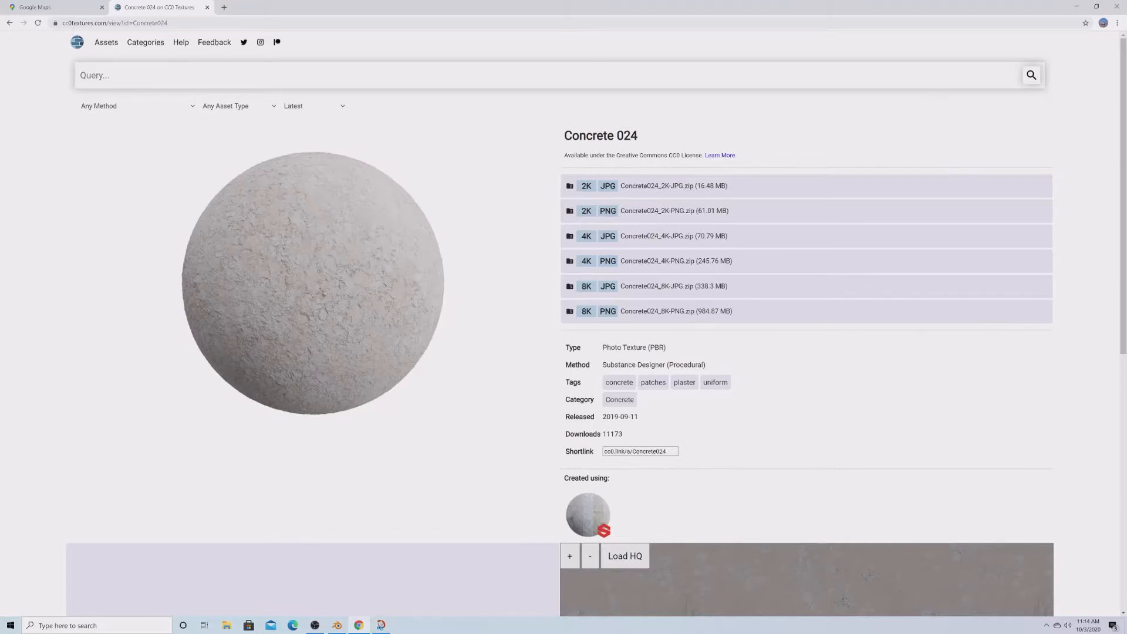
Minimise the browser, move the Blender window out of the way to expose the desktop, and launch Substance Painter.
left_click(1077, 7)
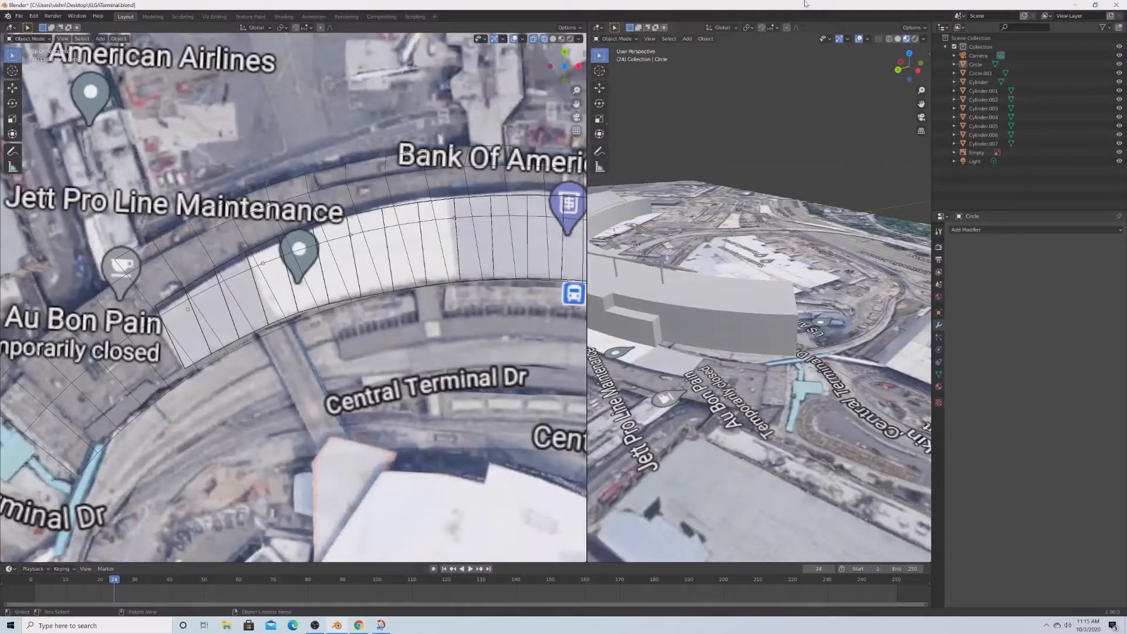
mouse_move(807, 5)
left_mouse_down()
mouse_move(864, 386)
mouse_move(847, 527)
mouse_move(886, 565)
left_mouse_up()
mouse_move(269, 35)
left_mouse_down()
mouse_move(689, 22)
mouse_move(745, 66)
left_mouse_up()
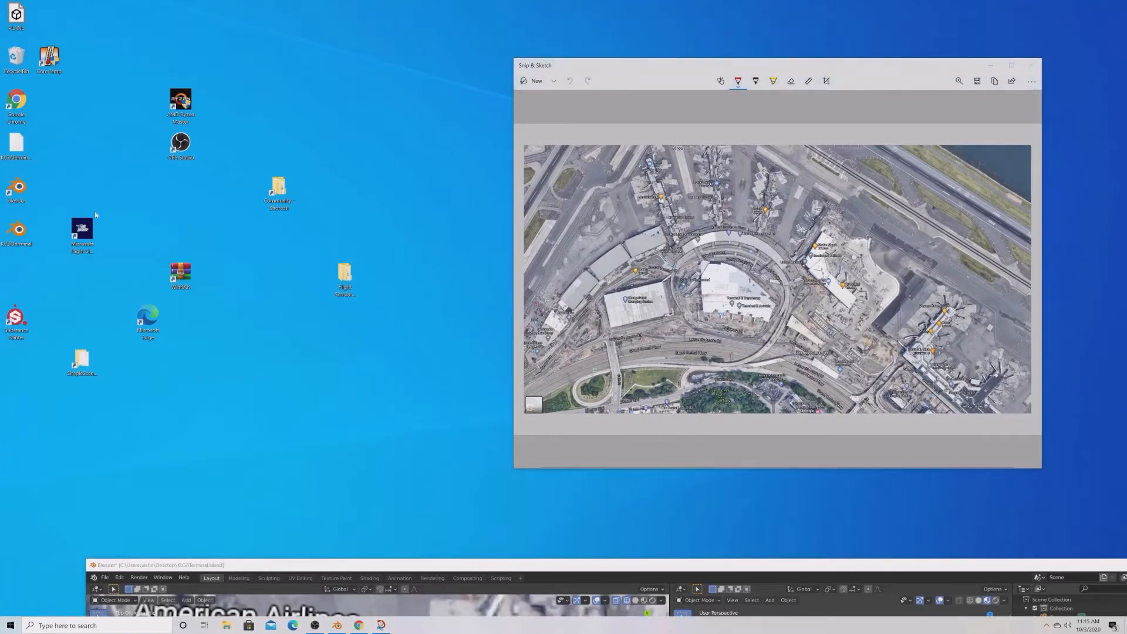
double_click(16, 318)
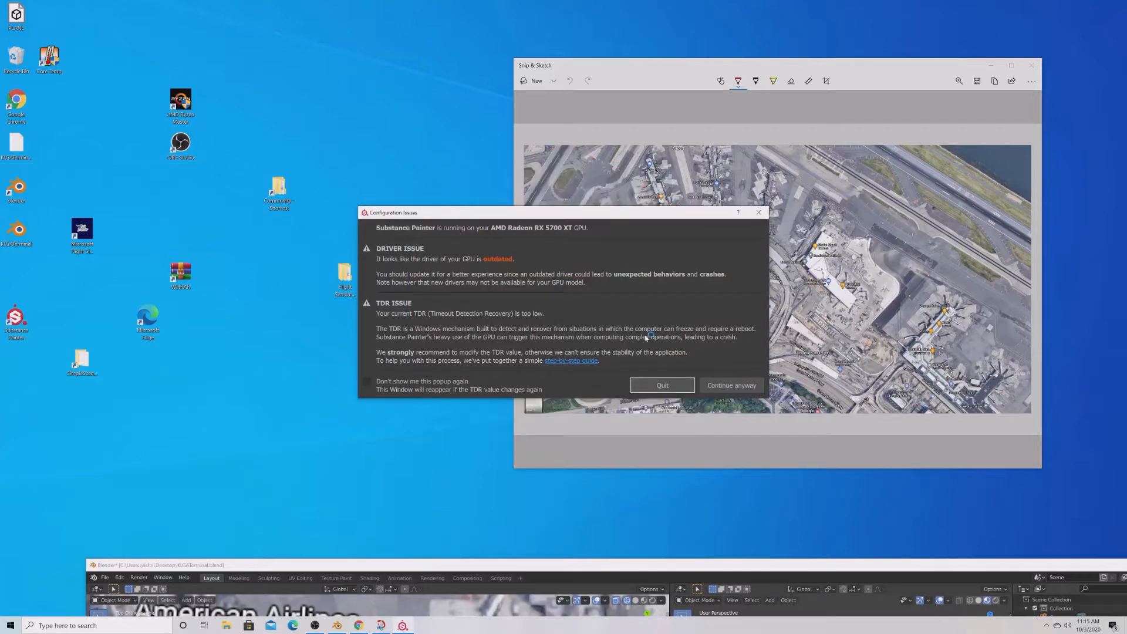
Continue past the configuration warning, decline the 2020.2.2 update and close the welcome window.
left_click(689, 388)
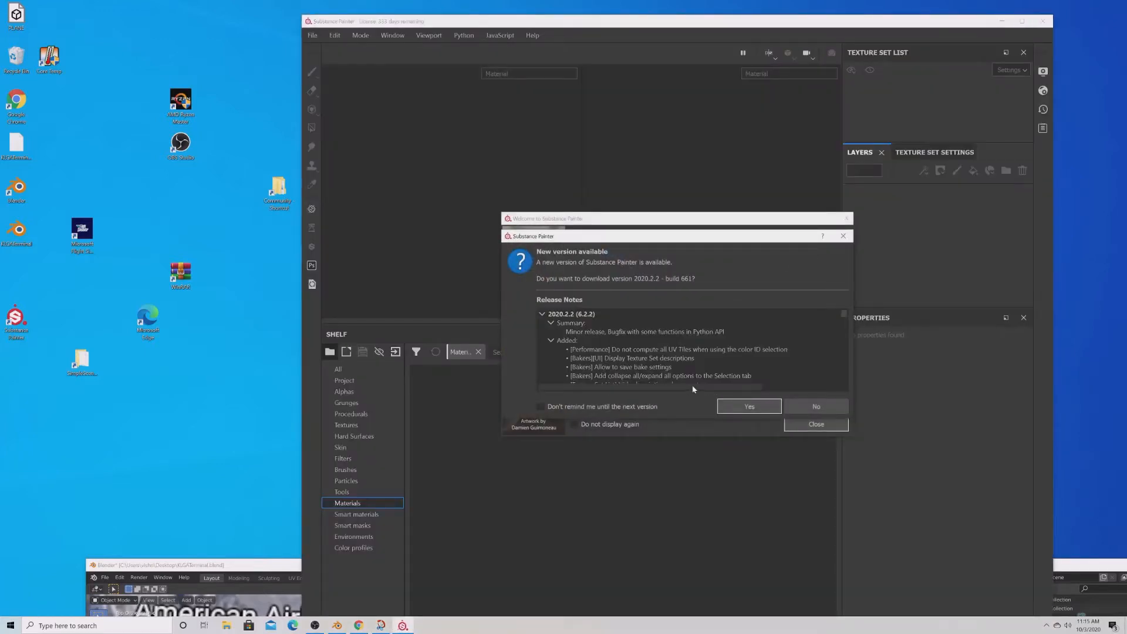
scroll(658, 326, "down", 5)
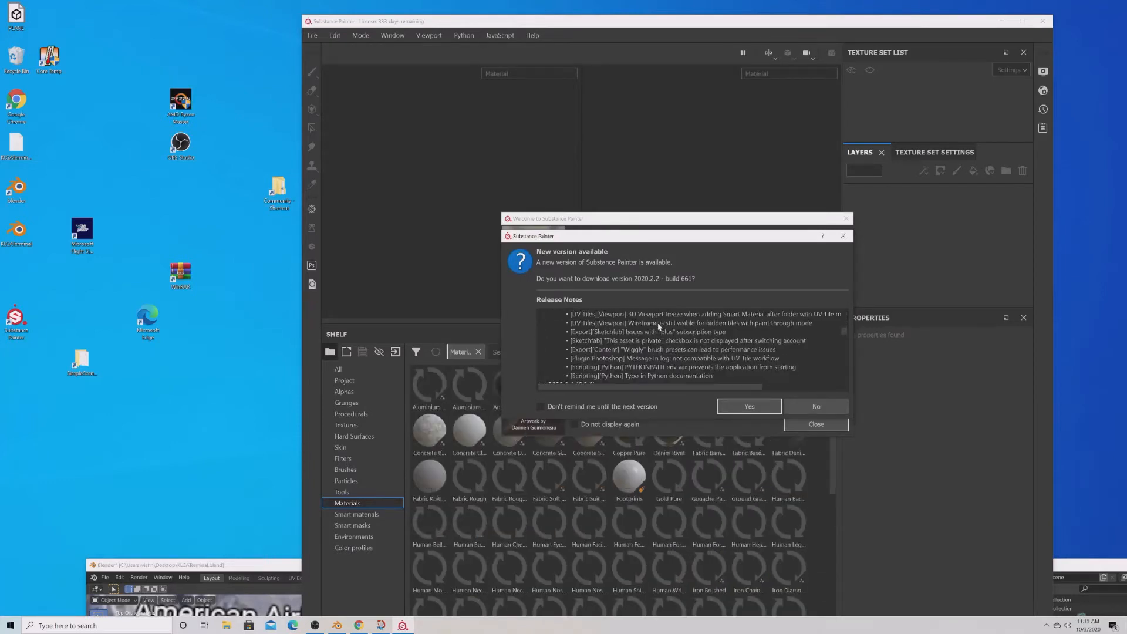
scroll(839, 364, "down", 5)
left_click(829, 406)
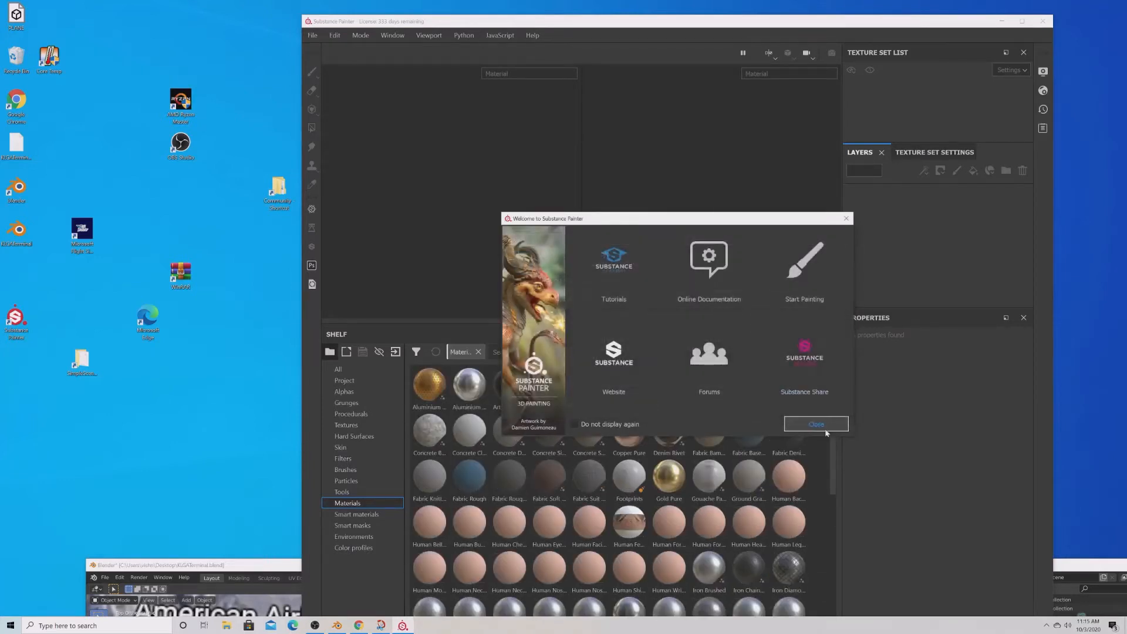
left_click(816, 424)
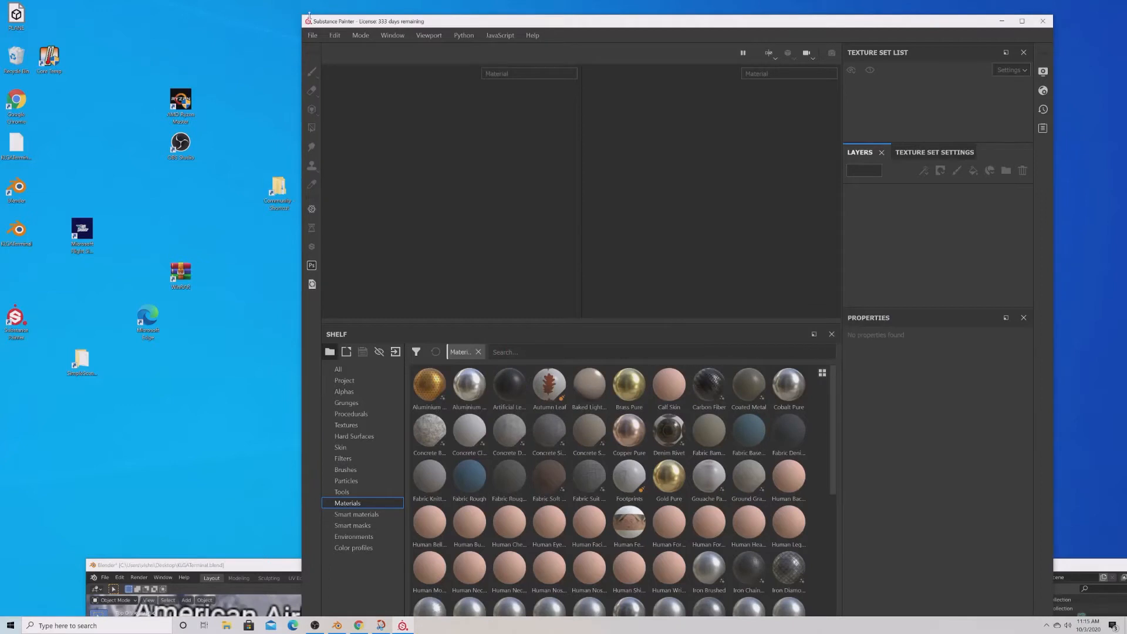
Create a new Substance Painter project using the PLANE.fbx mesh from the desktop.
left_click(313, 36)
left_click(320, 46)
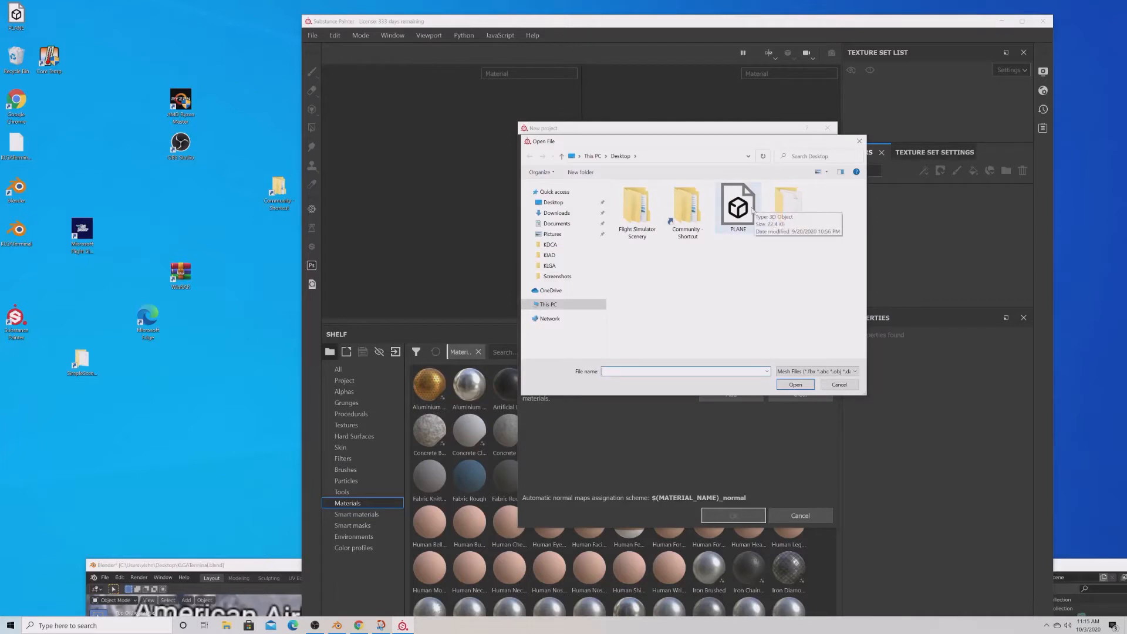
left_click(741, 218)
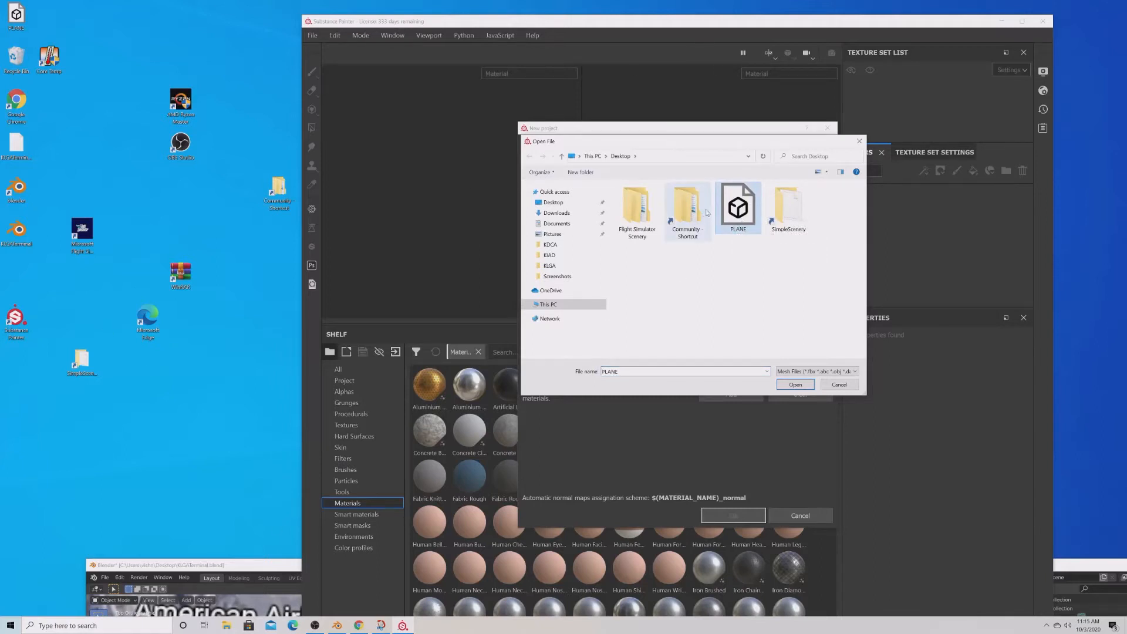
double_click(737, 210)
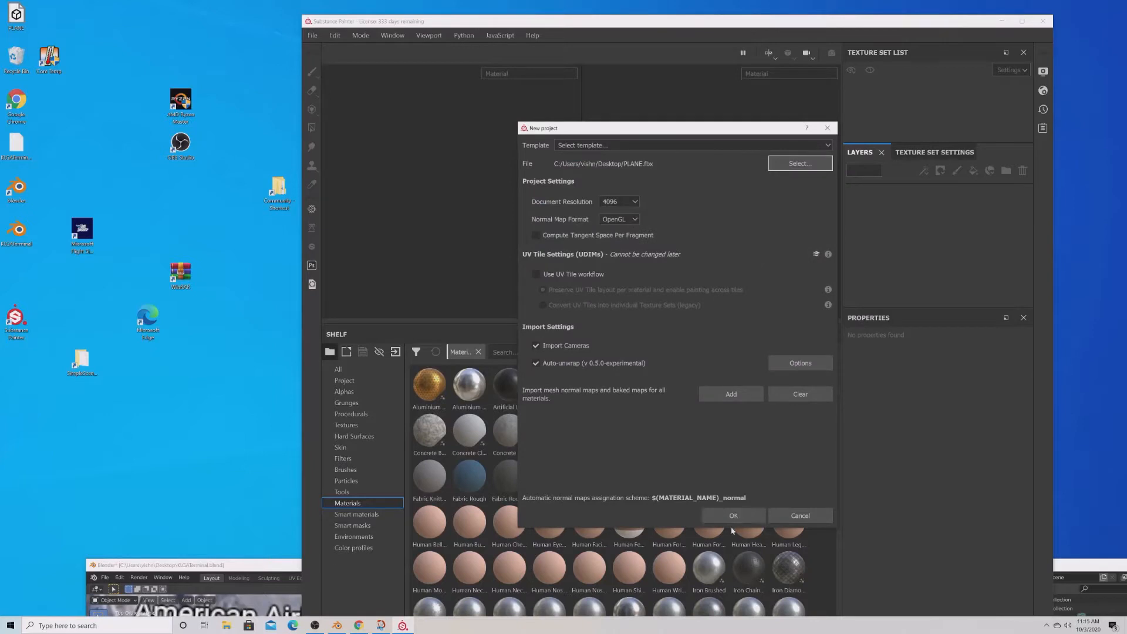
left_click(733, 516)
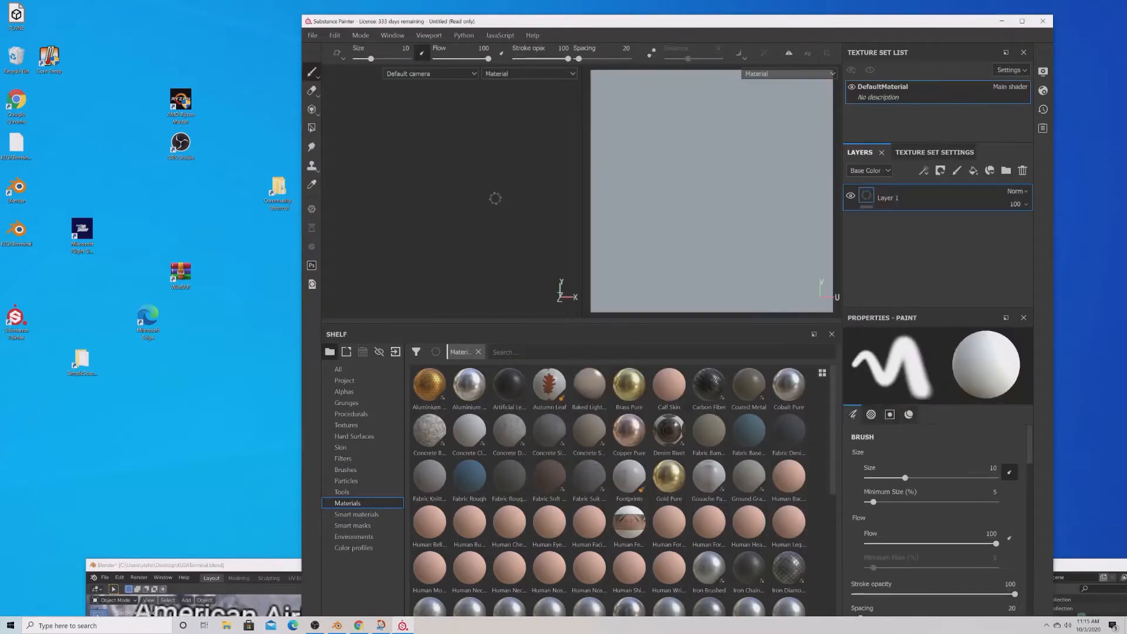
Make a test brush dab on the plane, inspect it at an angle, and delete Layer 1.
mouse_move(495, 197)
left_mouse_down("alt")
mouse_move(499, 224)
mouse_move(552, 216)
mouse_move(442, 245)
mouse_move(507, 233)
left_mouse_up("alt")
left_click(488, 239)
middle_click_drag(437, 215, 439, 255, "alt")
scroll(443, 226, "up", 1)
scroll(404, 242, "down", 2)
scroll(404, 243, "up", 4)
scroll(432, 202, "down", 3)
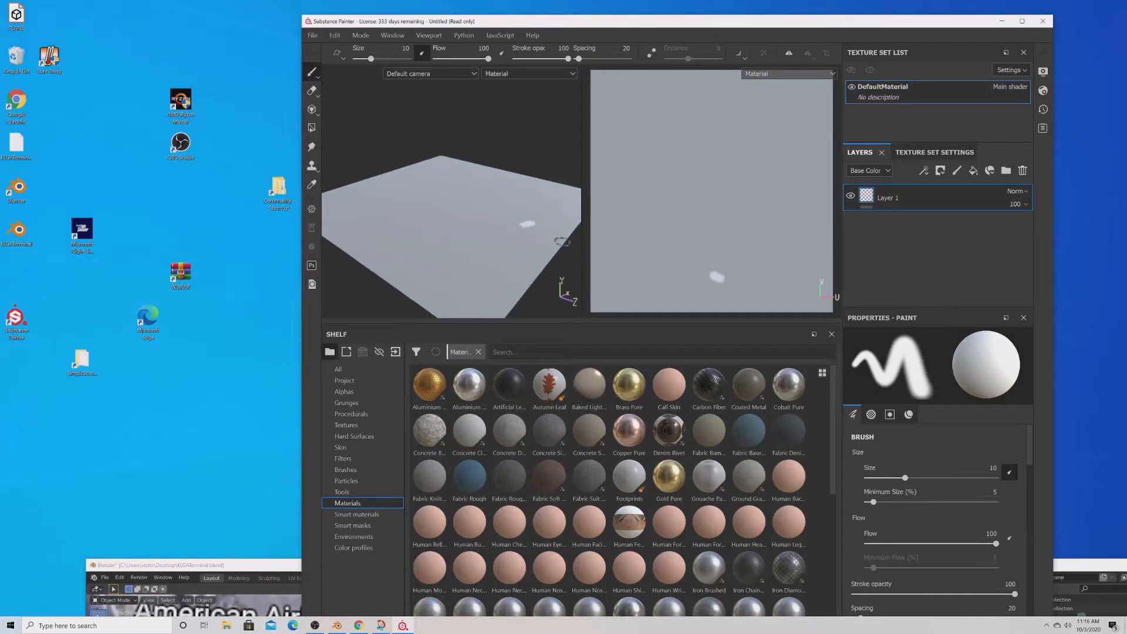
left_click(1022, 170)
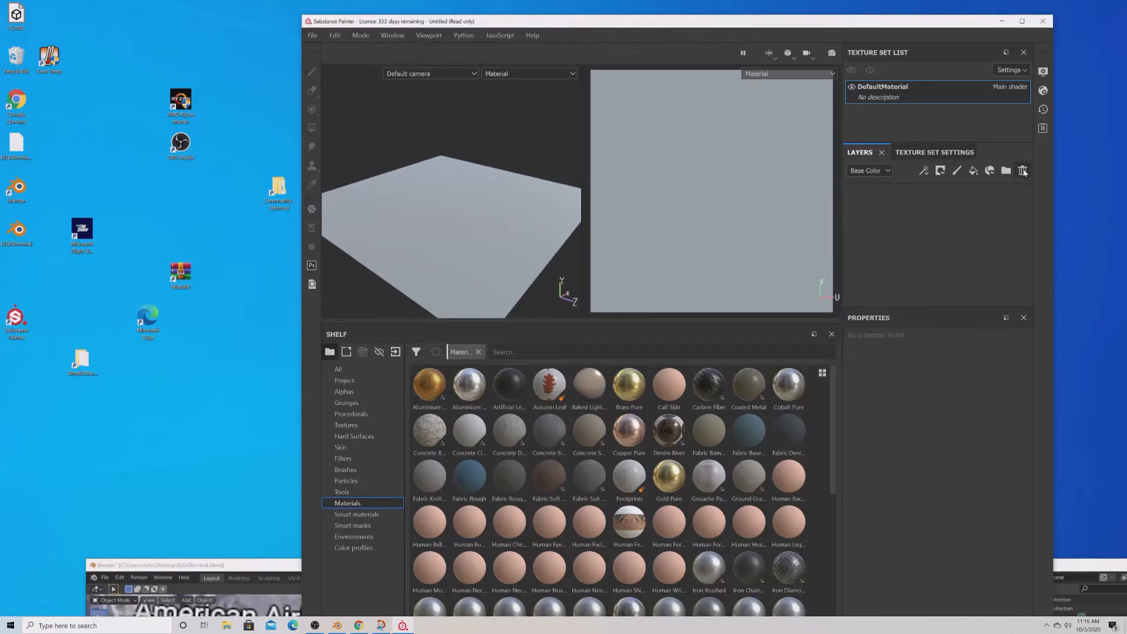
Open the import dialog for adding resources to the project.
left_click(315, 37)
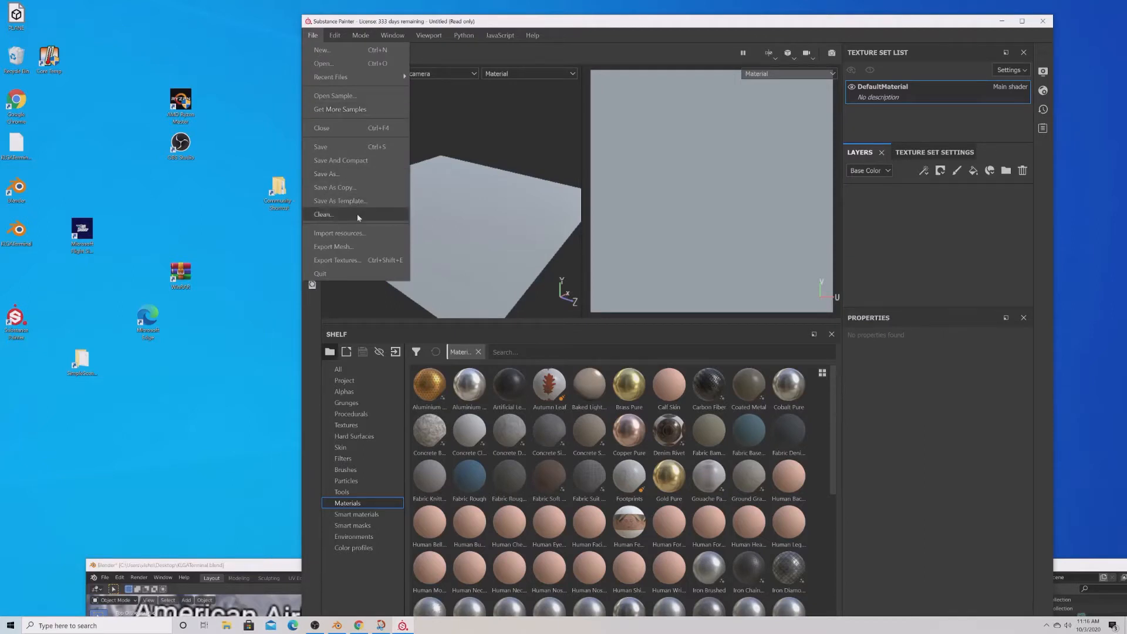
left_click(363, 233)
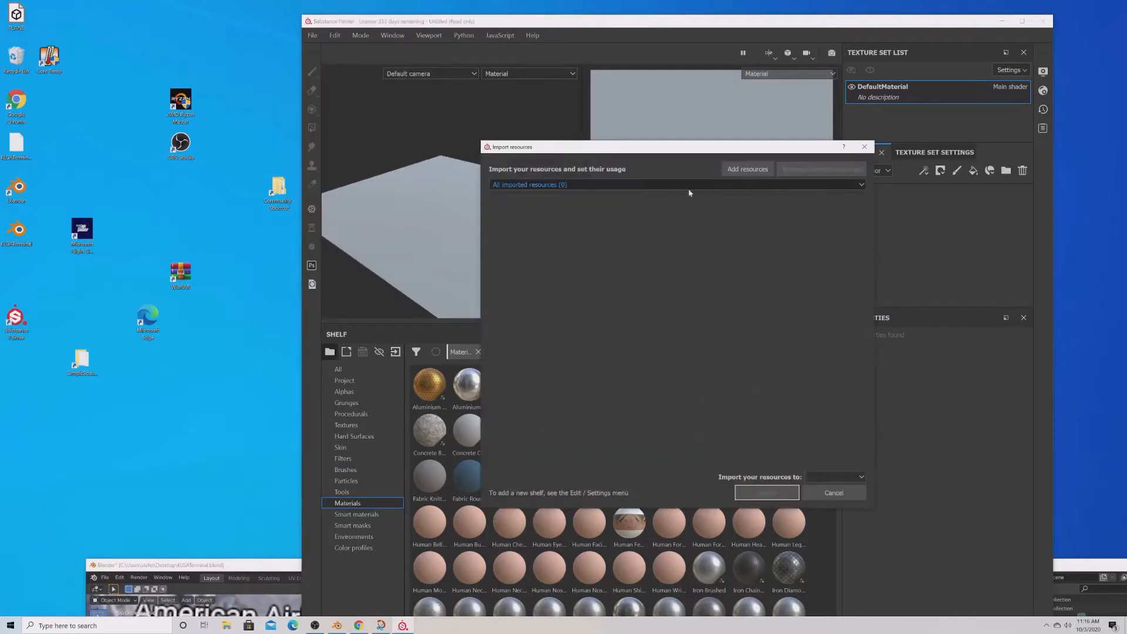
left_click(748, 170)
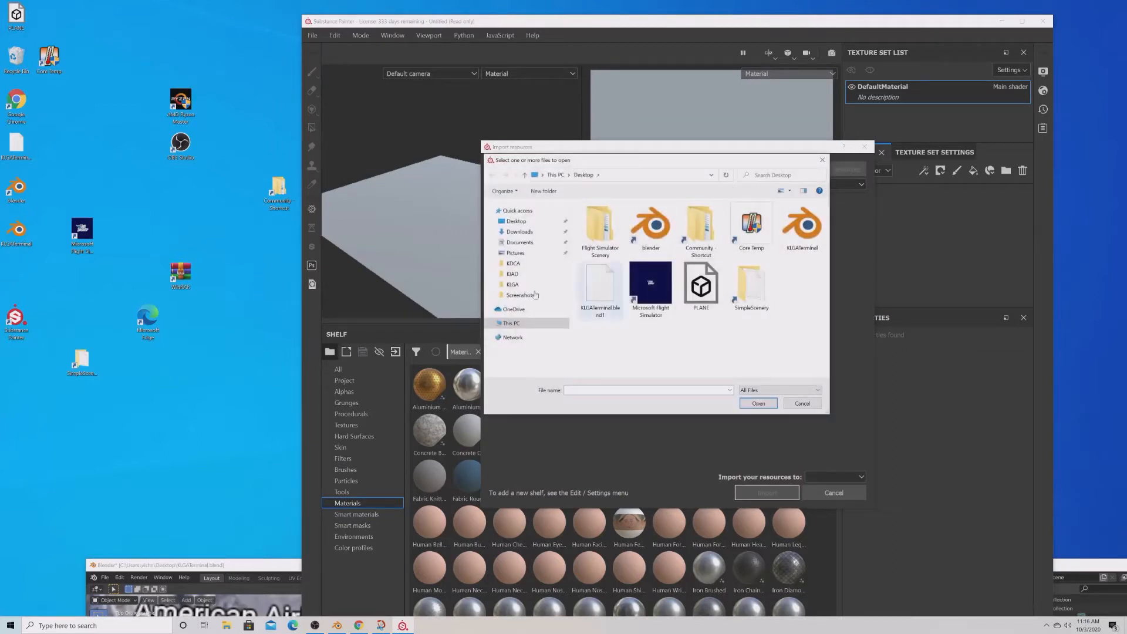
left_click(520, 232)
left_click(517, 220)
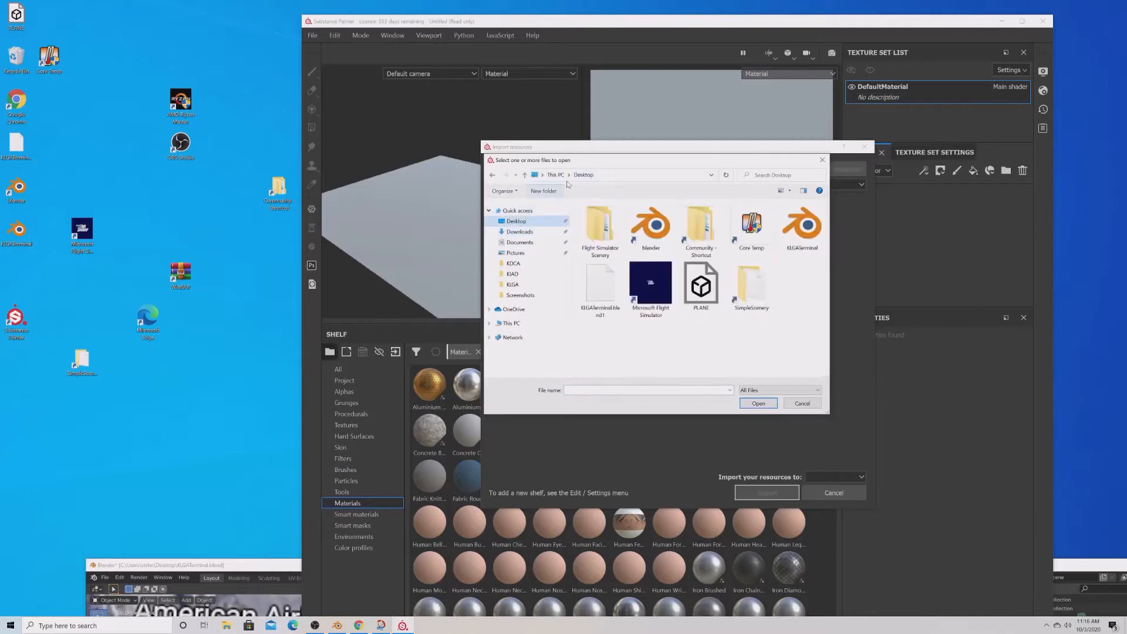
left_click(806, 404)
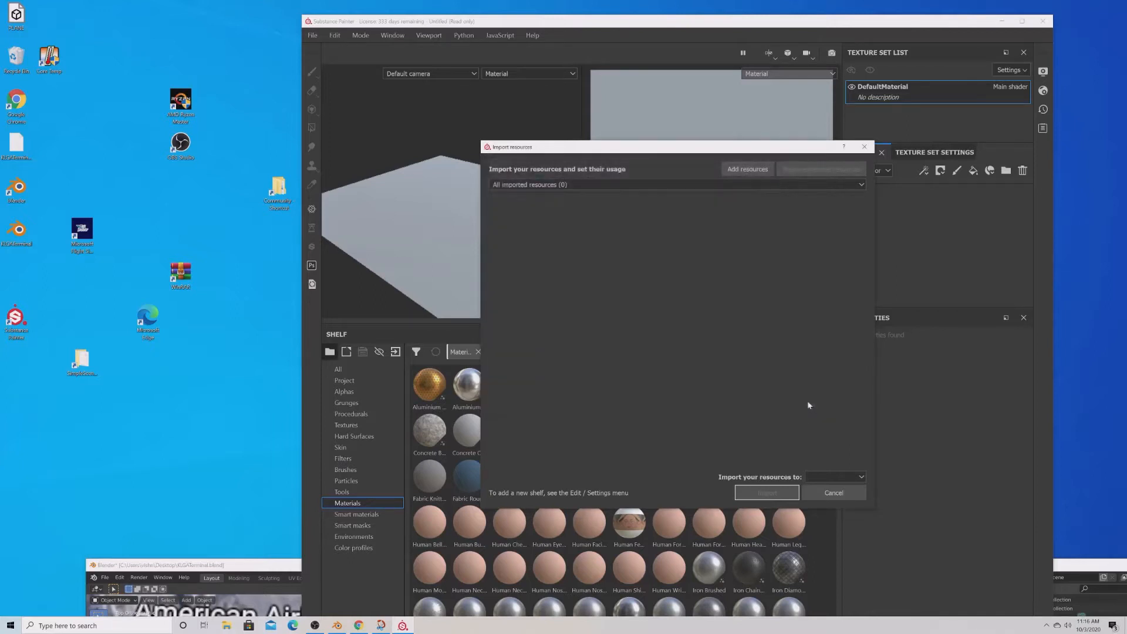
Start adding resources, browse to Flight Simulator Scenery's Projects folder, and move the WashingtonDC folder into PittsburghBridges.
left_click(753, 170)
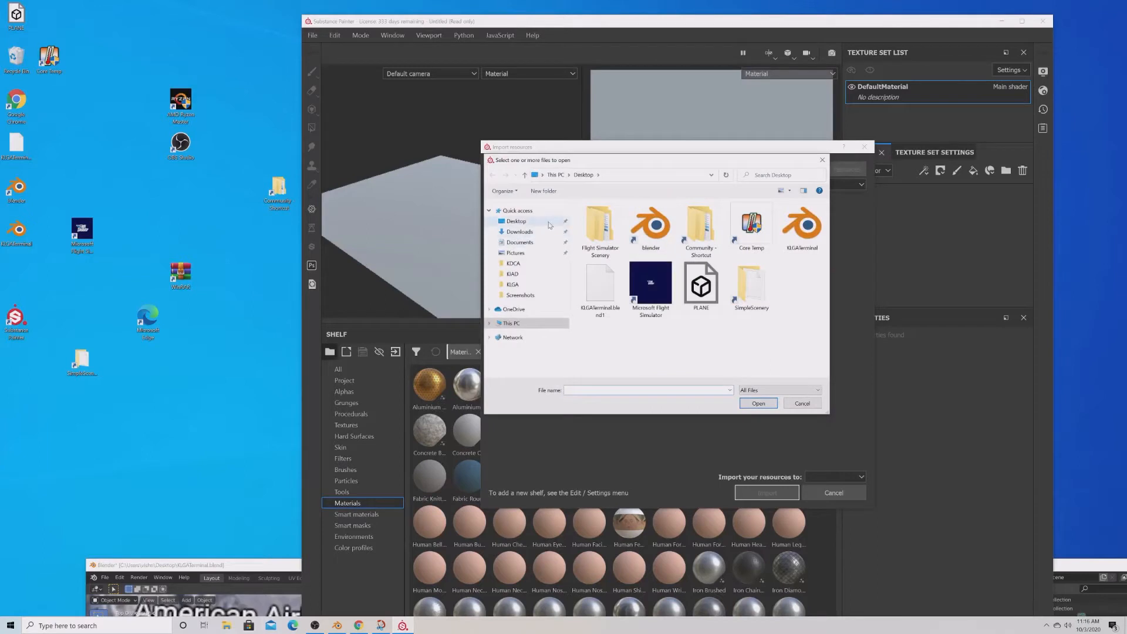
double_click(599, 226)
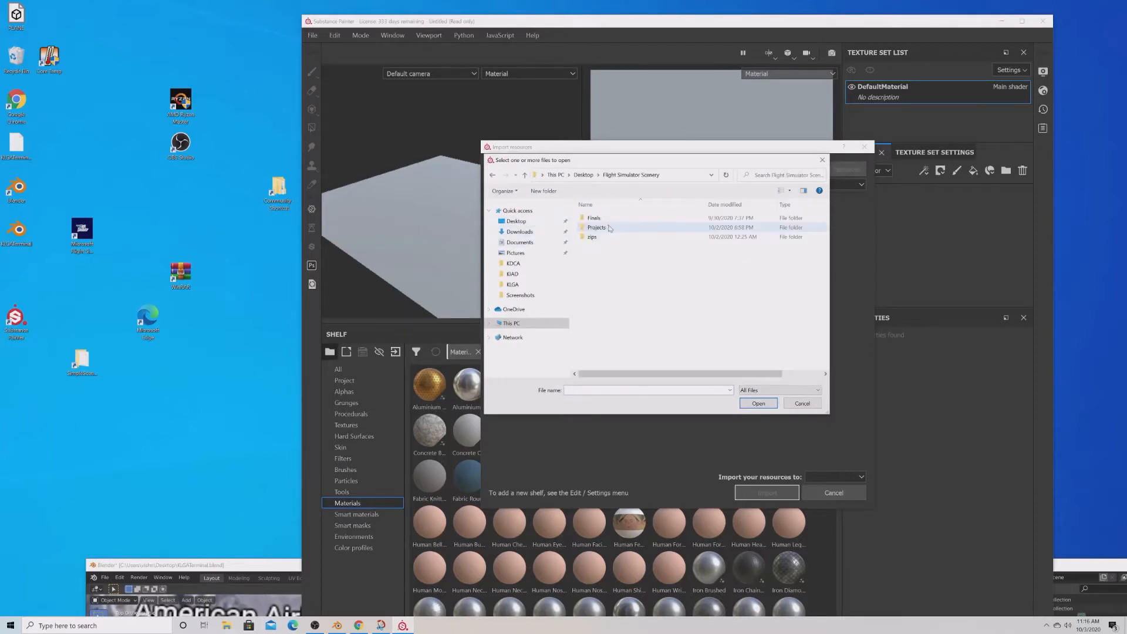
double_click(614, 227)
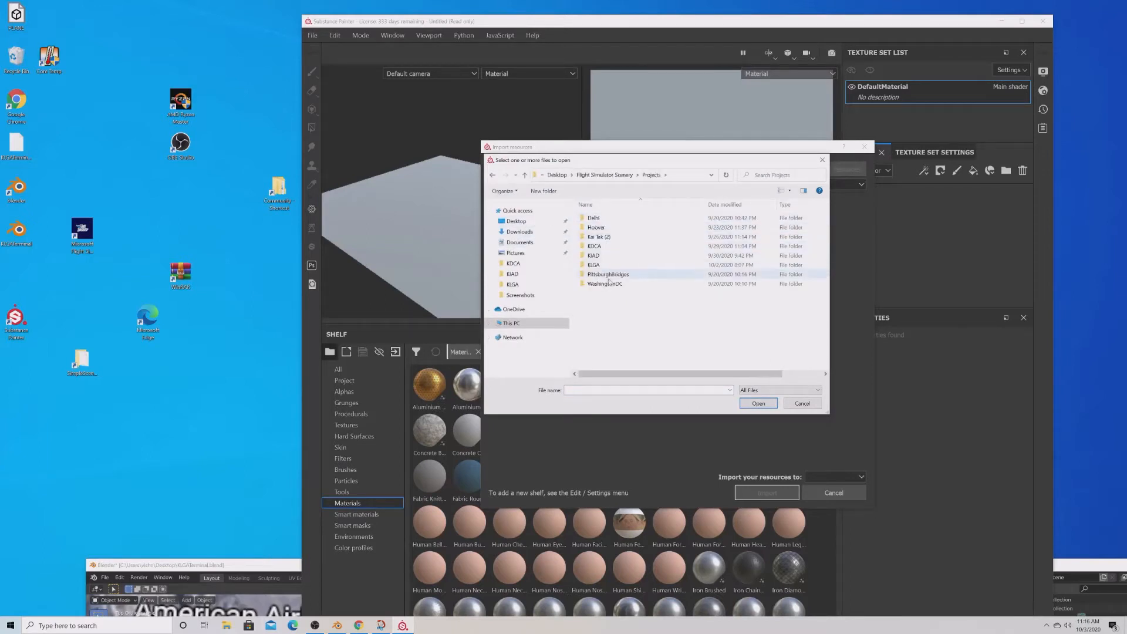
left_click(607, 285)
key("Delete")
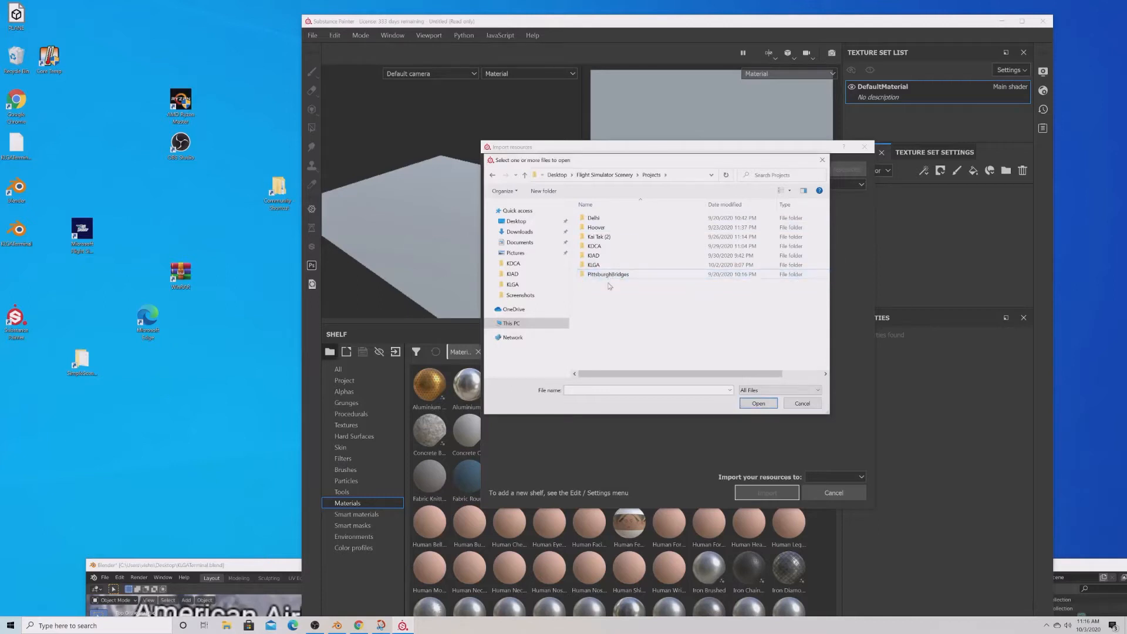
Browse through PittsburghBridges, WashingtonDC, PackageSources and modelLib to the texture folder holding the existing texture maps.
double_click(652, 274)
left_click(622, 227)
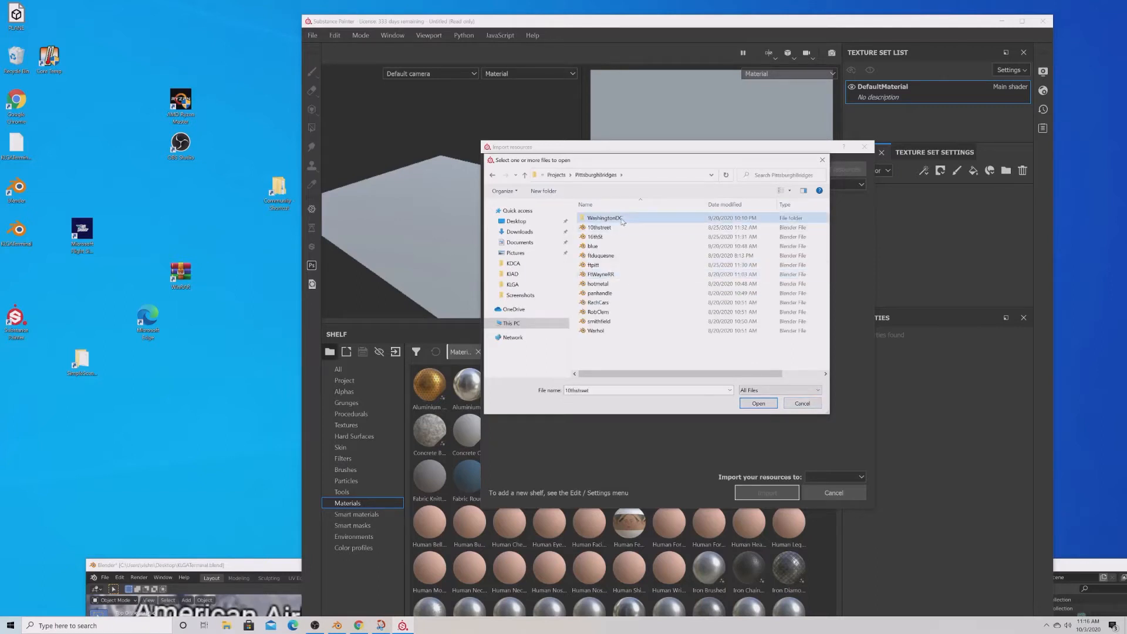
double_click(624, 220)
double_click(621, 246)
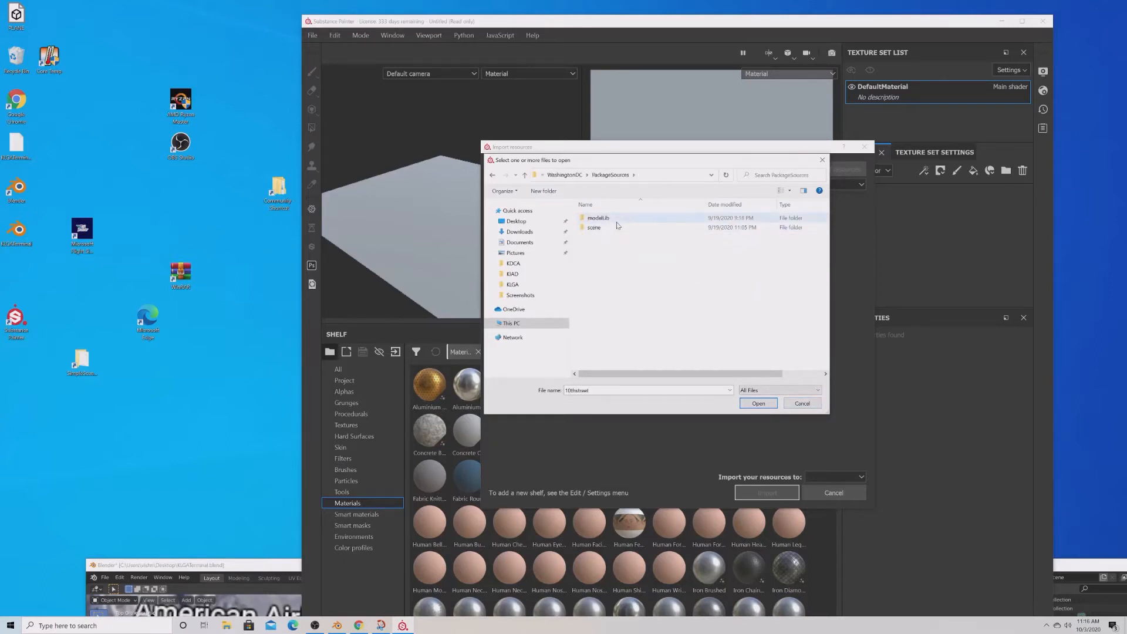
double_click(613, 219)
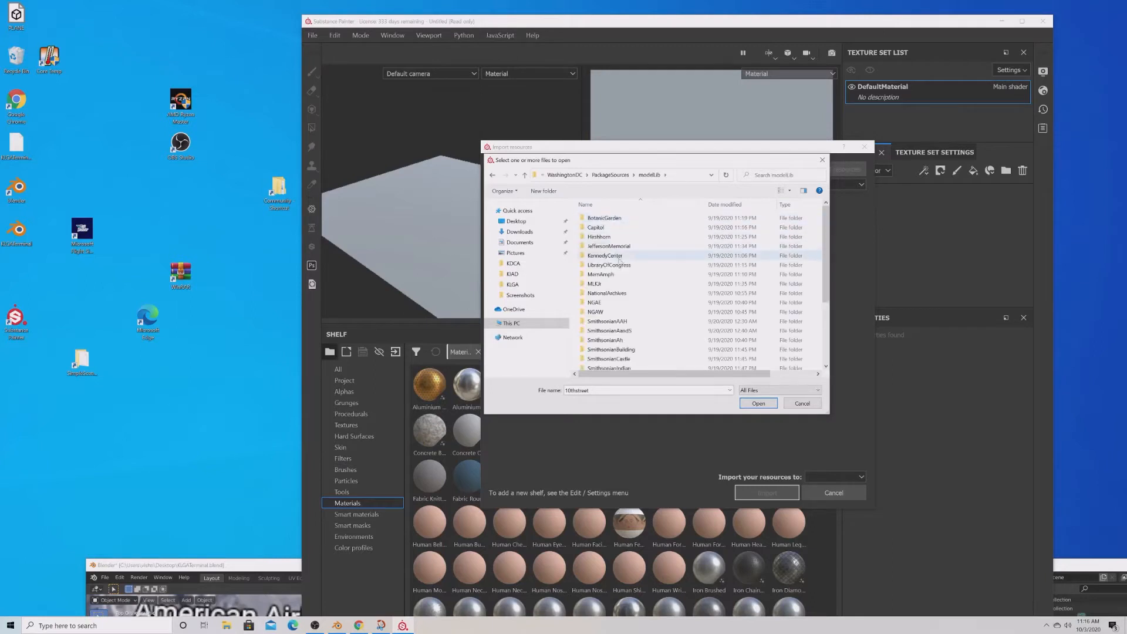
scroll(610, 264, "down", 4)
double_click(596, 300)
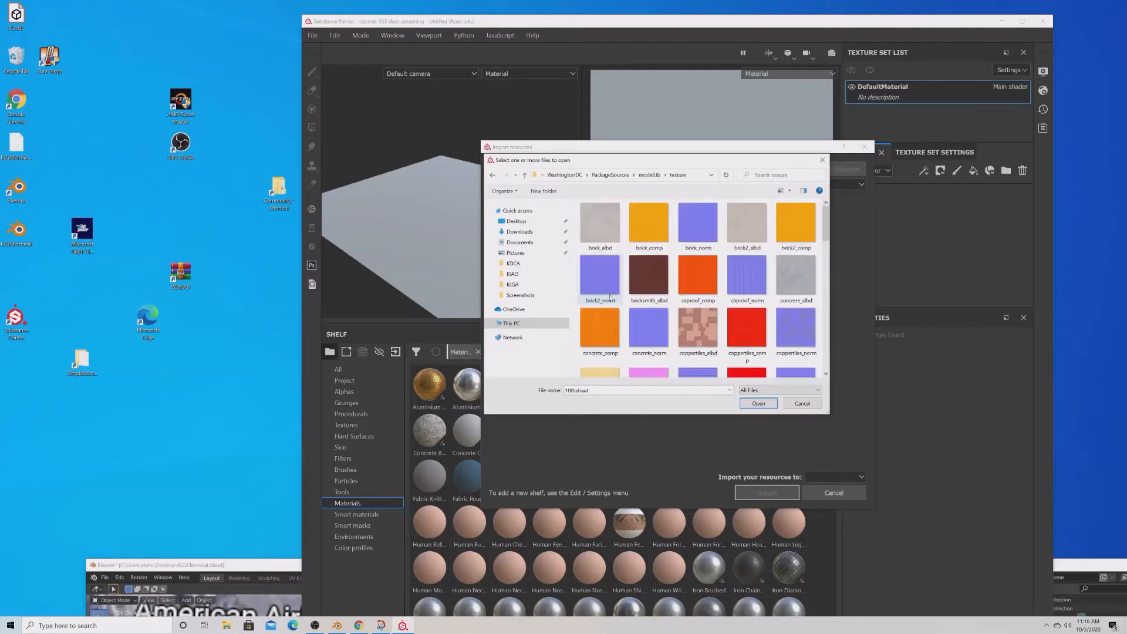
Add the concrete_albd, concrete_comp and concrete_norm maps from the texture folder to the import list.
left_click(781, 279)
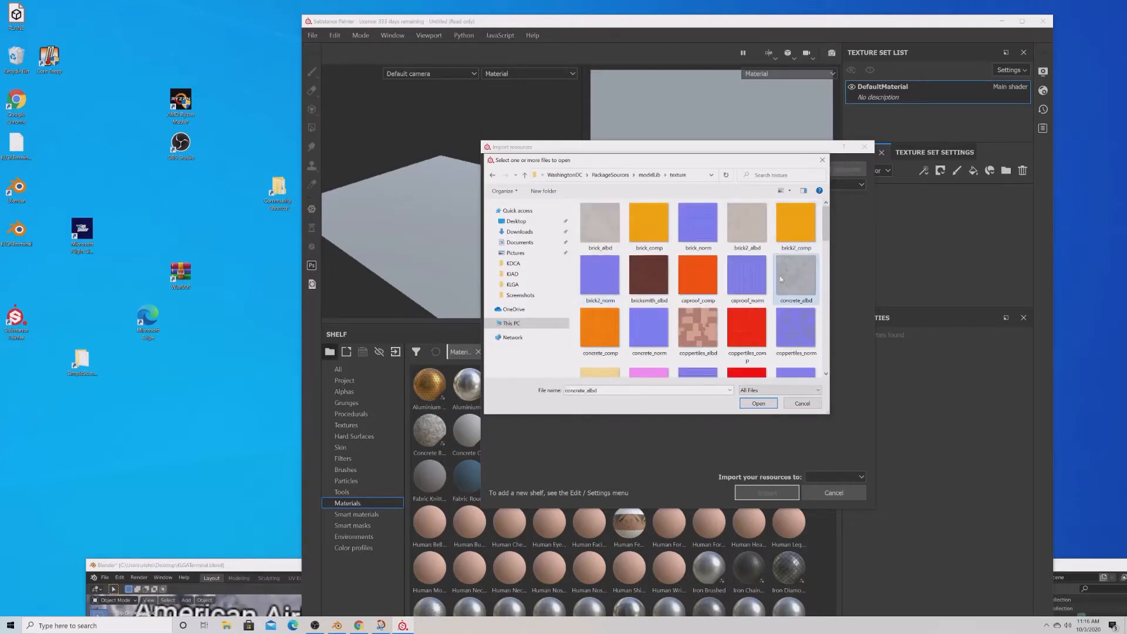
left_click(640, 329, "shift")
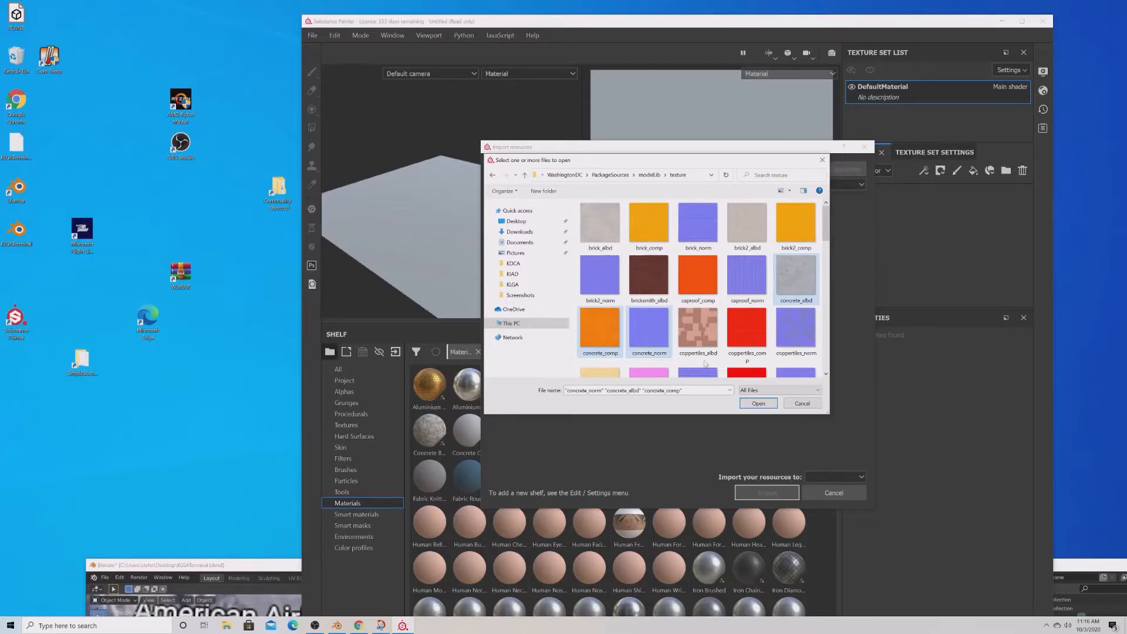
left_click(752, 407)
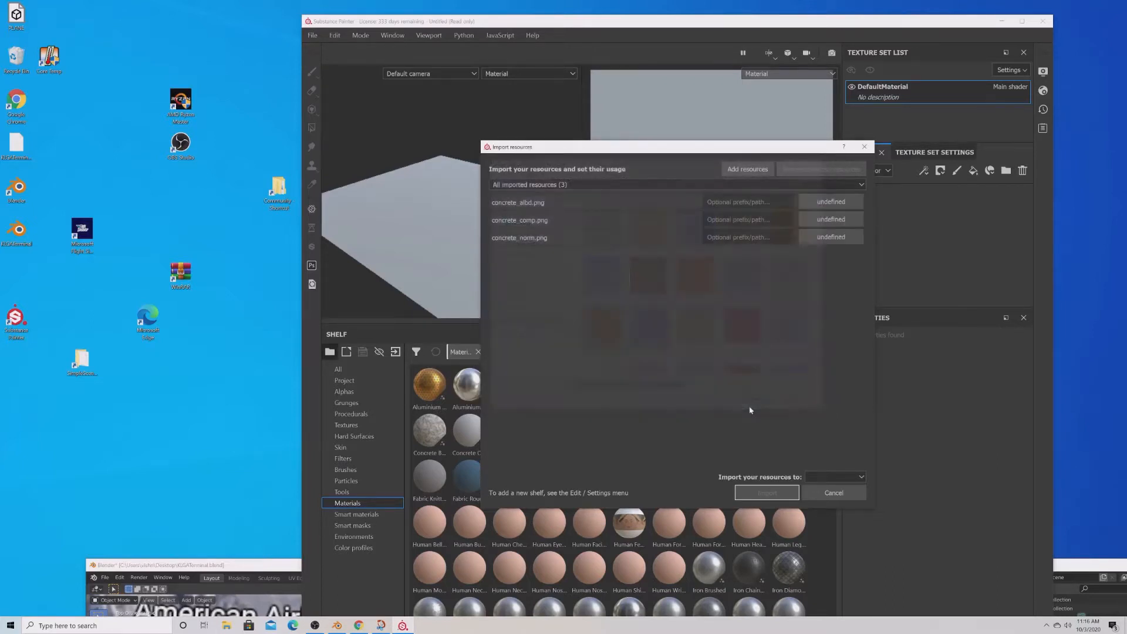
Set the usage of all three concrete maps in the import list to texture.
left_click(828, 208)
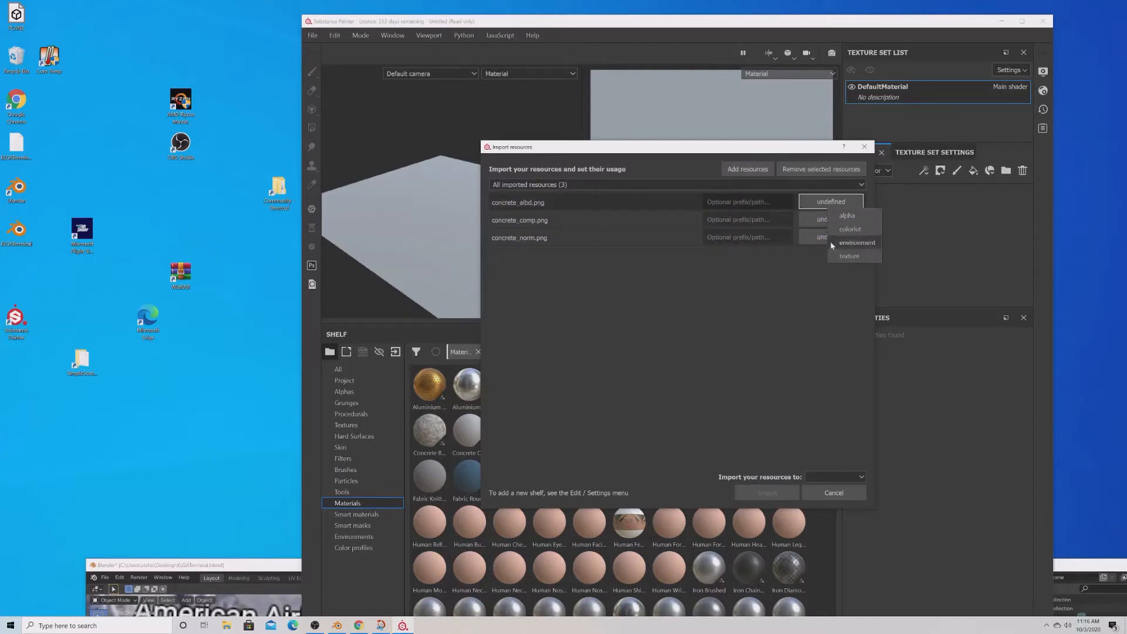
left_click(840, 256)
left_click(831, 219)
left_click(848, 270)
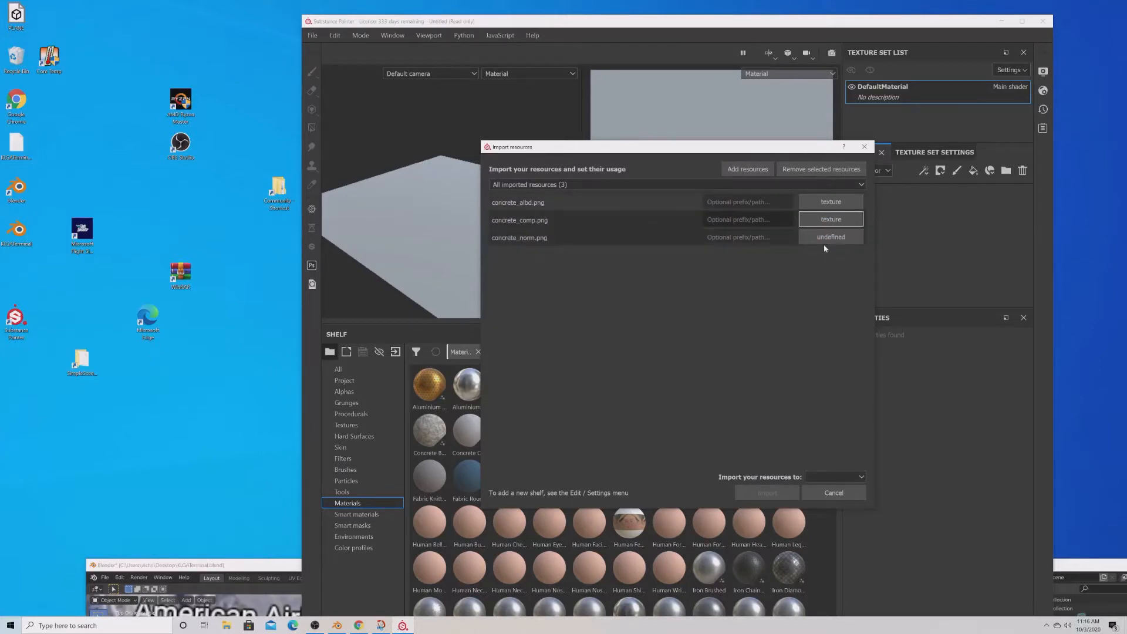
left_click(825, 238)
left_click(846, 287)
Choose shelf 'shelf' as the destination for the resources, and close the import dialog without importing.
left_click(820, 477)
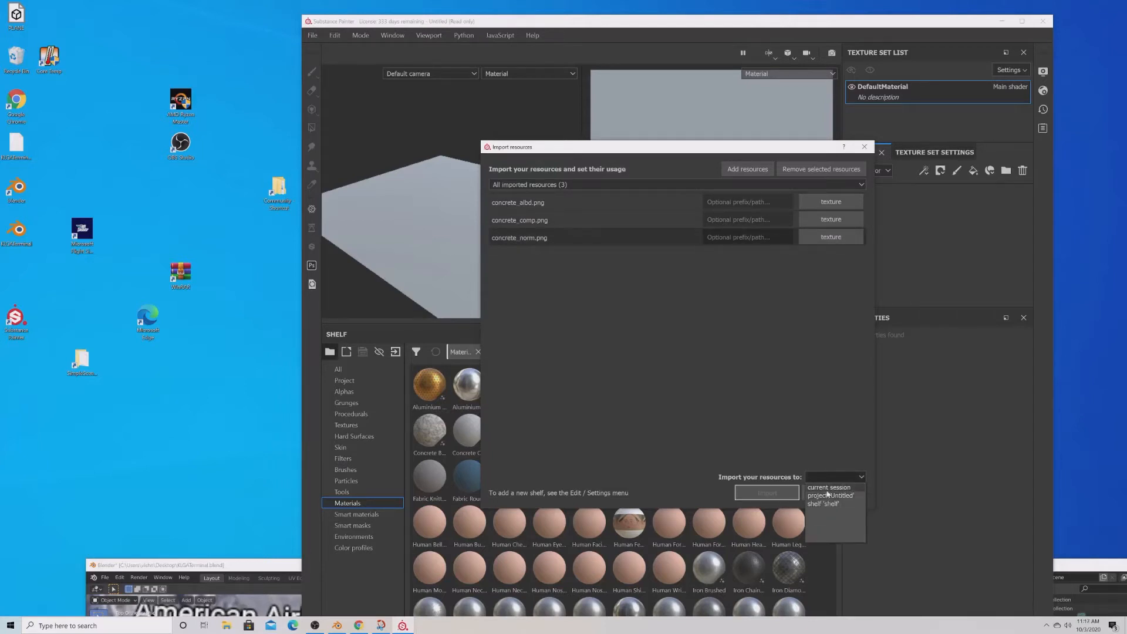
left_click(828, 503)
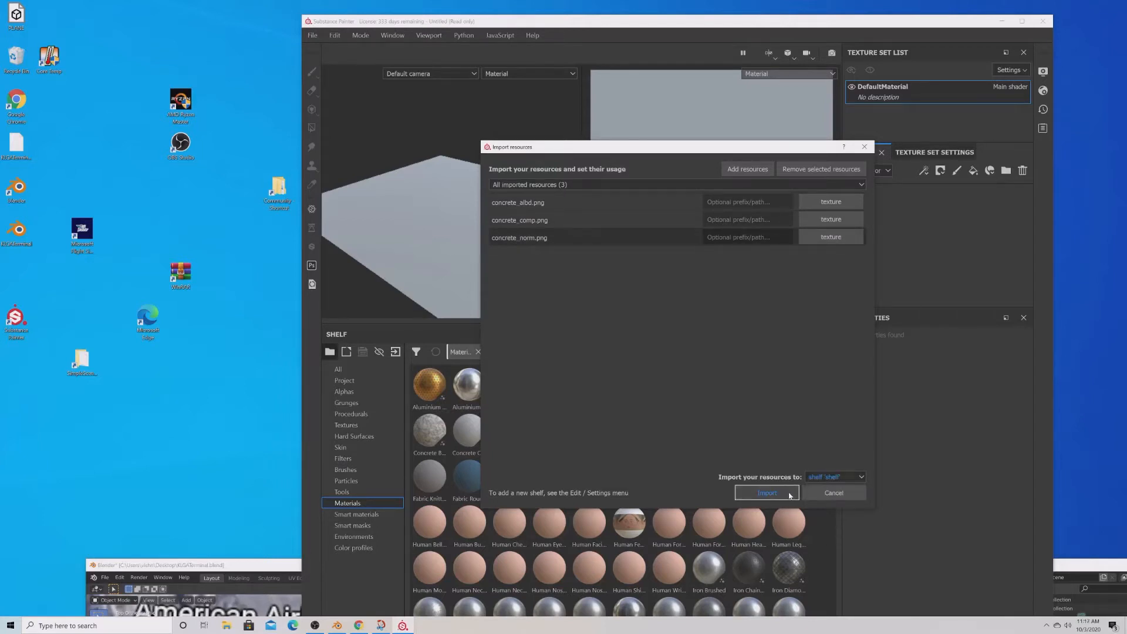
left_click(864, 147)
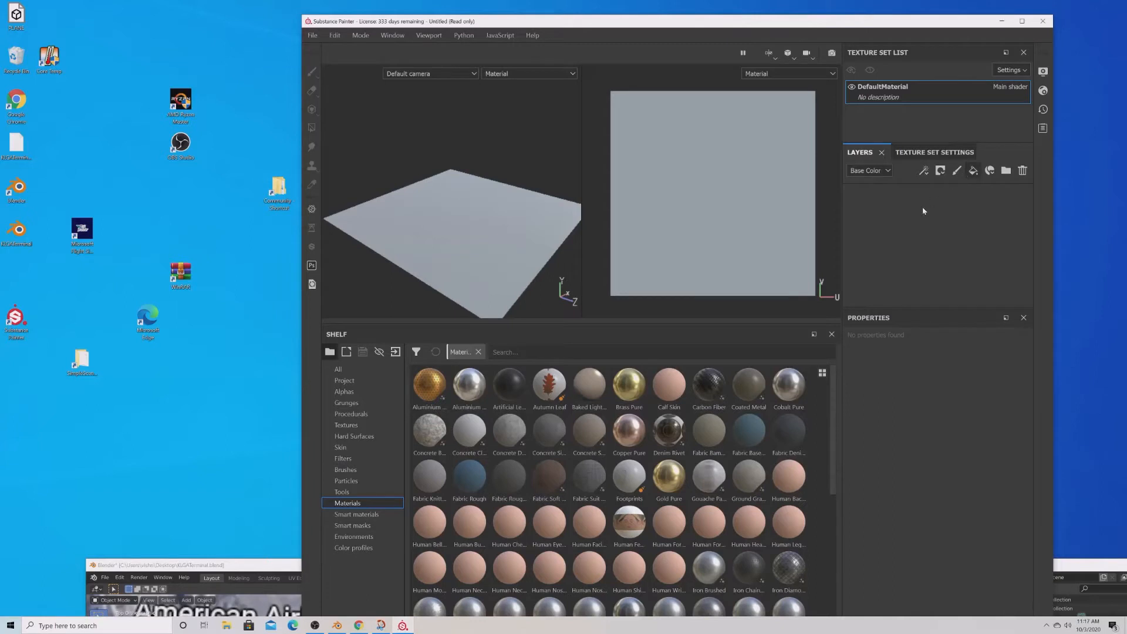
Add a fill layer and assign the 1K-concrete_48 Base Color texture from the shelf to its base color.
left_click(973, 170)
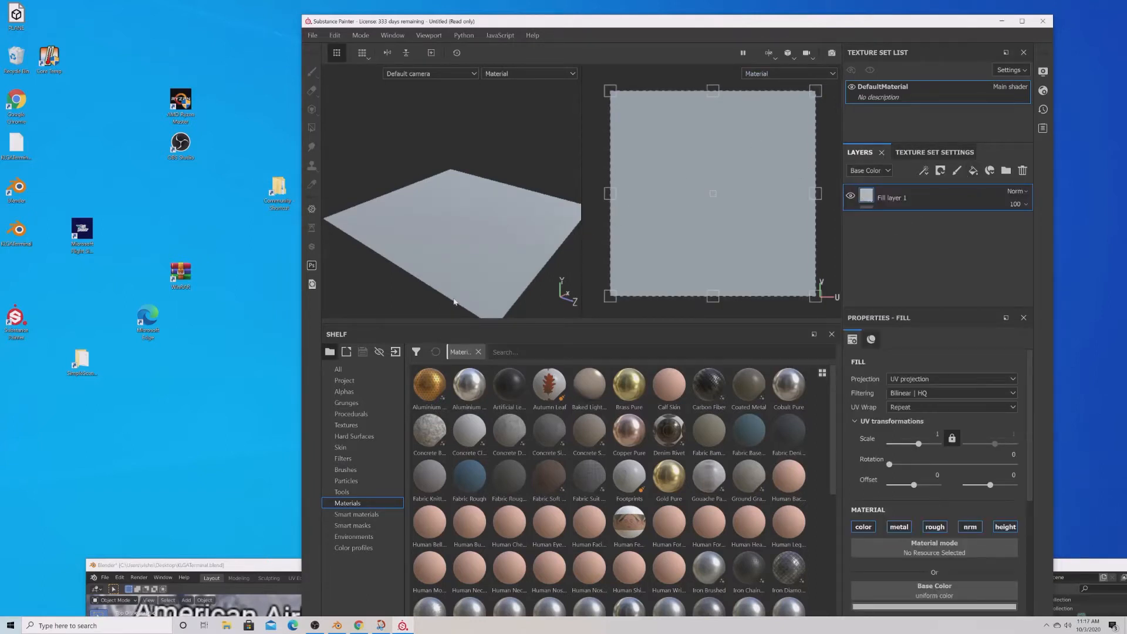
left_click(348, 425)
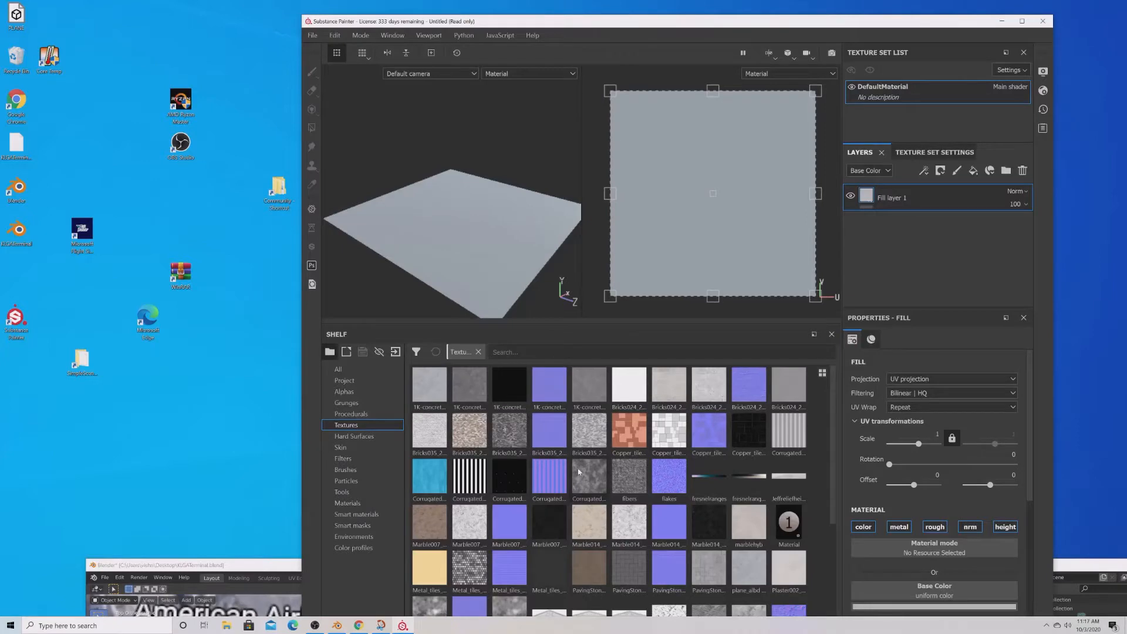
left_click(1023, 21)
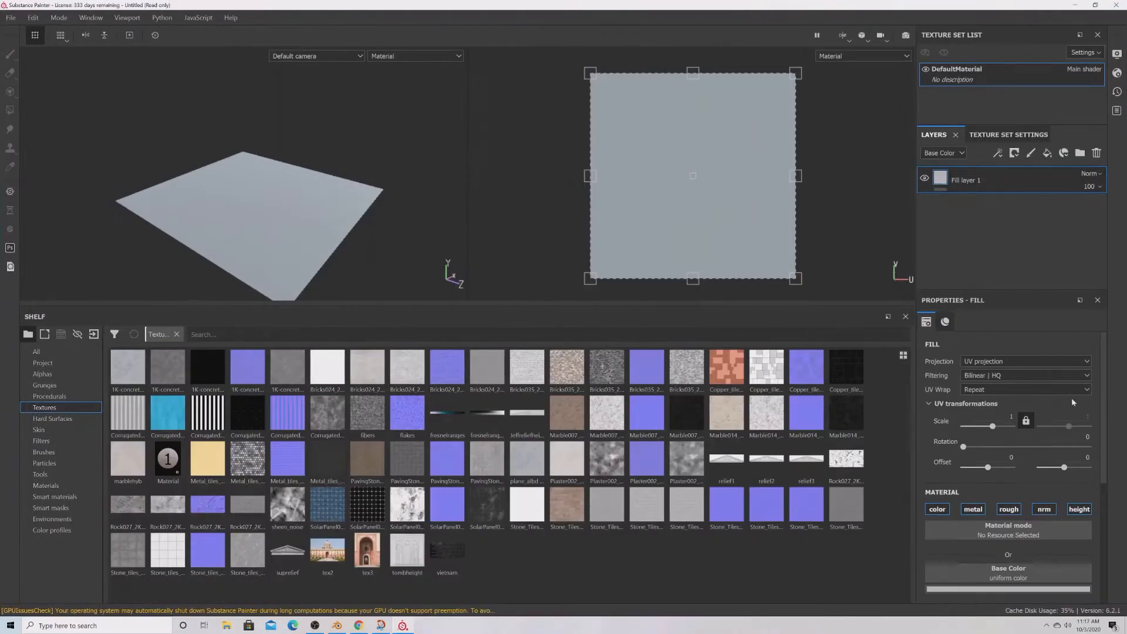
scroll(1072, 402, "down", 5)
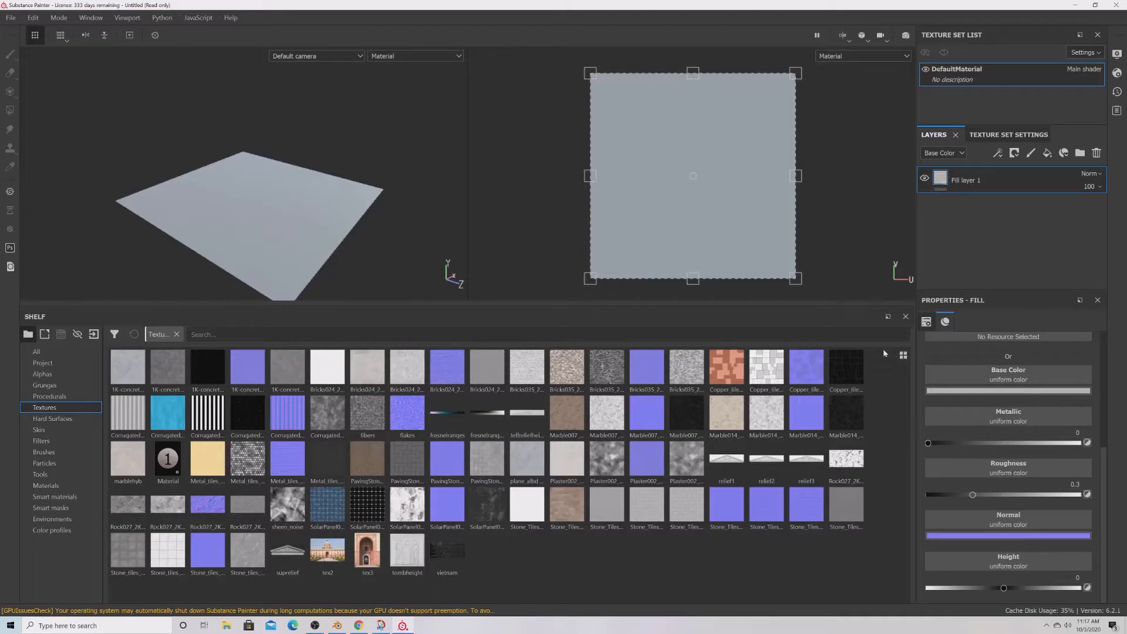
mouse_move(137, 372)
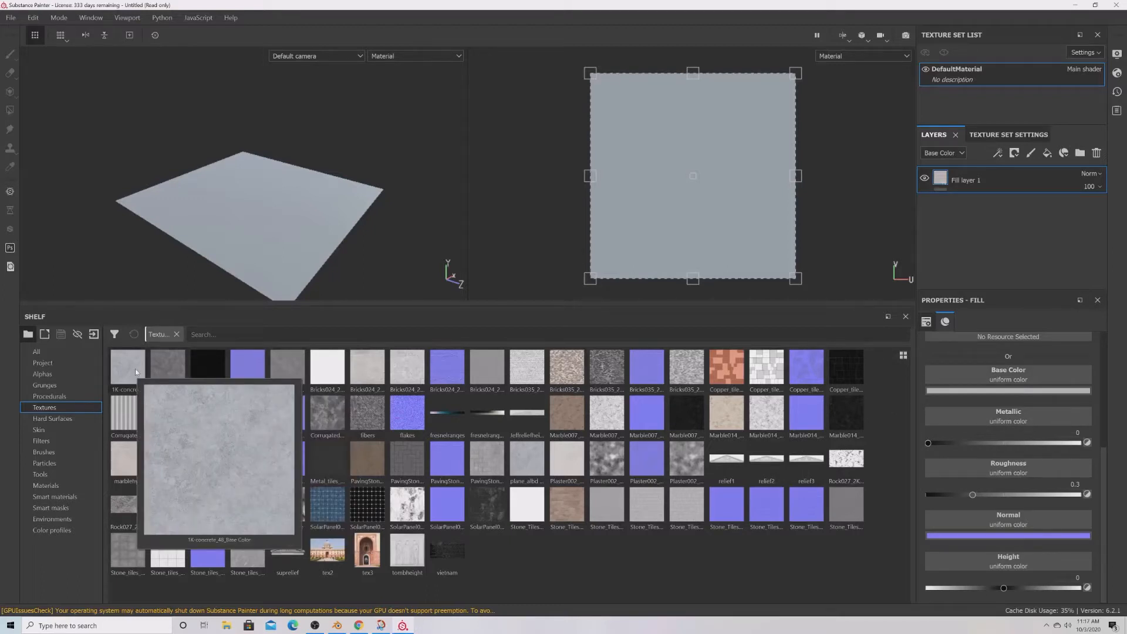
left_click_drag(136, 372, 1015, 379)
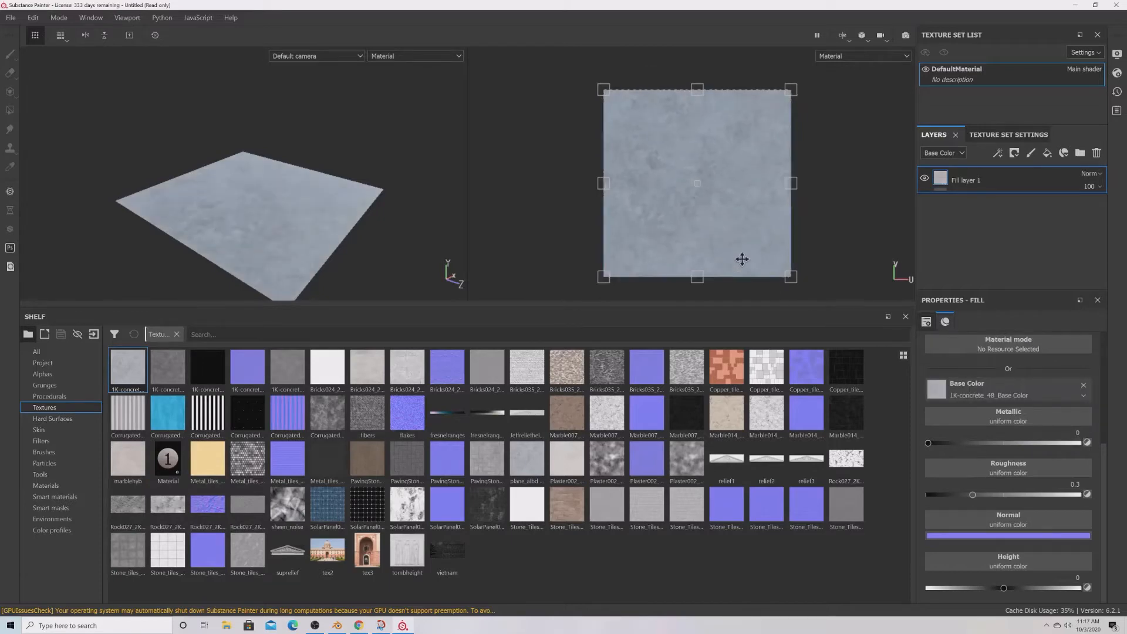
Inspect the concrete base color on the plane from several angles and under rotated lighting.
scroll(742, 259, "up", 2)
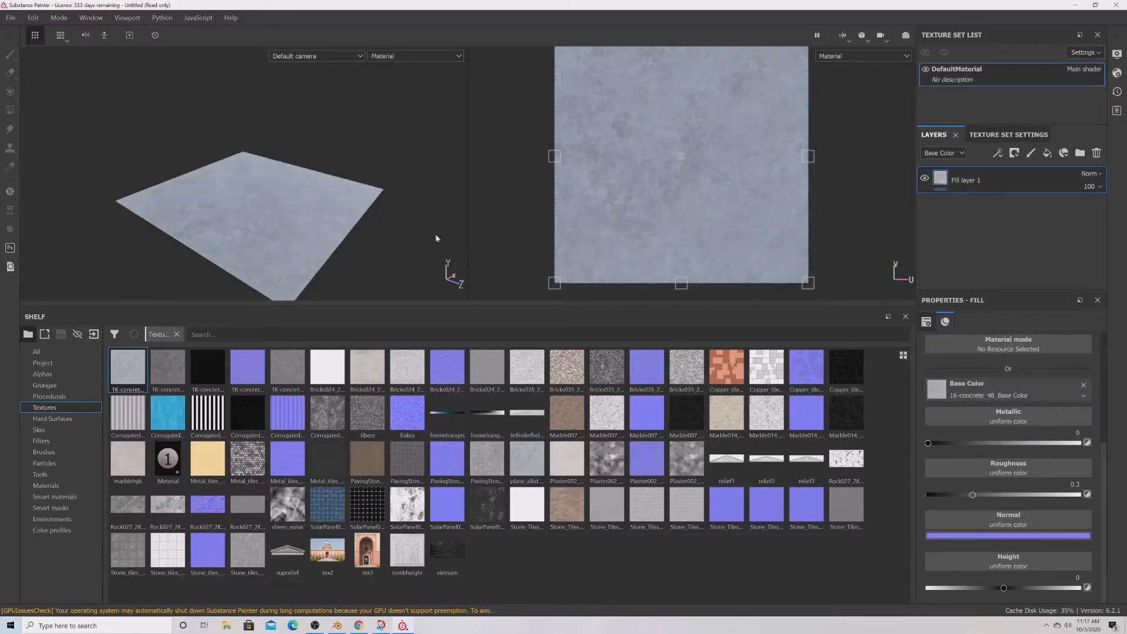
left_click_drag(282, 236, 392, 197, "alt")
scroll(307, 254, "down", 2)
scroll(305, 250, "up", 3)
scroll(304, 251, "up", 2)
scroll(272, 217, "down", 4)
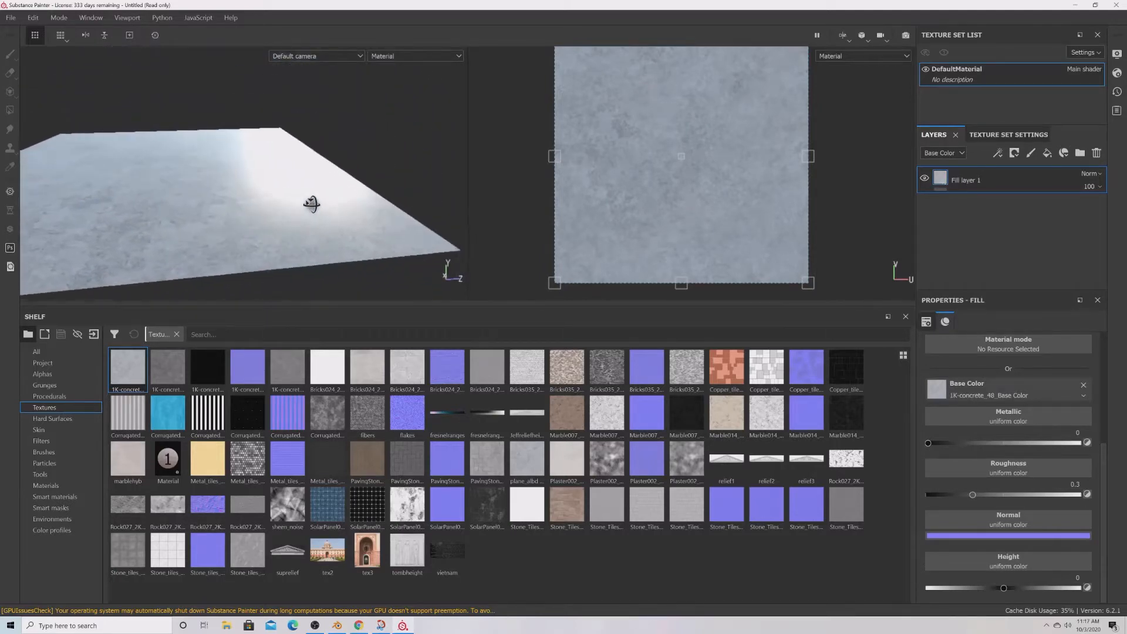
scroll(241, 215, "up", 1)
left_click(240, 216)
mouse_move(206, 240)
left_mouse_down("alt")
mouse_move(343, 196)
mouse_move(397, 196)
mouse_move(341, 206)
mouse_move(339, 191)
mouse_move(327, 222)
mouse_move(342, 200)
mouse_move(357, 206)
left_mouse_up("alt")
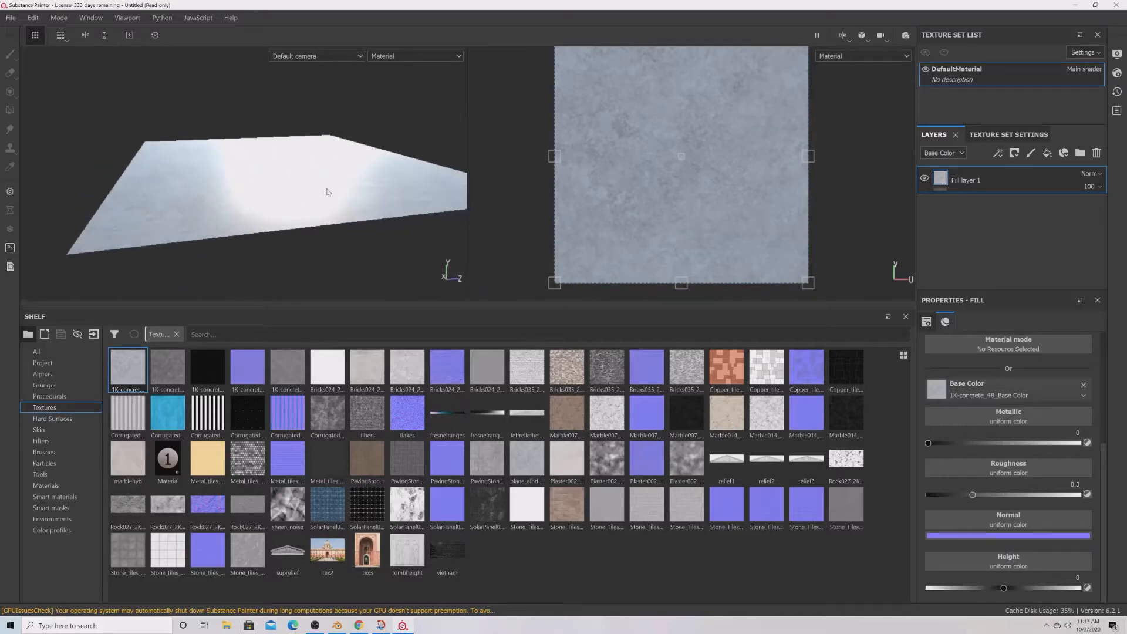
right_click_drag(262, 209, 380, 208, "shift")
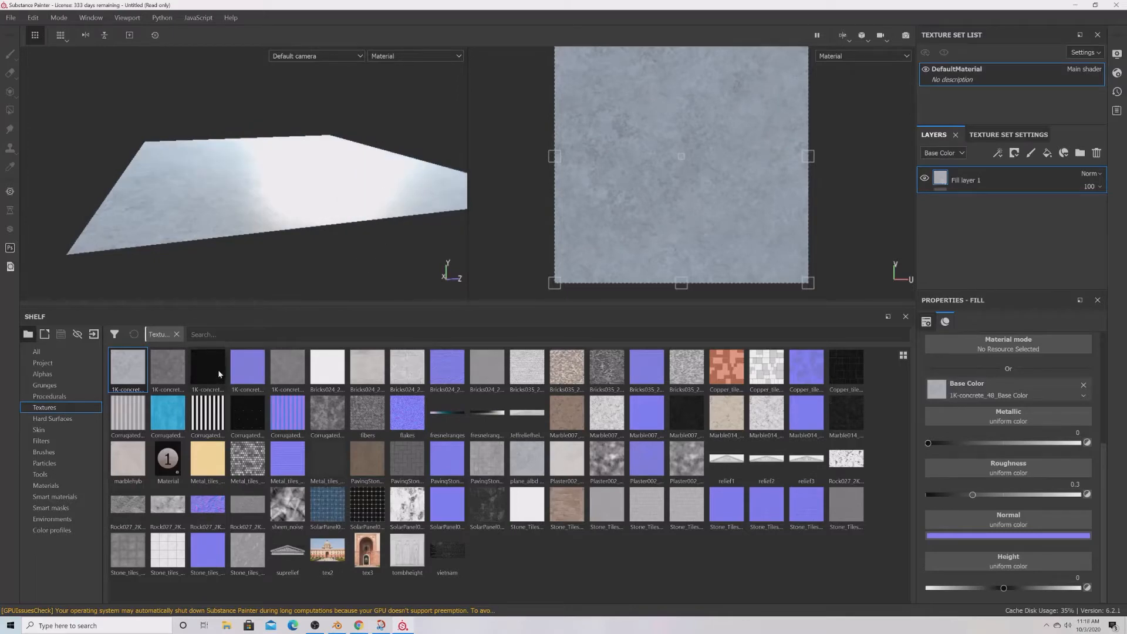
Assign the 1K-concrete_48 Roughness texture to the fill layer's roughness and check the reflections under rotated lighting.
mouse_move(217, 370)
mouse_move(167, 361)
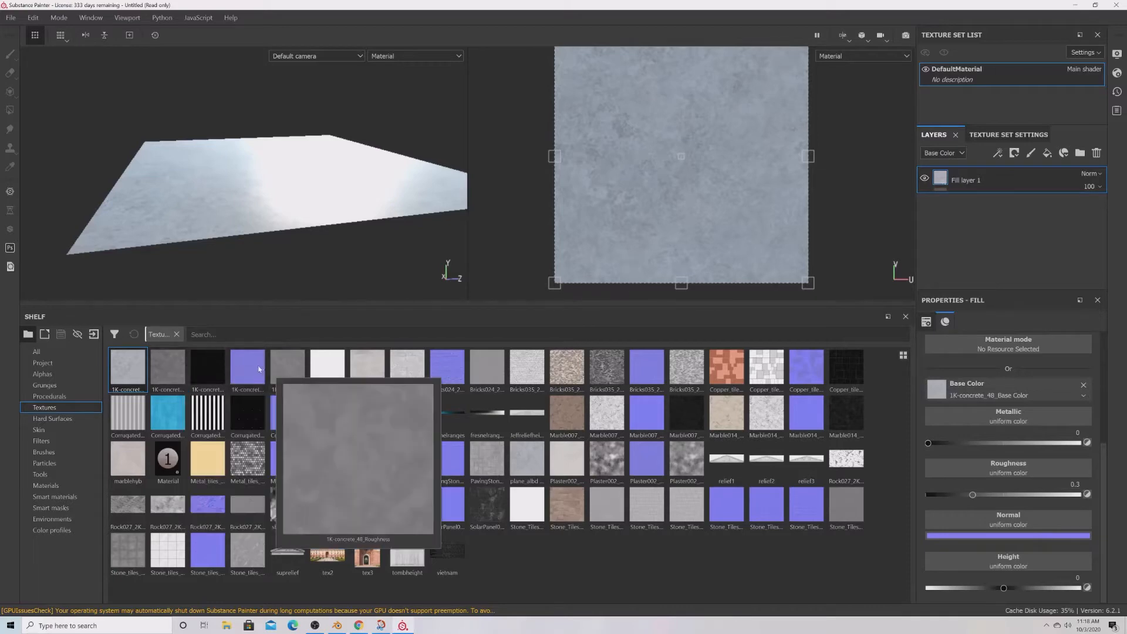
left_click_drag(288, 370, 1022, 469)
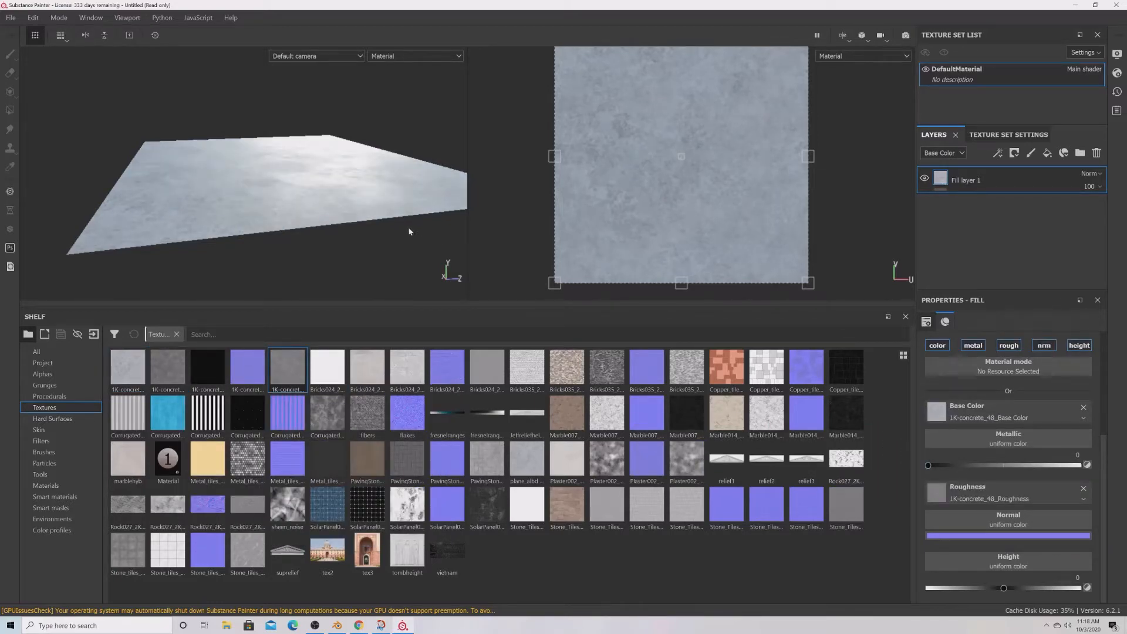
mouse_move(410, 231)
right_mouse_down("shift")
mouse_move(252, 206)
mouse_move(405, 220)
right_mouse_up("shift")
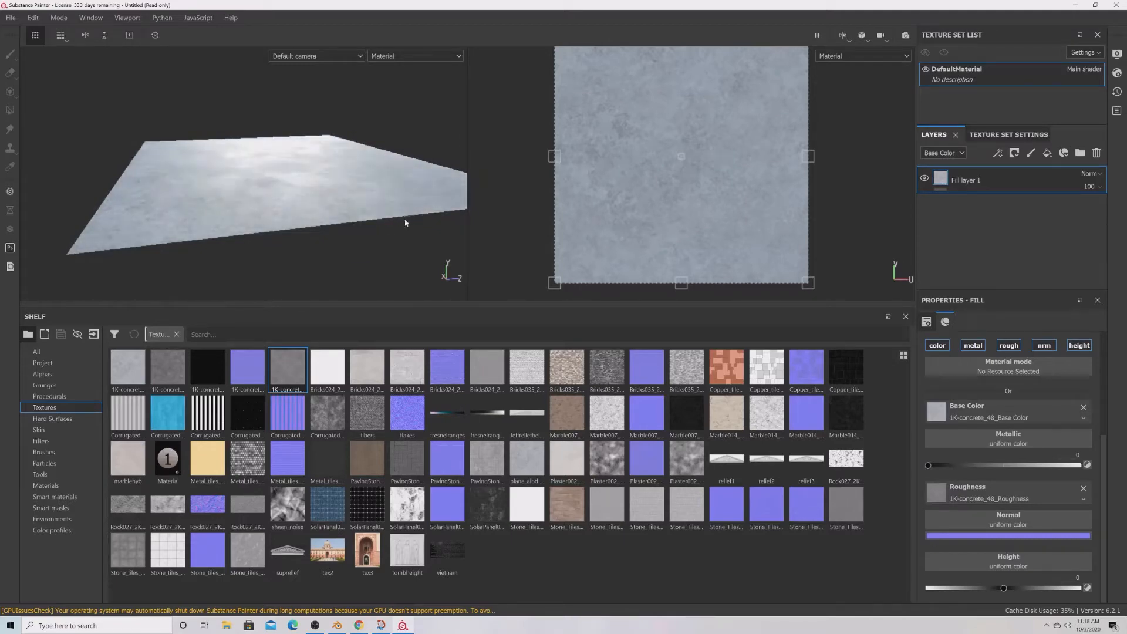
Assign the 1K-concrete_48 Height and Normal textures to the fill layer's height and normal channels.
left_click_drag(177, 367, 1003, 559)
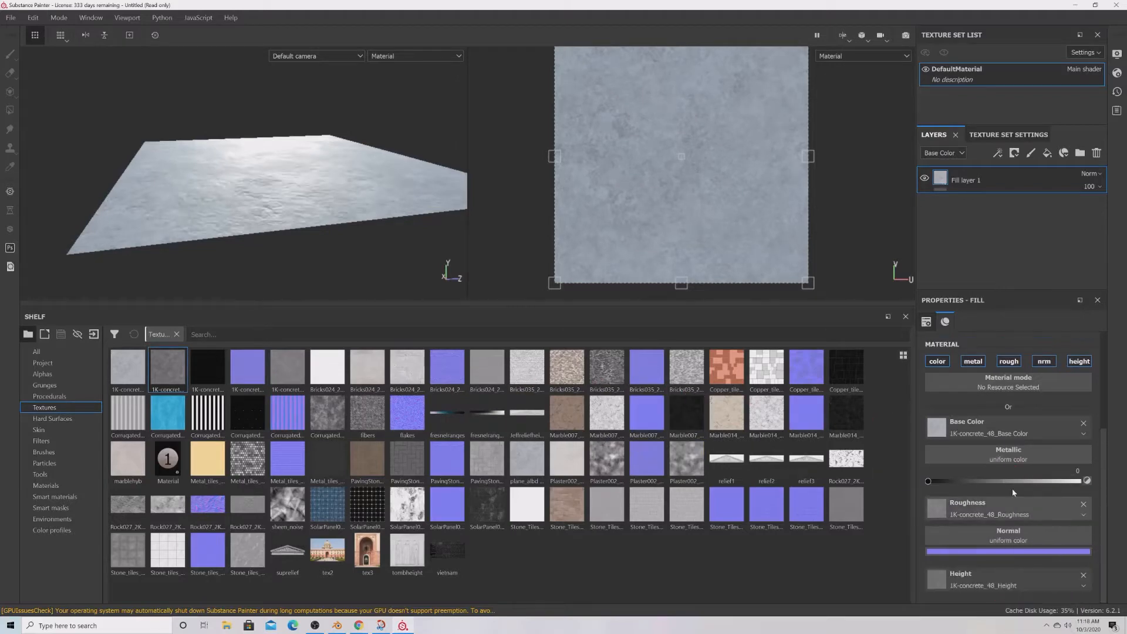
scroll(1004, 492, "up", 3)
scroll(1000, 494, "down", 3)
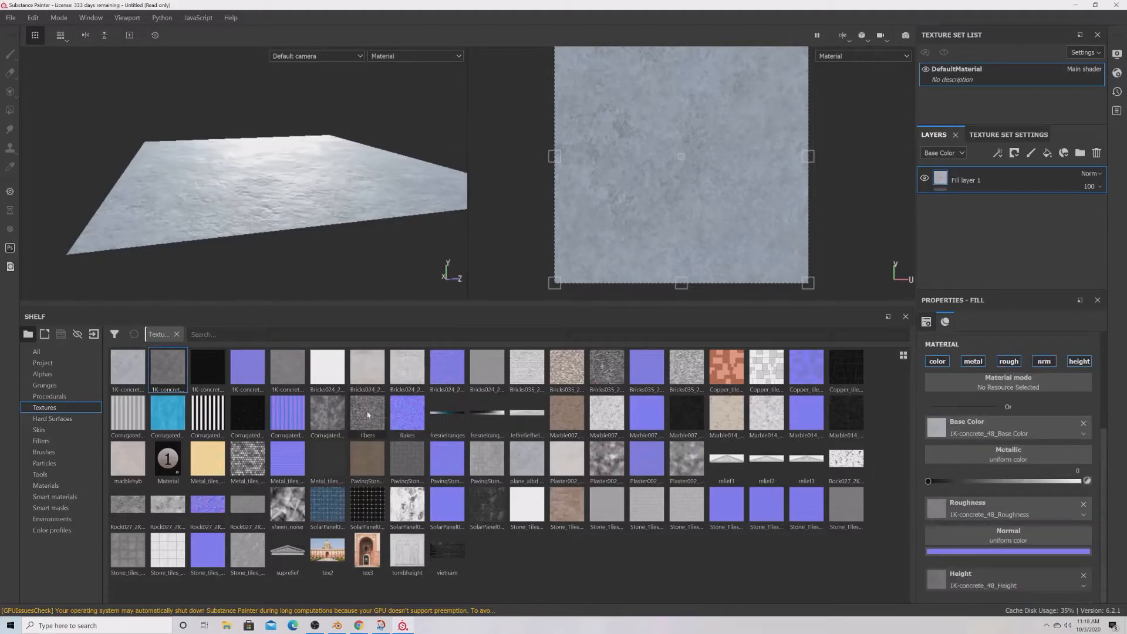
left_click_drag(245, 367, 1005, 541)
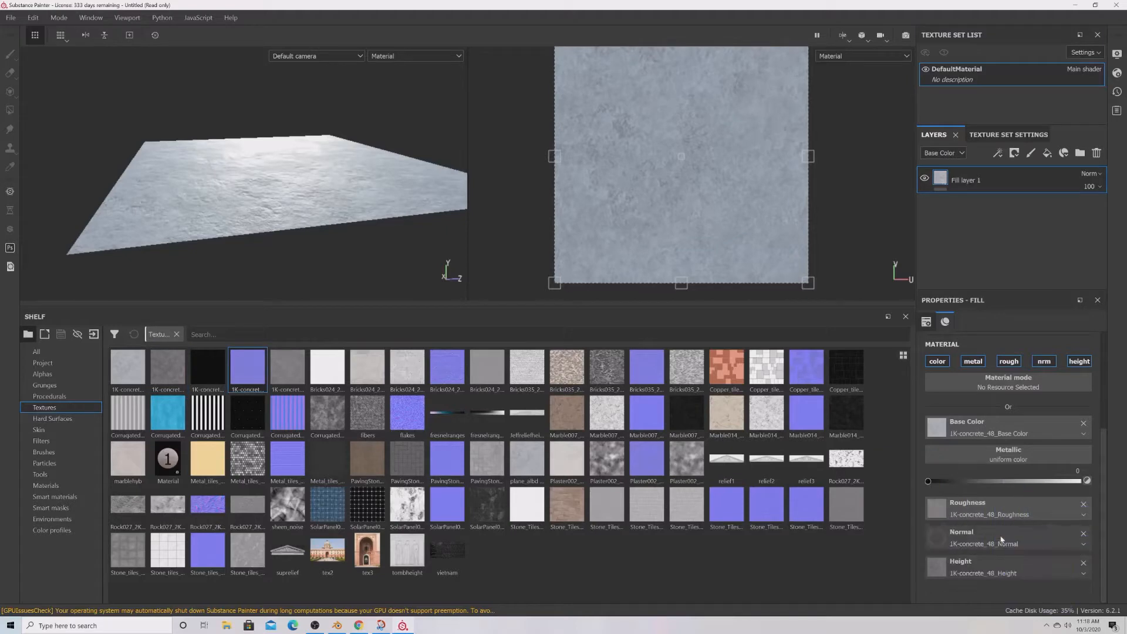
Examine the finished concrete surface's relief on the plane up close and under different light directions.
mouse_move(384, 218)
right_mouse_down("shift")
mouse_move(352, 229)
mouse_move(400, 203)
right_mouse_up("shift")
left_click_drag(400, 203, 319, 211, "alt")
scroll(310, 192, "up", 2)
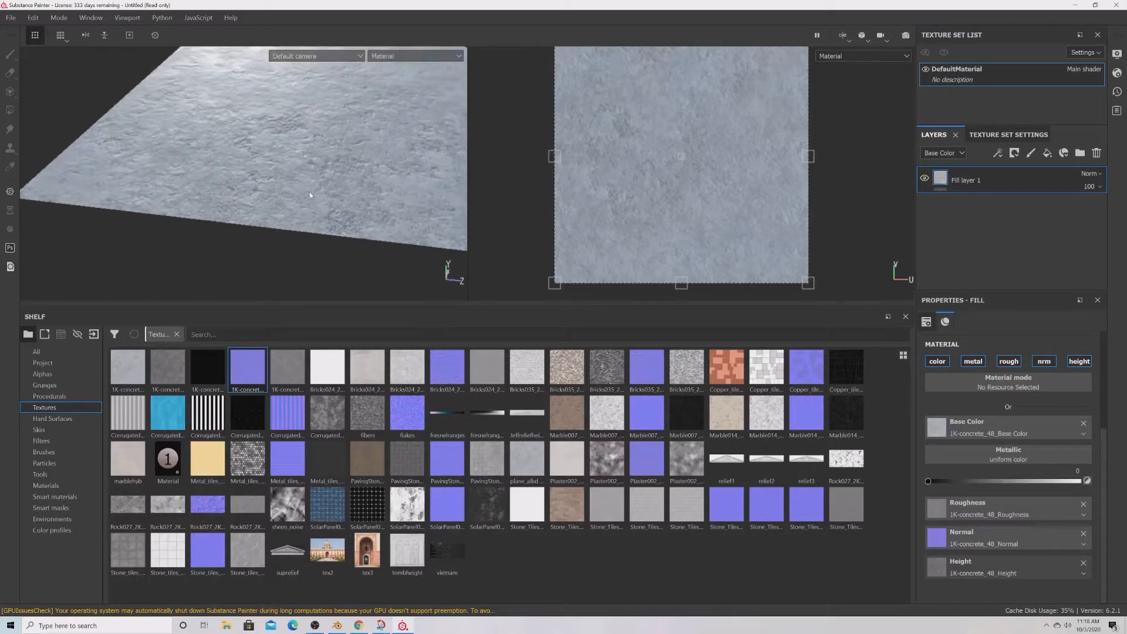
left_click(303, 170)
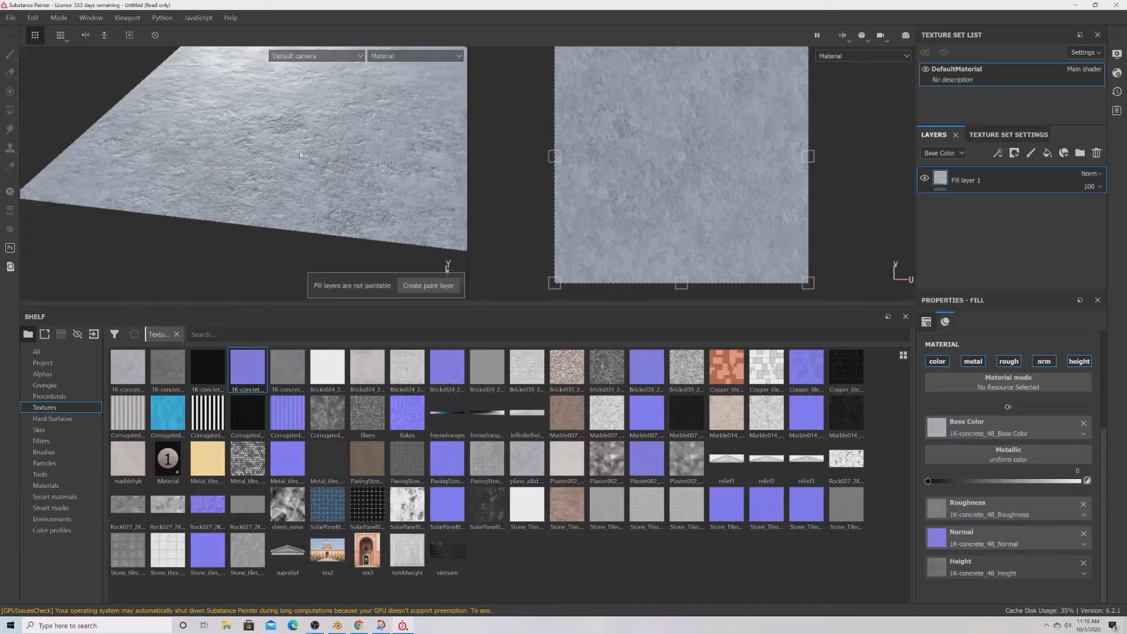
left_click_drag(299, 150, 301, 201, "alt")
scroll(301, 204, "down", 3)
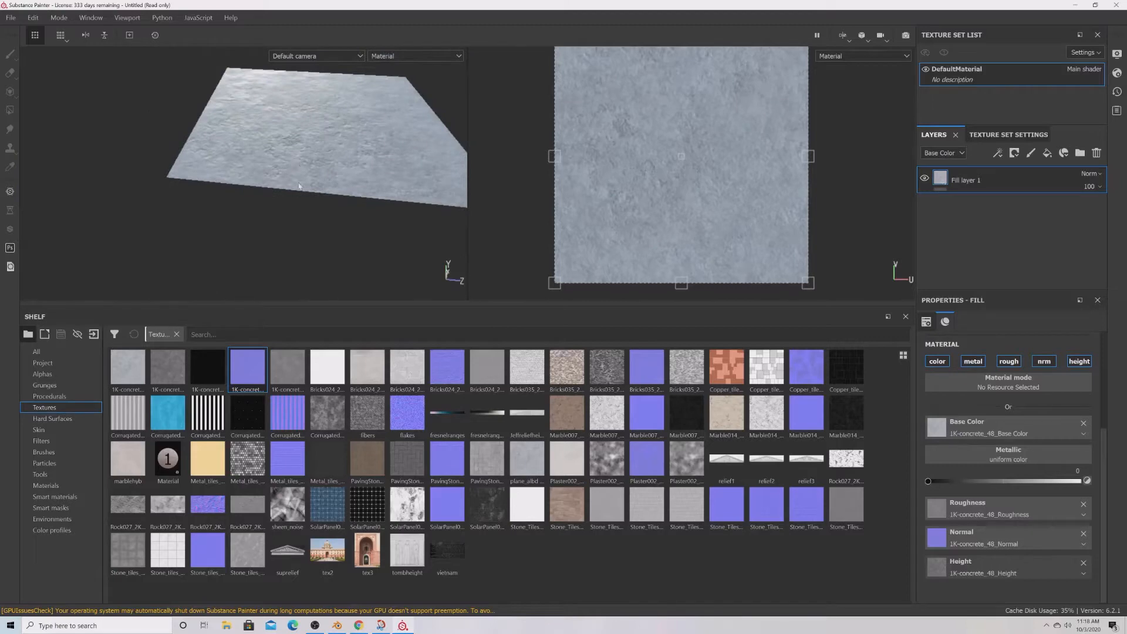
mouse_move(240, 169)
right_mouse_down("shift")
mouse_move(222, 164)
mouse_move(267, 154)
mouse_move(255, 151)
mouse_move(252, 164)
right_mouse_up("shift")
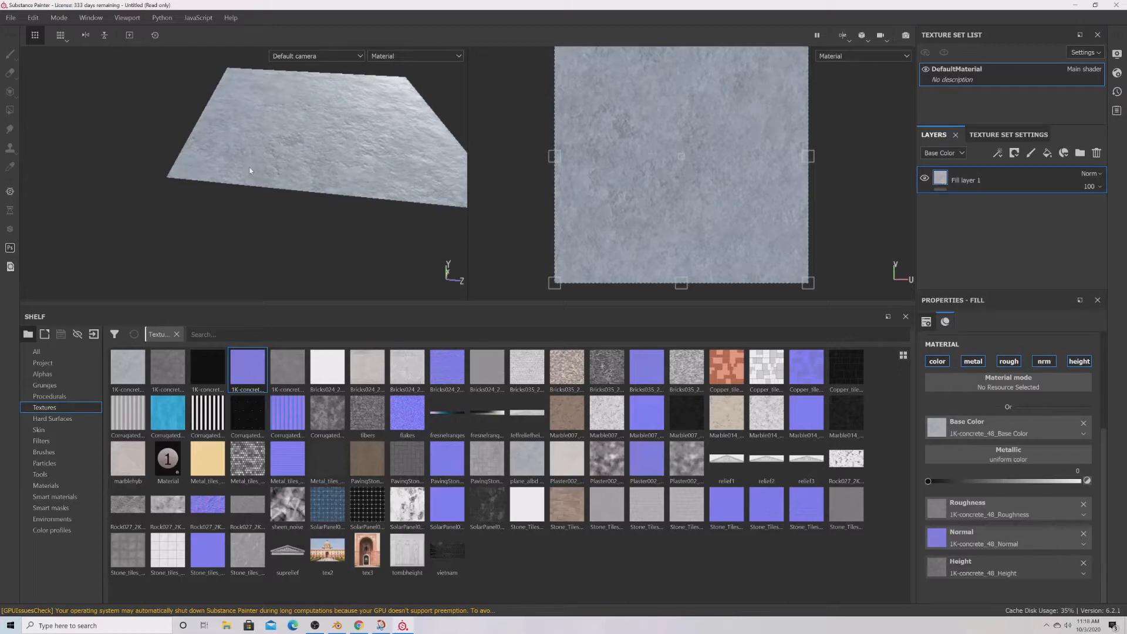
Open the texture export settings and set the output template to FS2020.
left_click(10, 17)
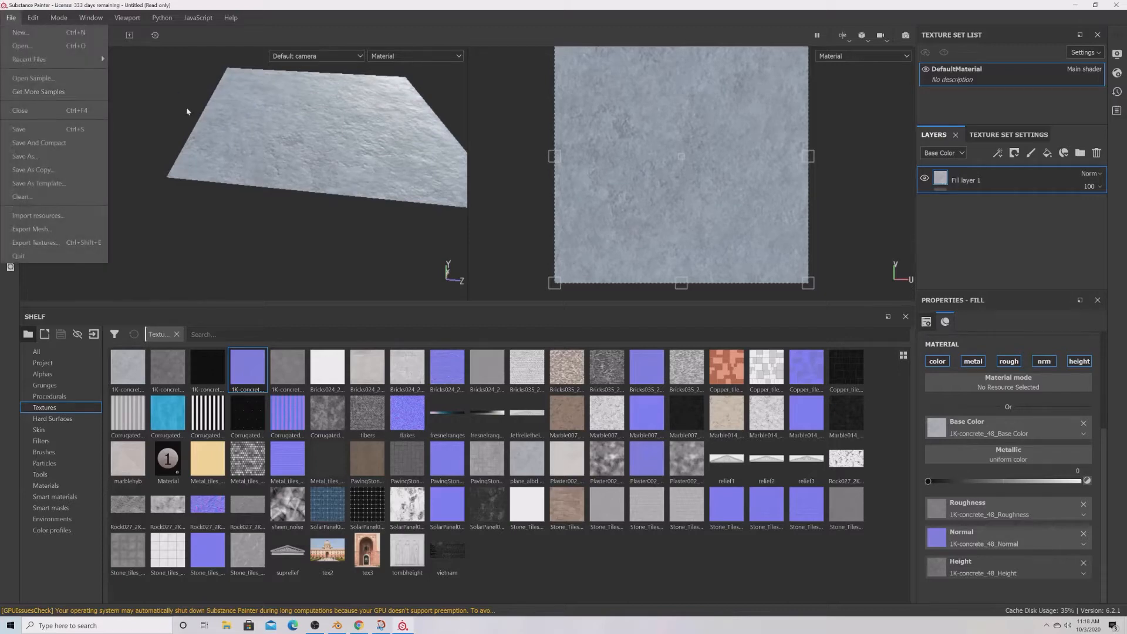
left_click(75, 243)
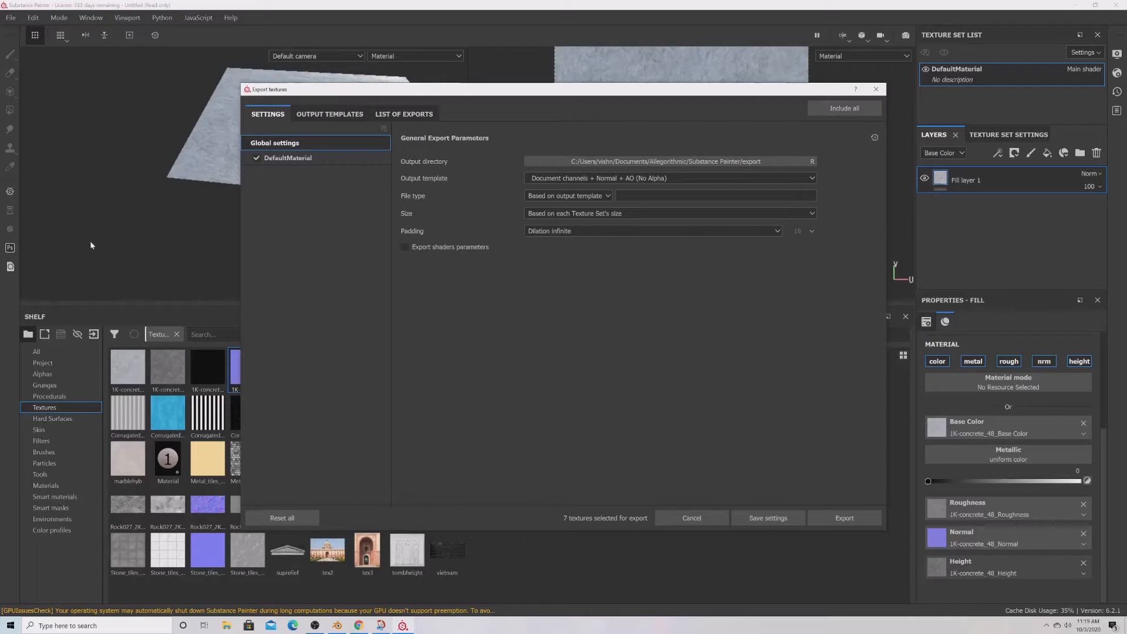
left_click(656, 177)
scroll(641, 214, "down", 3)
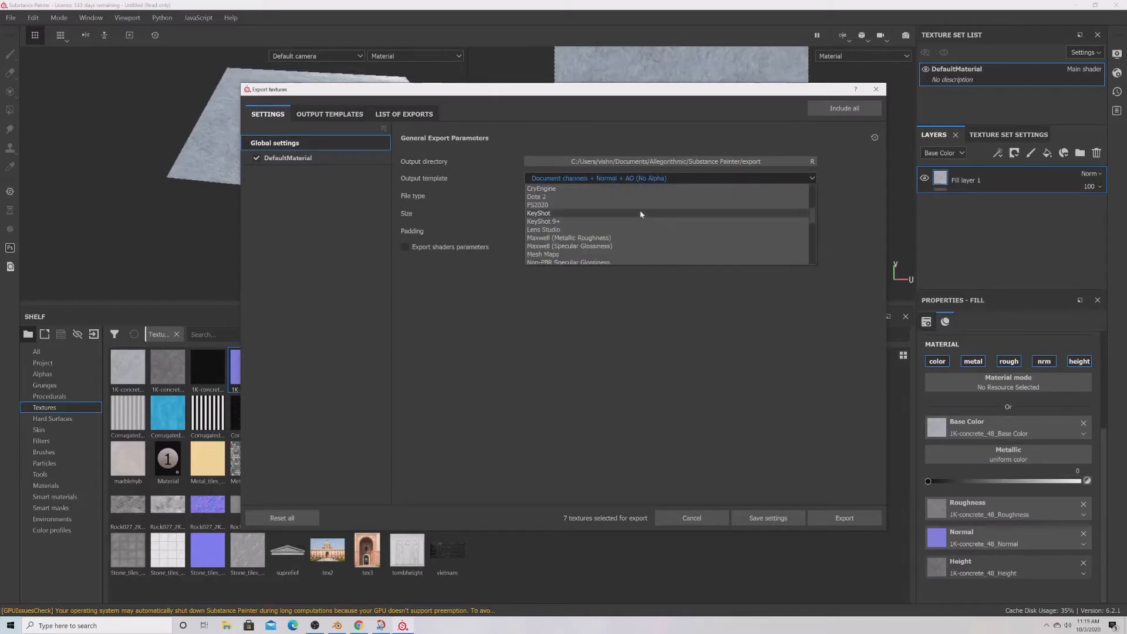
left_click(643, 205)
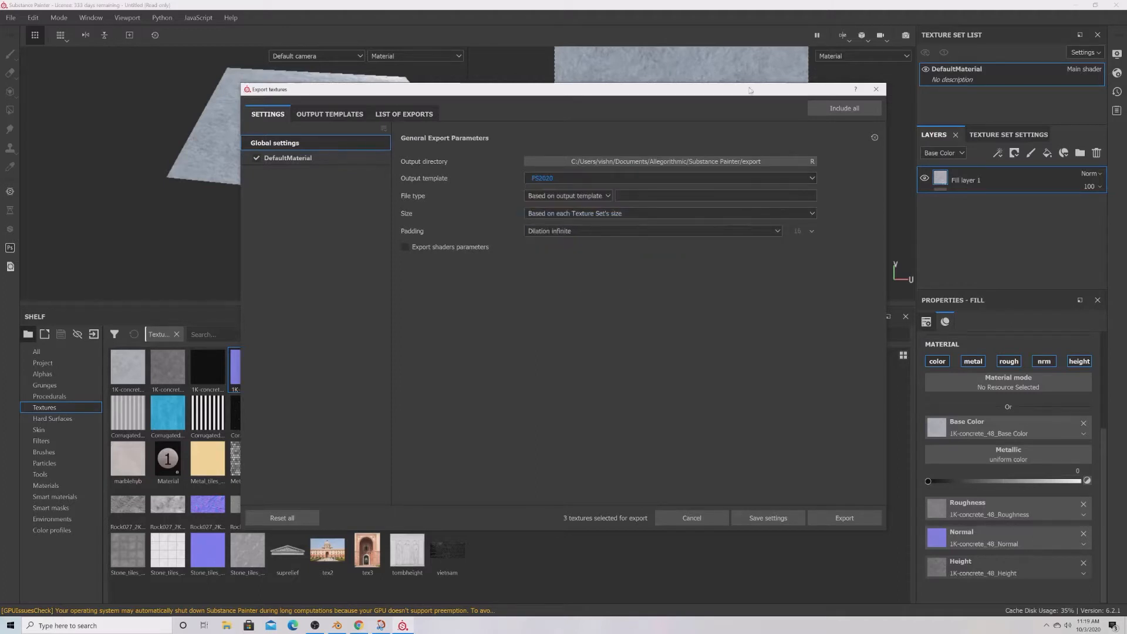
left_click(760, 160)
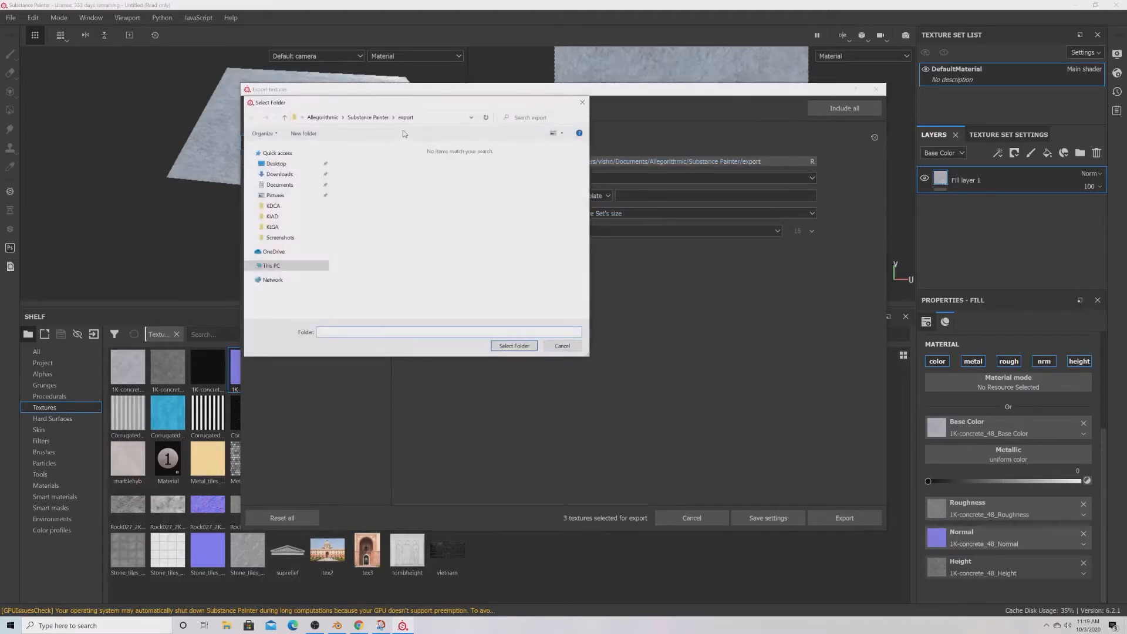
left_click(276, 164)
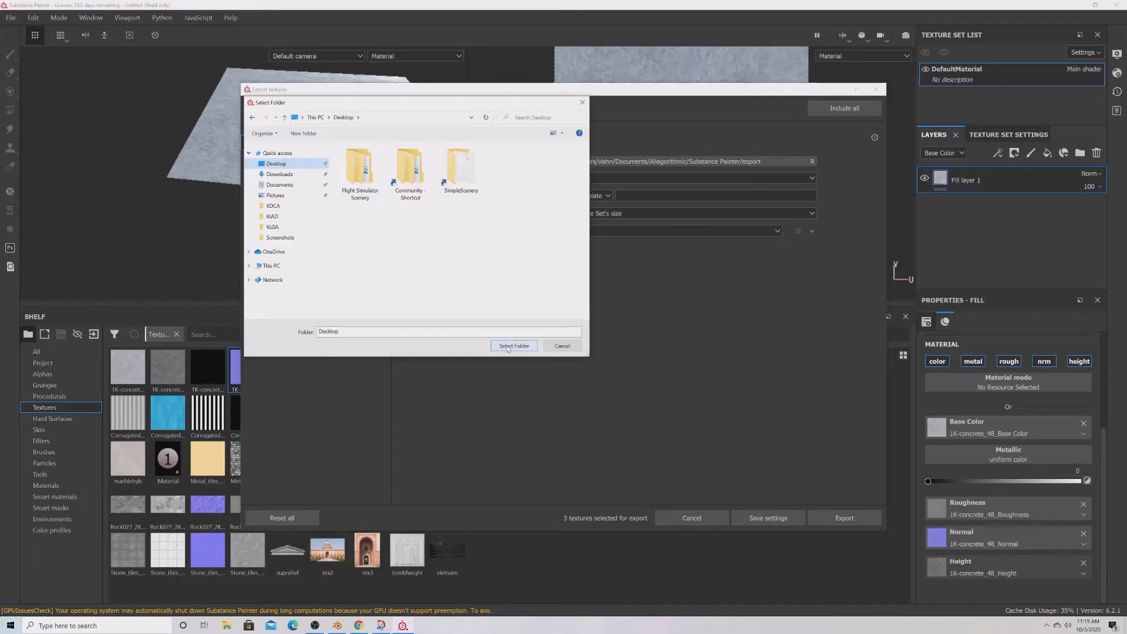
left_click(583, 103)
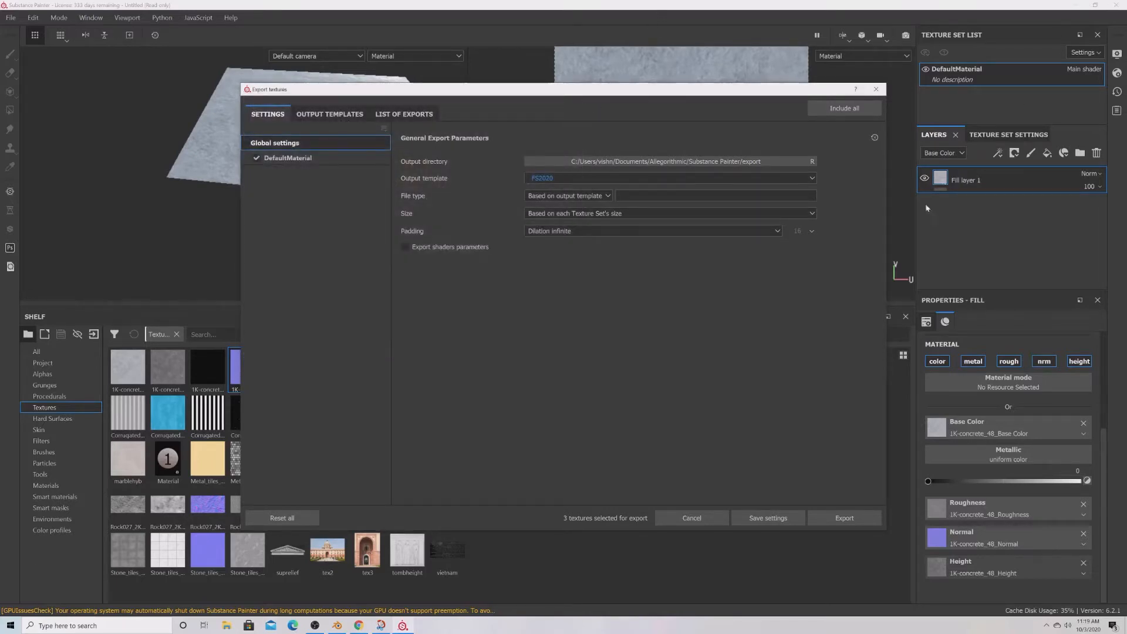
Leave the texture export settings, then create a folder named KLGA on the Windows desktop and open it.
left_click(876, 89)
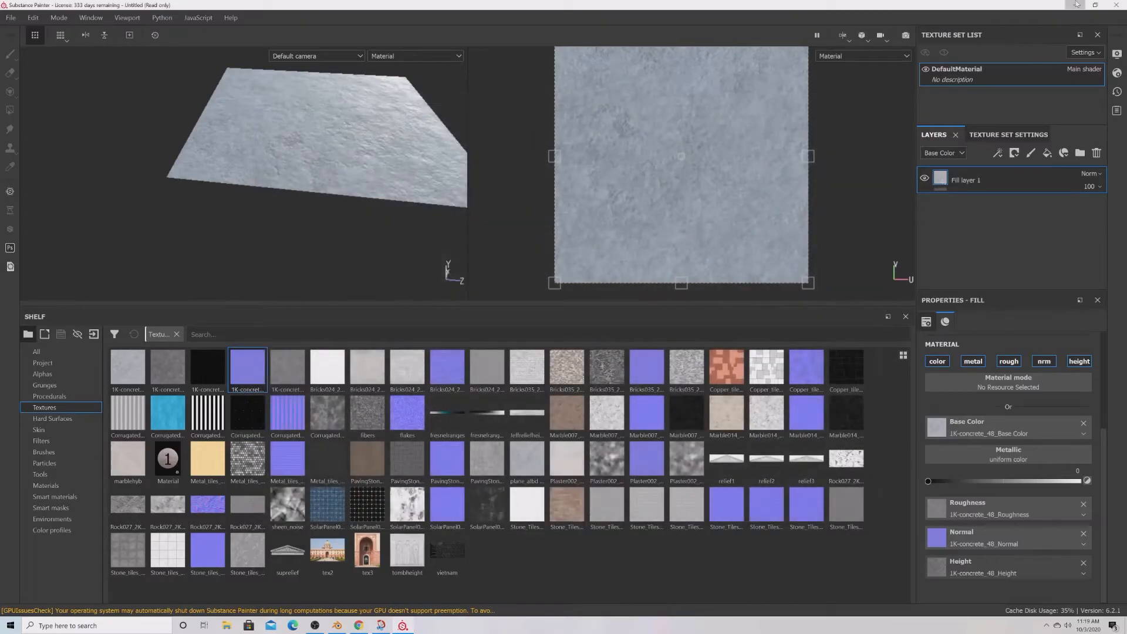
left_click(1075, 5)
left_click(1032, 66)
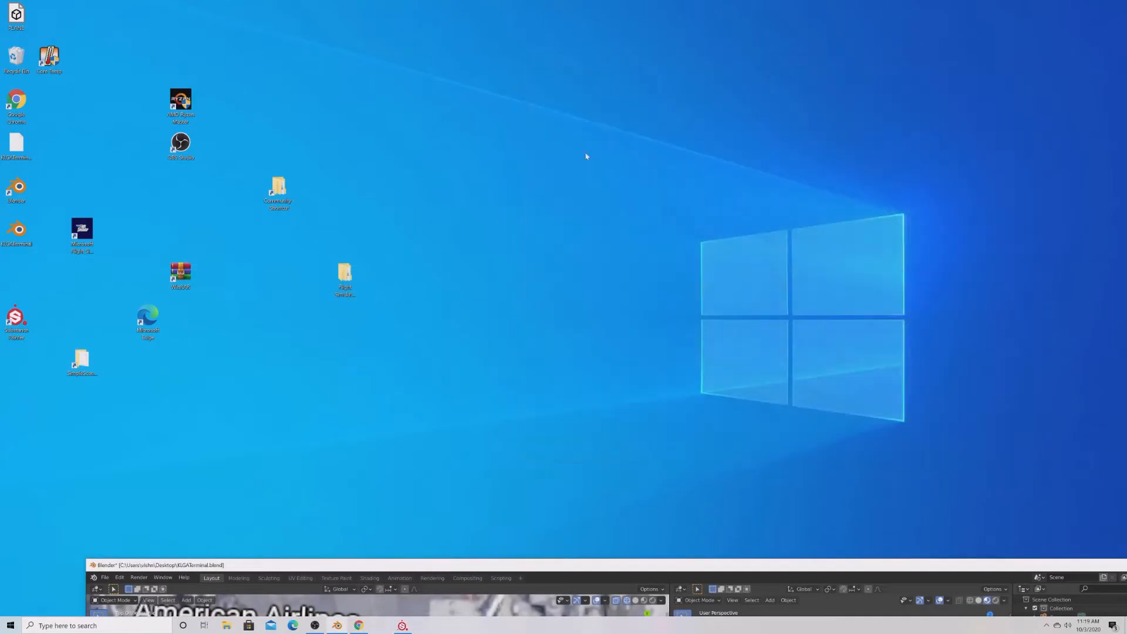
right_click(418, 162)
mouse_move(470, 245)
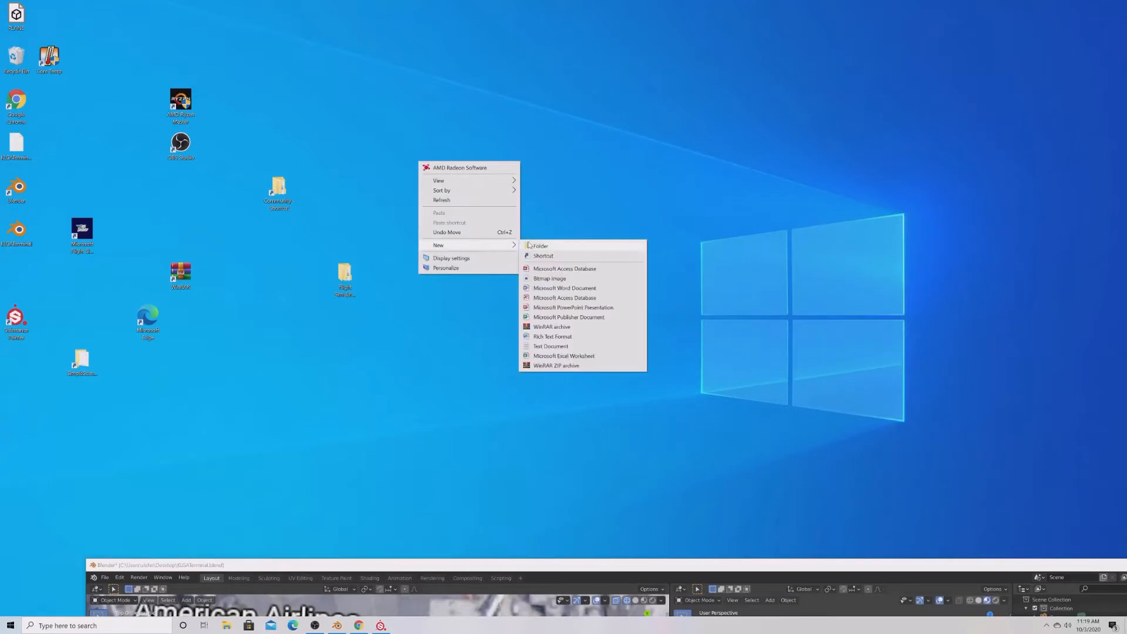
left_click(531, 245)
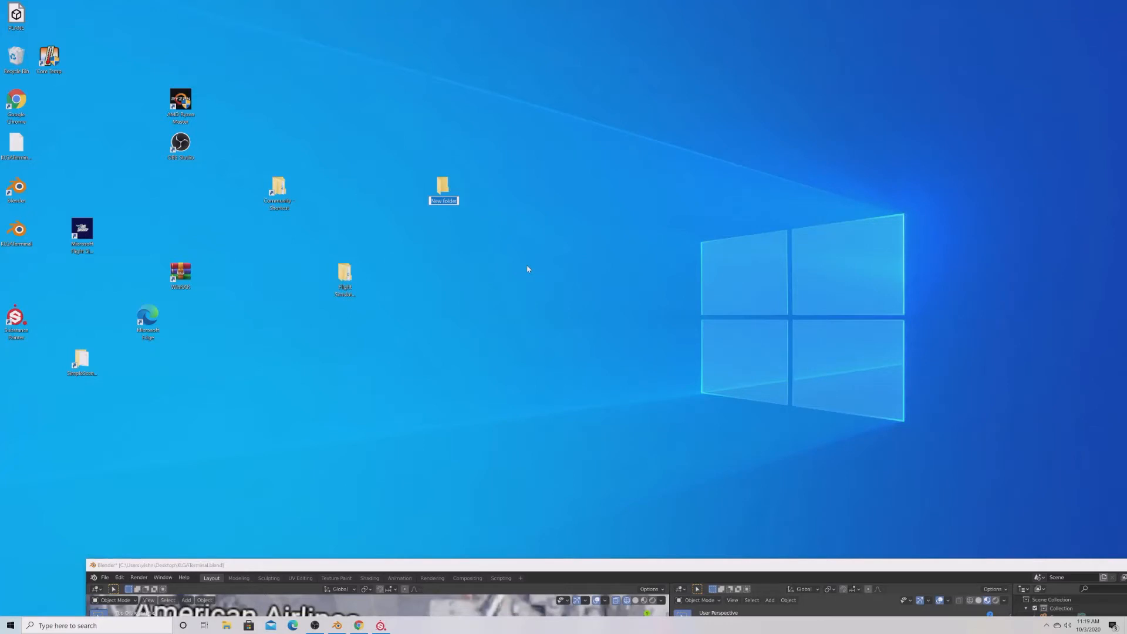
type("KLGA")
key("Return")
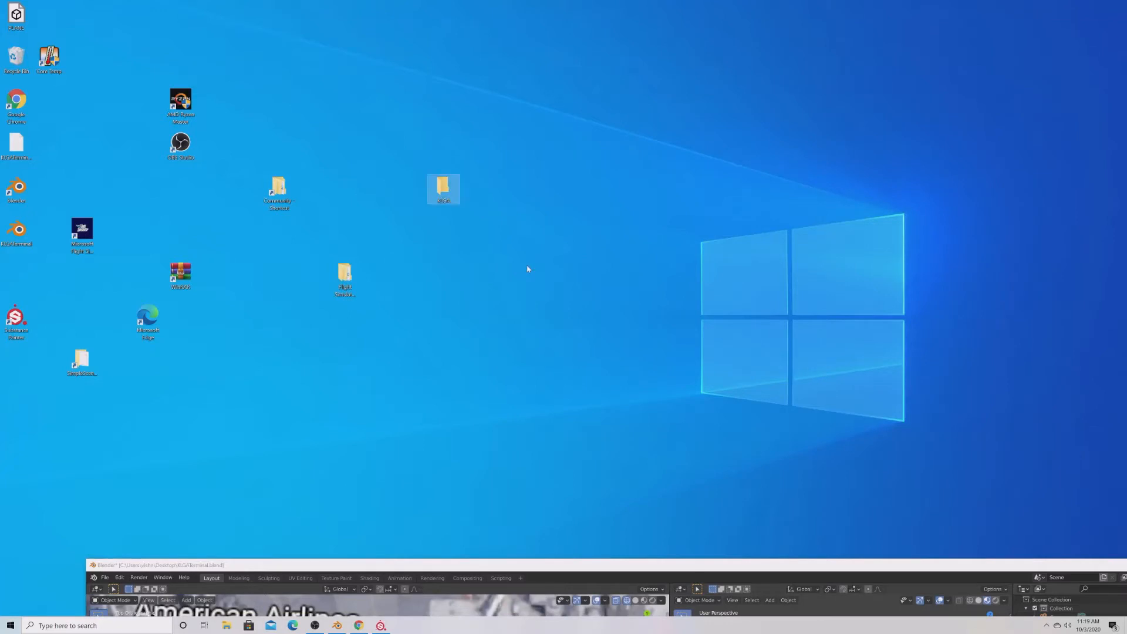
double_click(441, 185)
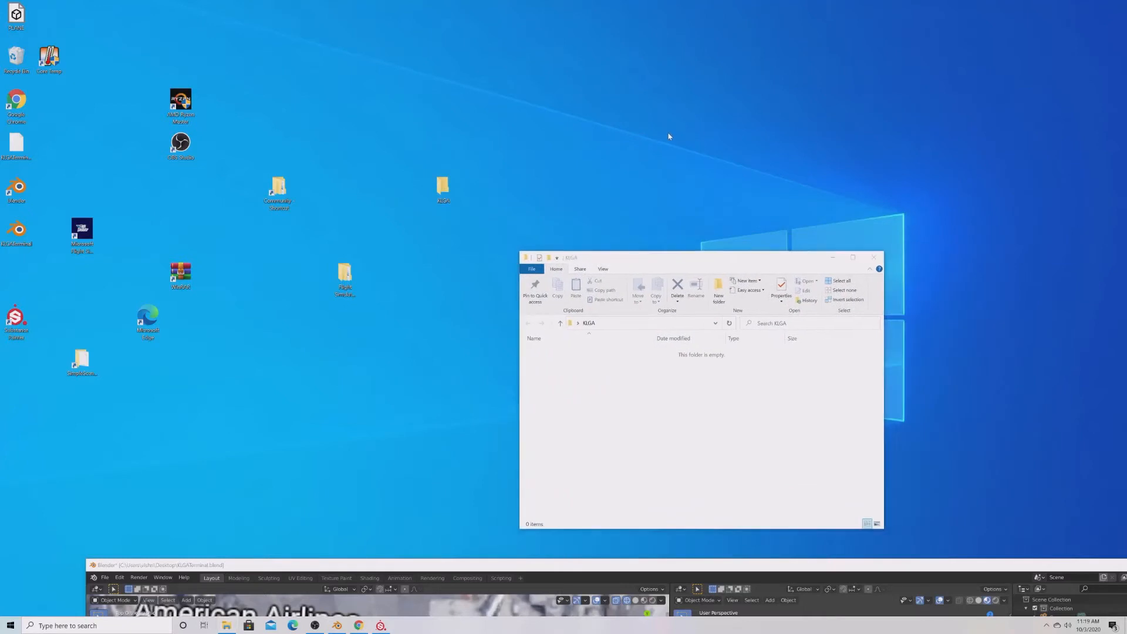
Open the SimpleScenery sample folder under C:, MSFS SDK, Samples in a second File Explorer window beside the KLGA folder.
key("ctrl+n")
left_click_drag(695, 265, 485, 16)
double_click(578, 104)
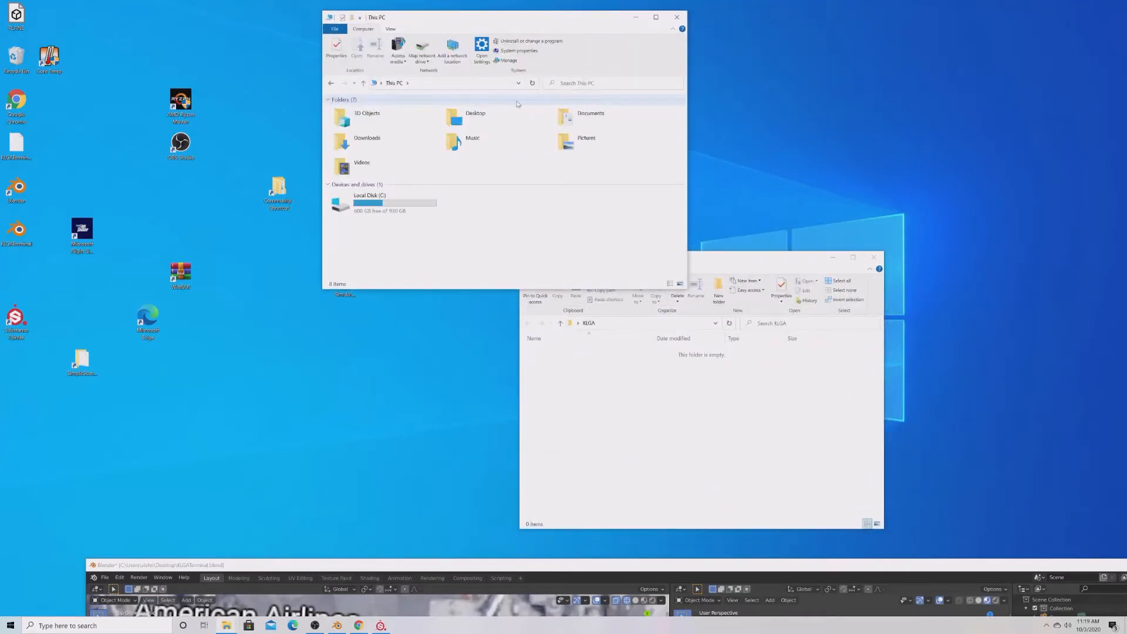
double_click(364, 141)
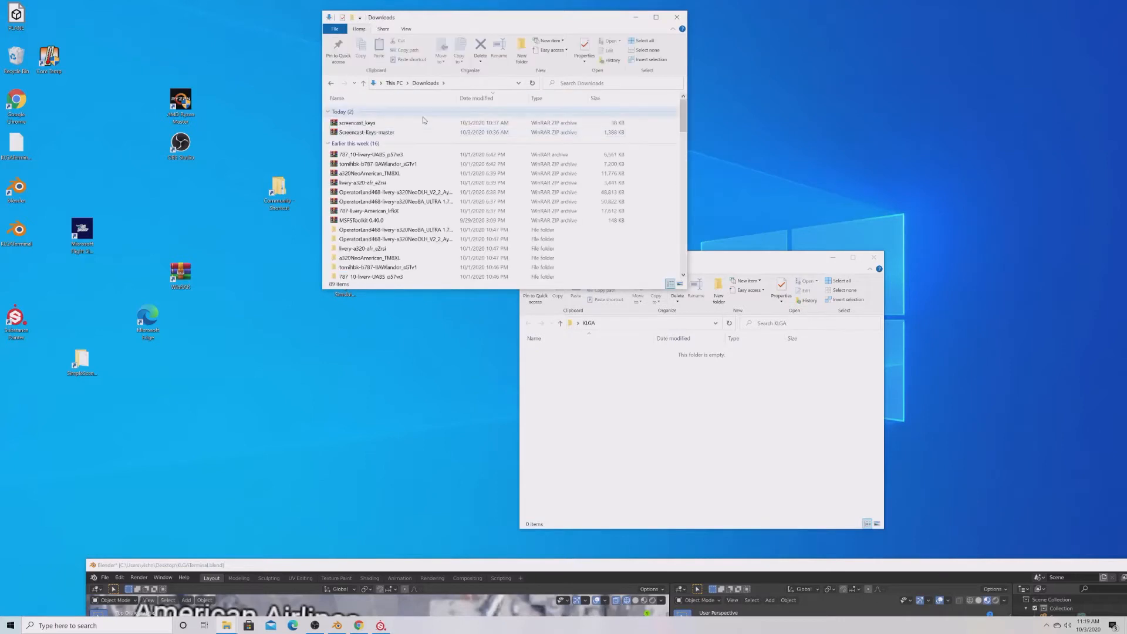
left_click(396, 83)
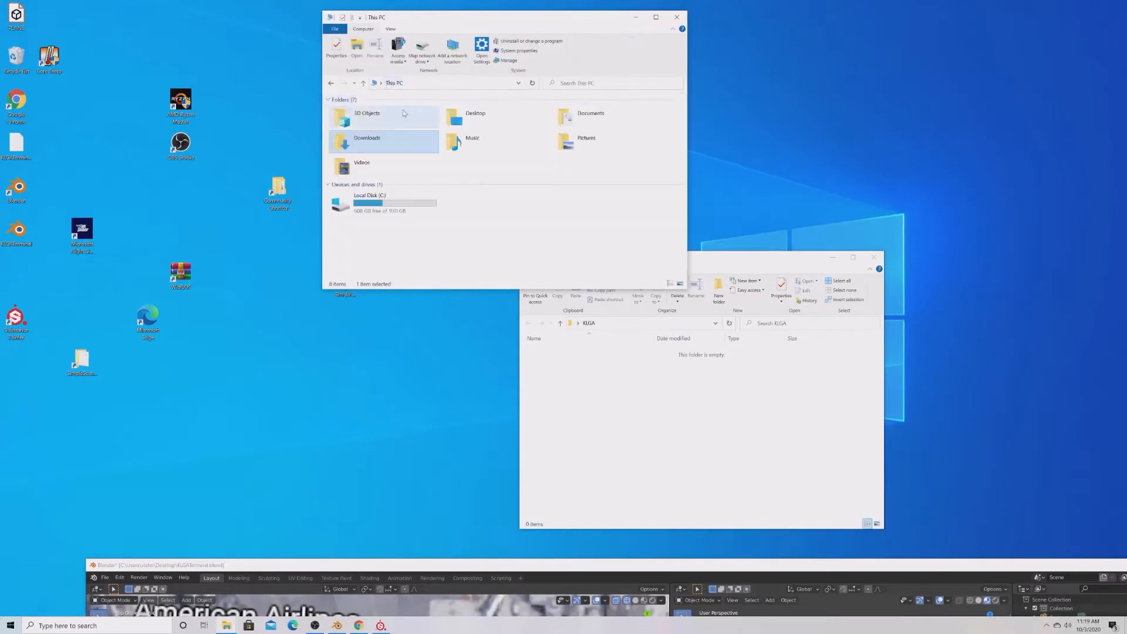
double_click(360, 200)
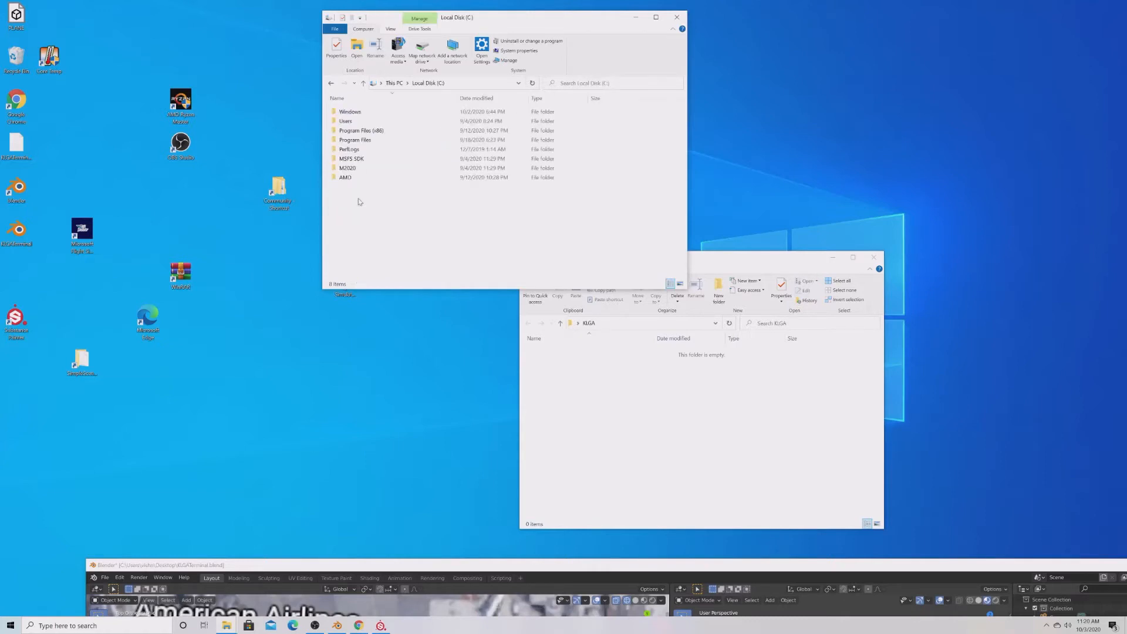
double_click(365, 156)
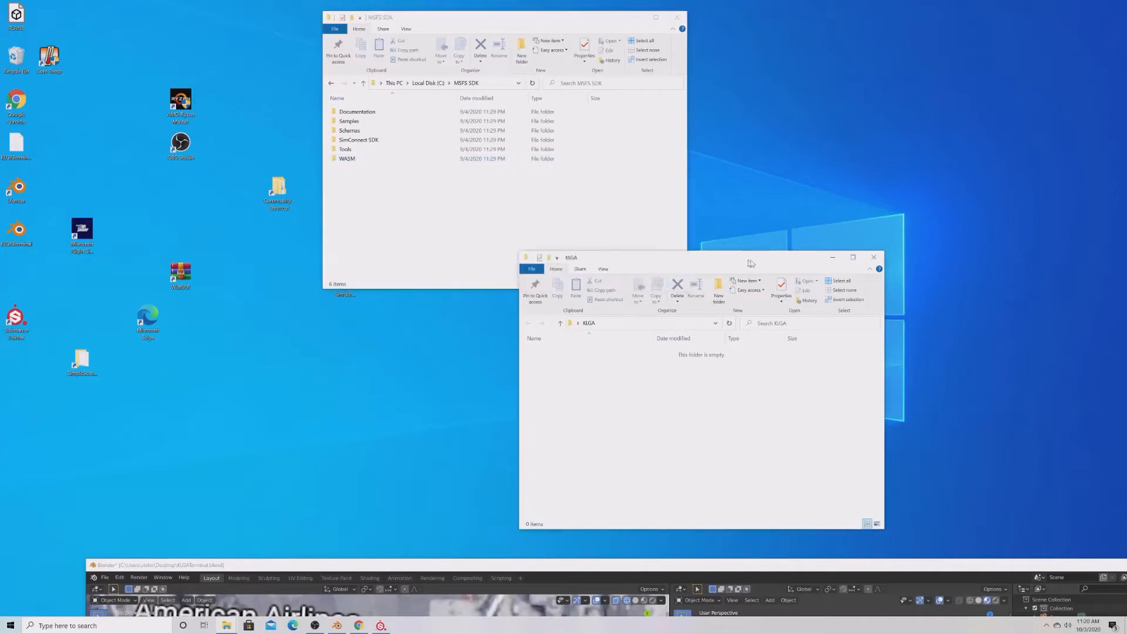
left_click_drag(747, 258, 885, 163)
double_click(351, 121)
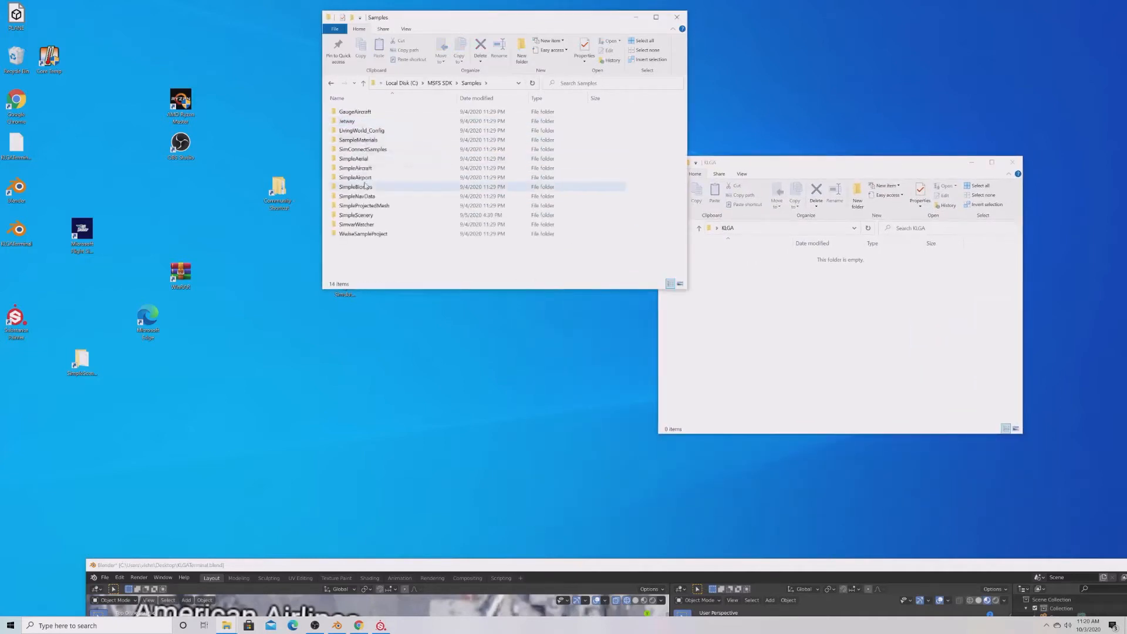
double_click(365, 214)
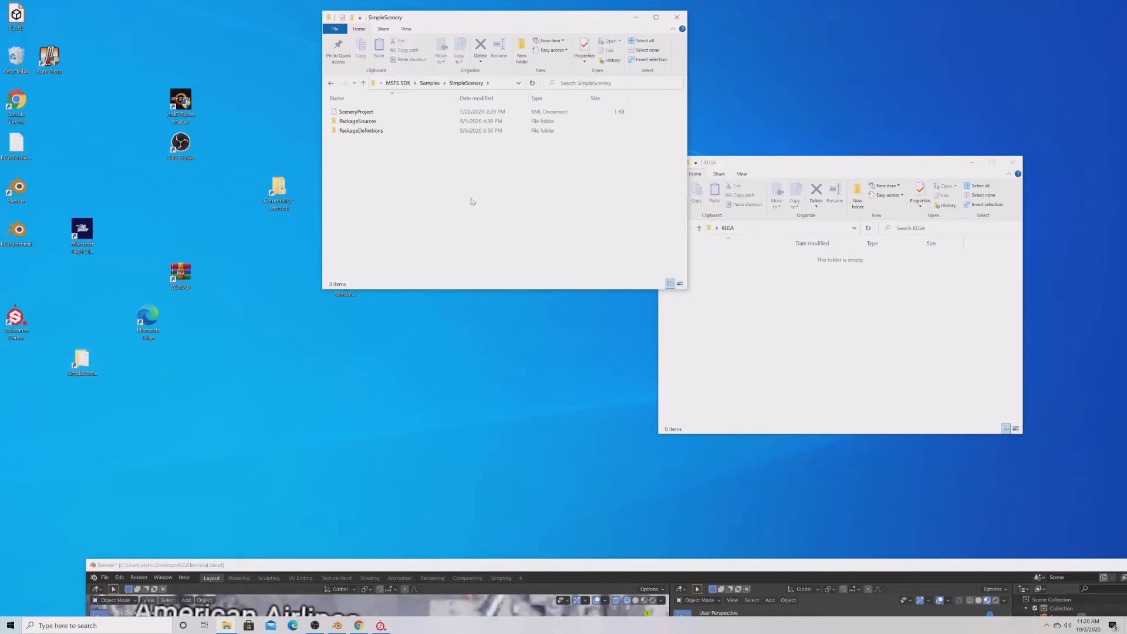
Copy SceneryProject, PackageSources and PackageDefinitions from SimpleScenery into the KLGA folder and close the sample folder's window.
left_click_drag(472, 200, 469, 111)
right_click(469, 111)
left_click(487, 212)
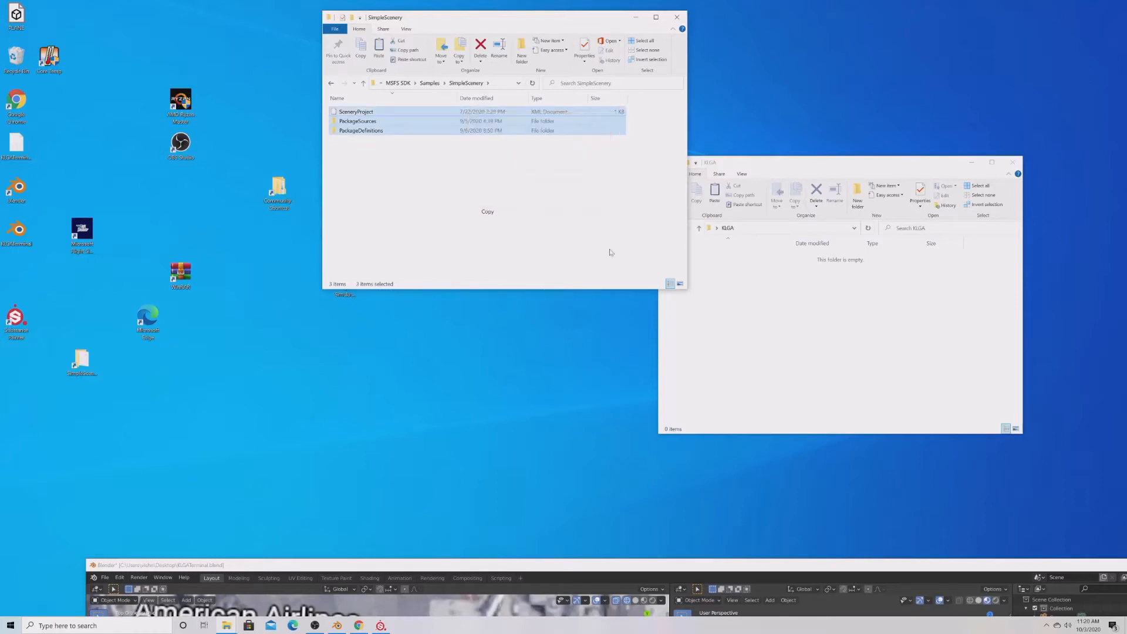
right_click(838, 308)
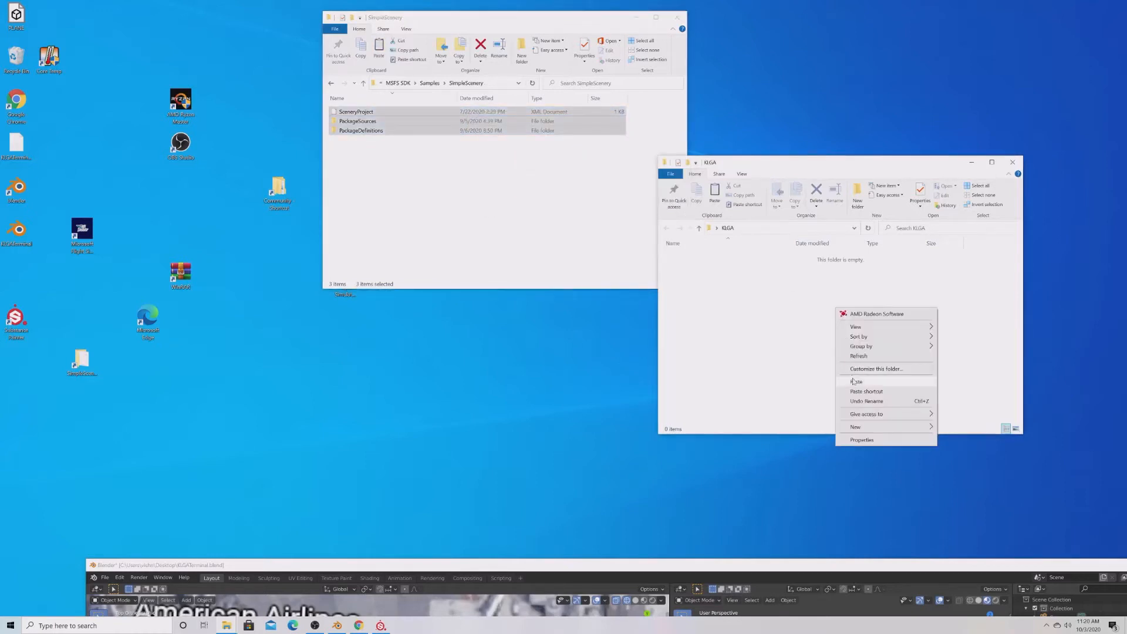
left_click(856, 381)
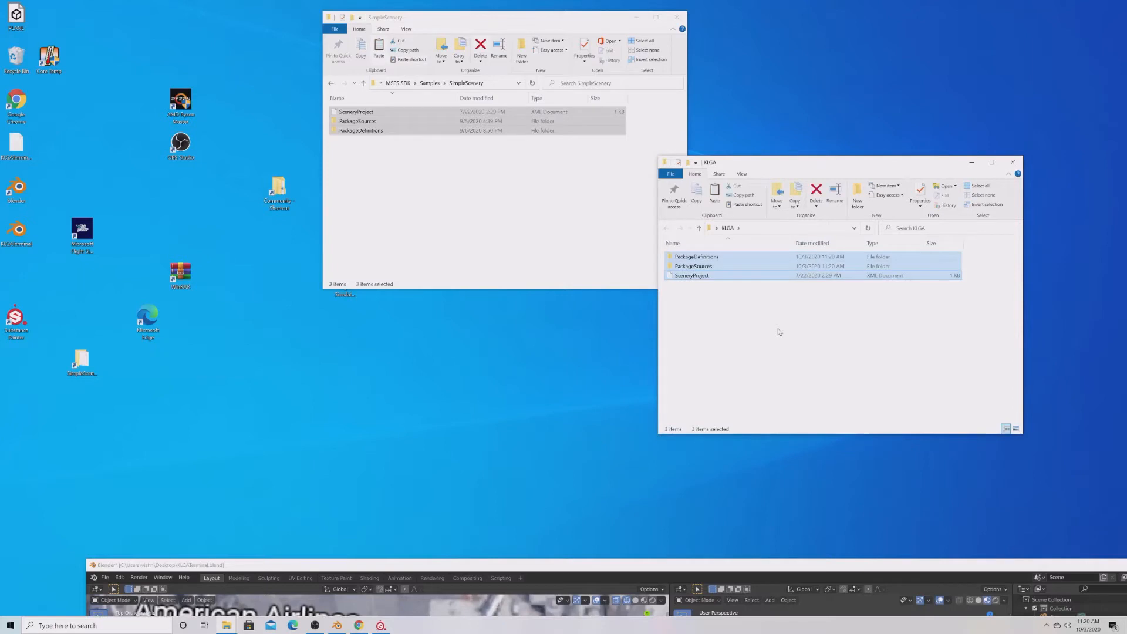
left_click(677, 17)
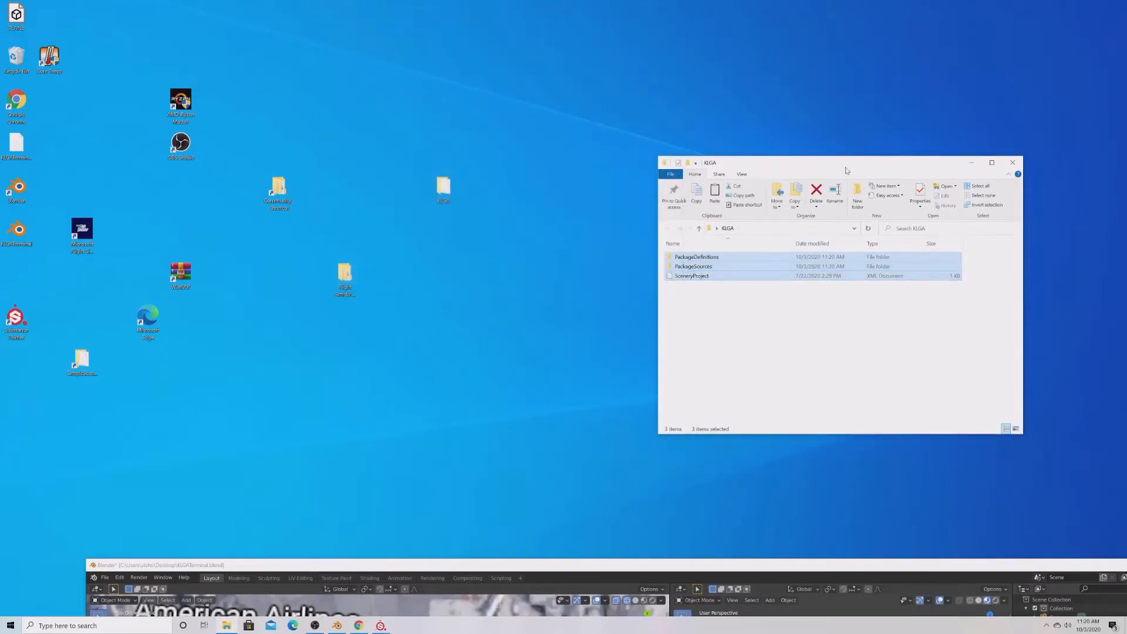
Rename the copied SceneryProject XML file in the KLGA folder as KLGA.
left_click_drag(846, 171, 711, 153)
left_click(597, 350)
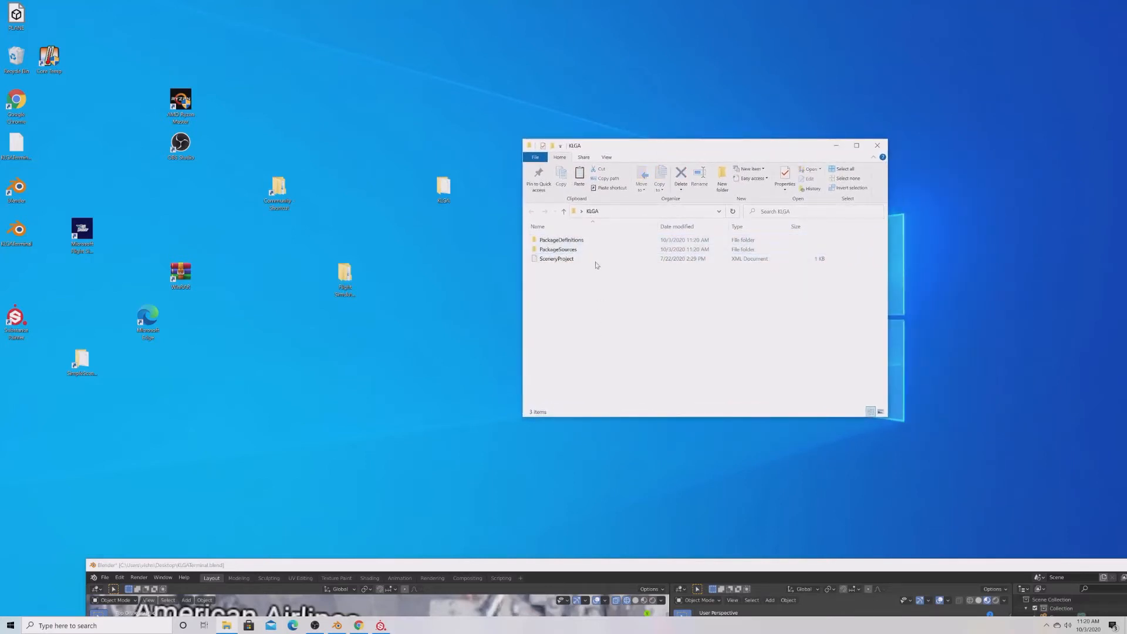
right_click(598, 259)
left_click(649, 452)
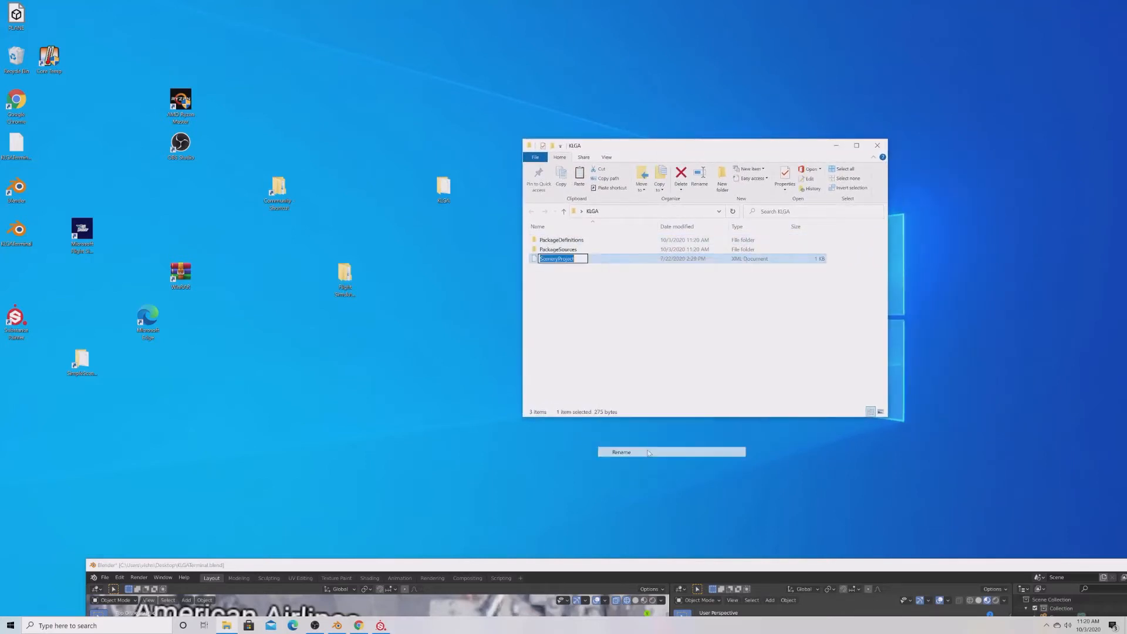
type("KLGA")
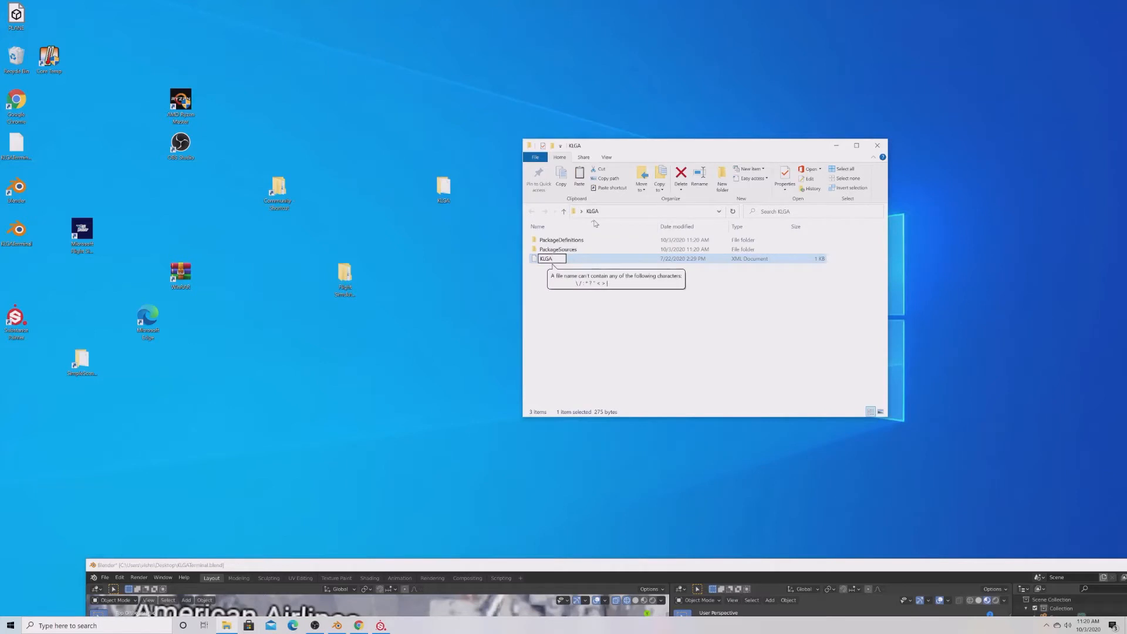
key("Return")
Edit the KLGA XML file in WordPad so its package path reads PackageDefinitions\KLGA.xml, and save and close it.
right_click(593, 258)
left_click(621, 279)
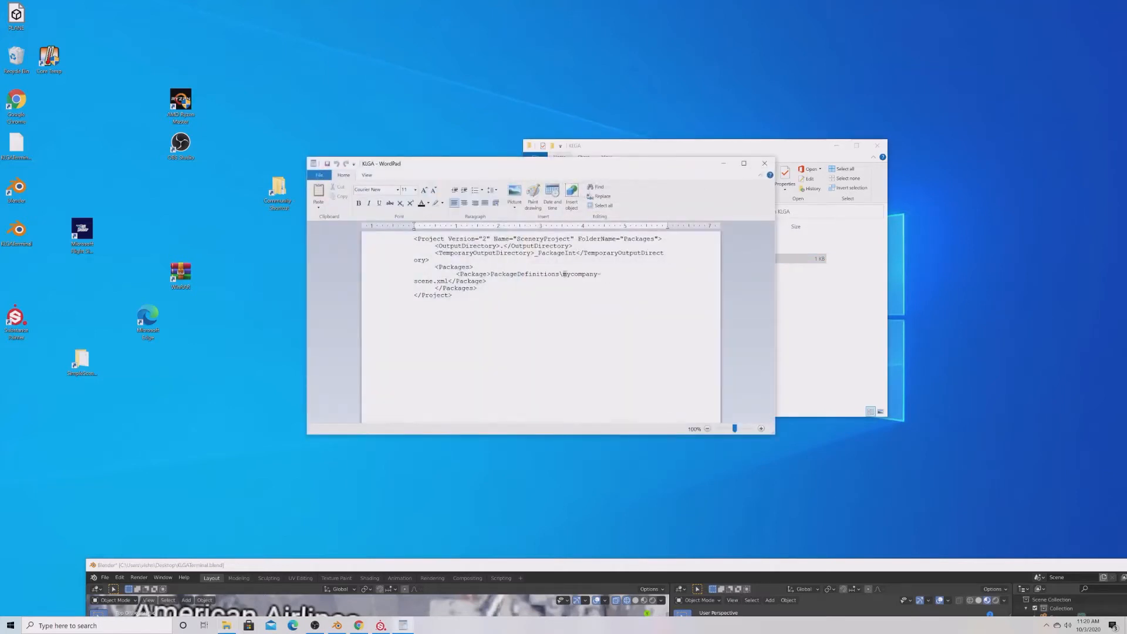
left_click_drag(563, 274, 433, 282)
type("KLGA")
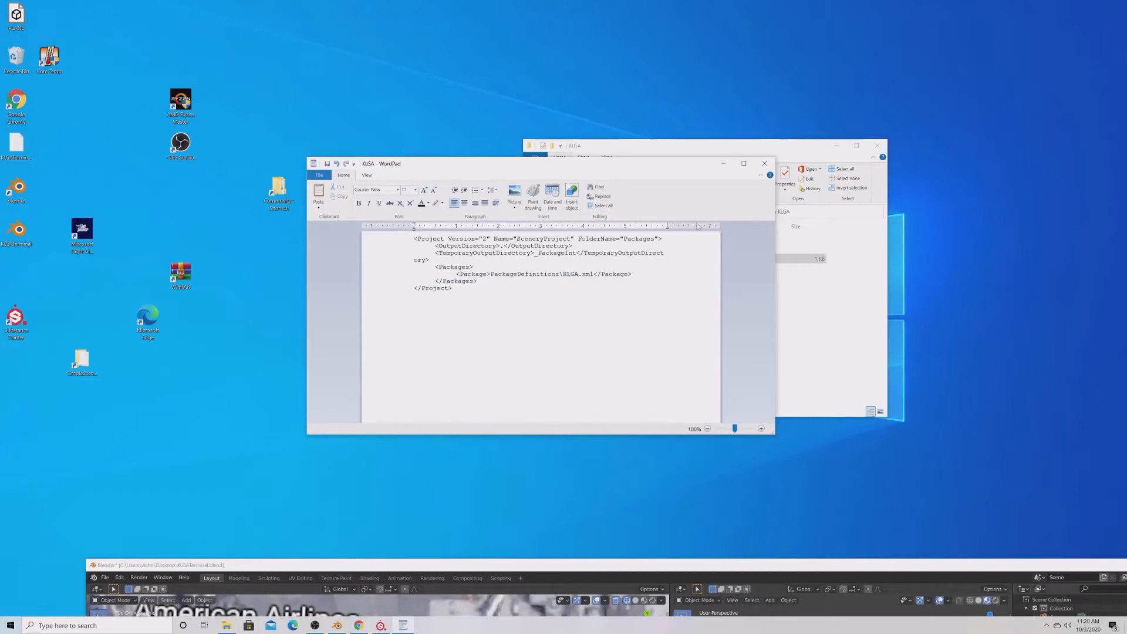
left_click(764, 163)
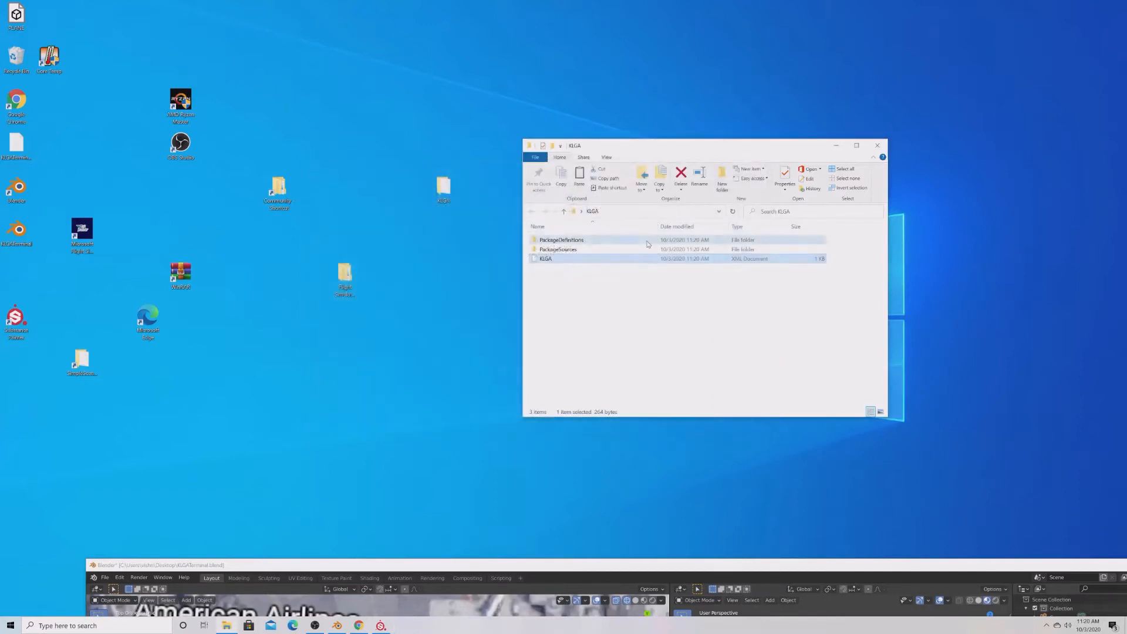
Open the PackageDefinitions folder and start renaming its mycompany-scene folder.
double_click(647, 241)
right_click(622, 238)
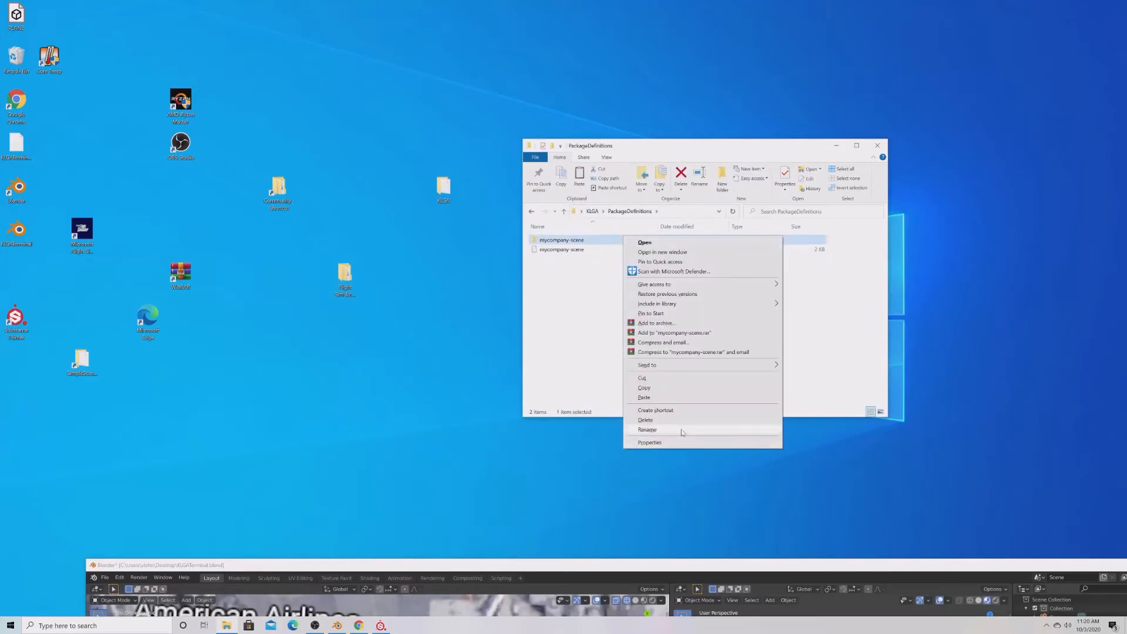
Rename the mycompany-scene folder and the mycompany-scene XML file in PackageDefinitions to KLGA.
left_click(647, 430)
type("KLGA")
key("Return")
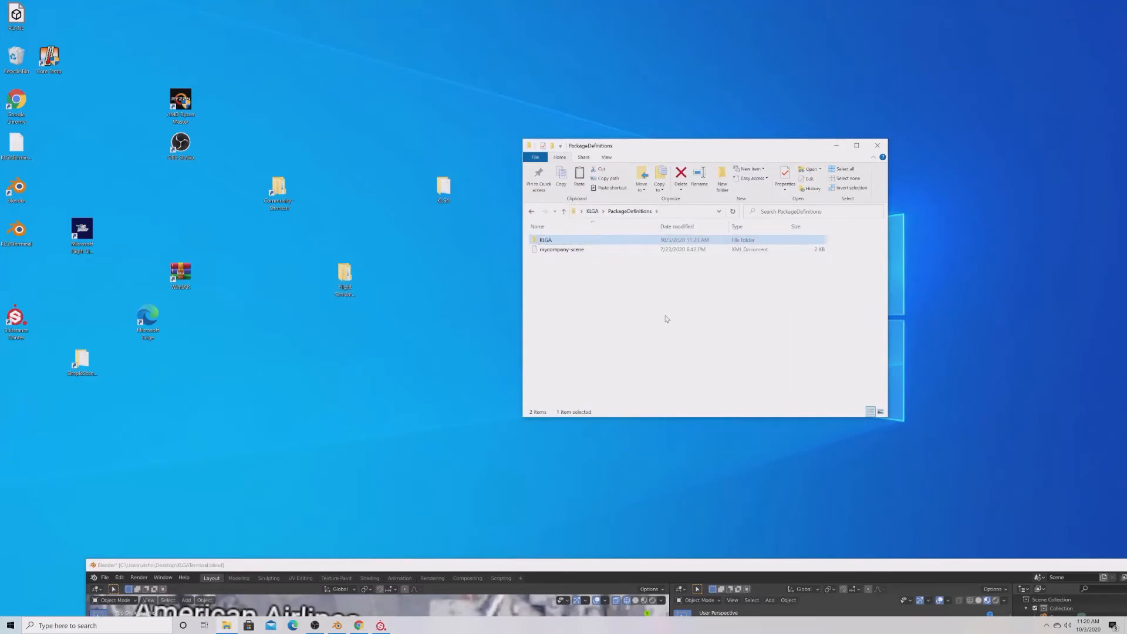
right_click(582, 248)
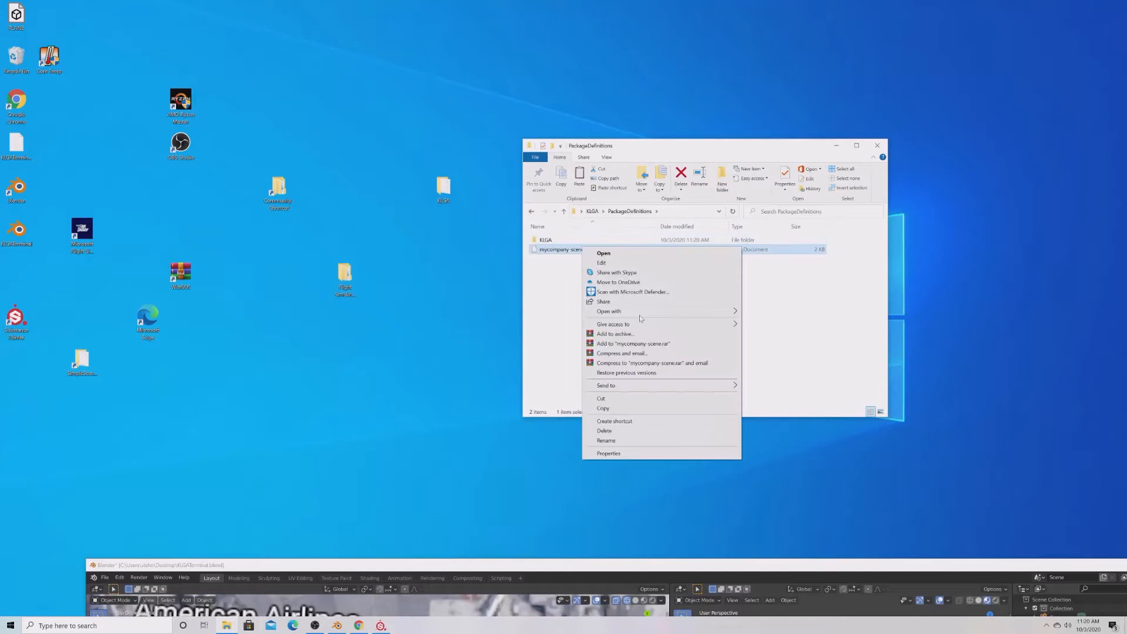
left_click(677, 444)
type("KLGA")
key("Return")
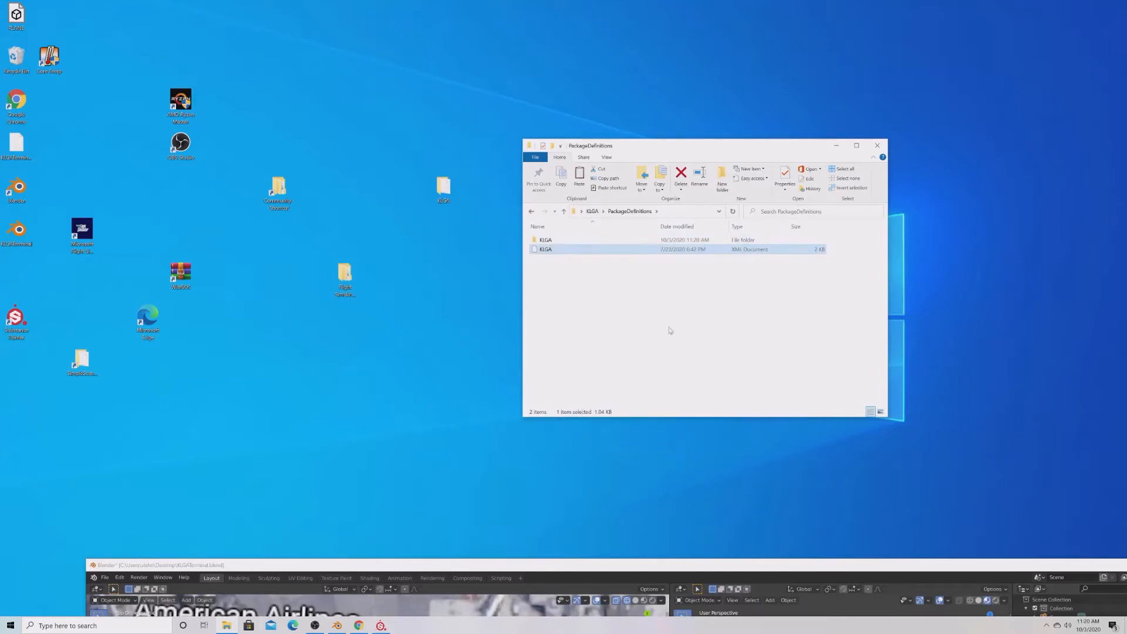
Edit the KLGA XML file to replace mycompany-scene with KLGA in the ContentInfo AssetDir and OutputDir paths, and close it.
right_click(589, 250)
left_click(604, 266)
left_click_drag(584, 345, 642, 345)
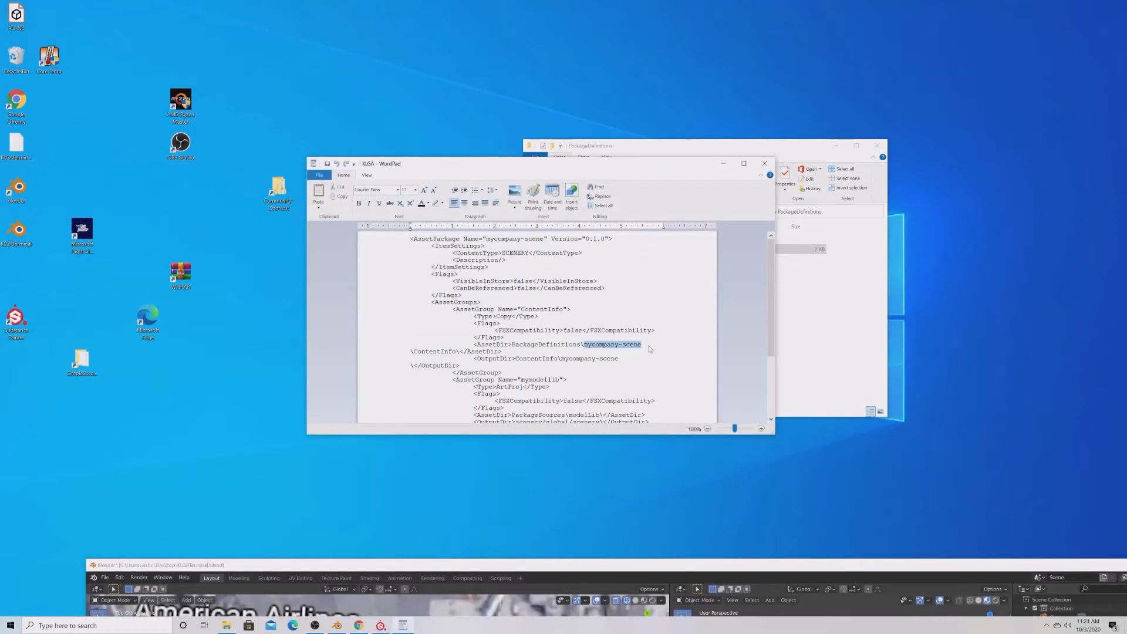
type("KLGA\\ContentInfo")
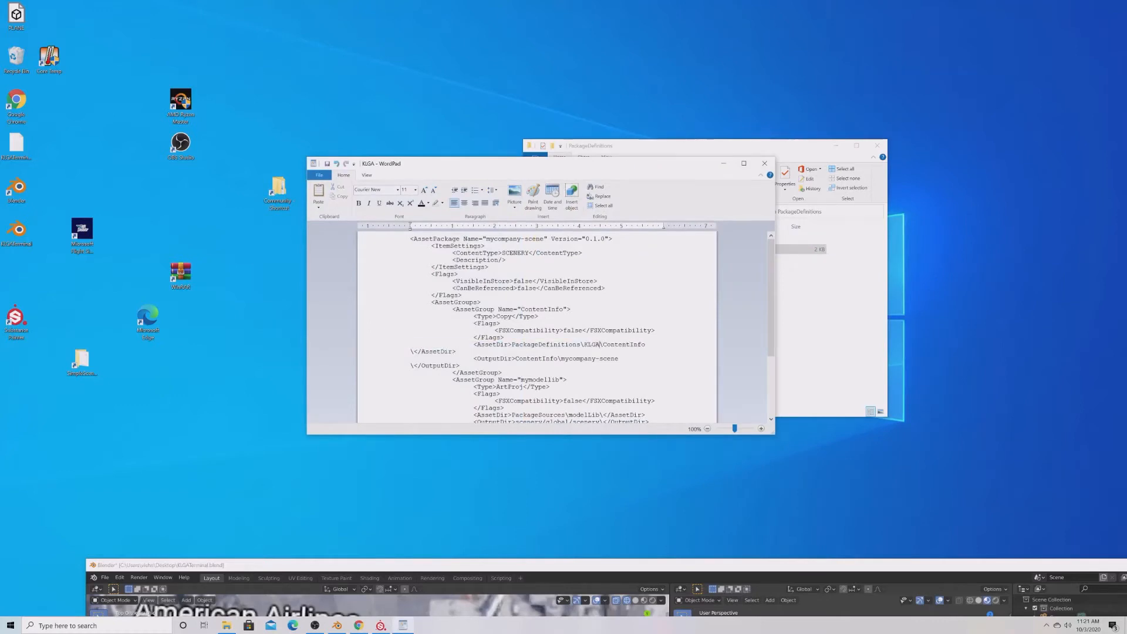
left_click_drag(561, 359, 616, 361)
type("KLGA")
scroll(616, 360, "down", 5)
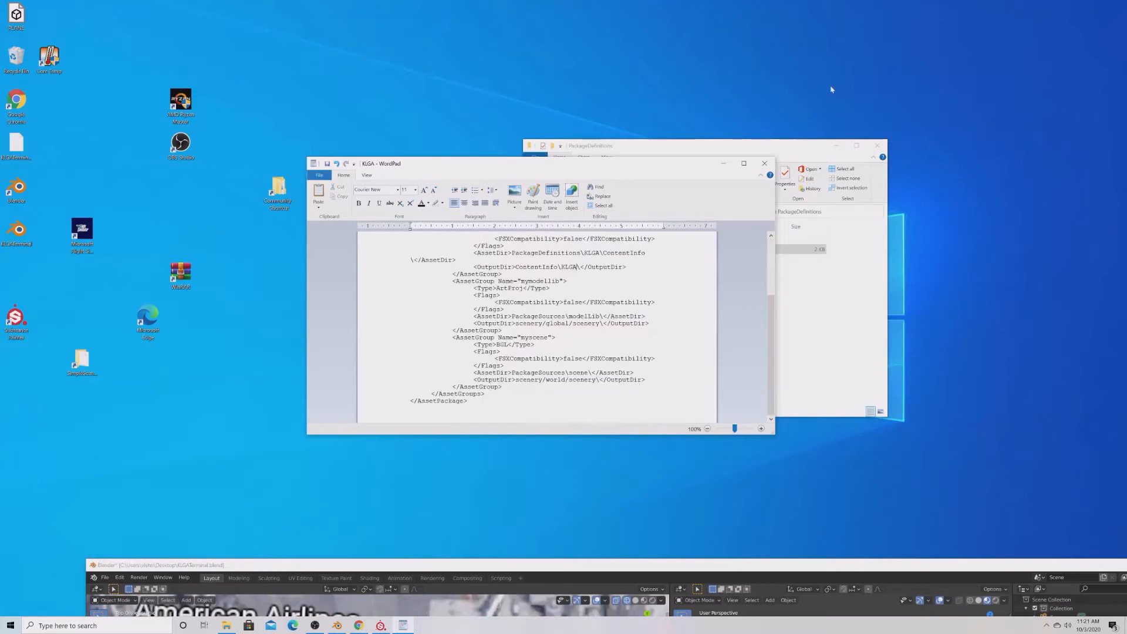
left_click(765, 164)
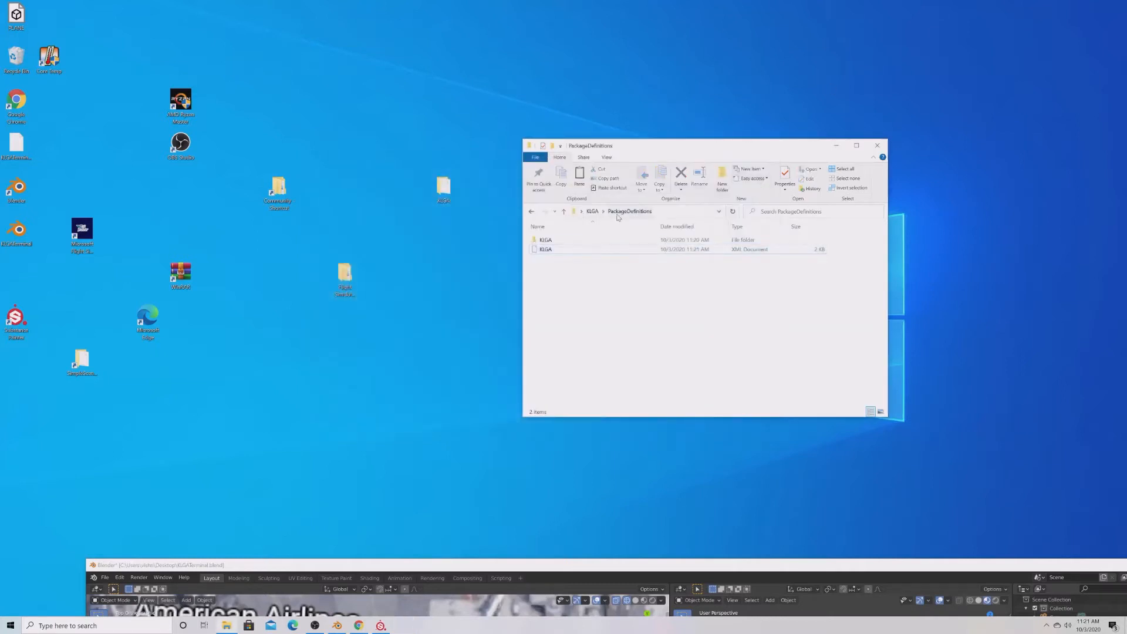
Delete the objects XML file from the PackageSources\scene folder and return to PackageSources.
left_click(592, 212)
double_click(596, 254)
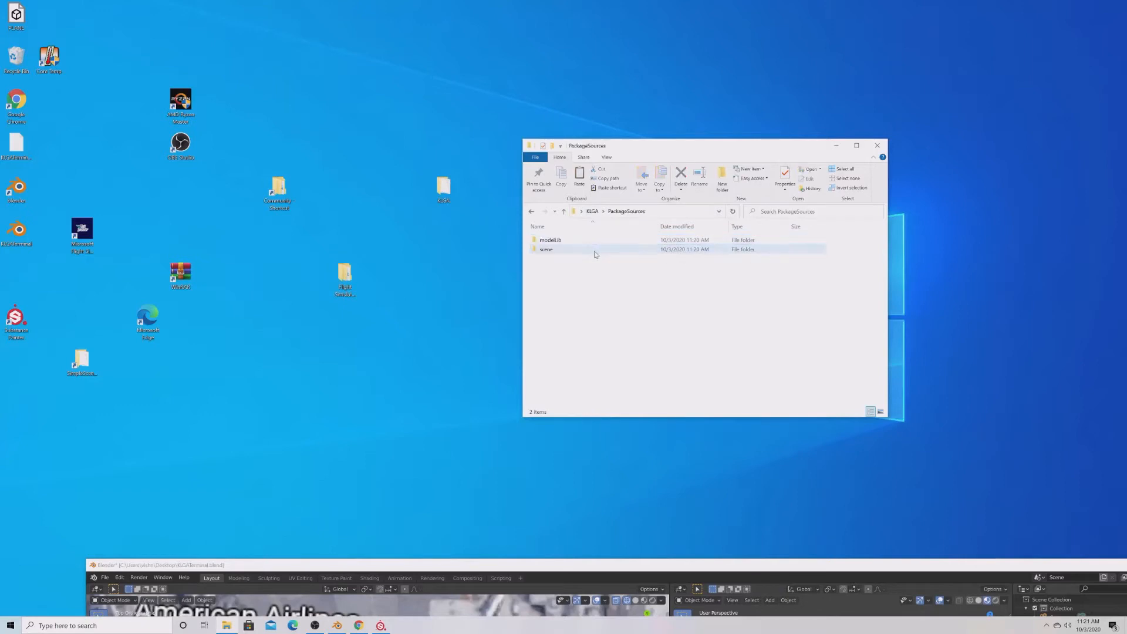
double_click(595, 254)
right_click(595, 240)
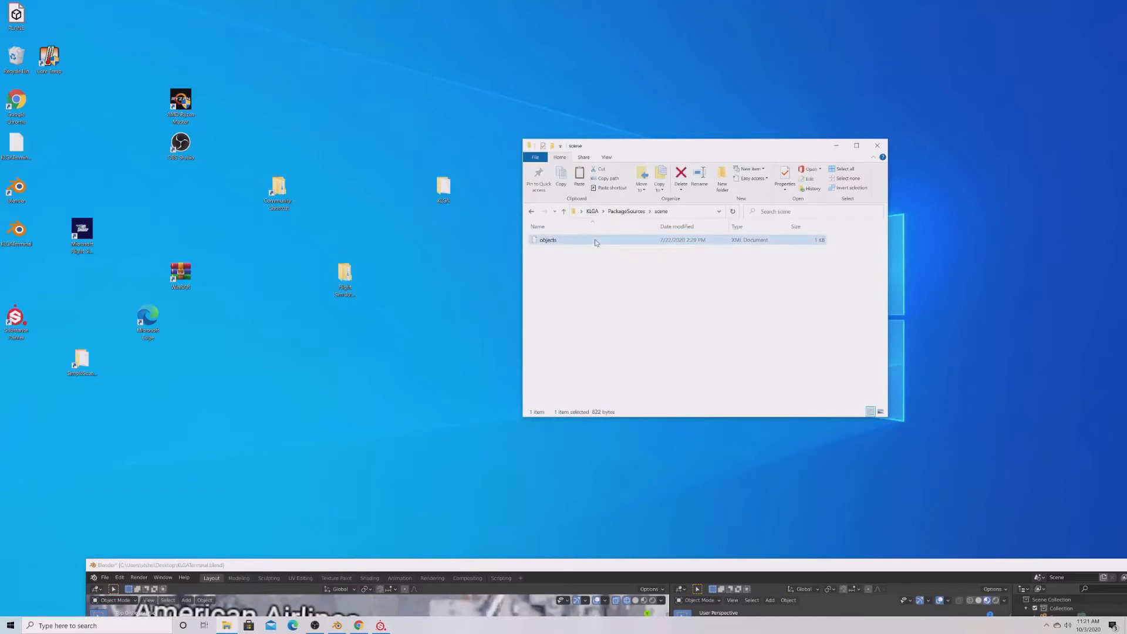
left_click(617, 423)
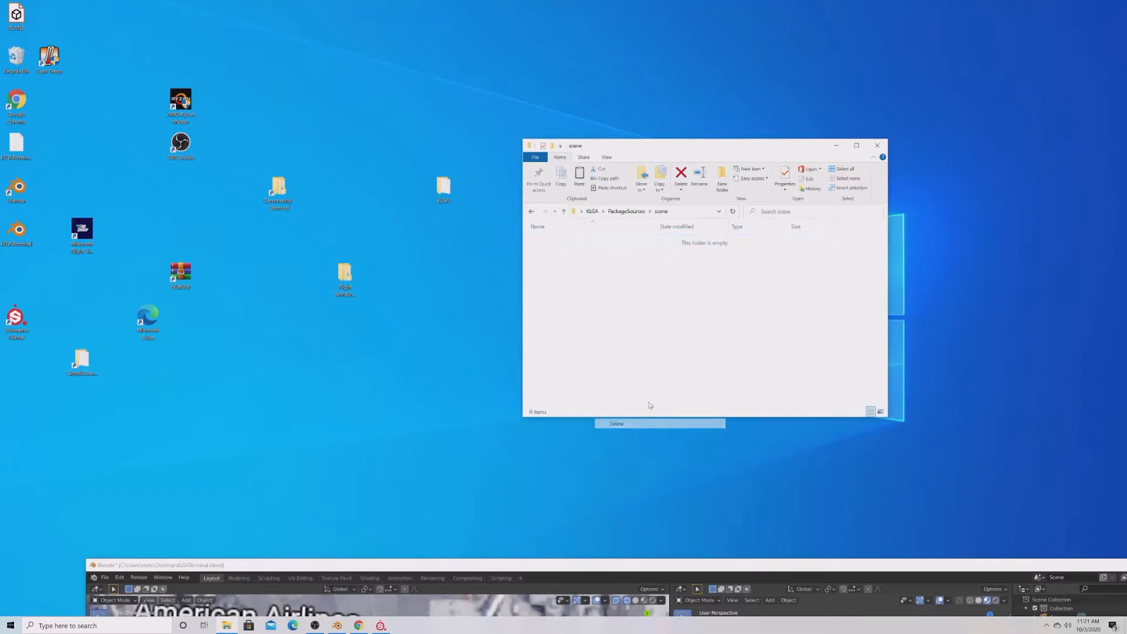
left_click(632, 212)
left_click(618, 243)
key("F2")
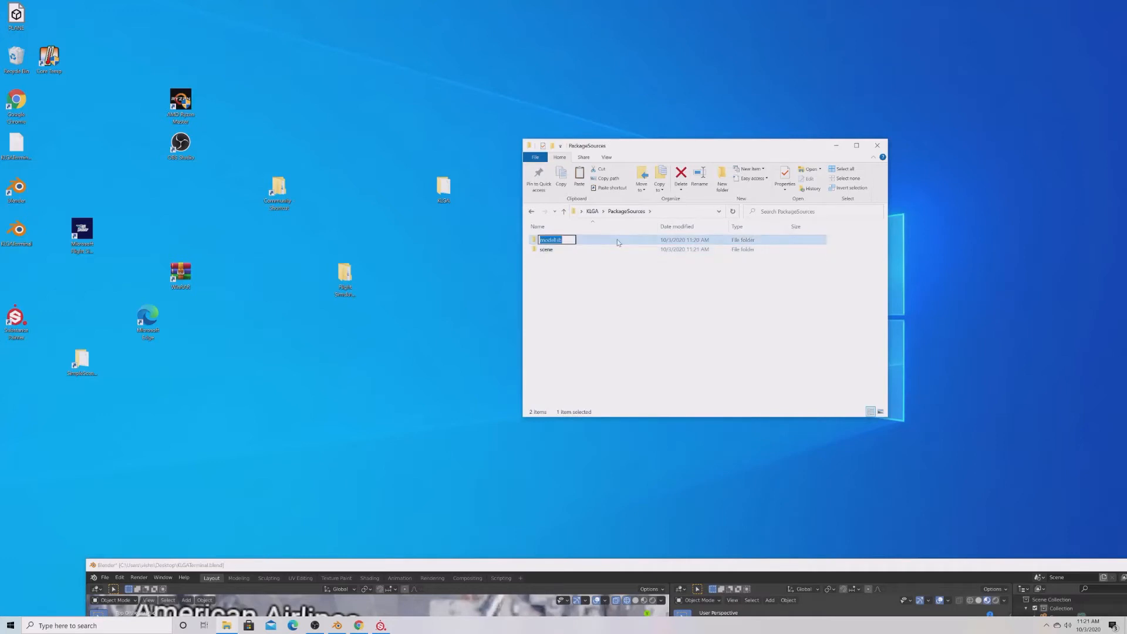
left_click(591, 326)
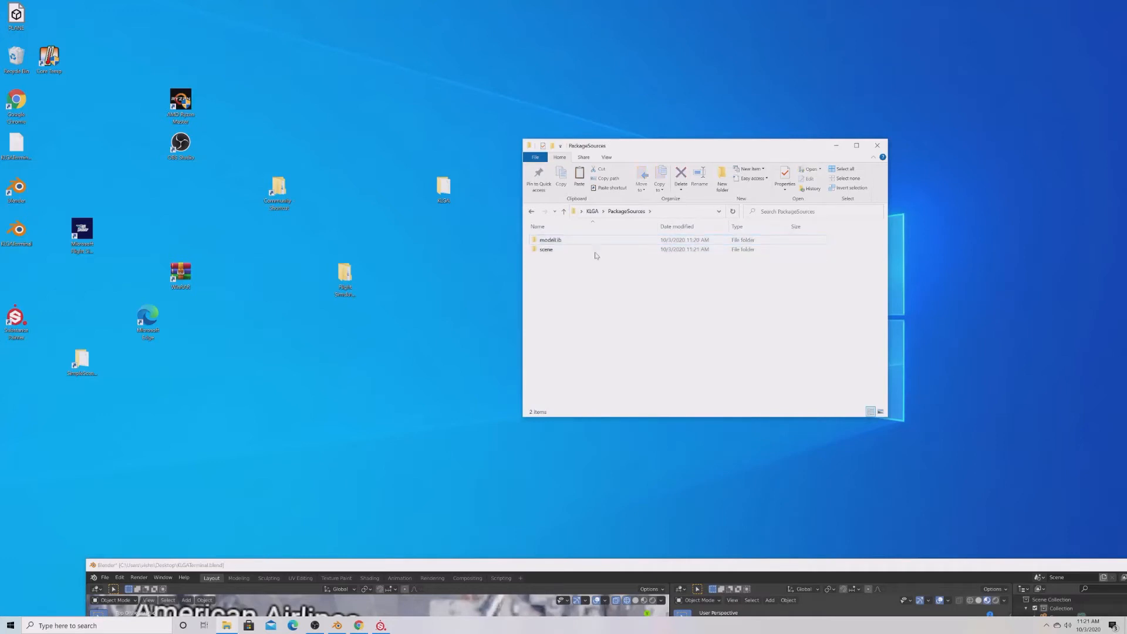
Delete the Light_Sample, SampleMyBox and texture folders from the modelLib folder.
double_click(593, 241)
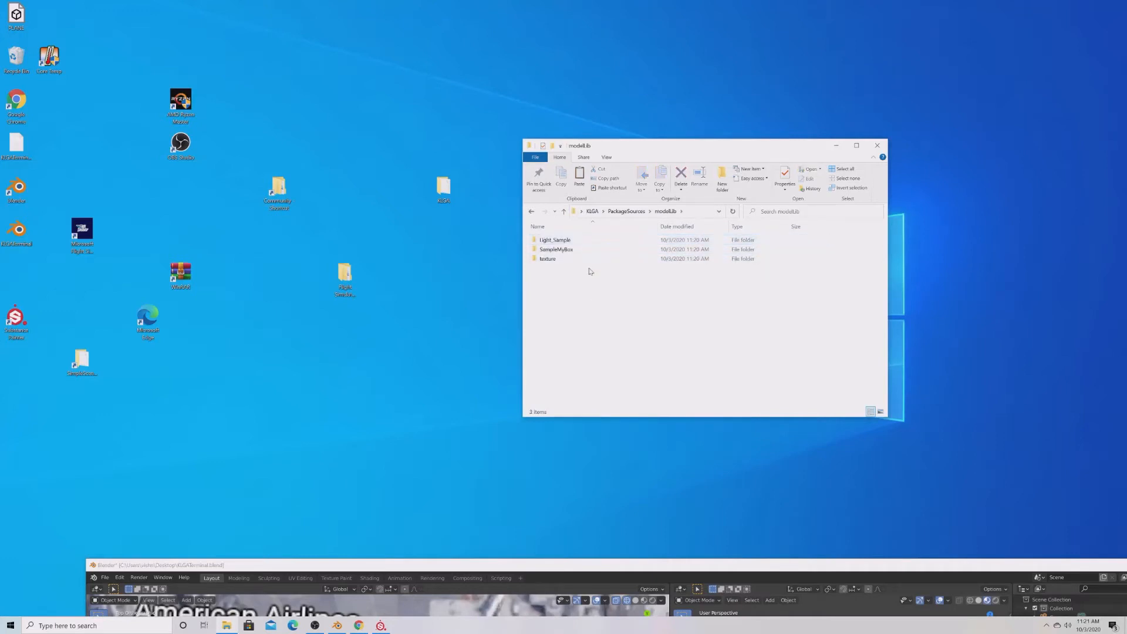
left_click_drag(584, 296, 595, 233)
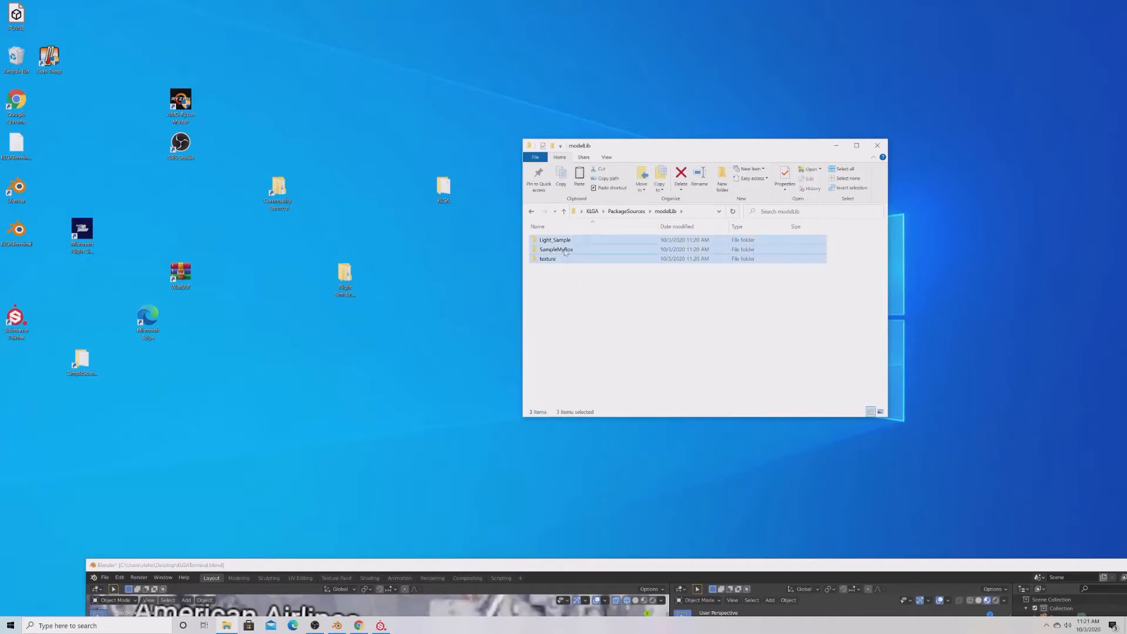
right_click(565, 252)
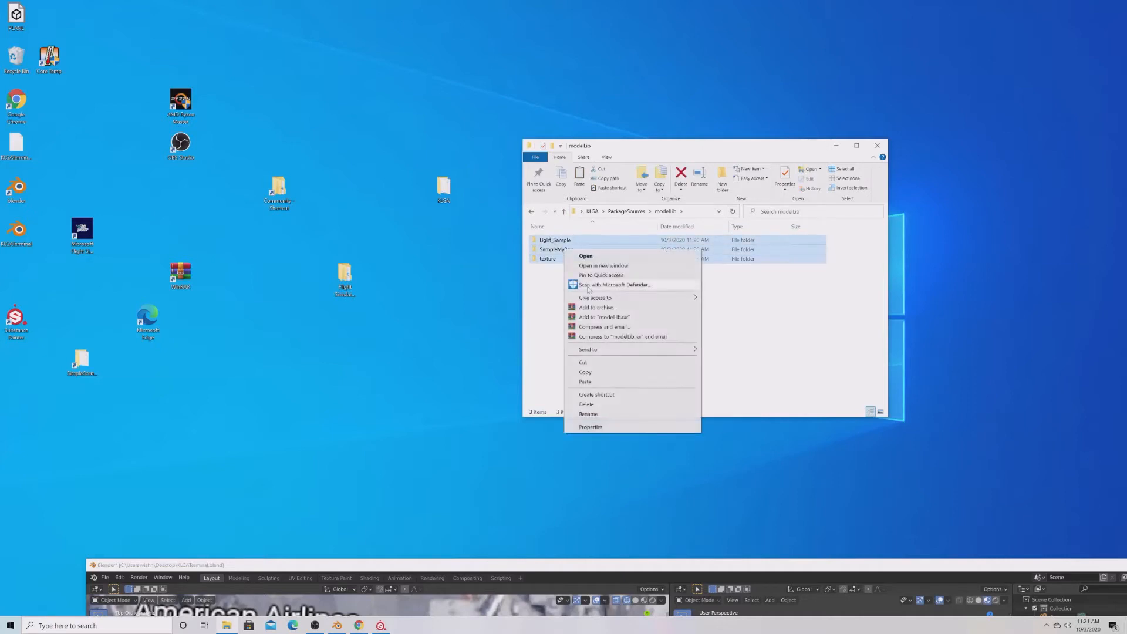
left_click(599, 407)
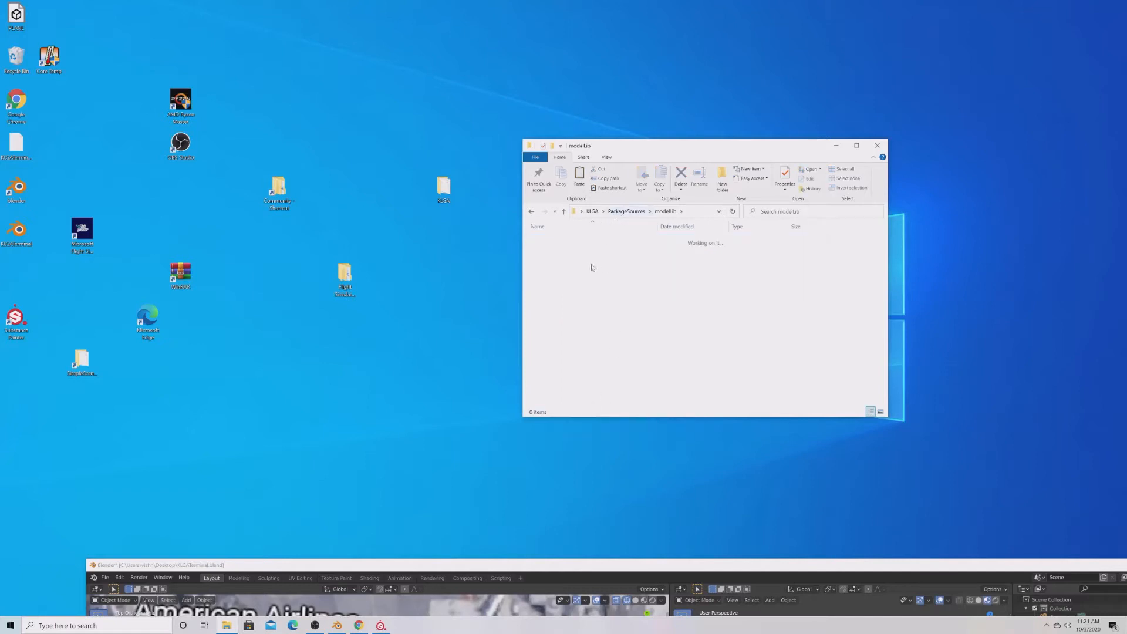
Create a new folder inside modelLib and name it MainTerminal.
right_click(573, 264)
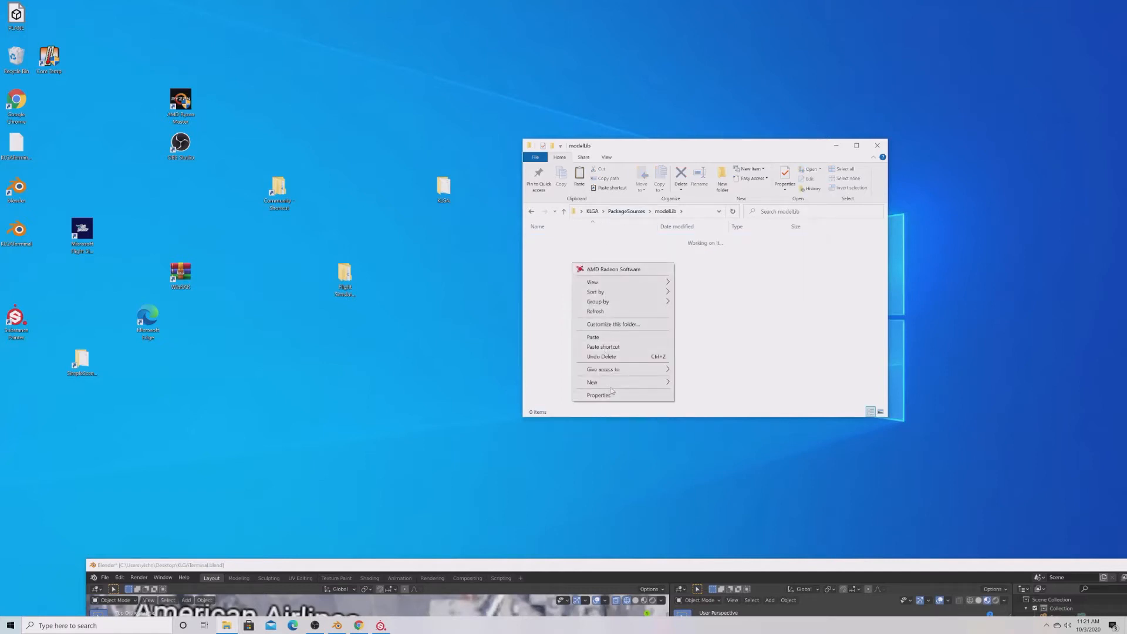
mouse_move(640, 382)
left_click(702, 386)
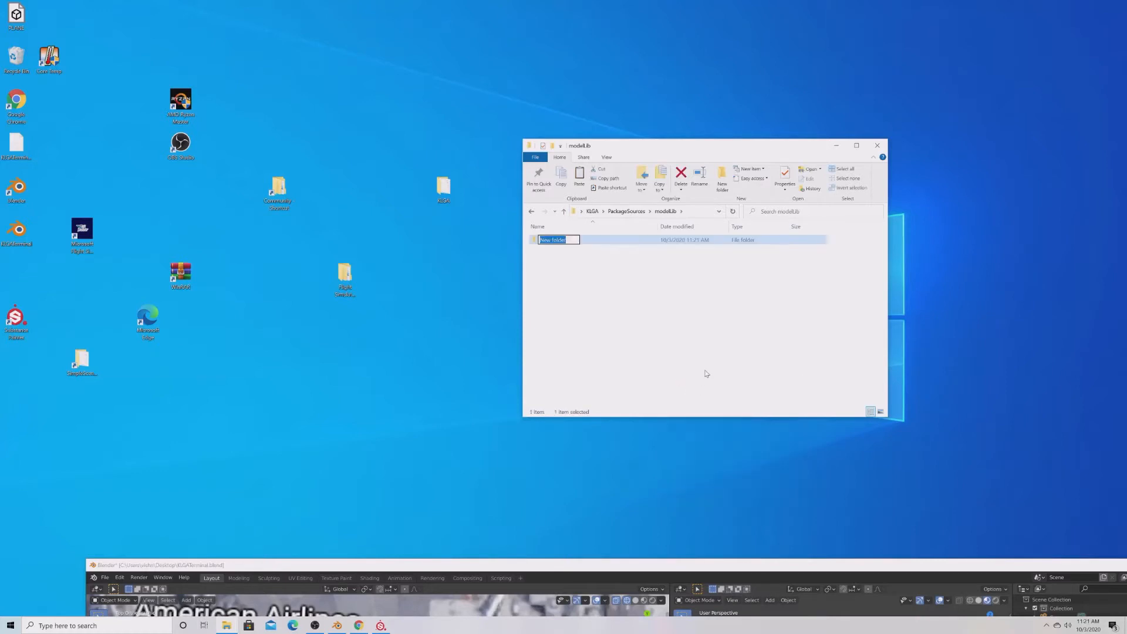
type("terminal")
key("Return")
right_click(574, 241)
left_click(656, 435)
type("MainTerminal")
key("Return")
Switch to Blender and move its window up so that the whole KLGATerminal scene can be worked on.
left_click_drag(599, 565, 521, 406)
left_click(649, 322)
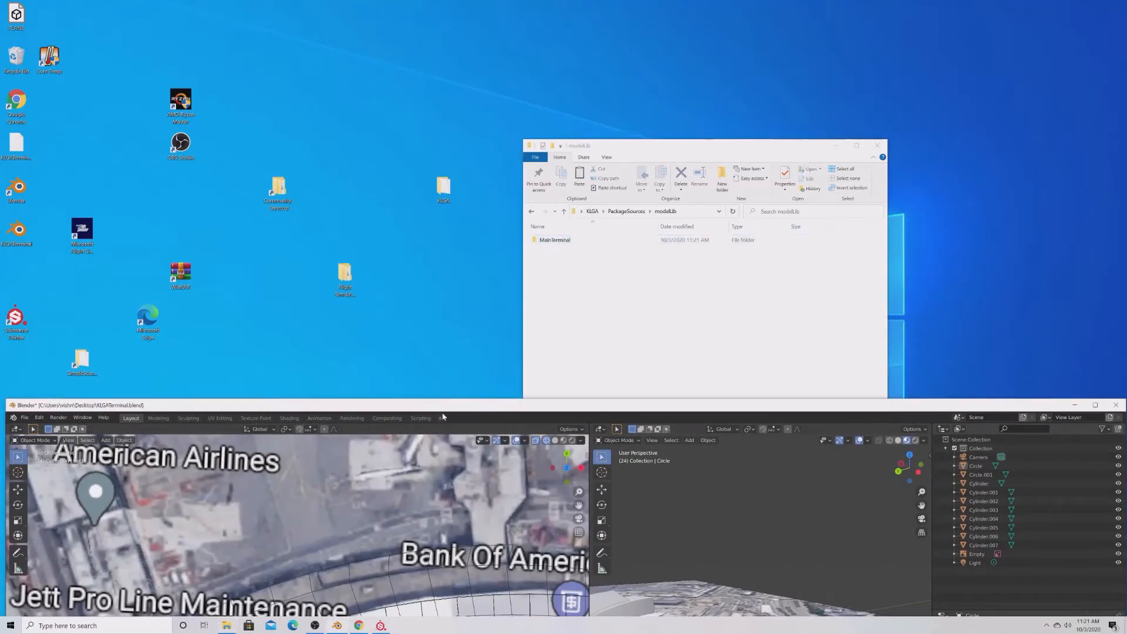
left_click_drag(449, 408, 458, 309)
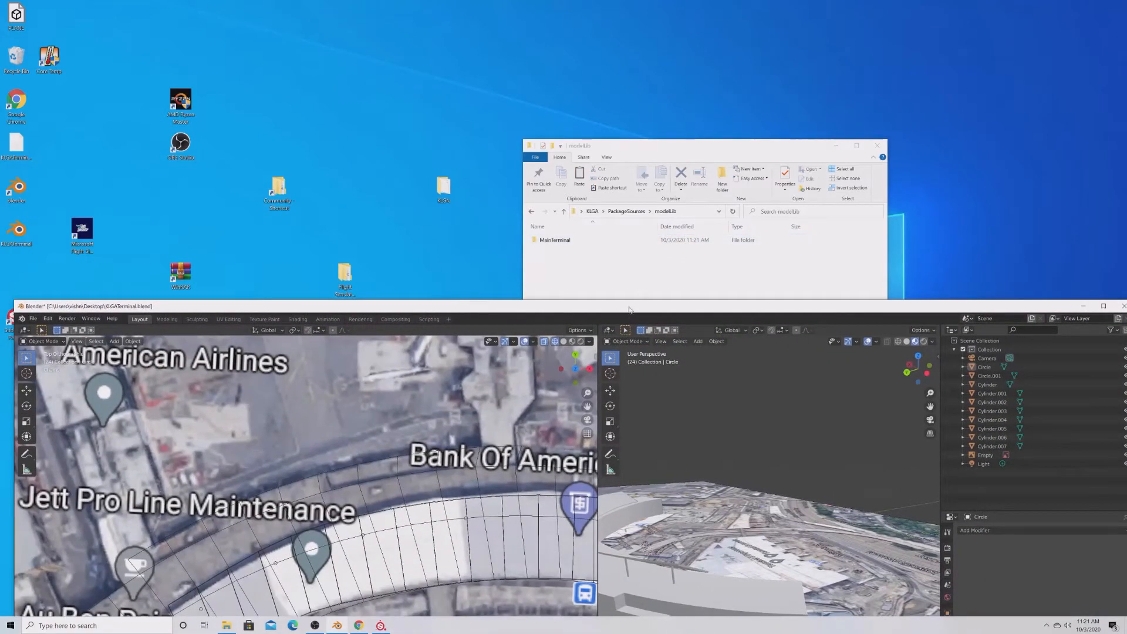
left_click_drag(629, 310, 629, 4)
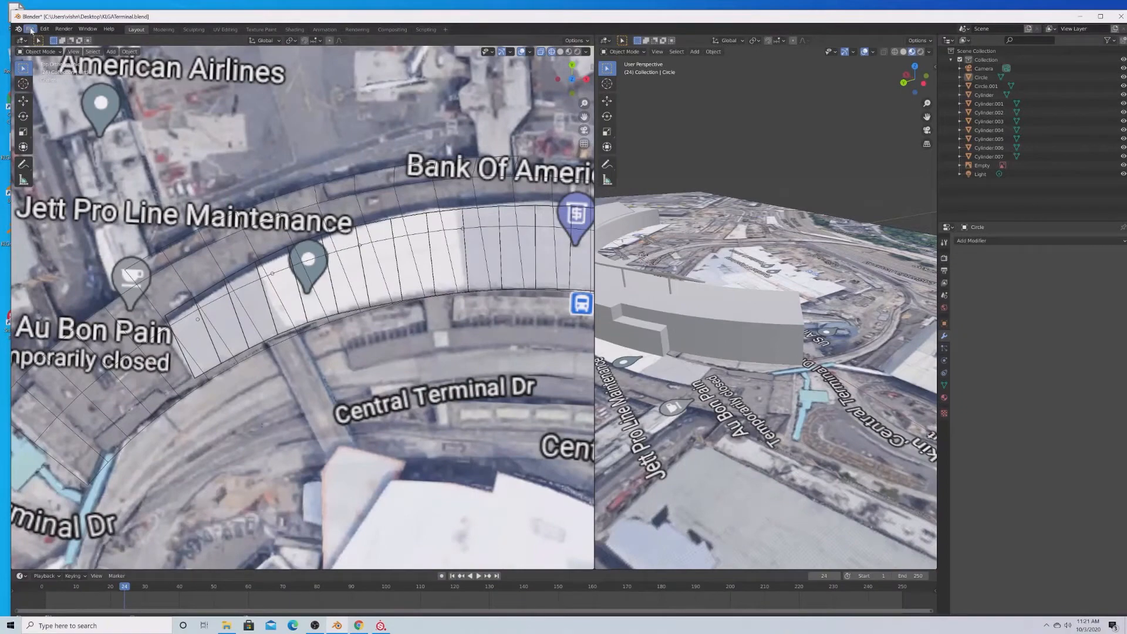
Save the scene under the name KLGATerminal.blend in the KLGA\PackageSources\modelLib\MainTerminal folder.
left_click(29, 29)
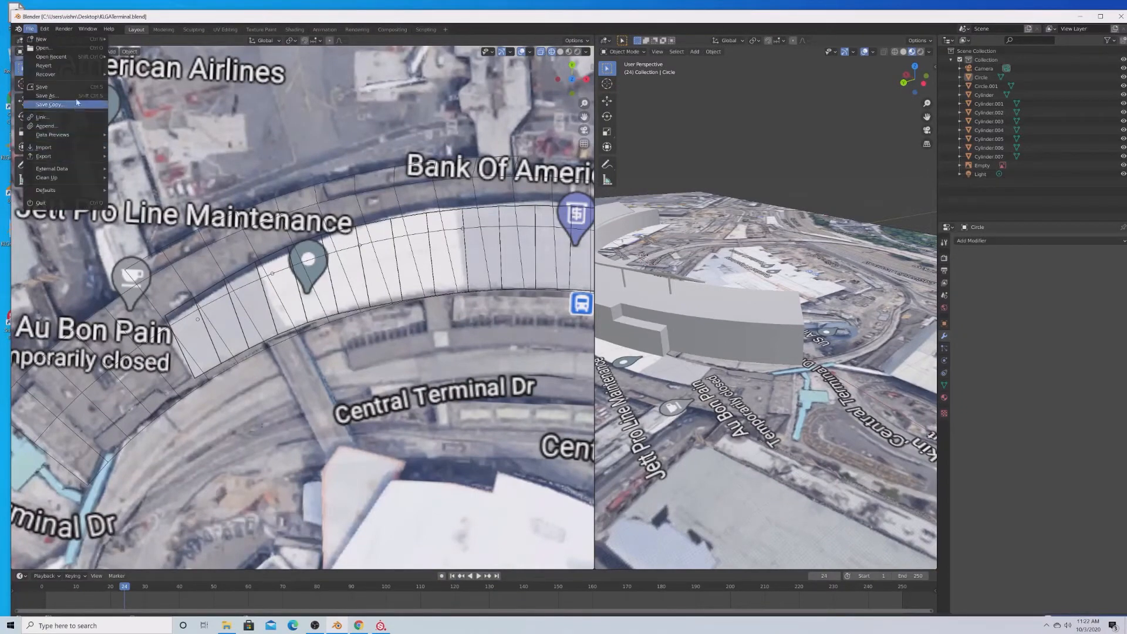
left_click(44, 100)
double_click(627, 254)
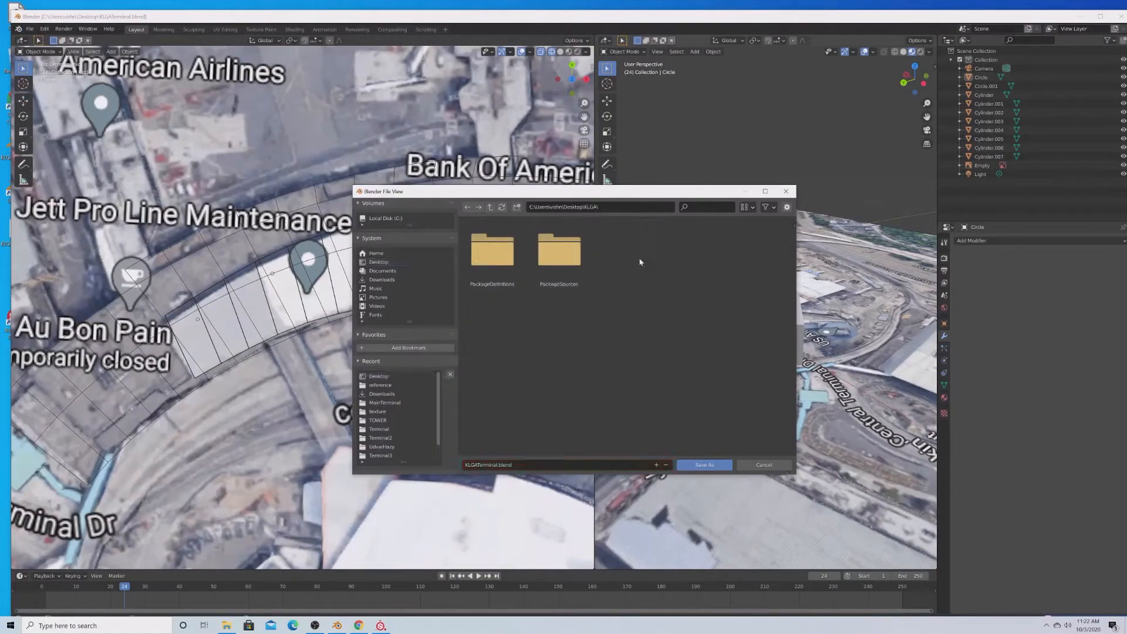
double_click(580, 256)
double_click(496, 250)
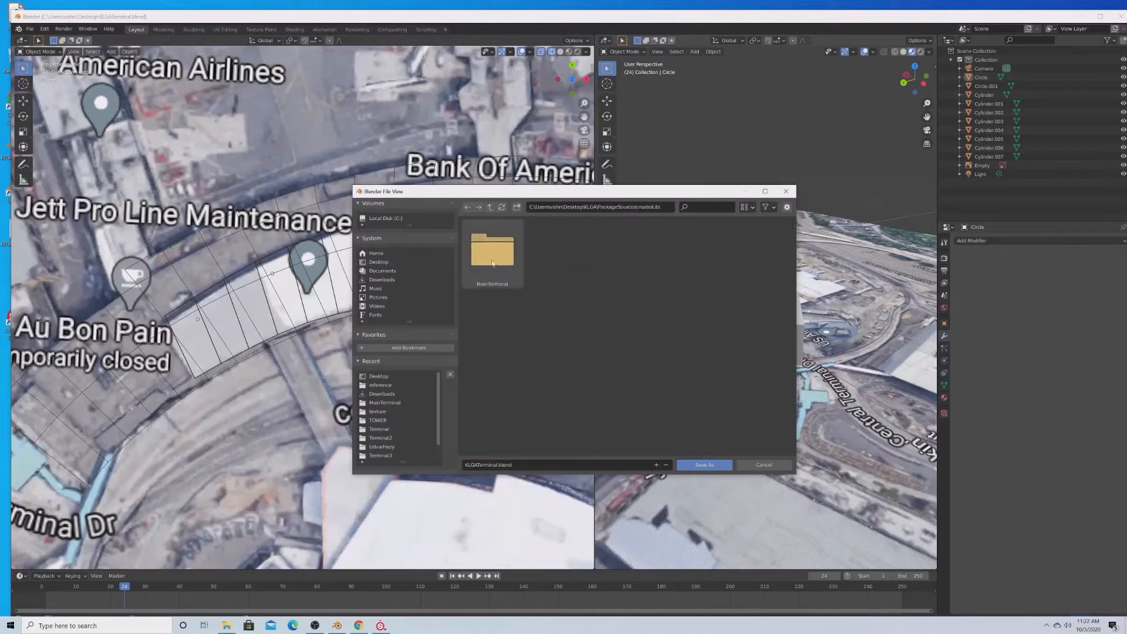
double_click(496, 250)
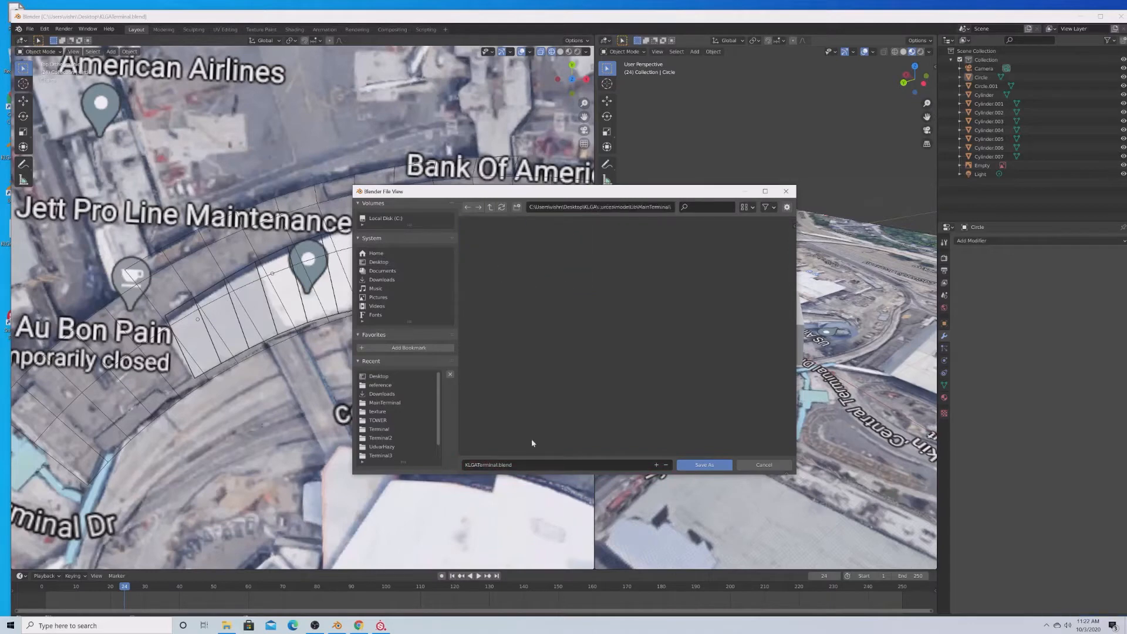
left_click(722, 470)
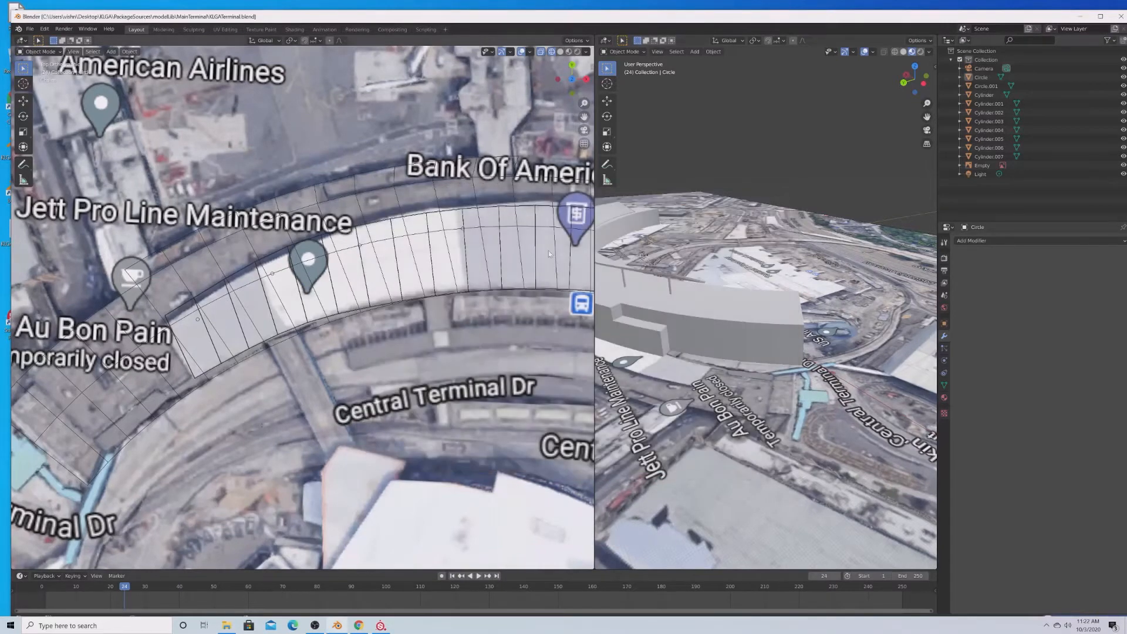
Enter Edit Mode on the Circle mesh and scale the selected protruding block to about 0.98 in X and Y, excluding Z.
scroll(501, 285, "up", 3)
left_click(496, 216)
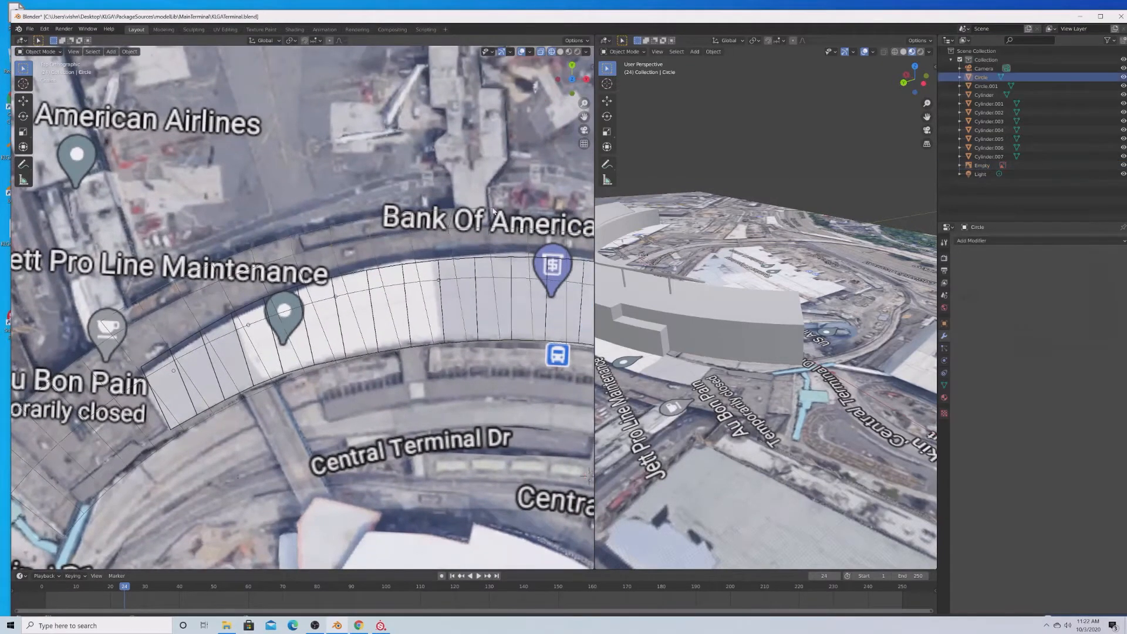
key("Tab")
scroll(497, 217, "up", 3)
scroll(497, 216, "down", 3)
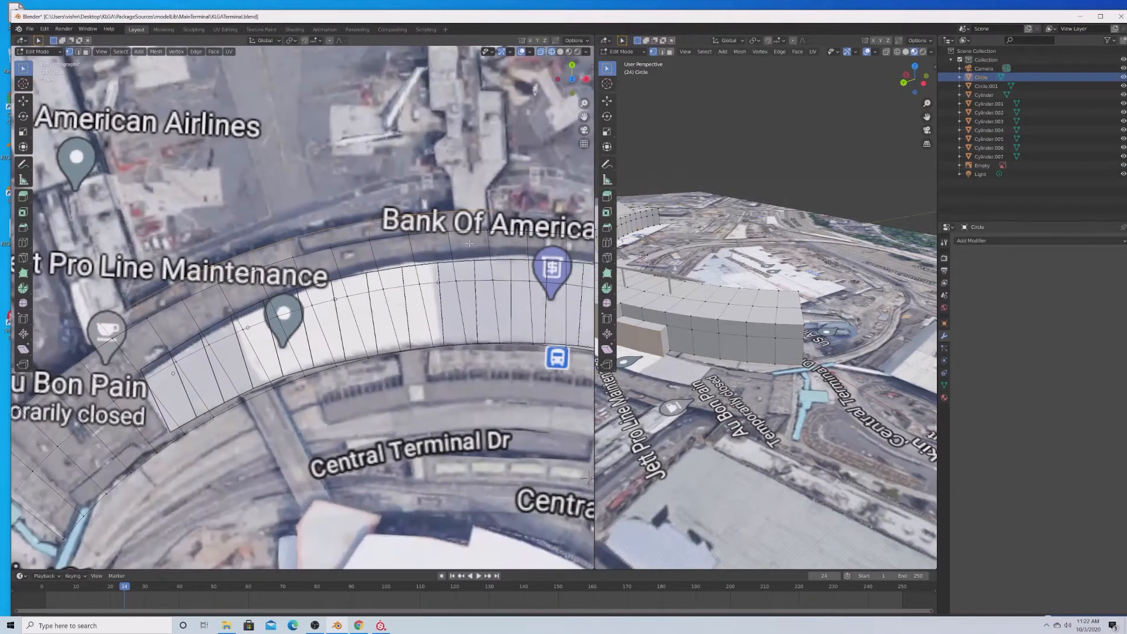
key("s")
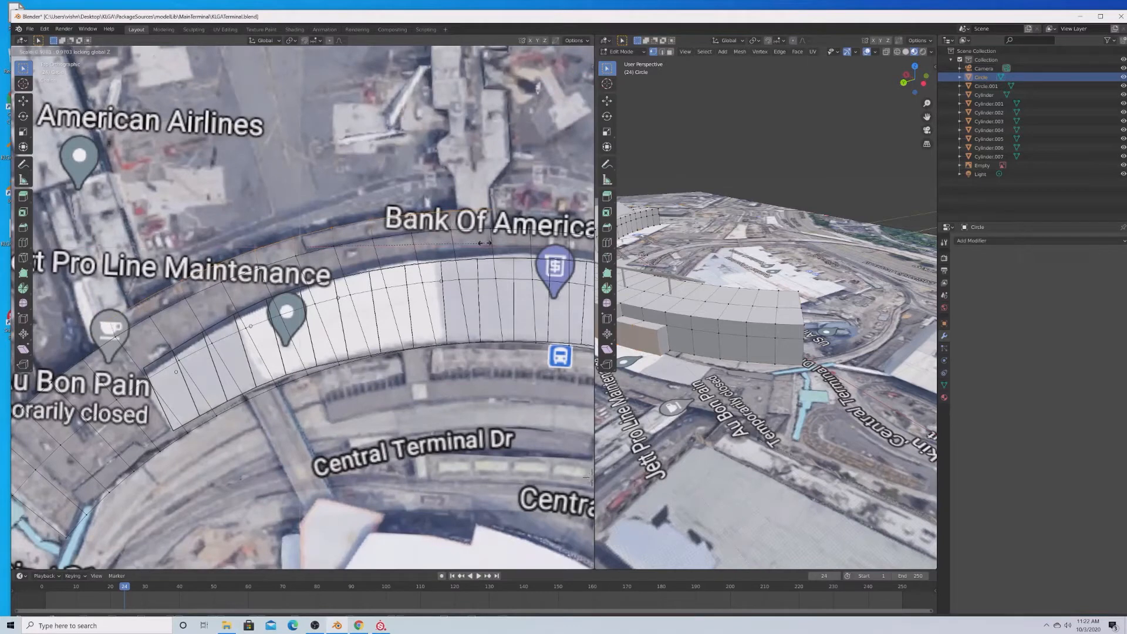
left_click(486, 242)
Move the selected block slightly over the reference map and rotate it by about 1.3° to align with the terminal outline.
key("g")
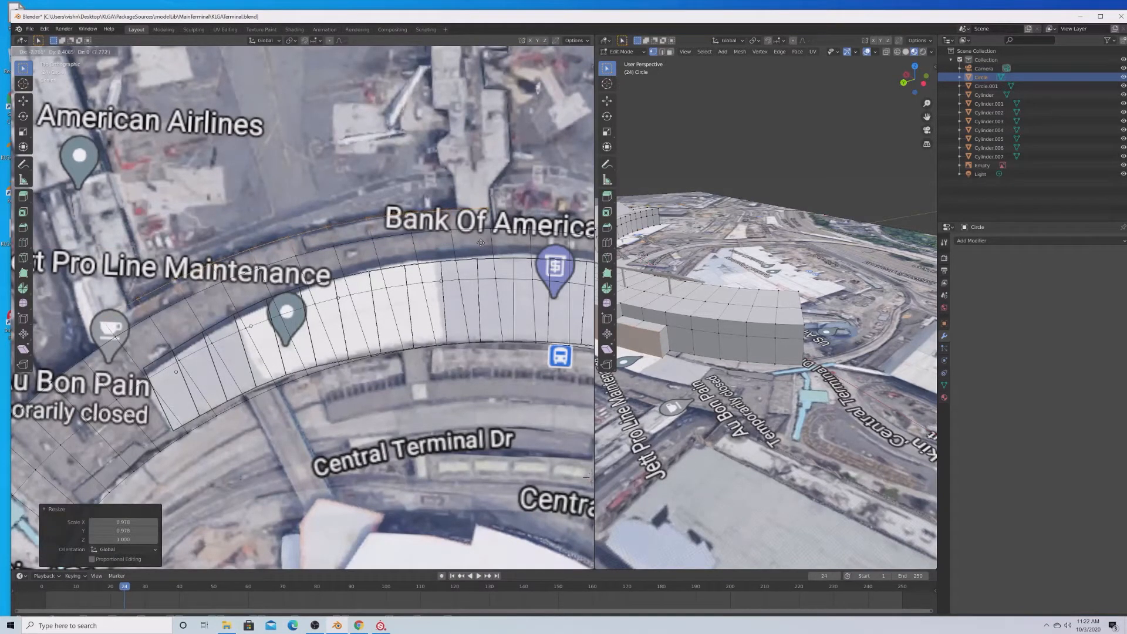
left_click(480, 243)
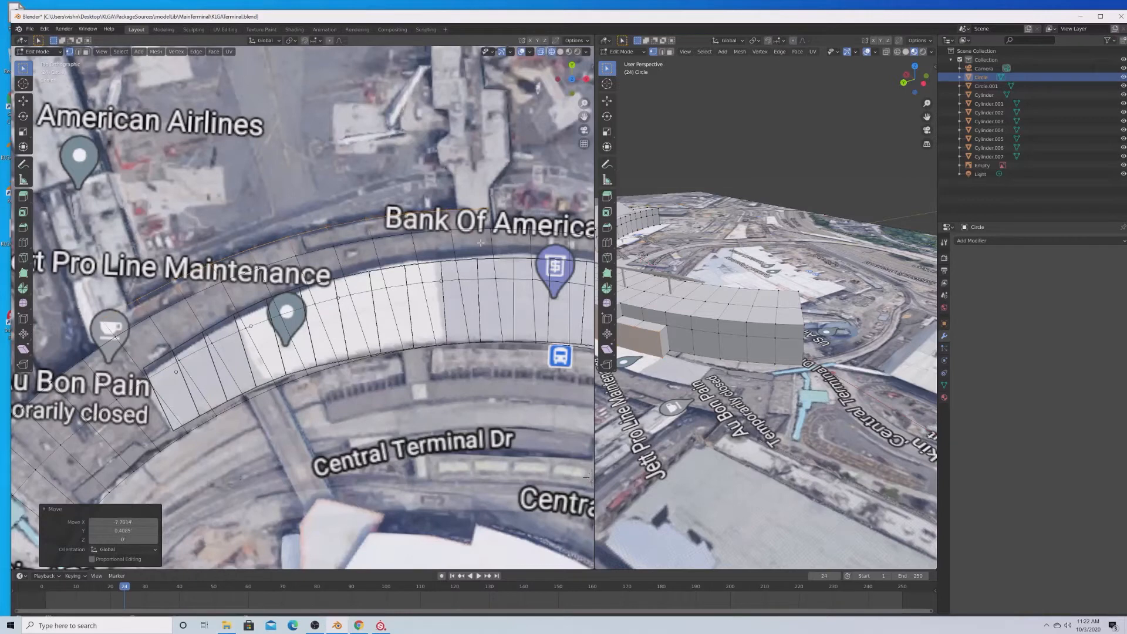
key("r")
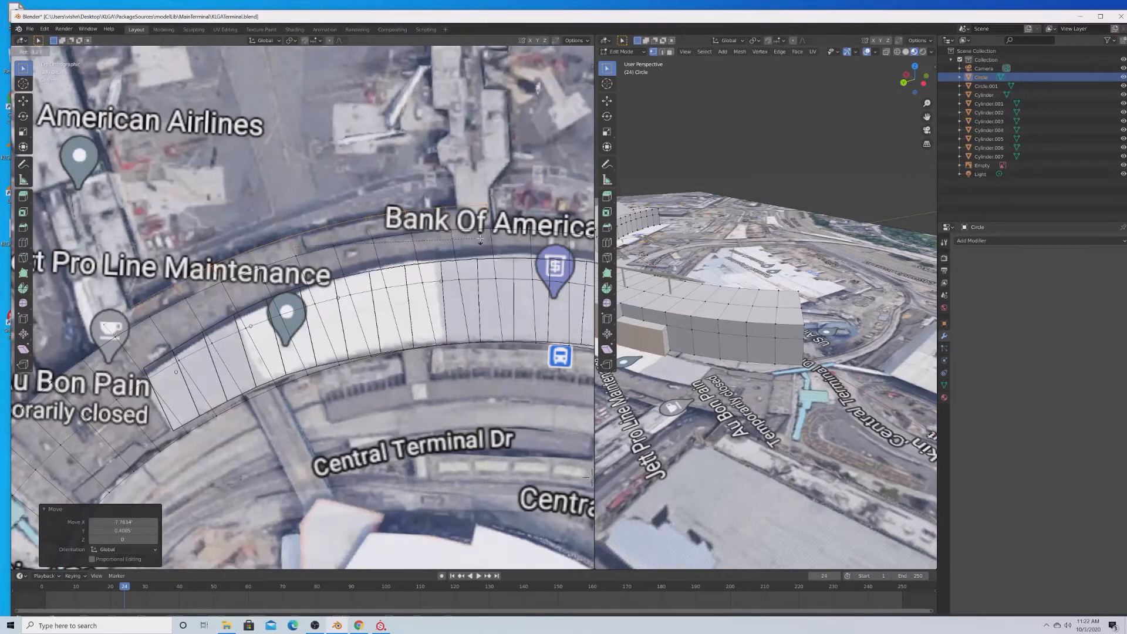
left_click(480, 237)
Shift the selected block along its local Y axis and nudge it once more in X to match the reference map.
key("g")
key("y")
key("y")
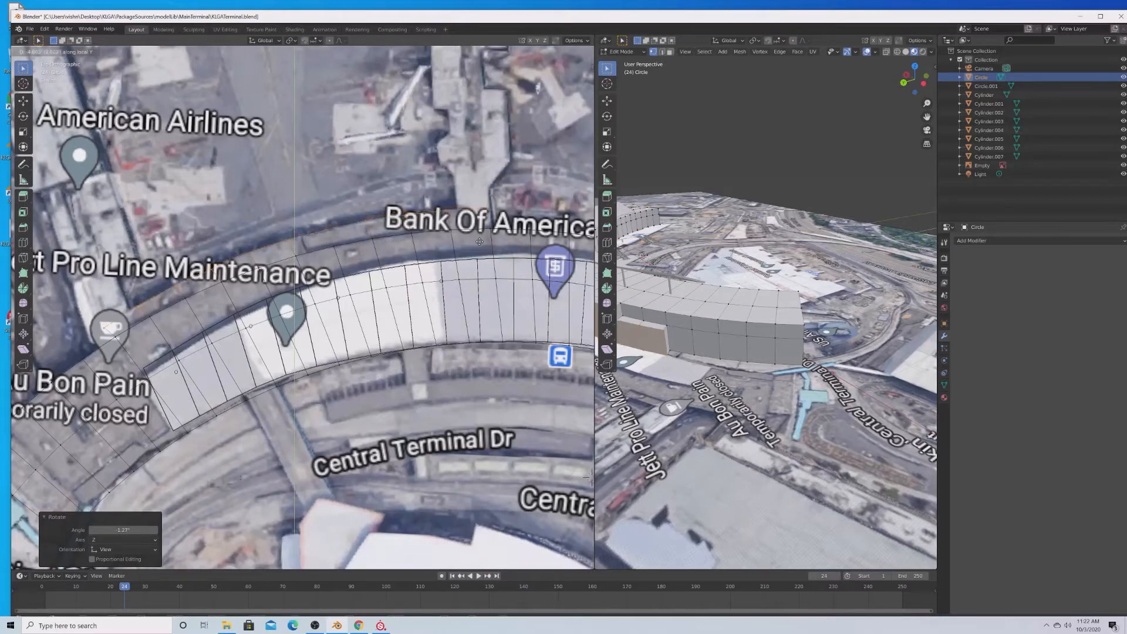
left_click(479, 241)
key("g")
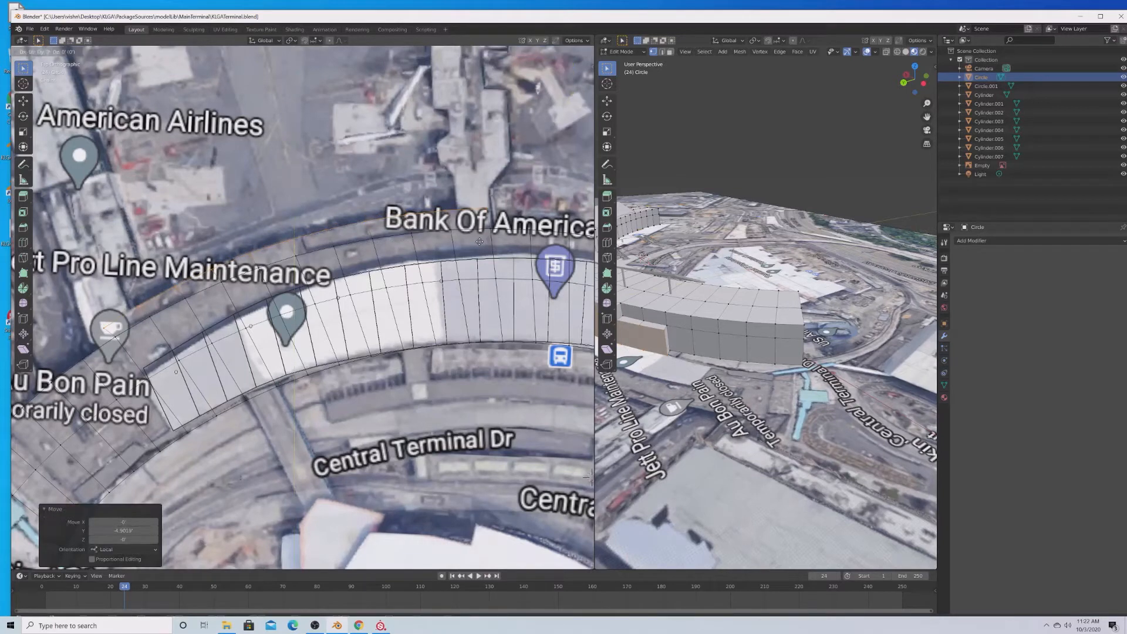
left_click(483, 241)
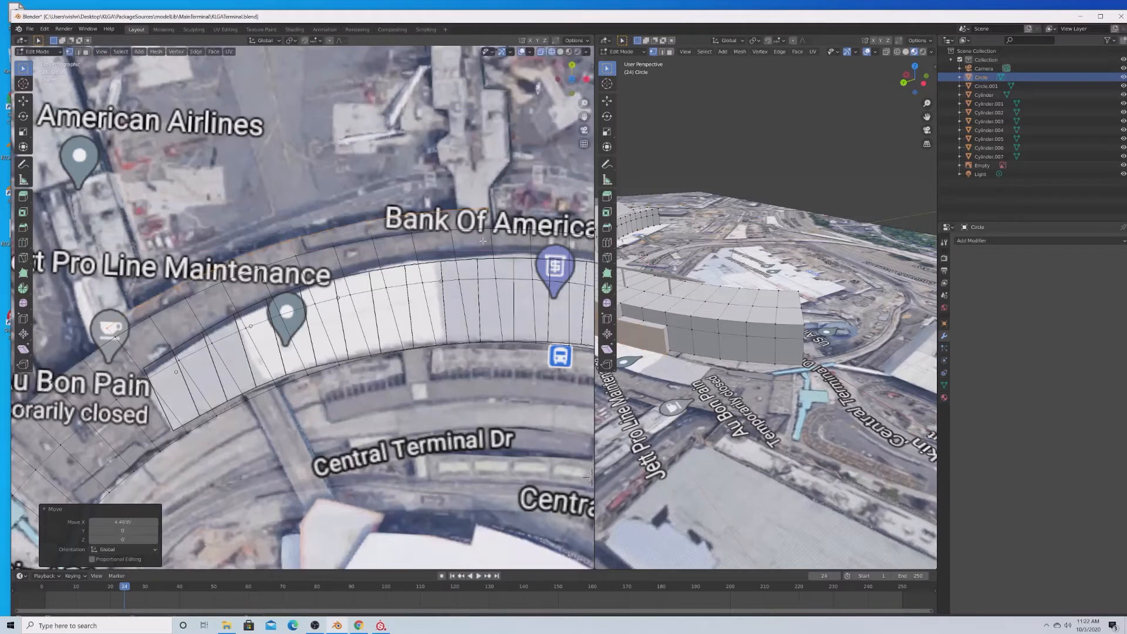
Undo the last move of the selected block and reposition it slightly over the reference map, finishing in Object Mode.
key("ctrl+z")
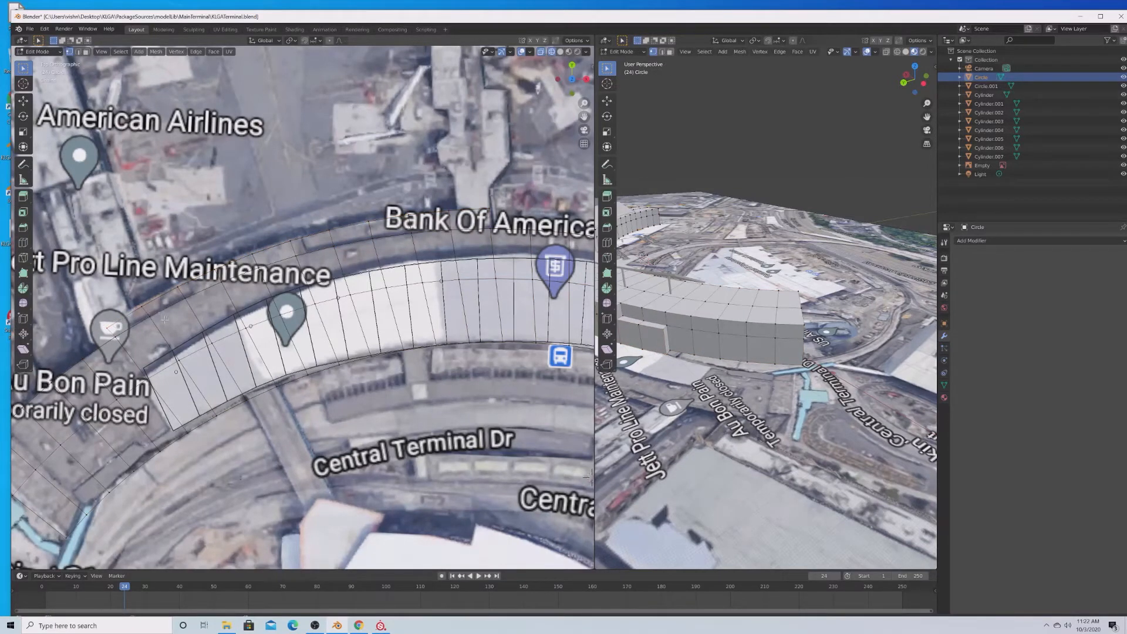
key("g")
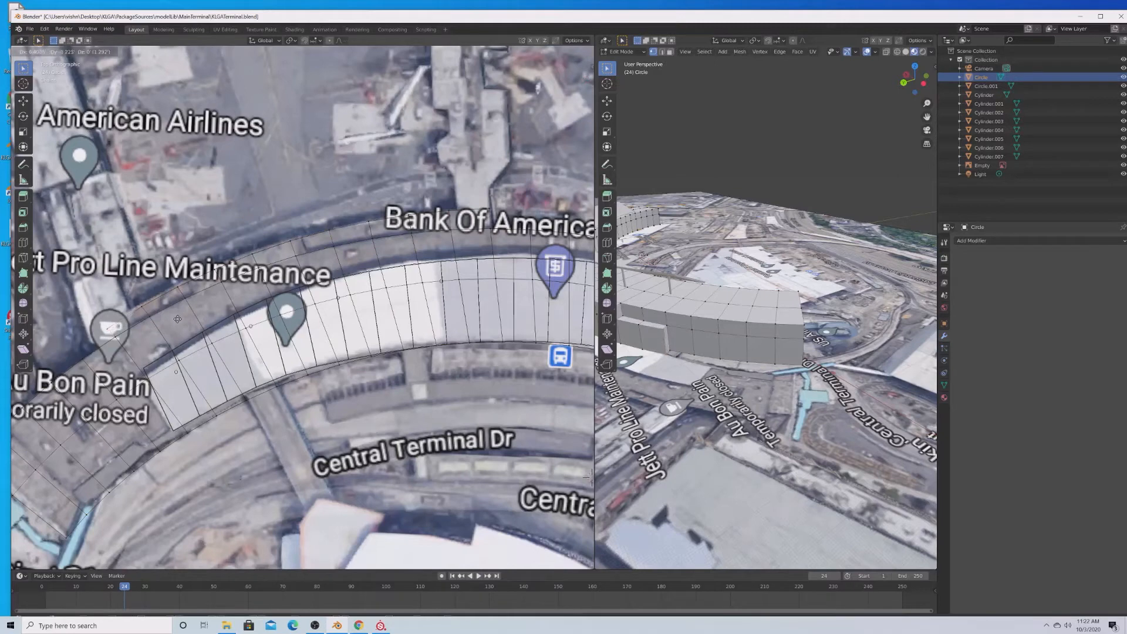
left_click(178, 316)
key("Tab")
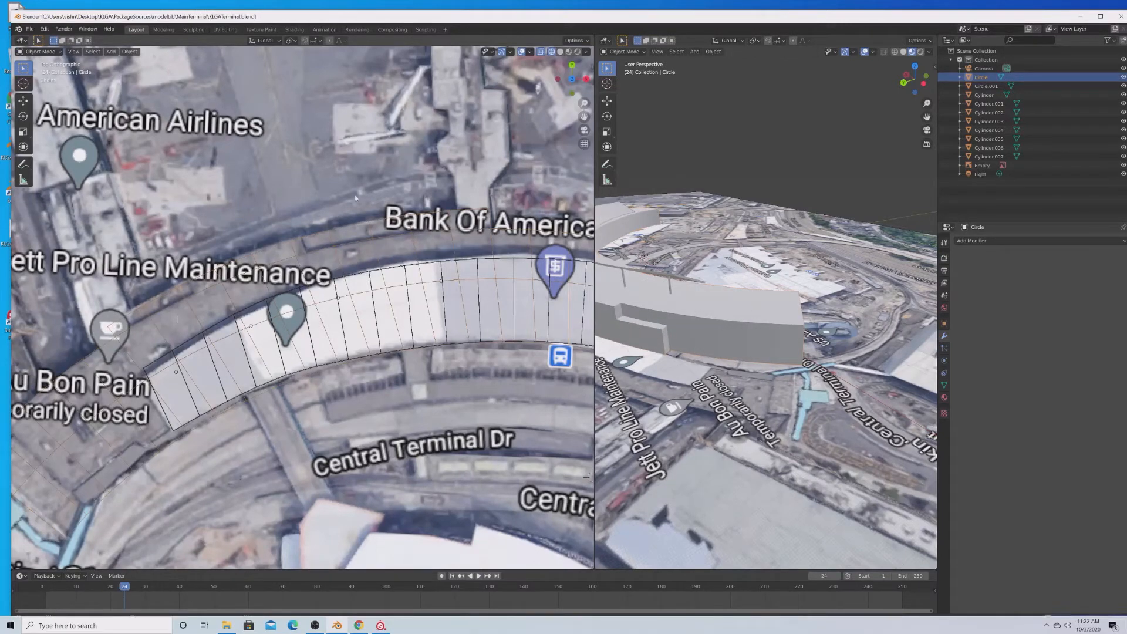
Close Blender and delete the KLGATerminal Blender file from the desktop.
left_click_drag(444, 12, 372, 146)
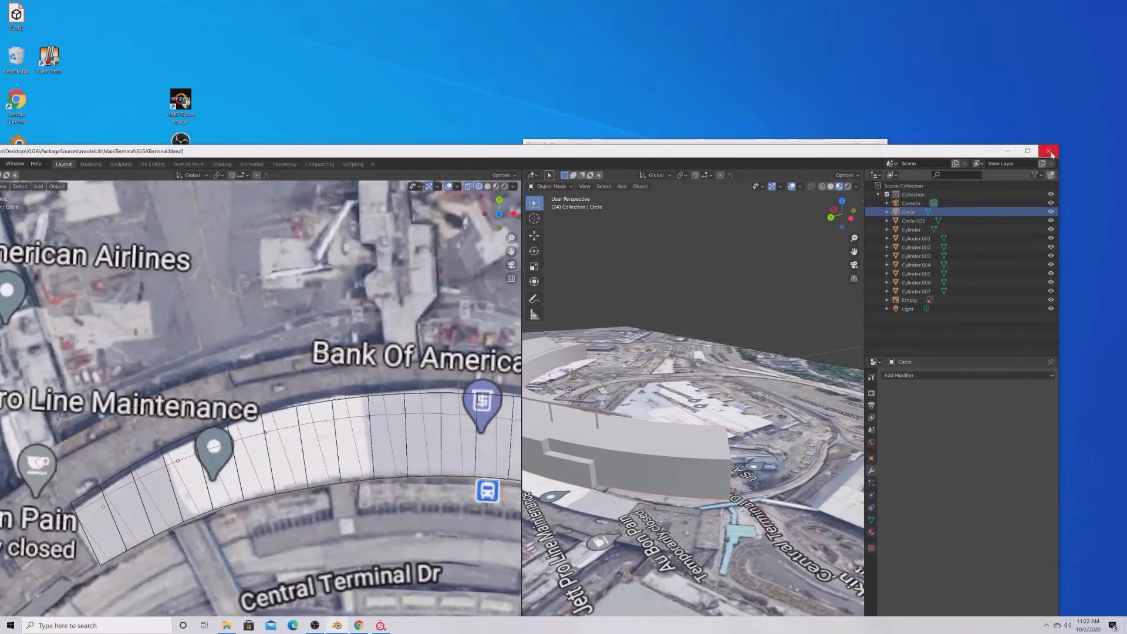
left_click(1050, 152)
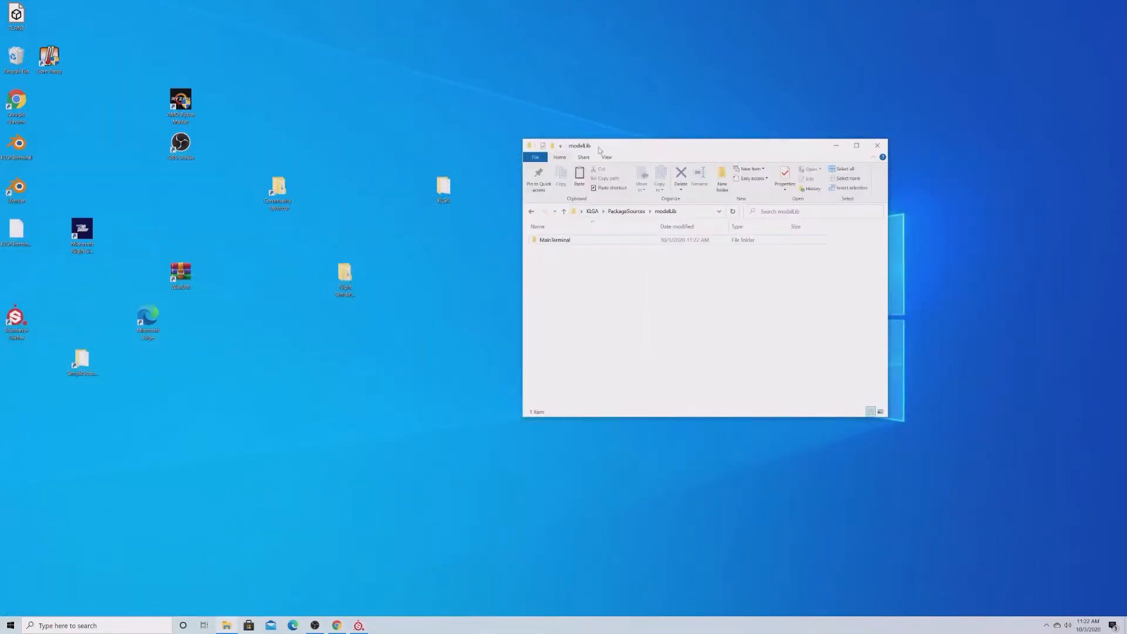
left_click_drag(599, 151, 492, 143)
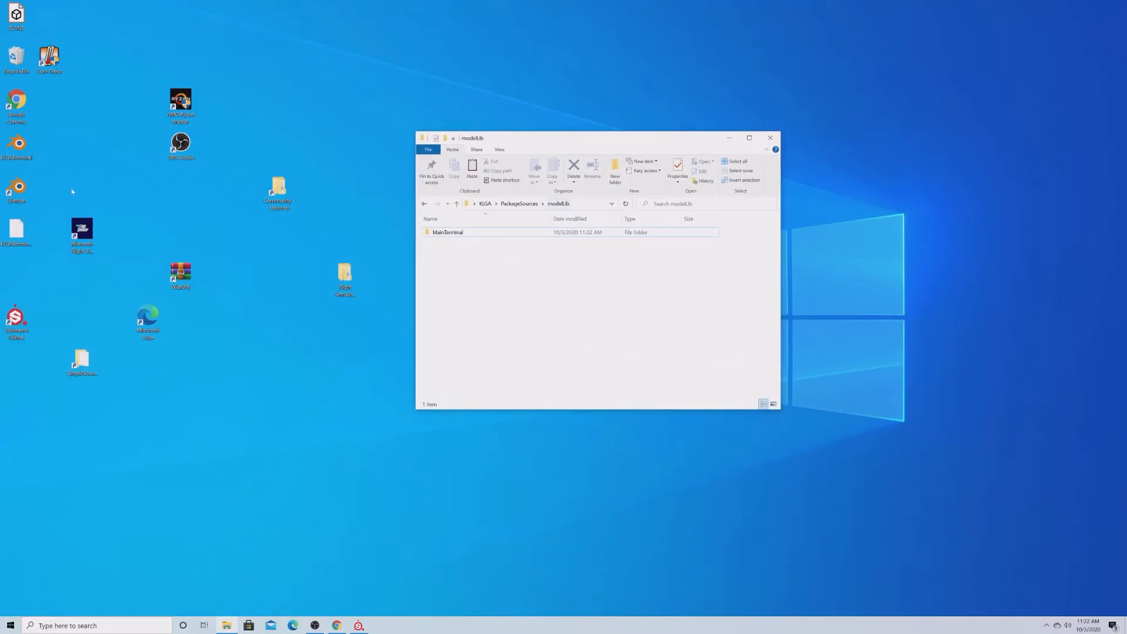
right_click(25, 145)
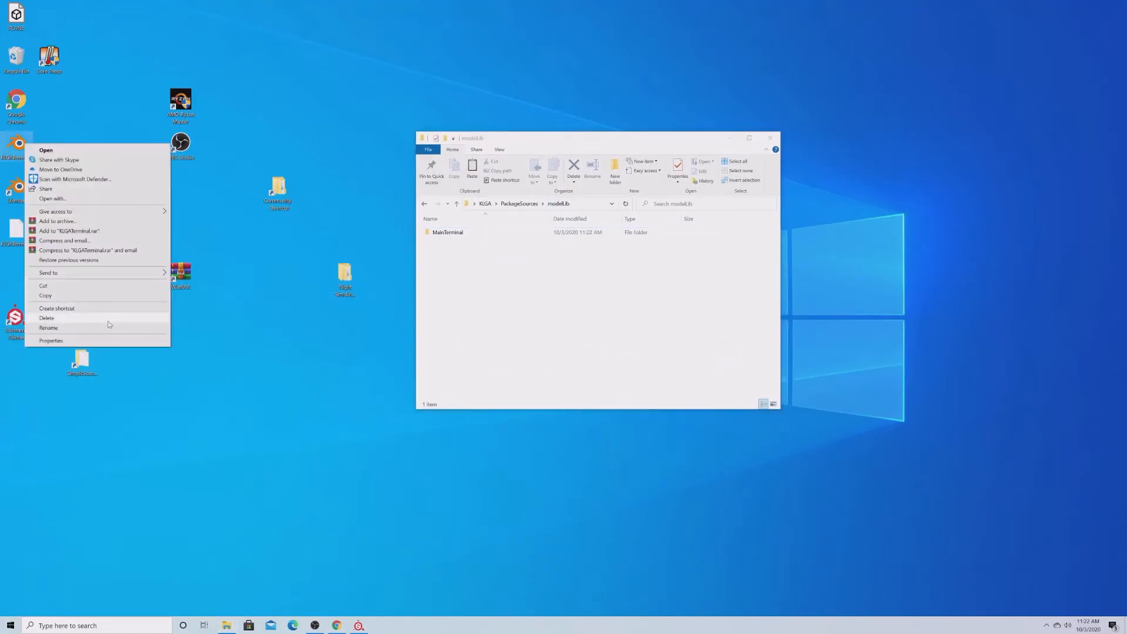
left_click(108, 320)
Check the contents of the MainTerminal folder and create a folder named texture beside it in KLGA\PackageSources\modelLib.
double_click(456, 233)
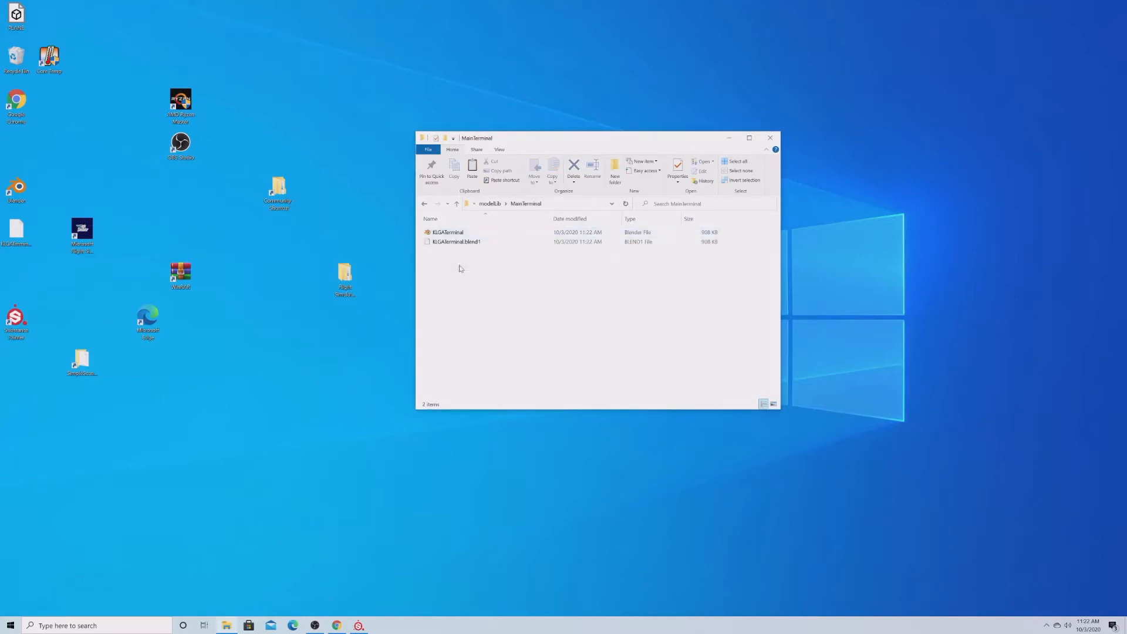
left_click(498, 203)
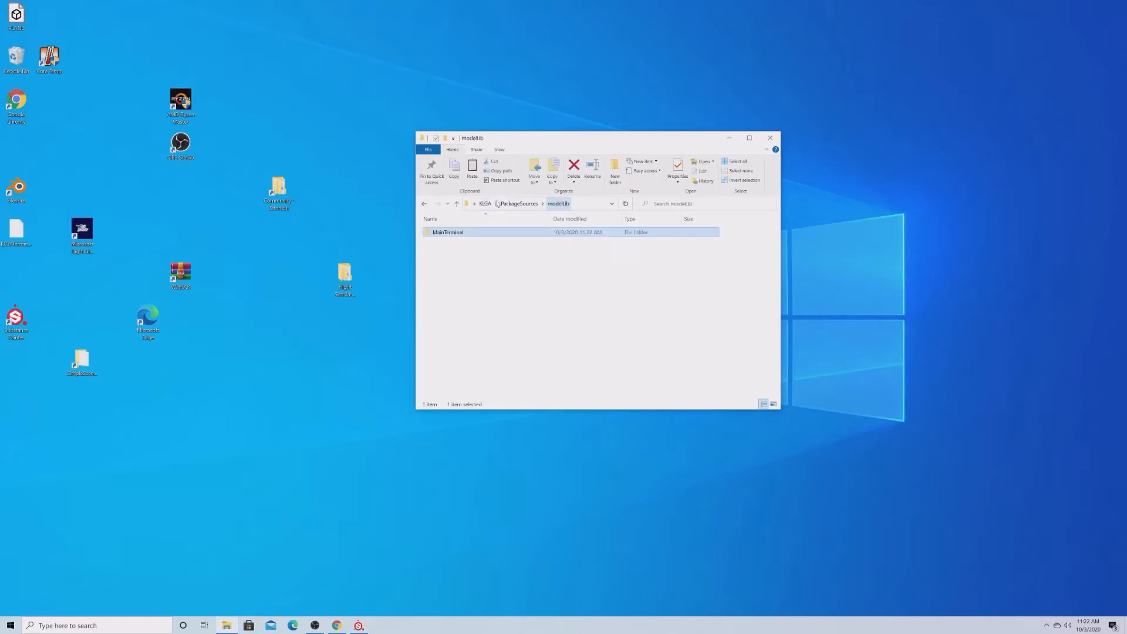
right_click(479, 320)
mouse_move(516, 438)
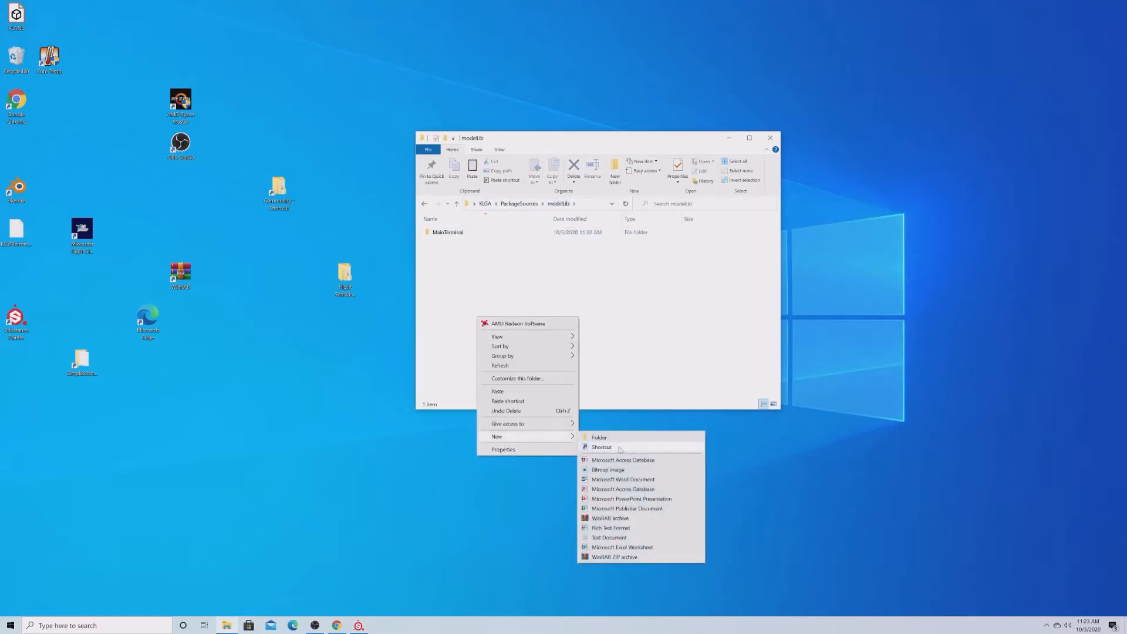
left_click(628, 441)
type("tex")
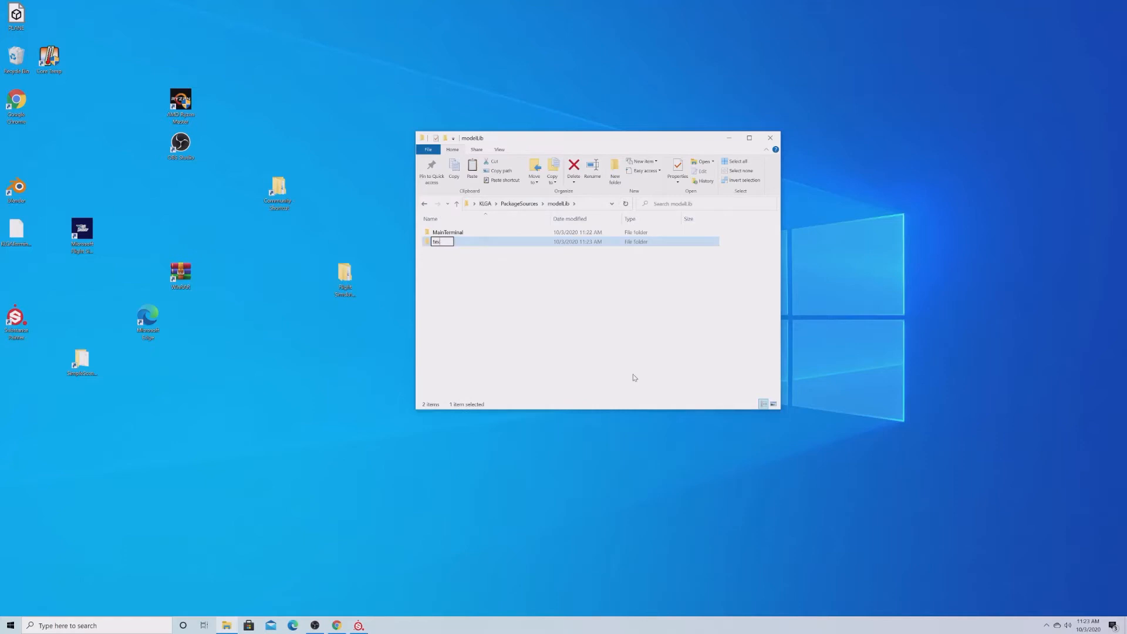
type("ture")
key("Return")
right_click(633, 375)
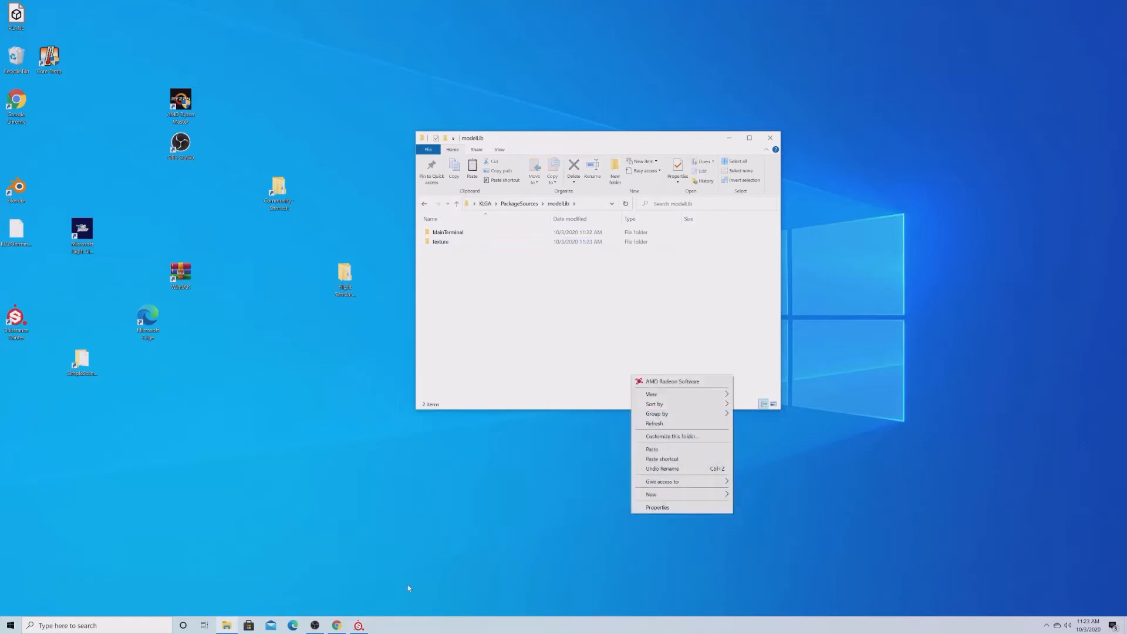
Switch to Substance Painter and set the texture export's output directory to Desktop\KLGA\PackageSources\modelLib\texture.
left_click(367, 630)
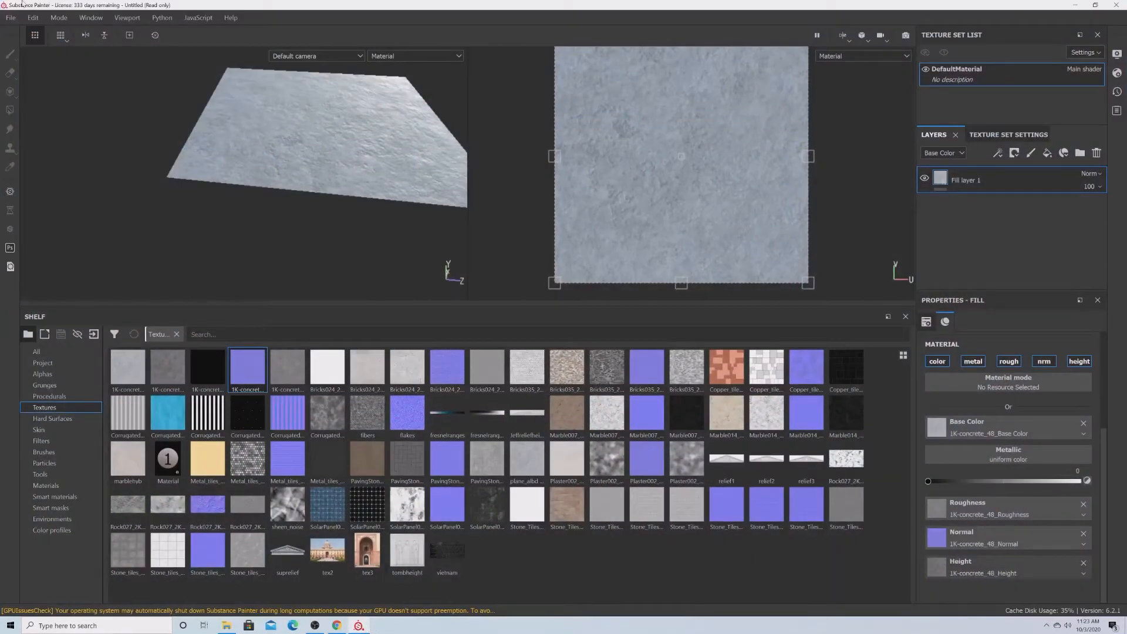
left_click(11, 18)
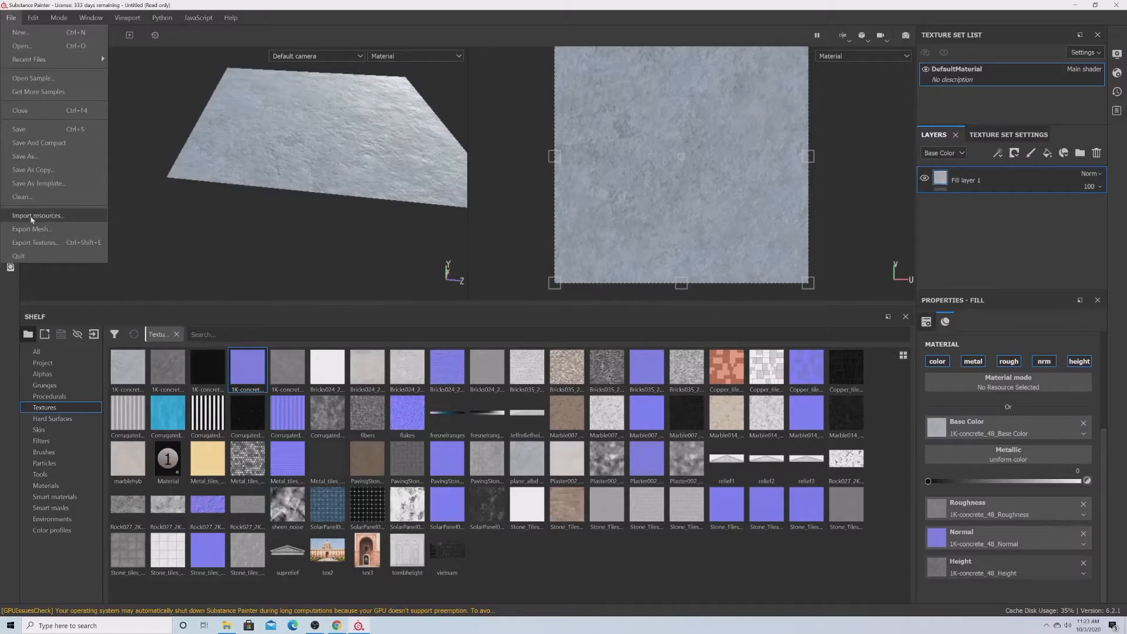
left_click(38, 243)
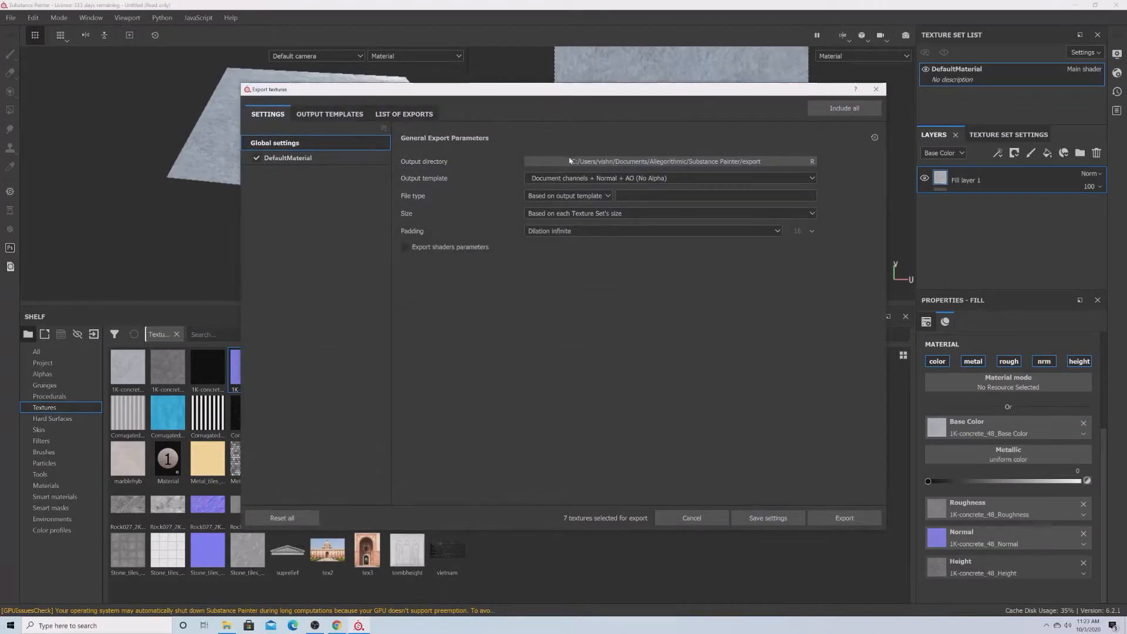
left_click(547, 161)
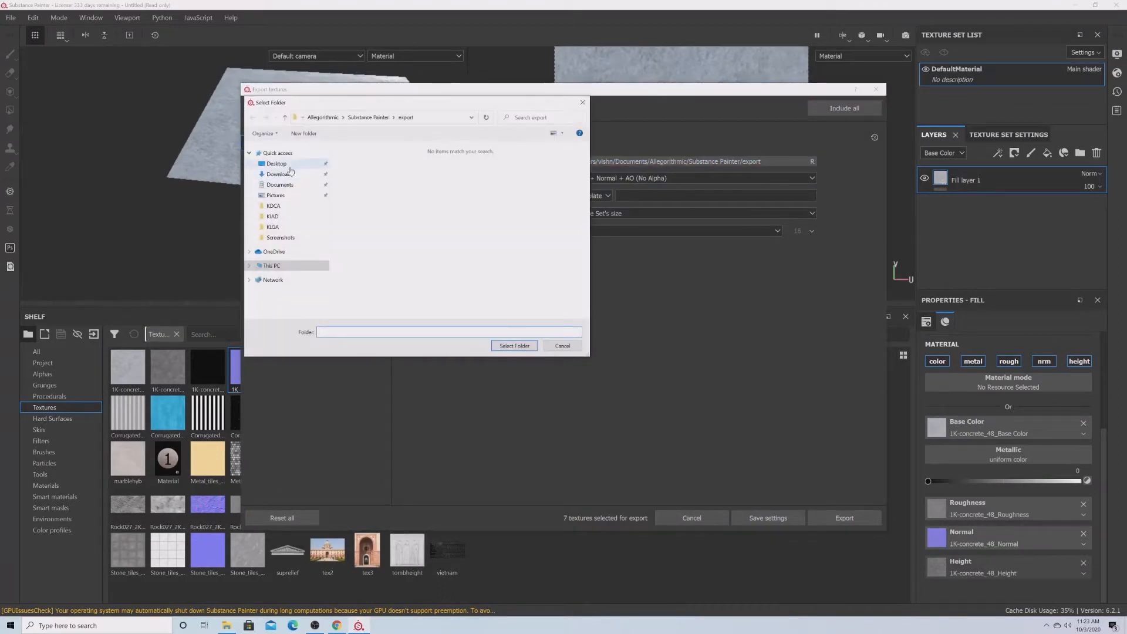
left_click(279, 164)
double_click(412, 170)
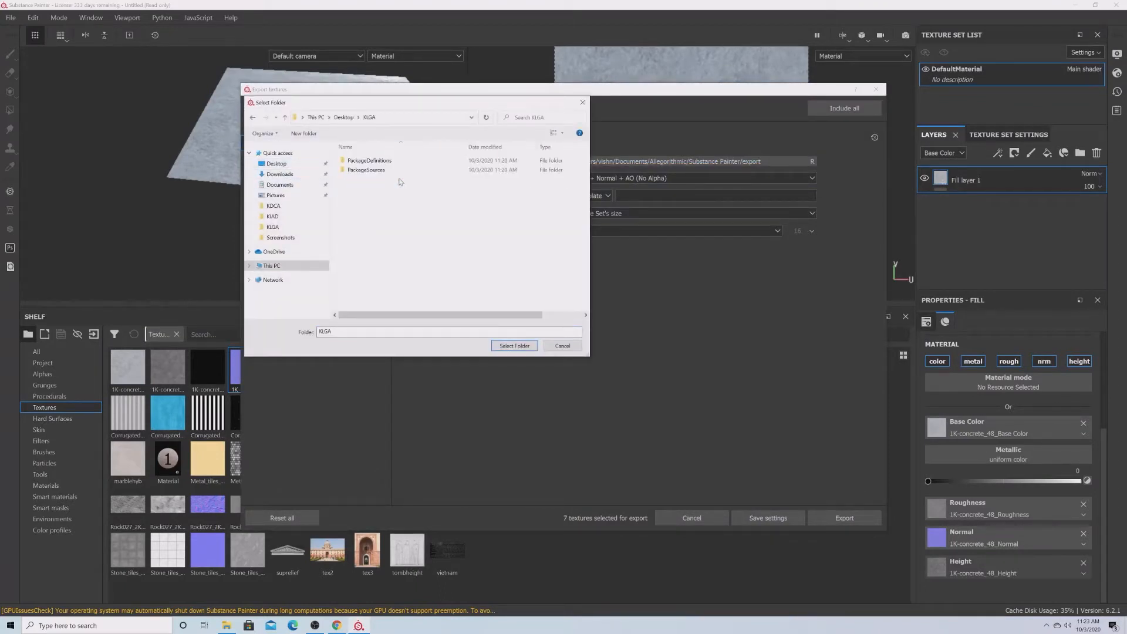
double_click(359, 170)
double_click(359, 161)
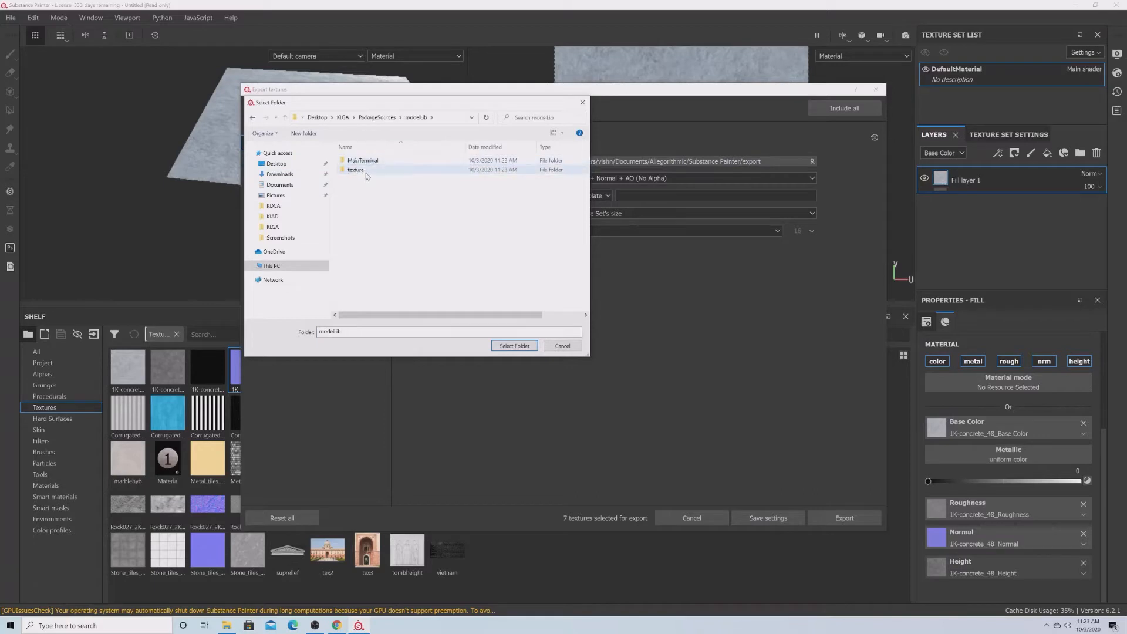
double_click(359, 160)
left_click_drag(468, 104, 383, 307)
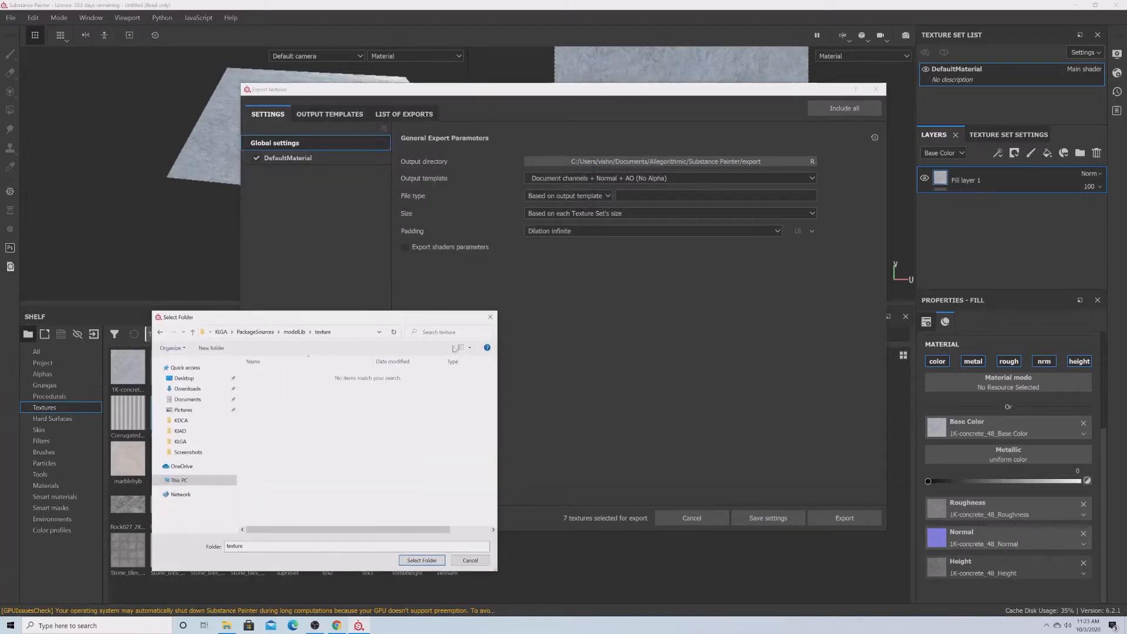
left_click(422, 560)
Set the texture export's output template to FS2020.
left_click(677, 176)
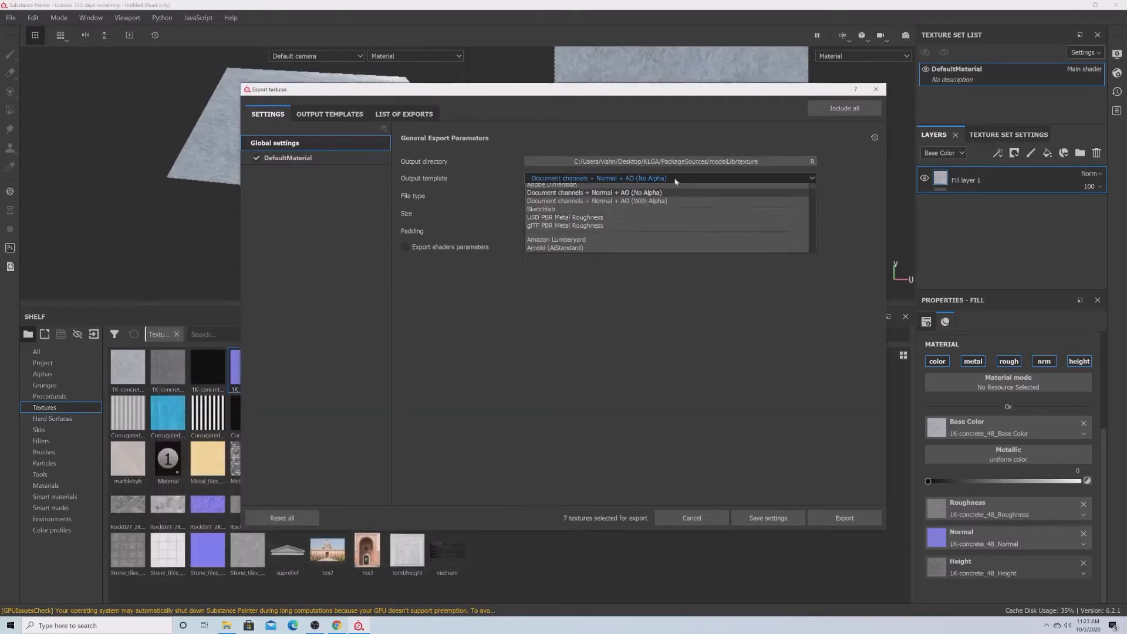
scroll(636, 224, "down", 5)
left_click(609, 215)
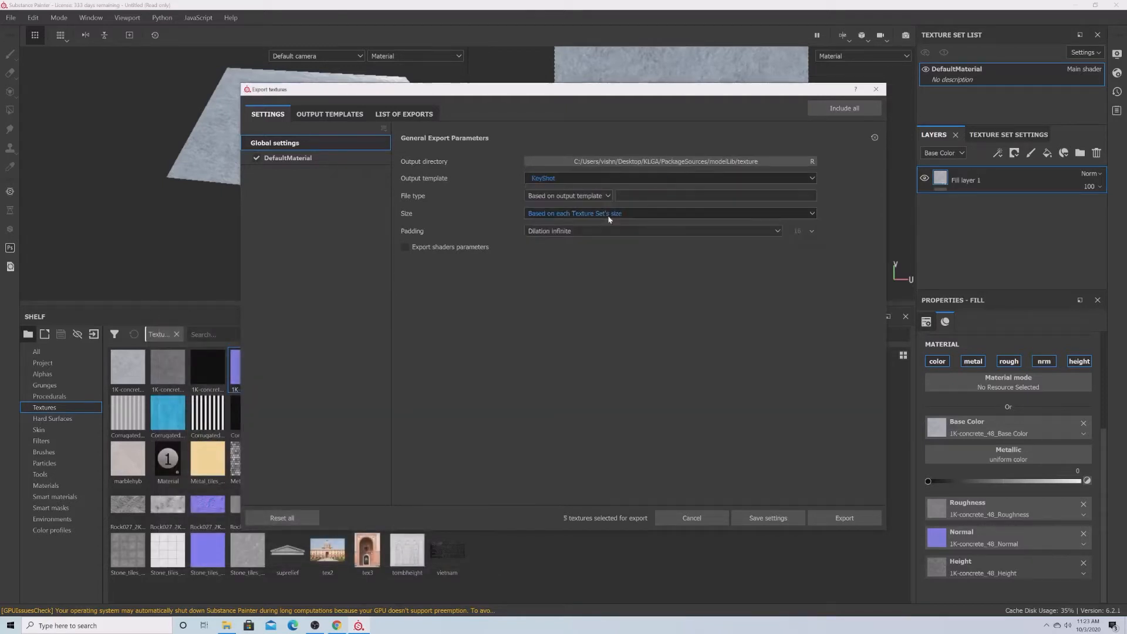
left_click(628, 179)
left_click(618, 203)
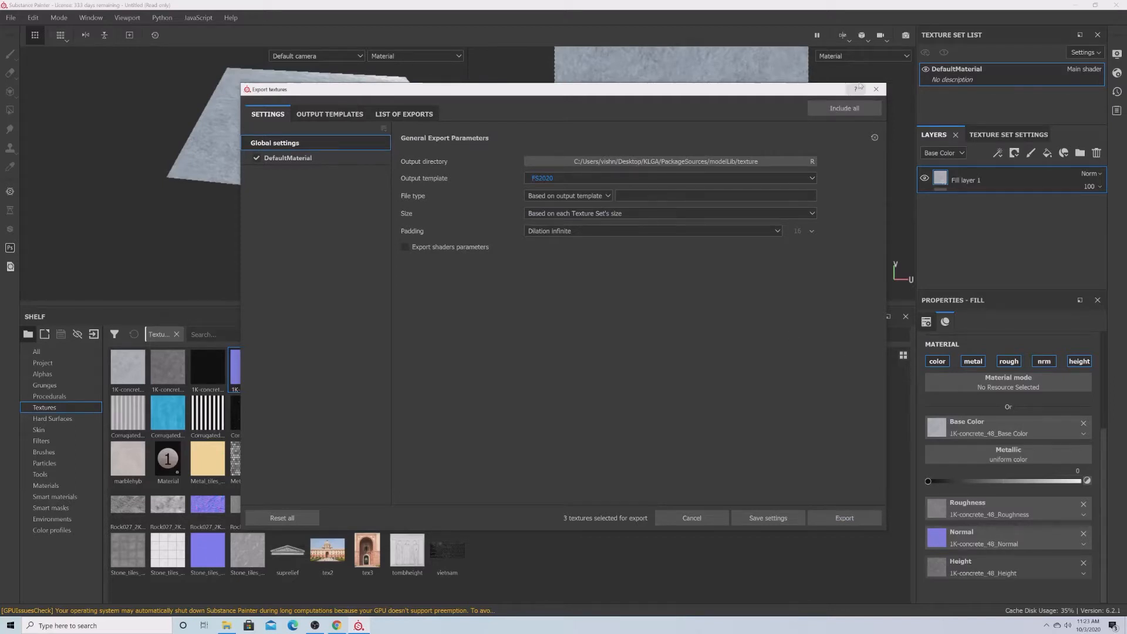
Dismiss the texture export without exporting and quit Substance Painter, discarding the project changes.
left_click(877, 89)
left_click(1116, 4)
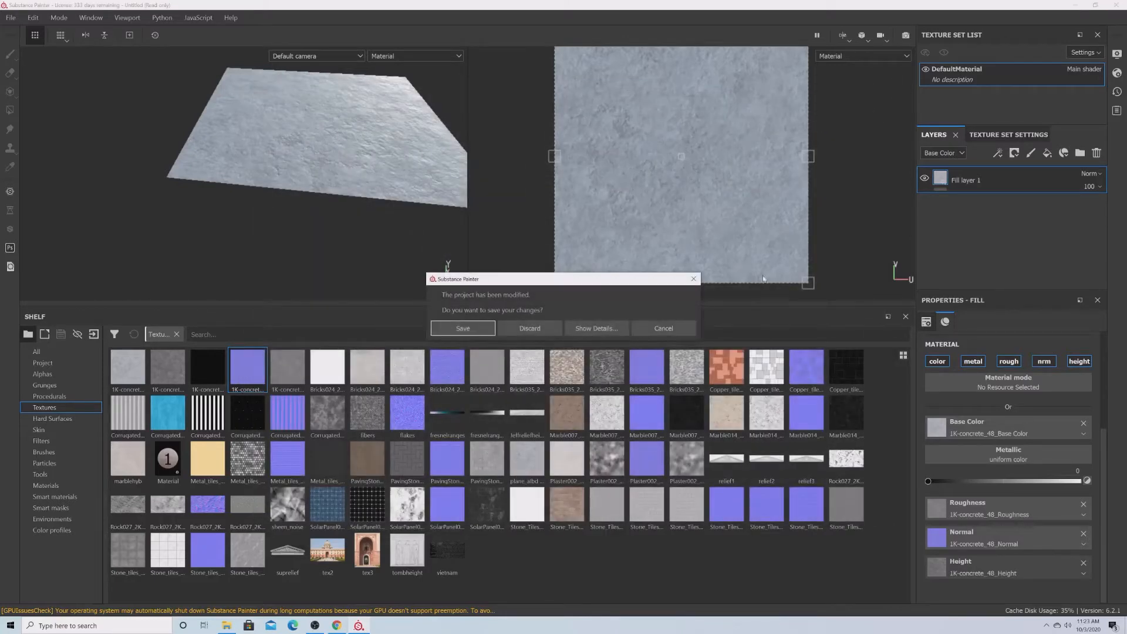
left_click(530, 327)
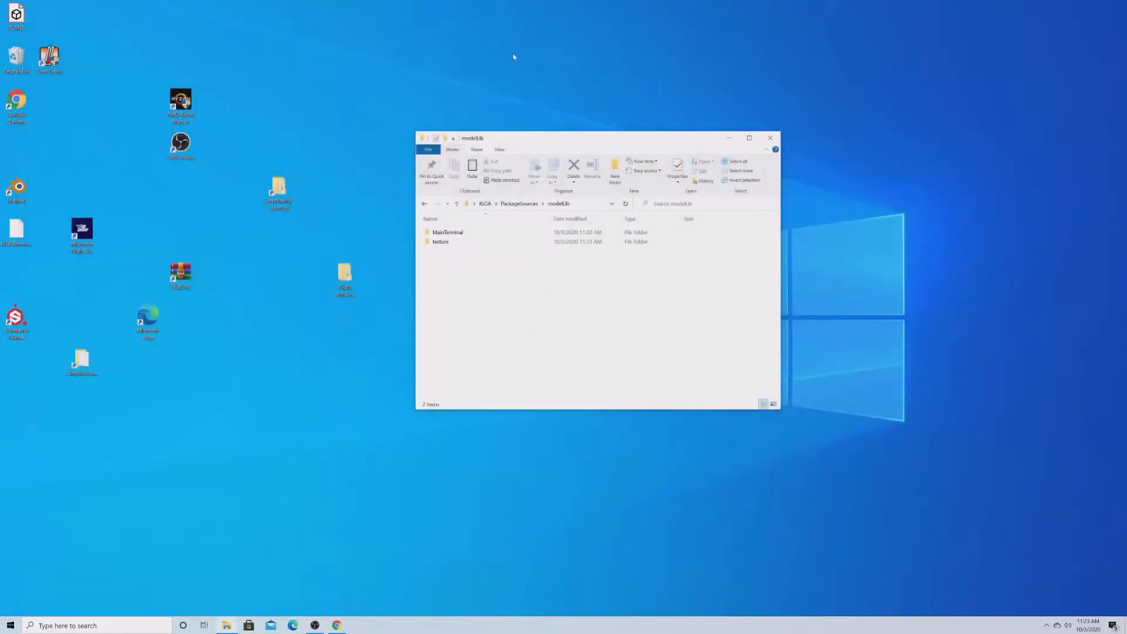
key("ctrl+n")
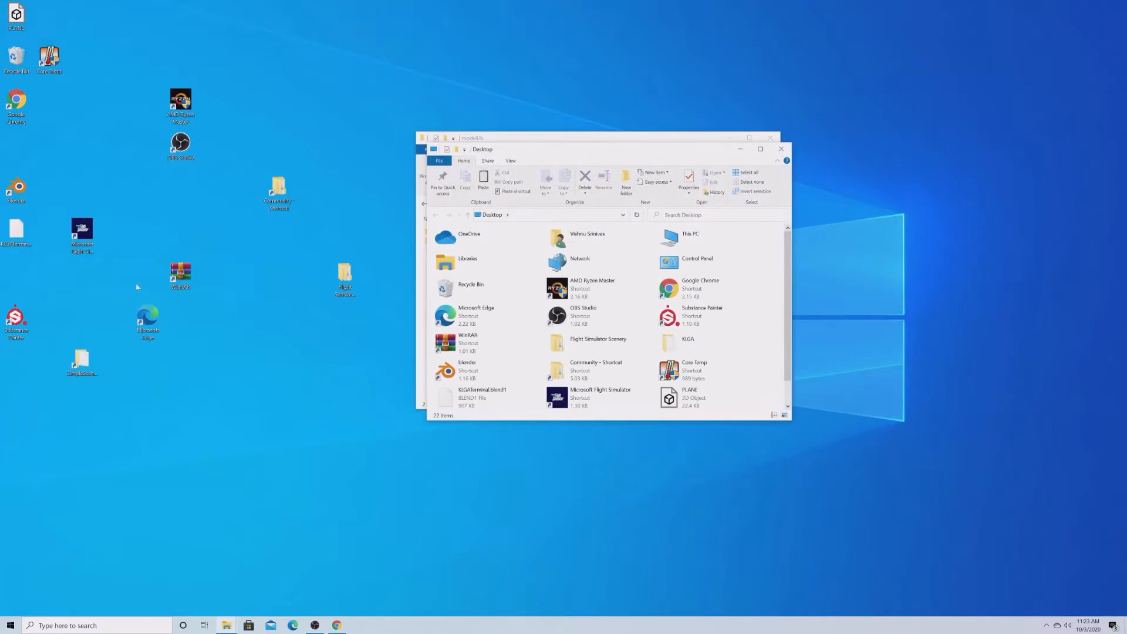
left_click_drag(588, 149, 231, 285)
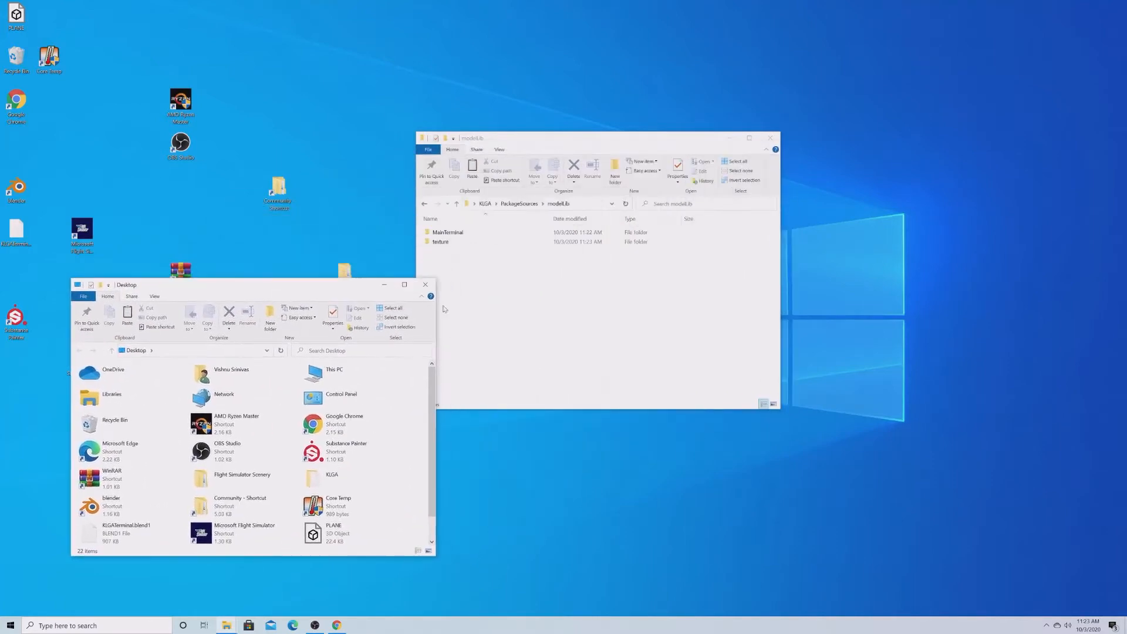
left_click(423, 286)
Look through the KLGA and KDCA project folders in Flight Simulator Scenery\Projects for reusable package files.
double_click(345, 272)
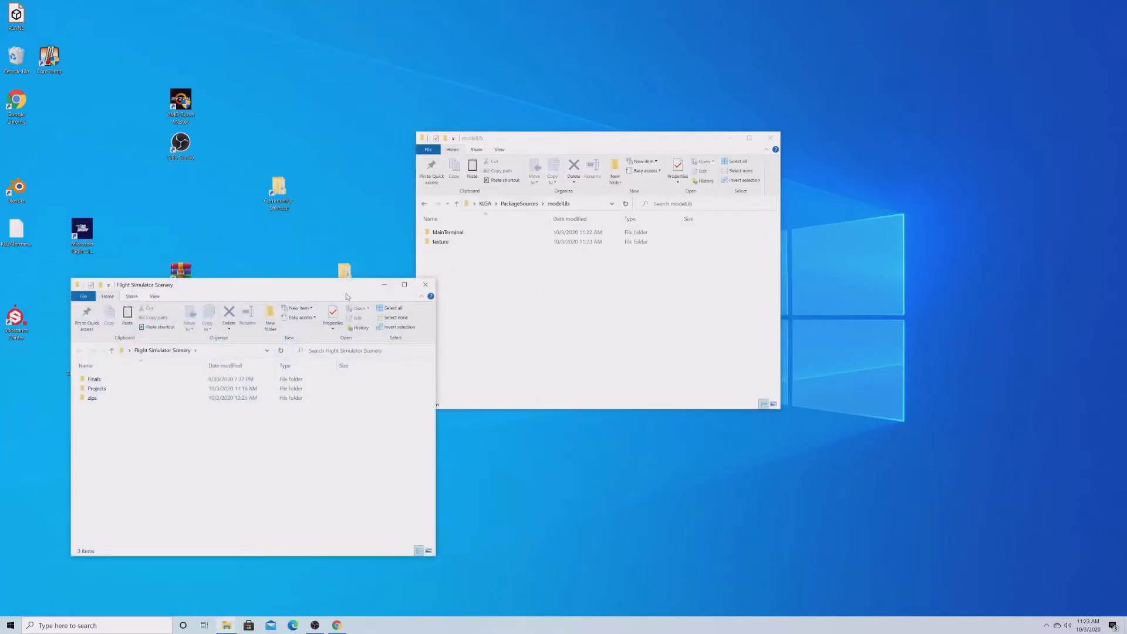
left_click_drag(335, 291, 269, 169)
double_click(192, 265)
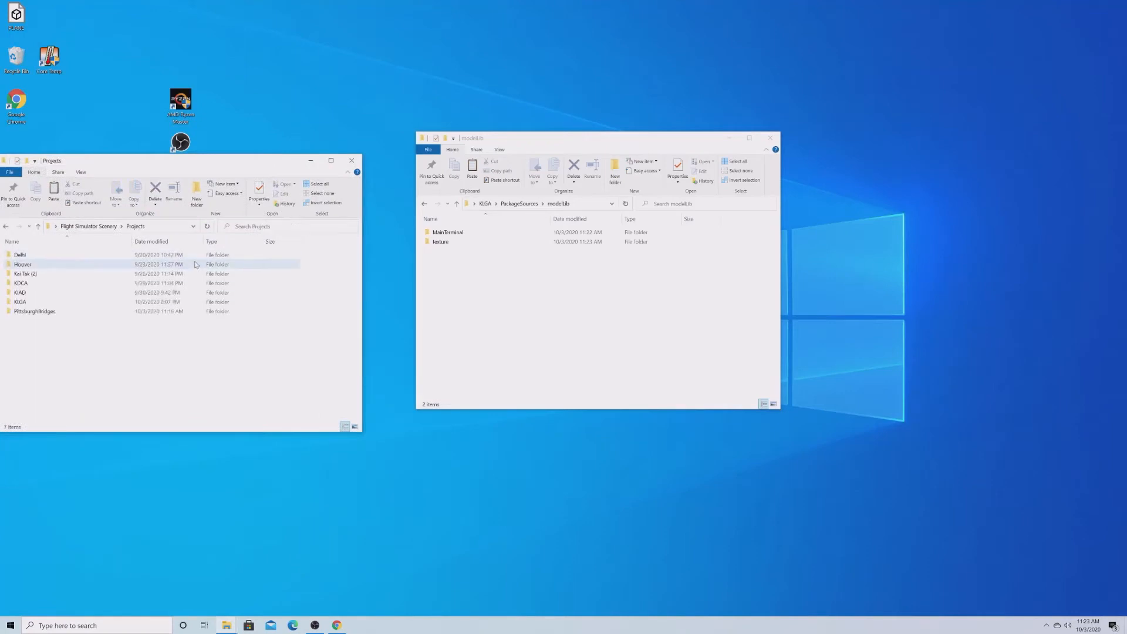
double_click(158, 303)
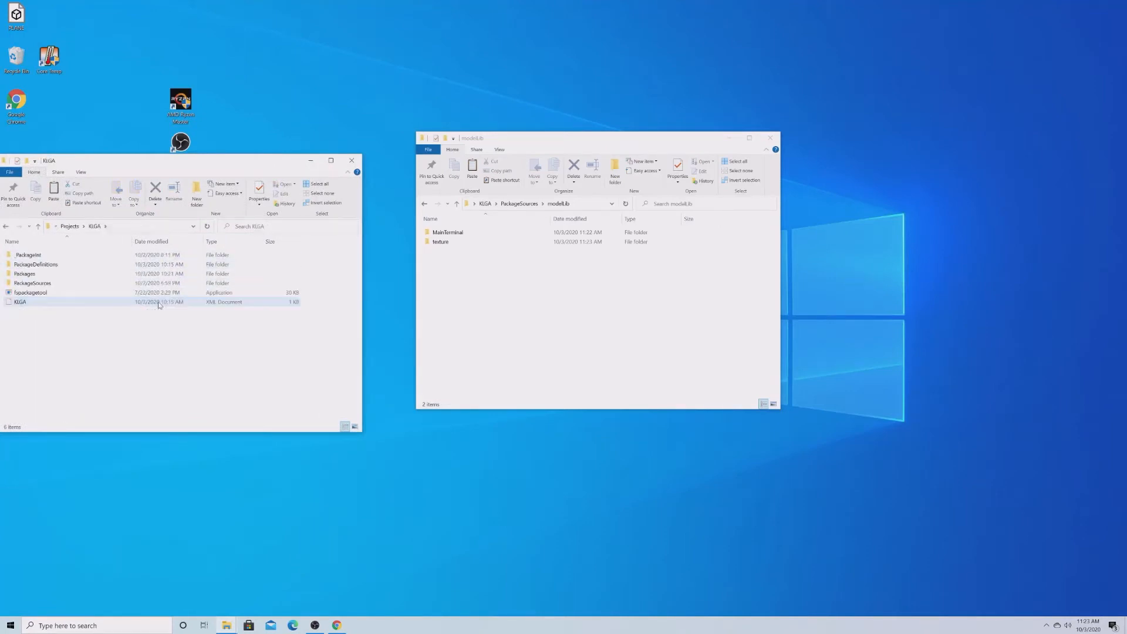
left_click(74, 226)
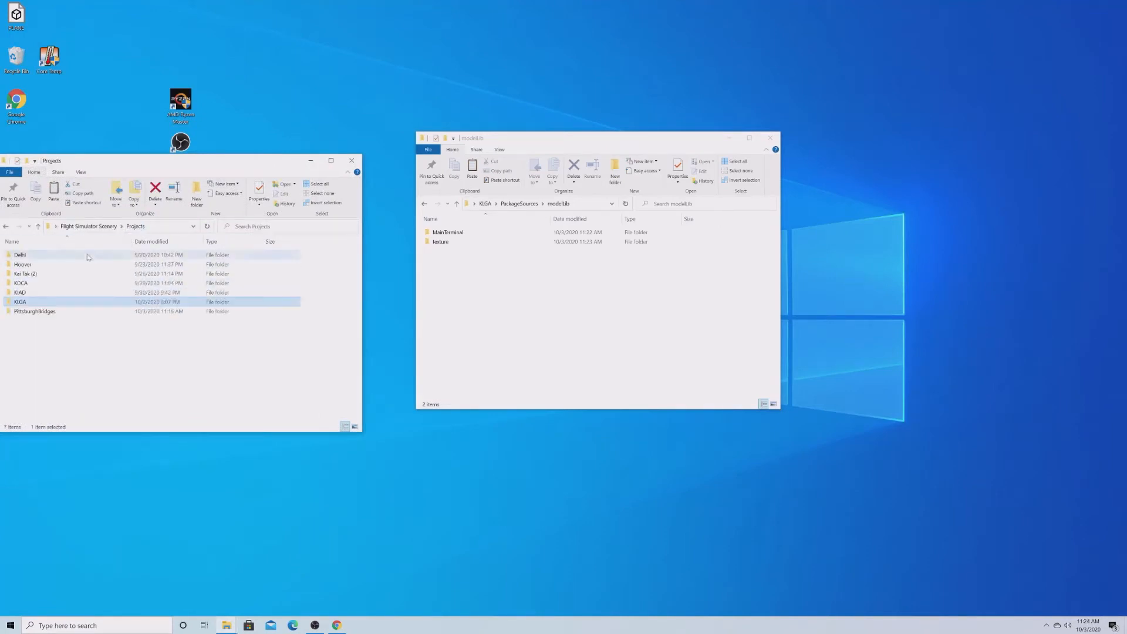
double_click(74, 285)
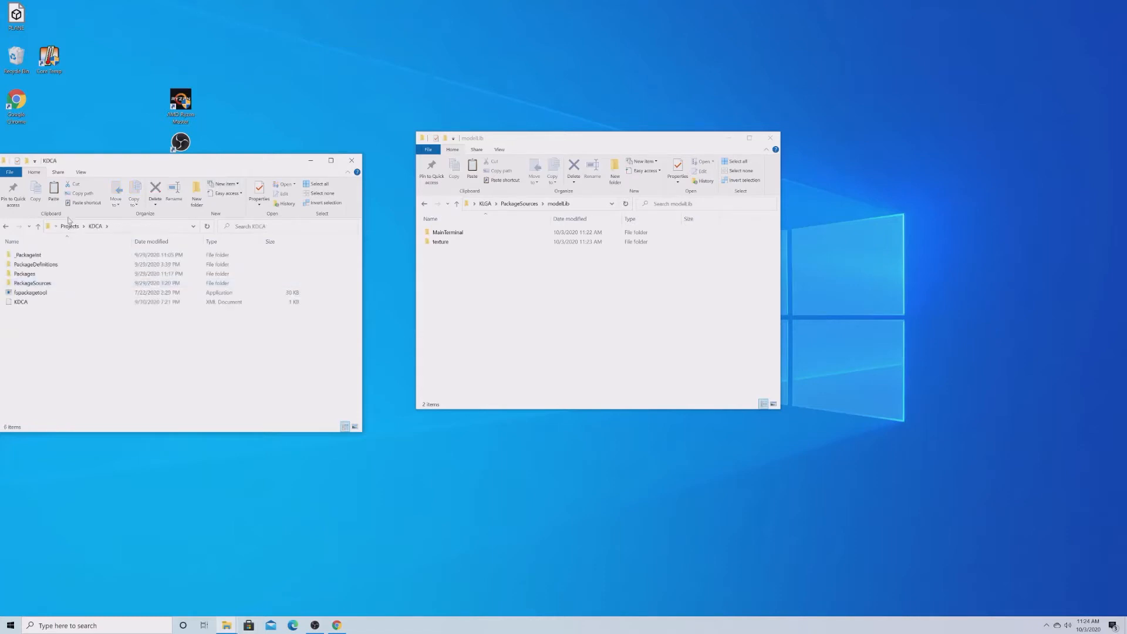
left_click(70, 227)
Move the WashingtonDC folder out of PittsburghBridges into the parent Projects folder, checking its contents first.
double_click(74, 312)
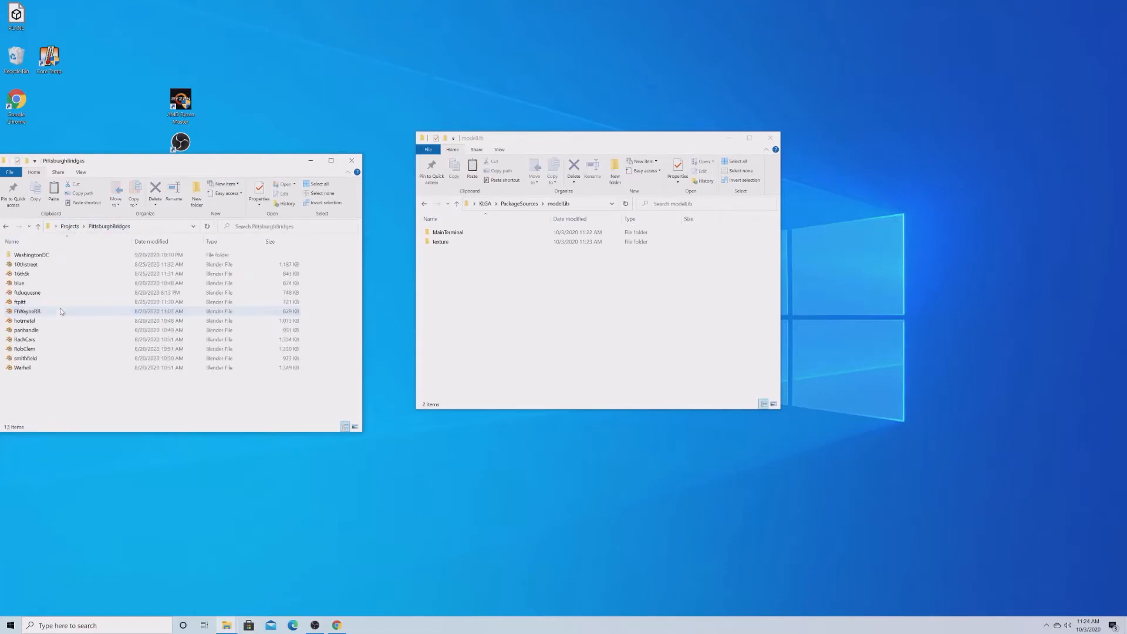
left_click_drag(76, 257, 51, 258)
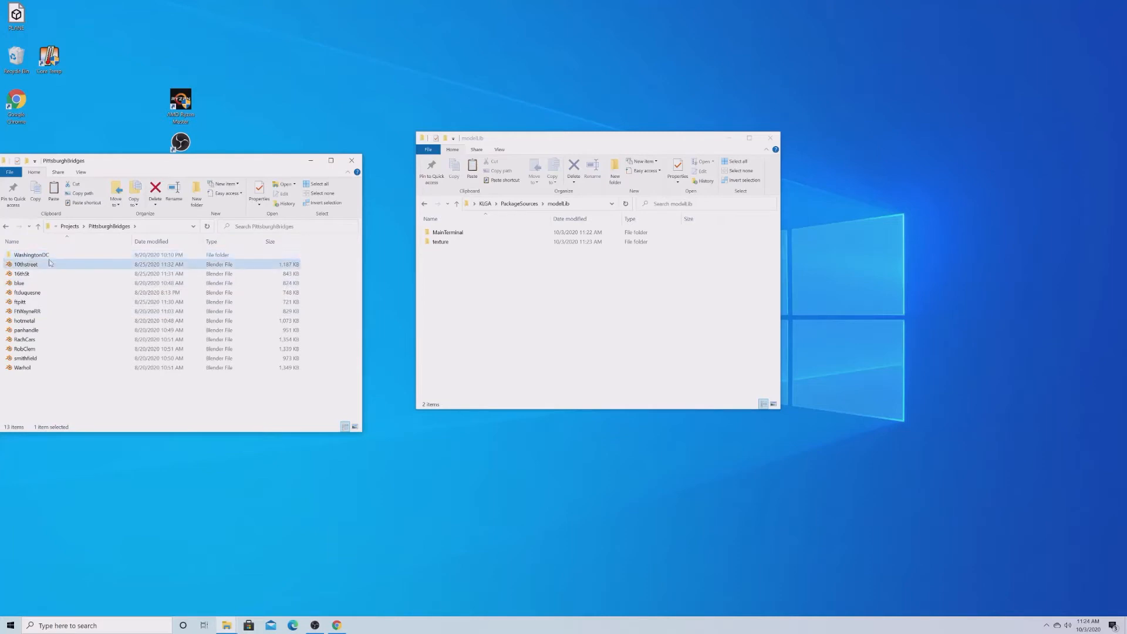
double_click(54, 254)
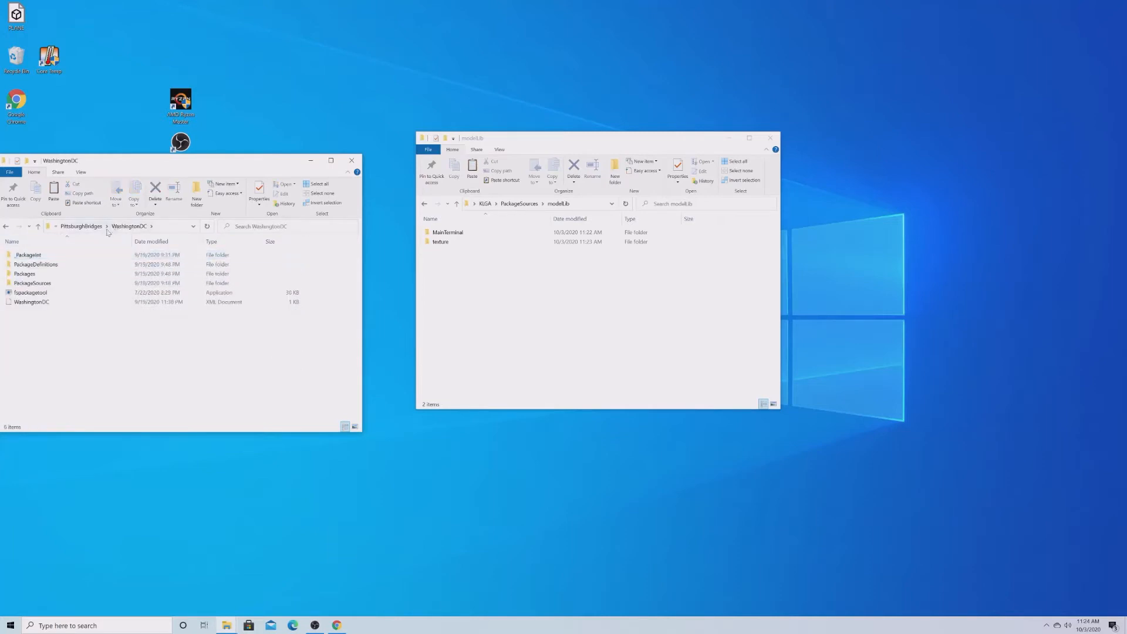
left_click(82, 226)
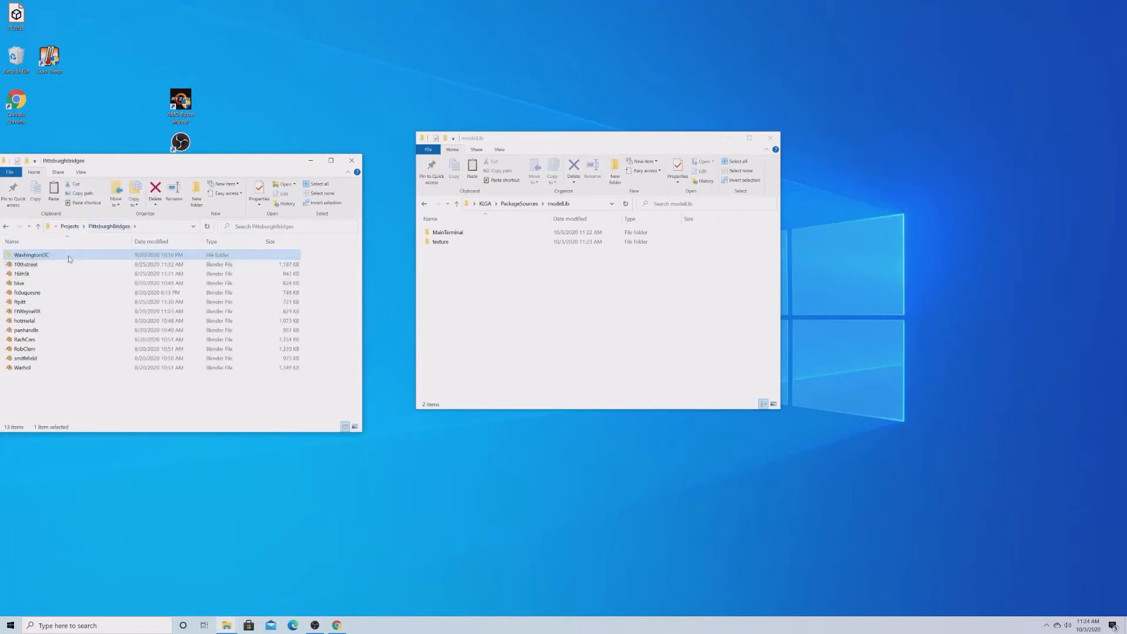
left_click_drag(70, 256, 71, 230)
left_click(71, 229)
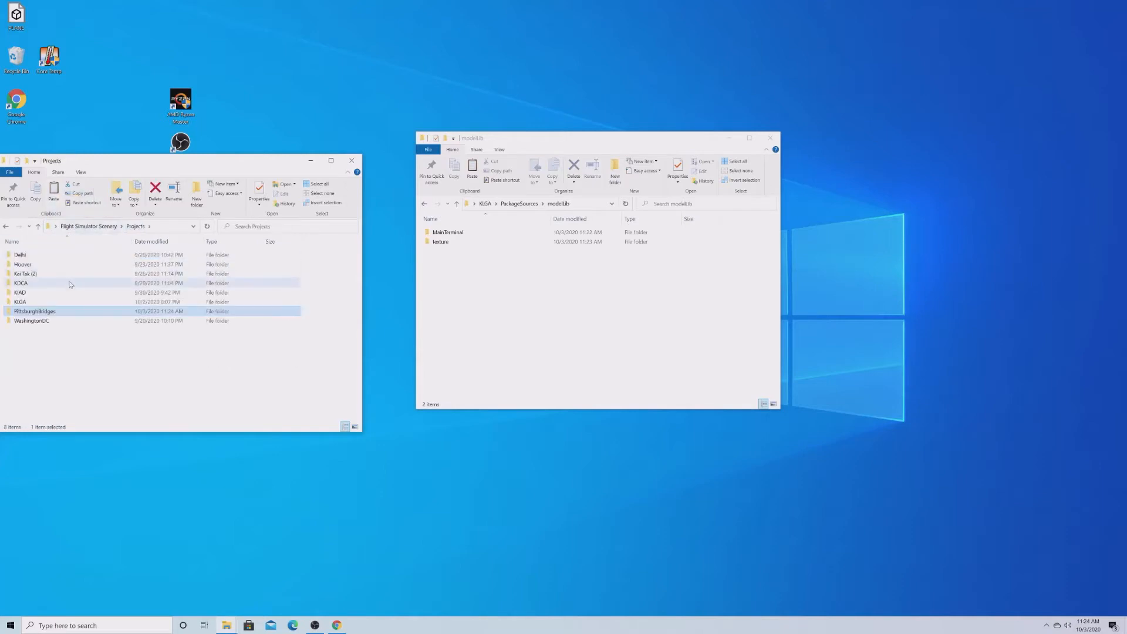
Open the texture folder inside WashingtonDC\PackageSources\modelLib.
left_click(65, 323)
double_click(64, 322)
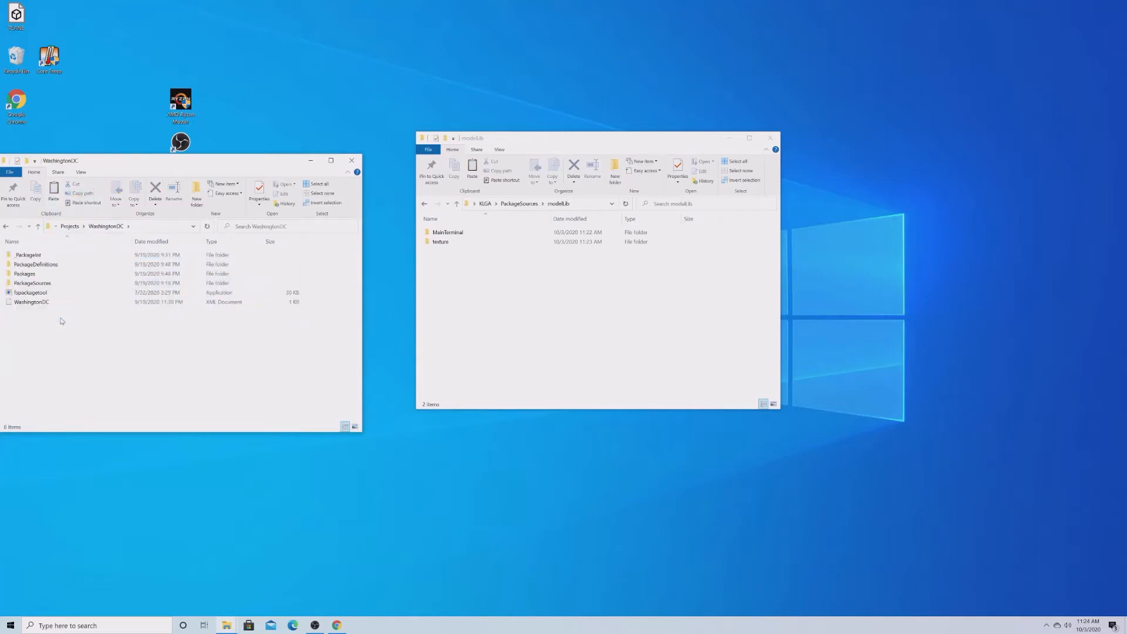
double_click(33, 283)
double_click(35, 255)
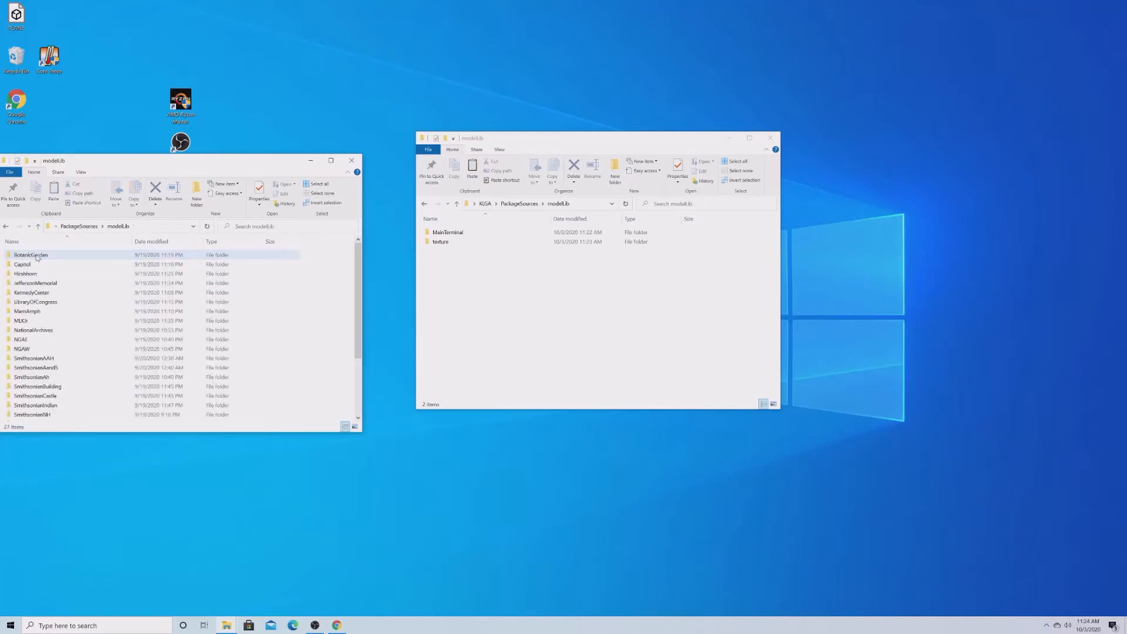
left_click(79, 226)
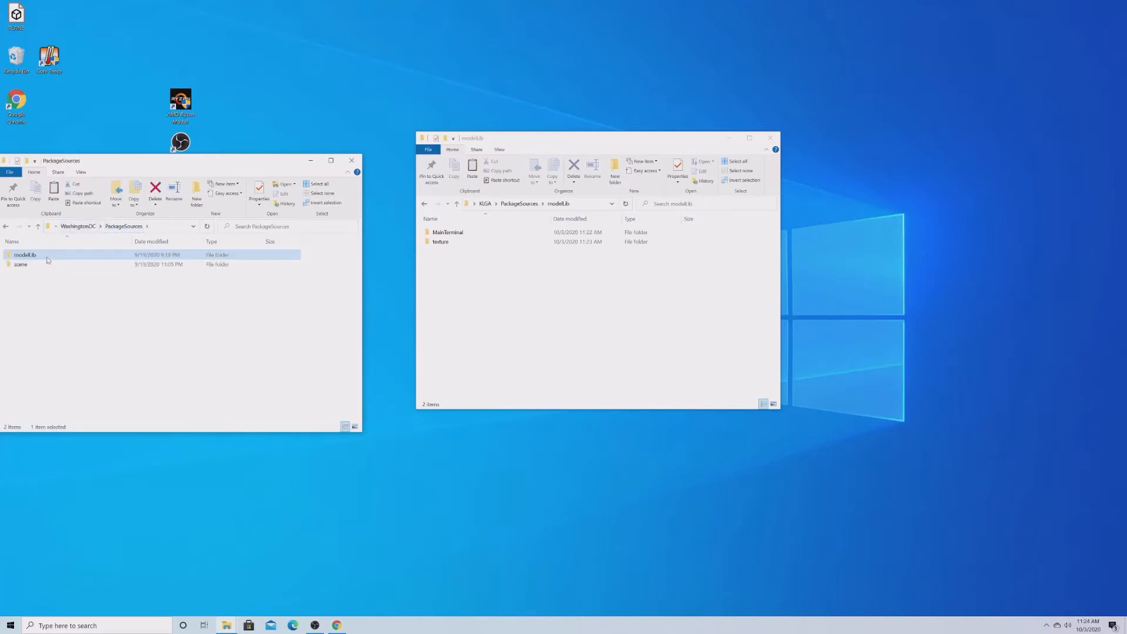
double_click(48, 256)
double_click(58, 352)
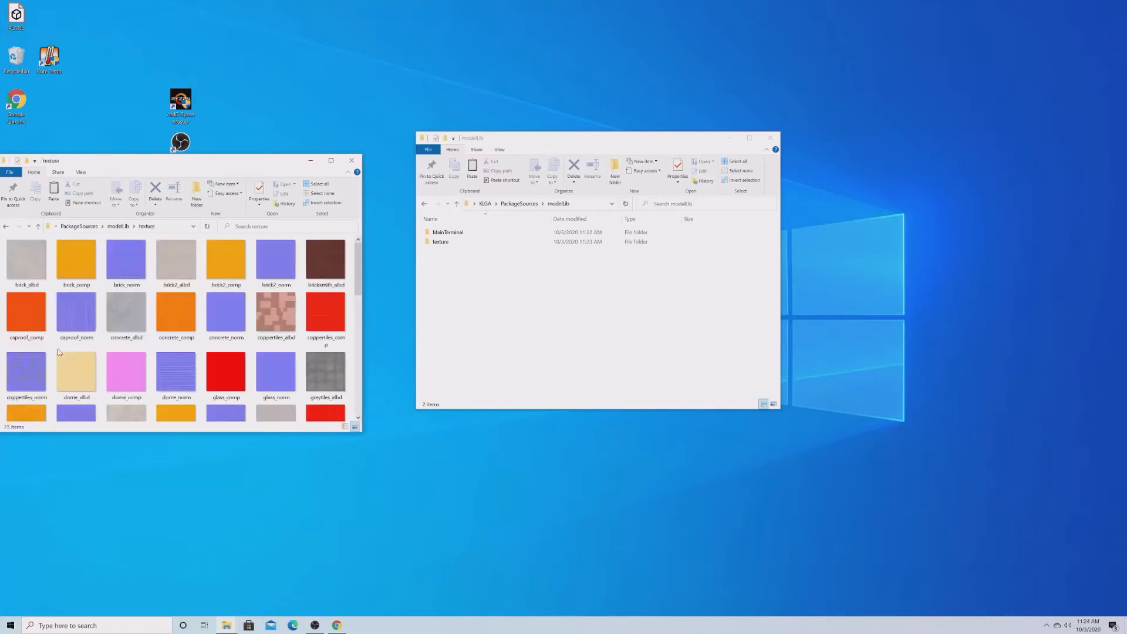
Copy concrete_albd, concrete_comp and concrete_norm from the WashingtonDC textures into KLGA's modelLib\texture folder and close the source window.
left_click(181, 279)
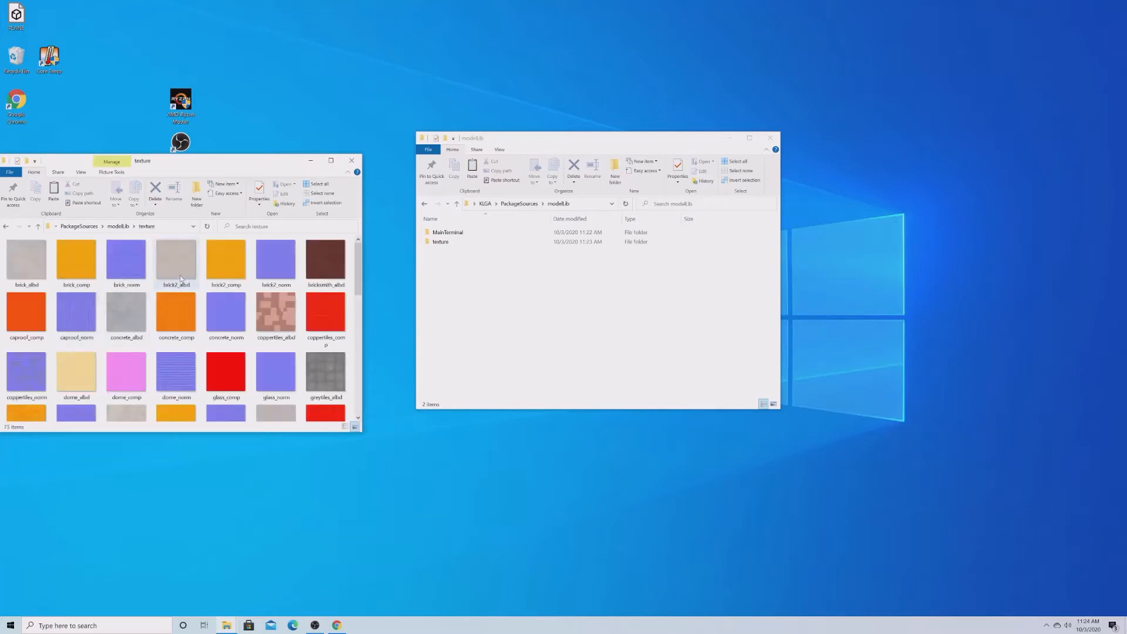
left_click(126, 314)
left_click(234, 323, "shift")
right_click(235, 323)
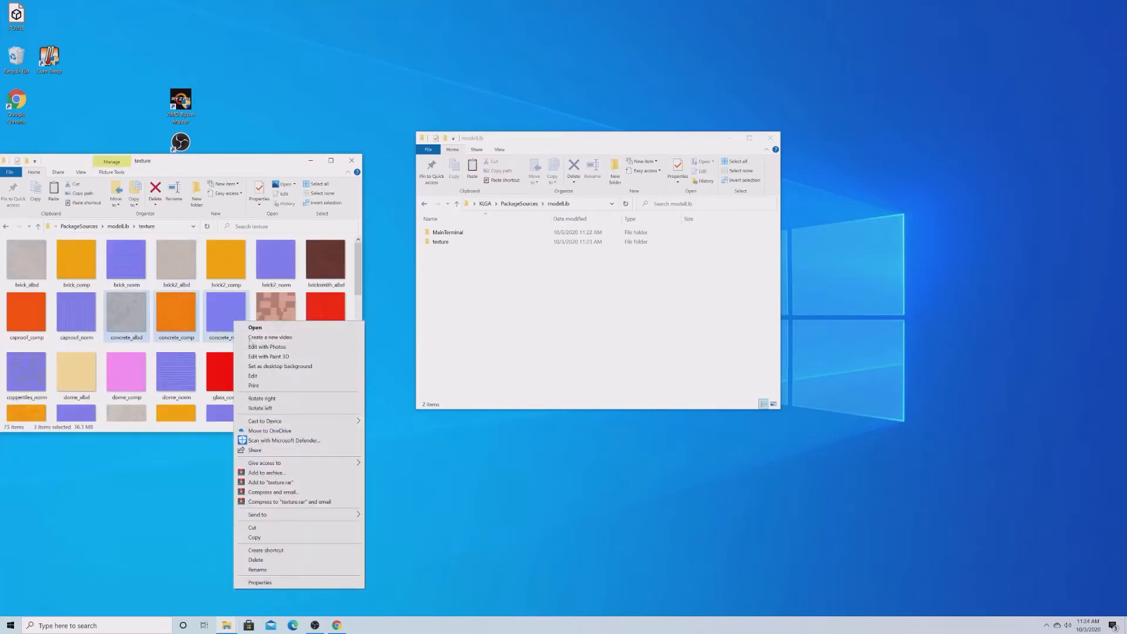
left_click(254, 537)
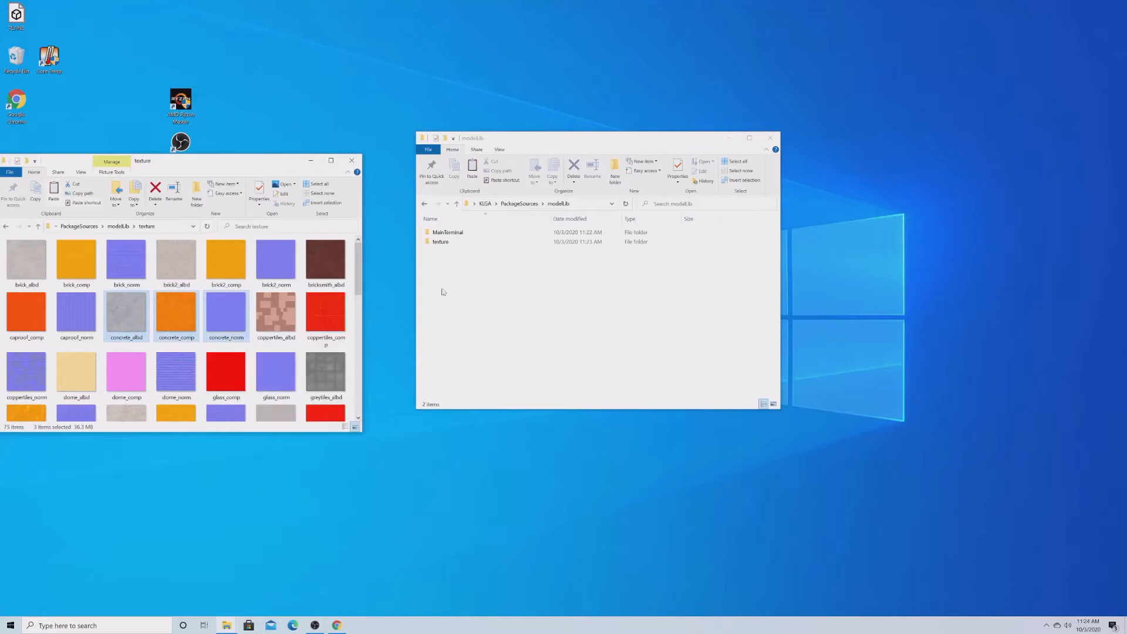
double_click(441, 242)
right_click(447, 246)
left_click(484, 319)
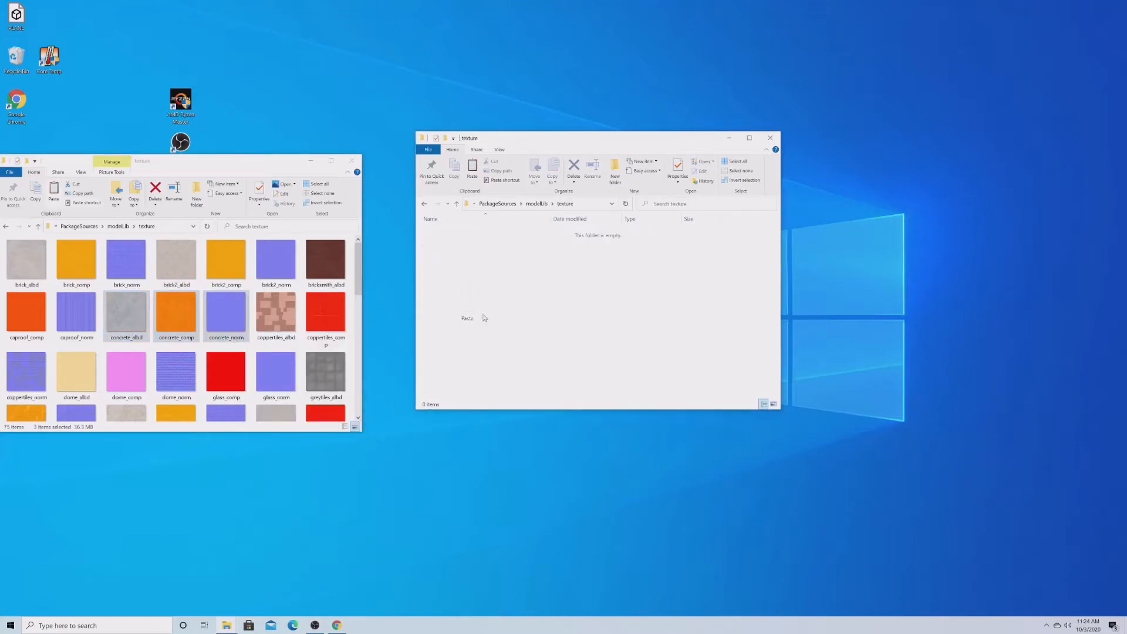
left_click(476, 308)
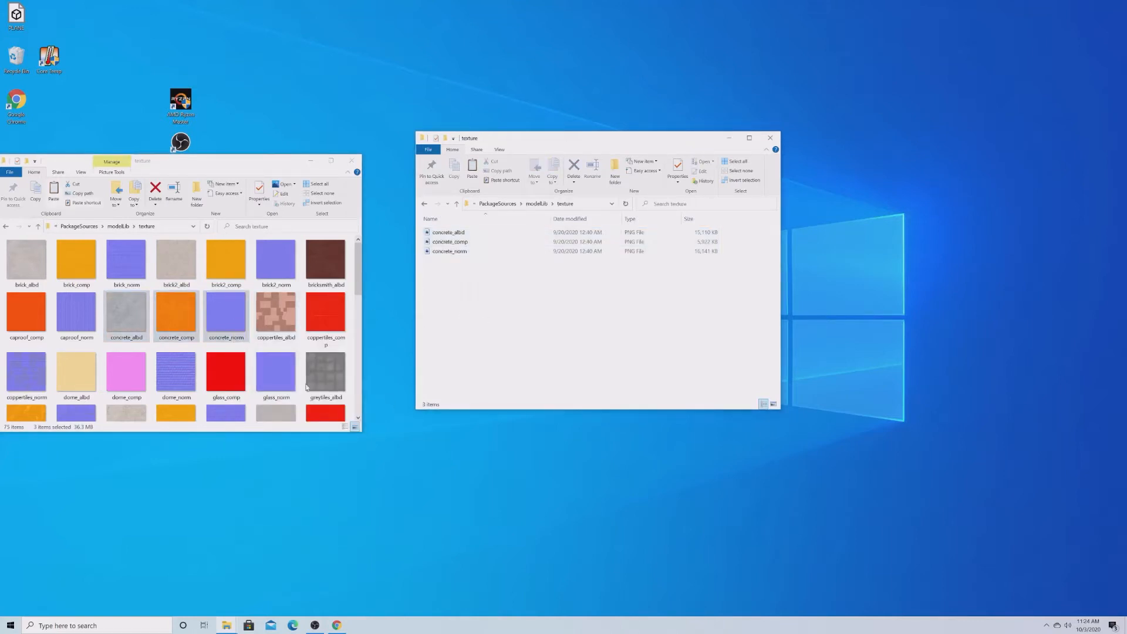
scroll(310, 270, "down", 7)
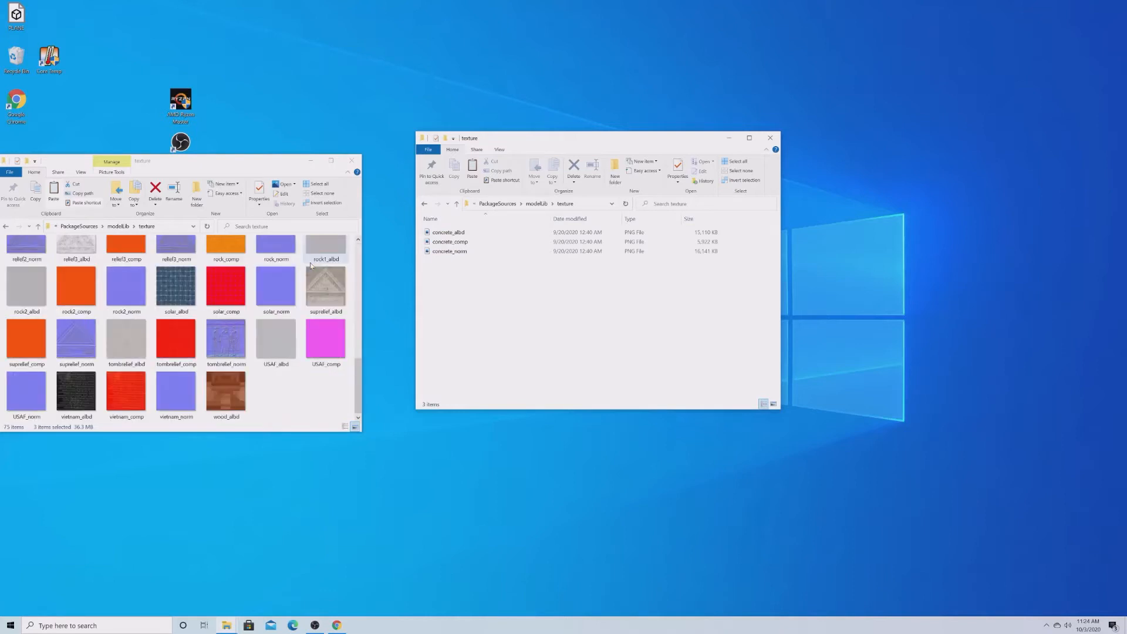
left_click(351, 161)
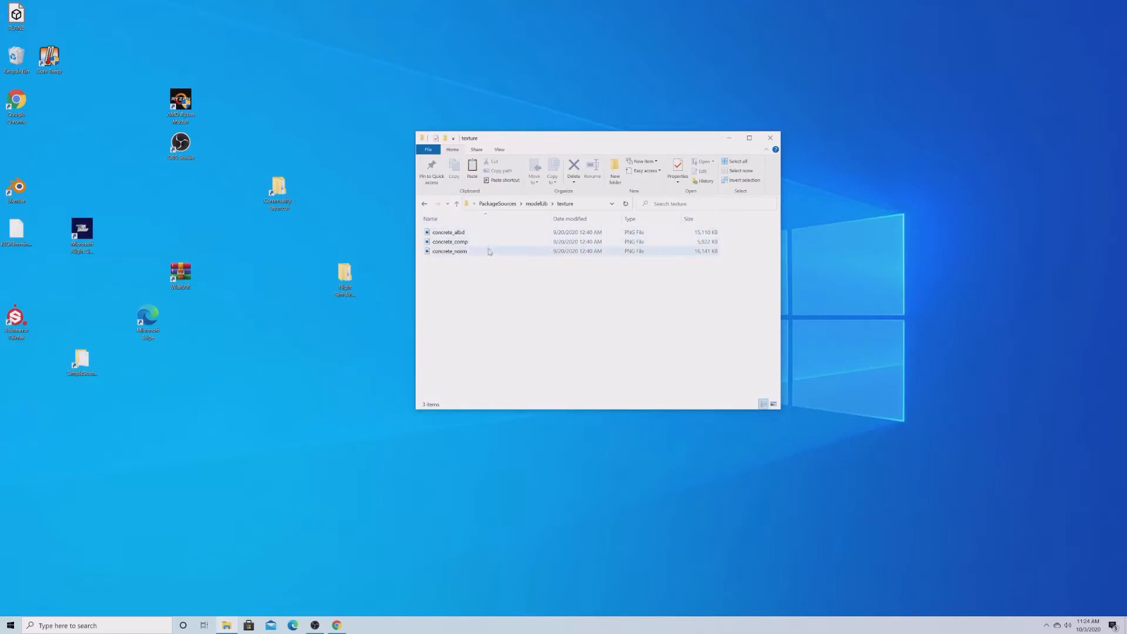
Reopen the WashingtonDC project's PackageSources\modelLib\texture folder and arrange it beside the KLGA texture folder.
left_click_drag(530, 140, 730, 119)
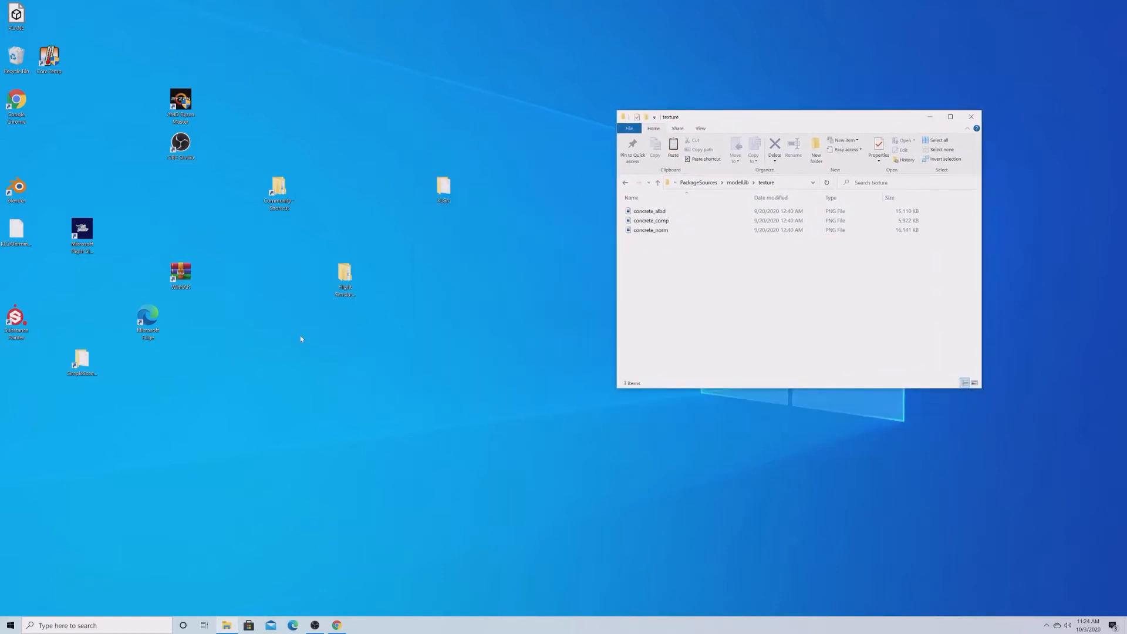
double_click(345, 275)
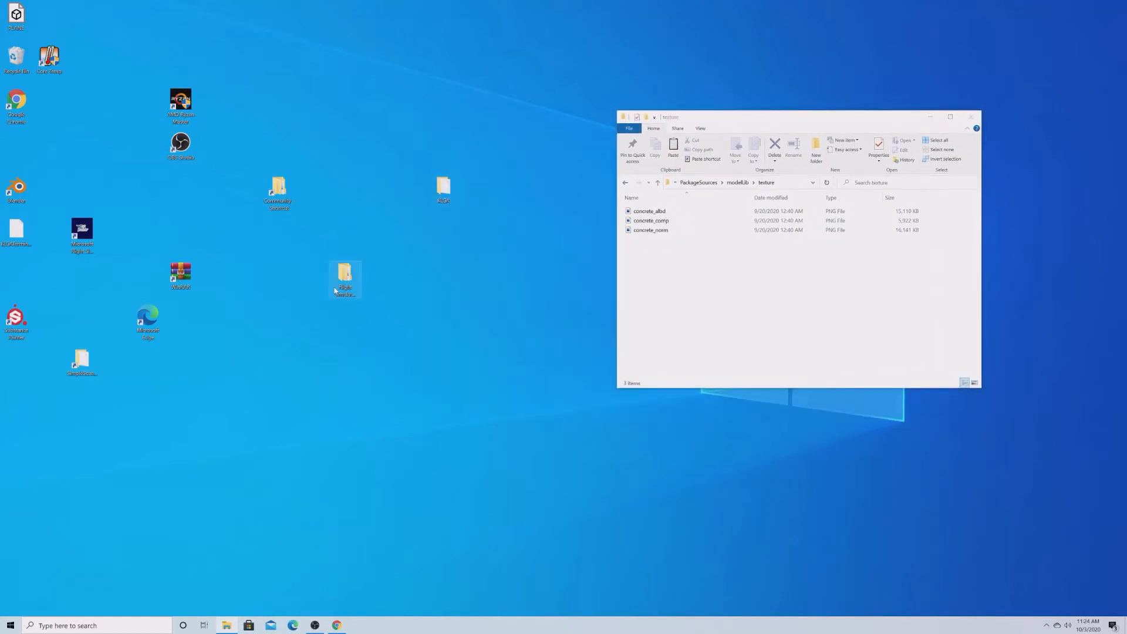
double_click(669, 232)
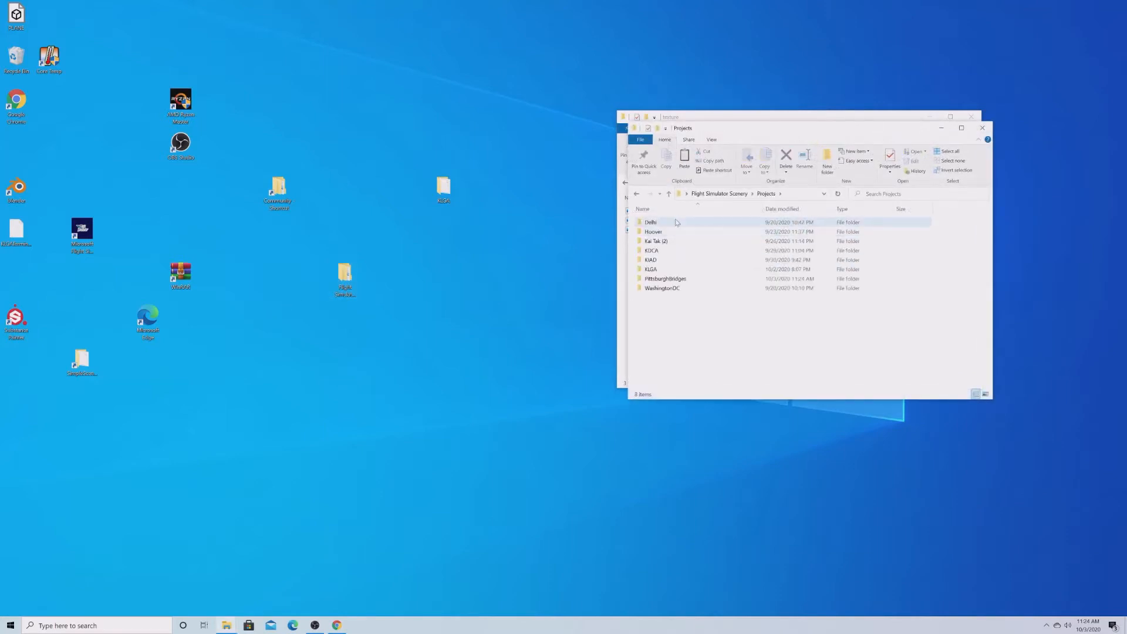
left_click_drag(693, 133, 245, 143)
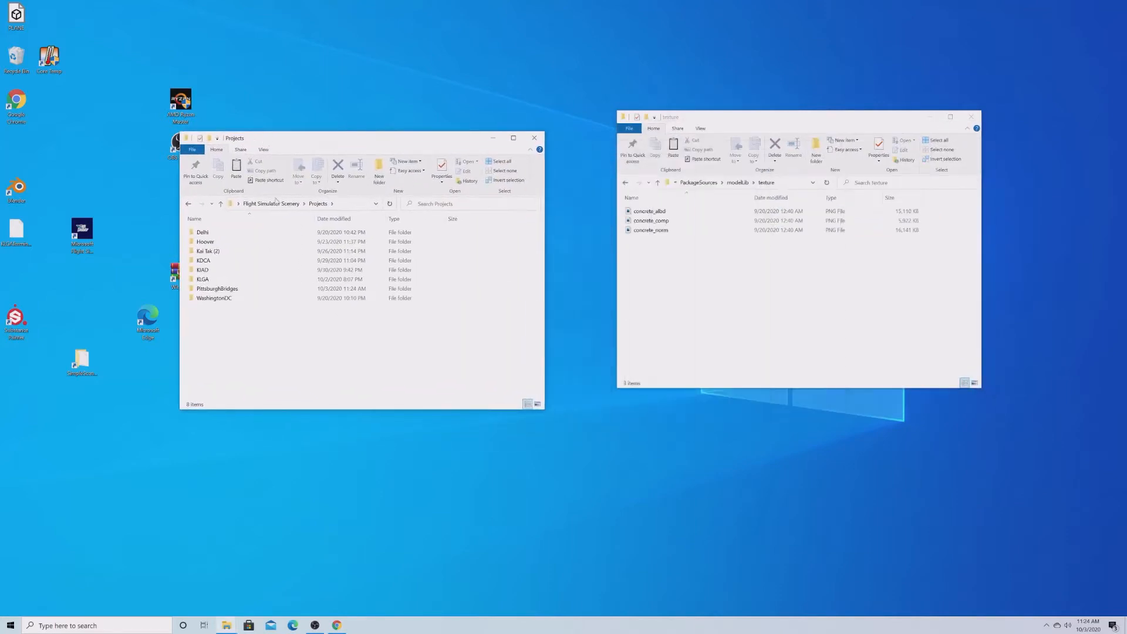
double_click(277, 298)
double_click(264, 261)
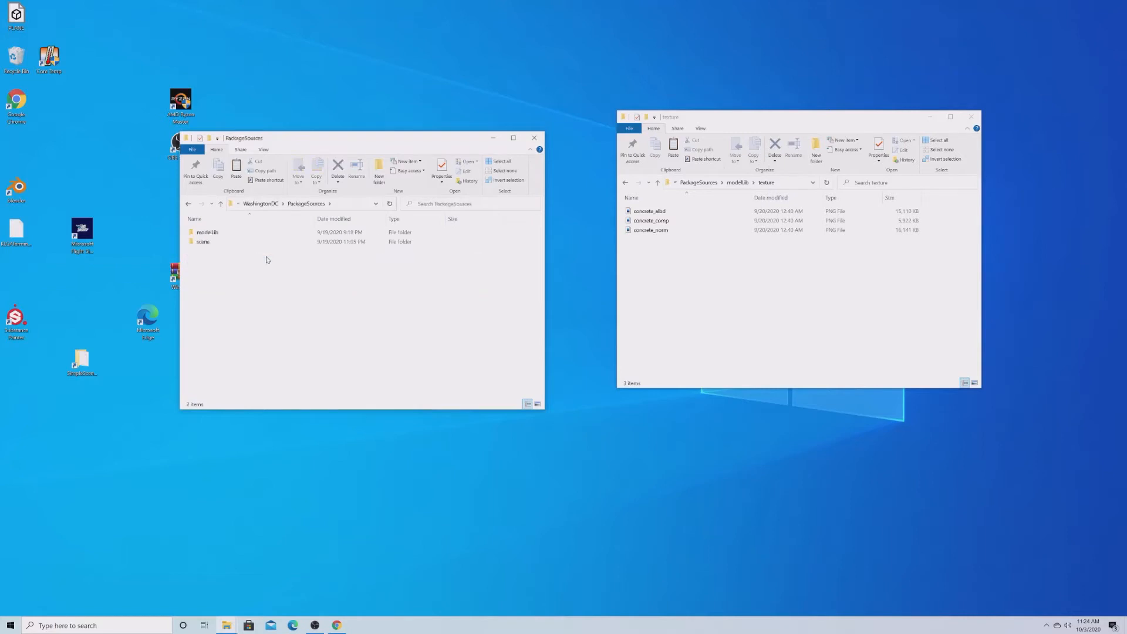
double_click(266, 234)
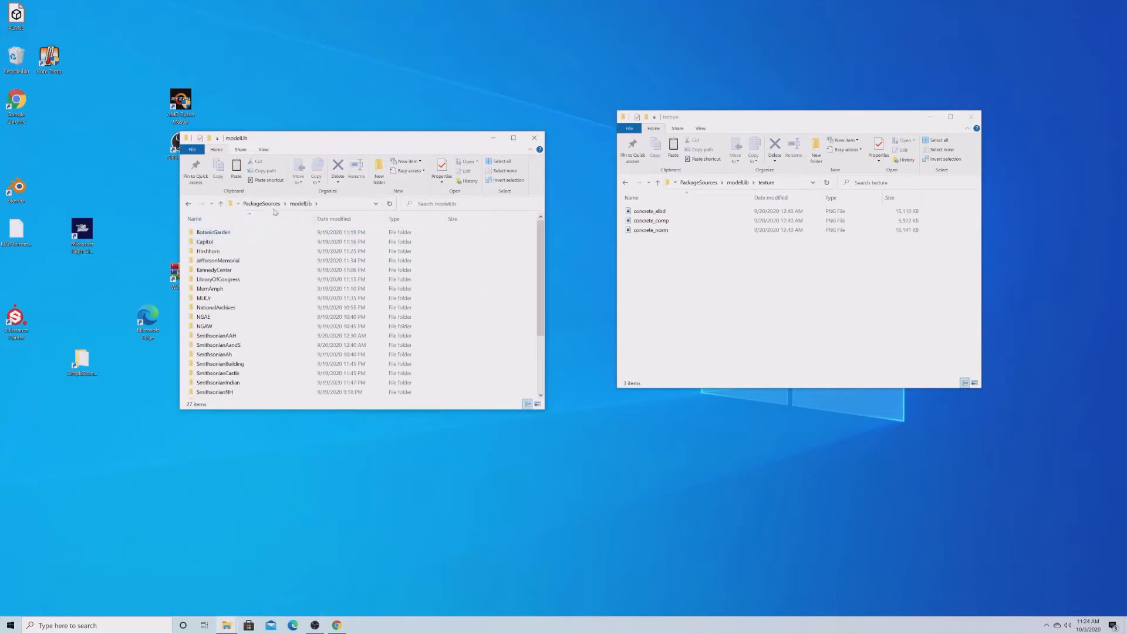
scroll(252, 358, "down", 3)
double_click(253, 333)
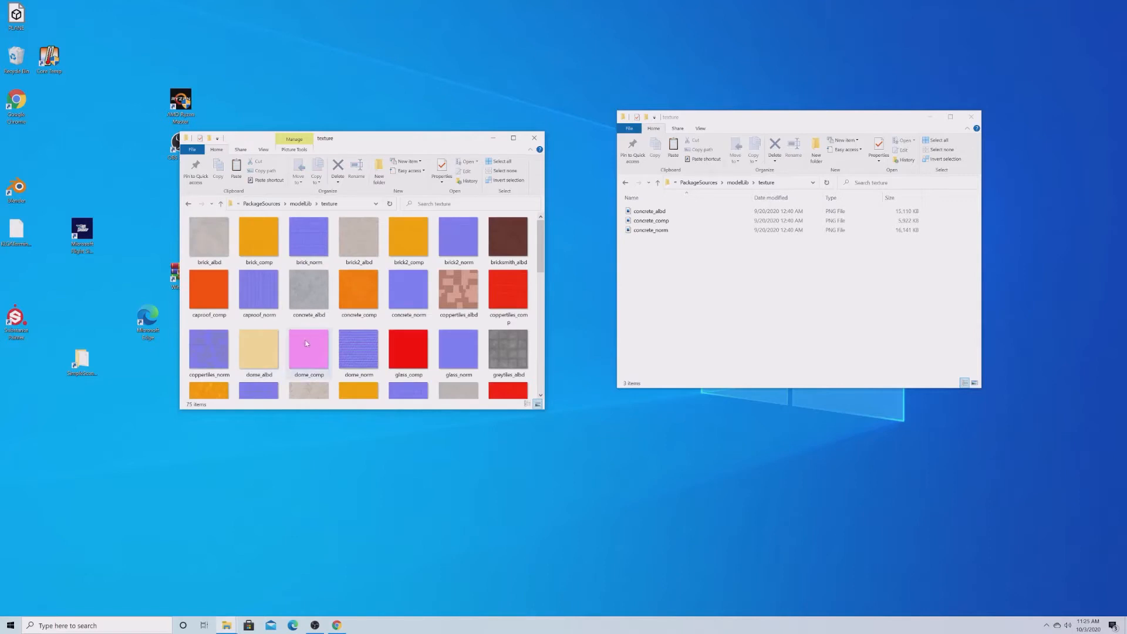
Copy the glass_comp and glass_norm textures from the WashingtonDC project into KLGA's texture folder.
scroll(288, 326, "down", 2)
left_click(409, 255)
left_click(451, 273, "ctrl")
right_click(451, 273)
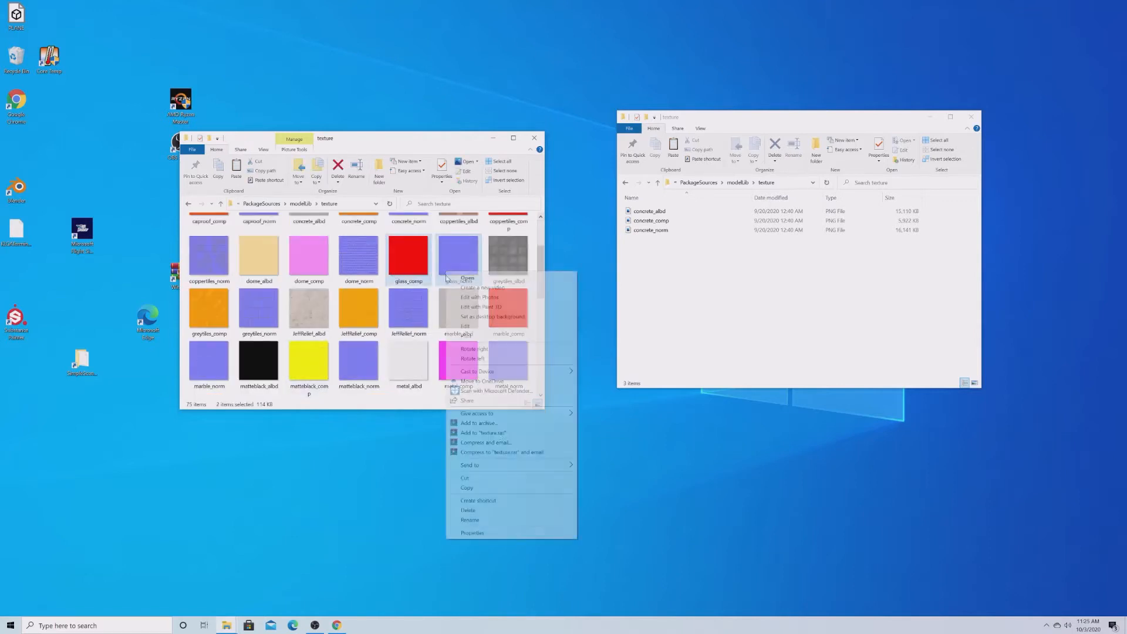
left_click(469, 488)
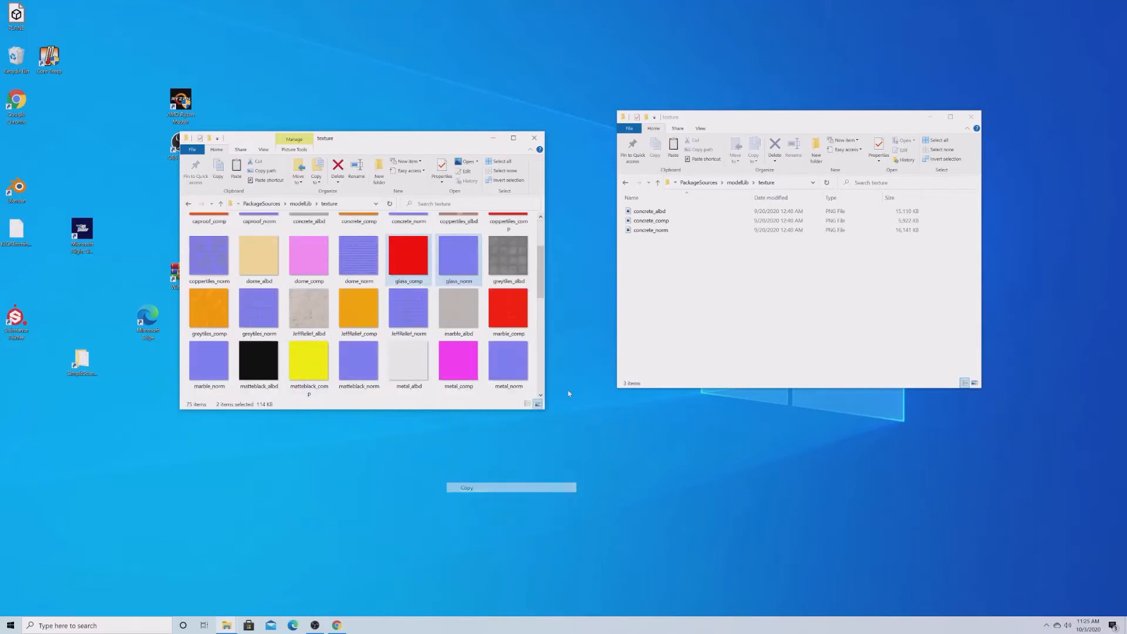
right_click(660, 259)
left_click(670, 332)
left_click(670, 324)
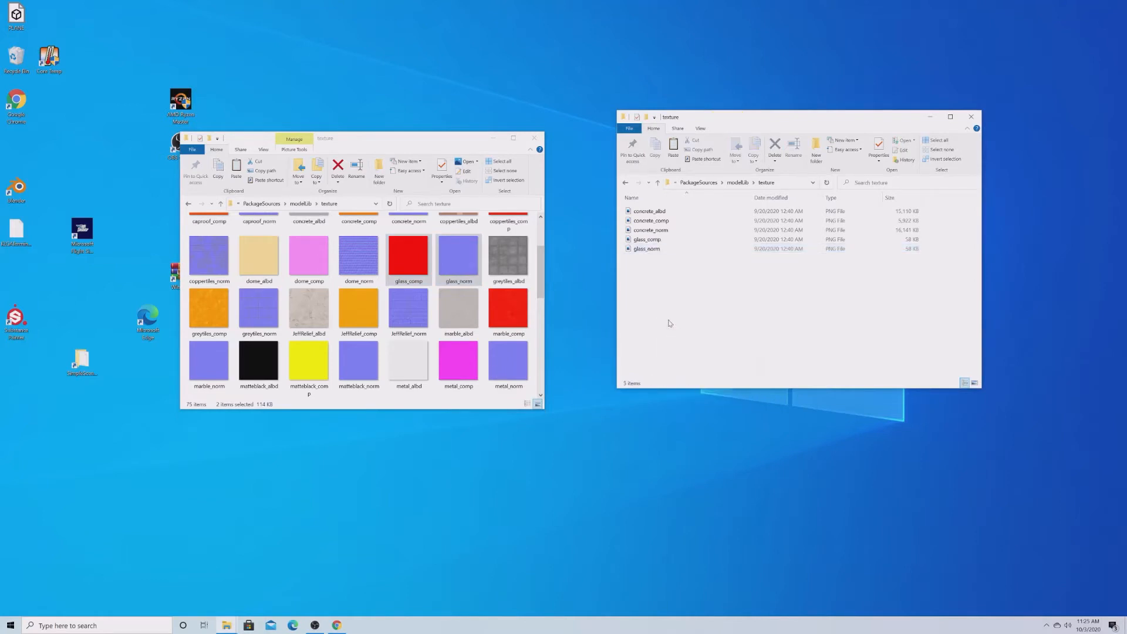
Copy the caproof_comp and caproof_norm textures from the WashingtonDC project into KLGA's texture folder.
scroll(530, 321, "down", 7)
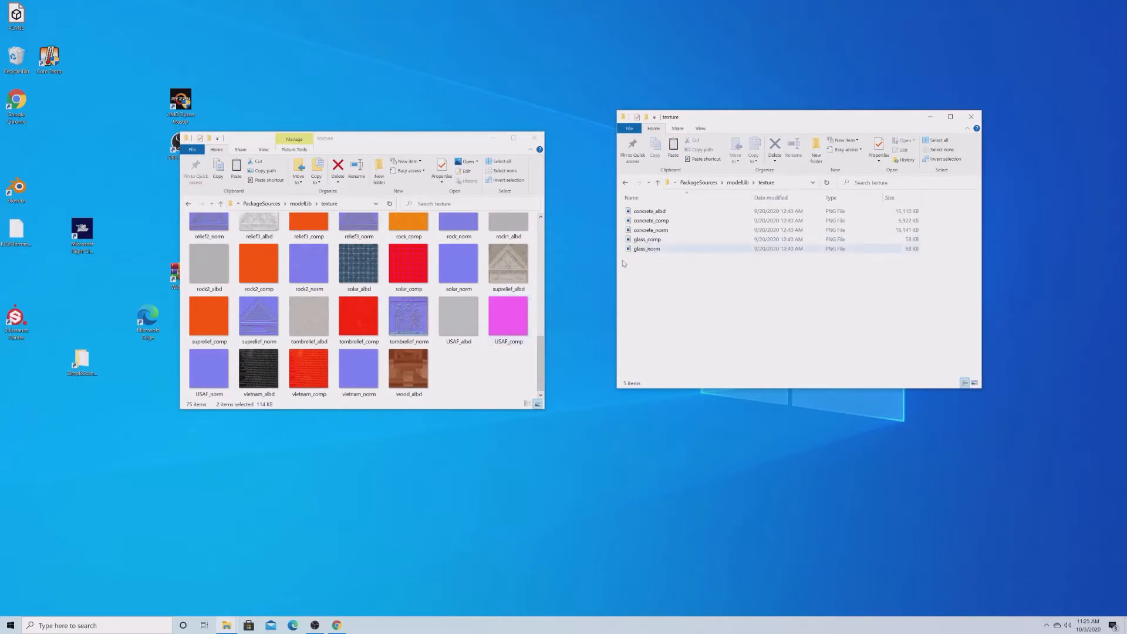
scroll(291, 330, "up", 8)
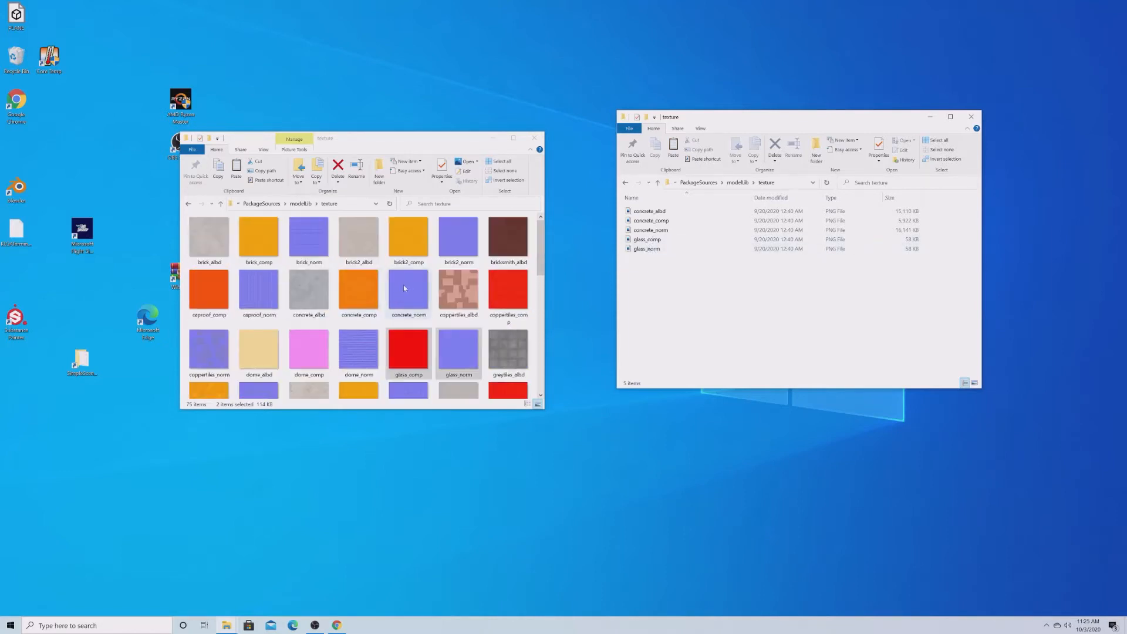
left_click(273, 297)
left_click(209, 291, "ctrl")
right_click(211, 294)
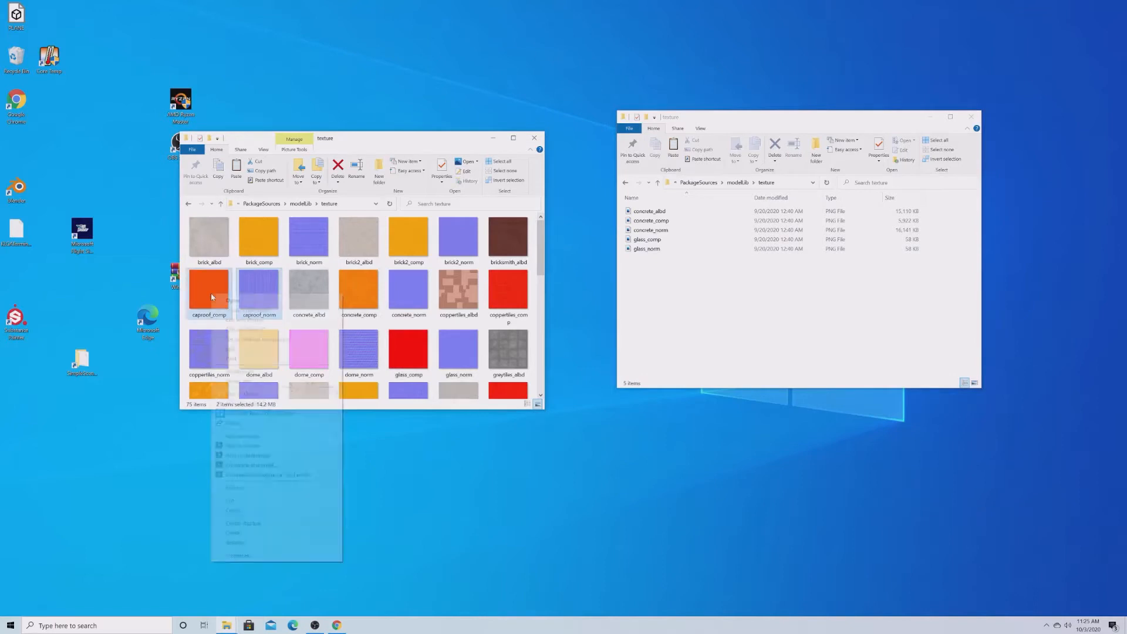
left_click(234, 511)
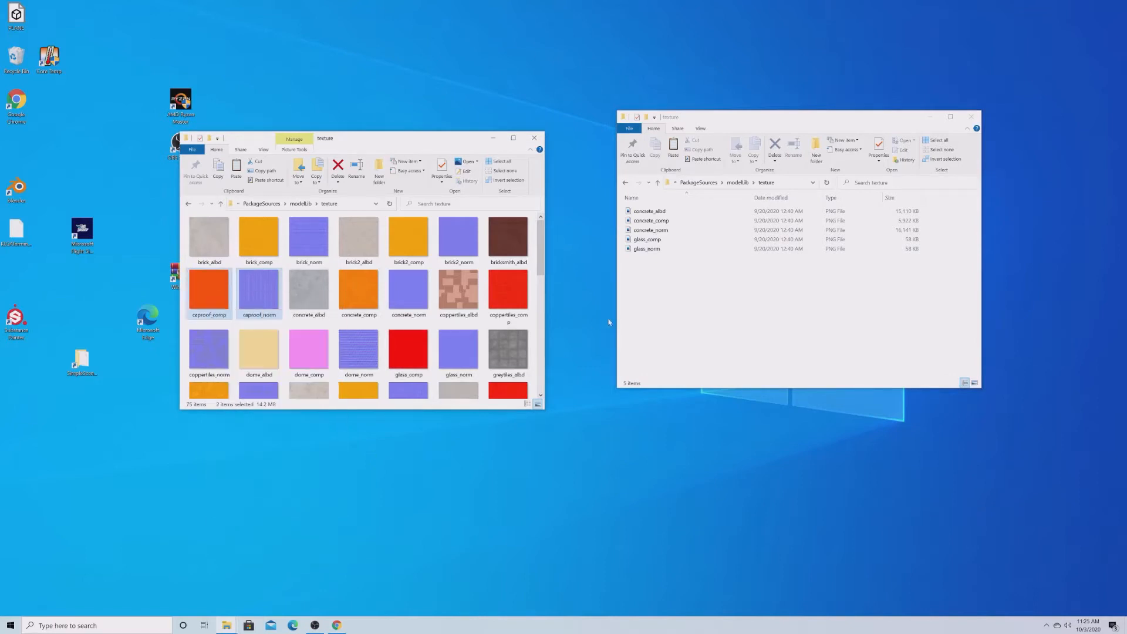
right_click(650, 306)
left_click(664, 378)
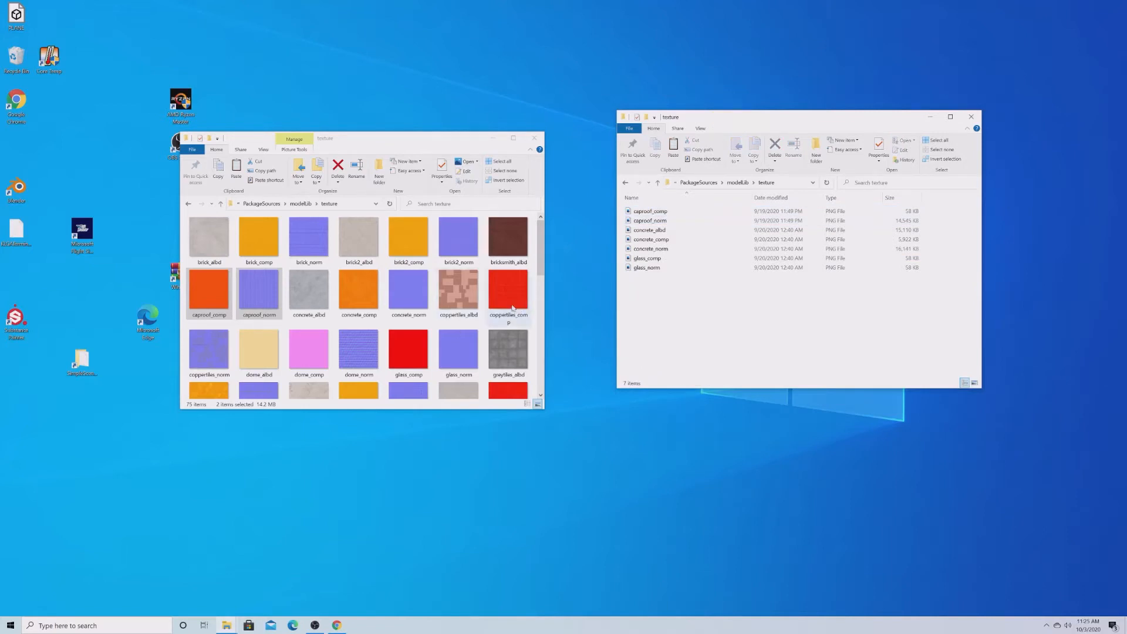
Copy metal_albd, metal_comp and metal_norm from the WashingtonDC textures into KLGA's texture folder and close the source window.
scroll(496, 308, "down", 2)
left_click(409, 363)
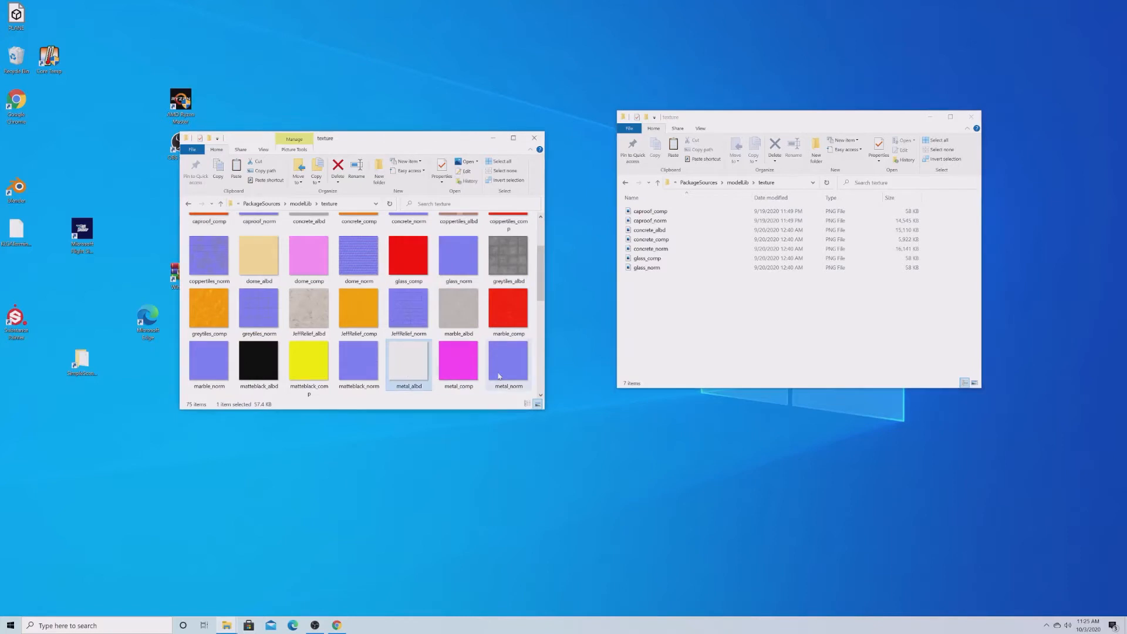
left_click(499, 376, "shift")
right_click(500, 376)
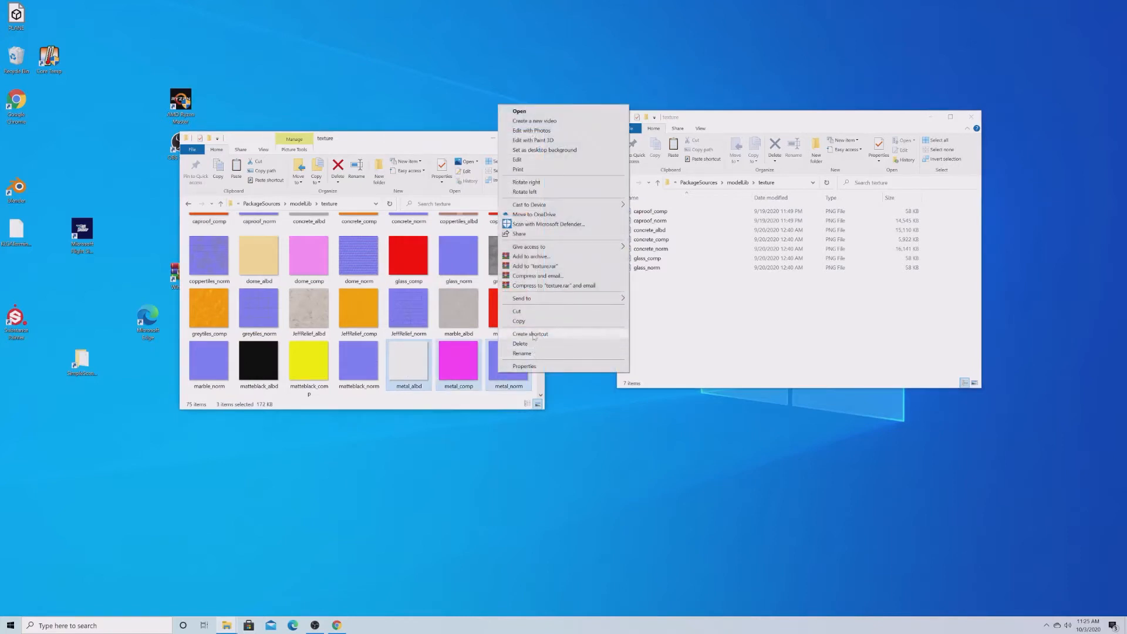
left_click(533, 321)
right_click(700, 299)
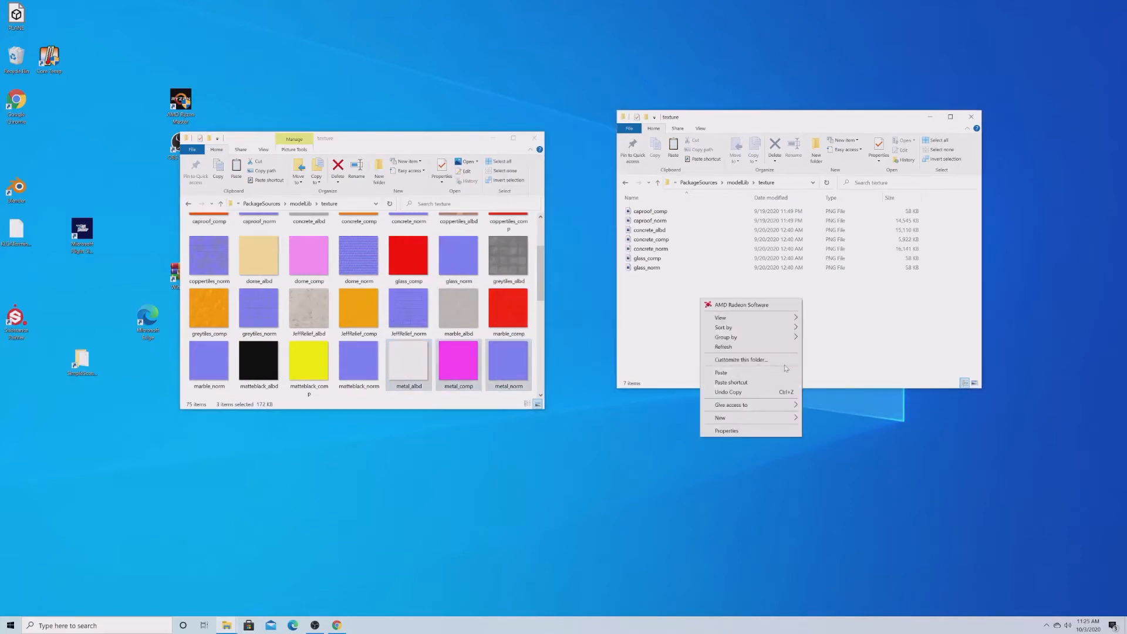
left_click(782, 374)
left_click(770, 351)
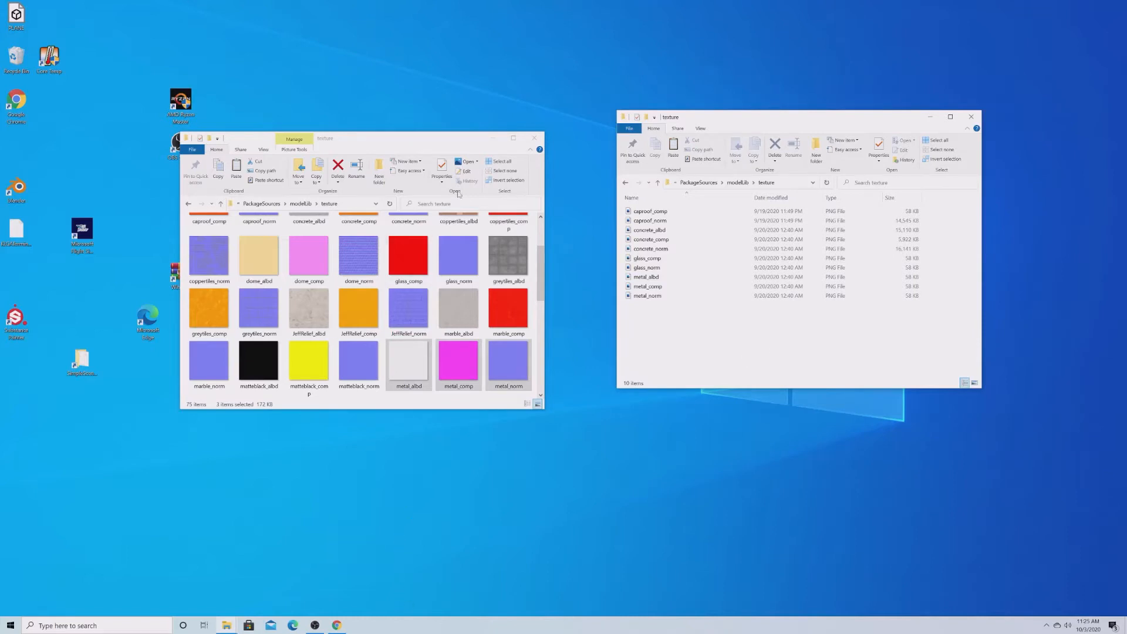
left_click(534, 138)
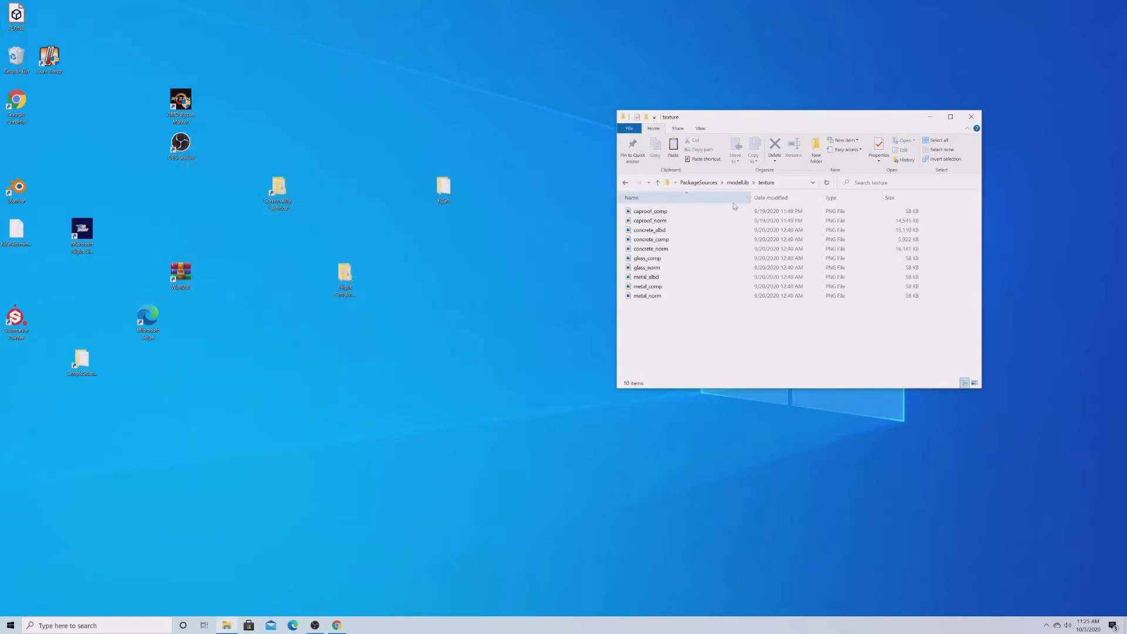
double_click(345, 272)
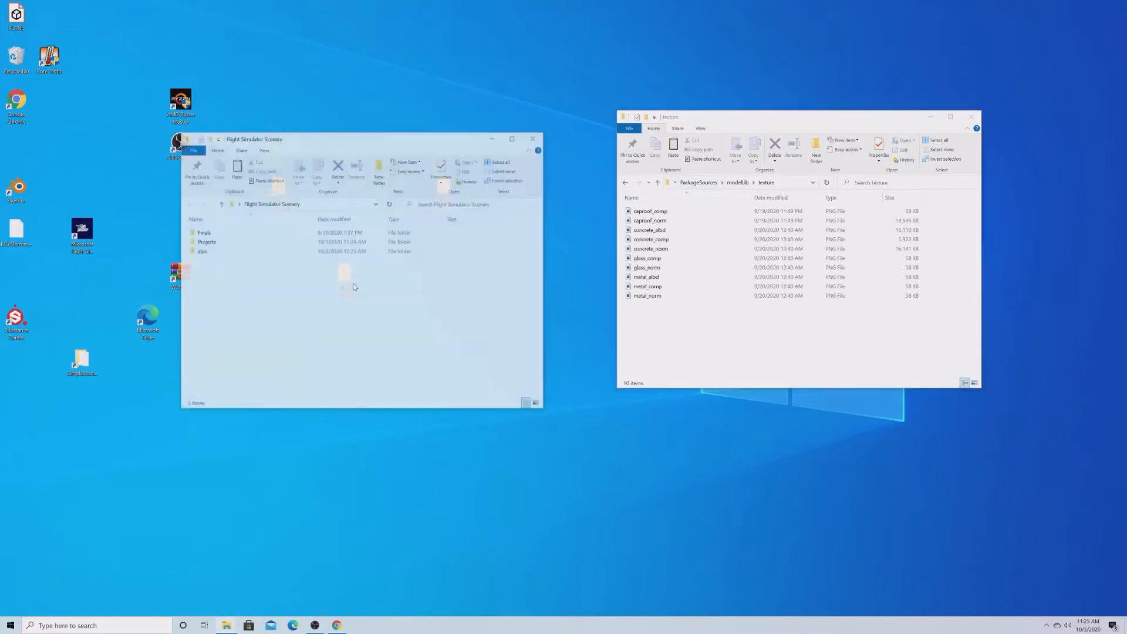
left_click(310, 247)
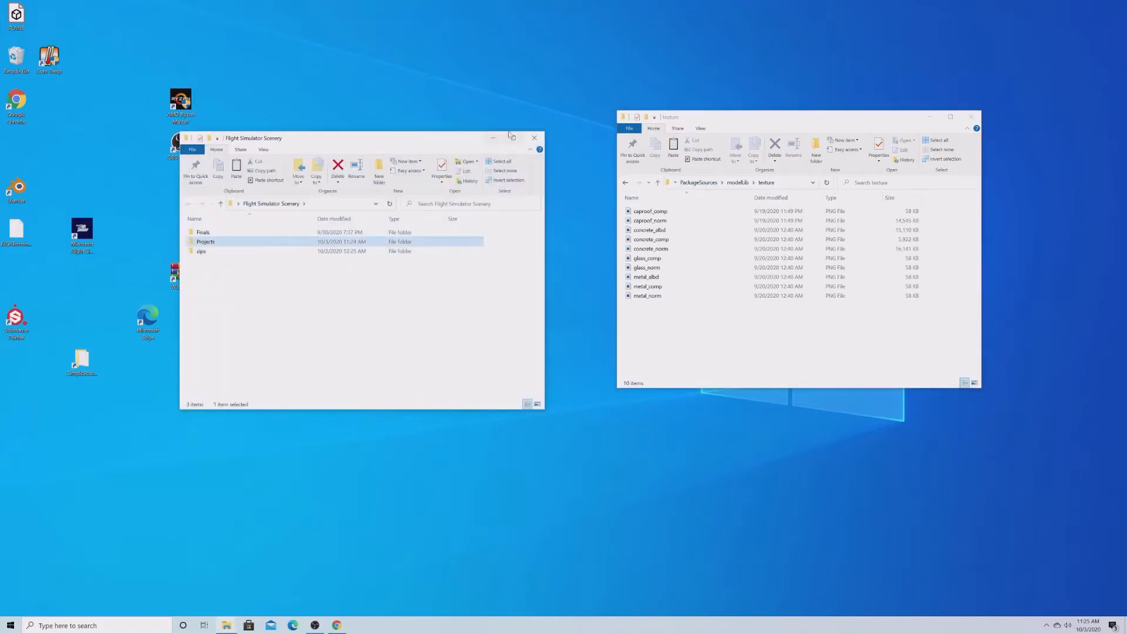
left_click(535, 138)
Open the KLGATerminal Blender file from KLGA\PackageSources\modelLib\MainTerminal.
double_click(443, 189)
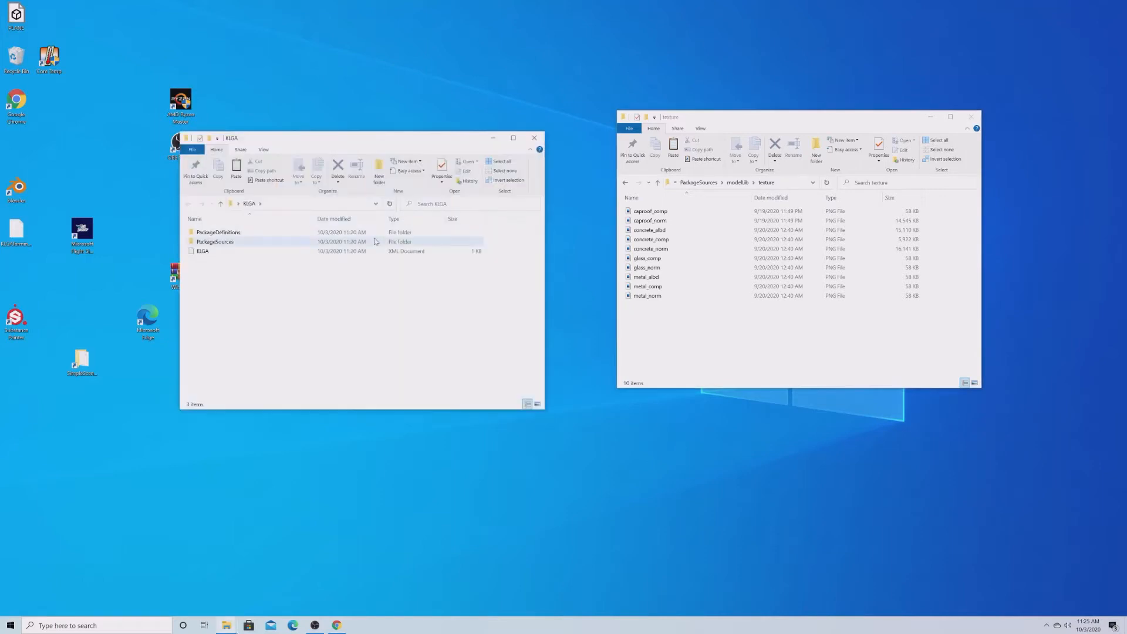
double_click(375, 241)
double_click(317, 233)
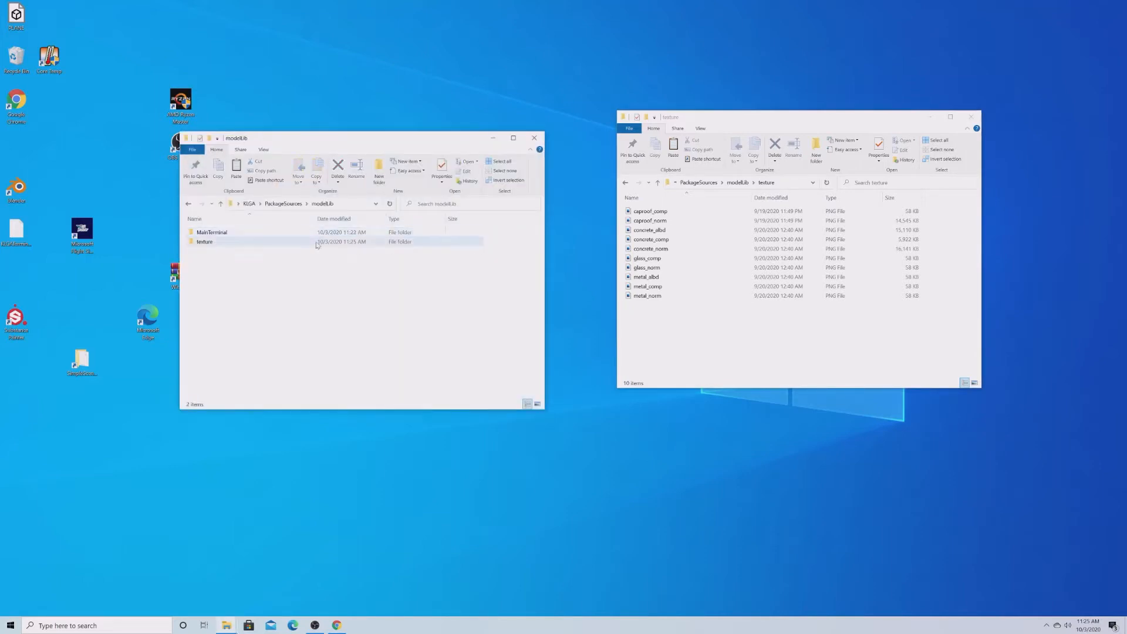
double_click(247, 233)
double_click(259, 232)
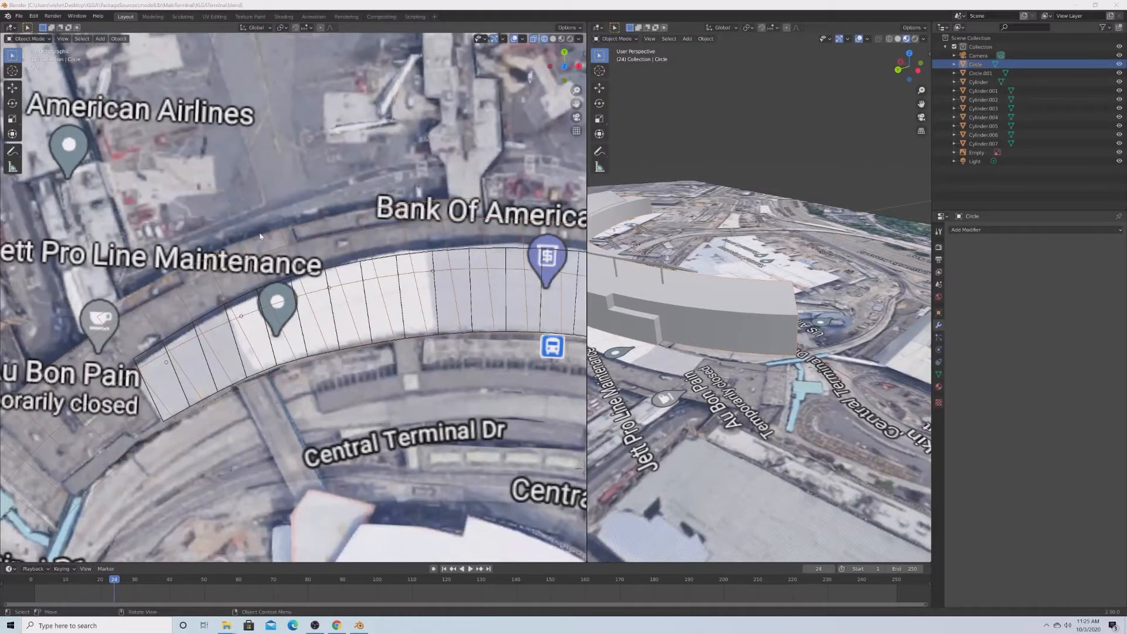
Set the perspective viewport's shading to Material Preview and view the terminal model up close.
middle_click_drag(732, 314, 756, 352)
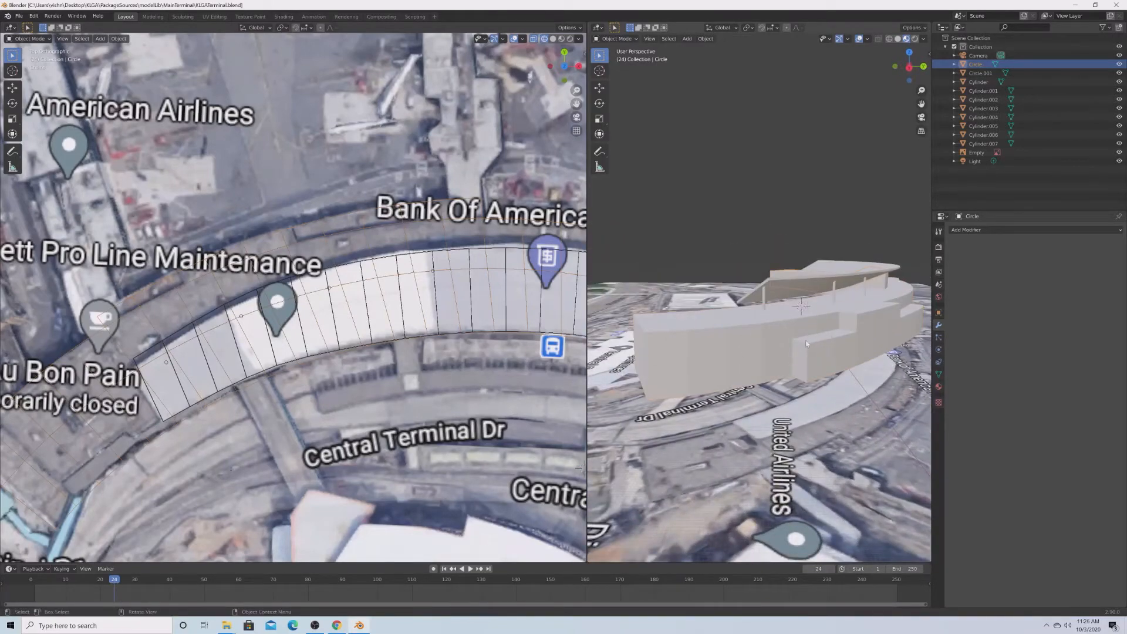
scroll(798, 369, "down", 3)
key("z")
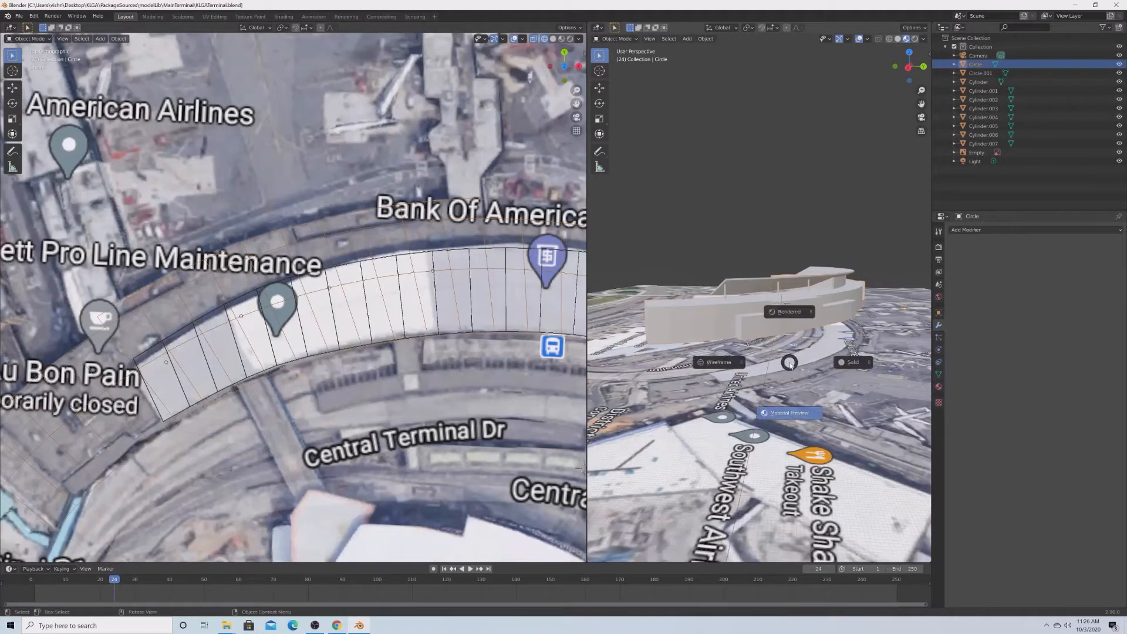
left_click(771, 409)
mouse_move(771, 408)
middle_mouse_down()
mouse_move(888, 419)
mouse_move(660, 392)
mouse_move(638, 449)
middle_mouse_up()
scroll(658, 391, "up", 5)
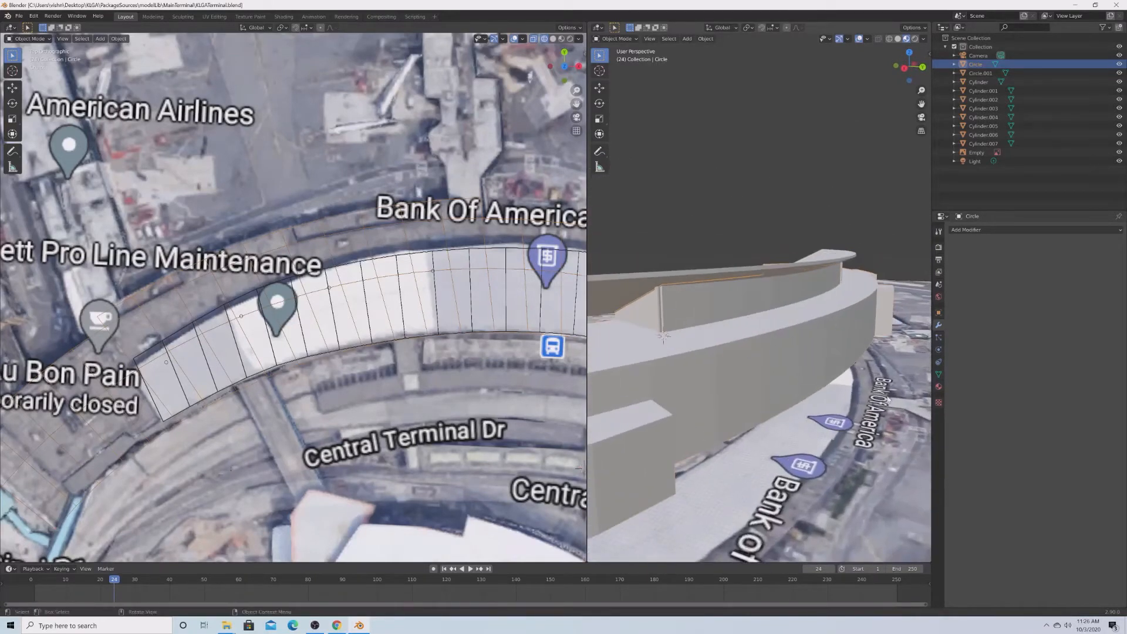
Create a new material on the Circle terminal building and expand its MSFS Material Params.
left_click(938, 387)
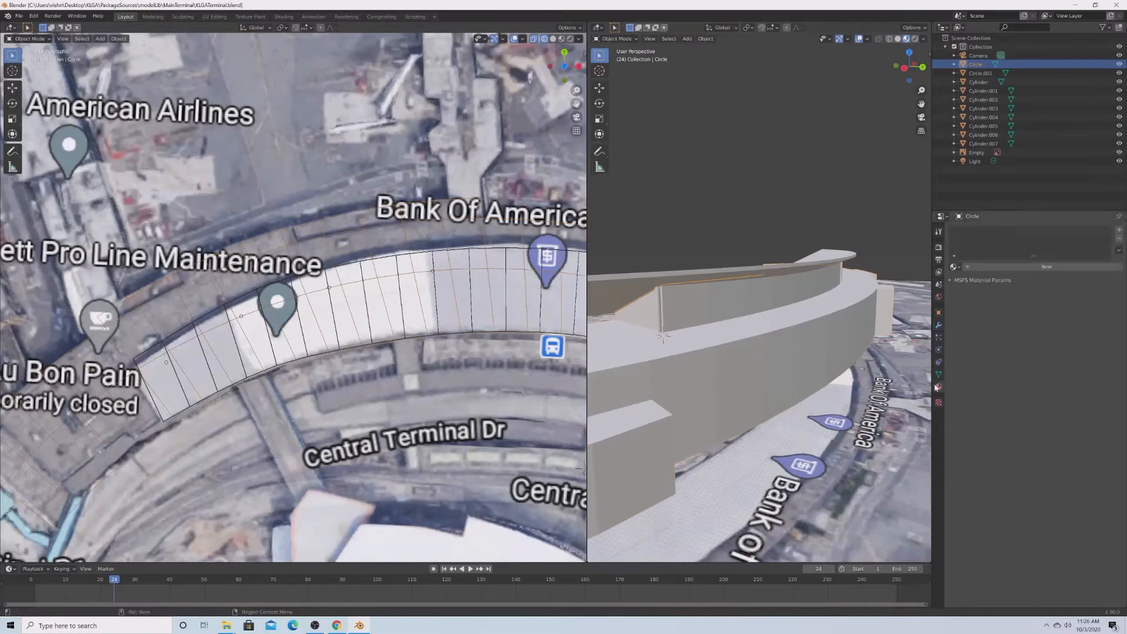
left_click(1049, 268)
middle_click_drag(740, 352, 658, 327)
middle_click_drag(731, 324, 921, 327)
left_click(967, 292)
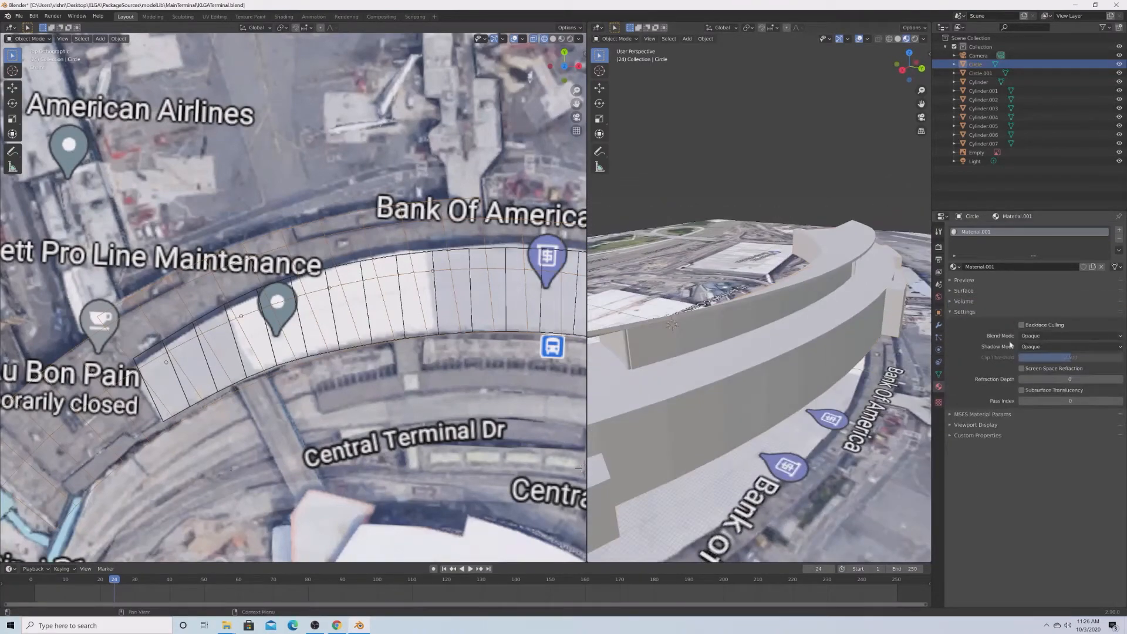
left_click(994, 415)
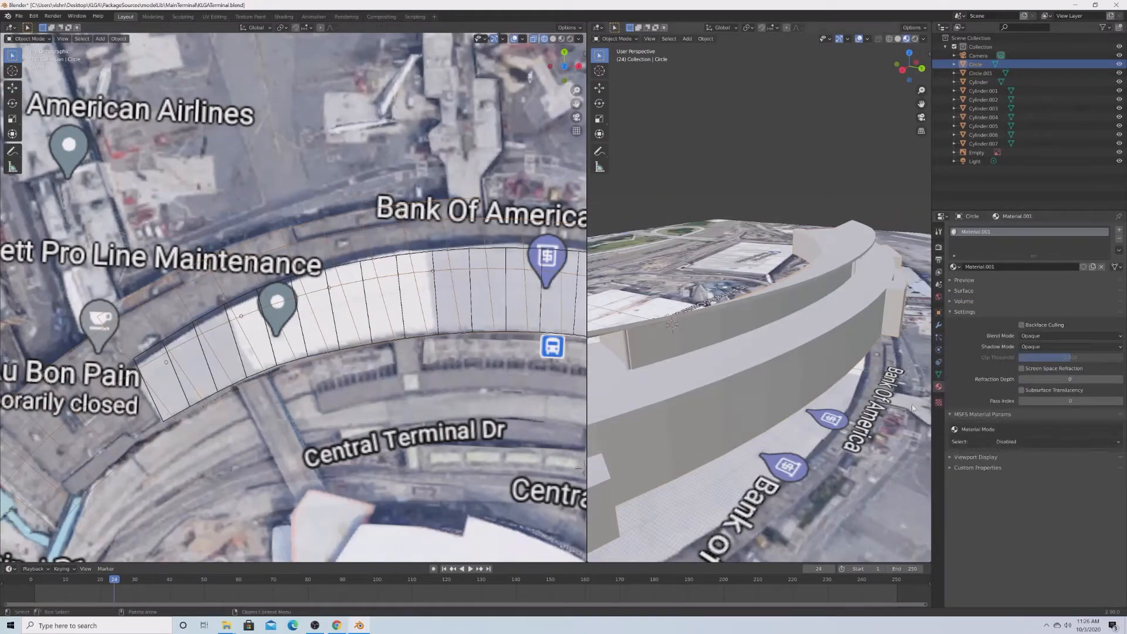
Set the new material's MSFS material mode to MSFS Standard.
middle_click_drag(913, 408, 854, 393)
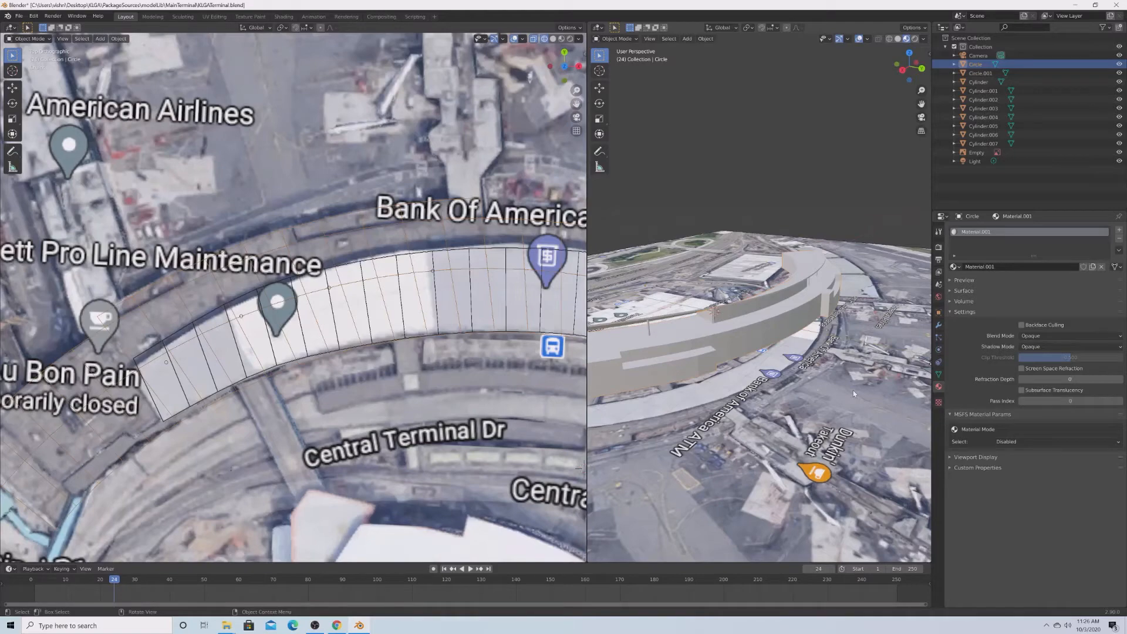
scroll(811, 386, "up", 3)
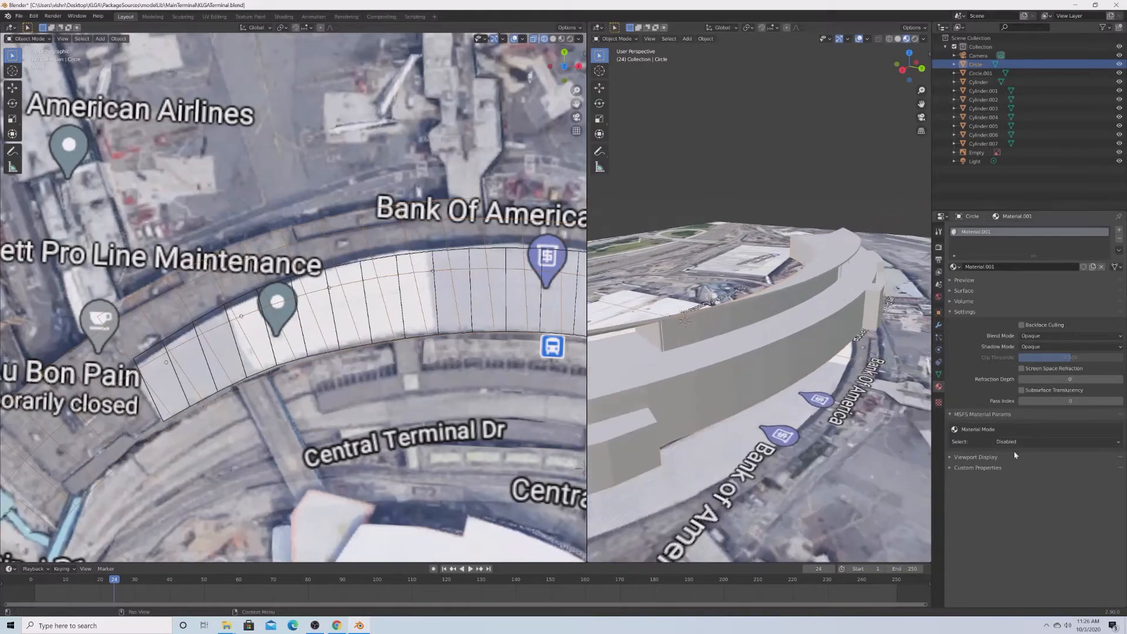
mouse_move(792, 375)
middle_mouse_down()
mouse_move(781, 358)
mouse_move(773, 366)
middle_mouse_up()
scroll(773, 368, "up", 5)
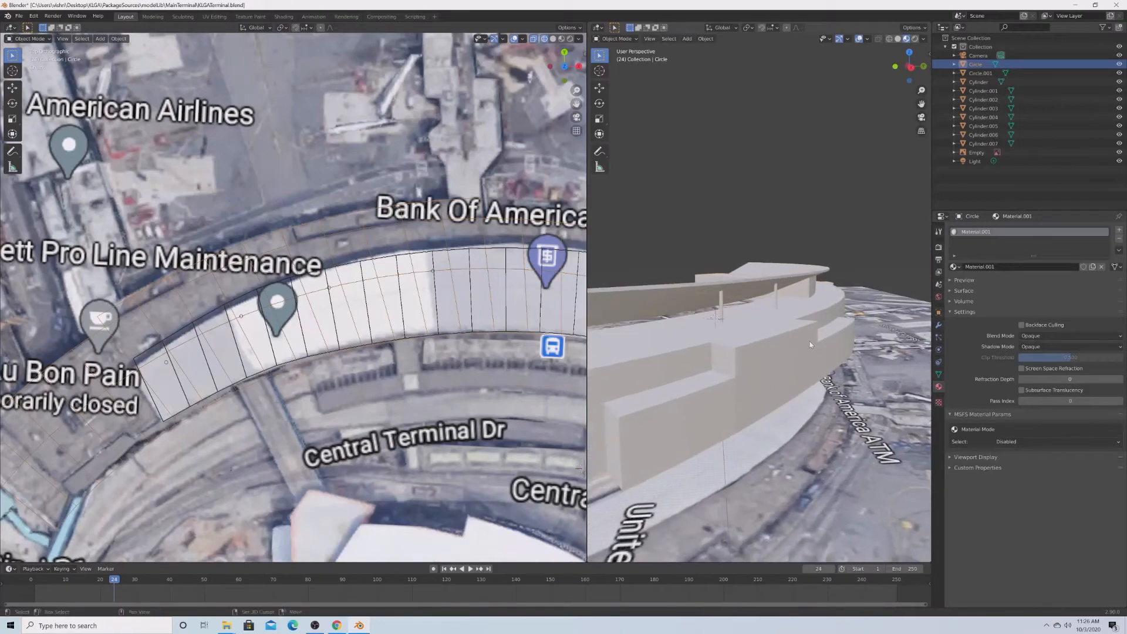
left_click(1028, 441)
left_click(1010, 428)
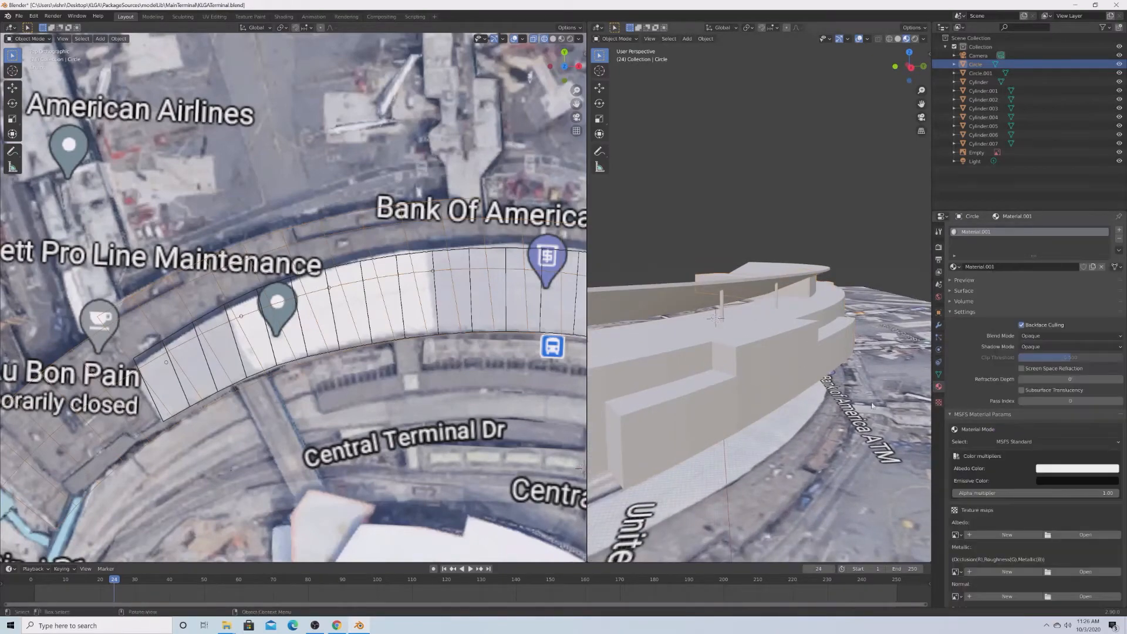
middle_click_drag(775, 375, 728, 417)
middle_click_drag(784, 395, 891, 390)
scroll(891, 390, "down", 7)
scroll(801, 443, "up", 5)
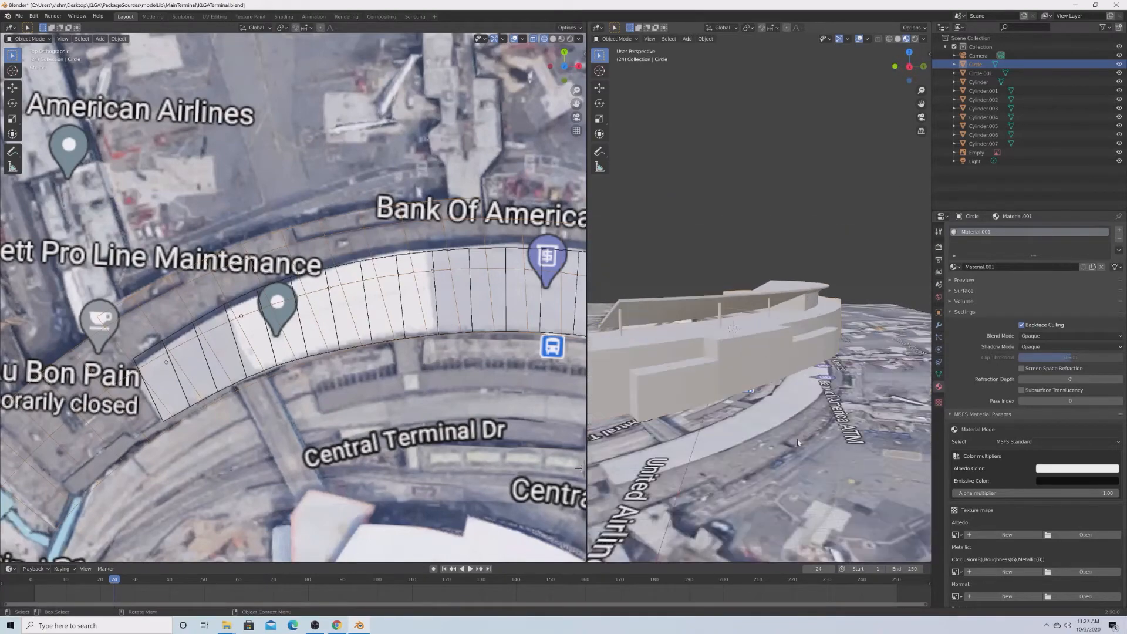
Switch to Google Maps in Chrome, examine the terminal's exterior surfaces in the 3D view, and return to Blender.
double_click(1004, 268)
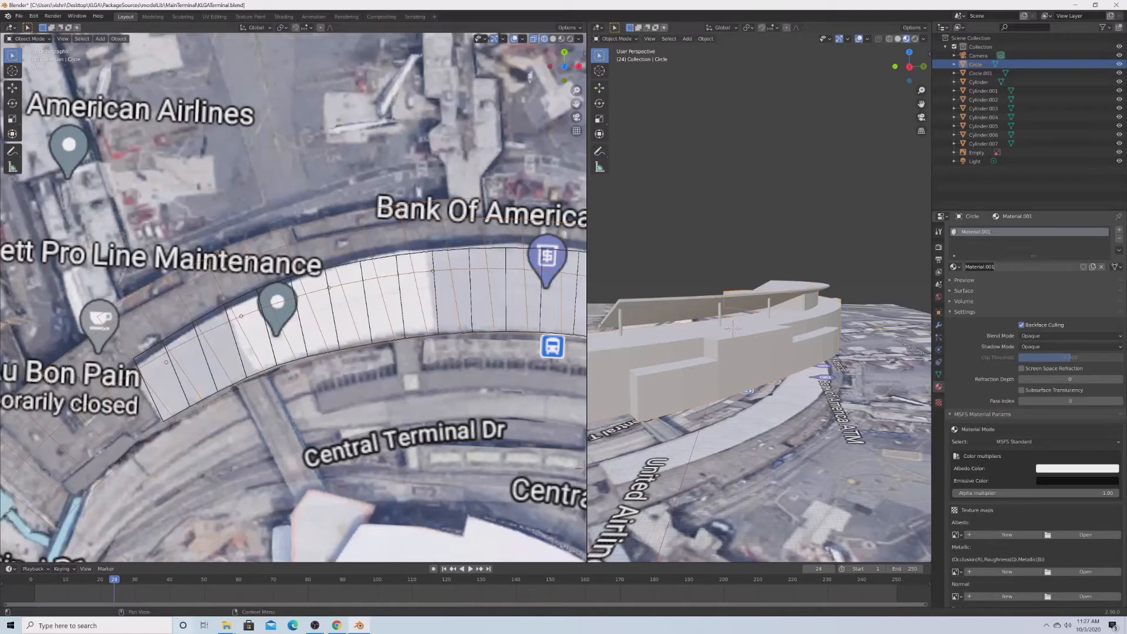
left_click(336, 625)
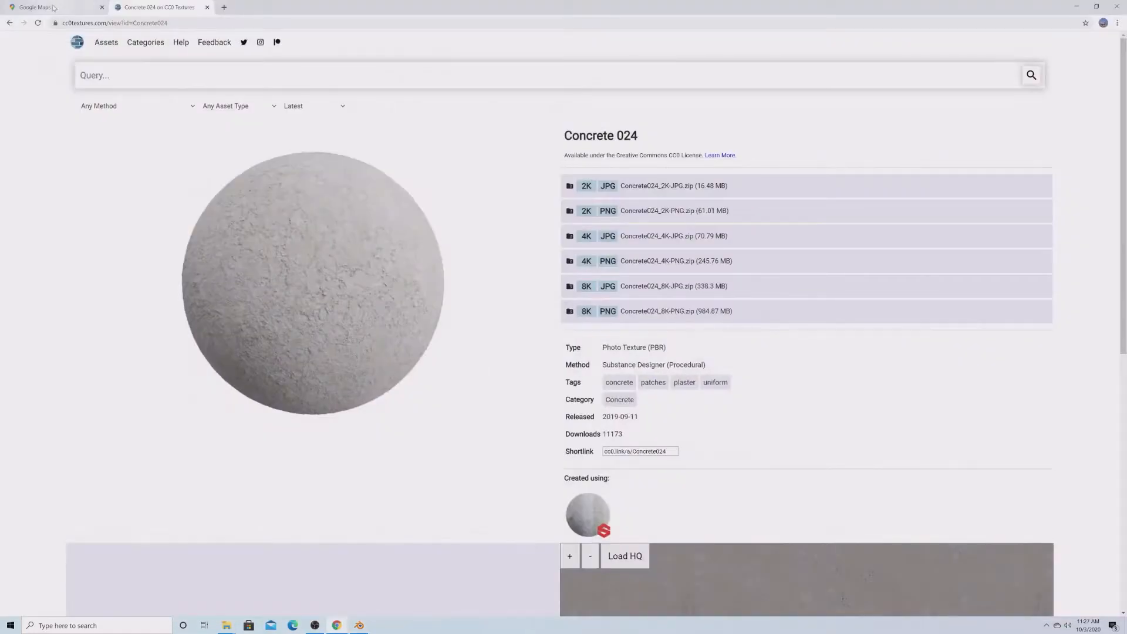
left_click(53, 8)
scroll(378, 360, "down", 3)
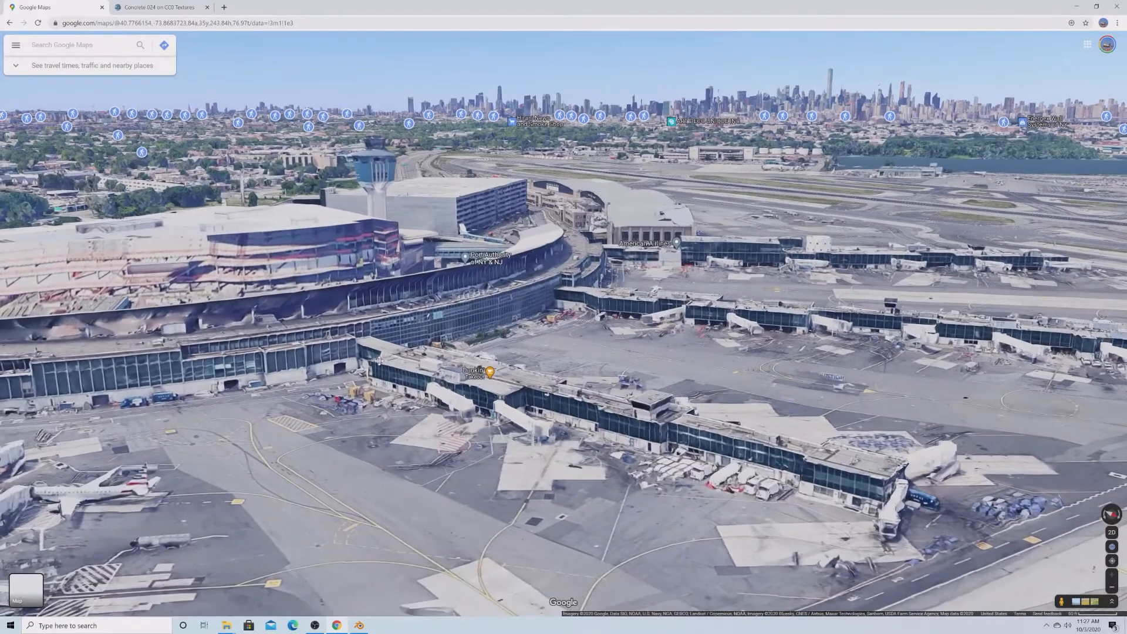
left_click_drag(379, 361, 664, 399)
left_click_drag(663, 399, 589, 317, "ctrl")
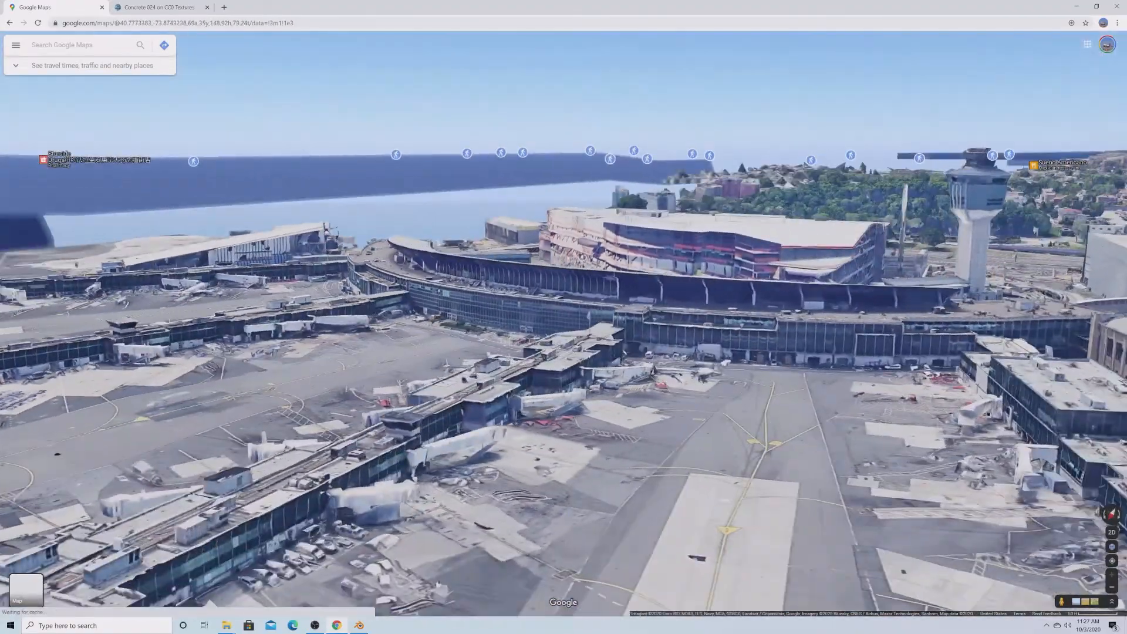
left_click_drag(591, 7, 457, 492)
left_click(344, 245)
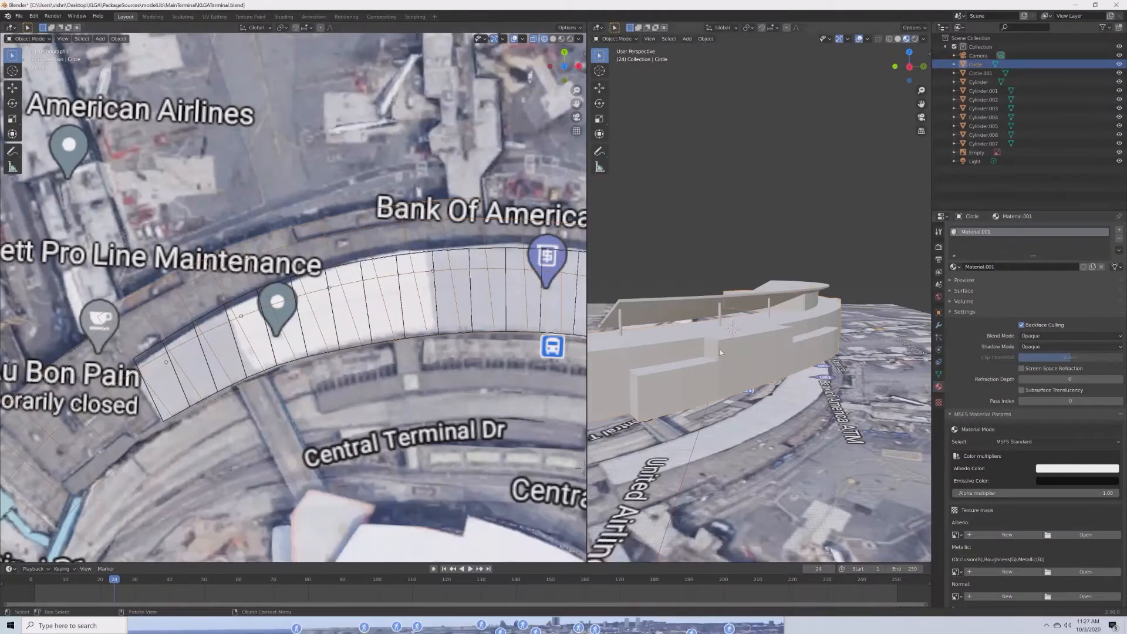
Rename the terminal building's material to Concrete.
left_click(1004, 268)
type("C")
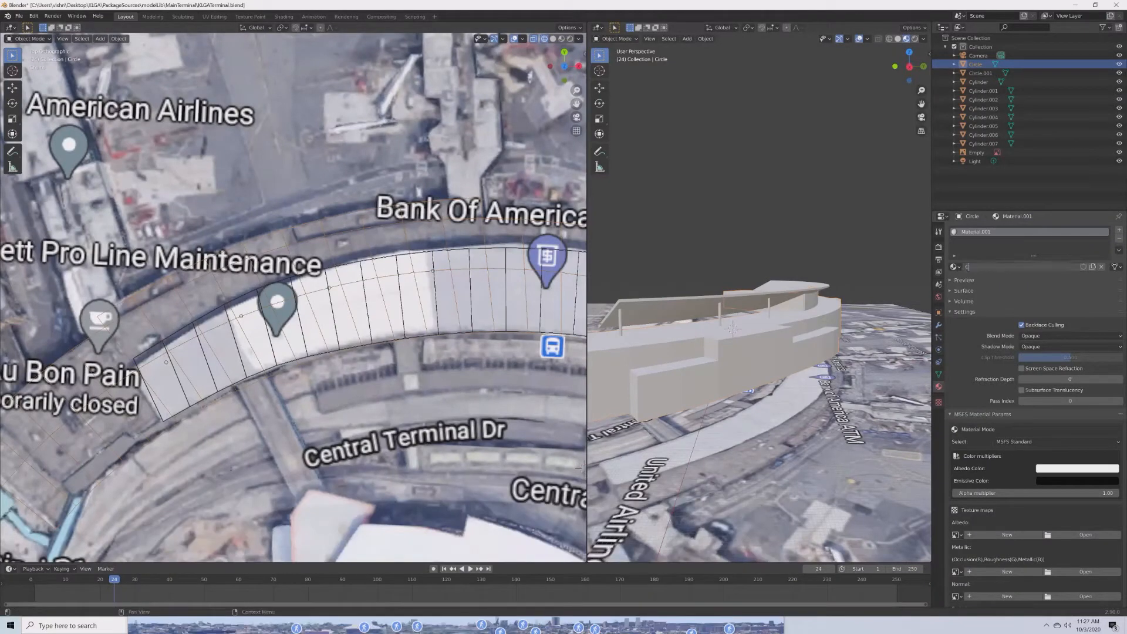
type("oocrete")
key("Return")
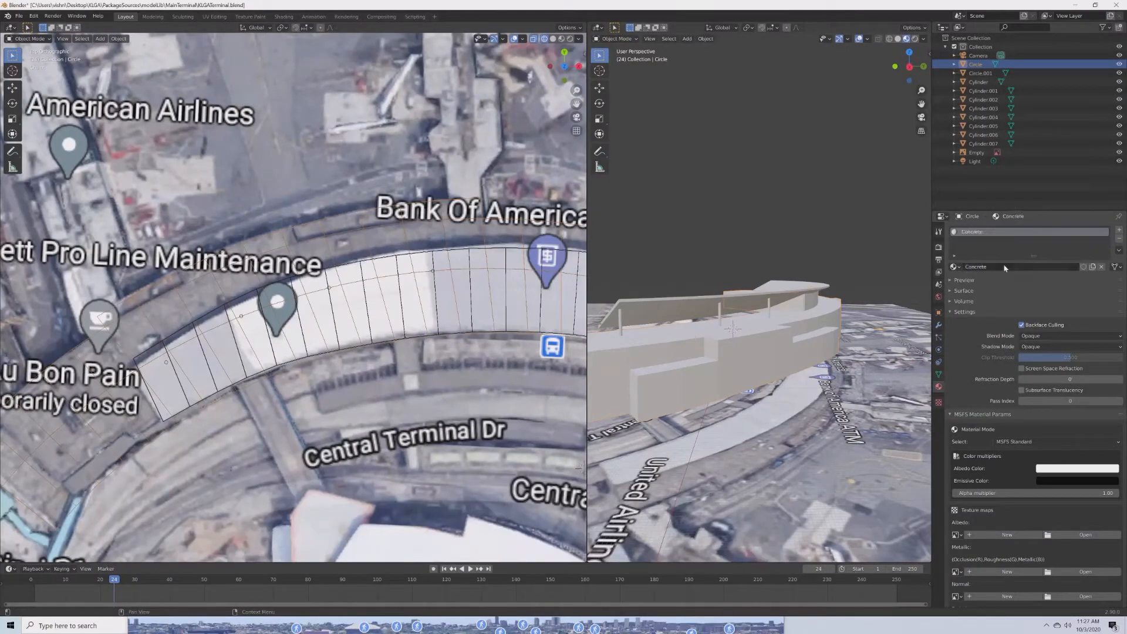
Load concrete_albd.png from the package's texture folder as the Concrete material's albedo map.
scroll(1054, 431, "down", 2)
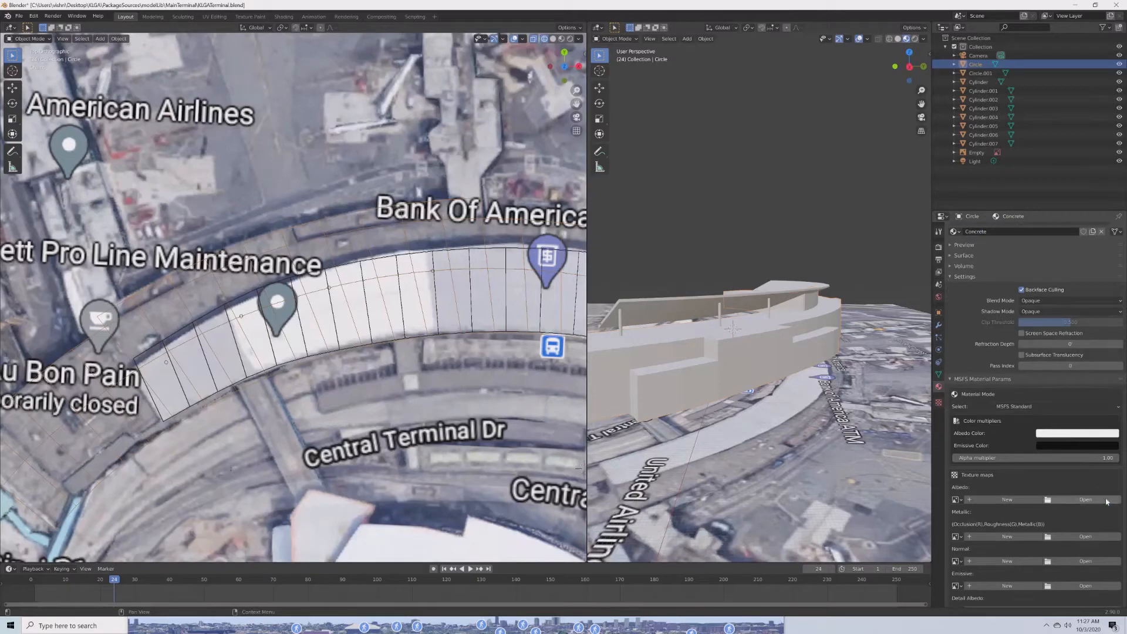
left_click(1106, 501)
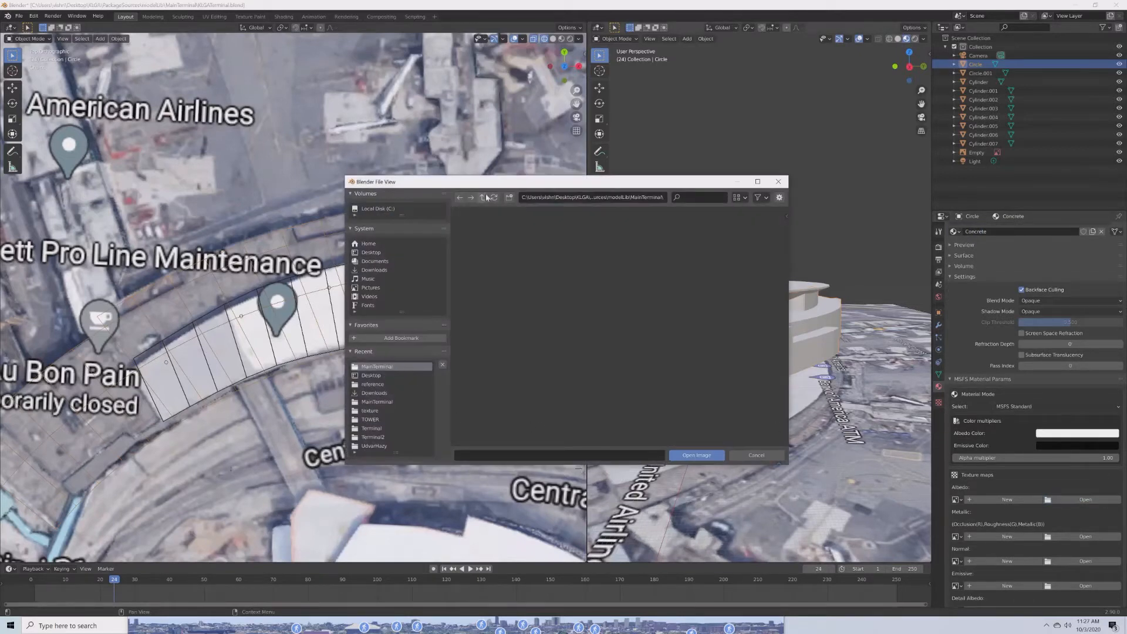
left_click(483, 198)
double_click(555, 247)
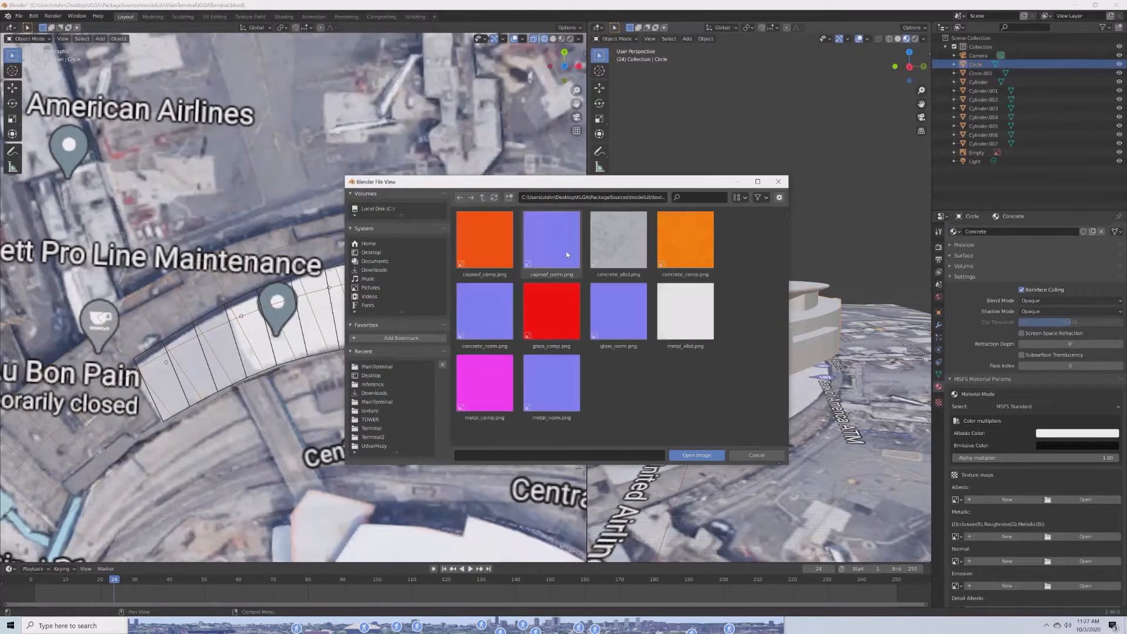
double_click(619, 242)
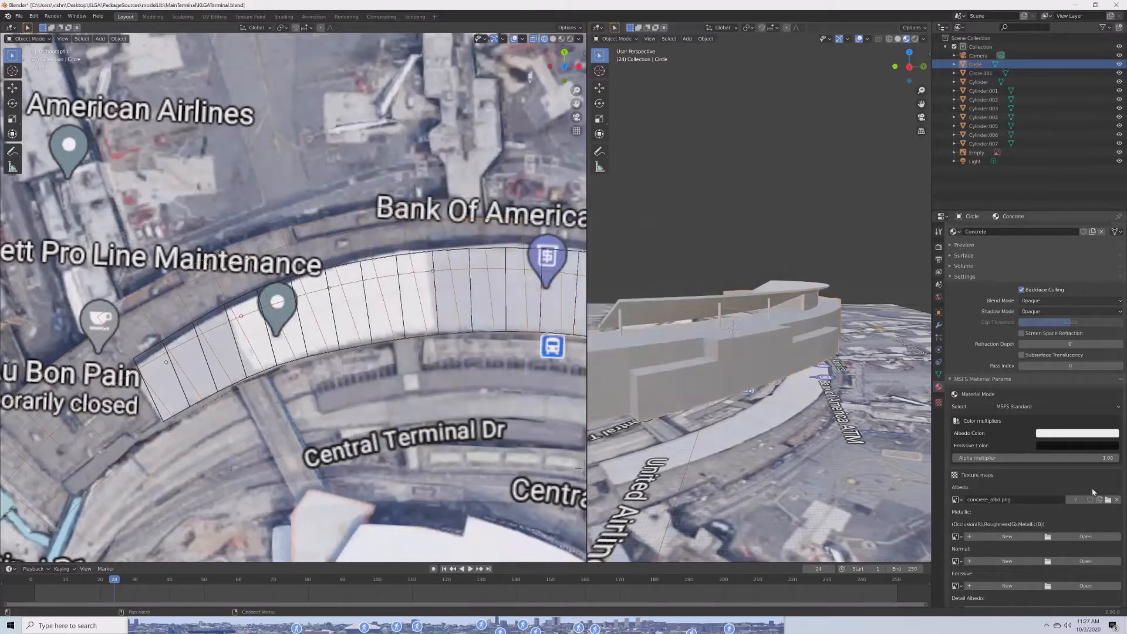
Assign concrete_comp.png as the Concrete material's metallic map and concrete_norm.png as its normal map.
left_click(1098, 536)
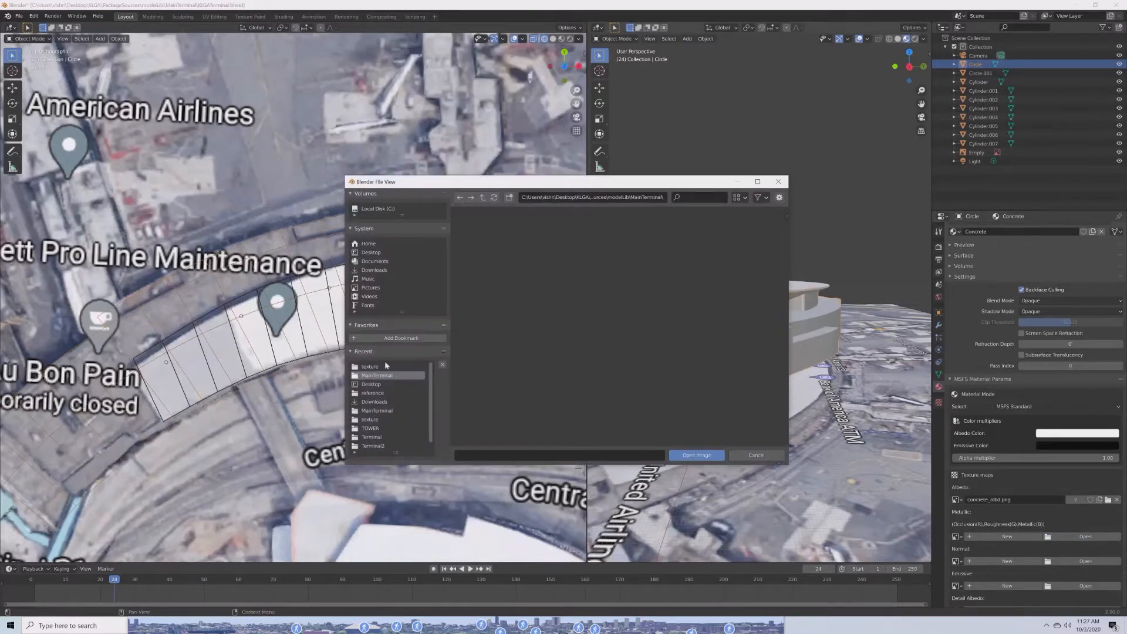
left_click(691, 263)
double_click(691, 263)
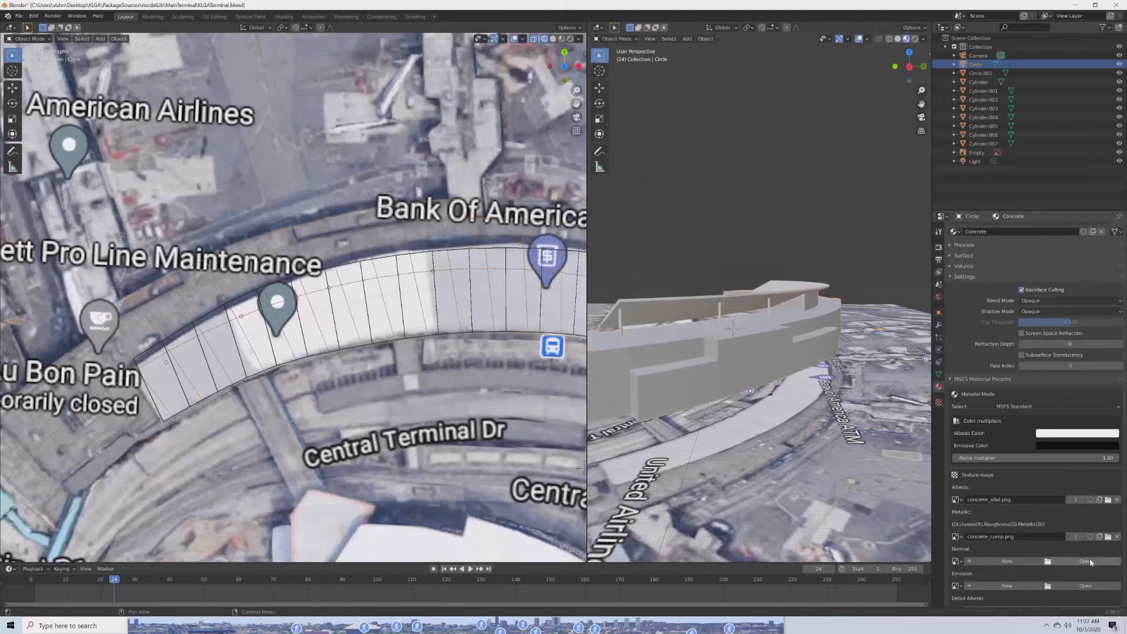
left_click(1090, 561)
left_click(370, 375)
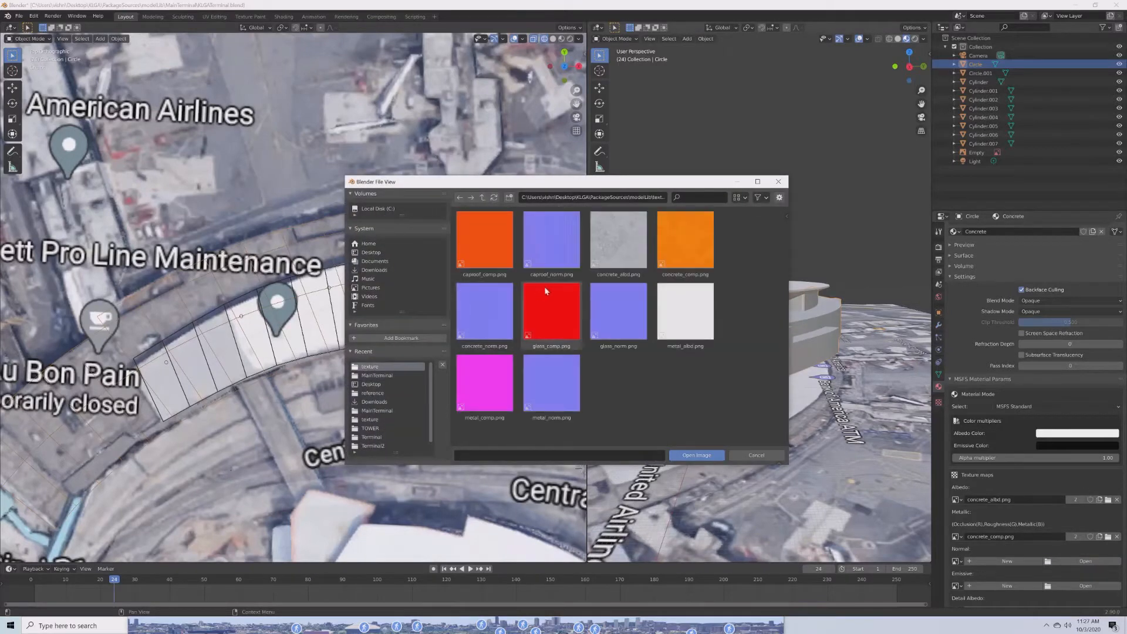
double_click(487, 297)
Open the UV Editing workspace for the Circle terminal building.
scroll(717, 382, "up", 5)
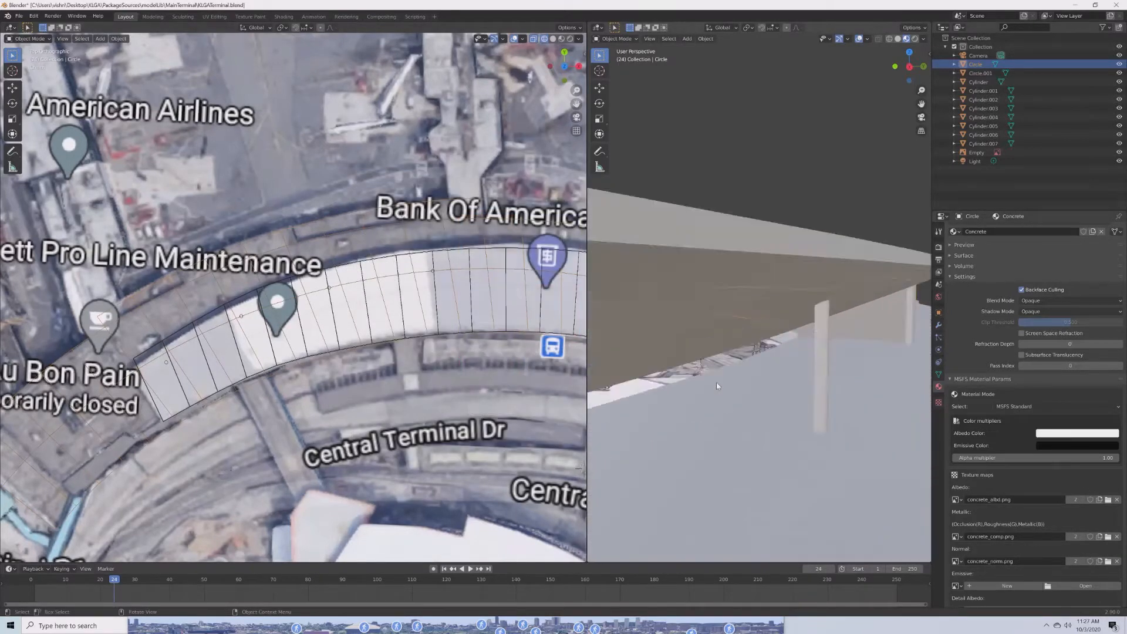
scroll(716, 383, "down", 2)
scroll(726, 410, "up", 6)
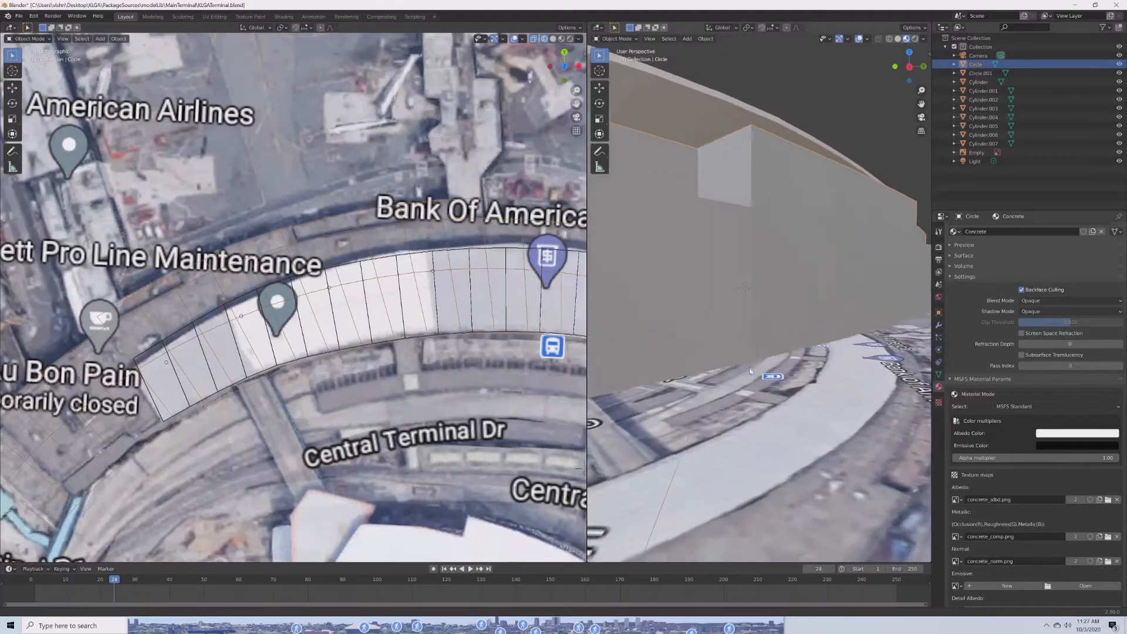
scroll(819, 387, "down", 8)
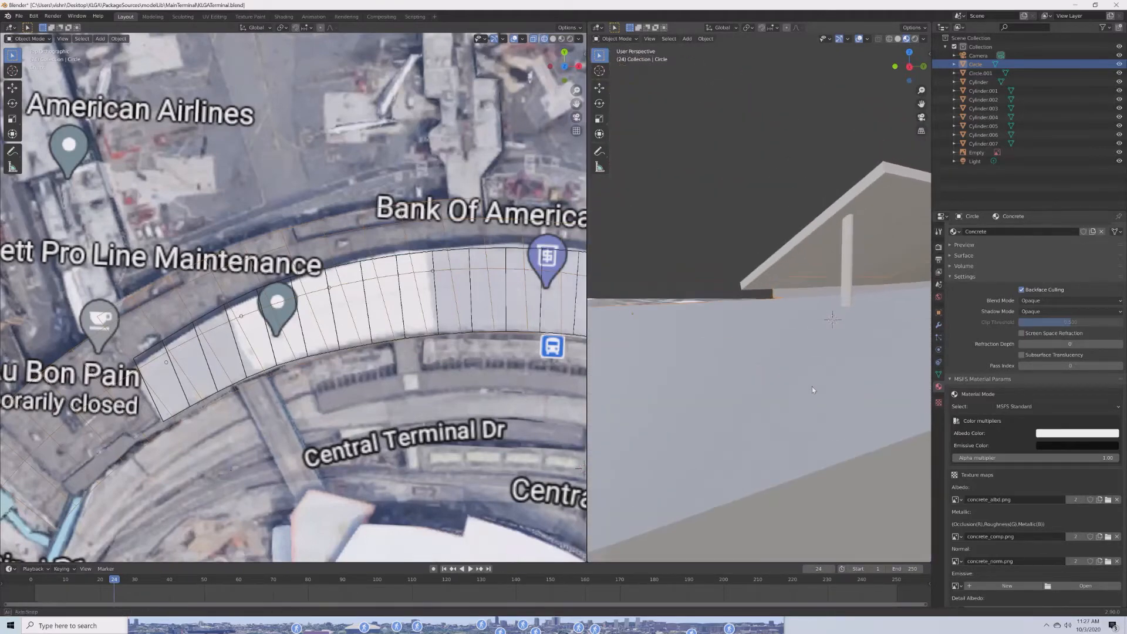
middle_click_drag(791, 357, 870, 369)
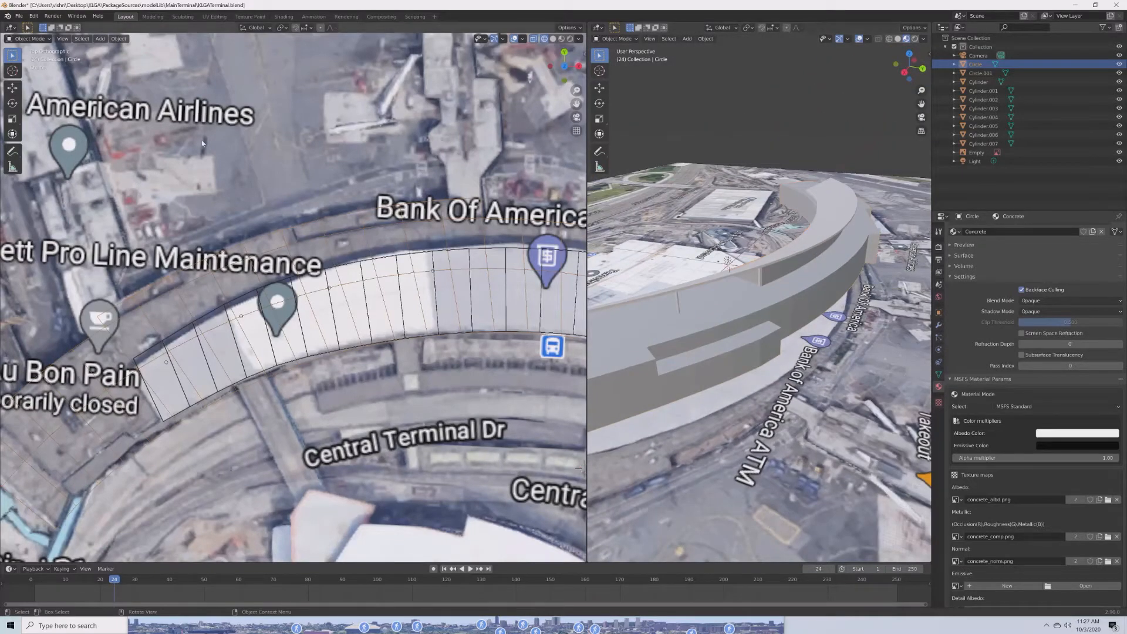
left_click(215, 16)
scroll(632, 332, "down", 5)
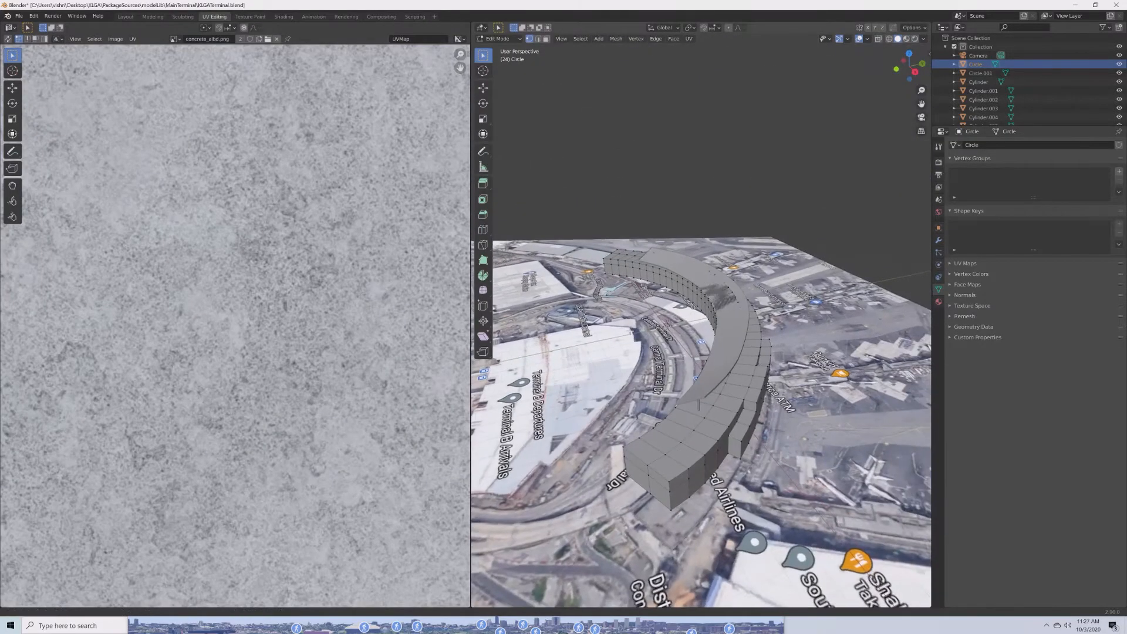
Show the model in Material Preview shading and put the terminal building in Edit Mode with all its geometry selected.
key("Tab")
key("z")
left_click(727, 427)
left_click(733, 428)
middle_click_drag(740, 428, 695, 442)
left_click(683, 404)
key("Tab")
scroll(683, 403, "down", 4)
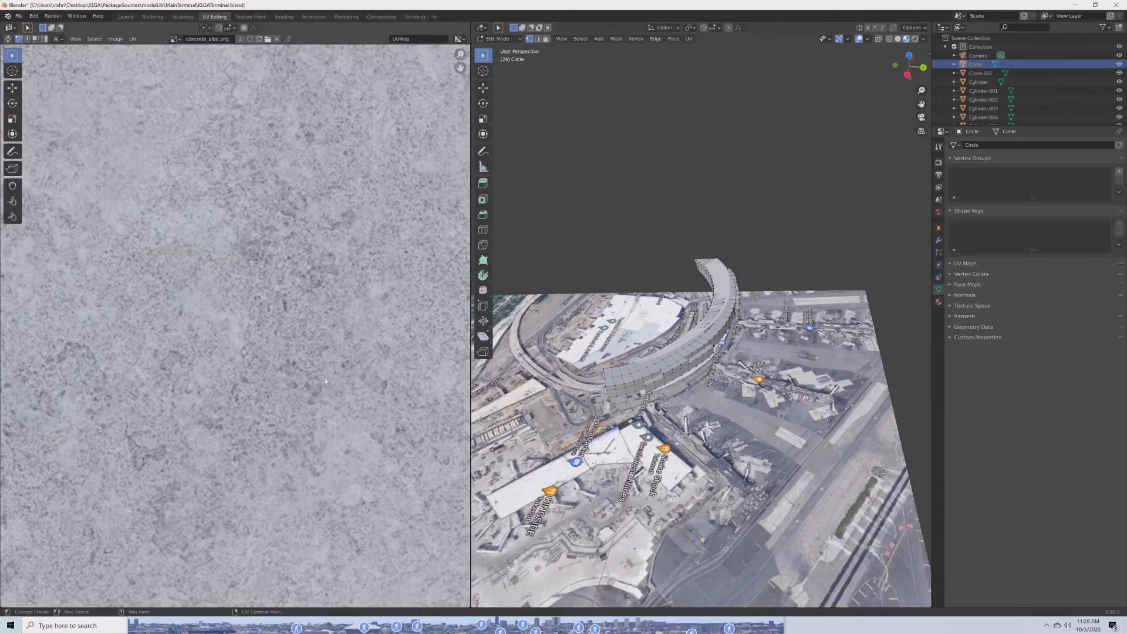
scroll(325, 380, "down", 5)
scroll(667, 371, "up", 5)
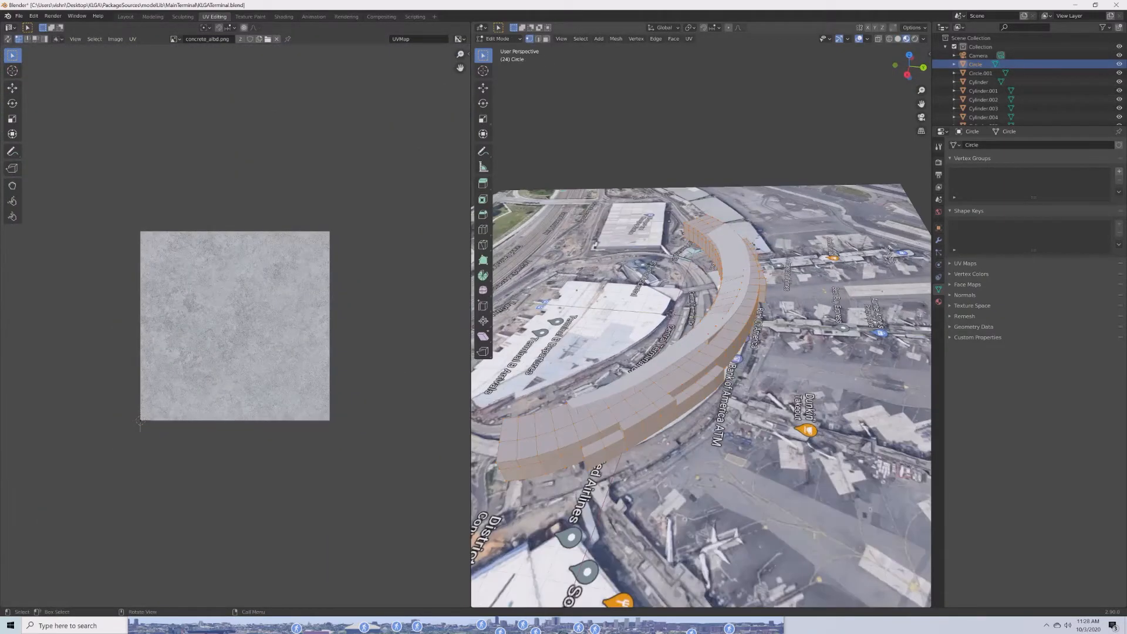
Unwrap the whole terminal building from the top view with Smart UV Project, keeping the default settings.
middle_click_drag(673, 371, 527, 356)
middle_click_drag(716, 346, 622, 347)
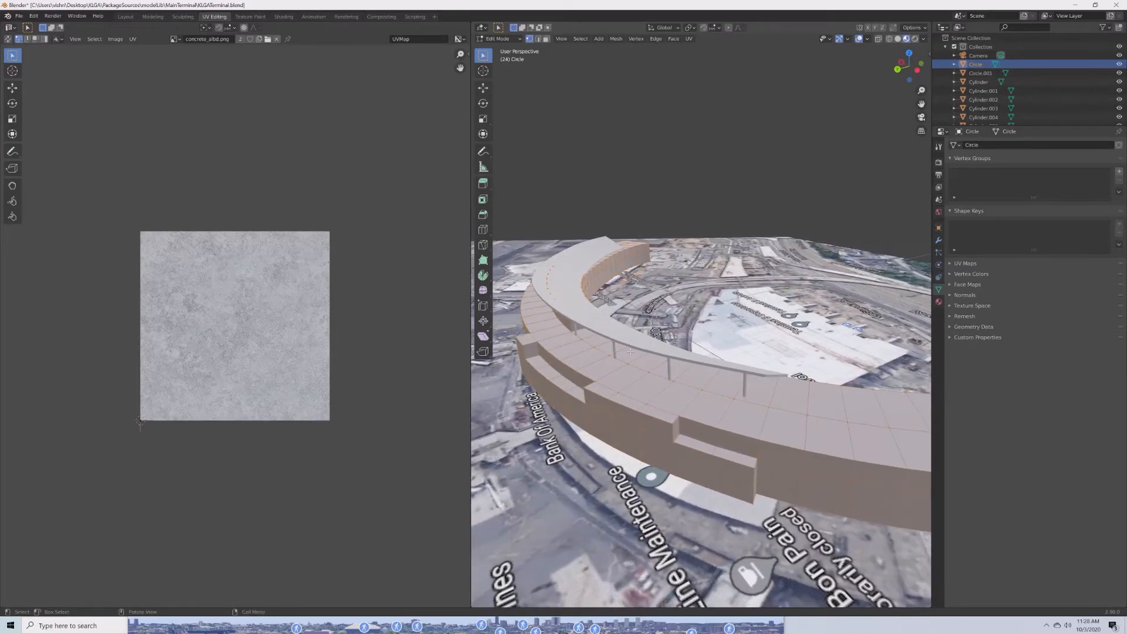
scroll(633, 346, "down", 3)
mouse_move(654, 397)
middle_mouse_down()
mouse_move(660, 388)
mouse_move(664, 403)
middle_mouse_up()
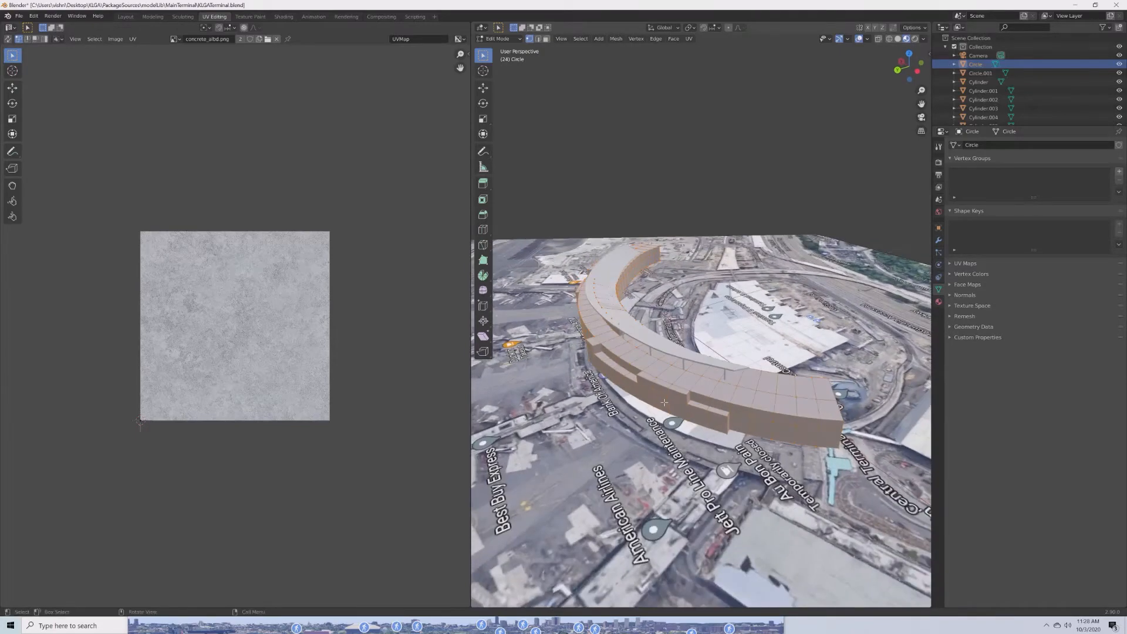
key("grave")
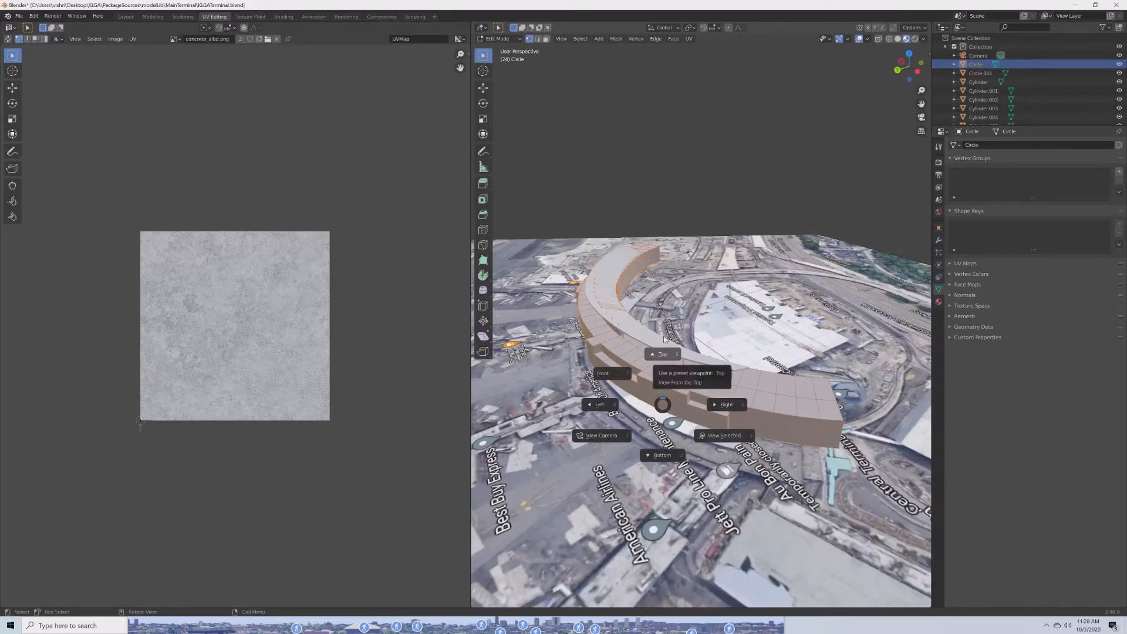
left_click(664, 339)
middle_click_drag(661, 337, 641, 379, "shift")
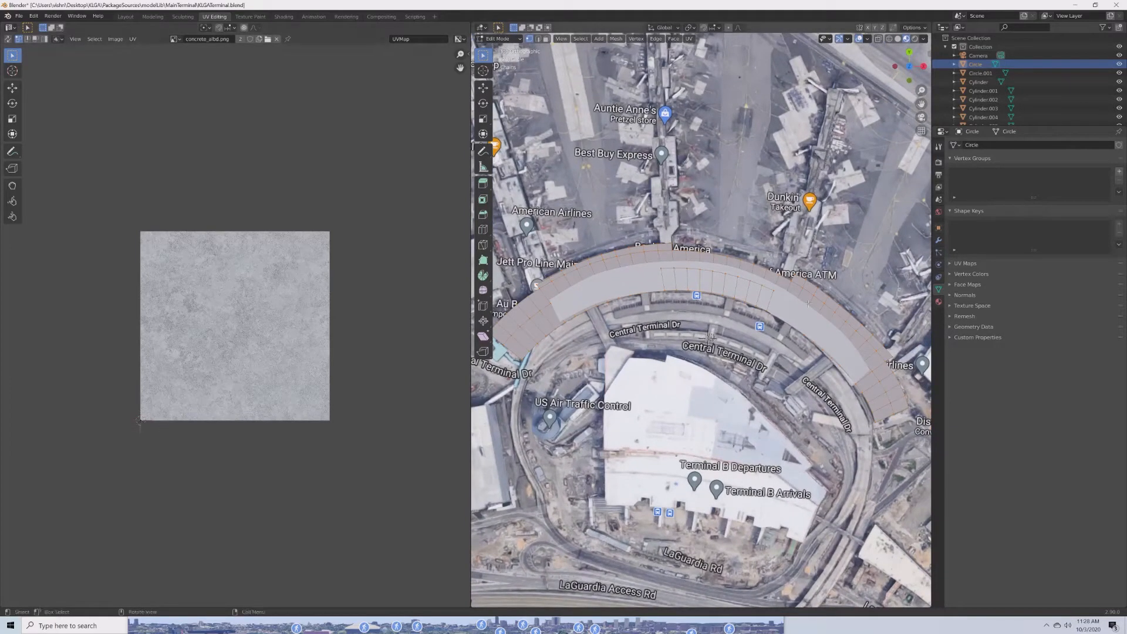
key("u")
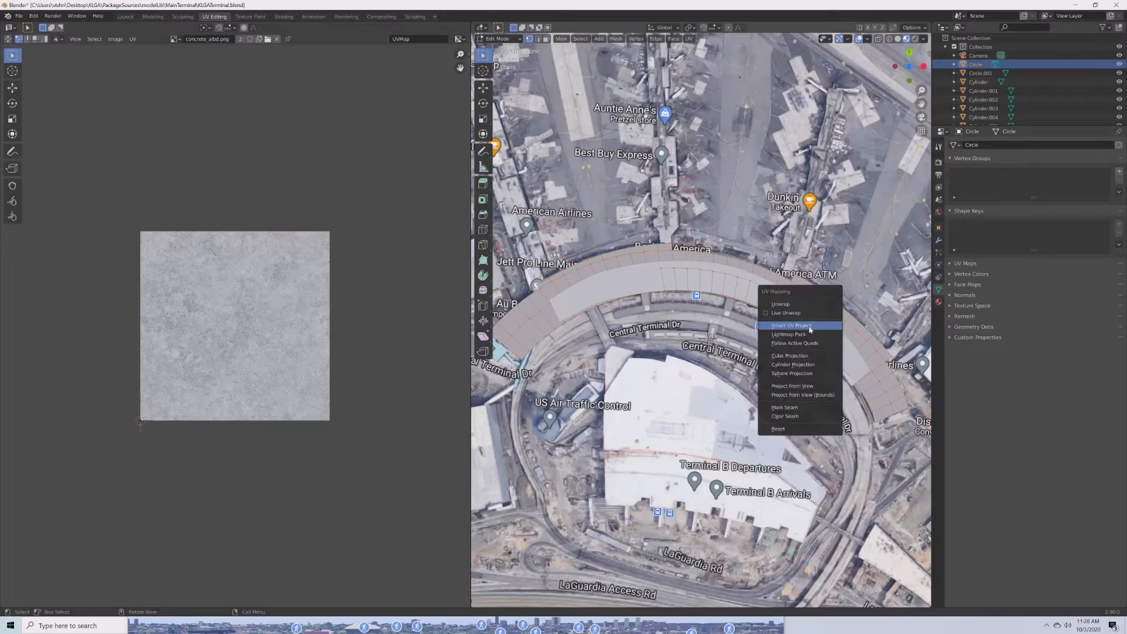
left_click(811, 327)
left_click(809, 397)
Select all the building's UV islands and scale them up well beyond the concrete texture tile.
middle_click_drag(810, 397, 646, 334)
scroll(701, 340, "down", 5)
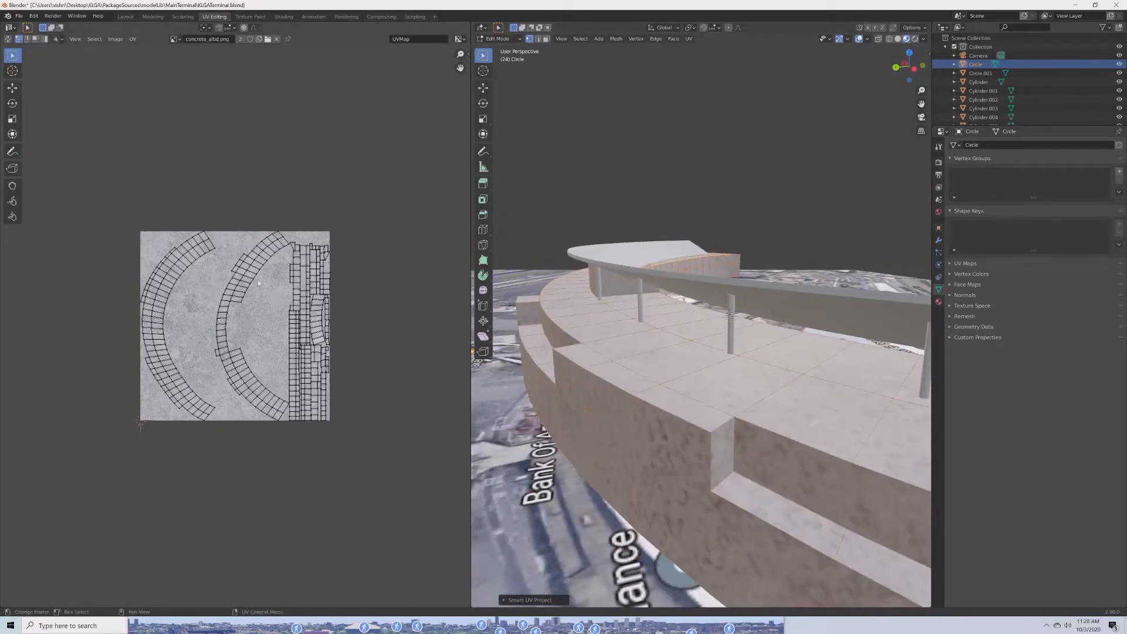
scroll(808, 408, "down", 5)
middle_click_drag(807, 408, 671, 417)
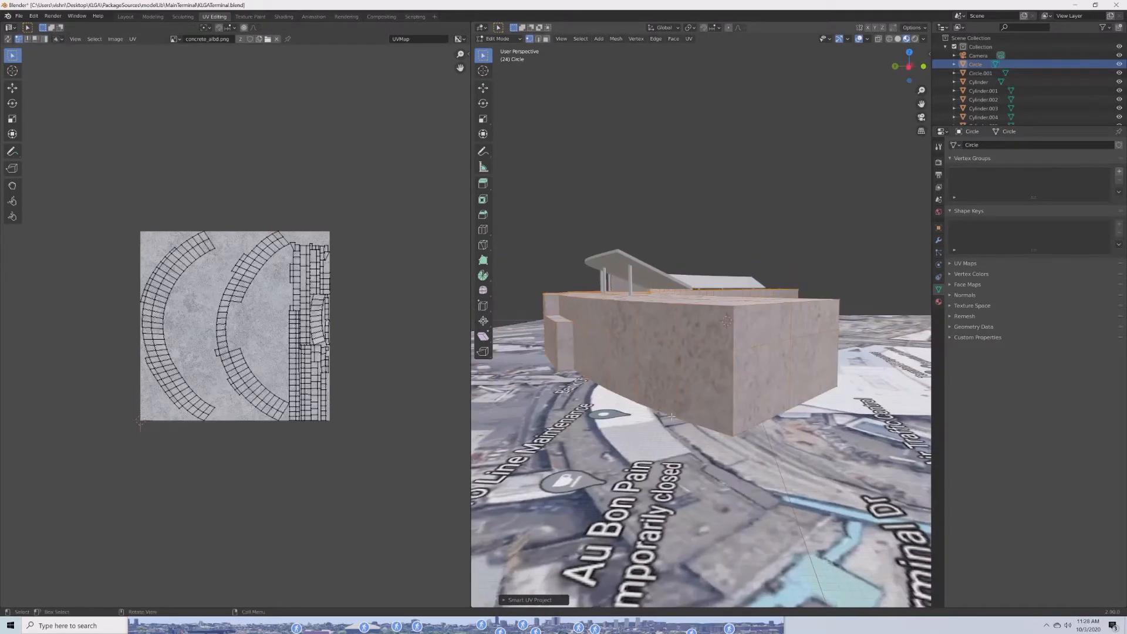
key("a")
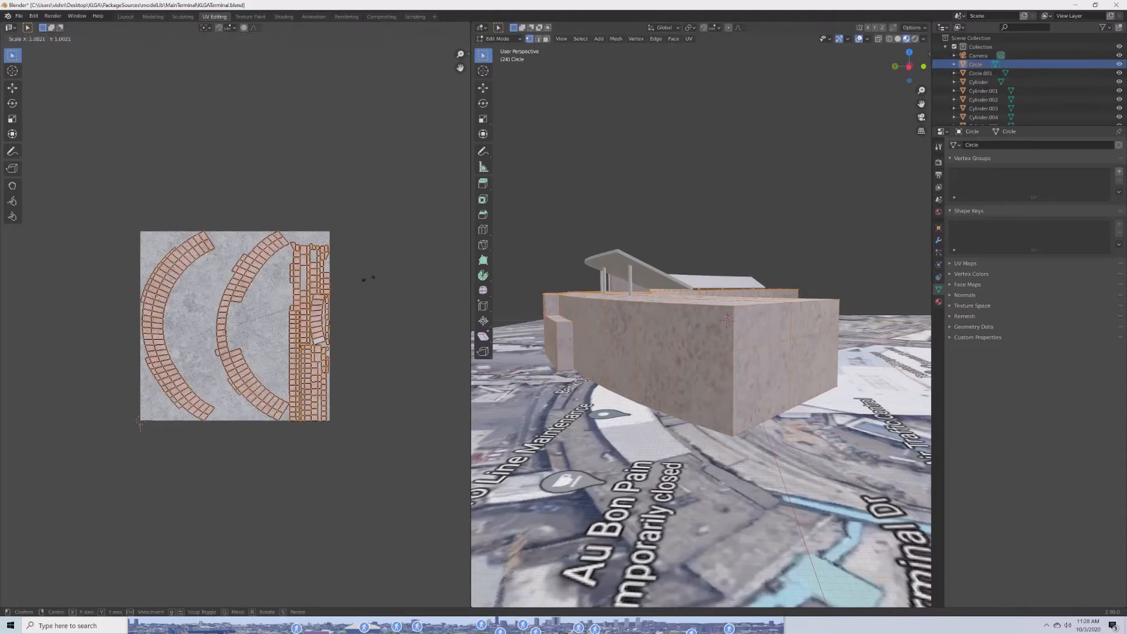
key("s")
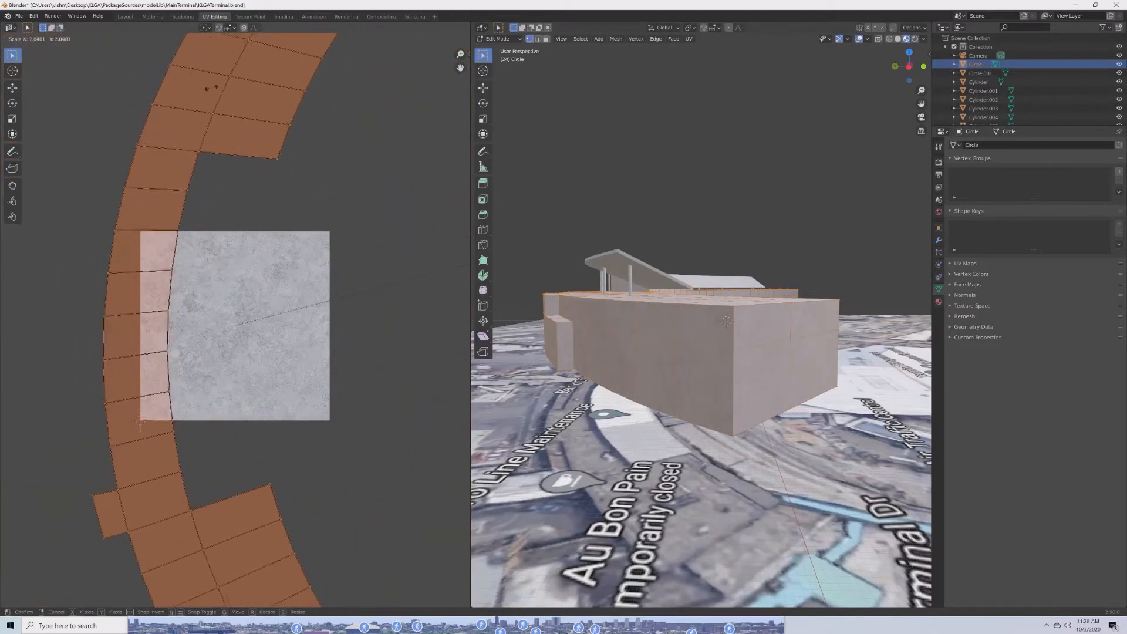
left_click(256, 83)
Return to Object Mode and examine the concrete texture's scale on the terminal's walls and ledges up close.
middle_click_drag(599, 326, 687, 325)
key("Tab")
middle_click_drag(690, 326, 626, 337)
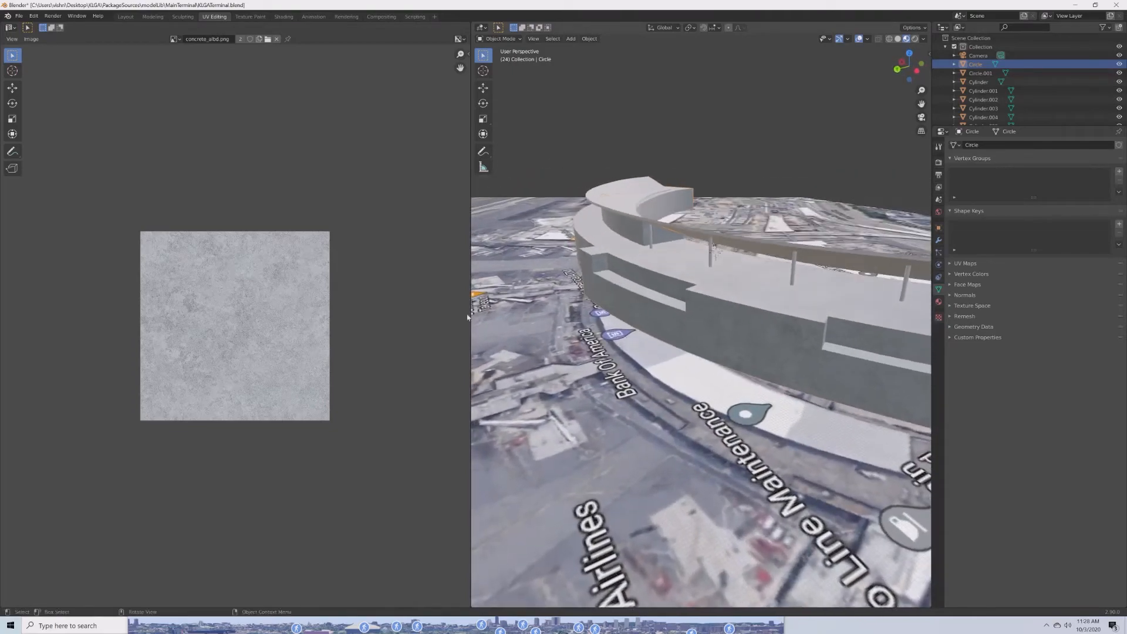
scroll(583, 291, "up", 5)
scroll(643, 321, "down", 4)
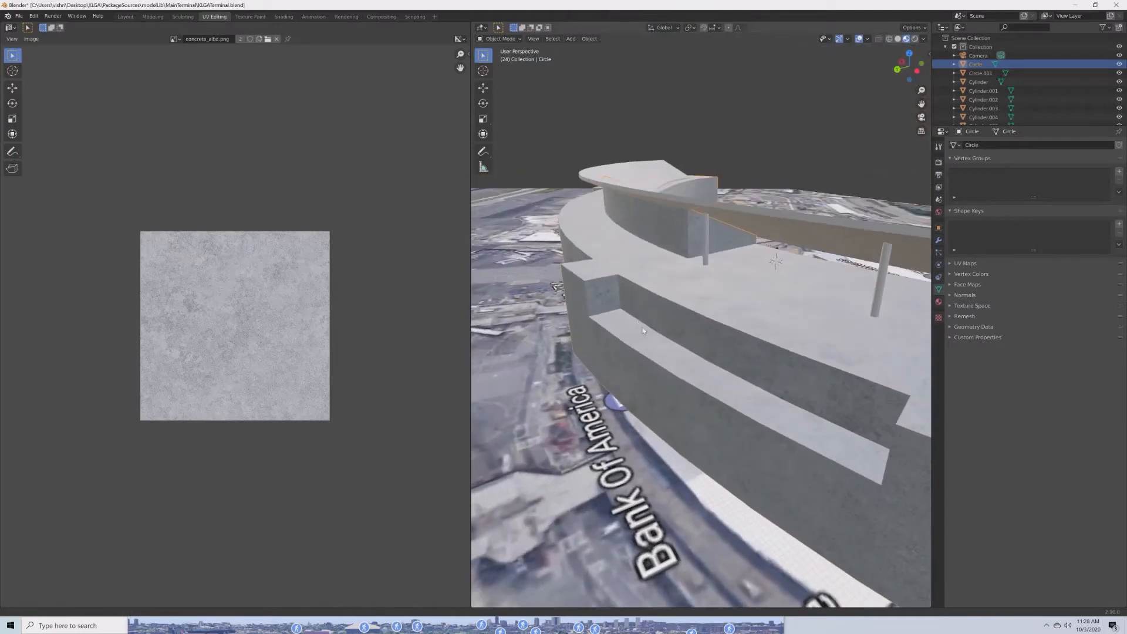
scroll(640, 318, "up", 6)
scroll(639, 319, "down", 4)
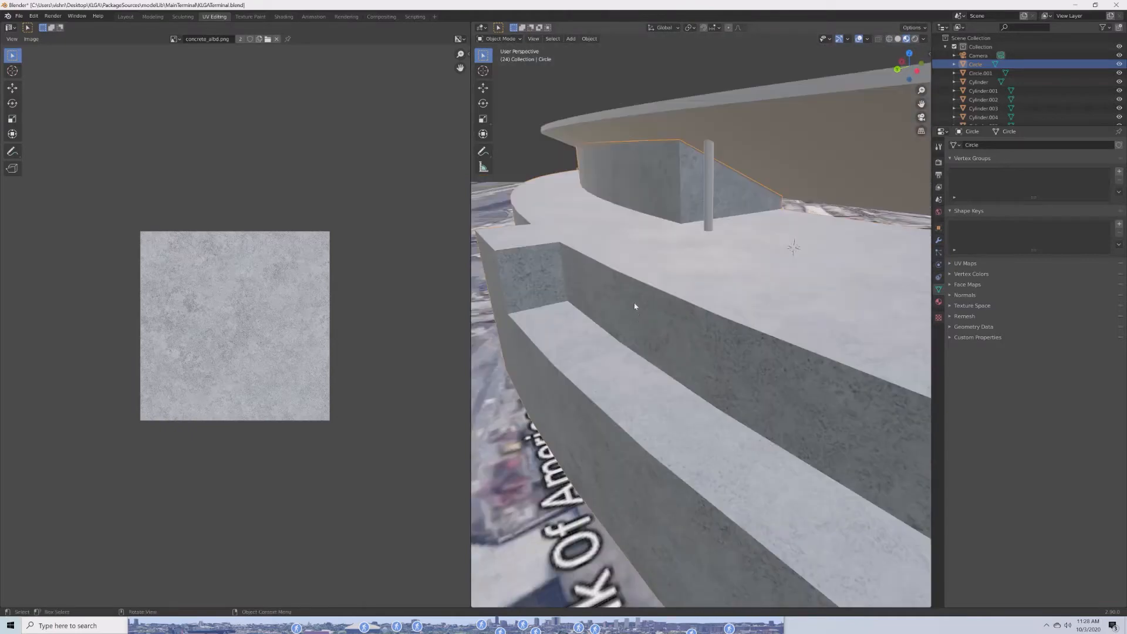
Scale the building's UV islands up slightly more for a finer concrete texture, and return to Object Mode.
middle_click_drag(635, 306, 813, 301)
key("Tab")
key("s")
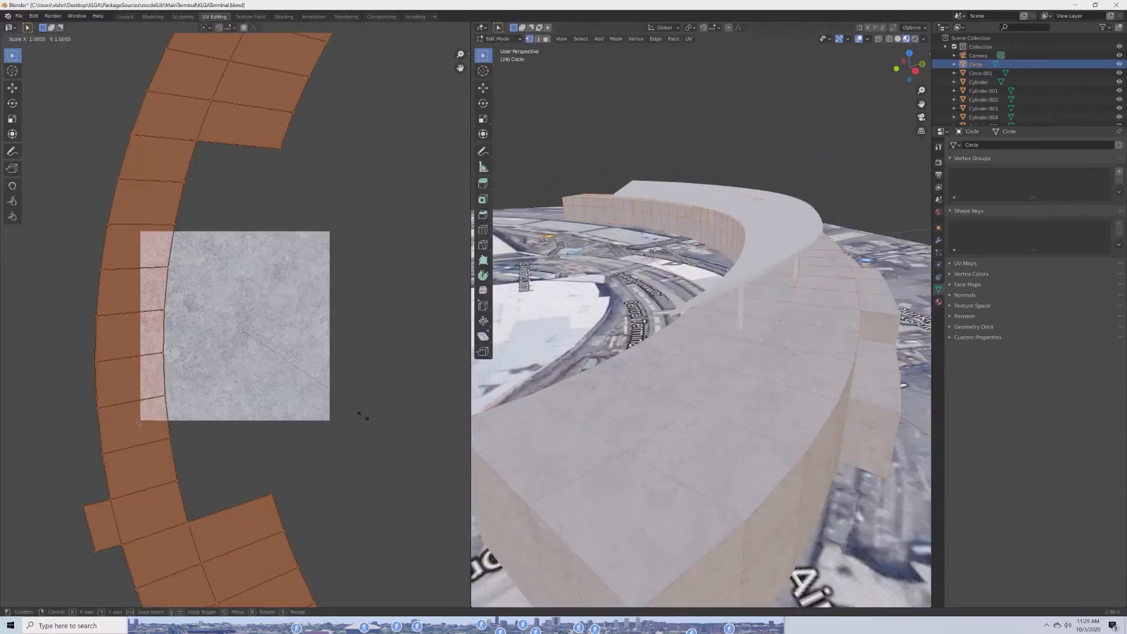
left_click(381, 427)
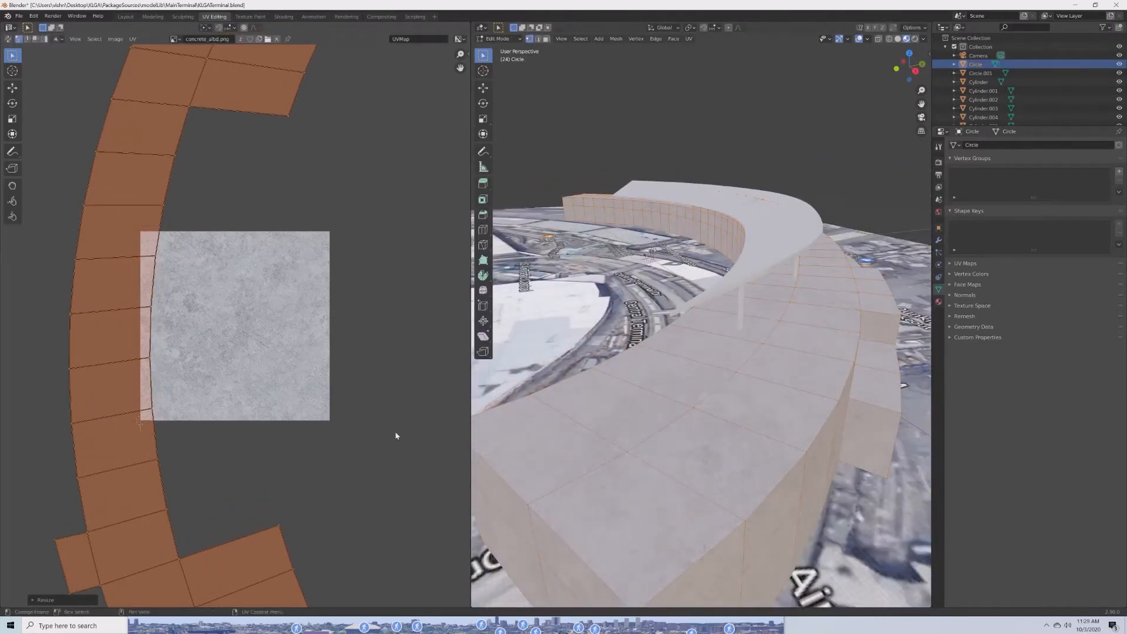
key("Tab")
Switch to Google Maps in Chrome and examine the terminal's flat roof and curved canopy in the 3D view.
left_click(439, 625)
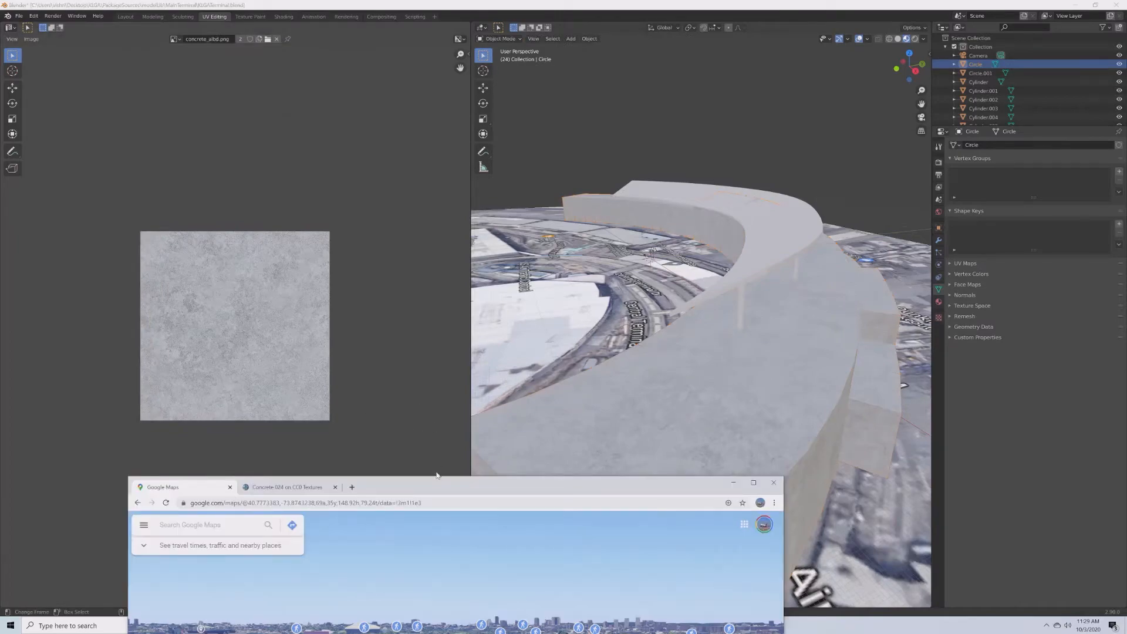
left_click_drag(436, 482, 446, 159)
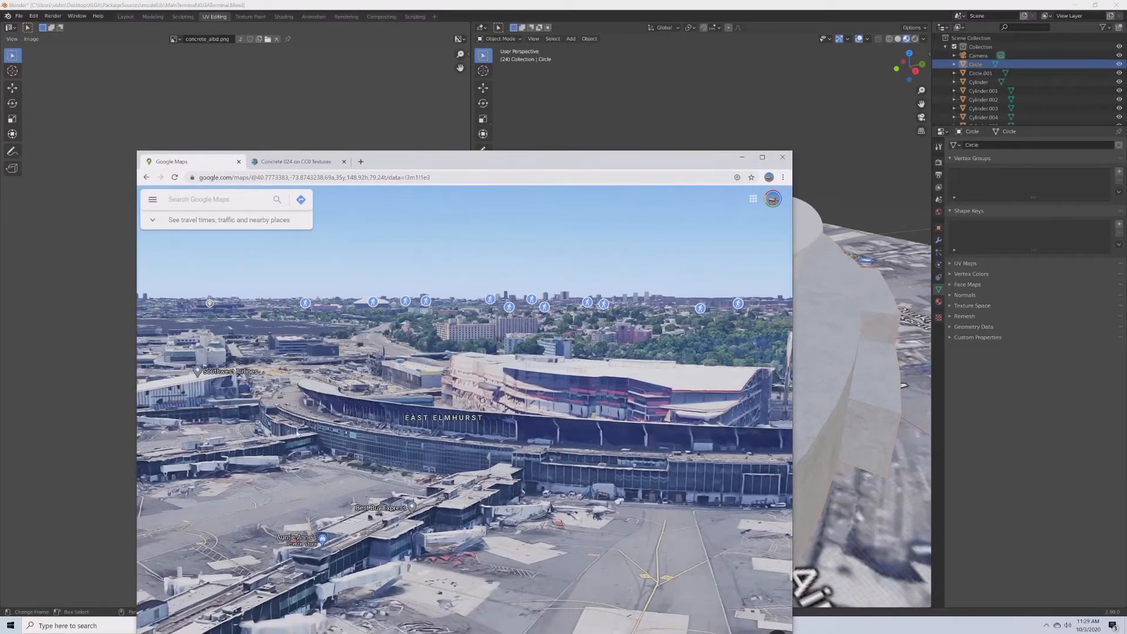
left_click_drag(297, 434, 376, 452, "ctrl")
scroll(385, 432, "up", 2)
scroll(419, 474, "up", 2)
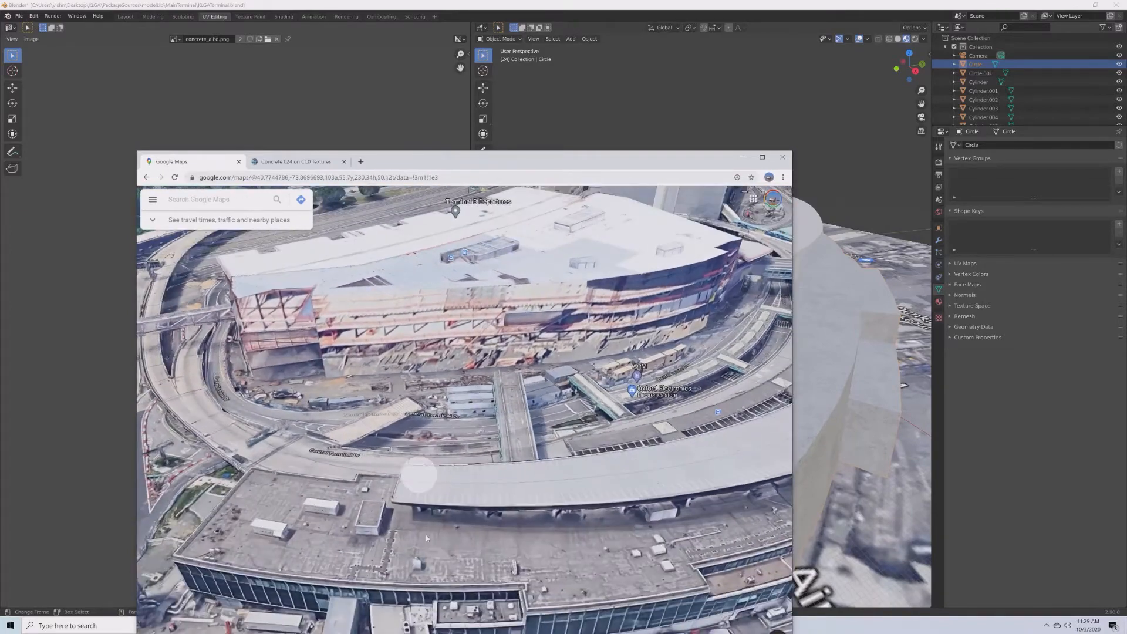
left_click_drag(455, 539, 322, 473)
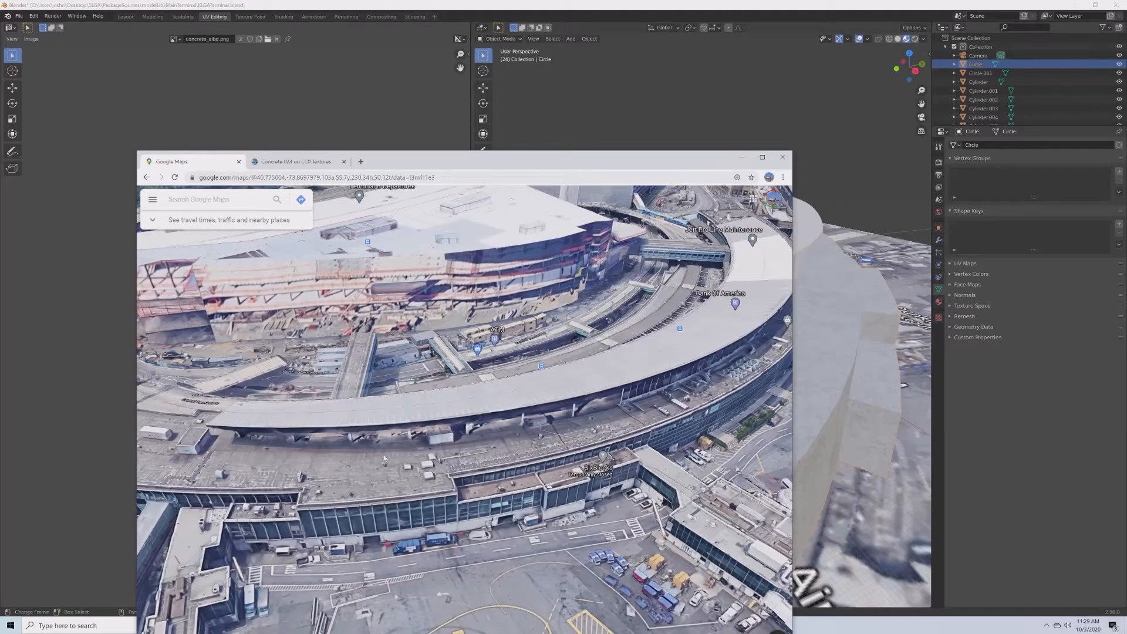
Return to Blender, put the terminal building in Edit Mode, and circle-select the flat roof faces at its near end.
left_click(803, 407)
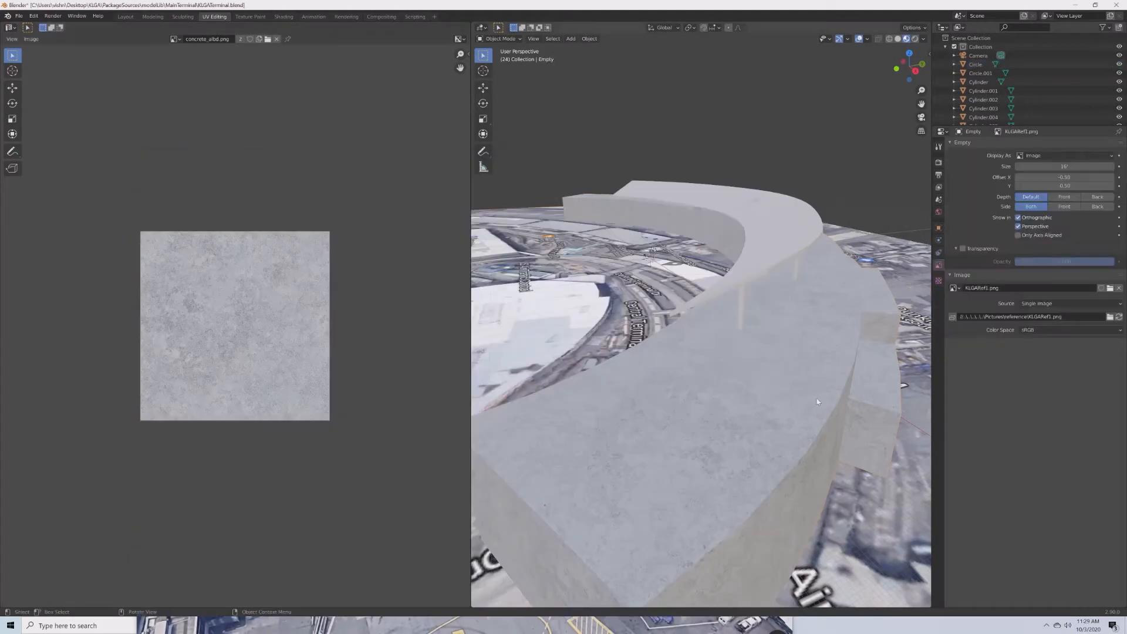
key("Tab")
key("alt+a")
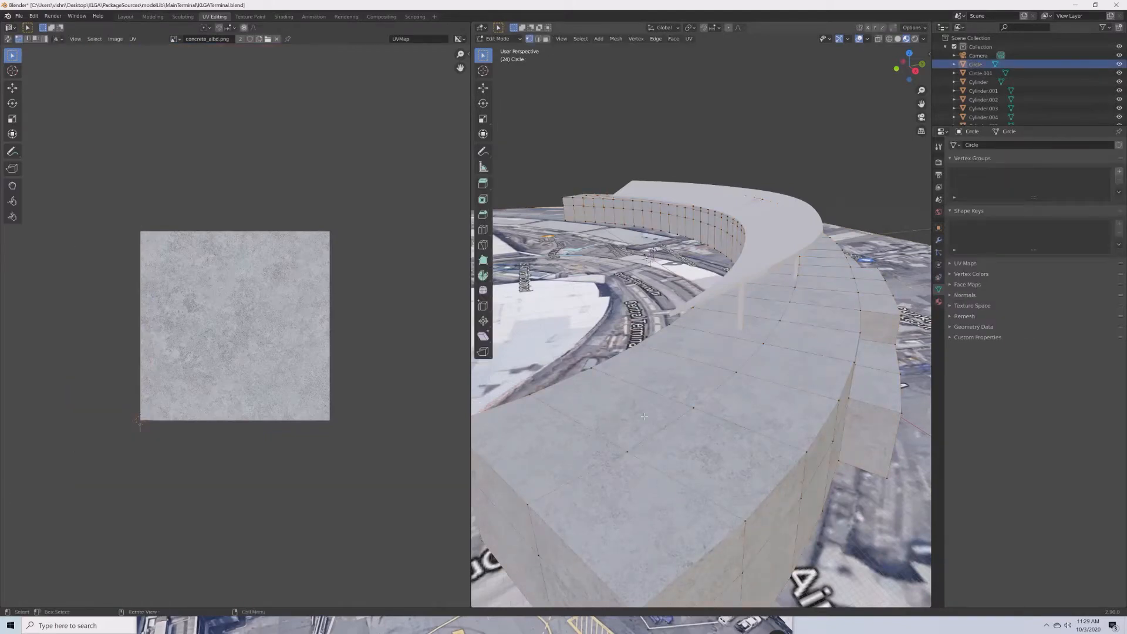
scroll(746, 413, "down", 4)
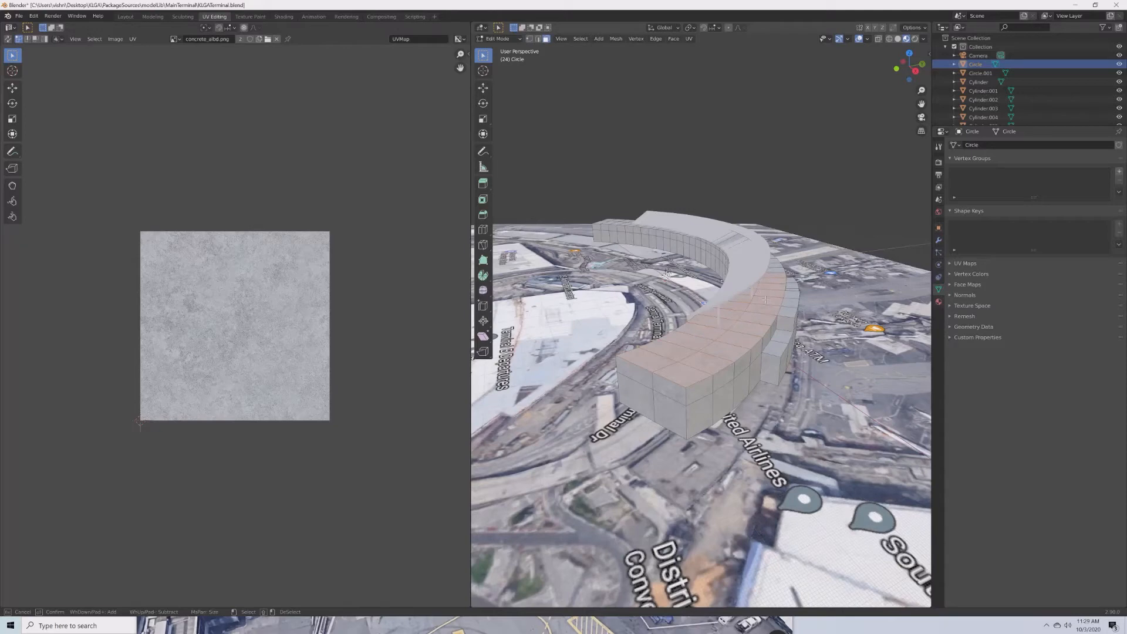
middle_click_drag(667, 274, 696, 260)
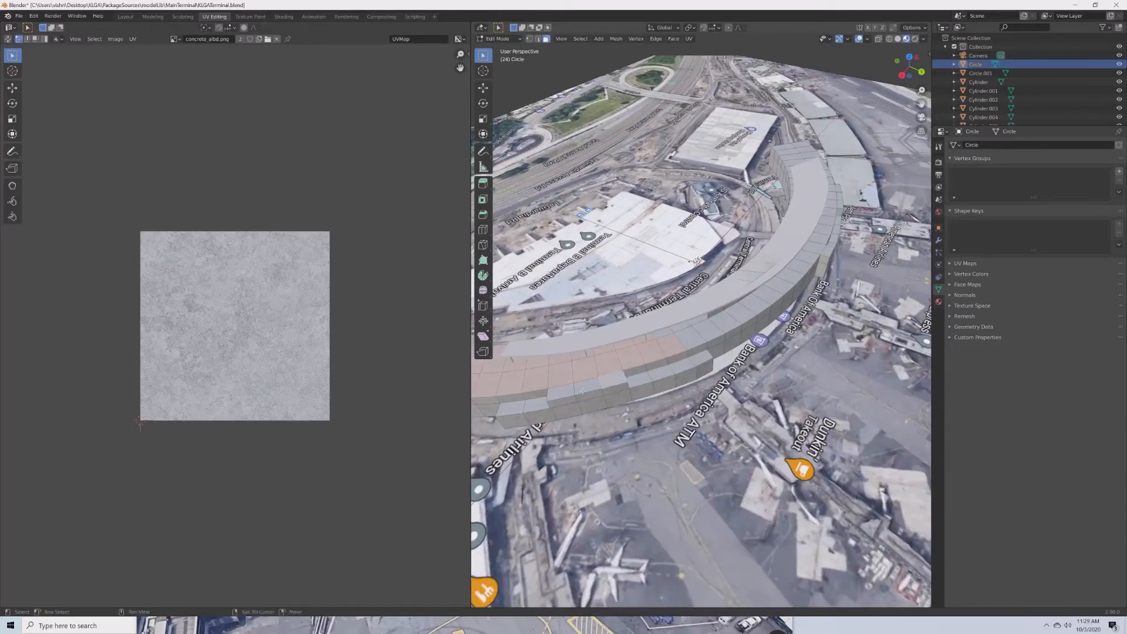
key("v")
key("c")
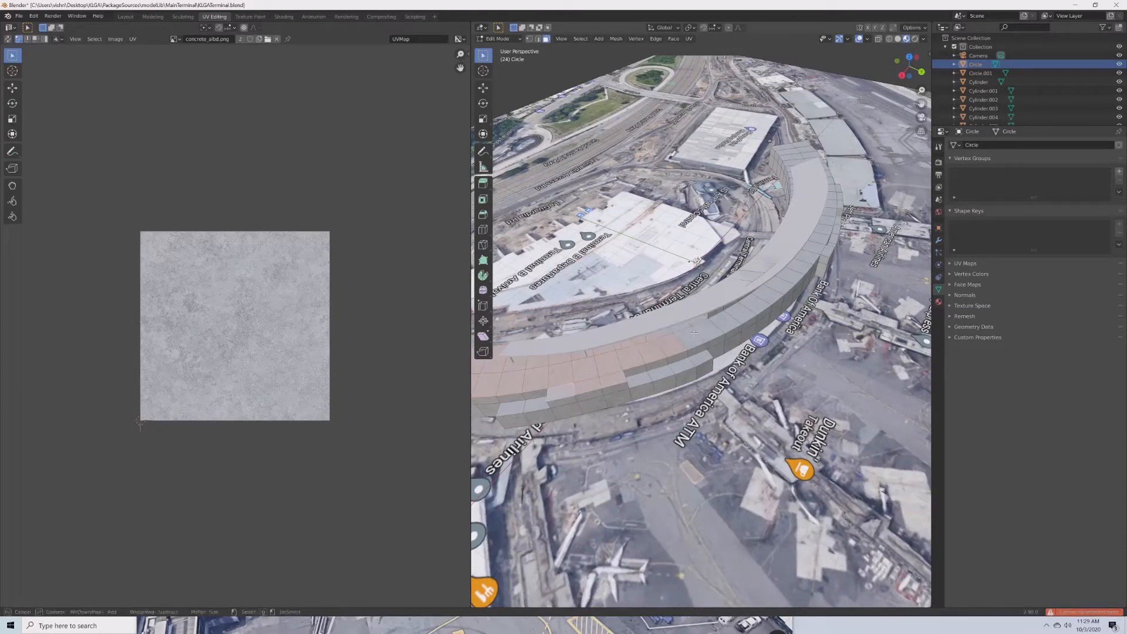
left_click_drag(676, 337, 690, 324)
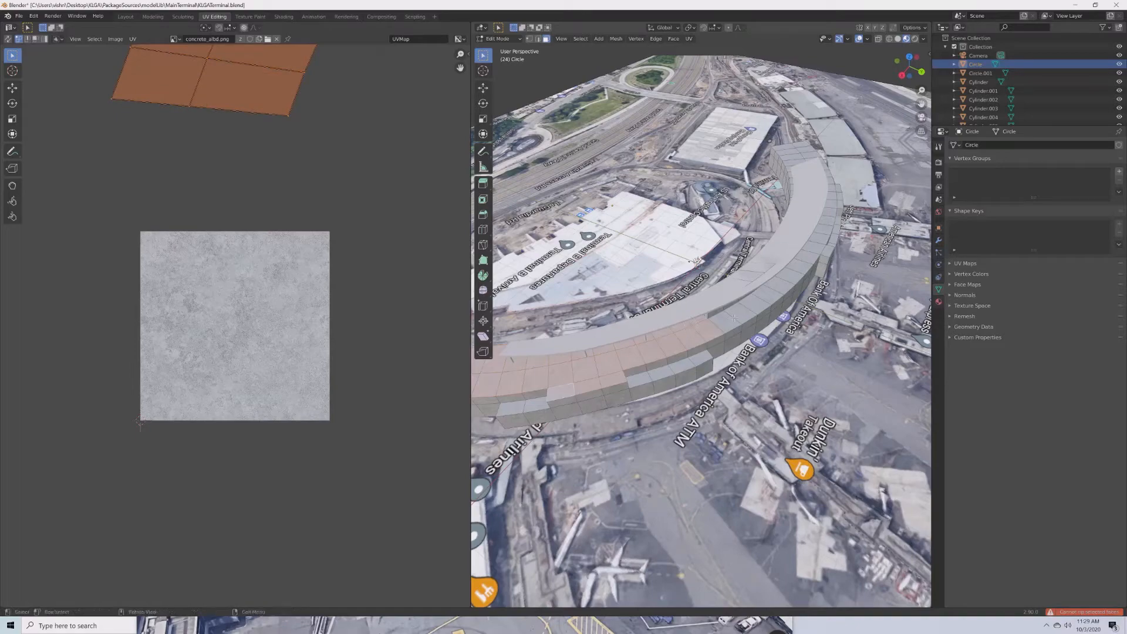
Add the remaining top-level roof faces around the curve to the far end to the selection, leaving out the lower ledges.
middle_click_drag(732, 314, 539, 263)
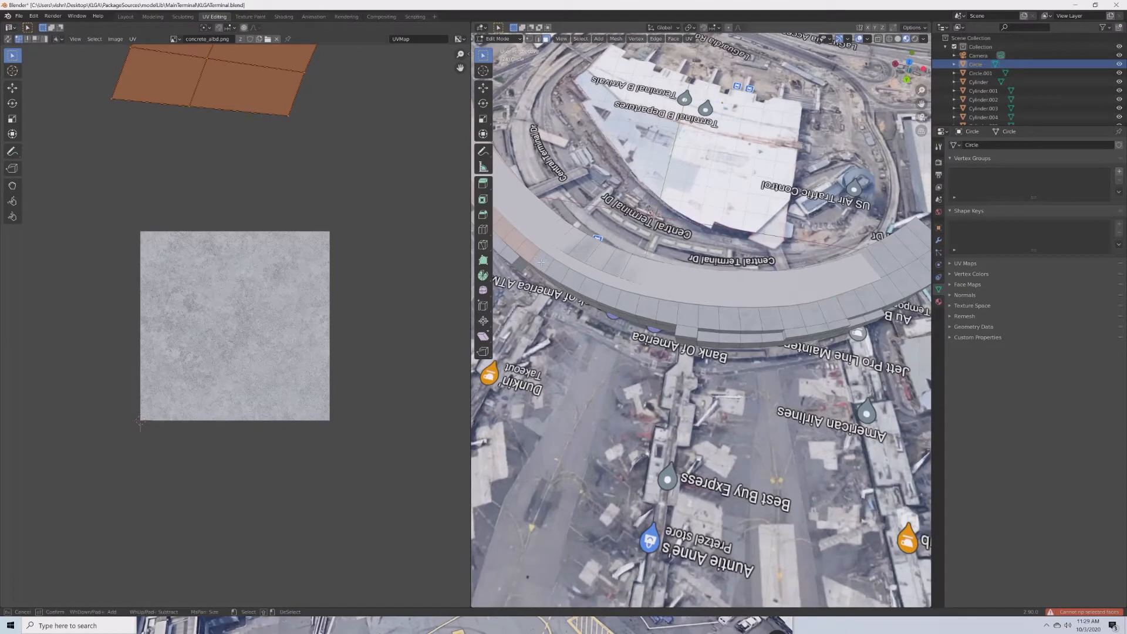
left_click_drag(541, 262, 744, 322)
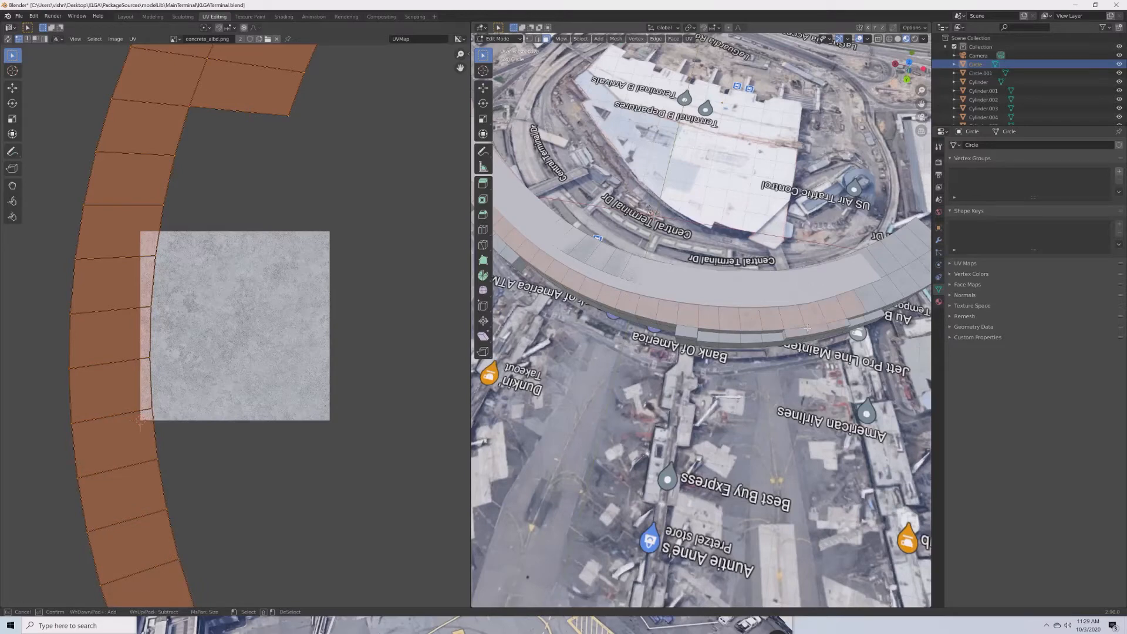
left_click_drag(709, 330, 694, 329)
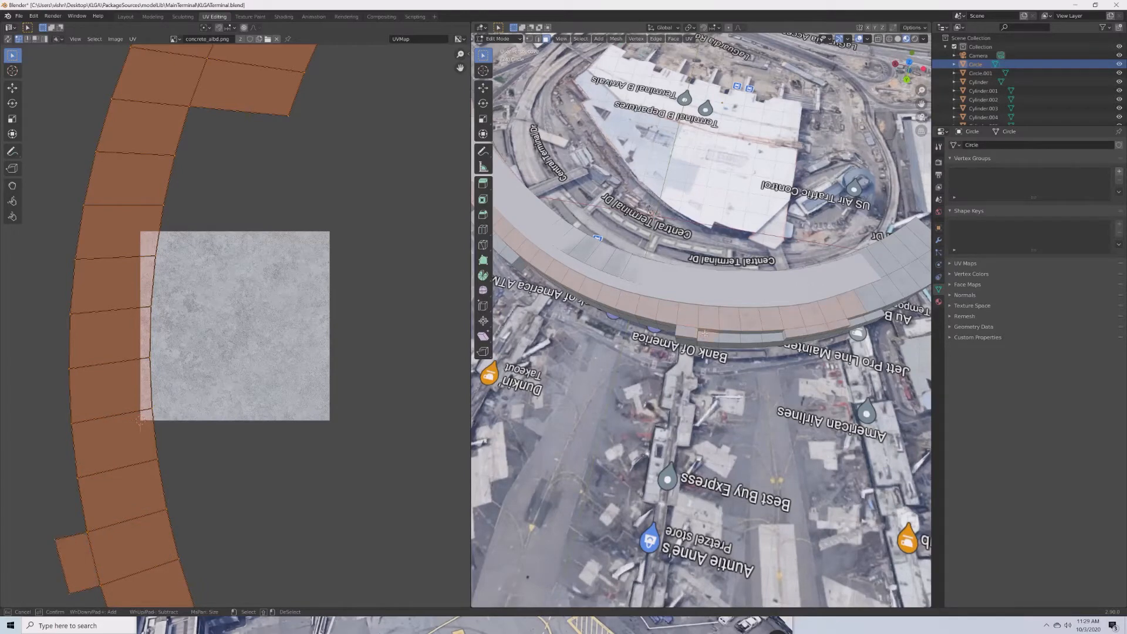
right_click(728, 373)
middle_click_drag(729, 372, 675, 302)
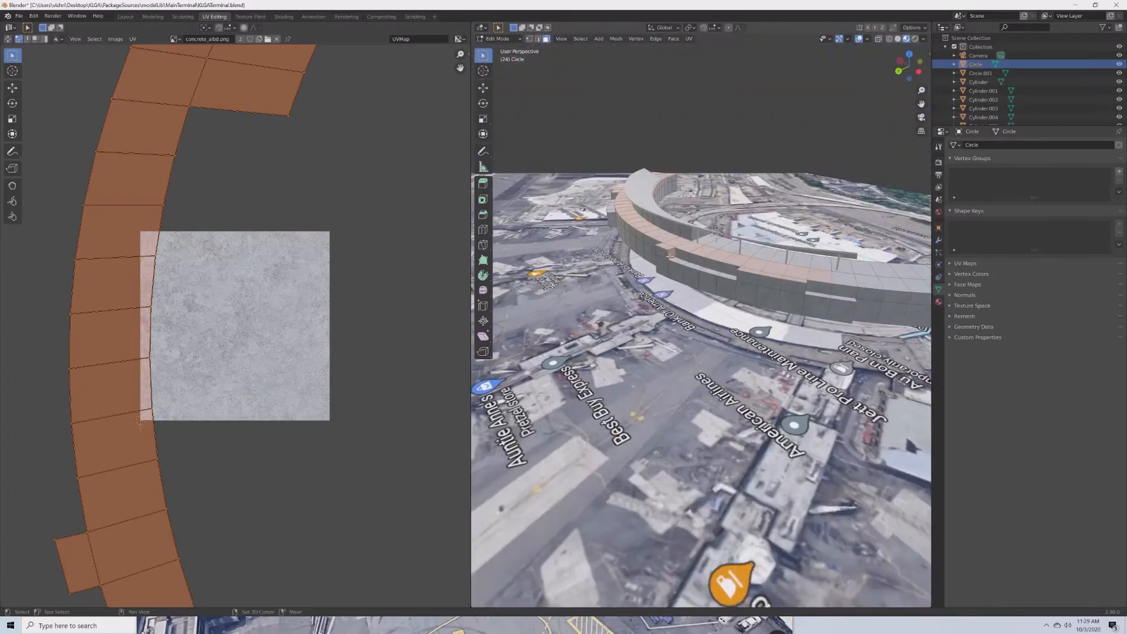
middle_click_drag(807, 346, 609, 353)
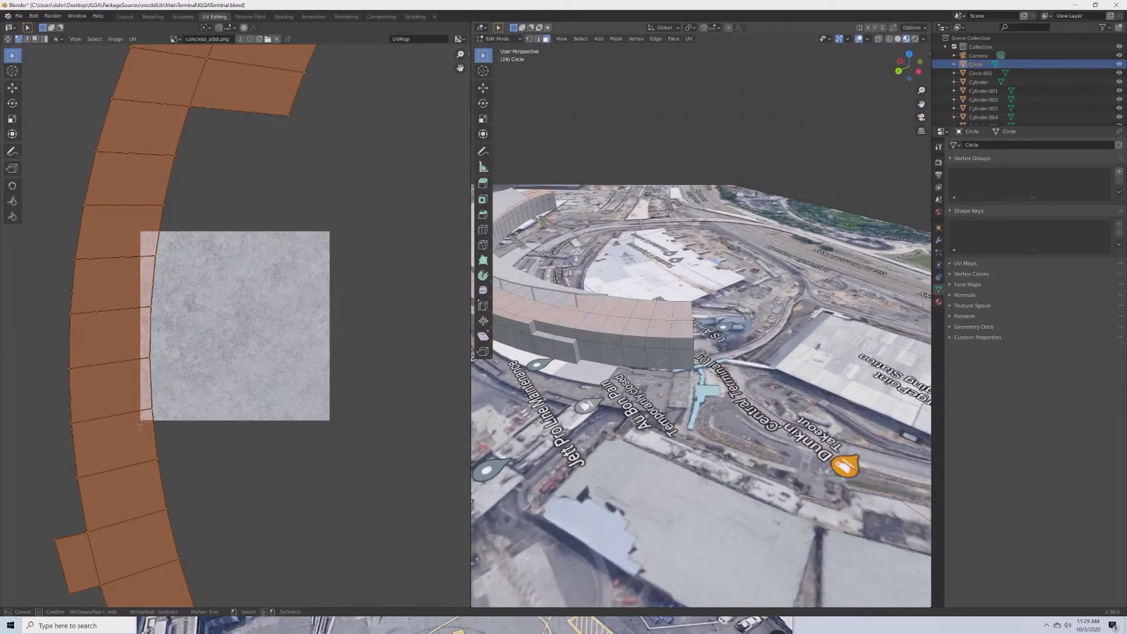
middle_click_drag(635, 358, 637, 313)
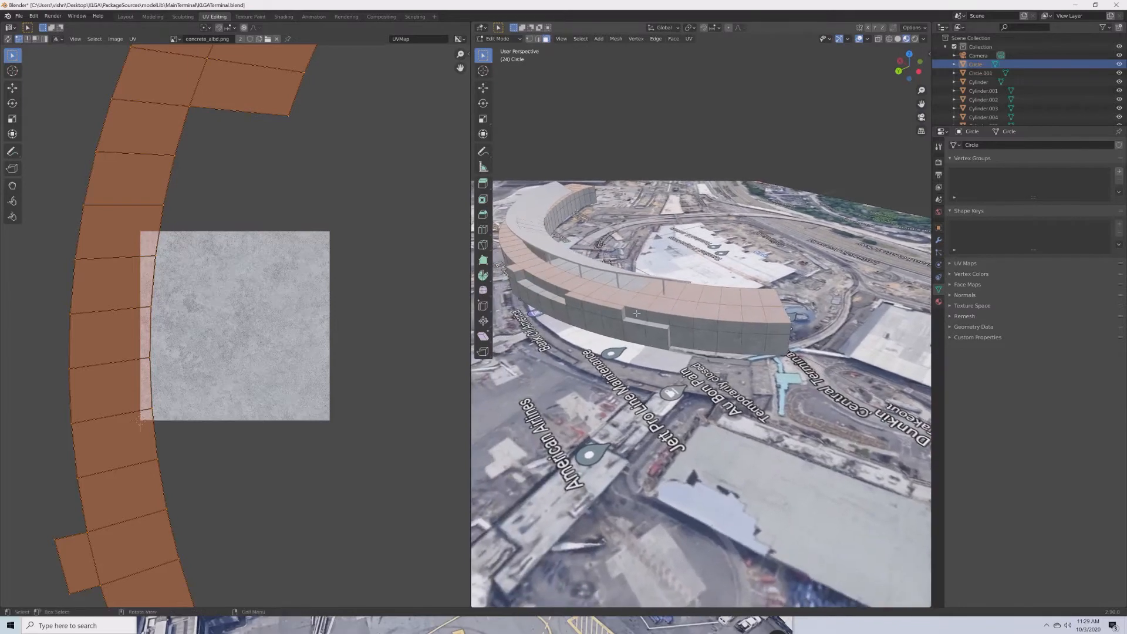
key("c")
left_click(560, 267)
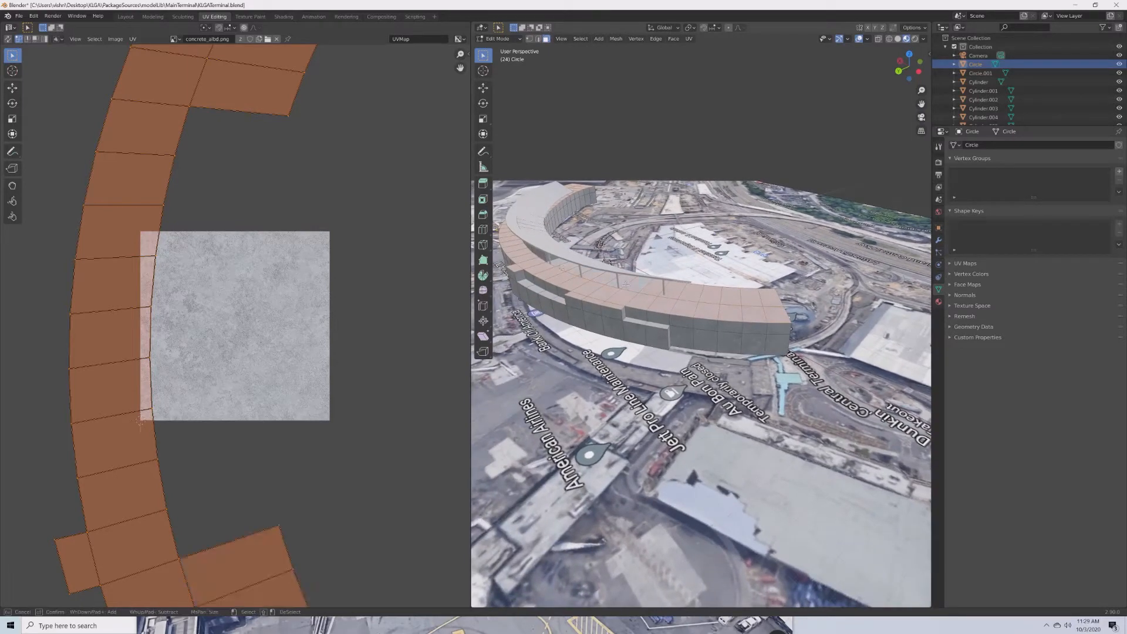
middle_click_drag(718, 406, 784, 366)
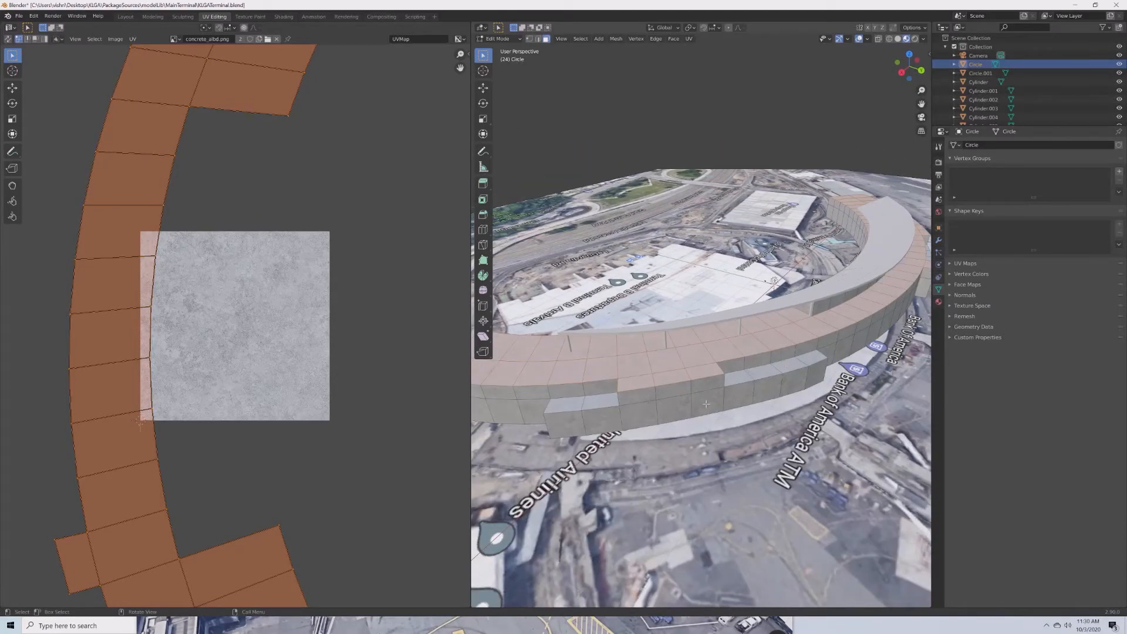
mouse_move(706, 404)
middle_mouse_down()
mouse_move(735, 399)
mouse_move(720, 408)
middle_mouse_up()
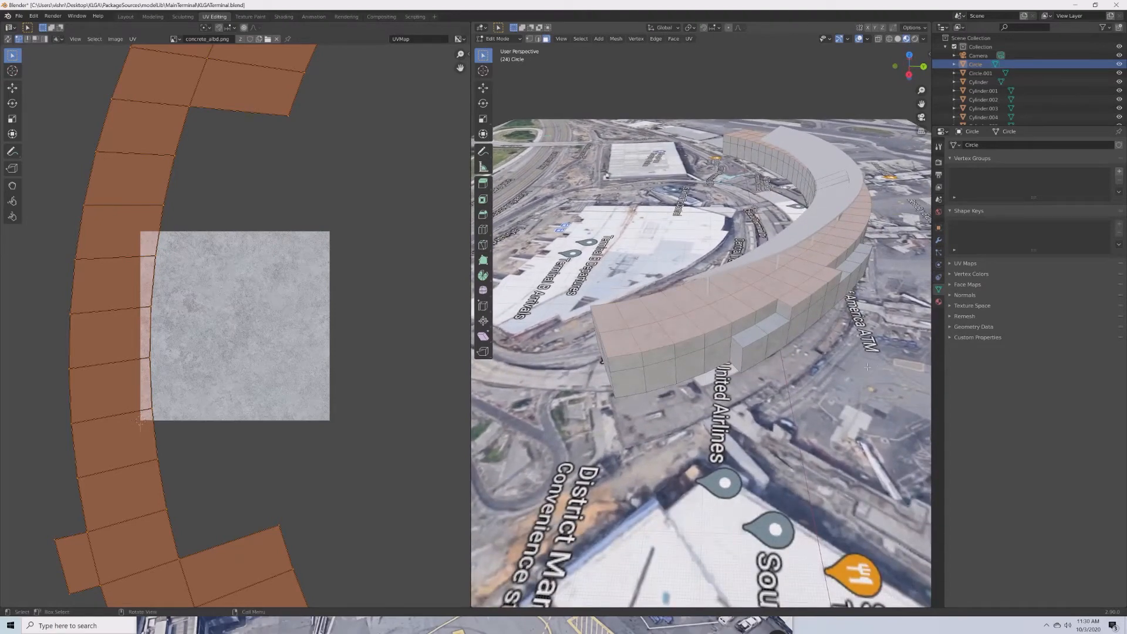
Enable the Screencast Keys overlay in the 3D viewport and start animation playback.
key("n")
left_click(927, 111)
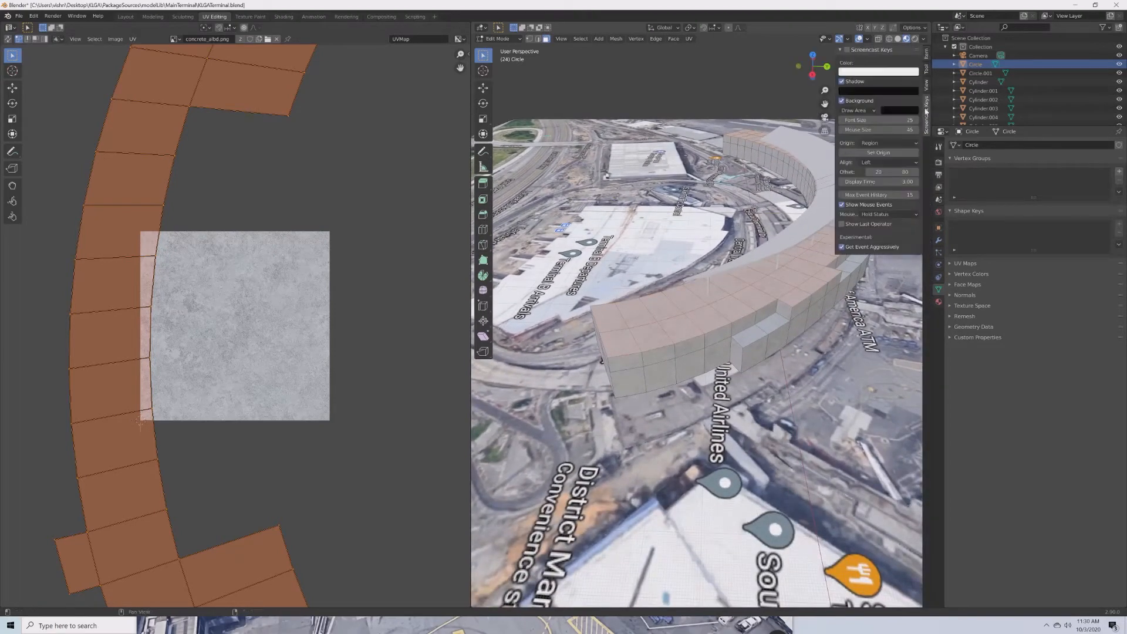
left_click(839, 53)
scroll(728, 267, "down", 6)
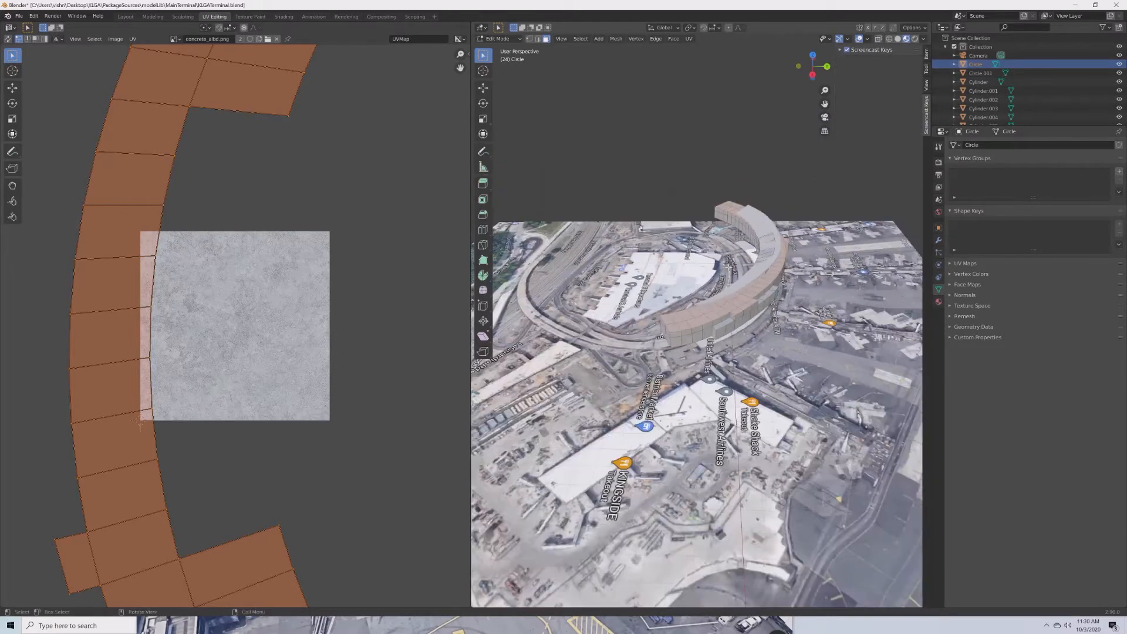
key("space")
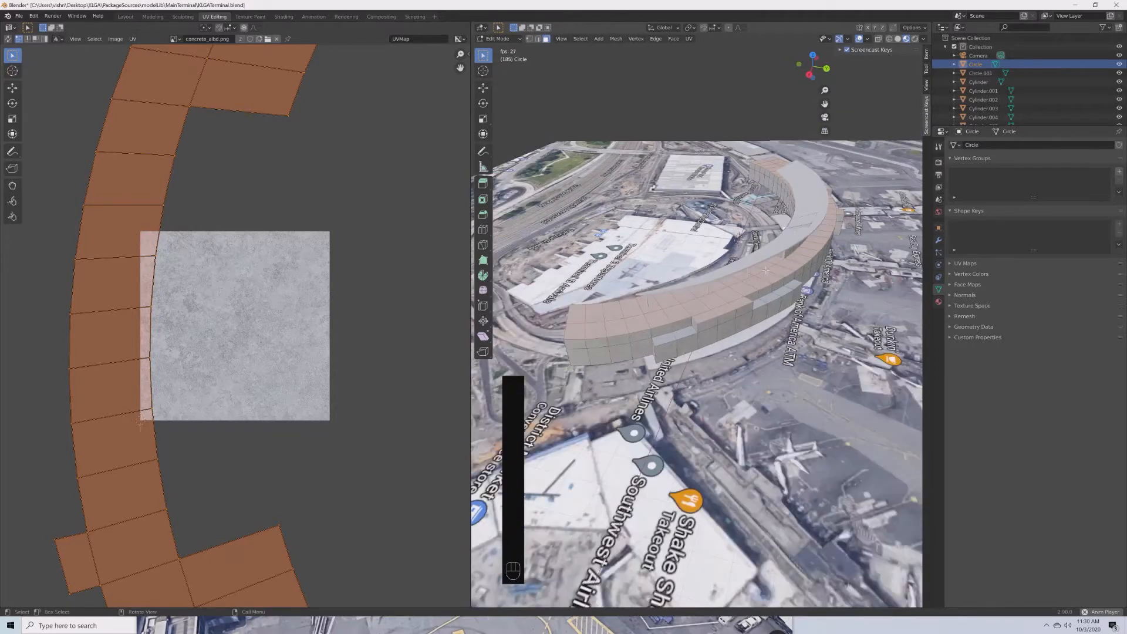
Inset the selected roof faces slightly to leave a narrow border along the roof edge.
key("i")
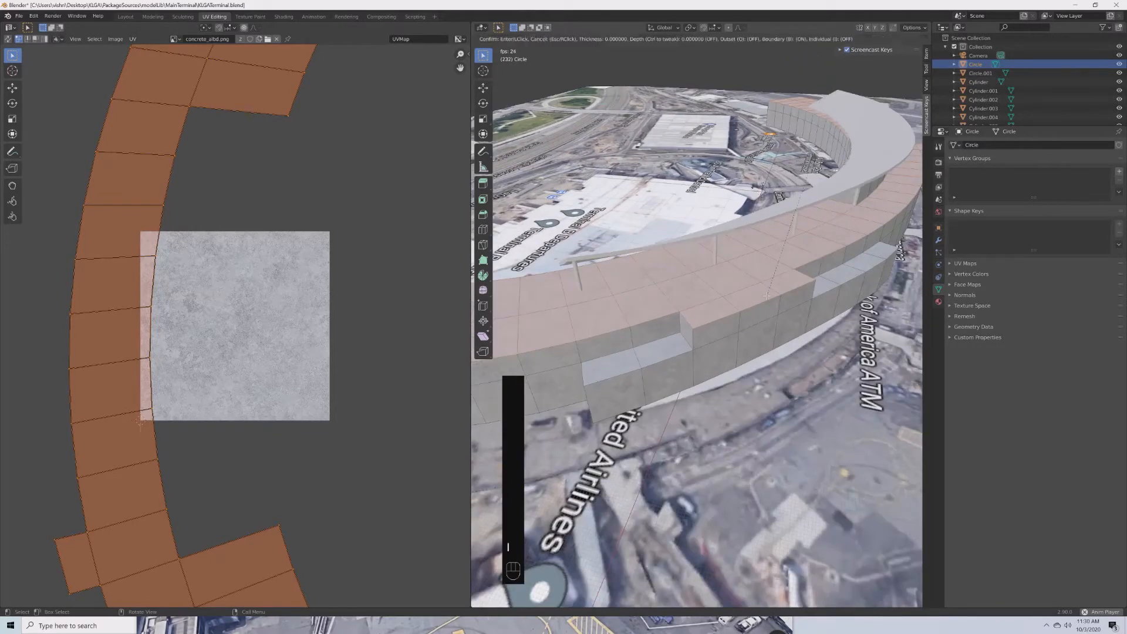
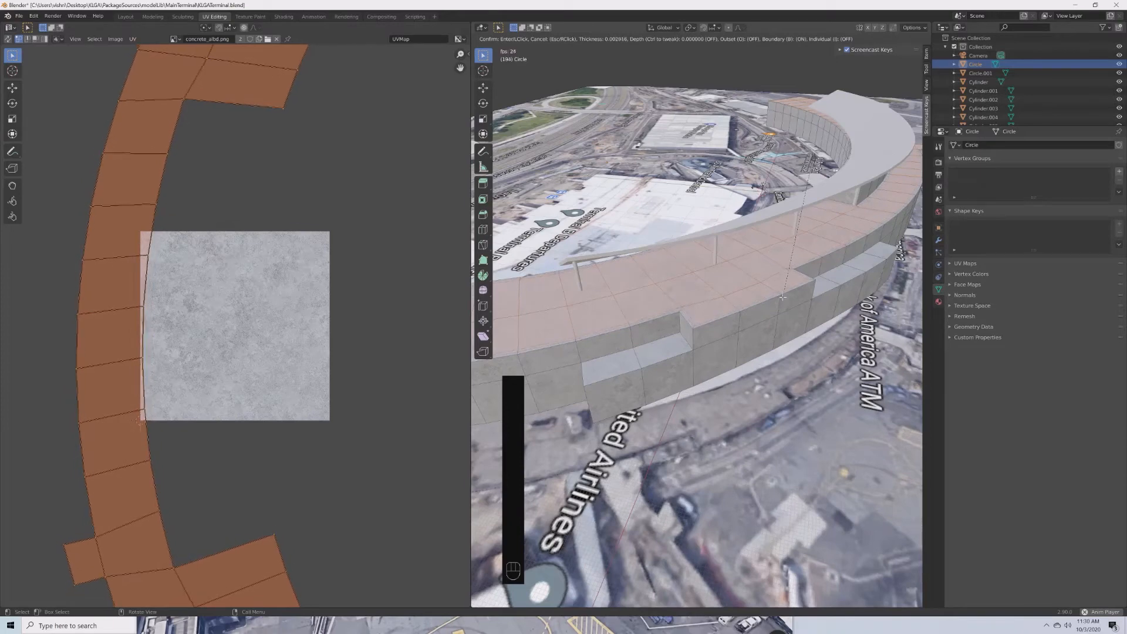
left_click(782, 298)
middle_click_drag(782, 298, 779, 310)
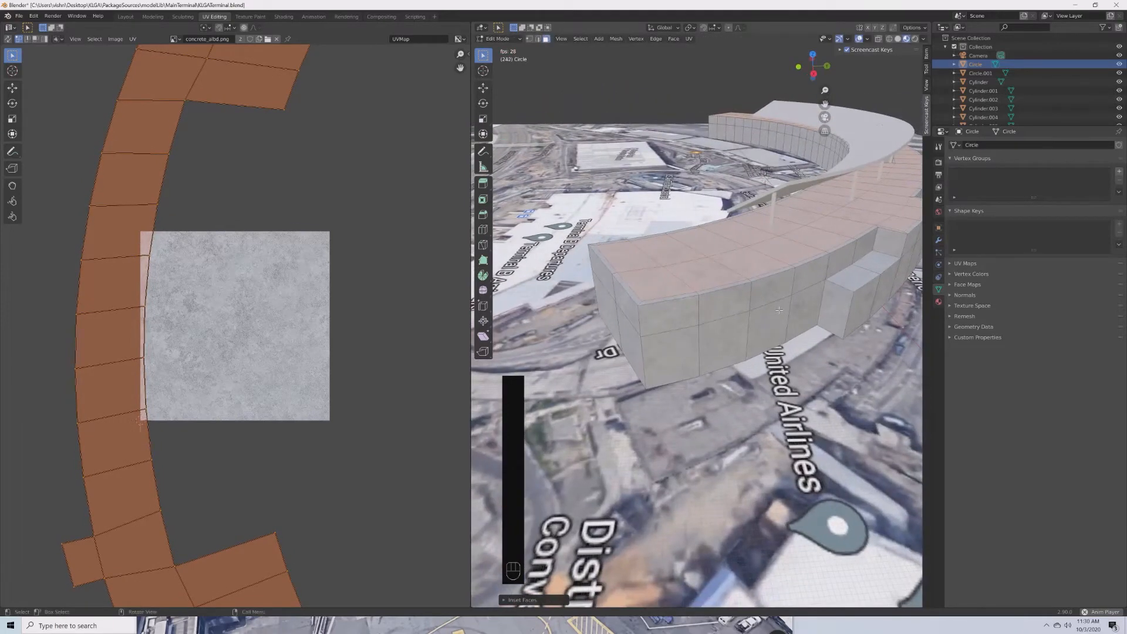
Extrude the inset roof faces slightly downward to form a low parapet, and check it in Object Mode.
key("e")
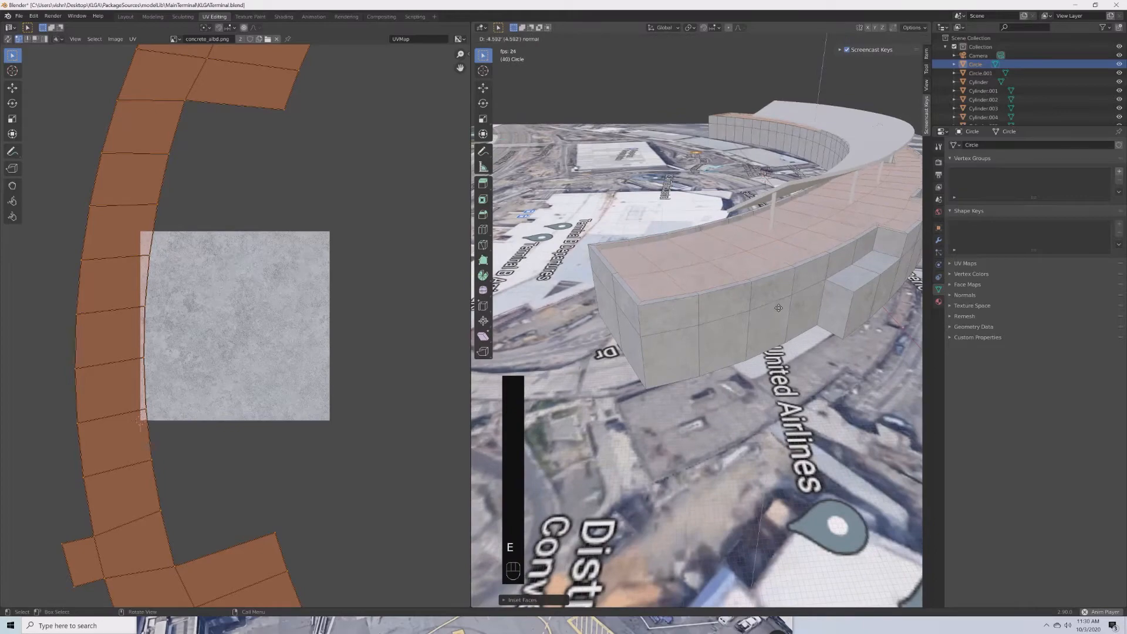
left_click(780, 308)
key("Tab")
middle_click_drag(780, 308, 788, 335)
scroll(597, 319, "up", 3)
key("Tab")
scroll(597, 318, "down", 3)
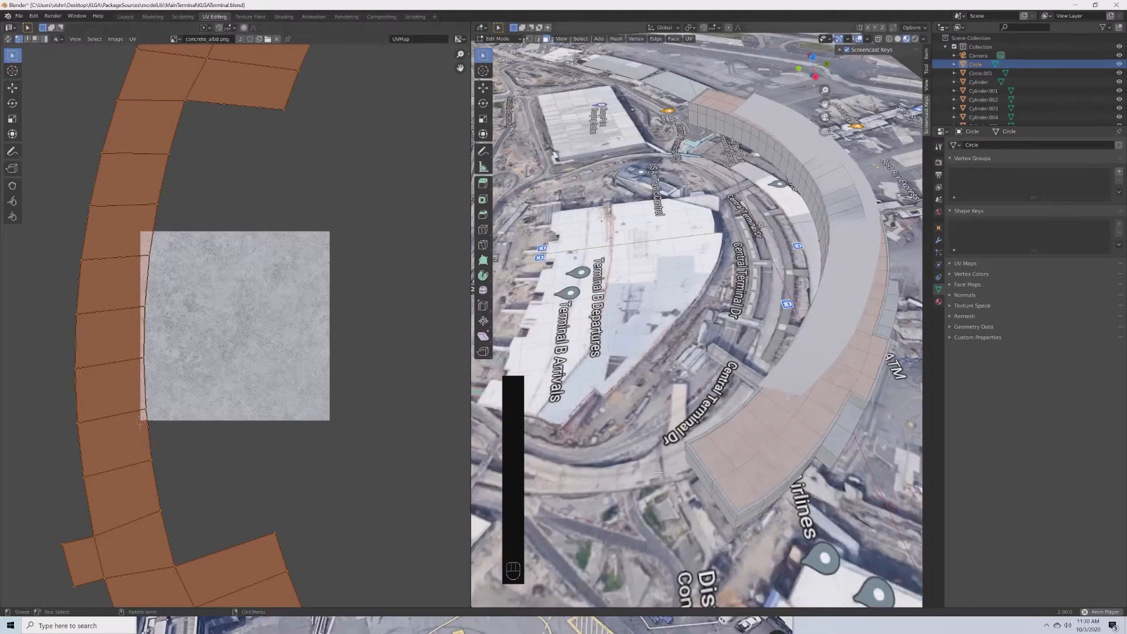
Check the roof in Google Maps, return to Blender, and assign the recessed roof faces to a new second material slot.
key("alt+Tab")
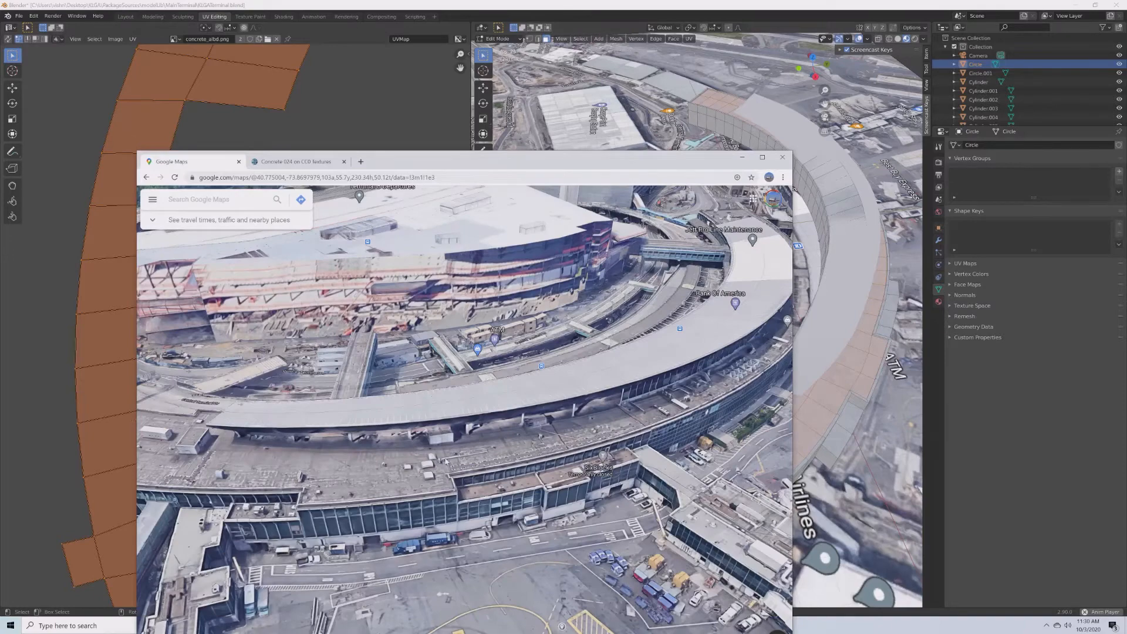
left_click(39, 408)
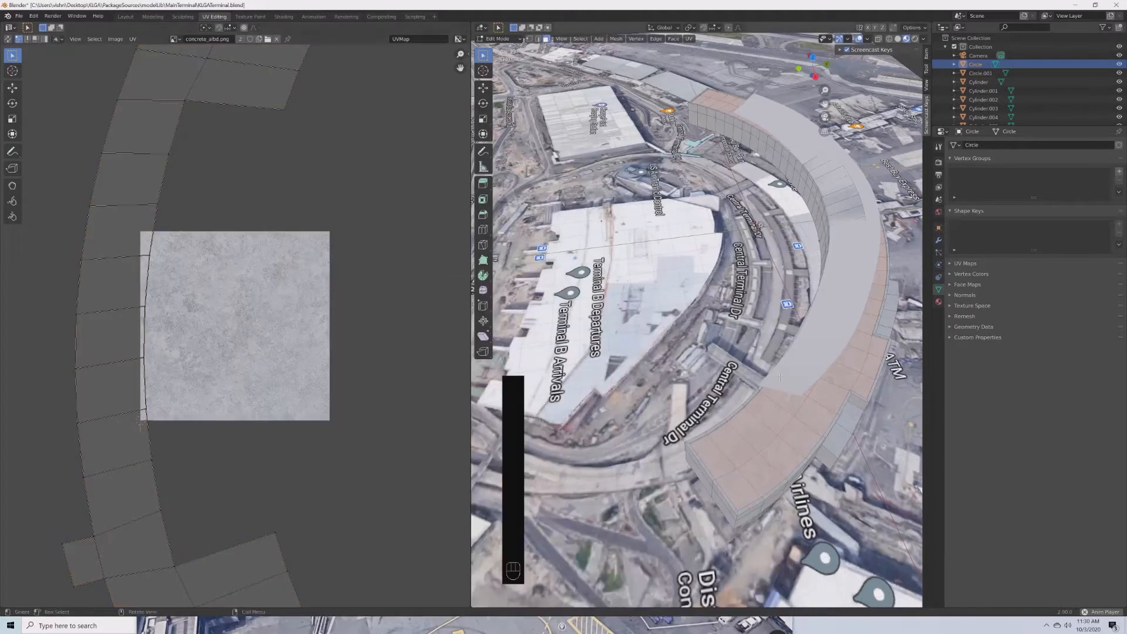
left_click(938, 301)
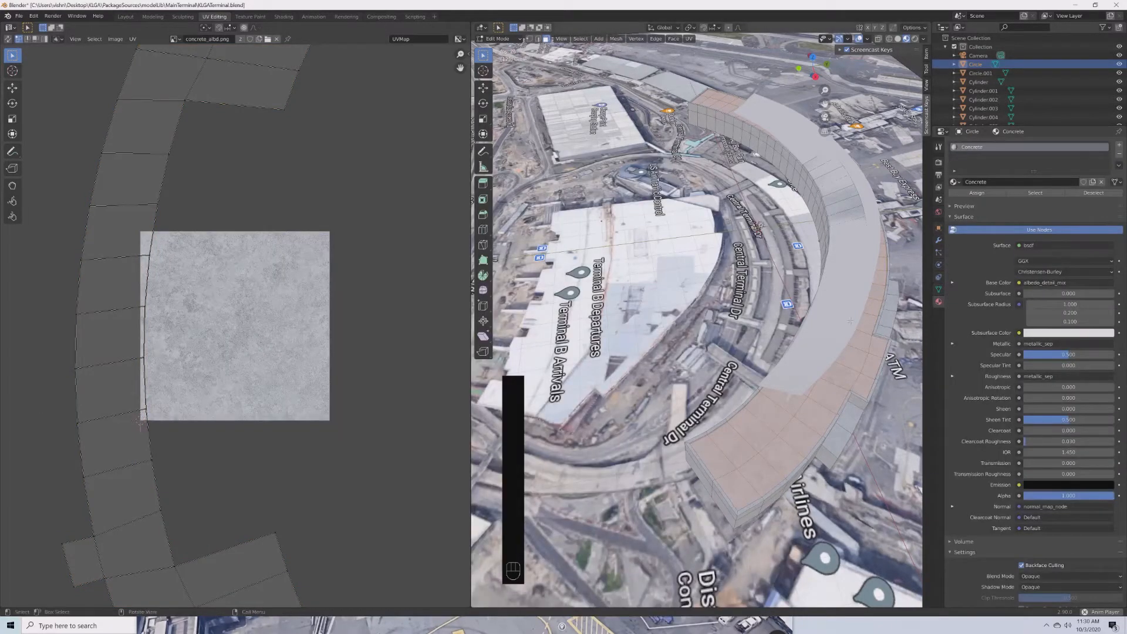
left_click(1119, 146)
left_click(980, 212)
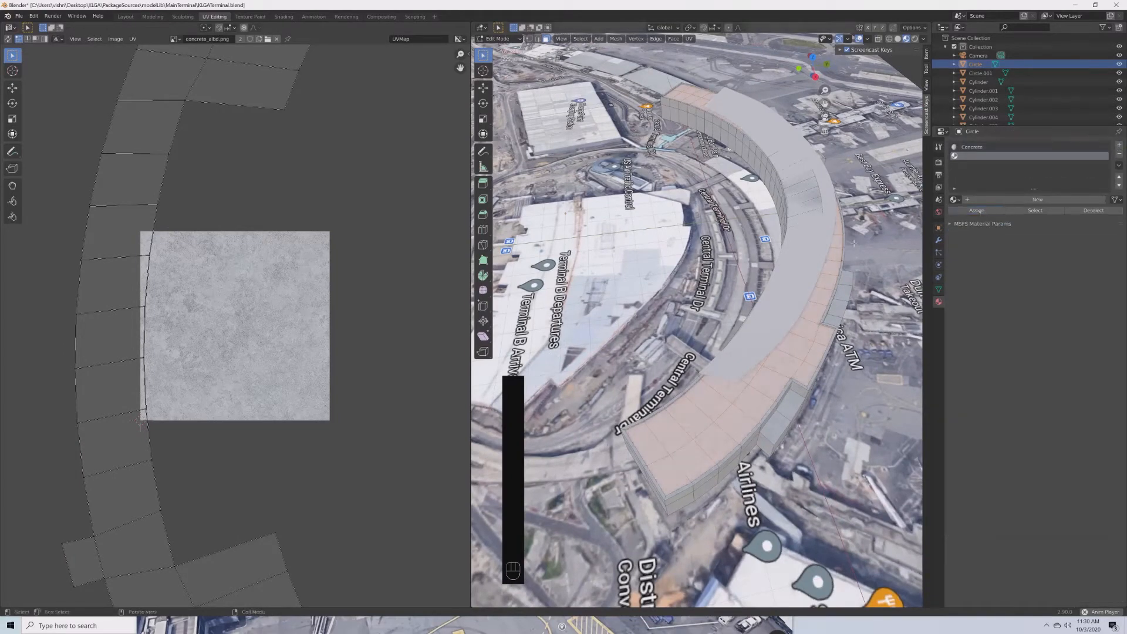
Deselect and reselect the faces of the second material slot to verify which faces are assigned to it.
left_click(1049, 212)
left_click(1082, 212)
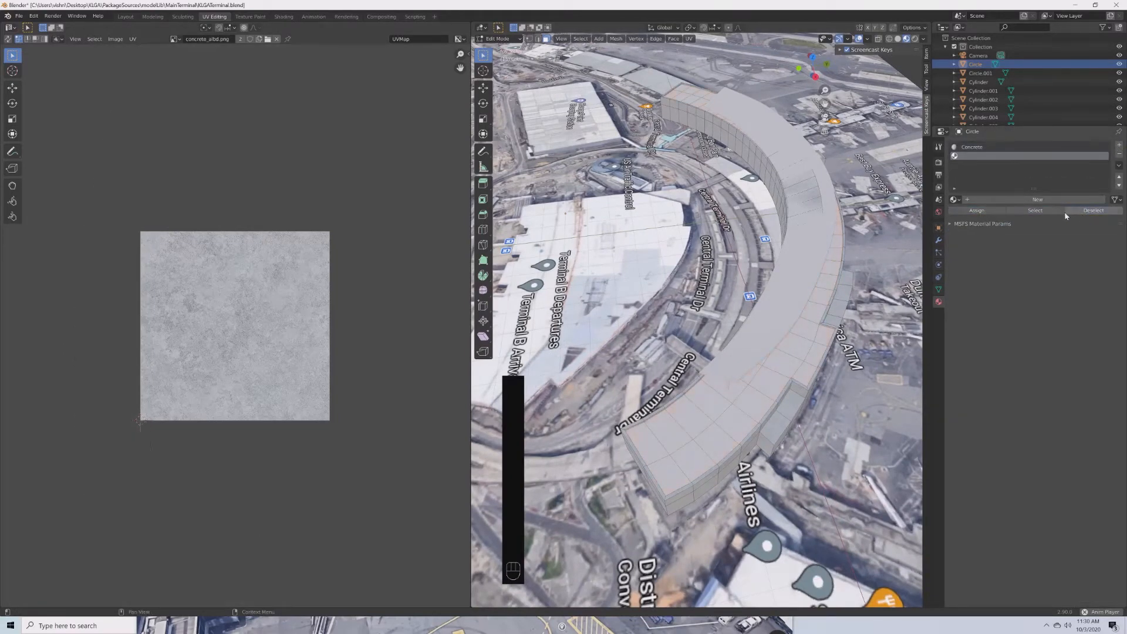
left_click(1054, 212)
left_click(1088, 212)
left_click(1059, 212)
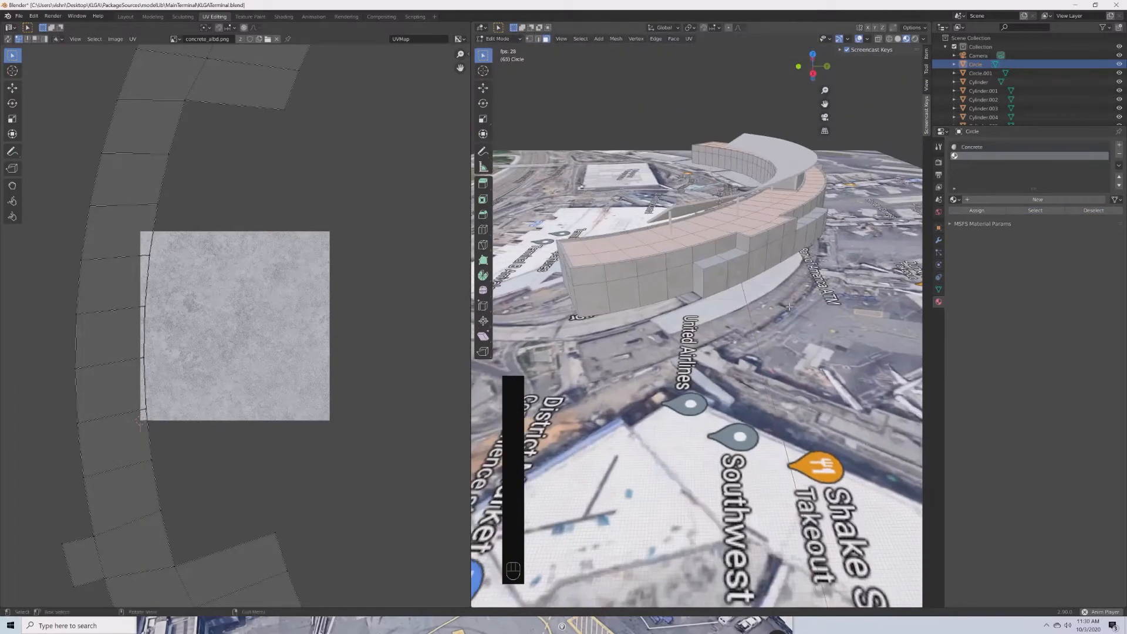
Put the existing Concrete material in the roof's slot and make it an independent copy.
left_click(1067, 200)
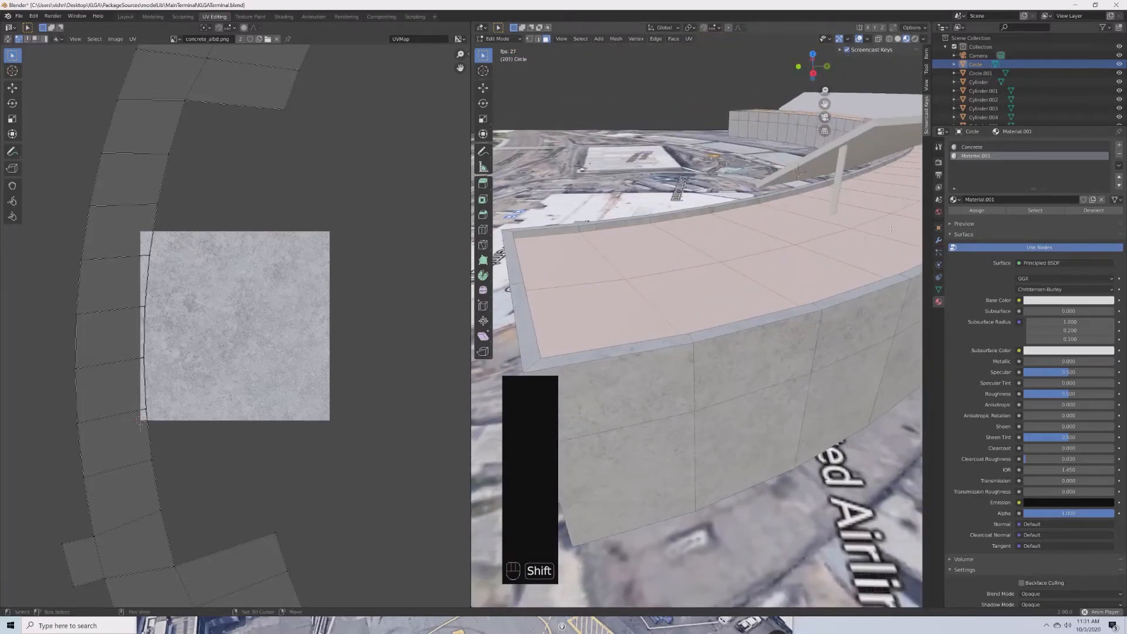
left_click(956, 200)
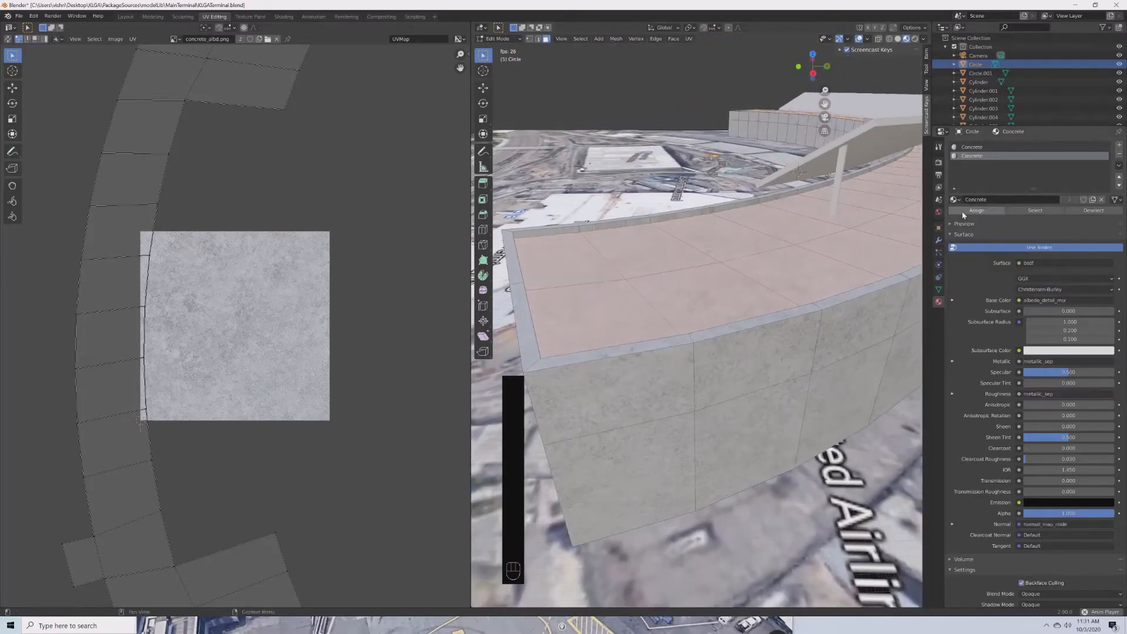
left_click(987, 217)
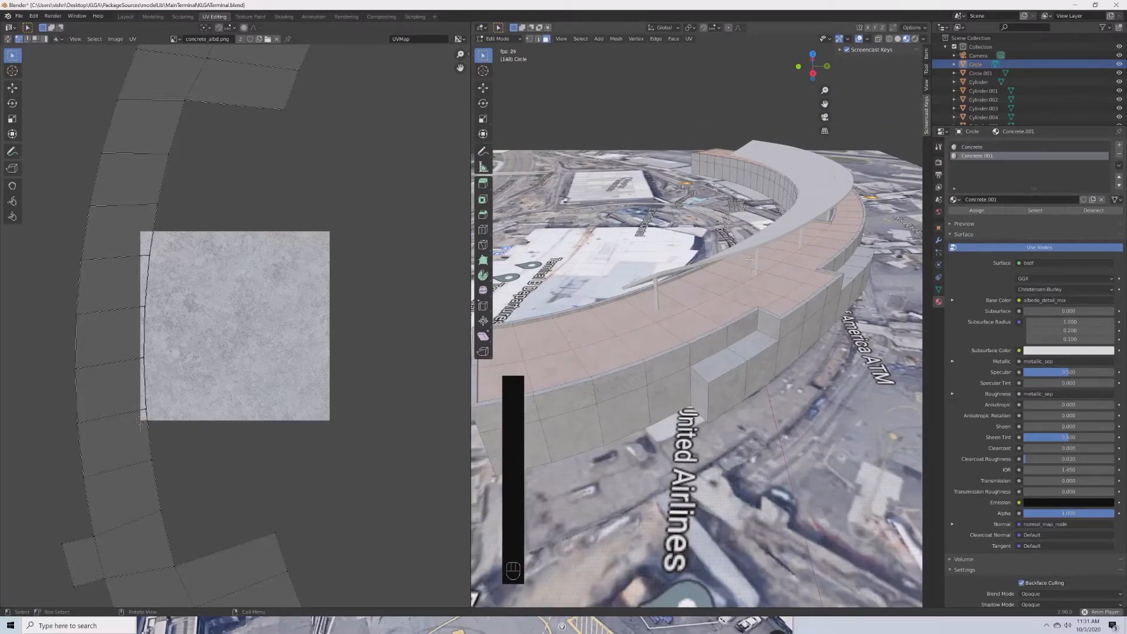
Darken the albedo colour multiplier of the copied concrete material to a neutral grey in its MSFS parameters and inspect the roof.
scroll(1067, 477, "down", 4)
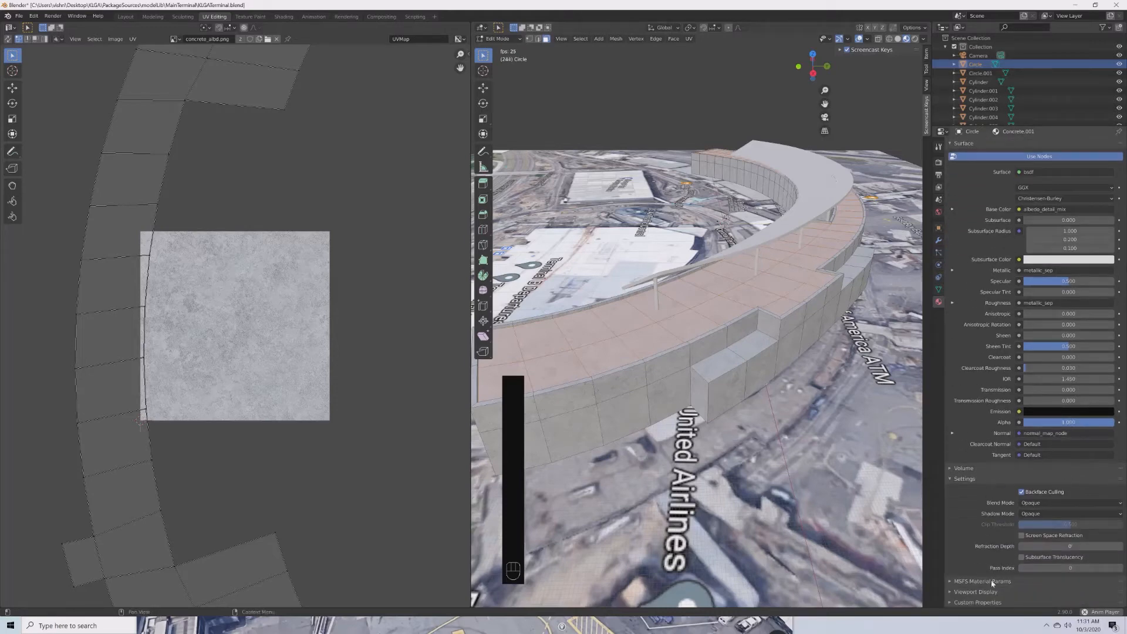
left_click(993, 581)
scroll(1049, 411, "down", 10)
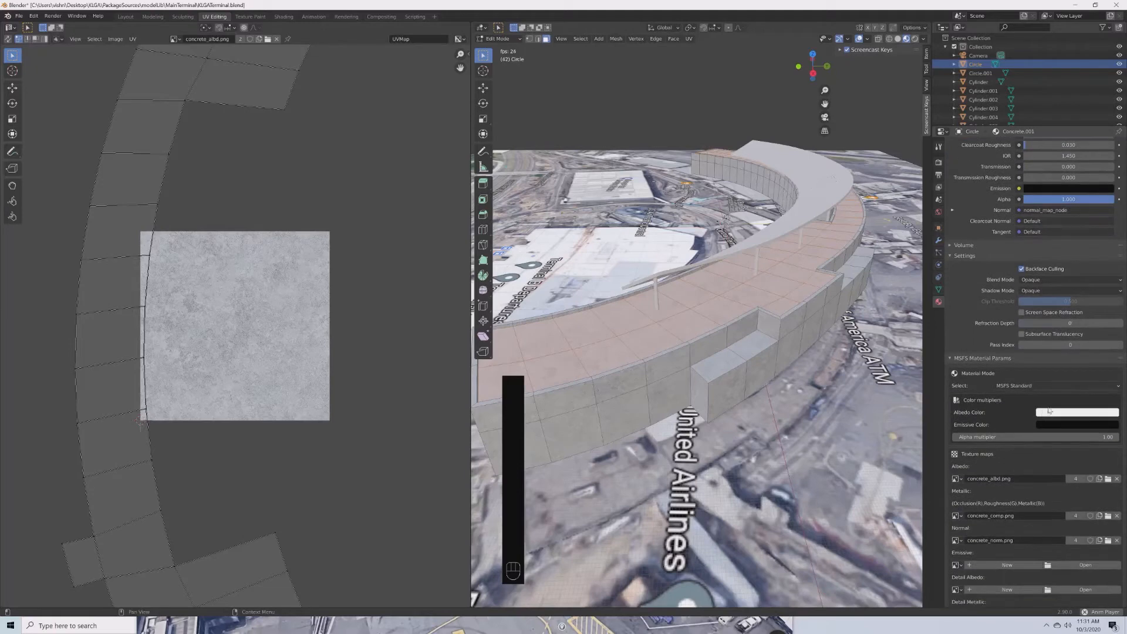
left_click(1088, 424)
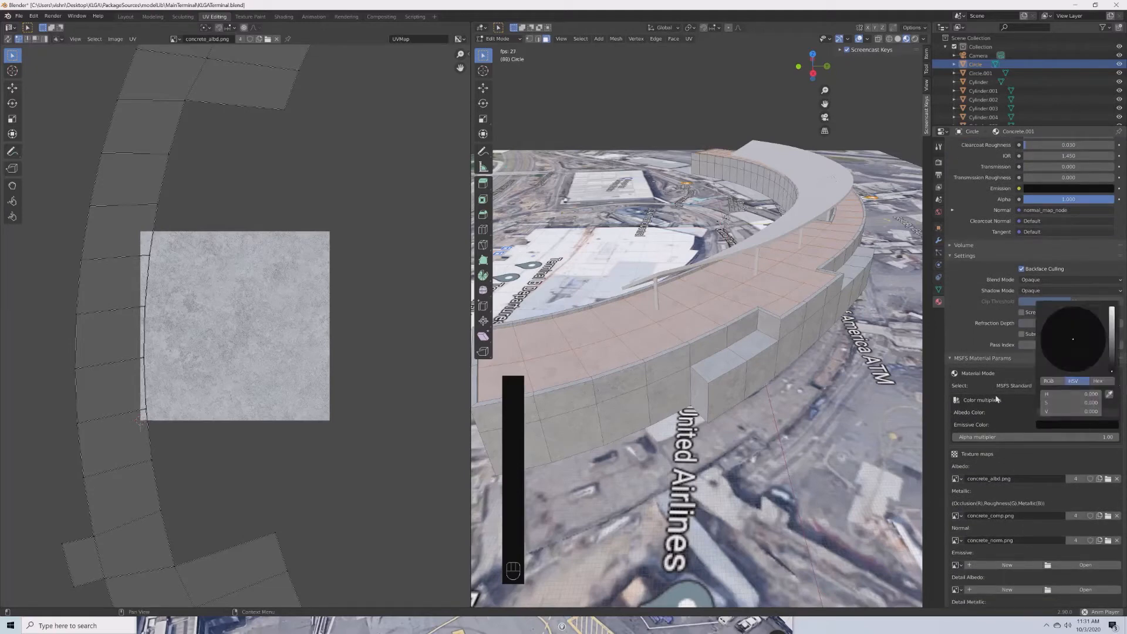
left_click(1081, 412)
left_click_drag(1115, 314, 1113, 336)
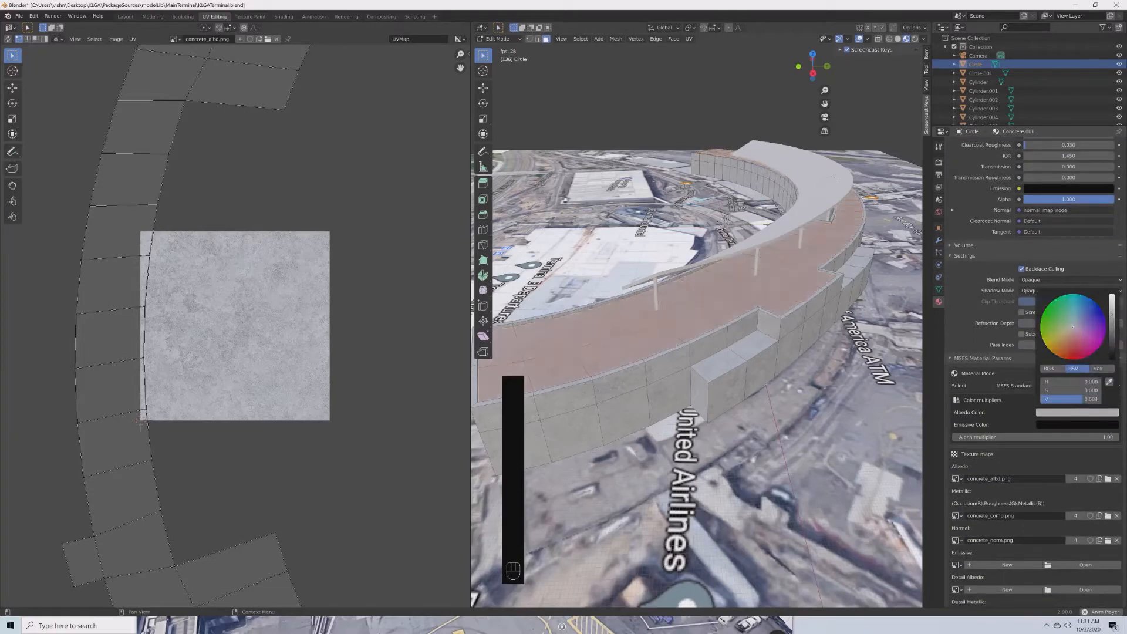
middle_click_drag(722, 326, 746, 324)
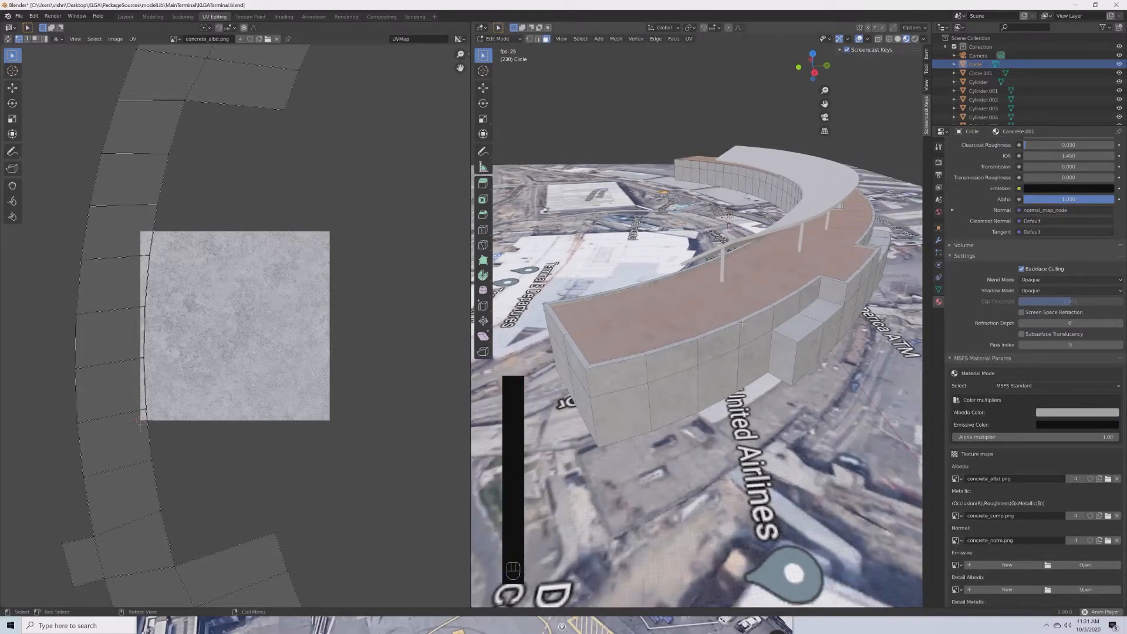
middle_click_drag(757, 316, 714, 376)
middle_click_drag(898, 353, 783, 374)
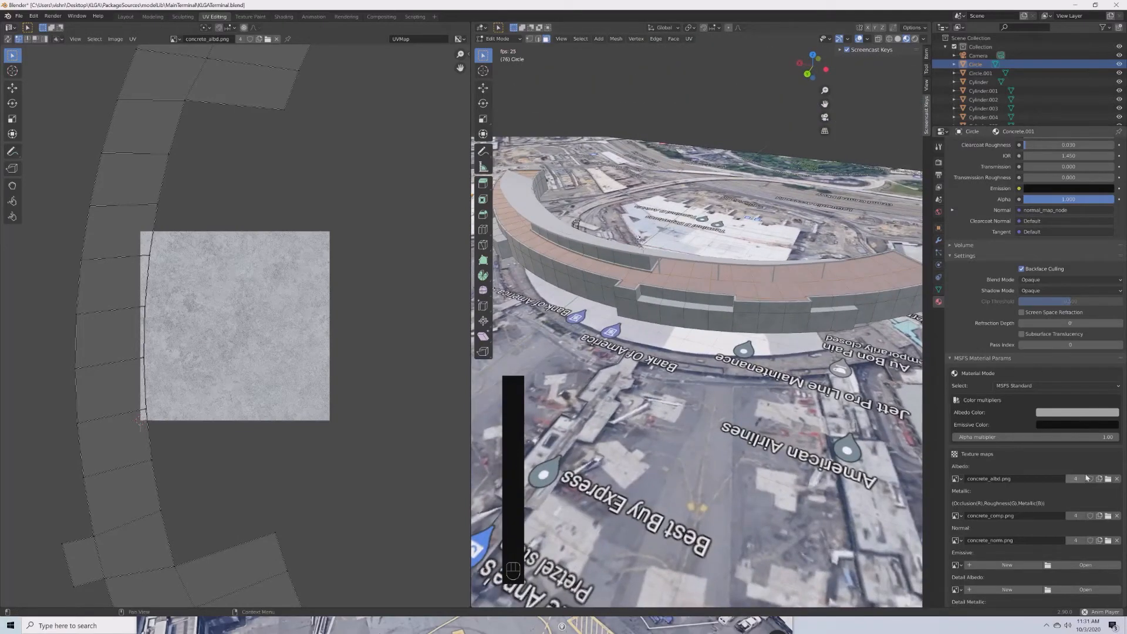
middle_click_drag(893, 351, 845, 376)
scroll(803, 346, "up", 2)
Remove the concrete_albd.png albedo texture from the copied concrete material and inspect the recessed roof up close.
left_click(1117, 482)
scroll(845, 376, "up", 2)
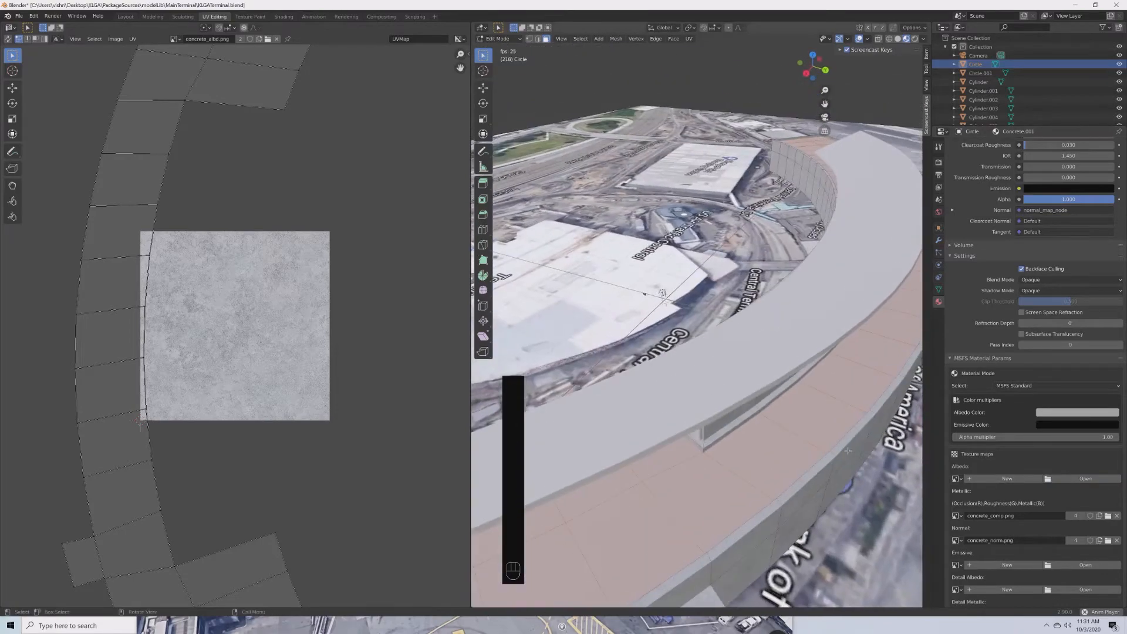
middle_click_drag(769, 435, 799, 141, "shift")
scroll(587, 329, "down", 3)
scroll(452, 376, "down", 1)
scroll(546, 393, "down", 2)
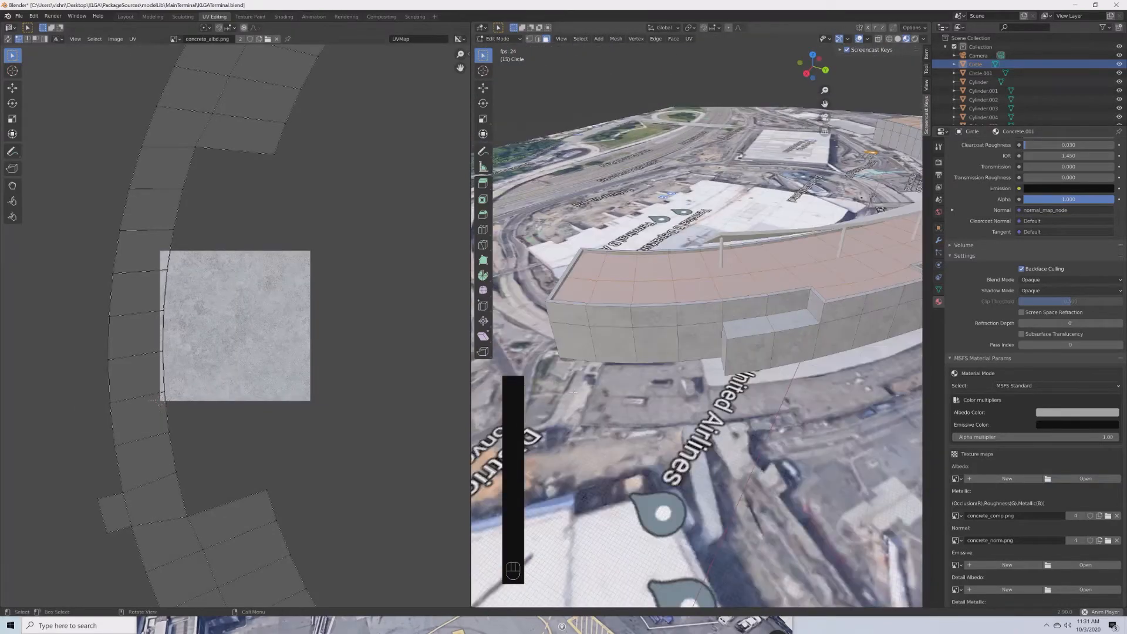
middle_click_drag(557, 399, 574, 383)
scroll(617, 384, "up", 2)
scroll(617, 384, "up", 3)
middle_click_drag(646, 395, 678, 528, "shift")
scroll(647, 395, "up", 4)
middle_click_drag(653, 412, 681, 564, "shift")
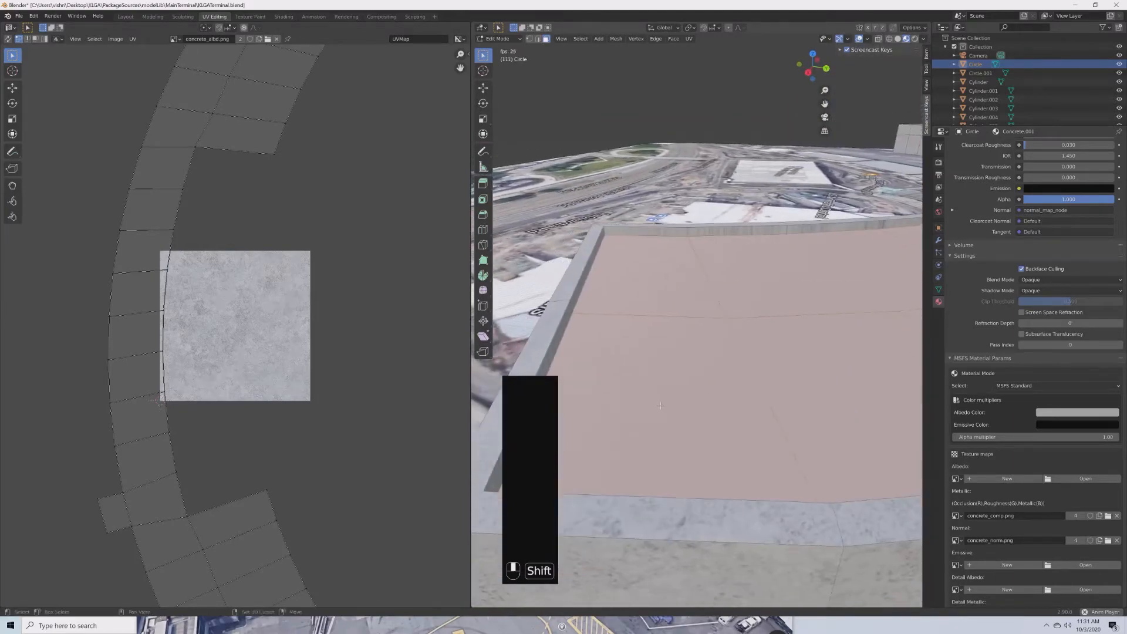
Check the roof colour in Google Maps, return to Blender, and select all faces assigned to the second material slot.
left_click(380, 624)
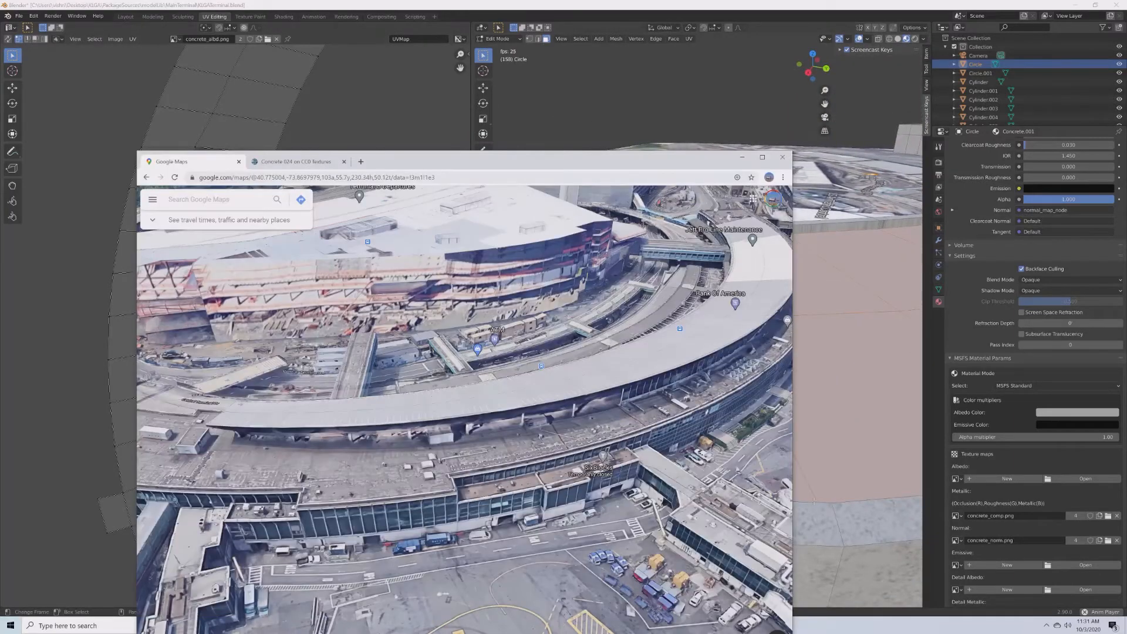
left_click(865, 433)
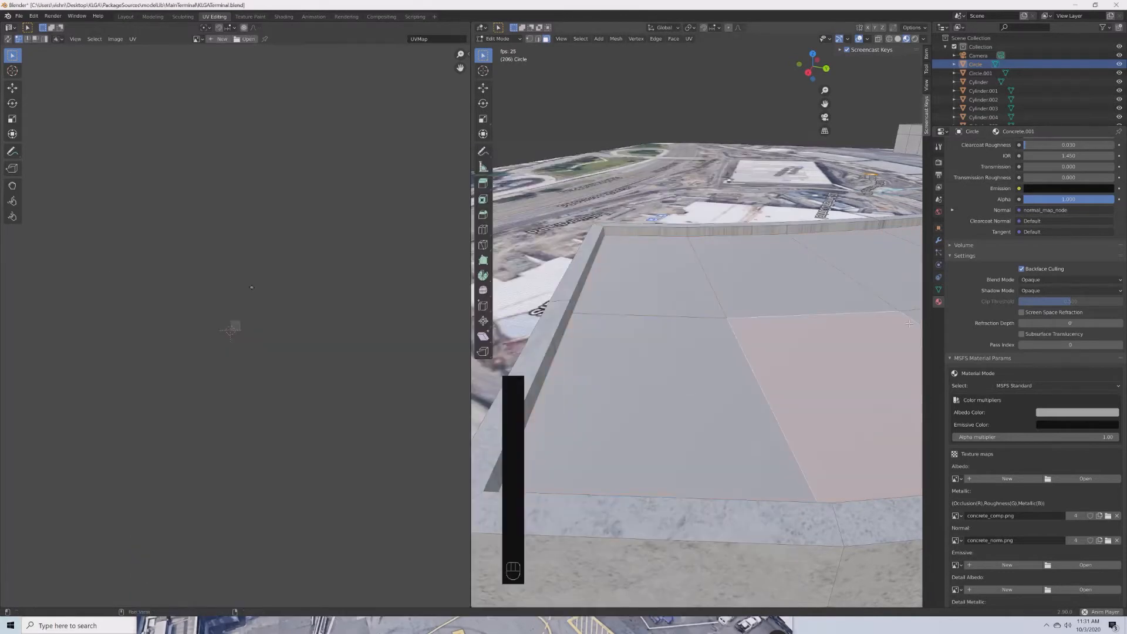
scroll(1036, 234, "up", 12)
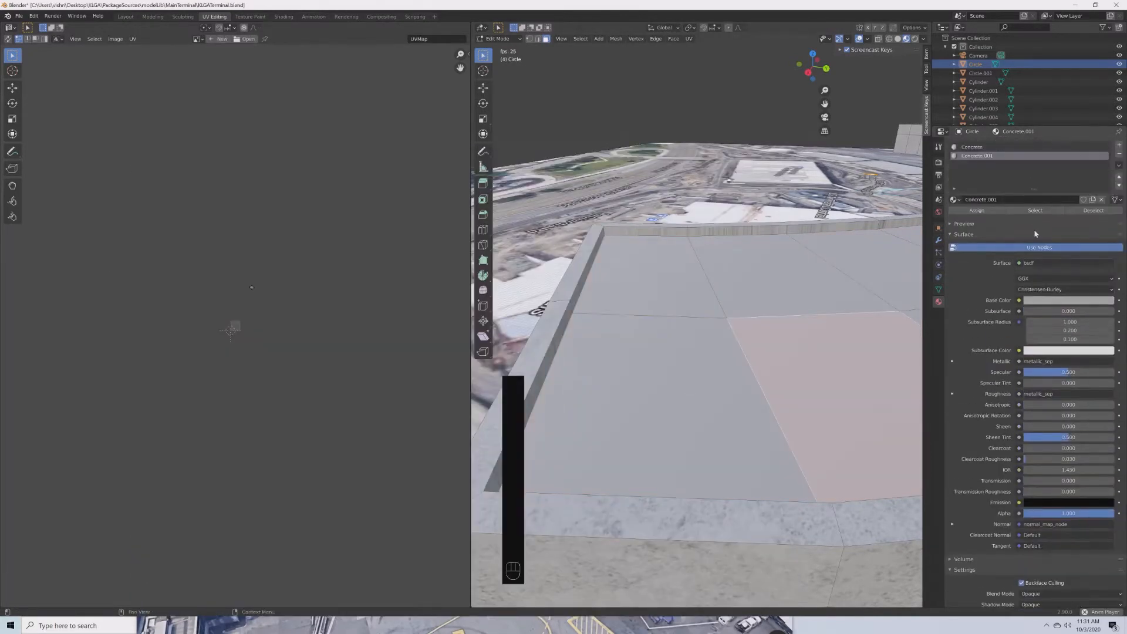
left_click(1028, 211)
Set the copied material's albedo colour to a darker warm grey with hue 0.125 and value 0.408, and view it in Object Mode.
scroll(1040, 323, "down", 12)
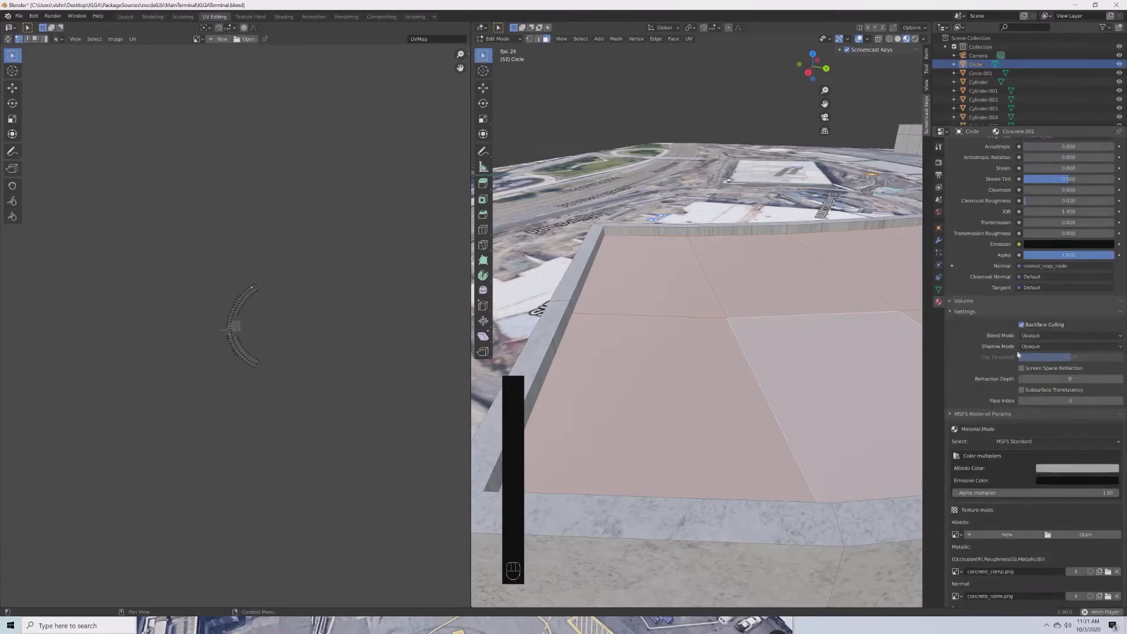
left_click(1052, 445)
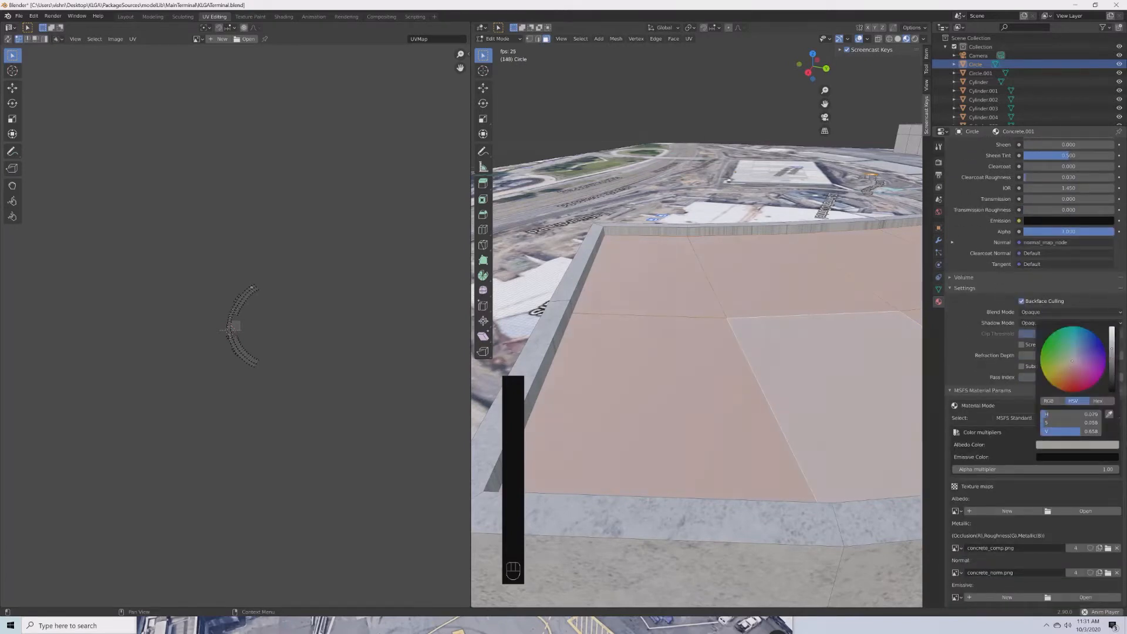
left_click_drag(1109, 353, 1112, 362)
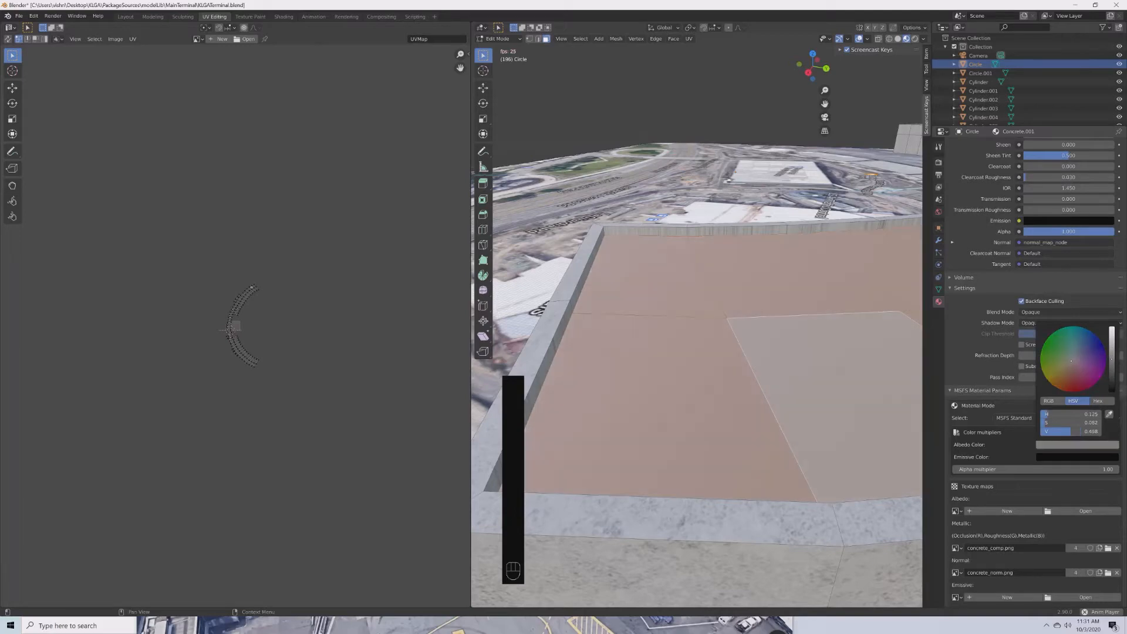
key("Tab")
scroll(834, 385, "down", 10)
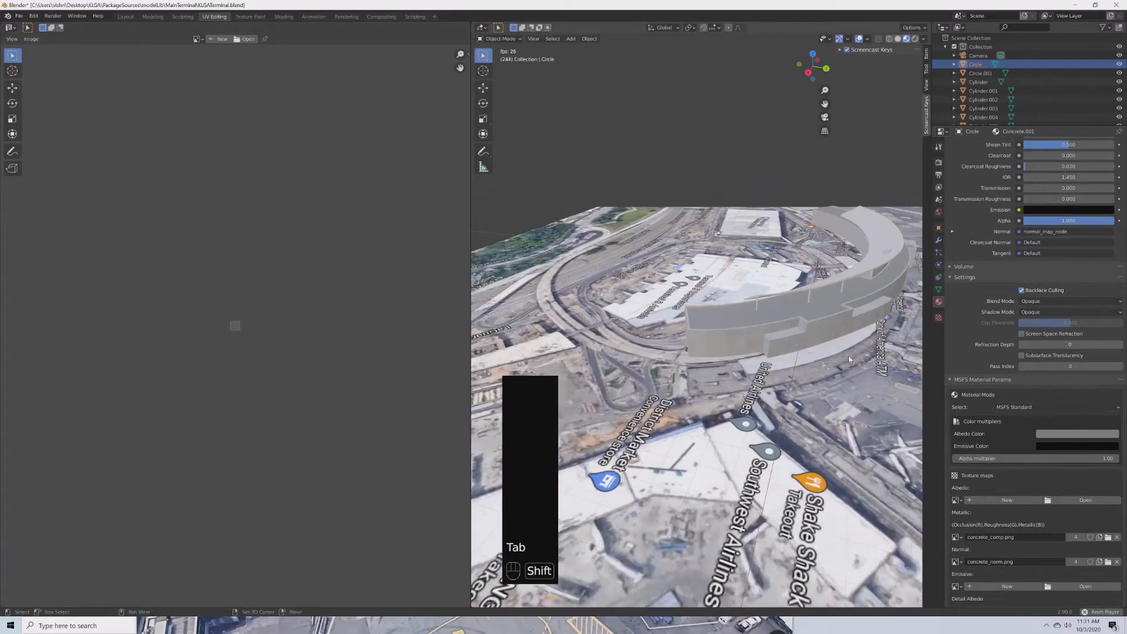
Save the Blender file and look over the terminal with its recoloured roof.
scroll(849, 359, "up", 5)
middle_click_drag(849, 359, 764, 393)
key("ctrl+s")
scroll(780, 376, "up", 4)
scroll(778, 377, "down", 6)
scroll(759, 375, "up", 5)
middle_click_drag(763, 394, 720, 394)
key("Tab")
key("Tab")
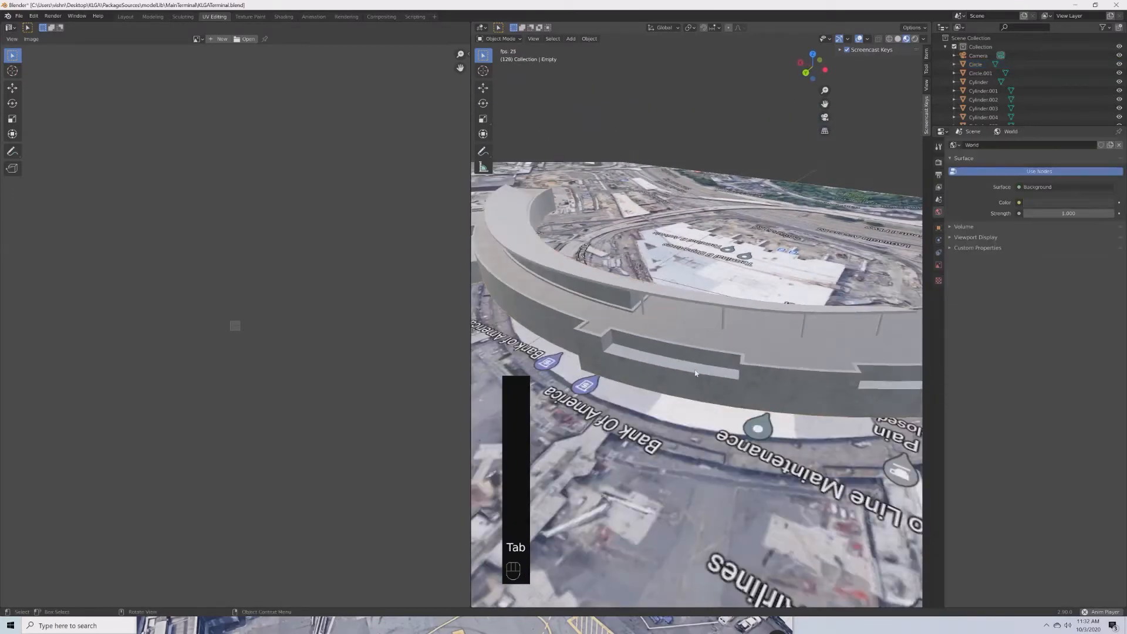
Examine the terminal's main roof and lower projecting ledges in Google Maps from several positions.
left_click(250, 621)
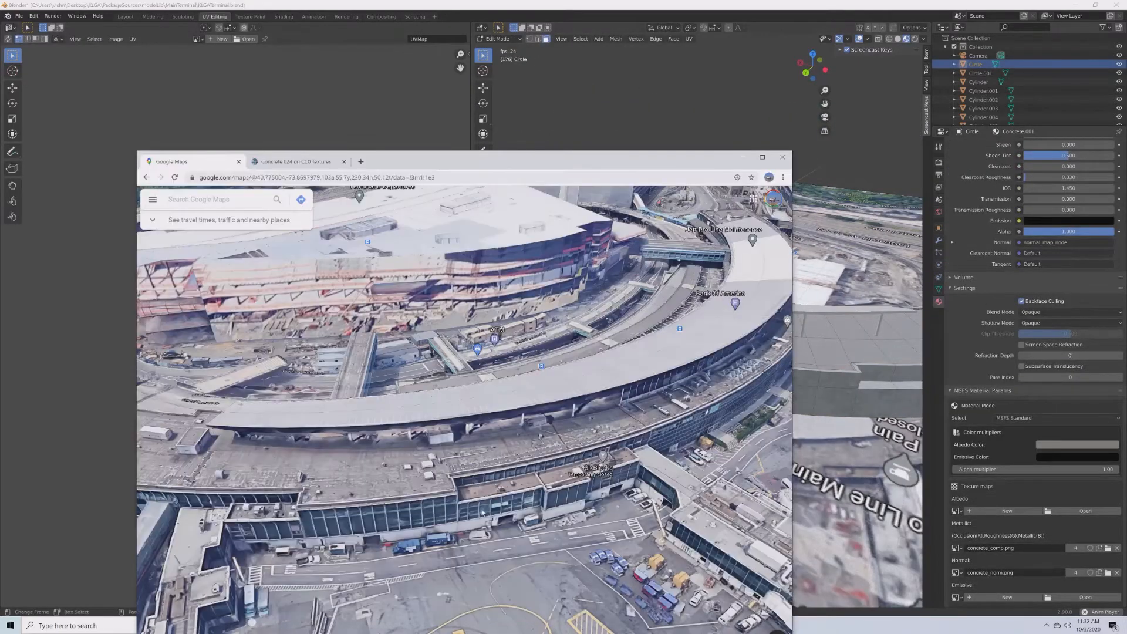
left_click_drag(417, 403, 610, 482, "ctrl")
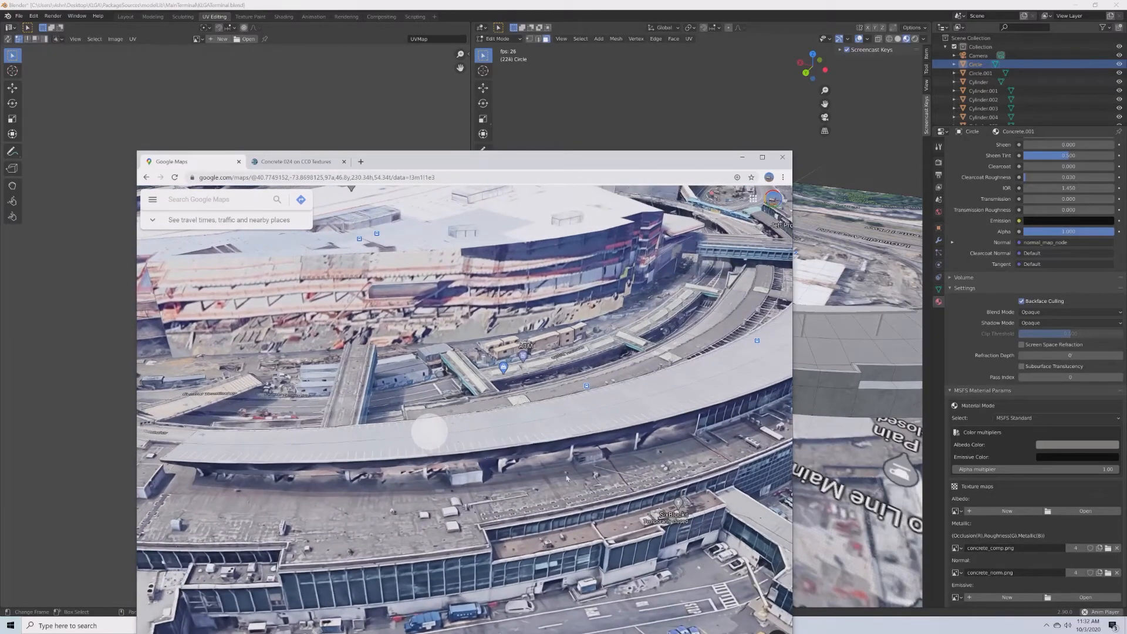
scroll(515, 478, "down", 3)
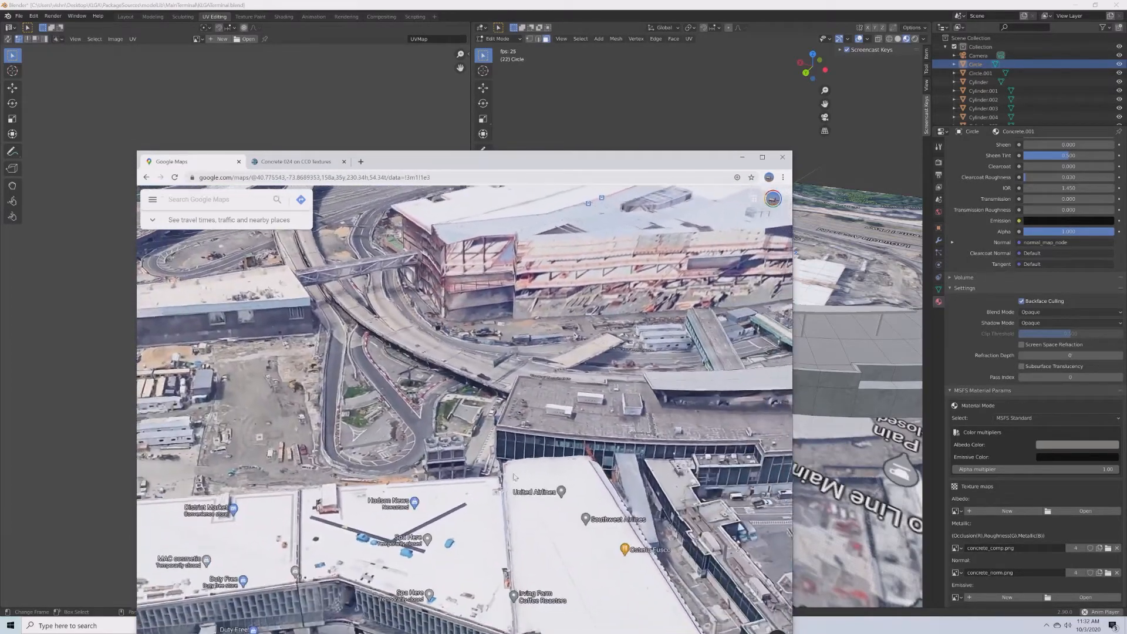
left_click_drag(514, 477, 337, 454)
left_click_drag(629, 449, 405, 473)
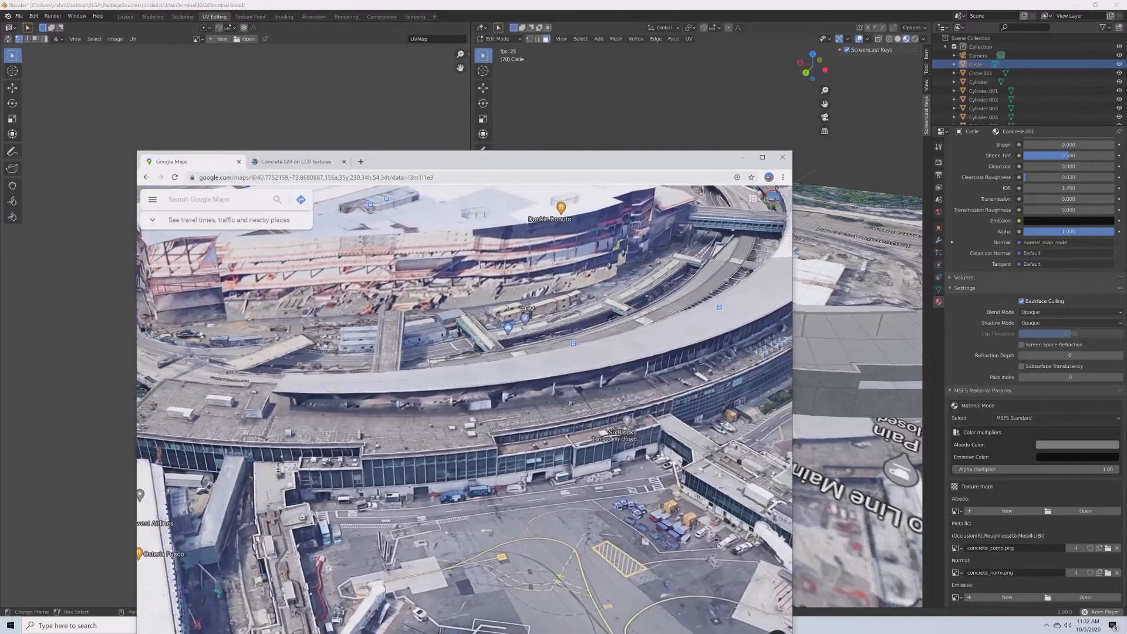
left_click_drag(646, 457, 375, 496)
left_click_drag(663, 261, 568, 320)
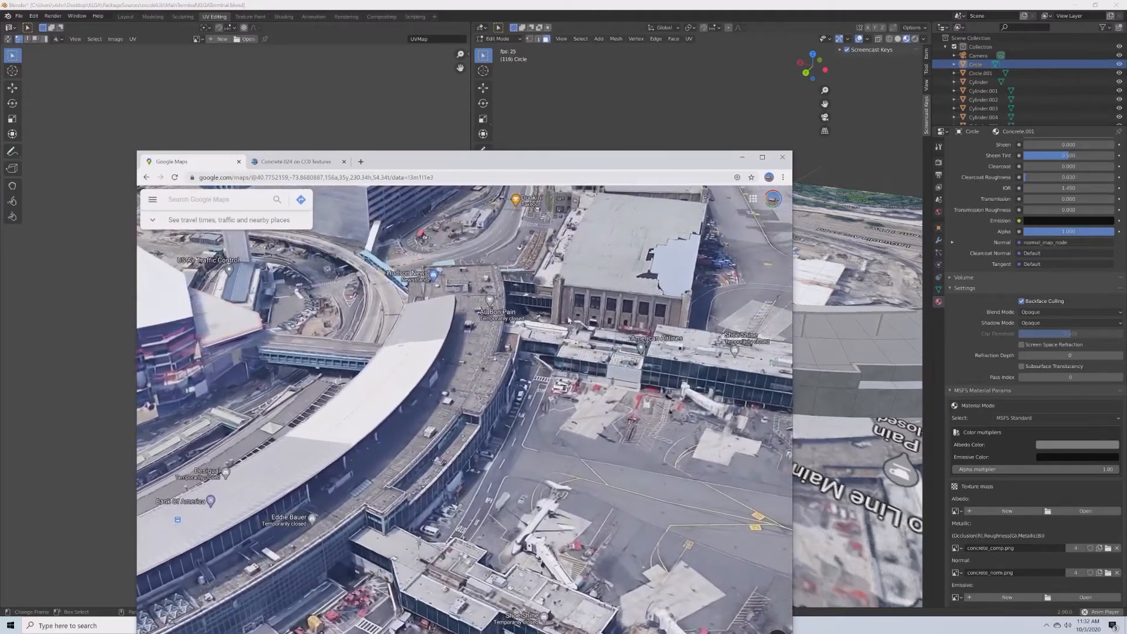
left_click(231, 330)
Select the top faces of all the lower projecting ledges along the terminal's outer curved wall in Blender.
left_click(638, 360, "shift")
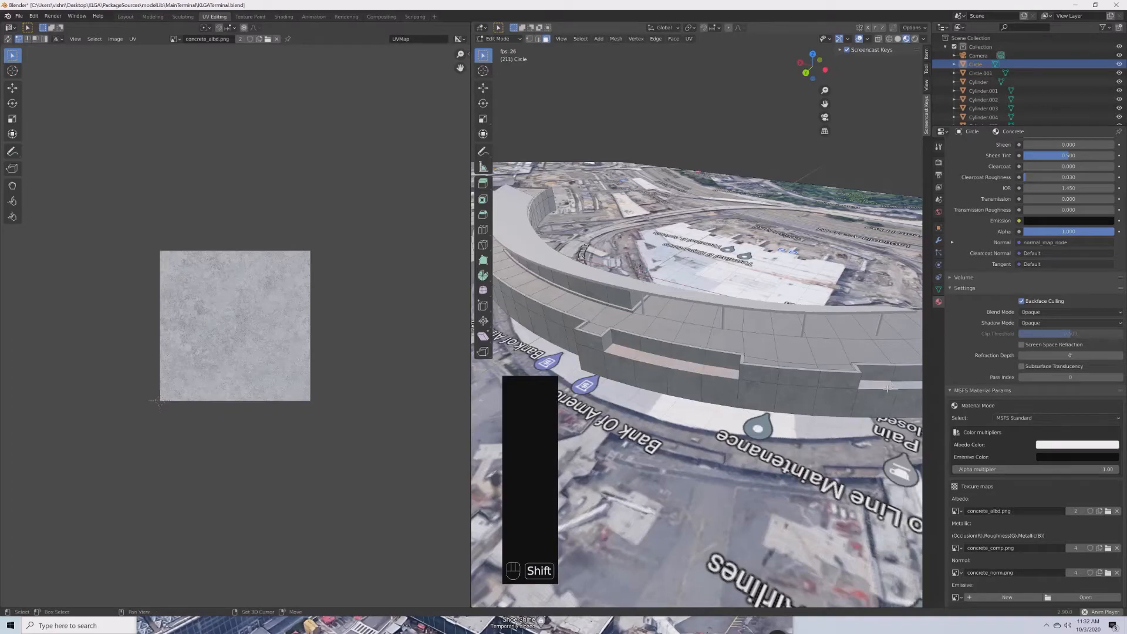
middle_click_drag(888, 388, 763, 377, "shift")
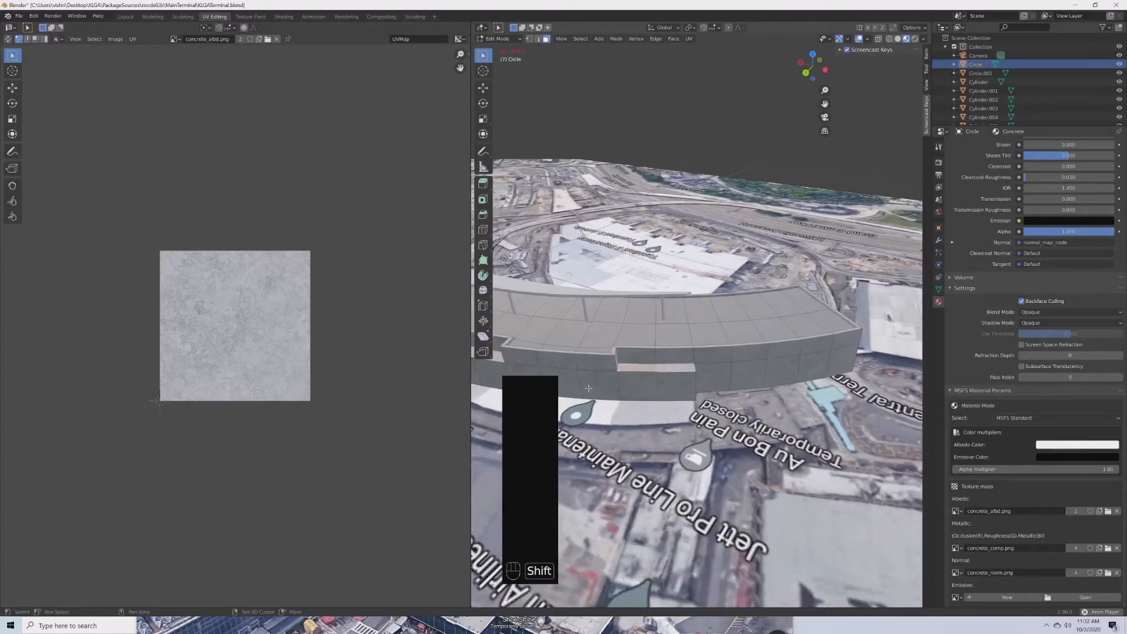
middle_click_drag(588, 388, 788, 427, "shift")
left_click(727, 356, "shift")
left_click(709, 343, "shift")
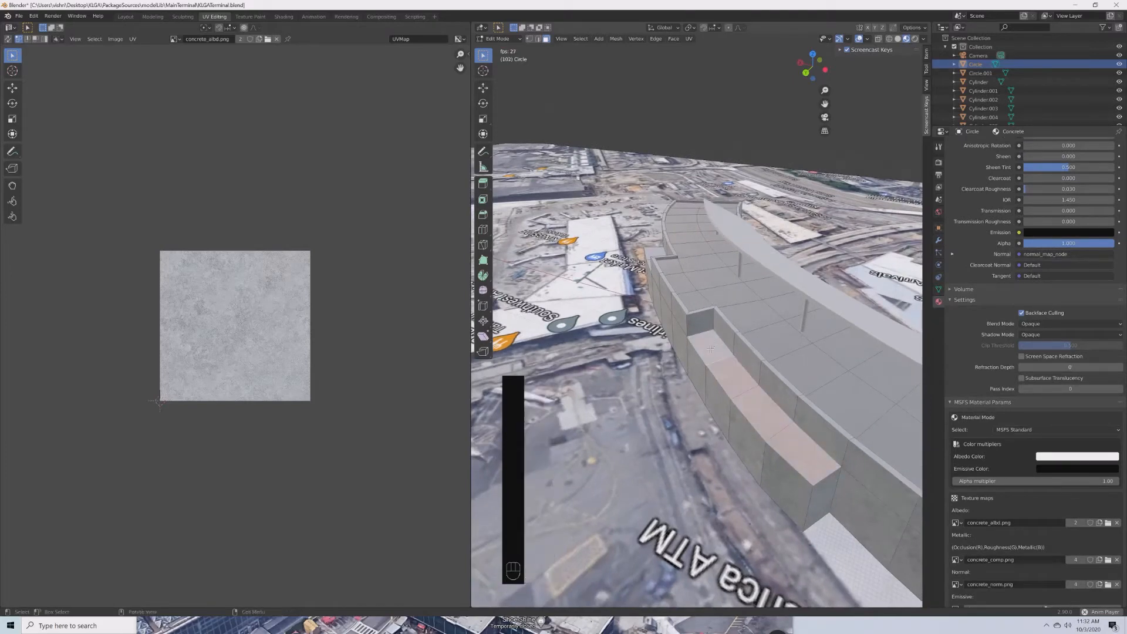
middle_click_drag(705, 344, 805, 354)
left_click(627, 299, "shift")
scroll(635, 306, "up", 2)
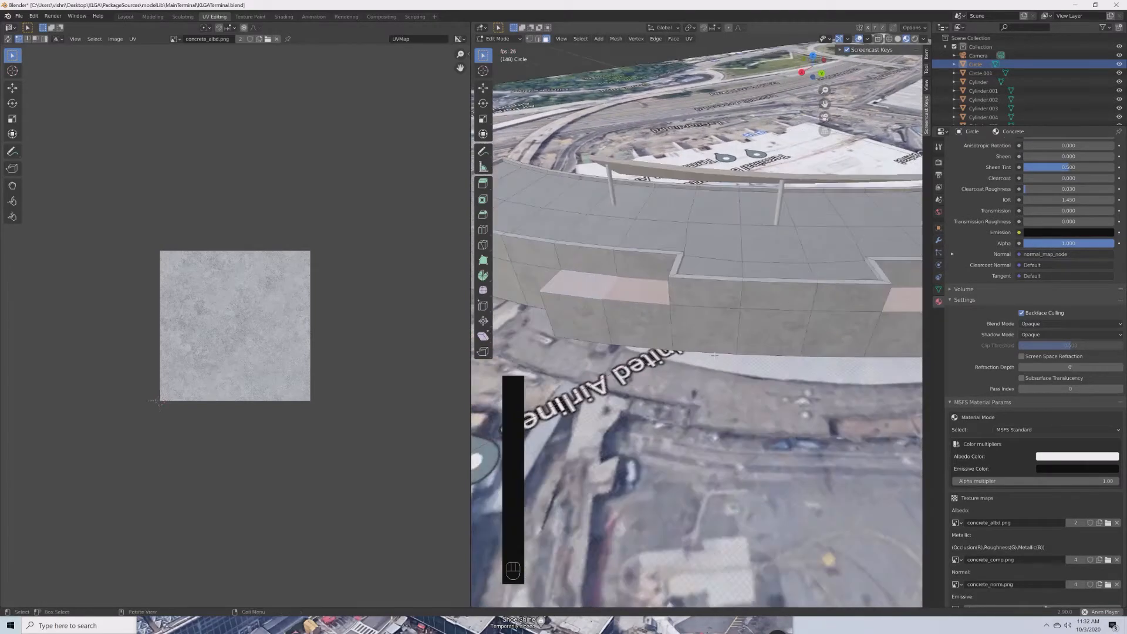
Inset the selected ledge tops slightly and extrude the inner faces downward to form low parapets.
middle_click_drag(697, 348, 798, 381, "shift")
scroll(797, 381, "up", 3)
key("i")
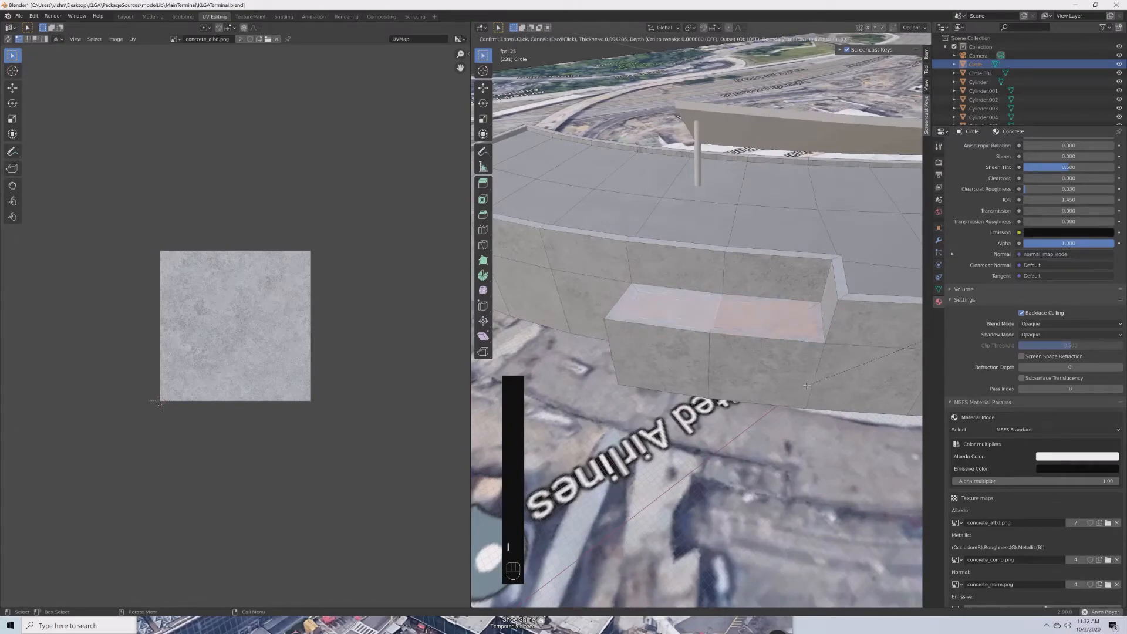
left_click(807, 386)
key("e")
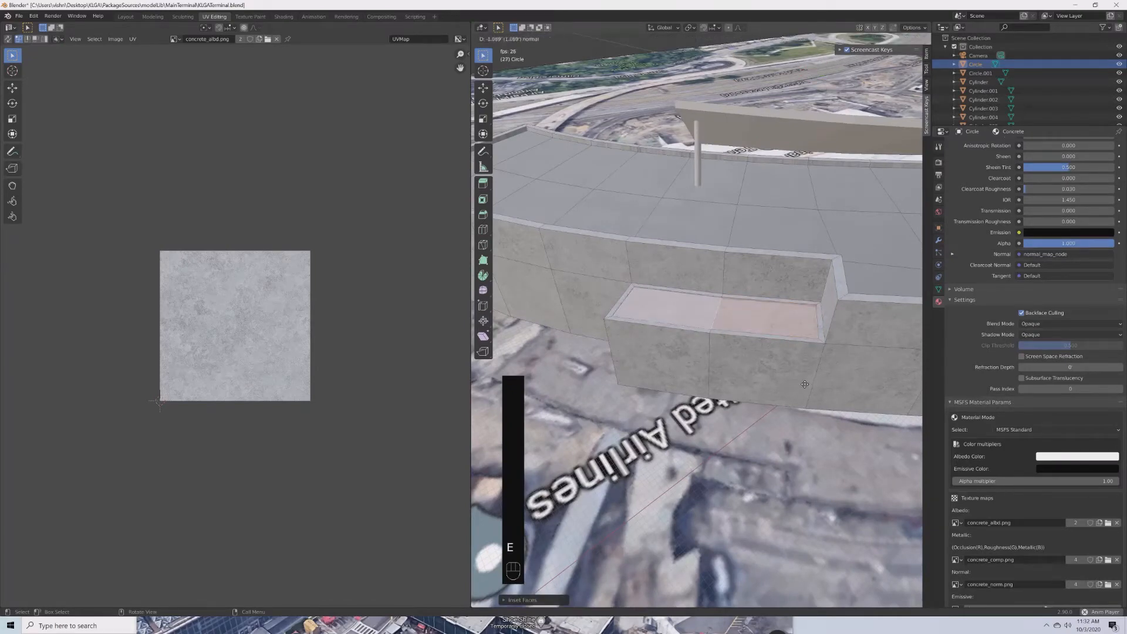
left_click(804, 385)
Assign the recessed ledge faces to the second material slot, Concrete.001.
scroll(869, 347, "down", 6)
middle_click_drag(869, 347, 627, 343, "shift")
scroll(627, 342, "down", 2)
scroll(986, 276, "up", 12)
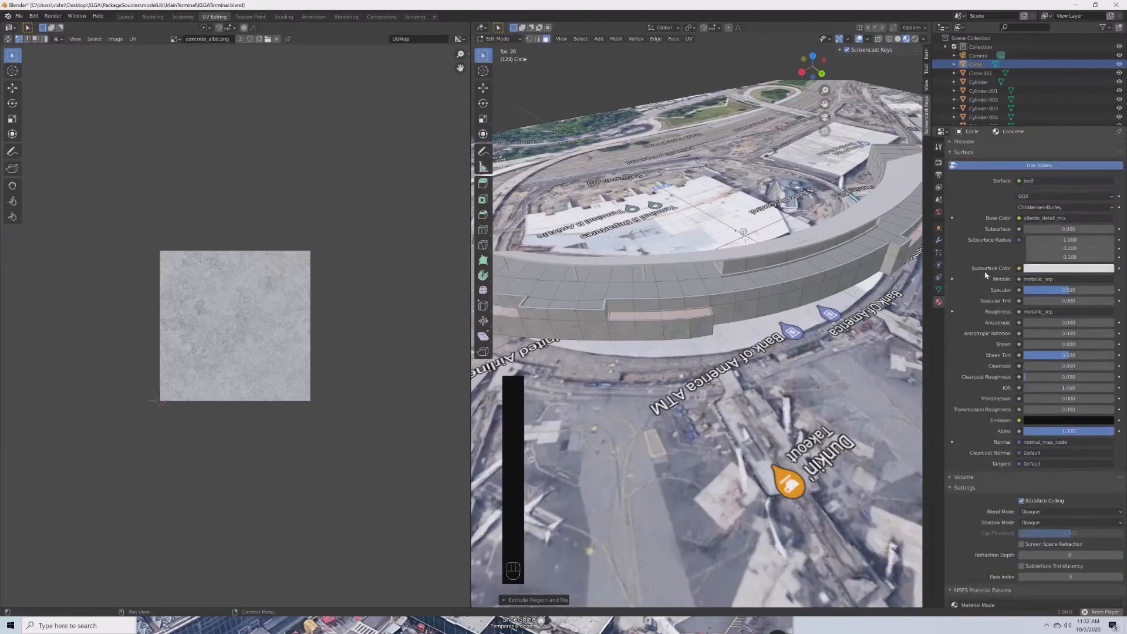
left_click(1019, 156)
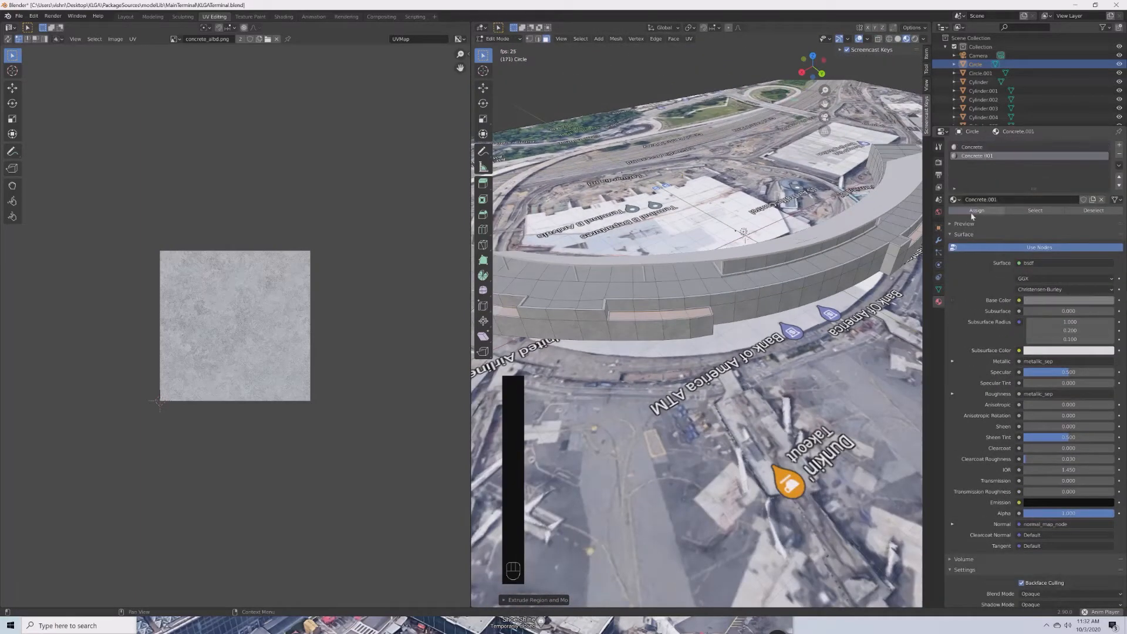
left_click(976, 210)
Rename the second slot's material as Darker Concrete and review the whole terminal in Object Mode.
type("Dark")
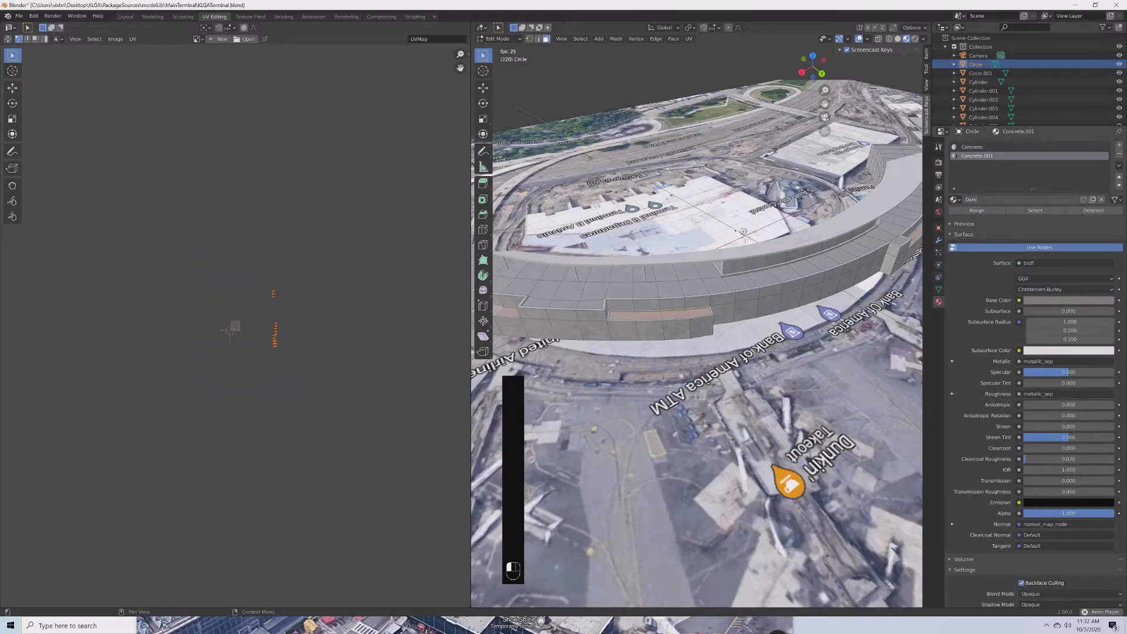
type("er Concrete")
key("Tab")
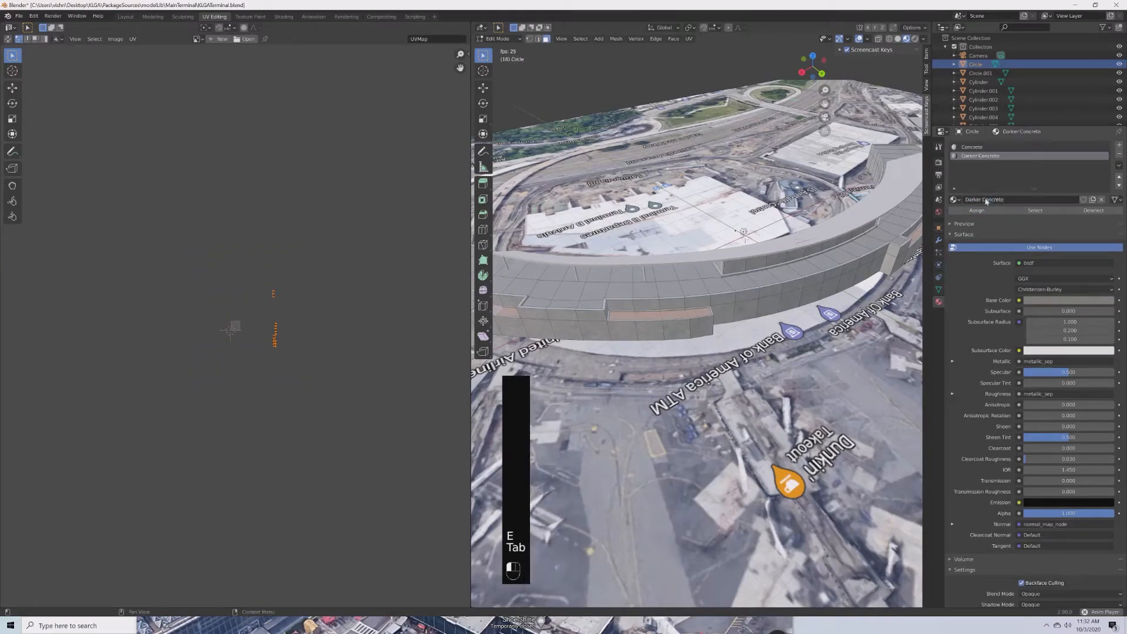
key("Tab")
middle_click_drag(724, 313, 786, 373)
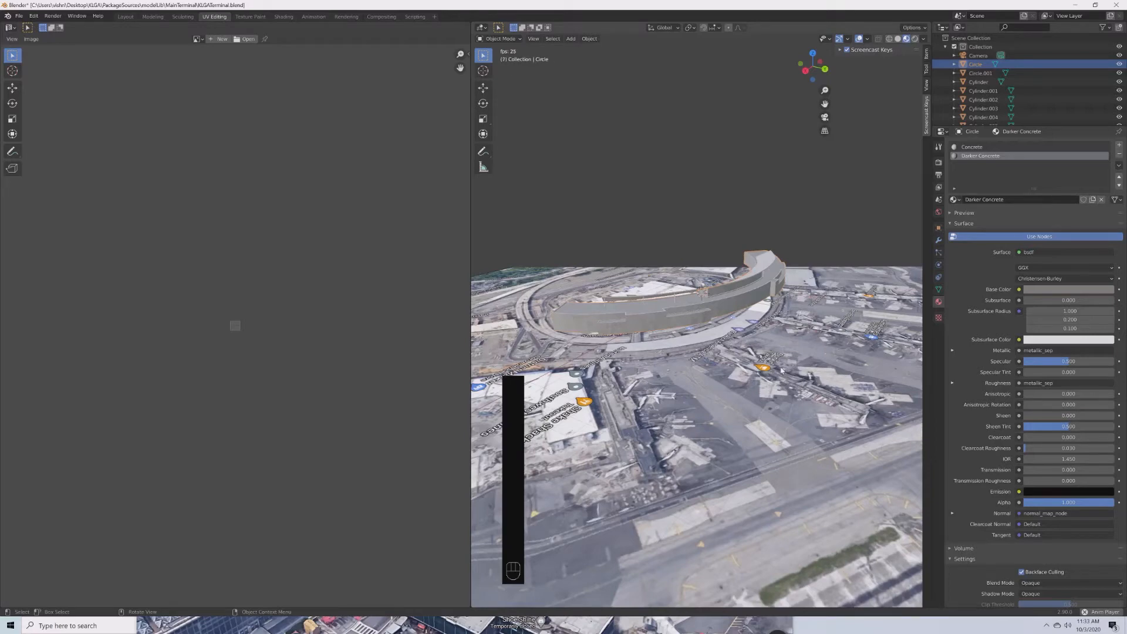
middle_click_drag(700, 391, 663, 312)
Enter Edit Mode, clear the selection, and select the upper and lower rows of wall faces around the whole terminal.
key("Tab")
key("alt+a")
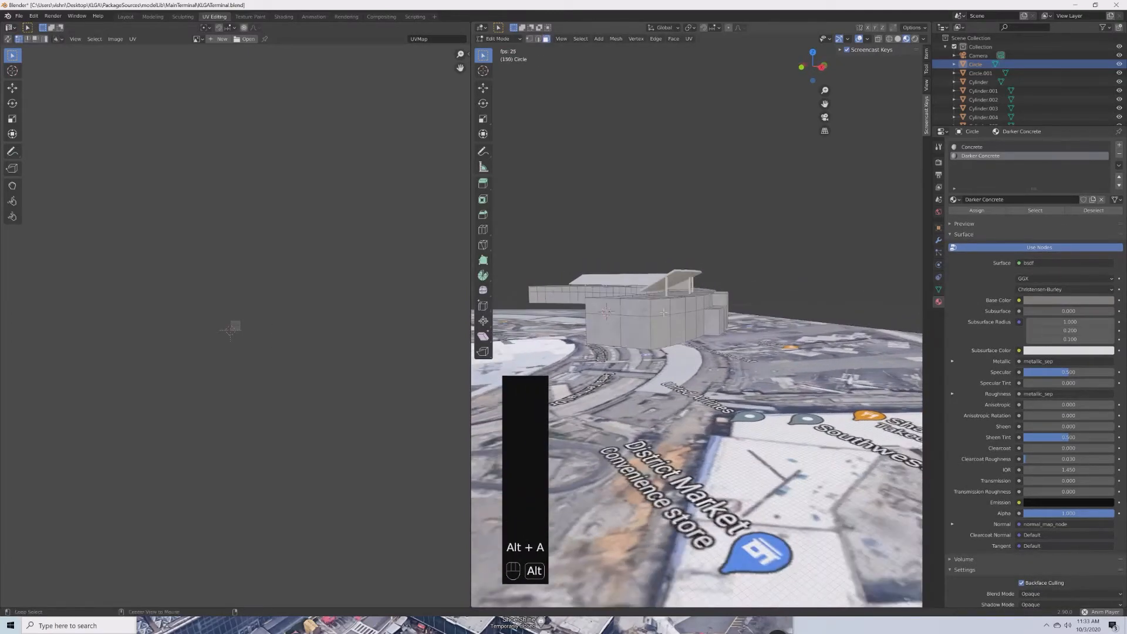
left_click(646, 310, "alt")
left_click(648, 332, "alt+shift")
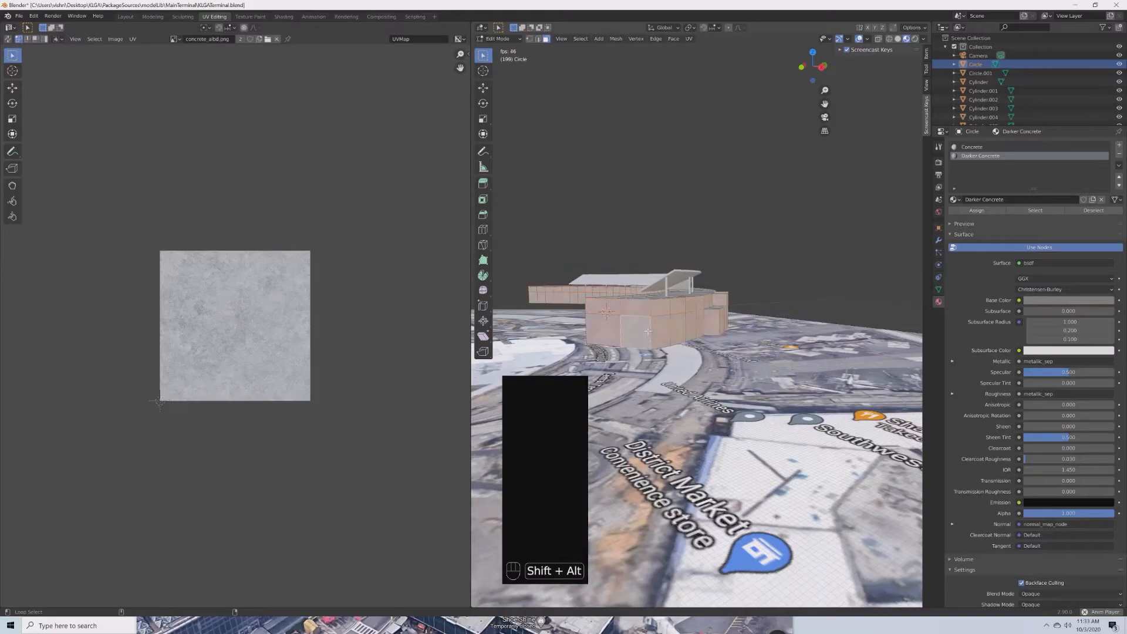
middle_click_drag(833, 350, 854, 390)
scroll(620, 374, "down", 3)
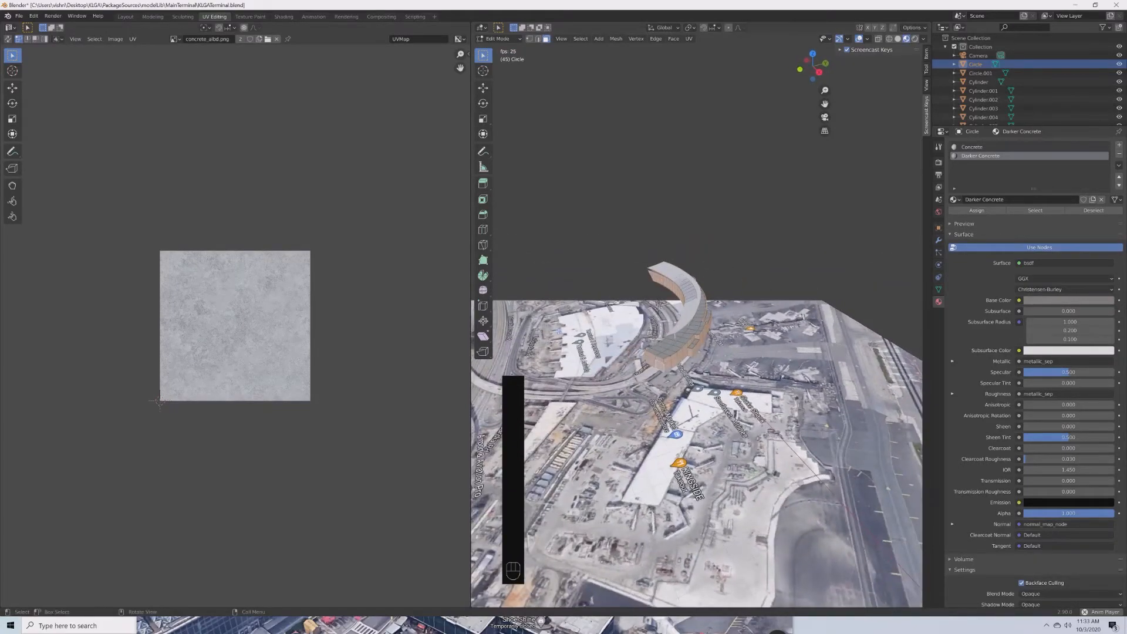
Switch to Google Maps to examine the terminal's real outer walls, and return to Blender with the wall selection kept.
key("alt+Tab")
left_click_drag(470, 364, 496, 554, "ctrl")
scroll(514, 420, "down", 4)
left_click(908, 492)
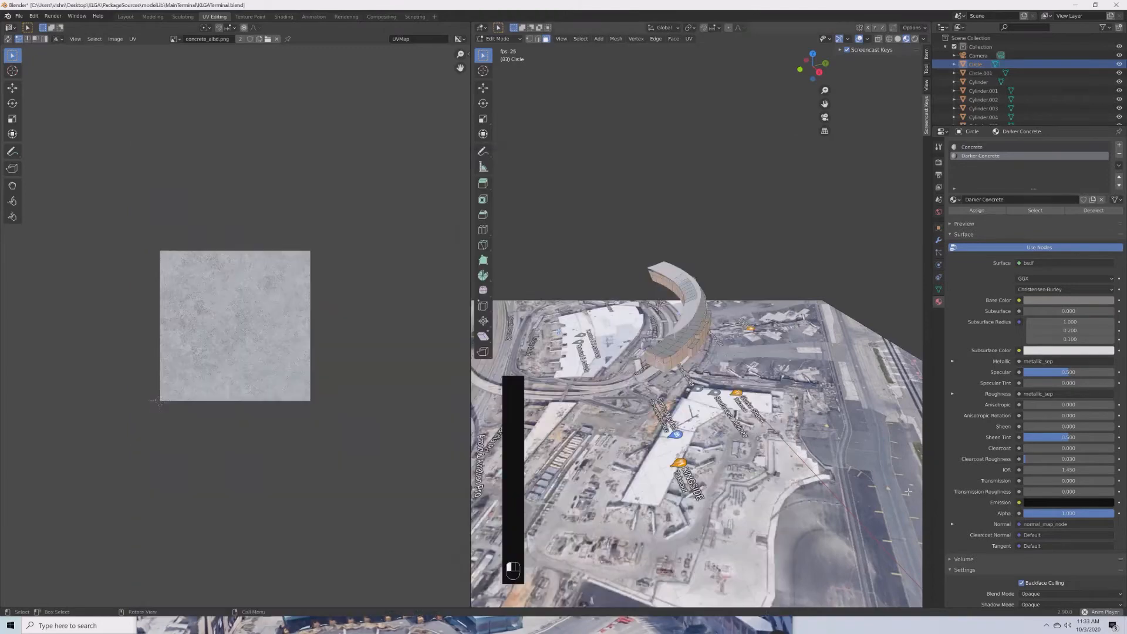
key("ctrl")
Try selecting an upper face on the terminal's end wall, and undo back to the full wall selection.
middle_click_drag(725, 443, 683, 416)
scroll(797, 417, "up", 7)
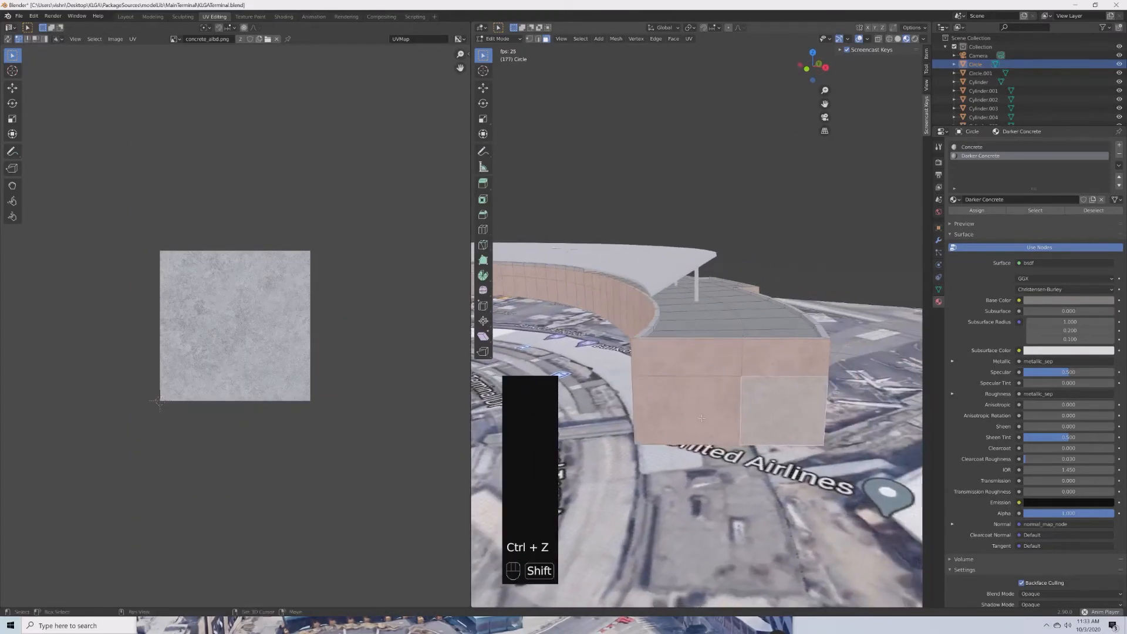
key("alt+a")
left_click(744, 370)
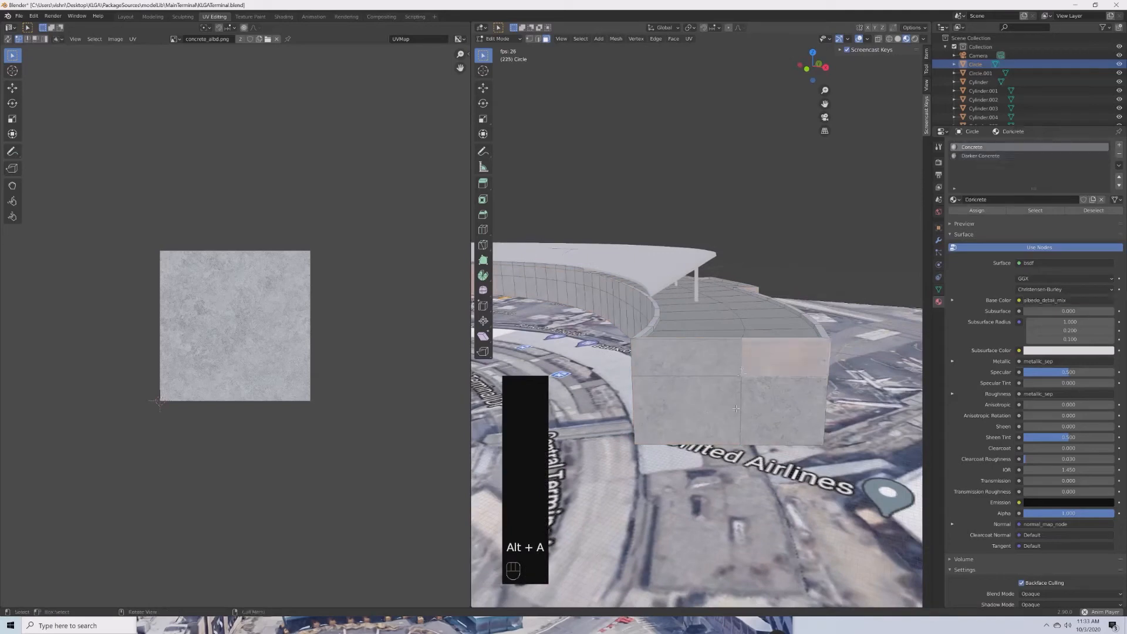
key("alt+a")
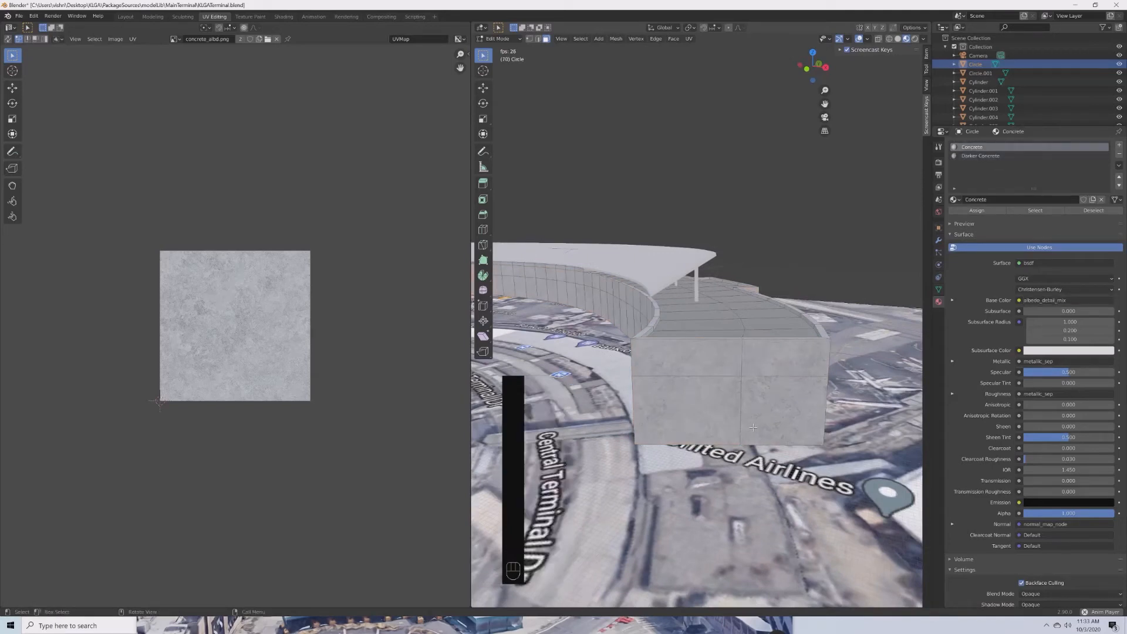
mouse_move(754, 428)
middle_mouse_down()
mouse_move(576, 438)
mouse_move(700, 422)
mouse_move(704, 436)
mouse_move(905, 438)
mouse_move(806, 454)
middle_mouse_up()
key("ctrl+z")
key("ctrl+z")
key("ctrl+z")
Stop the animation playback and inspect the selected wall faces along the terminal's outer curve.
key("space")
scroll(704, 436, "down", 3)
scroll(905, 439, "down", 4)
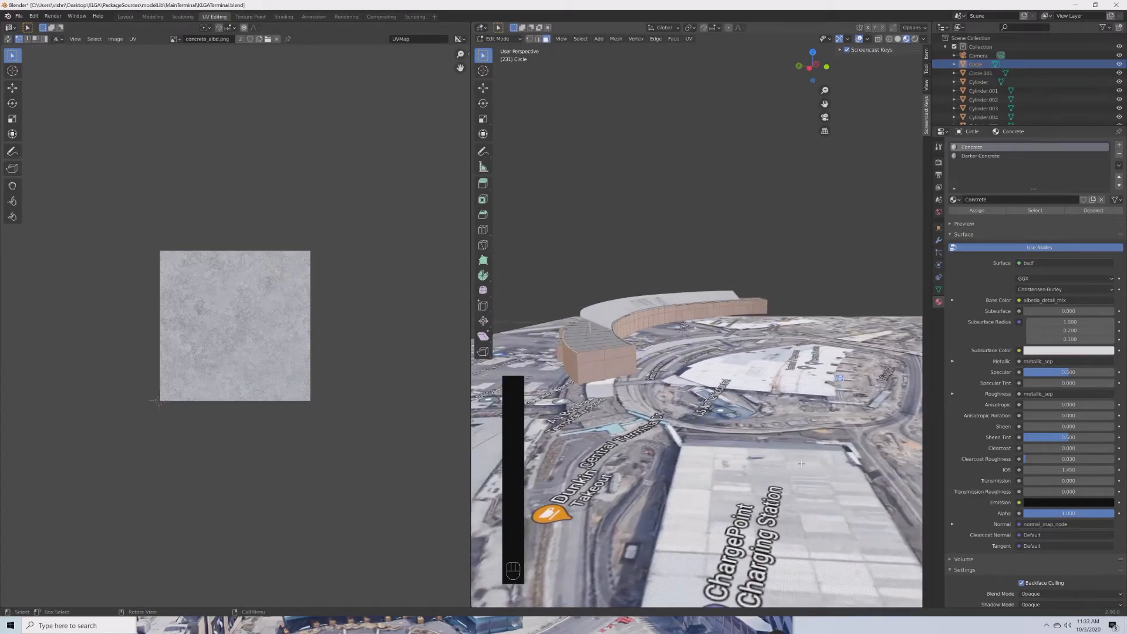
middle_click_drag(801, 464, 750, 415)
left_click(783, 449)
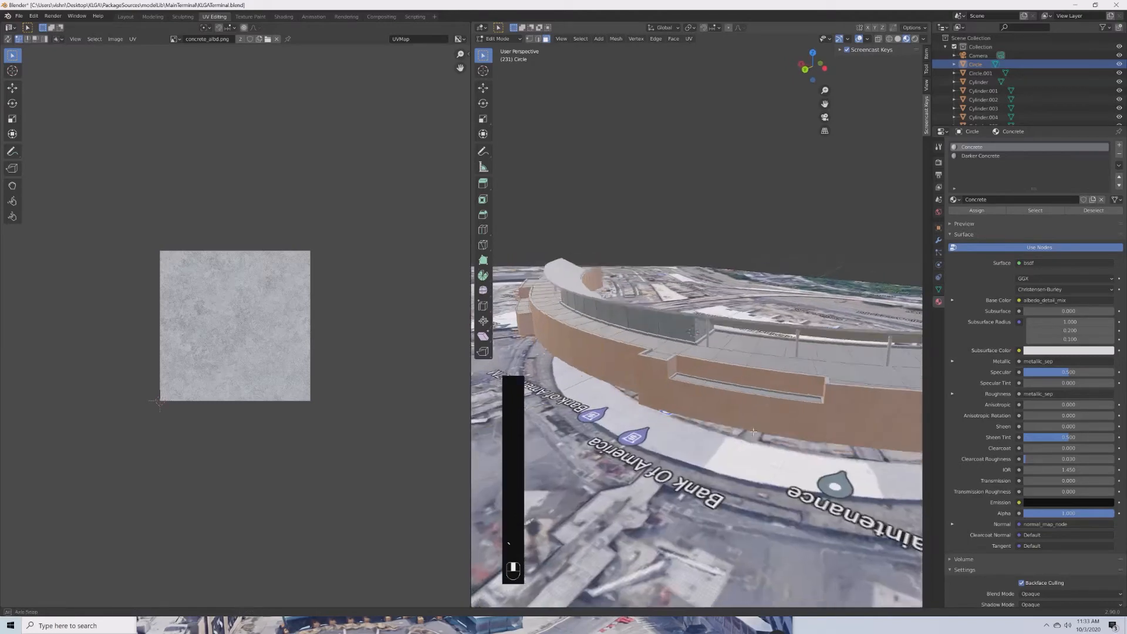
Try subdividing the two selected rows of wall faces, and undo the subdivision.
right_click(712, 366)
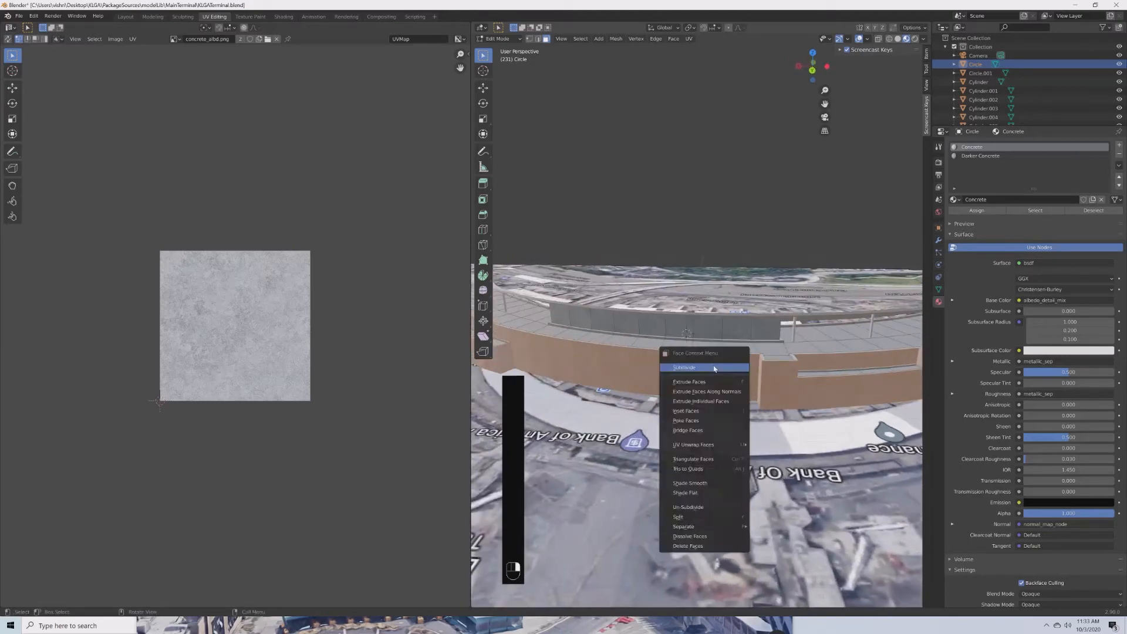
left_click(715, 368)
mouse_move(713, 365)
middle_mouse_down()
mouse_move(754, 418)
mouse_move(666, 413)
mouse_move(708, 347)
middle_mouse_up()
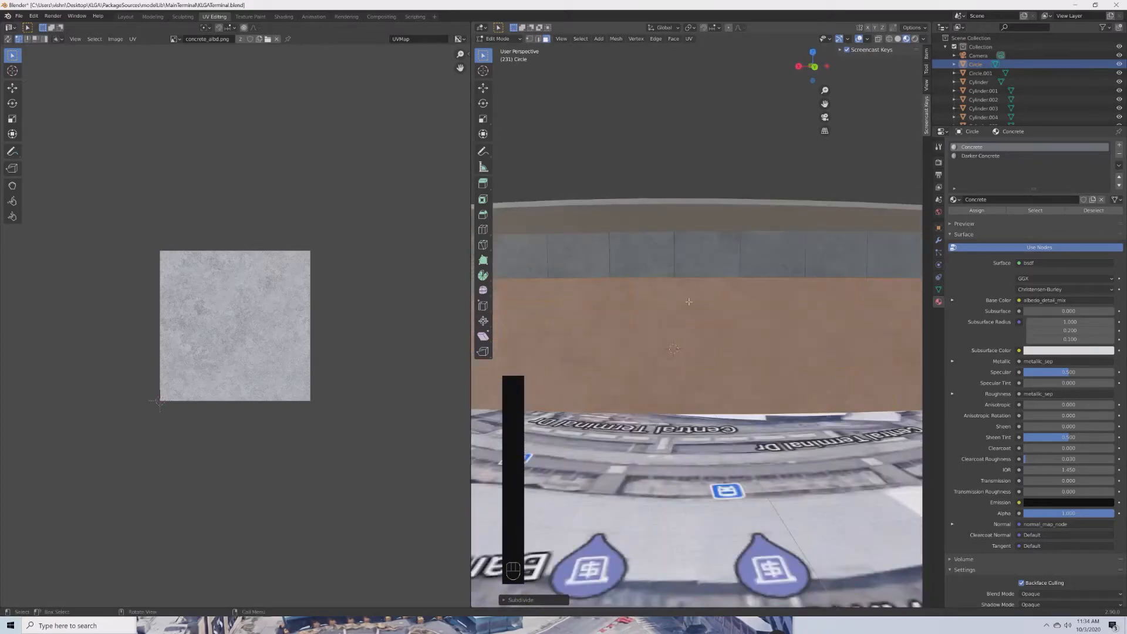
key("ctrl+z")
key("ctrl+z")
Clear the selection and add a centred horizontal loop cut around the lower row of the terminal's wall.
middle_click_drag(683, 307, 684, 334)
key("alt+a")
scroll(685, 333, "down", 2)
scroll(689, 332, "up", 1)
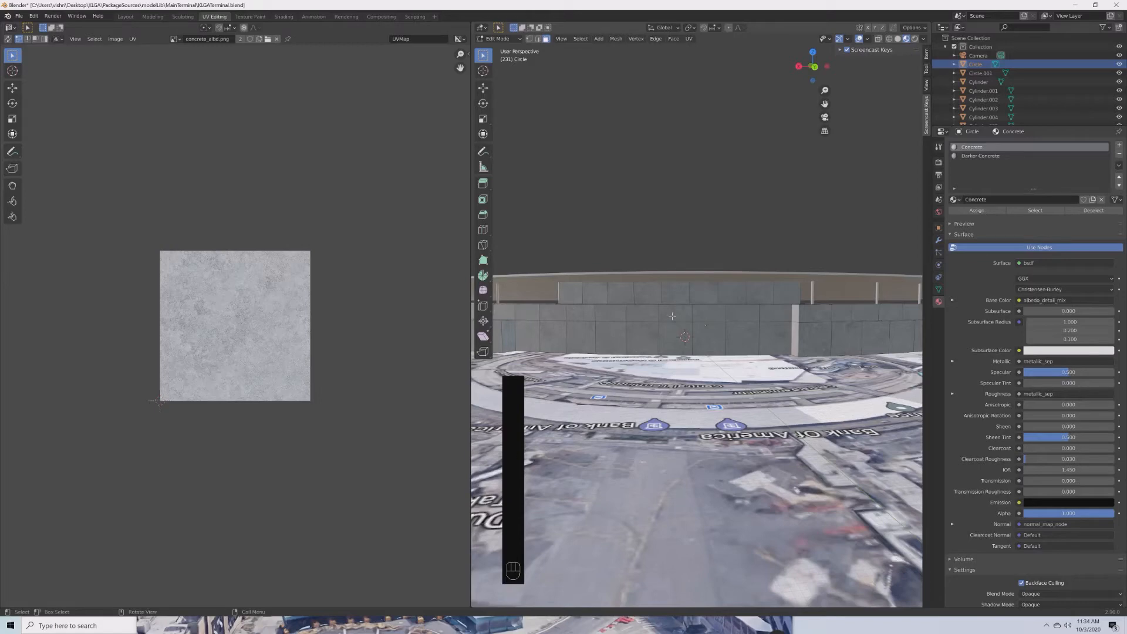
key("ctrl+r")
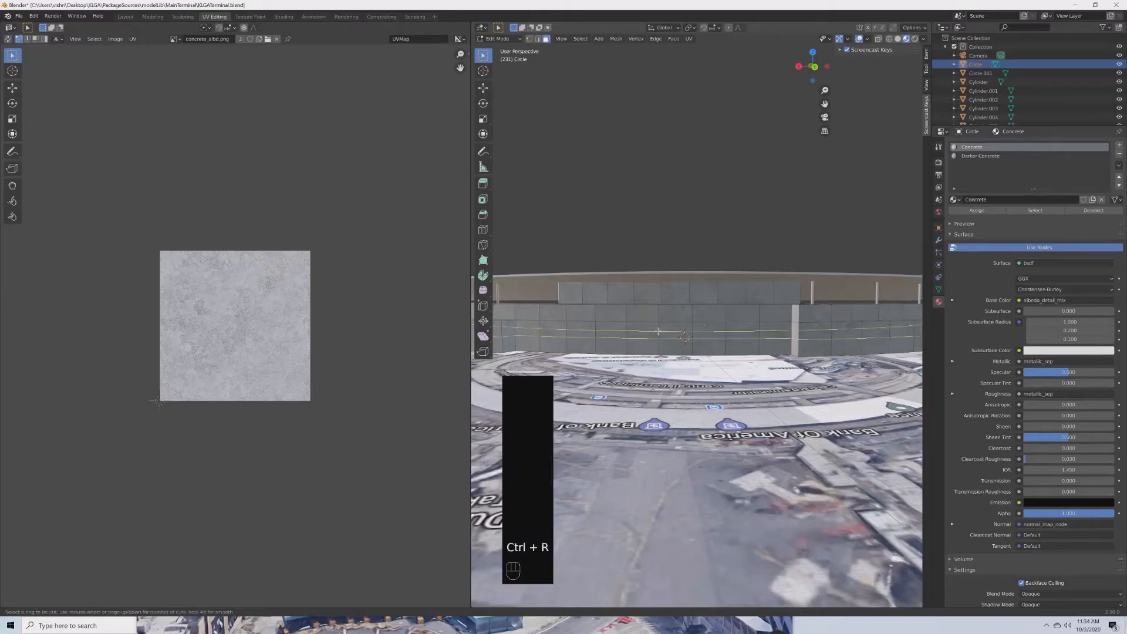
left_click(658, 332)
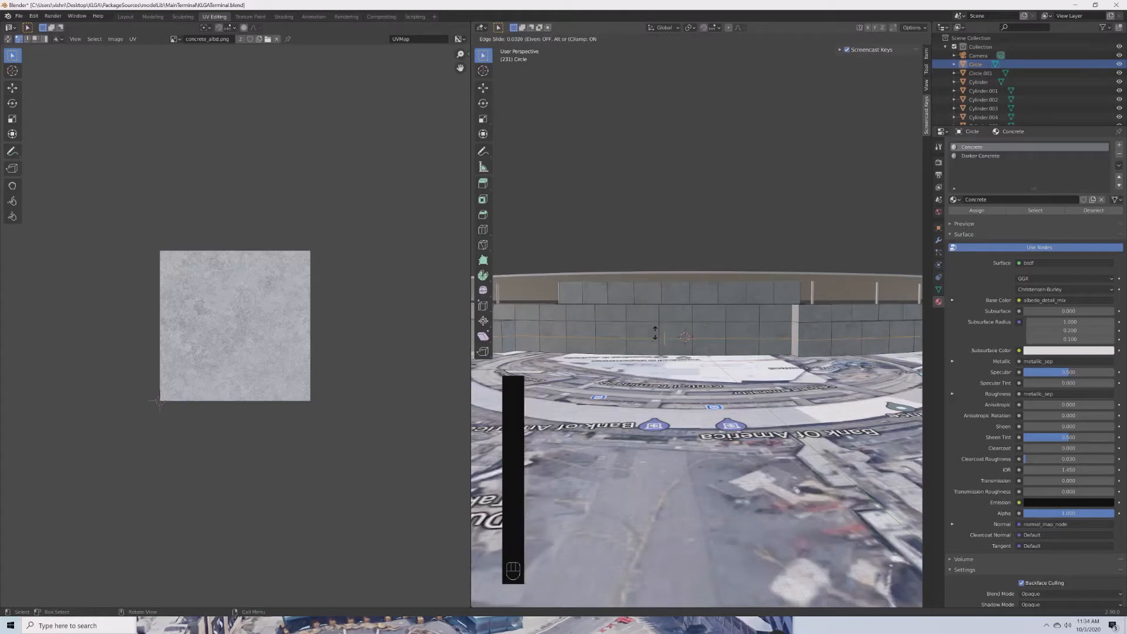
key("Escape")
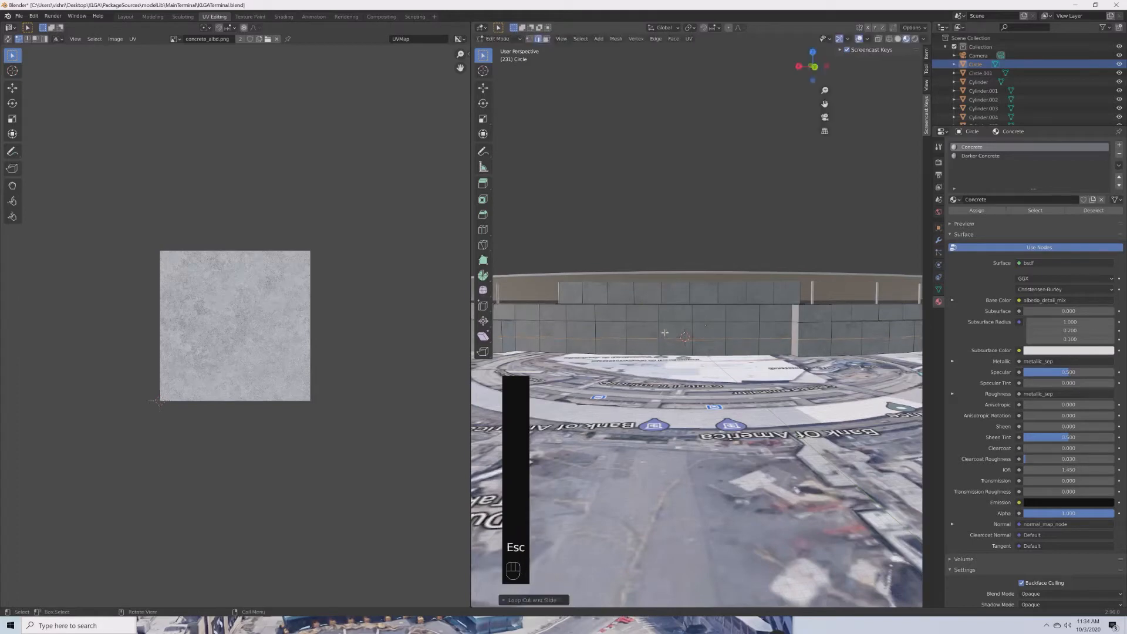
Select the stacked horizontal rows of wall faces around the terminal in face mode, undoing a wrongly picked vertical loop.
key("alt+a")
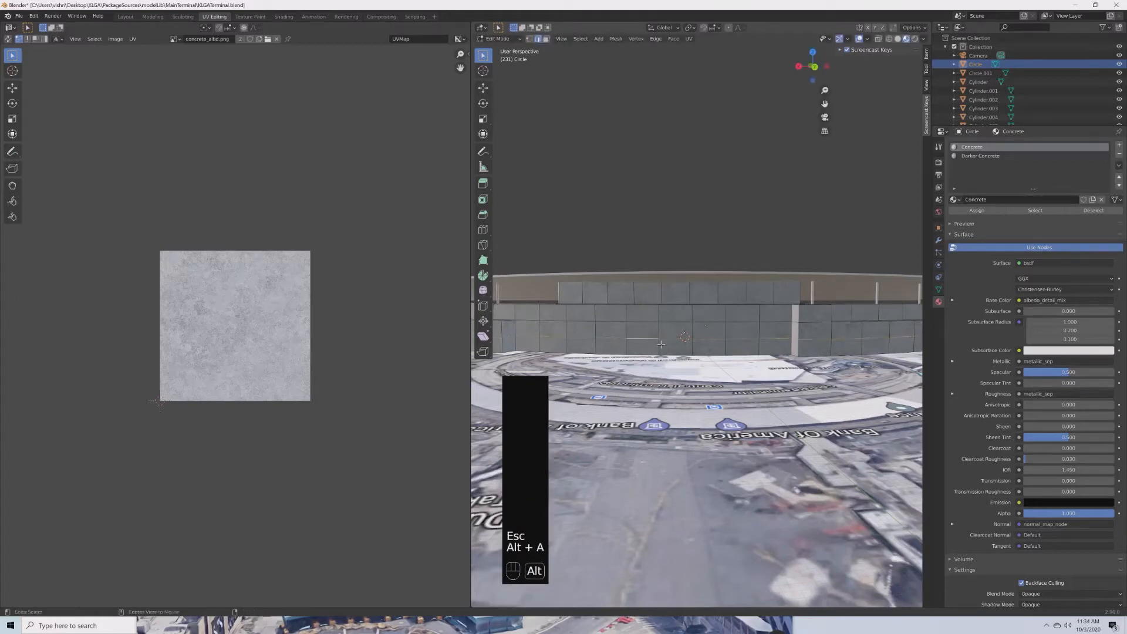
left_click(660, 344, "alt")
left_click(658, 318, "alt+shift")
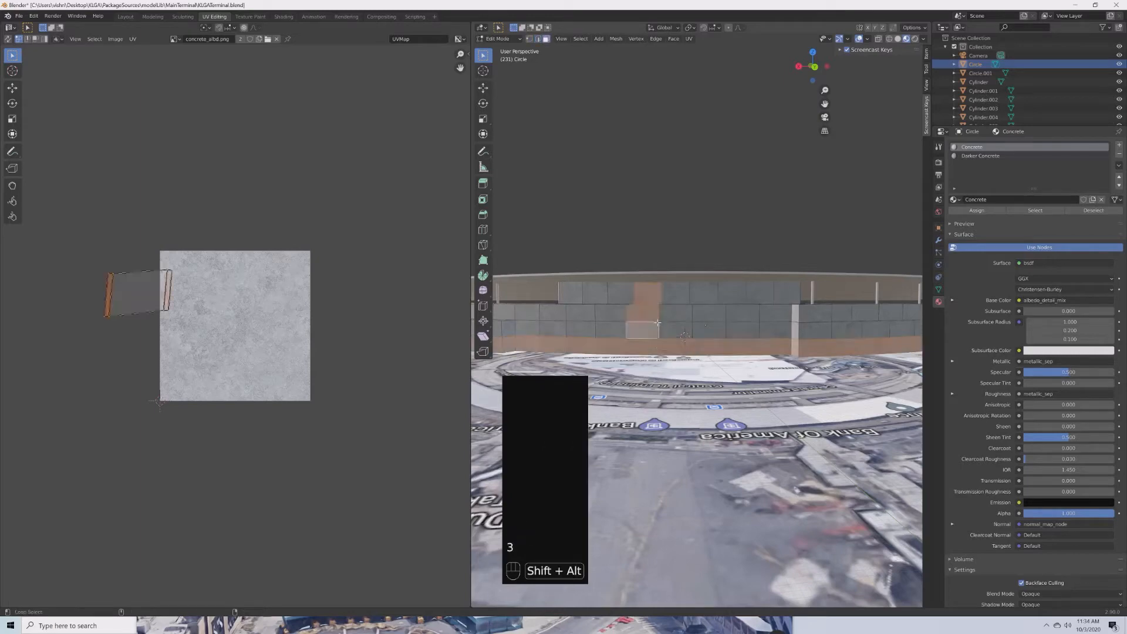
key("ctrl+z")
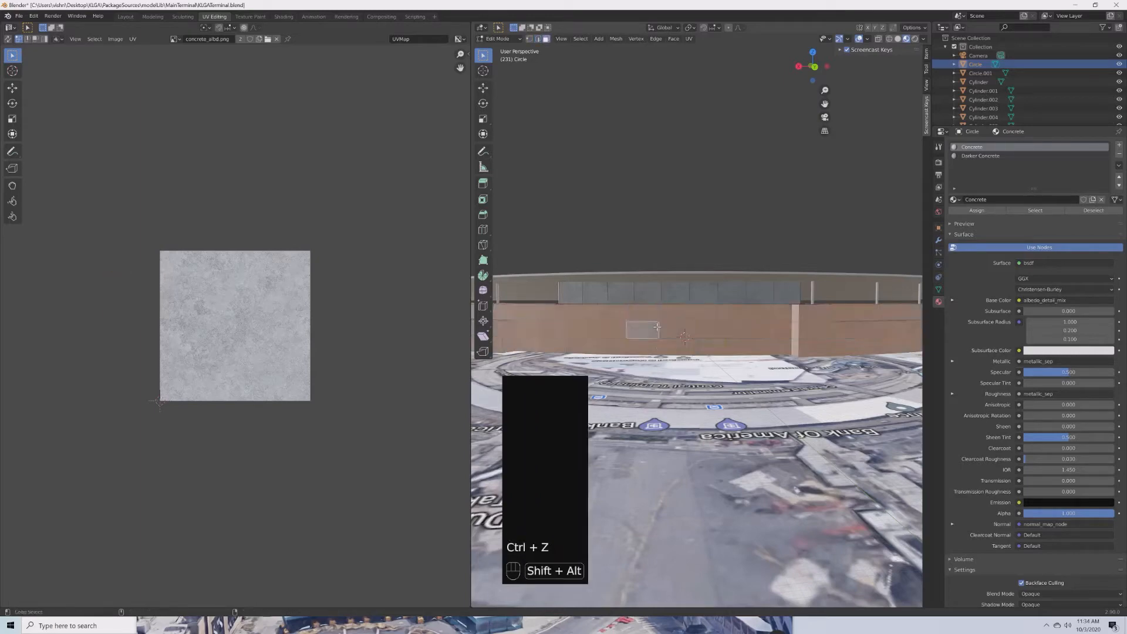
Subdivide the selected wall faces, trying two cuts before setting the number of cuts back to 1.
middle_click_drag(658, 318, 710, 326)
right_click(693, 343)
left_click(693, 344)
middle_click_drag(772, 400, 798, 405)
scroll(798, 405, "up", 2)
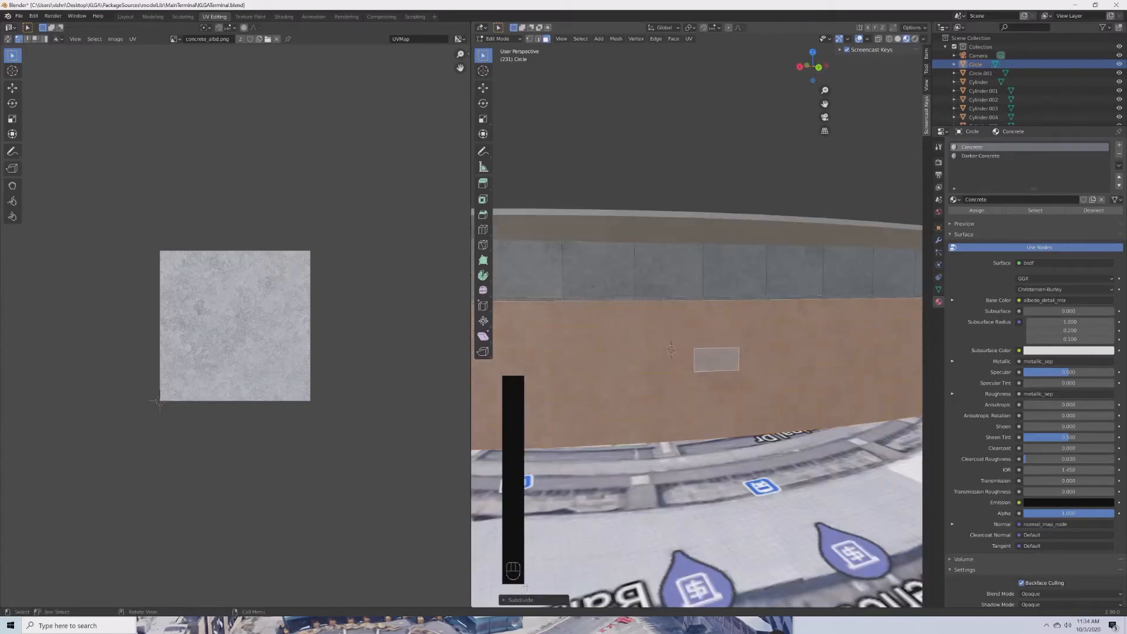
left_click(503, 601)
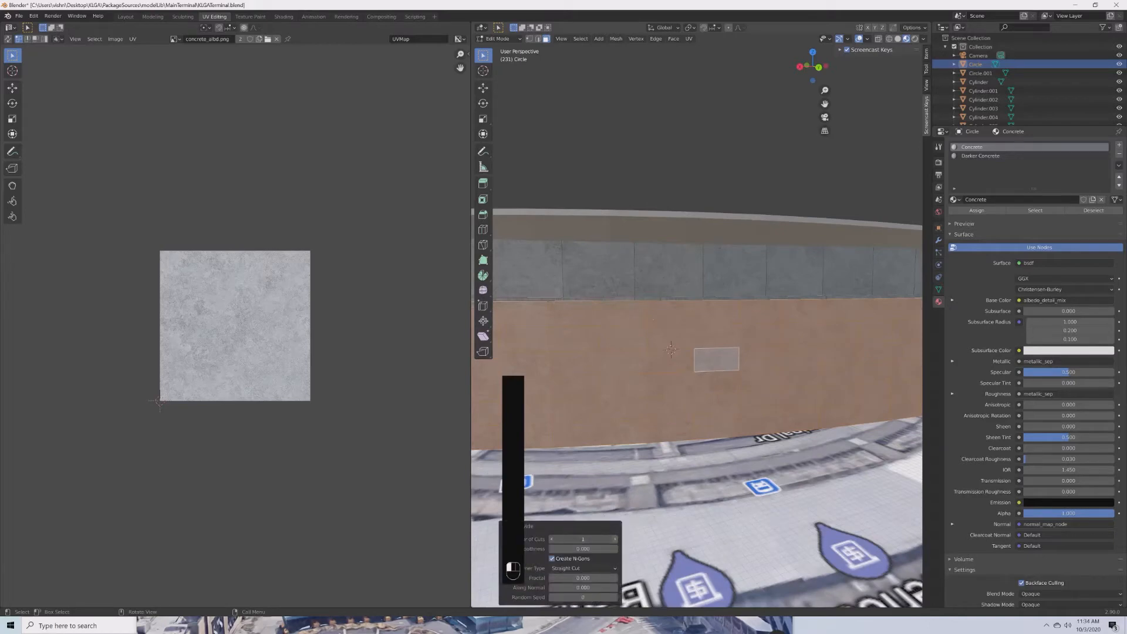
left_click(615, 539)
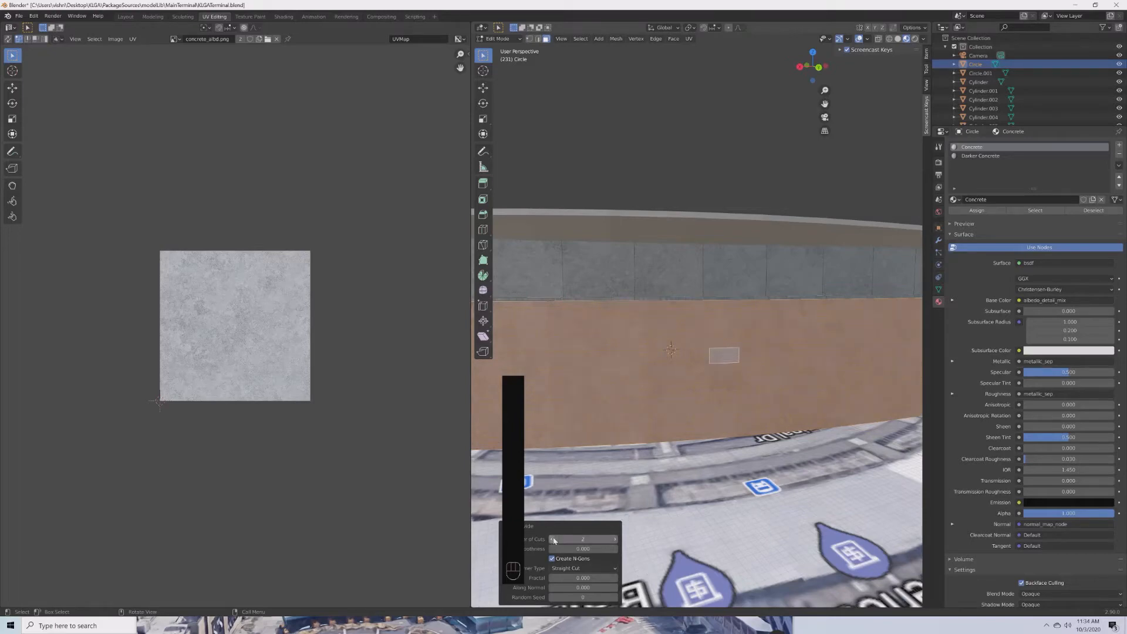
left_click(553, 539)
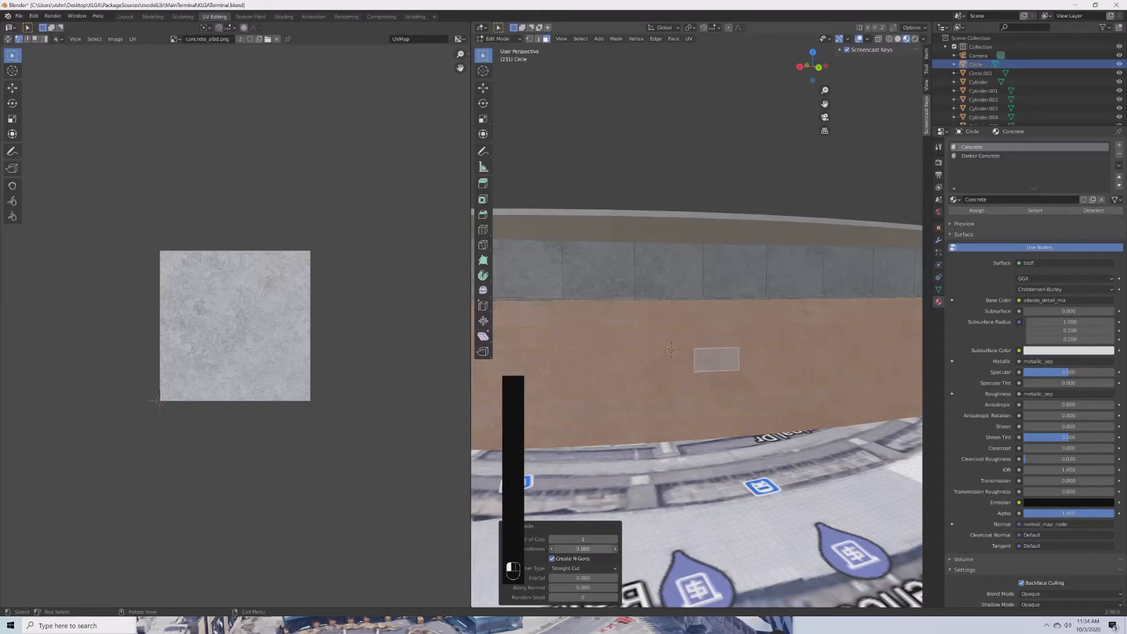
mouse_move(766, 451)
middle_mouse_down()
mouse_move(760, 466)
mouse_move(763, 457)
middle_mouse_up()
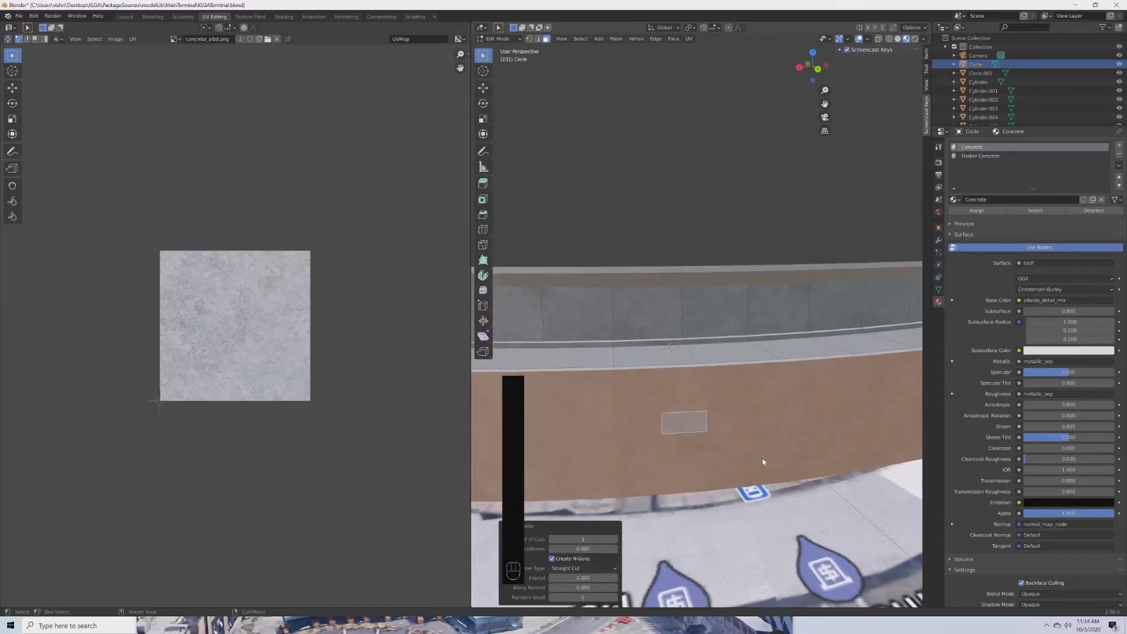
Switch to Google Maps and examine the window grid on the terminal's curved airside facade.
left_click(515, 626)
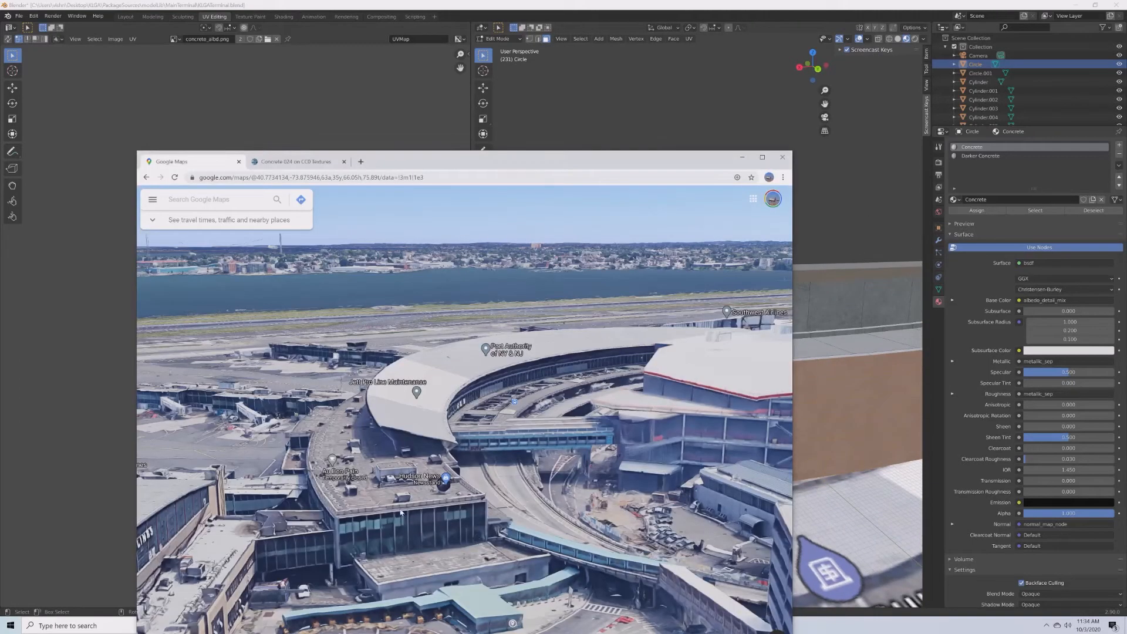
left_click_drag(401, 504, 605, 491, "ctrl")
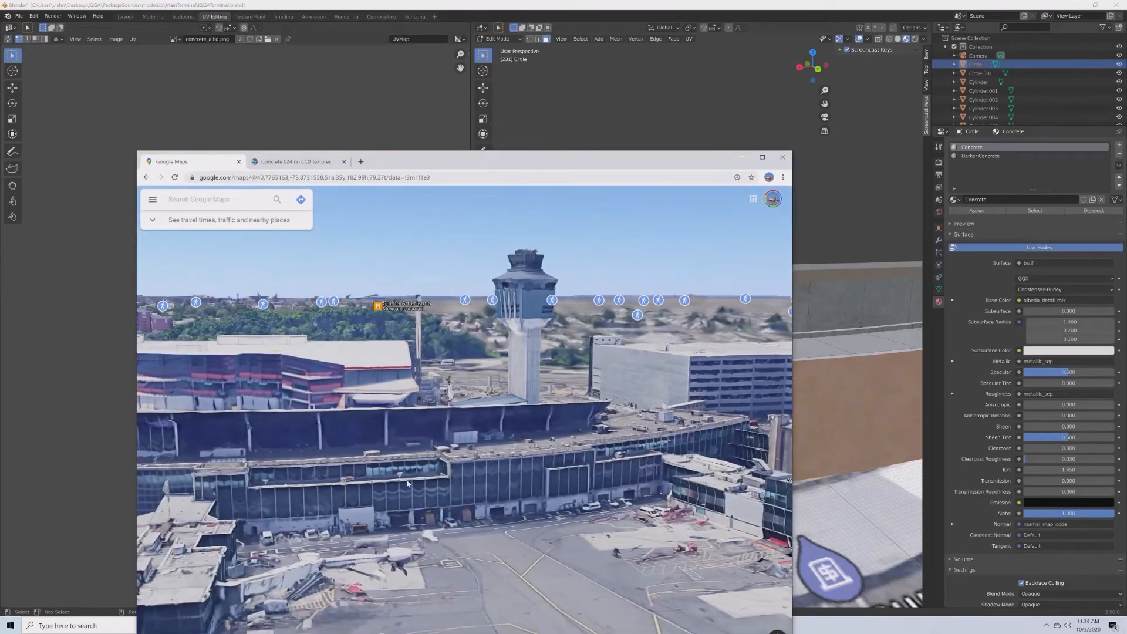
left_click_drag(353, 486, 478, 495)
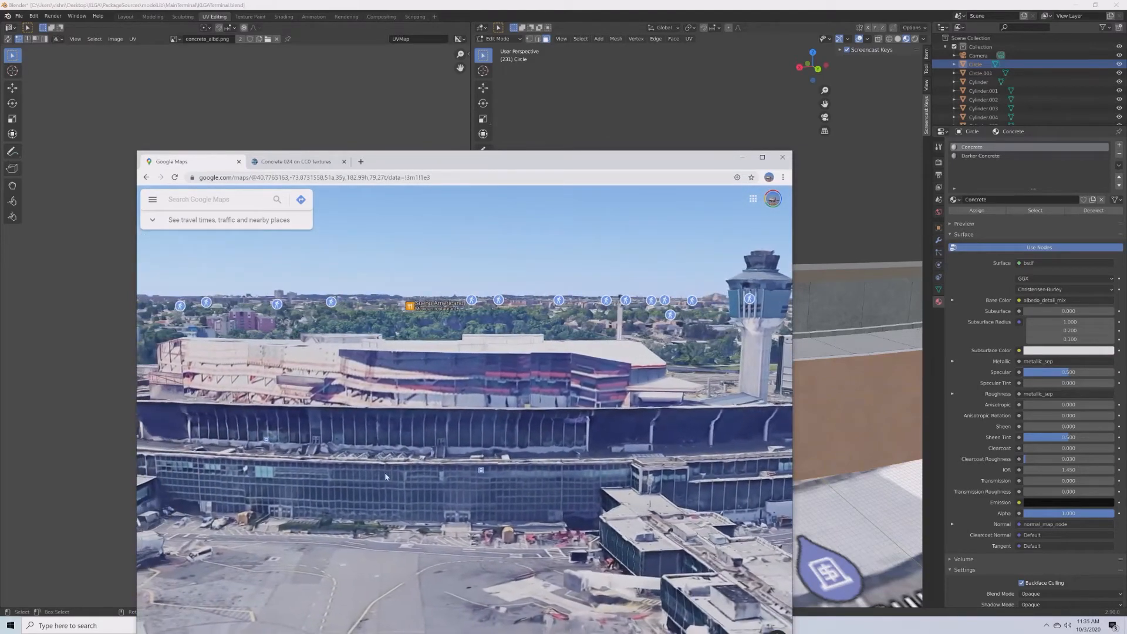
scroll(499, 475, "down", 3)
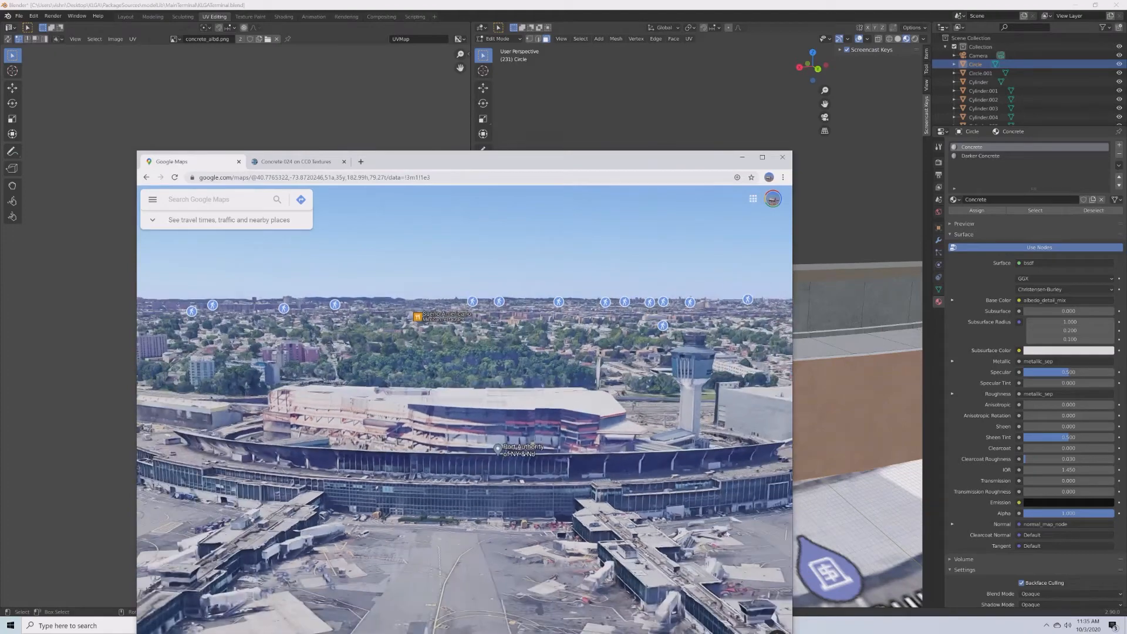
Return to Blender and undo the one-cut wall subdivision and the last row selection.
left_click(815, 508)
scroll(815, 509, "down", 5)
key("ctrl+z")
scroll(815, 509, "down", 3)
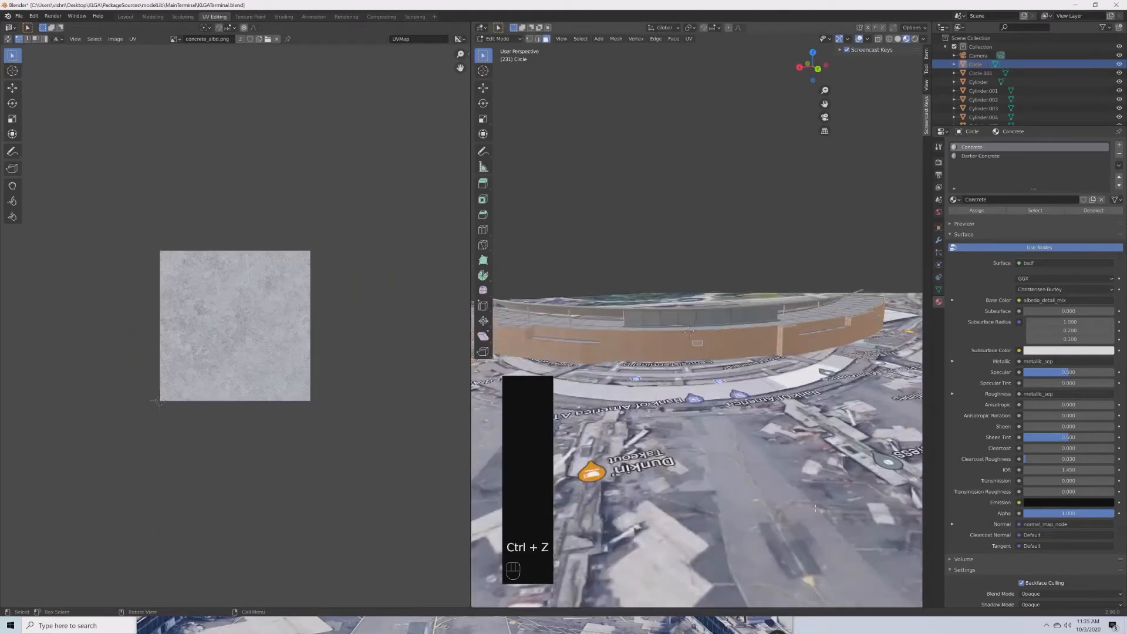
middle_click_drag(815, 508, 722, 503)
scroll(722, 504, "up", 4)
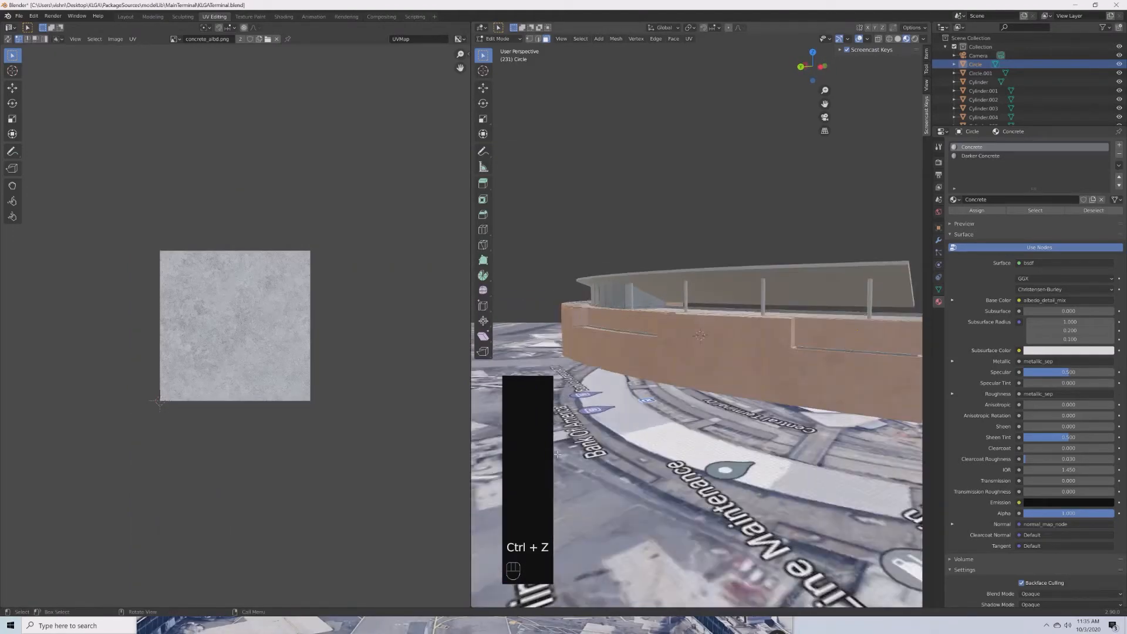
middle_click_drag(614, 455, 687, 433)
key("ctrl+z")
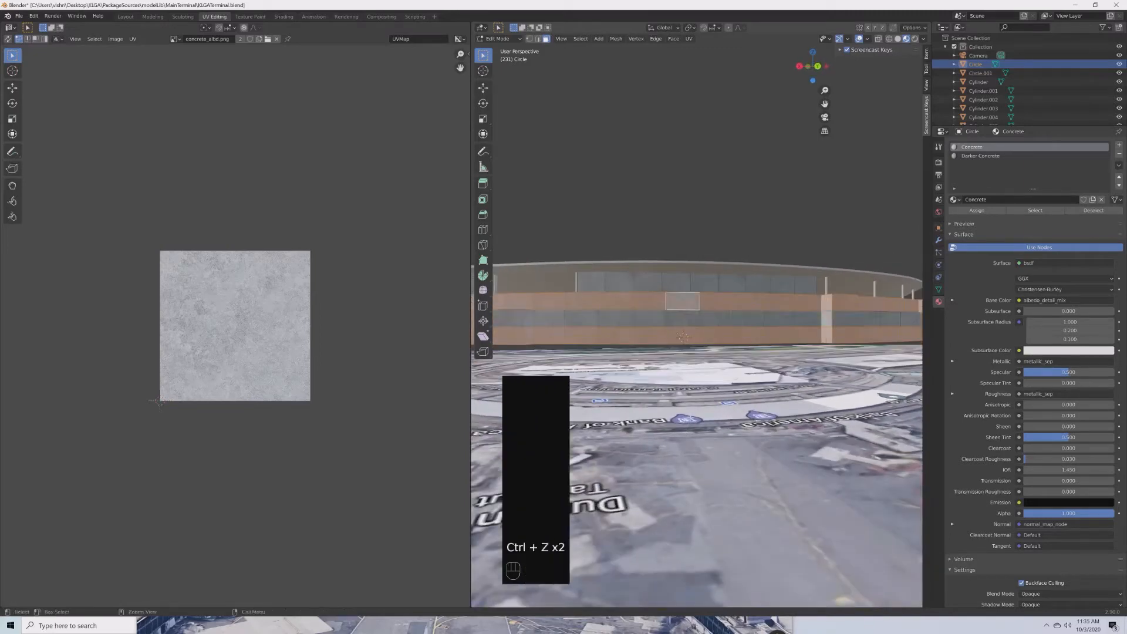
Subdivide all three rows of the terminal's wall faces with 2 cuts and inspect the denser wall up close.
right_click(663, 314)
left_click(666, 316)
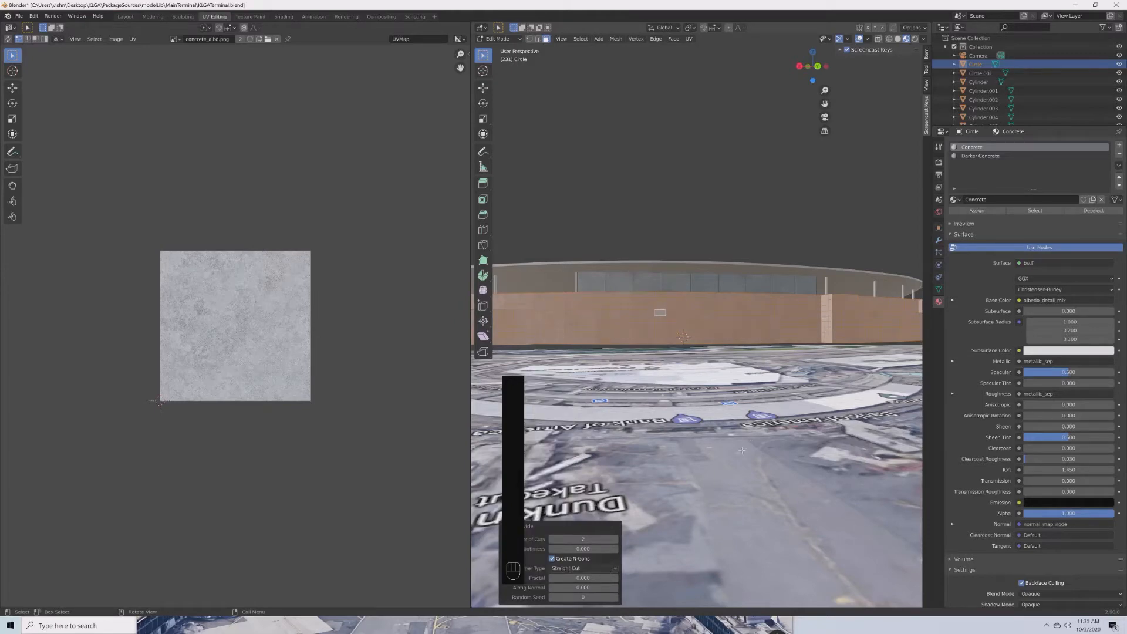
middle_click_drag(743, 451, 737, 475)
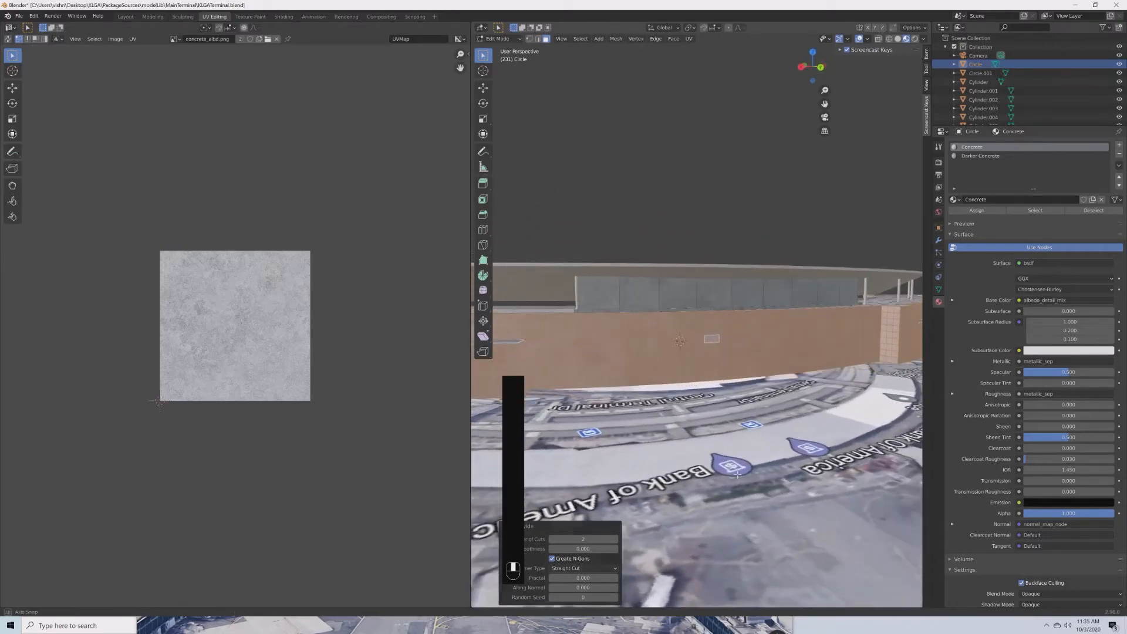
scroll(752, 468, "up", 3)
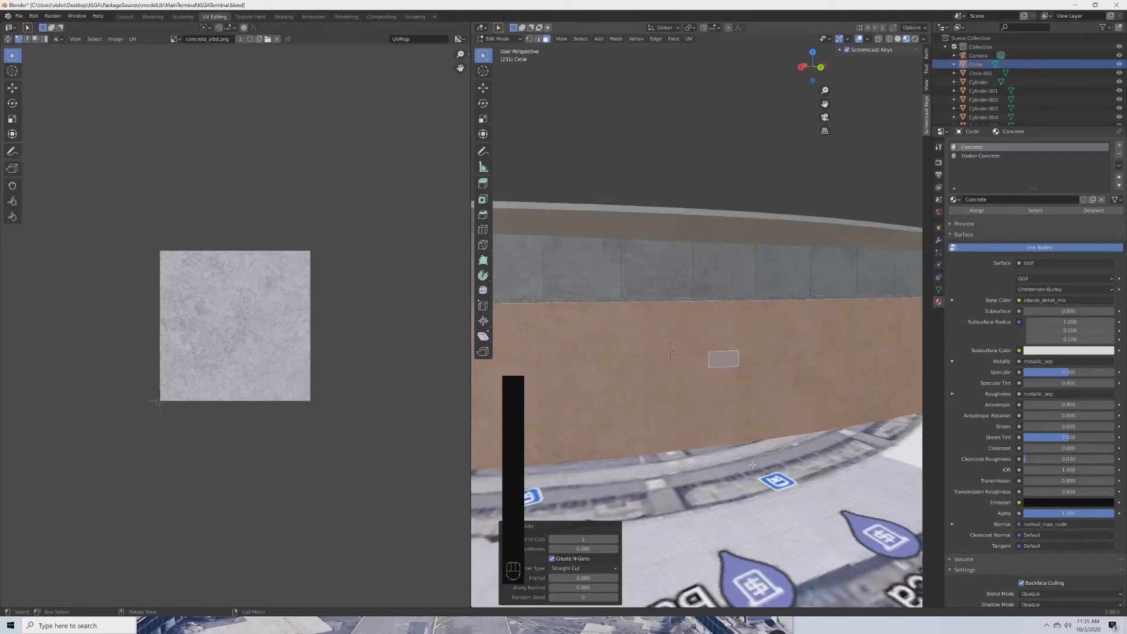
scroll(752, 469, "down", 5)
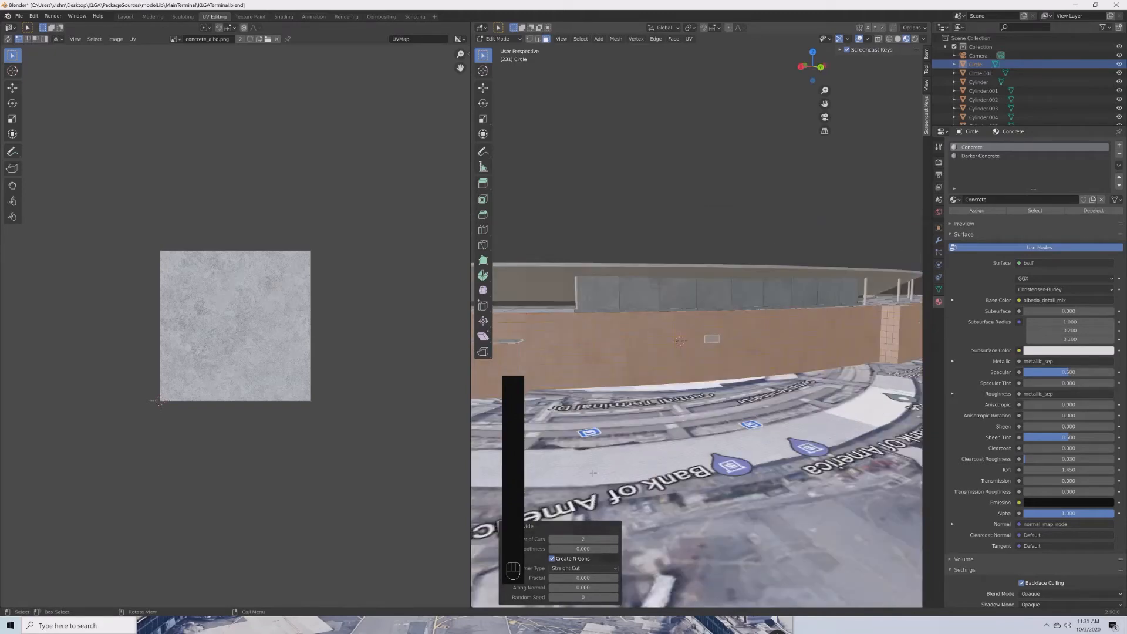
middle_click_drag(646, 434, 639, 390)
scroll(539, 458, "up", 6)
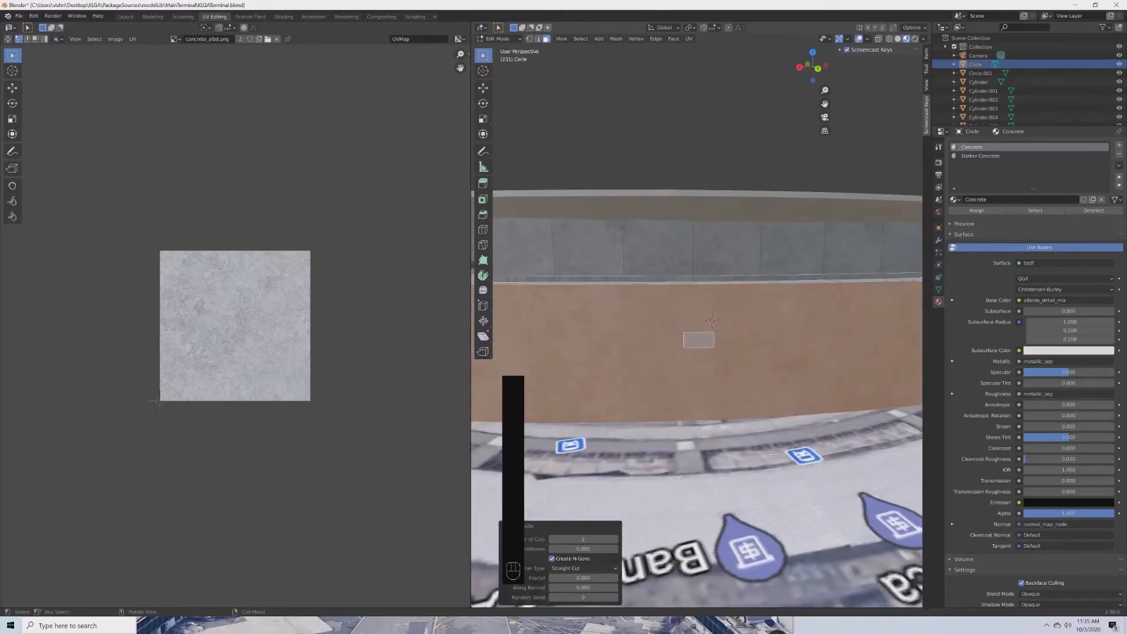
Try to inset each selected wall face individually and undo the inset.
key("i")
key("i")
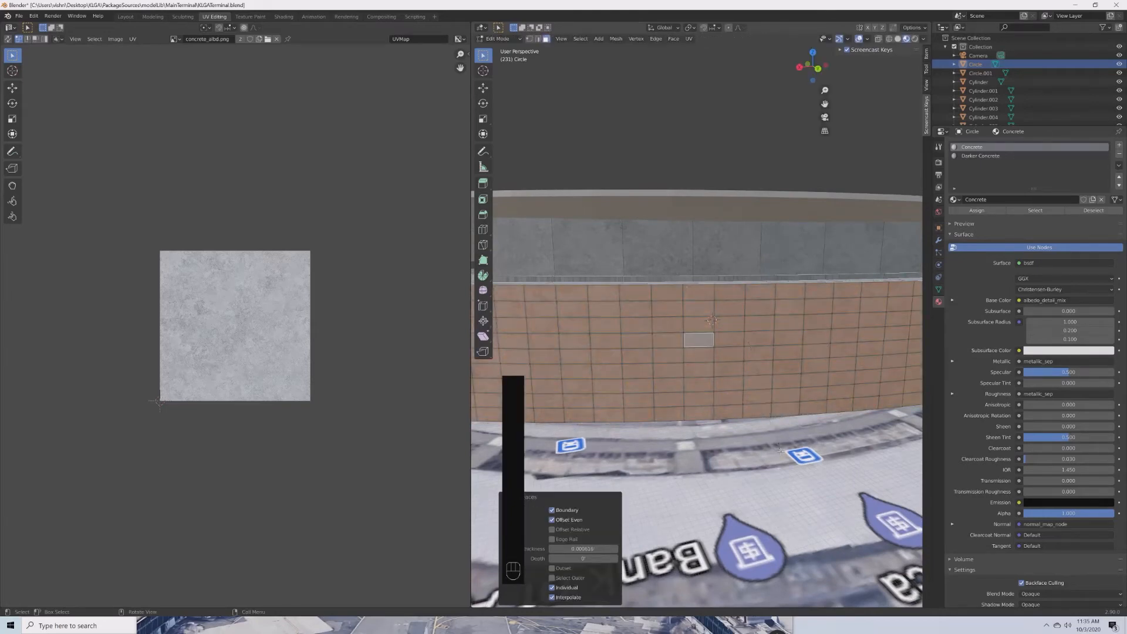
right_click(781, 451)
key("ctrl+z")
Create a material named Metal in a new slot and assign it to the selected wall faces.
middle_click_drag(781, 448, 719, 470)
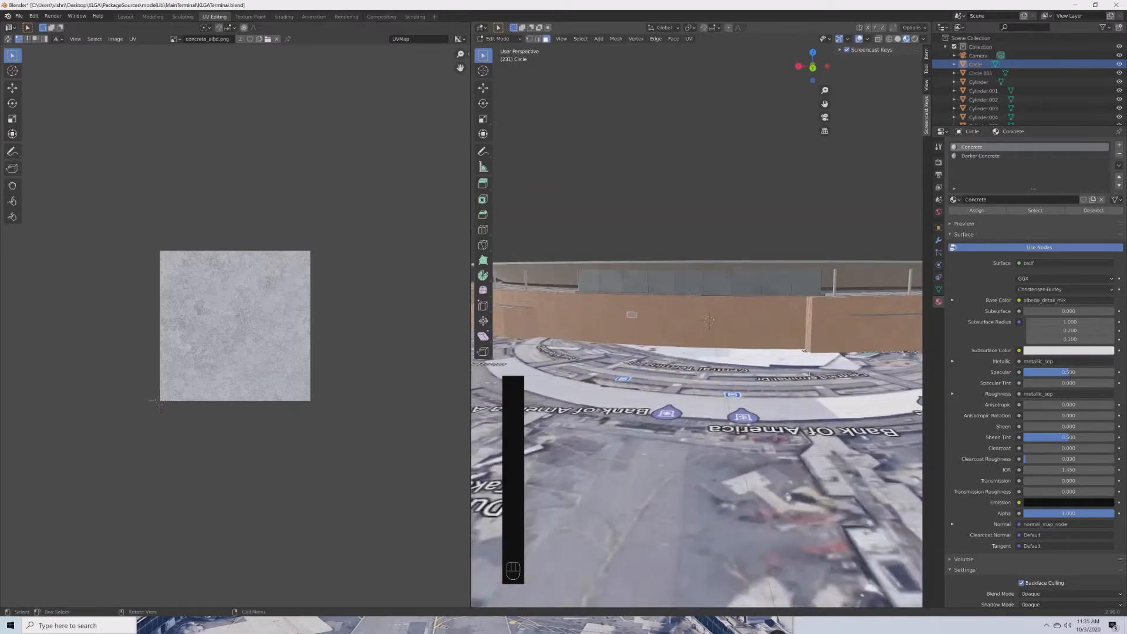
left_click(1119, 145)
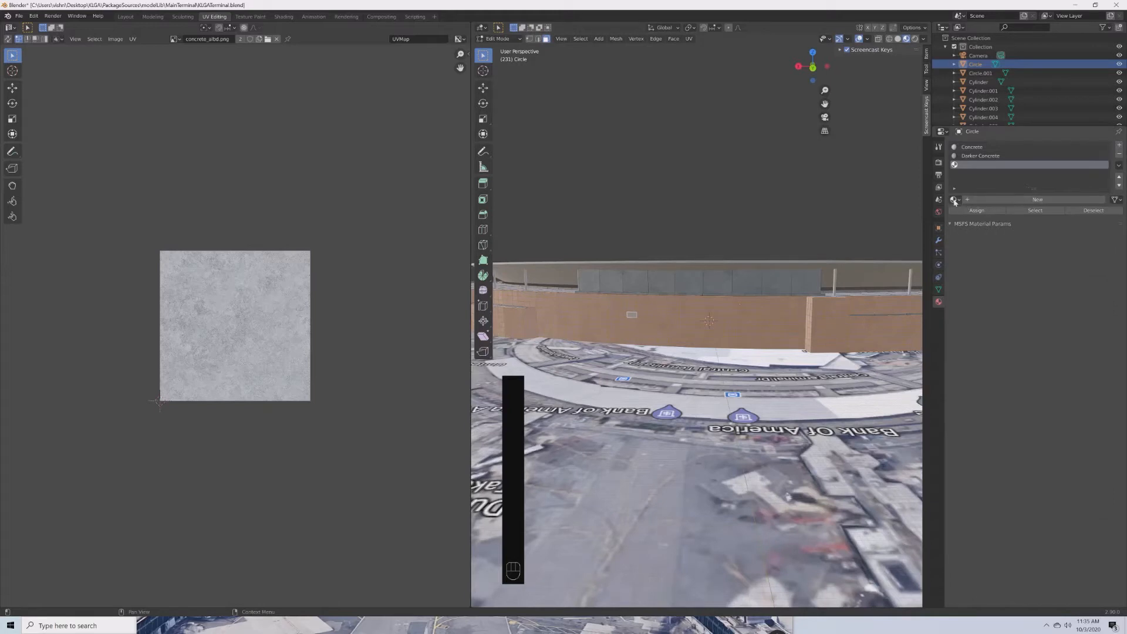
left_click(1038, 200)
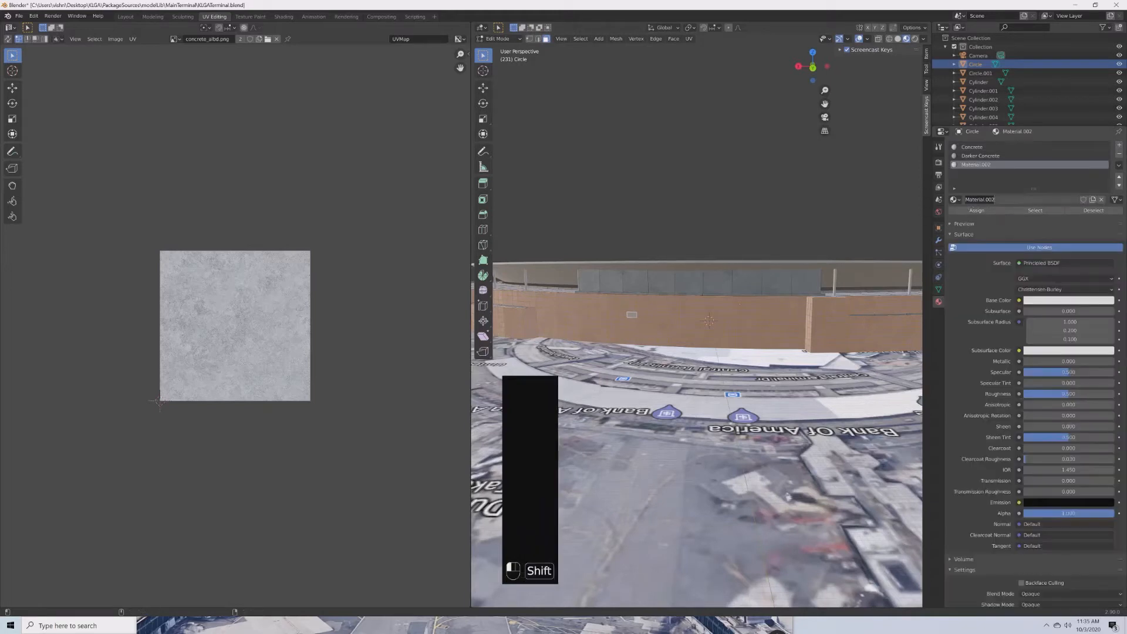
type("Metal")
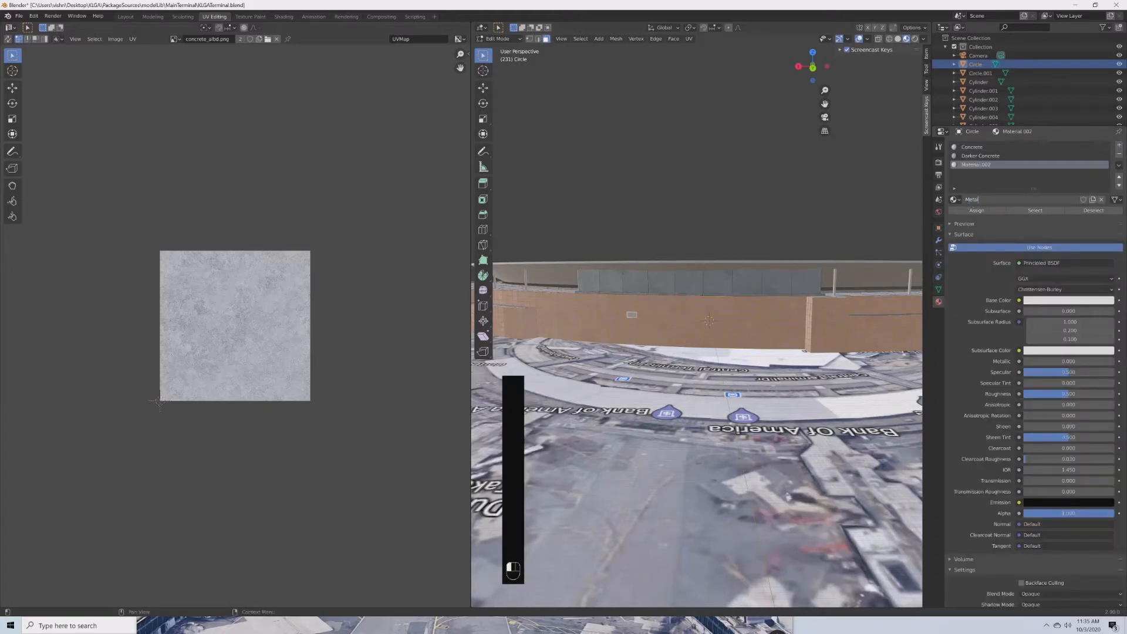
key("Return")
left_click(991, 212)
Inset the selected wall faces individually by a small thickness to form a thin frame around each panel.
scroll(739, 332, "up", 4)
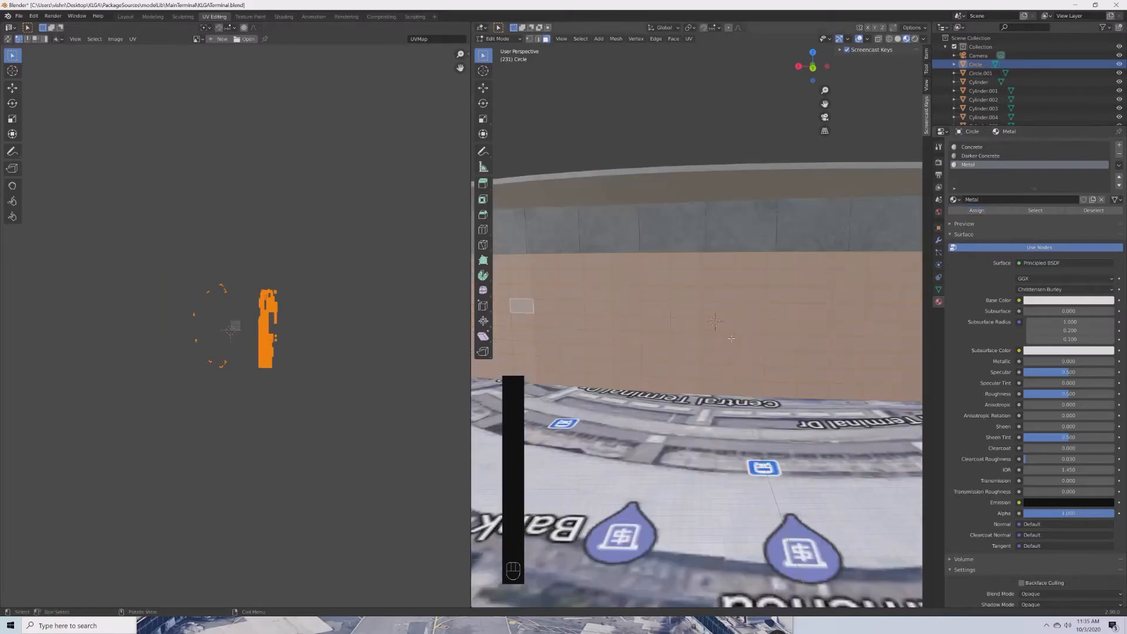
scroll(731, 338, "up", 2)
middle_click_drag(734, 340, 773, 354, "shift")
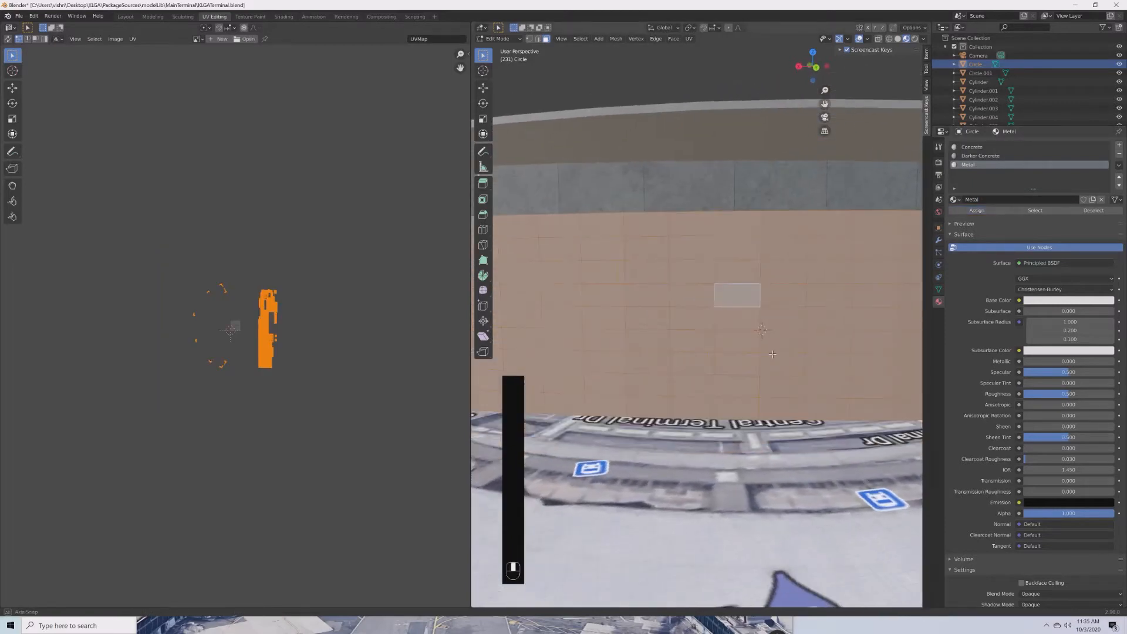
key("i")
key("i")
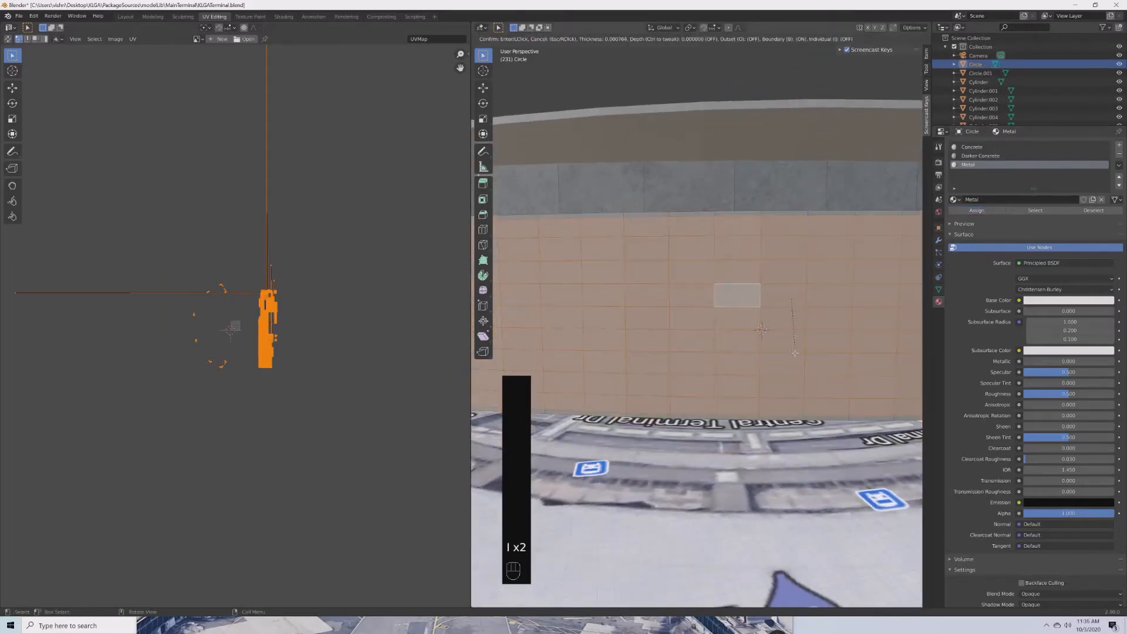
key("i")
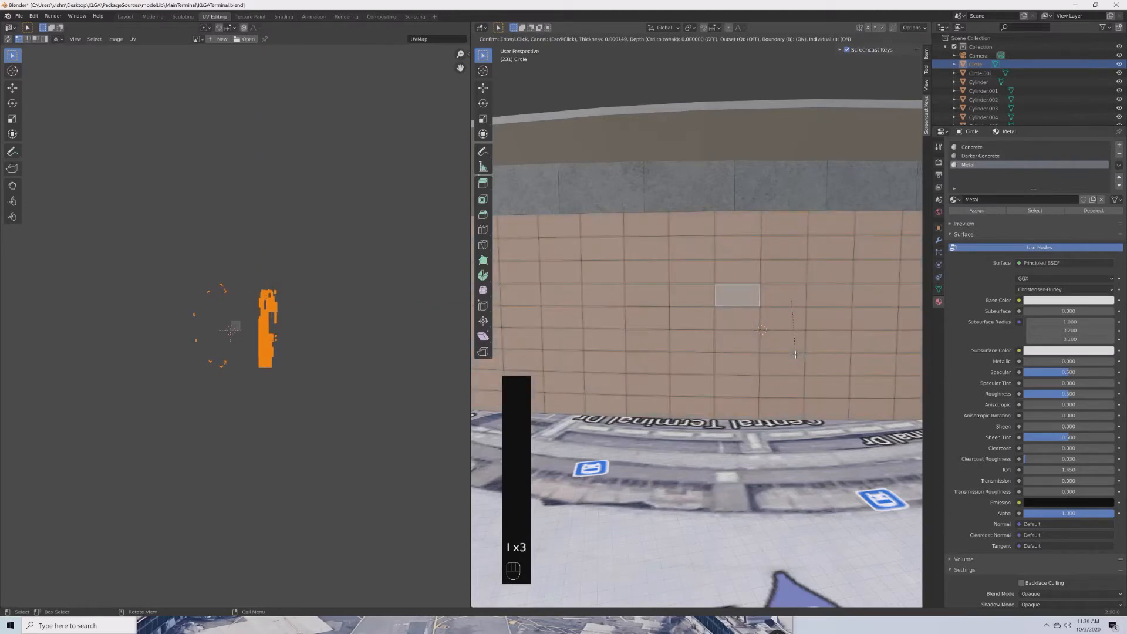
key("shift")
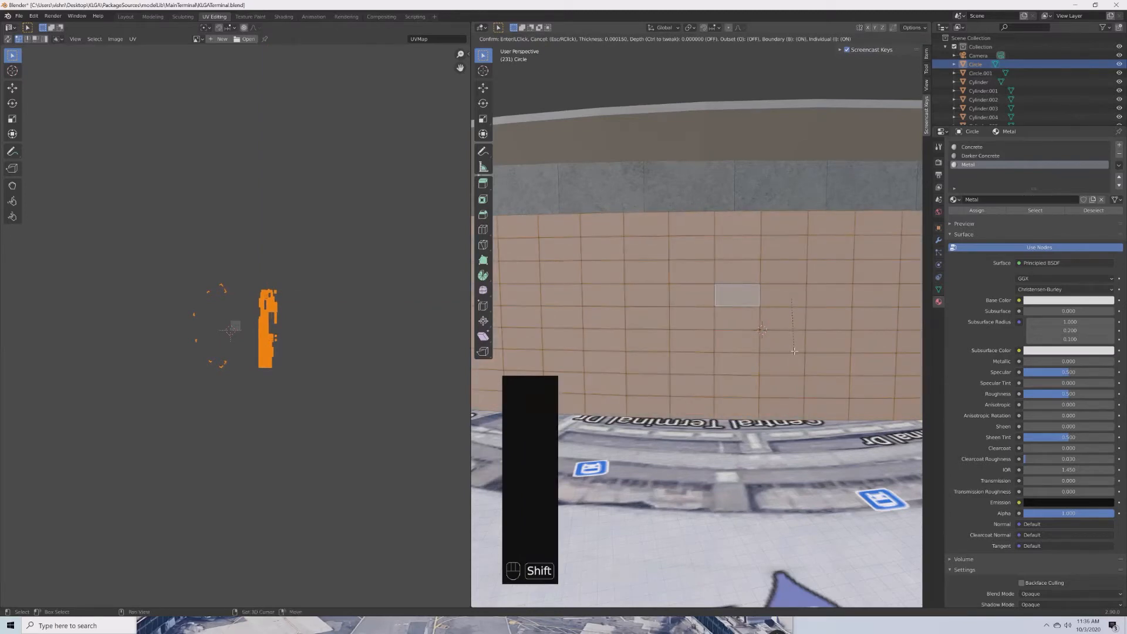
left_click(794, 353)
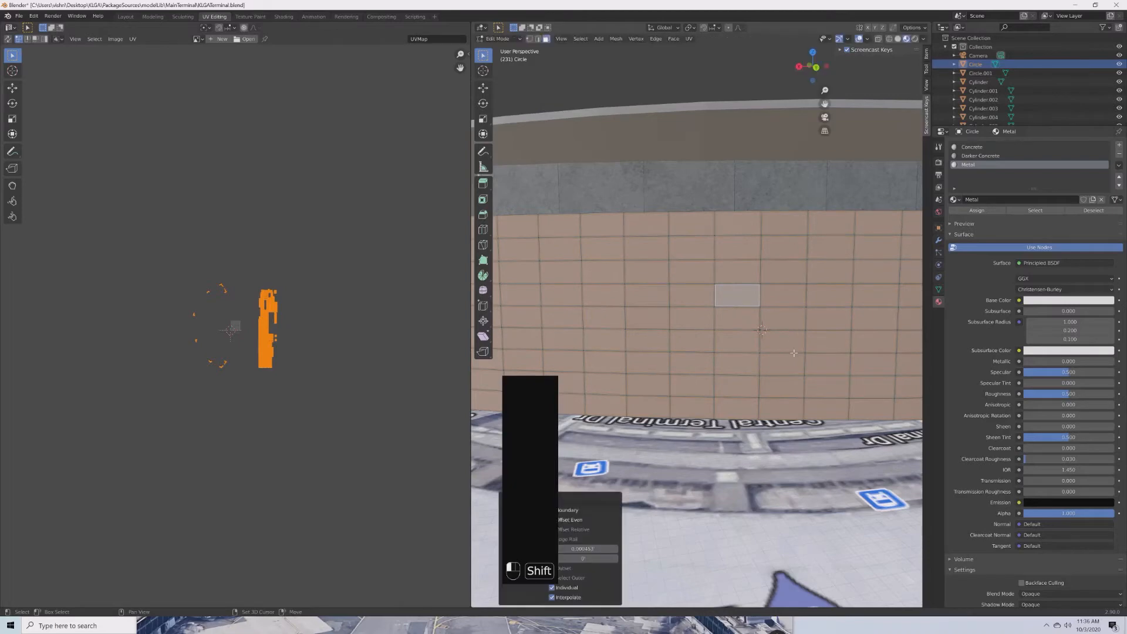
Create a material named Glass in a new slot, assign it to the inset wall panels and deselect them.
left_click(1120, 146)
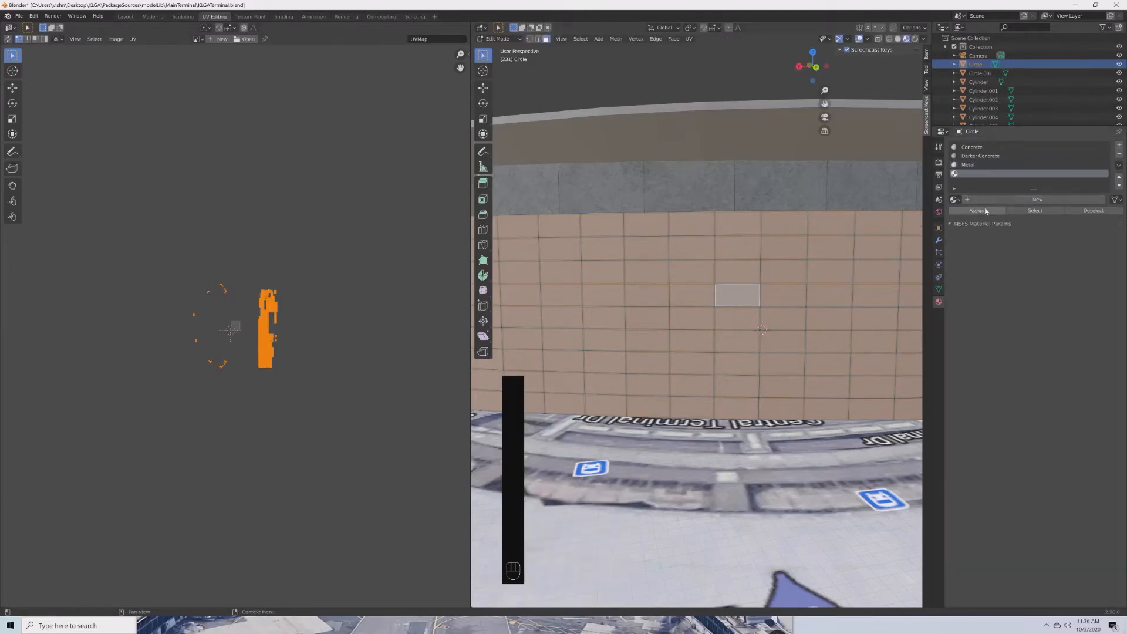
left_click(990, 200)
double_click(990, 200)
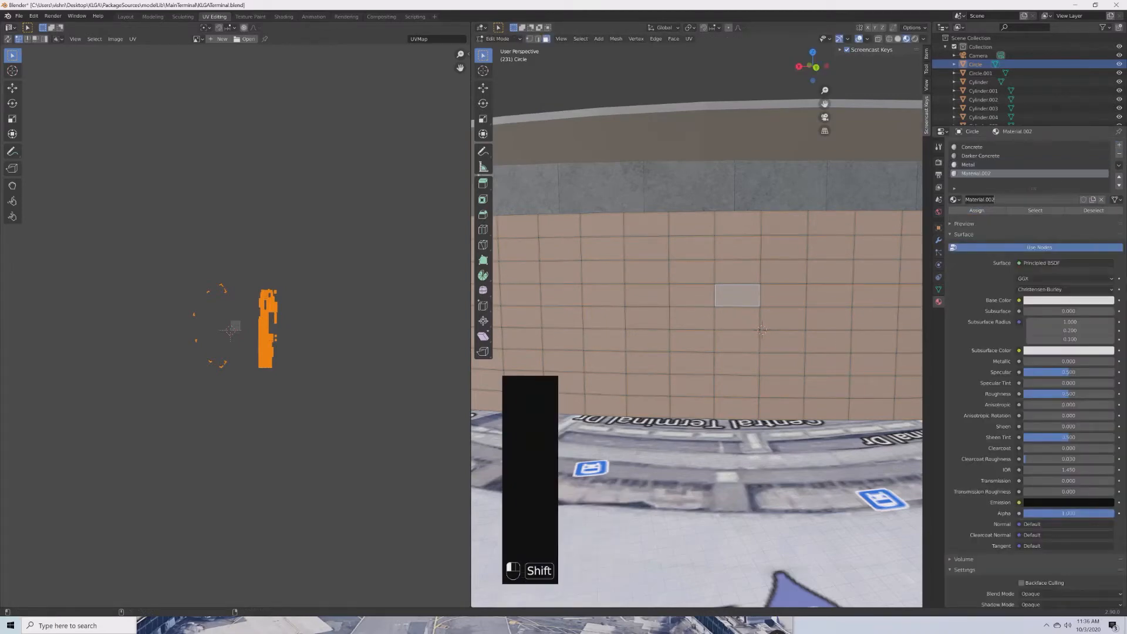
type("Glass")
key("Return")
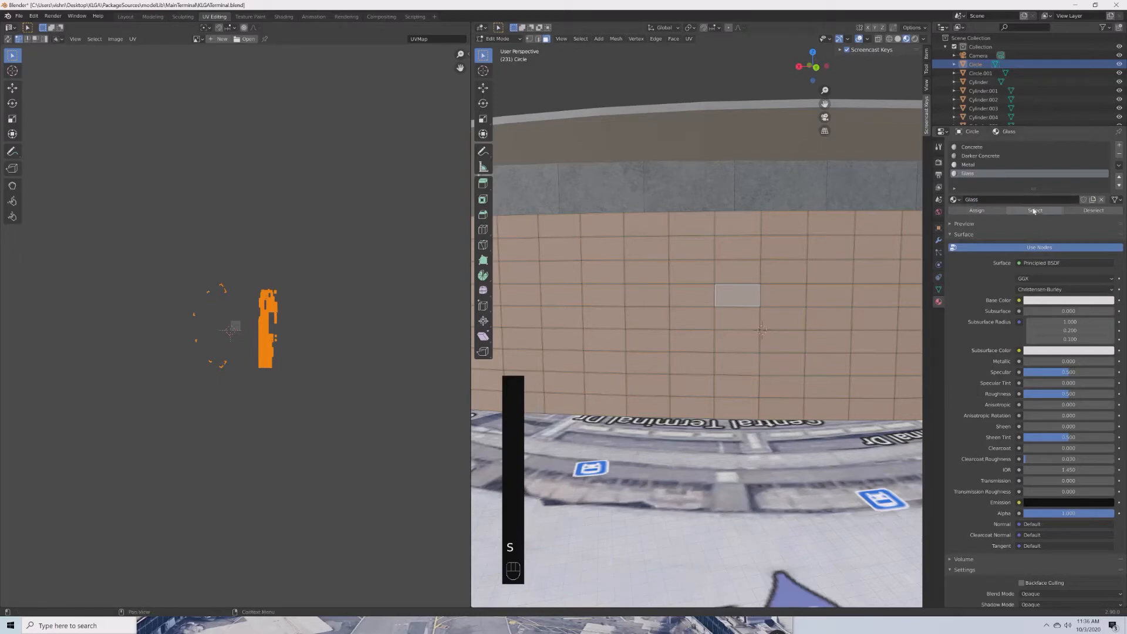
left_click(1094, 210)
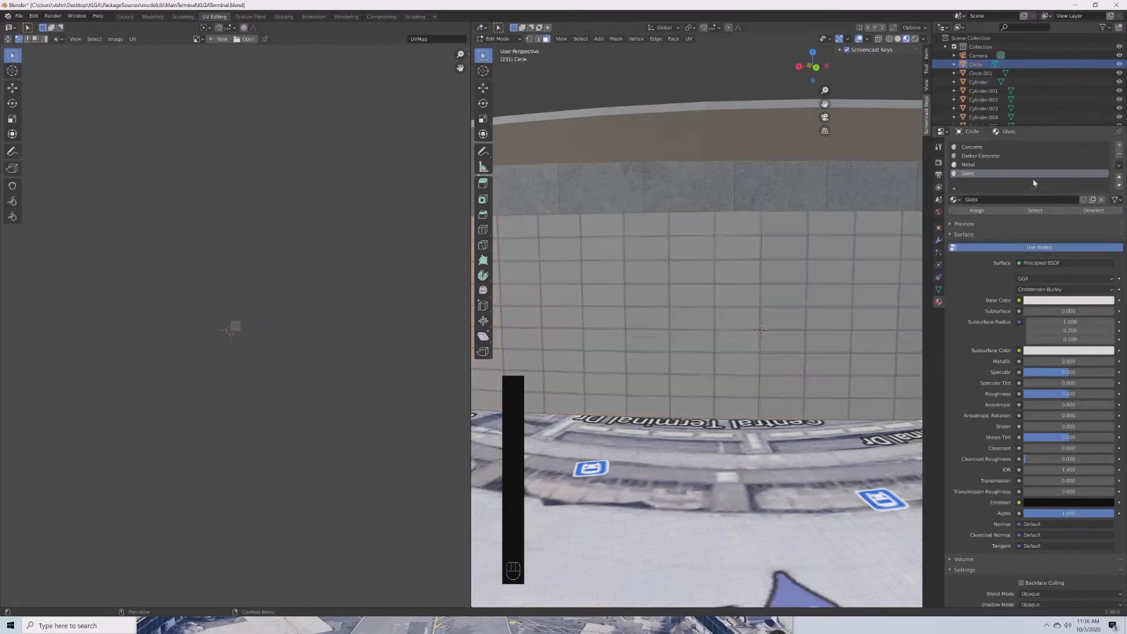
Select the faces using the Metal material and inspect the frame grid around the terminal walls, including in object mode.
left_click(975, 164)
left_click(1035, 212)
scroll(852, 315, "down", 7)
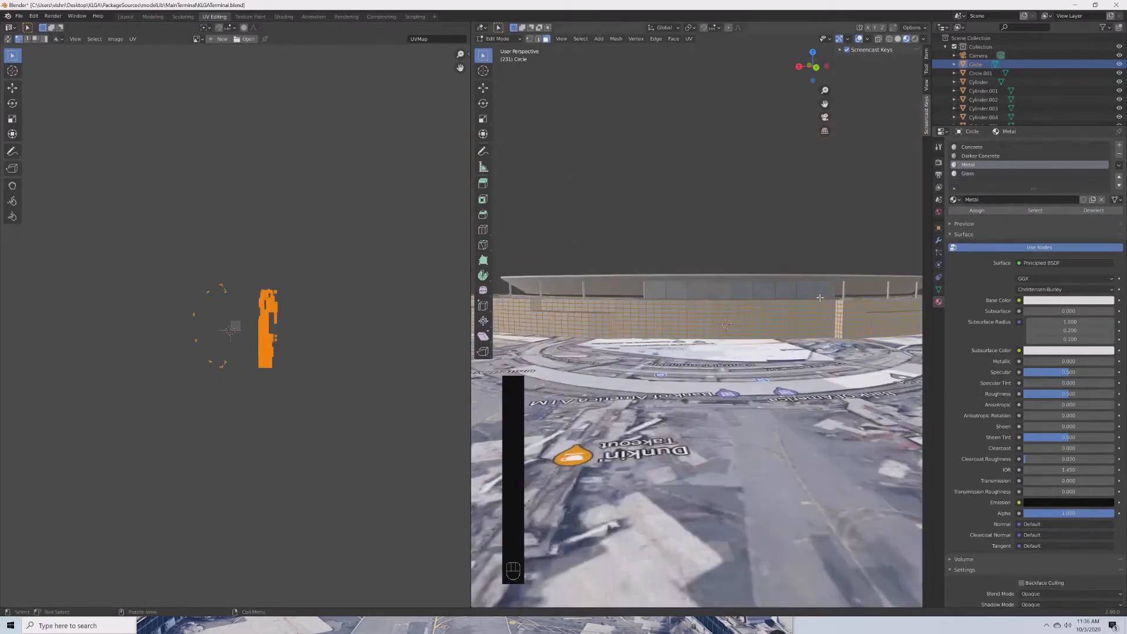
middle_click_drag(851, 314, 582, 325)
scroll(680, 326, "up", 6)
scroll(680, 325, "down", 8)
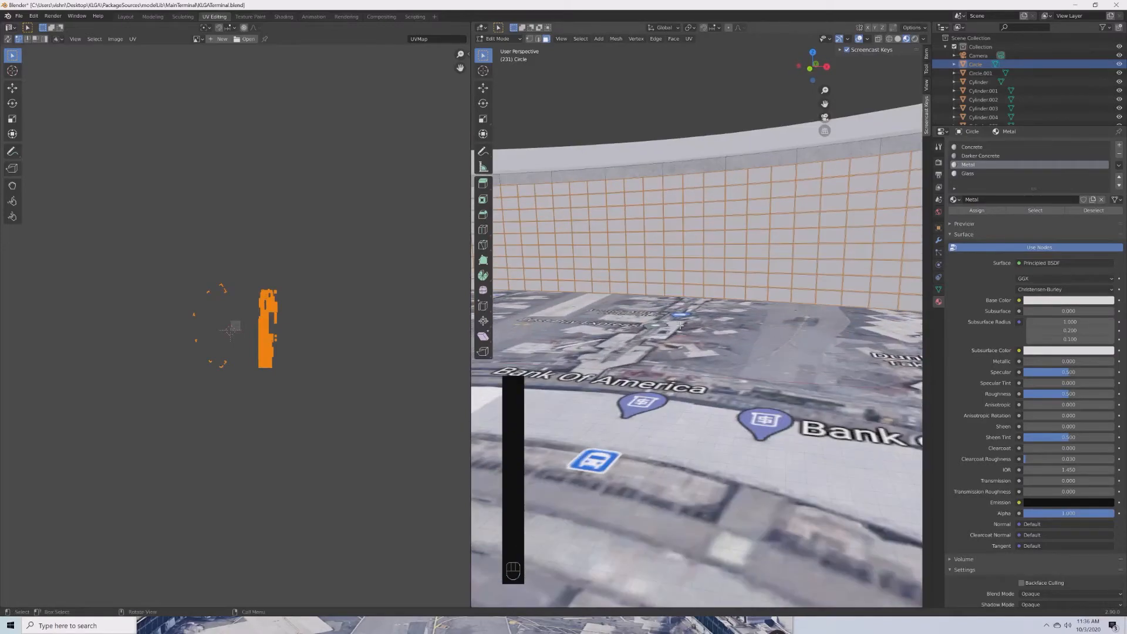
key("z")
left_click(716, 408)
scroll(752, 397, "up", 10)
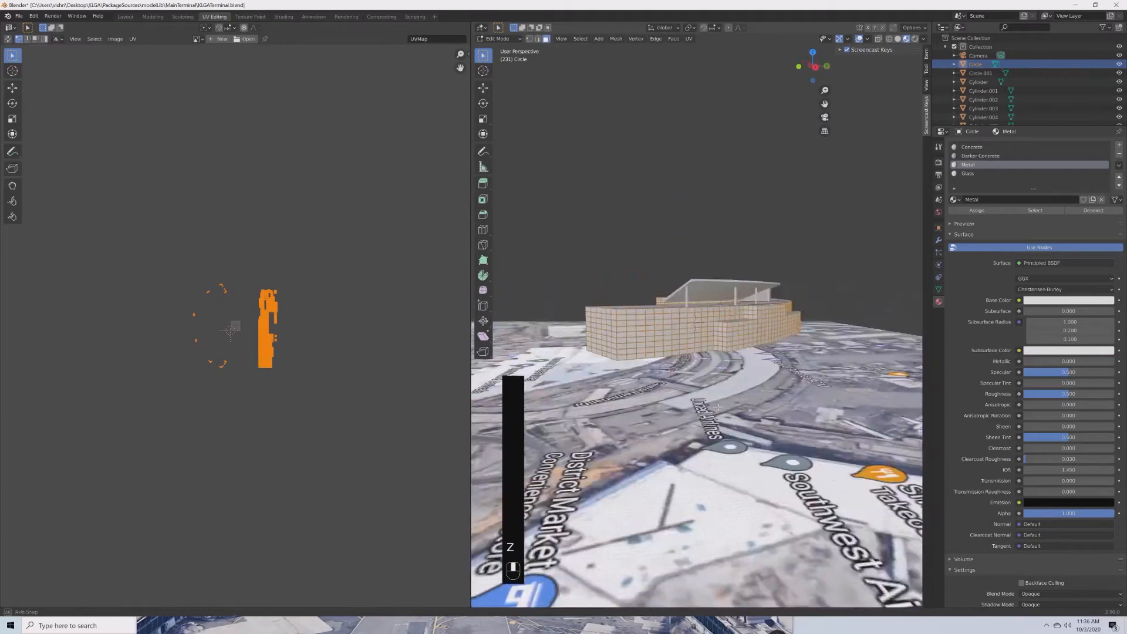
key("Tab")
mouse_move(752, 398)
middle_mouse_down()
mouse_move(686, 397)
mouse_move(713, 374)
mouse_move(748, 377)
middle_mouse_up()
scroll(686, 398, "down", 3)
key("Tab")
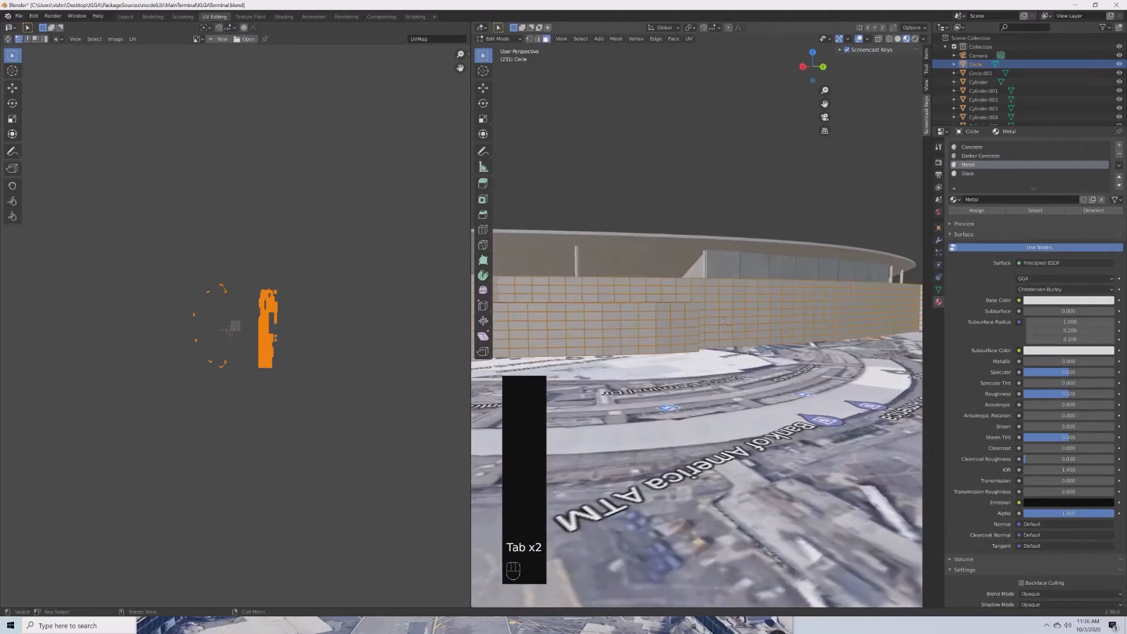
Set the Metal material's MSFS material mode to MSFS Standard.
left_click(952, 234)
left_click(1011, 388)
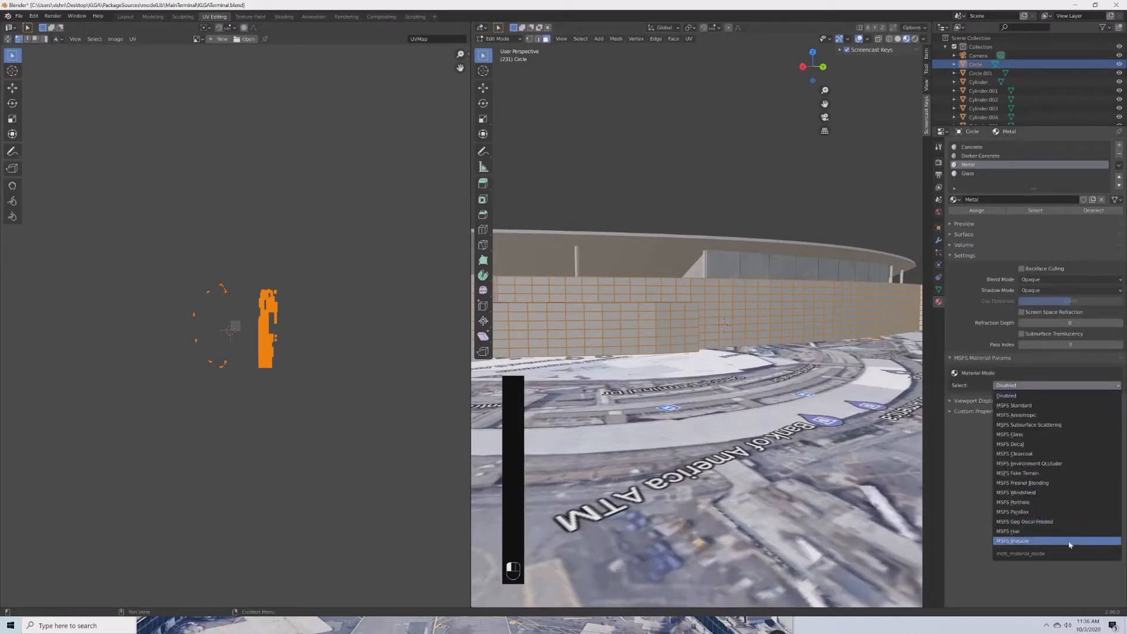
left_click(1014, 405)
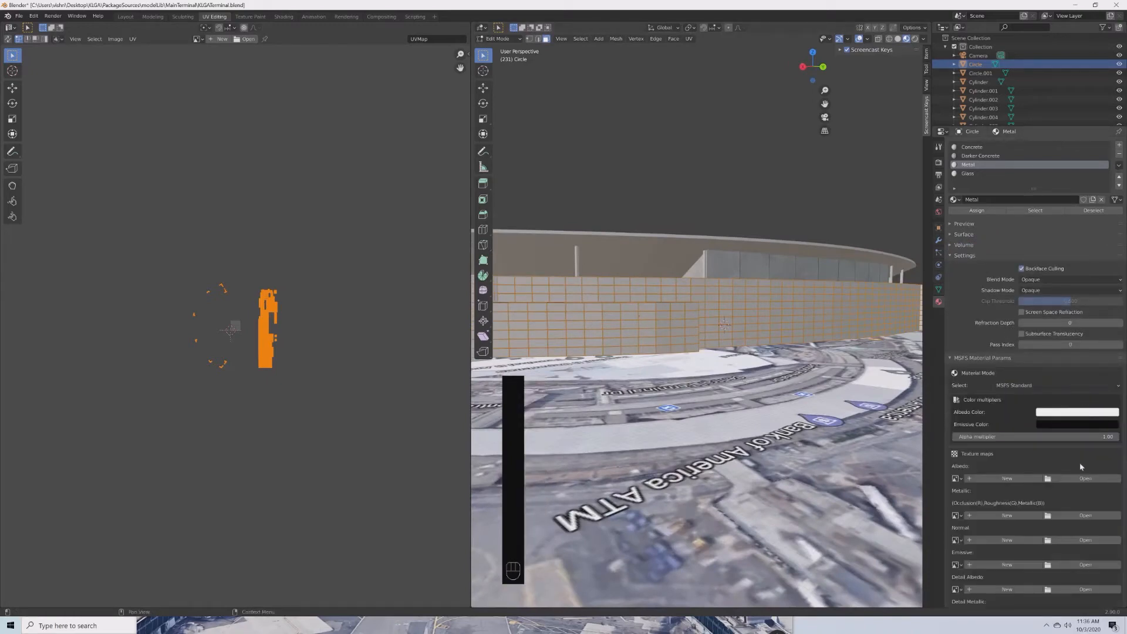
Load metal_albd.png as the Metal material's albedo map and metal_comp.png as its metallic map.
left_click(1084, 479)
left_click(387, 368)
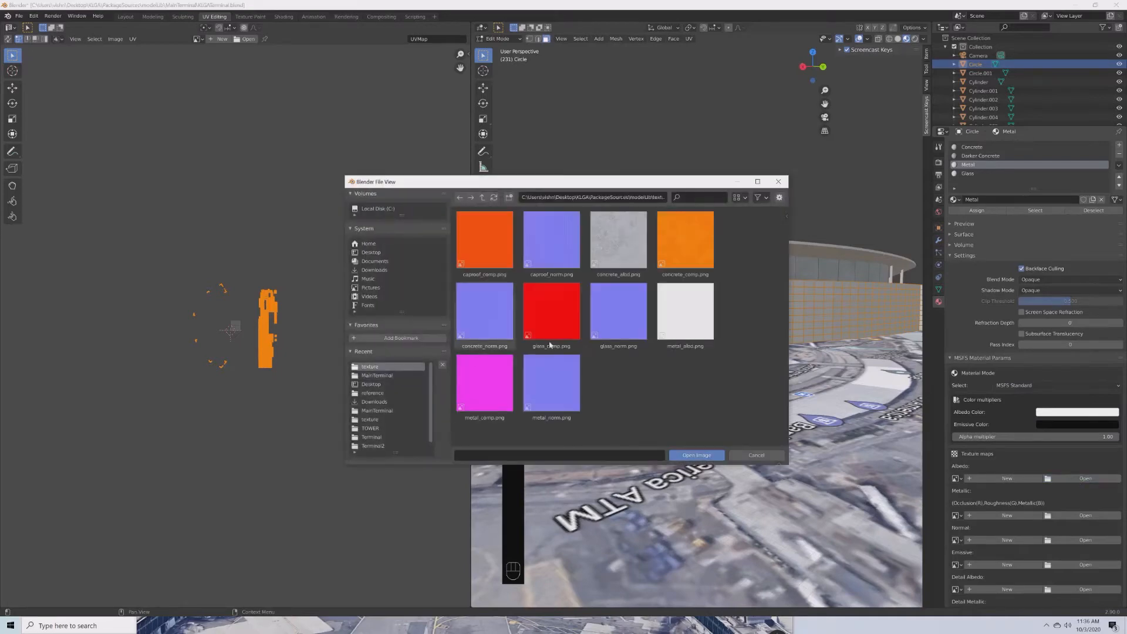
double_click(692, 342)
left_click(1085, 516)
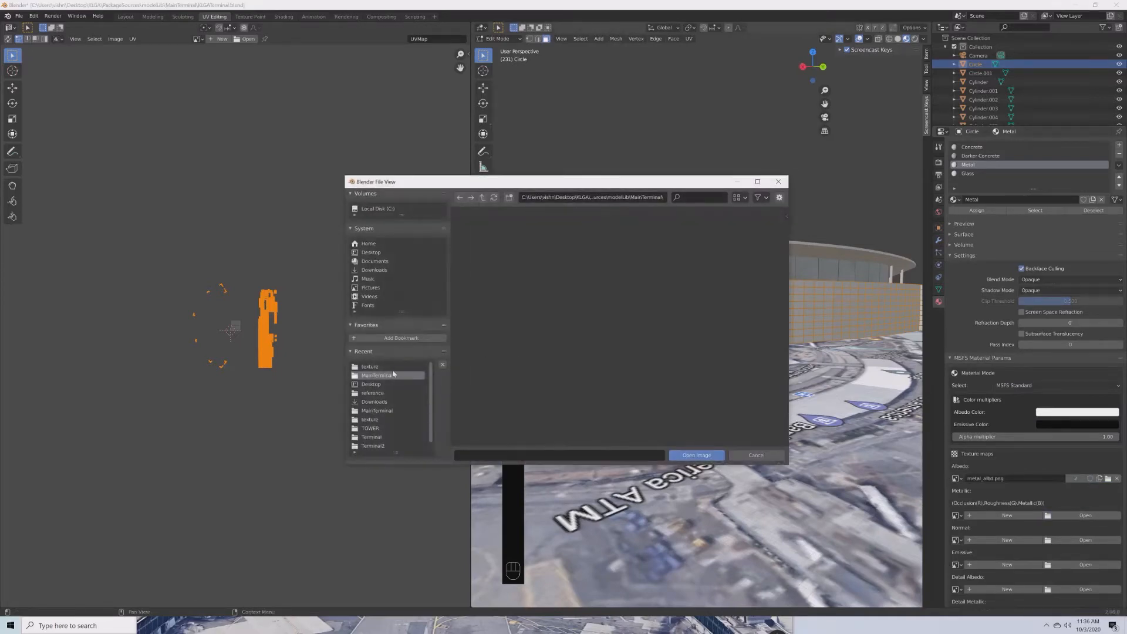
left_click(505, 370)
double_click(505, 367)
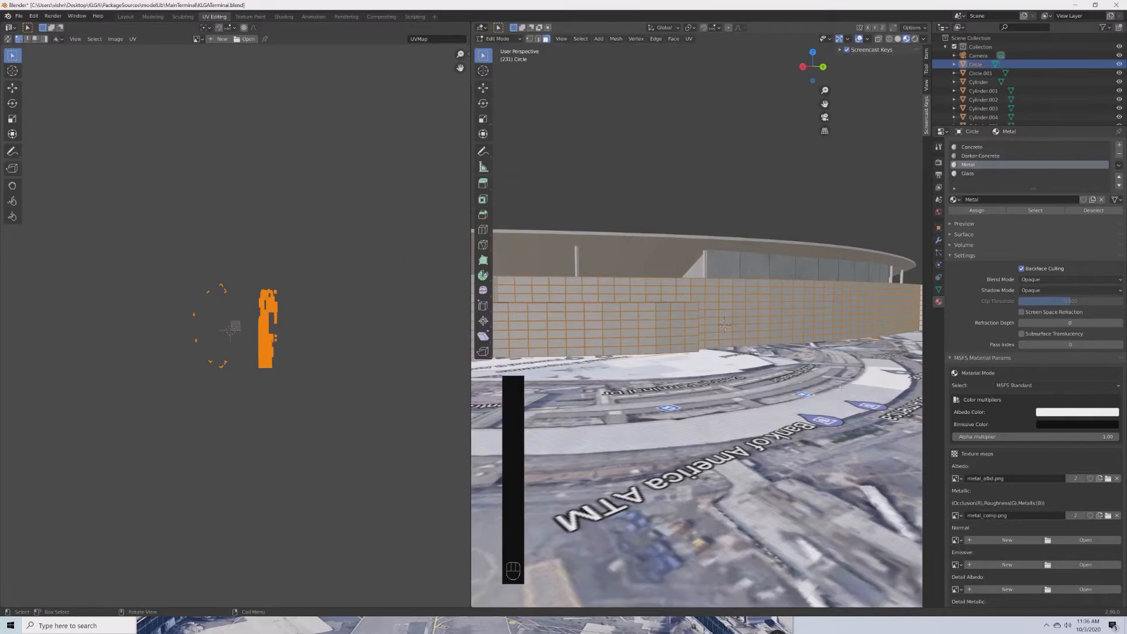
Switch to object mode and examine the textured metal frames up close at the wall corner and along the facade.
scroll(840, 389, "up", 3)
scroll(802, 384, "down", 2)
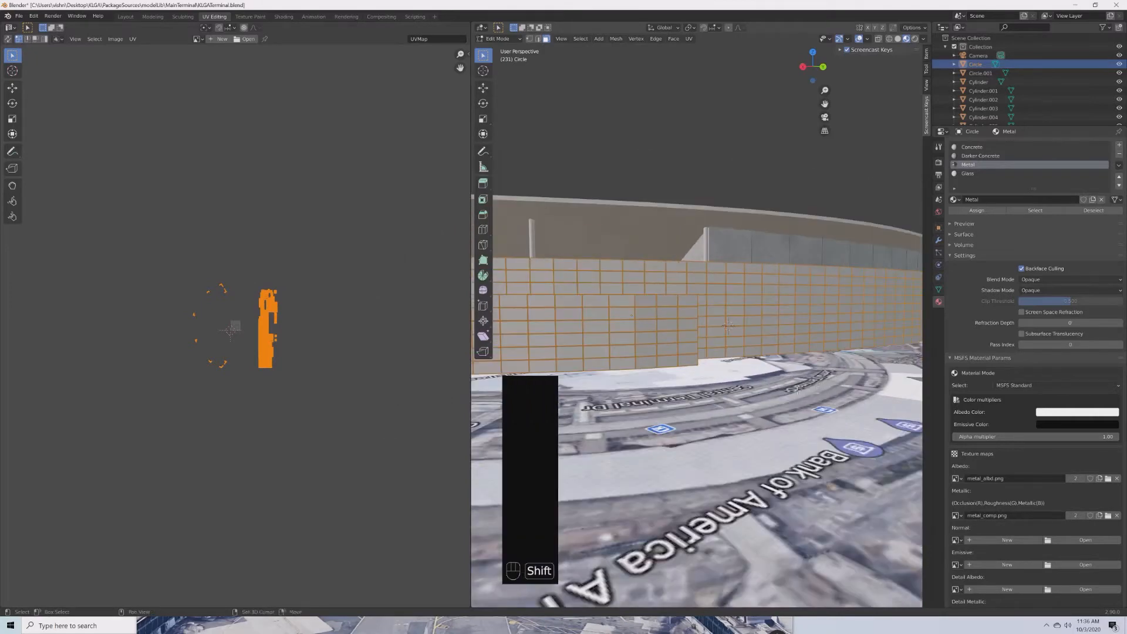
middle_click_drag(802, 384, 794, 416, "shift")
middle_click_drag(794, 416, 626, 416)
key("Tab")
scroll(626, 416, "up", 3)
scroll(651, 415, "up", 4)
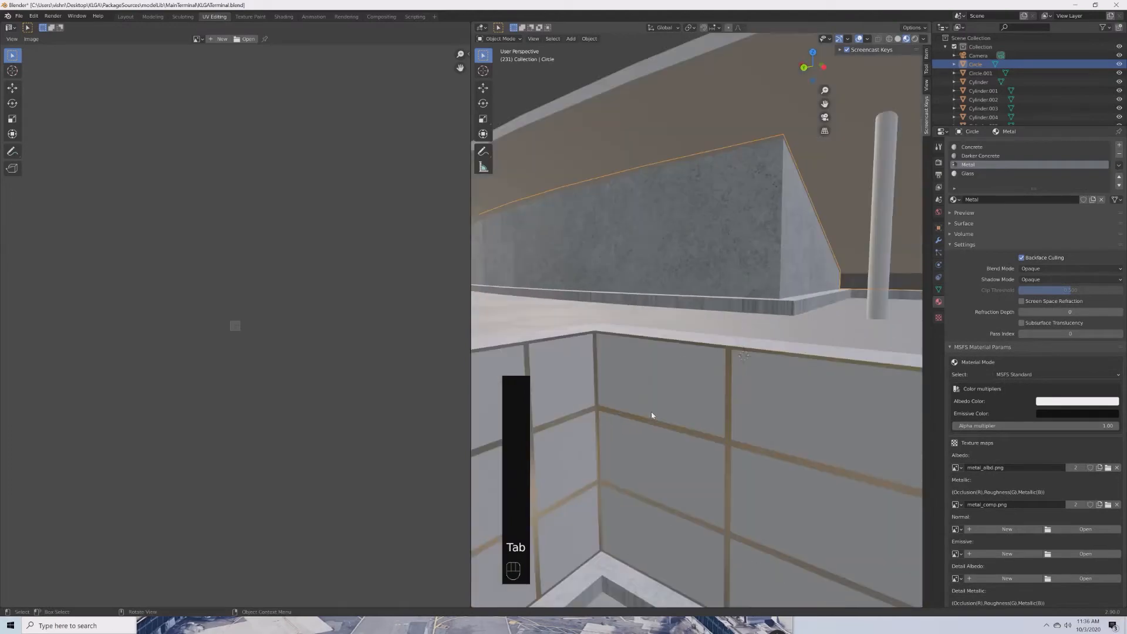
middle_click_drag(663, 397, 662, 400, "shift")
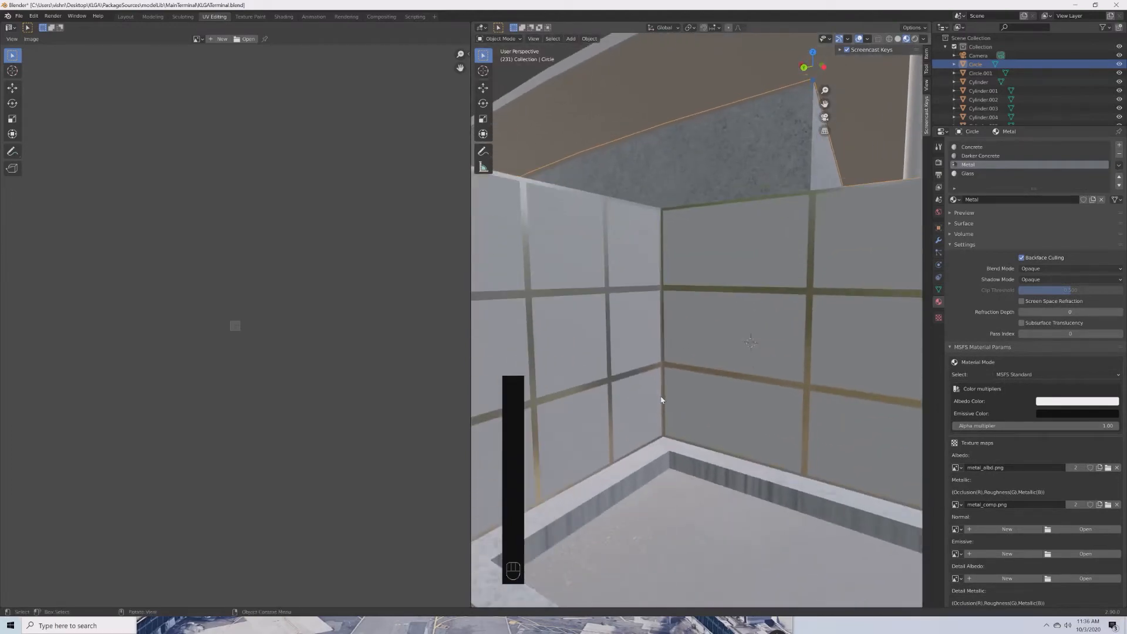
scroll(661, 401, "down", 1)
scroll(660, 401, "up", 1)
scroll(658, 400, "down", 7)
scroll(801, 445, "up", 7)
middle_click_drag(825, 445, 799, 444)
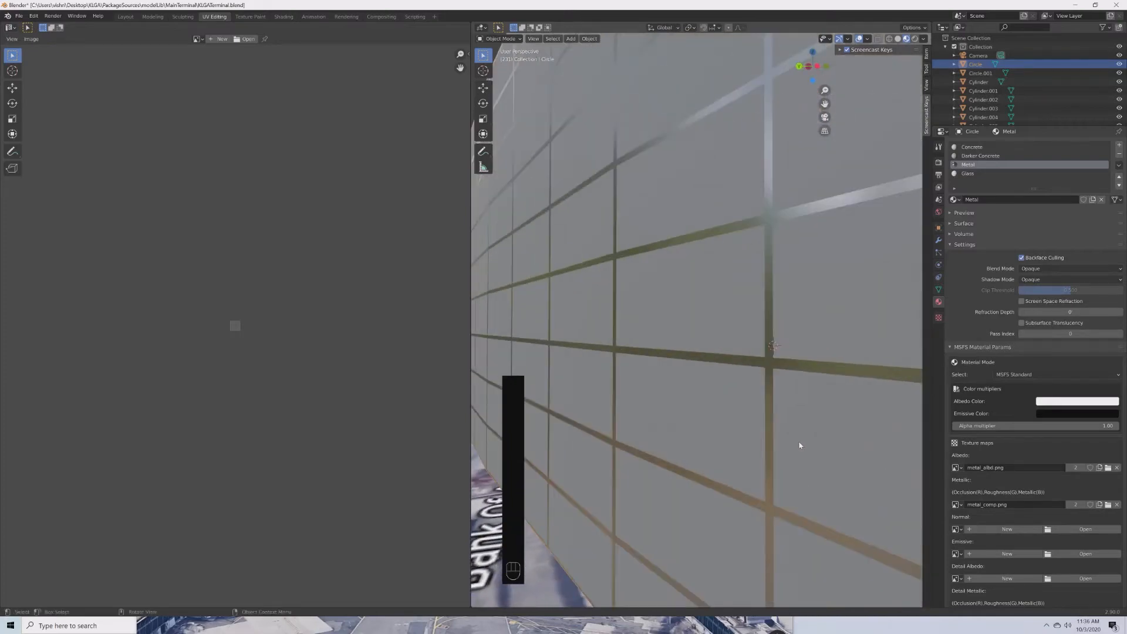
Set the Glass material's MSFS material mode to MSFS Standard.
left_click(984, 173)
left_click(1033, 375)
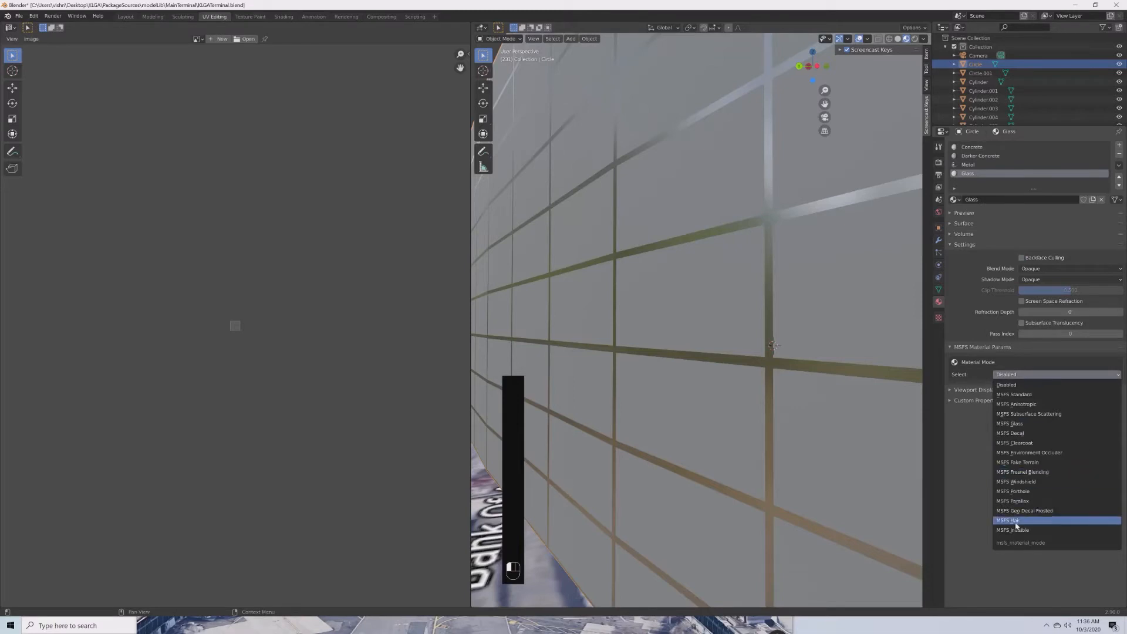
left_click(1042, 395)
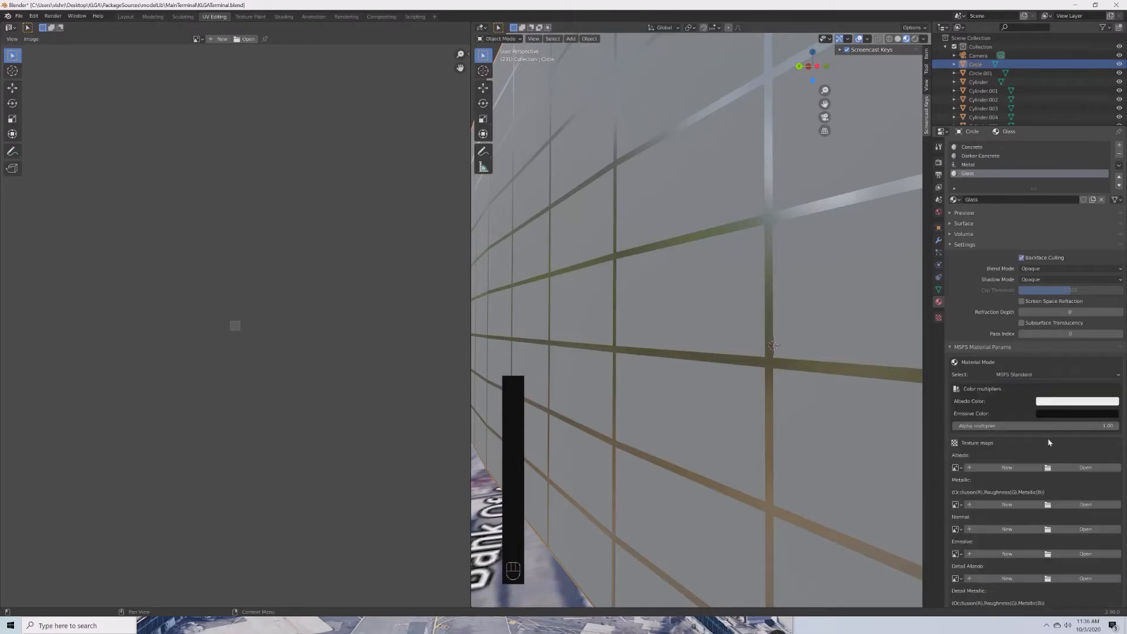
Load glass_comp.png as the Glass material's metallic map and glass_norm.png as its normal map, and check the wall panels.
left_click(1072, 503)
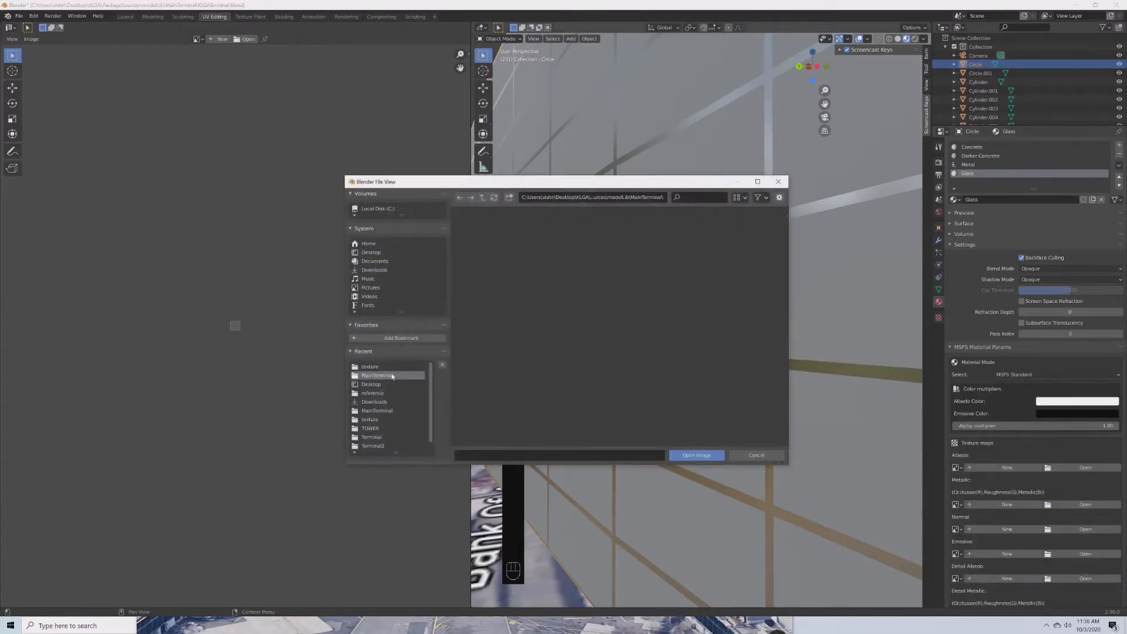
left_click(376, 367)
double_click(546, 320)
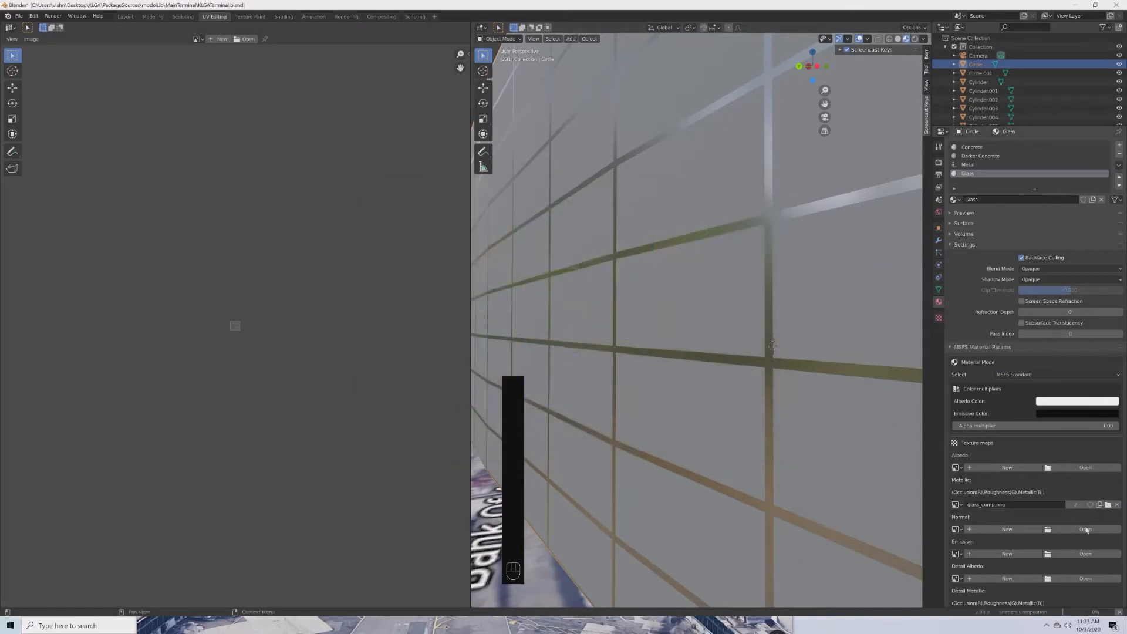
left_click(395, 367)
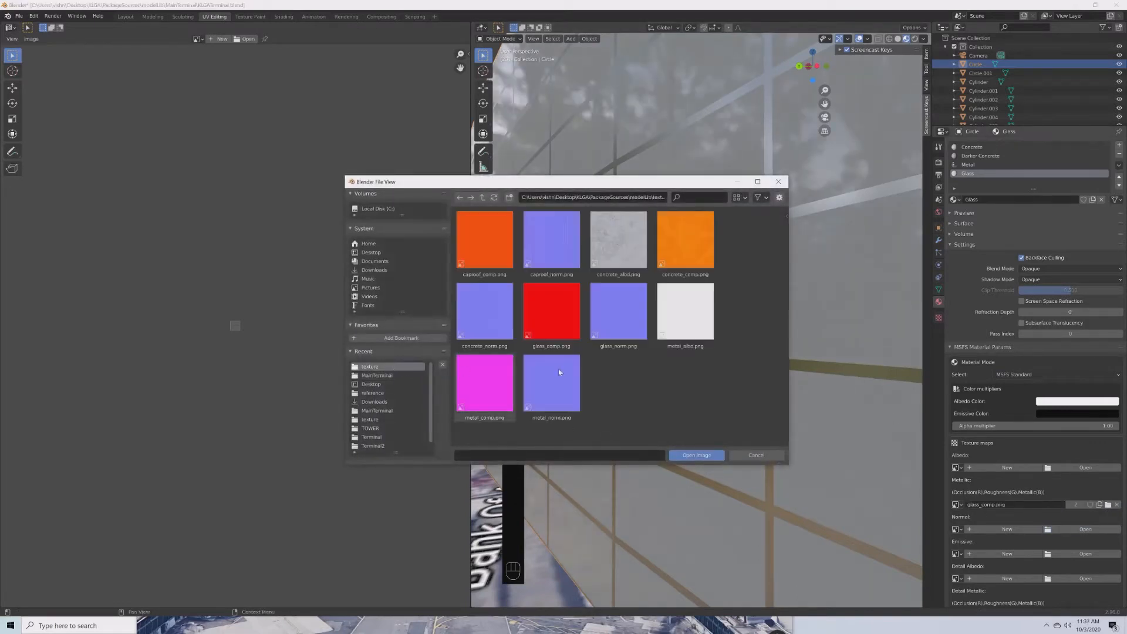
double_click(603, 345)
scroll(697, 369, "down", 6)
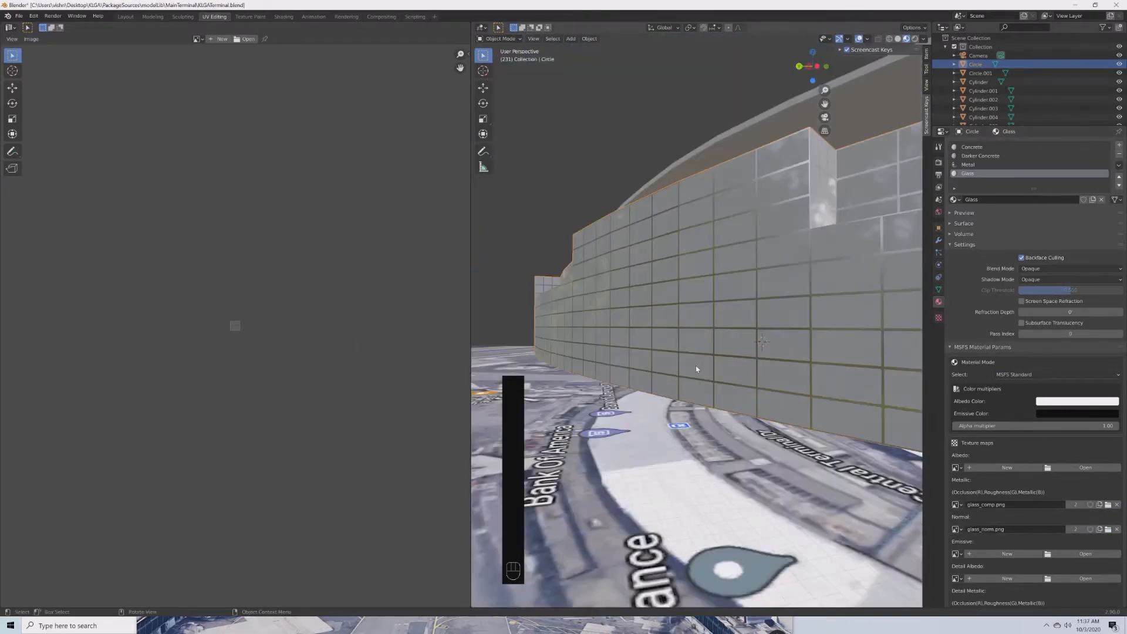
scroll(697, 369, "up", 5)
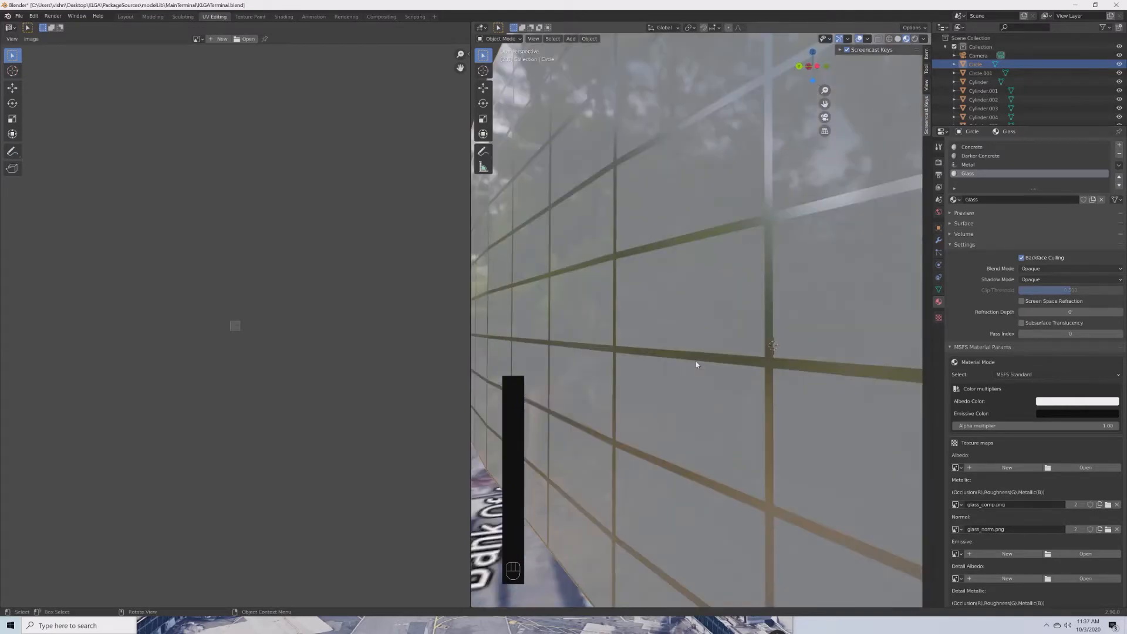
Compare the facade with Google Maps and set the Glass material's albedo color to a dark navy blue.
scroll(697, 366, "down", 7)
middle_click_drag(708, 369, 737, 371)
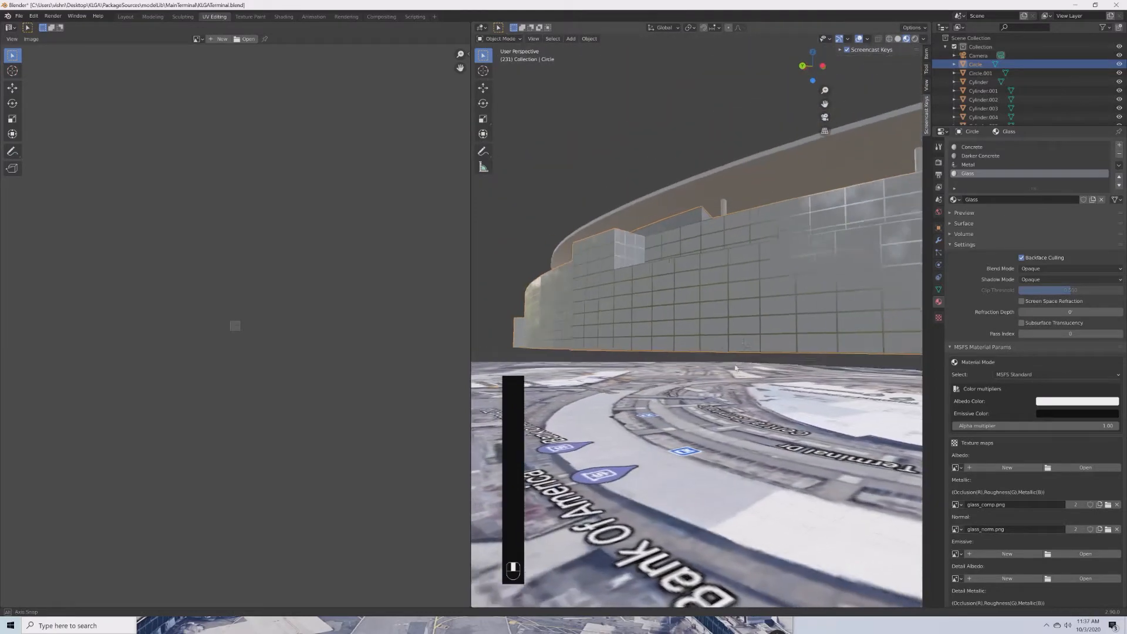
left_click(1062, 403)
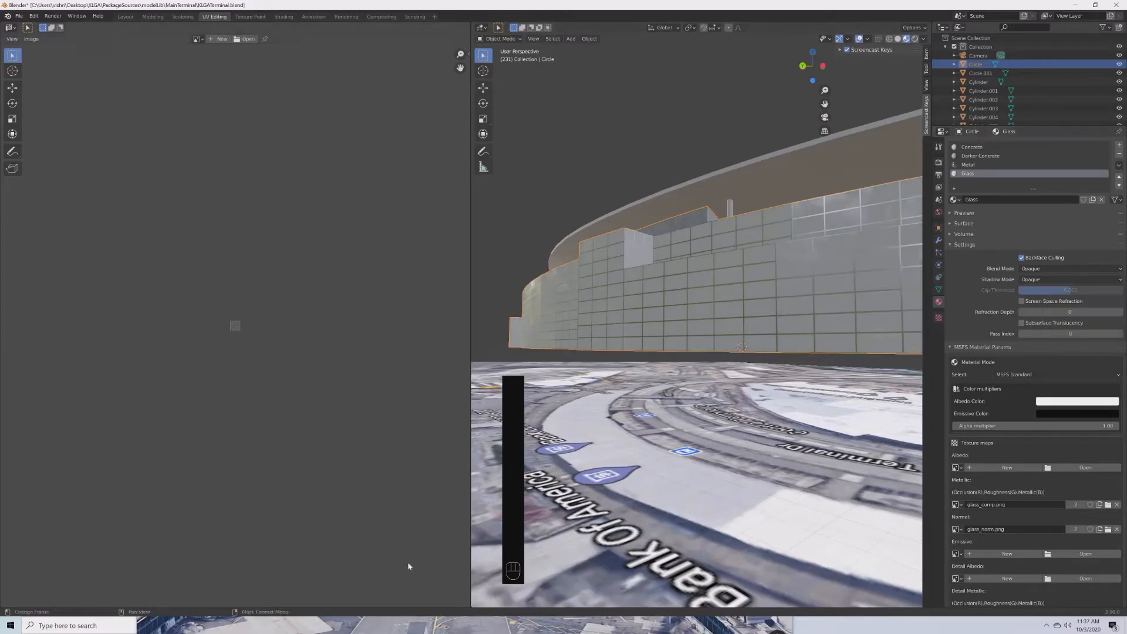
left_click(408, 625)
left_click(816, 536)
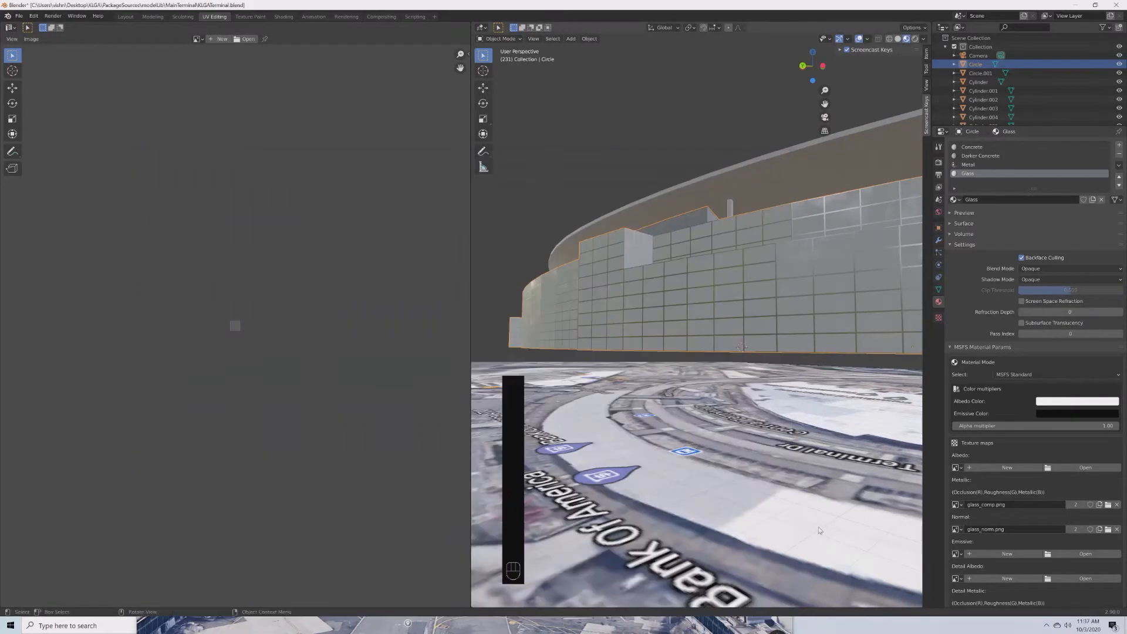
left_click(1096, 403)
left_click(1092, 291)
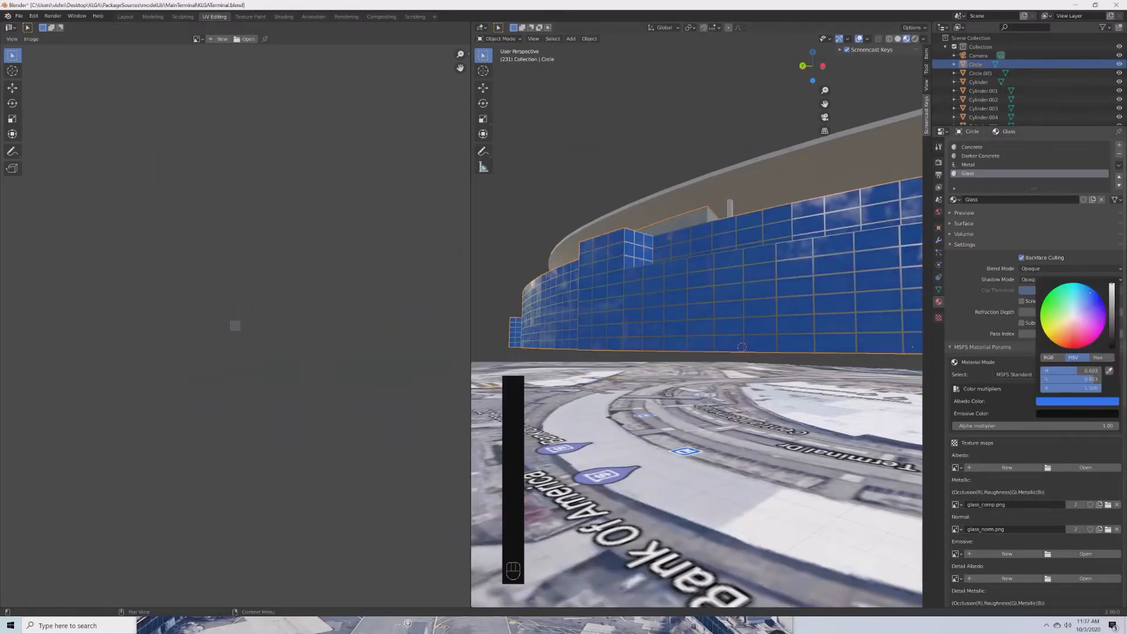
left_click_drag(1090, 292, 1111, 326)
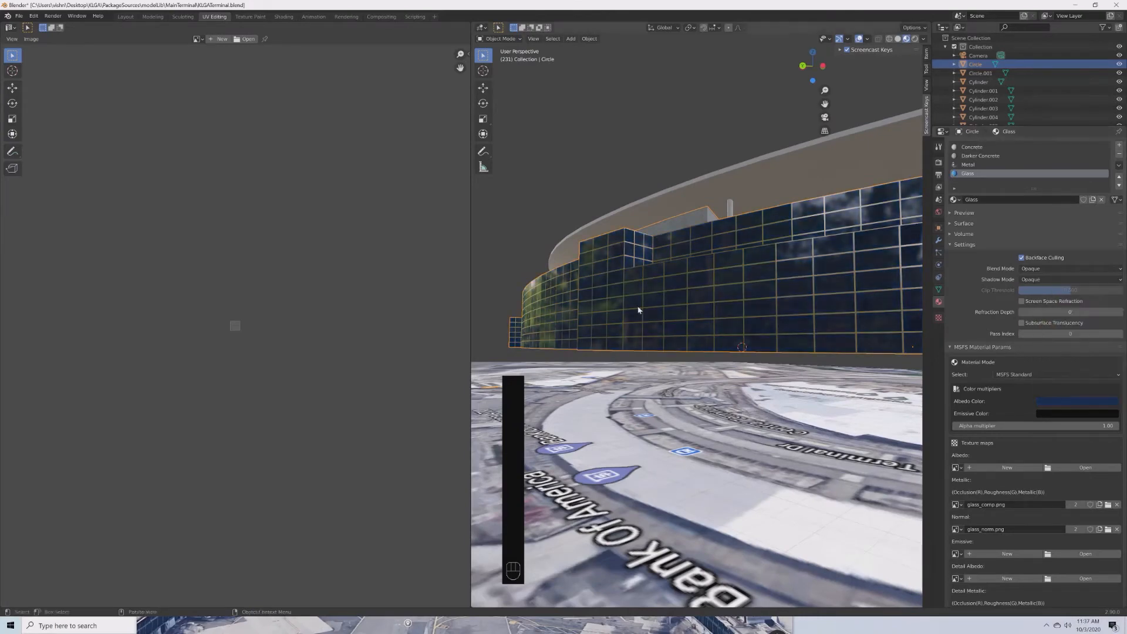
Deselect everything, save the file, and inspect the blue glass facade around the terminal.
middle_click_drag(637, 310, 778, 336)
scroll(741, 332, "down", 12)
key("alt+a")
key("ctrl+s")
scroll(778, 336, "up", 5)
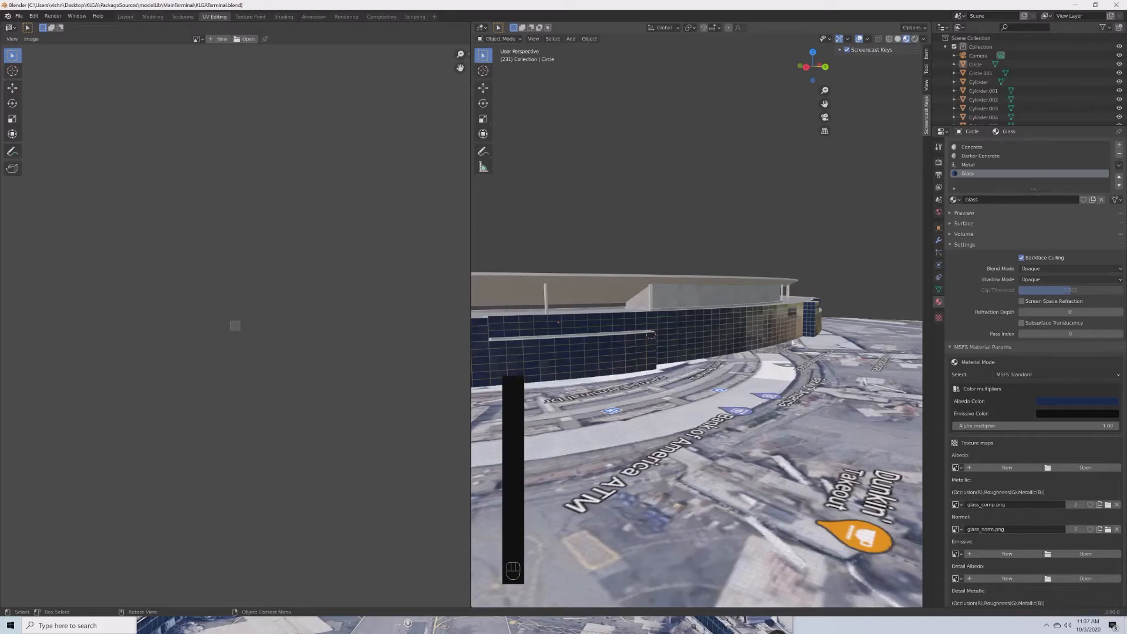
middle_click_drag(778, 332, 805, 350)
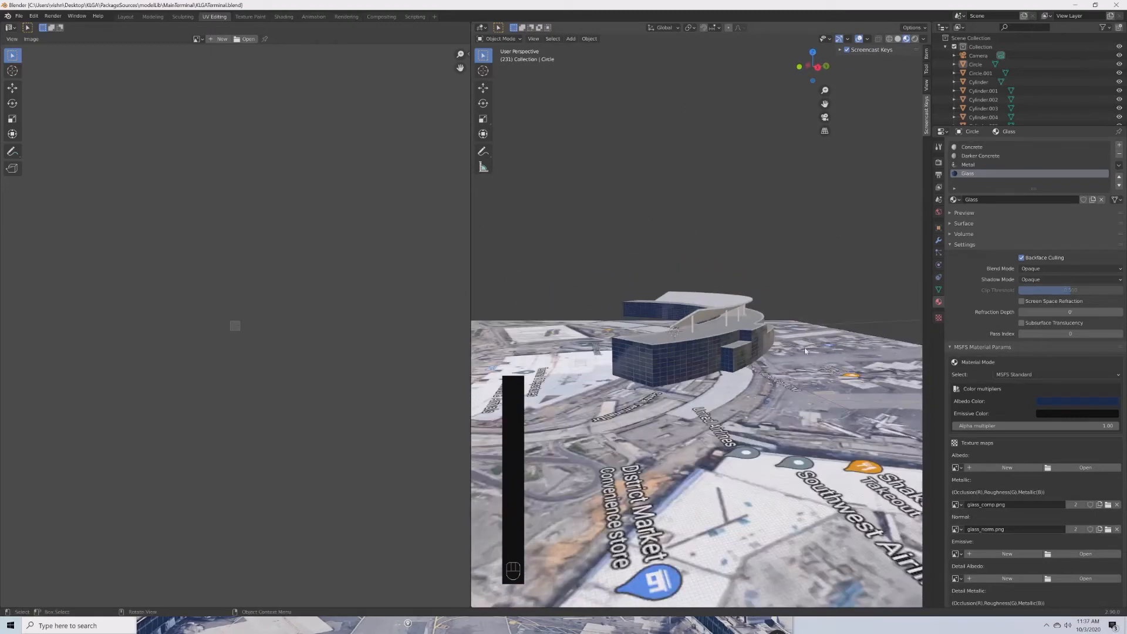
scroll(879, 342, "up", 2)
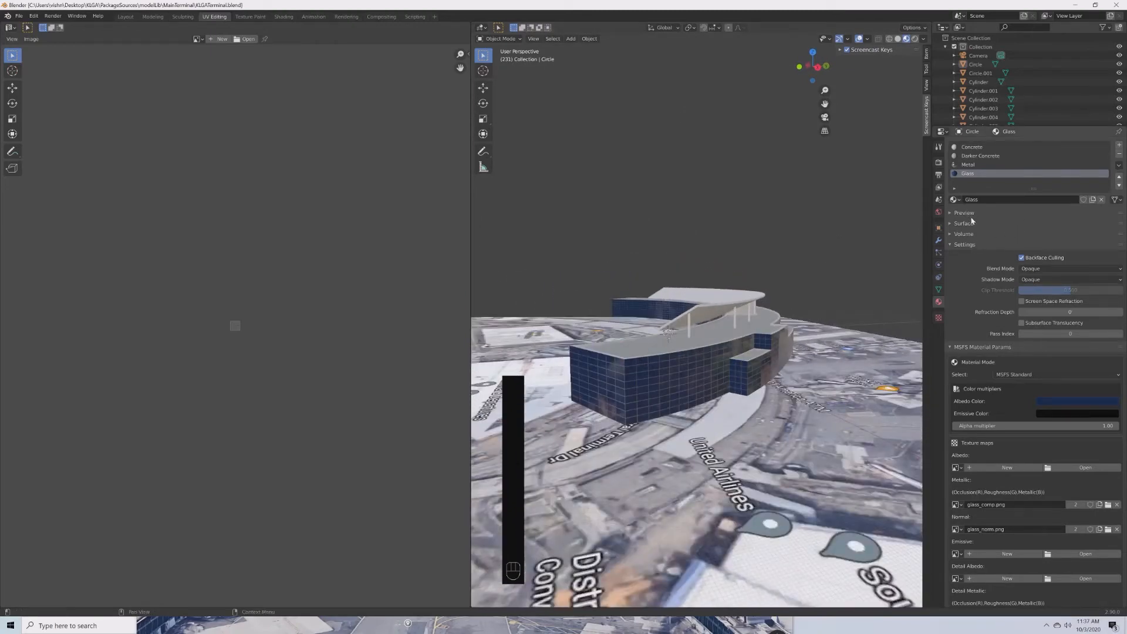
Set the Glass material's emissive color to a pale warm yellow.
left_click(1074, 414)
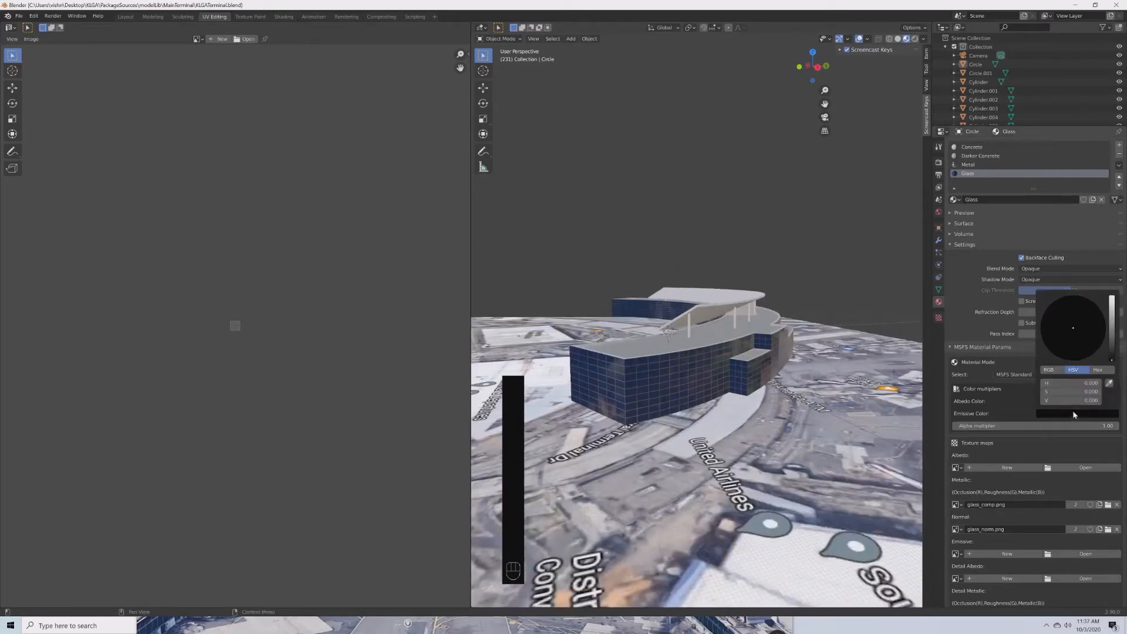
left_click(1113, 356)
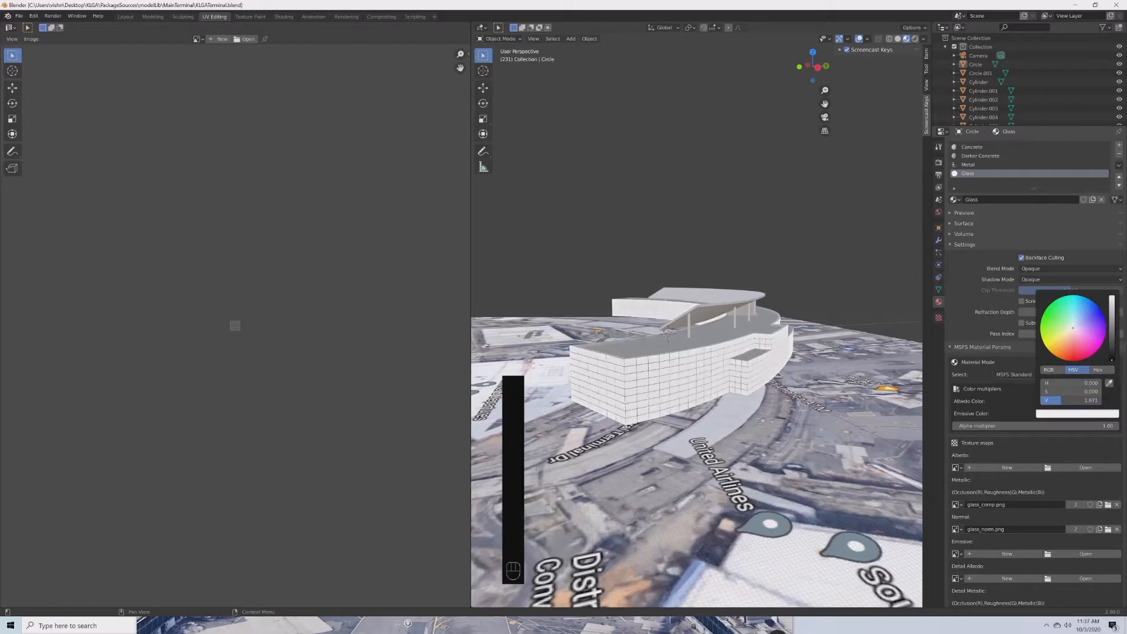
left_click_drag(1061, 400, 1050, 400)
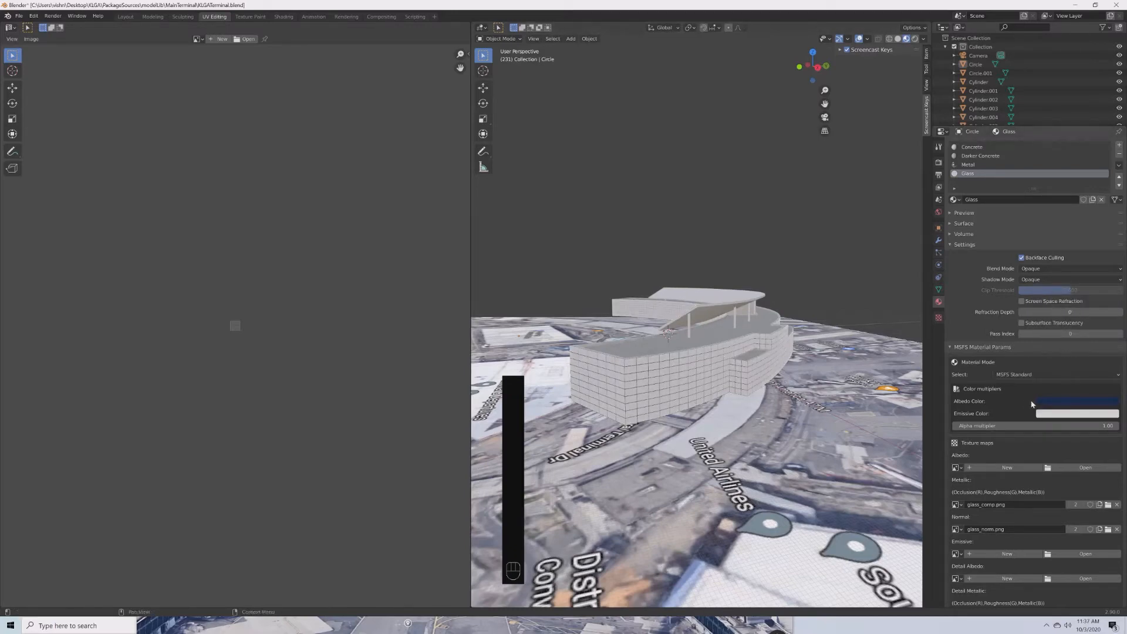
left_click(1052, 418)
left_click_drag(1073, 329, 1069, 332)
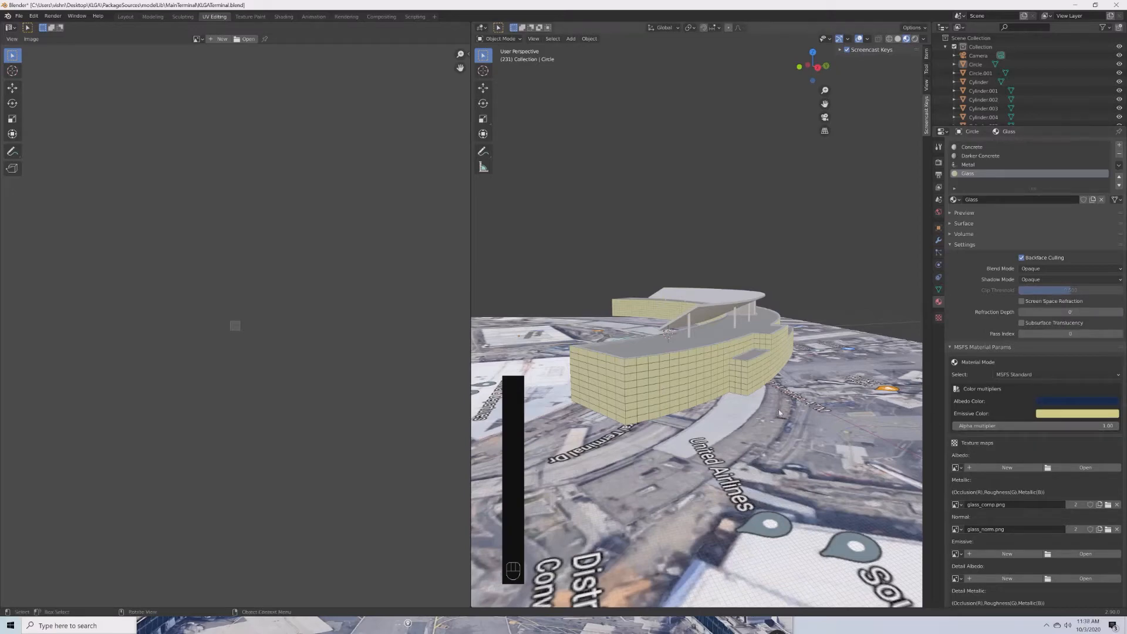
Enable the Day/Night cycle option for the Glass material and save the file.
scroll(694, 417, "up", 3)
left_click(699, 382)
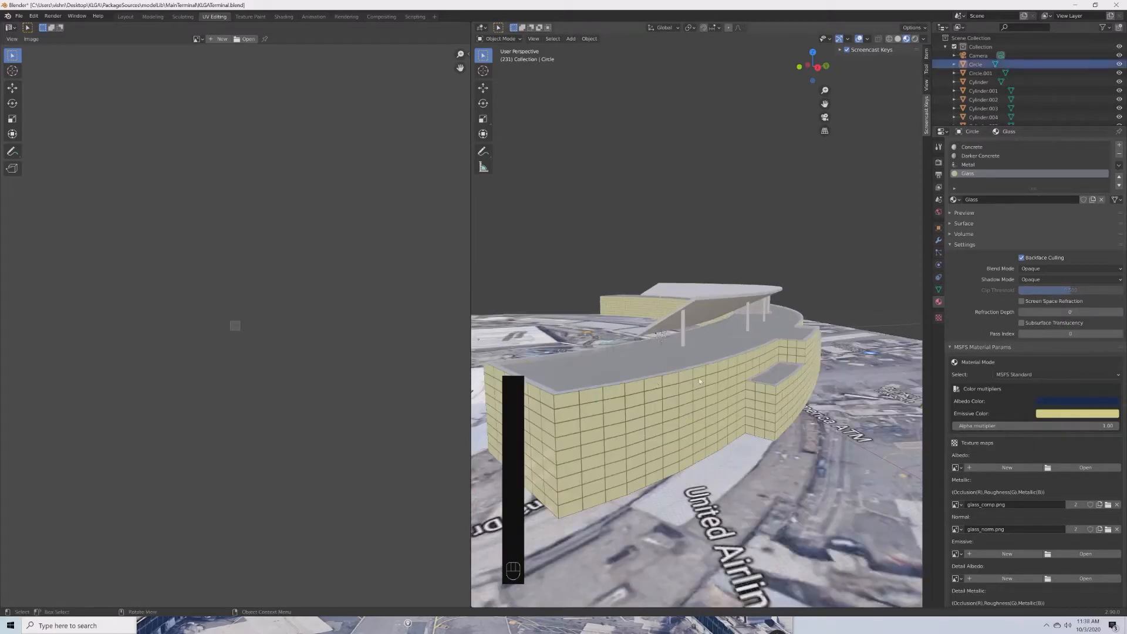
scroll(1045, 427, "down", 2)
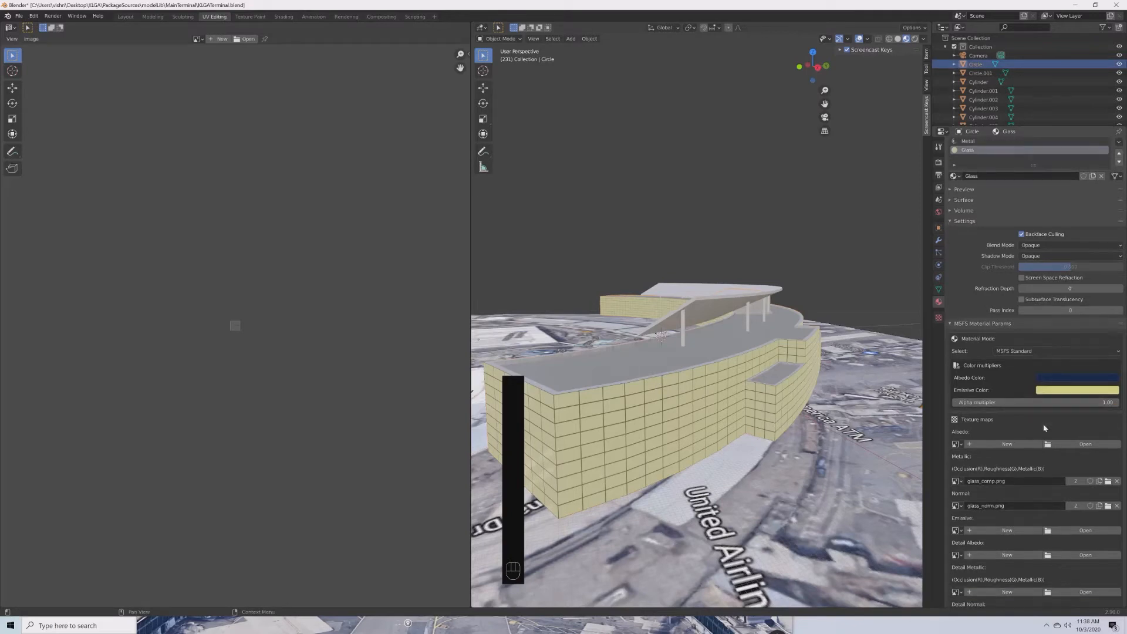
scroll(1045, 427, "up", 2)
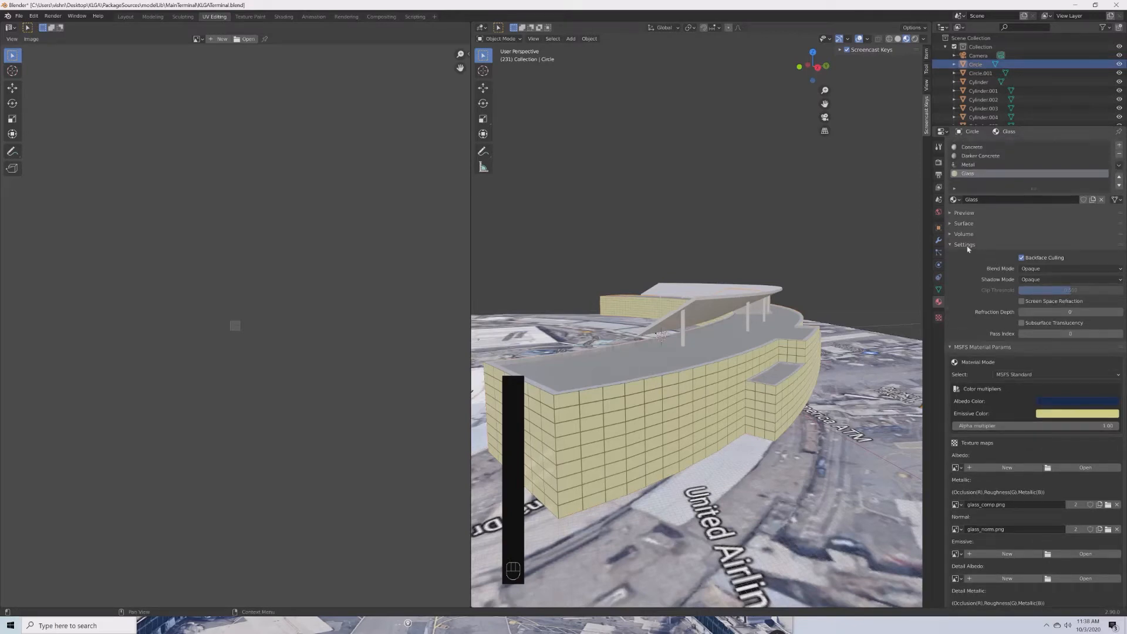
scroll(969, 249, "down", 10)
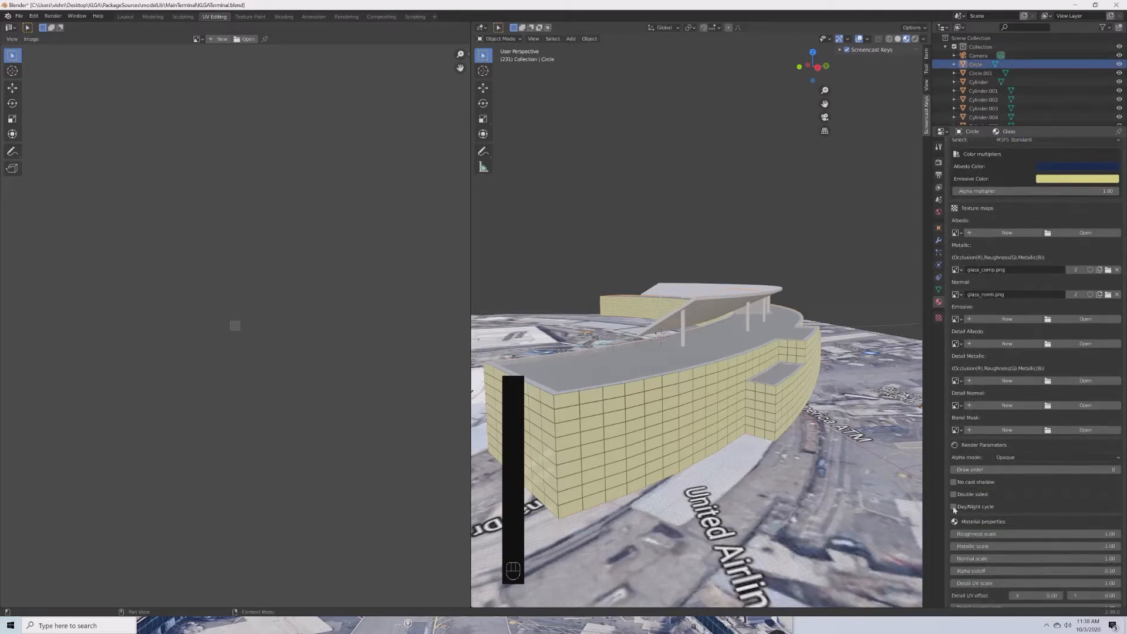
left_click(738, 400)
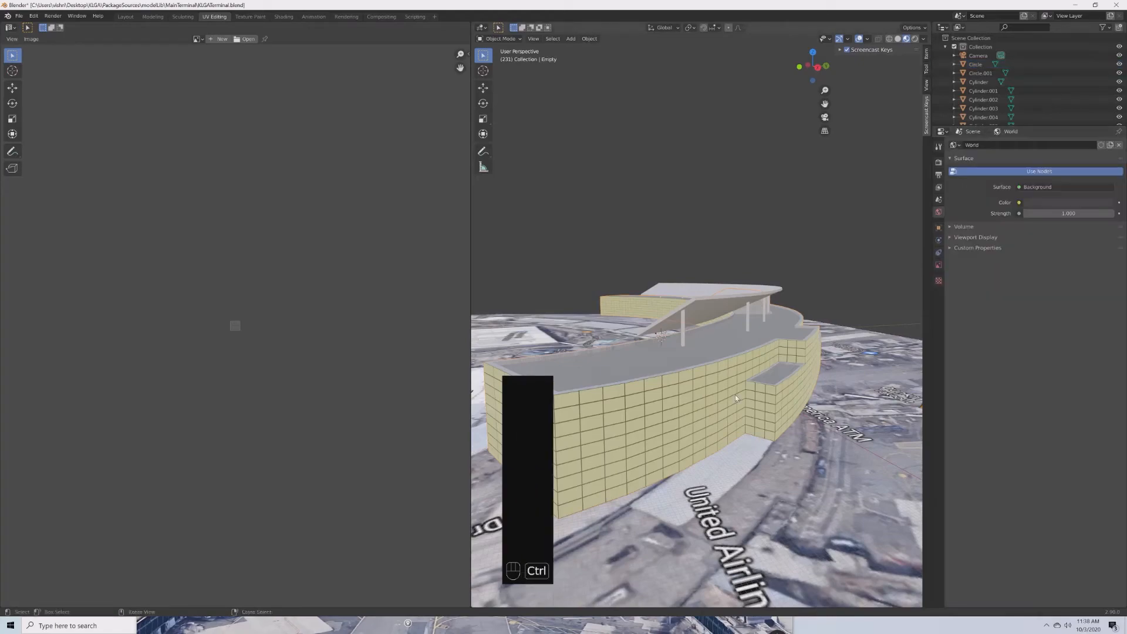
key("ctrl+s")
Select the main terminal mesh and enter edit mode, facing the upper curved concrete wall.
middle_click_drag(737, 399, 765, 324)
key("grave")
scroll(715, 303, "up", 7)
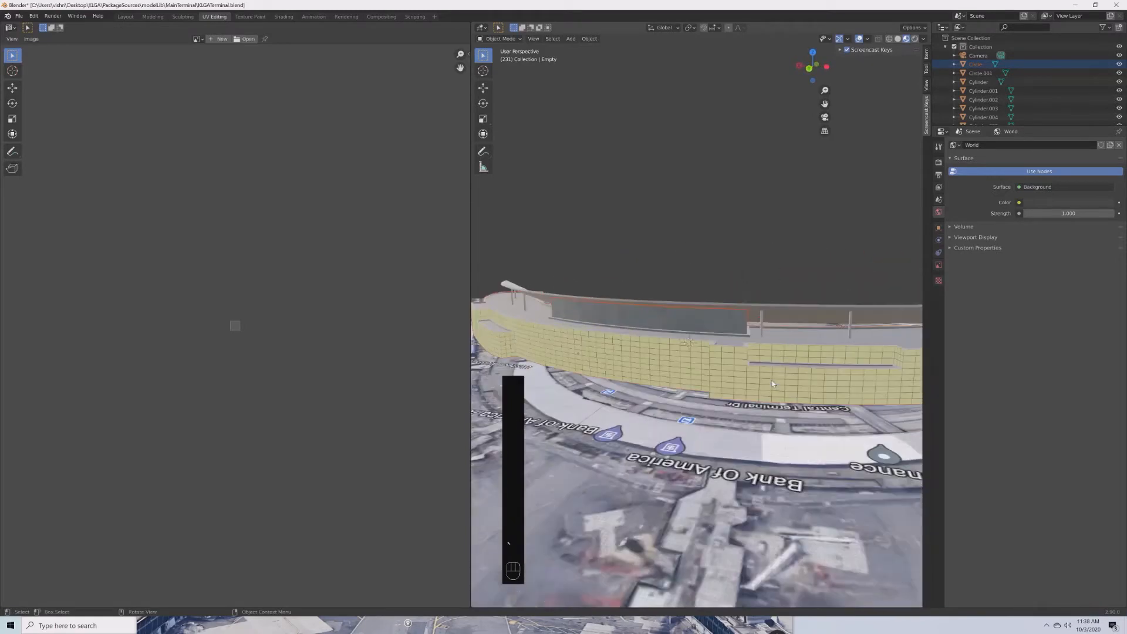
scroll(699, 323, "down", 2)
left_click(698, 329)
key("Tab")
scroll(698, 325, "down", 4)
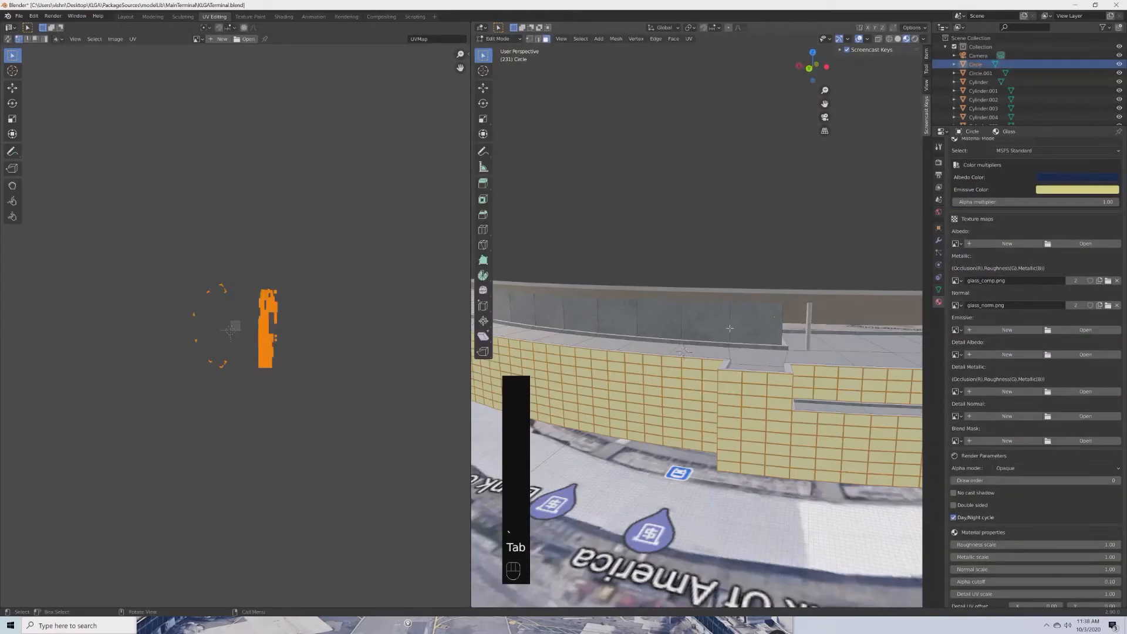
left_click(751, 327)
left_click(713, 328, "shift")
middle_click_drag(733, 334, 808, 340, "shift")
left_click(712, 318, "shift")
left_click(674, 316, "shift")
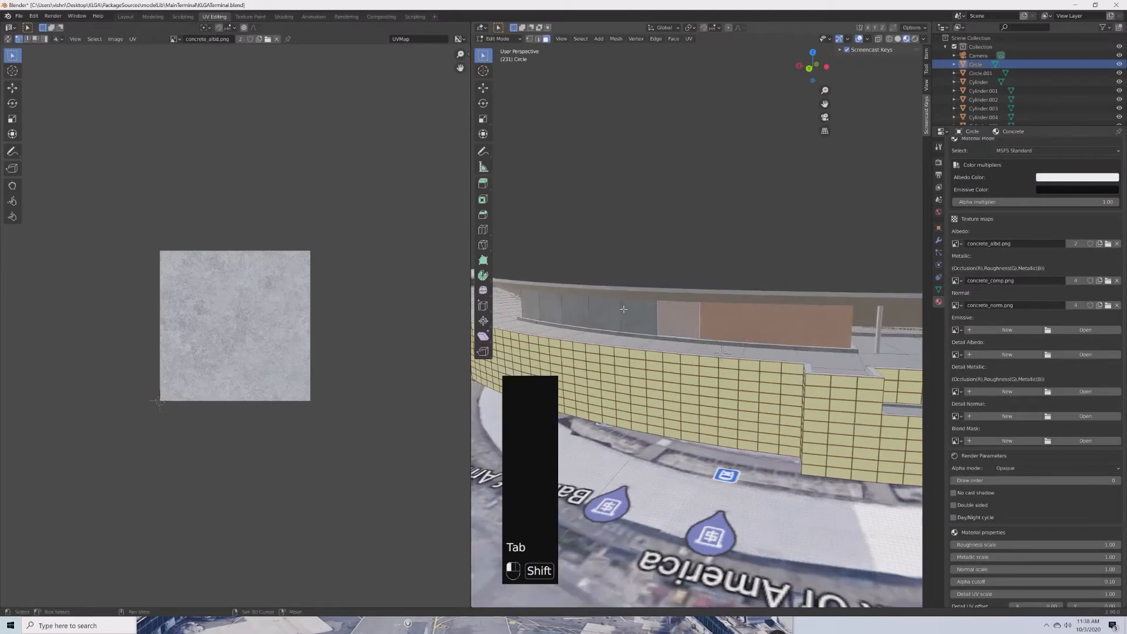
left_click(637, 313, "shift")
left_click(604, 311, "shift")
left_click(573, 308, "shift")
left_click(540, 306, "shift")
middle_click_drag(540, 306, 608, 290)
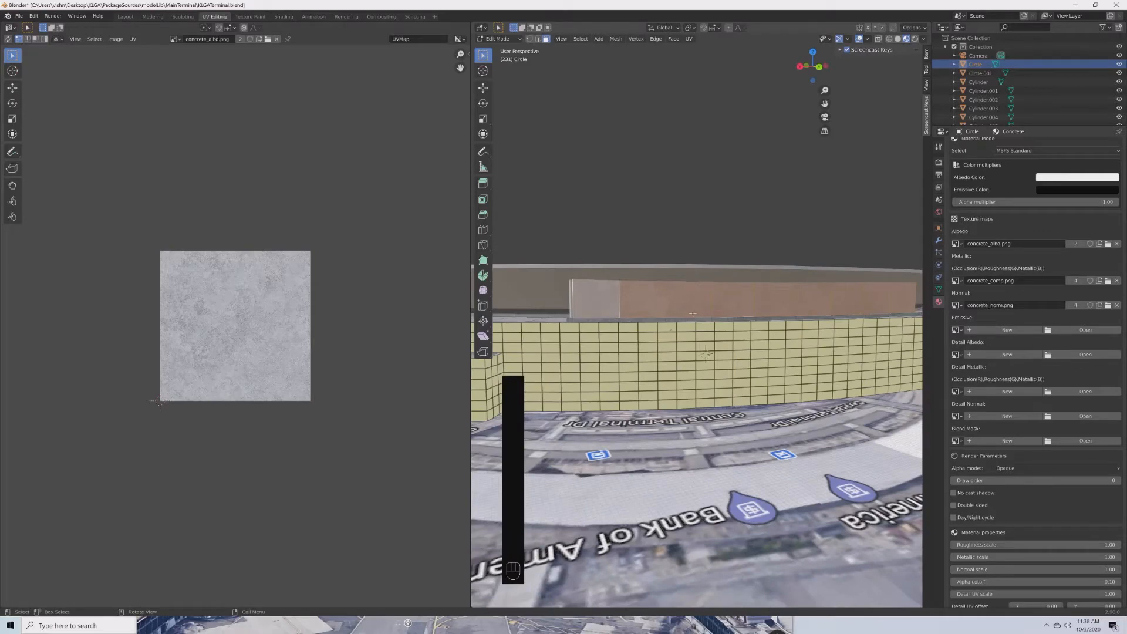
key("alt+a")
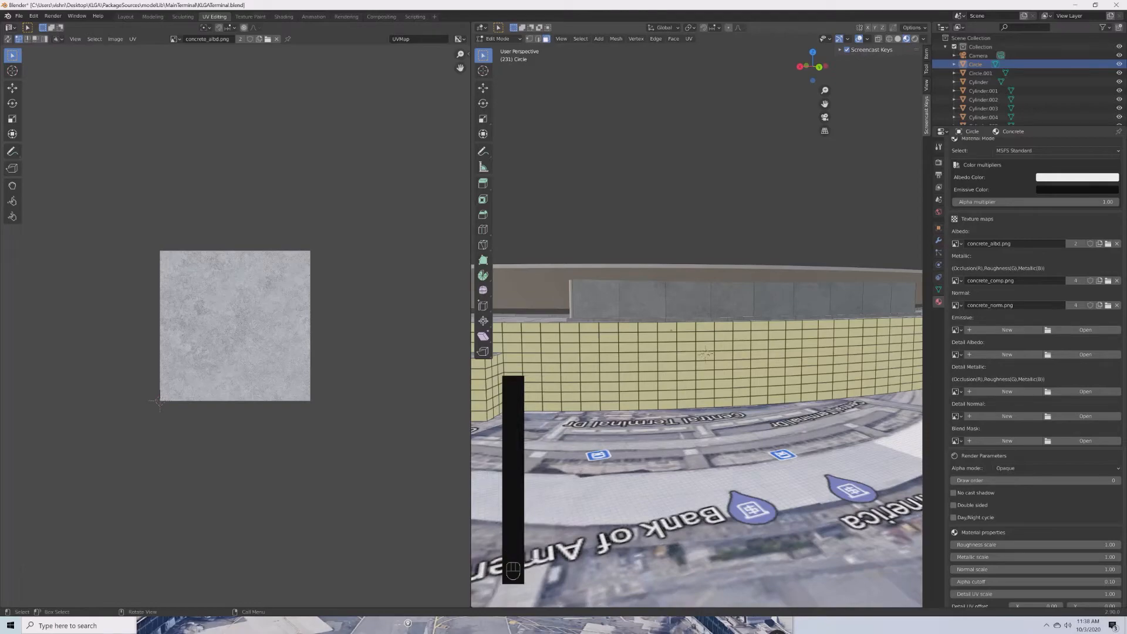
Check the upper facade in Google Maps and select the top edges of the upper curved wall in edge mode.
left_click(521, 626)
scroll(543, 431, "up", 4)
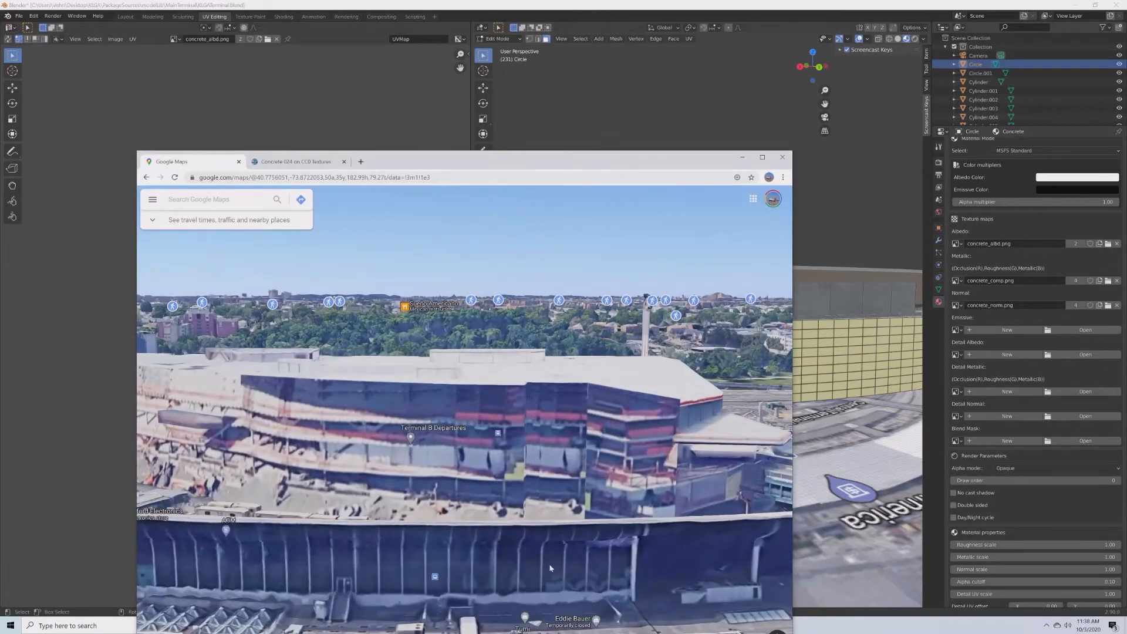
left_click(825, 497)
key("z")
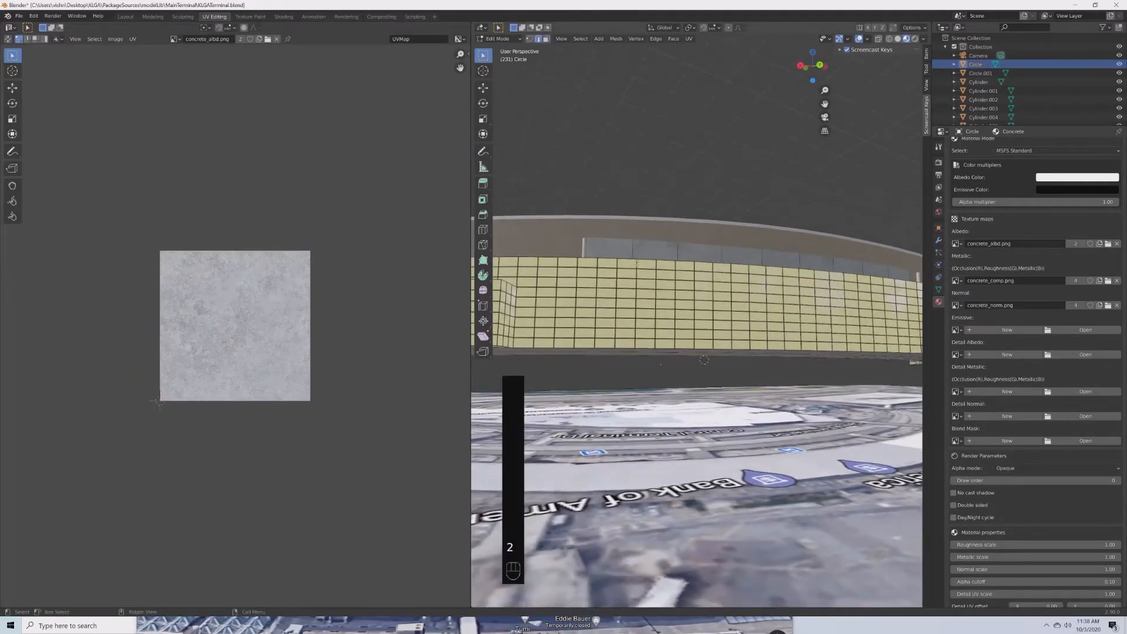
key("2")
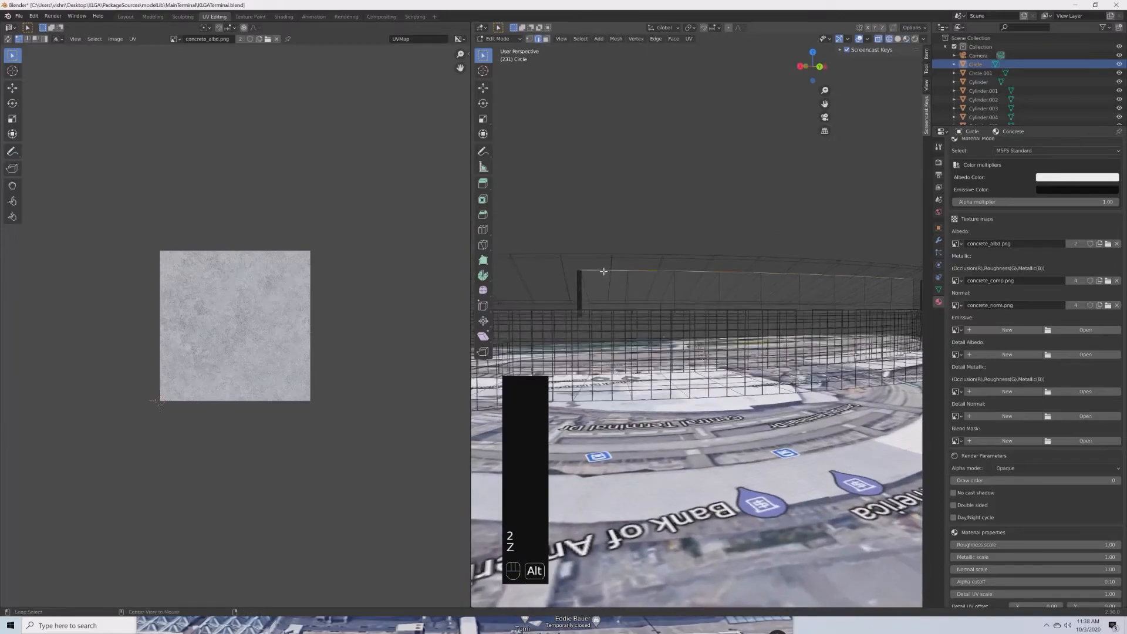
middle_click_drag(640, 288, 649, 311)
mouse_move(621, 375)
middle_mouse_down()
mouse_move(647, 395)
mouse_move(671, 366)
mouse_move(657, 356)
mouse_move(686, 381)
middle_mouse_up()
key("z")
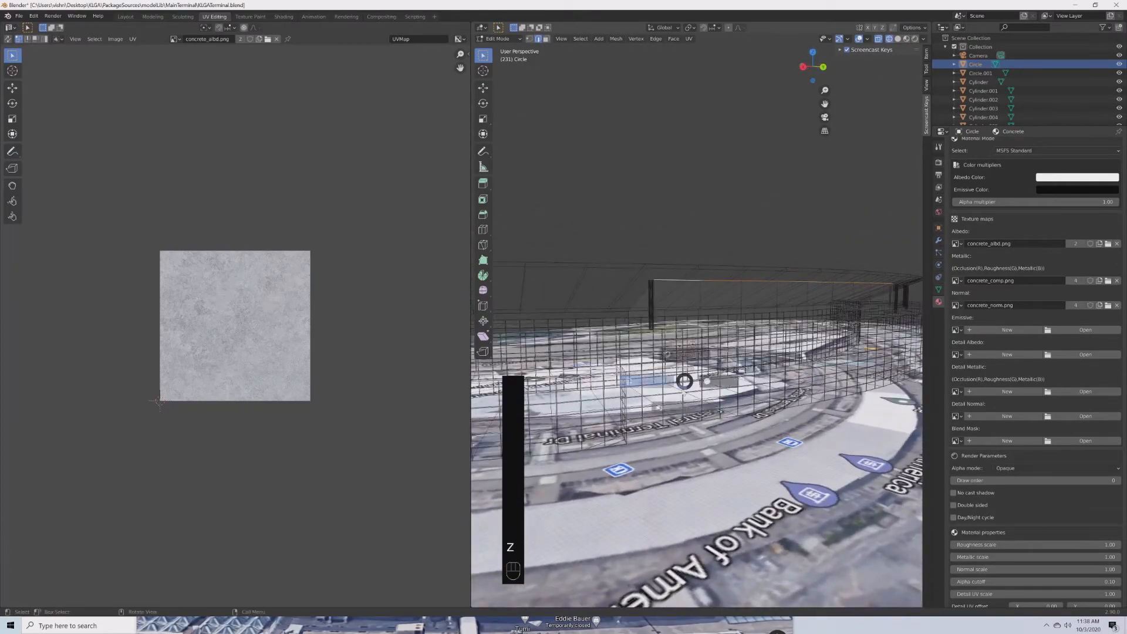
left_click(688, 418)
middle_click_drag(690, 420, 707, 459)
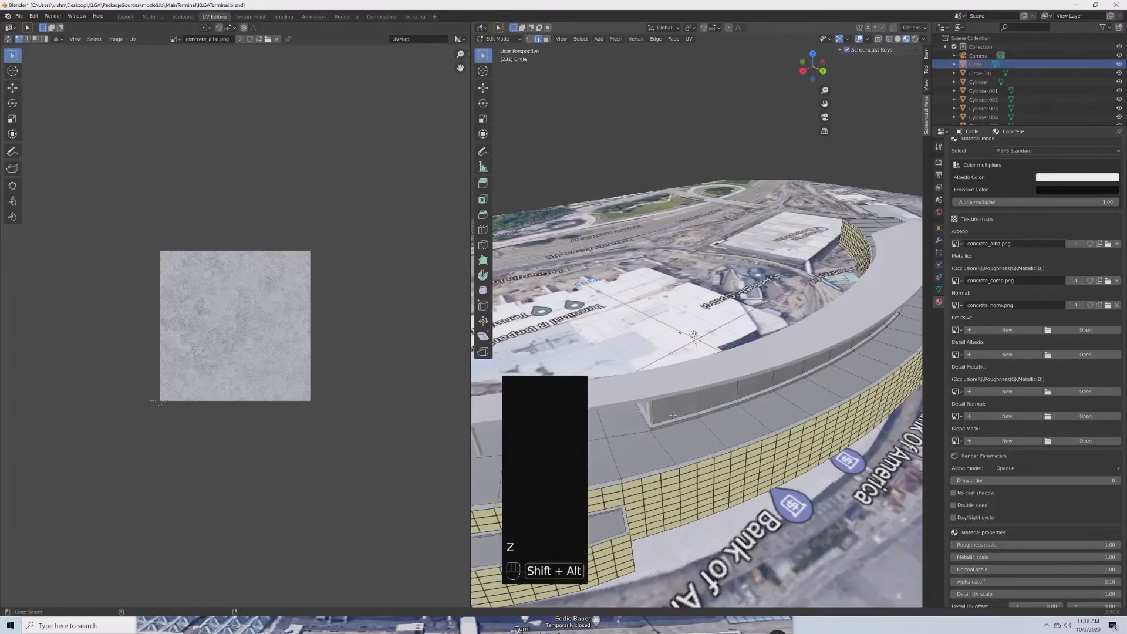
middle_click_drag(673, 415, 710, 374)
key("ctrl+z")
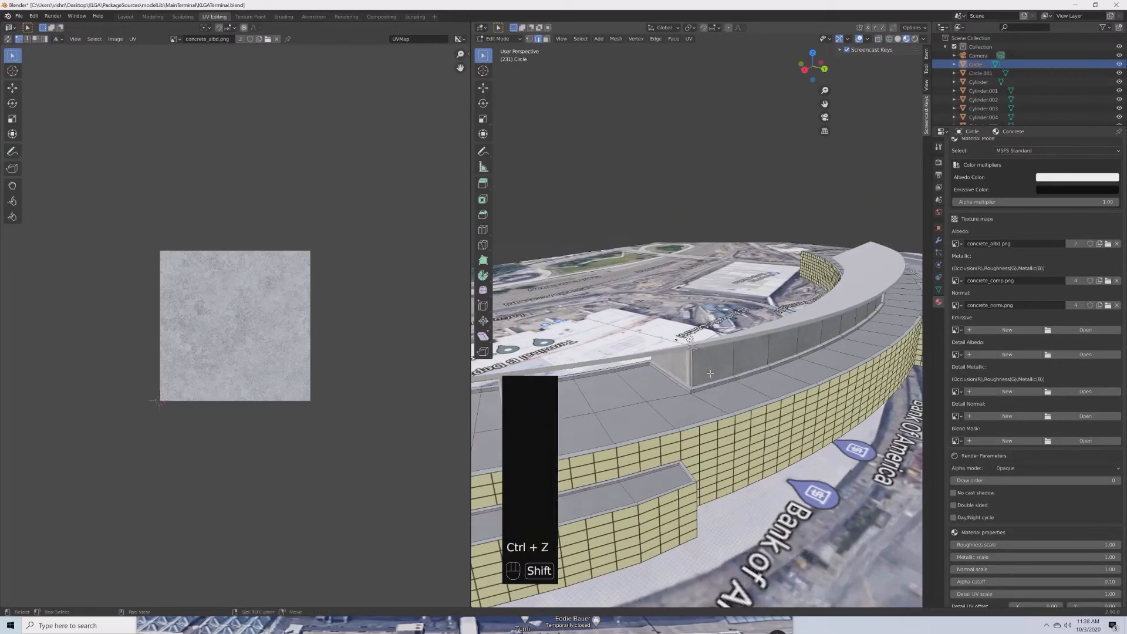
Complete the selection of top and bottom edges along the upper curved wall, using wireframe view to reach the hidden ones.
middle_click_drag(814, 346, 648, 362)
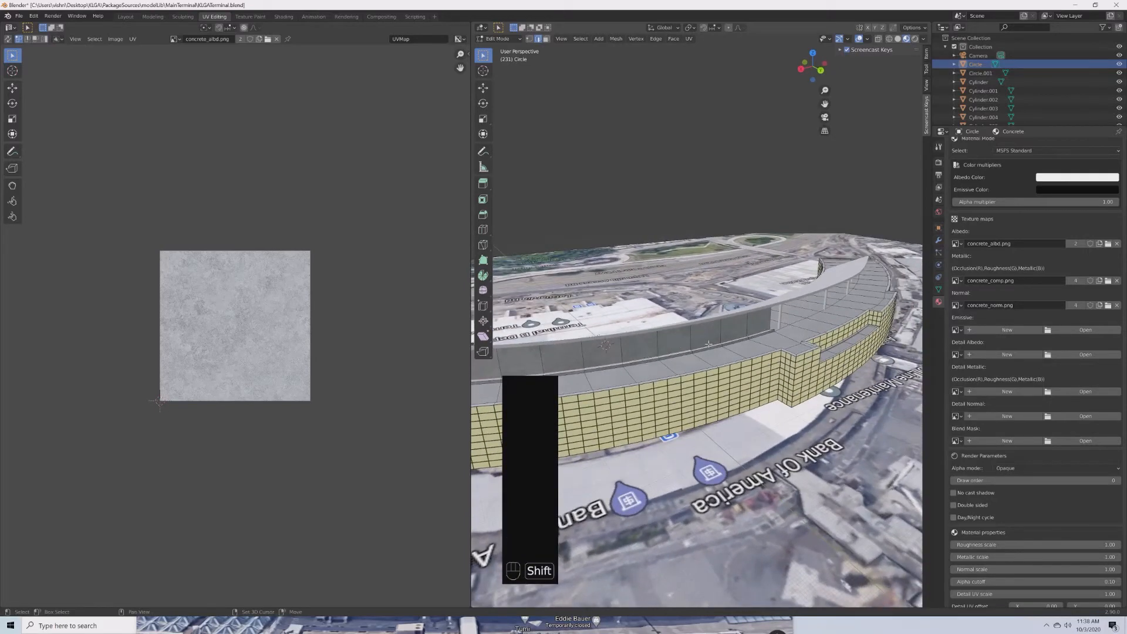
key("z")
key("z")
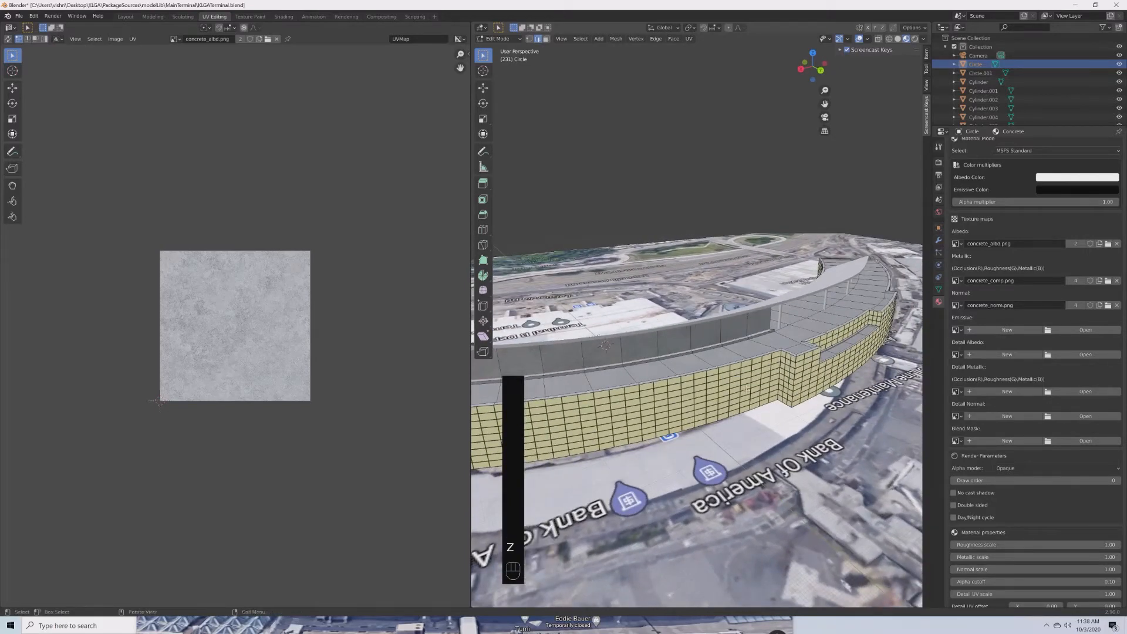
middle_click_drag(757, 327, 685, 363)
key("z")
left_click(686, 409)
mouse_move(737, 461)
middle_mouse_down()
mouse_move(649, 429)
mouse_move(670, 449)
mouse_move(778, 455)
mouse_move(875, 415)
middle_mouse_up()
scroll(863, 414, "down", 3)
key("z")
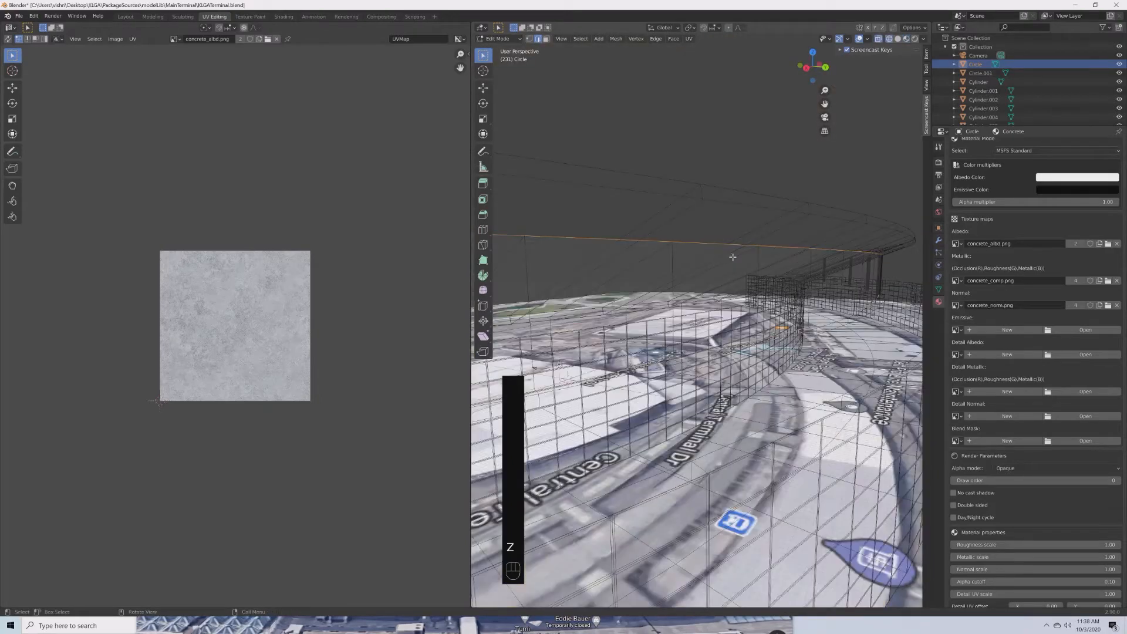
key("z")
left_click(792, 394)
Subdivide the upper curved wall's selected edges with one cut to double its vertical divisions.
mouse_move(798, 379)
middle_mouse_down()
mouse_move(758, 367)
mouse_move(721, 388)
mouse_move(730, 385)
middle_mouse_up()
scroll(720, 389, "down", 2)
right_click(709, 345)
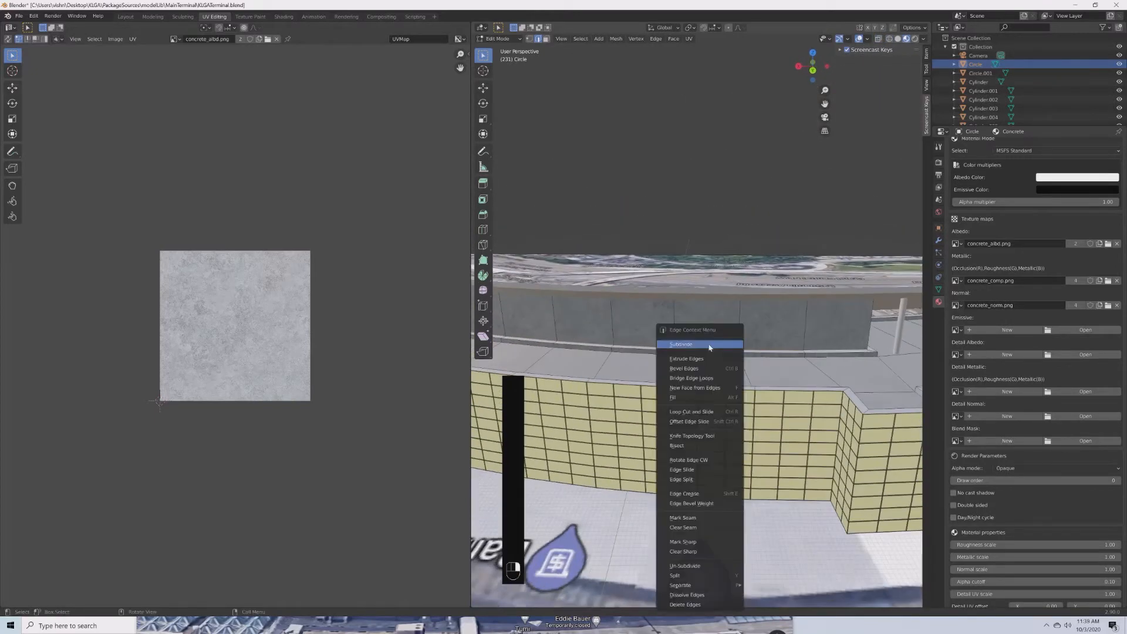
left_click(709, 344)
middle_click_drag(709, 344, 755, 339)
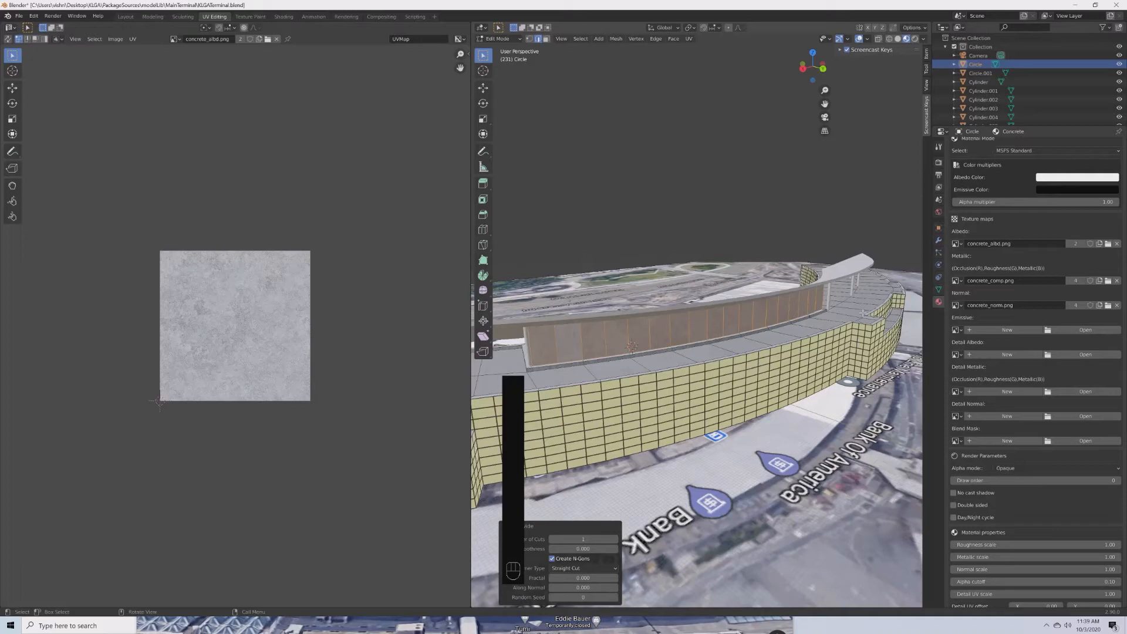
Assign the Metal material to the upper curved wall's faces.
scroll(1030, 145, "up", 10)
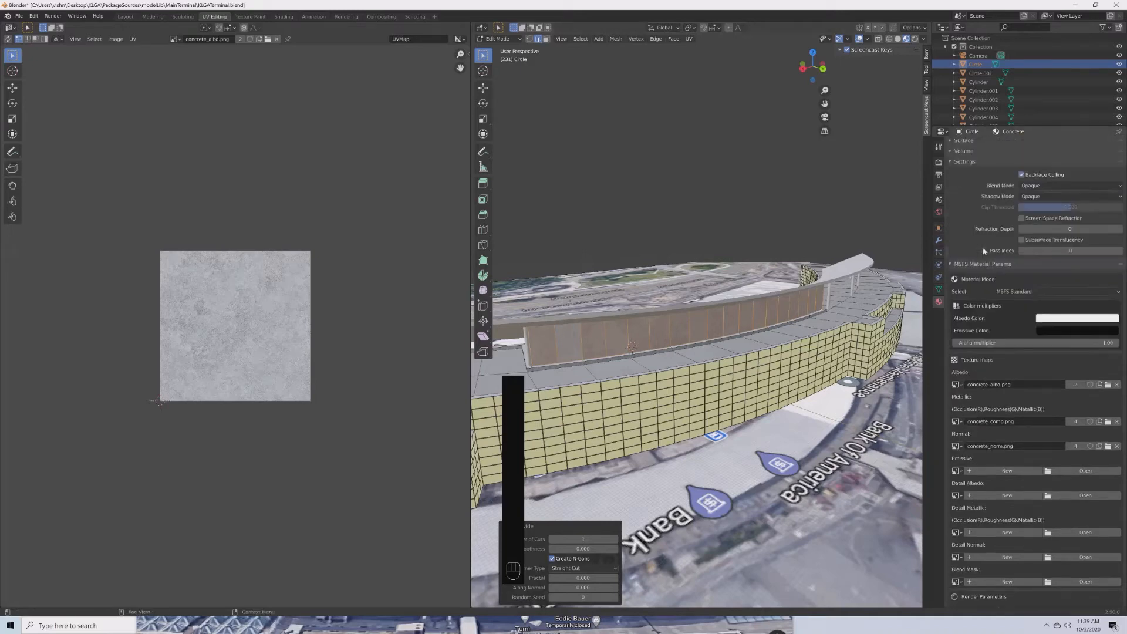
left_click(1004, 165)
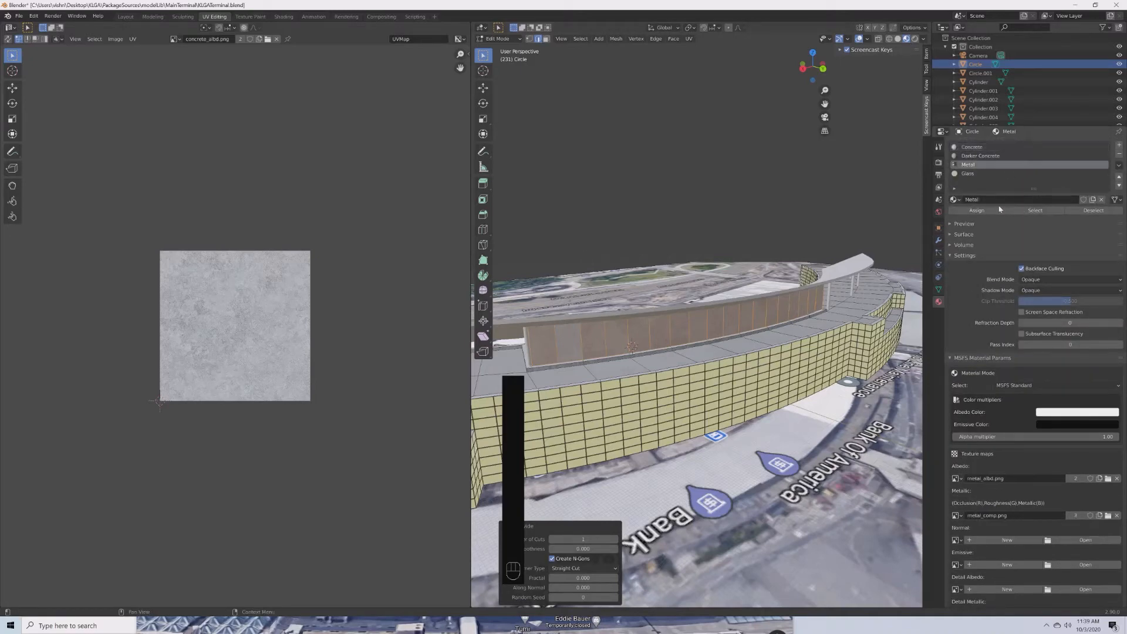
left_click(979, 211)
Inset the upper wall's faces individually to leave thin metal frames, and assign the Glass material to the inner panes.
scroll(843, 314, "up", 2)
key("i")
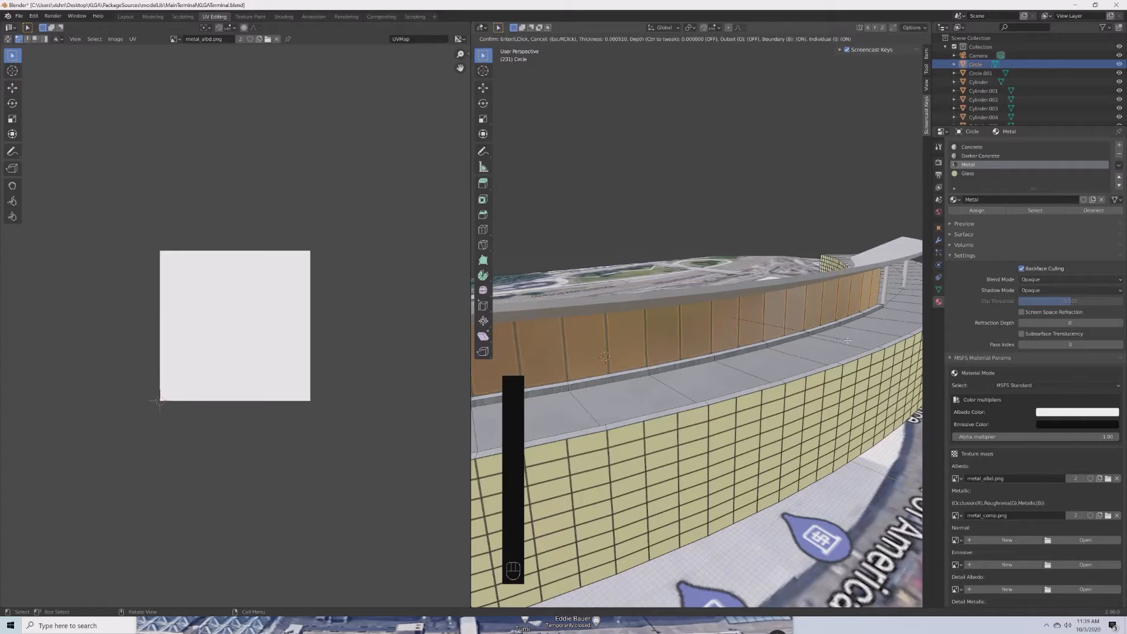
left_click(848, 339)
left_click(982, 174)
left_click(975, 211)
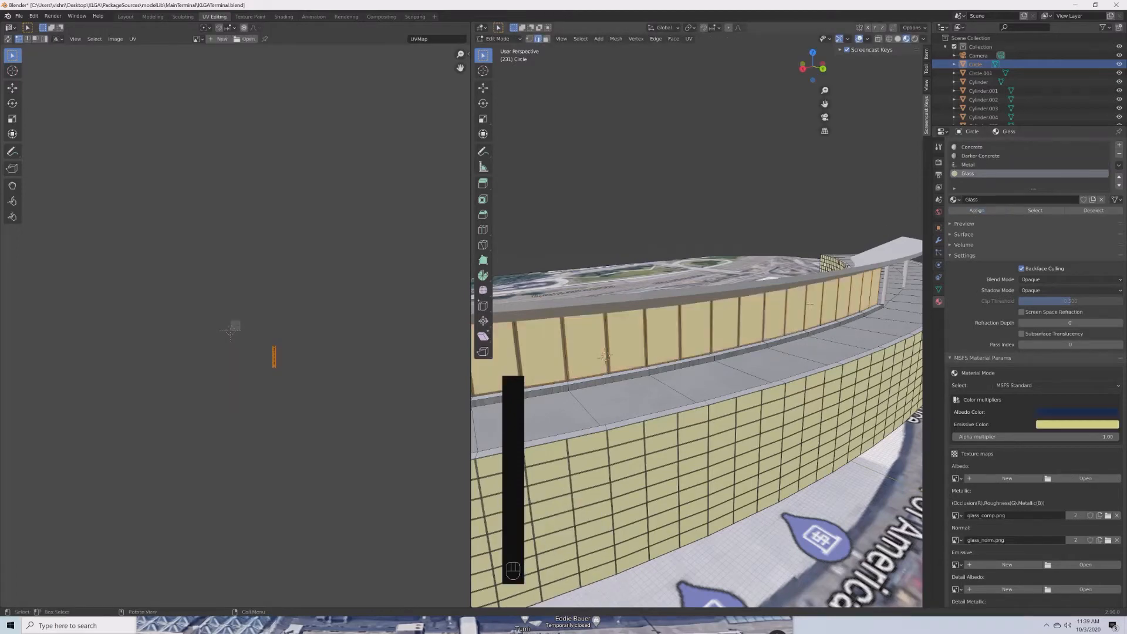
Leave the terminal mesh's edit mode, save the file, and check the Terminal B facade in Google Maps.
middle_click_drag(763, 276, 846, 291)
key("Tab")
key("ctrl+s")
left_click(457, 628)
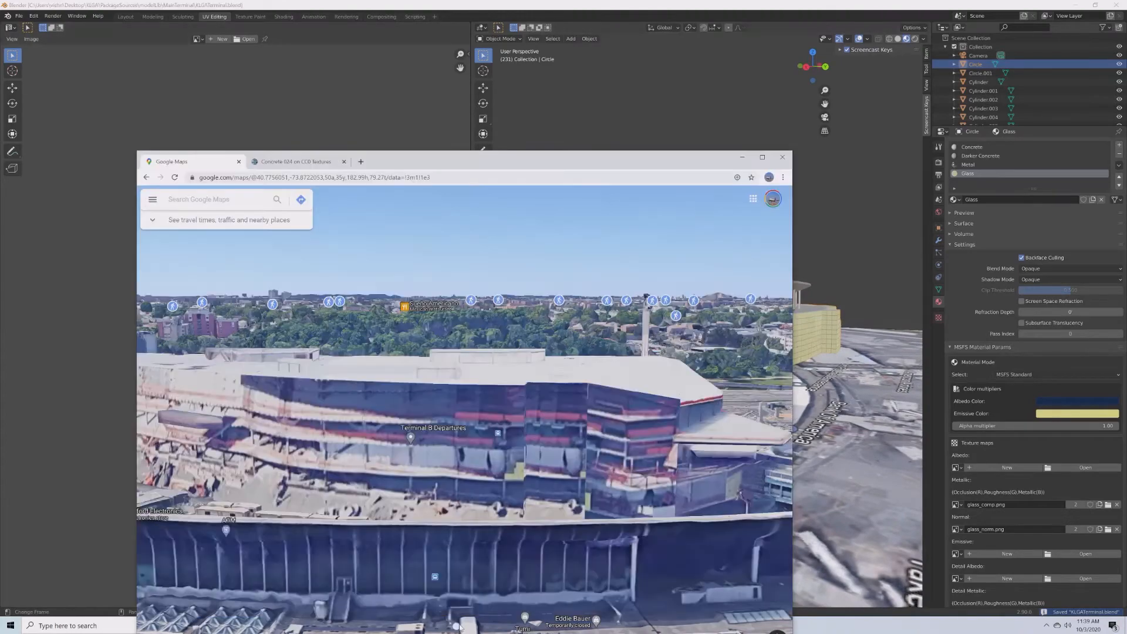
scroll(530, 576, "down", 5)
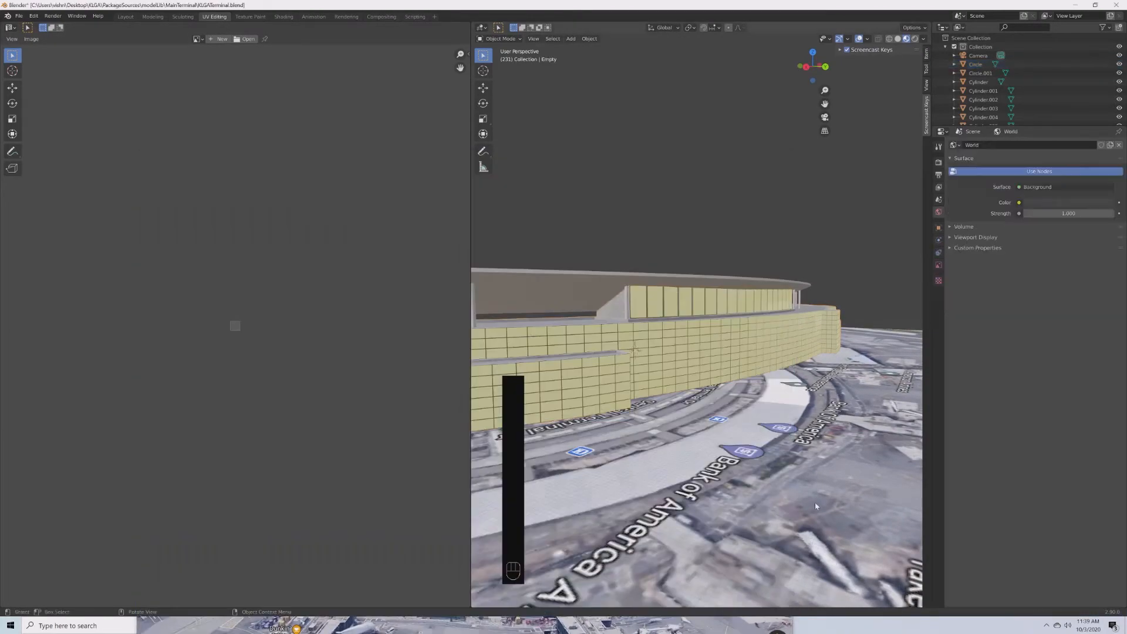
middle_click_drag(816, 506, 717, 415)
key("ctrl+s")
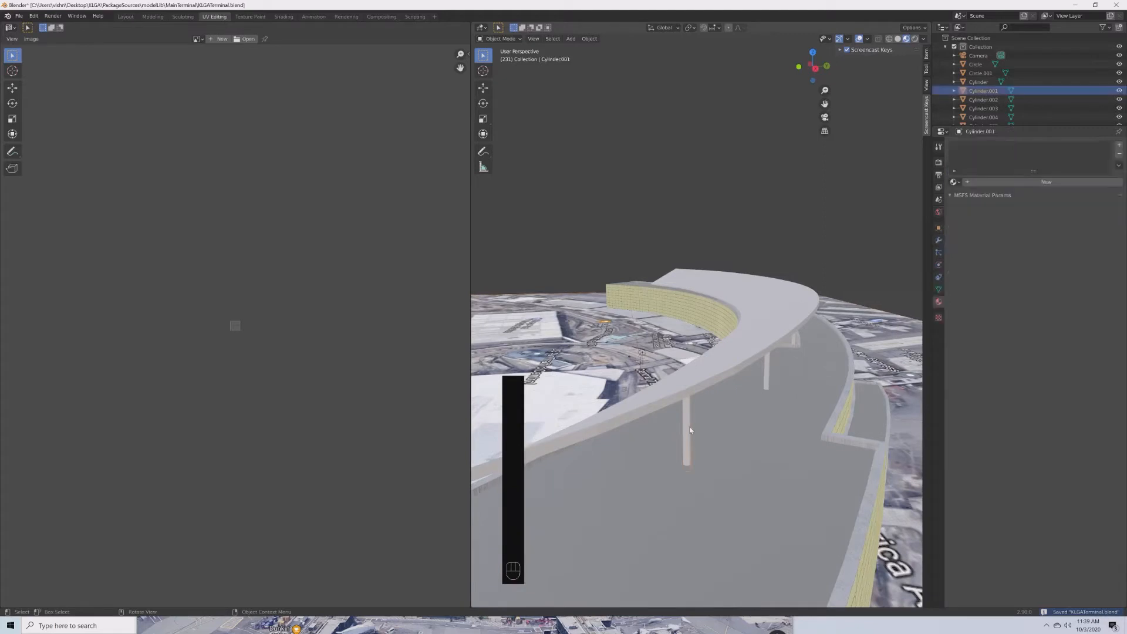
Create a new material on the curved roof object Circle.001 and name it Halo Roof.
left_click(980, 72)
left_click(939, 302)
left_click(1001, 181)
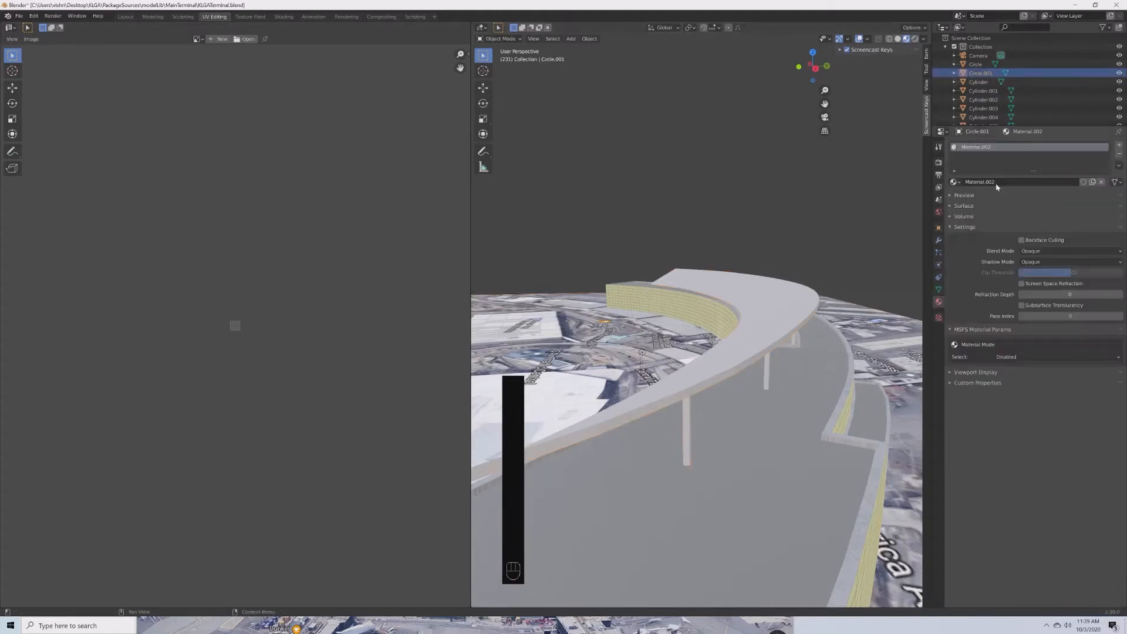
double_click(1001, 182)
type("Halo RO")
key("BackSpace")
key("BackSpace")
type("Roof")
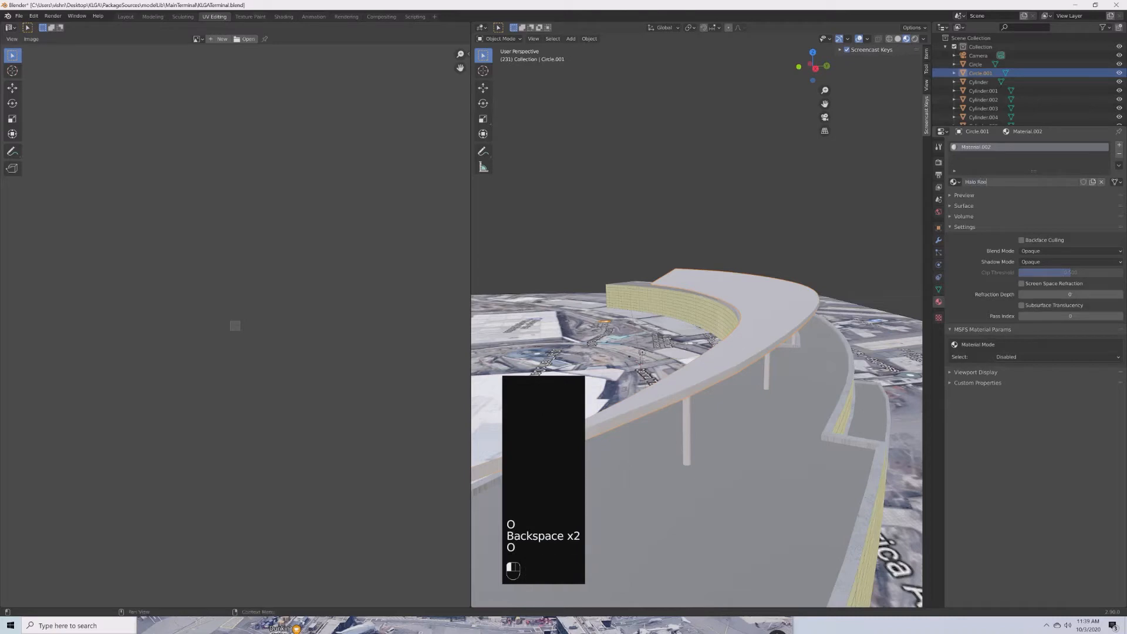
key("Return")
Set the Halo Roof material's mode to MSFS Standard.
left_click(1021, 357)
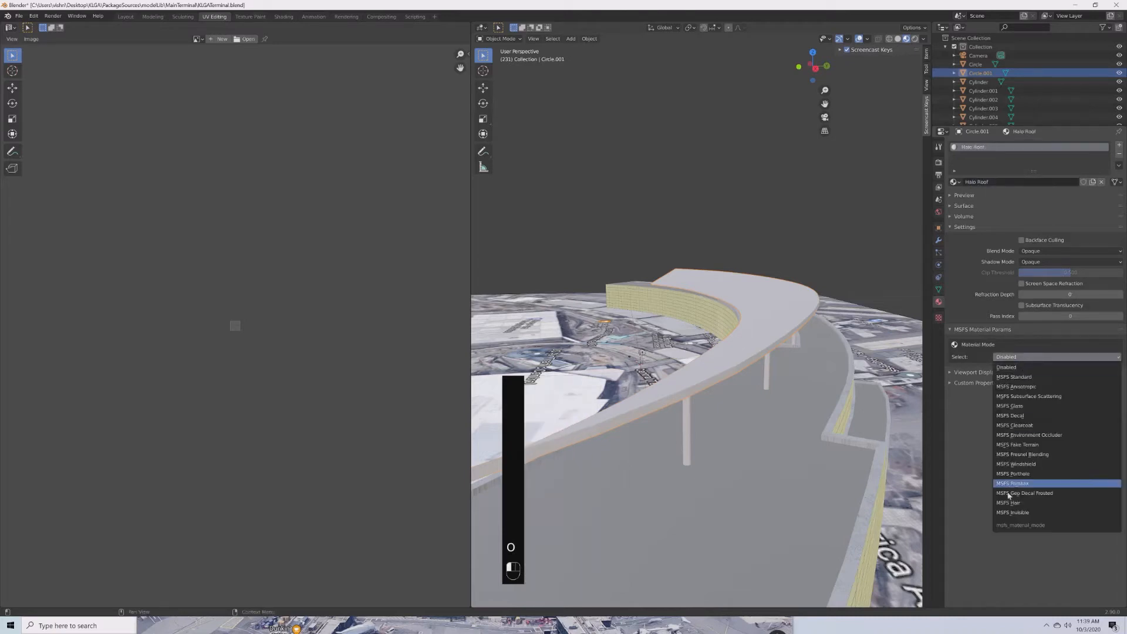
left_click(1032, 379)
scroll(1070, 407, "down", 1)
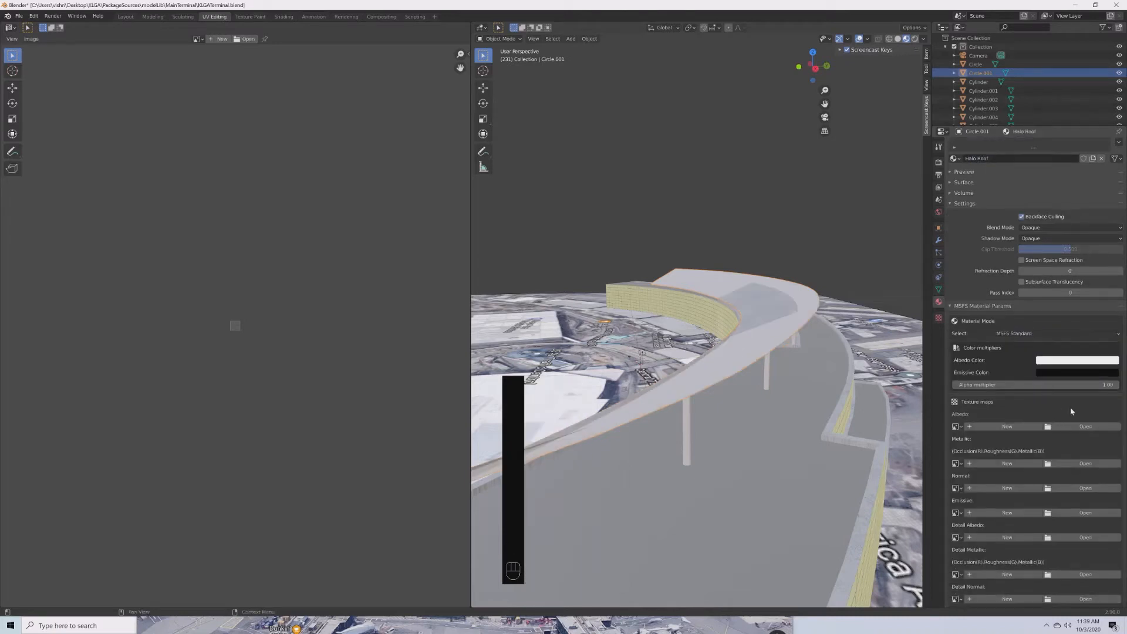
scroll(1078, 428, "down", 1)
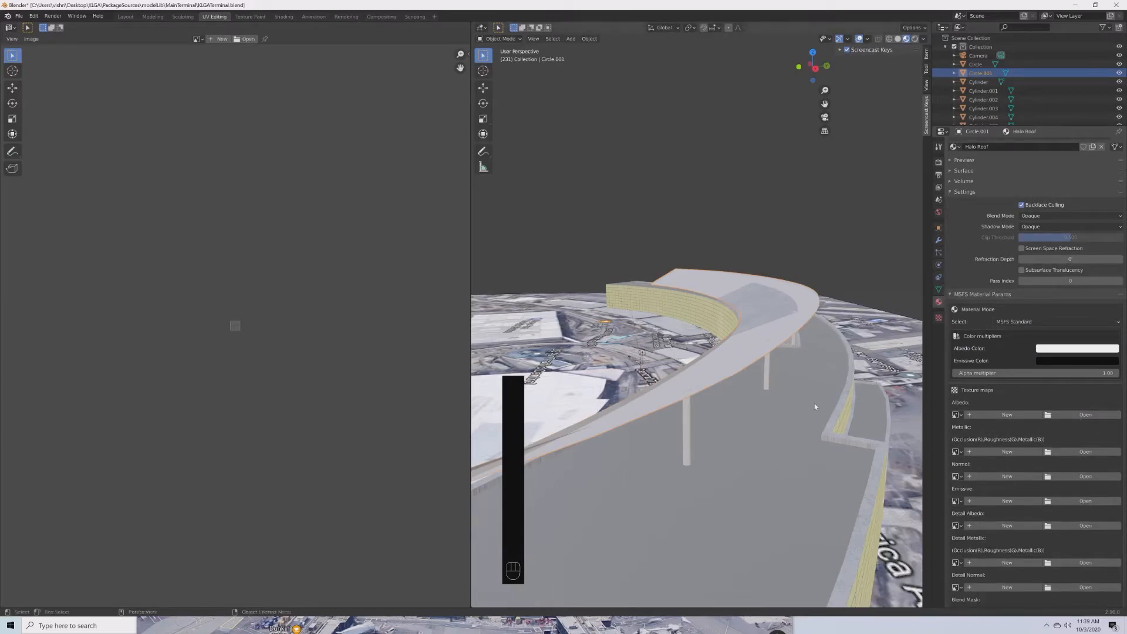
Recalculate the normals of the entire halo roof mesh to the outside and return to Object Mode.
middle_click_drag(816, 405, 794, 436)
scroll(810, 403, "down", 5)
scroll(590, 404, "up", 2)
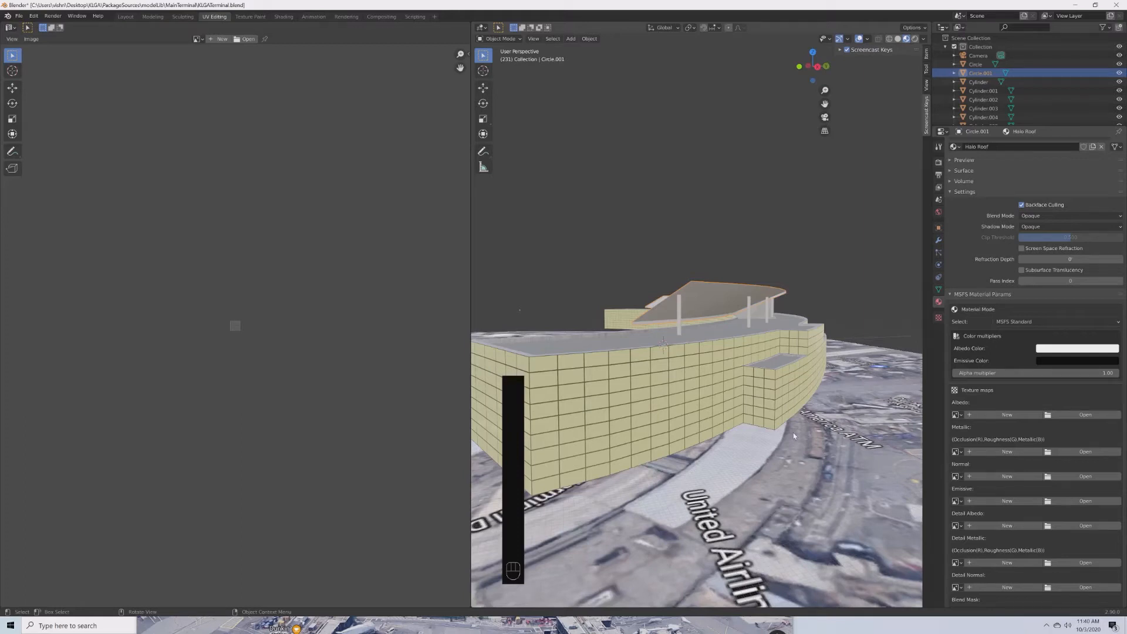
middle_click_drag(794, 436, 680, 391)
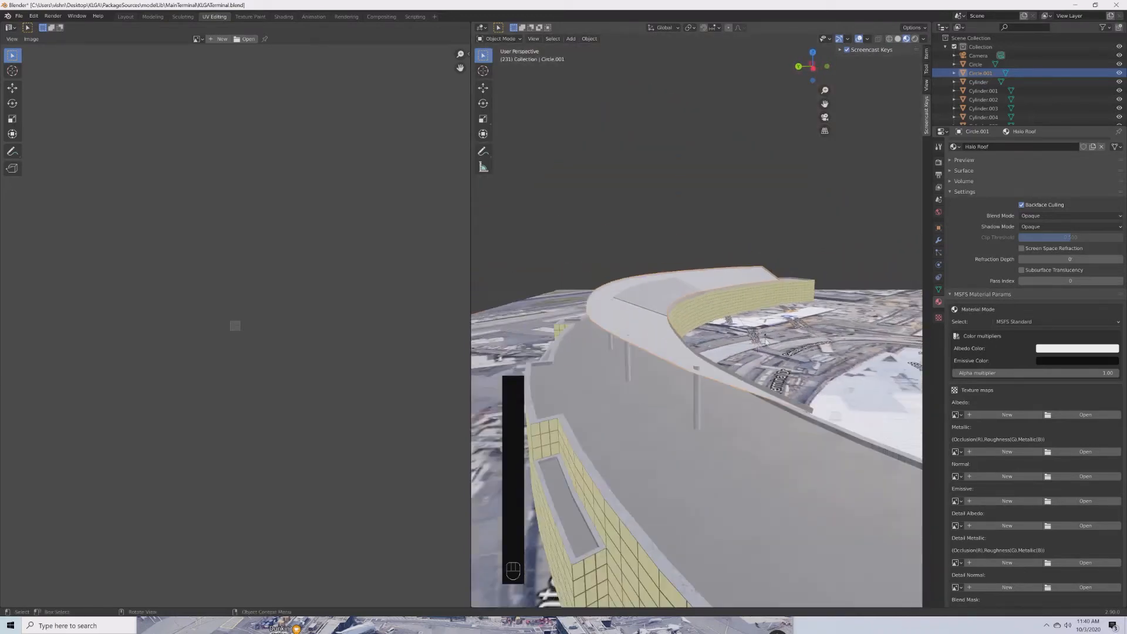
key("Tab")
key("a")
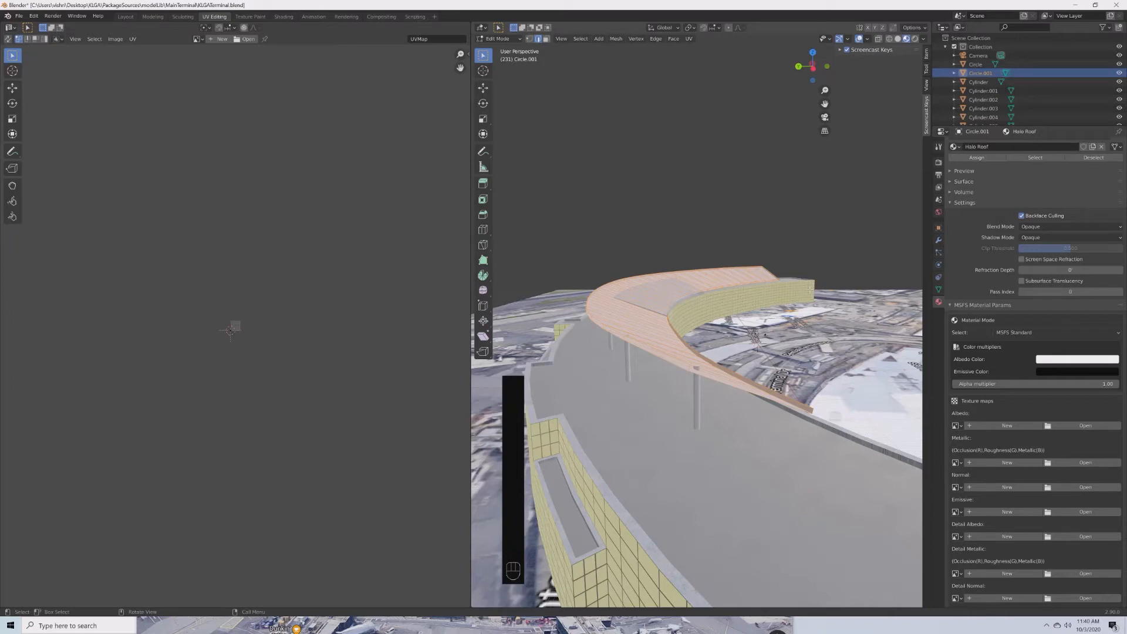
key("alt+n")
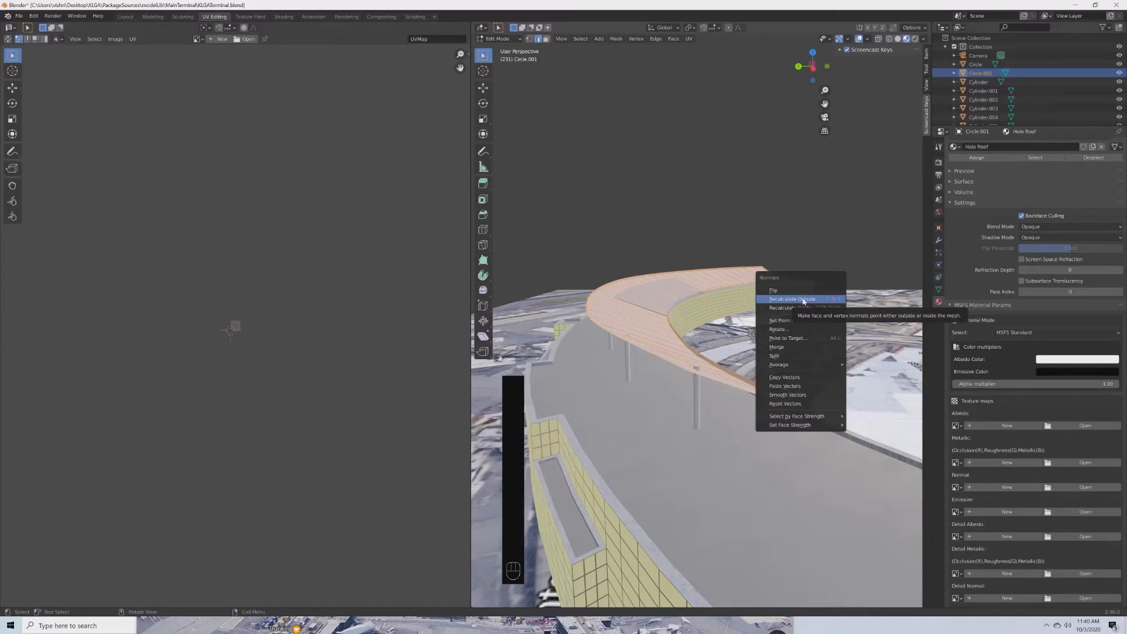
left_click(804, 300)
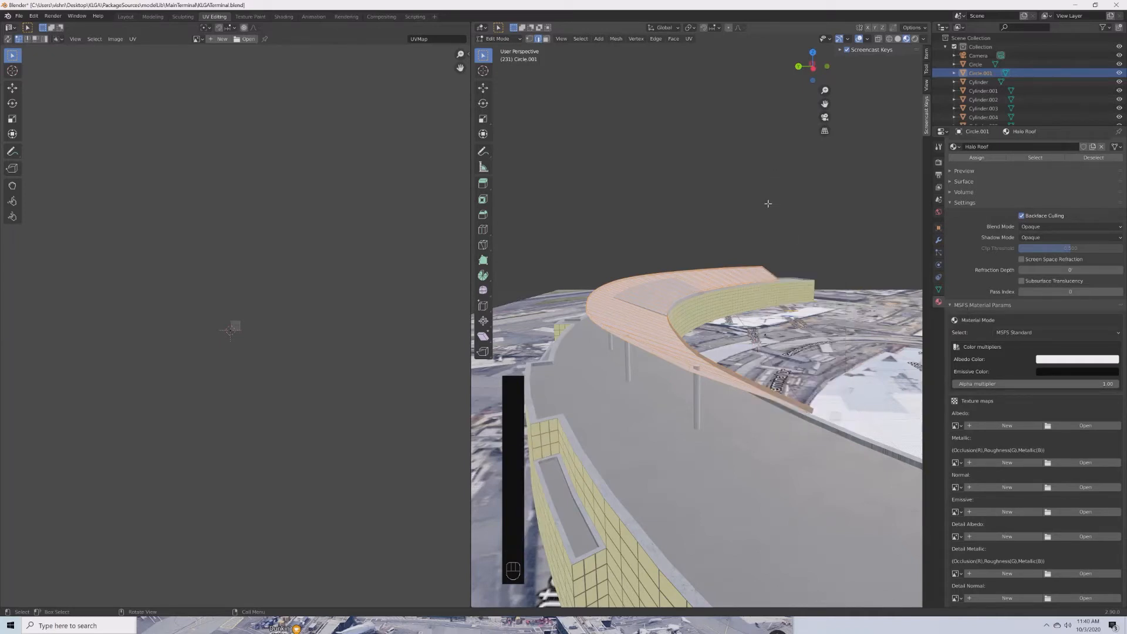
middle_click_drag(681, 223, 668, 217)
scroll(668, 217, "up", 6)
scroll(667, 217, "down", 8)
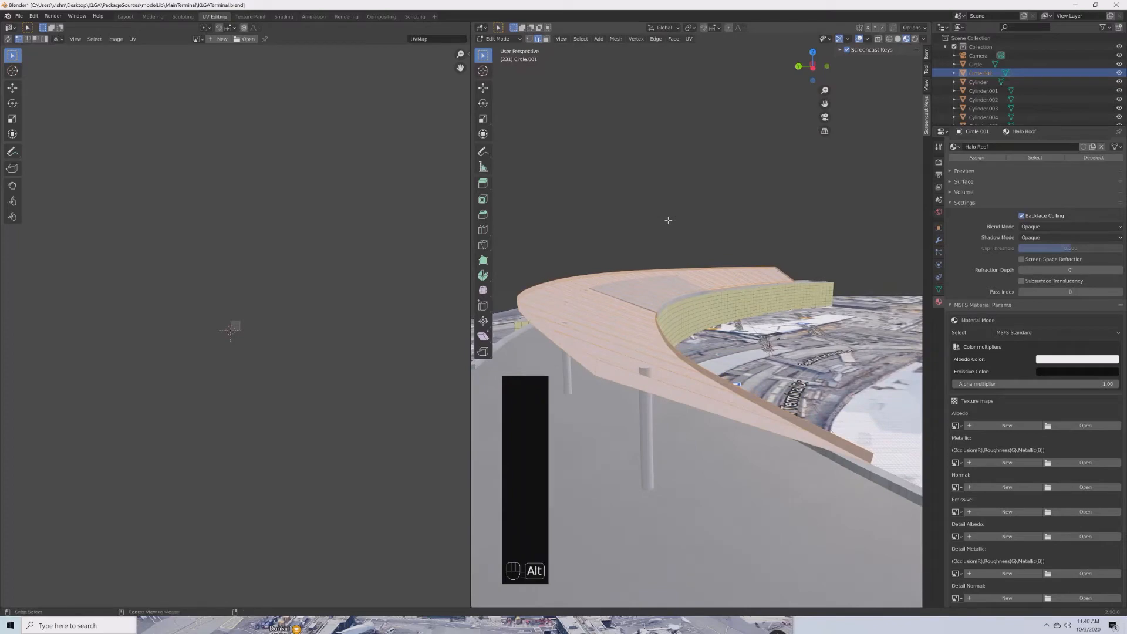
key("alt+n")
left_click(669, 229)
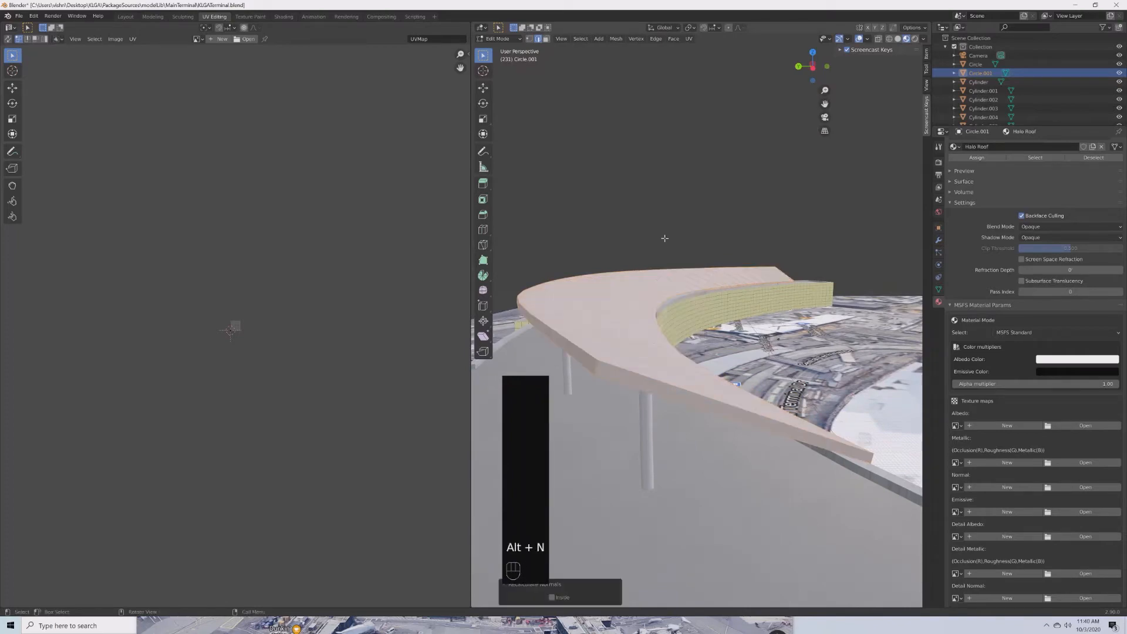
key("Tab")
Load caproof_comp.png as the metallic texture map of the Halo Roof material.
mouse_move(654, 262)
middle_mouse_down()
mouse_move(771, 328)
mouse_move(791, 322)
mouse_move(751, 333)
mouse_move(810, 341)
middle_mouse_up()
scroll(1051, 266, "down", 4)
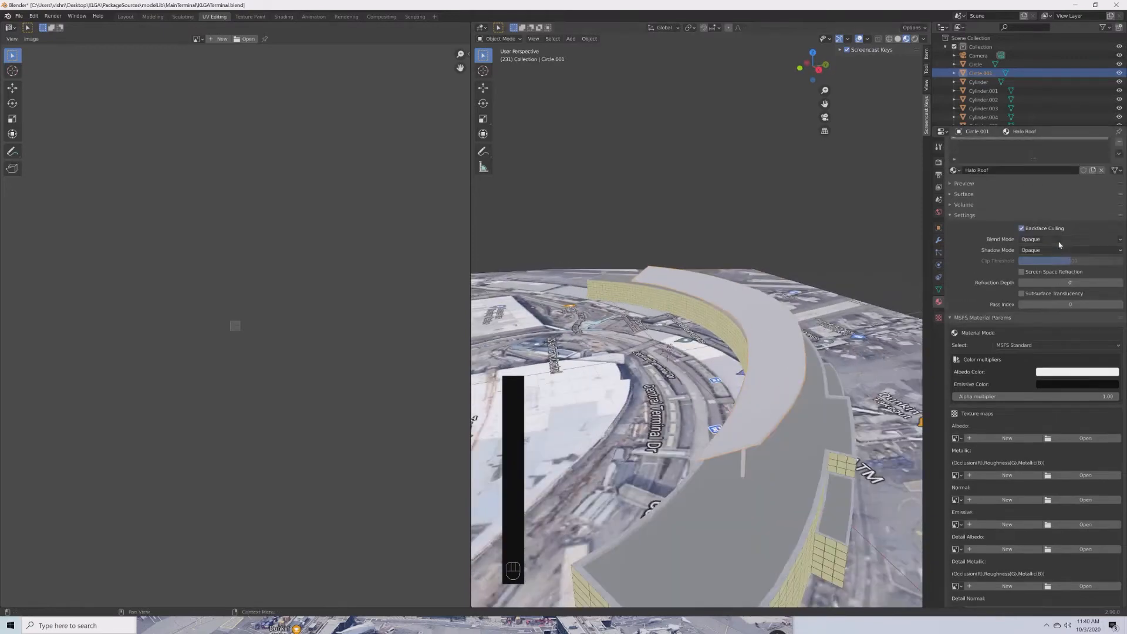
scroll(1054, 268, "down", 1)
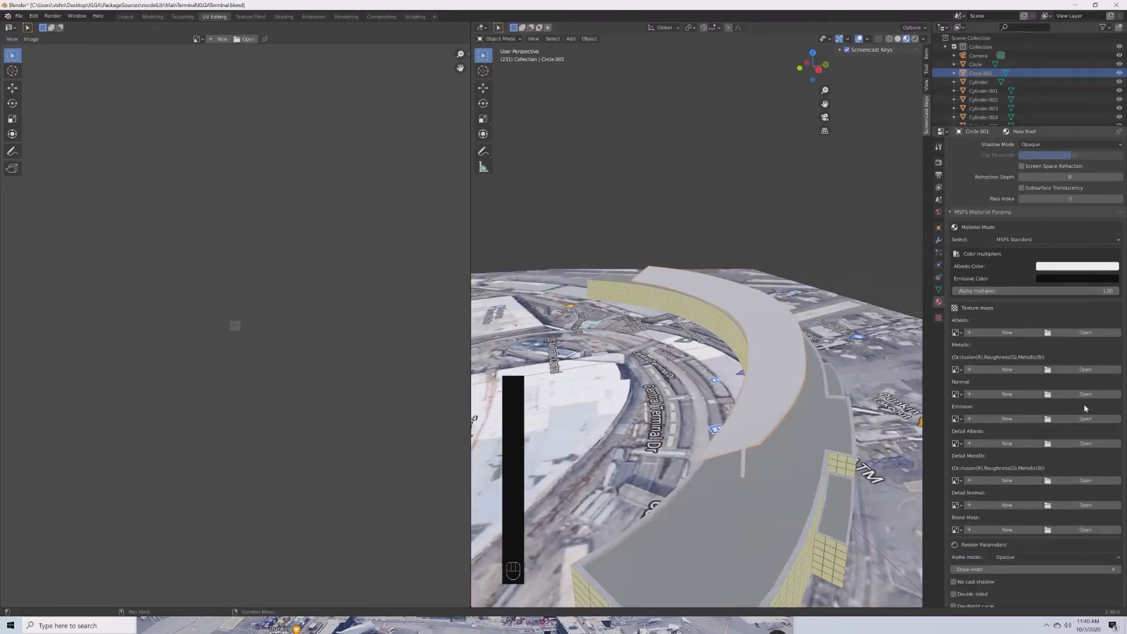
left_click(1085, 370)
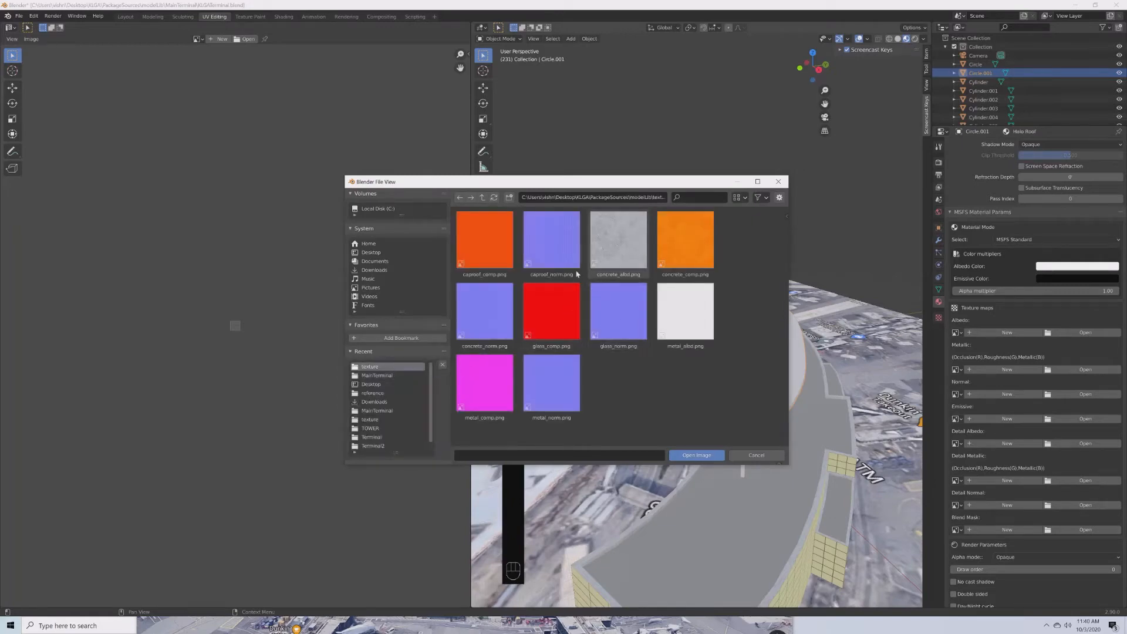
double_click(498, 265)
middle_click_drag(502, 261, 844, 453)
scroll(842, 448, "up", 1)
scroll(842, 449, "down", 1)
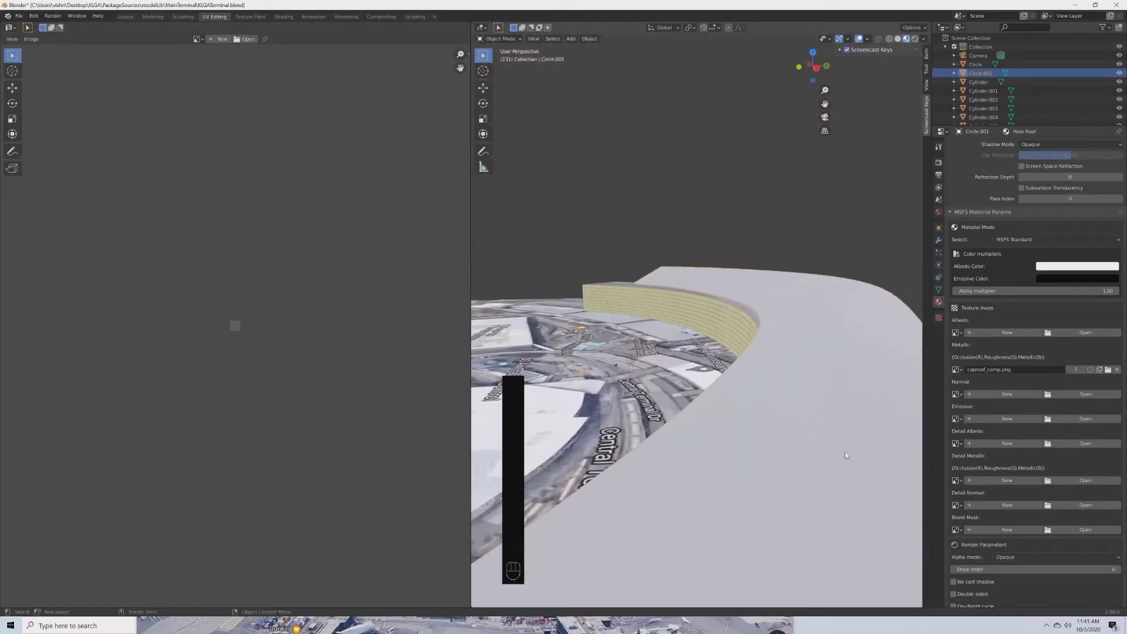
Change the Halo Roof material's albedo color to a slightly darker, pale bluish grey.
left_click(1093, 267)
left_click_drag(1112, 157, 1112, 162)
left_click(1075, 178)
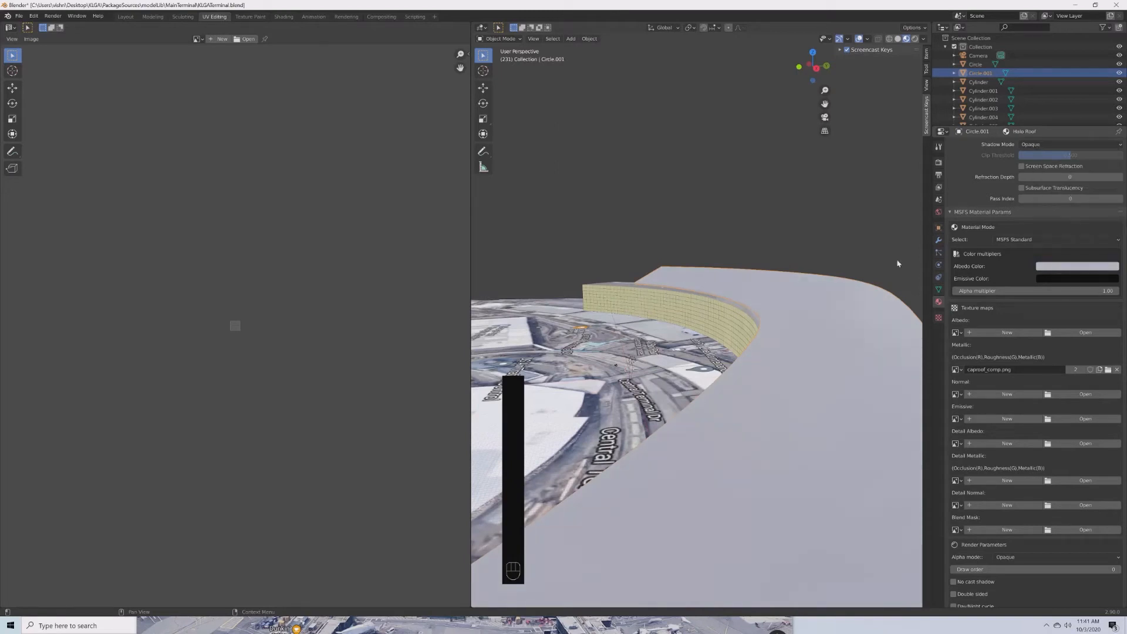
left_click(1072, 268)
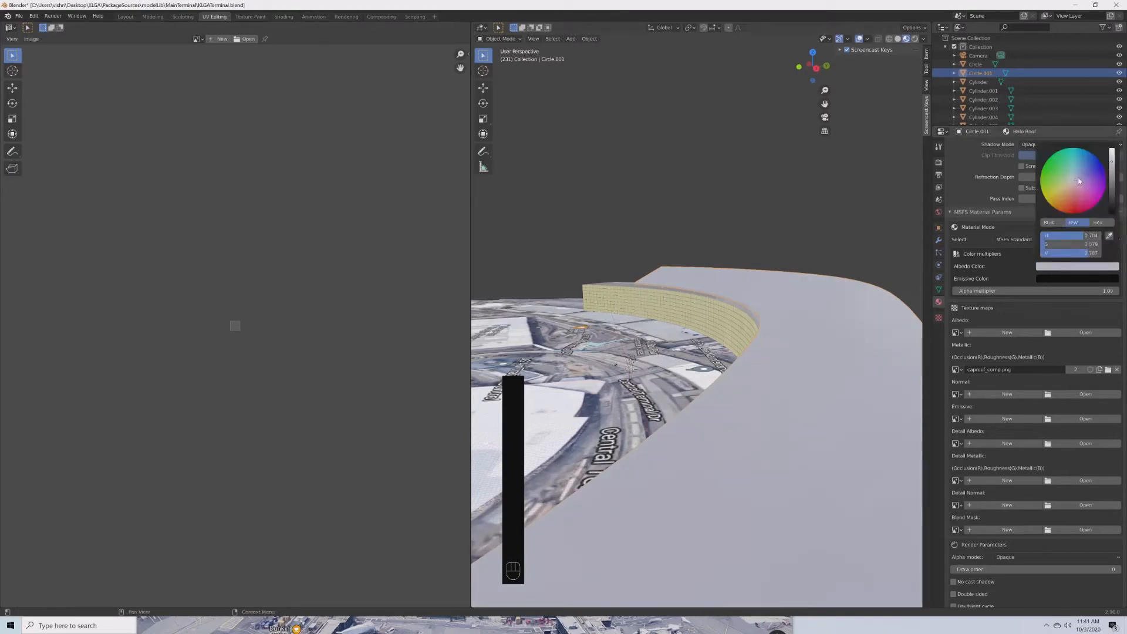
middle_click_drag(910, 317, 807, 446)
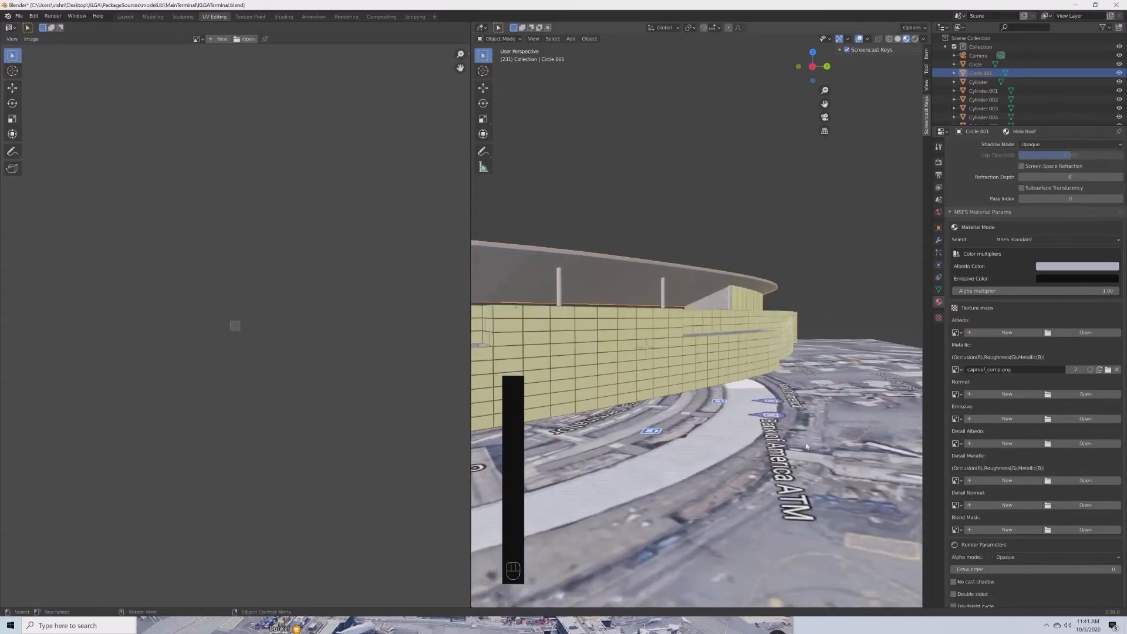
Select two support pillars under the halo roof, with Cylinder.001 active, and assign the Halo Roof material.
key("alt+a")
left_click(662, 281)
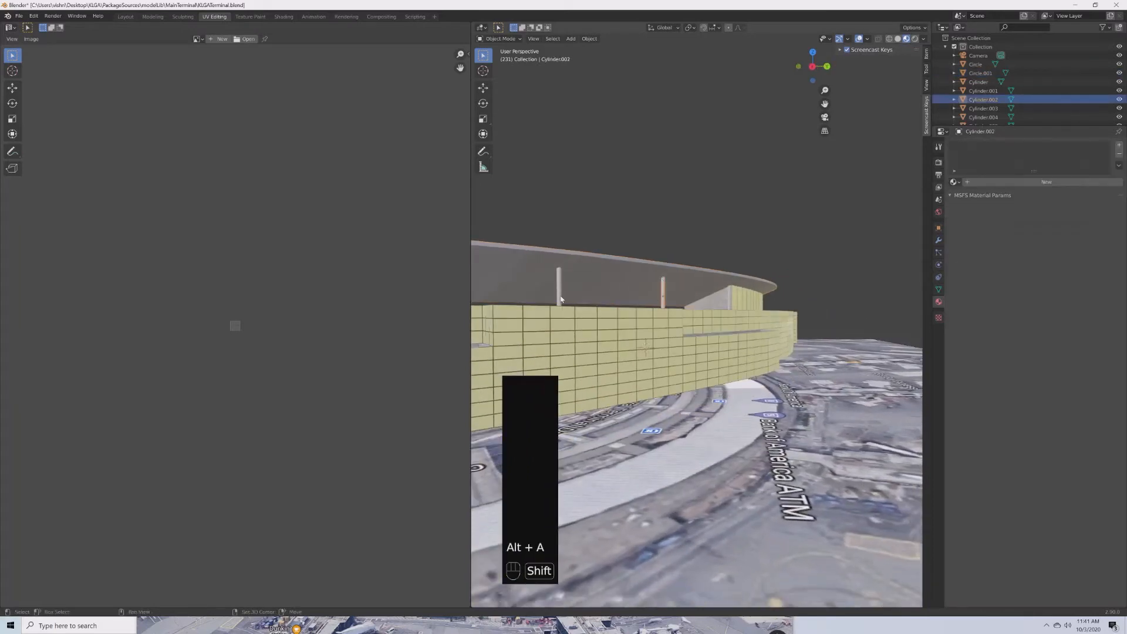
left_click(563, 290, "shift")
left_click(955, 182)
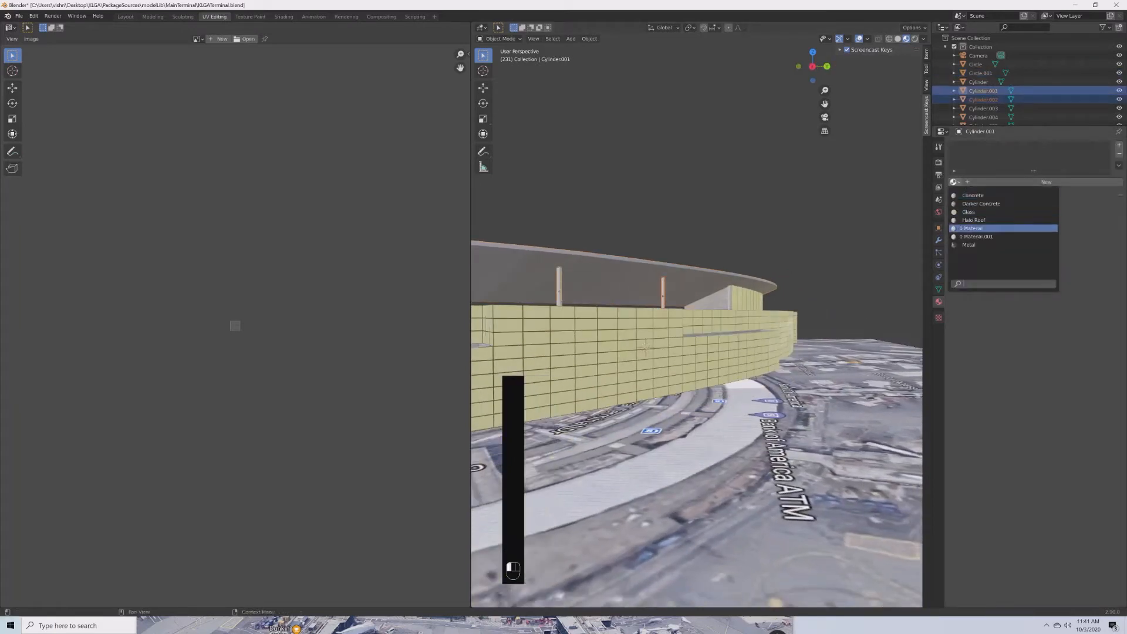
left_click(974, 220)
middle_click_drag(658, 223, 678, 260)
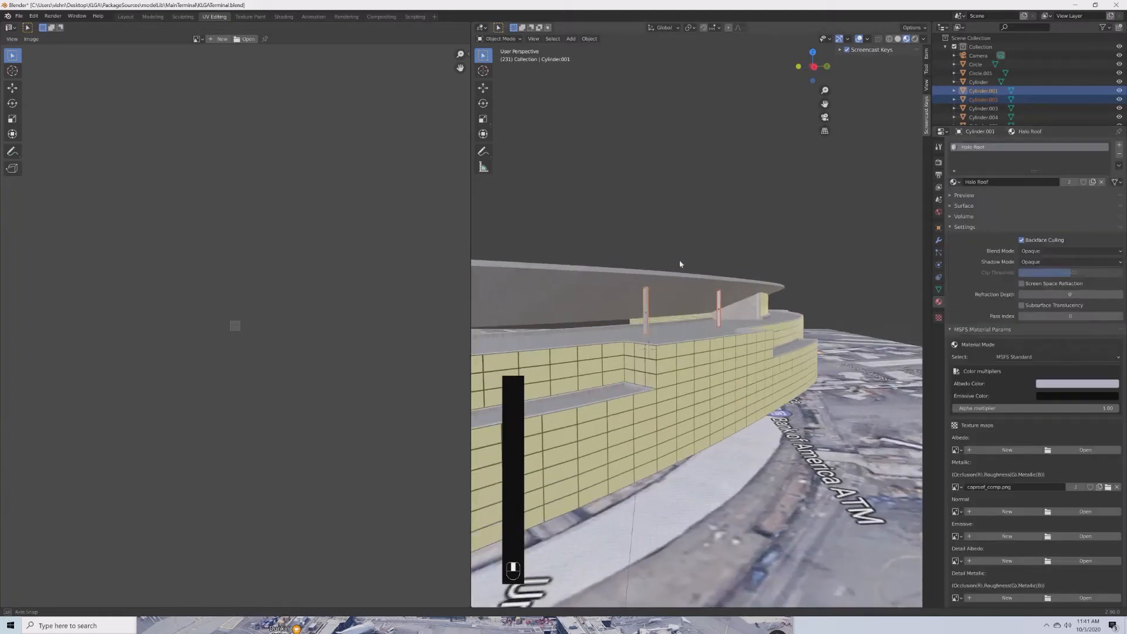
Select the roof's support pillars along both sides with Cylinder.001 active, link its material to all of them, and check one pillar.
left_click(646, 313)
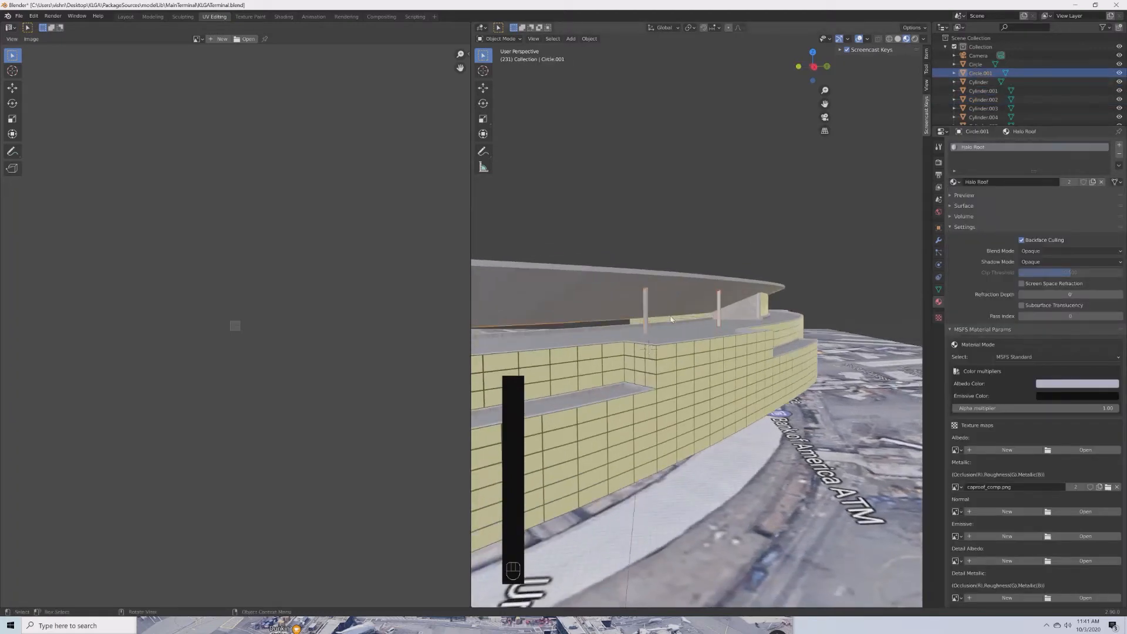
scroll(658, 314, "down", 4)
left_click(675, 316)
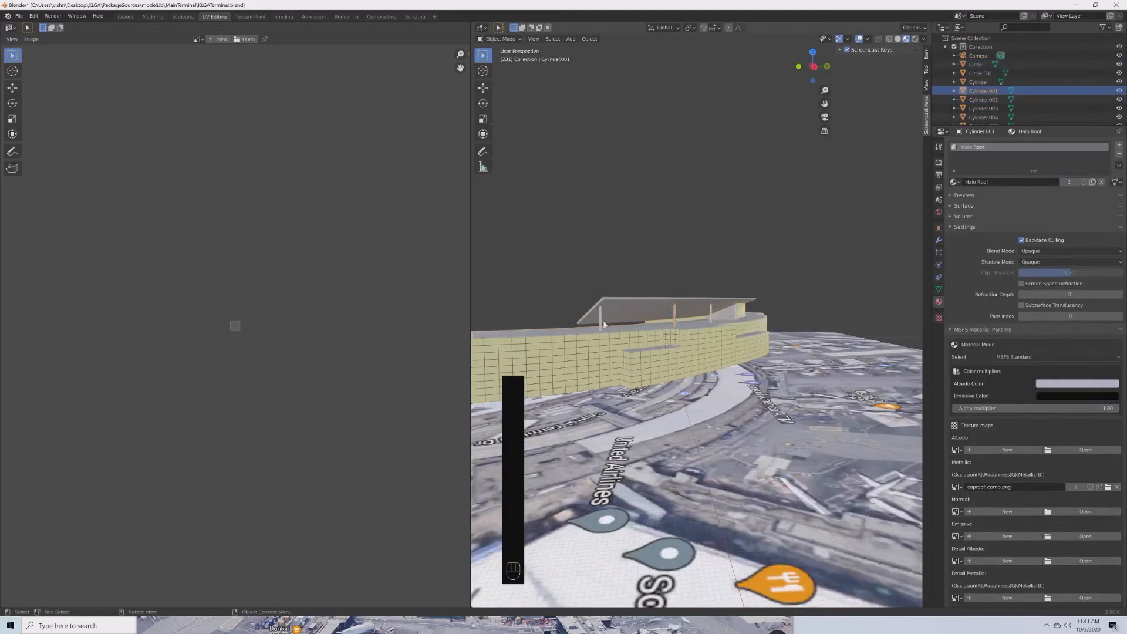
left_click(604, 324)
middle_click_drag(604, 324, 756, 320)
left_click(658, 331, "shift")
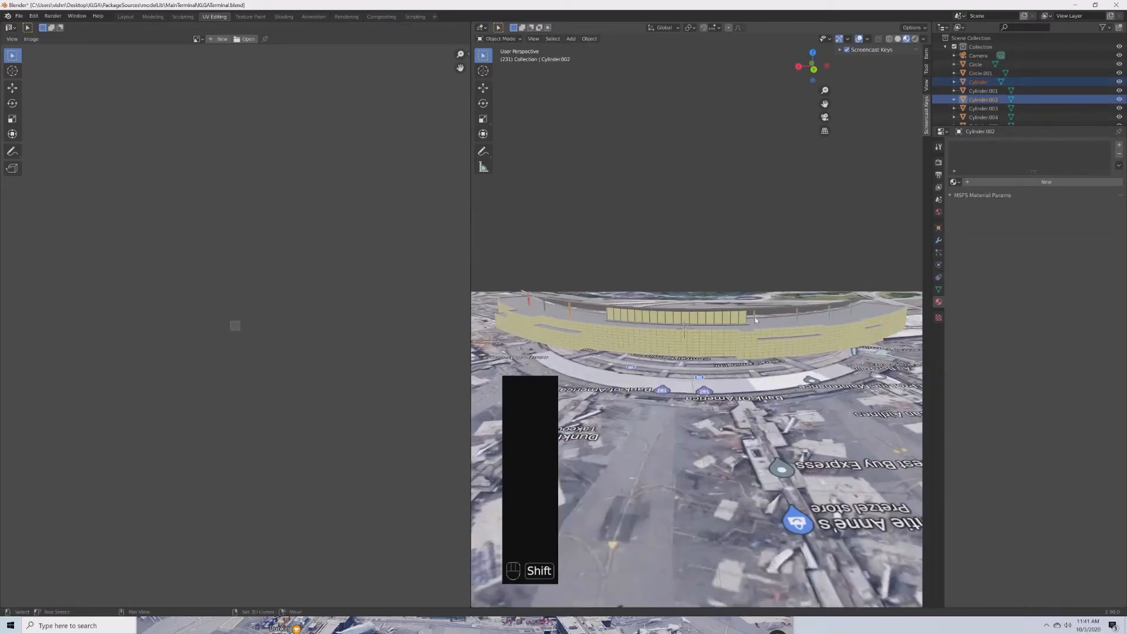
left_click(781, 316, "shift")
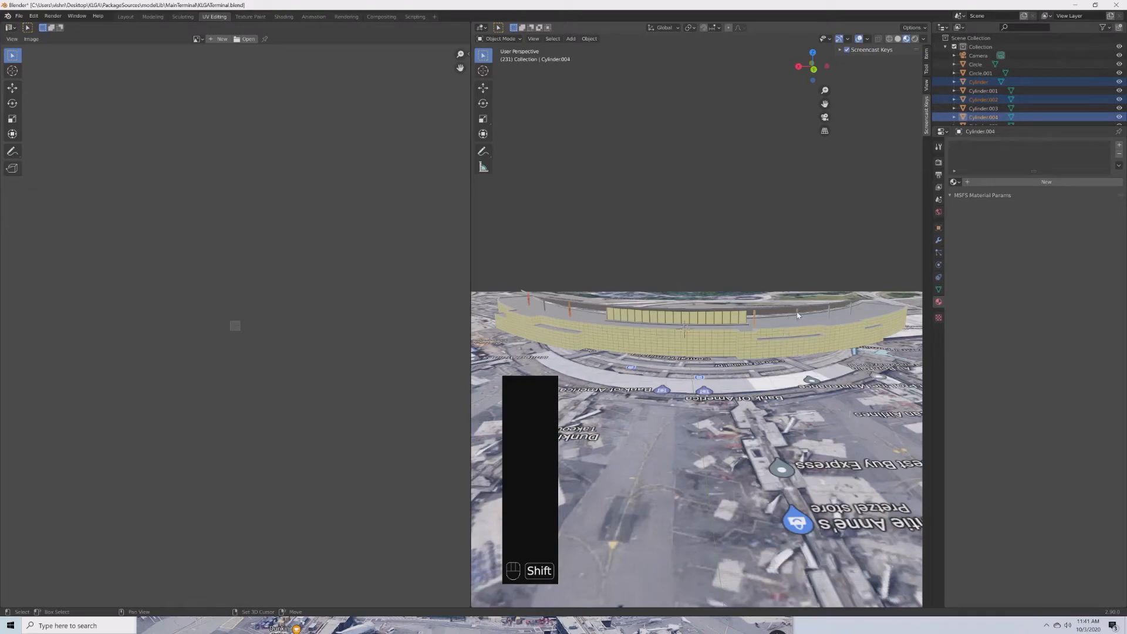
left_click(821, 314, "shift")
left_click(831, 311, "shift")
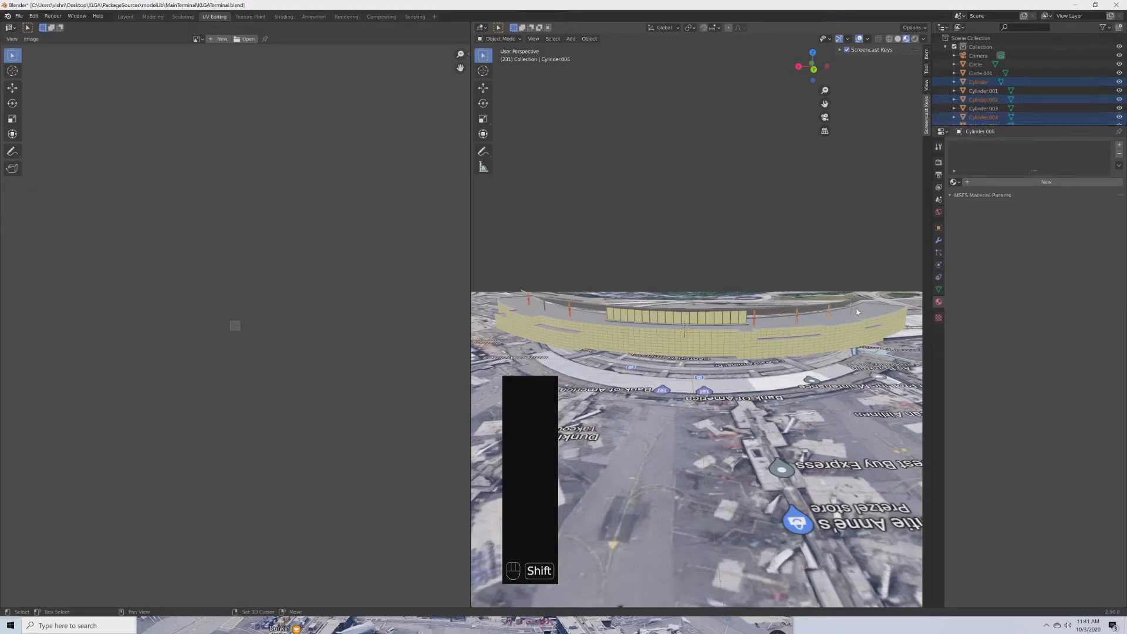
left_click(851, 309, "shift")
middle_click_drag(590, 334, 881, 353)
scroll(640, 330, "up", 5)
scroll(861, 341, "up", 5)
scroll(881, 344, "down", 5)
left_click(781, 336, "shift")
scroll(835, 364, "down", 4)
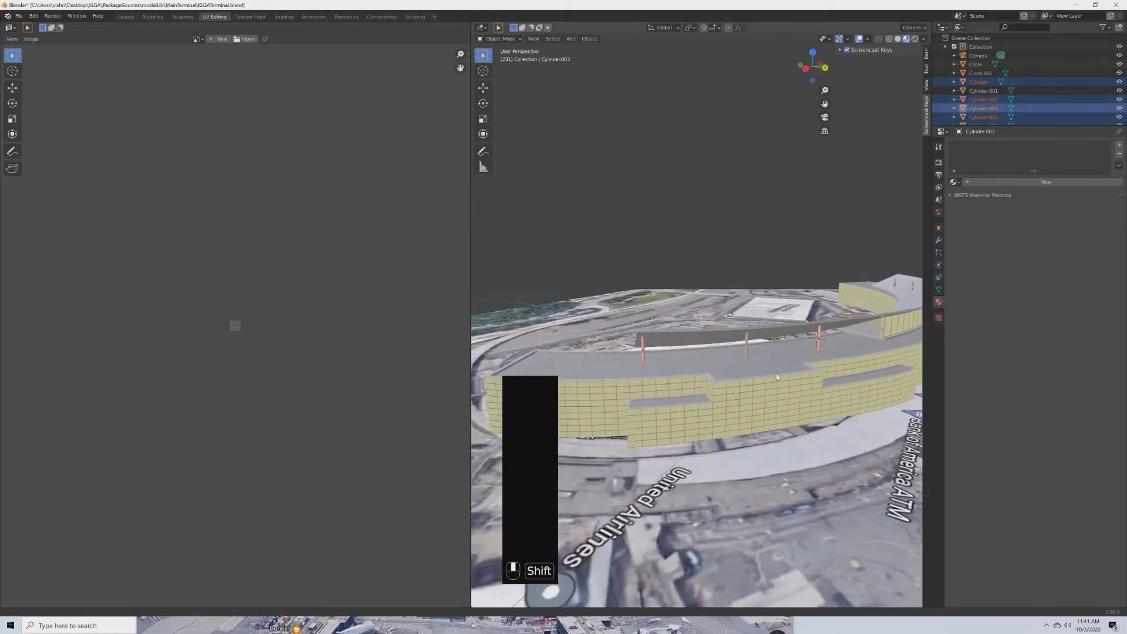
scroll(822, 352, "up", 7)
middle_click_drag(804, 355, 717, 344, "shift")
scroll(758, 362, "up", 4)
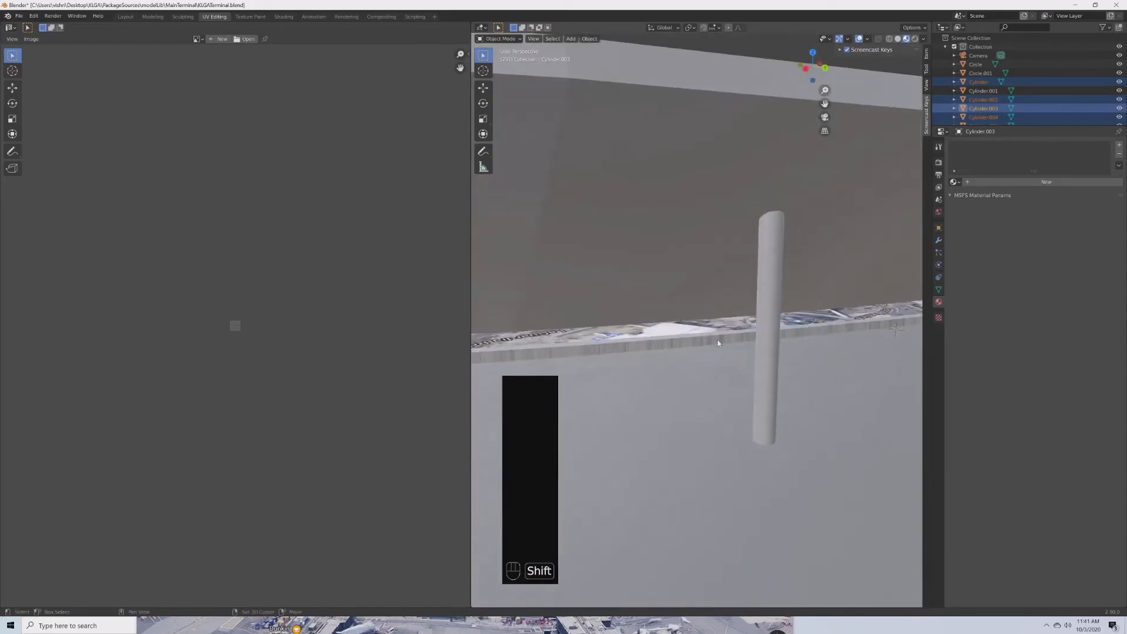
left_click(767, 356, "shift")
key("ctrl+l")
mouse_move(766, 354)
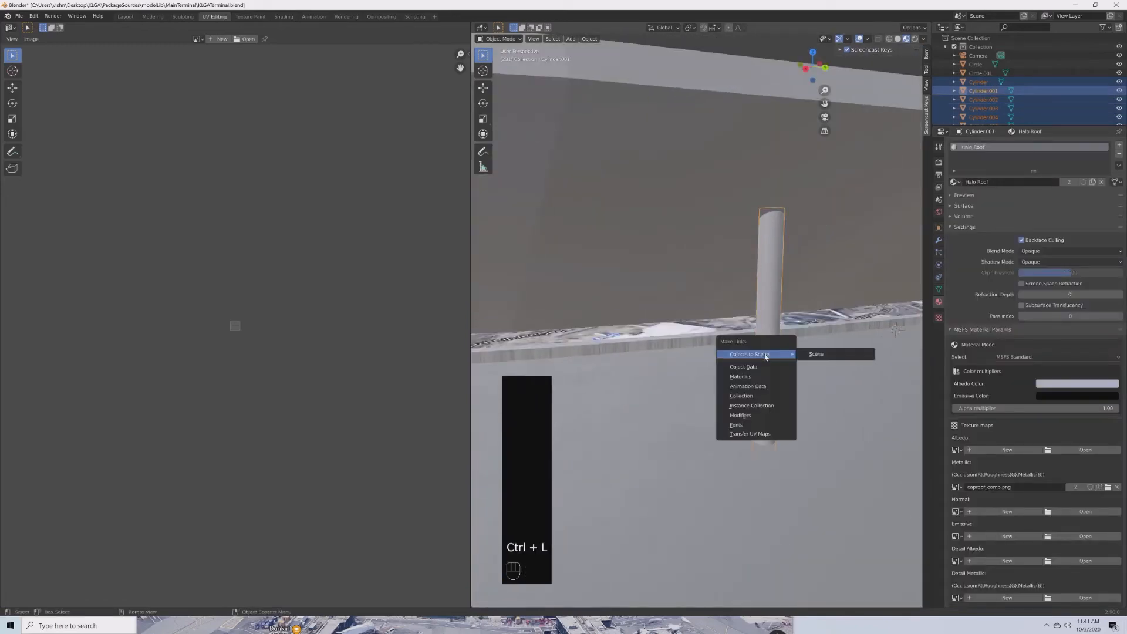
left_click(741, 376)
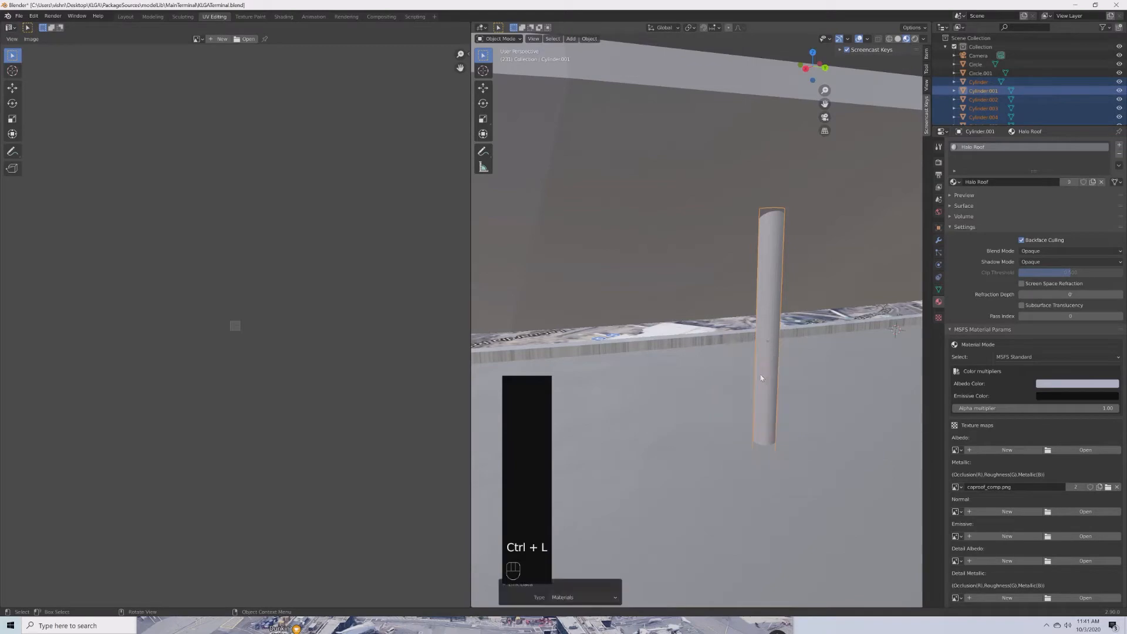
scroll(586, 327, "down", 5)
left_click(570, 323)
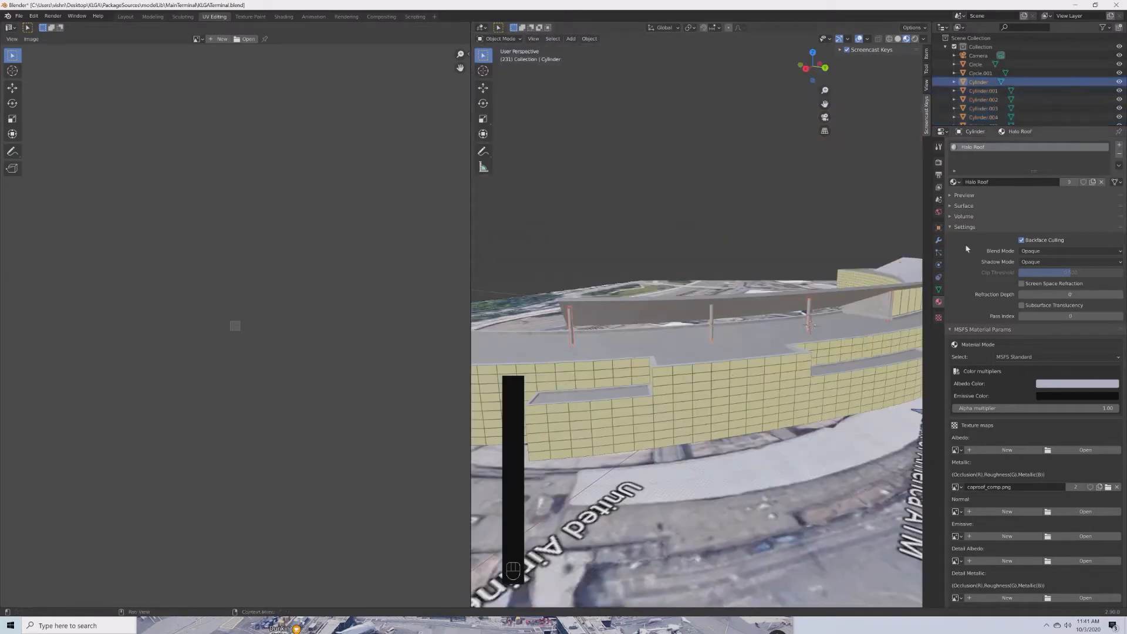
Launch Microsoft Flight Simulator from its desktop shortcut and return to the maximized Blender window.
scroll(725, 370, "down", 5)
key("alt+a")
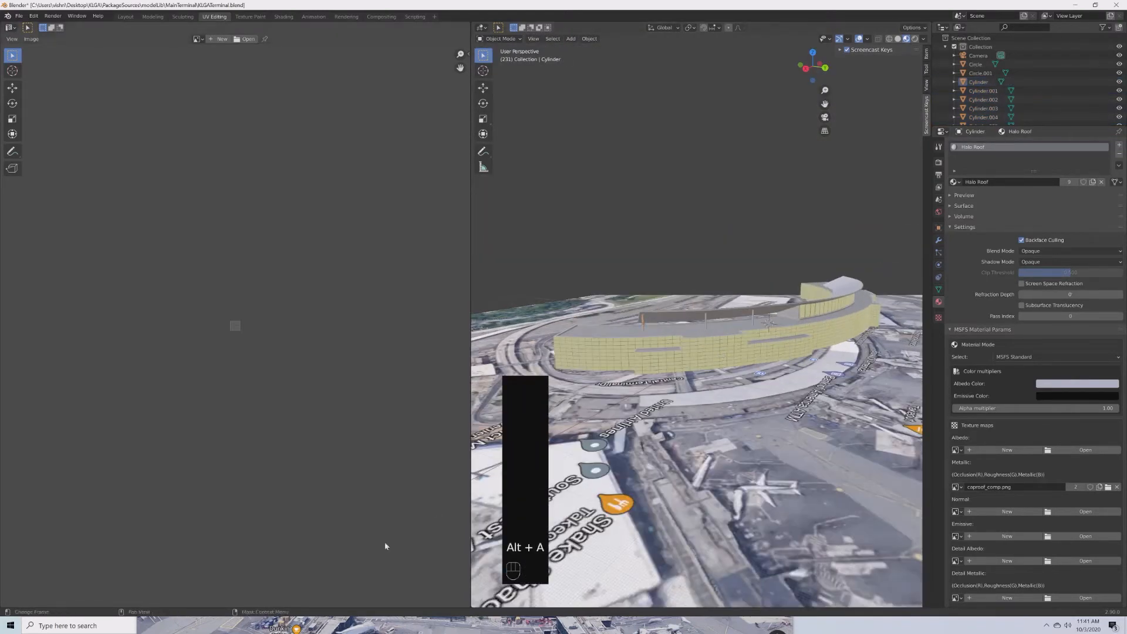
left_click_drag(439, 11, 521, 291)
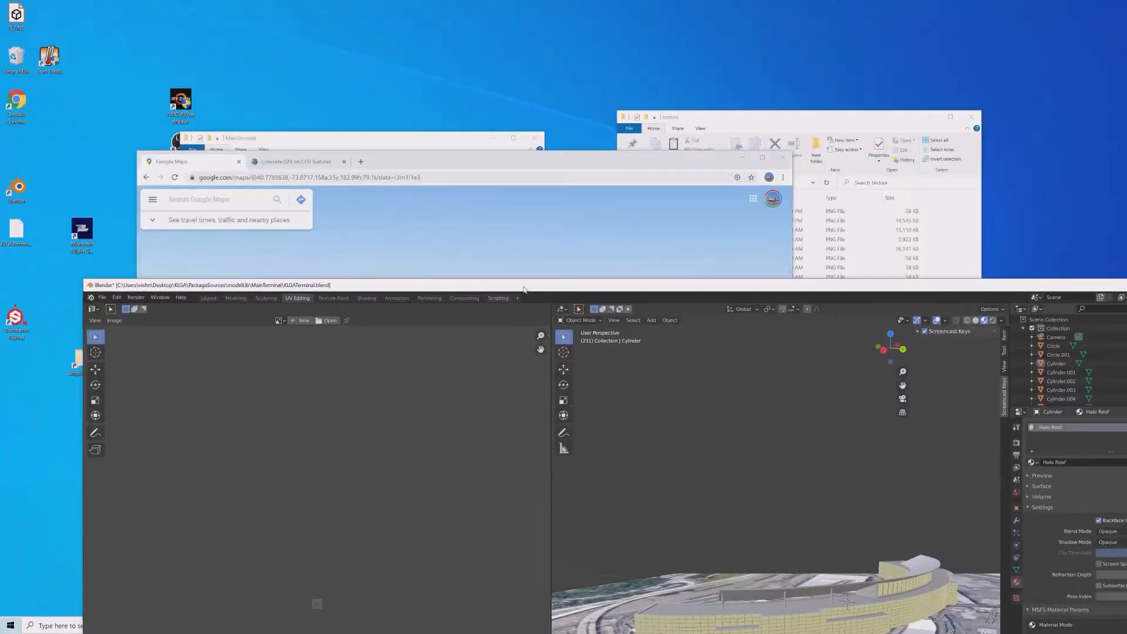
left_click(70, 232)
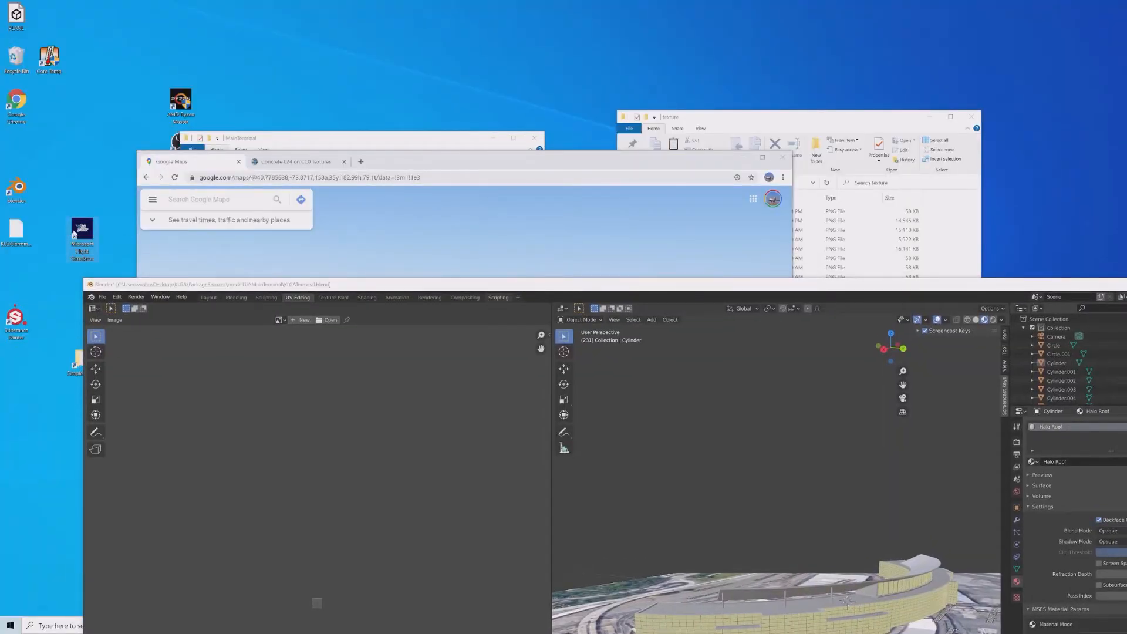
double_click(73, 243)
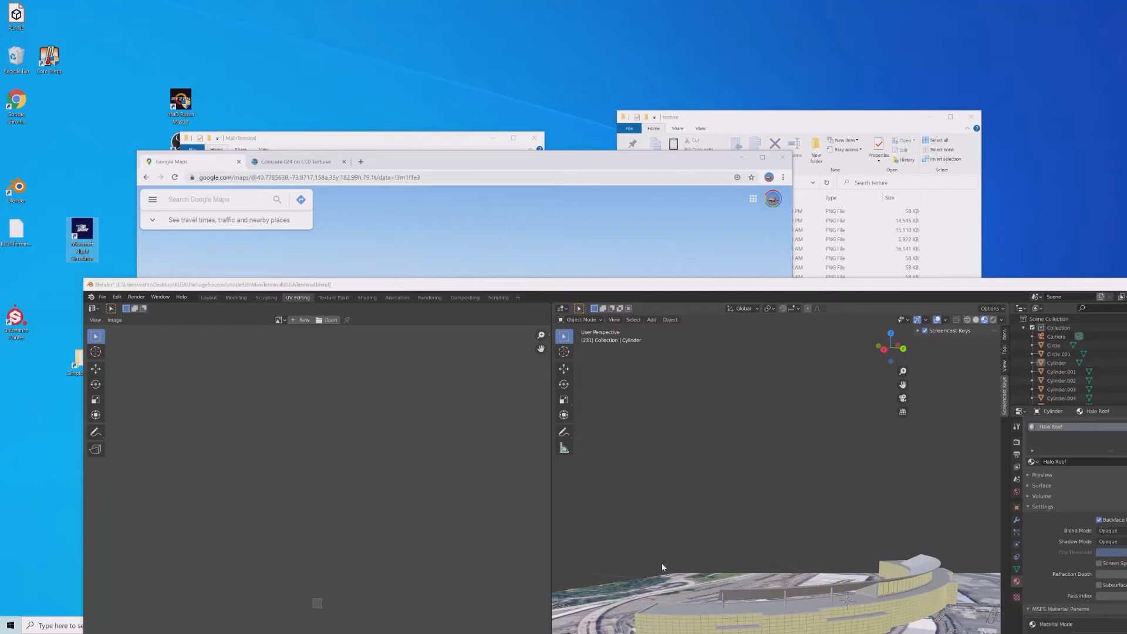
middle_click_drag(661, 563, 759, 368)
double_click(757, 286)
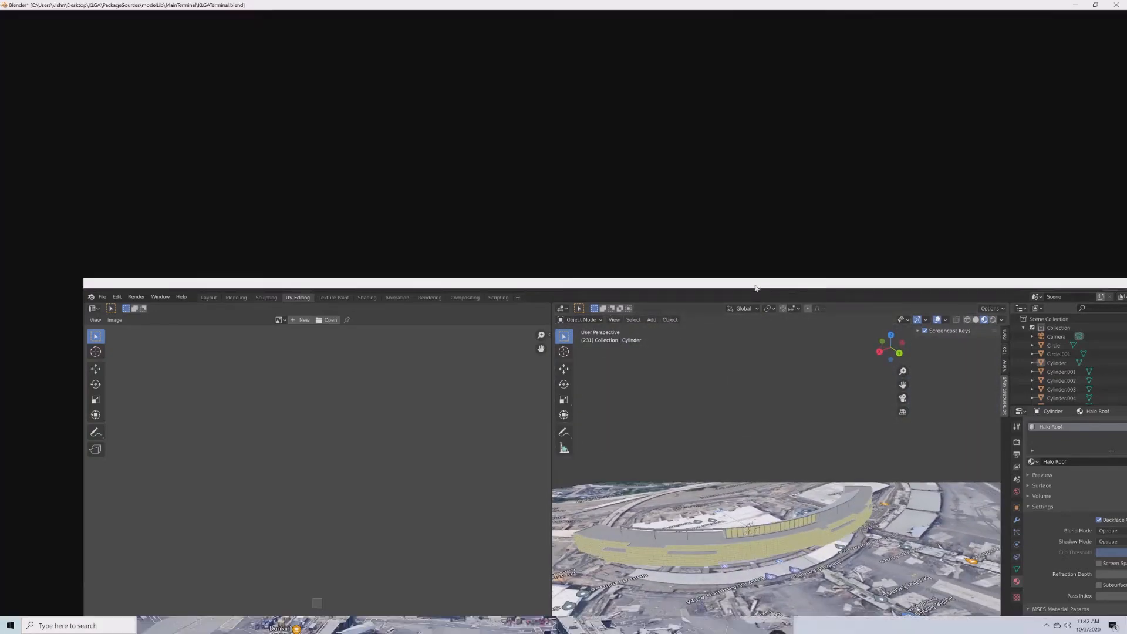
scroll(745, 324, "up", 5)
scroll(743, 324, "down", 4)
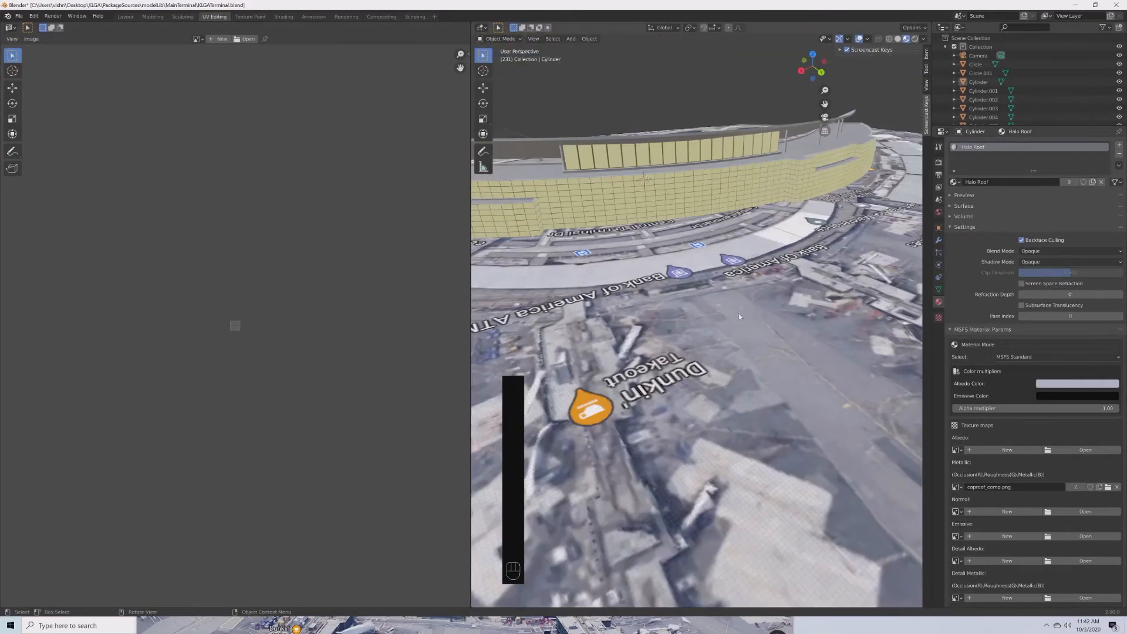
middle_click_drag(745, 278, 919, 330, "shift")
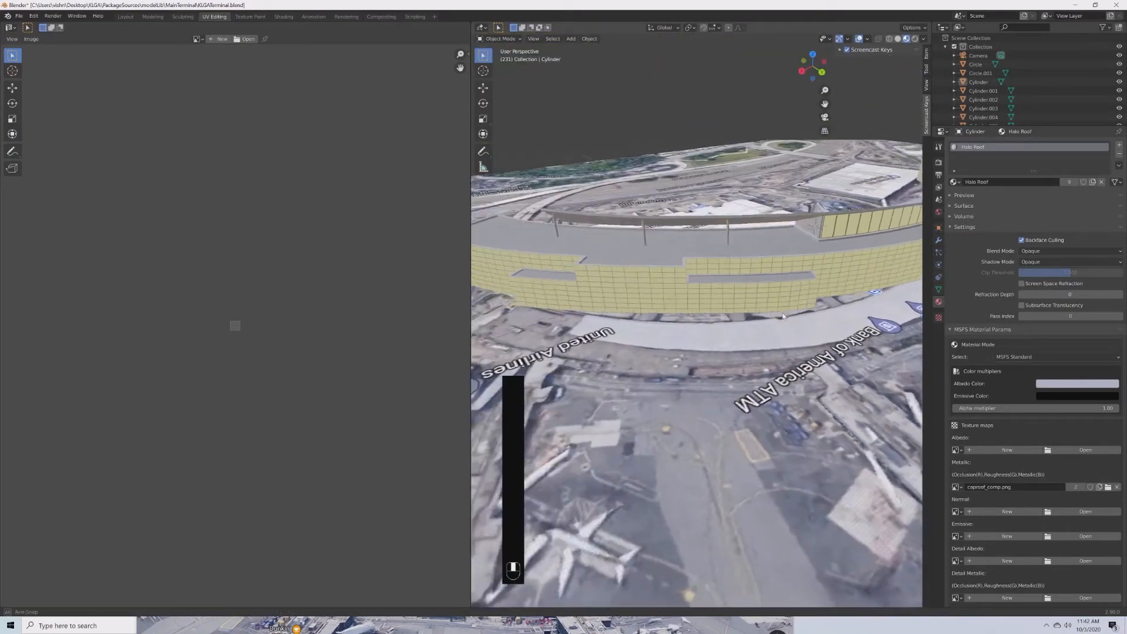
middle_click_drag(750, 315, 787, 305)
left_click(827, 227)
key("Tab")
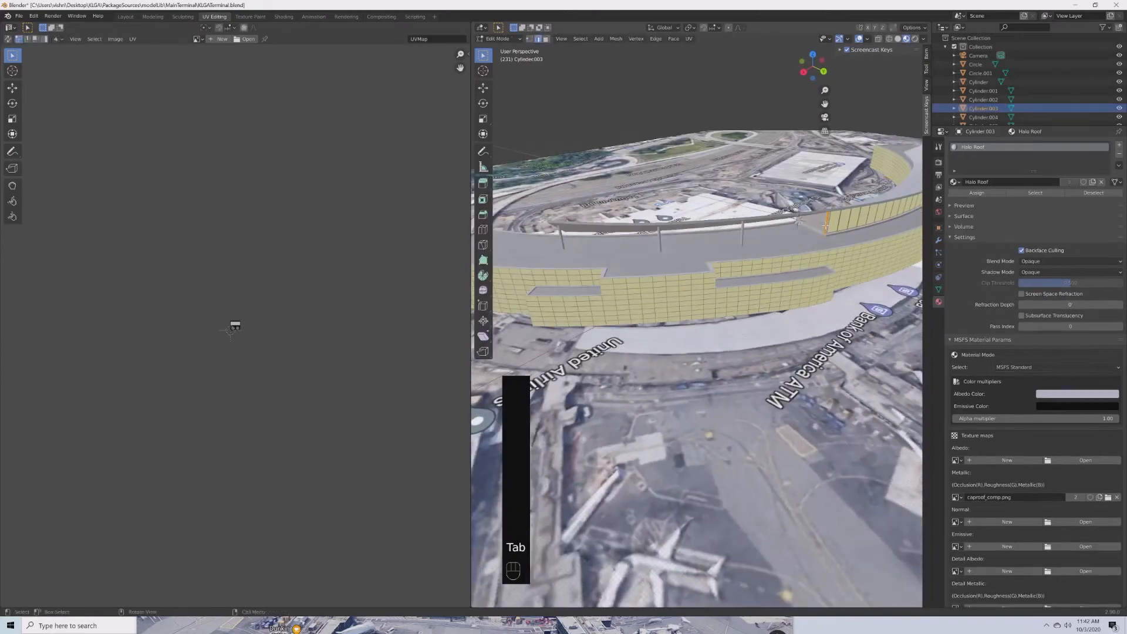
key("Tab")
Give the blank wall faces beside the rooftop windows of the Circle object the Halo Roof material in a new material slot.
left_click(812, 223)
key("Tab")
scroll(813, 223, "up", 3)
middle_click_drag(815, 222, 744, 272, "shift")
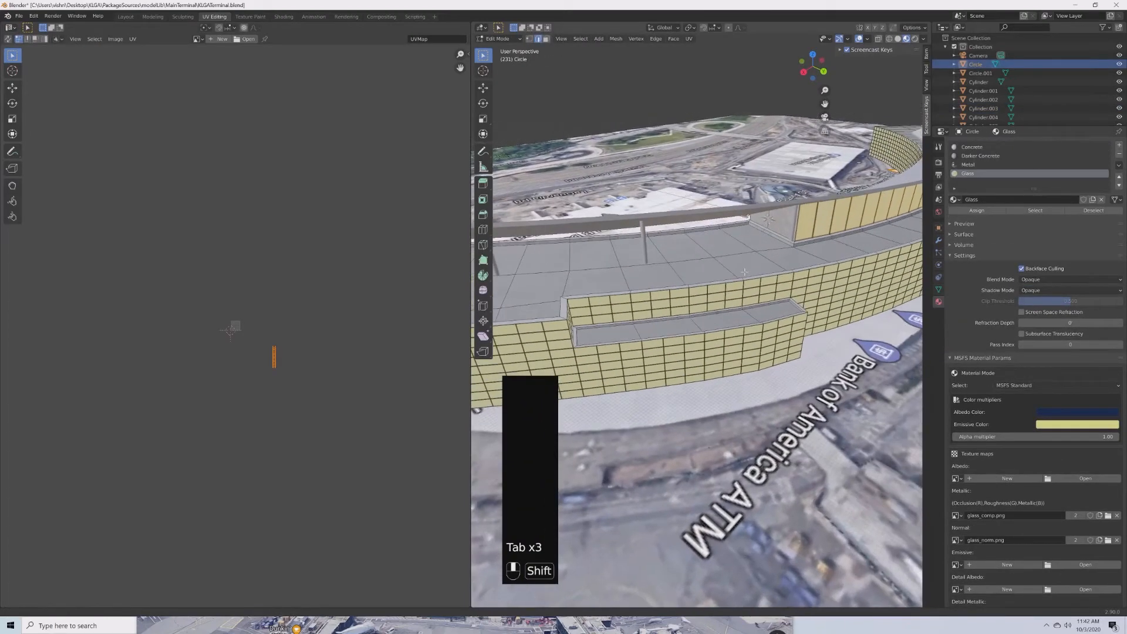
key("3")
left_click(771, 222)
middle_click_drag(771, 221, 696, 238)
left_click(696, 238, "shift")
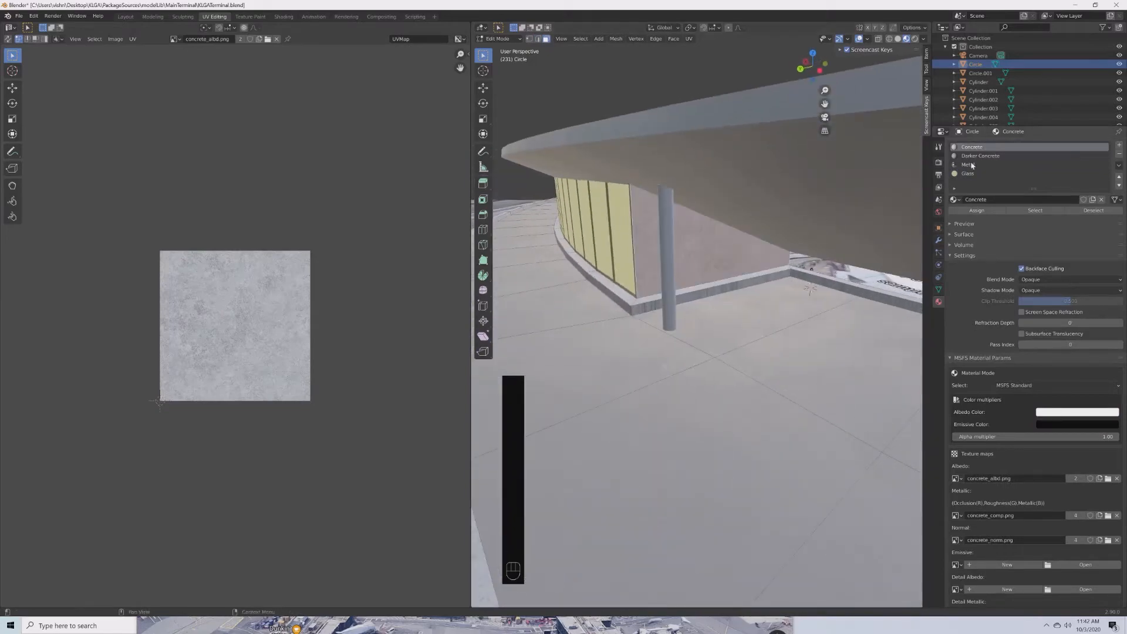
left_click(1120, 144)
left_click(954, 199)
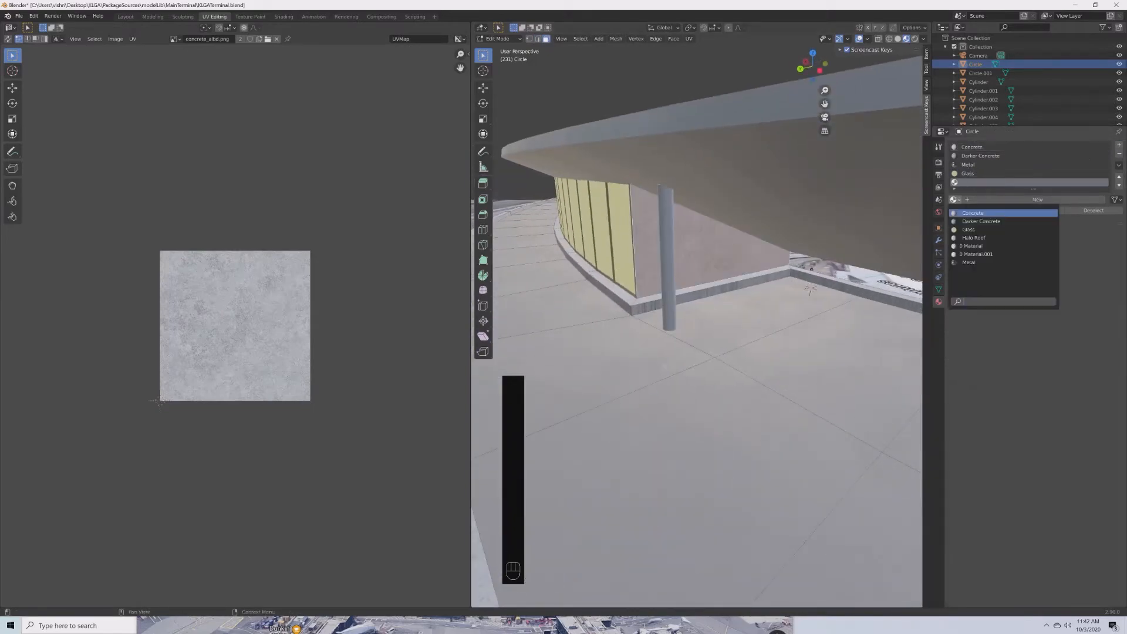
left_click(974, 238)
key("Tab")
Save the blend file and leave all objects deselected.
scroll(758, 279, "down", 10)
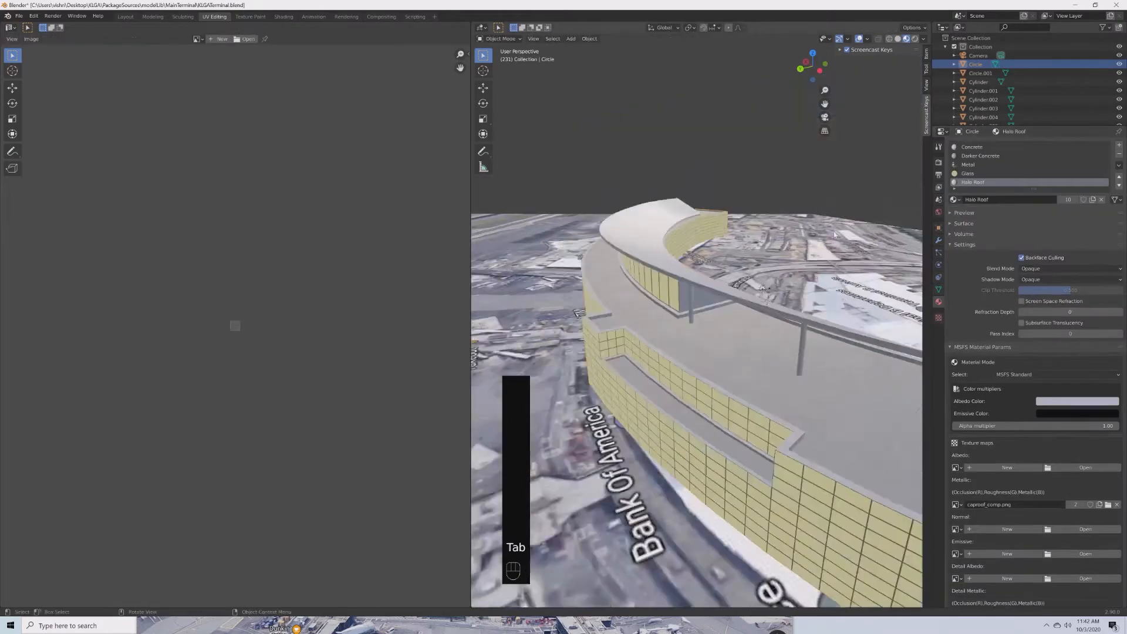
middle_click_drag(758, 278, 850, 282)
key("ctrl+s")
key("ctrl+a")
key("ctrl+s")
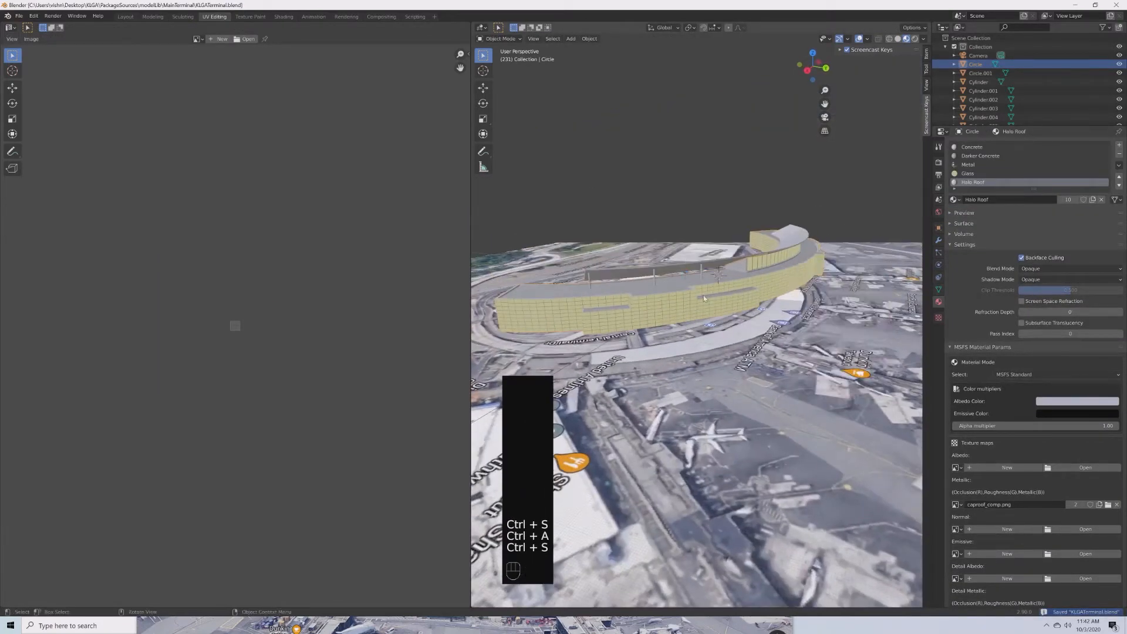
left_click(744, 265)
left_click(745, 263, "shift")
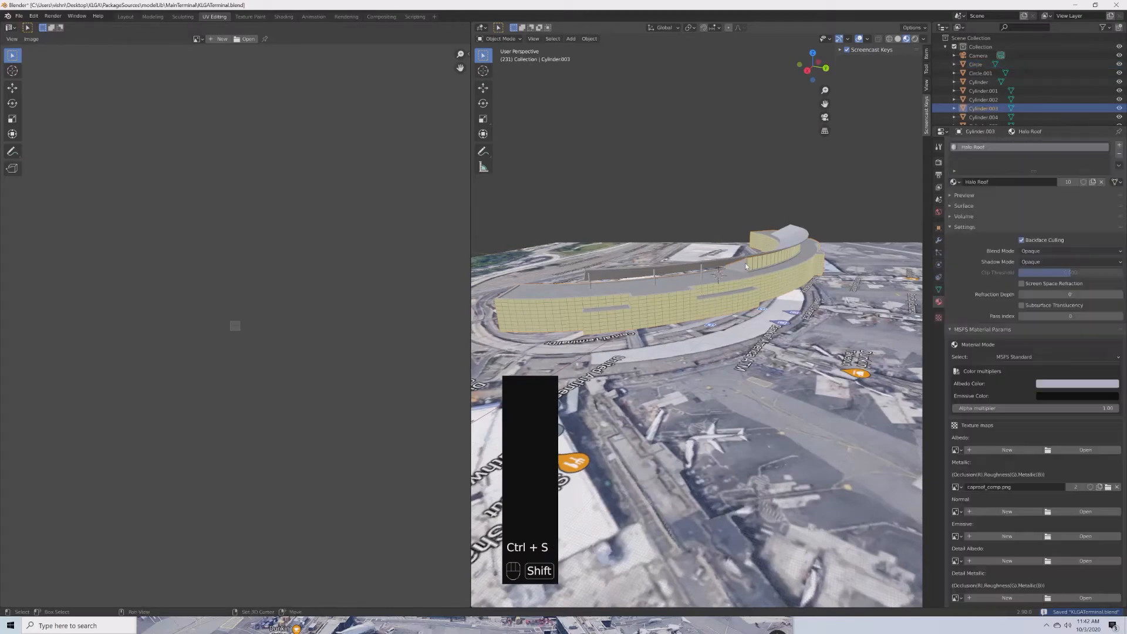
key("alt+a")
Set the 3D viewport's clip end distance to 10000.
scroll(757, 285, "down", 5)
middle_click_drag(757, 285, 623, 329)
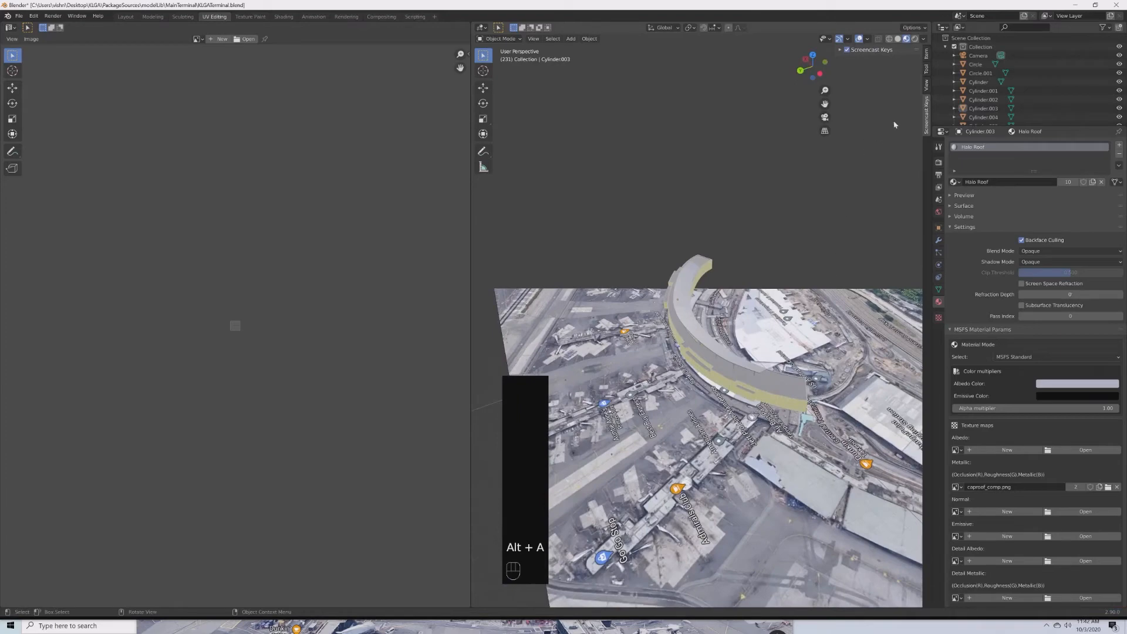
left_click(926, 85)
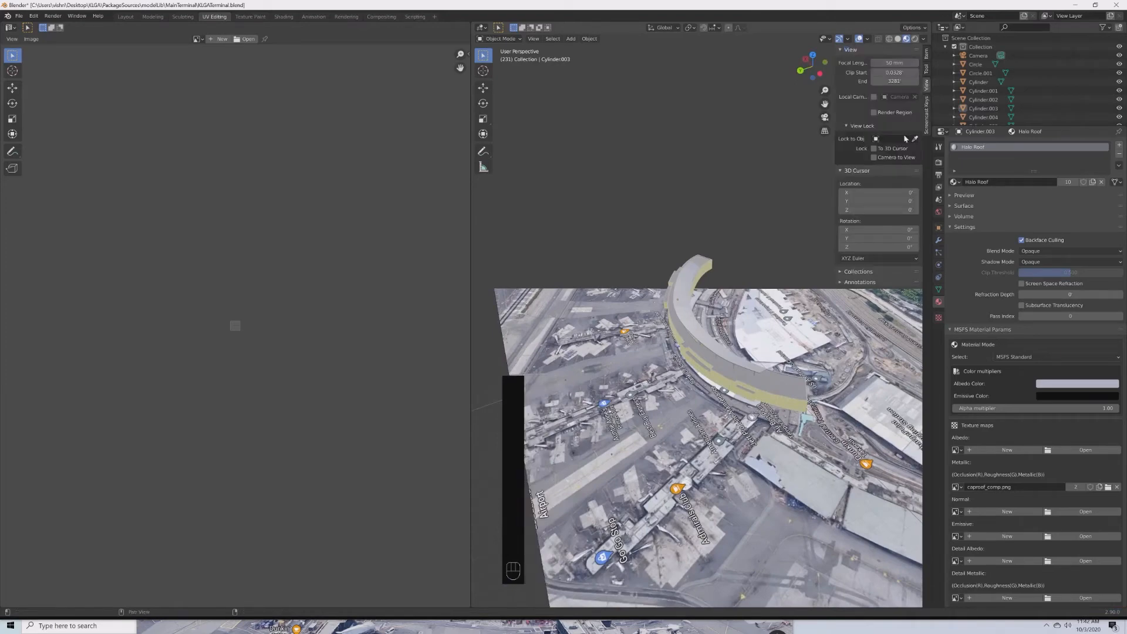
left_click(890, 81)
type("10000")
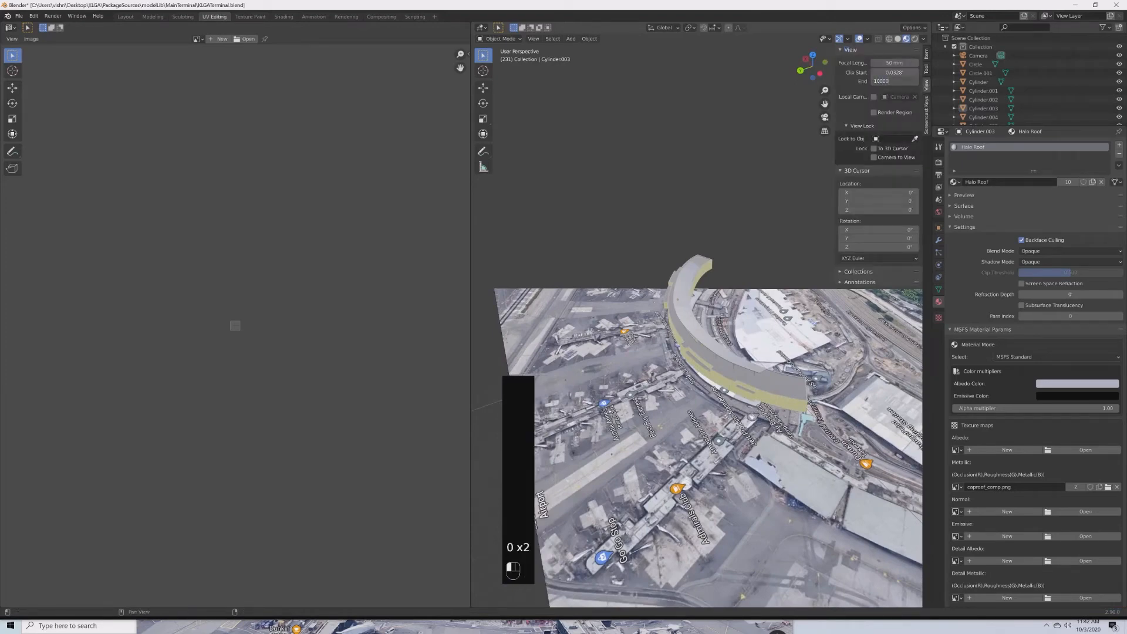
key("Return")
scroll(605, 504, "up", 4)
scroll(618, 502, "up", 3)
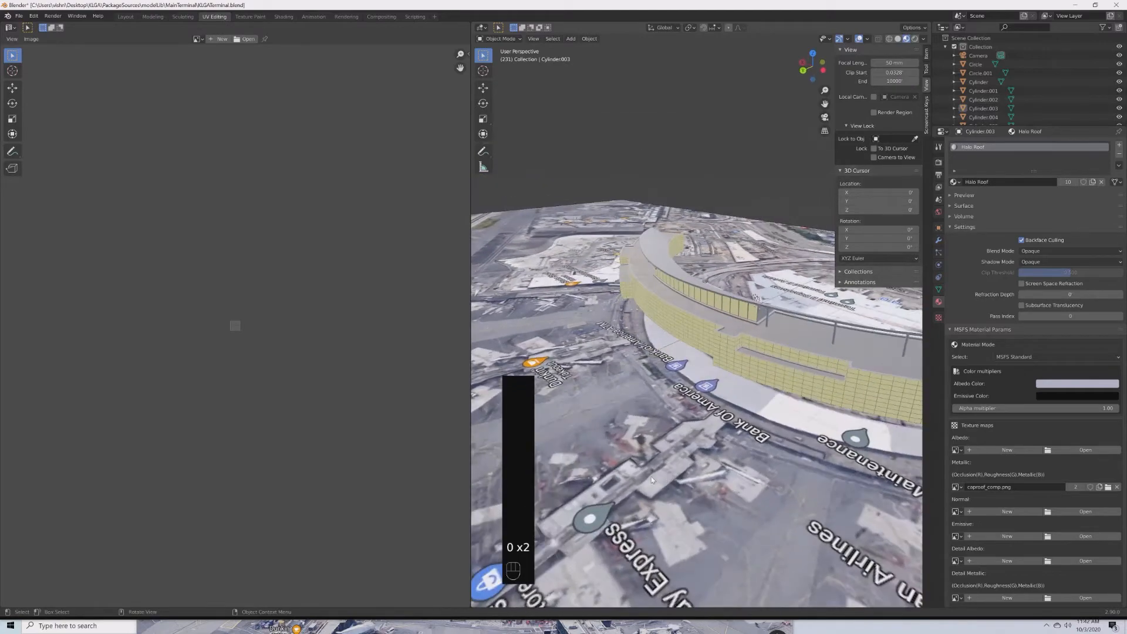
Delete the unneeded object at the terminal's inner glass facade.
key("a")
scroll(649, 471, "up", 5)
middle_click_drag(601, 457, 658, 220)
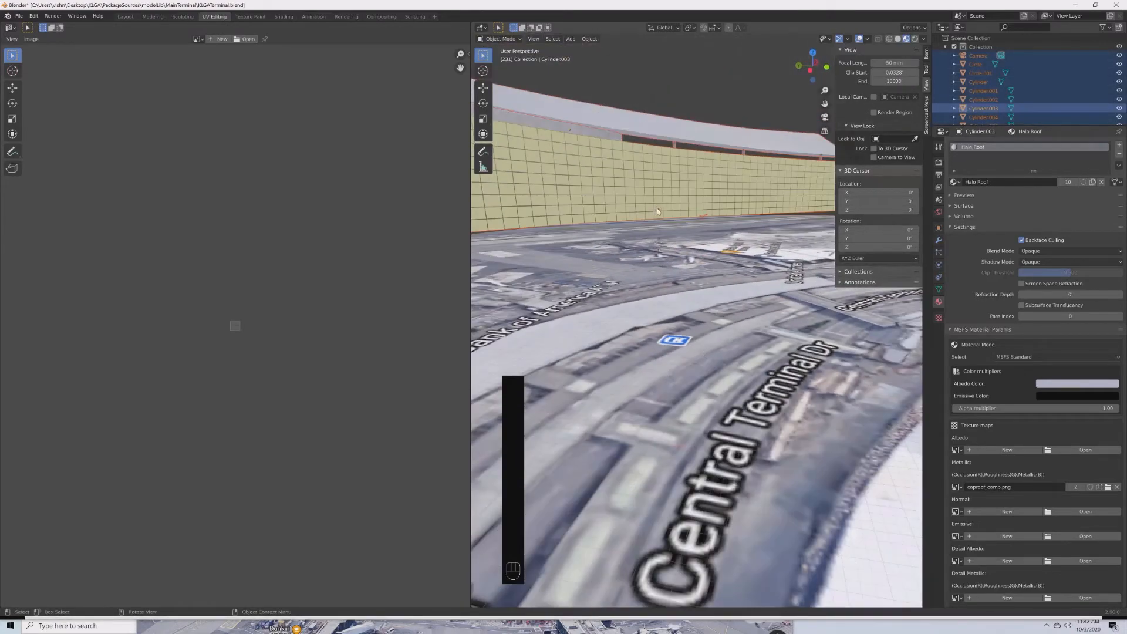
left_click(658, 211)
key("x")
left_click(660, 212)
scroll(650, 253, "down", 5)
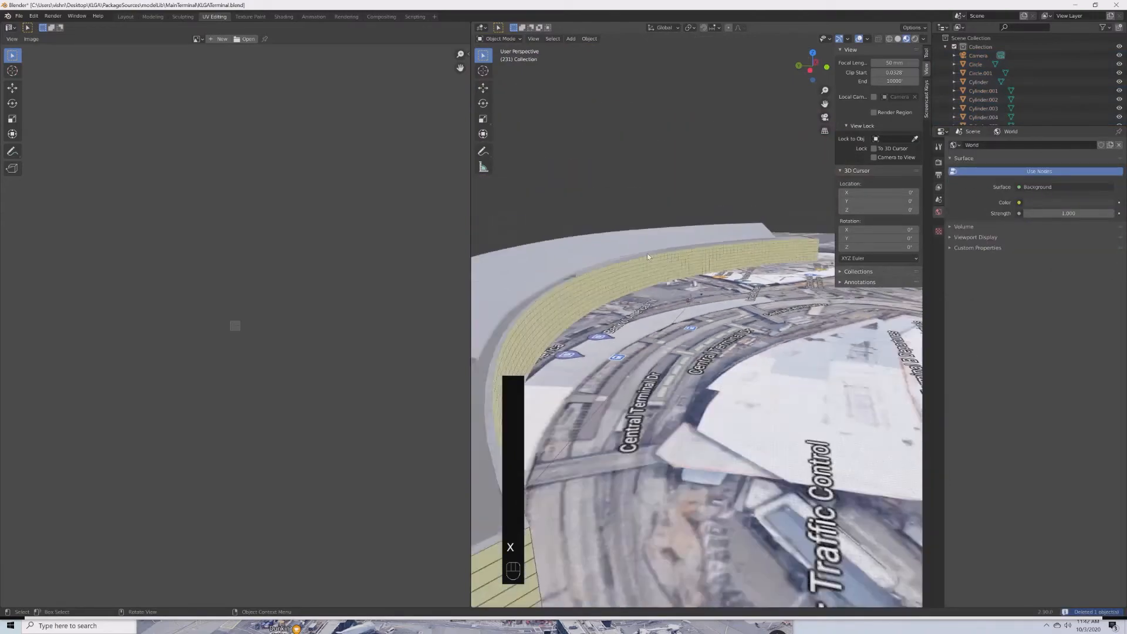
Select all objects in the scene and save the blend file.
scroll(648, 256, "down", 5)
key("a")
middle_click_drag(652, 326, 759, 389, "shift")
key("ctrl+s")
left_click(19, 16)
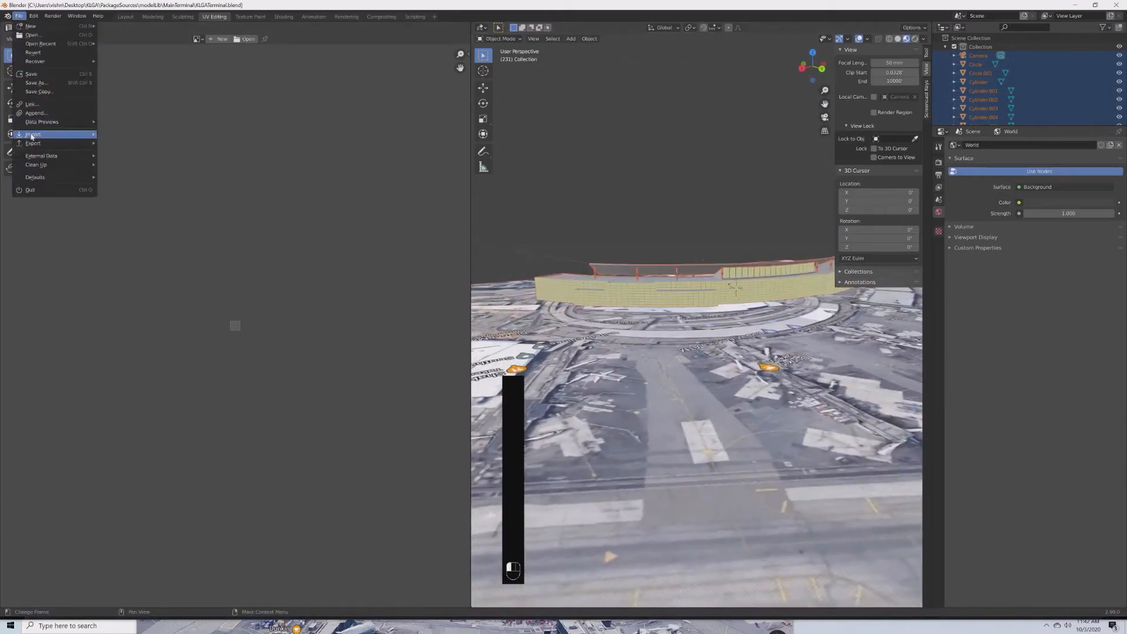
mouse_move(33, 143)
left_click(147, 223)
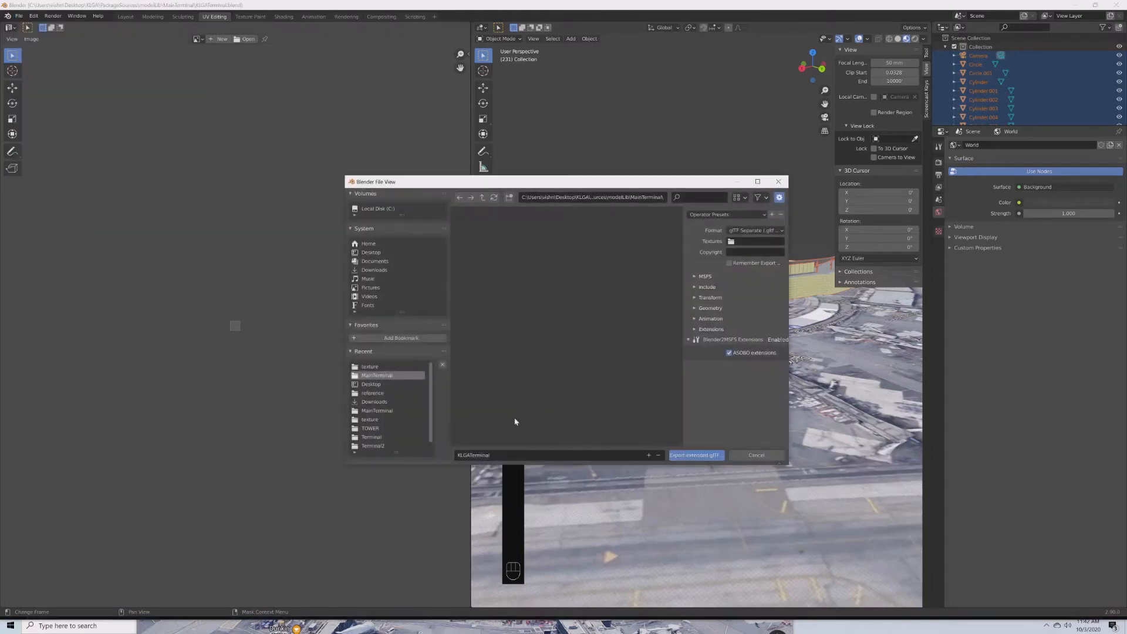
left_click(764, 457)
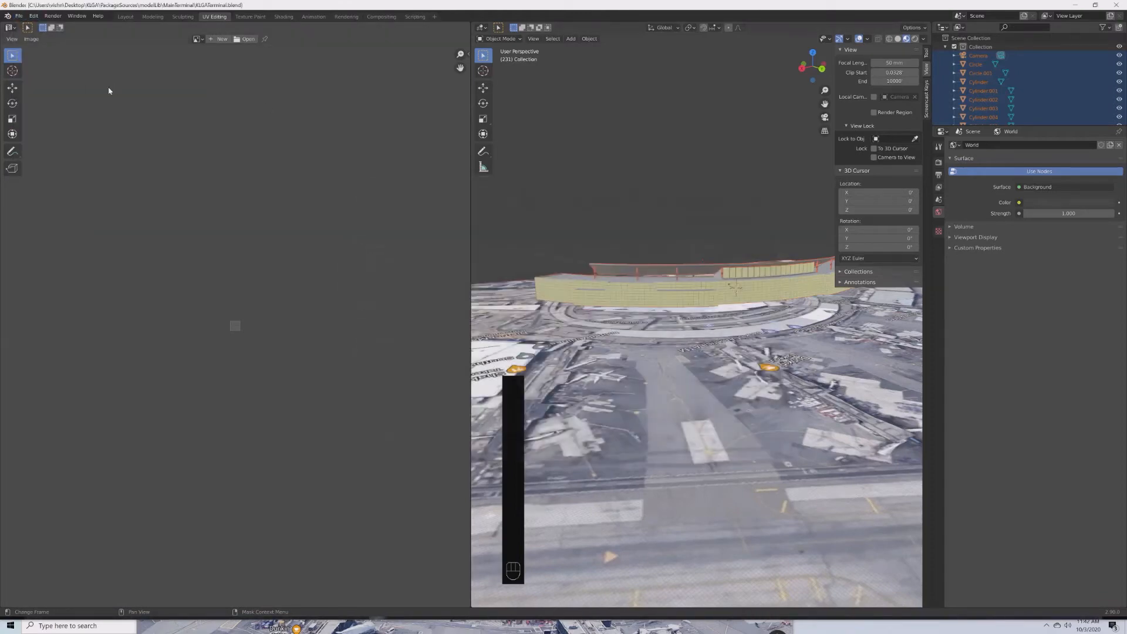
Start an extended glTF 2.0 export for MSFS and browse to the MainTerminal folder in KLGA's PackageSources modelLib.
left_click(22, 17)
mouse_move(35, 143)
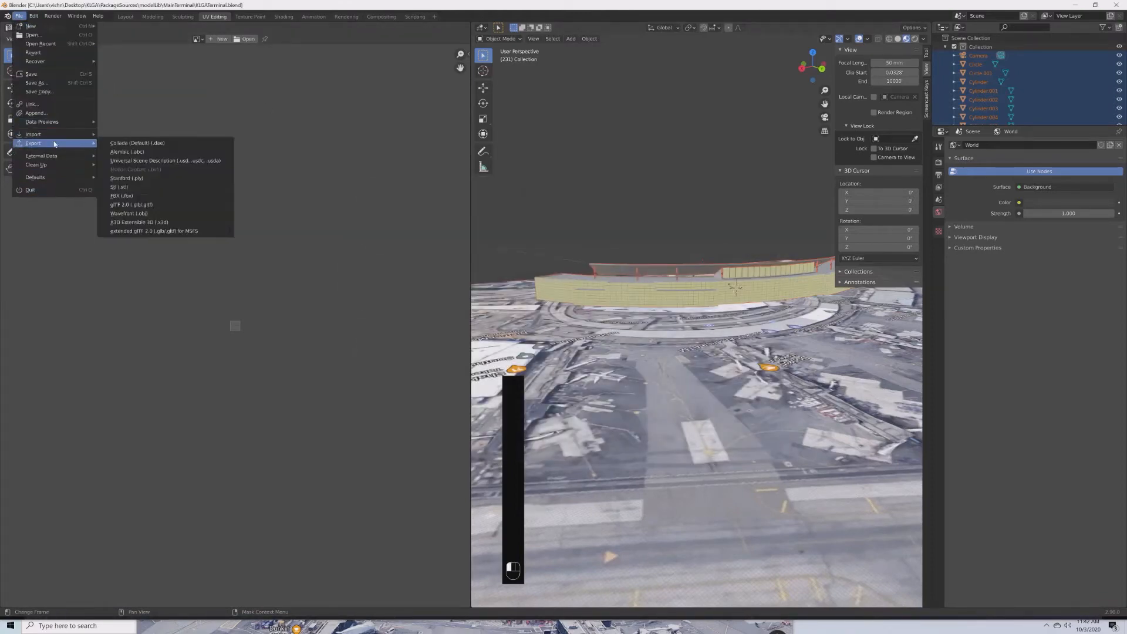
left_click(147, 236)
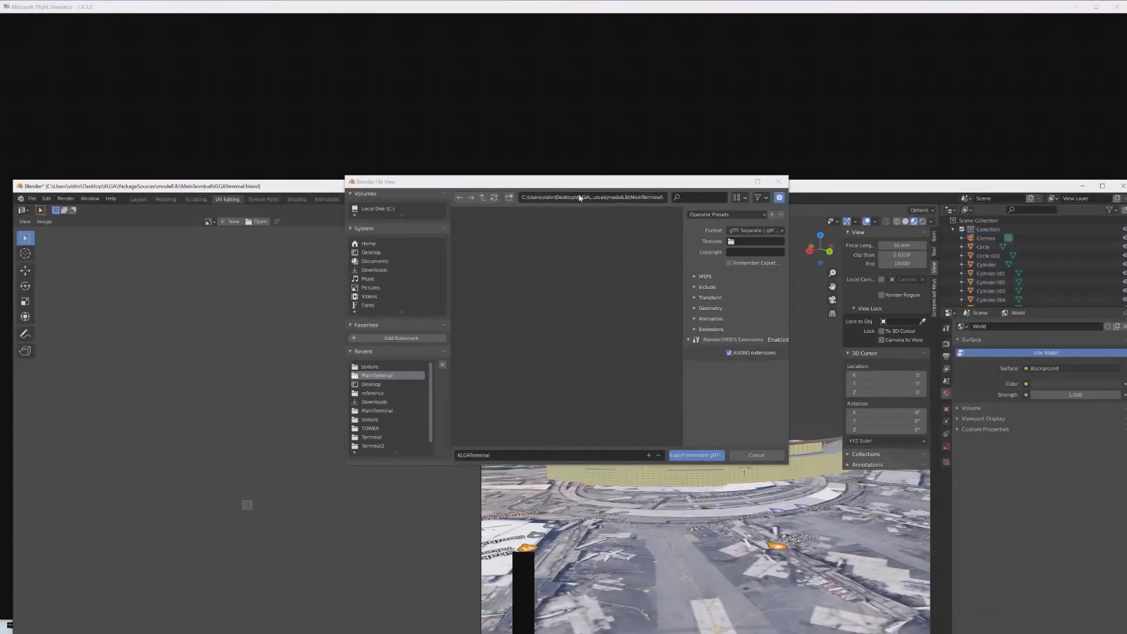
double_click(482, 198)
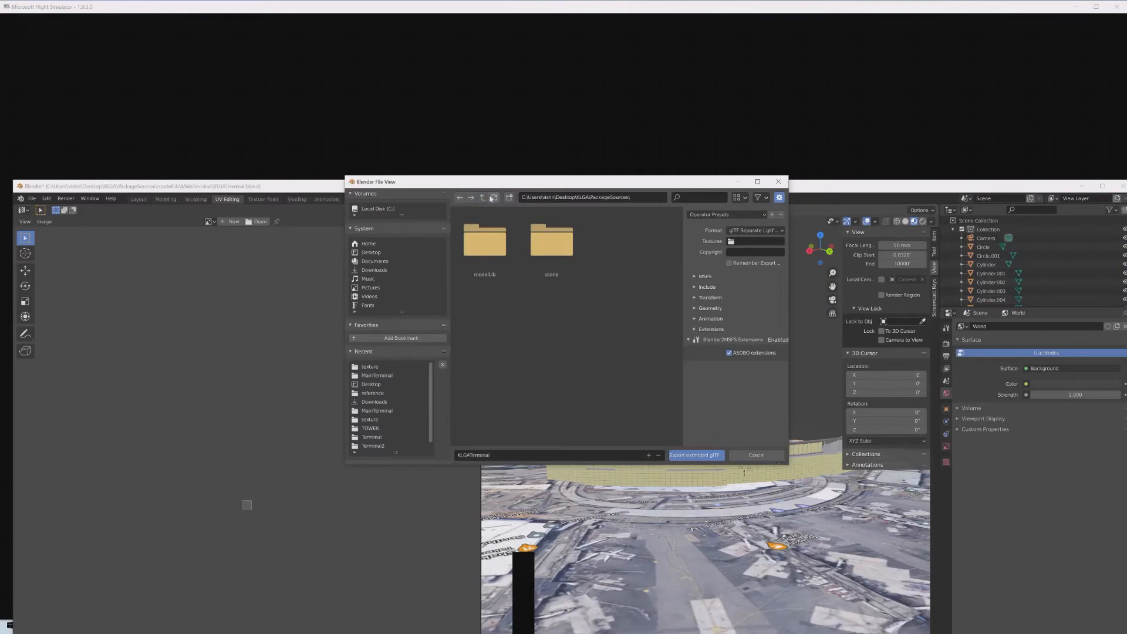
left_click(485, 197)
left_click(486, 198)
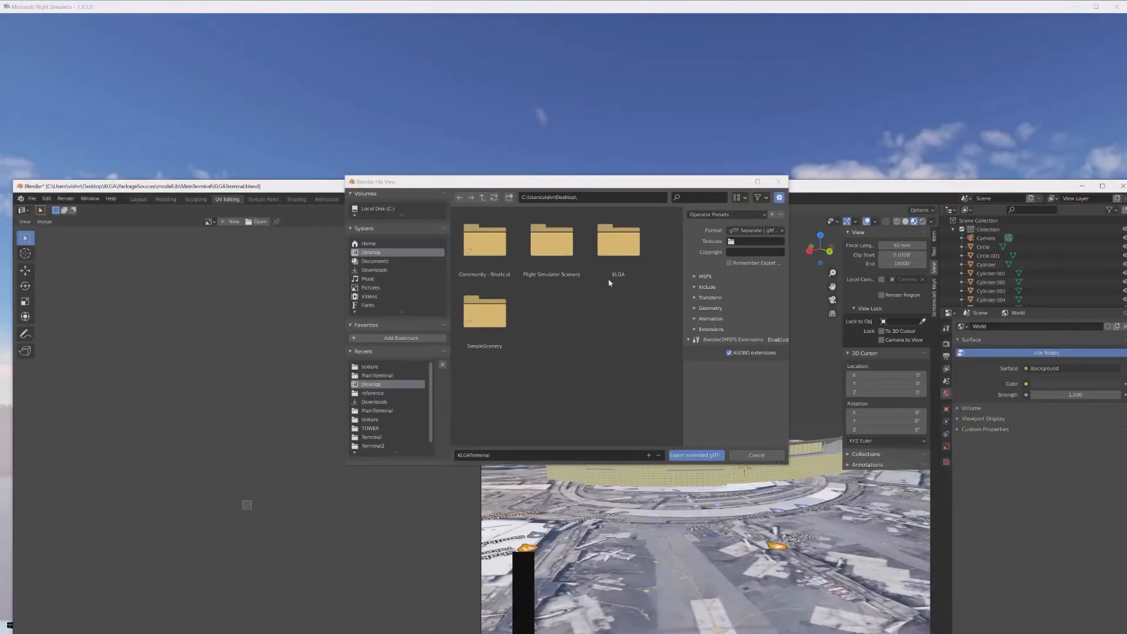
double_click(619, 258)
double_click(551, 238)
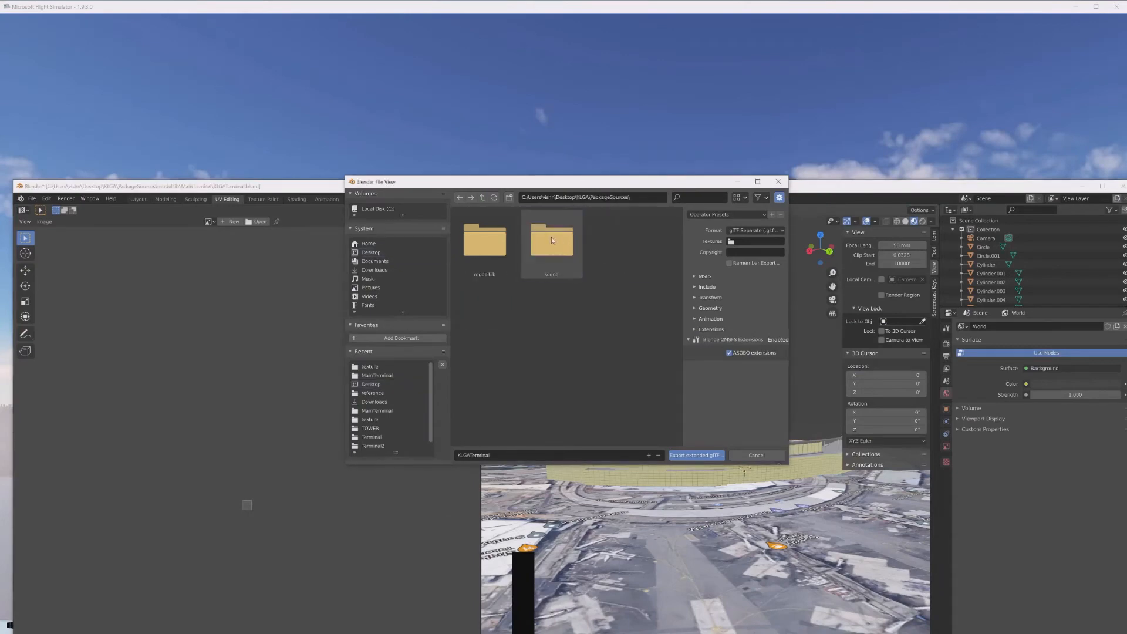
double_click(513, 243)
double_click(492, 251)
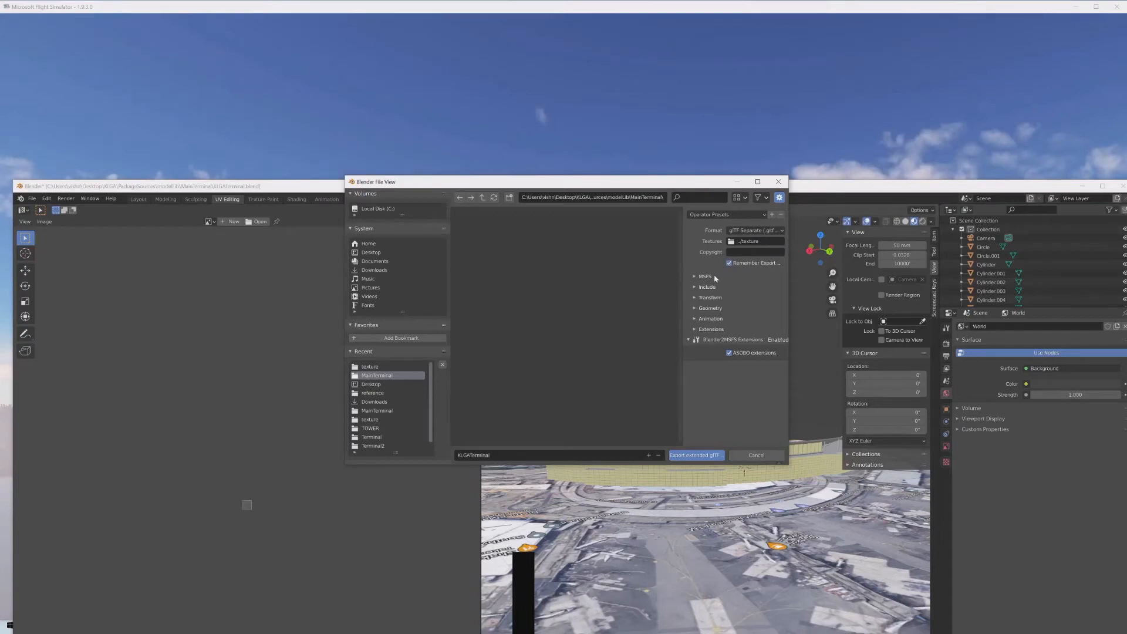
Enable generating an XML file with a GUID for the model and set the XML filename to KLGATerminal.
left_click(744, 276)
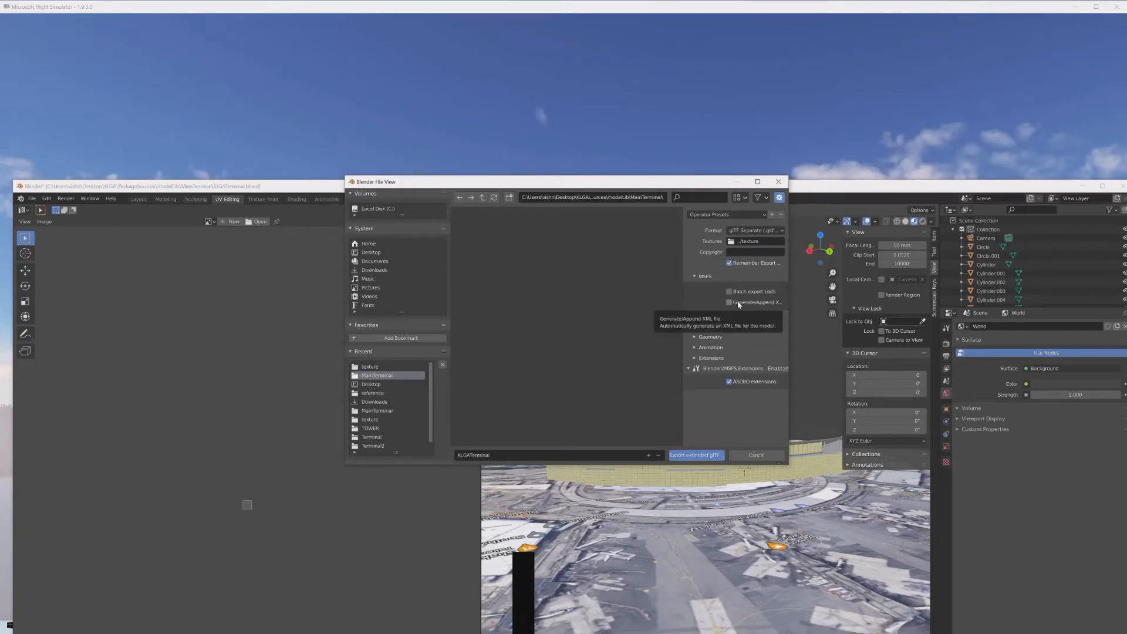
left_click(738, 303)
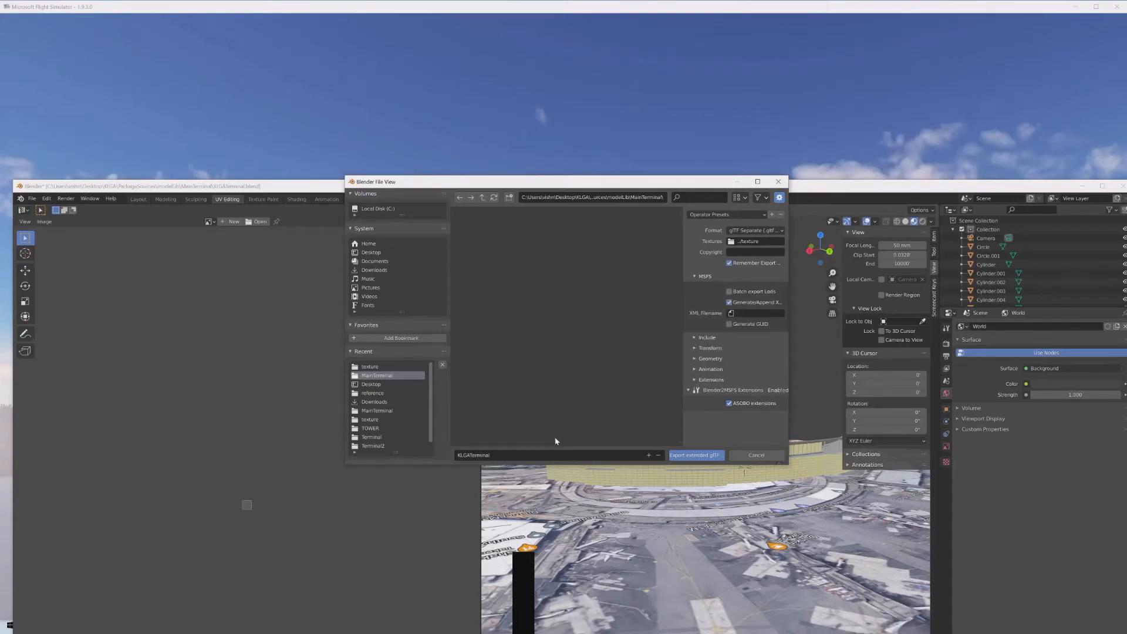
left_click(555, 455)
left_click(758, 314)
key("Return")
Restrict the export to selected objects, review the transform and geometry options, and export KLGATerminal as extended glTF.
left_click(720, 339)
left_click(730, 350)
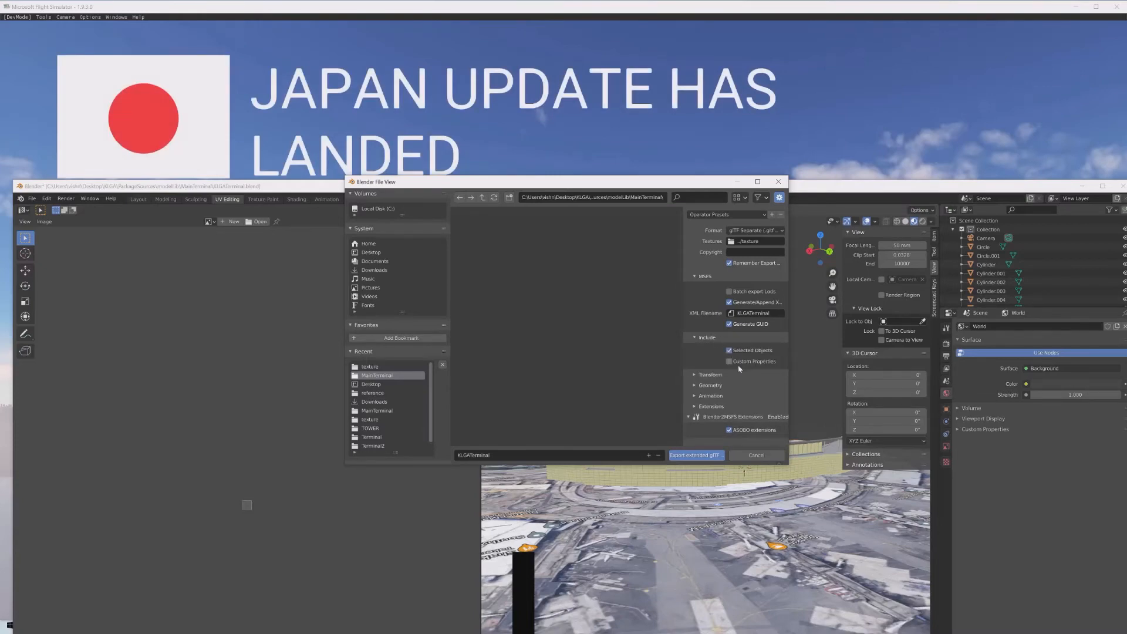
left_click(736, 375)
left_click(727, 401)
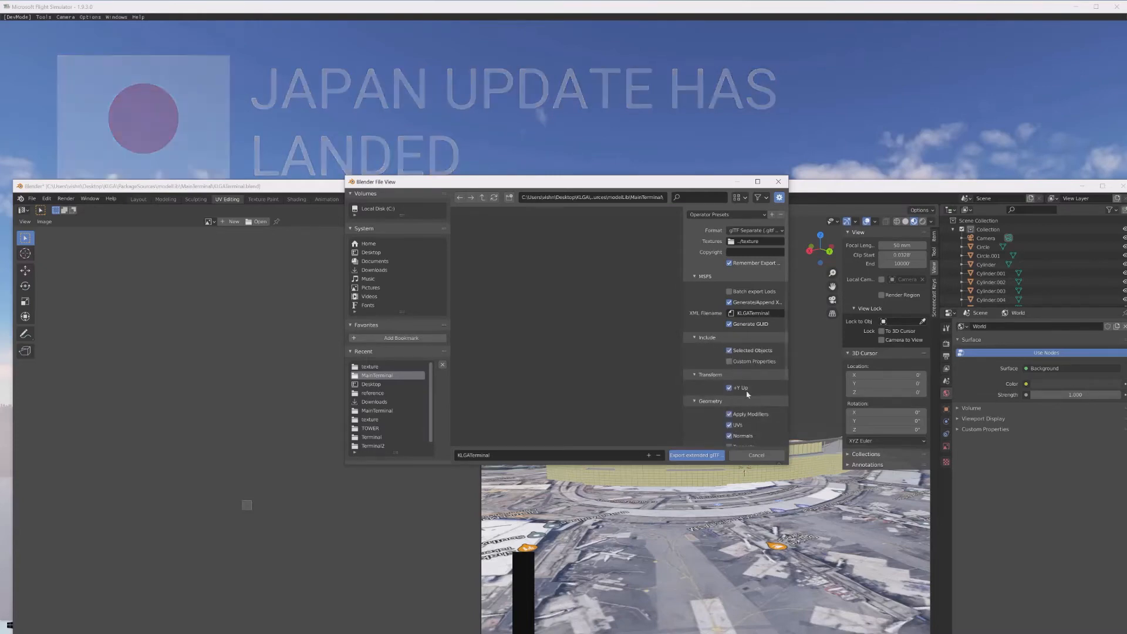
scroll(746, 392, "down", 1)
scroll(745, 392, "down", 3)
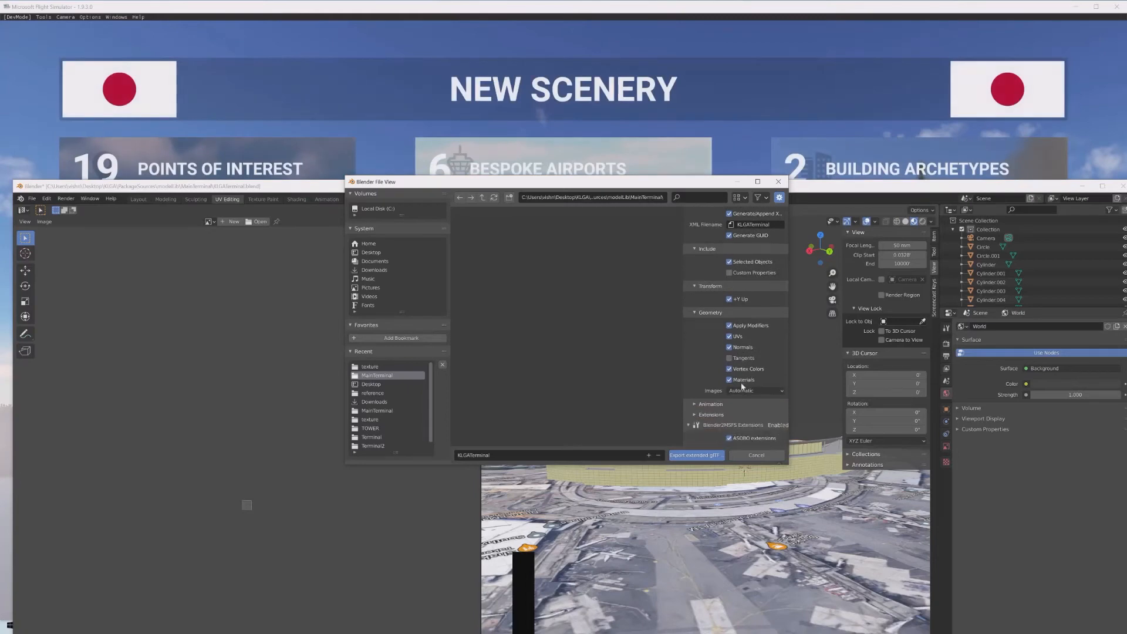
left_click(696, 455)
Select all objects in the terminal scene and re-export them as extended glTF over the existing KLGATerminal file in the MainTerminal folder.
middle_click_drag(725, 499, 789, 494)
scroll(725, 503, "up", 5)
scroll(788, 496, "down", 4)
key("a")
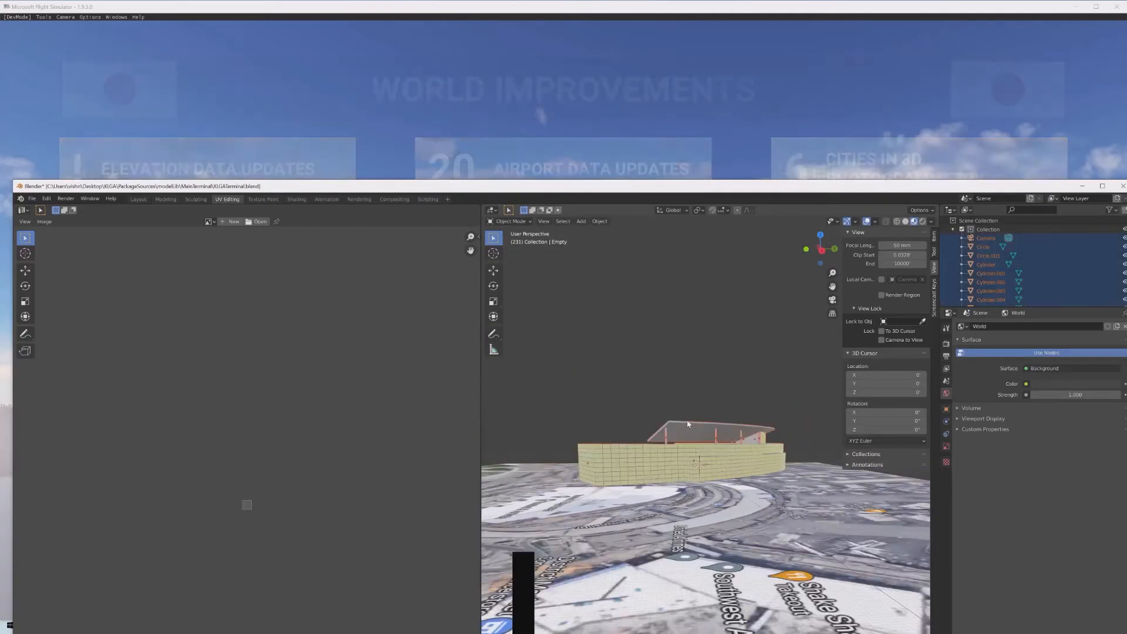
left_click(33, 201)
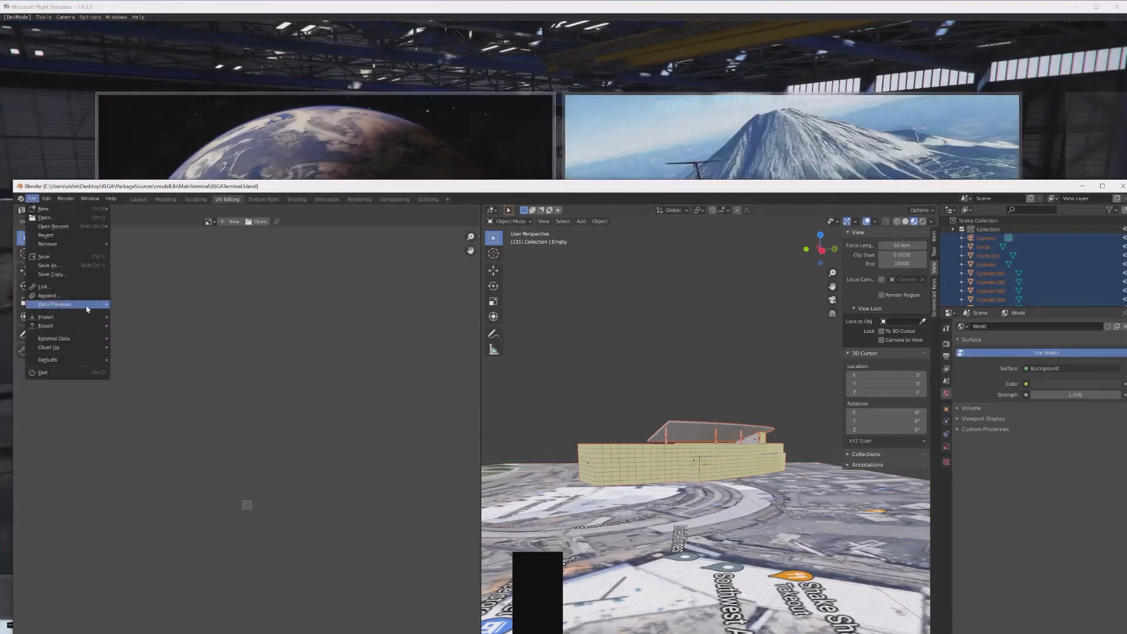
mouse_move(71, 326)
left_click(175, 414)
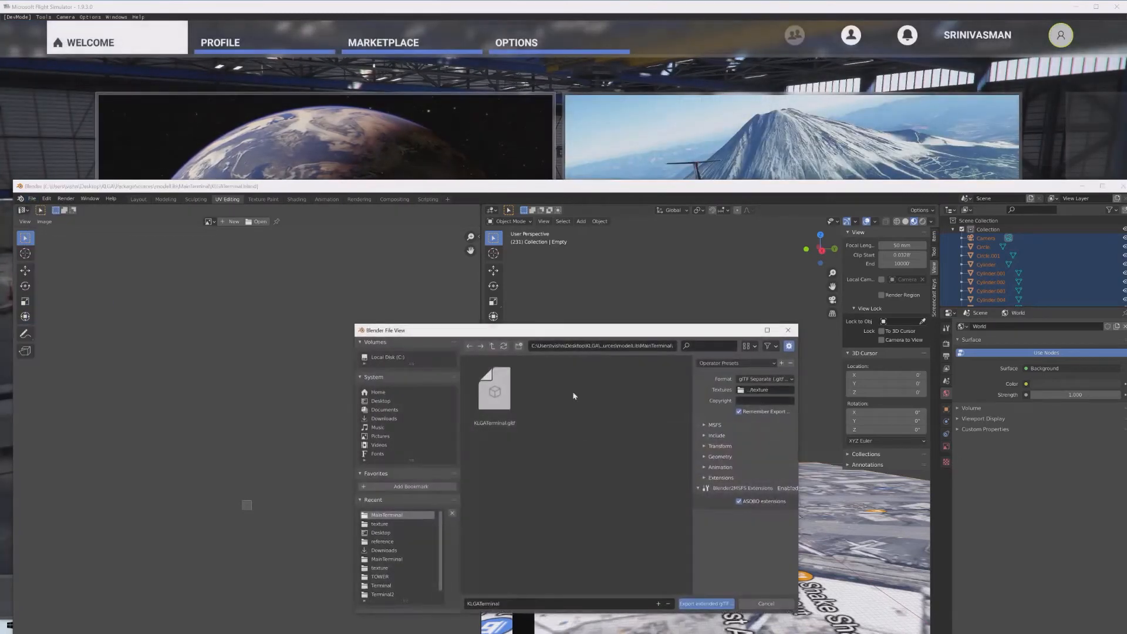
double_click(493, 393)
Switch to Microsoft Flight Simulator, set KLGA Laguardia as the departure airport on the world map and start the flight.
left_click(361, 144)
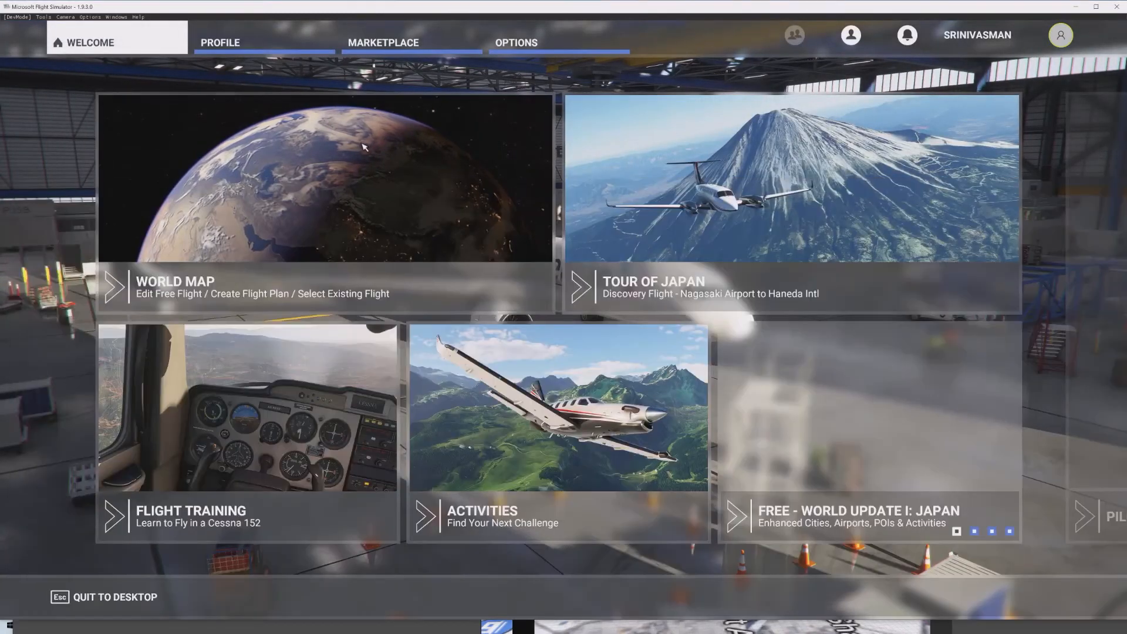
left_click(397, 169)
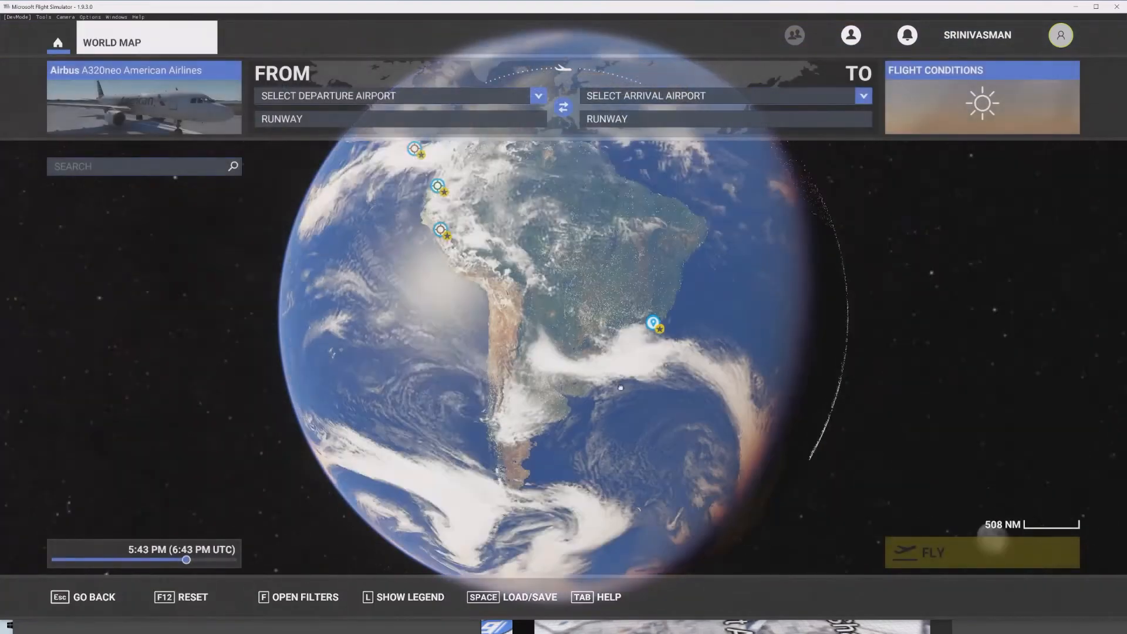
scroll(562, 307, "up", 10)
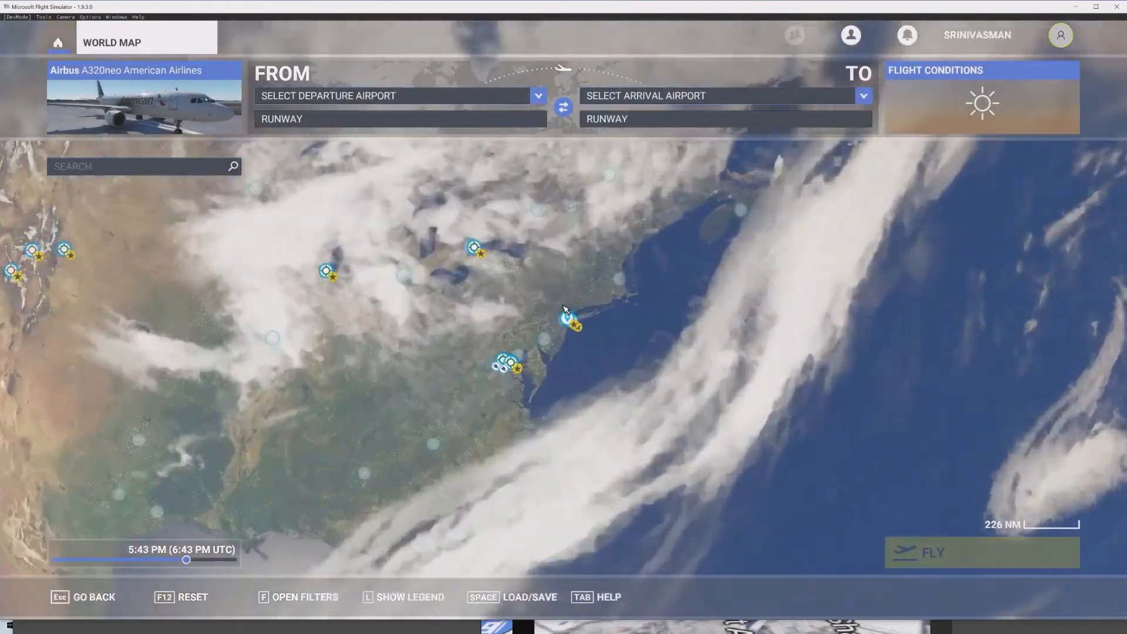
left_click(653, 467)
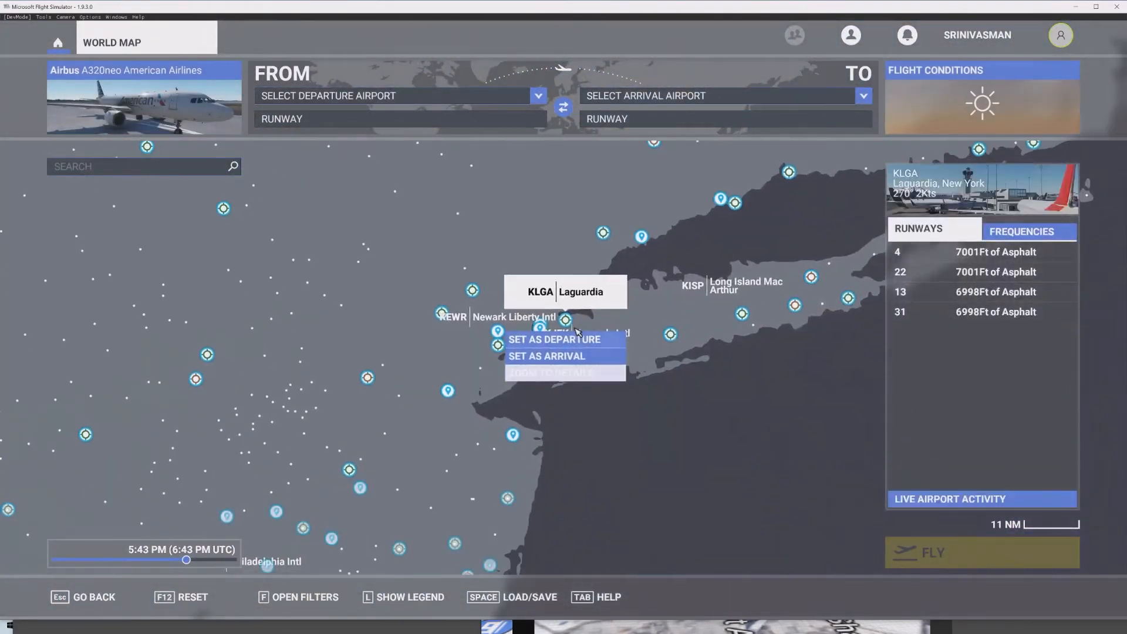
left_click(536, 335)
left_click(1000, 565)
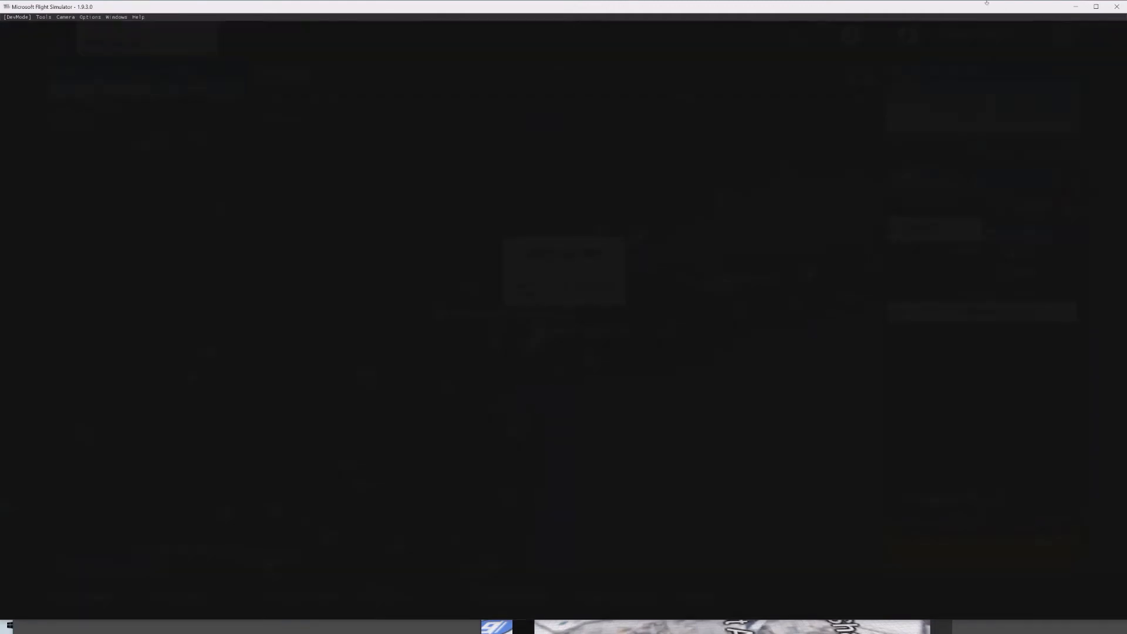
Clear the simulator, browser and Blender windows out of the way to reveal the MainTerminal and texture folders.
left_click_drag(984, 10, 843, 591)
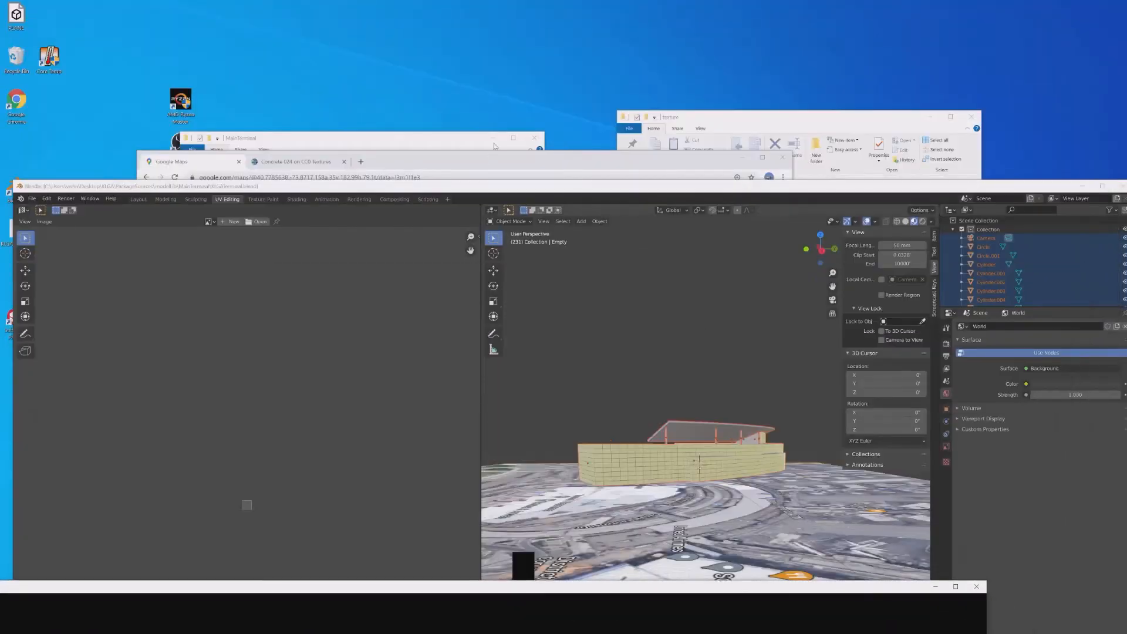
left_click(656, 162)
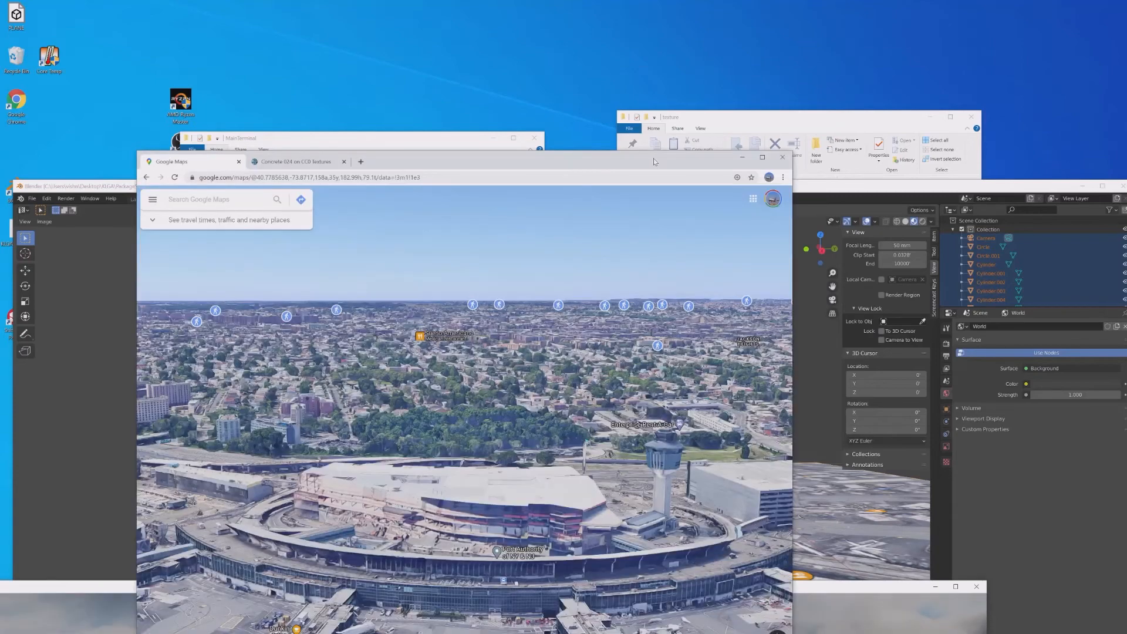
left_click(742, 157)
left_click_drag(816, 185, 809, 507)
left_click(595, 344)
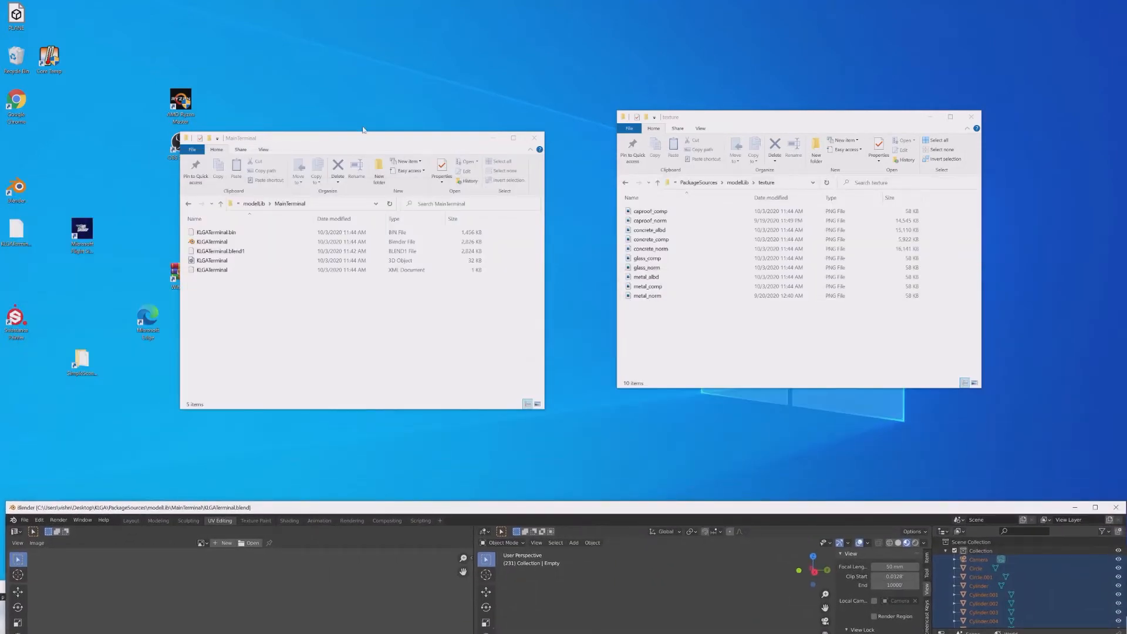
left_click_drag(363, 143, 401, 20)
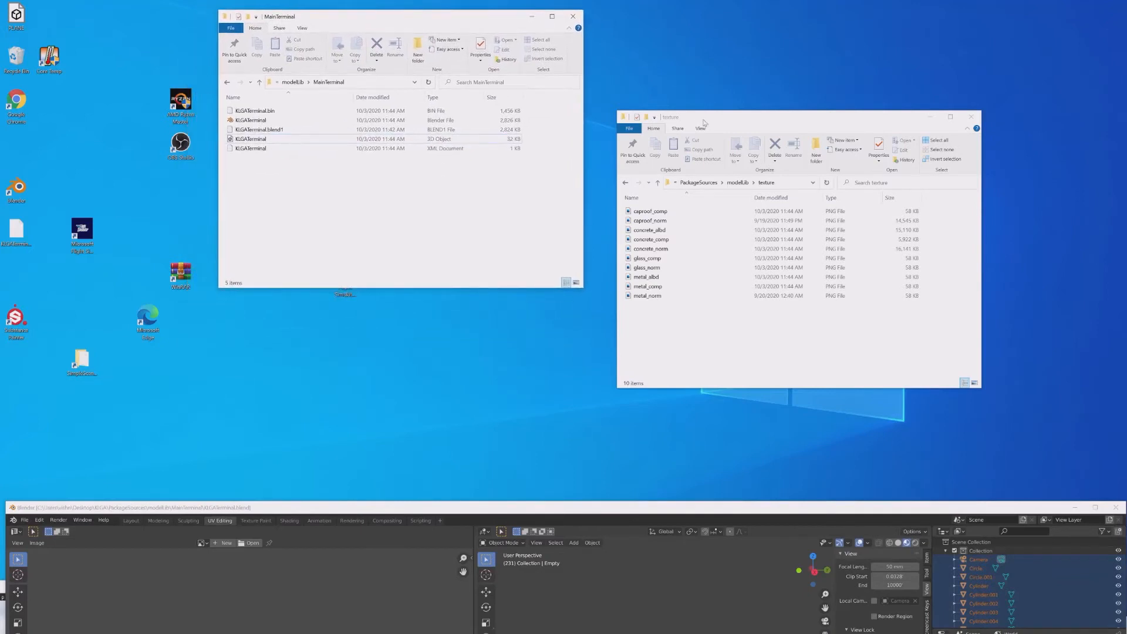
Go up from the texture folder to PackageSources and from the MainTerminal folder to the KLGA project root.
left_click(696, 183)
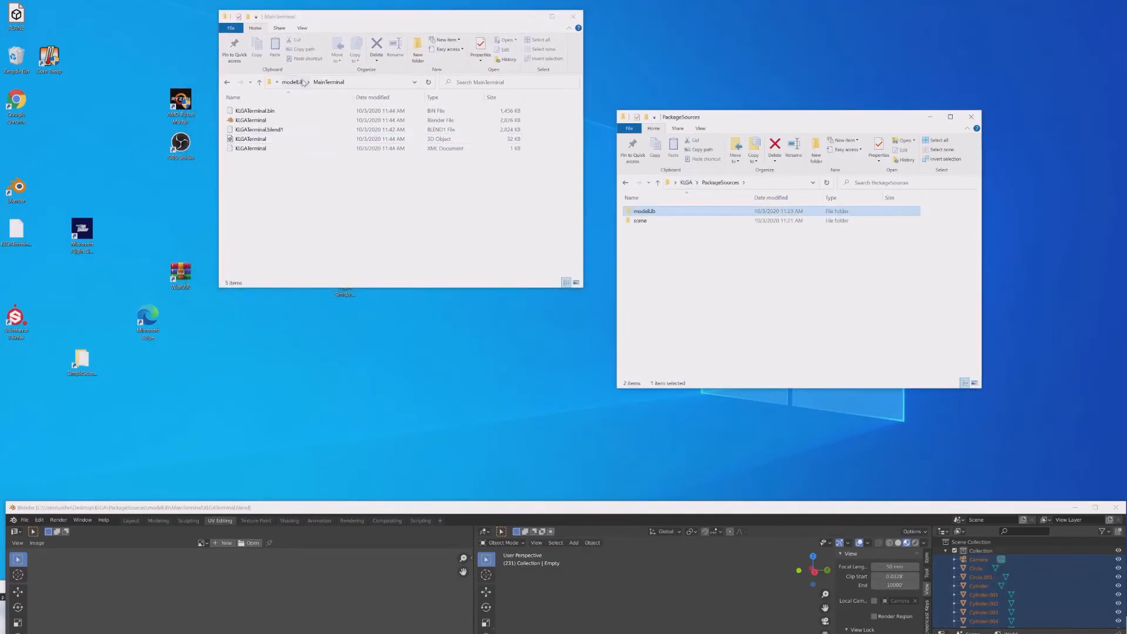
left_click(303, 82)
left_click(289, 82)
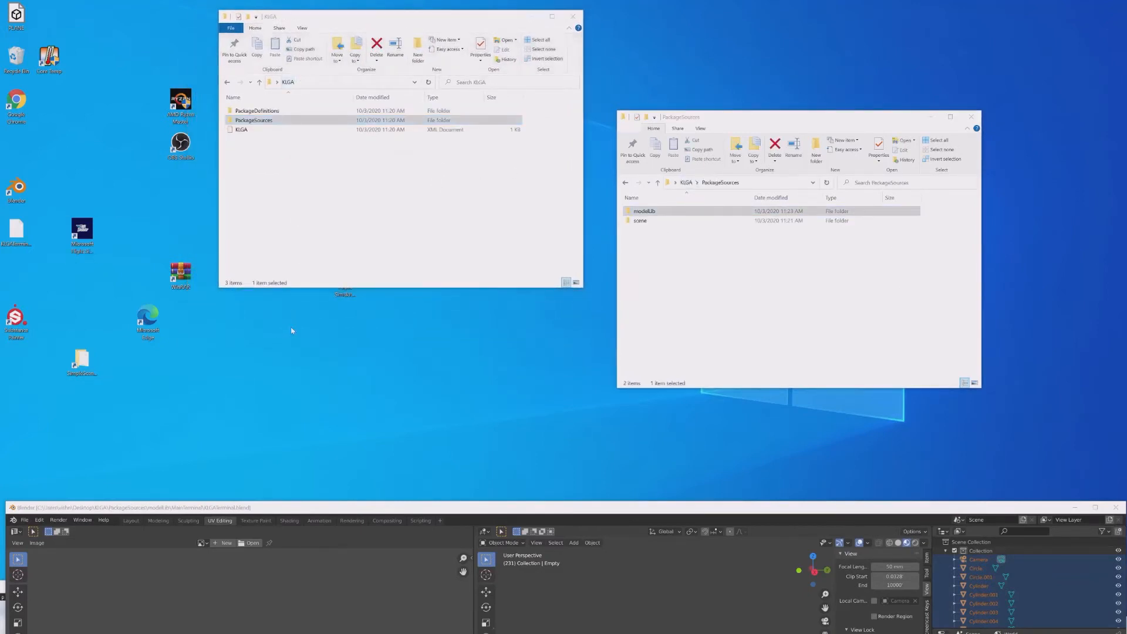
Open the MSFS SDK Tools bin folder on drive C in a new file window and copy fspackagetool.
key("super+e")
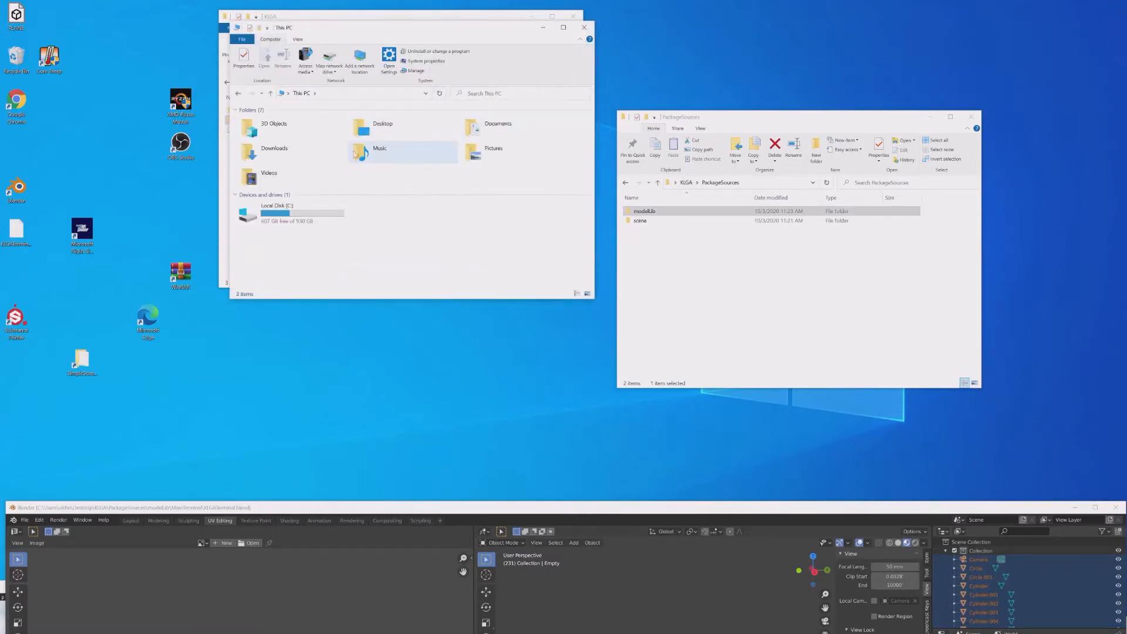
double_click(277, 216)
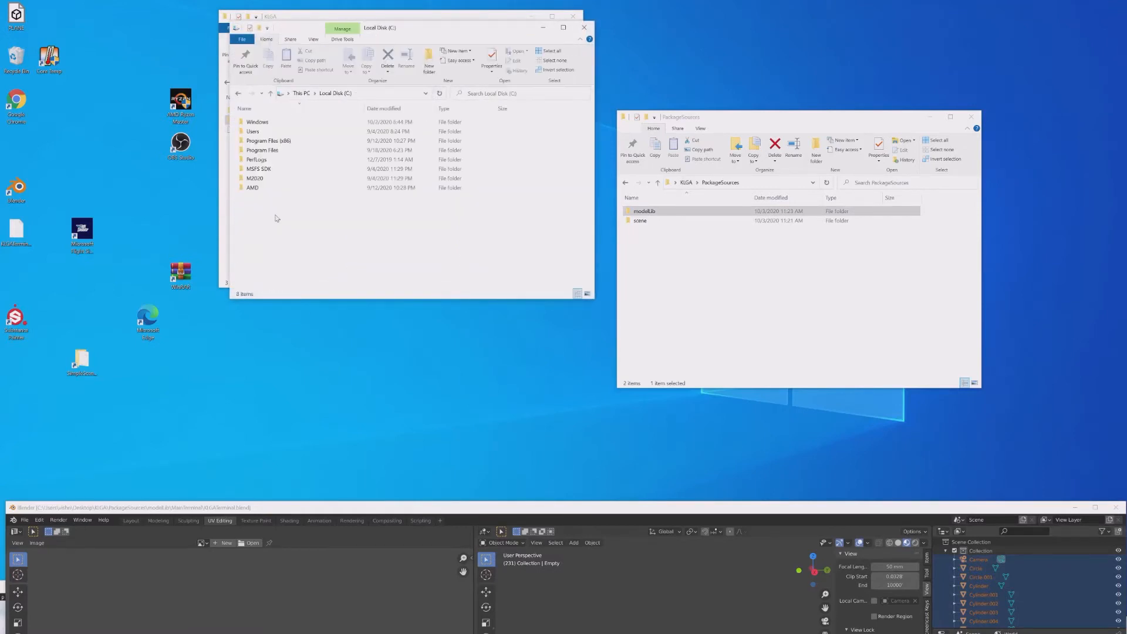
double_click(262, 168)
double_click(261, 159)
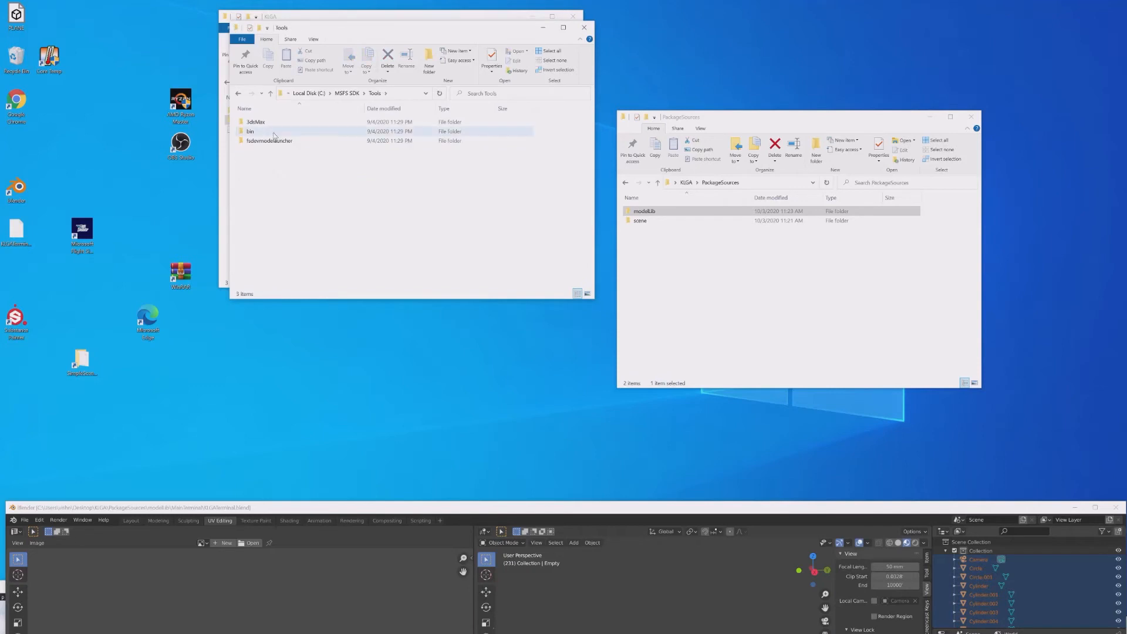
double_click(275, 134)
left_click(267, 150)
right_click(267, 150)
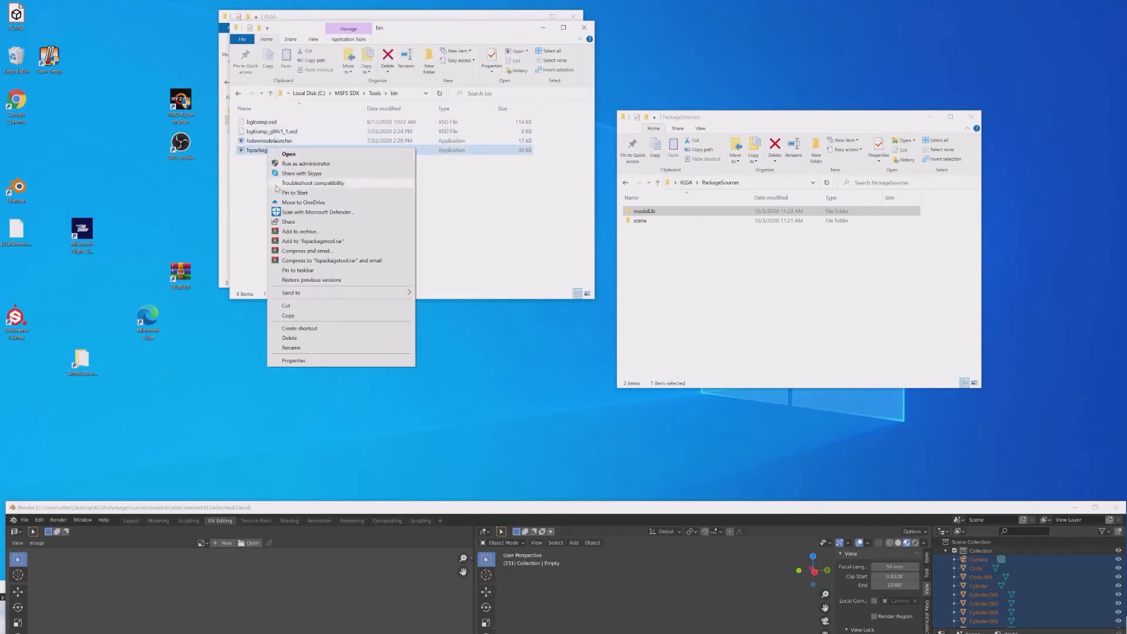
left_click(303, 316)
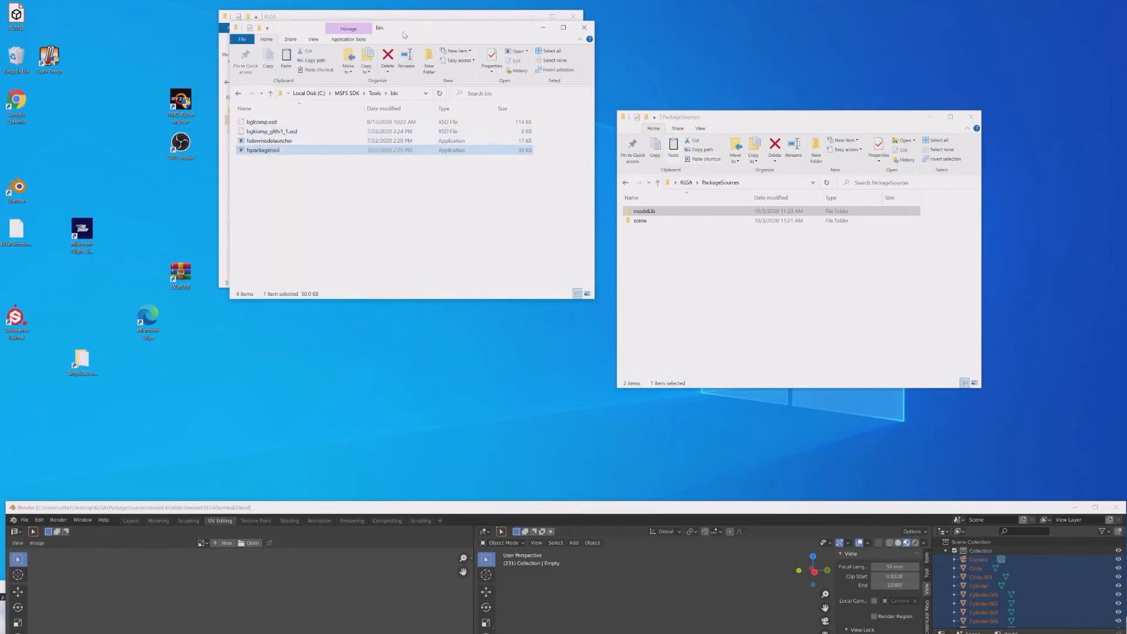
Paste fspackagetool into the KLGA project folder, moving the SDK bin window out of the way.
left_click_drag(432, 33, 369, 342)
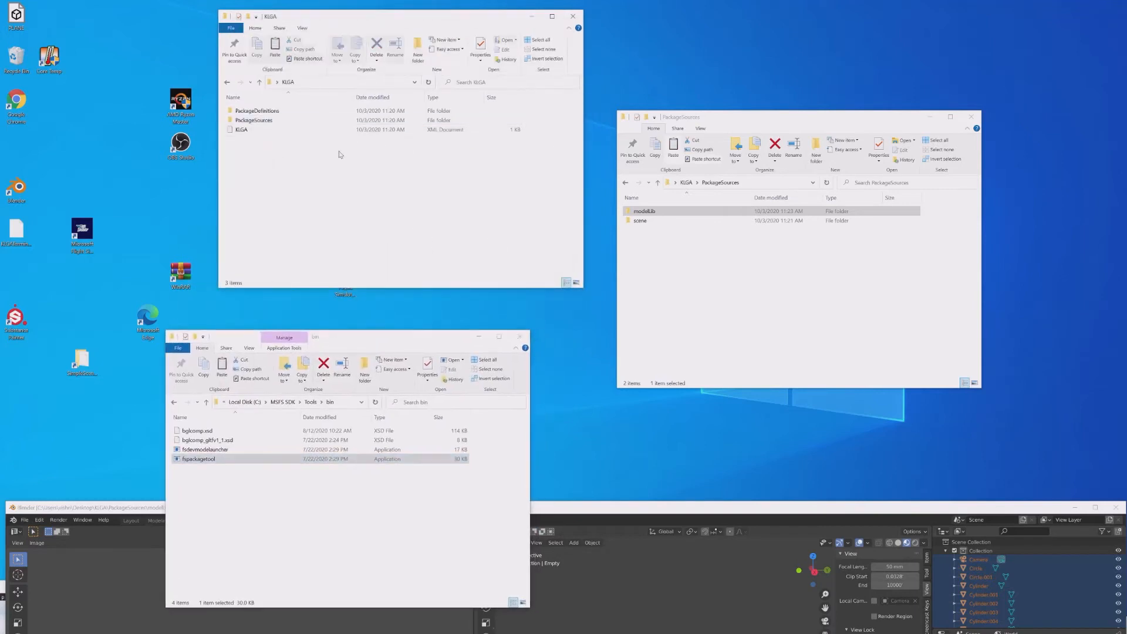
right_click(340, 152)
left_click(371, 229)
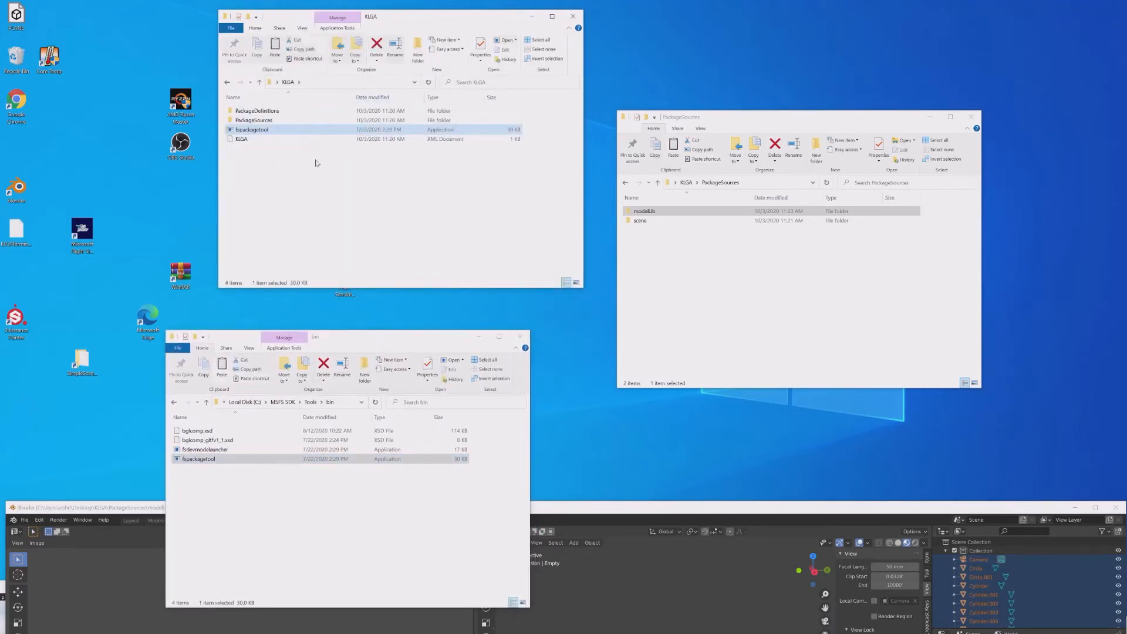
Run fspackagetool on the KLGA XML project file and check the loading progress in the simulator window.
left_click(281, 151)
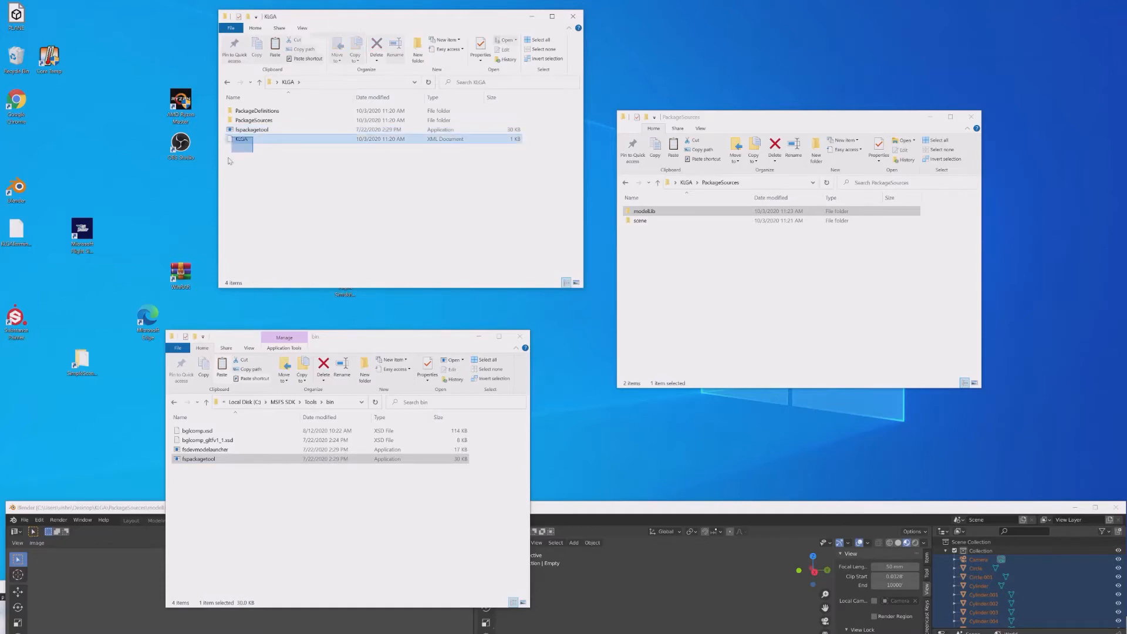
left_click_drag(242, 140, 241, 130)
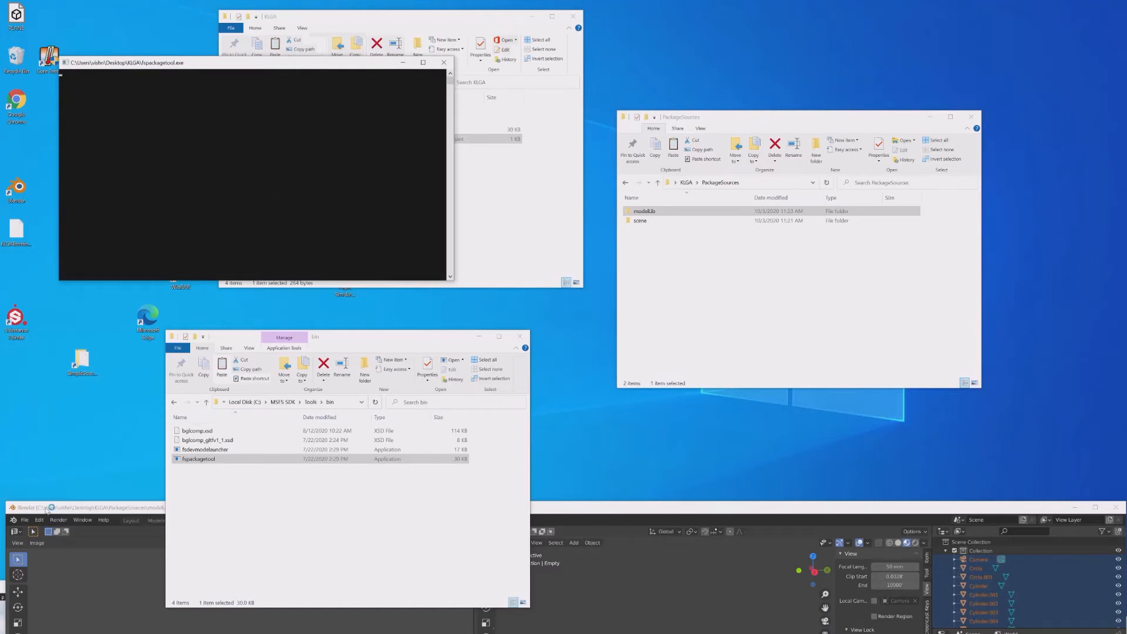
left_click_drag(48, 508, 259, 347)
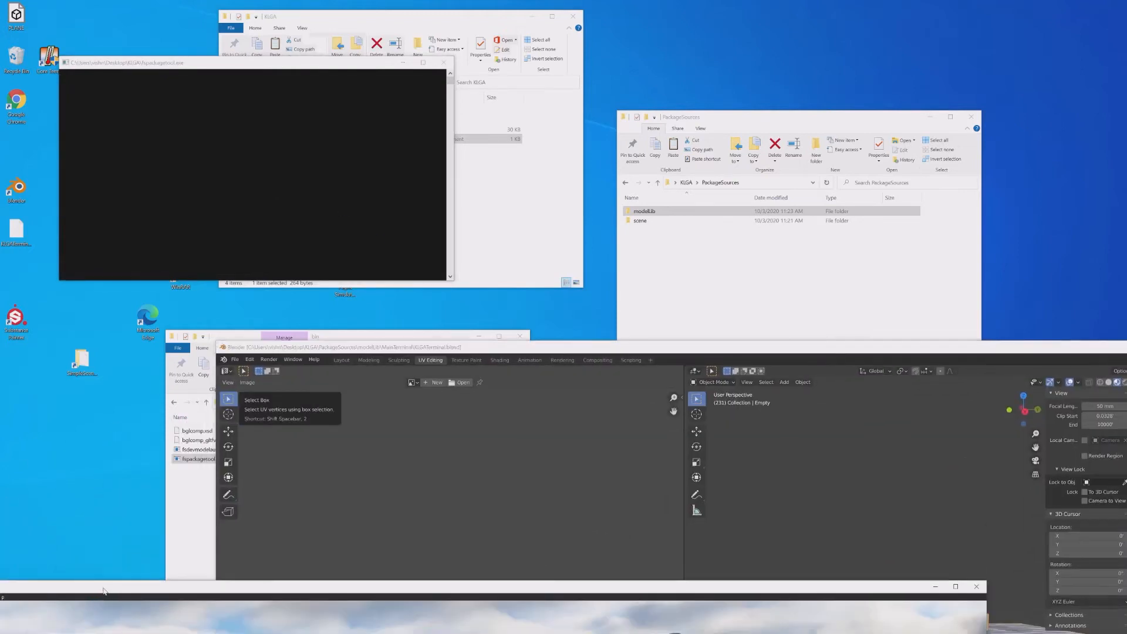
left_click_drag(103, 591, 365, 276)
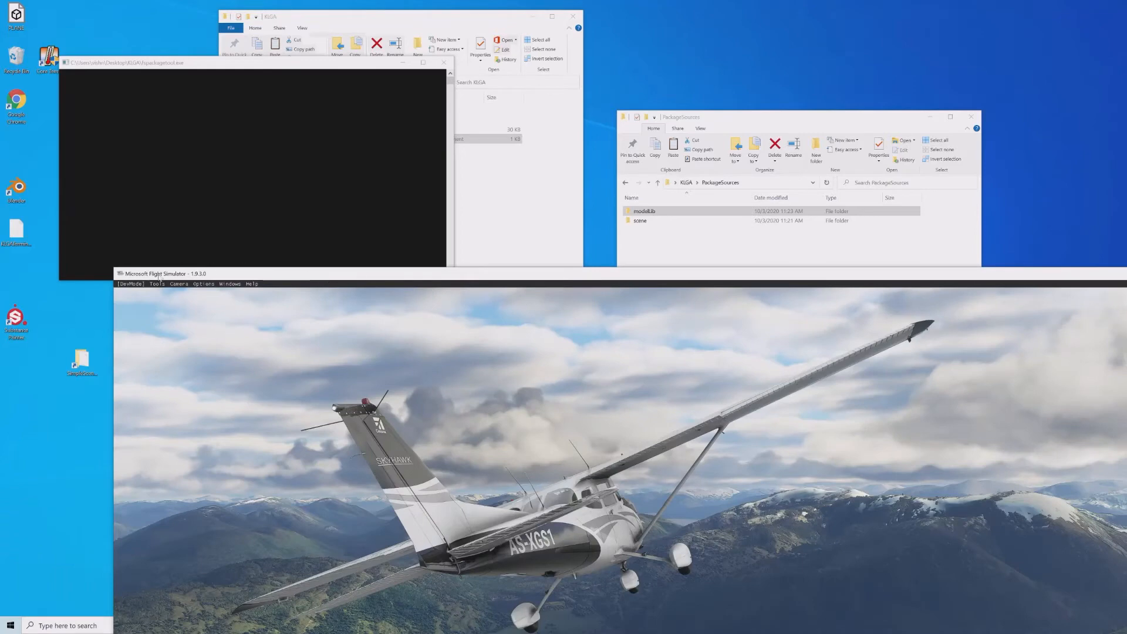
left_click_drag(176, 281, 57, 592)
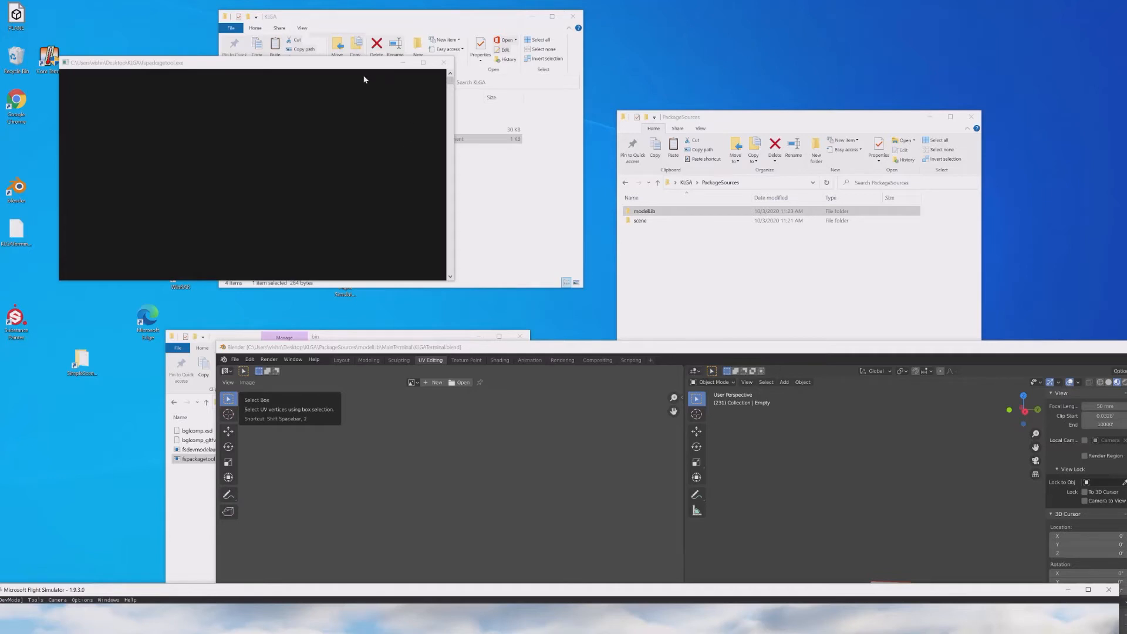
Review the KLGA project XML in WordPad and the contents of the PackageDefinitions folder, returning to the KLGA folder.
left_click_drag(330, 73, 433, 225)
left_click(377, 163)
right_click(337, 141)
left_click(382, 156)
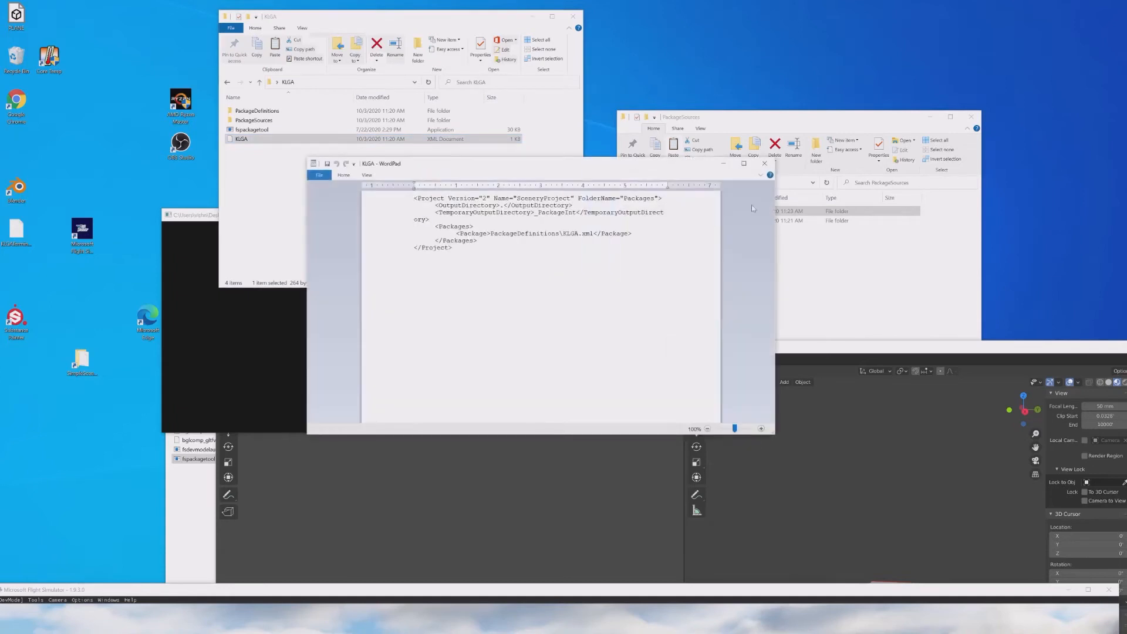
left_click(764, 163)
left_click(296, 112)
double_click(296, 112)
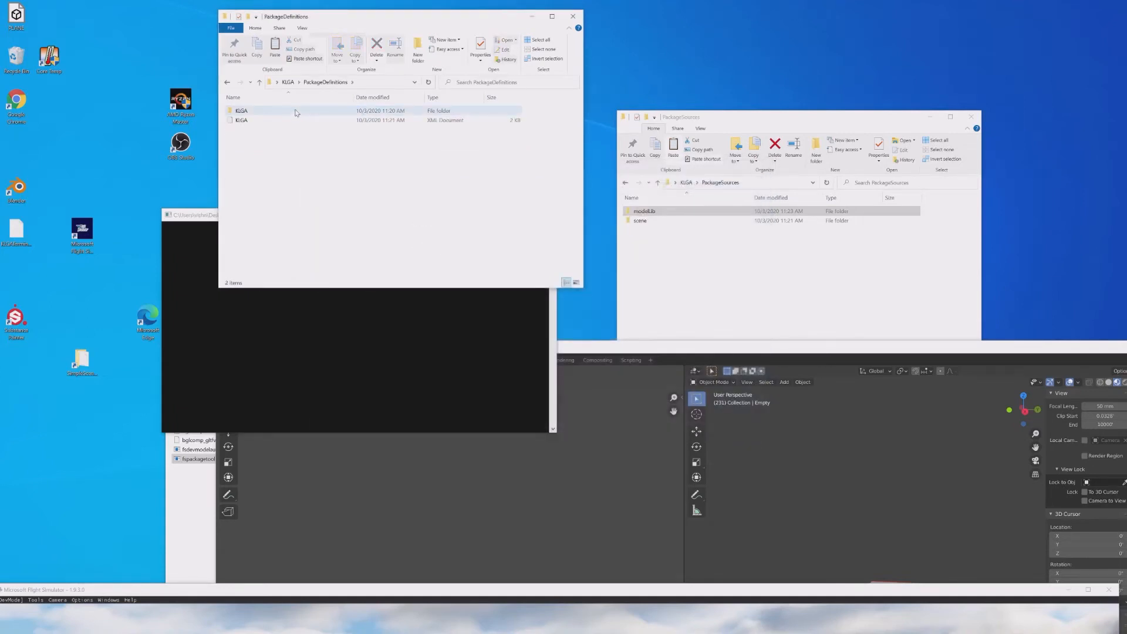
left_click(291, 83)
View the fspackagetool console window maximized, restore its size and move it over the KLGA folder.
left_click(198, 208)
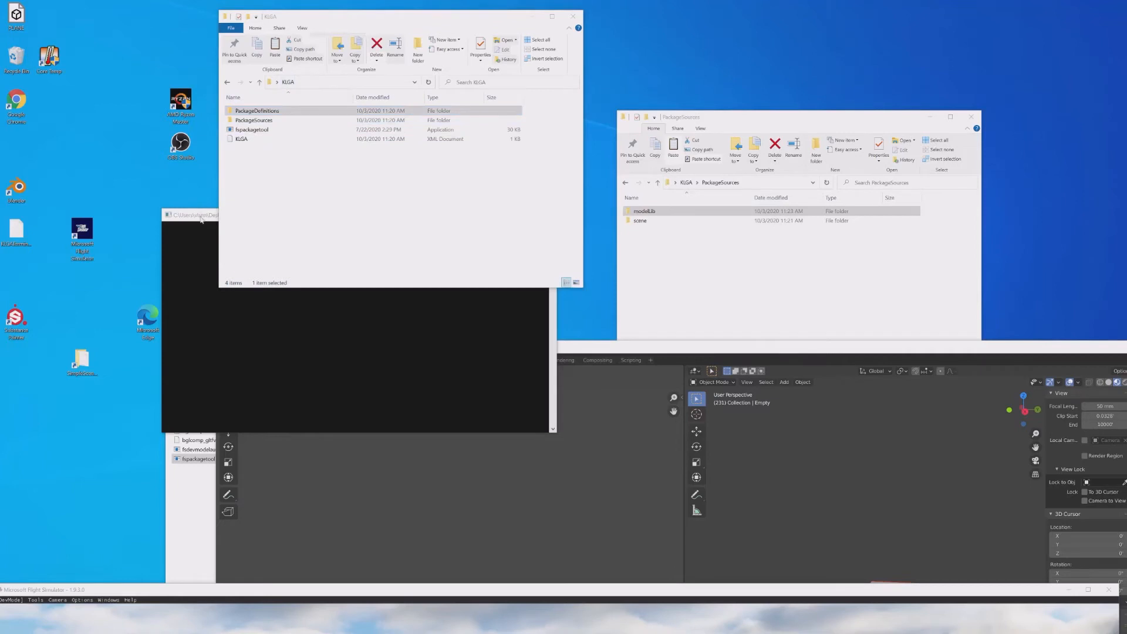
double_click(200, 215)
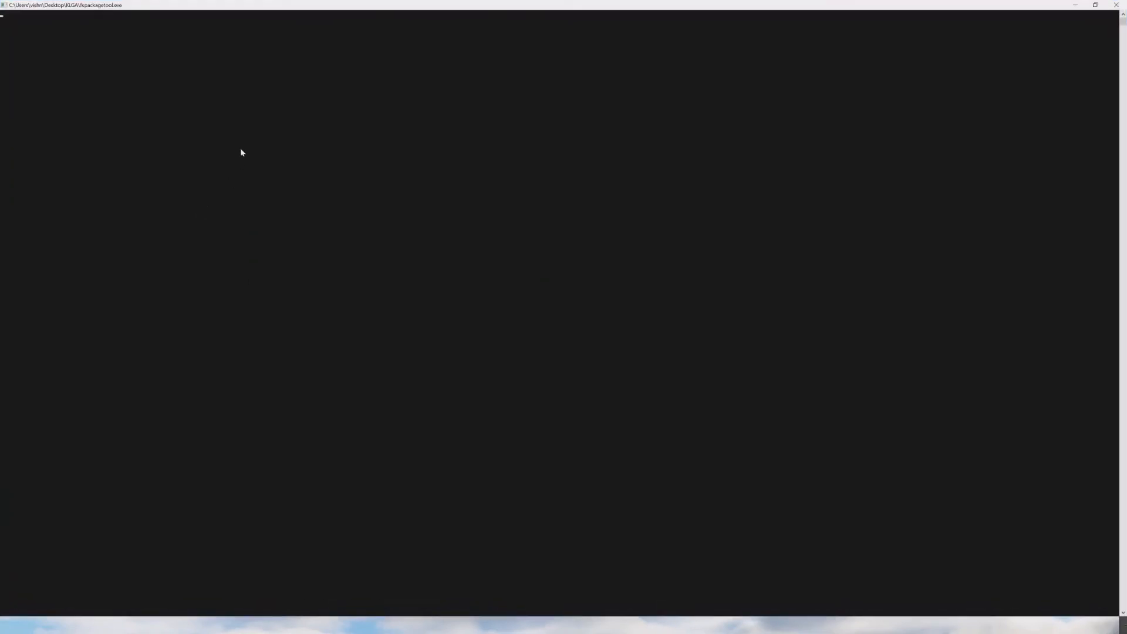
double_click(328, 8)
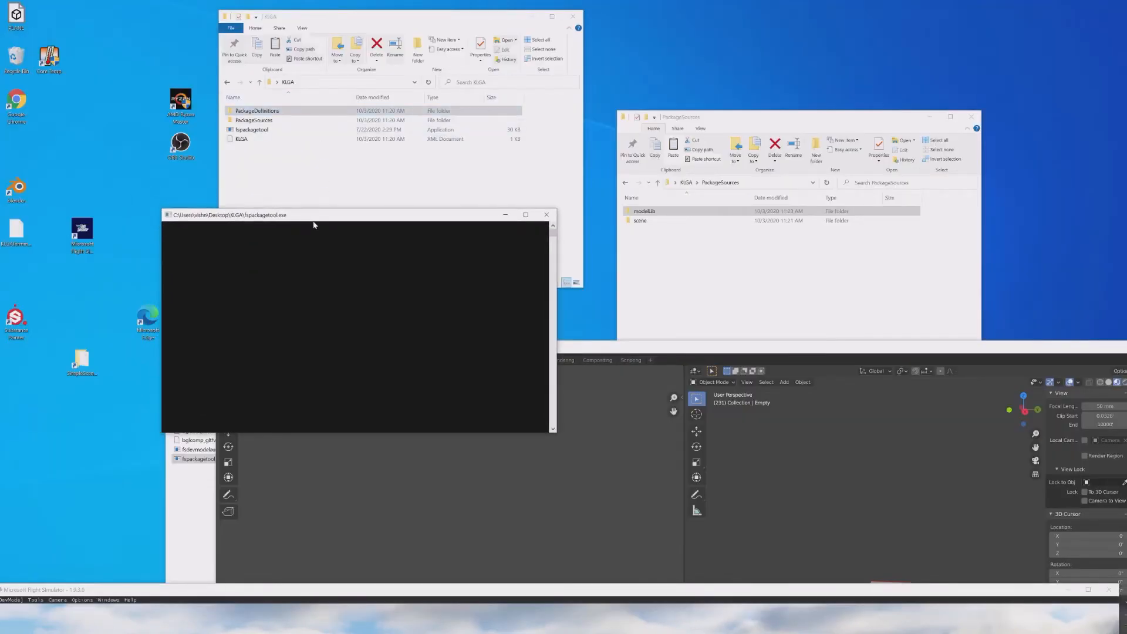
left_click_drag(314, 224, 260, 115)
Bring the simulator window up beside the package build console and begin the A320neo flight.
left_click_drag(569, 590, 578, 386)
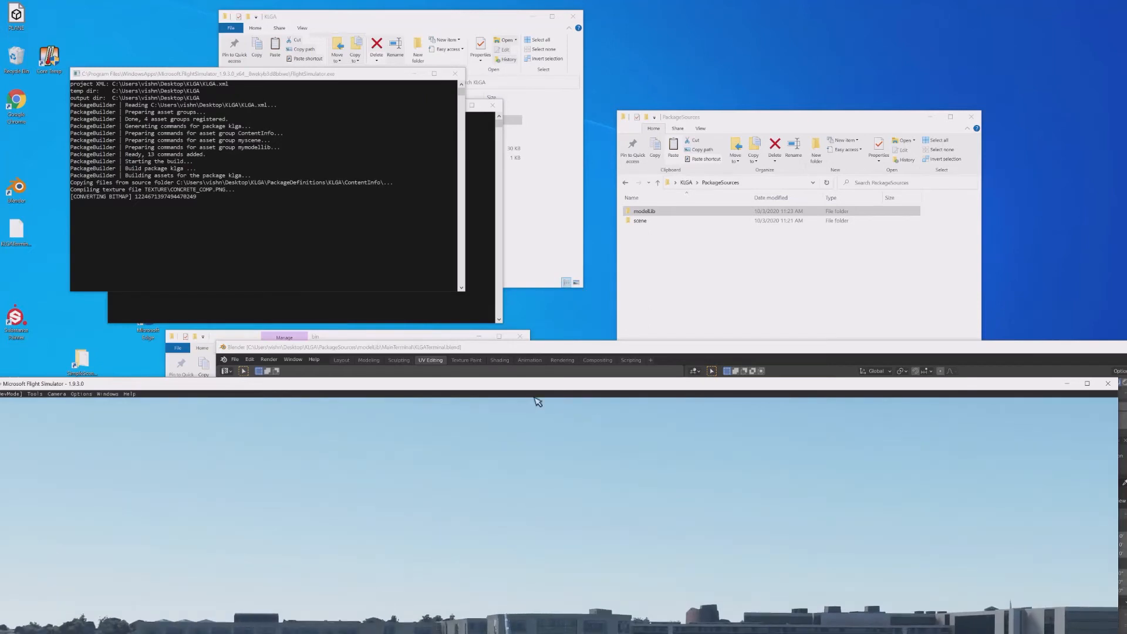
left_click_drag(530, 384, 574, 265)
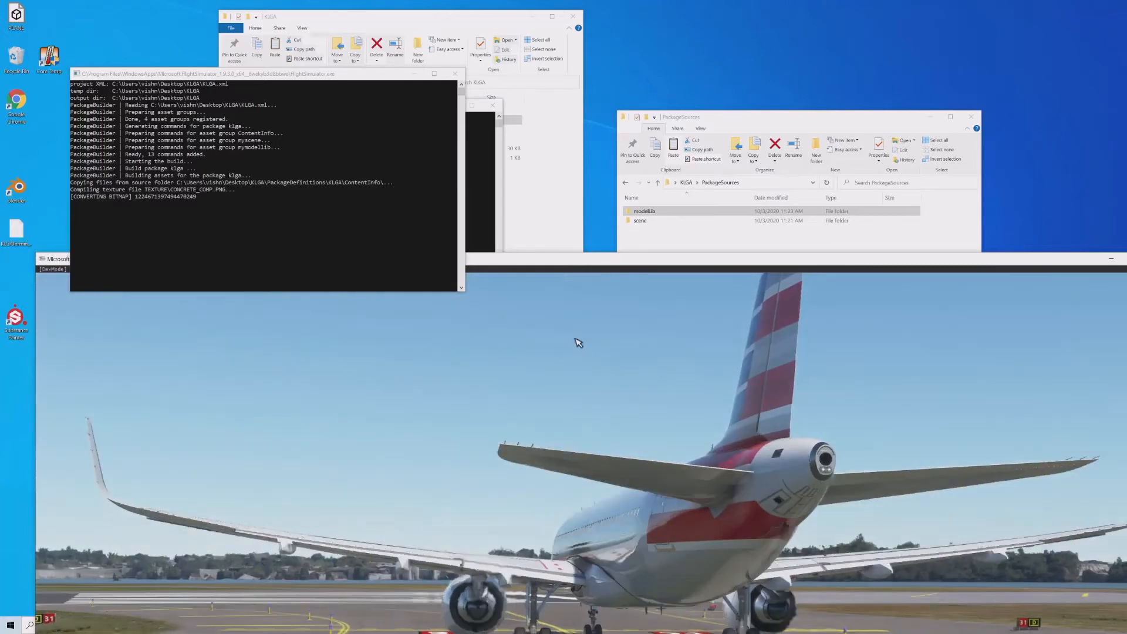
left_click_drag(595, 266, 580, 54)
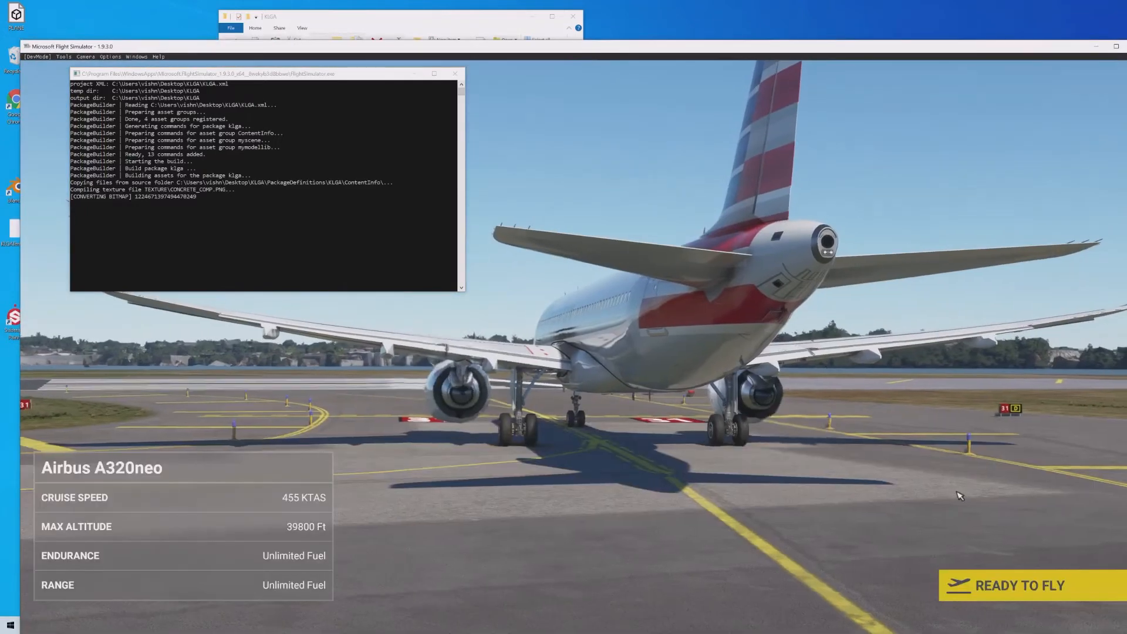
left_click(1051, 594)
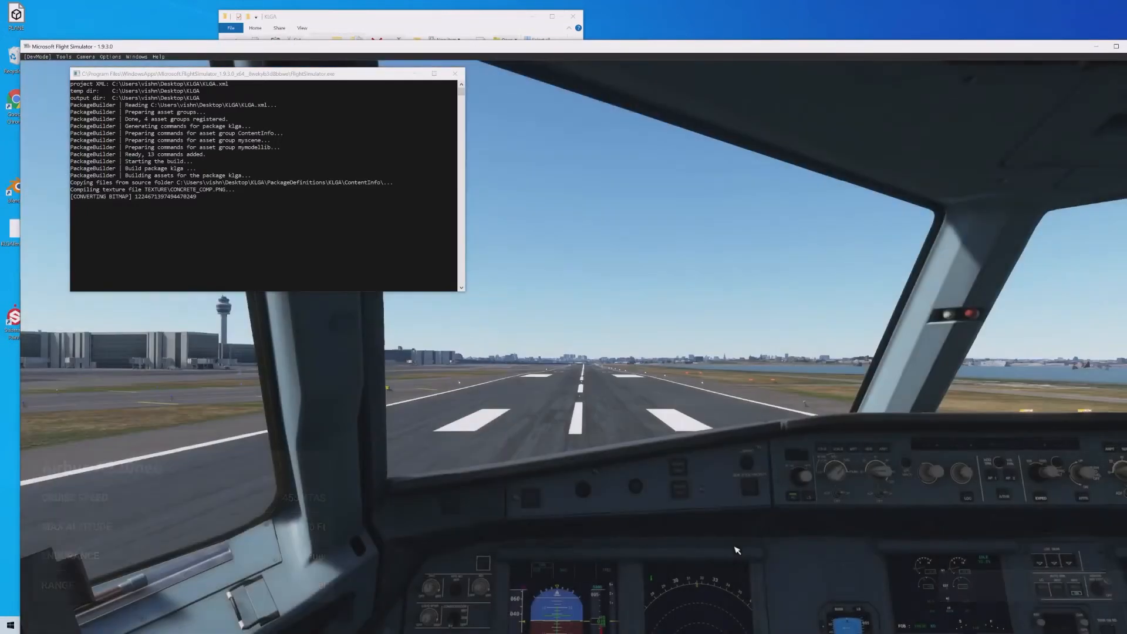
Switch to an external aircraft view, fly the camera towards the LaGuardia terminals and close the VFR map.
key("End")
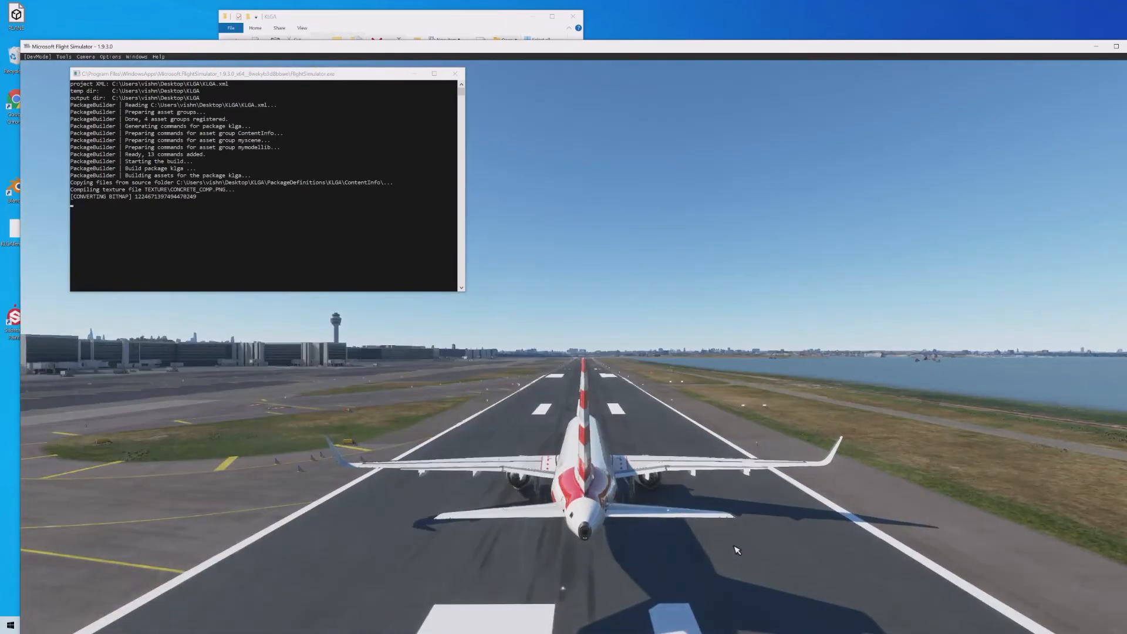
right_click_drag(738, 551, 709, 474)
key("w")
key("r")
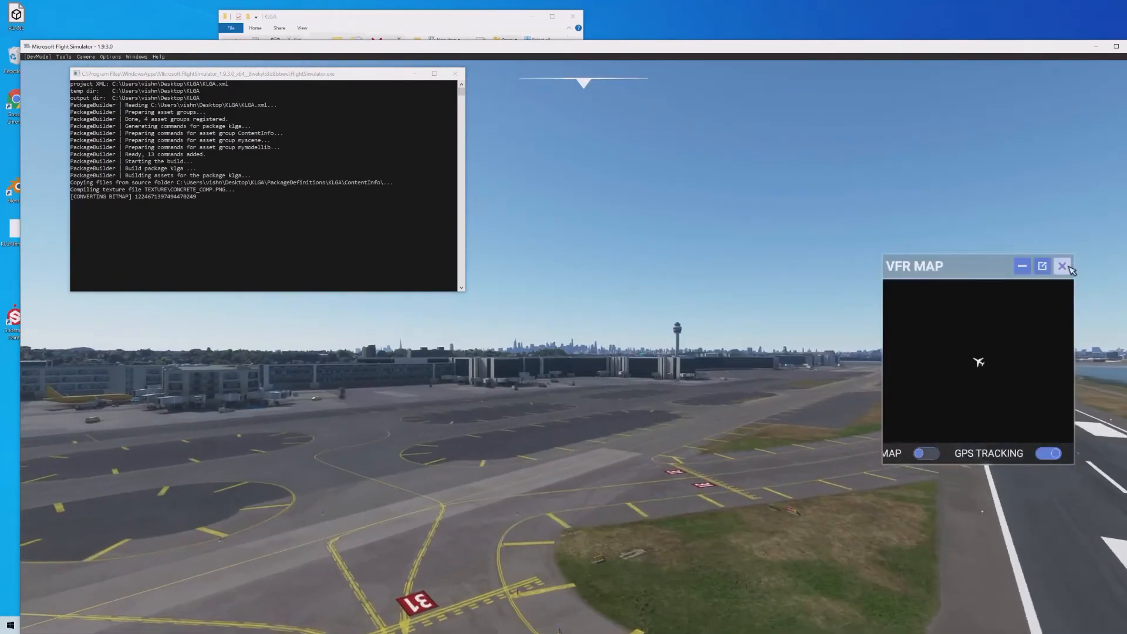
left_click(1062, 266)
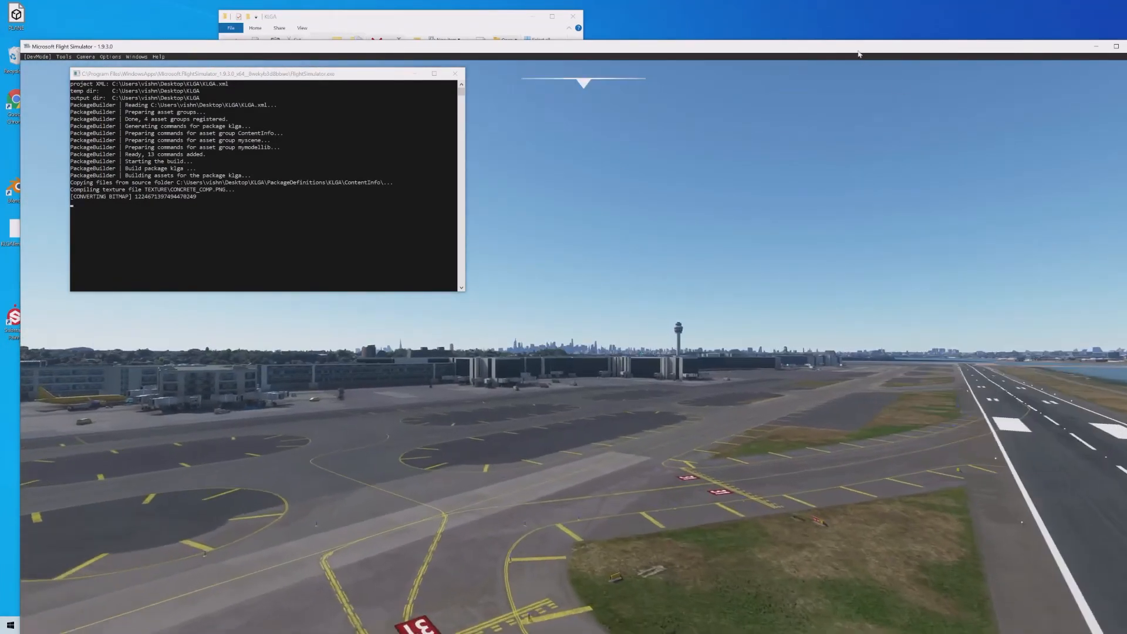
Shift the simulator window clear of the desktop and open the Showcase drone camera settings, moving them into view.
left_click_drag(858, 50, 968, 51)
mouse_move(679, 92)
left_click(501, 109)
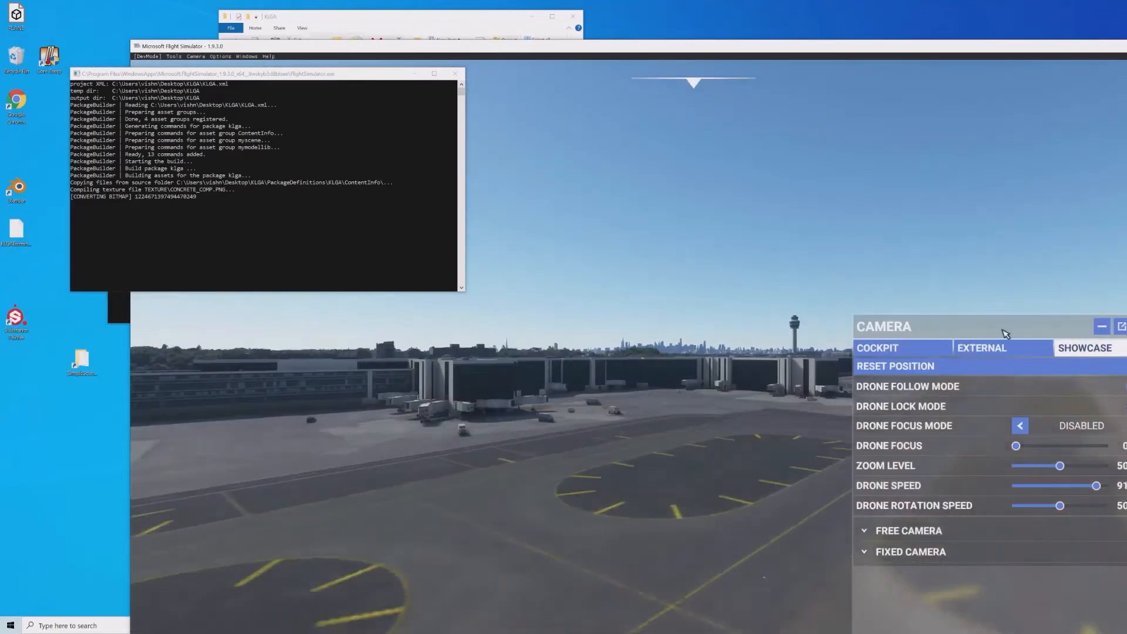
left_click_drag(1005, 333, 830, 330)
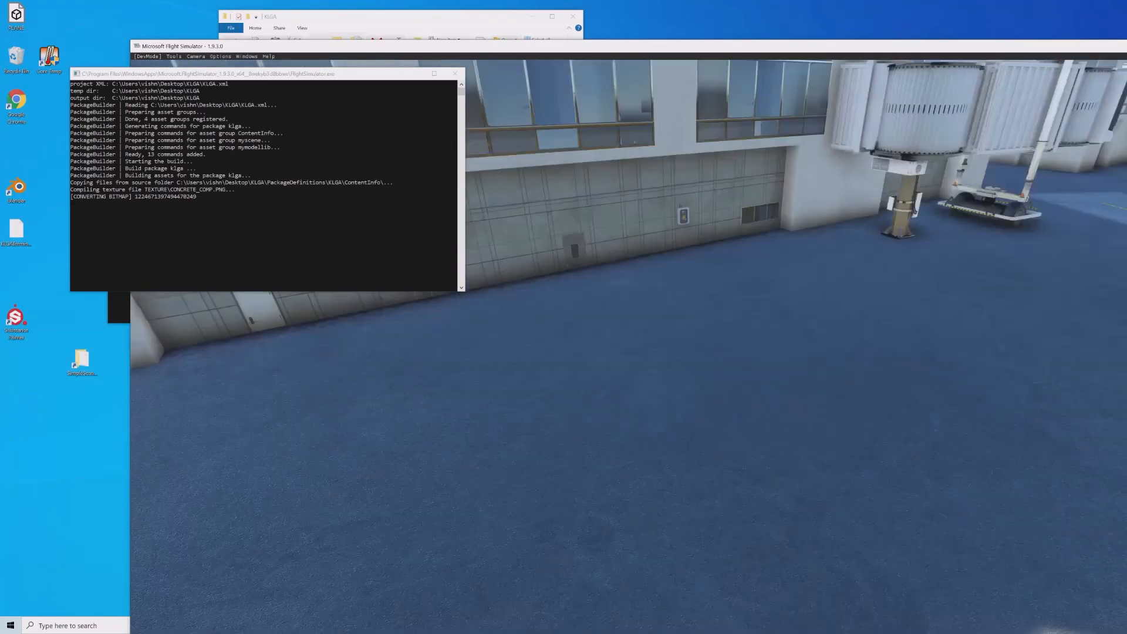
Fly the drone camera back from the terminal wall and examine the default LaGuardia terminals and jetways from above.
key("s")
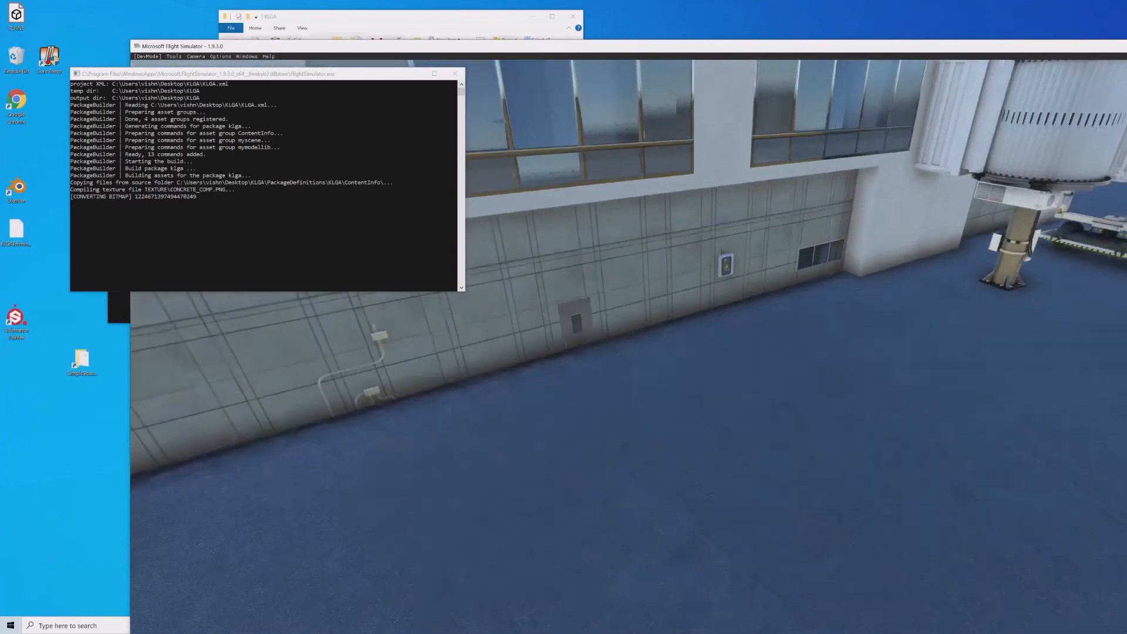
key("s")
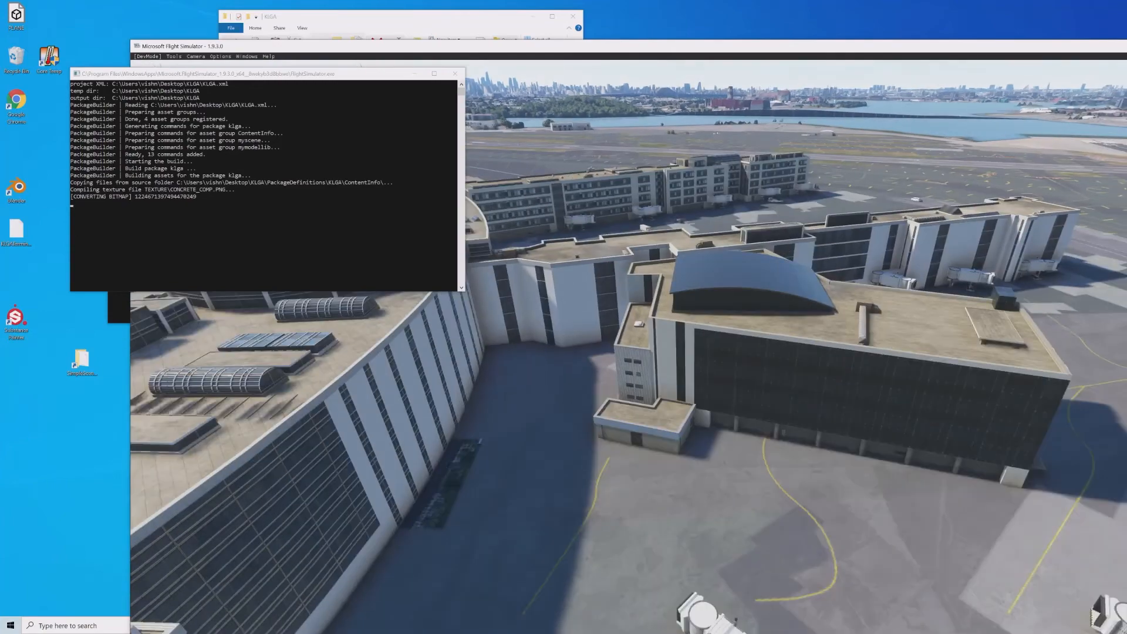
key("s")
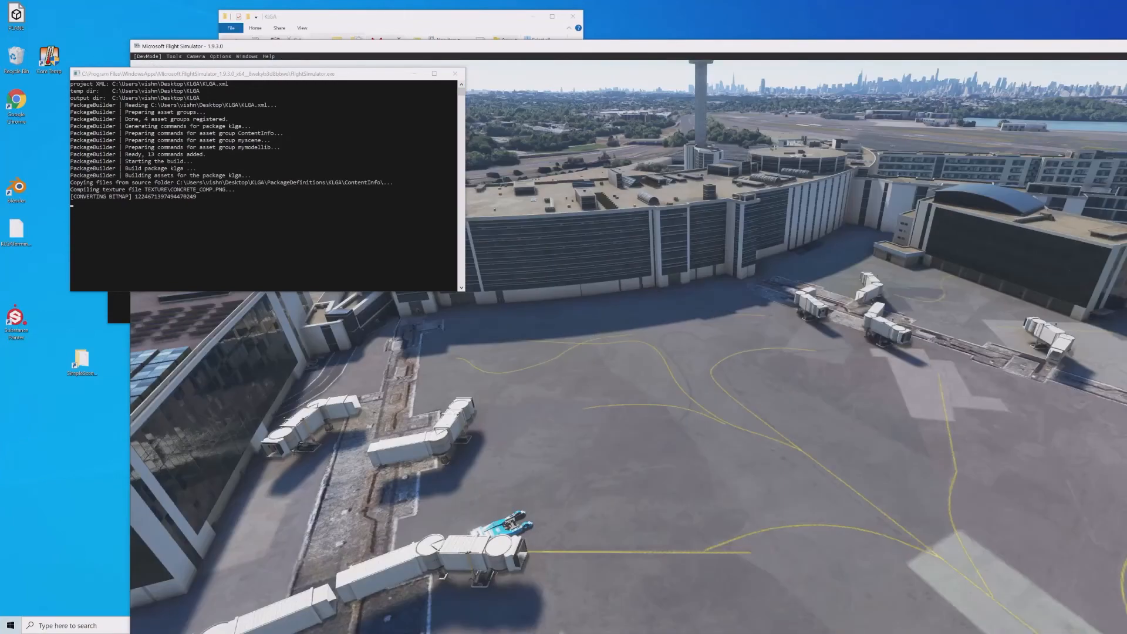
key("s")
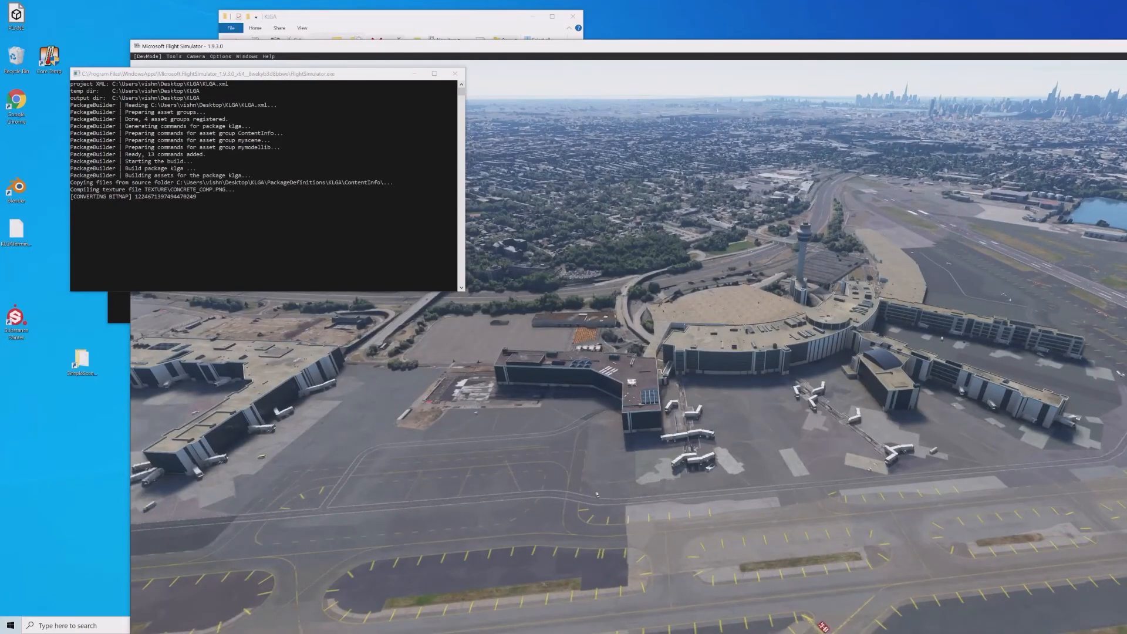
key("a")
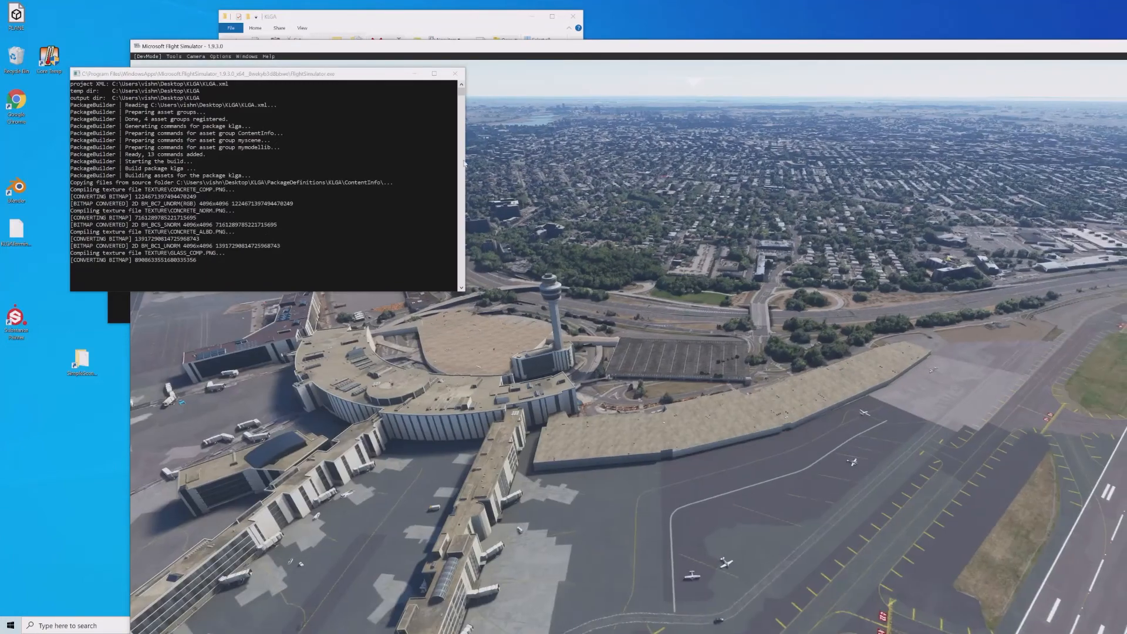
Rearrange the simulator and Blender windows, examine the LaGuardia terminals in Chrome's Google Maps 3D view, and return to the simulator.
left_click_drag(485, 47, 622, 18)
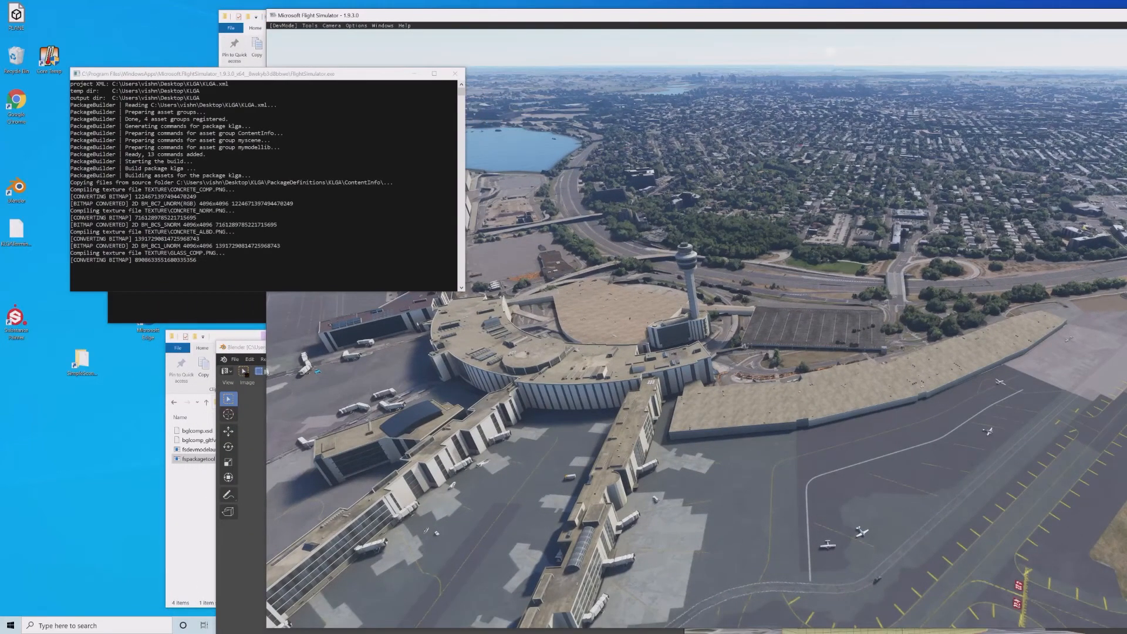
left_click_drag(246, 345, 486, 134)
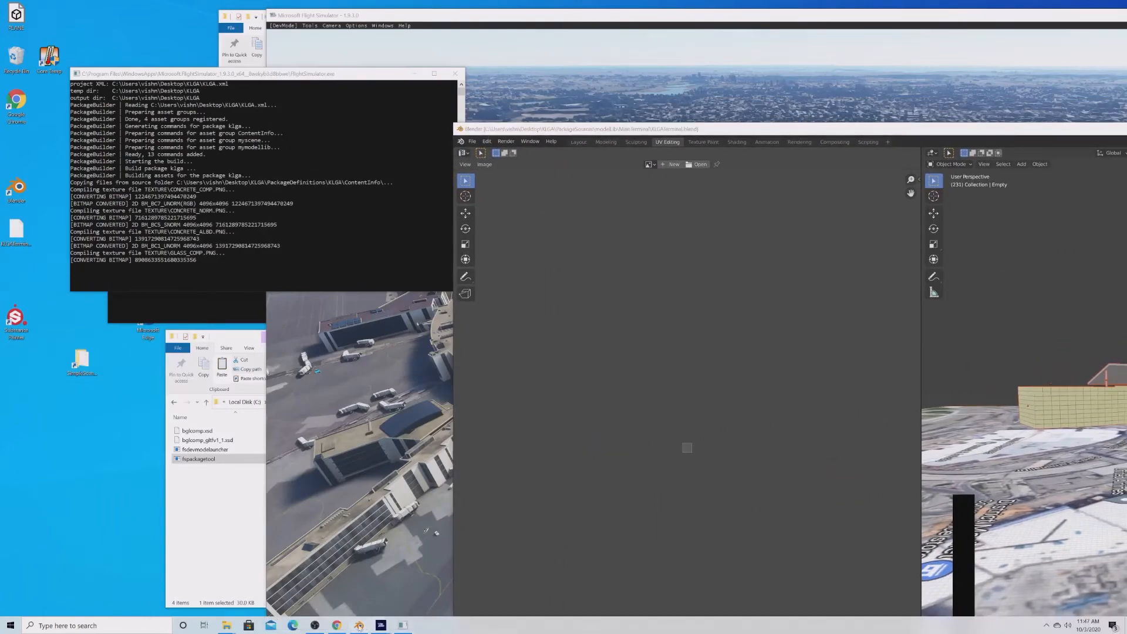
left_click(337, 625)
left_click_drag(494, 458, 235, 431)
left_click_drag(418, 553, 505, 505, "ctrl")
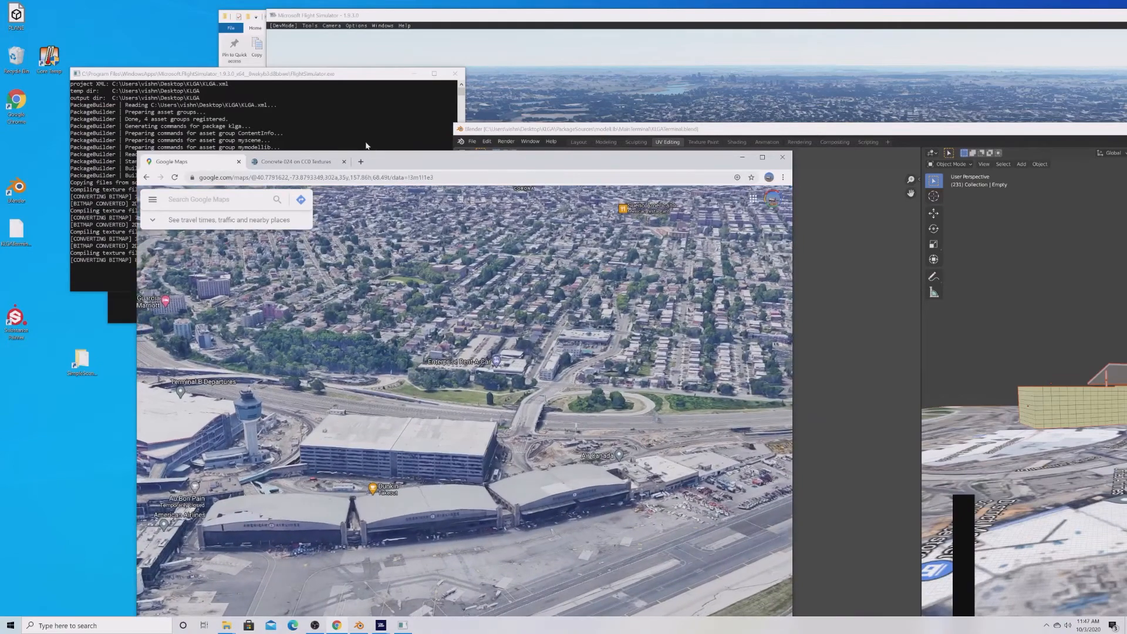
left_click_drag(408, 167, 380, 264)
left_click(635, 80)
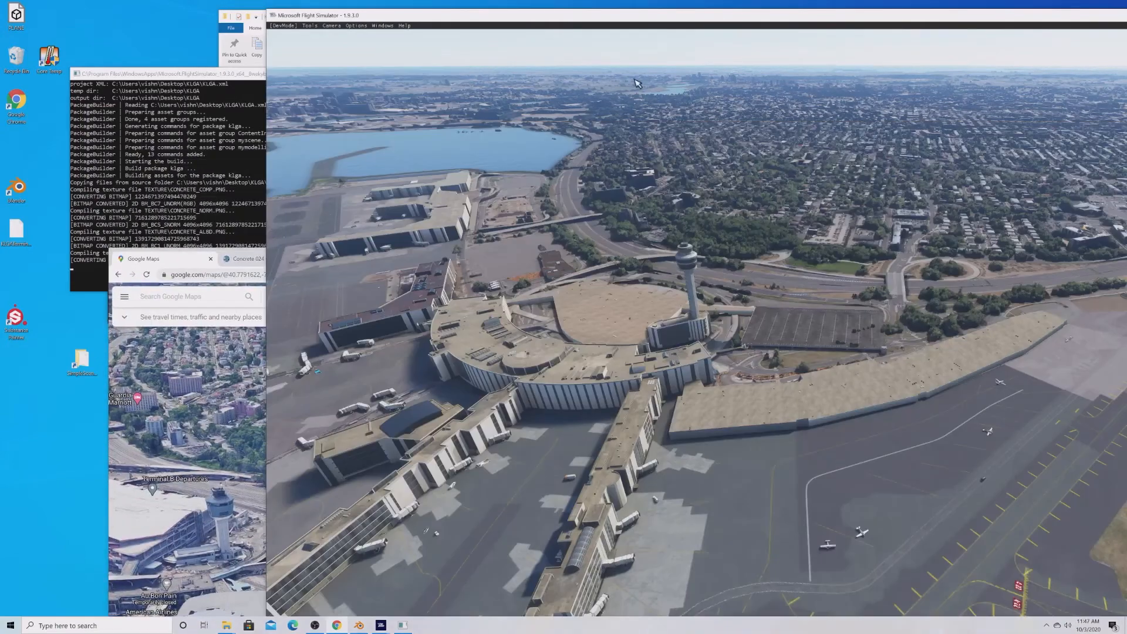
Fly the drone camera down to the parking deck beside the control tower and examine its default scenery.
key("d")
key("w")
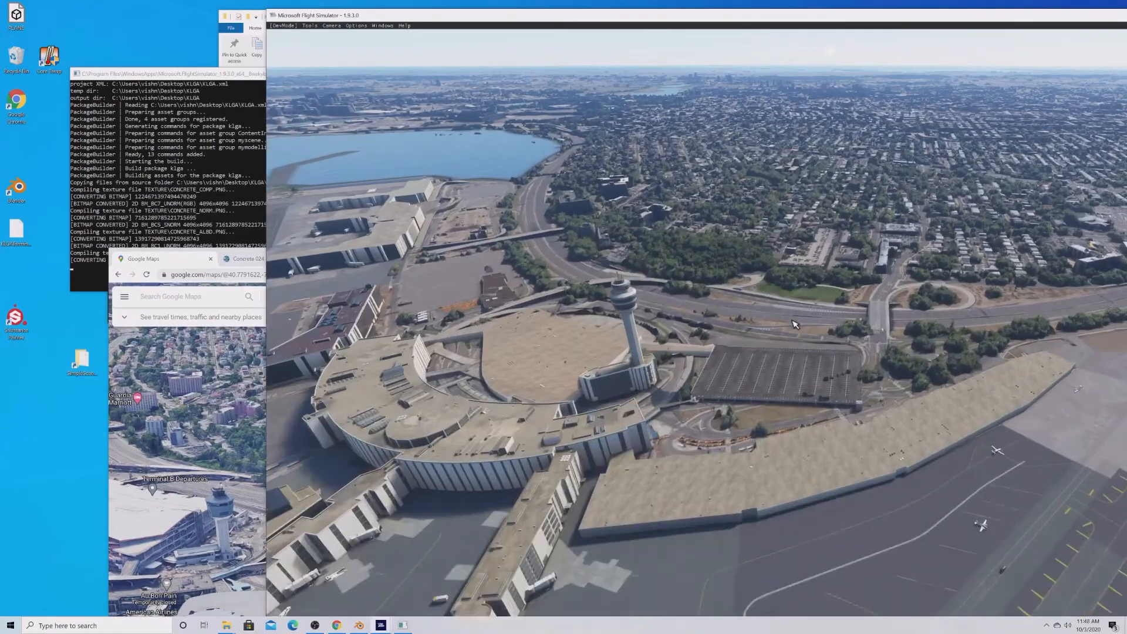
key("d")
key("w")
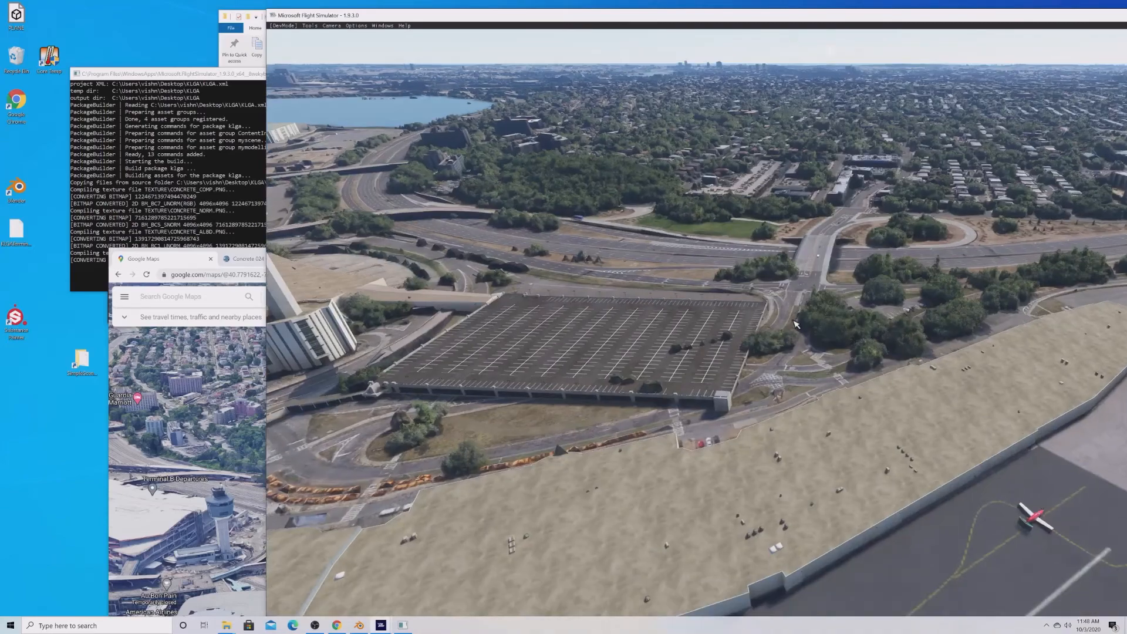
key("f")
key("w")
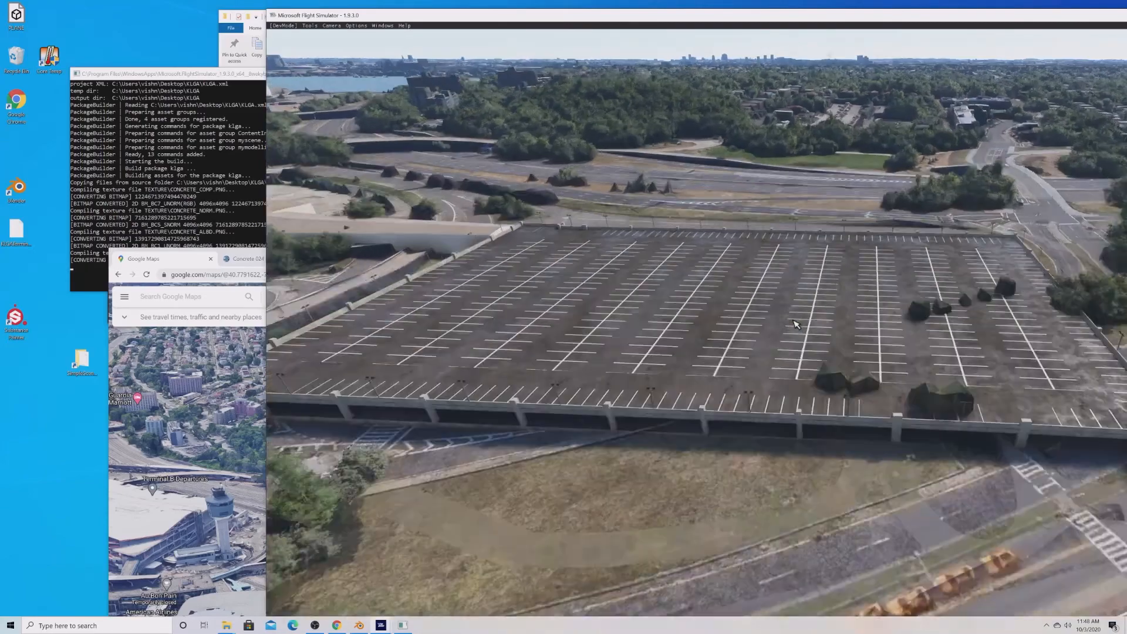
key("f")
key("f")
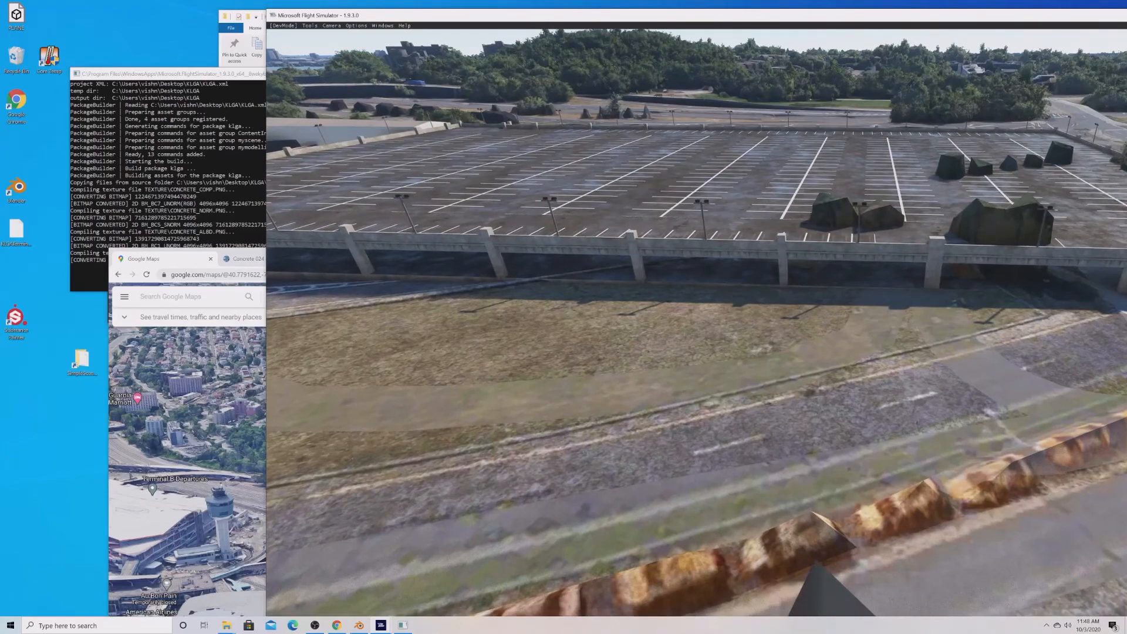
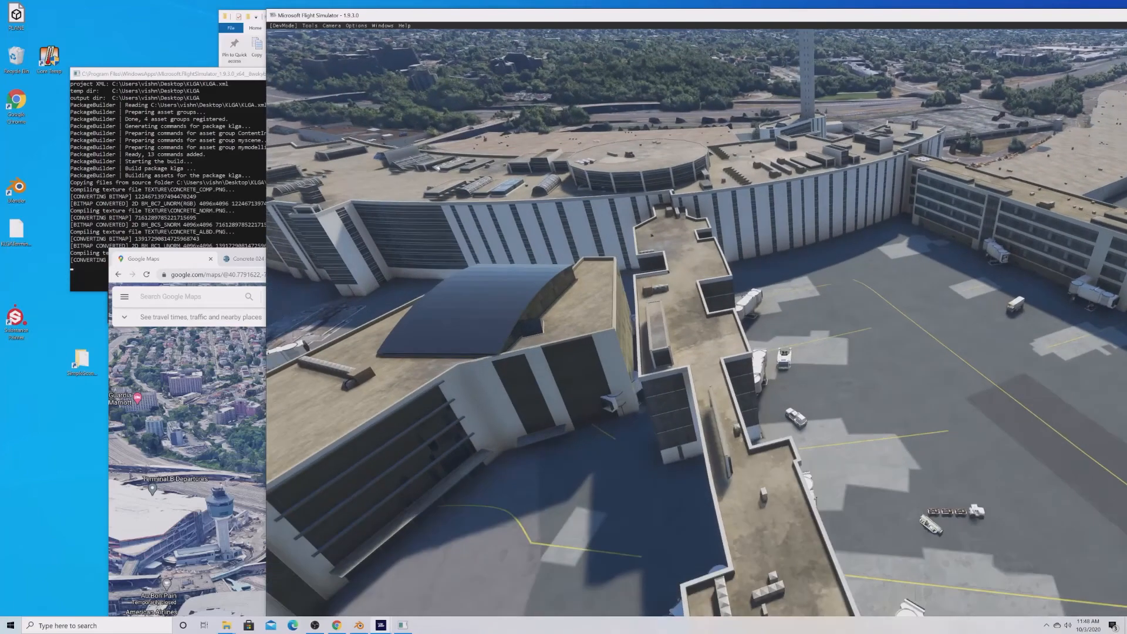
Inspect the curved-roof concourse building and its rooftop details up close with the drone camera.
key("f")
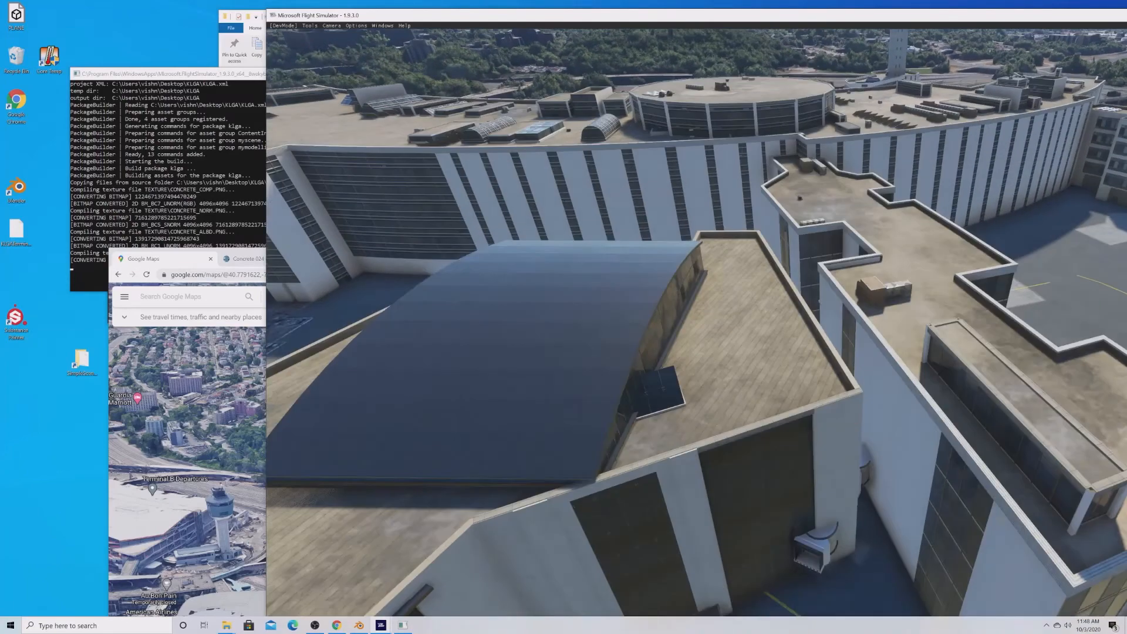
key("w")
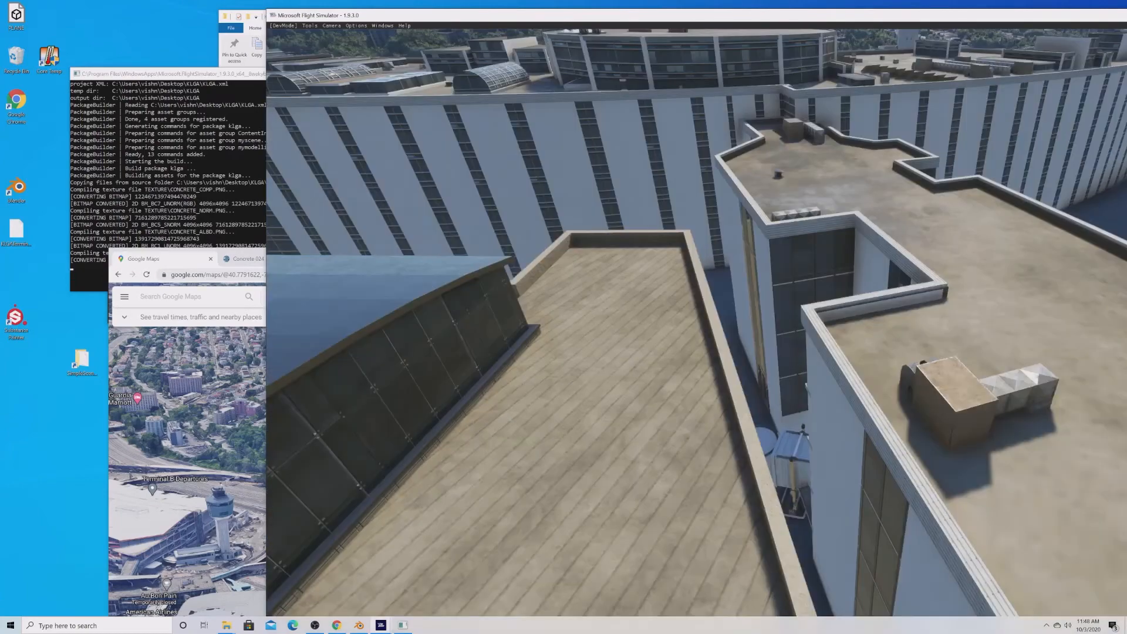
key("s")
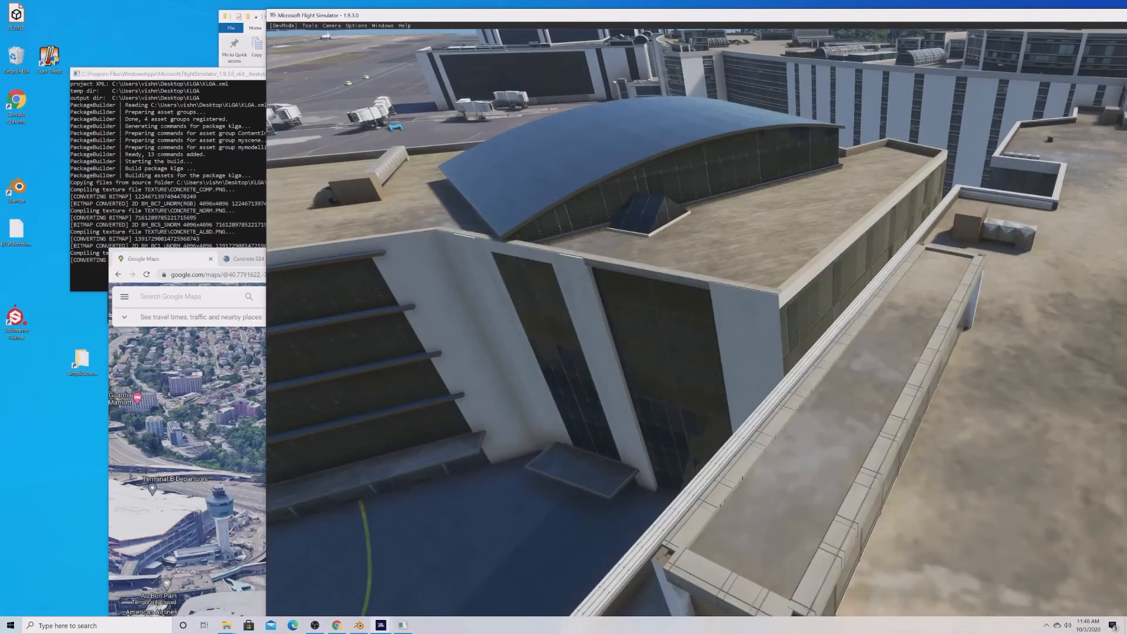
key("w")
key("f")
key("w")
key("s")
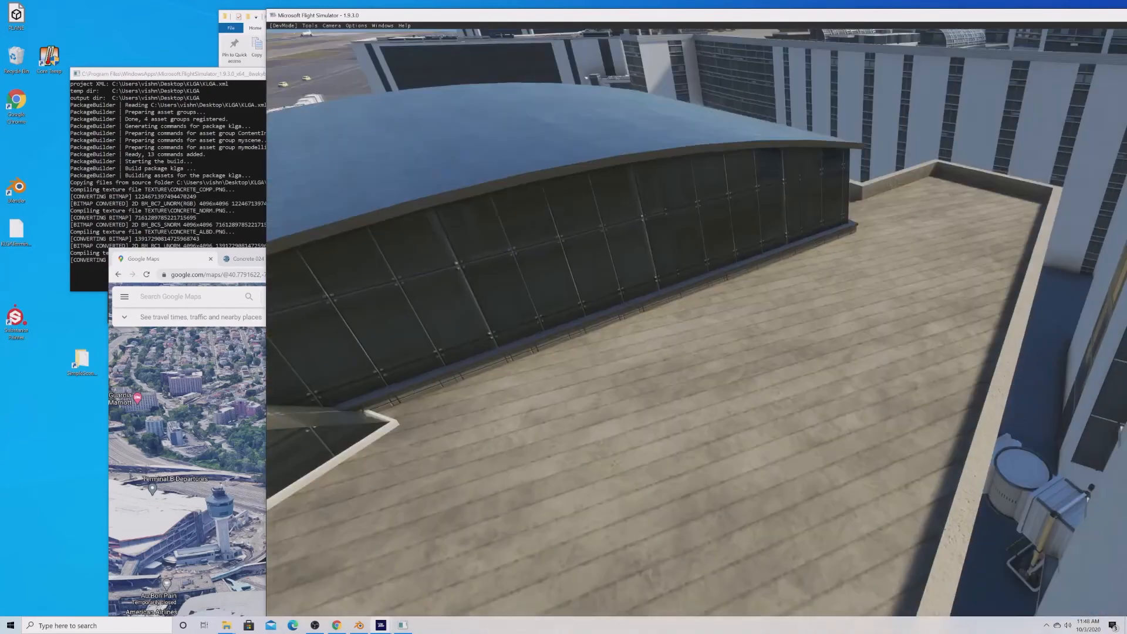
key("d")
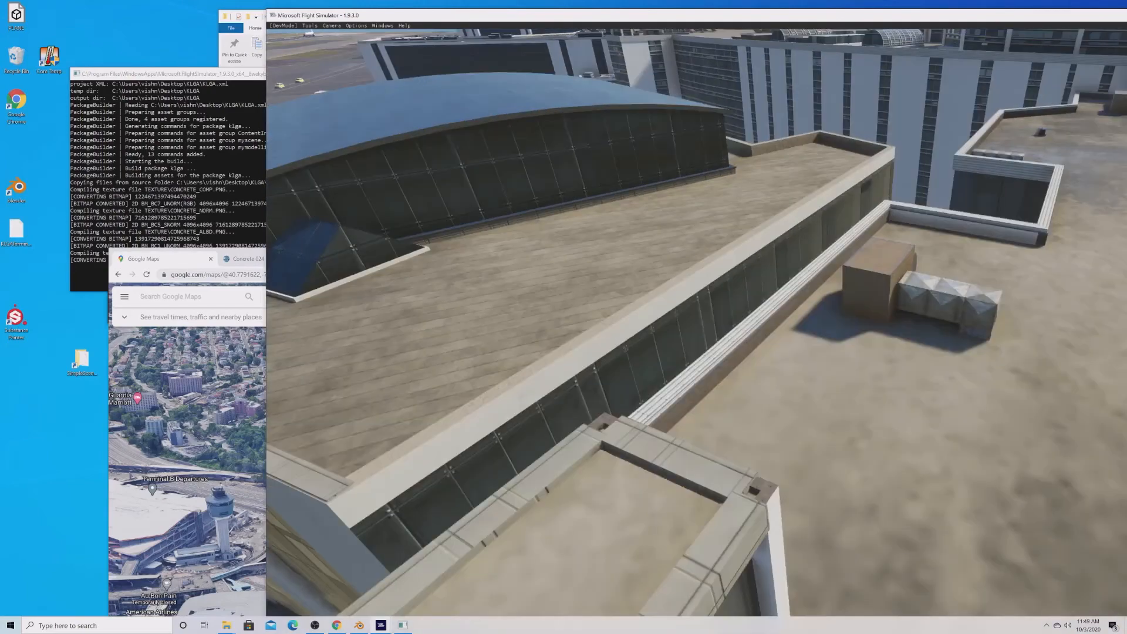
key("a")
key("w")
Preview the airport at 9:00 PM through the weather settings, set the time of day to 12:39 PM and close the settings.
mouse_move(829, 53)
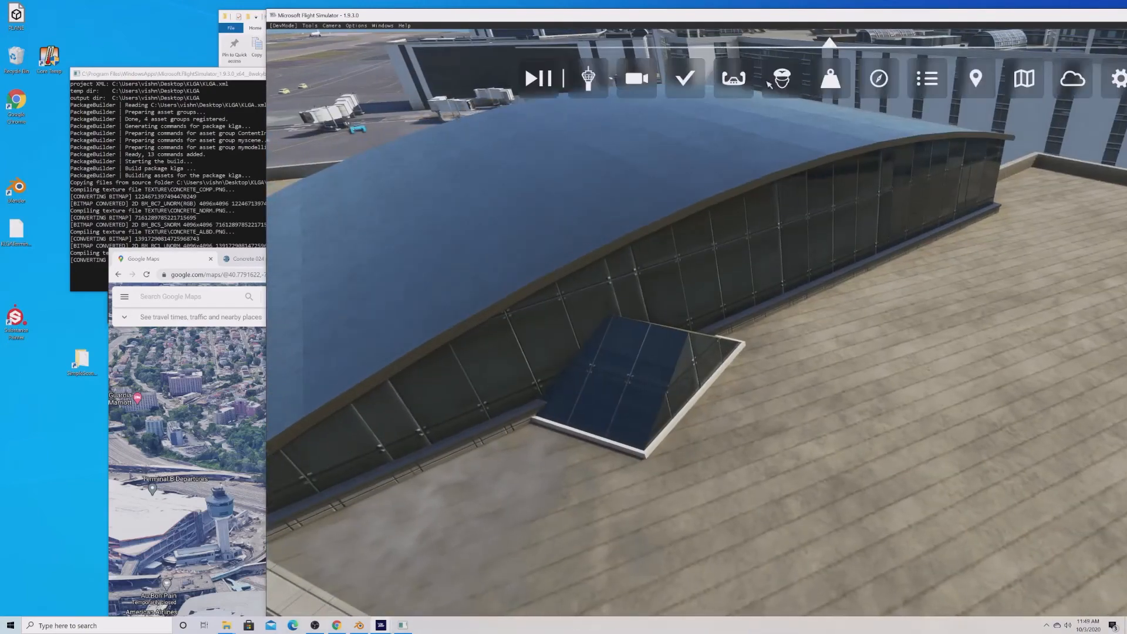
left_click(1073, 79)
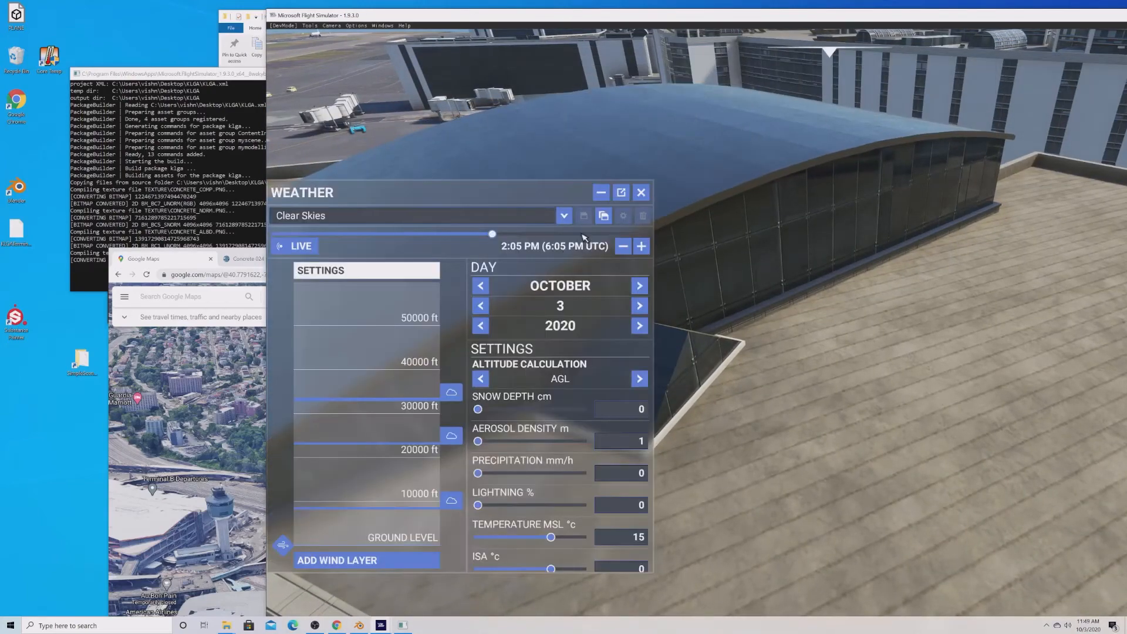
left_click_drag(492, 235, 599, 234)
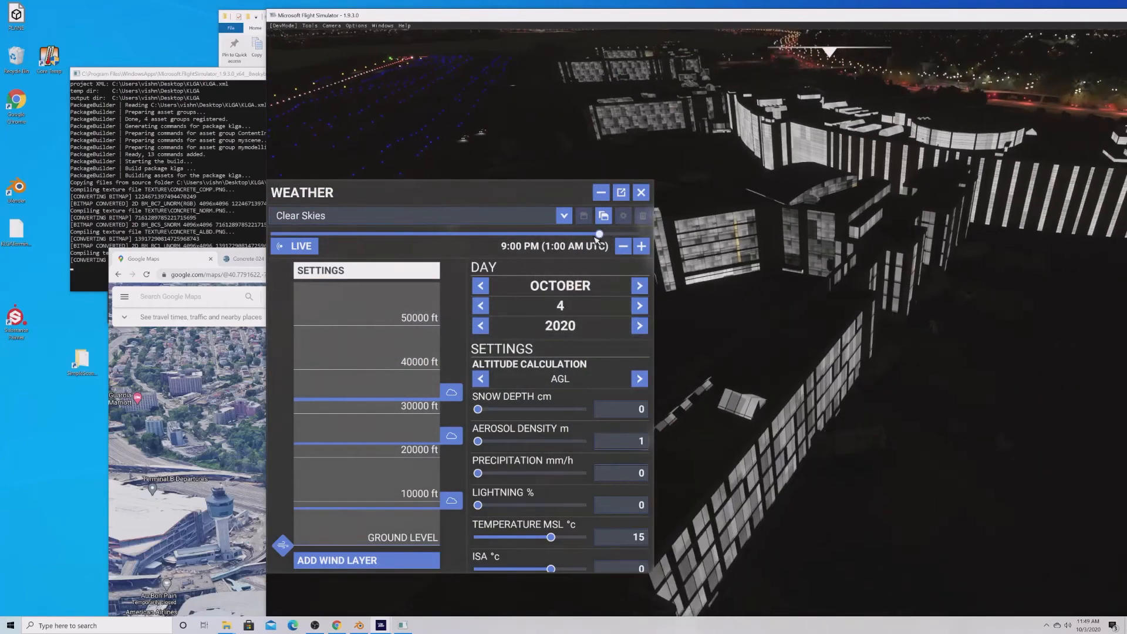
left_click_drag(597, 234, 470, 234)
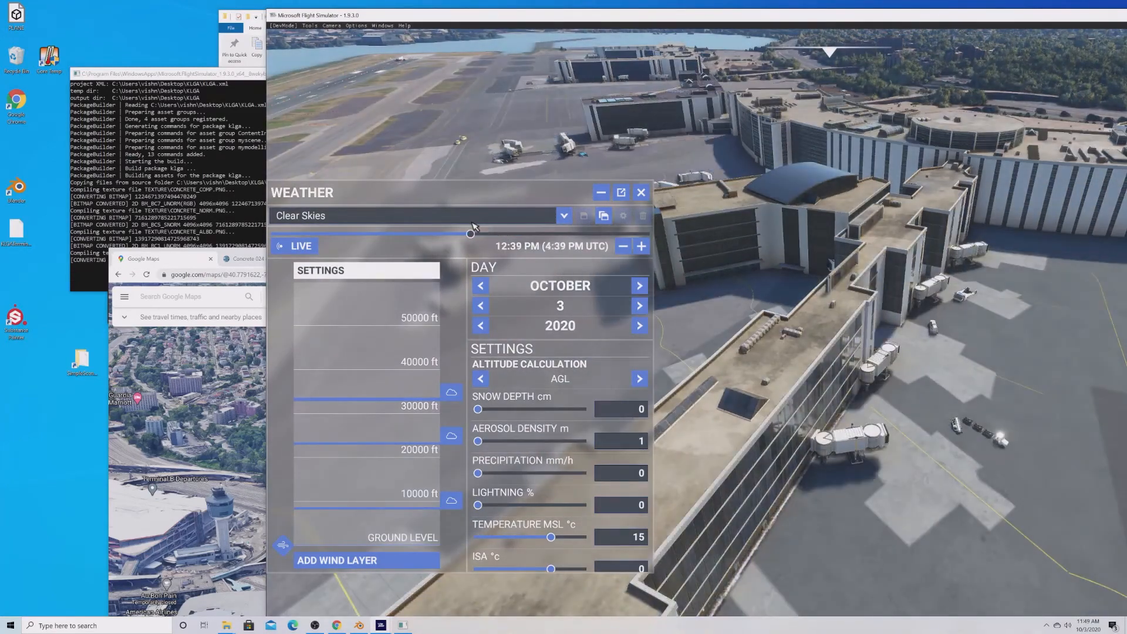
left_click(642, 193)
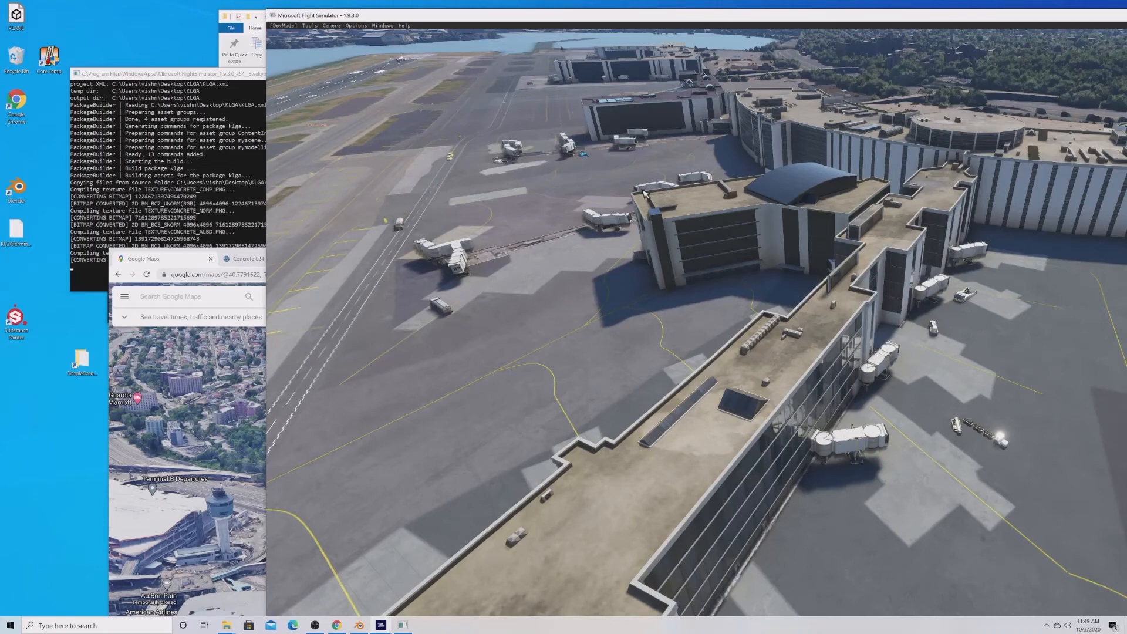
Bring the package build console to the front and review its texture conversion output.
left_click(213, 200)
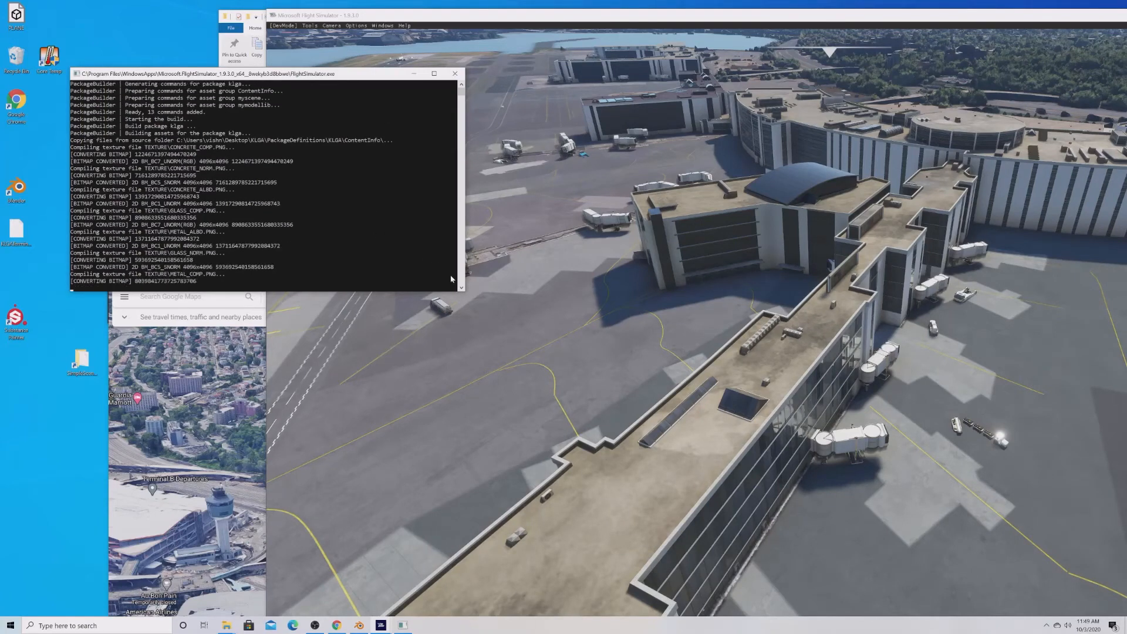
scroll(451, 279, "up", 1)
scroll(451, 280, "down", 2)
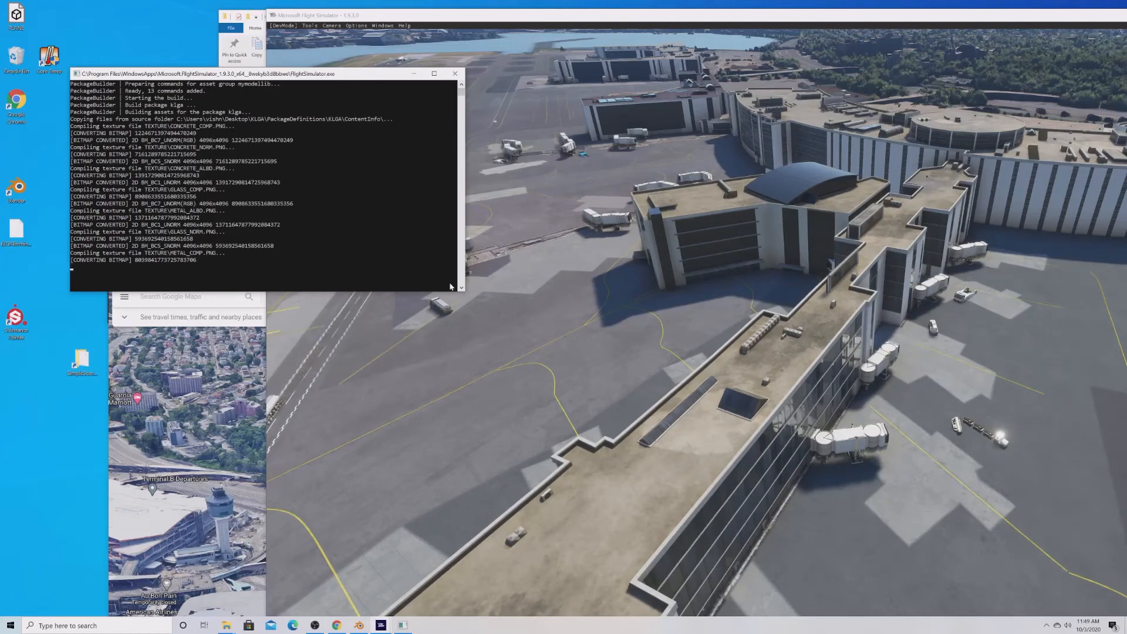
Return to the simulator and fly the drone camera over the airport towards the Manhattan skyline.
left_click(488, 300)
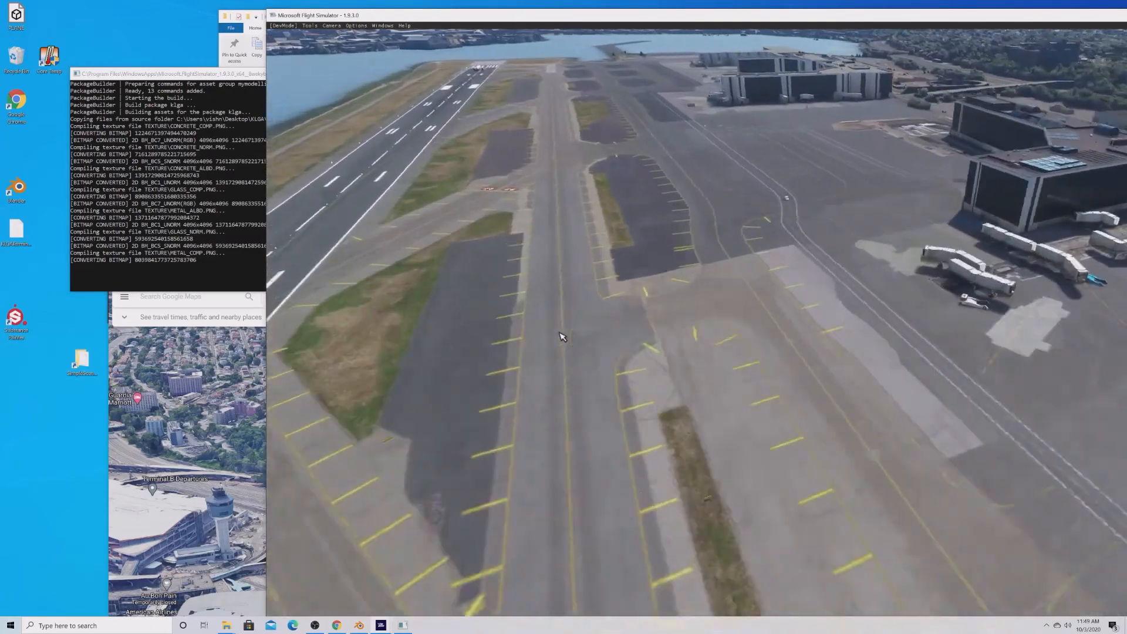
key("w")
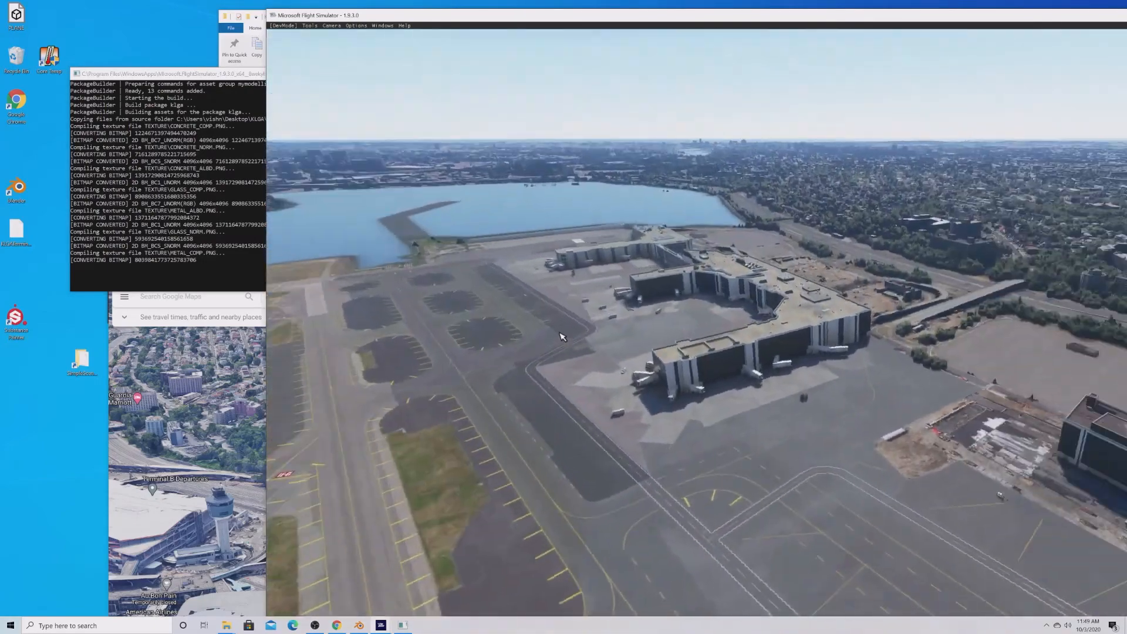
key("w")
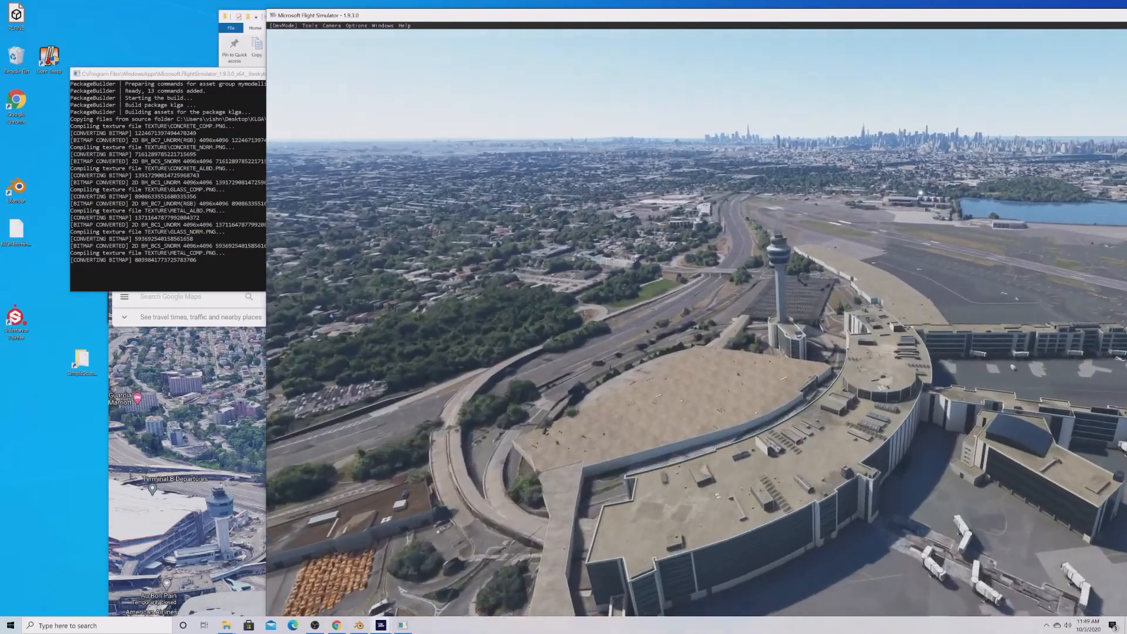
key("w")
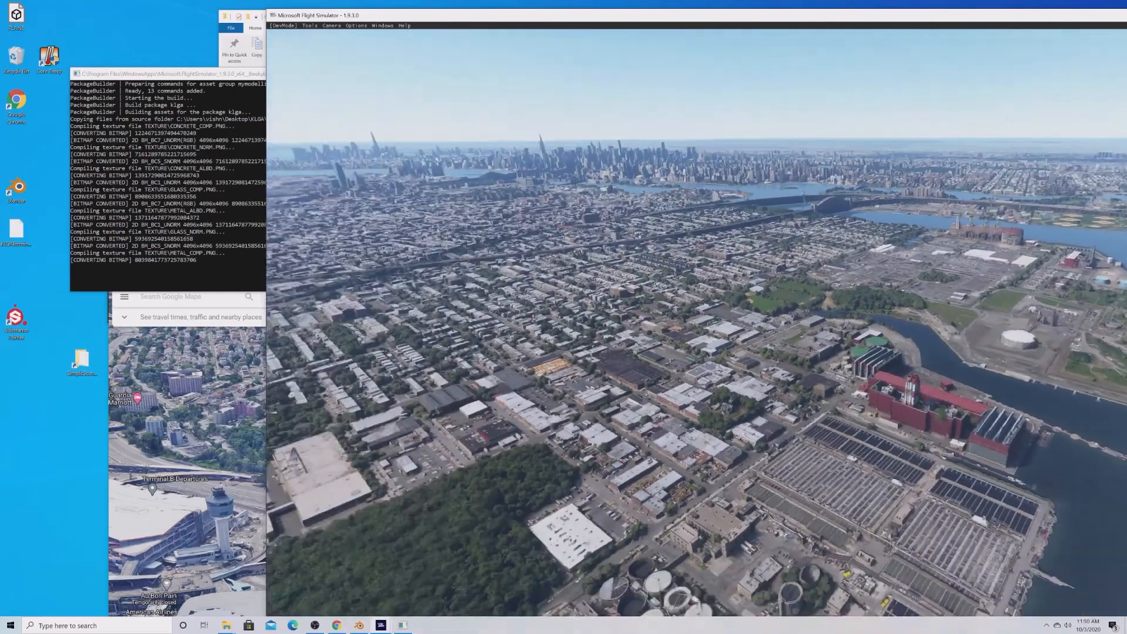
Fly the drone camera back over the runways and down to the LaGuardia terminal concourses.
right_click_drag(704, 377, 541, 380)
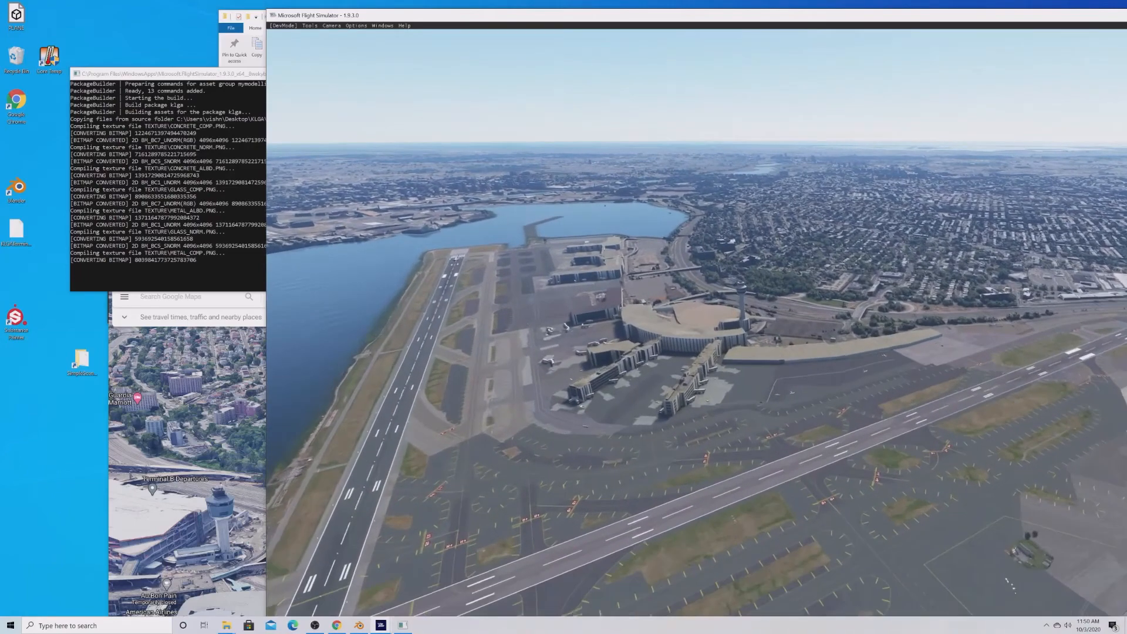
key("w")
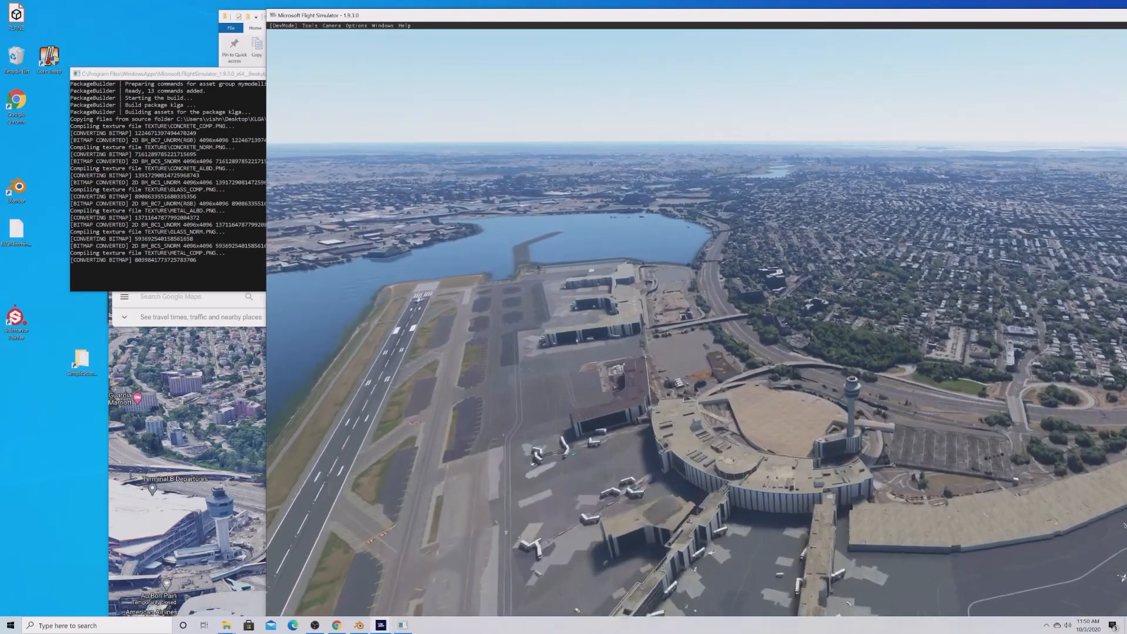
key("f")
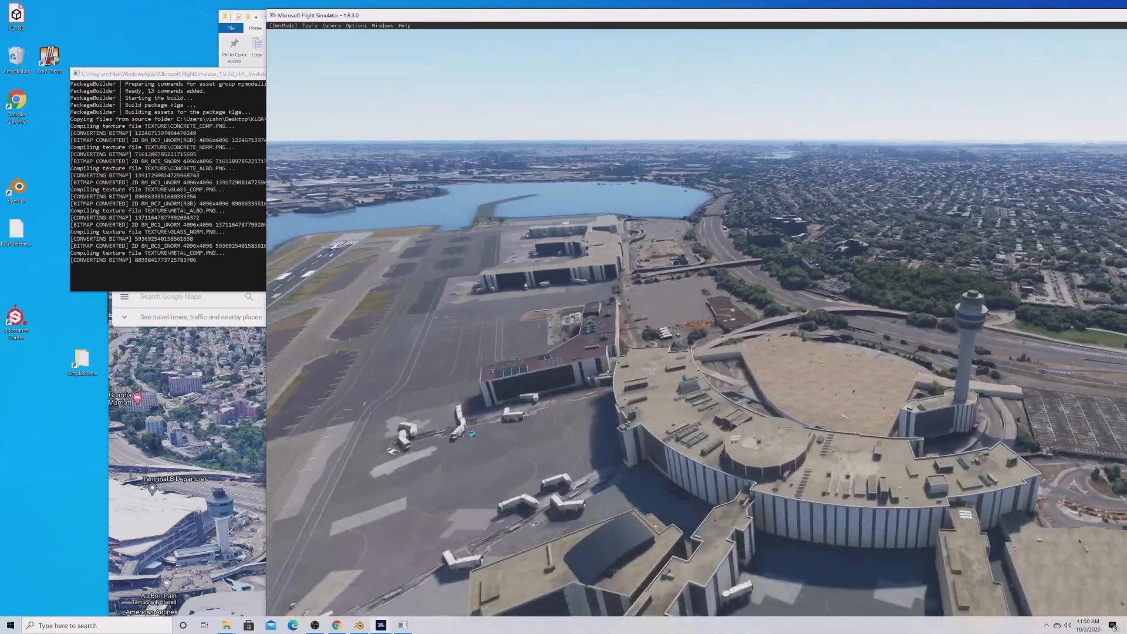
key("a")
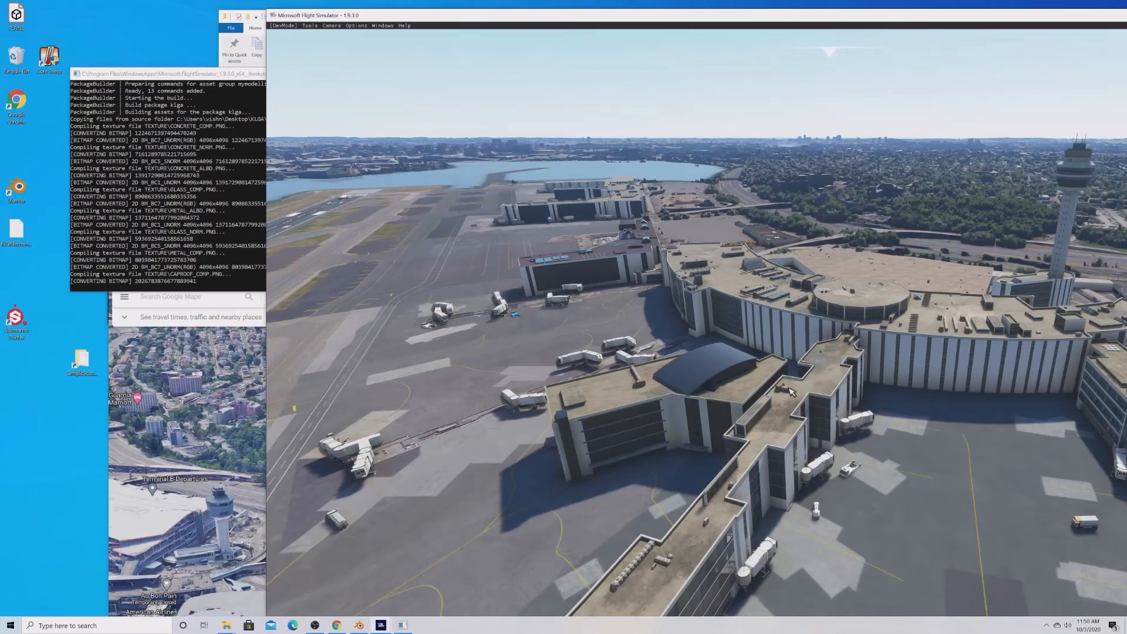
key("d")
key("w")
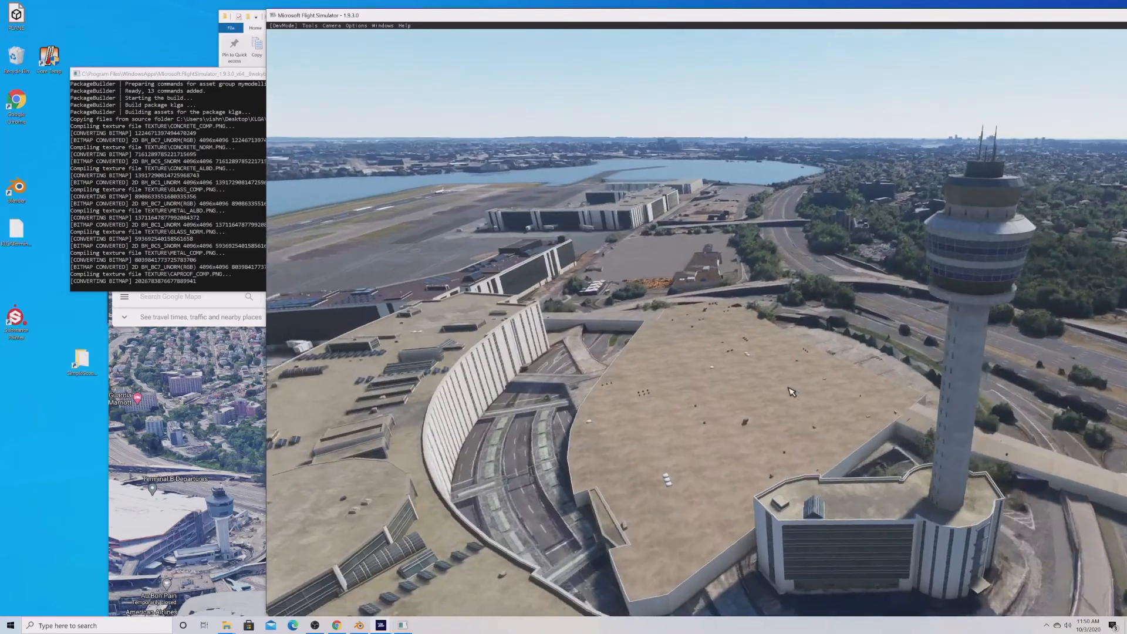
Inspect the control tower's cab, roof railings and antennas up close with the drone camera.
key("d")
key("w")
key("a")
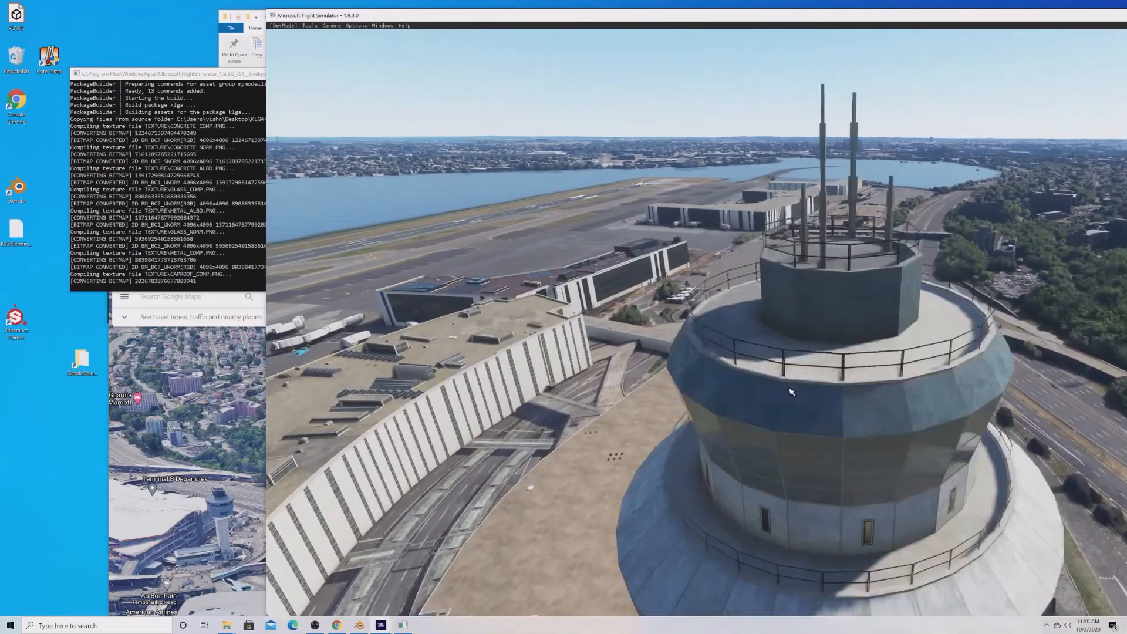
key("w")
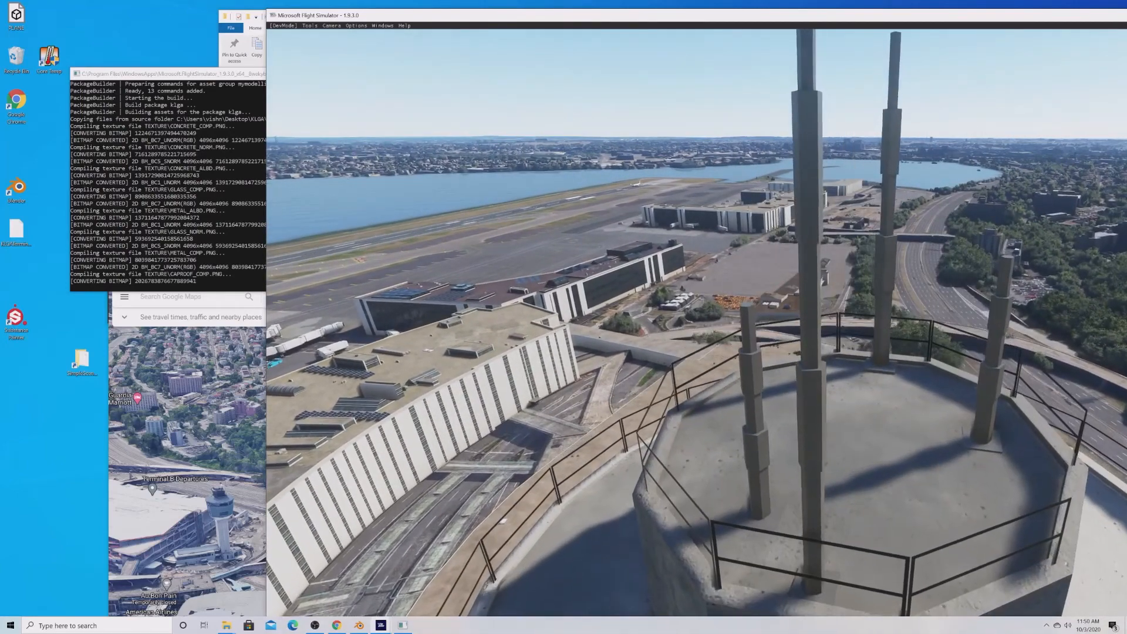
key("r")
key("f")
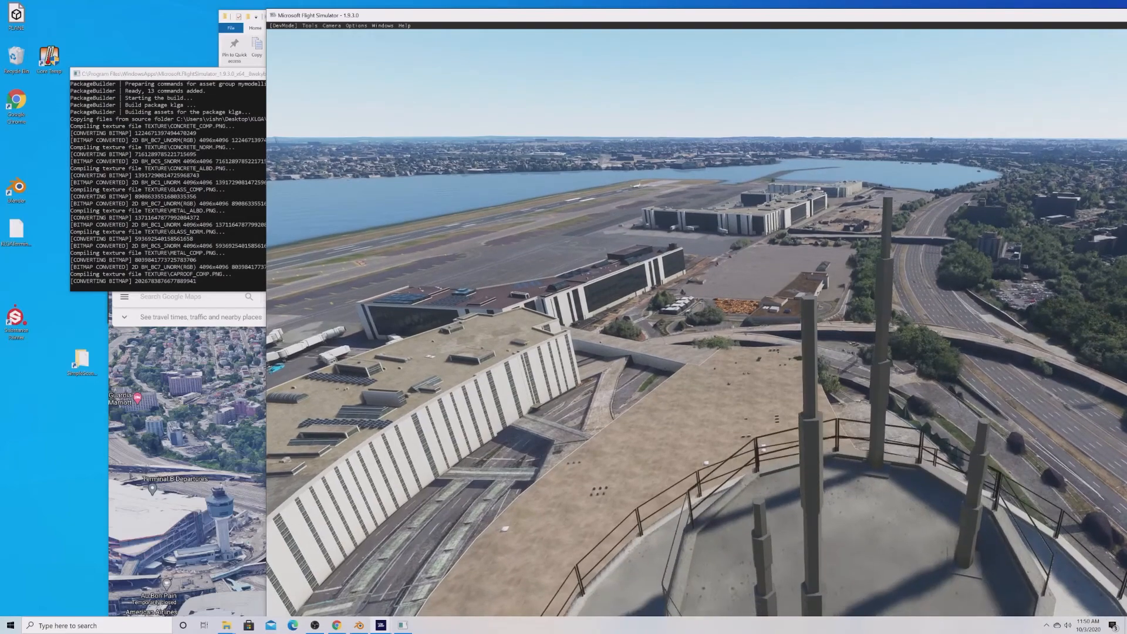
key("w")
key("s")
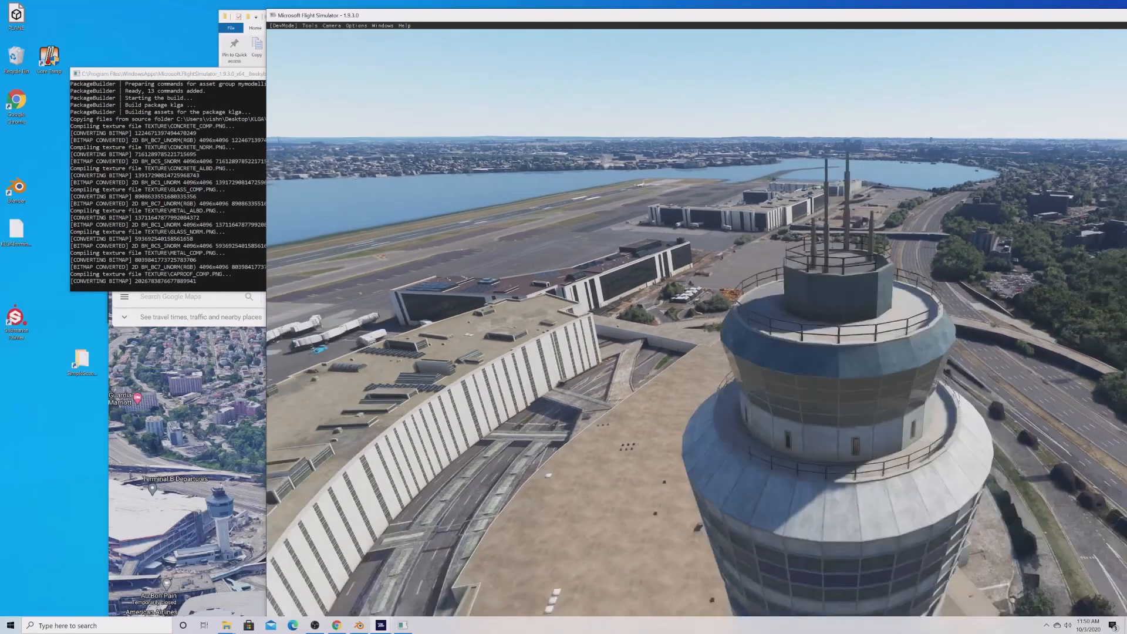
Back the drone camera away and view the control tower together with the curved terminal roof from another side.
key("s")
key("a")
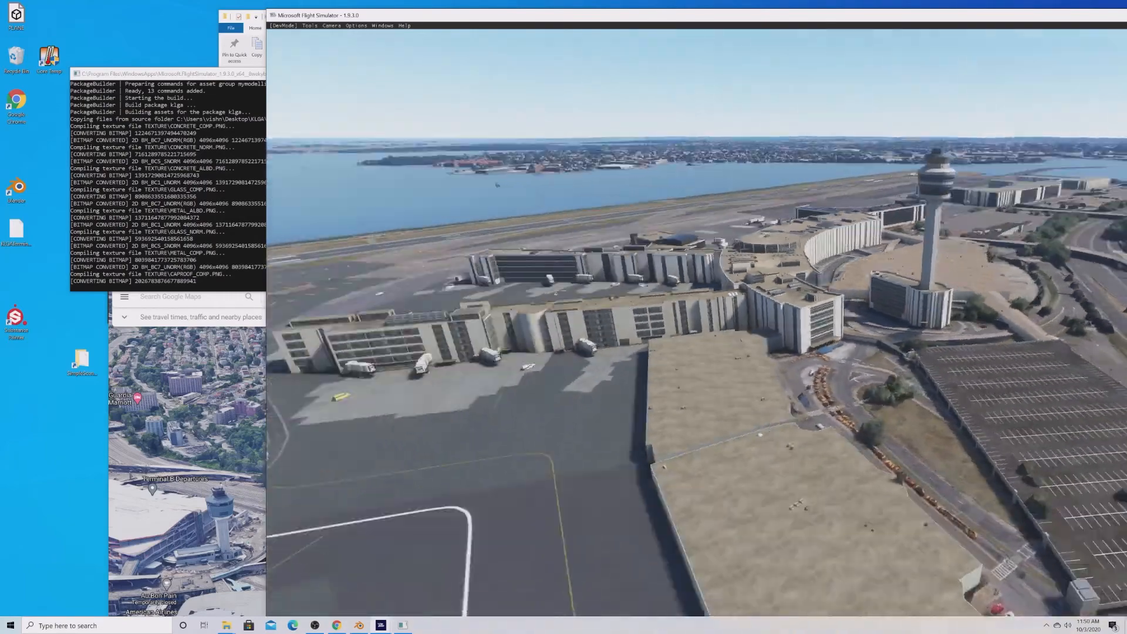
key("w")
key("d")
key("w")
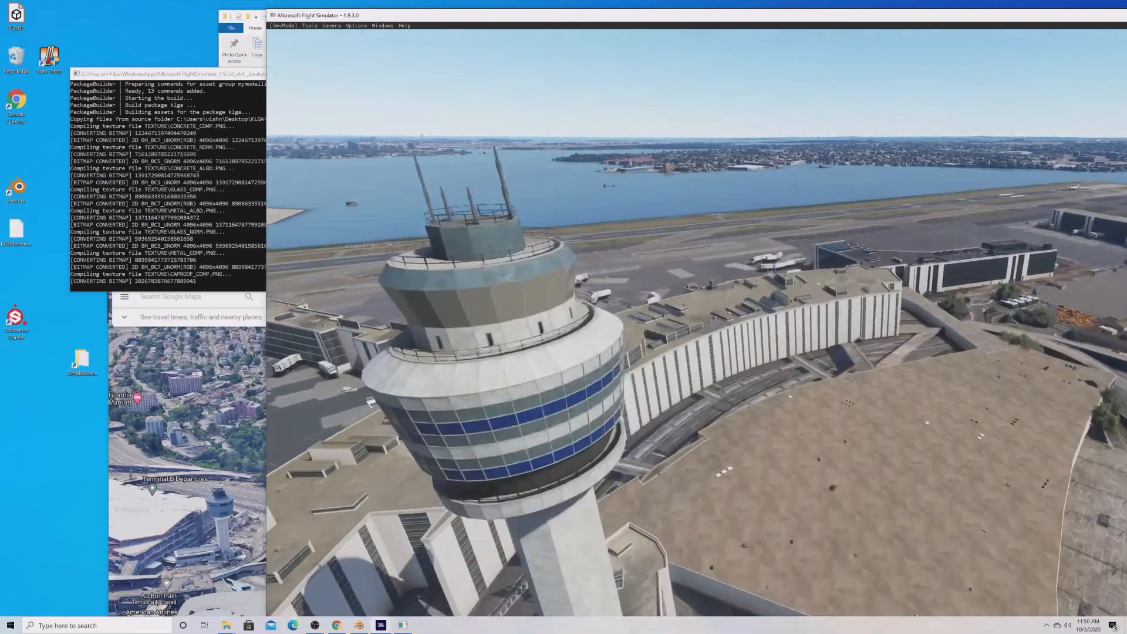
key("w")
key("s")
key("a")
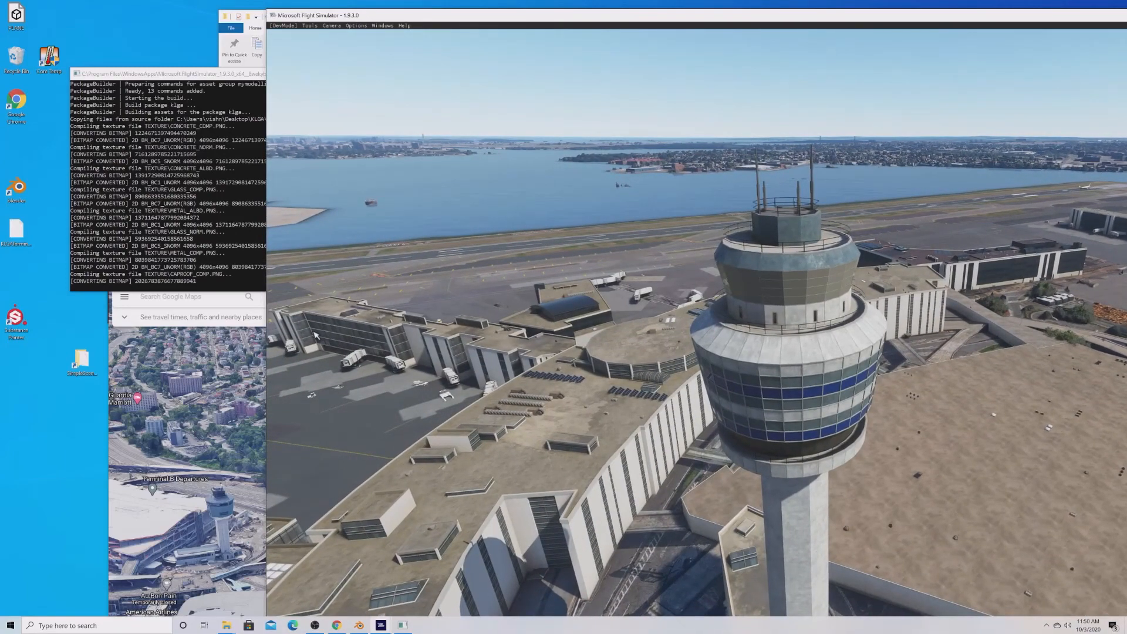
Bring the Google Maps window to the front, move it over the simulator and collapse the place details.
left_click(245, 351)
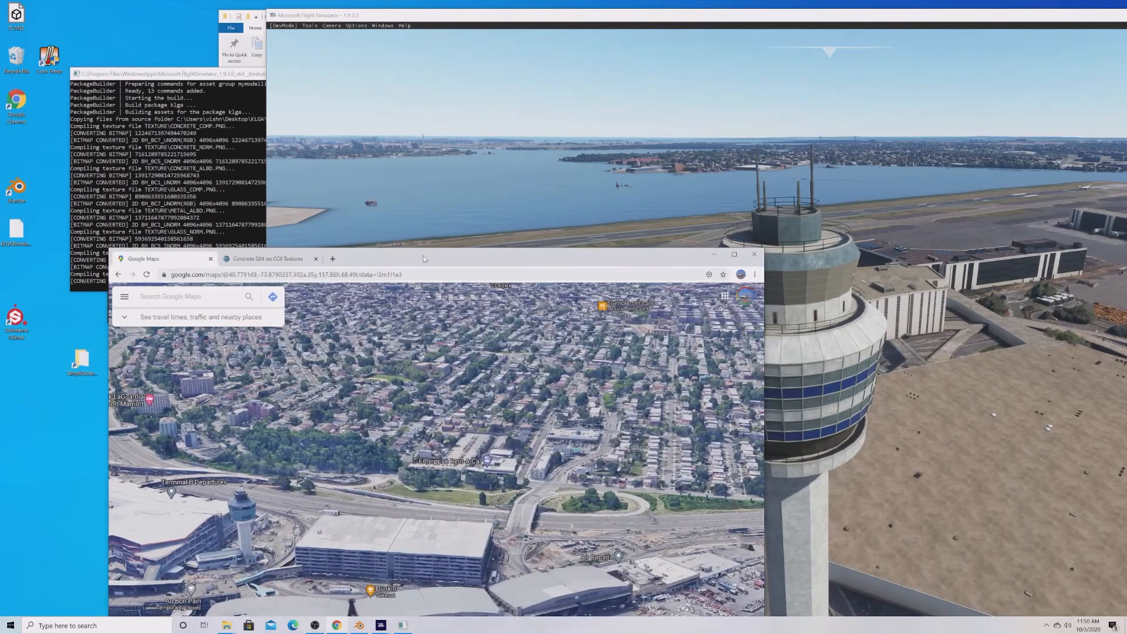
left_click_drag(425, 259, 479, 106)
type("a")
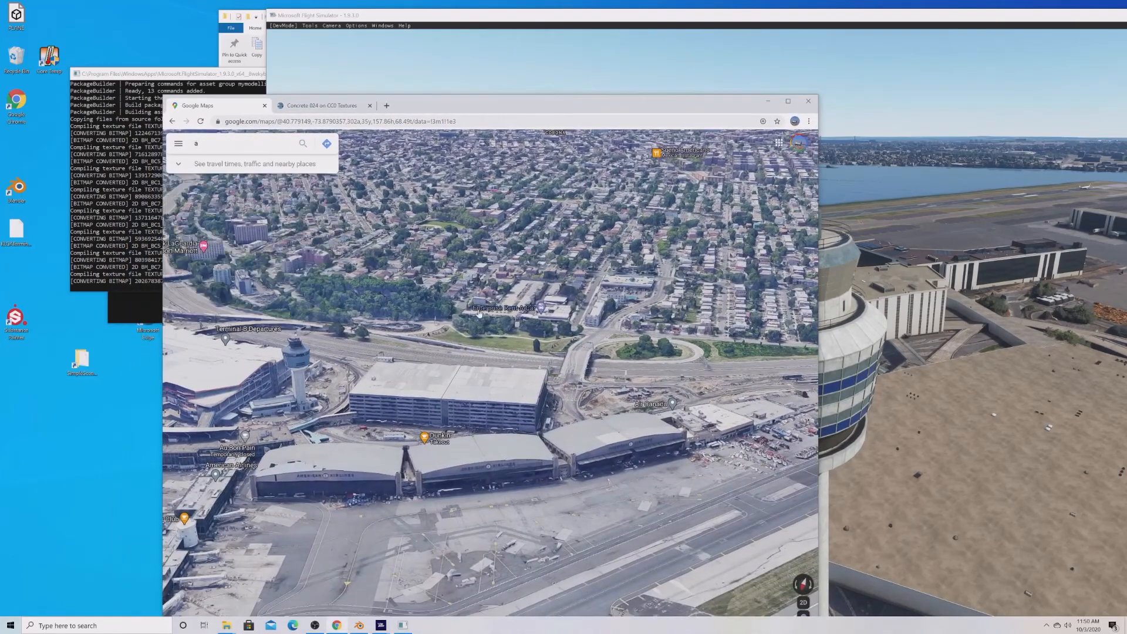
left_click(480, 313)
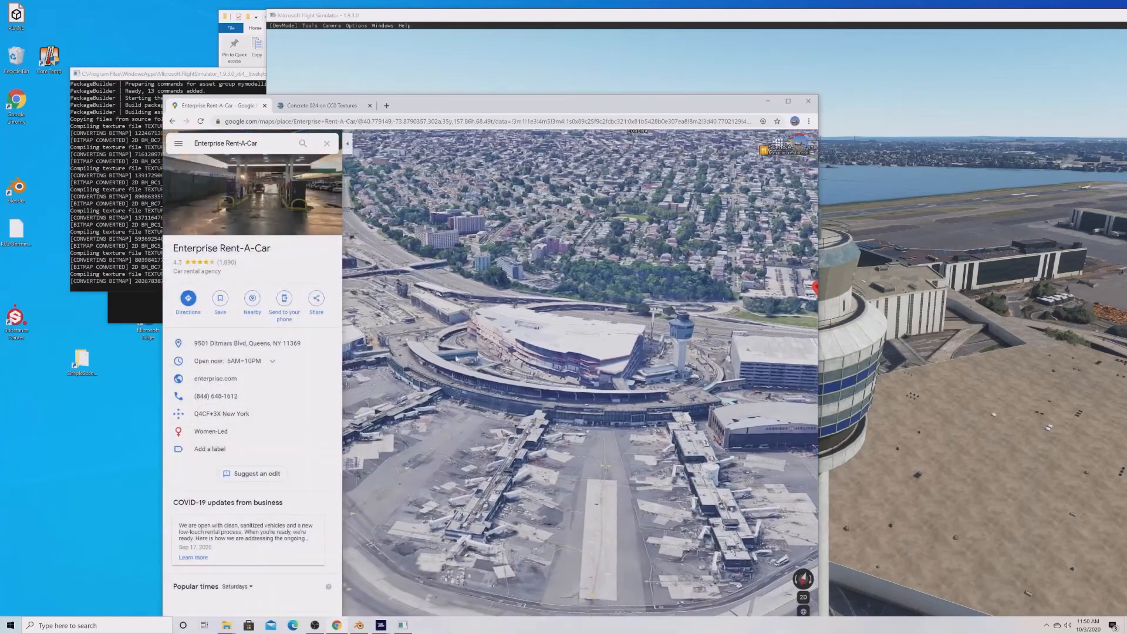
left_click(347, 143)
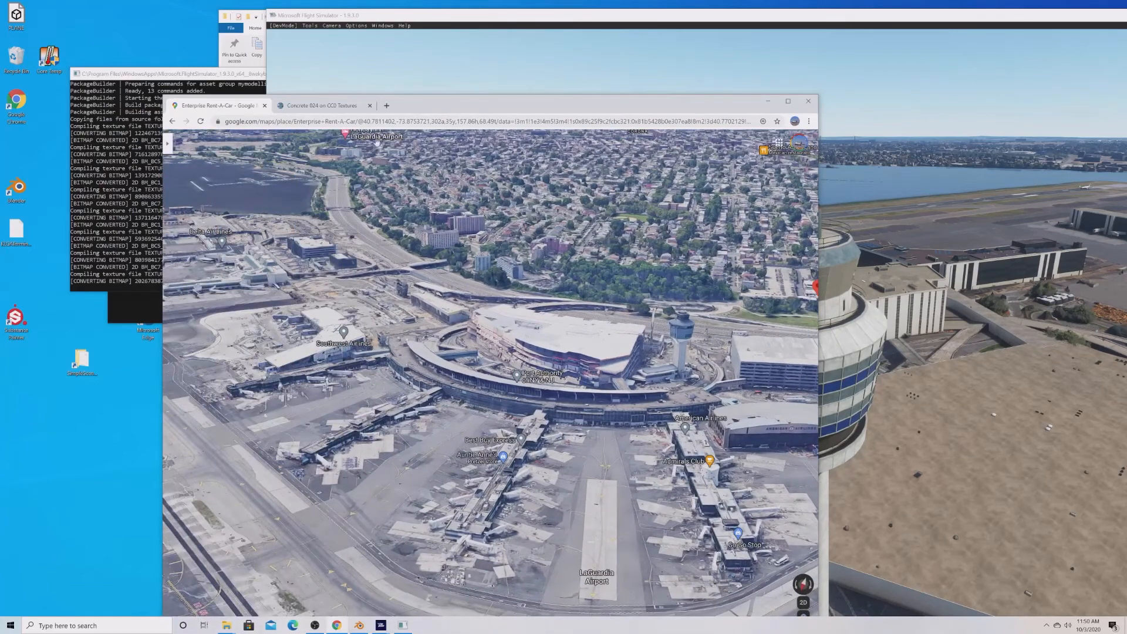
Examine the new white-roofed concourse beside Terminal B in the 3D map from several angles.
left_click_drag(347, 399, 385, 444, "ctrl")
left_click_drag(299, 471, 541, 378)
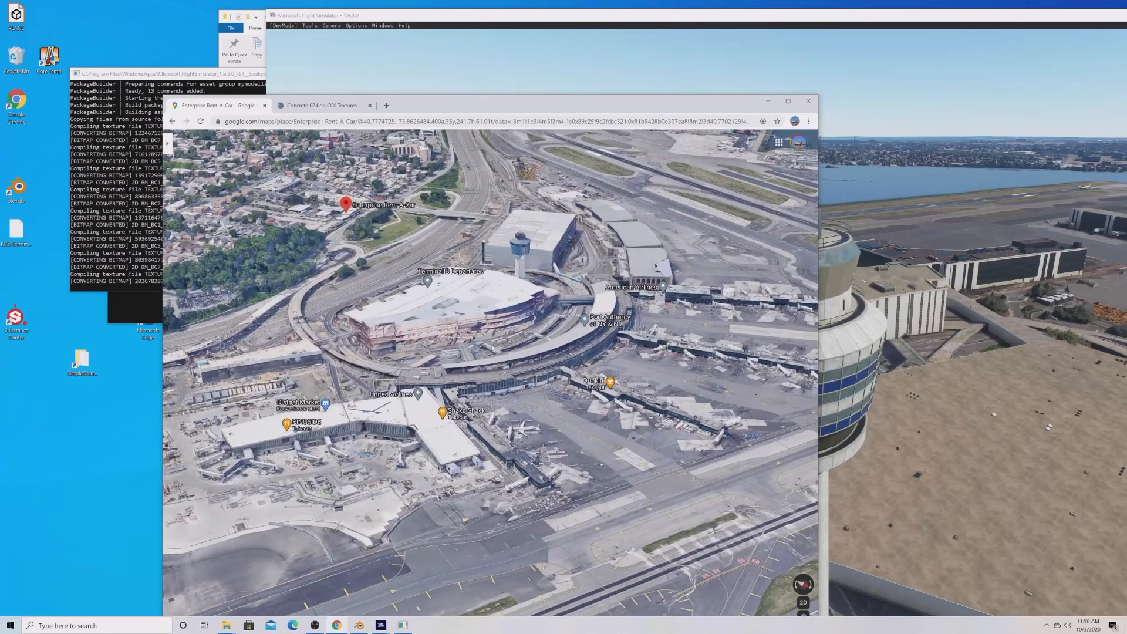
scroll(383, 411, "up", 3)
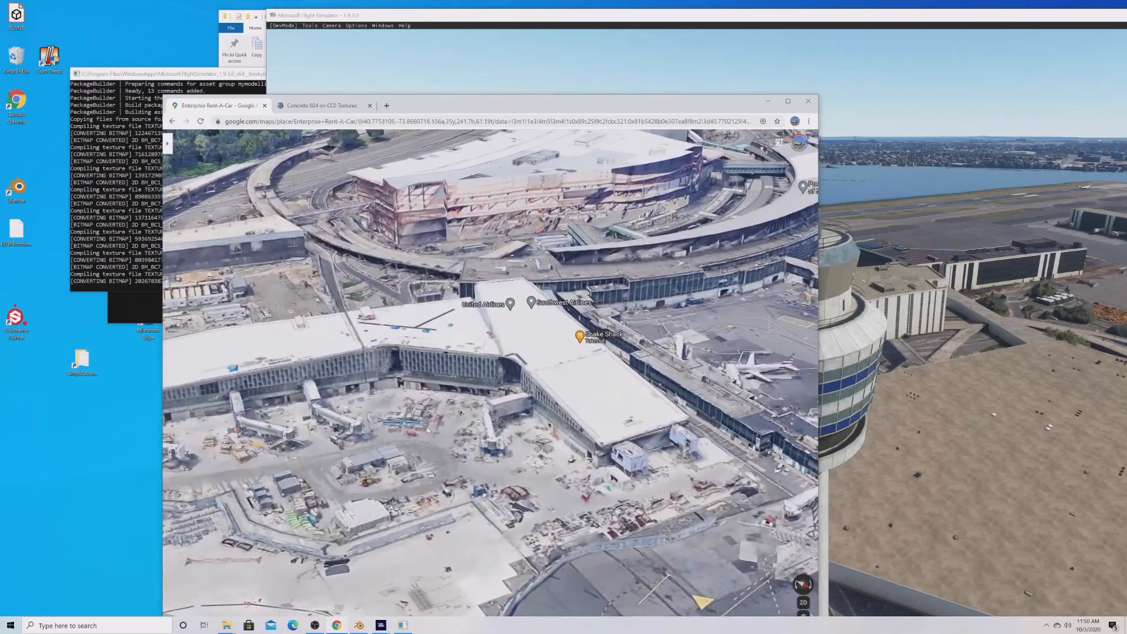
scroll(519, 430, "up", 2)
left_click_drag(520, 430, 617, 436, "ctrl")
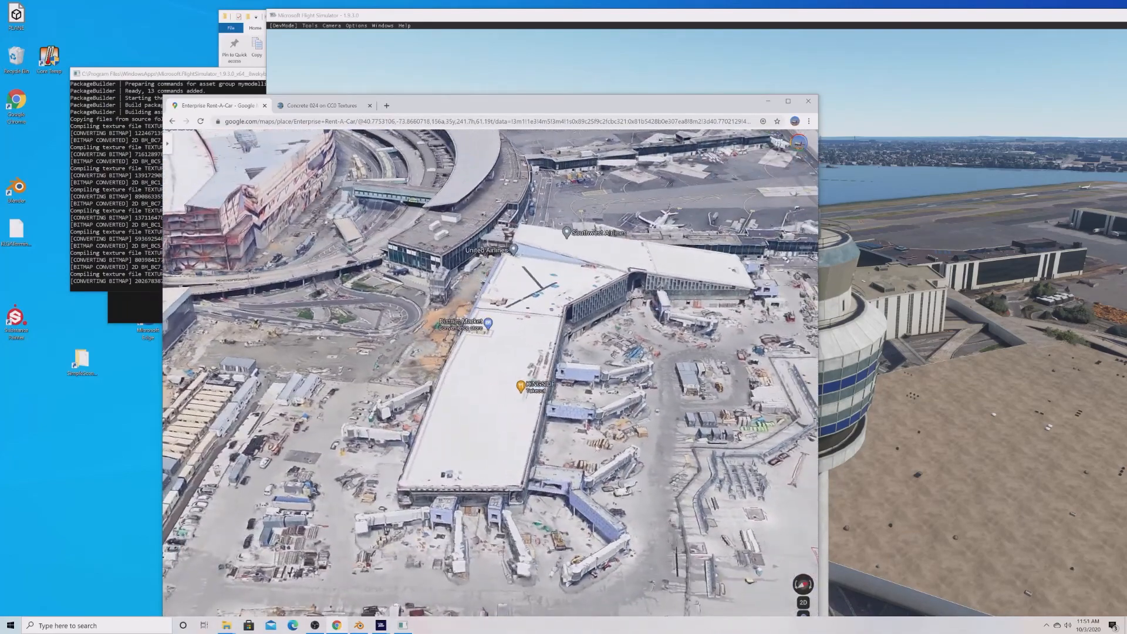
Check the package build console's final output and return to the concourse in the Google Maps window.
left_click(134, 220)
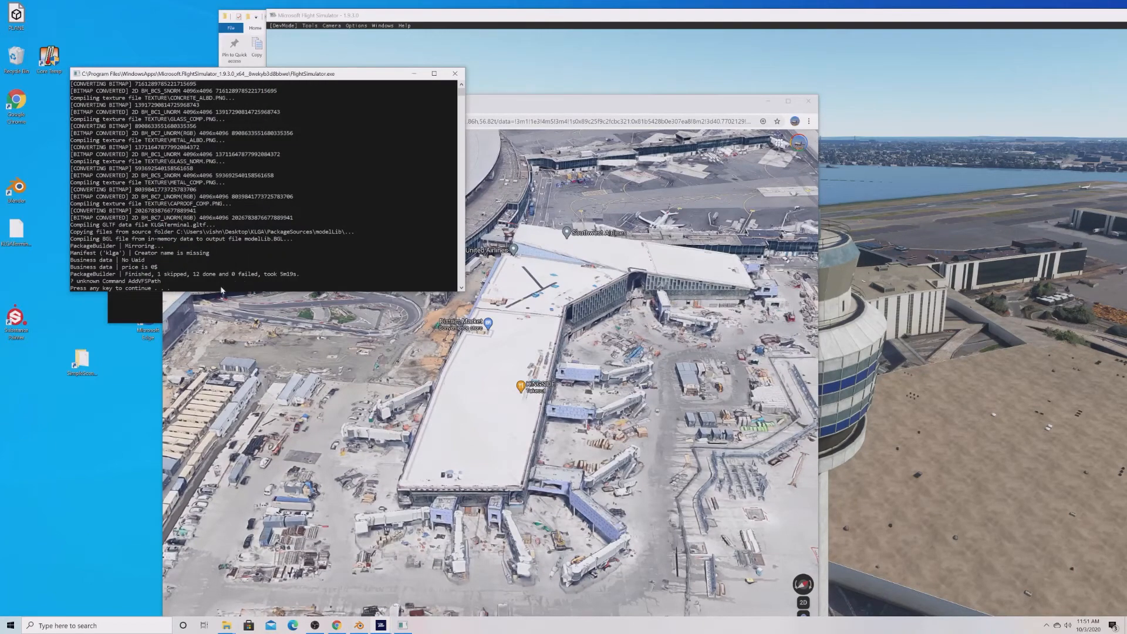
left_click(536, 417)
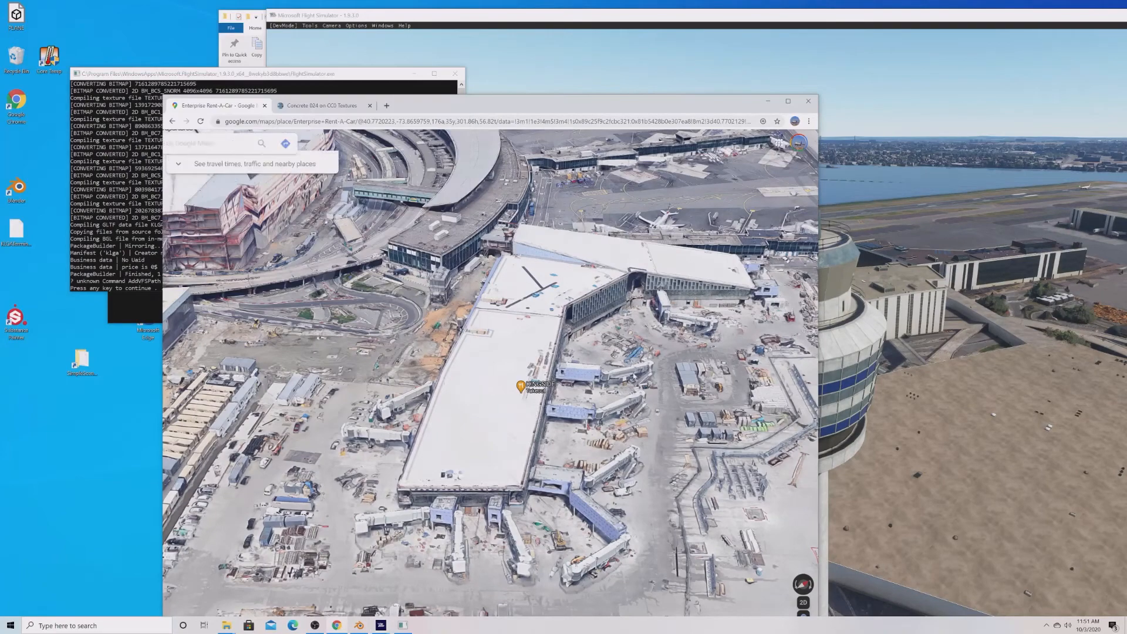
left_click_drag(658, 244, 665, 406)
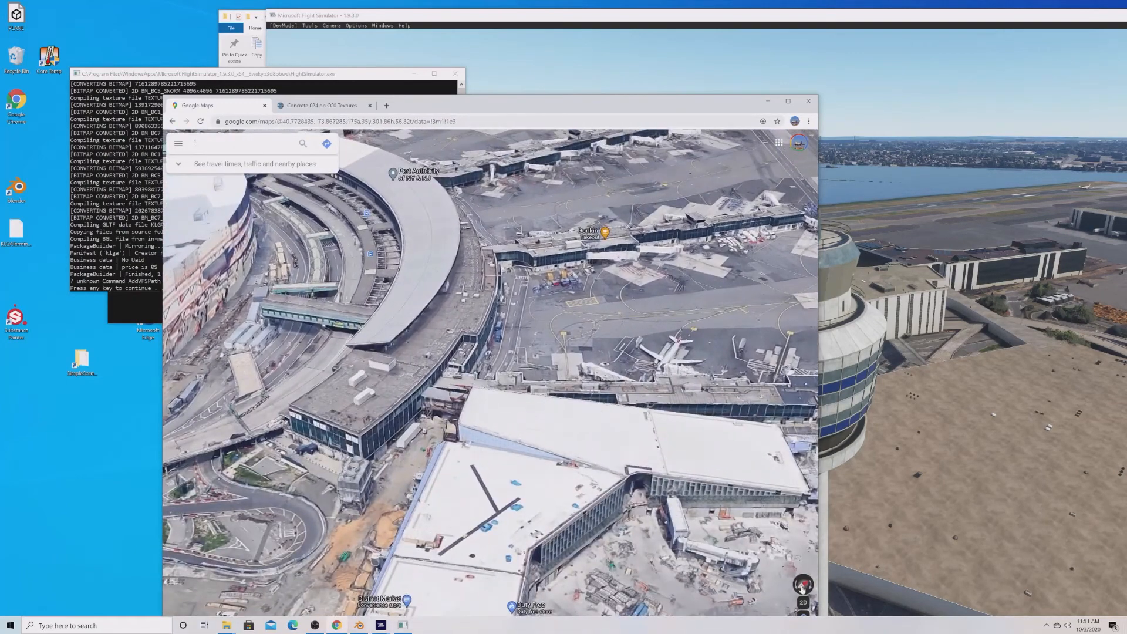
Compare the concourse layout in the 2D top-down map and the tilted 3D map.
left_click(803, 602)
scroll(670, 501, "down", 3)
left_click_drag(669, 497, 766, 559, "ctrl")
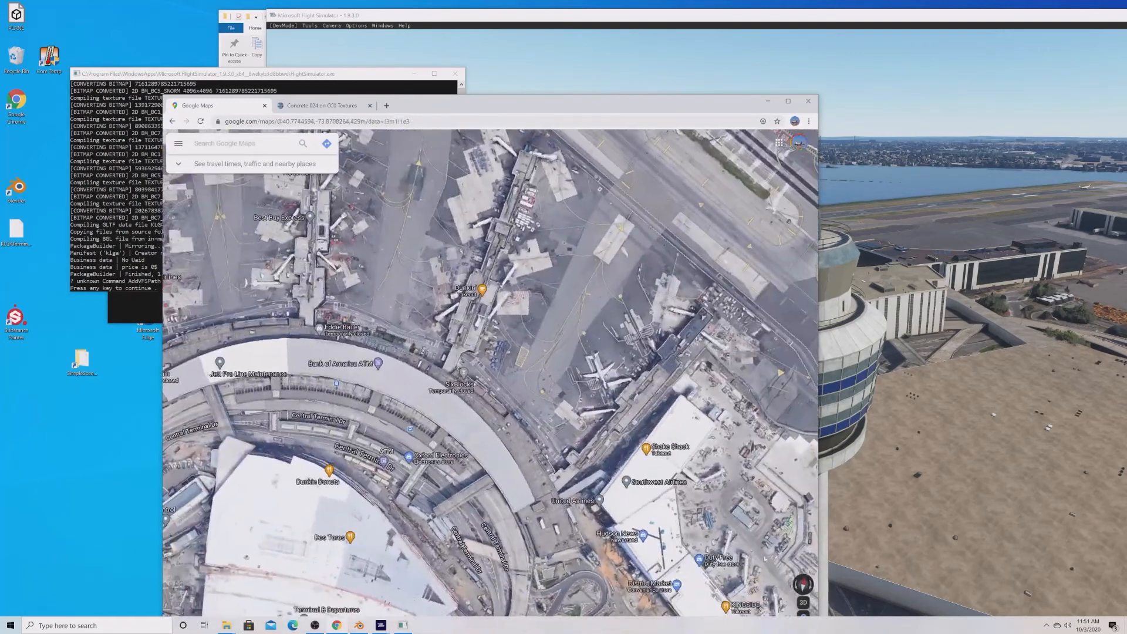
left_click(800, 585)
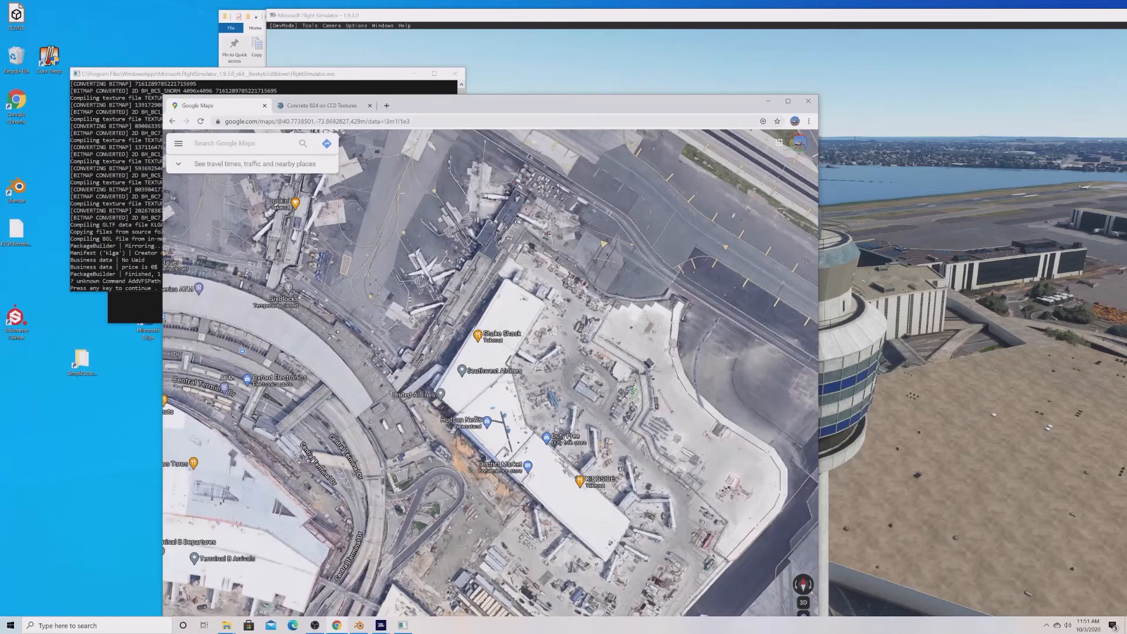
left_click_drag(561, 471, 531, 367, "ctrl")
scroll(587, 406, "up", 5)
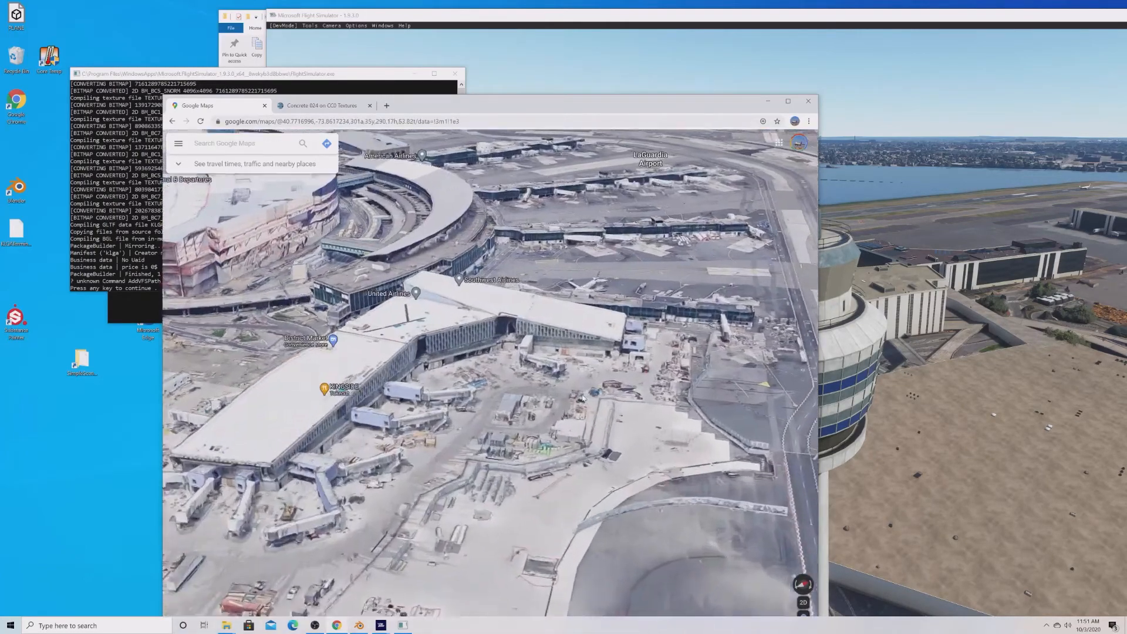
Examine the neighbouring terminal with the blue glass roofs in the 3D map from different sides.
scroll(467, 308, "down", 3)
scroll(468, 307, "down", 3)
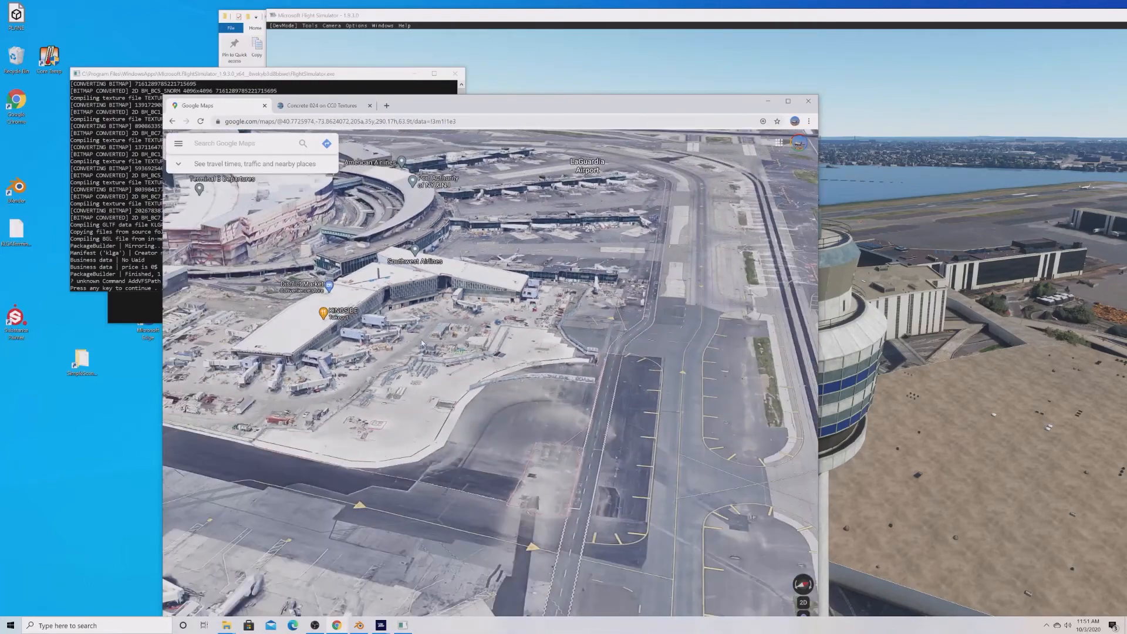
left_click_drag(468, 308, 630, 206)
scroll(603, 358, "up", 5)
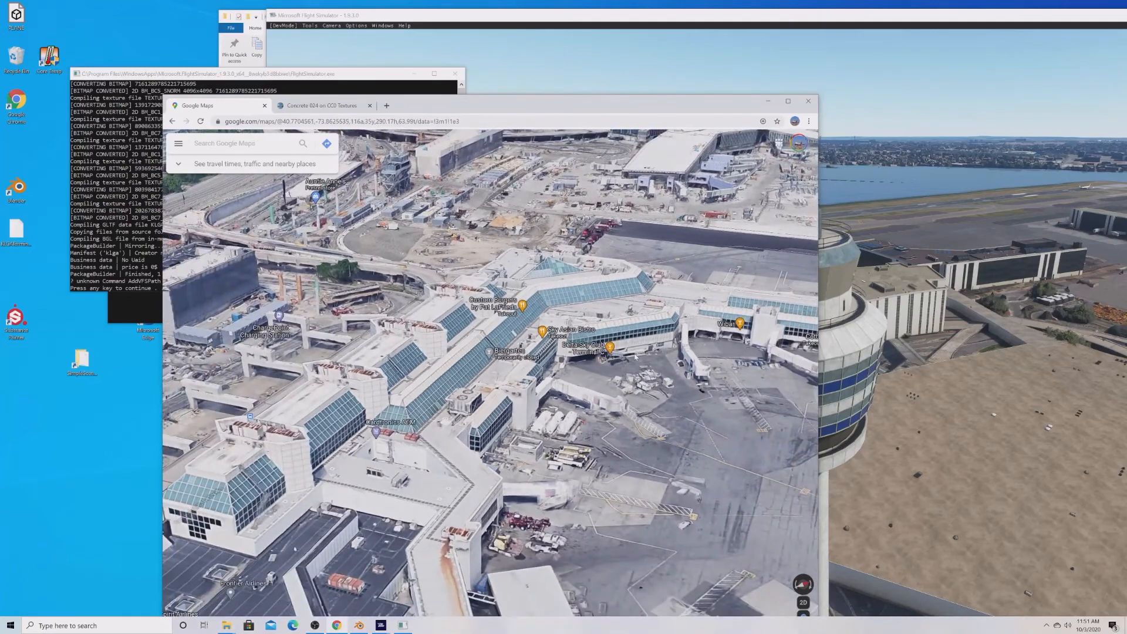
left_click_drag(635, 355, 633, 338)
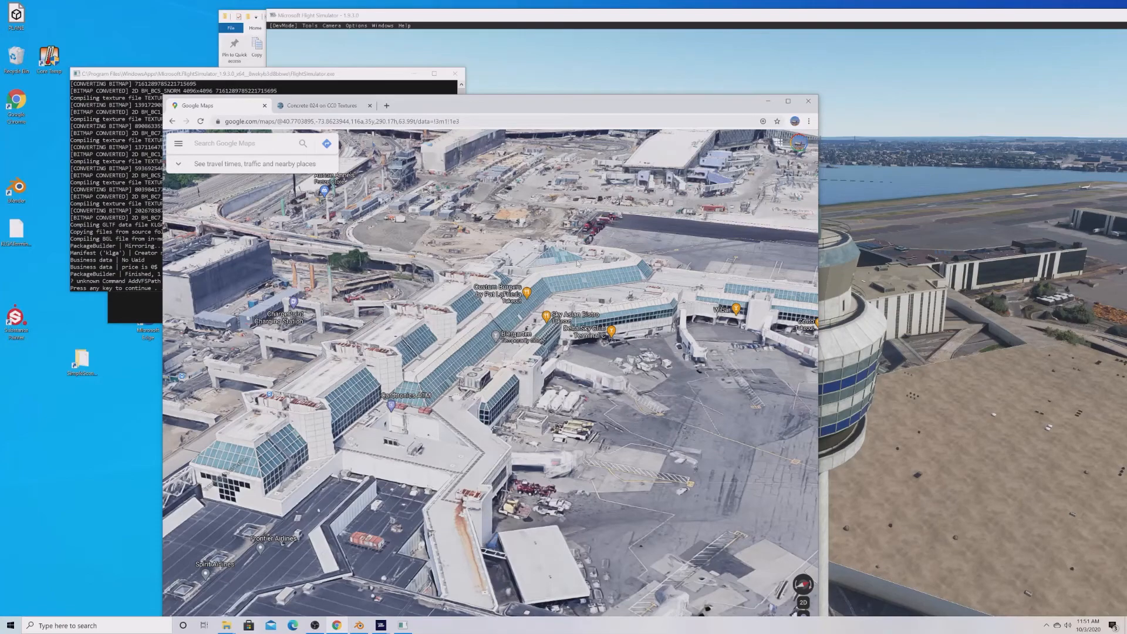
left_click_drag(568, 347, 492, 400)
left_click_drag(599, 462, 573, 369, "ctrl")
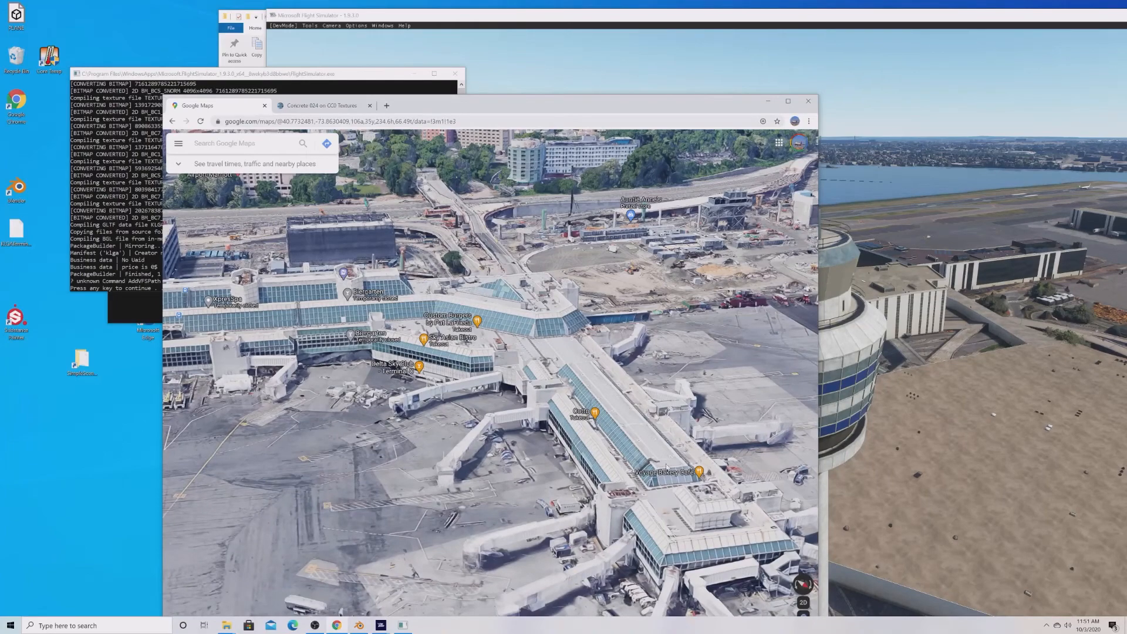
Survey the 3D map from the glass-roofed terminal back across the new concourse to Terminal B.
left_click_drag(680, 393, 365, 452)
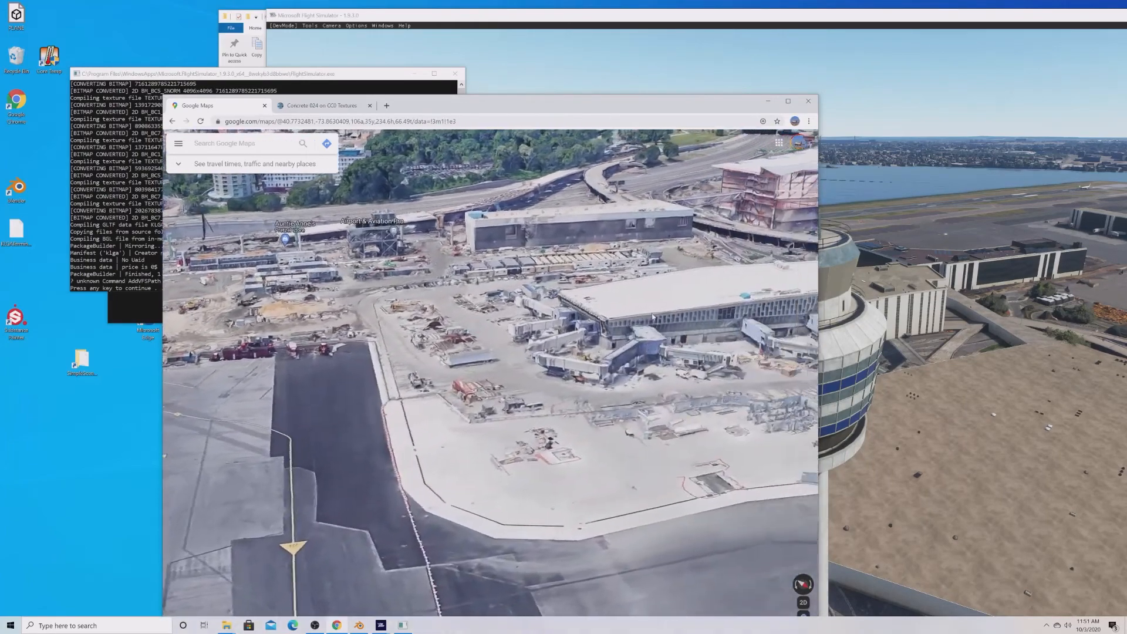
left_click_drag(676, 329, 446, 364)
left_click_drag(705, 294, 469, 341)
scroll(646, 319, "down", 4)
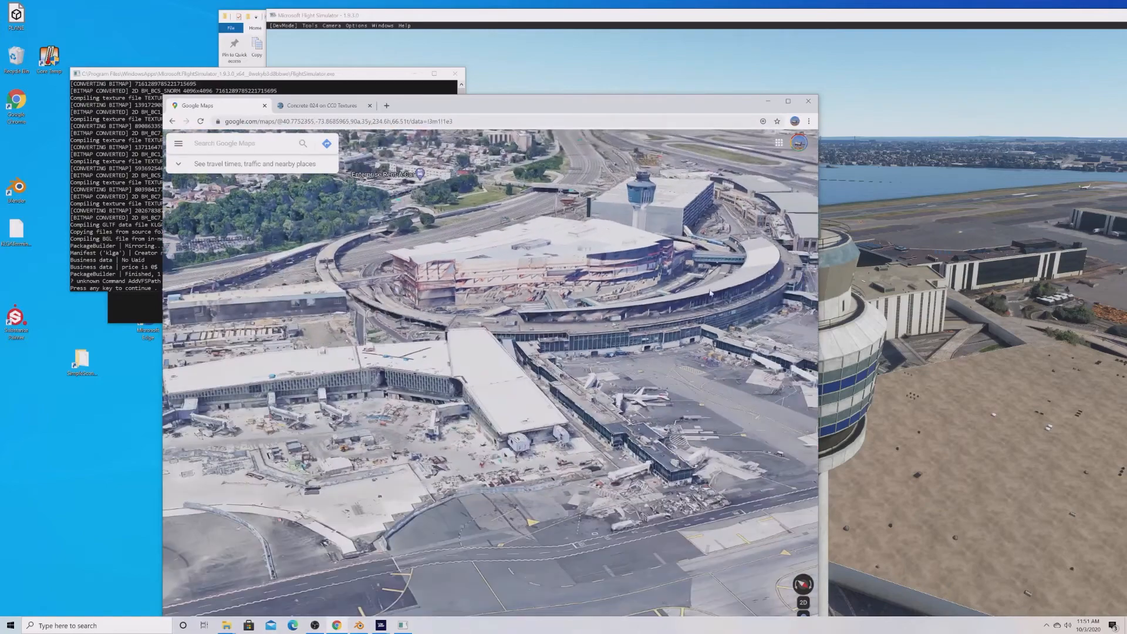
left_click_drag(716, 276, 499, 341)
left_click_drag(704, 252, 411, 328)
Switch to Microsoft Flight Simulator and open the KLGA project file from the KLGA folder on the Desktop.
left_click(295, 35)
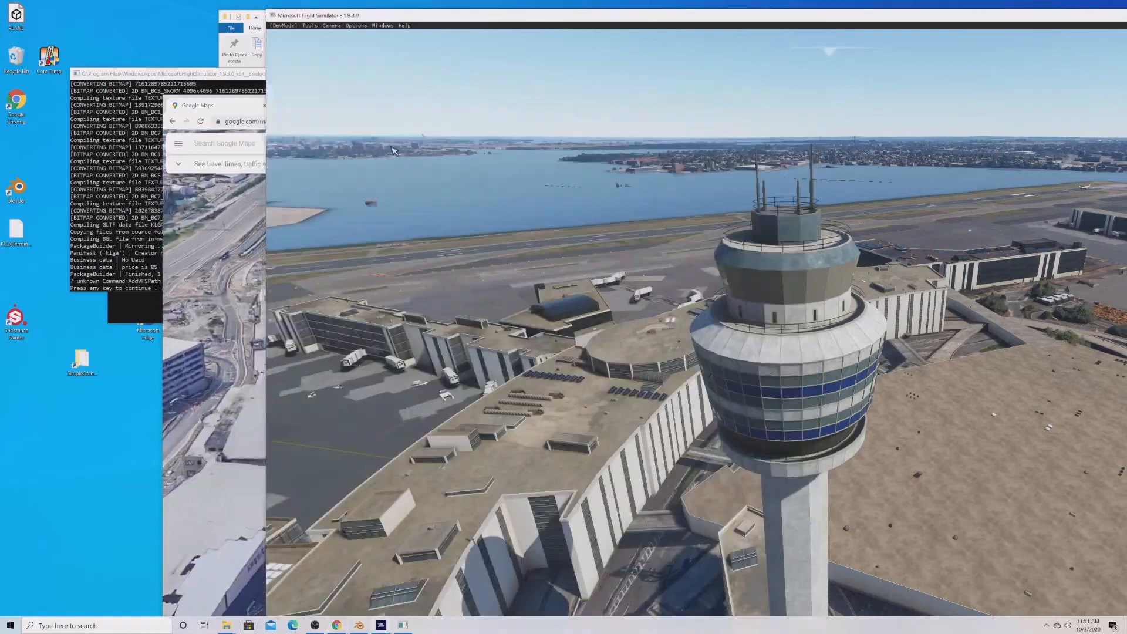
left_click(283, 26)
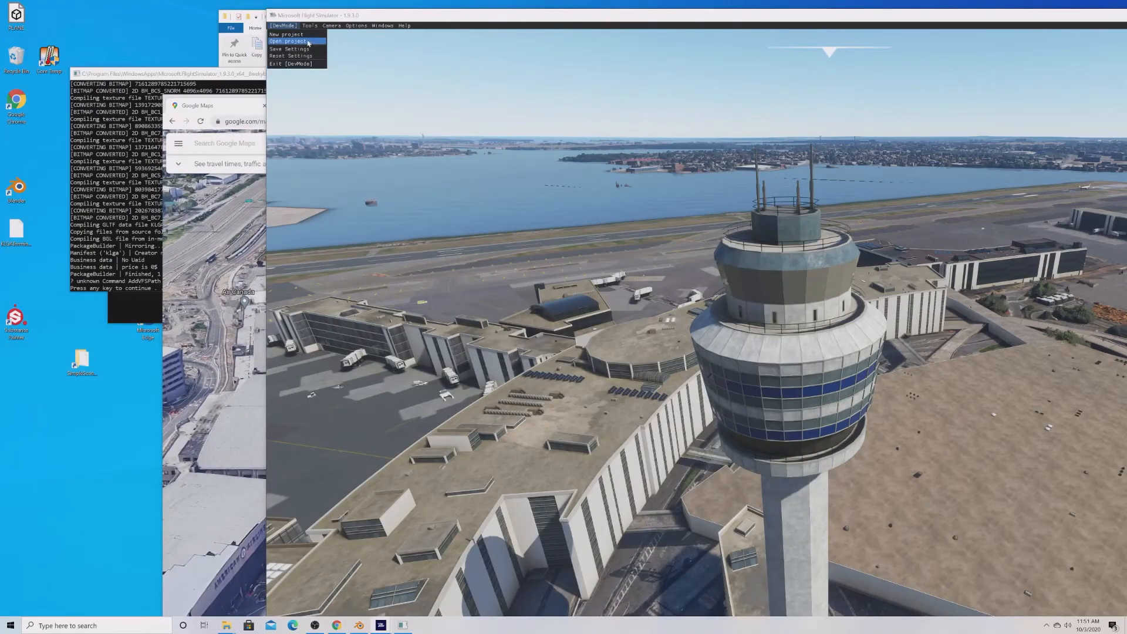
left_click(308, 43)
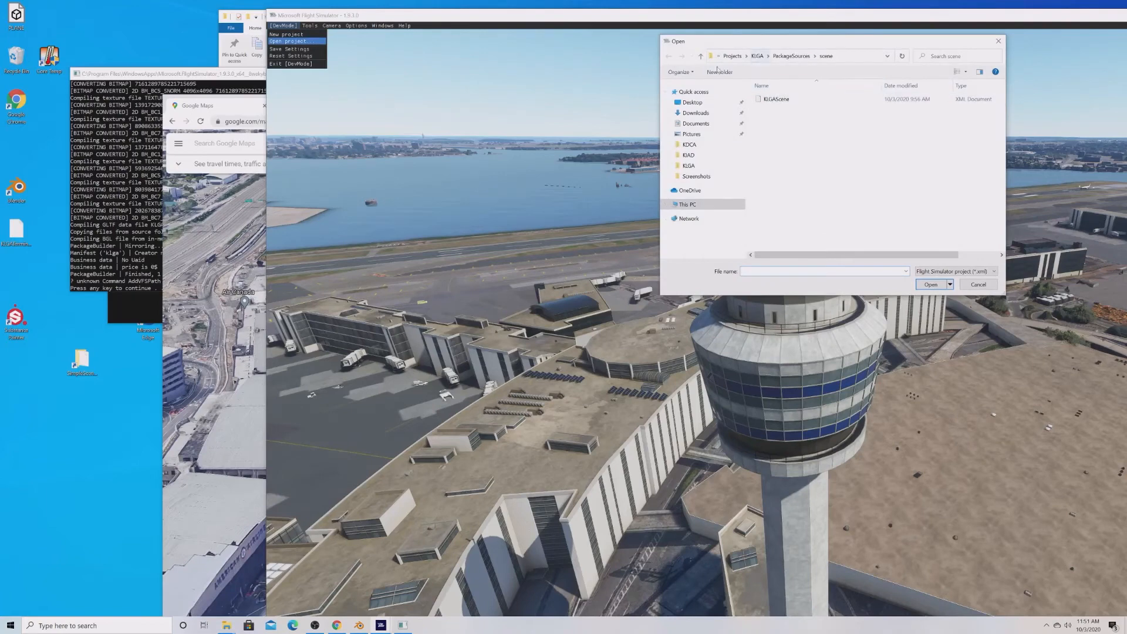
left_click(713, 104)
double_click(823, 120)
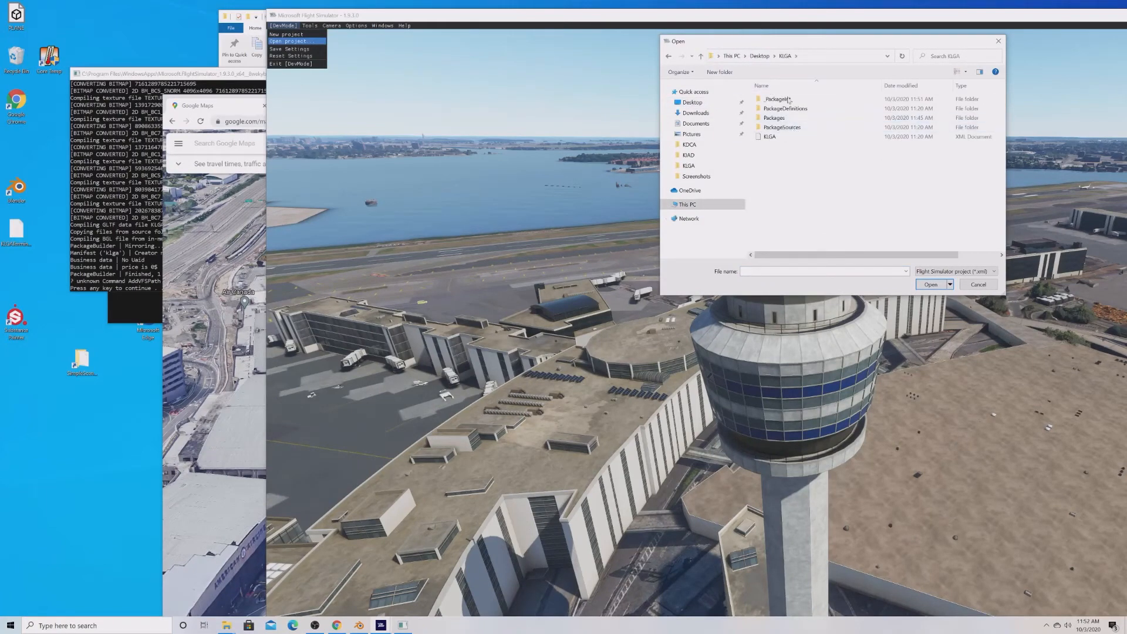
double_click(782, 140)
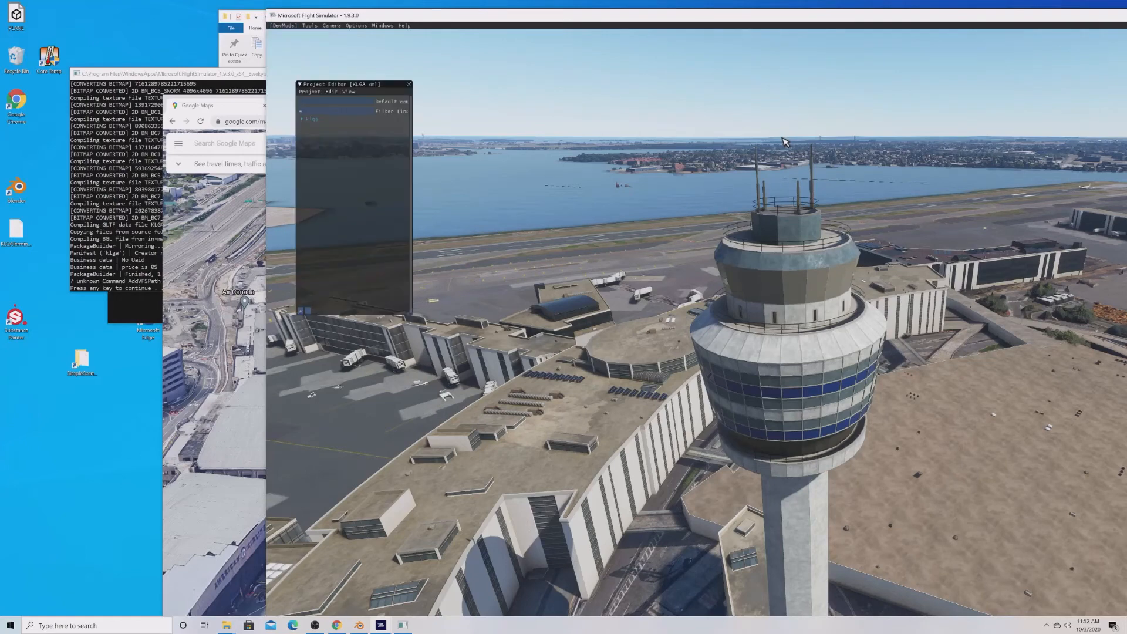
Select myscene in the klga package, show its Inspector in the maximized window, and load it in the scenery editor.
left_click(302, 118)
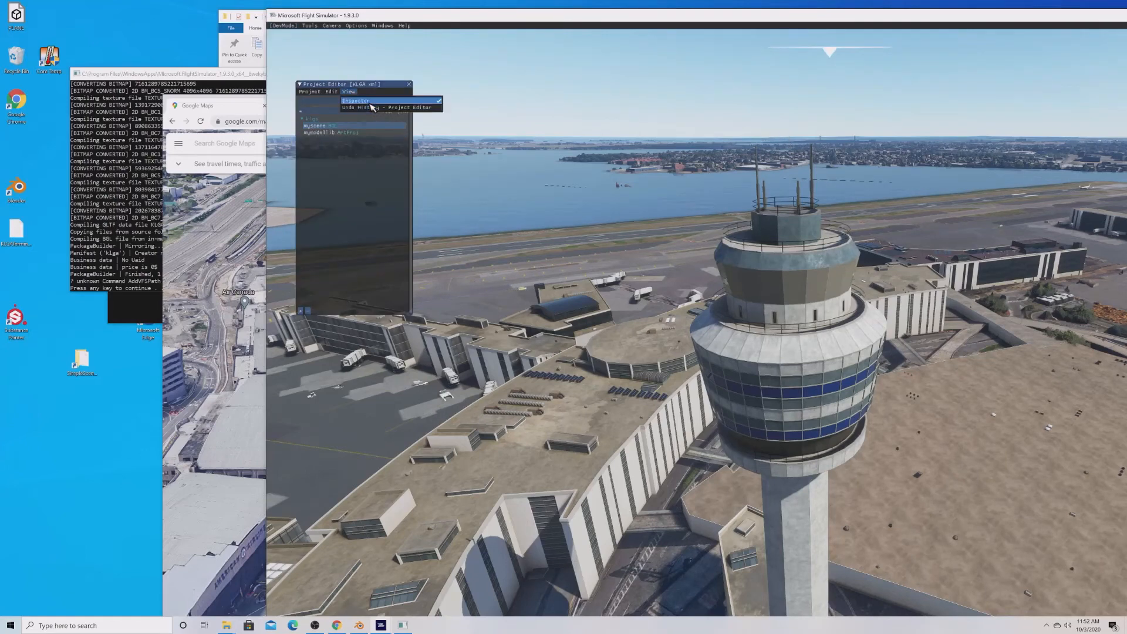
left_click(370, 102)
left_click(346, 92)
left_click(362, 101)
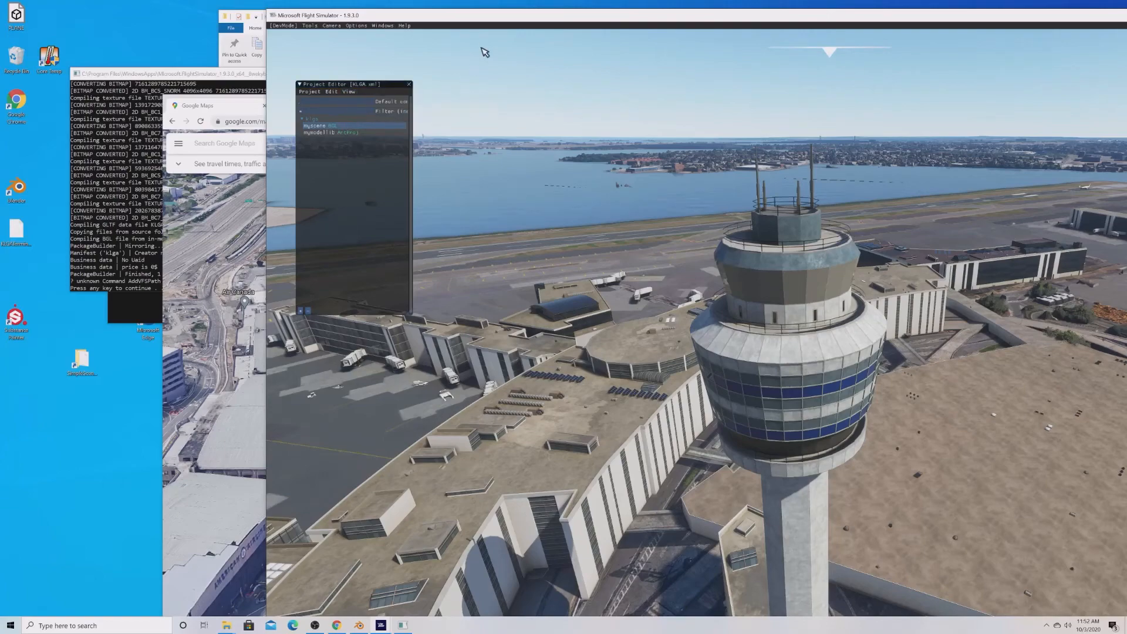
double_click(484, 18)
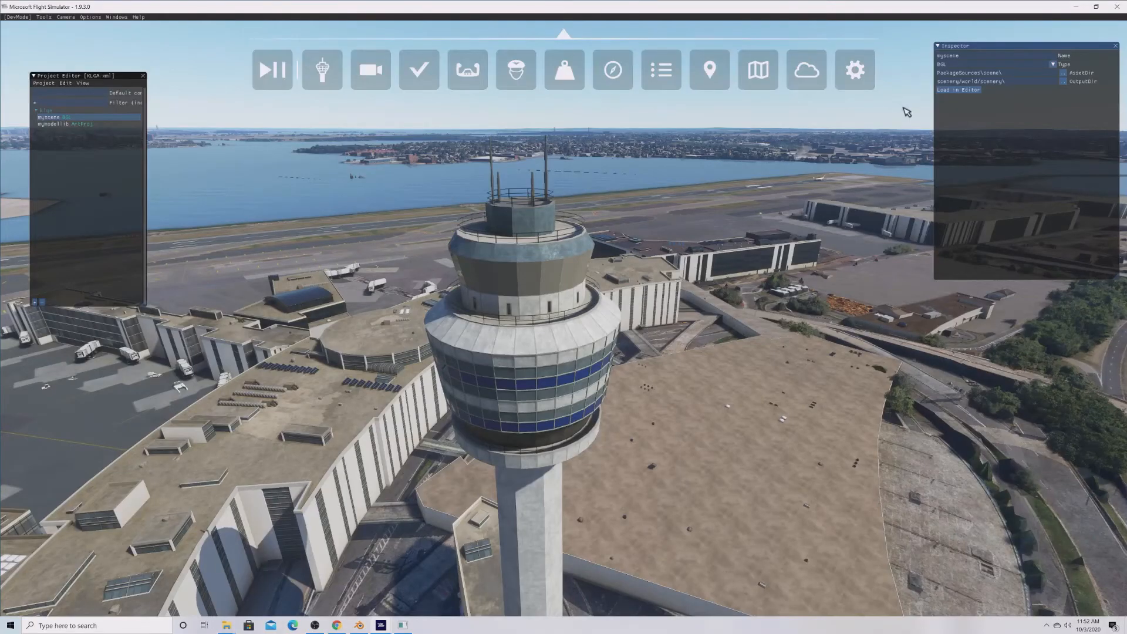
left_click(961, 91)
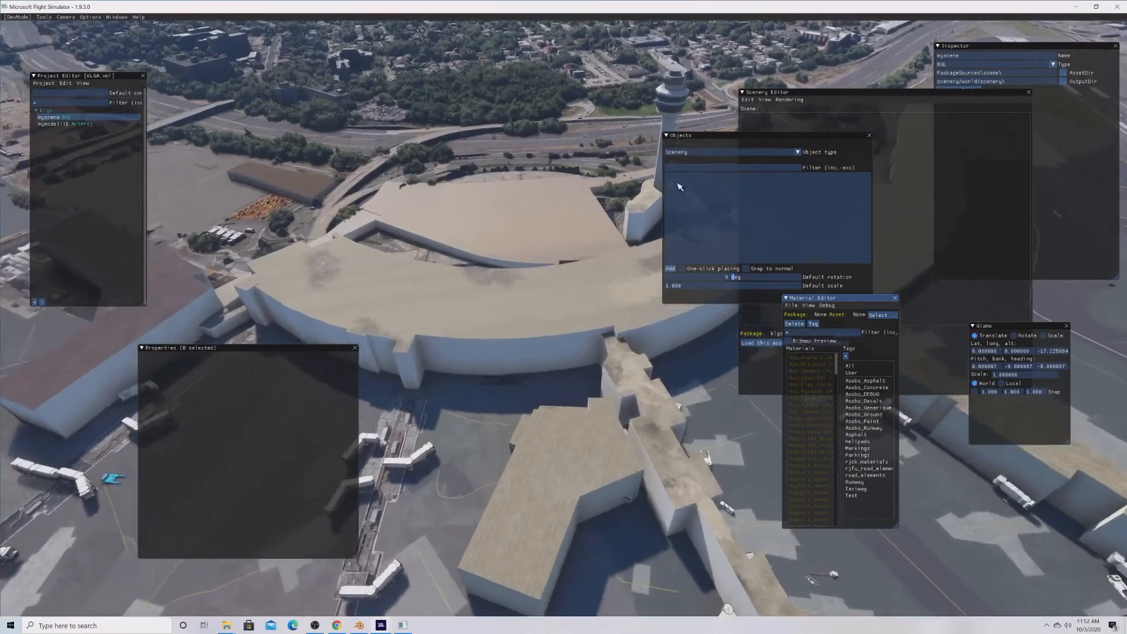
Add a Rectangle over the terminal area, scale it to about 831 wide and long, and set it to exclude buildings instead of terraforming.
left_click(699, 152)
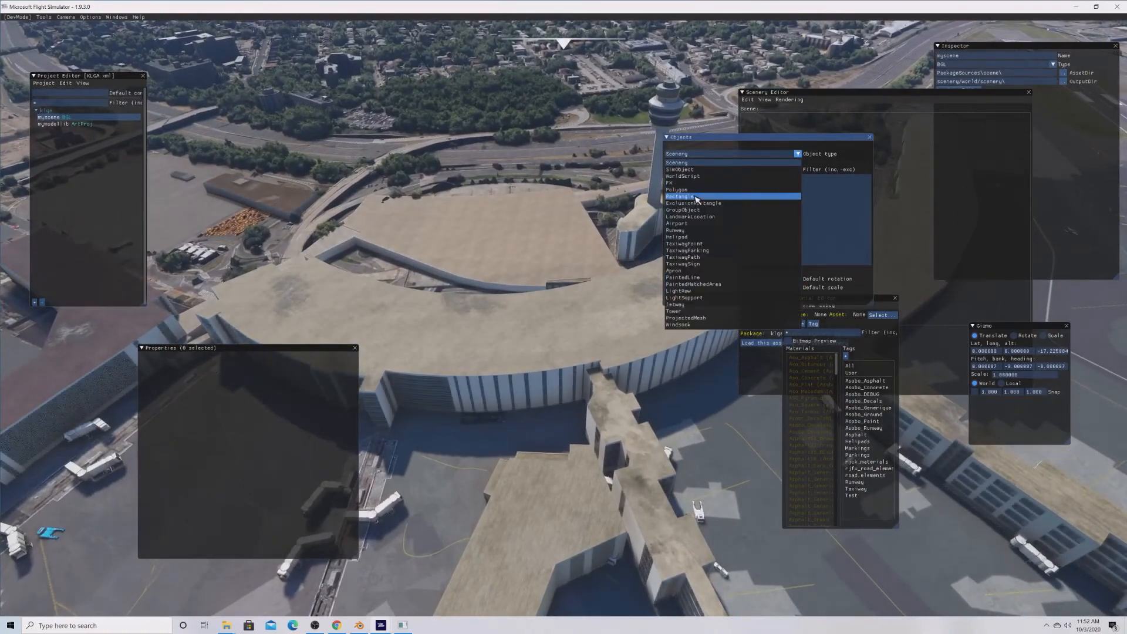
left_click(681, 197)
left_click(670, 270)
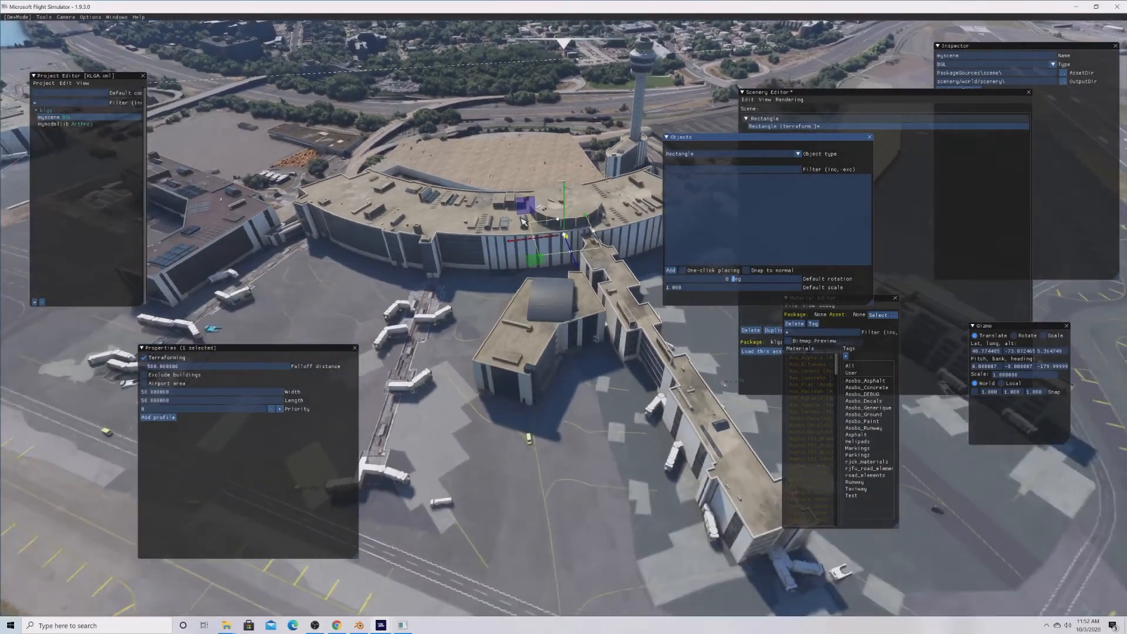
key("s")
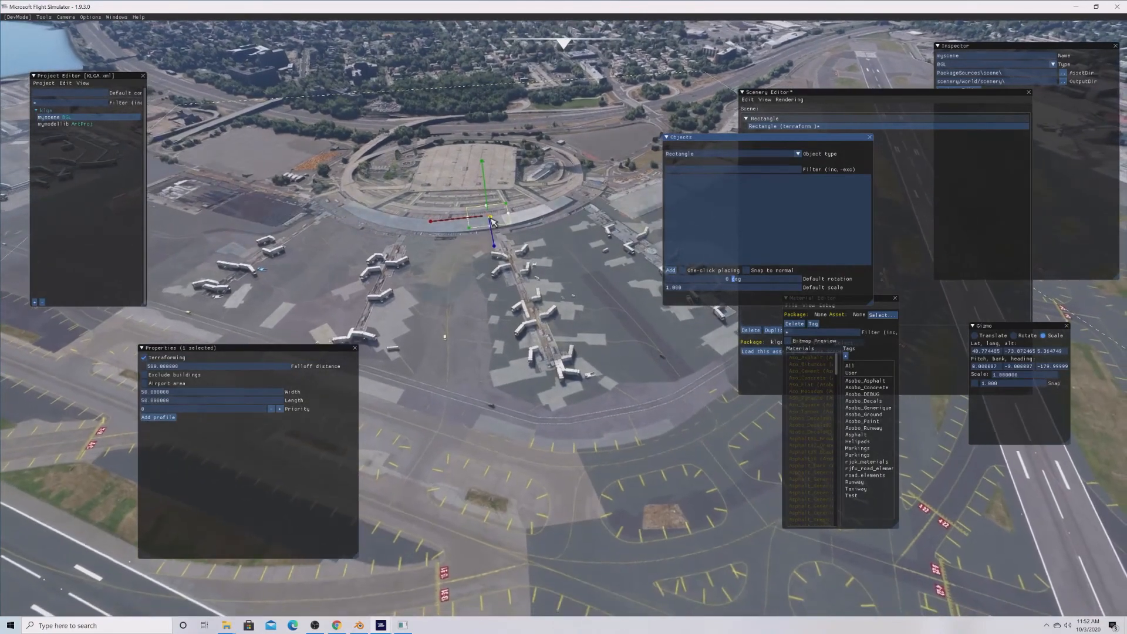
left_click_drag(492, 221, 568, 234)
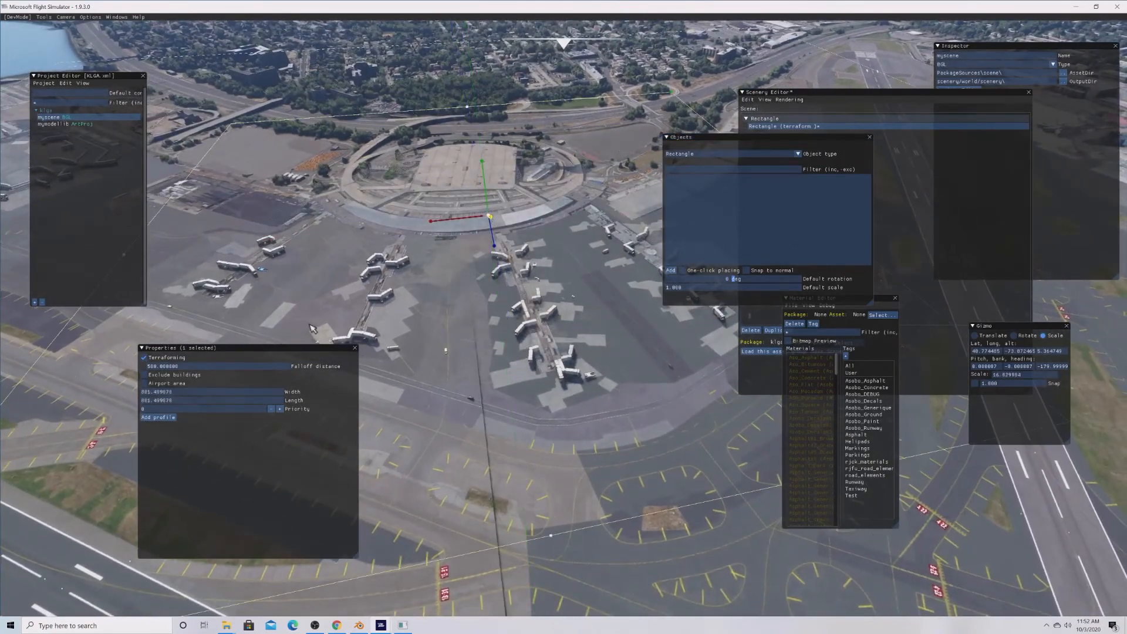
key("w")
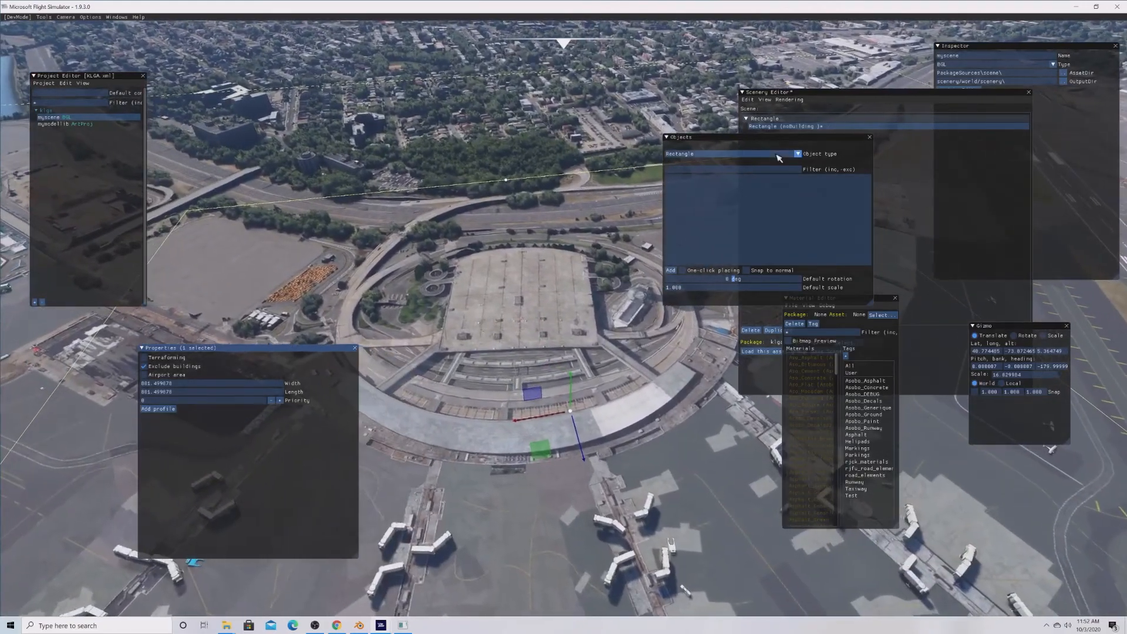
Filter the Scenery objects by KLGA and add KLGATerminal to the scene near the old terminal's curved footprint.
left_click(781, 154)
left_click(762, 185)
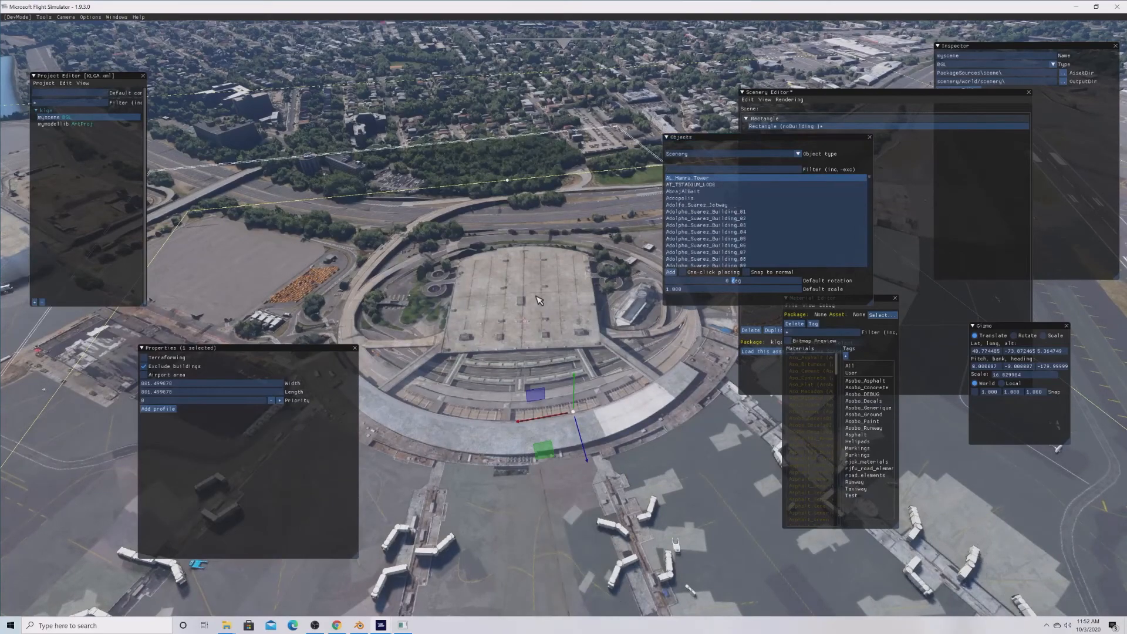
key("w")
key("d")
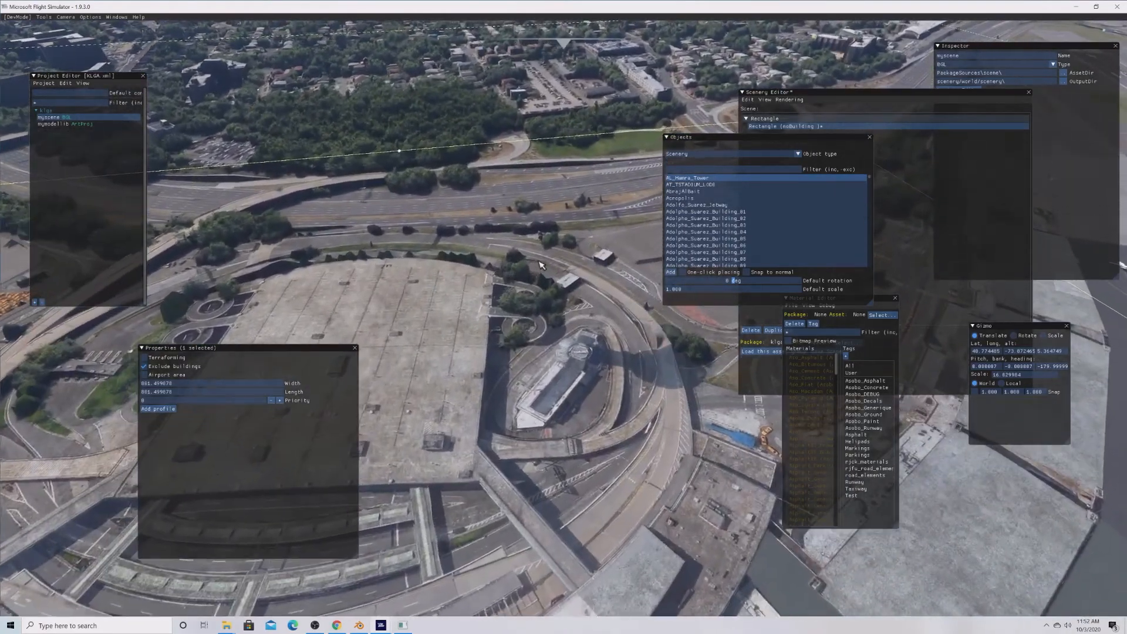
key("s")
key("a")
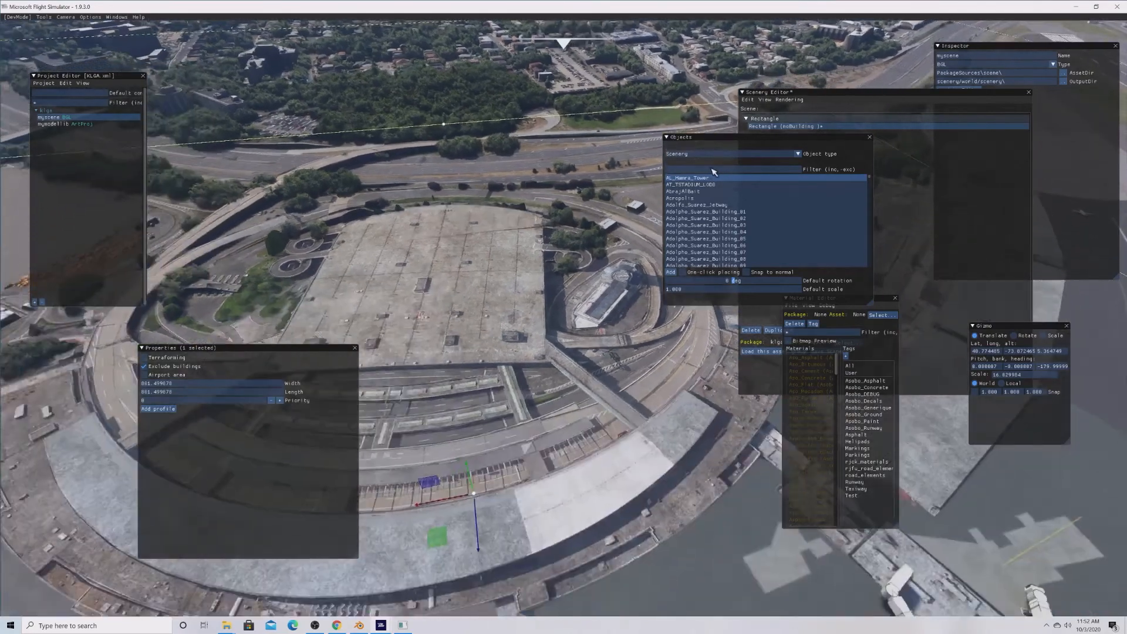
left_click(712, 170)
type("KLGA")
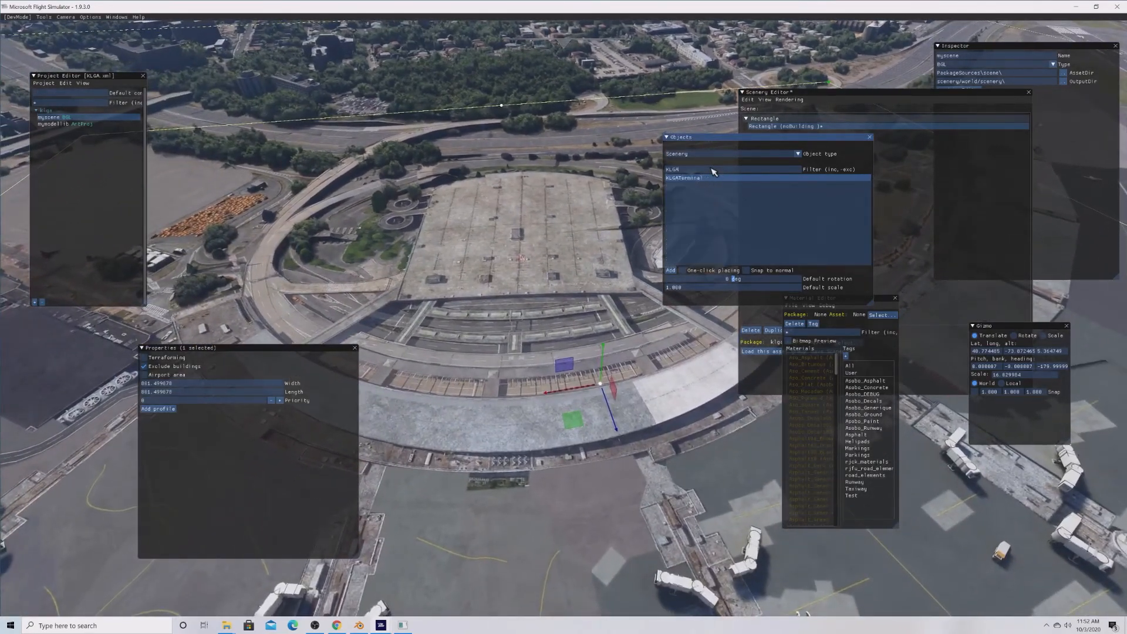
left_click(670, 271)
Examine the placed KLGATerminal model from the apron, the runway side and the landside to judge its position.
key("s")
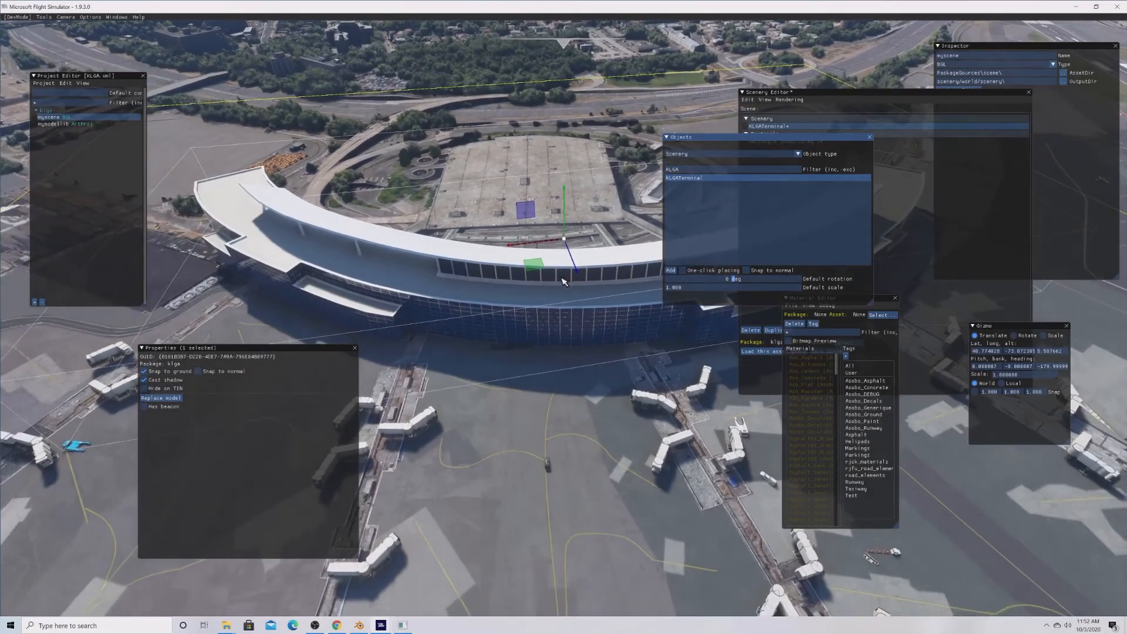
key("s")
key("d")
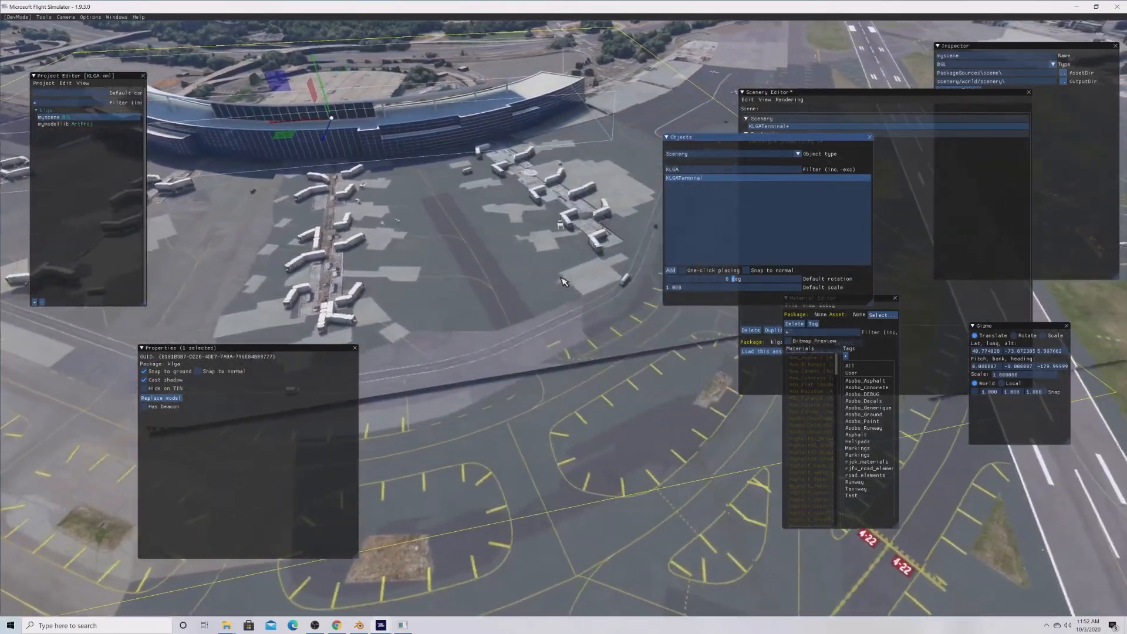
key("a")
key("a")
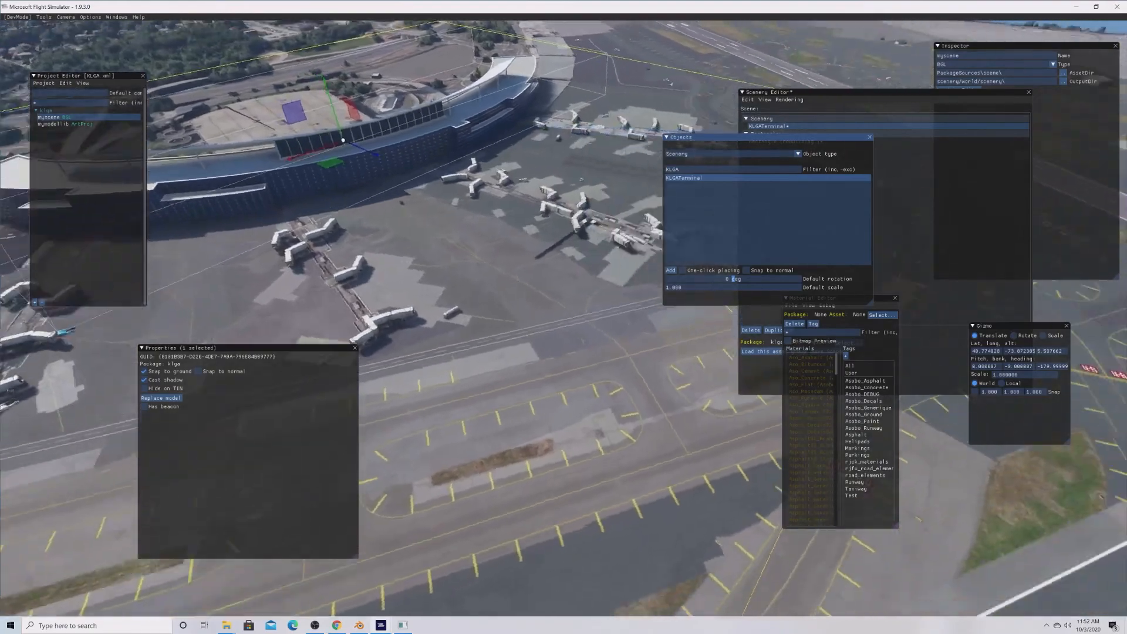
key("d")
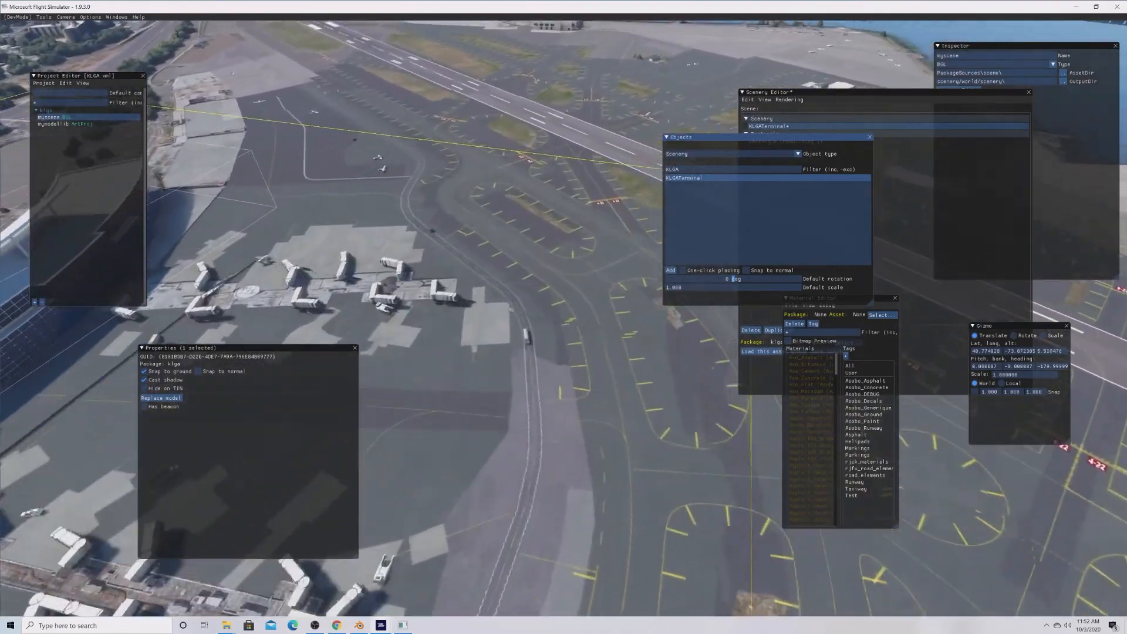
key("s")
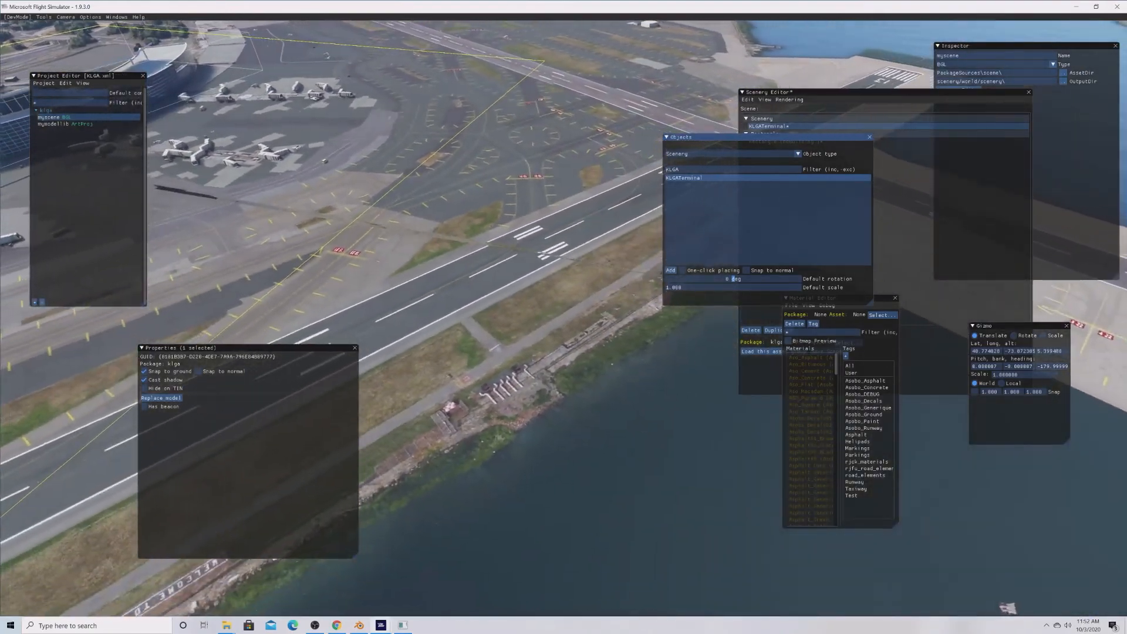
key("a")
key("w")
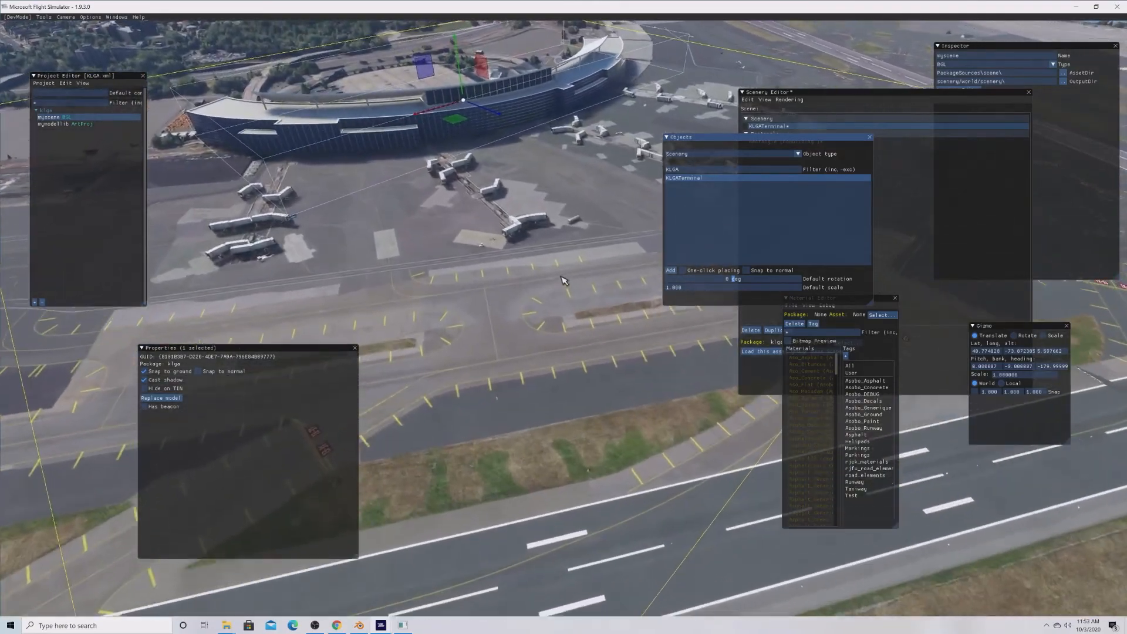
key("w")
key("d")
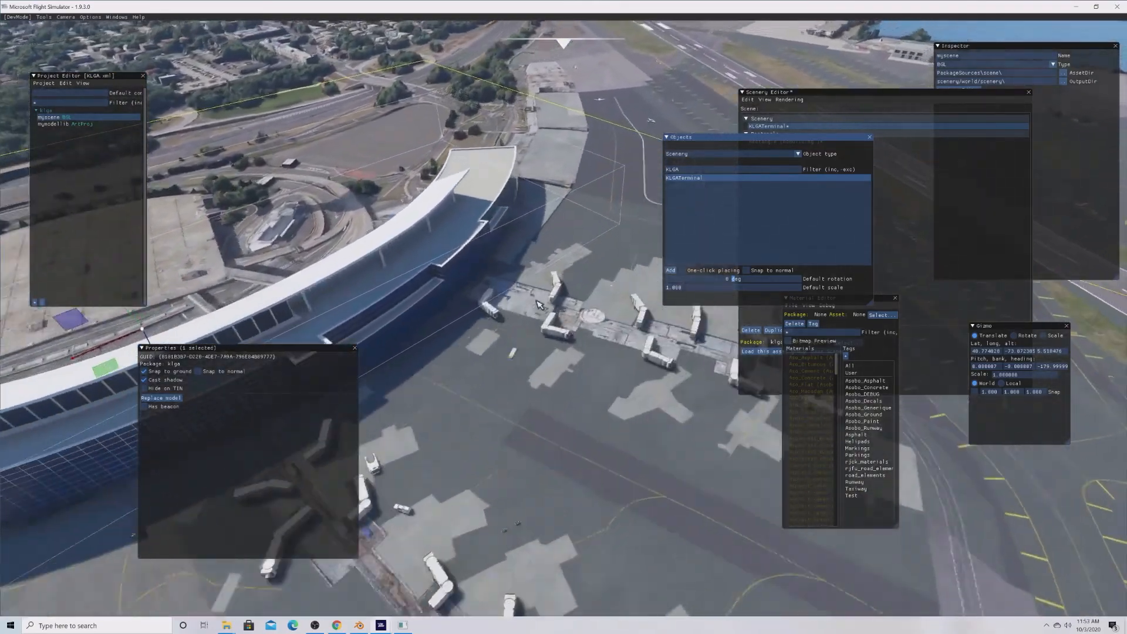
key("d")
key("KP_4")
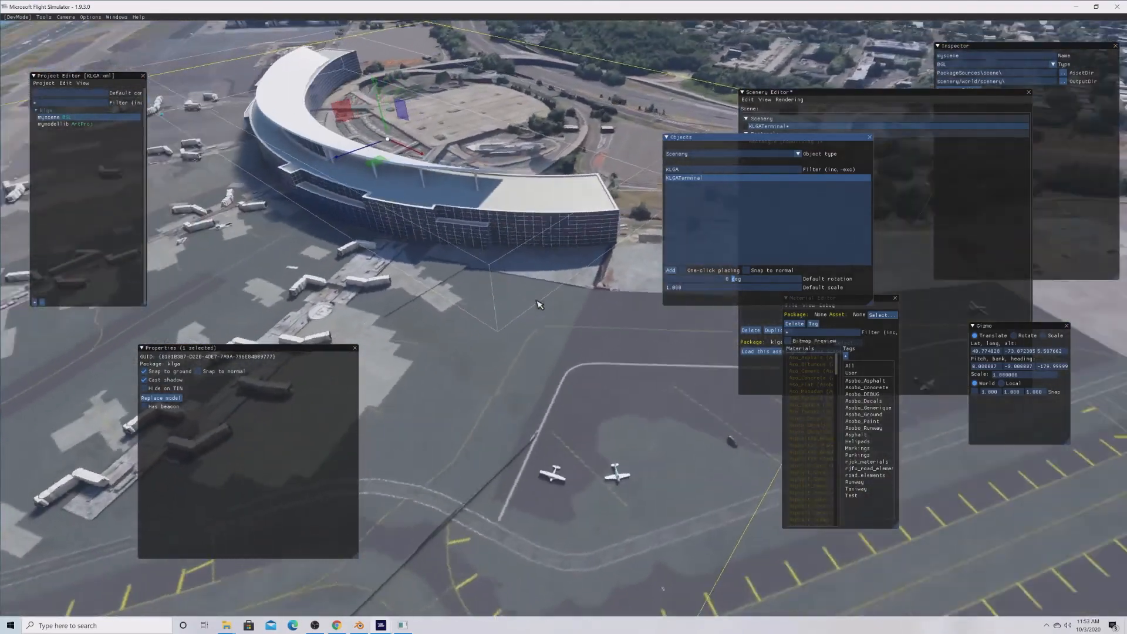
key("d")
key("KP_4")
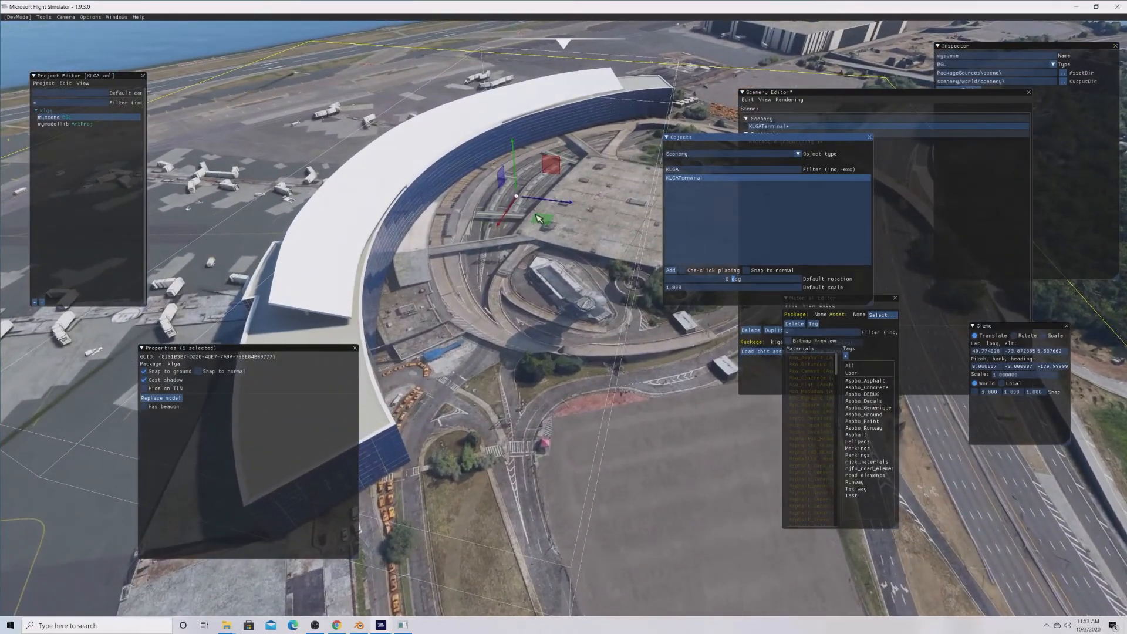
Move KLGATerminal across the ground to line it up with the curved terminal footprint beside the access roads.
left_click_drag(539, 219, 547, 174)
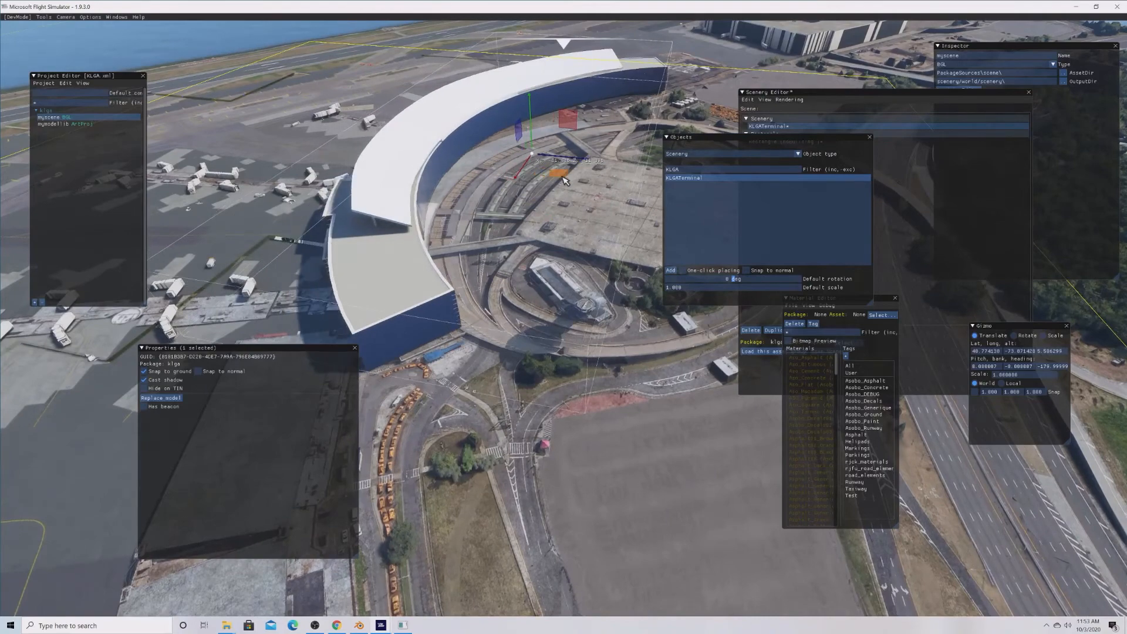
left_click(904, 174)
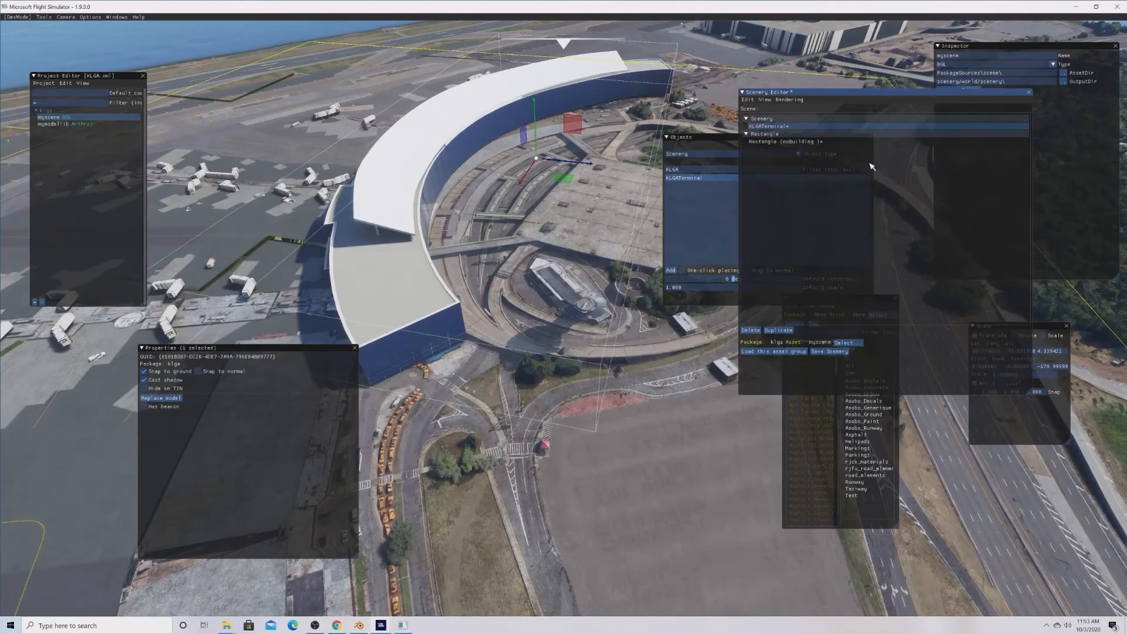
left_click(851, 142)
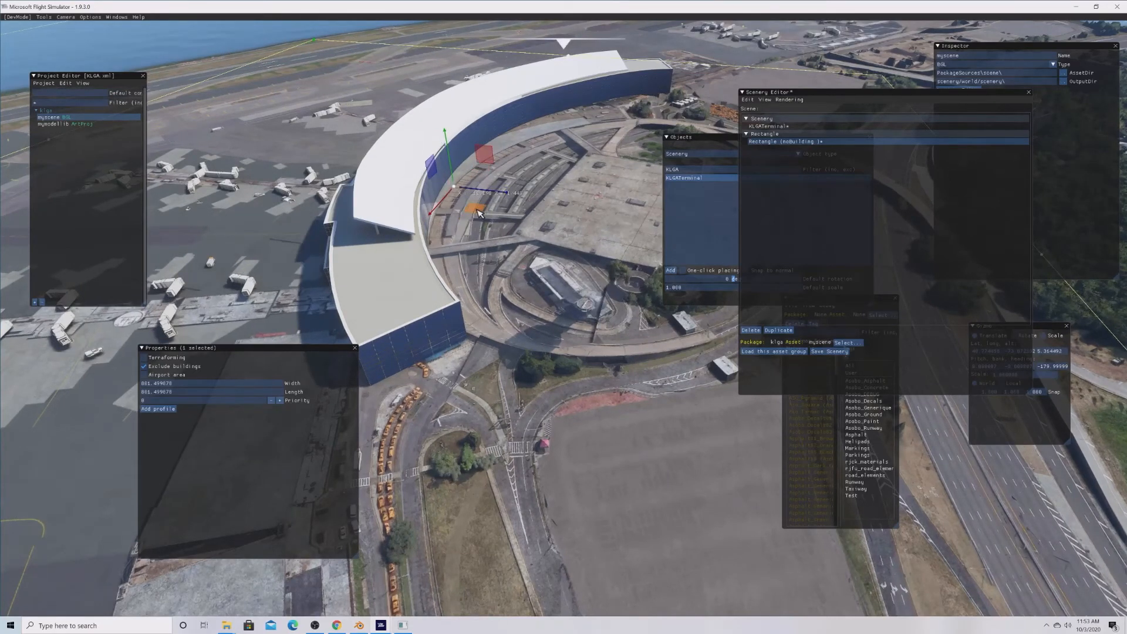
left_click(432, 216)
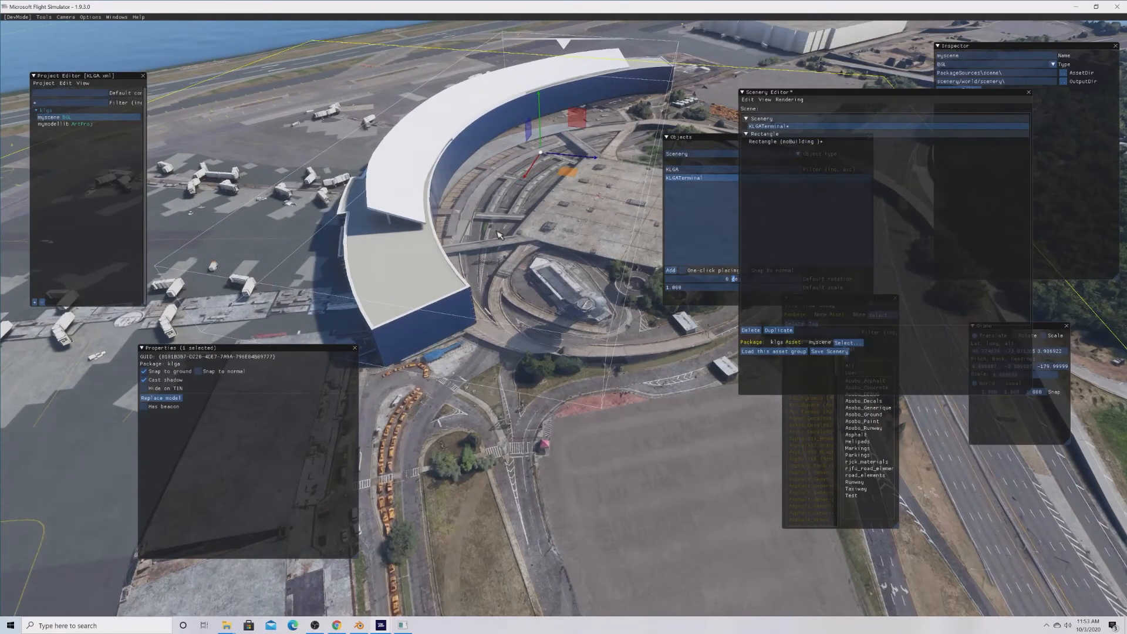
Check the repositioned terminal from the apron round to its glass end wall, and switch to the terminal model in Blender.
key("a")
right_click_drag(478, 250, 478, 253)
key("a")
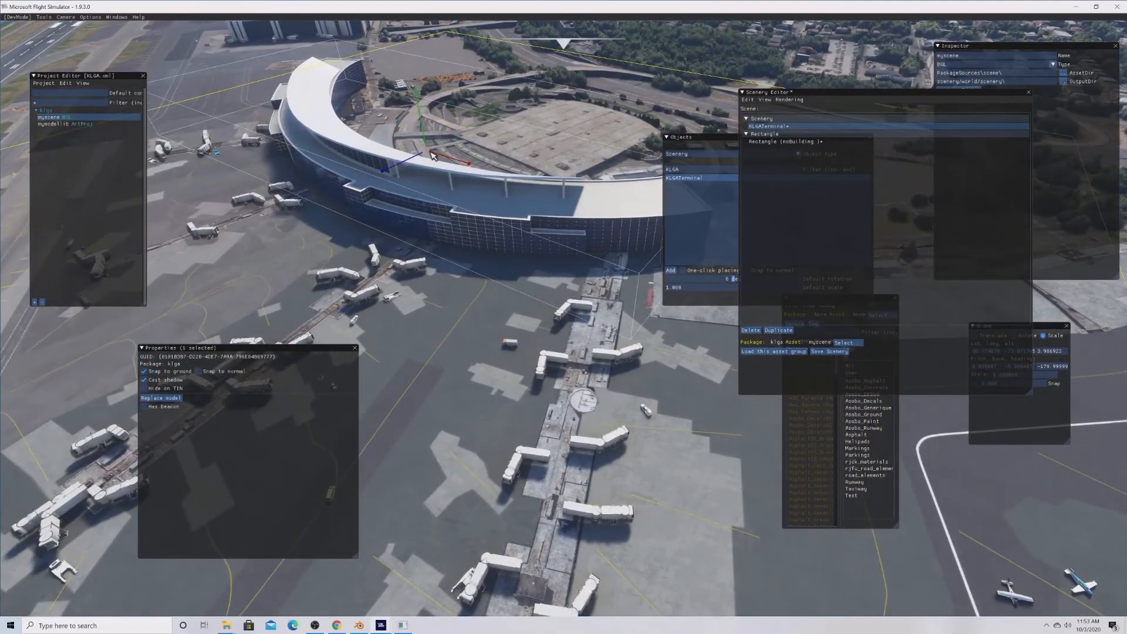
key("s")
key("a")
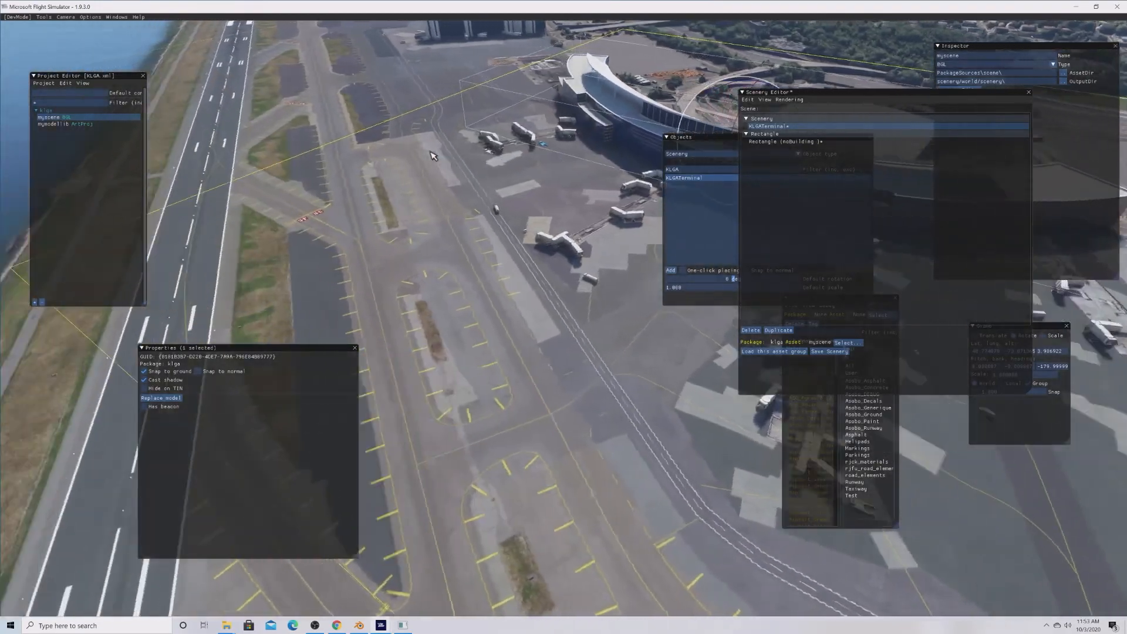
key("a")
right_click_drag(433, 156, 484, 149)
key("a")
key("a")
key("s")
key("d")
key("w")
key("a")
key("w")
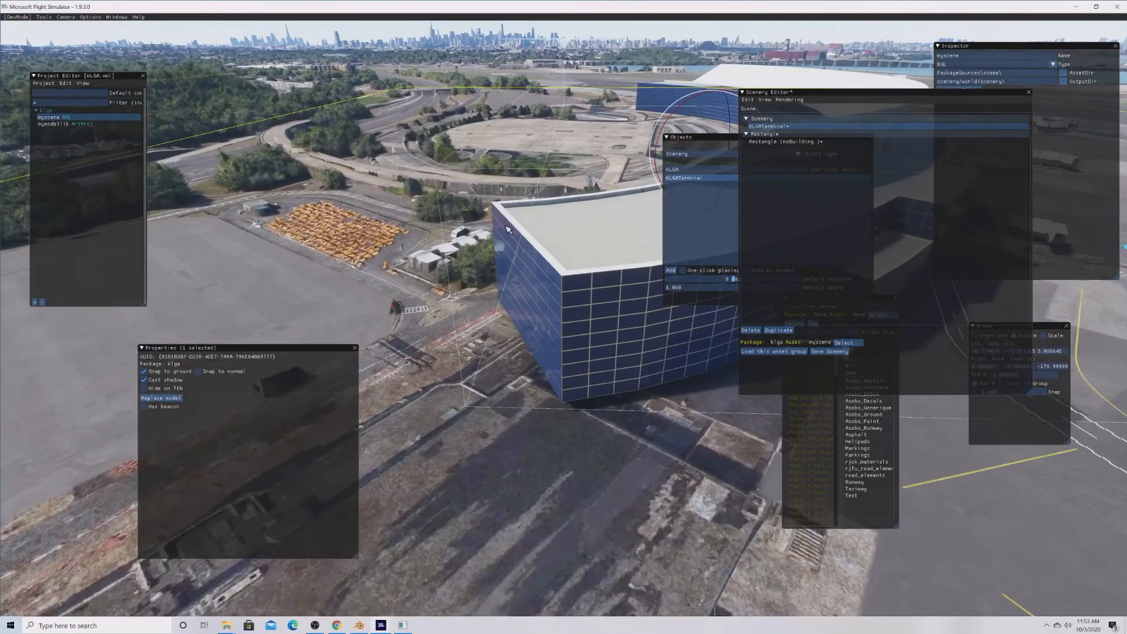
left_click(358, 627)
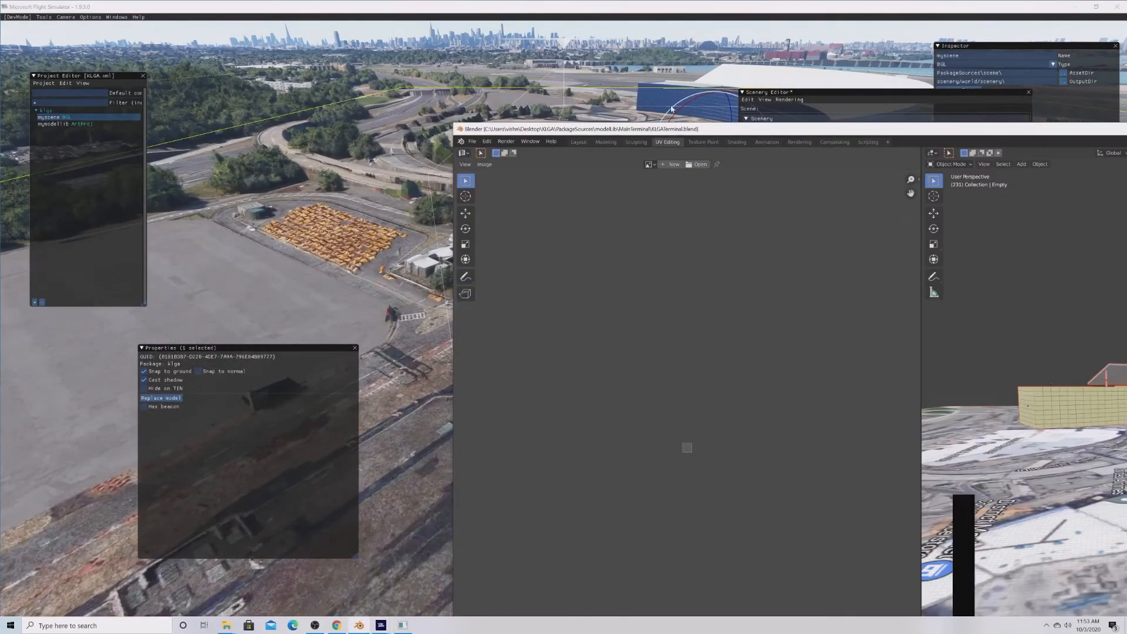
Change the albedo colour of the terminal's Glass material to a dark navy blue in its MSFS material parameters.
left_click_drag(676, 136, 236, 37)
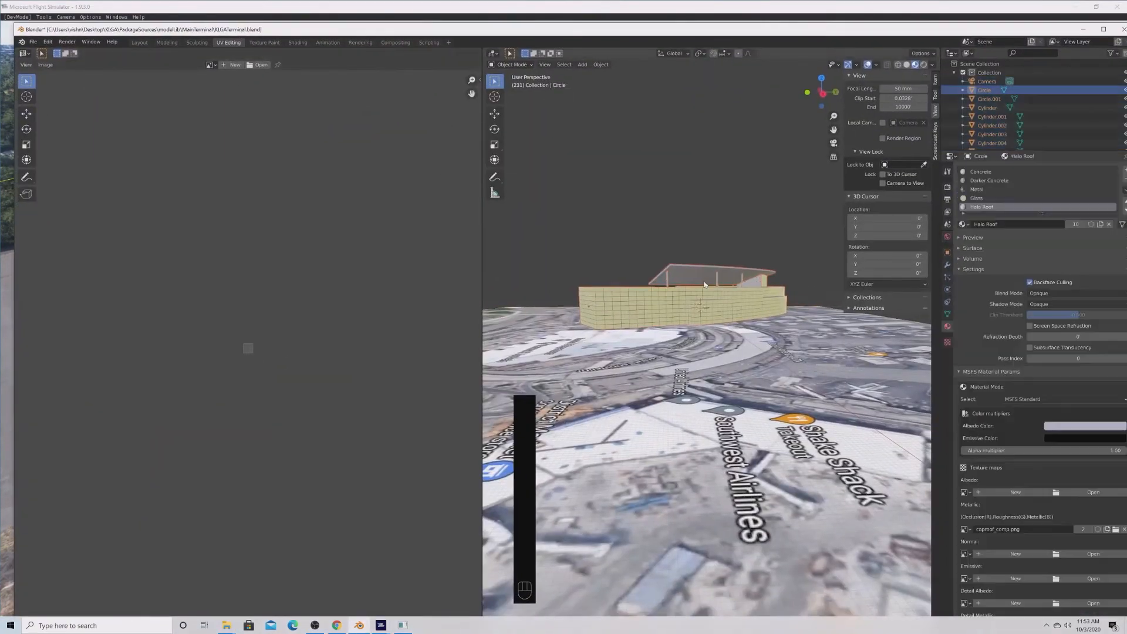
left_click(1095, 428)
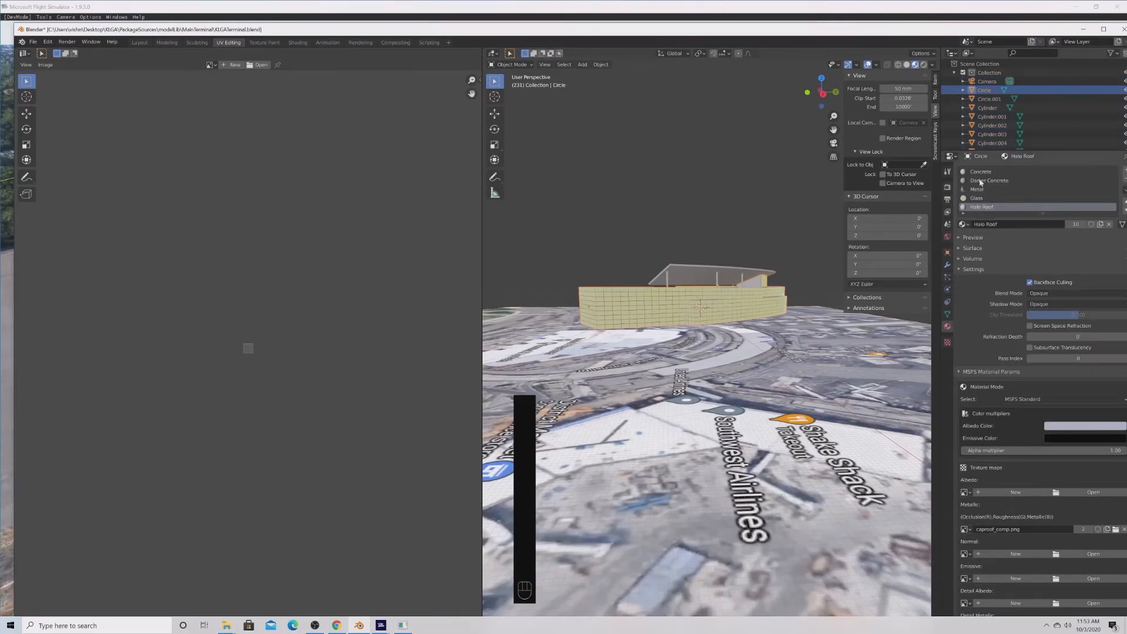
left_click(981, 198)
left_click(1092, 438)
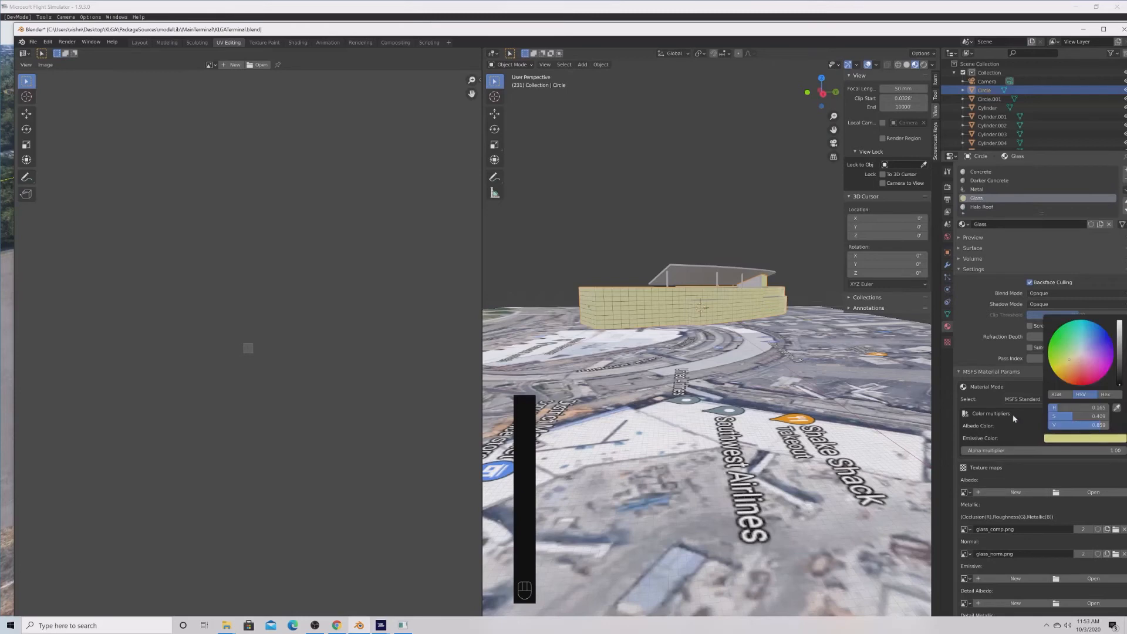
left_click(1093, 426)
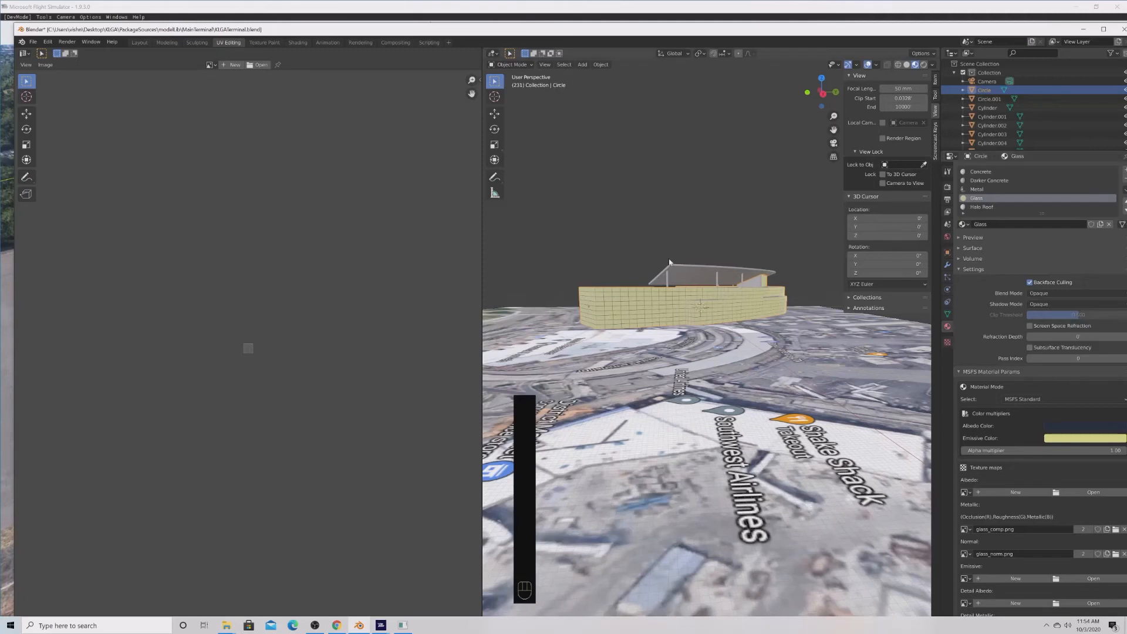
Select all objects, save the terminal file and export the model as extended glTF 2.0 for MSFS.
key("a")
key("ctrl+s")
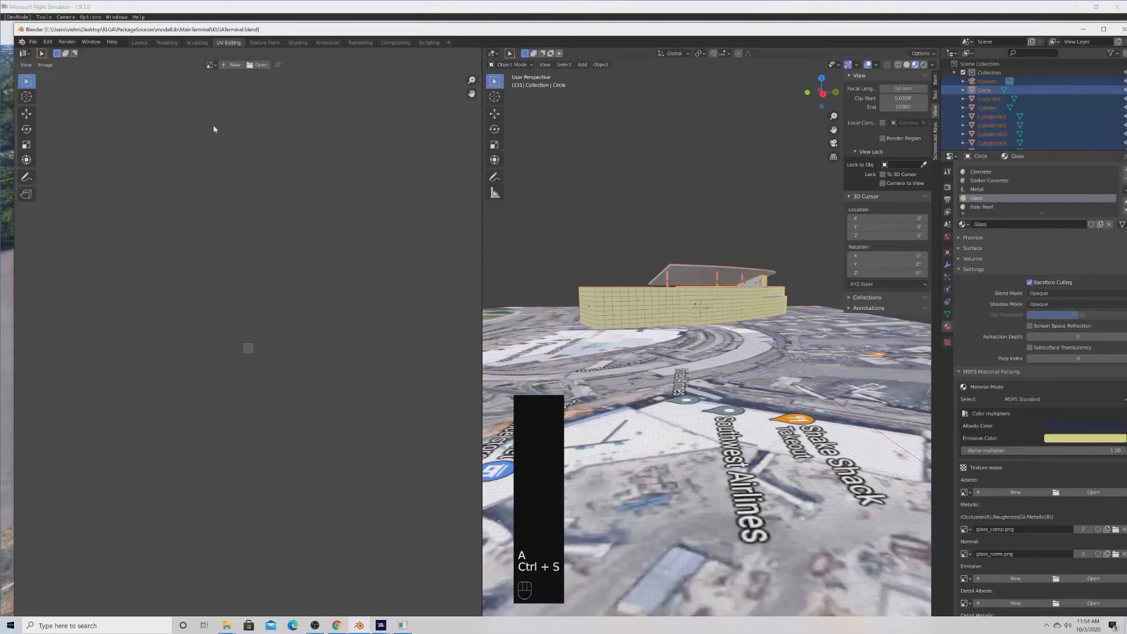
left_click(48, 41)
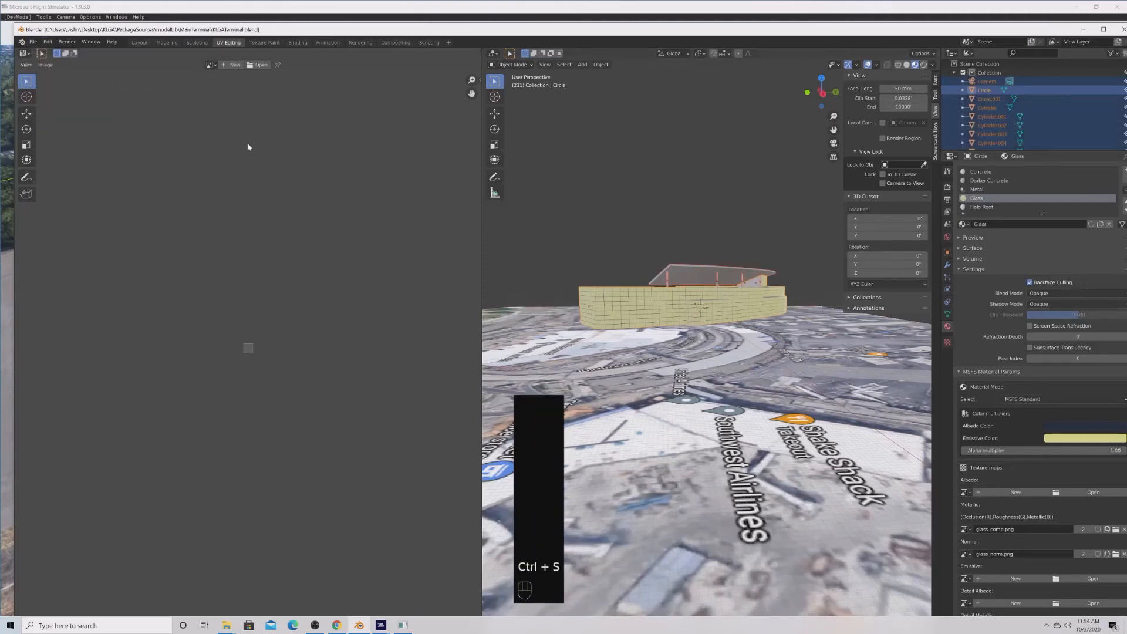
left_click(32, 42)
mouse_move(78, 171)
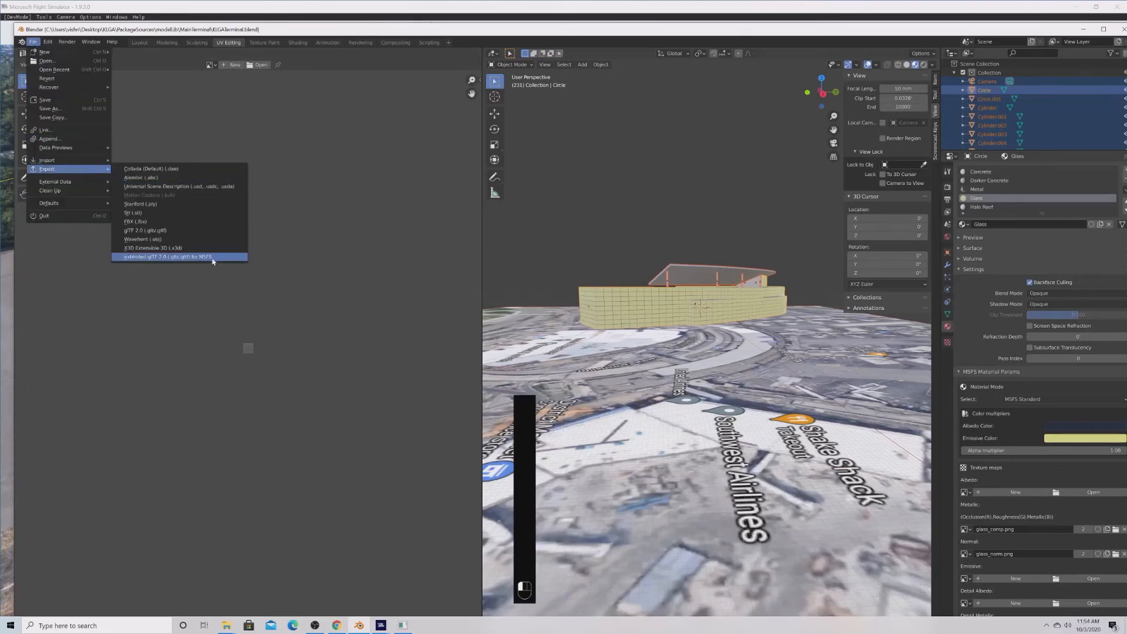
left_click(213, 254)
left_click(769, 478)
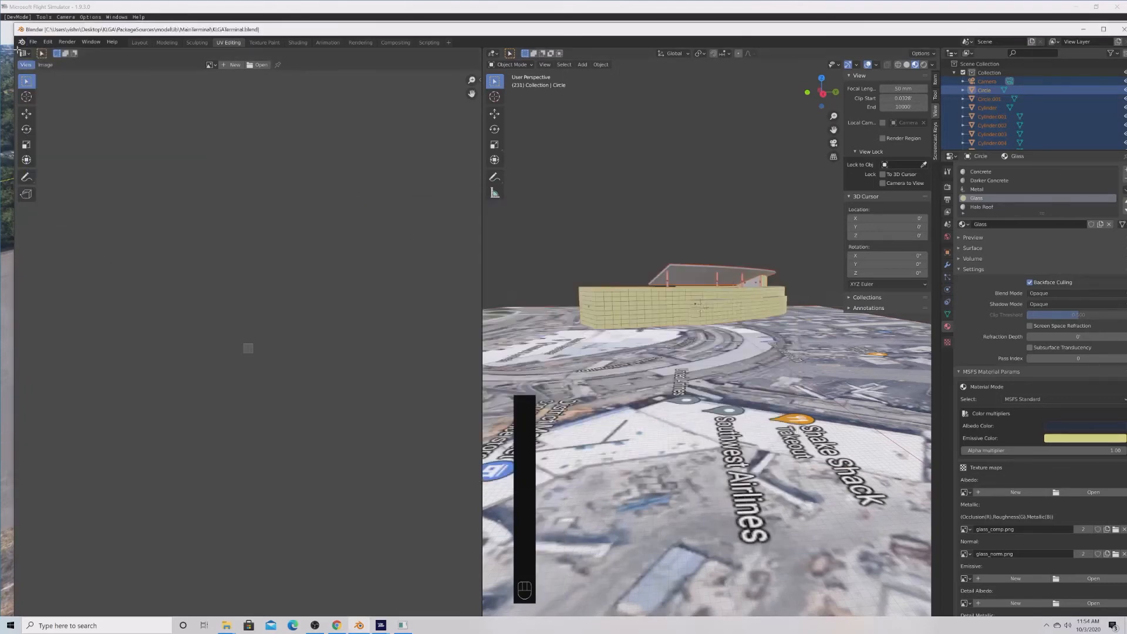
left_click(32, 42)
mouse_move(67, 169)
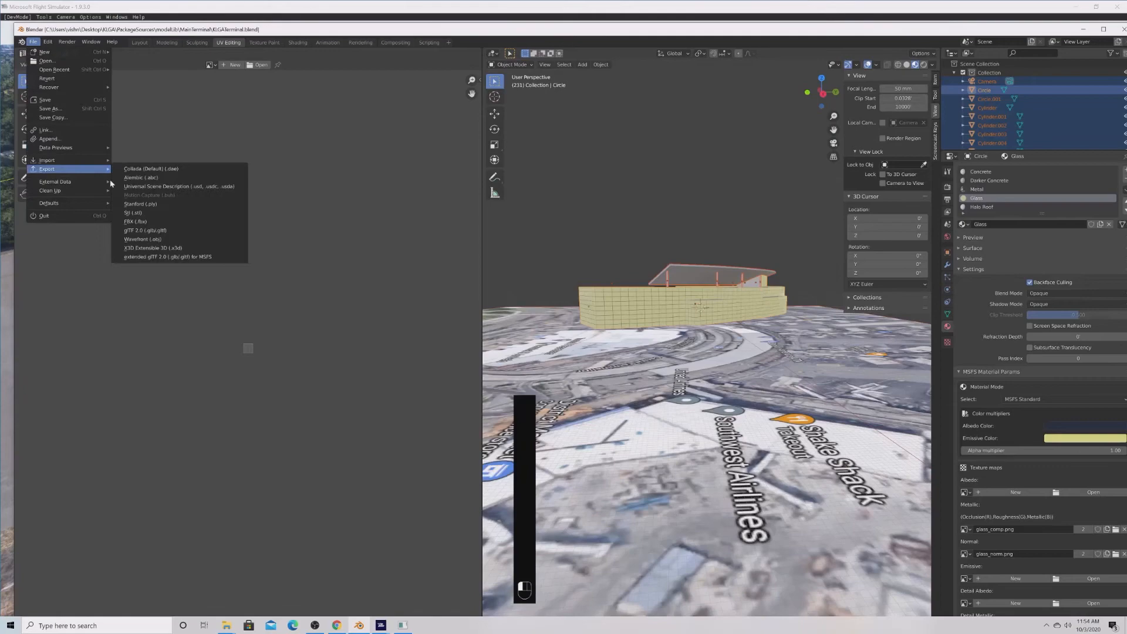
left_click(190, 249)
key("Escape")
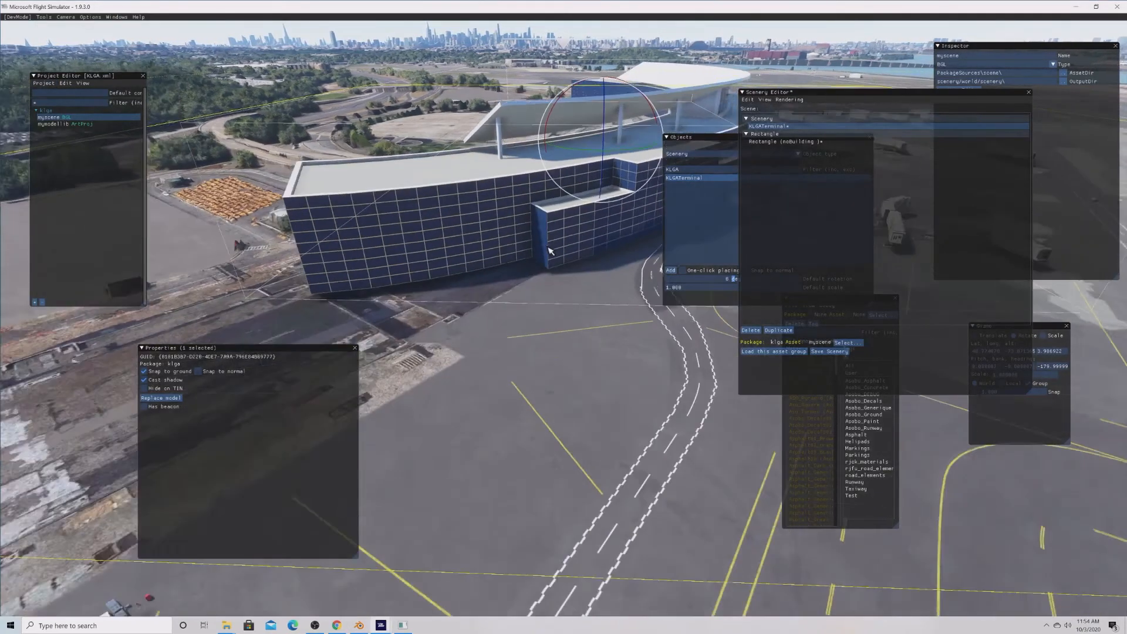
Examine the terminal's recoloured glass facade in Microsoft Flight Simulator from the apron, the runway side and the landside roads.
key("s")
key("d")
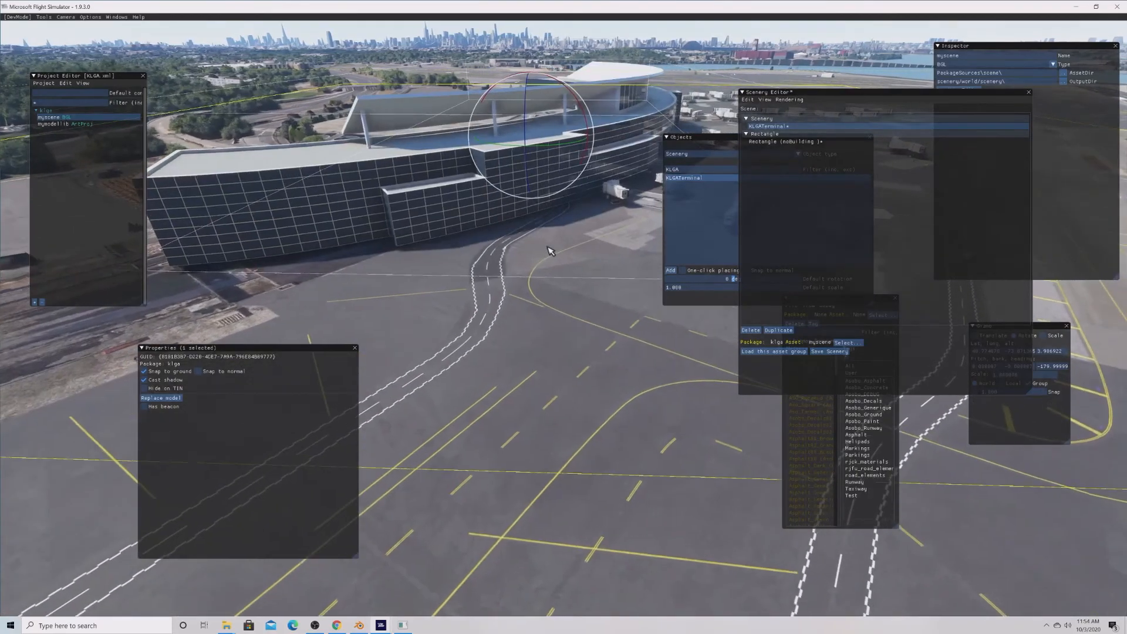
key("w")
right_click_drag(549, 248, 296, 250)
key("d")
key("a")
key("s")
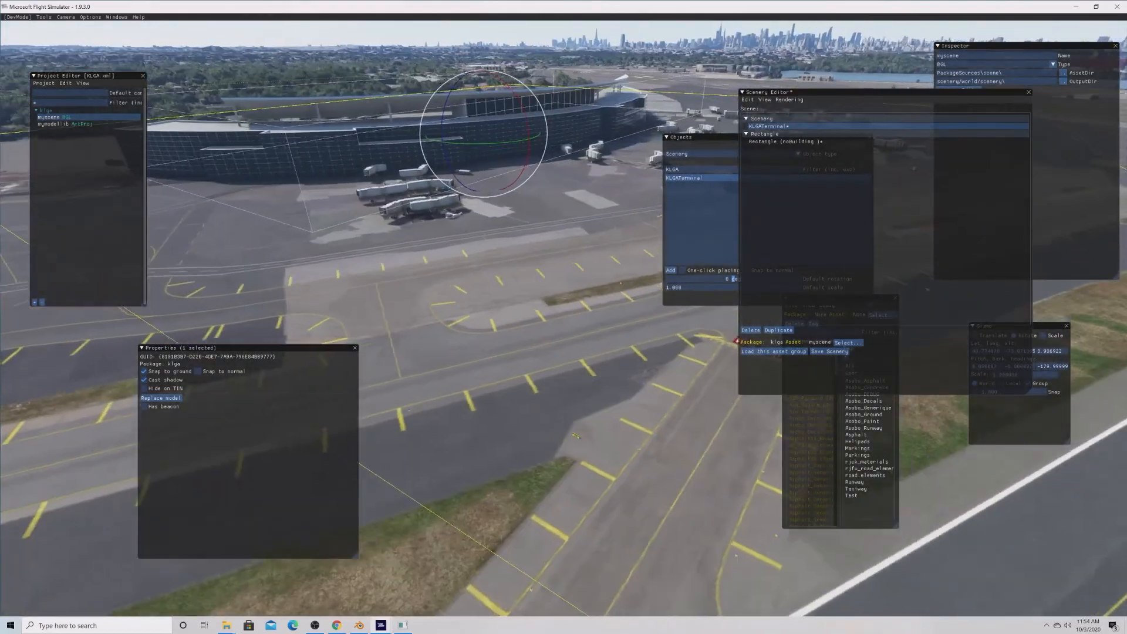
key("a")
key("a")
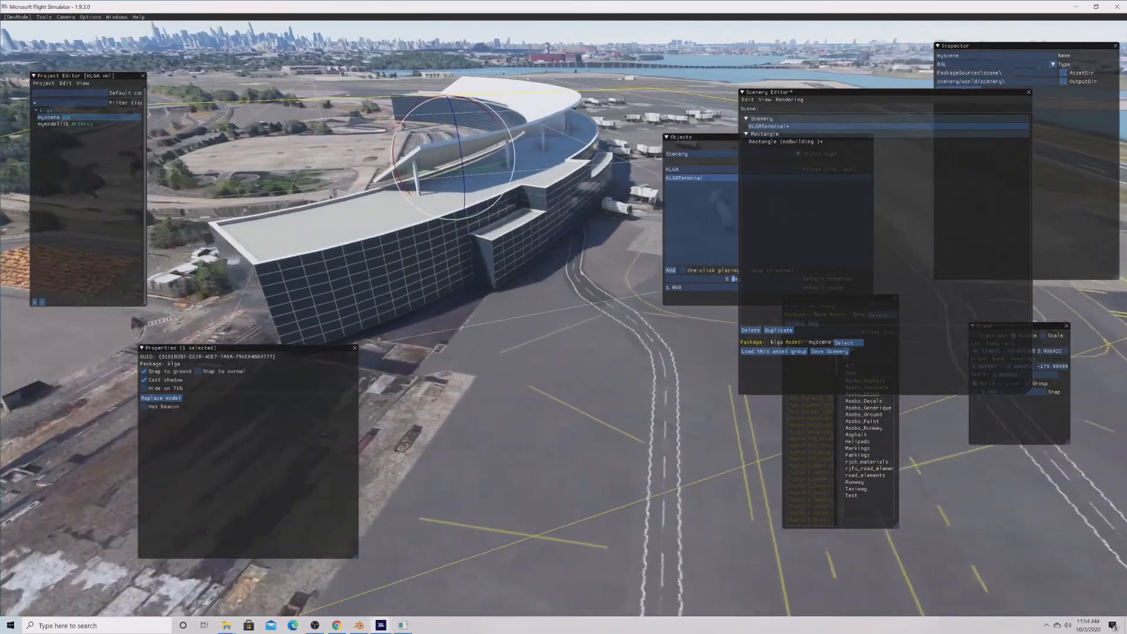
key("a")
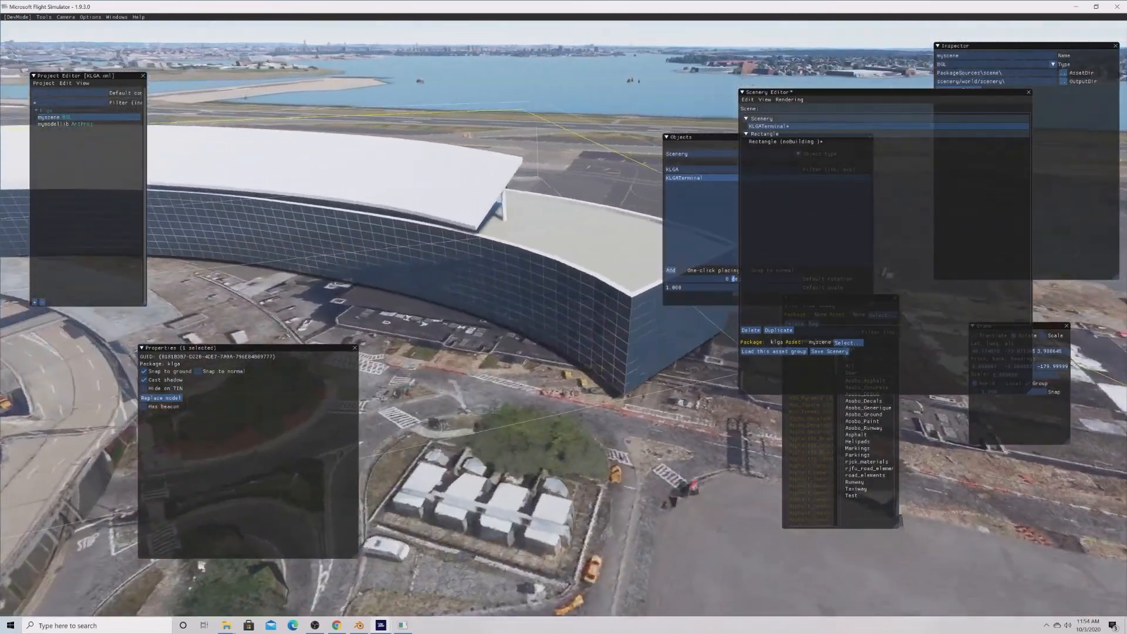
key("a")
key("s")
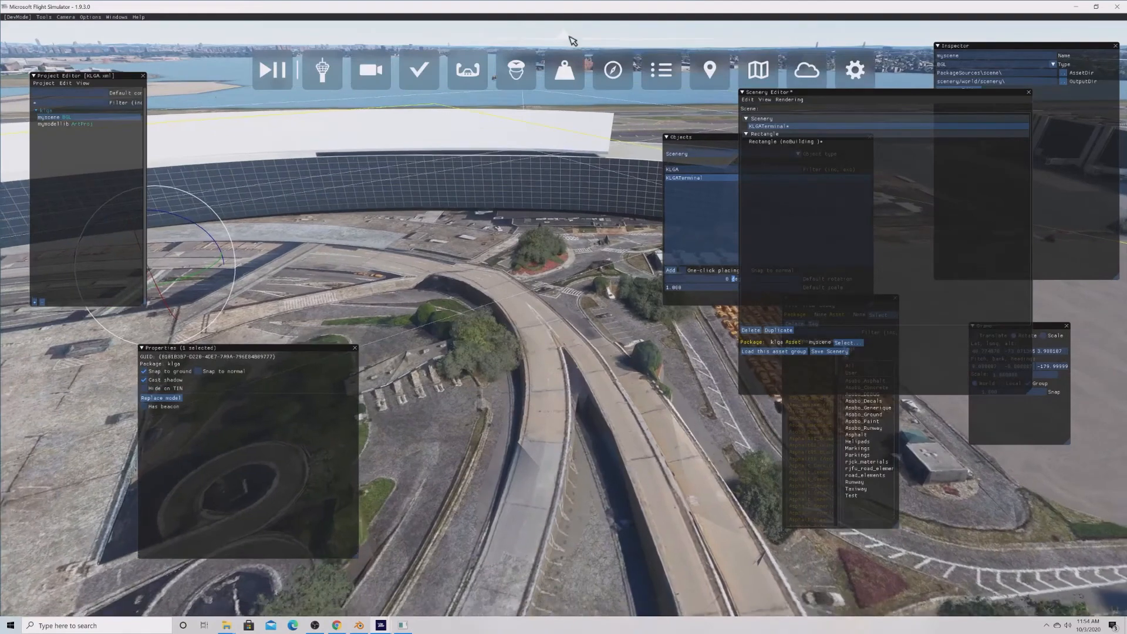
Set the simulator's time of day to 9:30 PM and inspect the terminal's glowing windows from both sides.
left_click(807, 70)
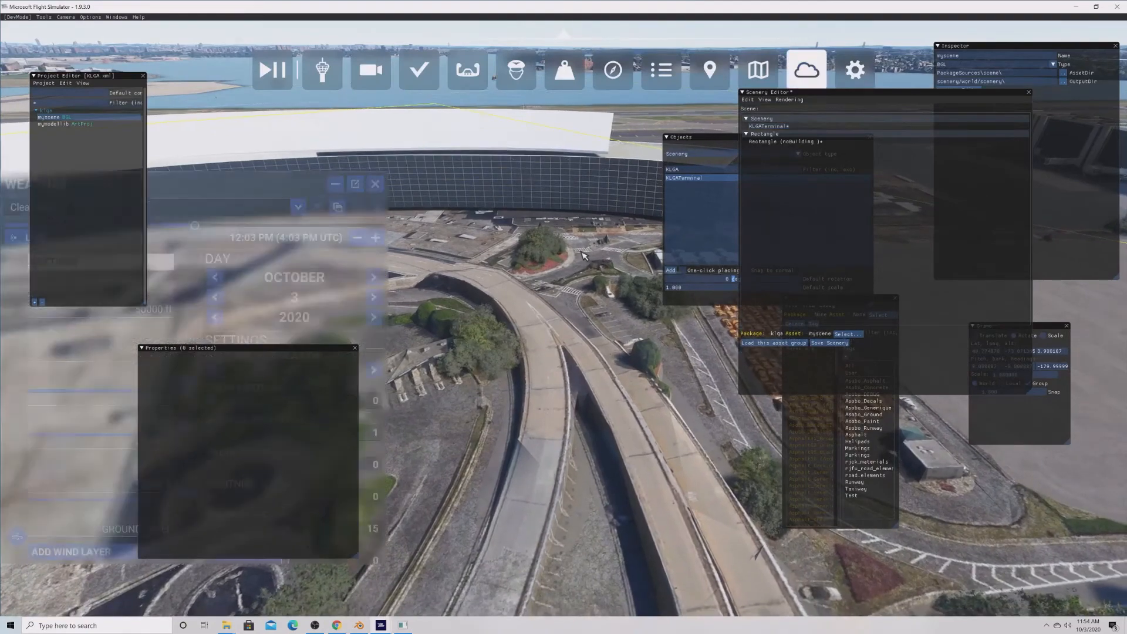
left_click(329, 225)
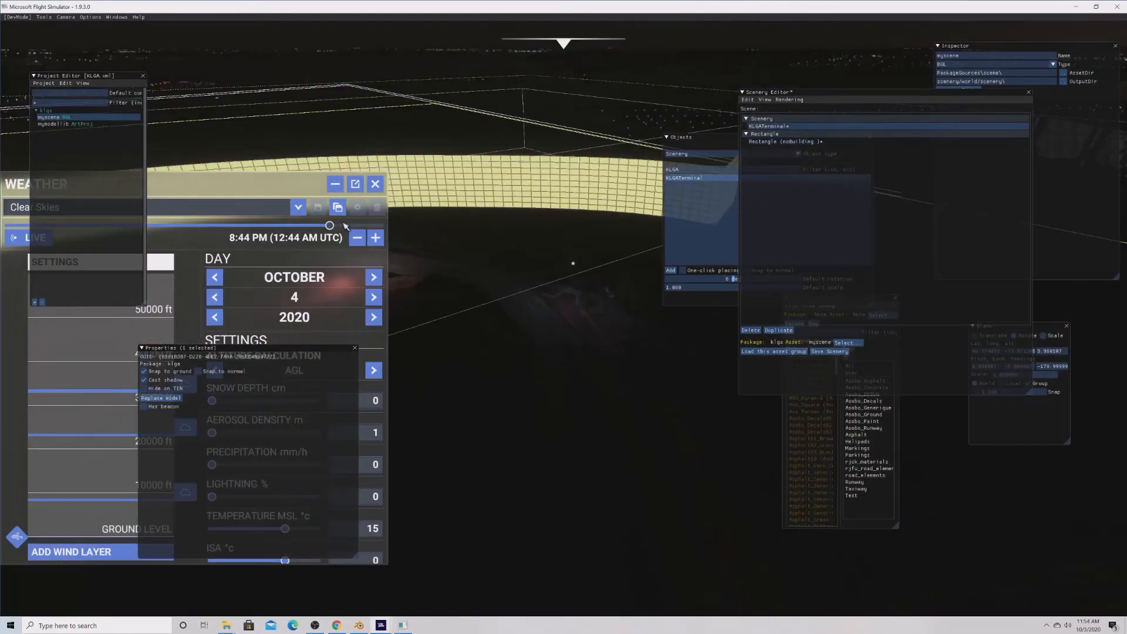
key("d")
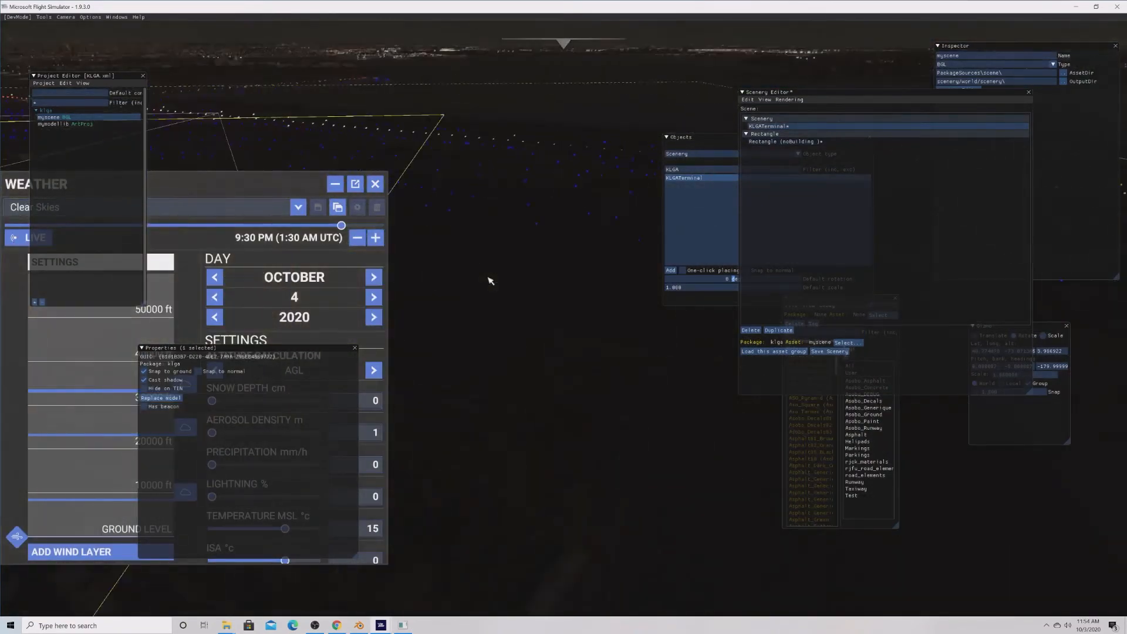
key("a")
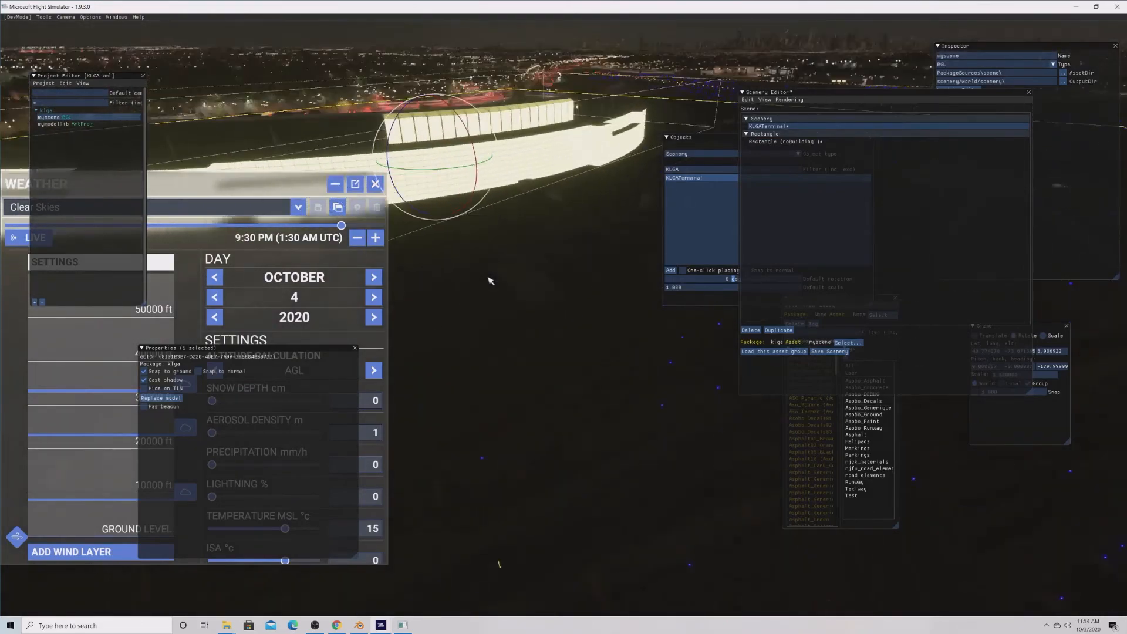
key("d")
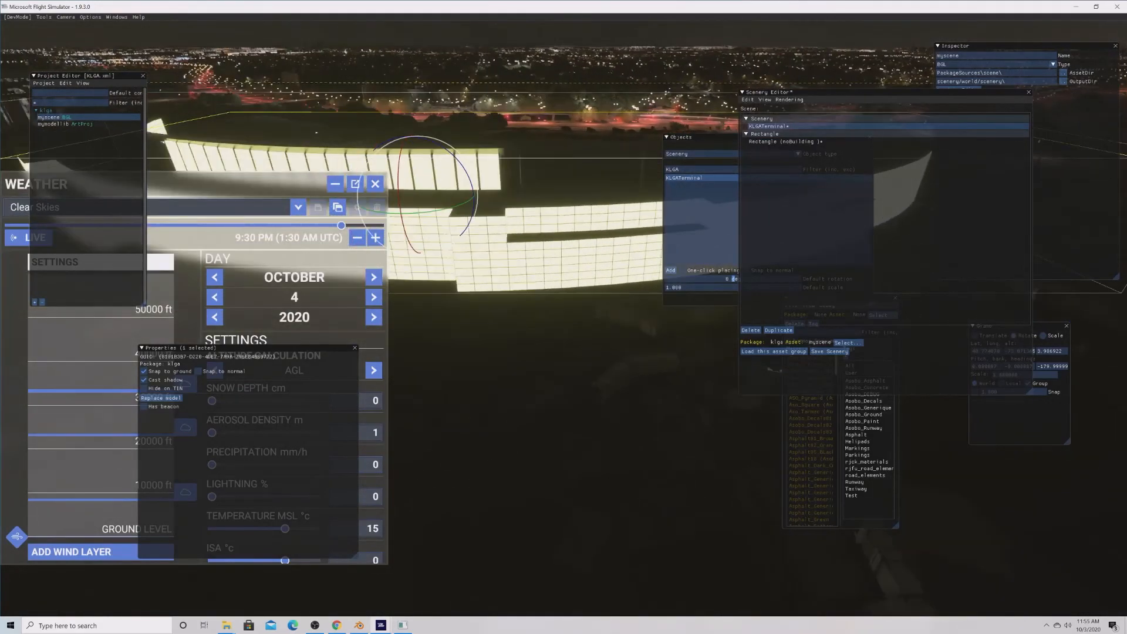
Switch to Blender and change the Glass material's emissive colour to a paler, less saturated yellow.
key("alt+Tab")
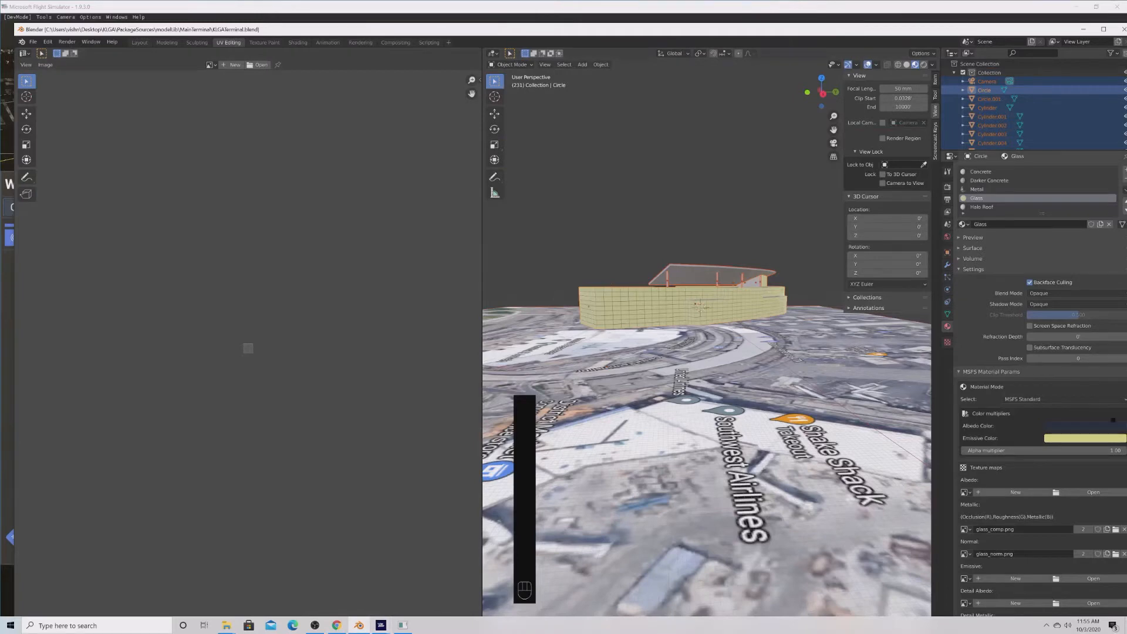
left_click(1100, 439)
left_click_drag(1100, 425, 1094, 425)
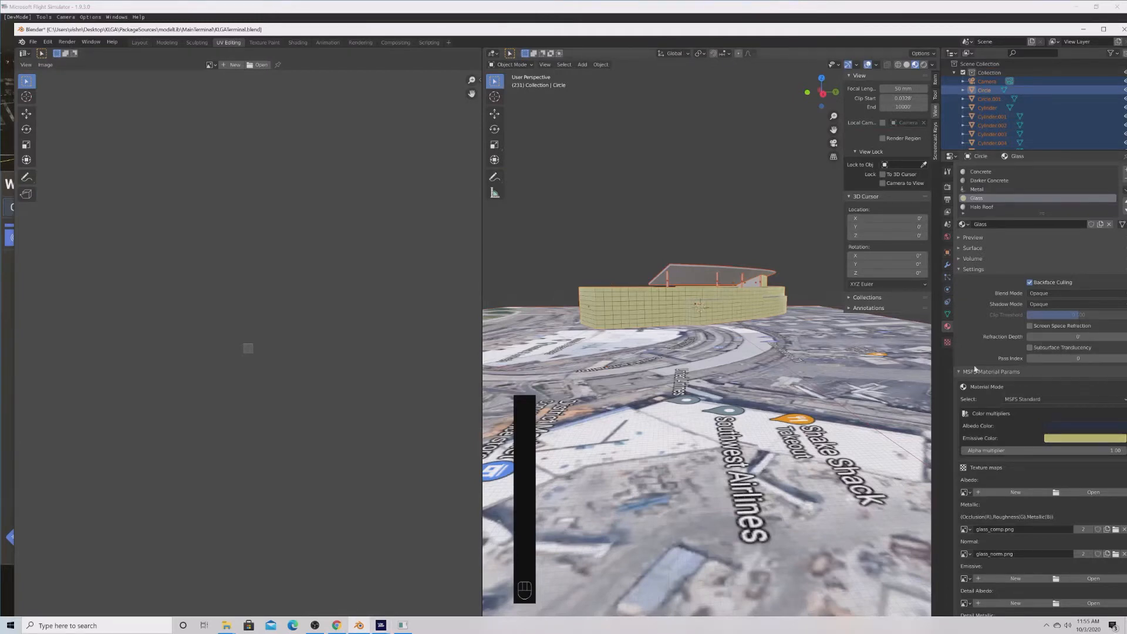
left_click(1066, 439)
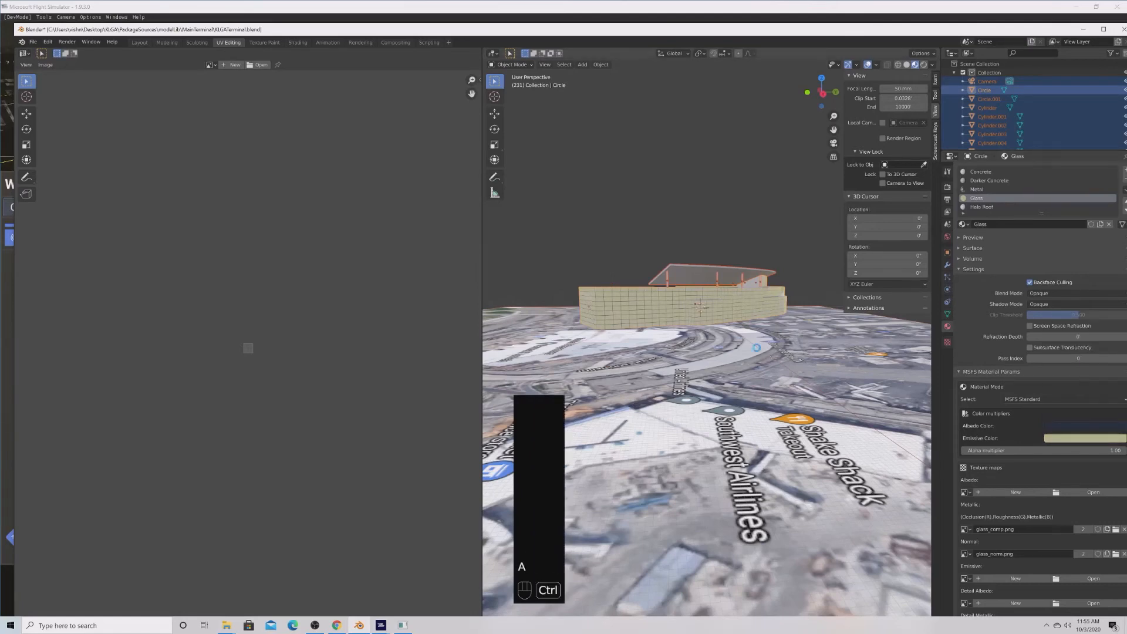
Save the terminal file and export the selected objects again as extended glTF 2.0 for MSFS.
key("ctrl+s")
left_click(34, 42)
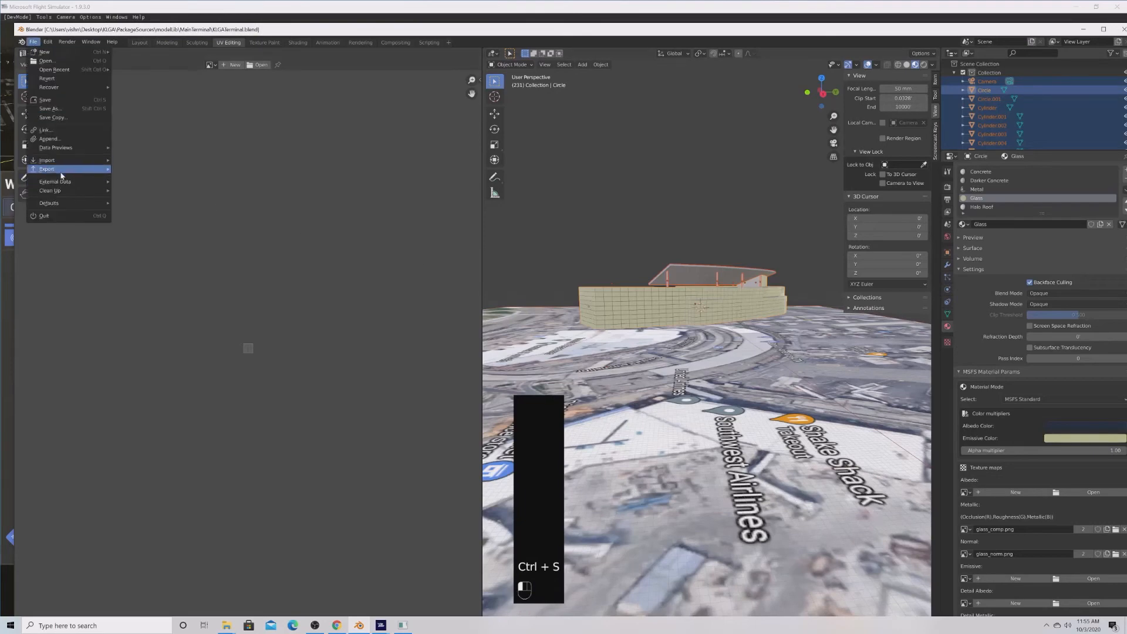
mouse_move(61, 169)
left_click(176, 255)
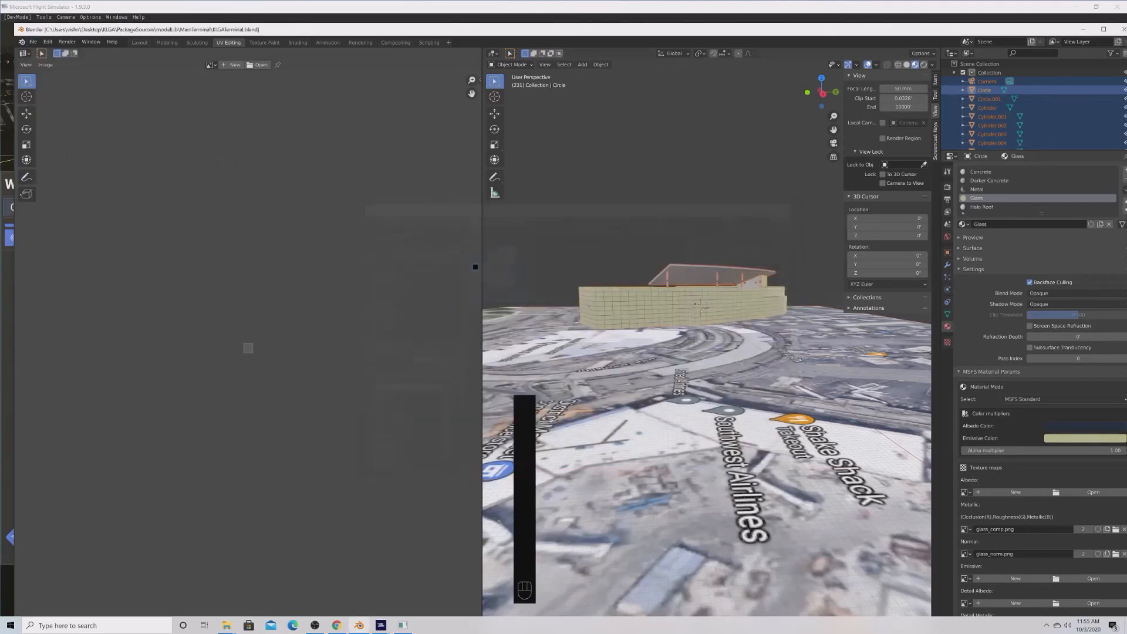
Switch to Microsoft Flight Simulator and examine the night glow of the terminal's windows from the apron, the roof and the end wall.
left_click(2, 8)
key("s")
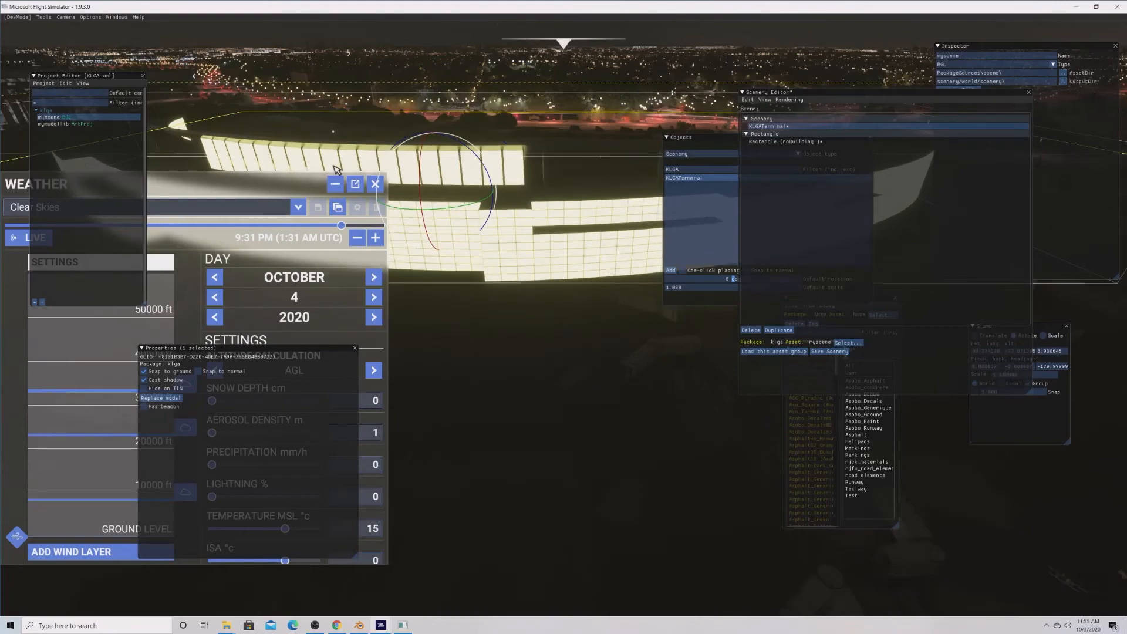
key("a")
key("a")
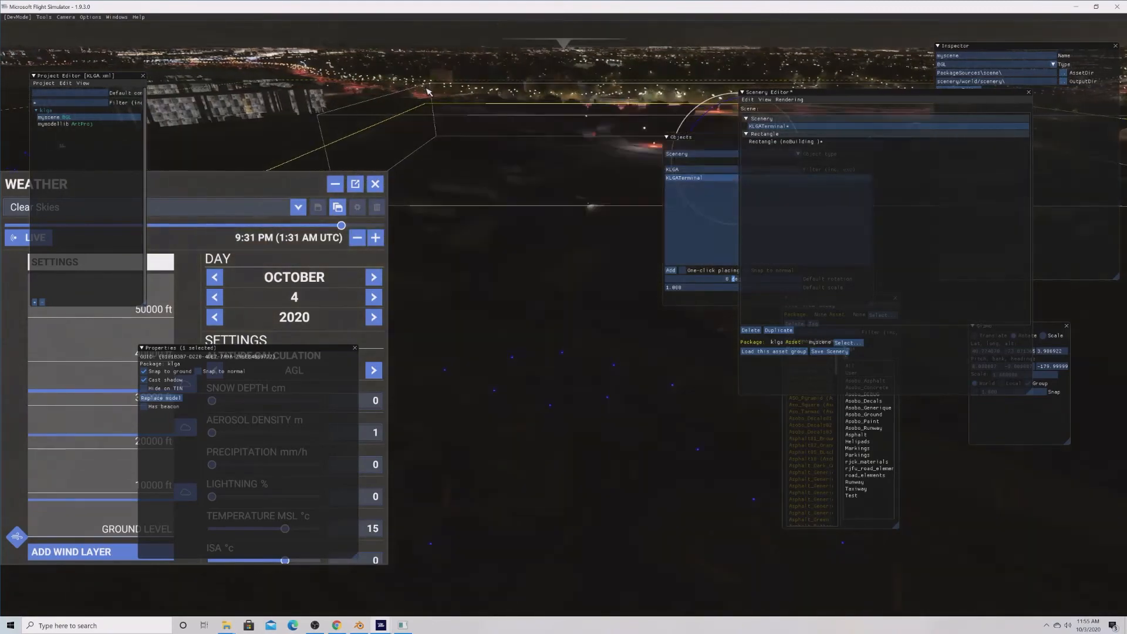
key("d")
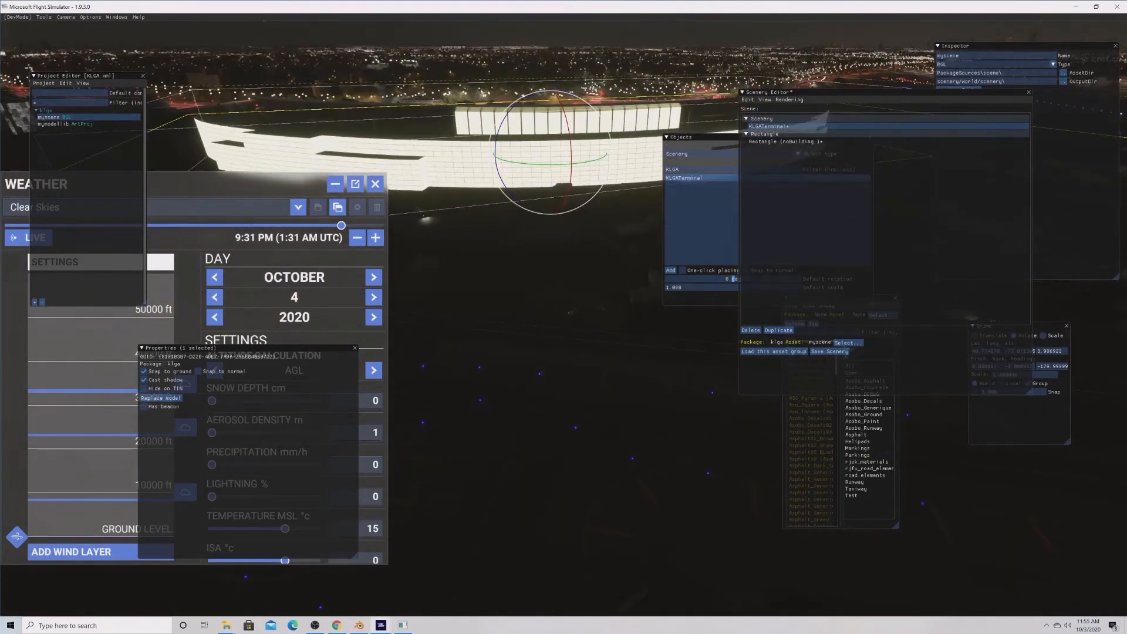
key("w")
key("a")
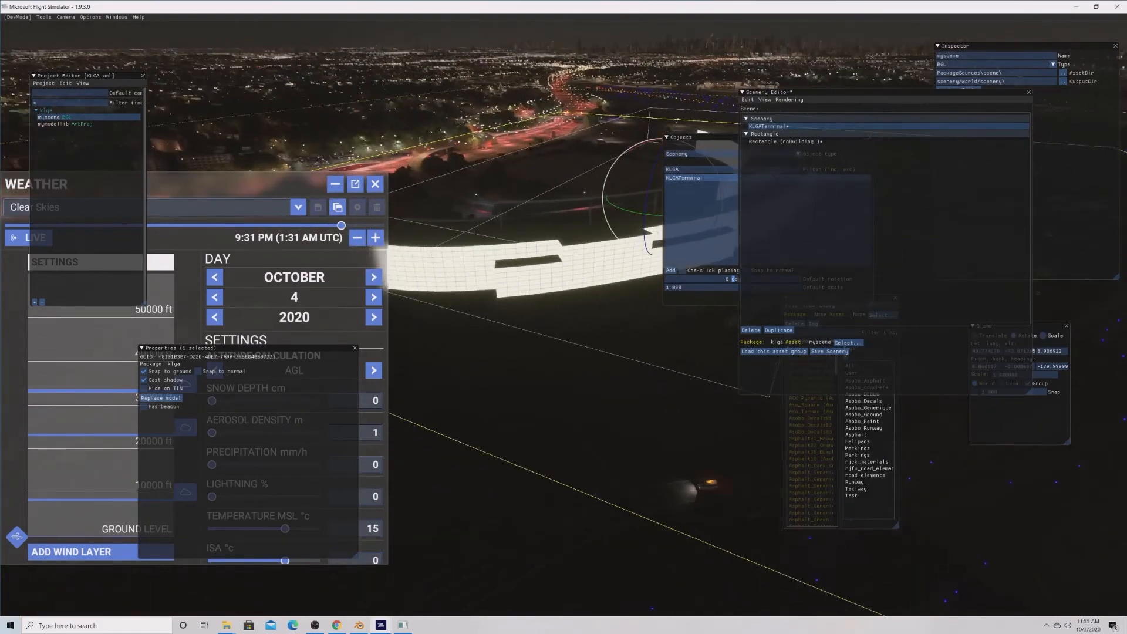
key("w")
key("w")
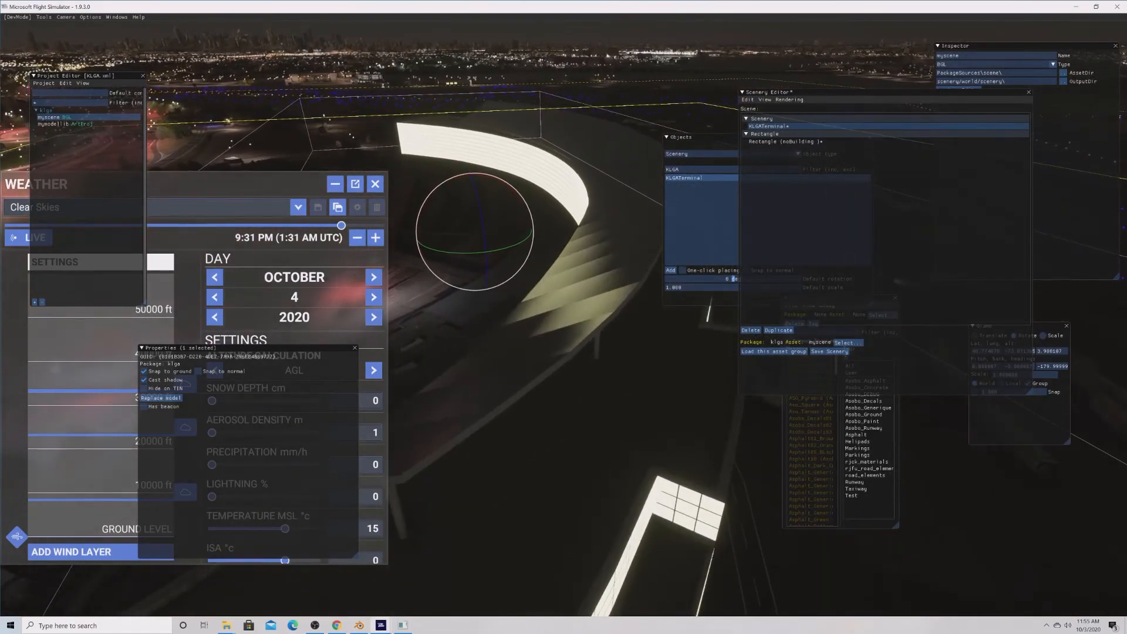
key("s")
key("d")
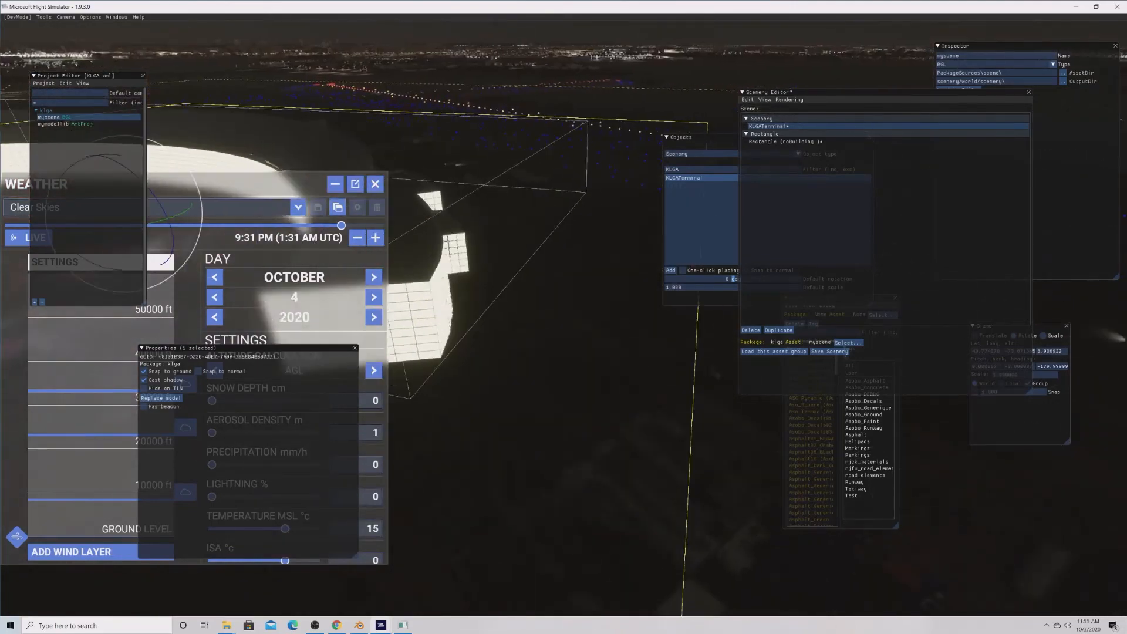
key("w")
key("w")
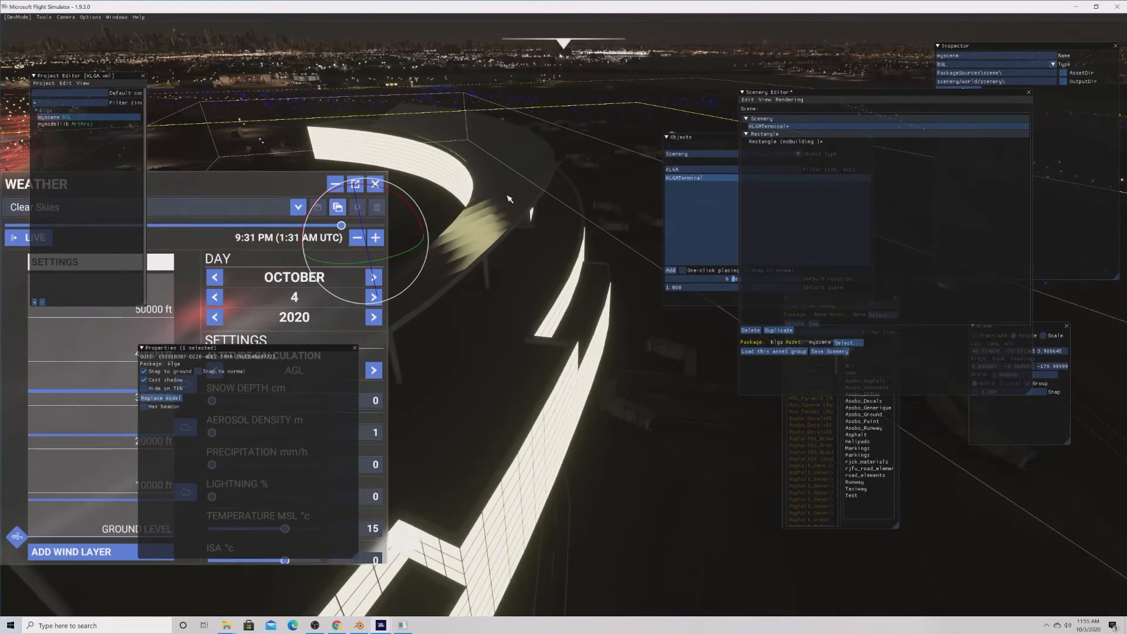
Set the simulator's time of day to 8:48 AM on October 3 and view the terminal roof in daylight.
key("a")
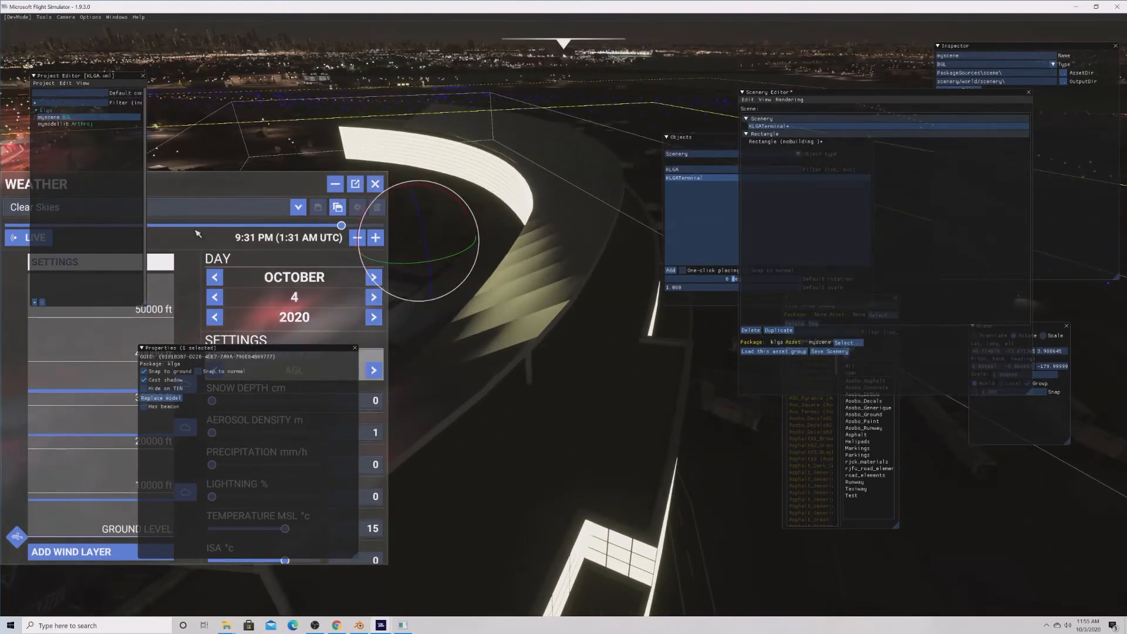
left_click_drag(342, 226, 166, 267)
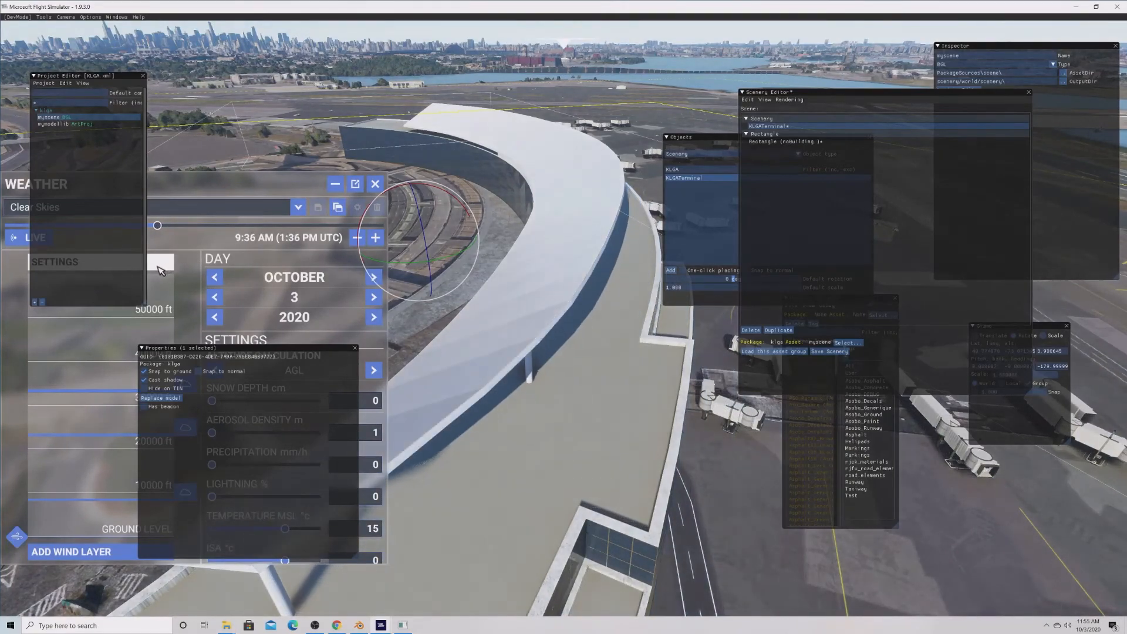
key("s")
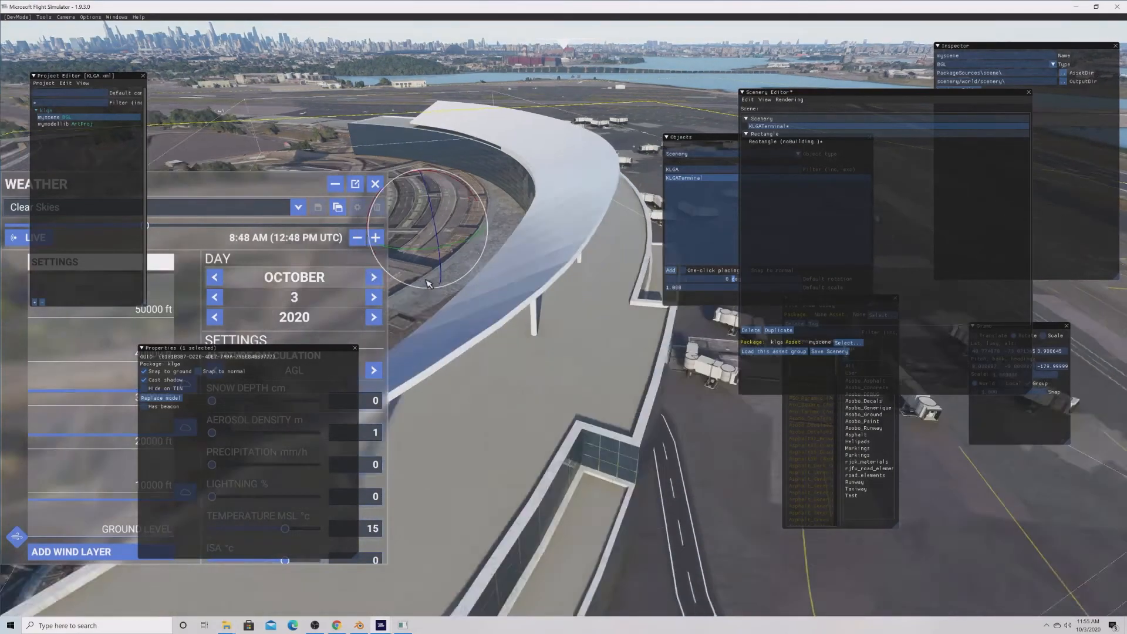
Examine the terminal's roof, glass facades and surrounding apron in daylight from close up, overhead and across the runway.
key("d")
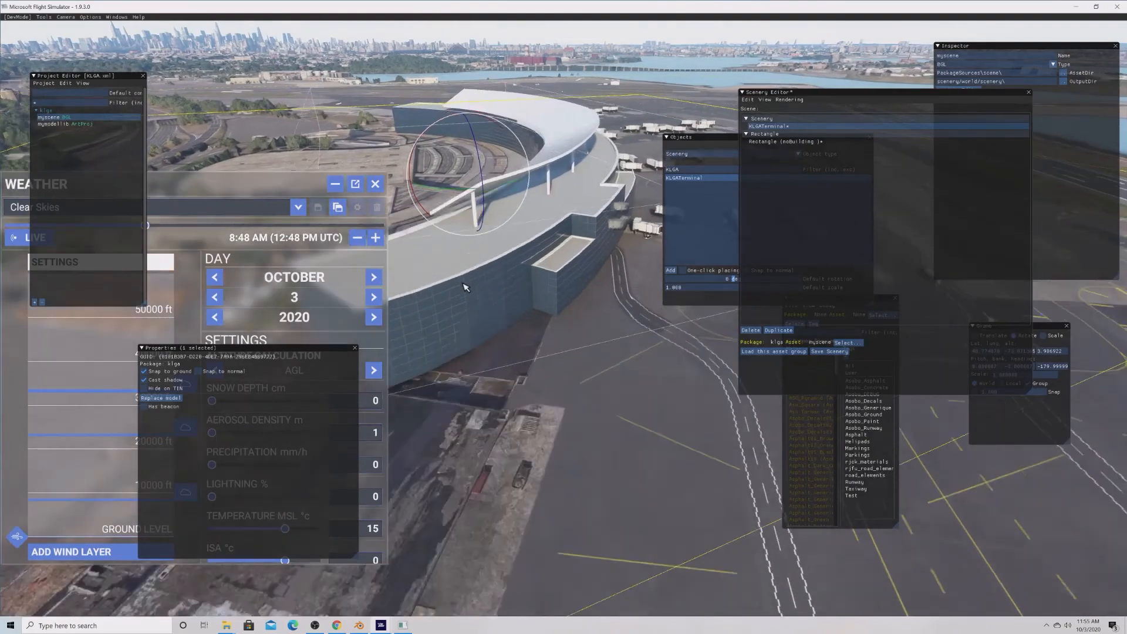
key("w")
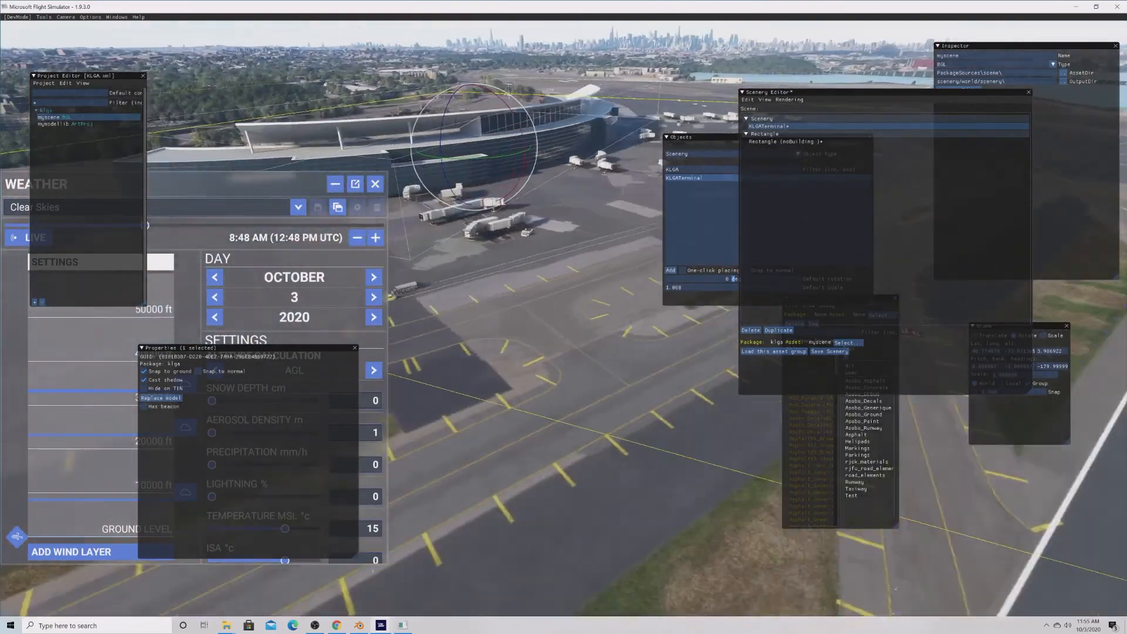
key("d")
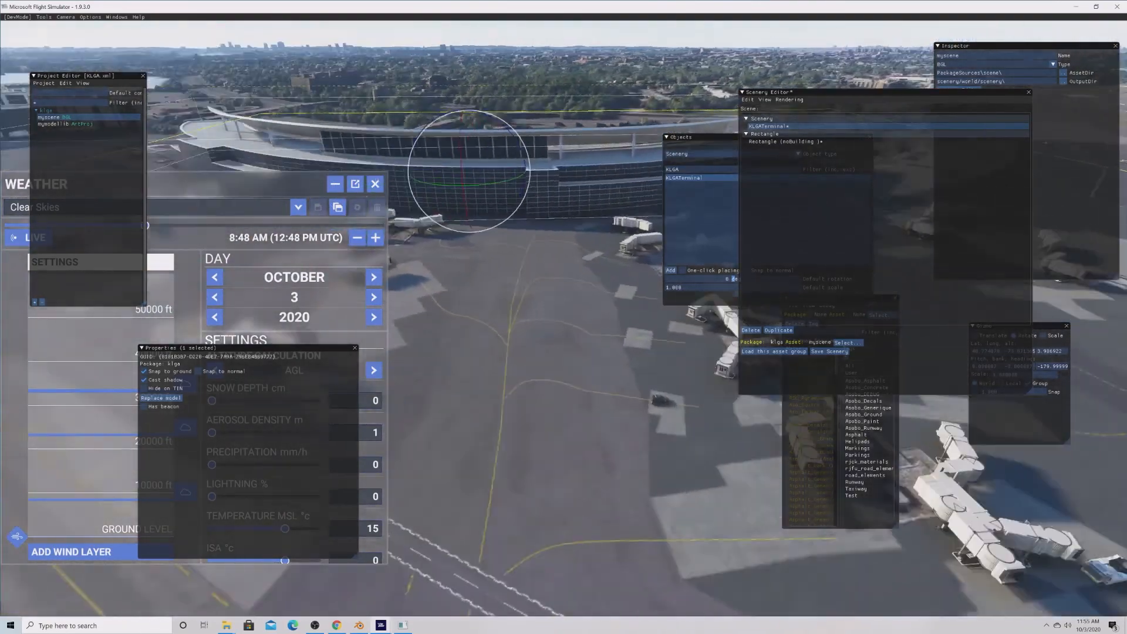
key("d")
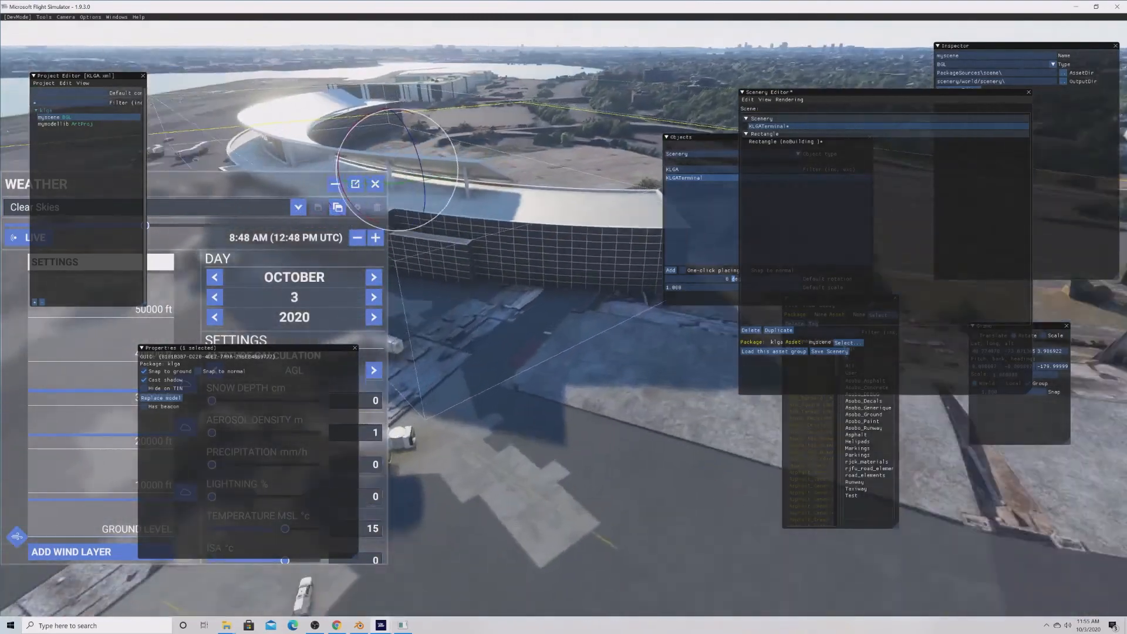
key("d")
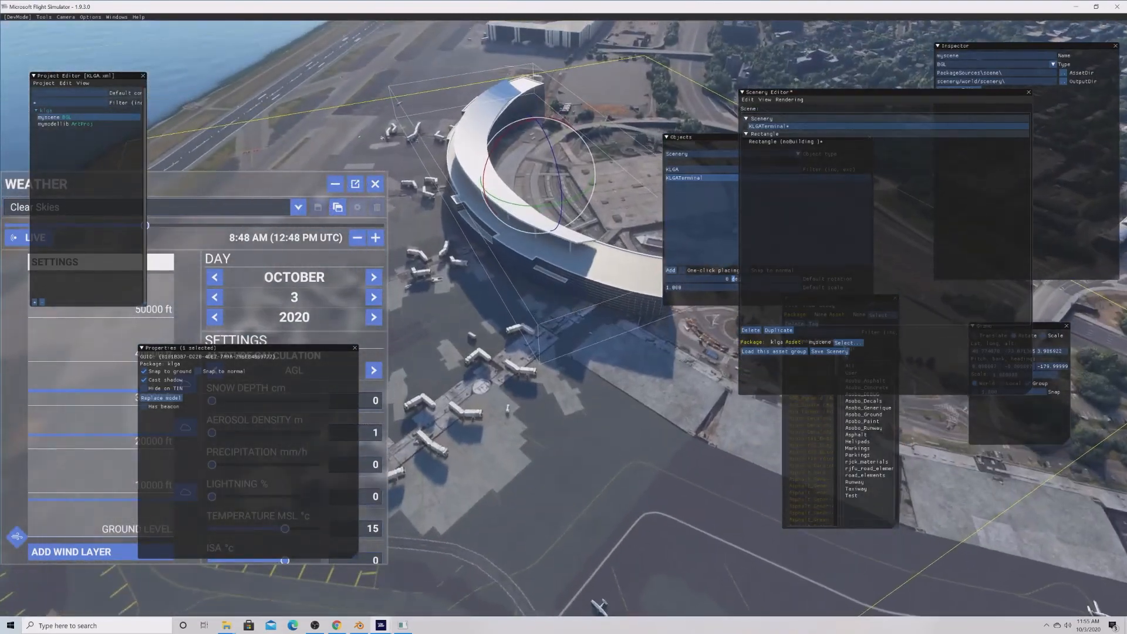
key("d")
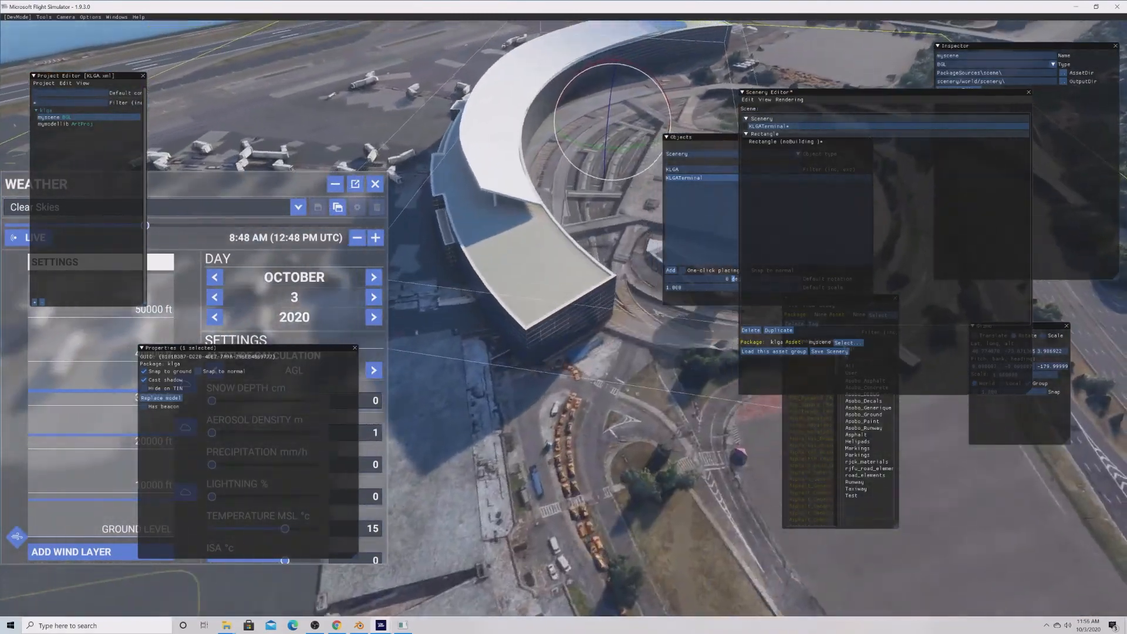
key("a")
key("a")
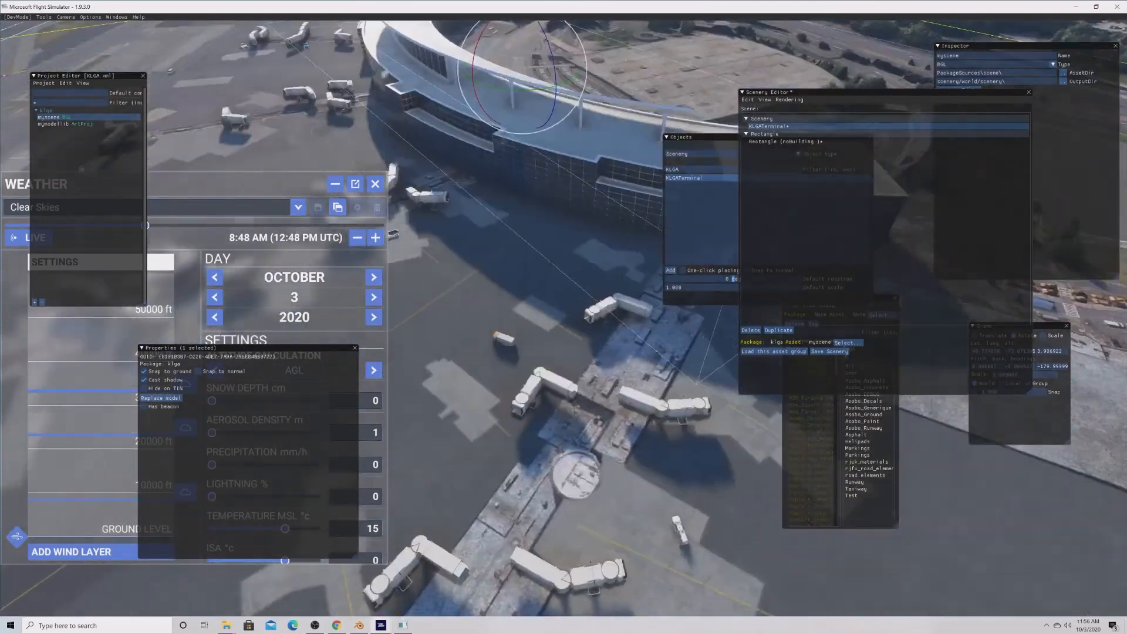
key("a")
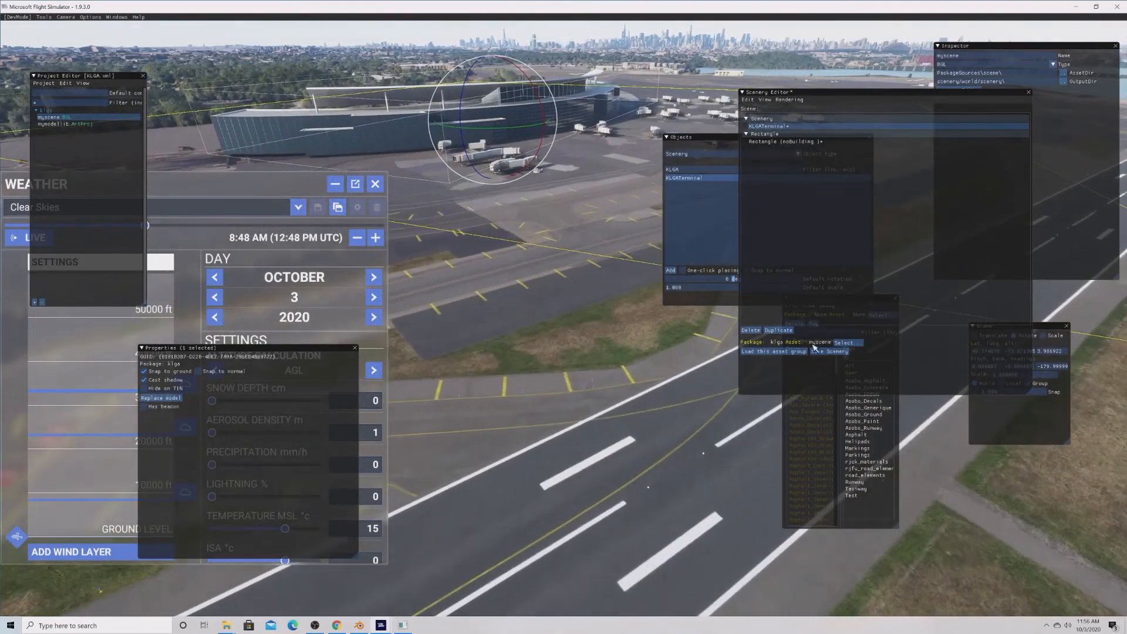
Save the scenery as KLGAScene in the project's PackageSources scene folder.
left_click(830, 351)
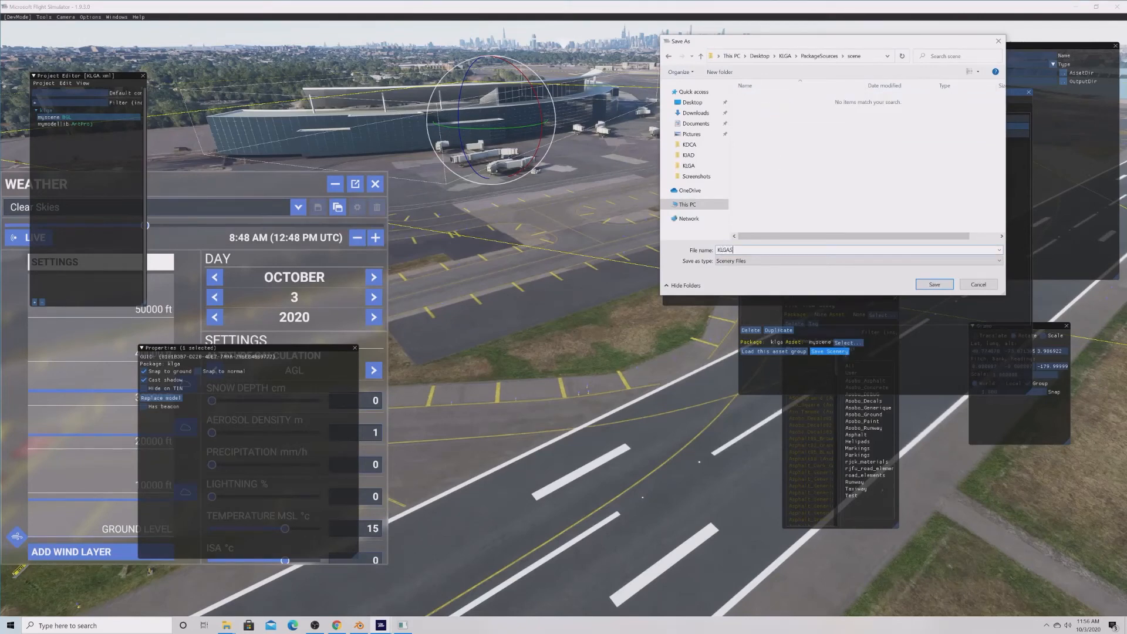
type("KLGAScene")
key("Return")
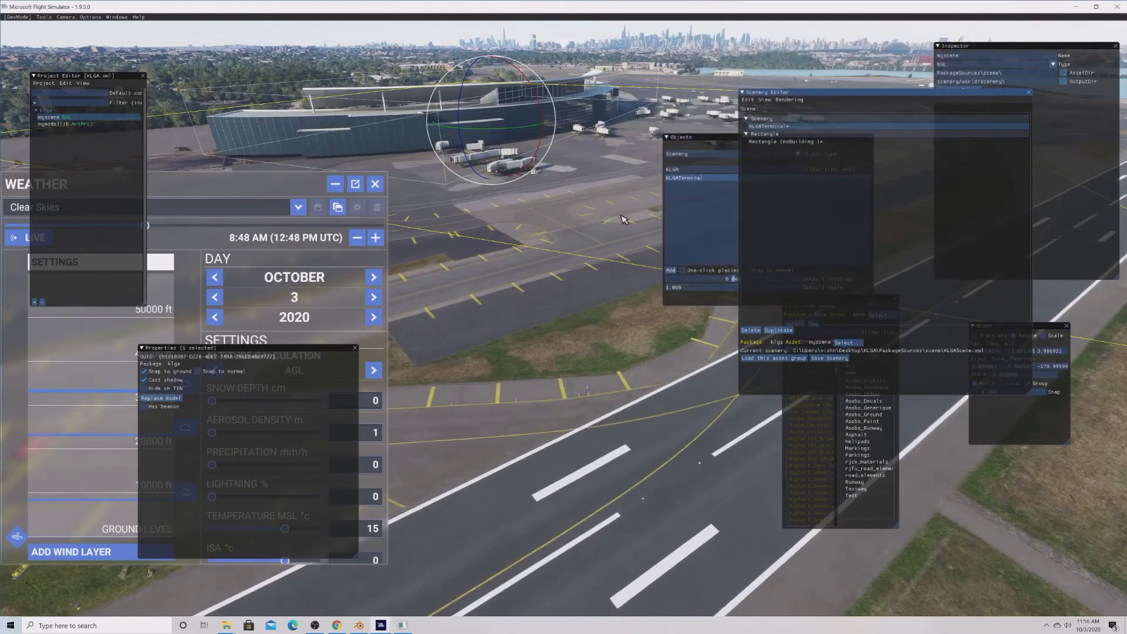
Select the exclusion rectangle around the terminal and enable terraforming for it.
left_click(623, 221)
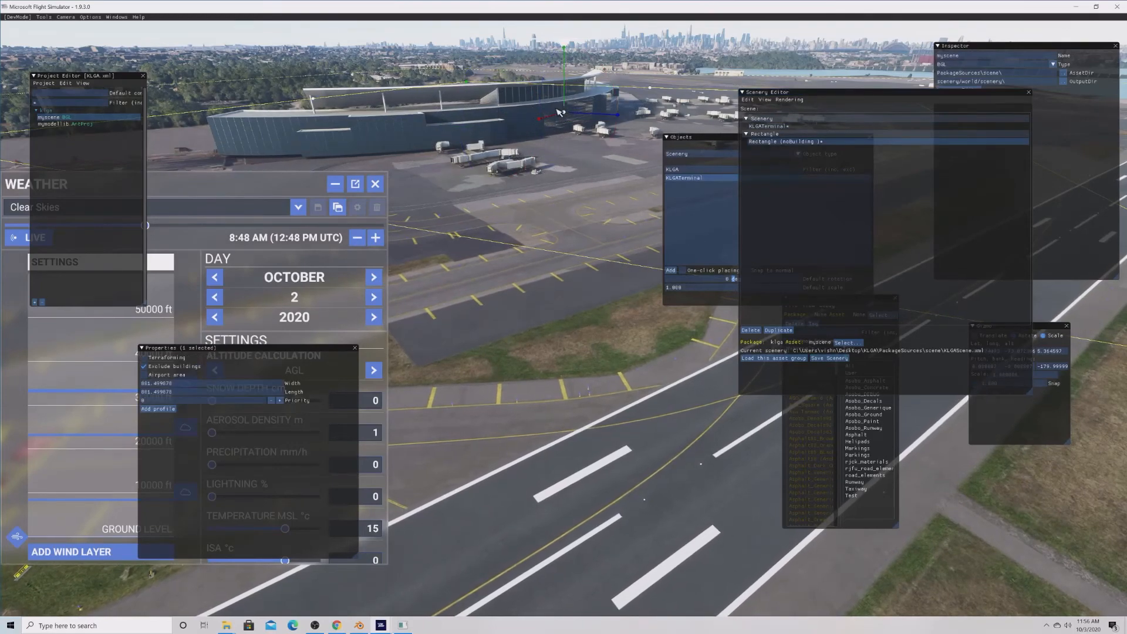
left_click(564, 112)
left_click(527, 242)
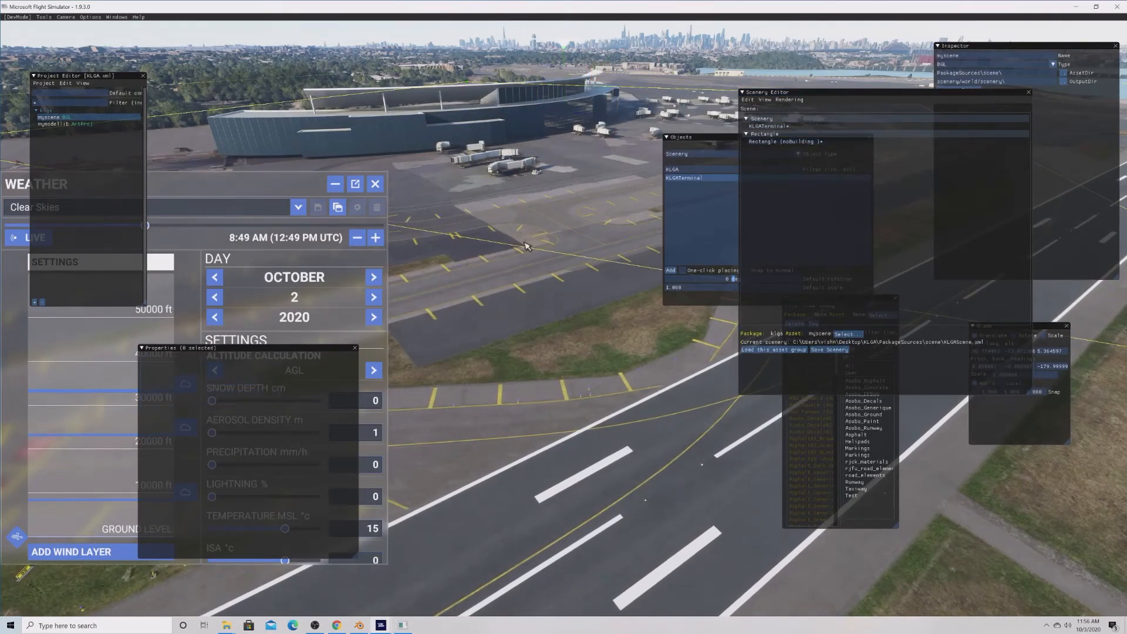
scroll(527, 243, "down", 2)
scroll(527, 242, "down", 3)
left_click(177, 359)
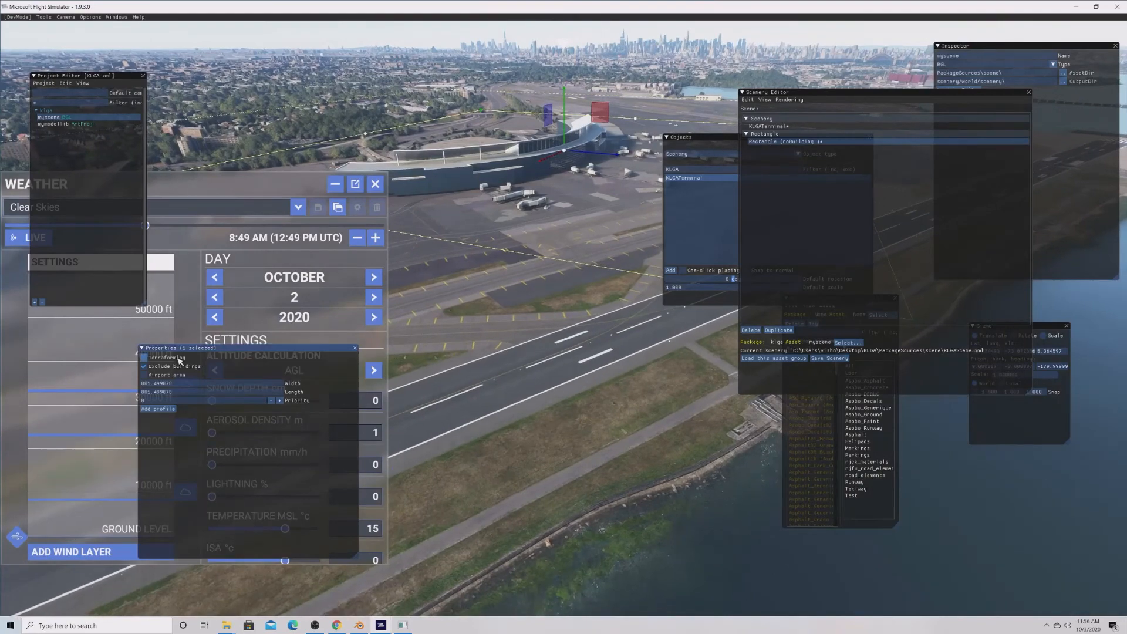
left_click(574, 324)
Turn off snap to ground for the terminal and adjust its height to a ground offset of about -4.13.
key("w")
key("a")
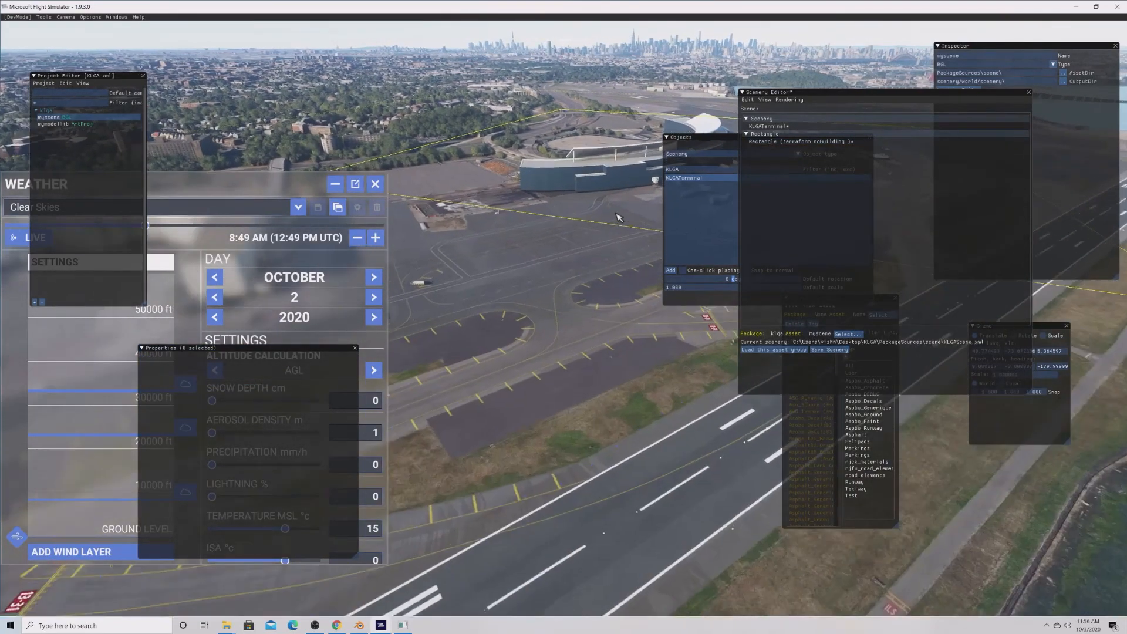
left_click(612, 194)
key("d")
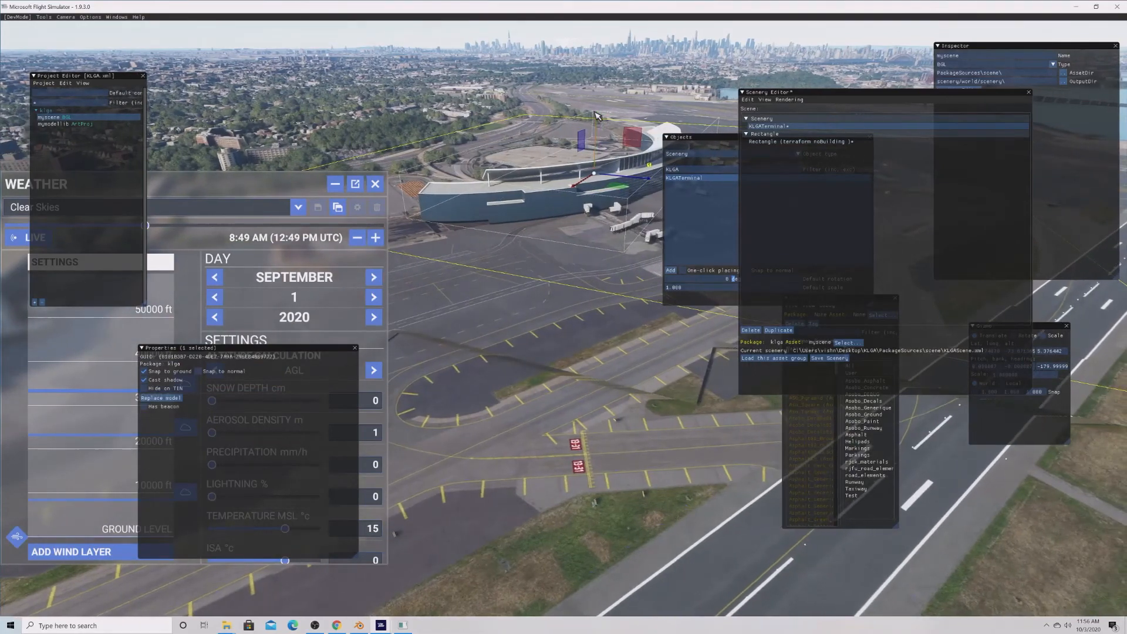
left_click_drag(595, 117, 596, 119)
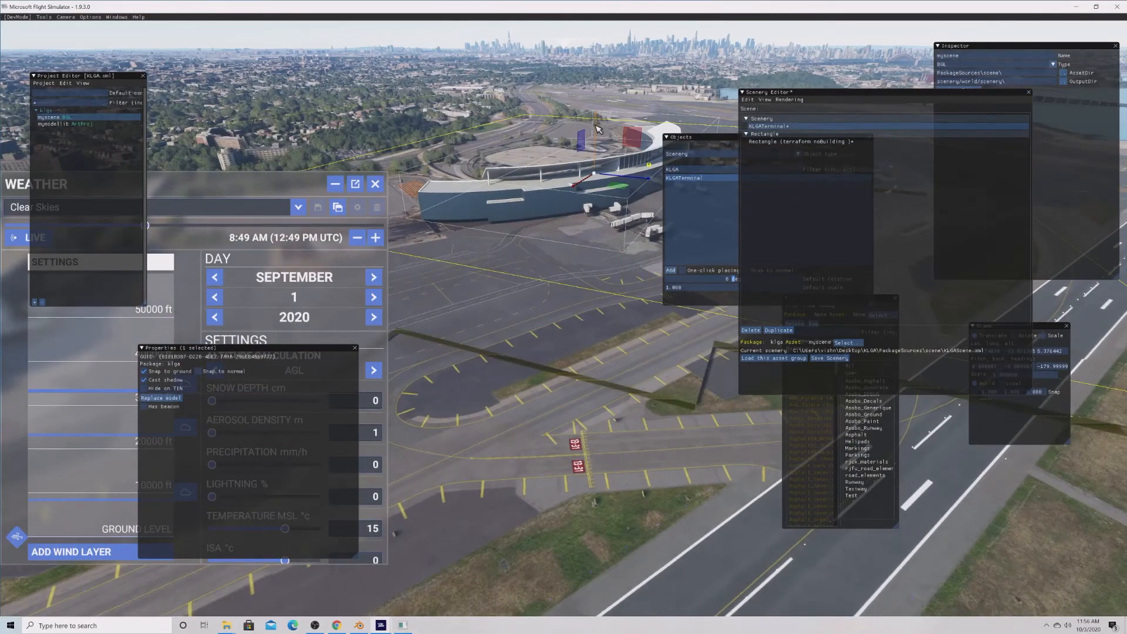
left_click(170, 372)
left_click_drag(596, 145, 597, 133)
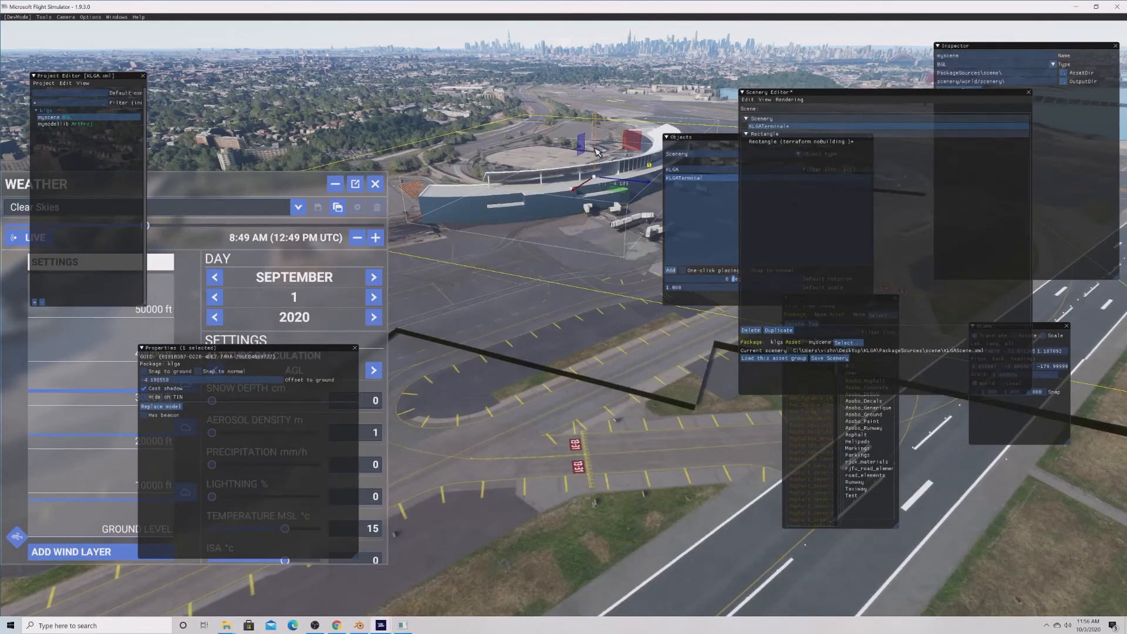
key("w")
key("d")
left_click_drag(585, 155, 585, 156)
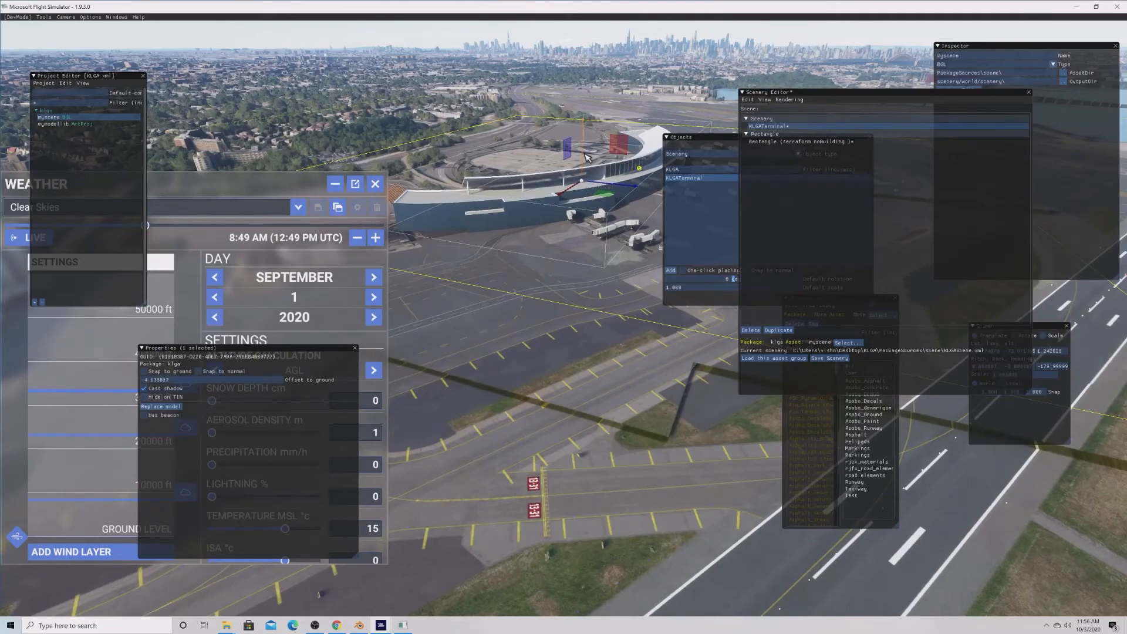
Check how the height-adjusted terminal sits on the apron and save the scenery.
key("w")
key("d")
key("d")
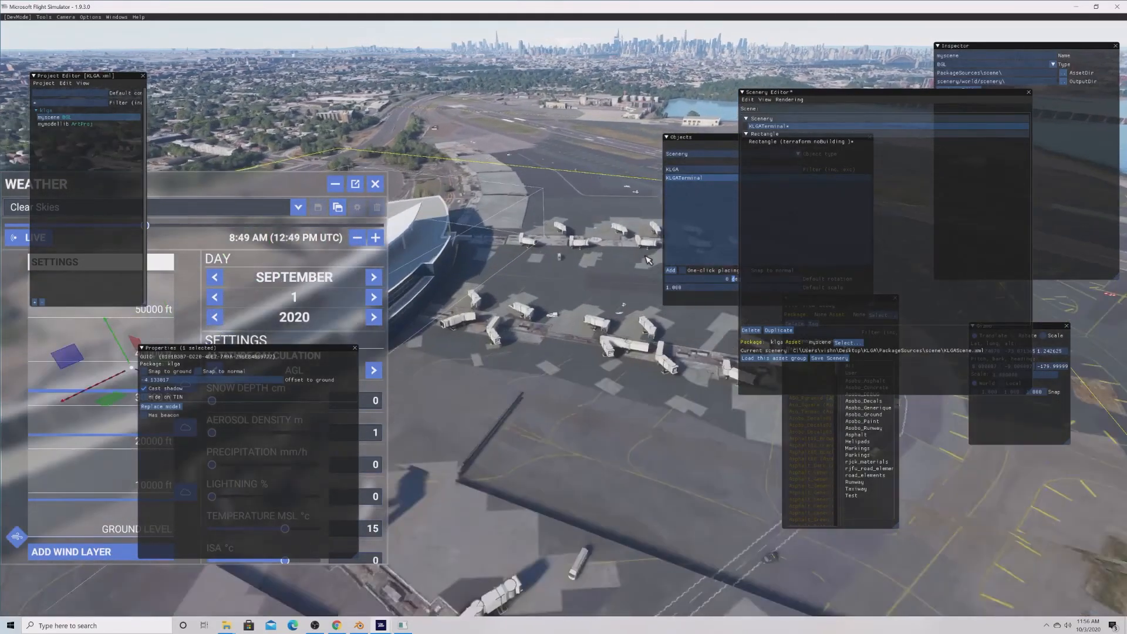
key("KP_4")
key("d")
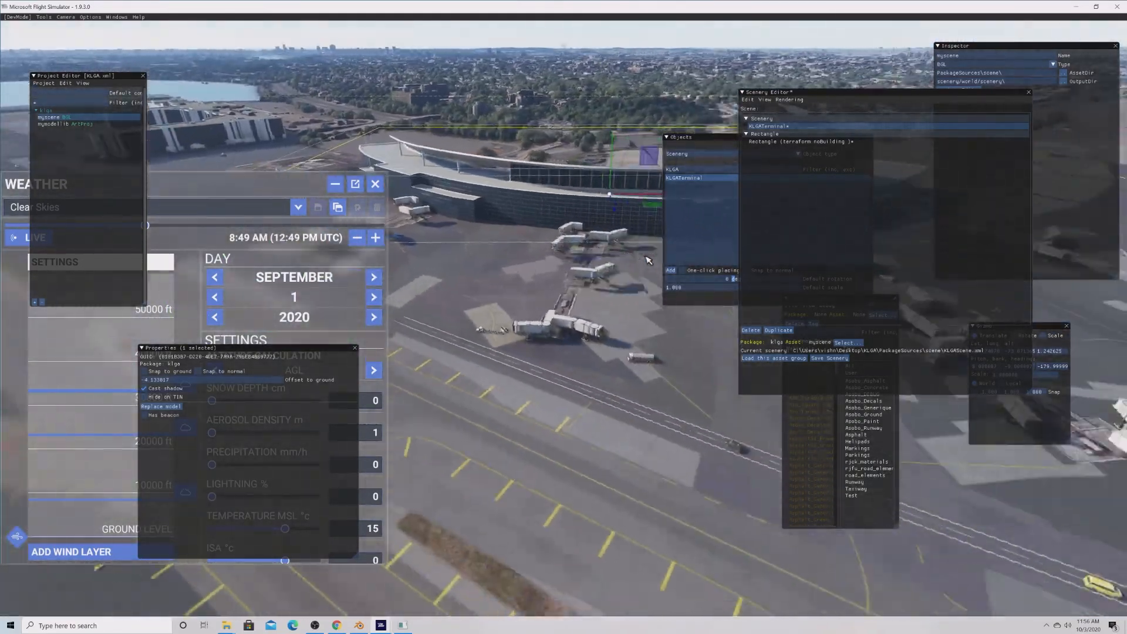
key("KP_6")
left_click(846, 359)
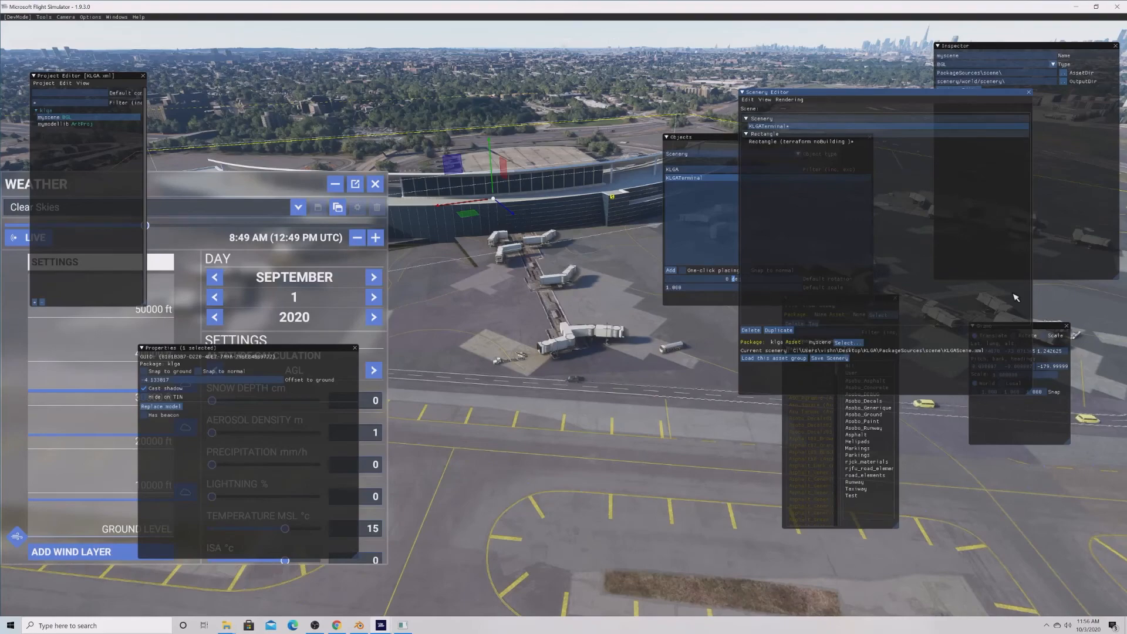
Examine the terminal's walls, roof and both ends against the terraformed ground, from apron level and from above.
left_click(685, 427)
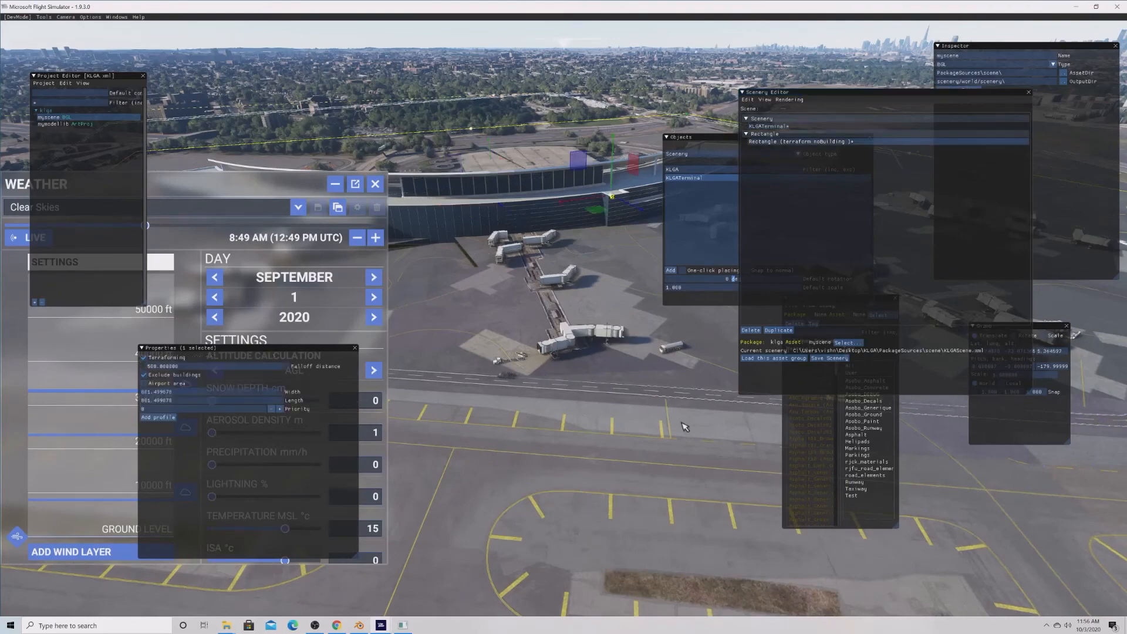
key("d")
key("KP_4")
key("d")
key("KP_4")
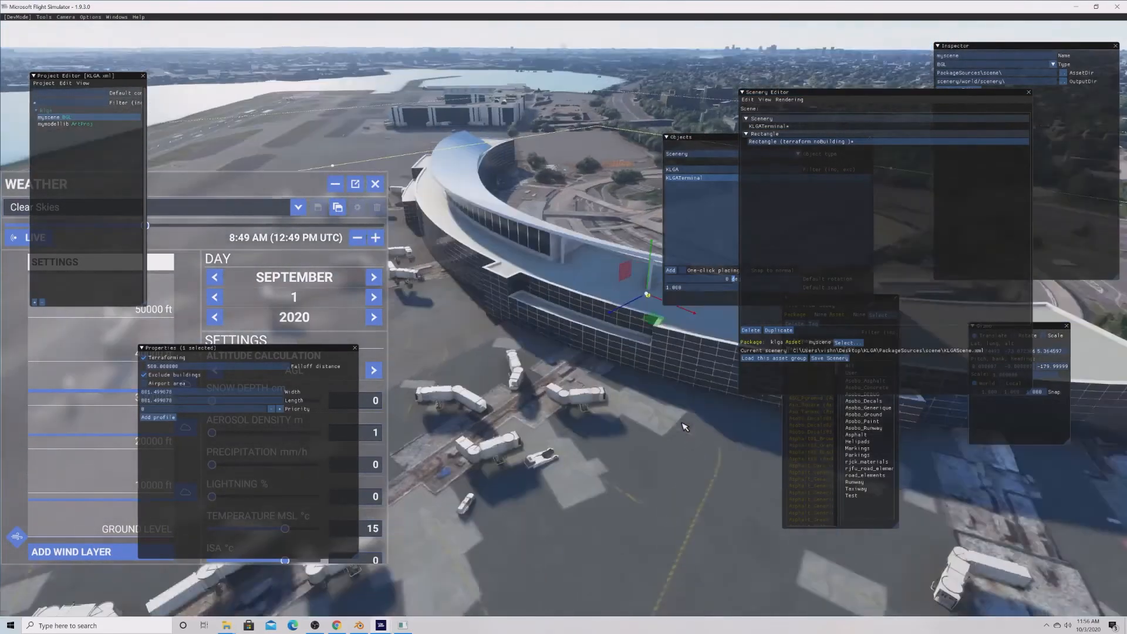
key("s")
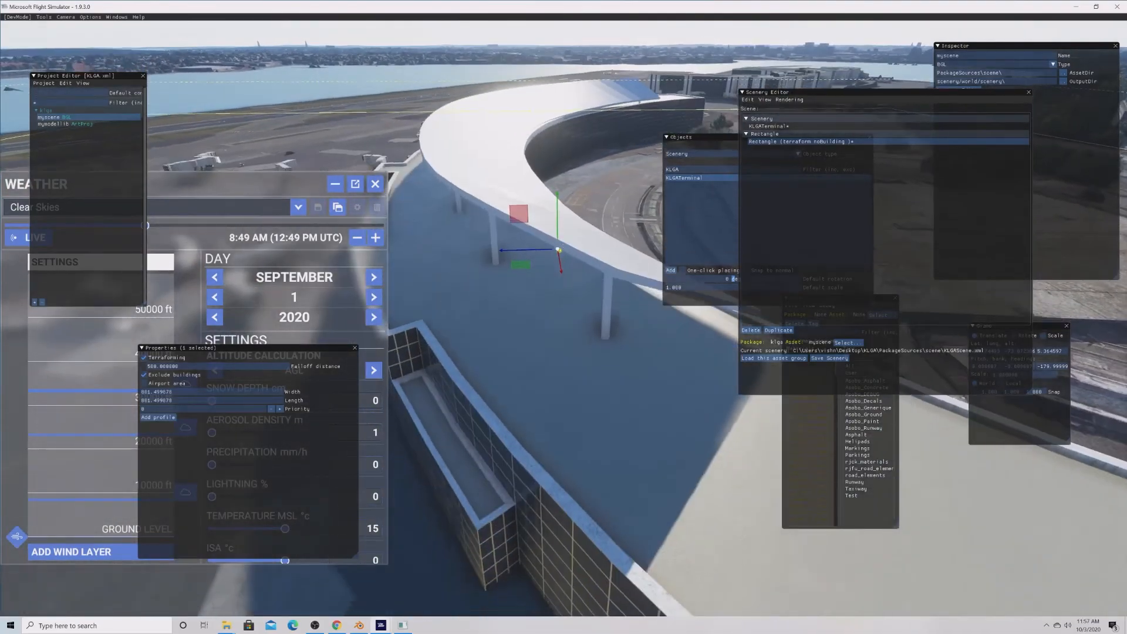
key("f")
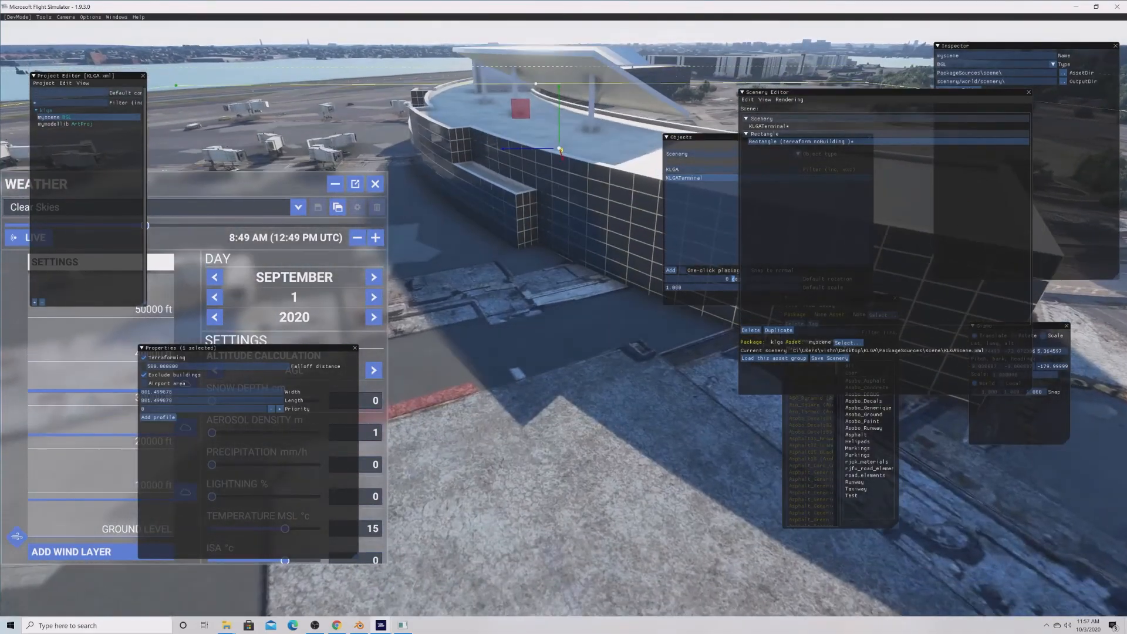
key("s")
key("s")
key("a")
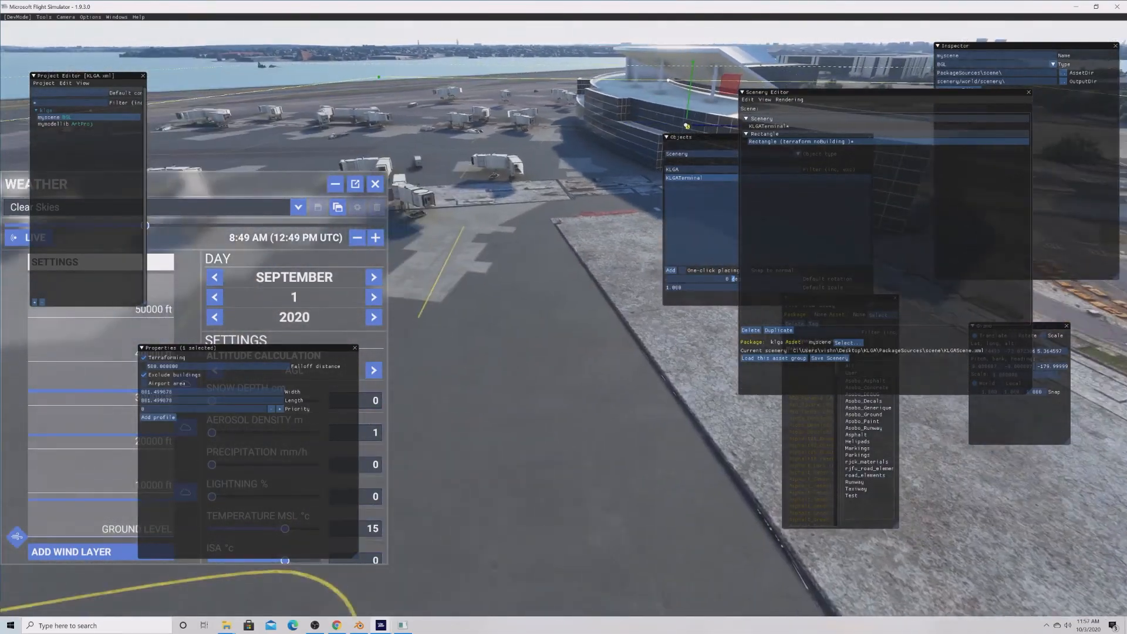
key("s")
key("r")
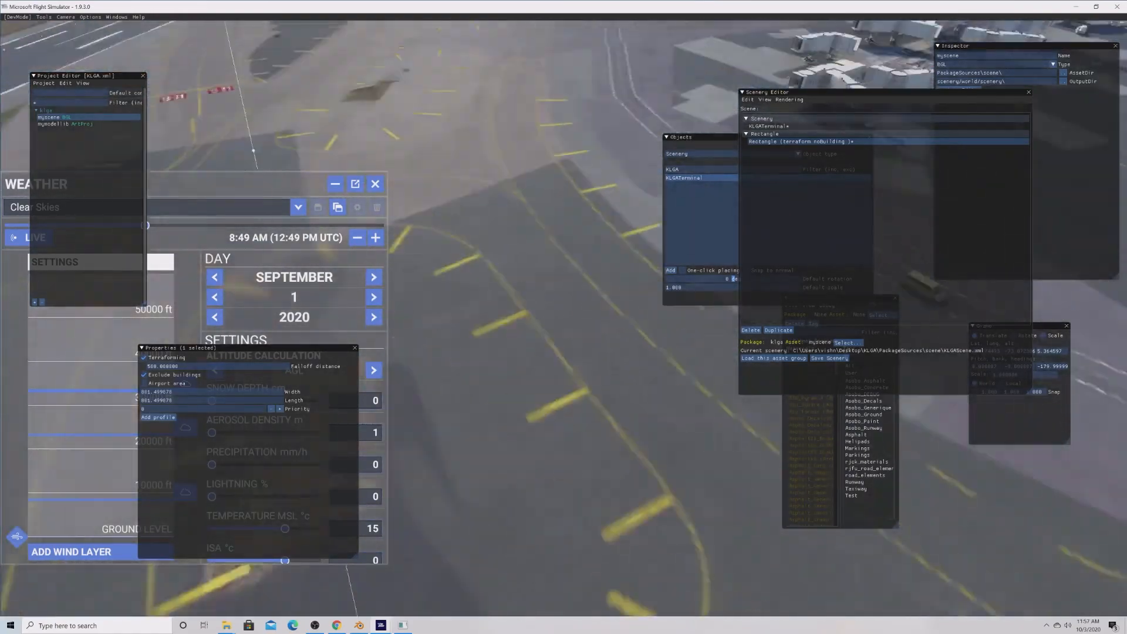
key("w")
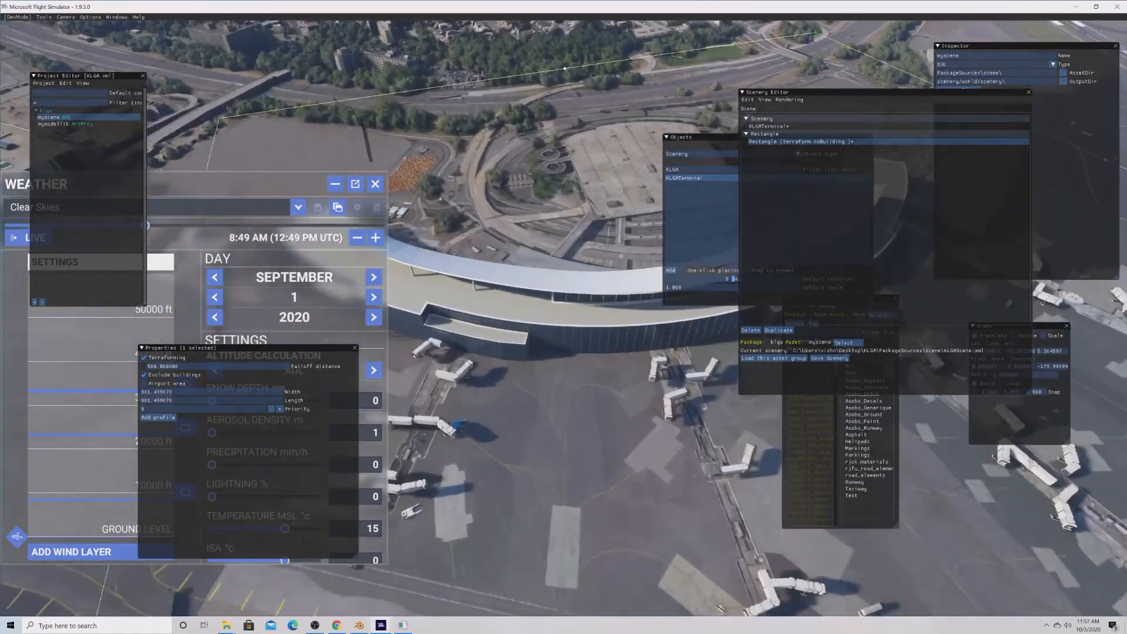
key("a")
key("a")
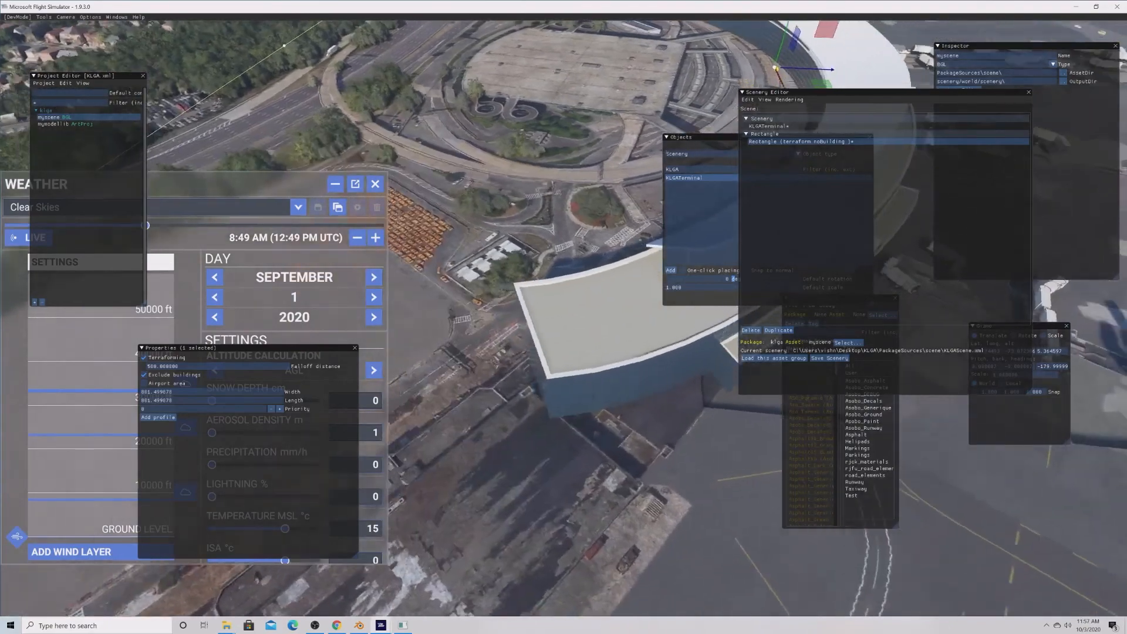
key("w")
key("r")
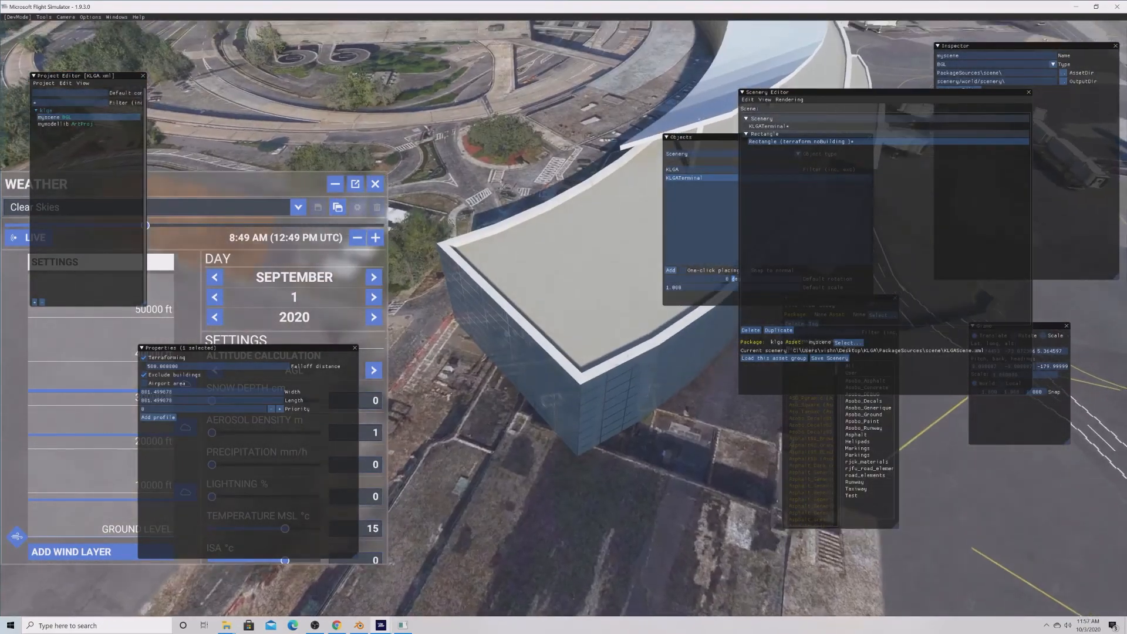
right_click_drag(693, 487, 736, 407)
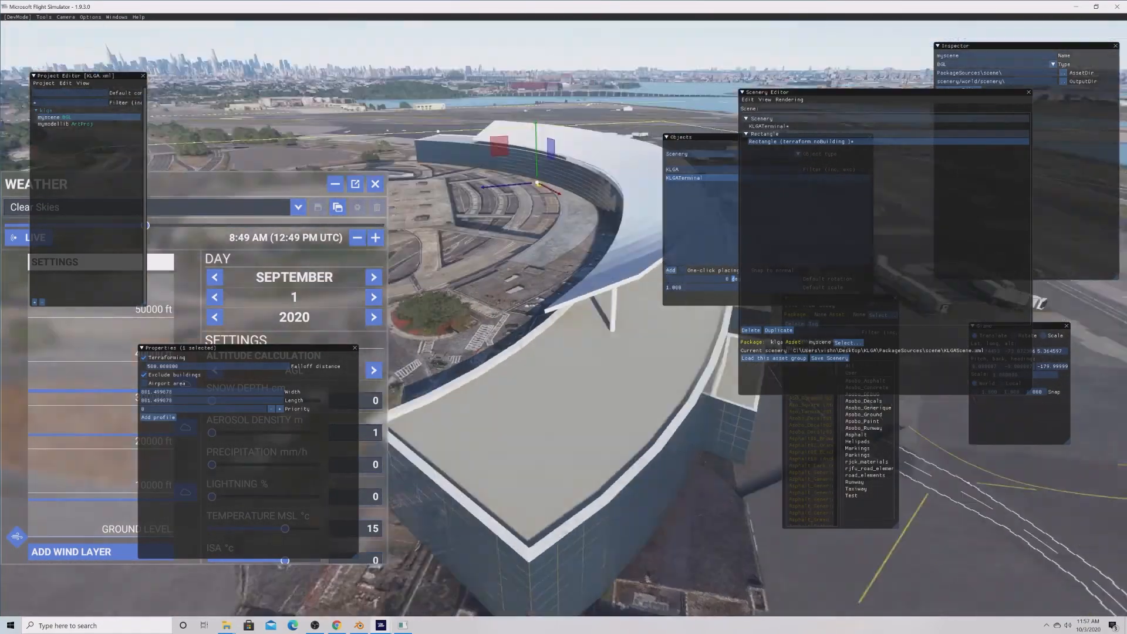
Save the scenery again and build the klga package.
left_click(829, 358)
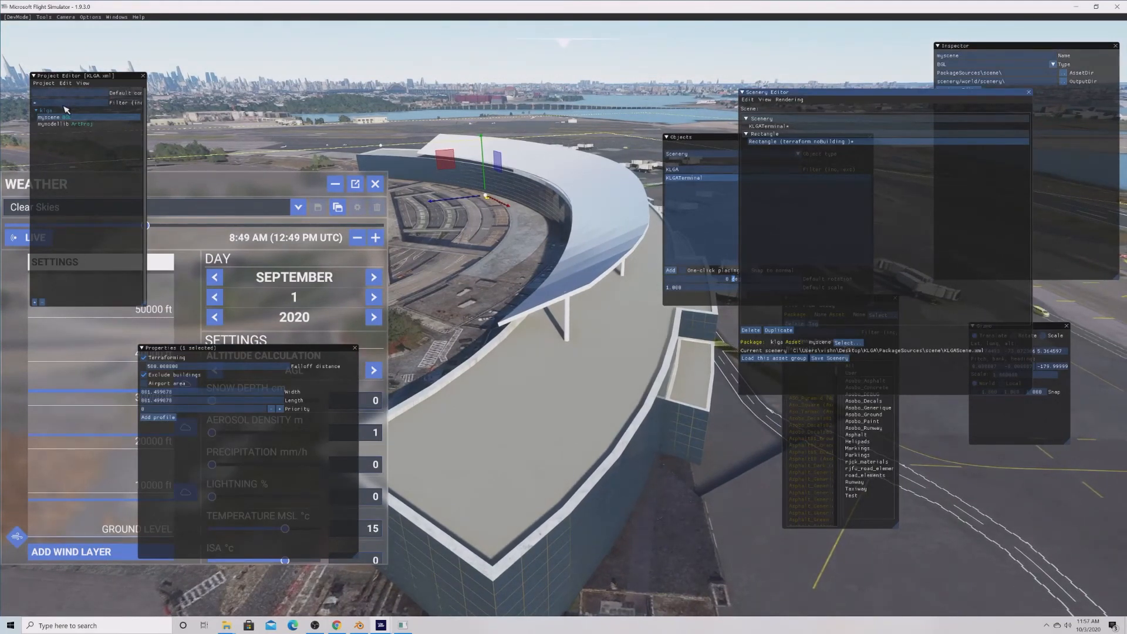
left_click(44, 110)
left_click(974, 187)
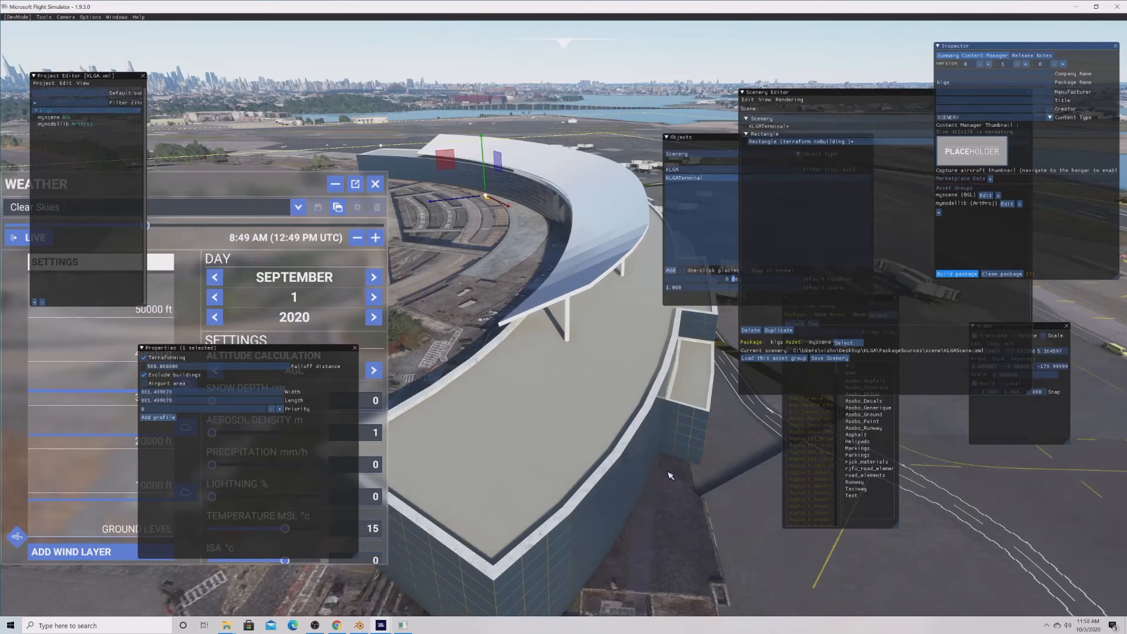
Switch to Blender and view the whole terminal model from above on its map background.
left_click(360, 625)
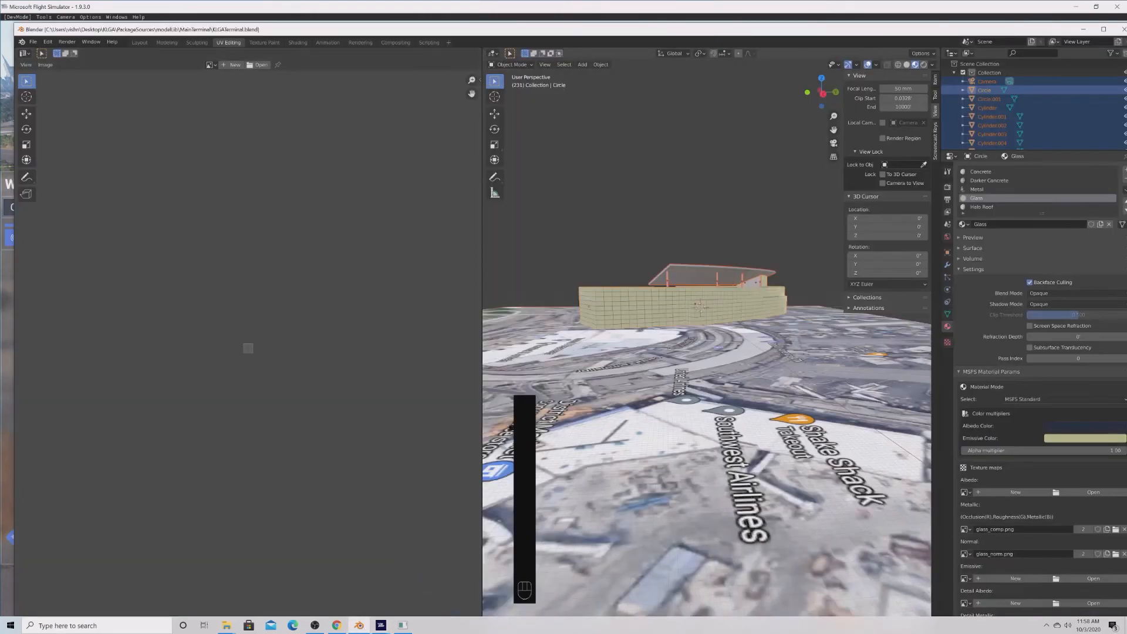
scroll(542, 428, "down", 3)
scroll(589, 414, "up", 5)
middle_click_drag(593, 415, 607, 442)
scroll(607, 442, "down", 3)
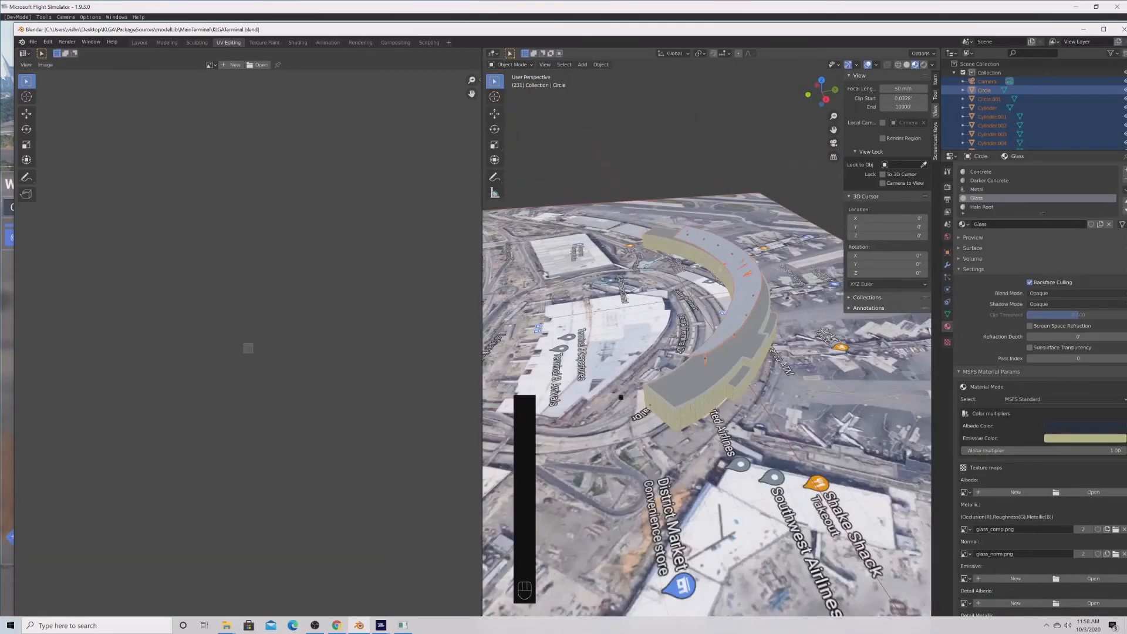
Move all the selected terminal objects into a new collection named MainTerminal.
key("shift+a")
middle_click_drag(660, 326, 736, 407)
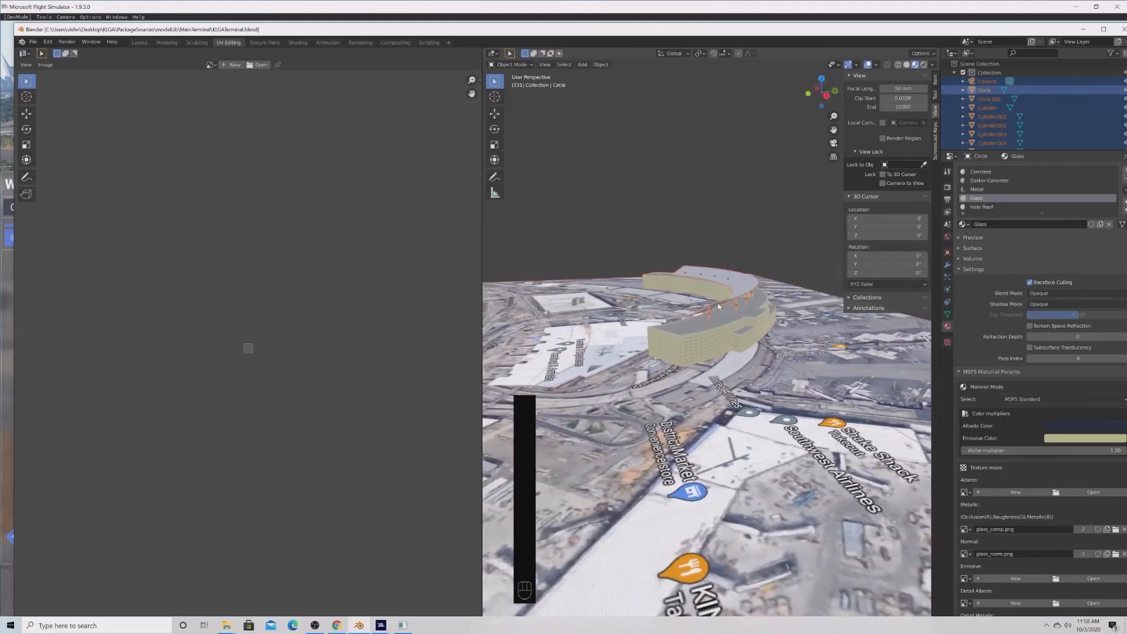
middle_click_drag(694, 283, 507, 307)
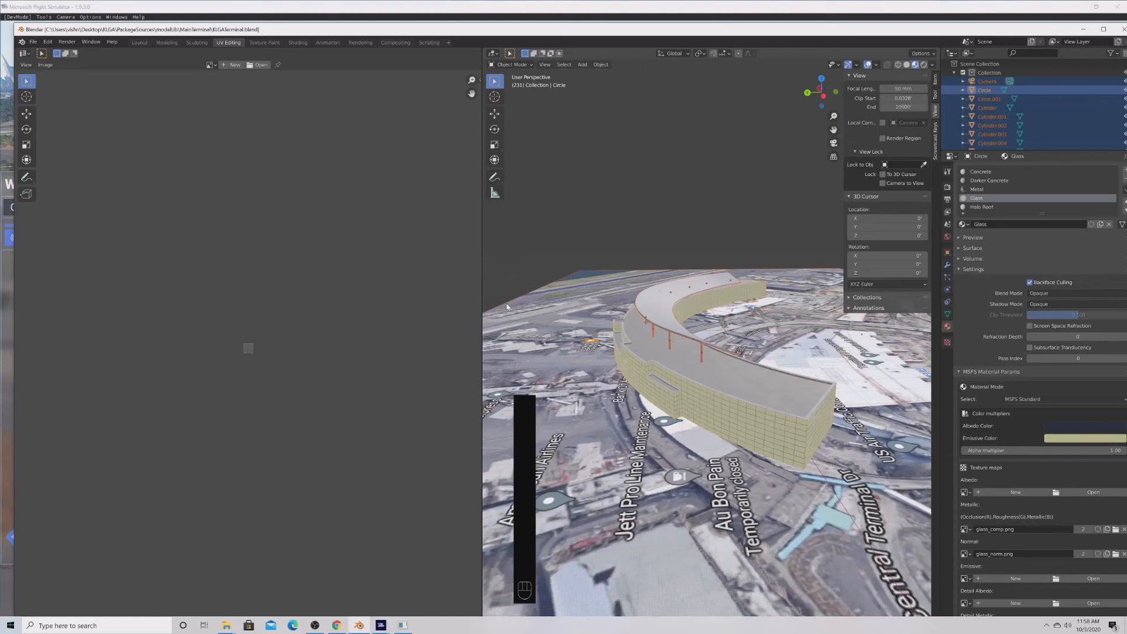
middle_click_drag(686, 327, 709, 378)
key("m")
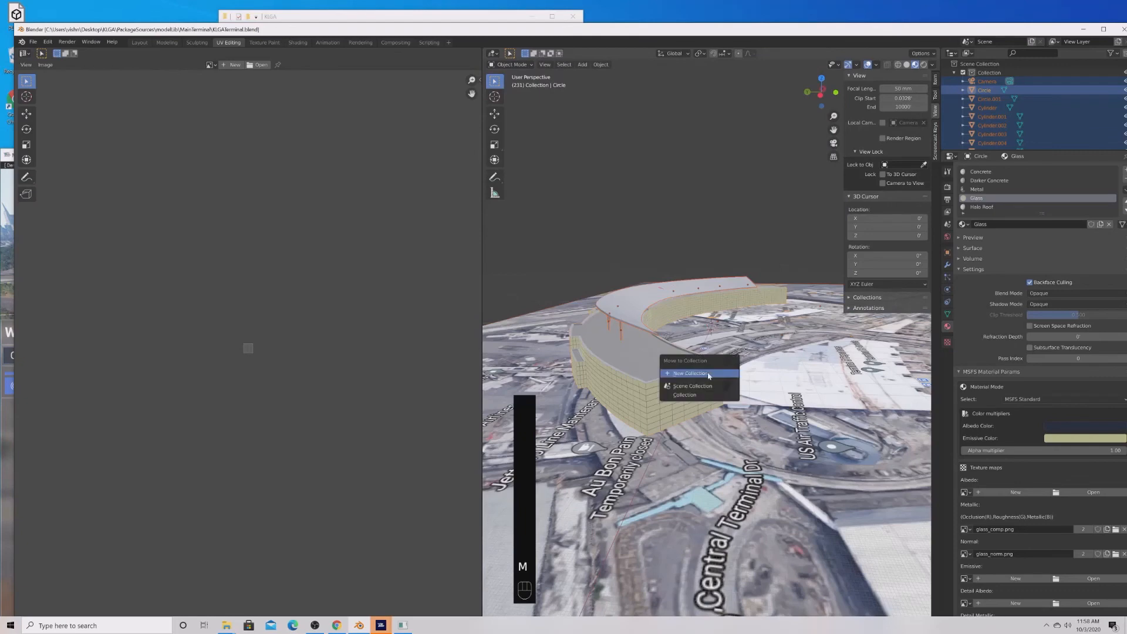
left_click(699, 392)
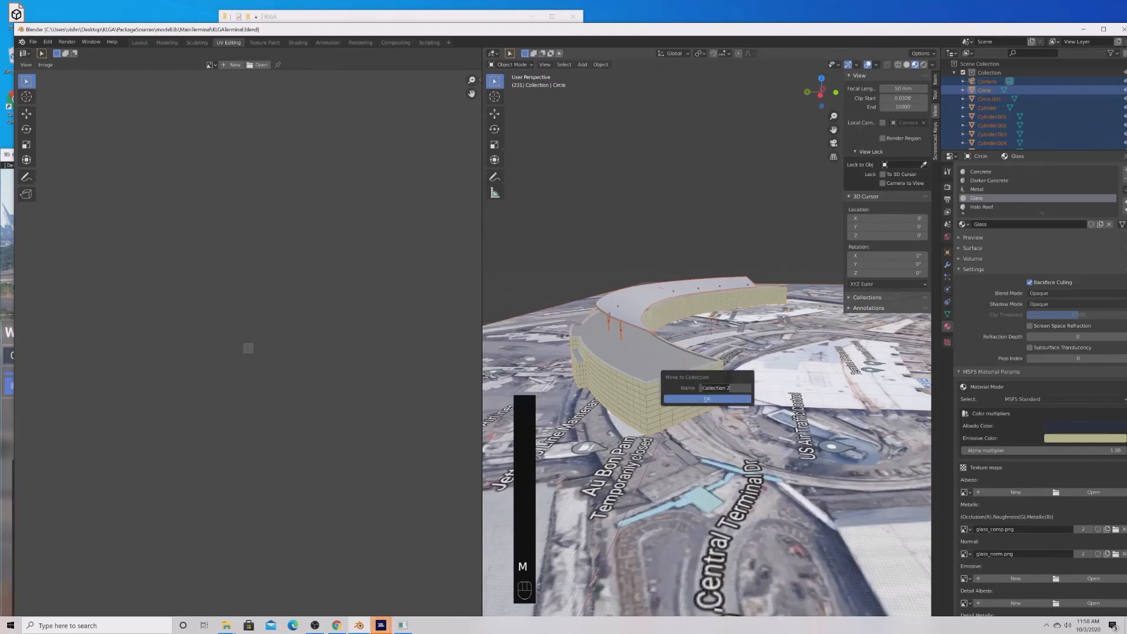
type("MainTerminal")
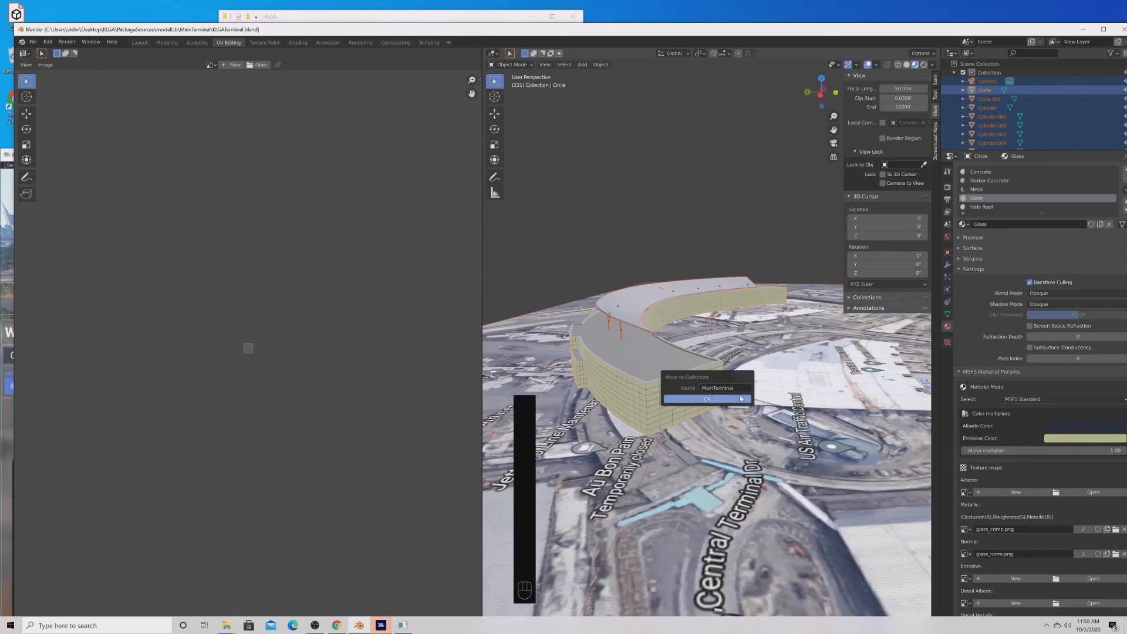
left_click(738, 400)
Try excluding and restoring the MainTerminal collection, and select and deselect all of its objects.
left_click(963, 81)
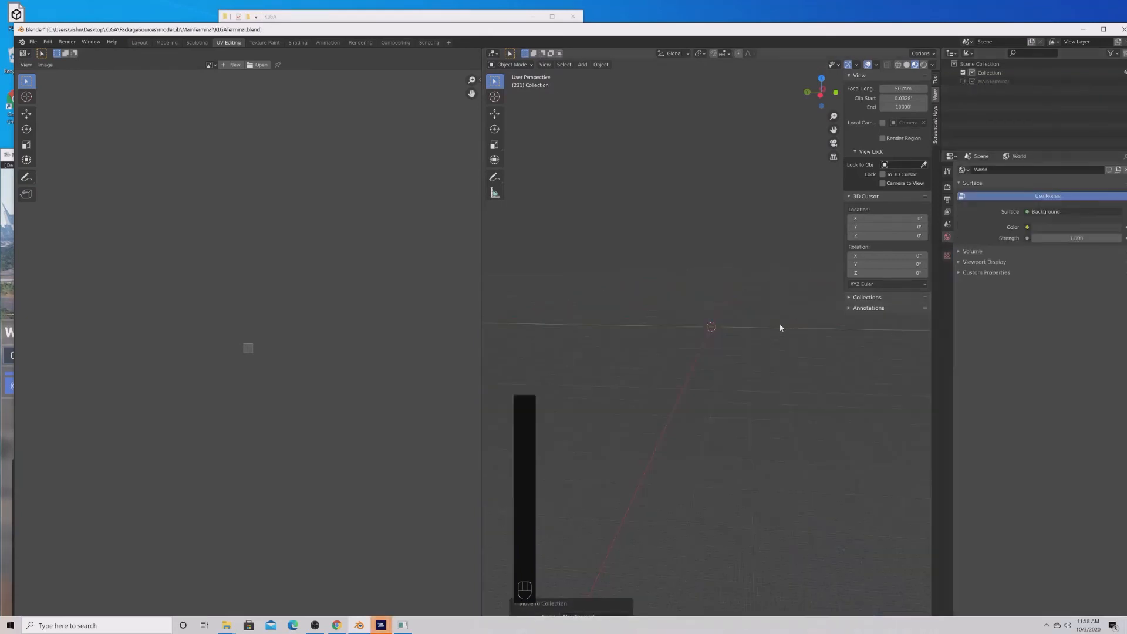
left_click(964, 81)
key("alt+a")
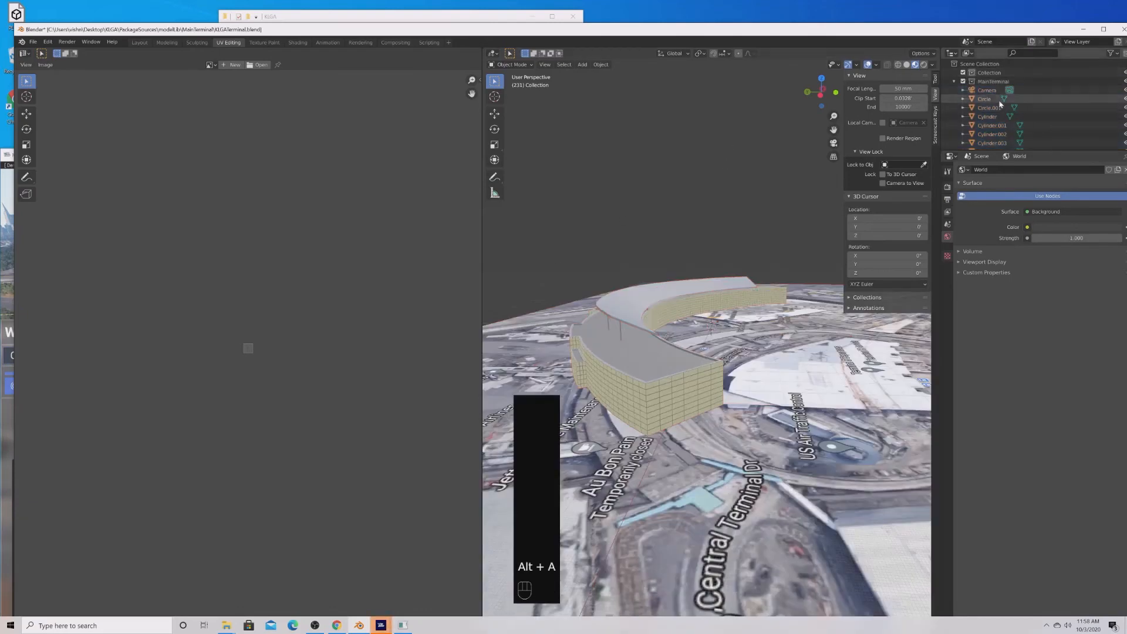
right_click(991, 84)
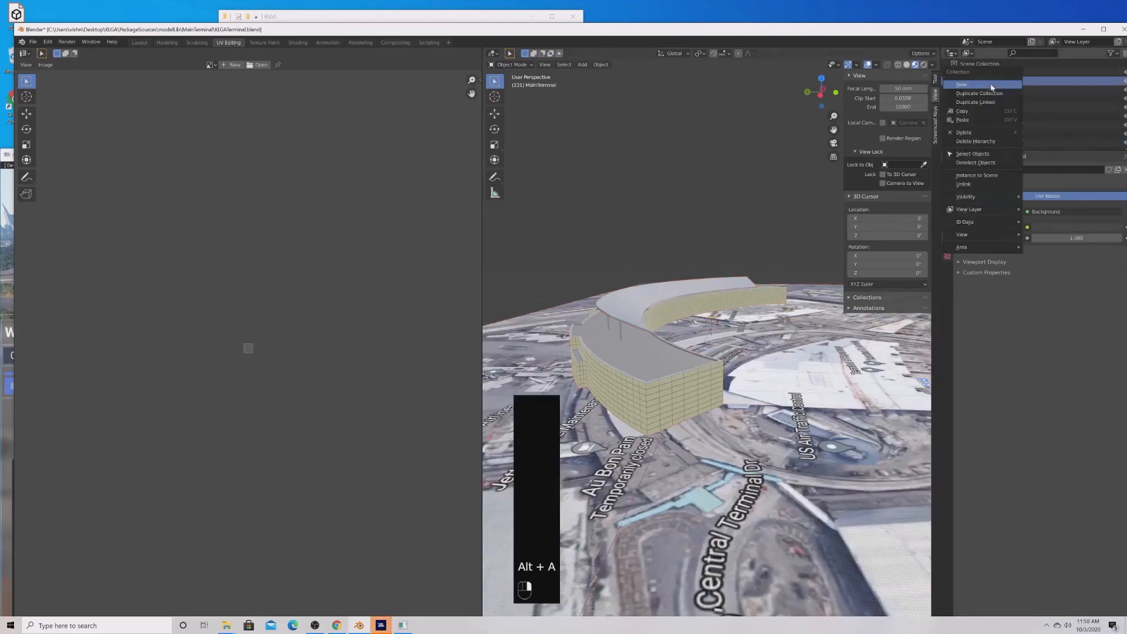
left_click(986, 151)
middle_click_drag(691, 274, 675, 223)
key("alt+a")
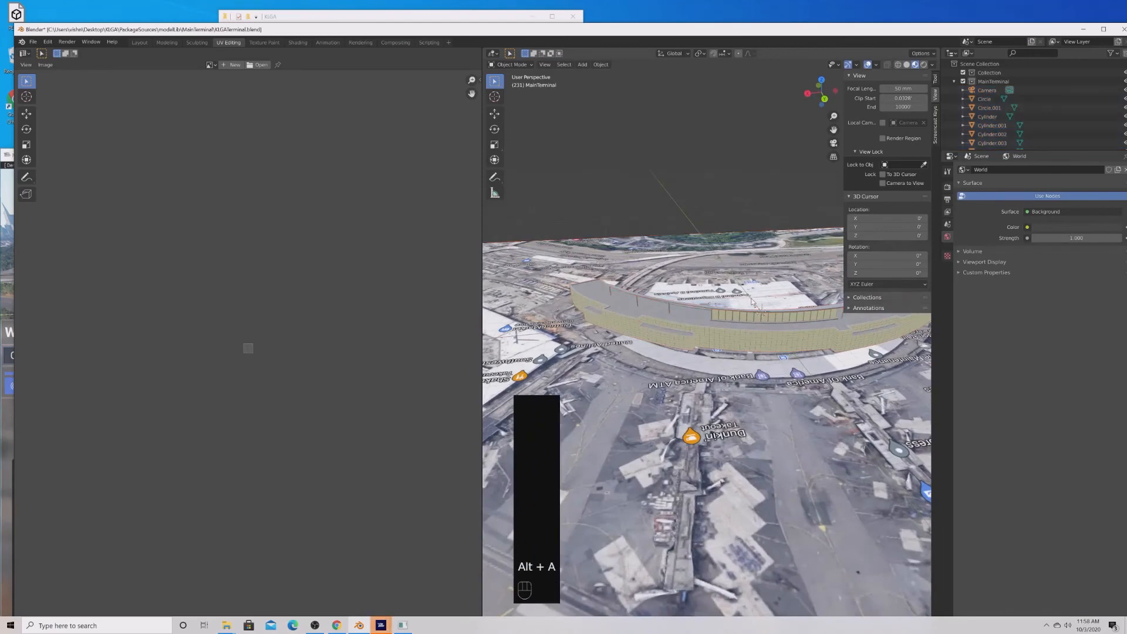
Exclude the MainTerminal collection from the view layer and add a cube at the origin, scaled up about 22.17 times and another 5.54 times.
left_click(963, 81)
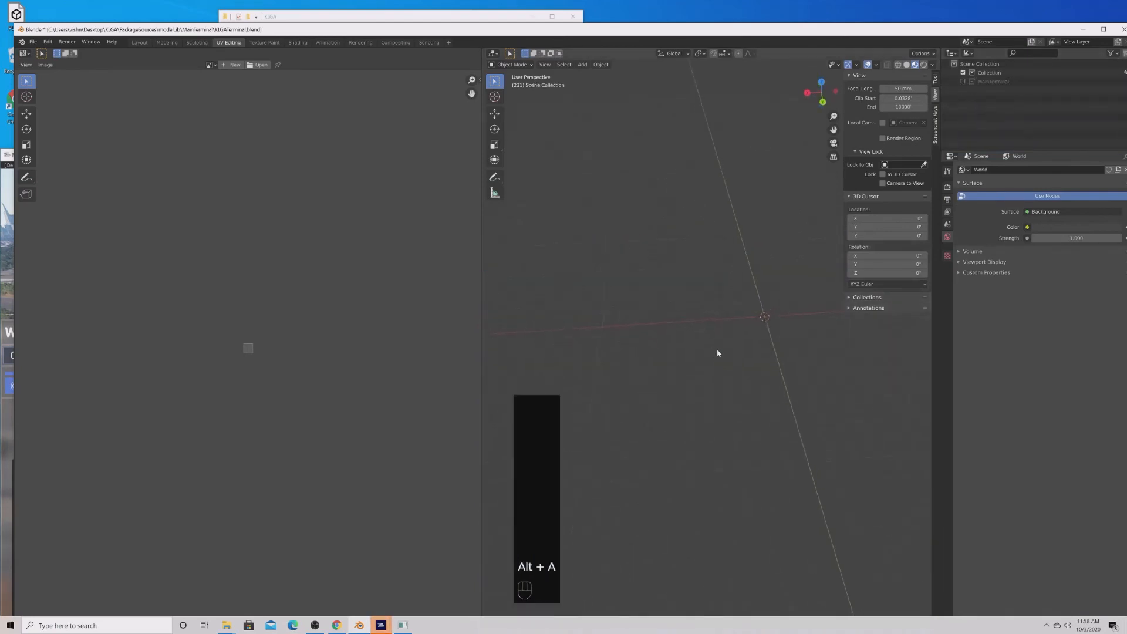
key("shift+a")
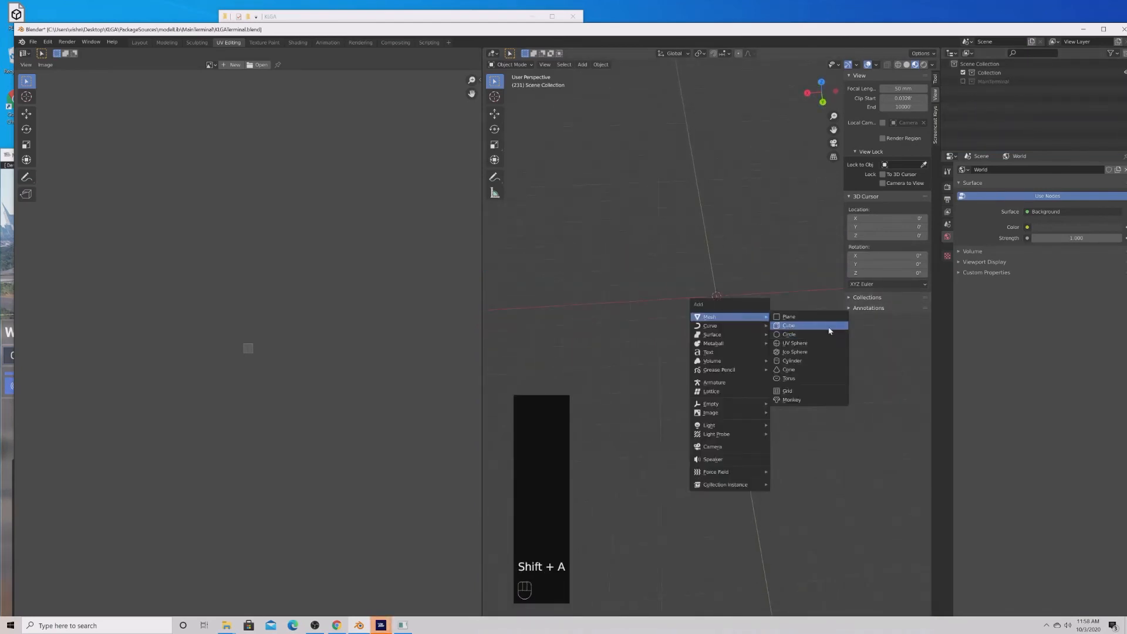
left_click(830, 329)
key("s")
left_click(736, 94)
key("s")
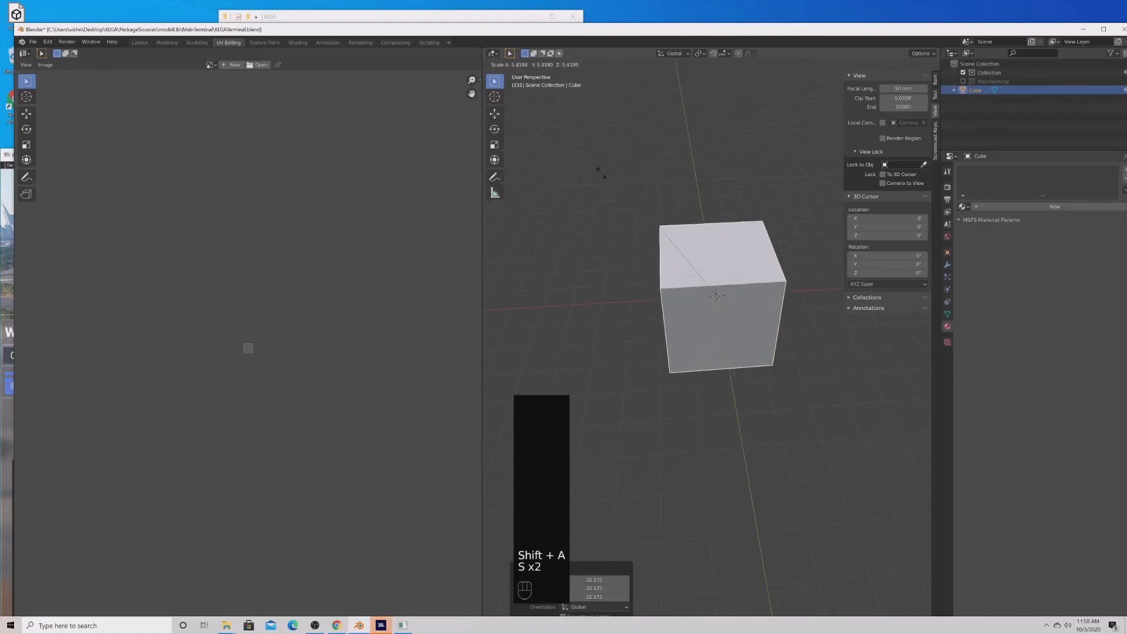
left_click(598, 172)
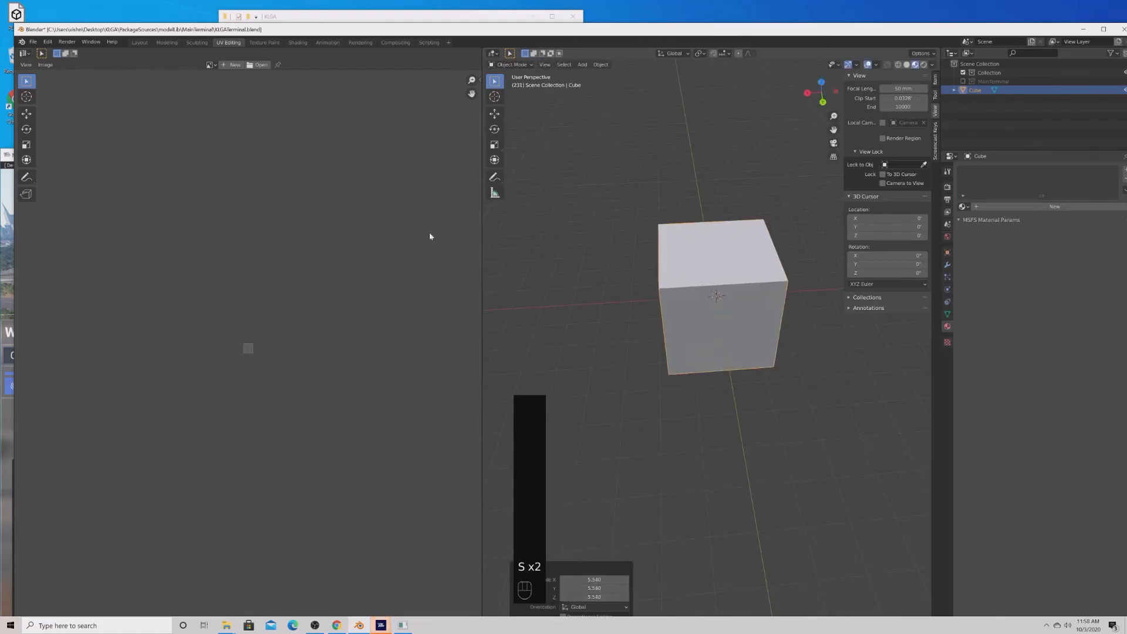
Clear the simulator and Blender windows aside and open the Packages folder of the KLGA project to locate the built klga package.
left_click(8, 248)
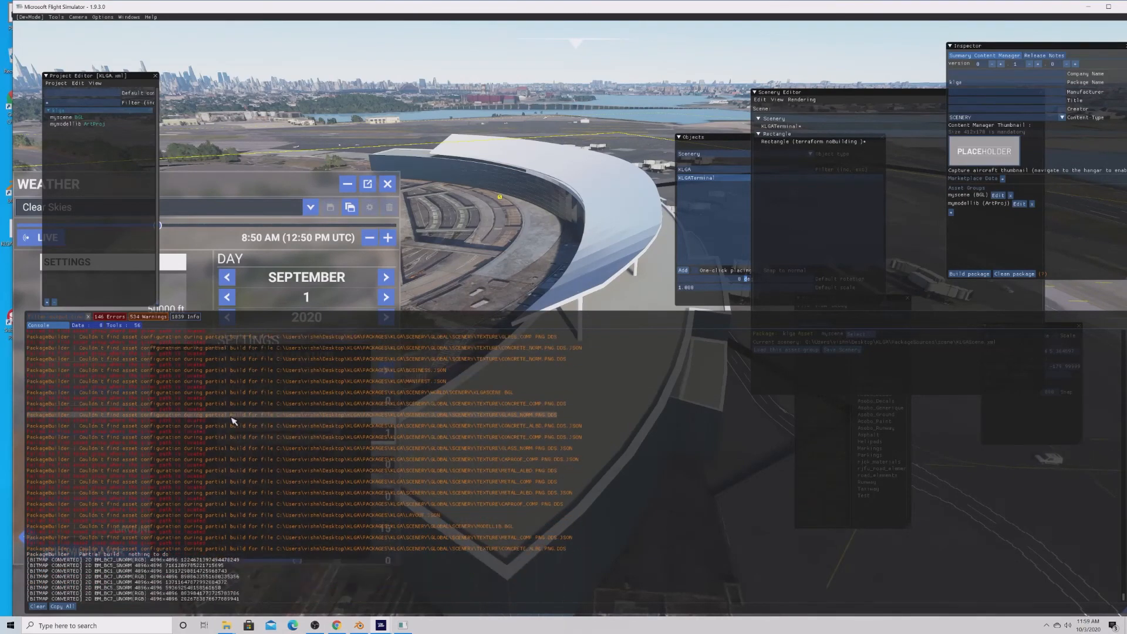
mouse_move(631, 11)
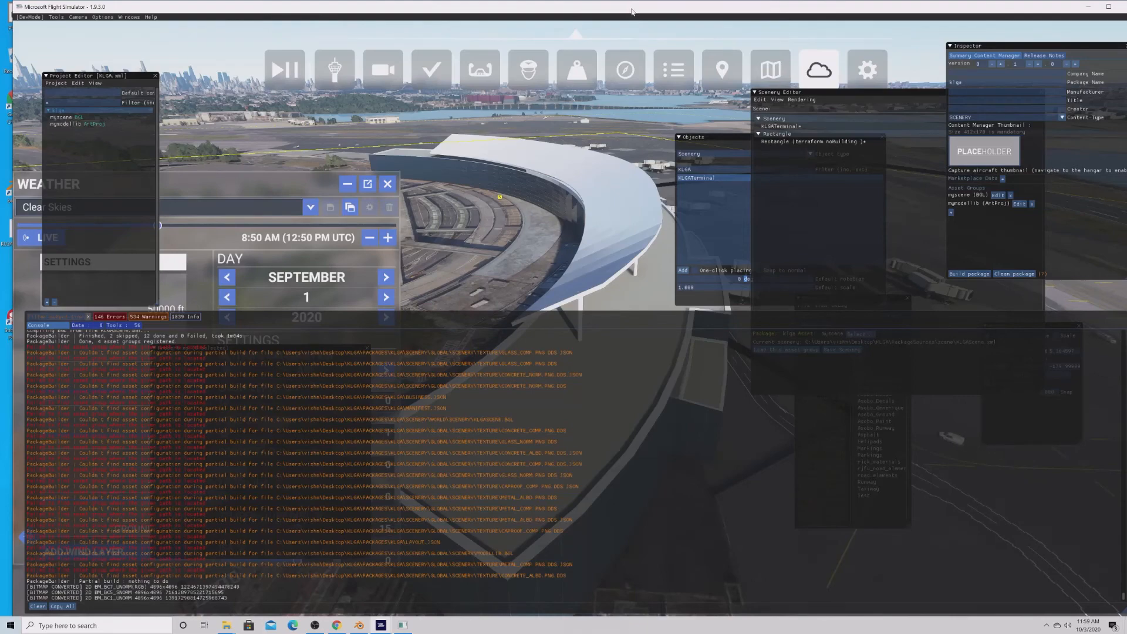
left_click_drag(631, 12, 567, 570)
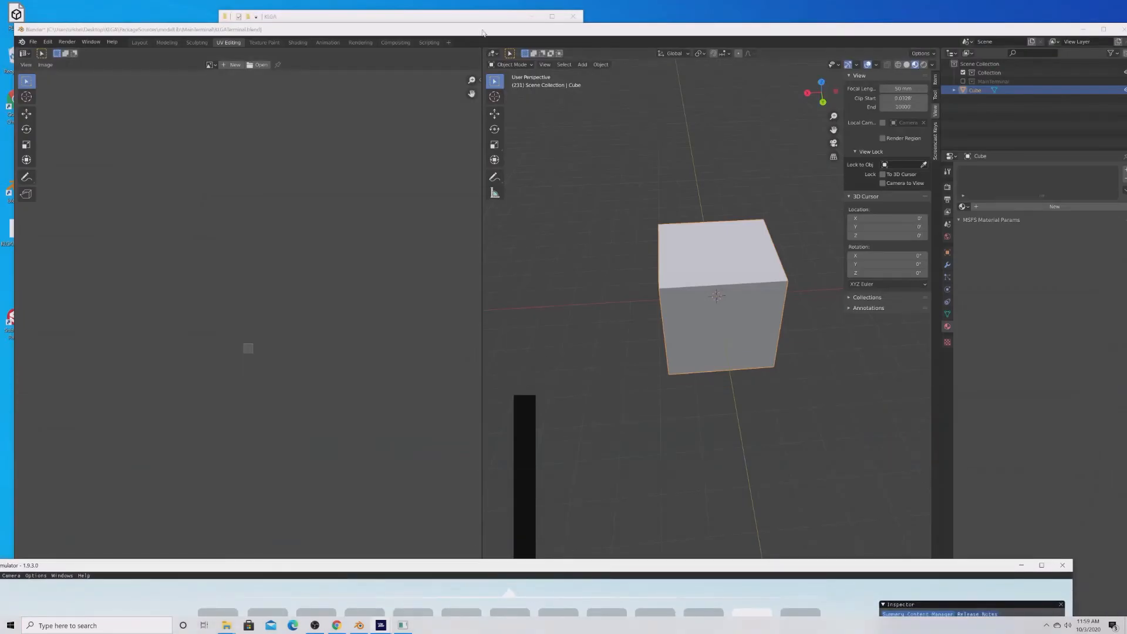
left_click_drag(488, 30, 450, 347)
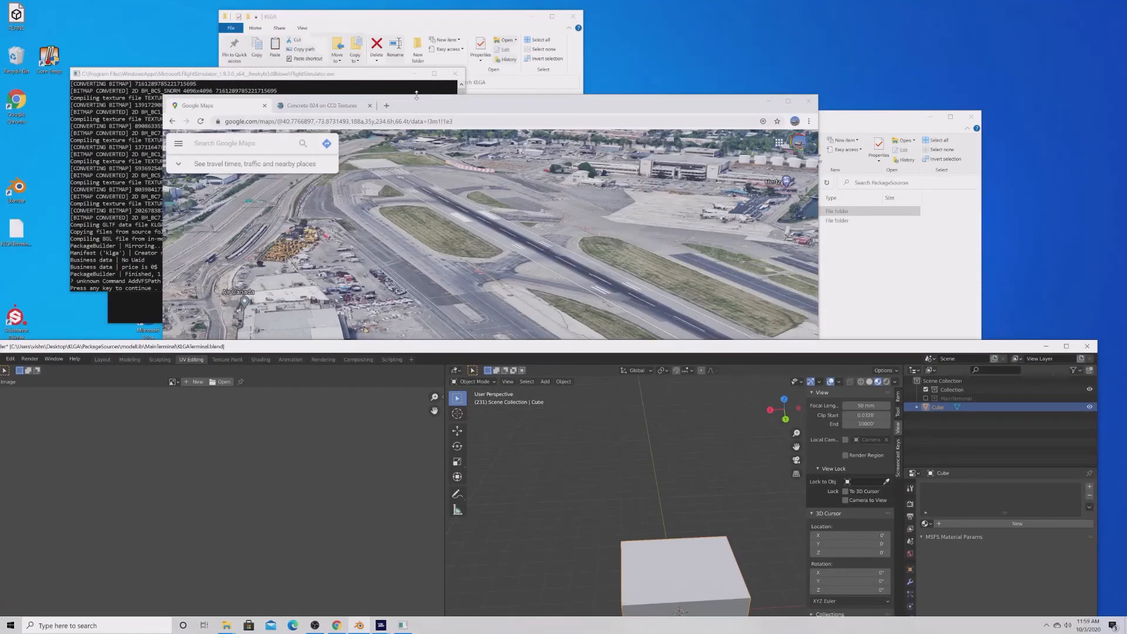
left_click(409, 34)
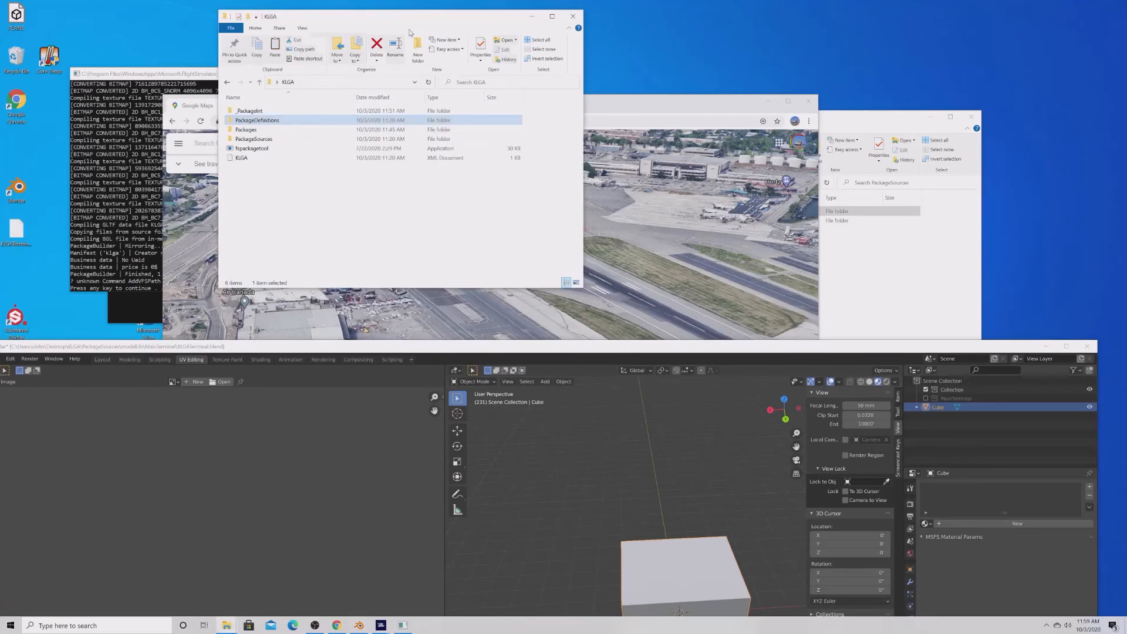
double_click(269, 129)
left_click(276, 112)
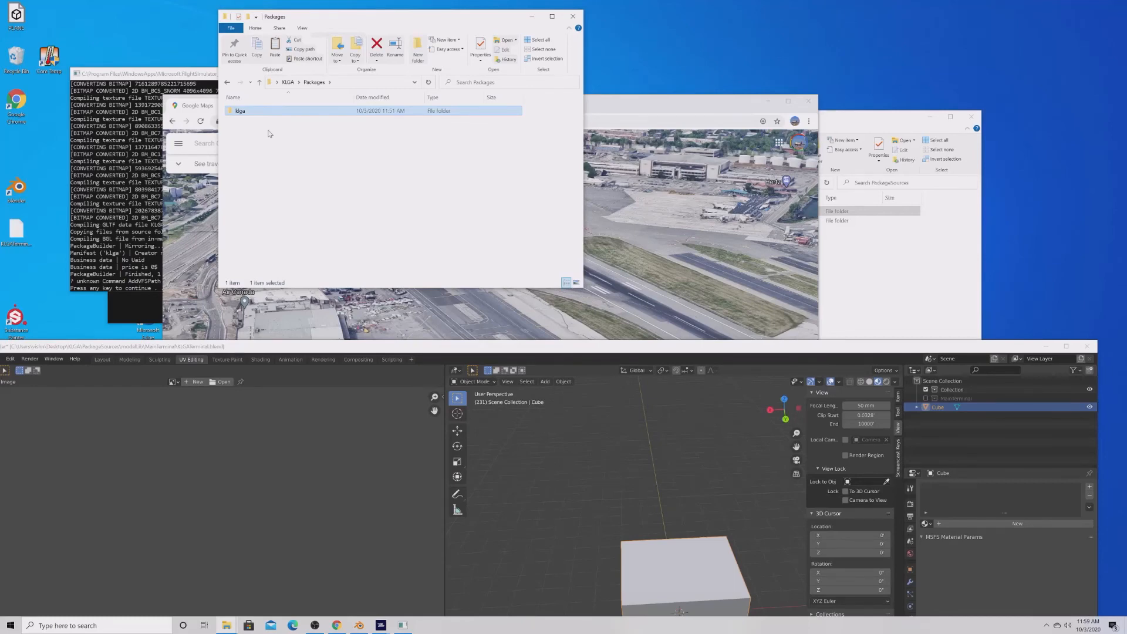
Rearrange the Blender and Flight Simulator windows so the simulator's project tools are fully in view.
left_click_drag(348, 341, 368, 23)
left_click(3, 563)
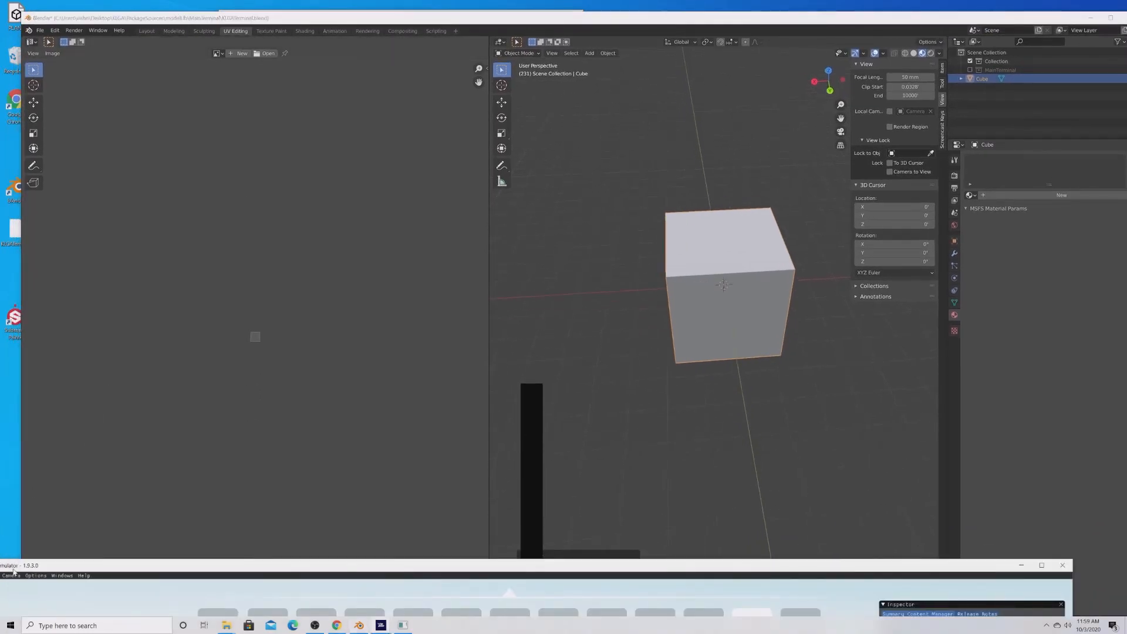
left_click_drag(3, 563, 250, 335)
left_click_drag(296, 21, 288, 92)
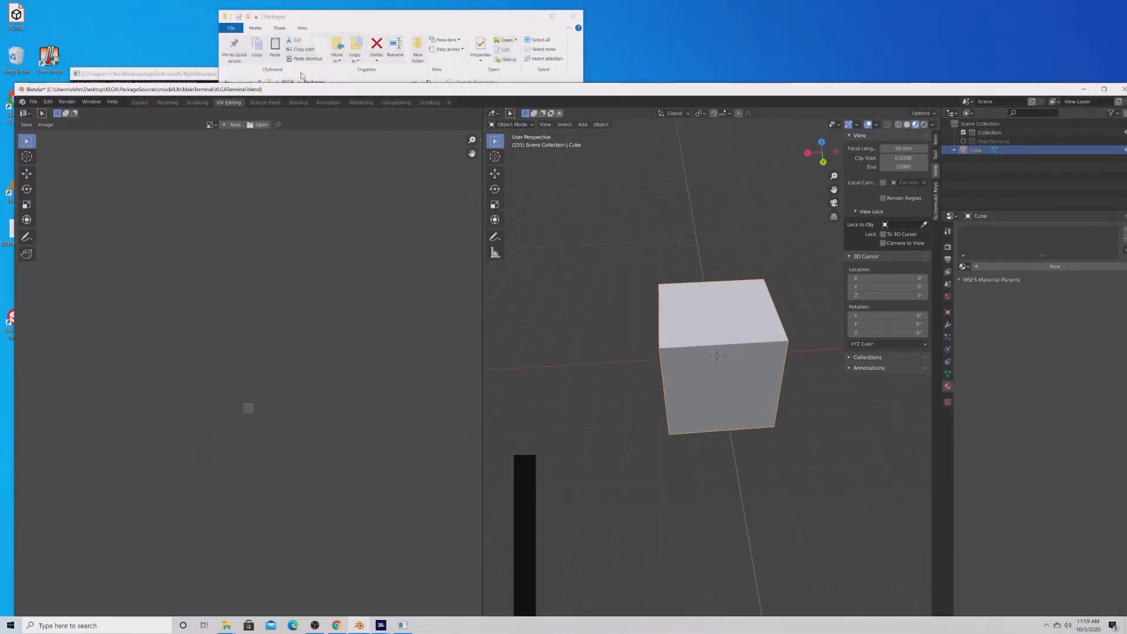
left_click_drag(297, 88, 355, 0)
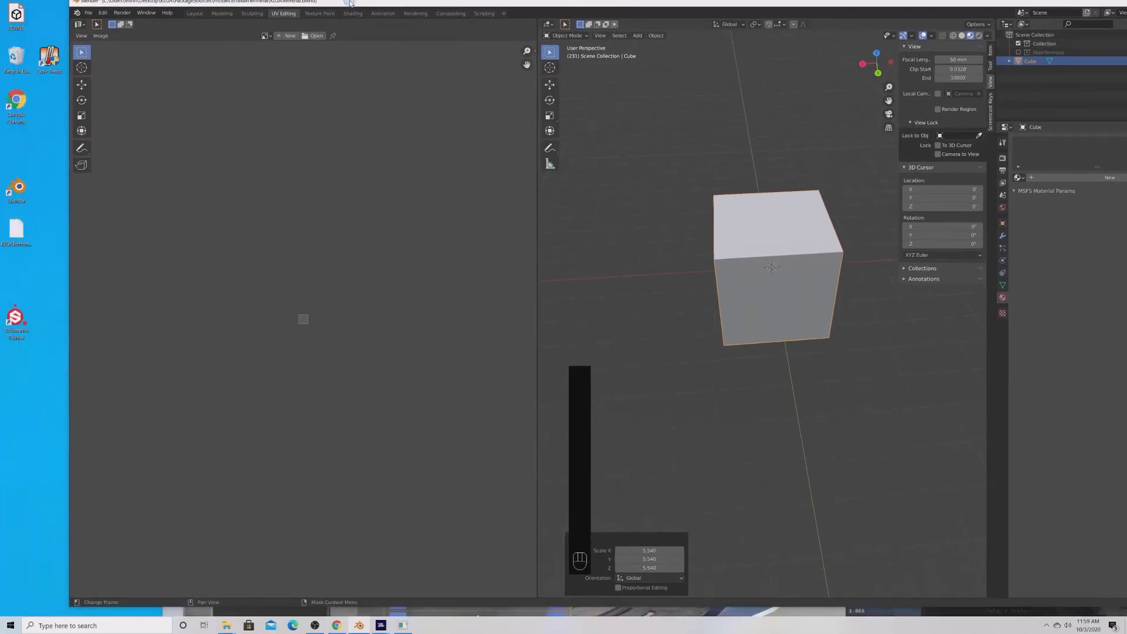
double_click(257, 9)
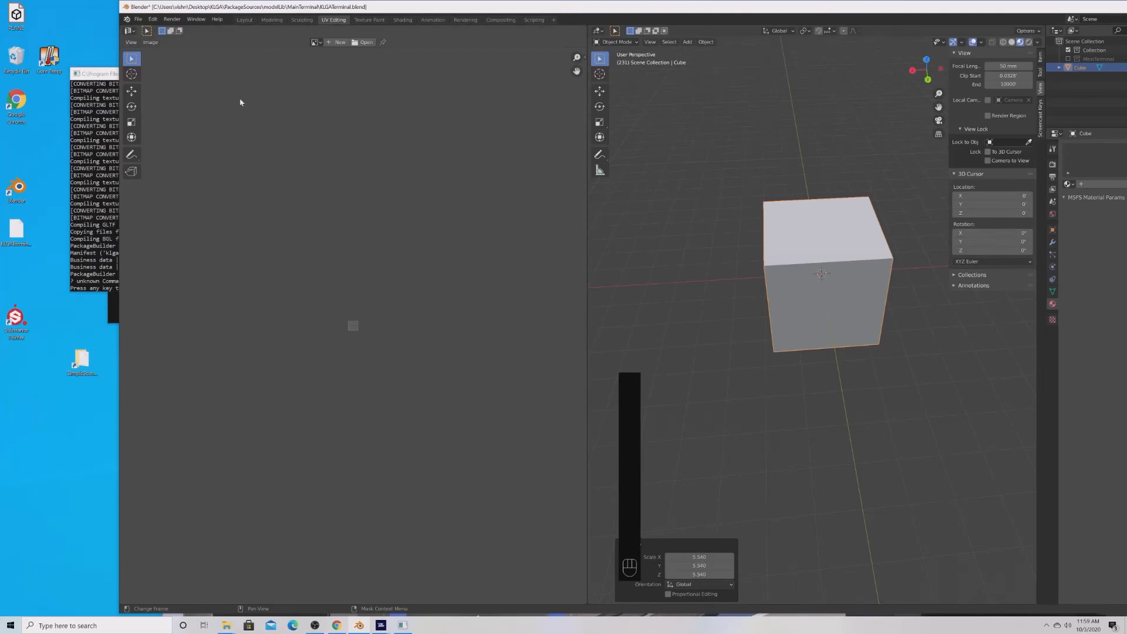
left_click_drag(201, 12, 306, 12)
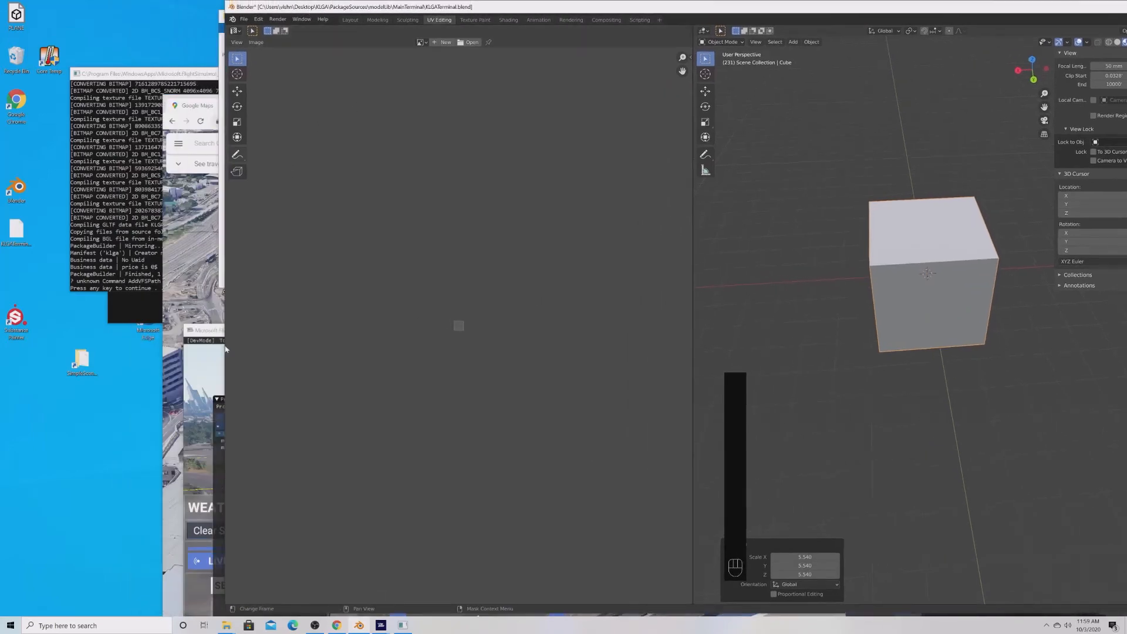
left_click(208, 330)
left_click_drag(272, 332, 74, 10)
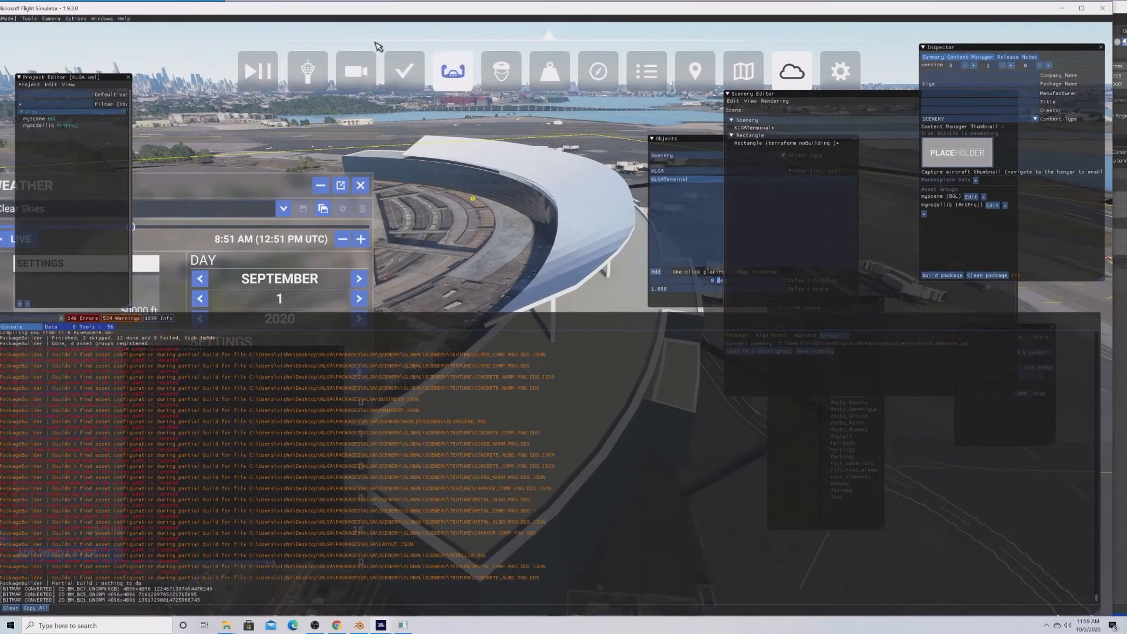
Fill in the package's company and creator names, title it KLGA LaGuardia International, and build the package, saving the project first.
left_click(1009, 111)
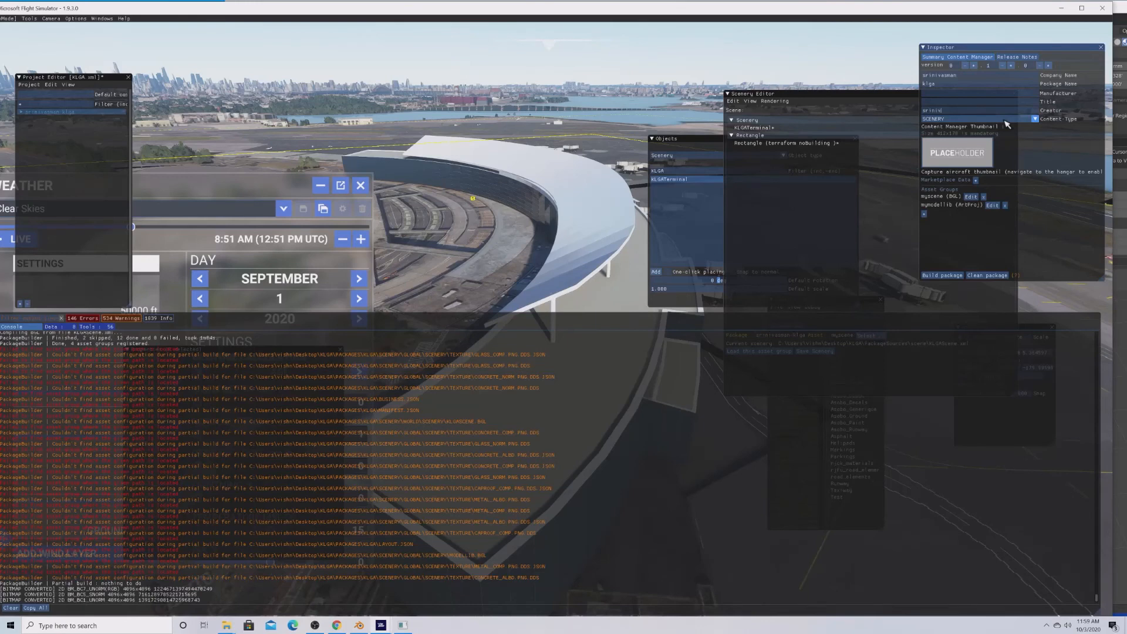
left_click(1000, 102)
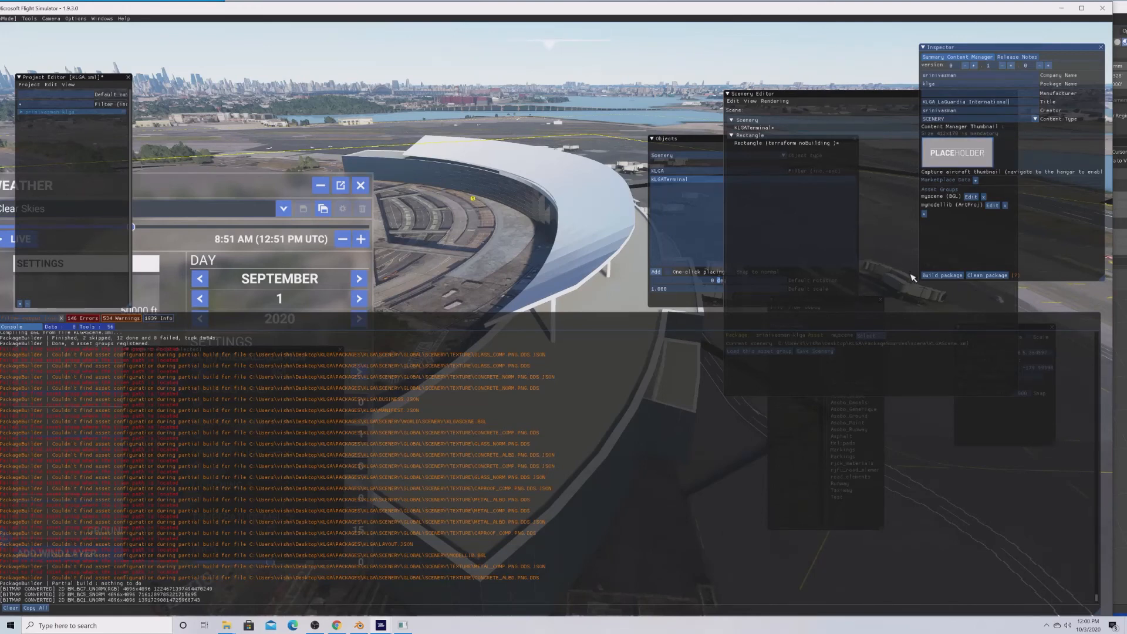
left_click(934, 276)
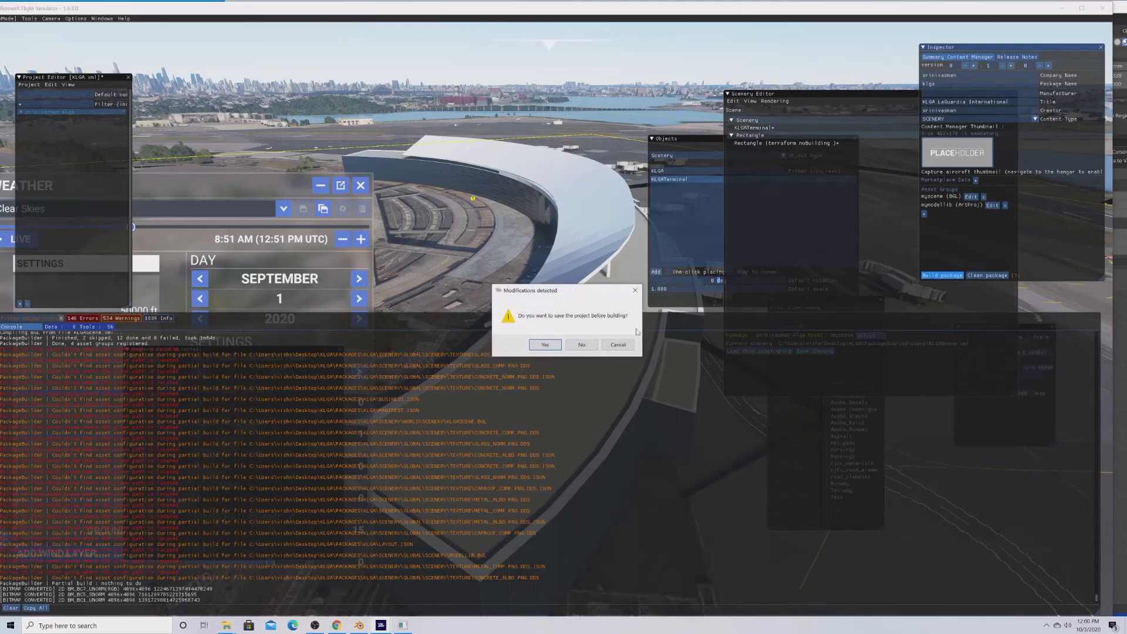
left_click(544, 345)
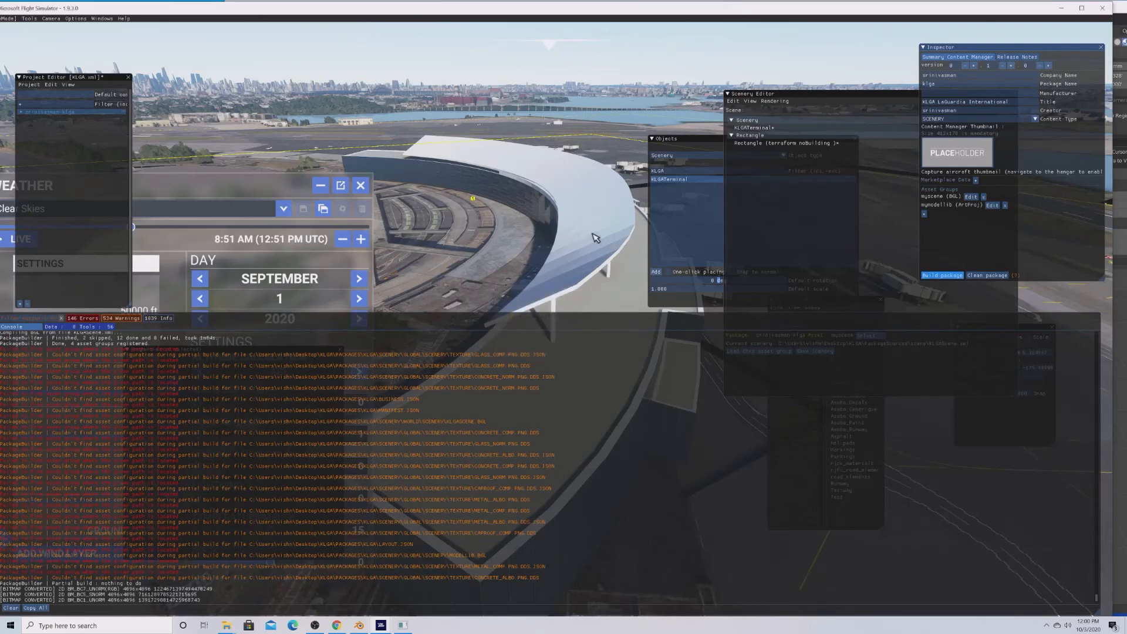
Switch to Blender, add a second cube and move it along the X axis away from the first.
left_click(360, 626)
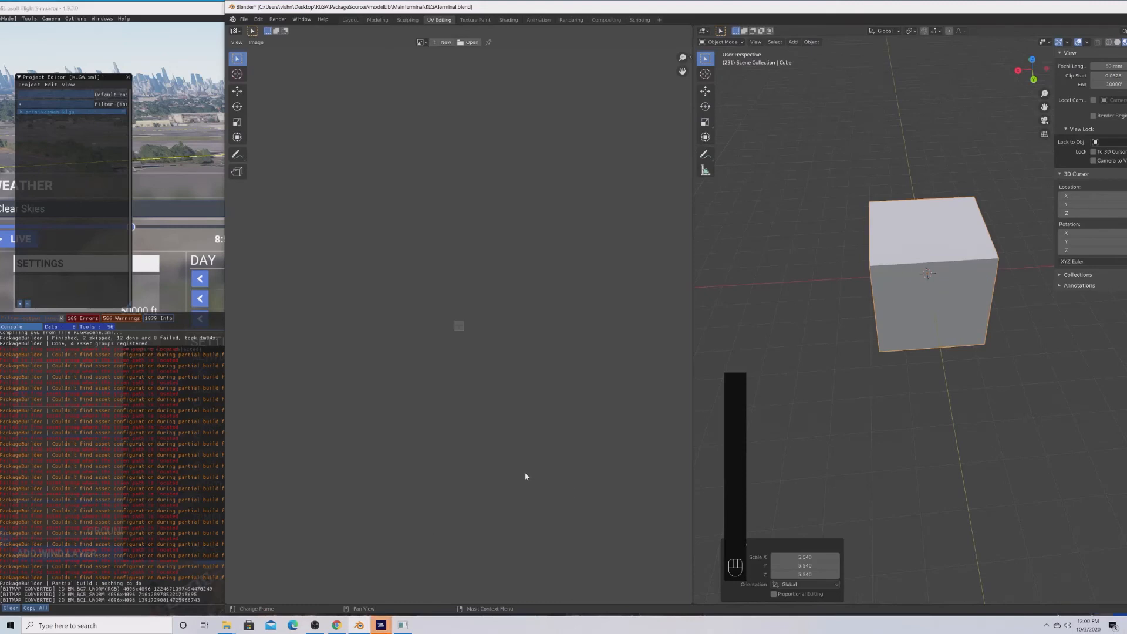
scroll(818, 371, "down", 5)
left_click_drag(646, 7, 487, 0)
middle_click_drag(772, 298, 693, 332)
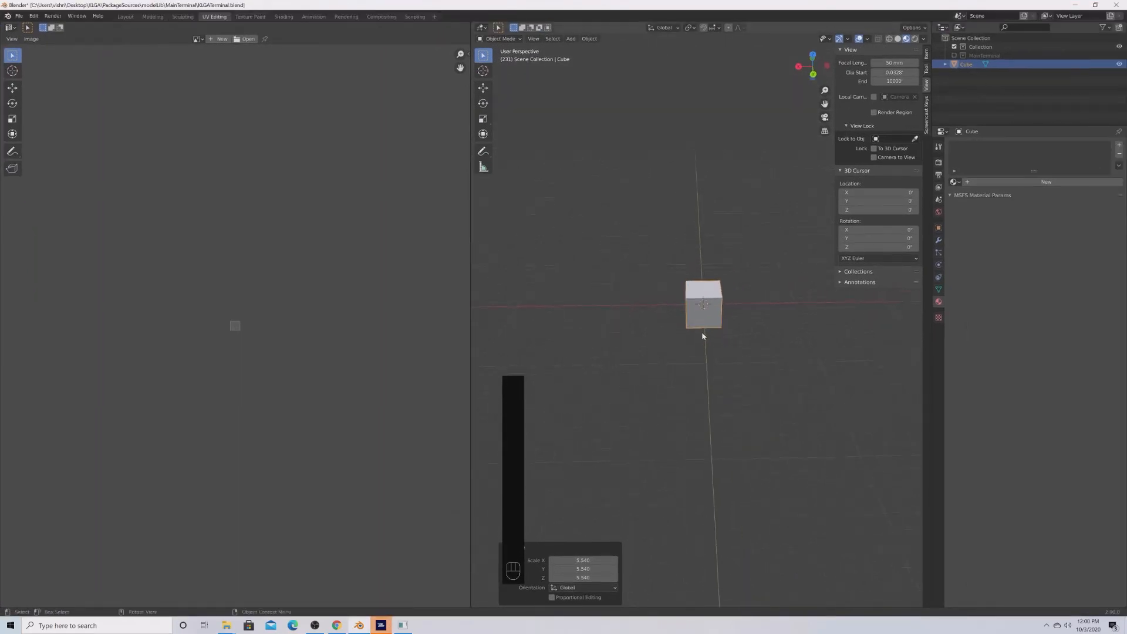
key("shift+a")
mouse_move(693, 333)
left_click(766, 345)
key("g")
key("x")
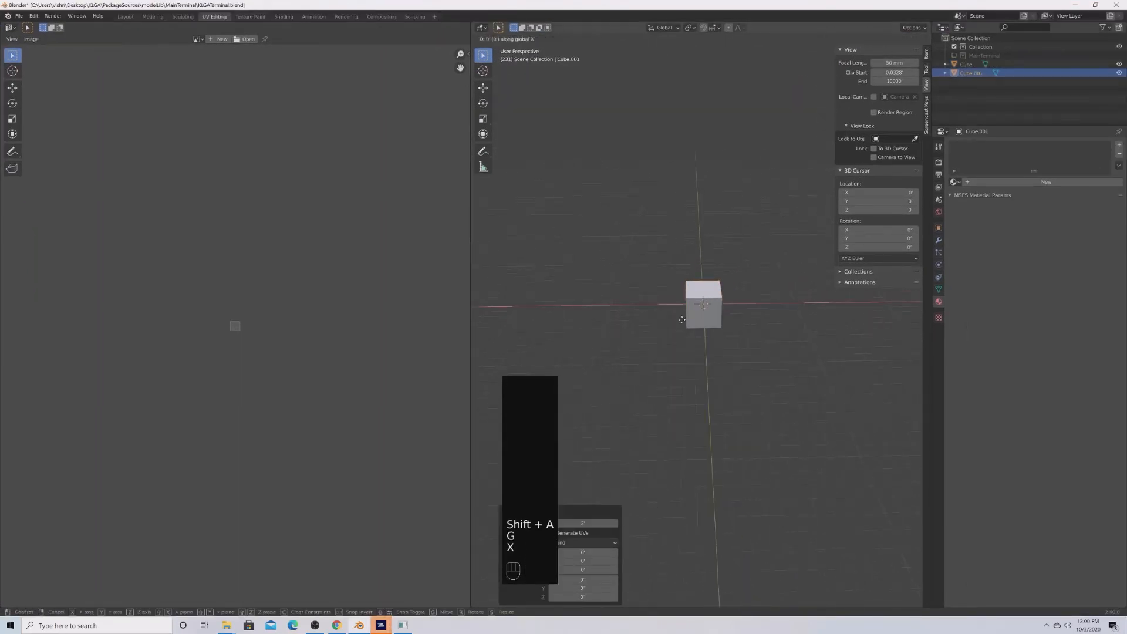
left_click(795, 343)
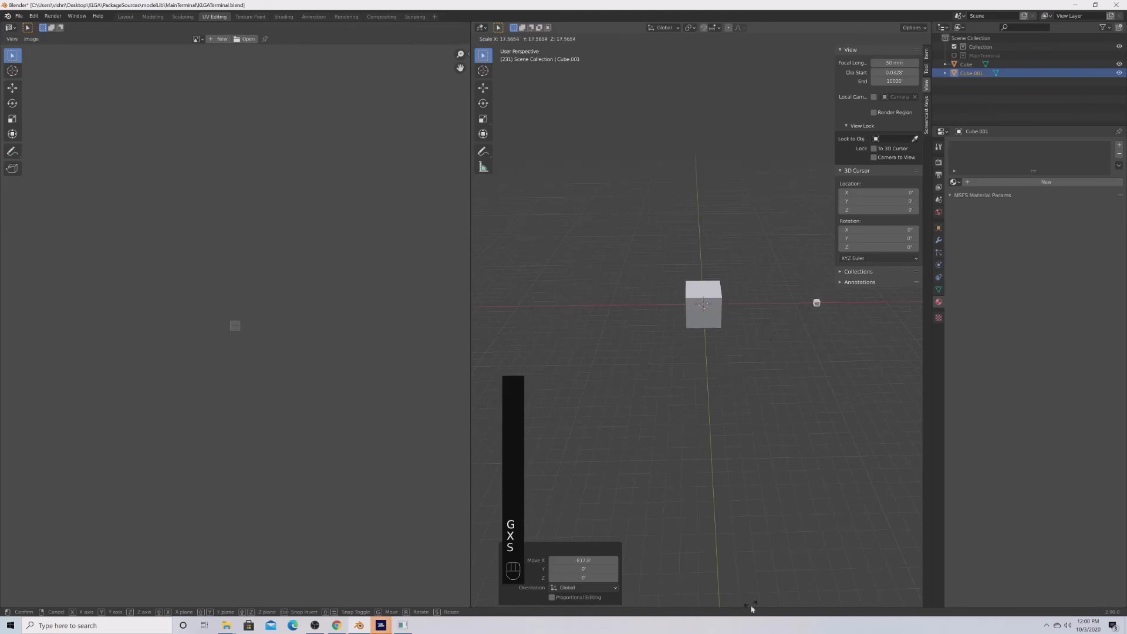
Enlarge the second cube and shift it in the horizontal plane until it sits close beside the first.
key("s")
key("s")
left_click(791, 152)
key("g")
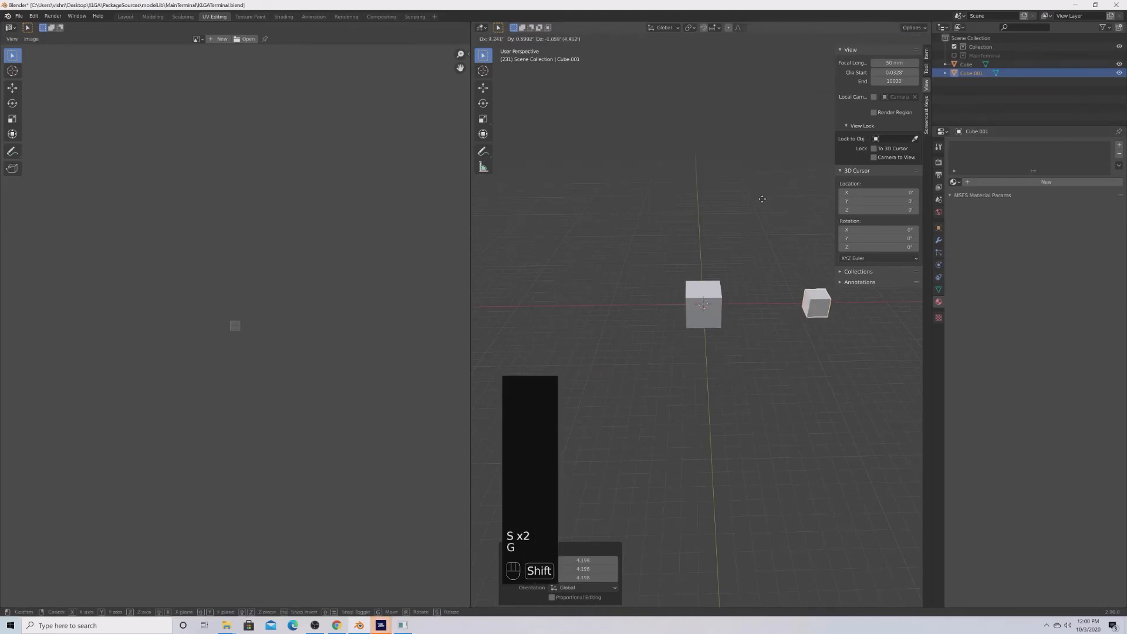
key("shift+z")
left_click(657, 209)
Duplicate the second cube and place the copy behind the first cube, moving it only in the horizontal plane.
key("shift+d")
key("shift+z")
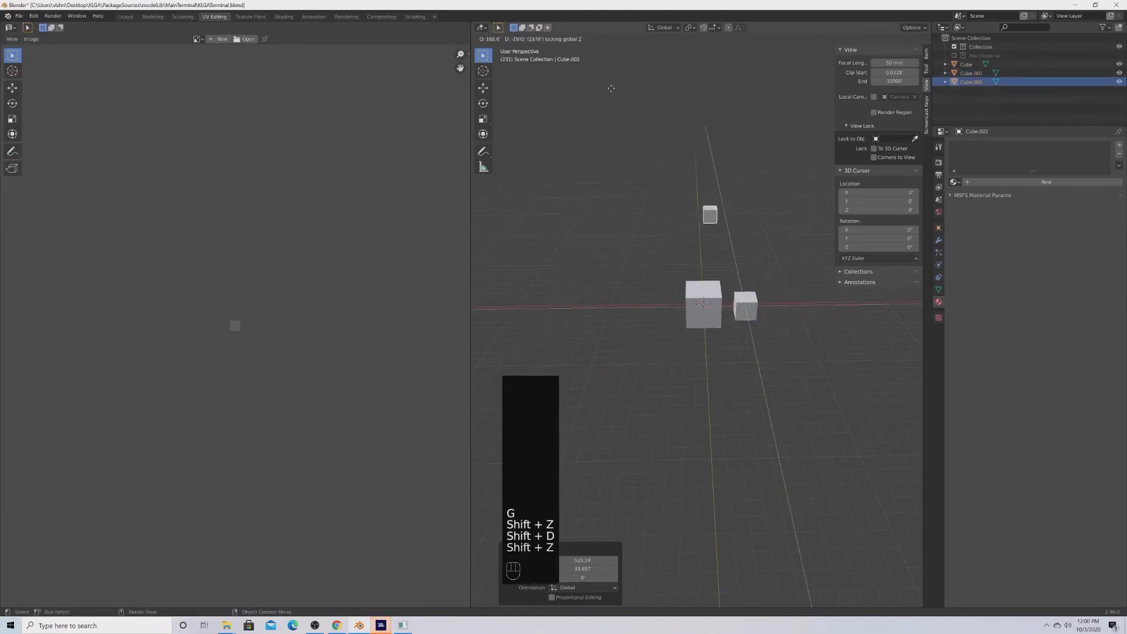
left_click(700, 207)
Select all three cubes and move them into a new collection named Terminal2.
left_click(741, 305, "shift")
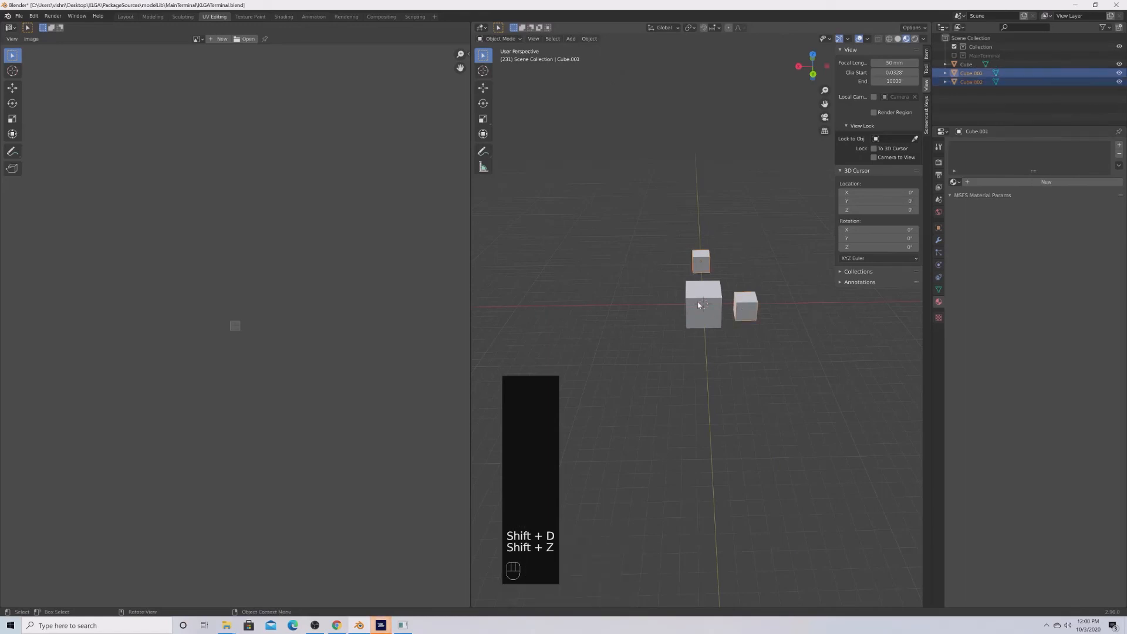
left_click(699, 302, "shift")
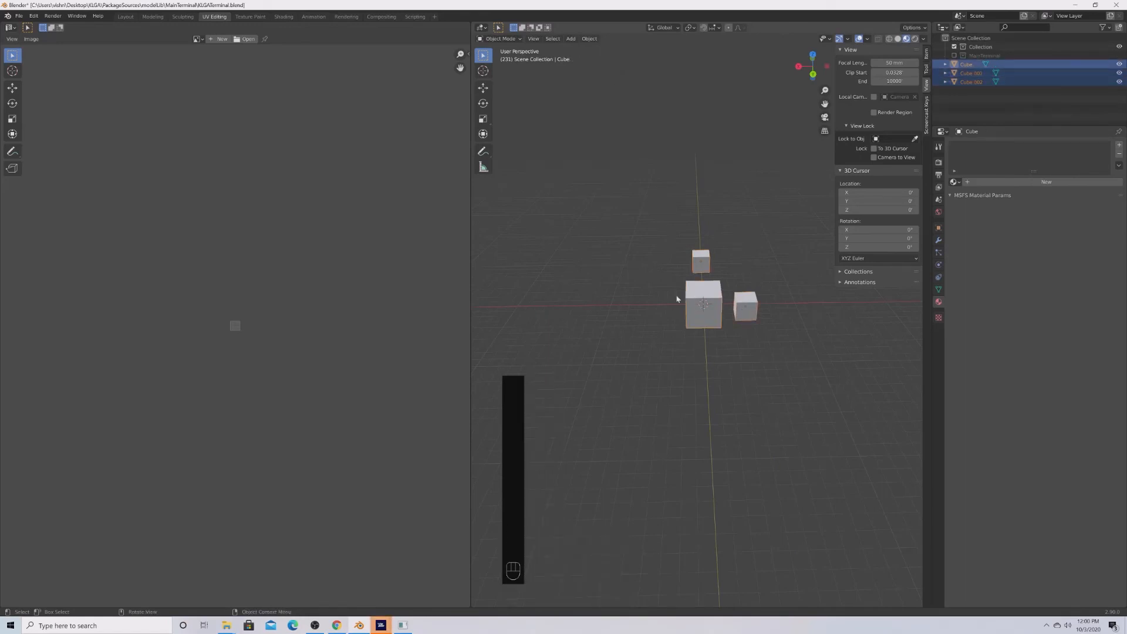
key("m")
left_click(677, 299)
type("Term")
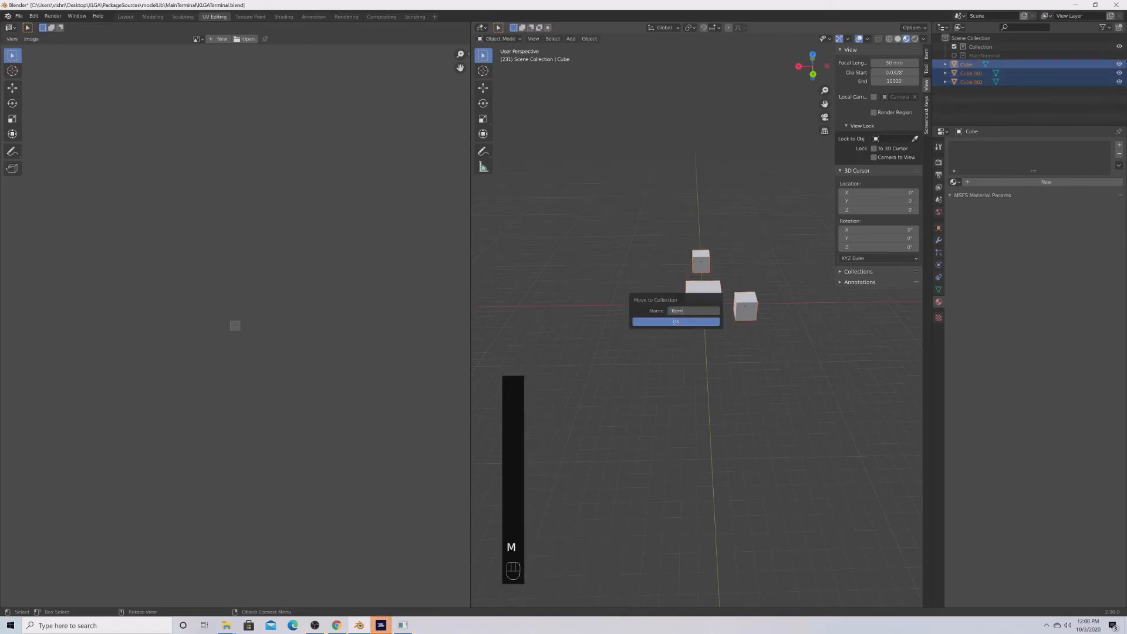
type("inal2")
key("Return")
left_click(681, 321)
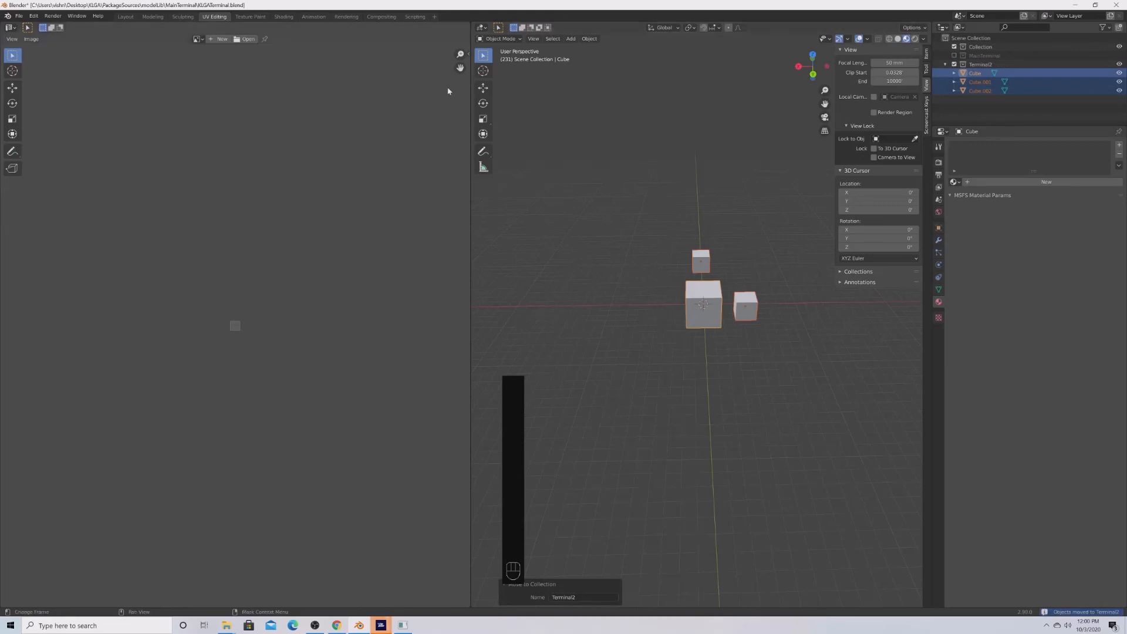
Start an extended glTF export for MSFS, create a Terminal2 folder inside modelLib, and open it as the destination.
left_click(19, 16)
mouse_move(35, 143)
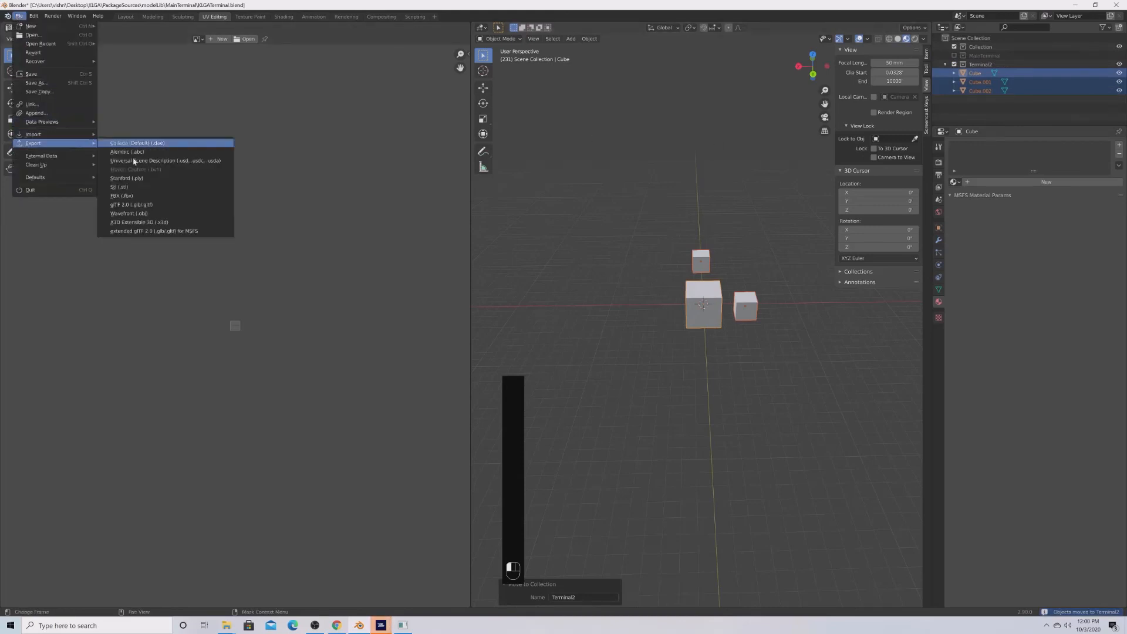
left_click(141, 227)
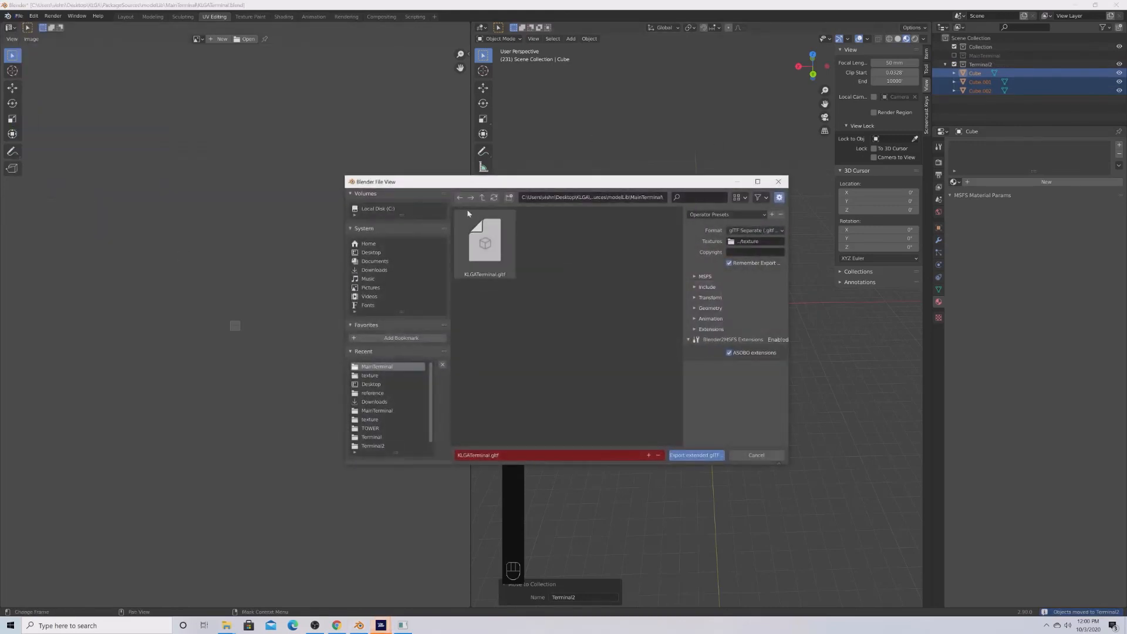
left_click(483, 199)
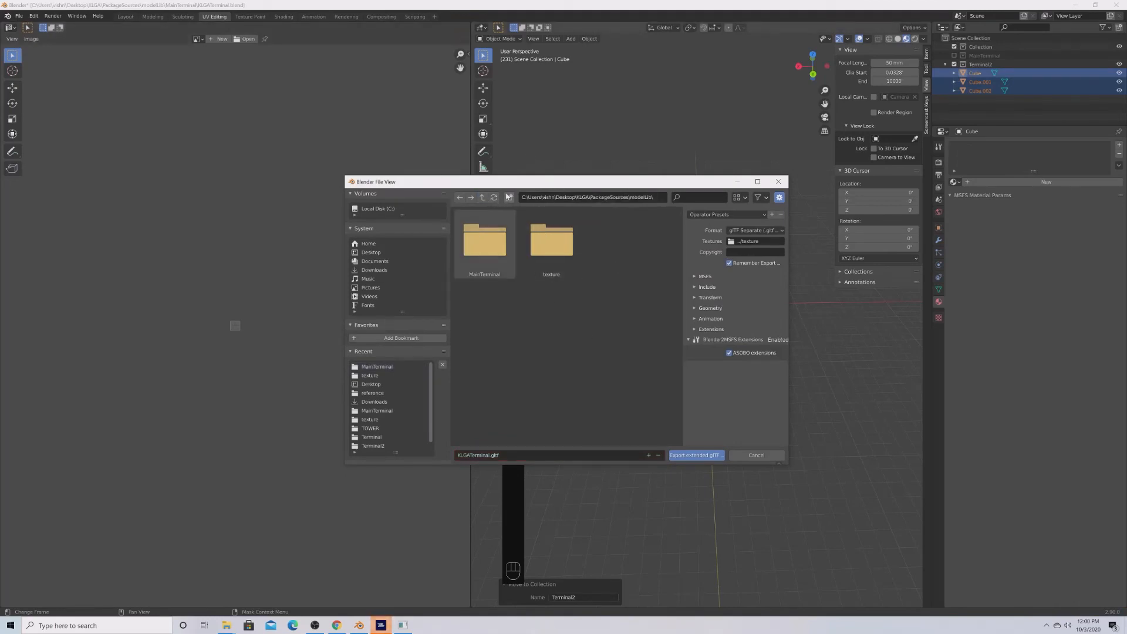
left_click(509, 197)
type("Terminal2")
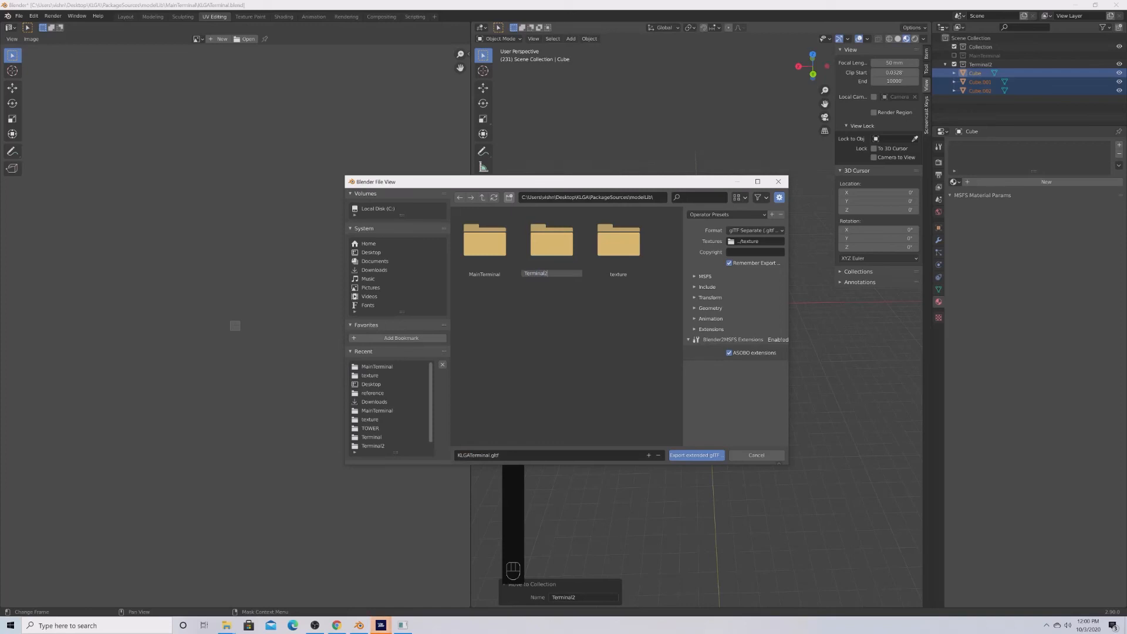
key("Return")
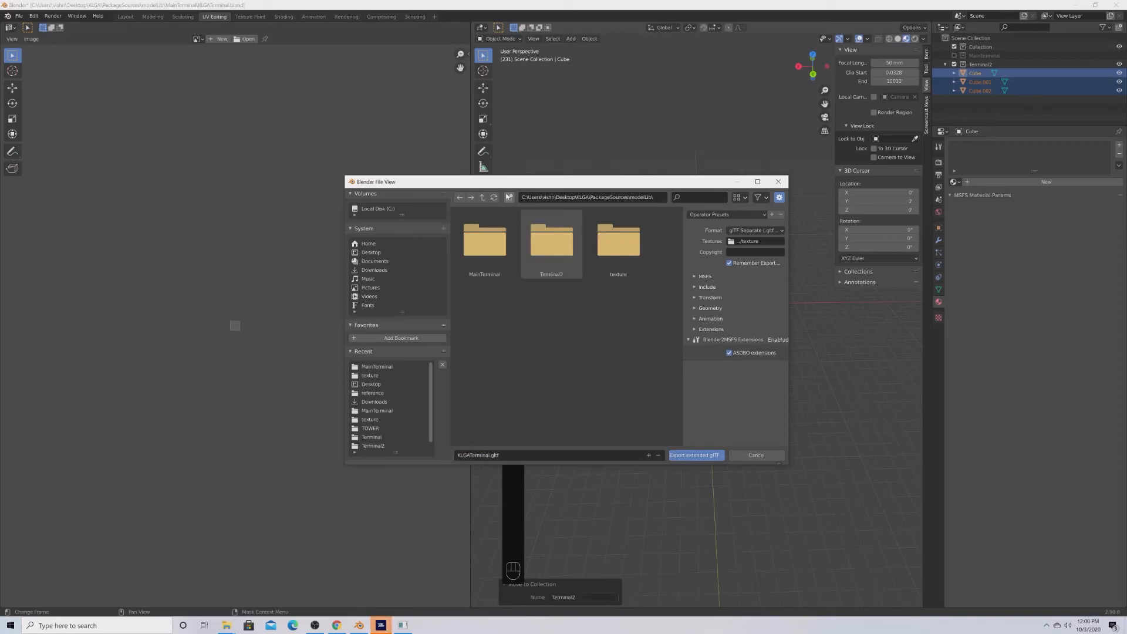
left_click(539, 253)
double_click(539, 252)
Enter Terminal2 as both the export file name and the MSFS XML filename, and close the export dialog without exporting.
left_click(531, 457)
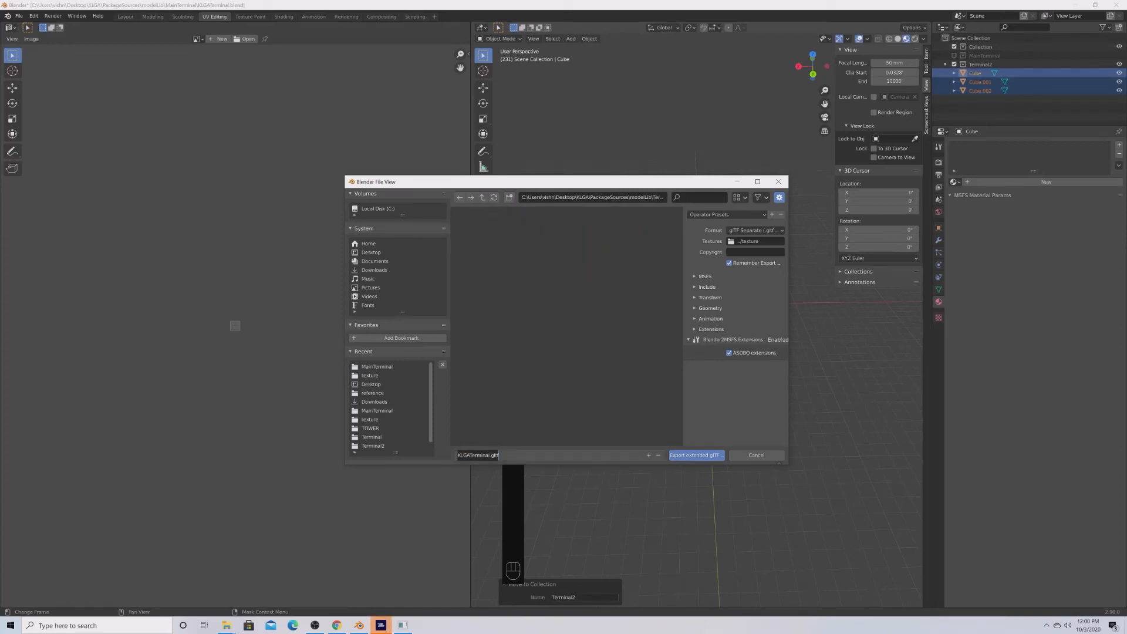
type("Terminal2")
left_click(709, 277)
left_click(709, 276)
left_click(767, 313)
type("T")
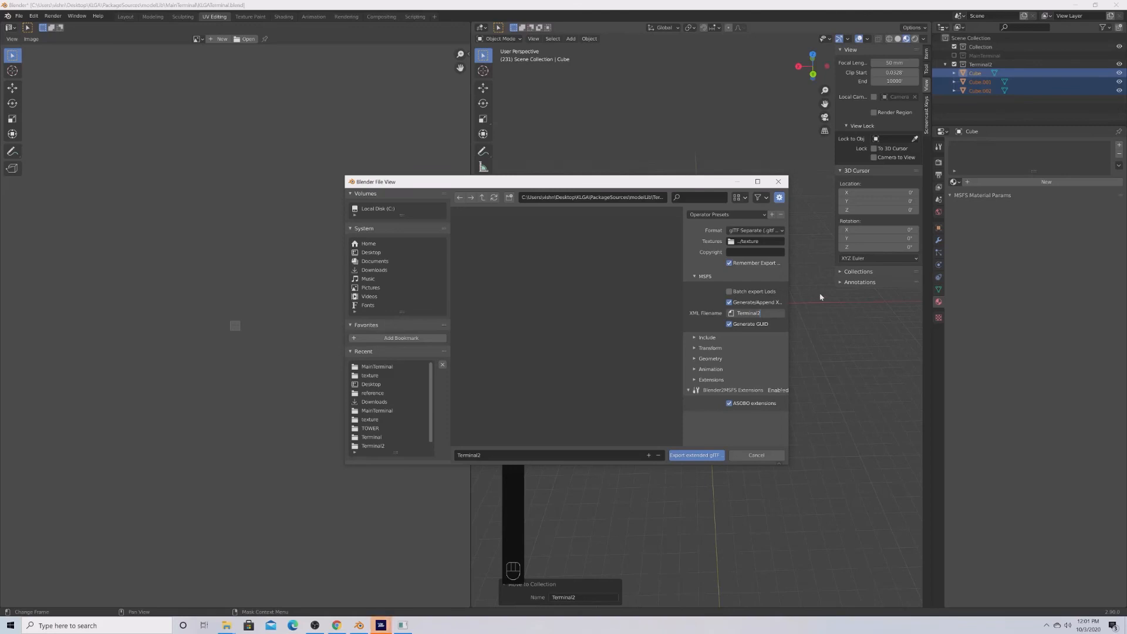
left_click(779, 181)
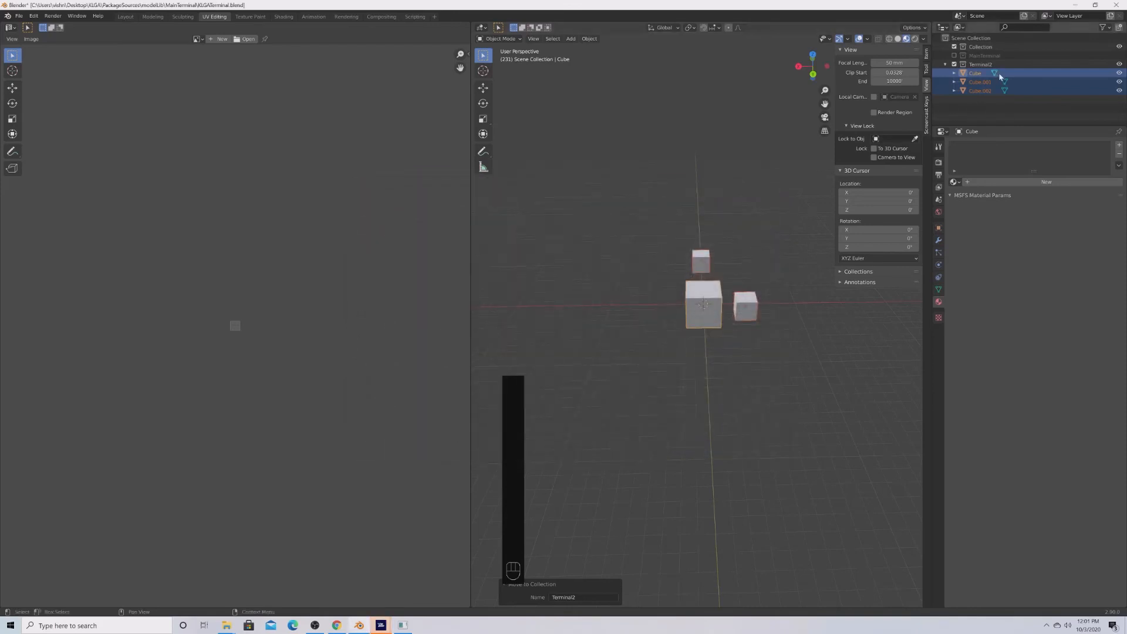
Delete the Terminal2 collection and the three demonstration cubes.
right_click(995, 65)
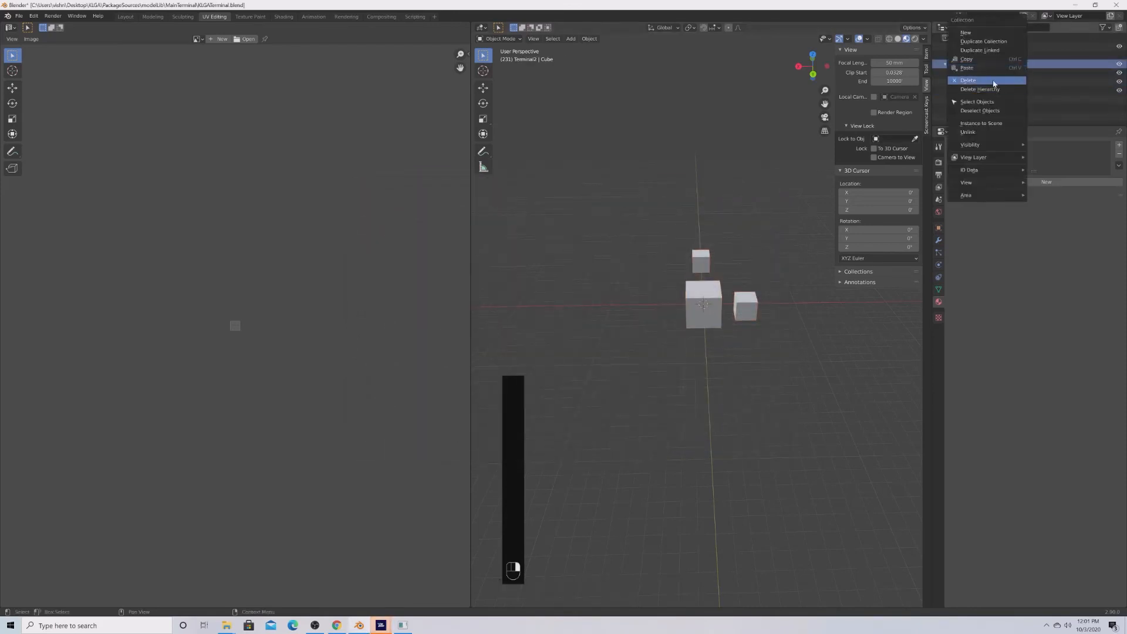
left_click(995, 80)
left_click(967, 64)
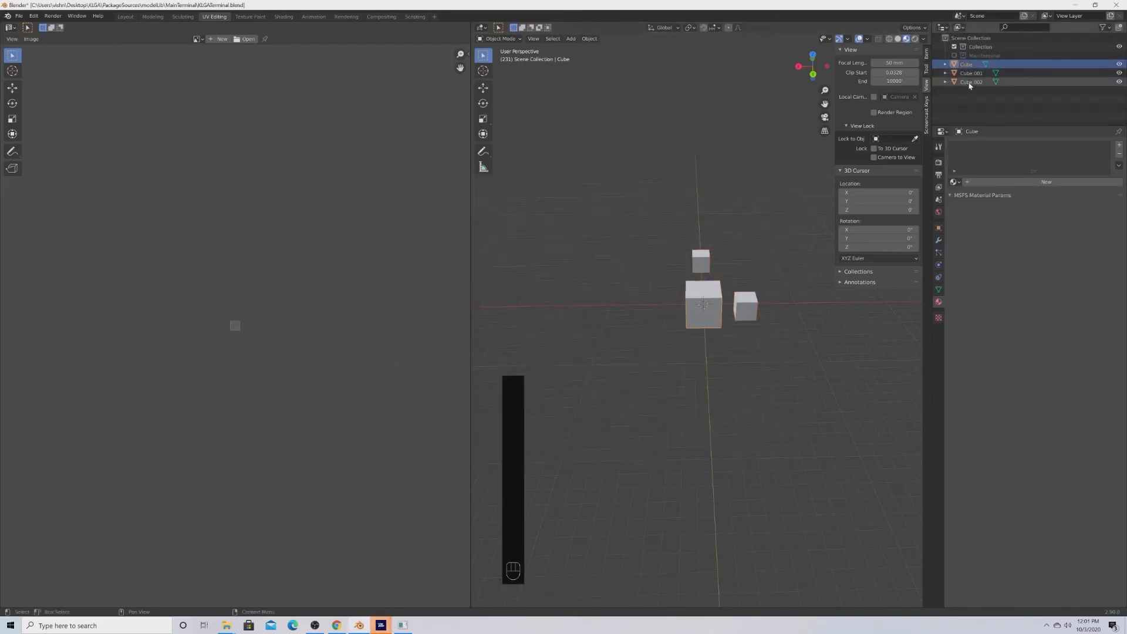
left_click(970, 83, "shift")
key("x")
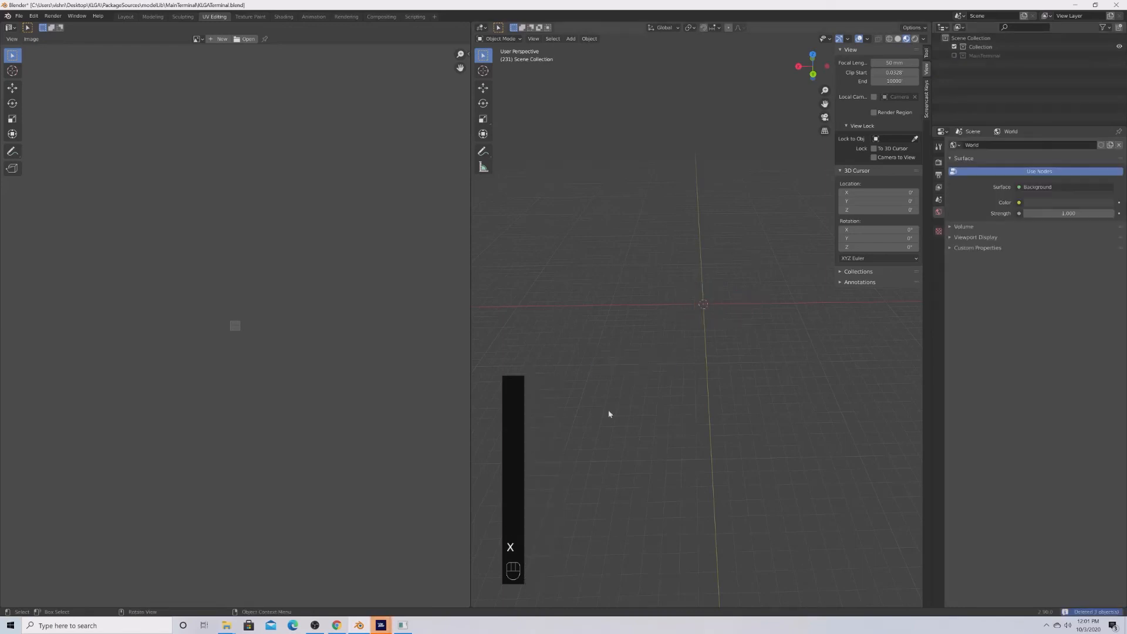
Switch to Flight Simulator and move its window down the desktop to uncover the file windows behind it.
left_click(380, 625)
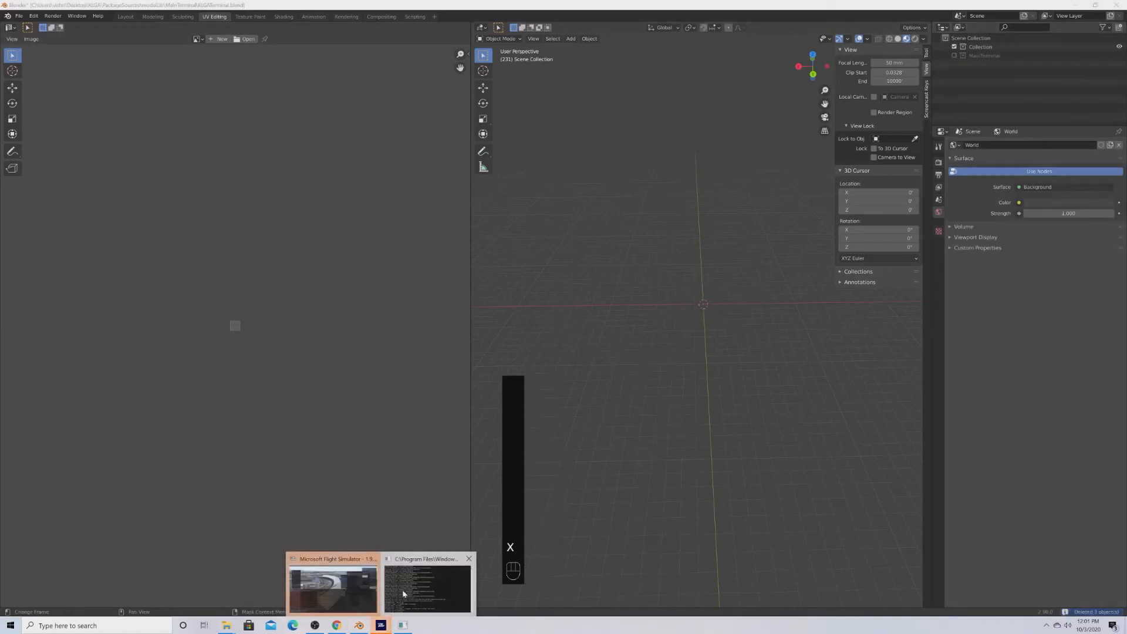
left_click(369, 586)
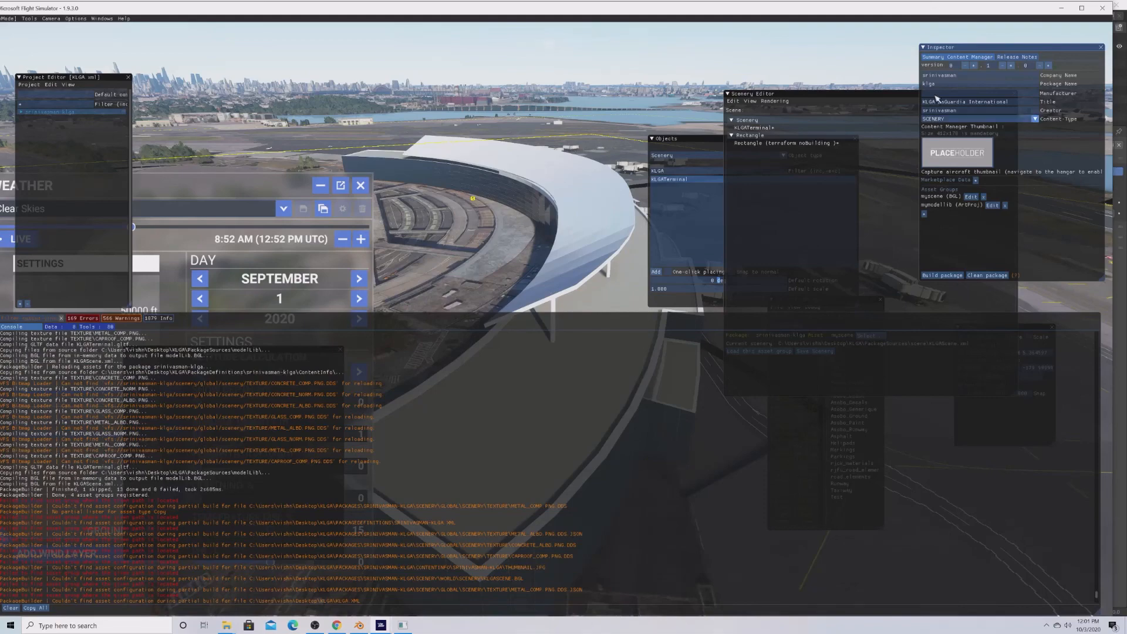
double_click(928, 5)
left_click_drag(884, 5, 802, 616)
In the KLGA Packages folder, select the built package folder with the company prefix and show its available actions.
left_click(412, 213)
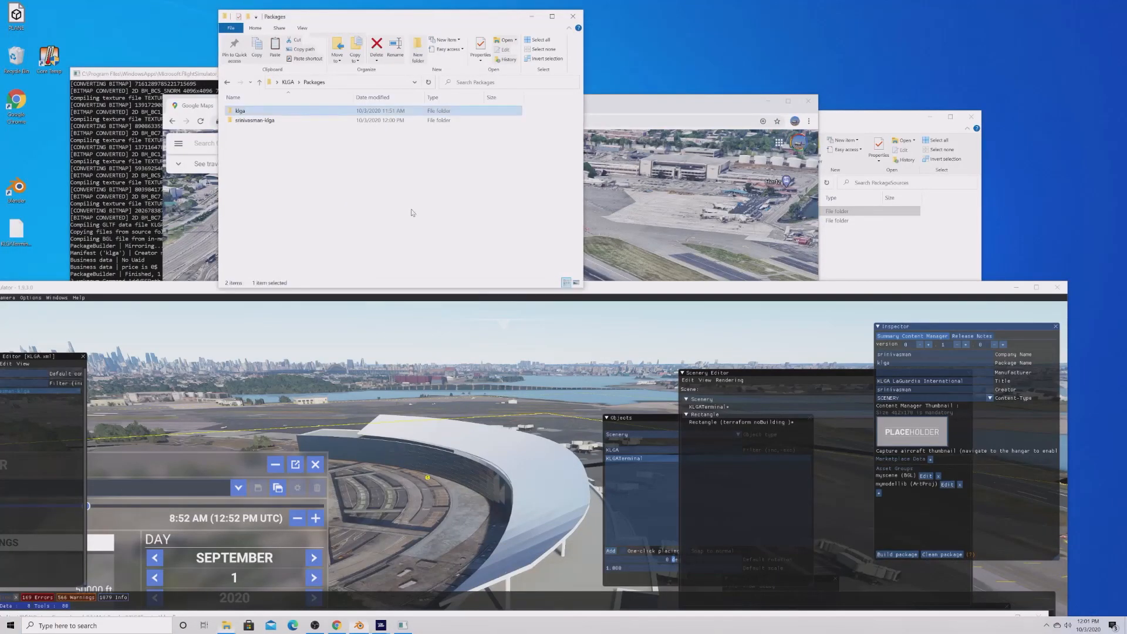
left_click(397, 120)
right_click(397, 121)
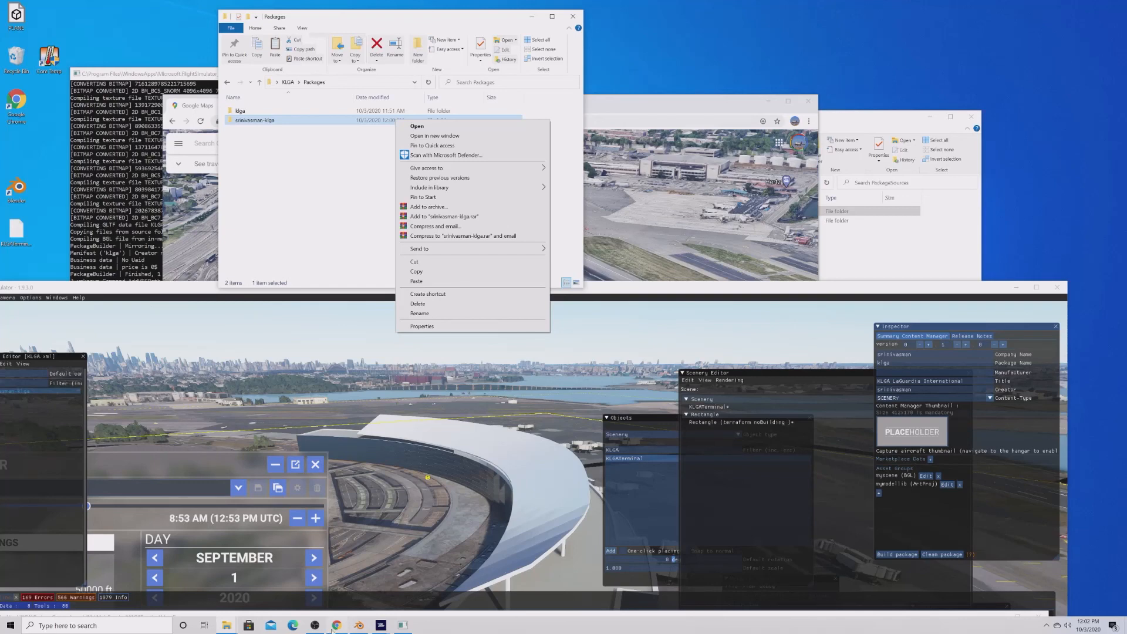
mouse_move(332, 631)
left_click(315, 625)
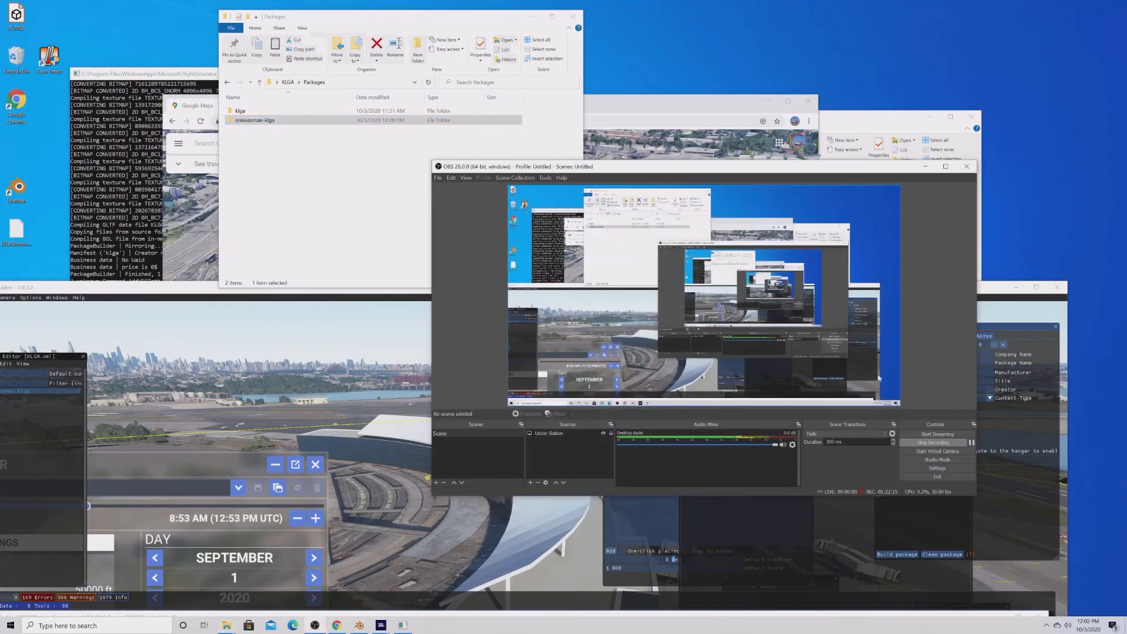